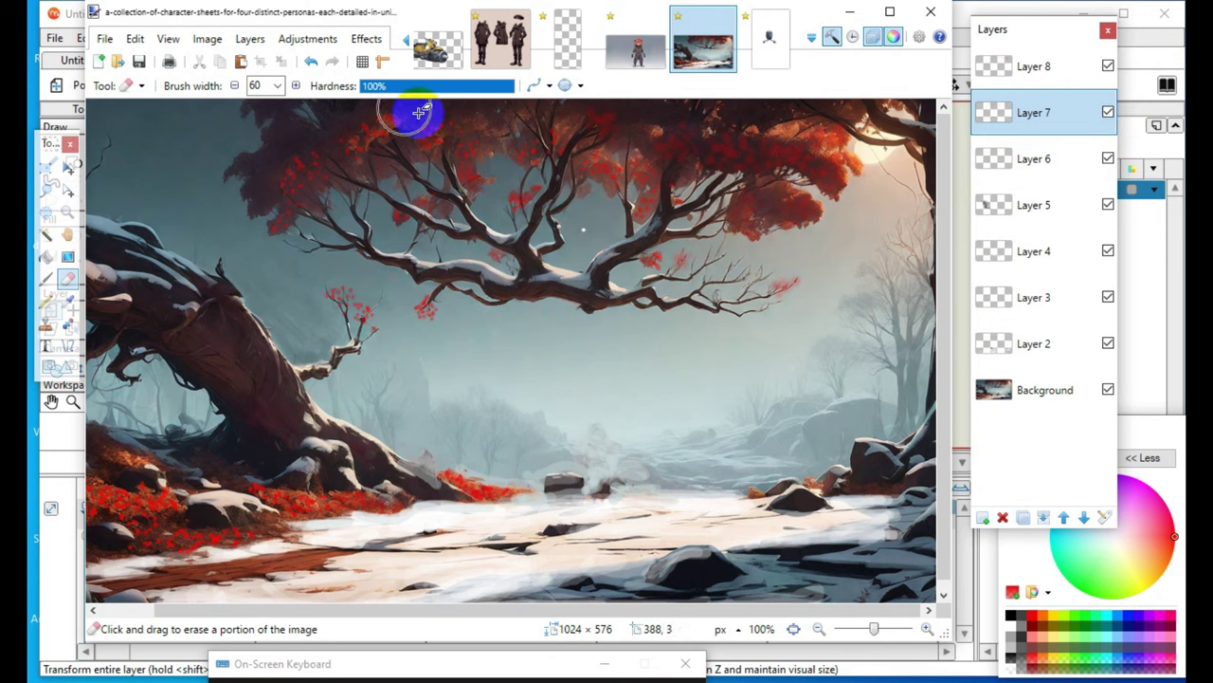
# - Apply a Gaussian Blur to Layer 7, leaving its layer properties as they are
pyautogui.doubleClick(1013, 113)
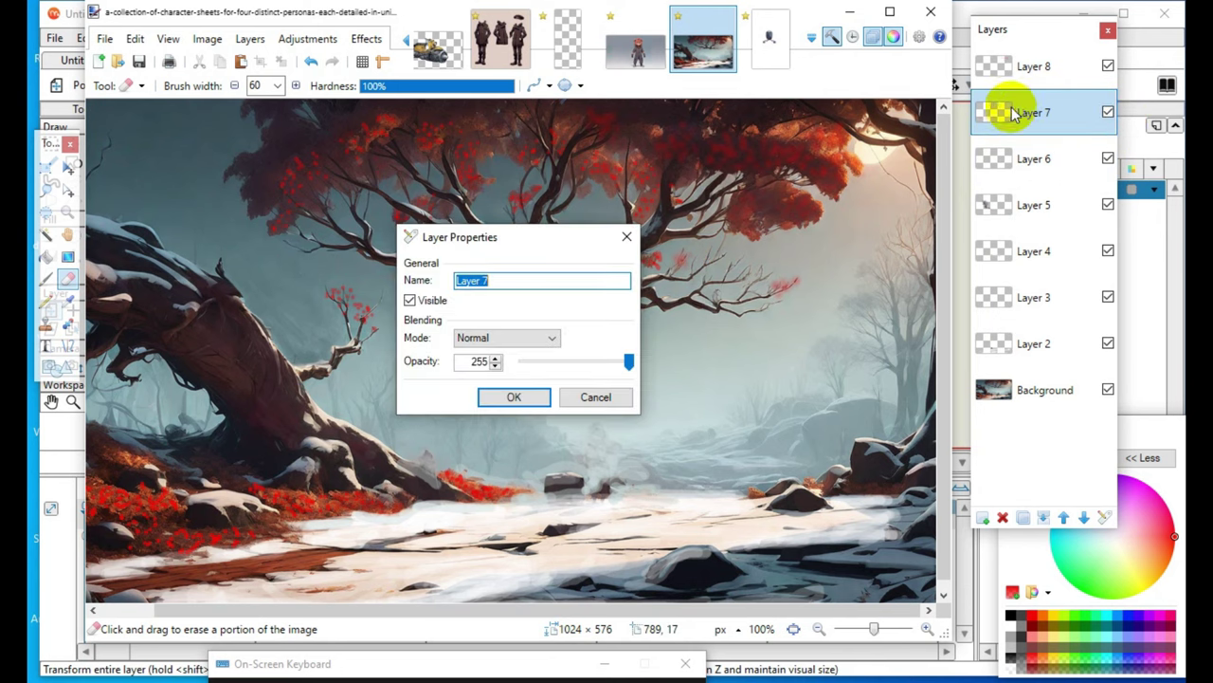
pyautogui.click(532, 399)
pyautogui.click(366, 39)
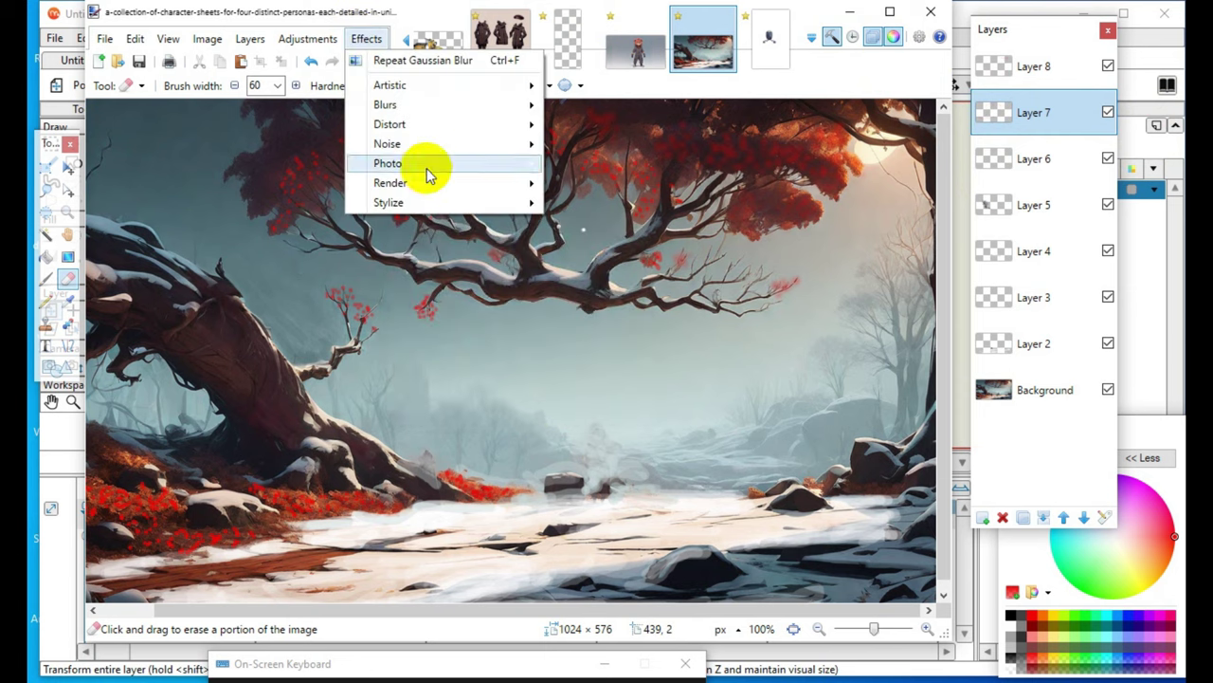
pyautogui.moveTo(453, 104)
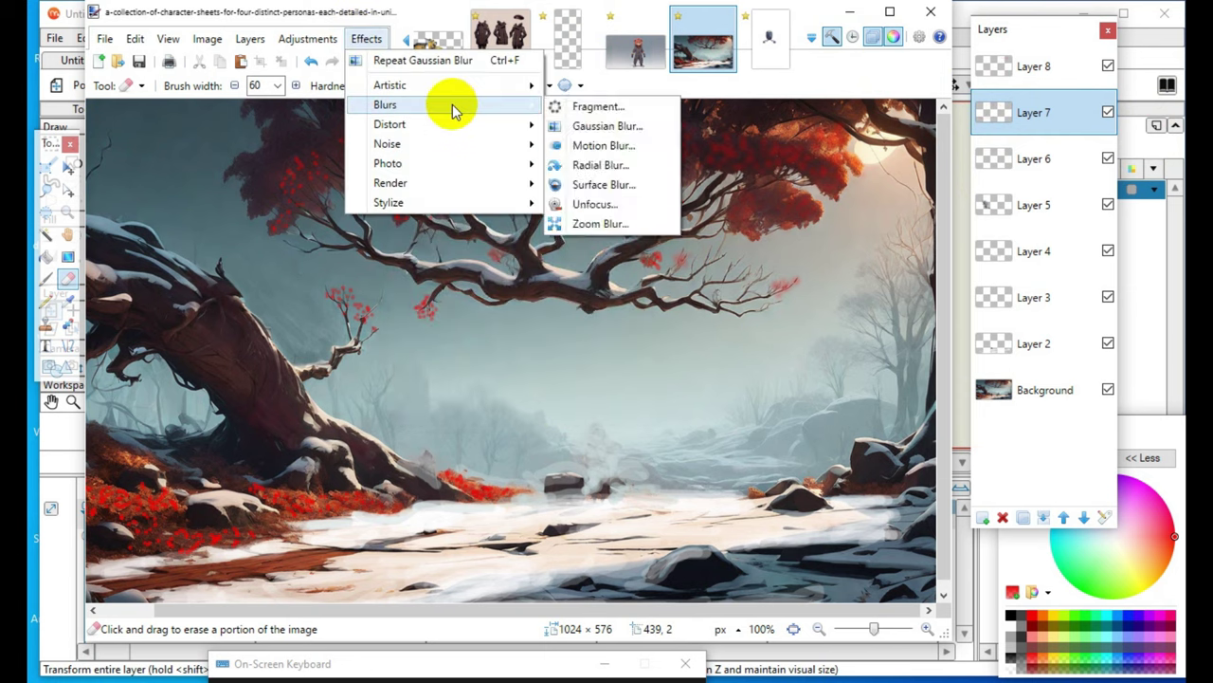
pyautogui.click(583, 124)
pyautogui.moveTo(445, 284); pyautogui.dragTo(475, 399)
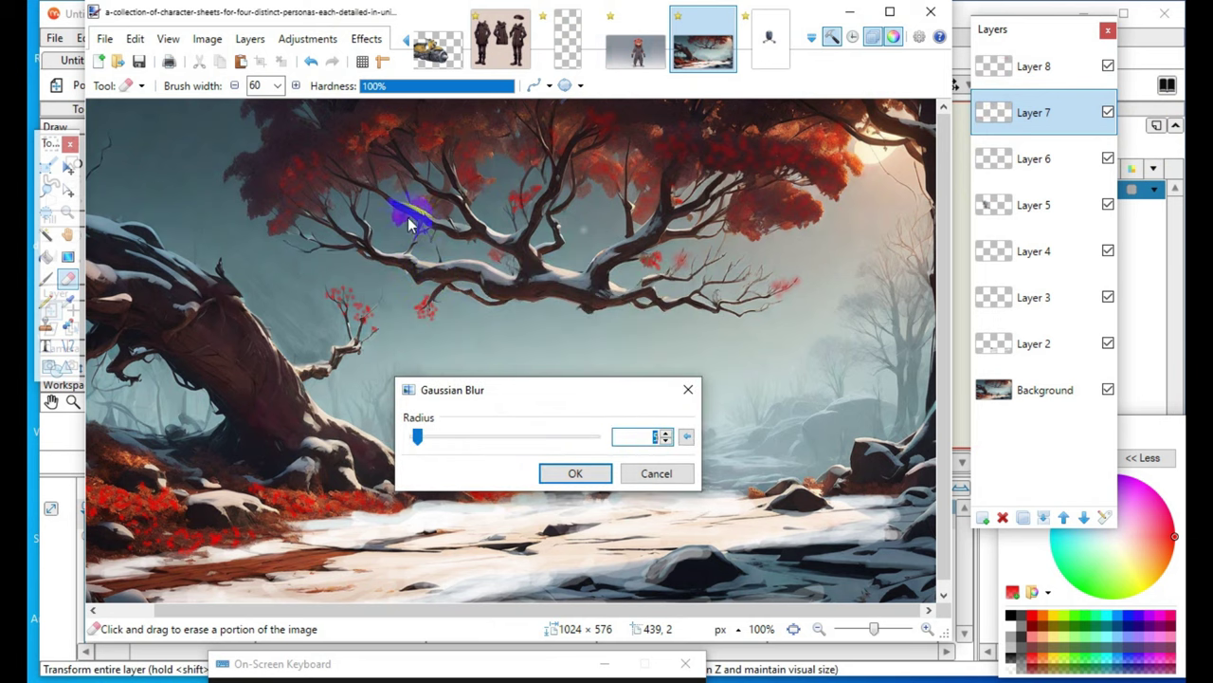
pyautogui.click(566, 473)
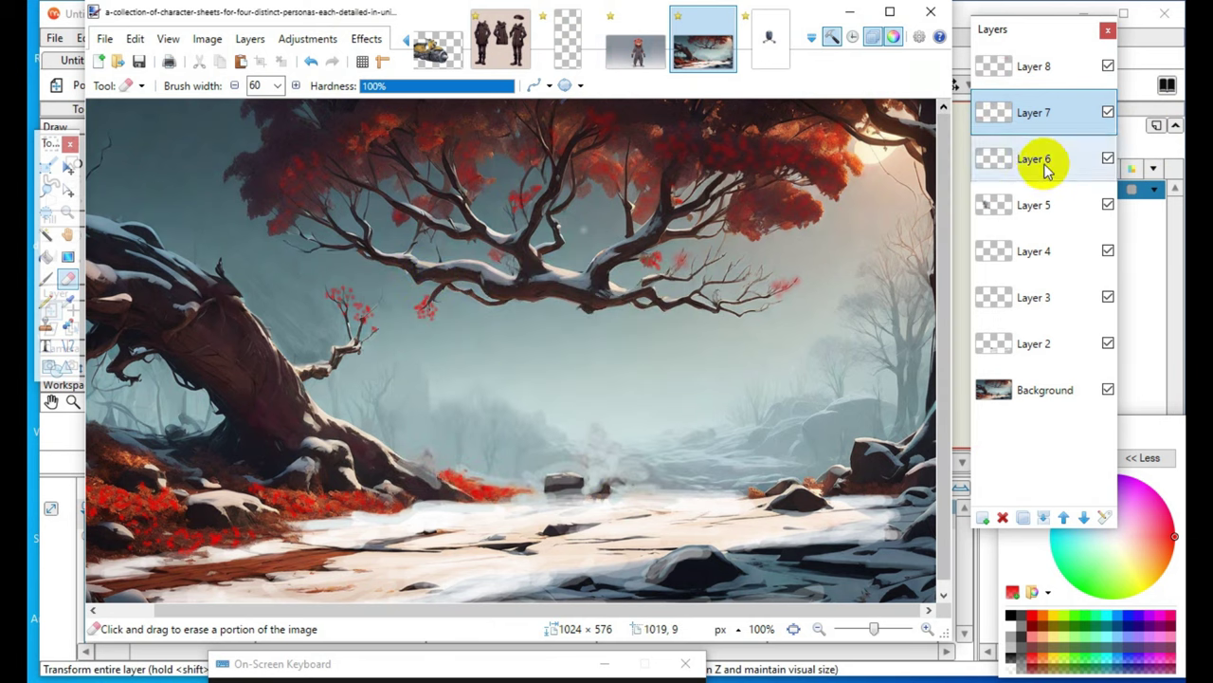
# - Move Layer 7 directly above the Background, and merge both Layer 7 and Layer 2 down into the Background
pyautogui.moveTo(1032, 114); pyautogui.dragTo(1057, 342)
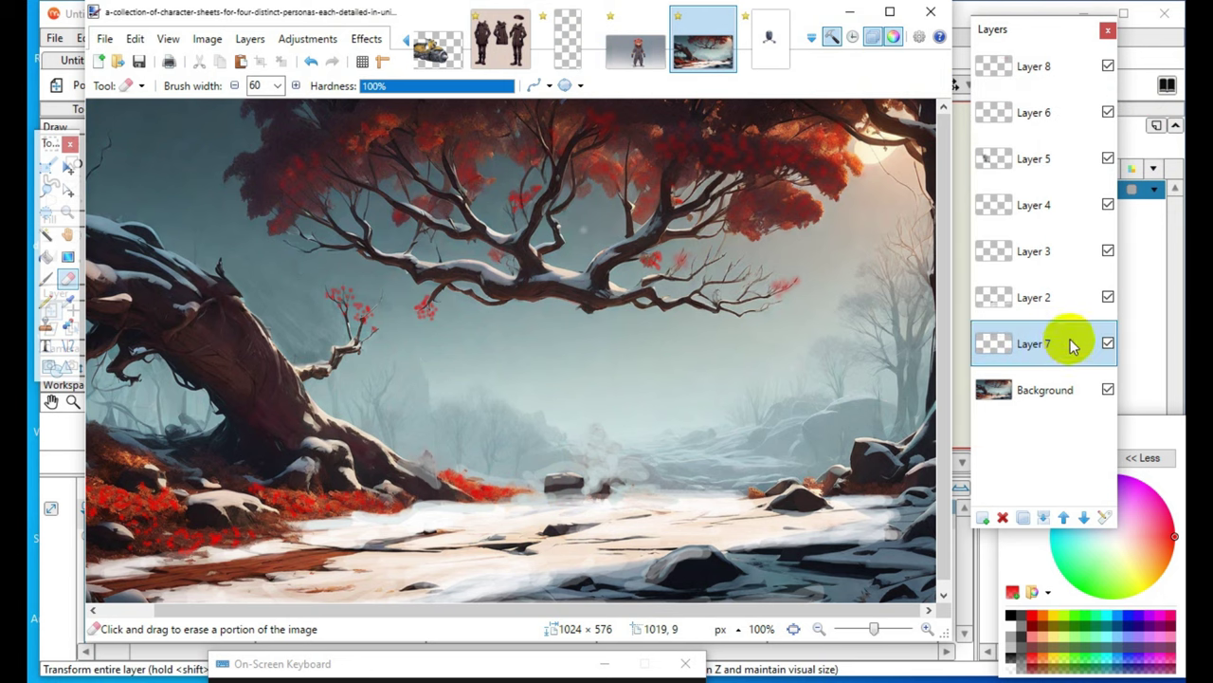
pyautogui.click(1043, 518)
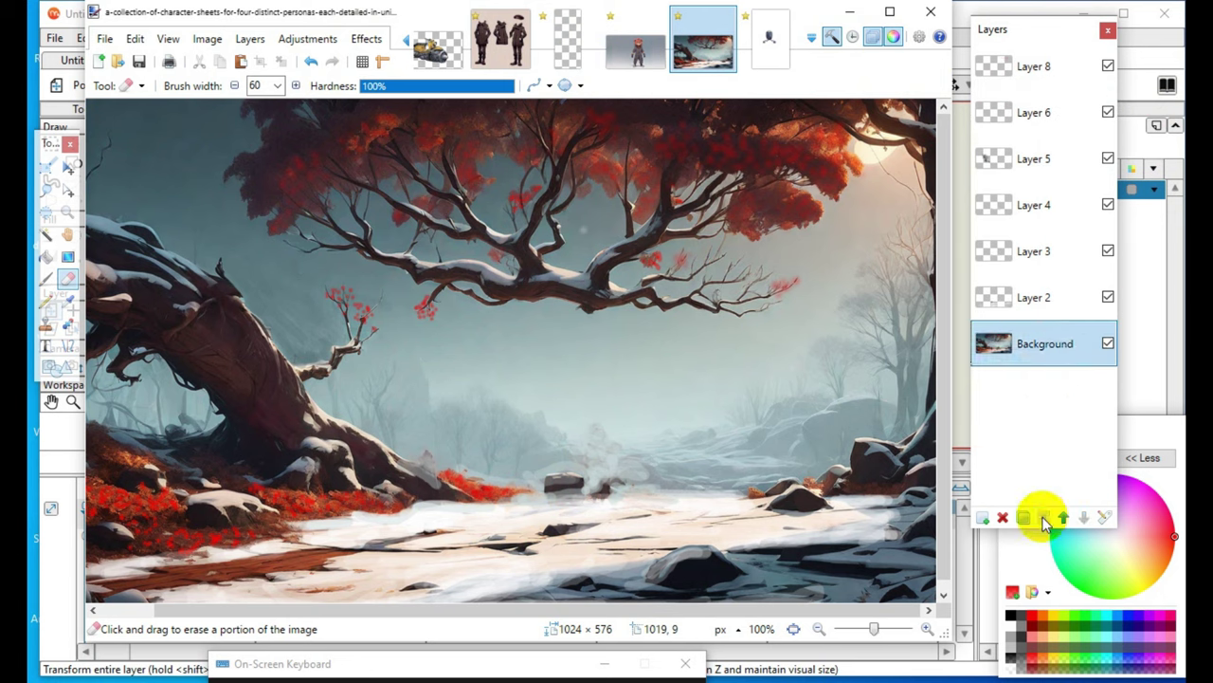
pyautogui.click(1109, 297)
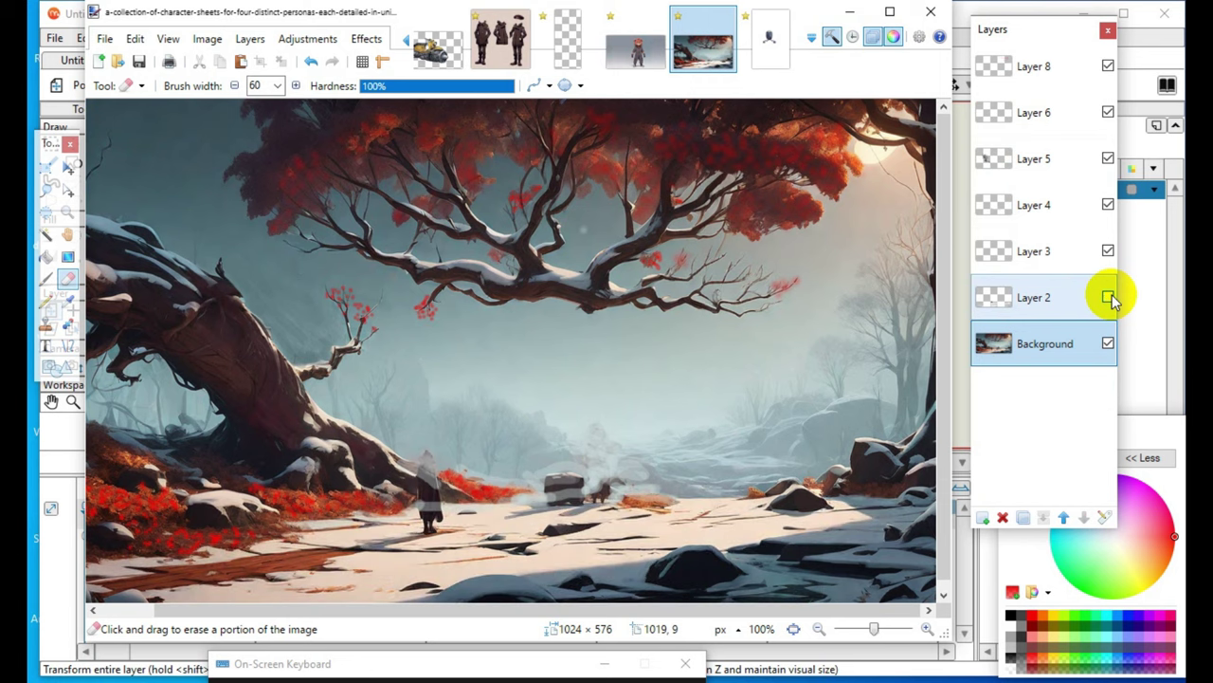
pyautogui.click(1108, 298)
pyautogui.click(1058, 304)
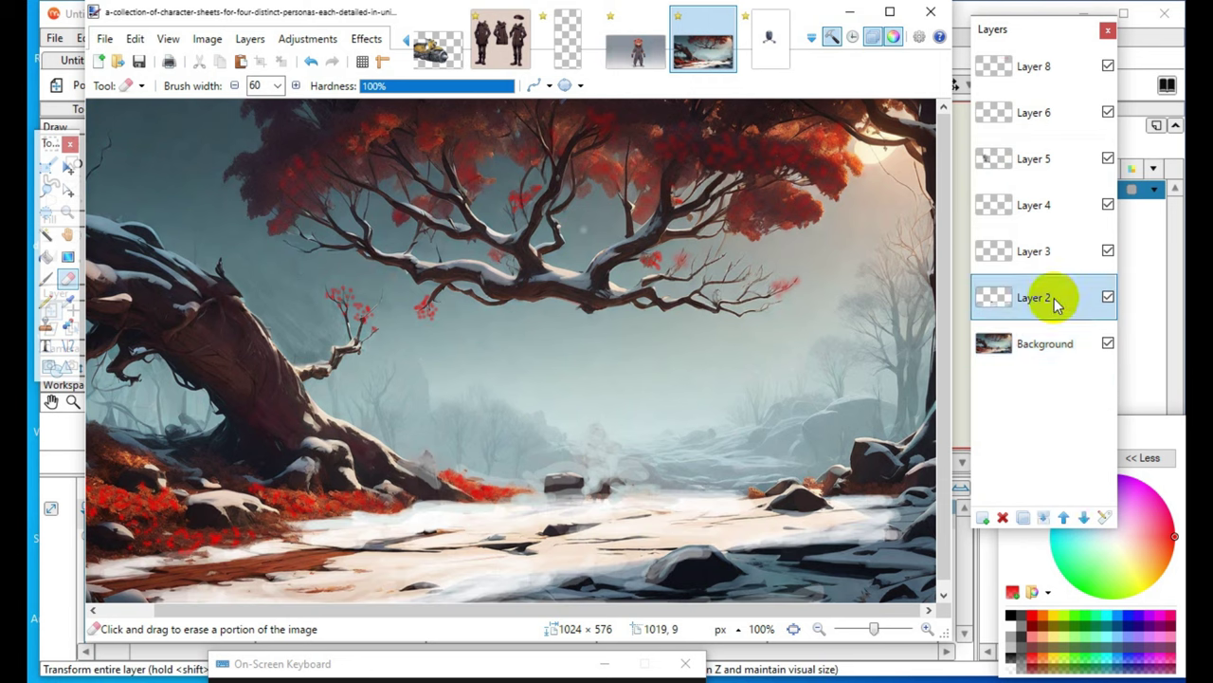
pyautogui.click(1044, 518)
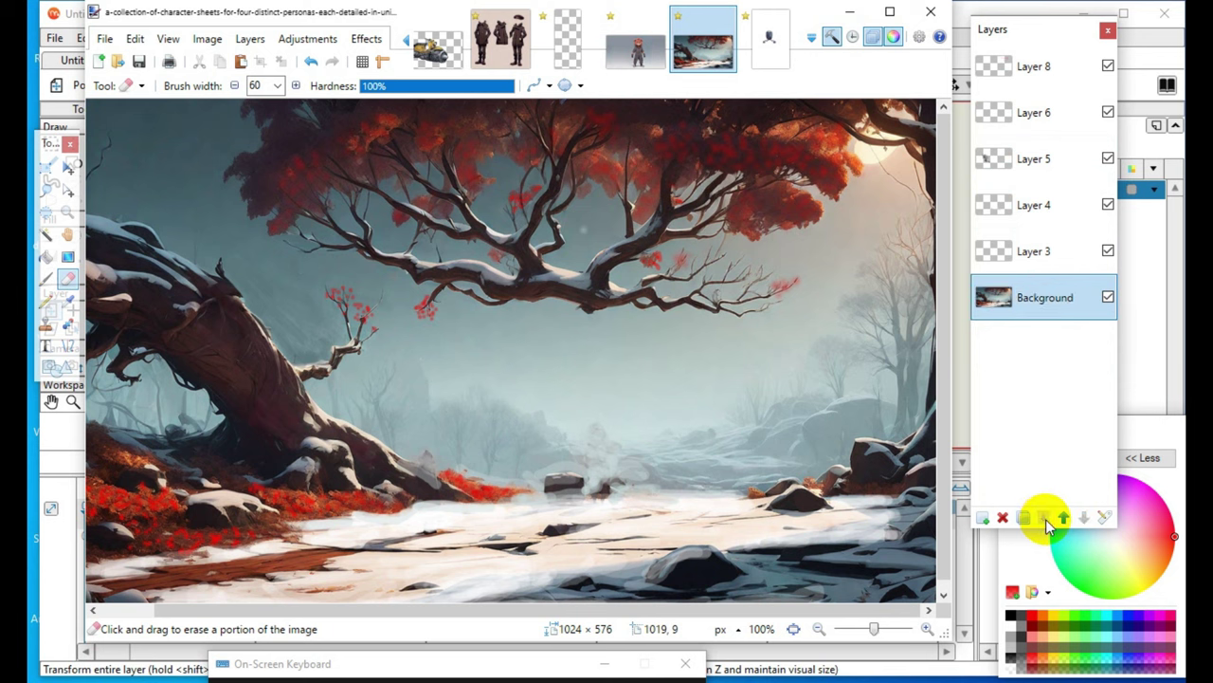
# - Move Layer 5, the tree trunk retouch, directly above the Background and merge it down
pyautogui.click(1108, 299)
pyautogui.click(1108, 299)
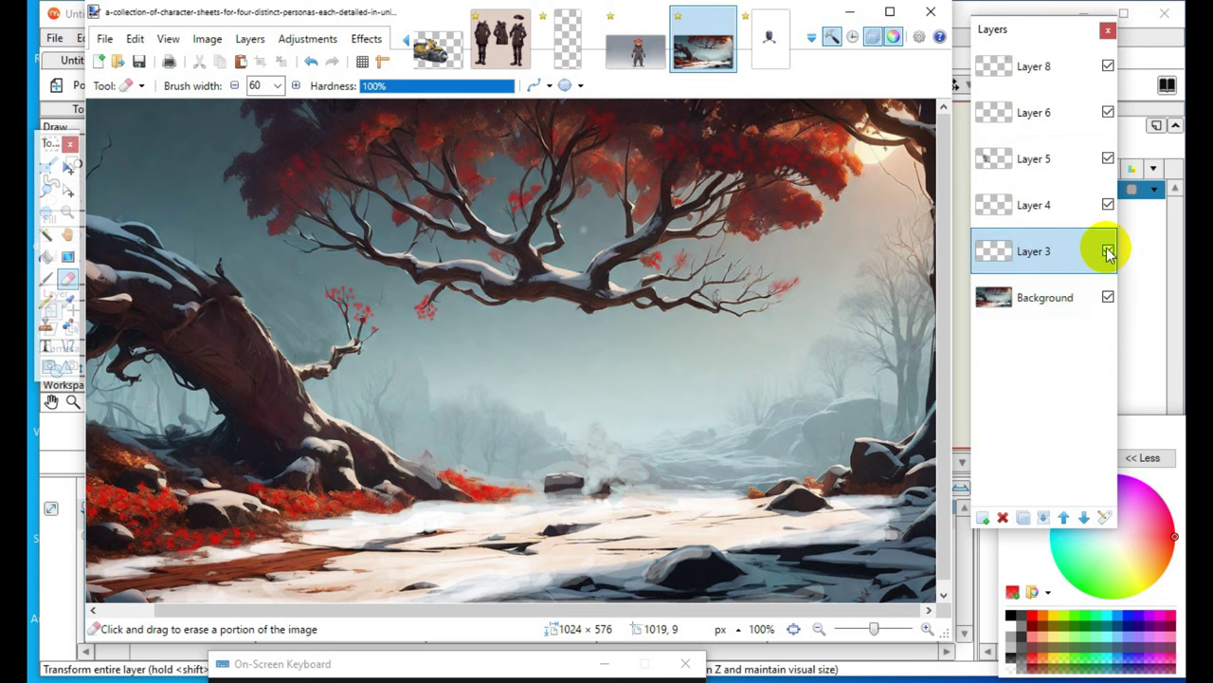
pyautogui.click(1109, 251)
pyautogui.click(1108, 251)
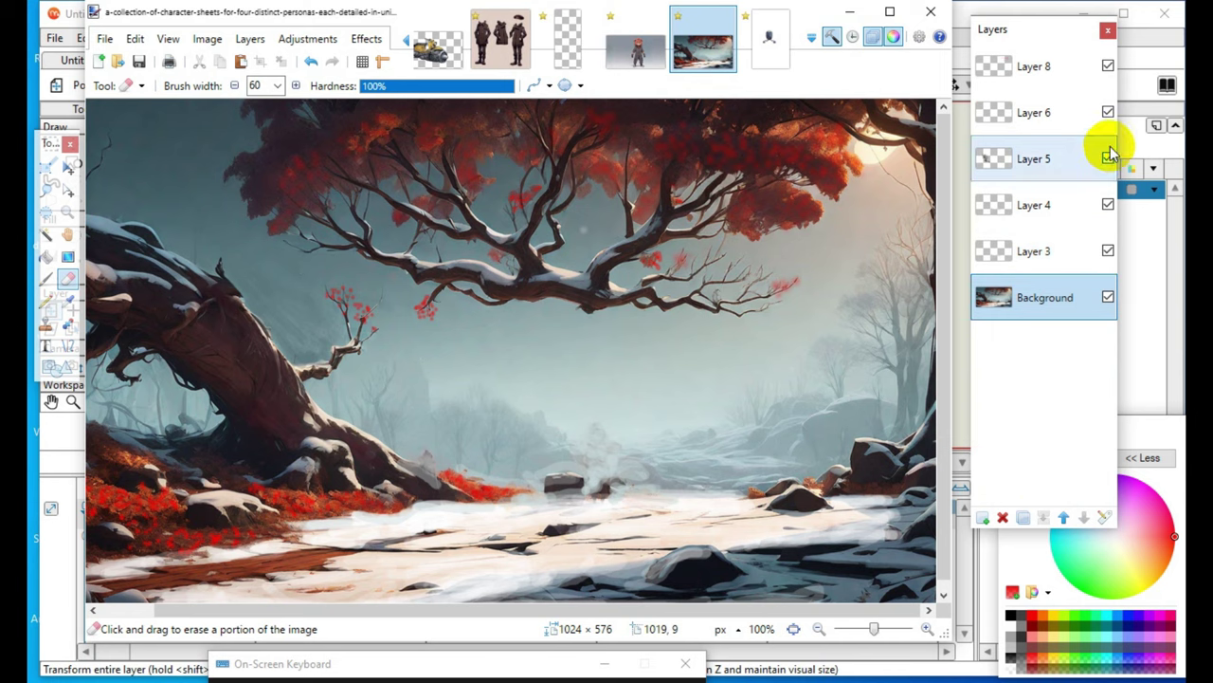
pyautogui.click(1108, 158)
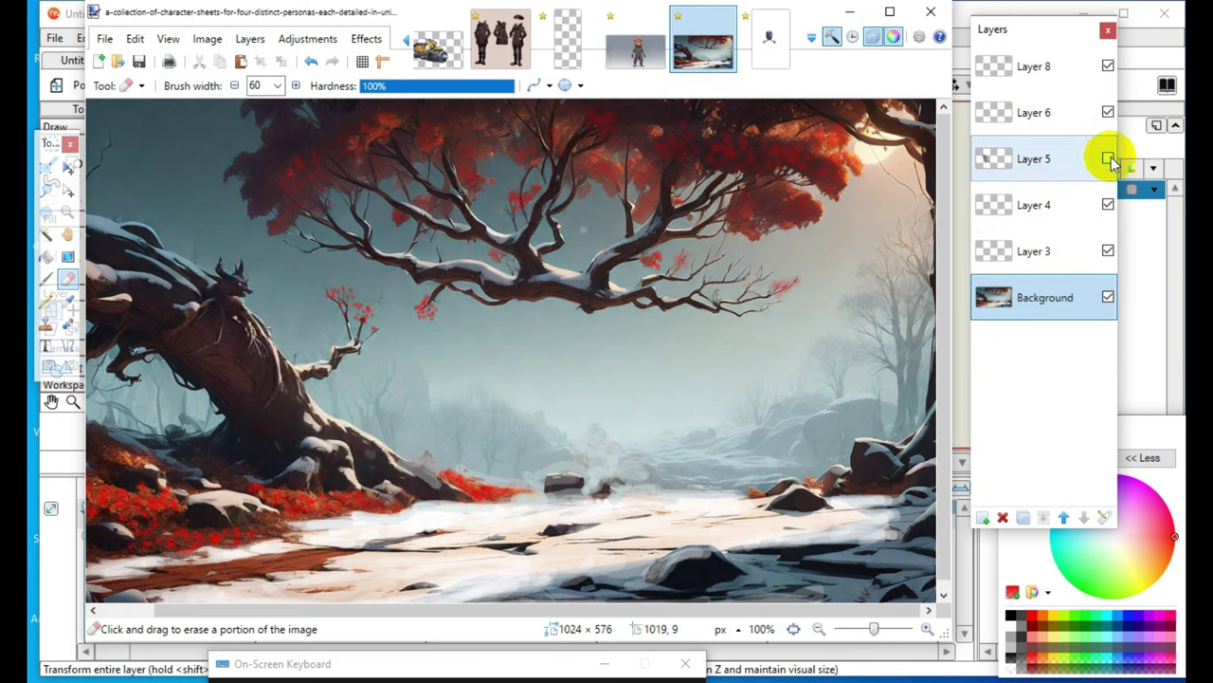
pyautogui.click(1109, 159)
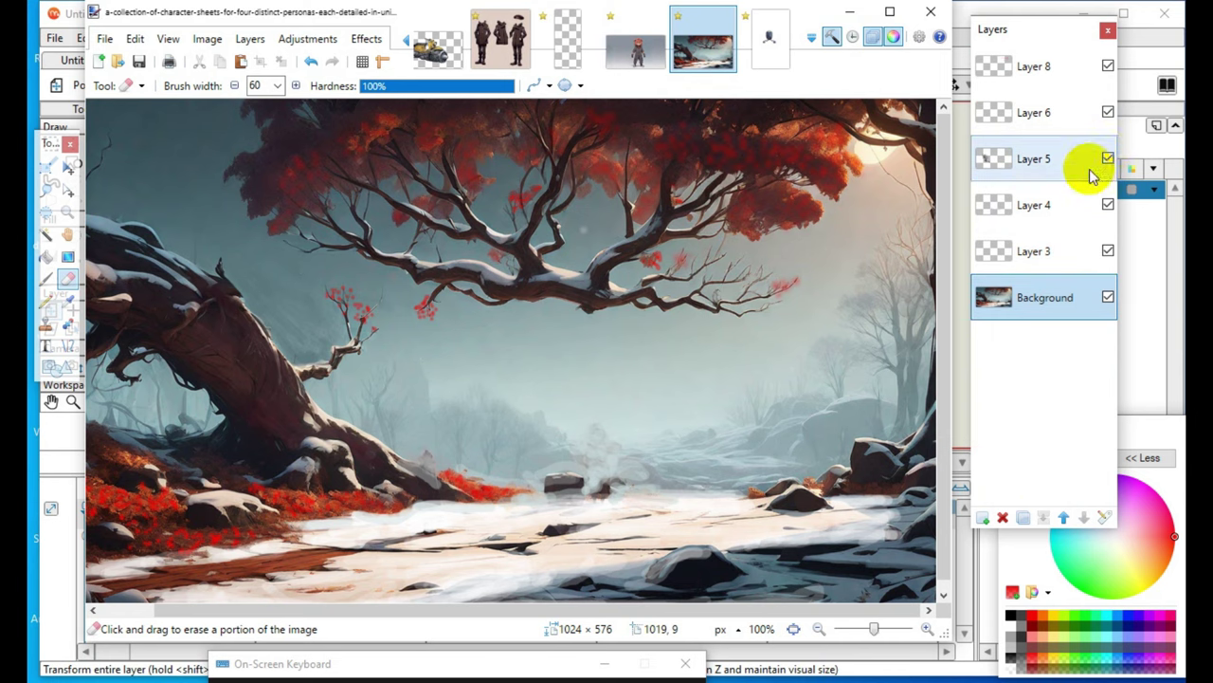
pyautogui.click(1072, 170)
pyautogui.moveTo(1061, 167); pyautogui.dragTo(1062, 261)
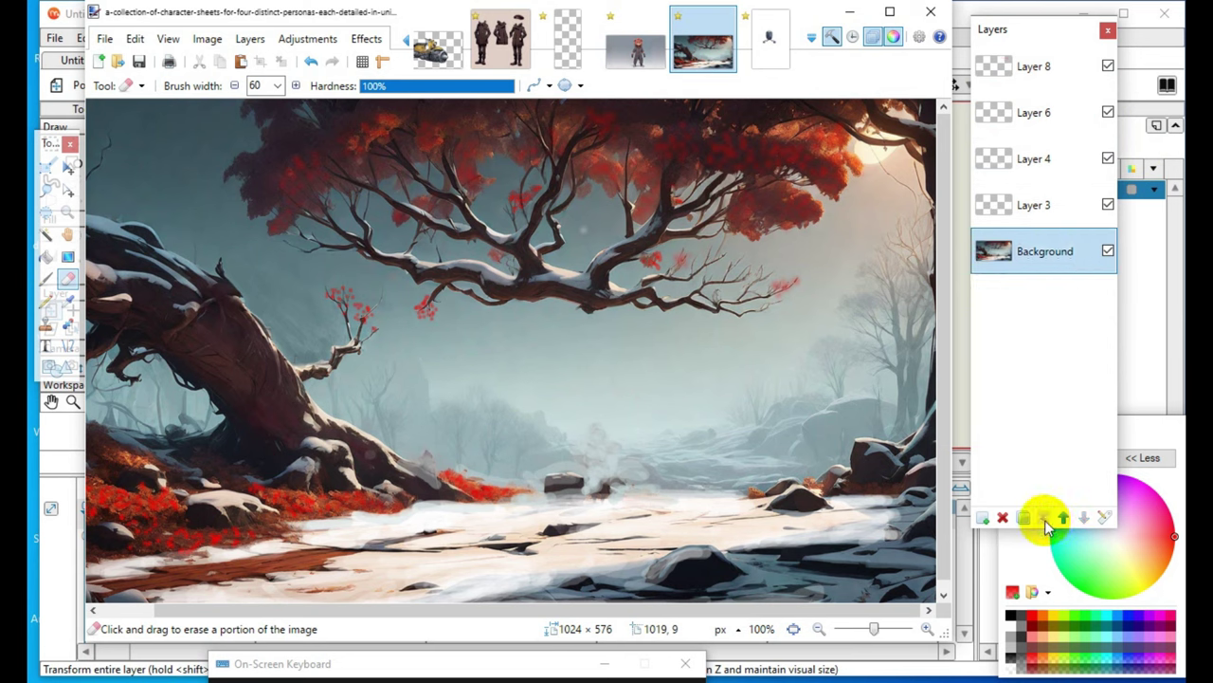
# - Hide the Background and toggle the remaining layers on and off to examine what each one contains
pyautogui.click(1108, 205)
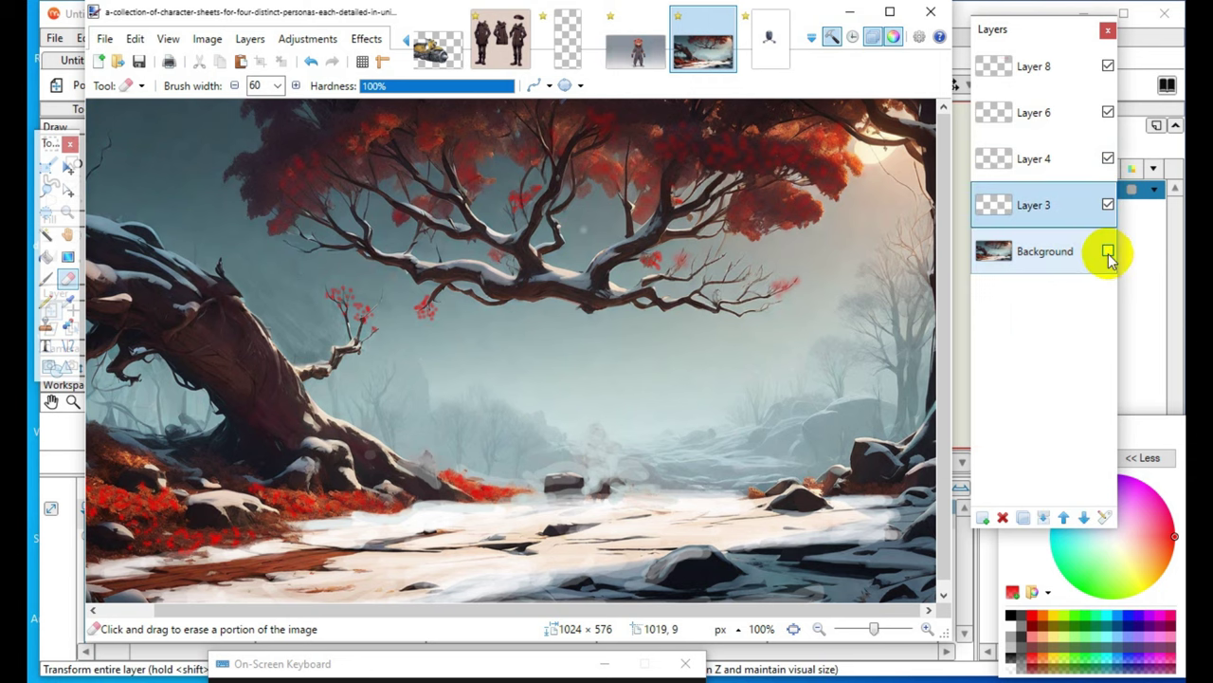
pyautogui.click(1108, 251)
pyautogui.click(1108, 205)
pyautogui.click(1109, 206)
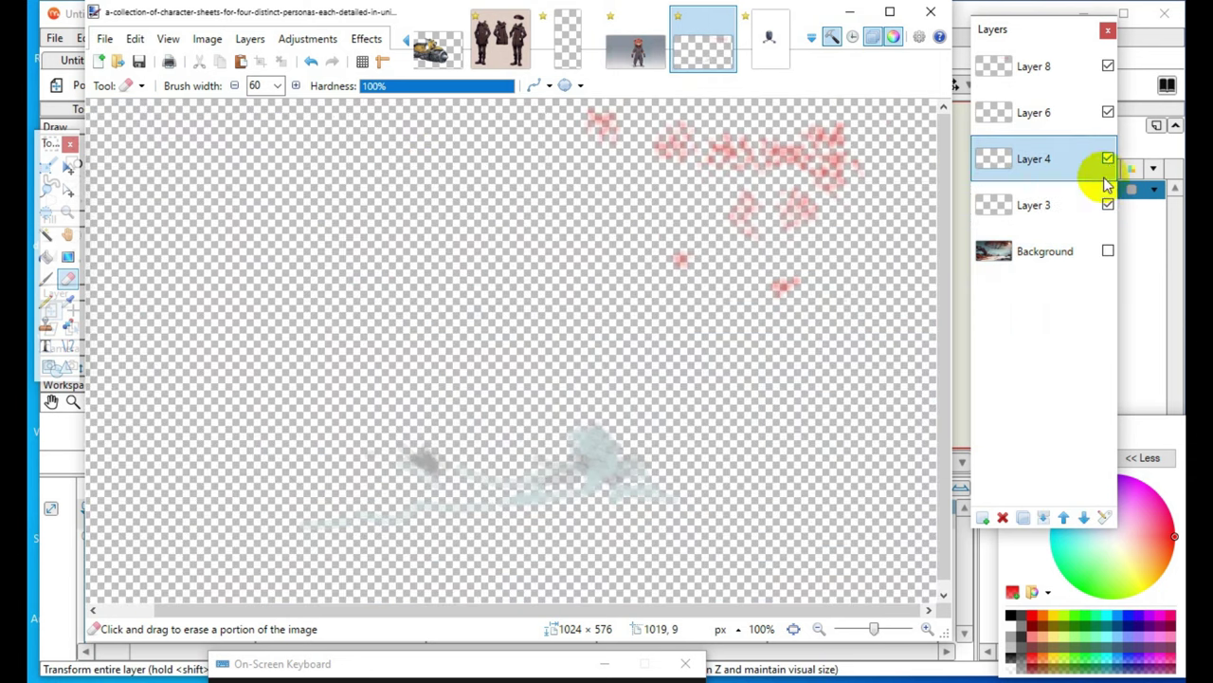
pyautogui.click(1108, 160)
pyautogui.click(1108, 158)
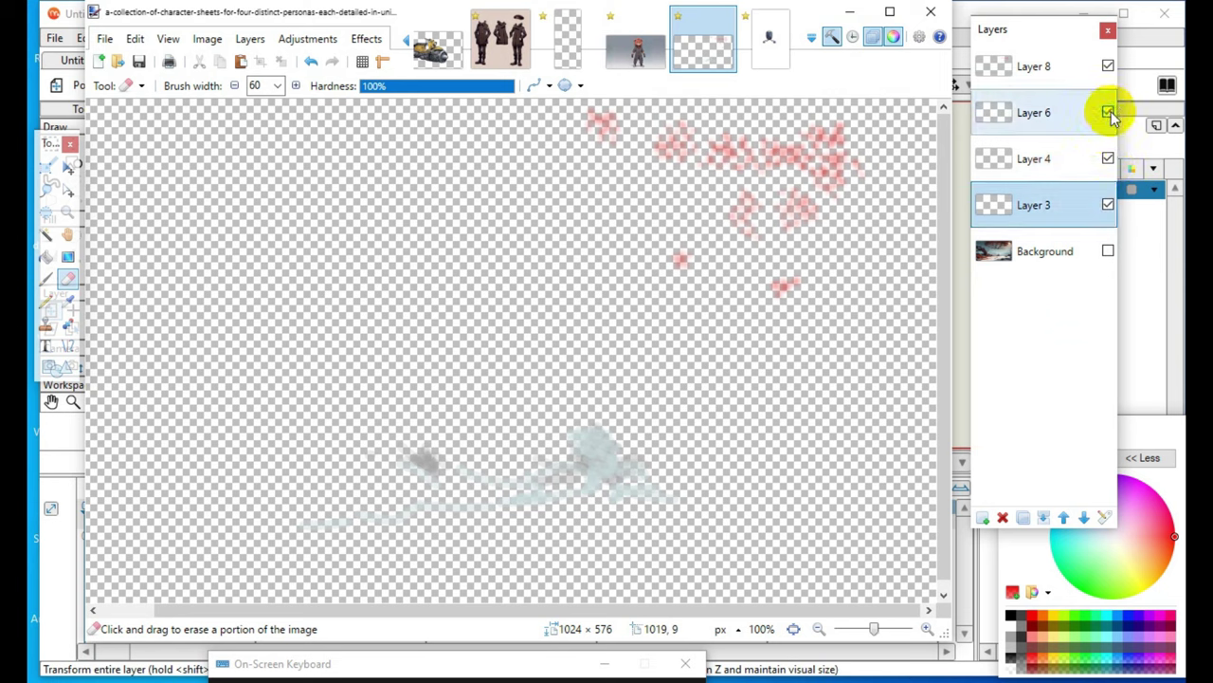
pyautogui.click(1110, 68)
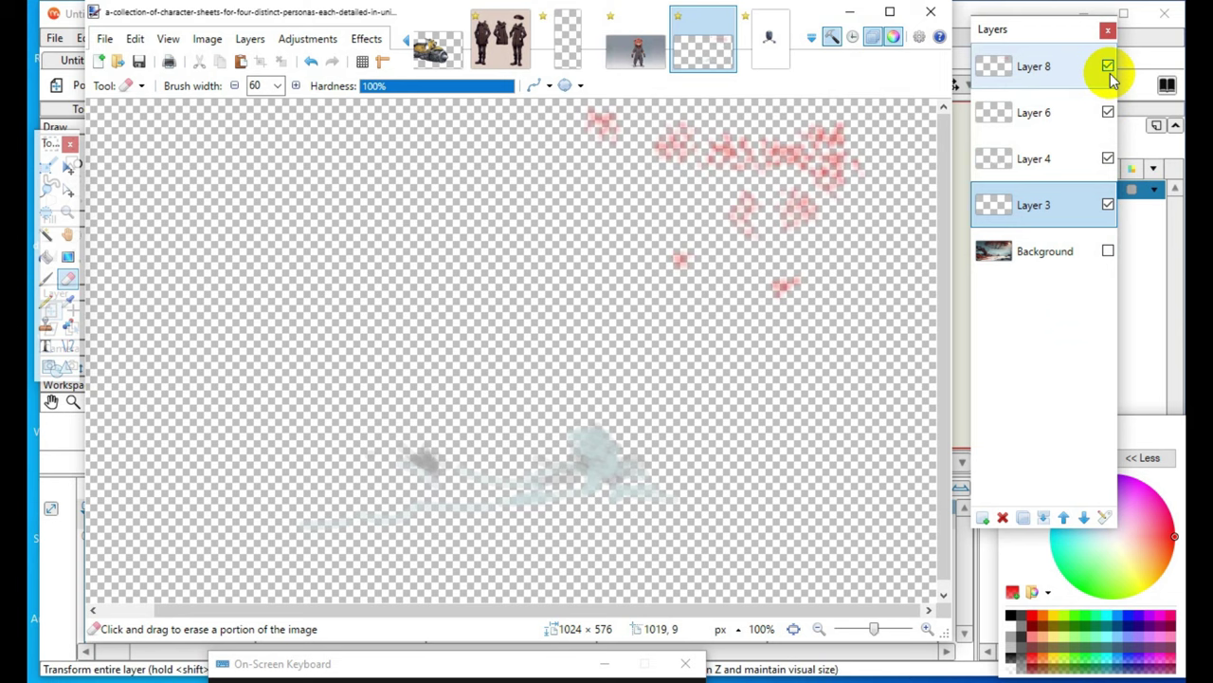
# - Show the Background again, move Layer 8 directly above it and merge Layer 8 down
pyautogui.click(1022, 75)
pyautogui.click(1108, 251)
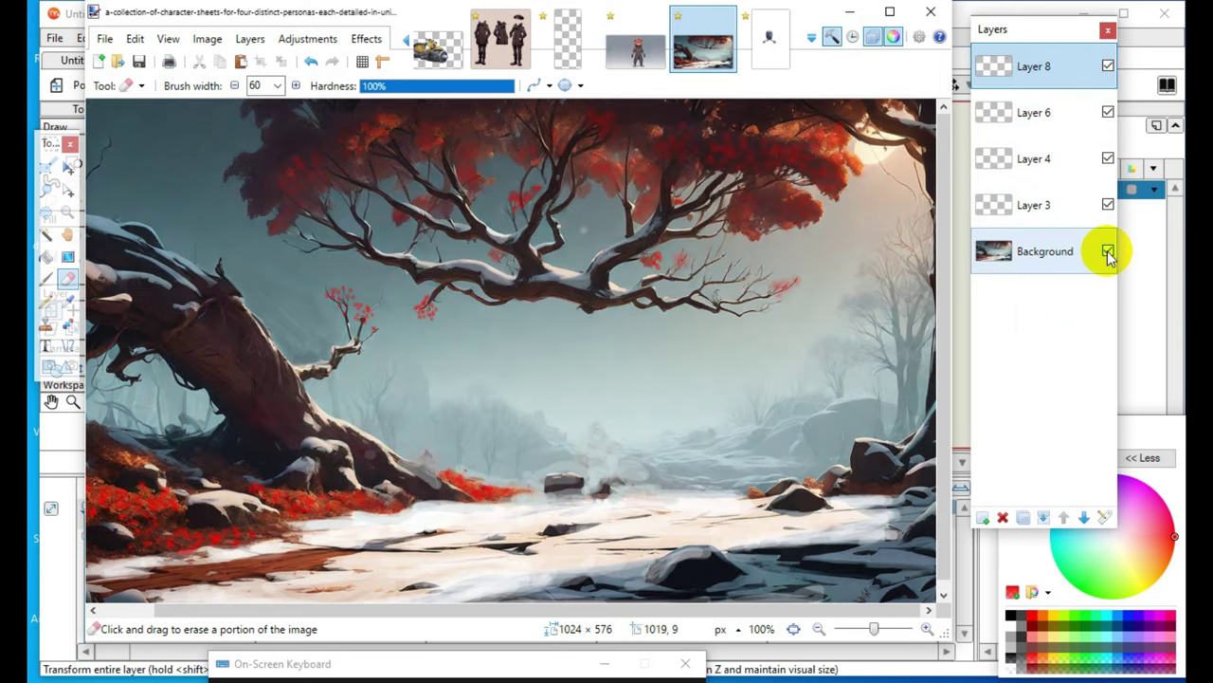
pyautogui.moveTo(1035, 52); pyautogui.dragTo(1054, 209)
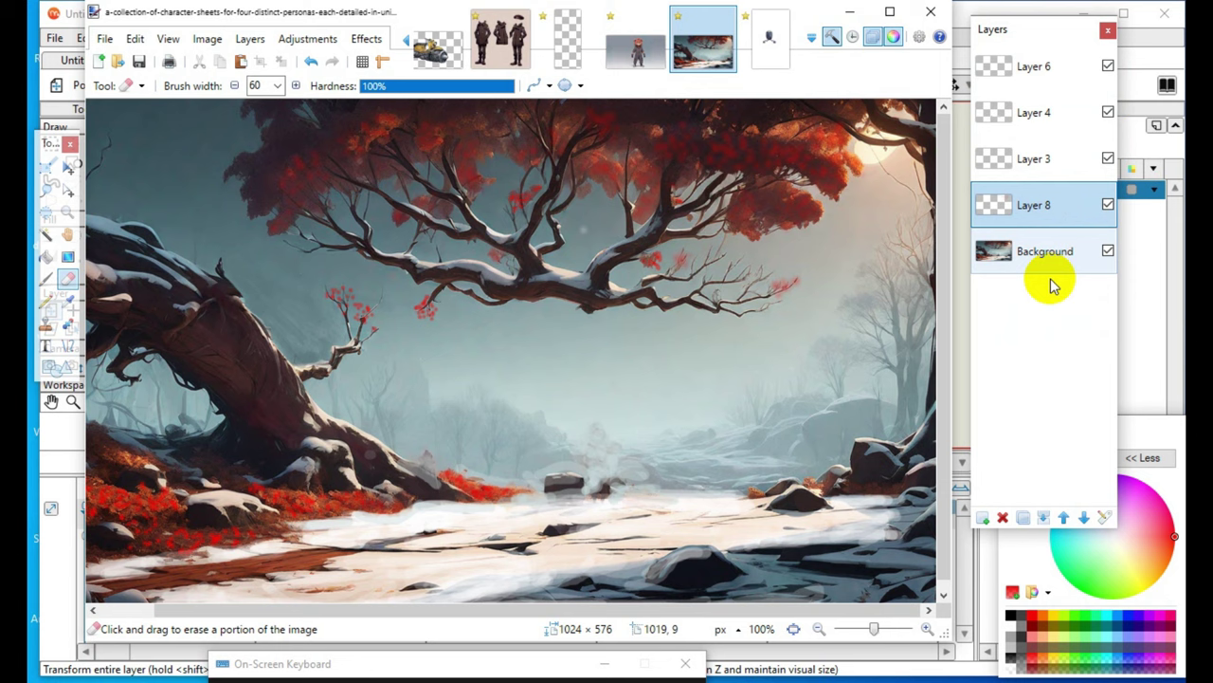
pyautogui.click(1044, 517)
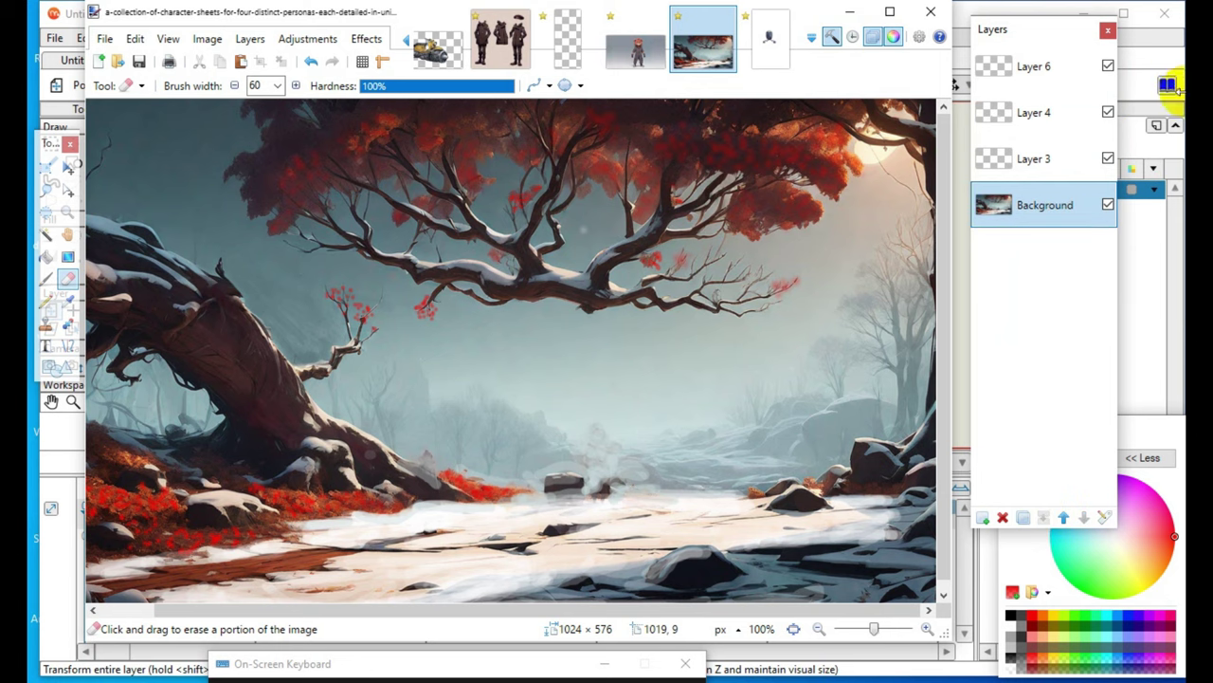
# - Check Layer 4 with the Background and Layer 3 hidden, and merge Layer 4 down into the visible Background
pyautogui.click(1107, 205)
pyautogui.click(1109, 159)
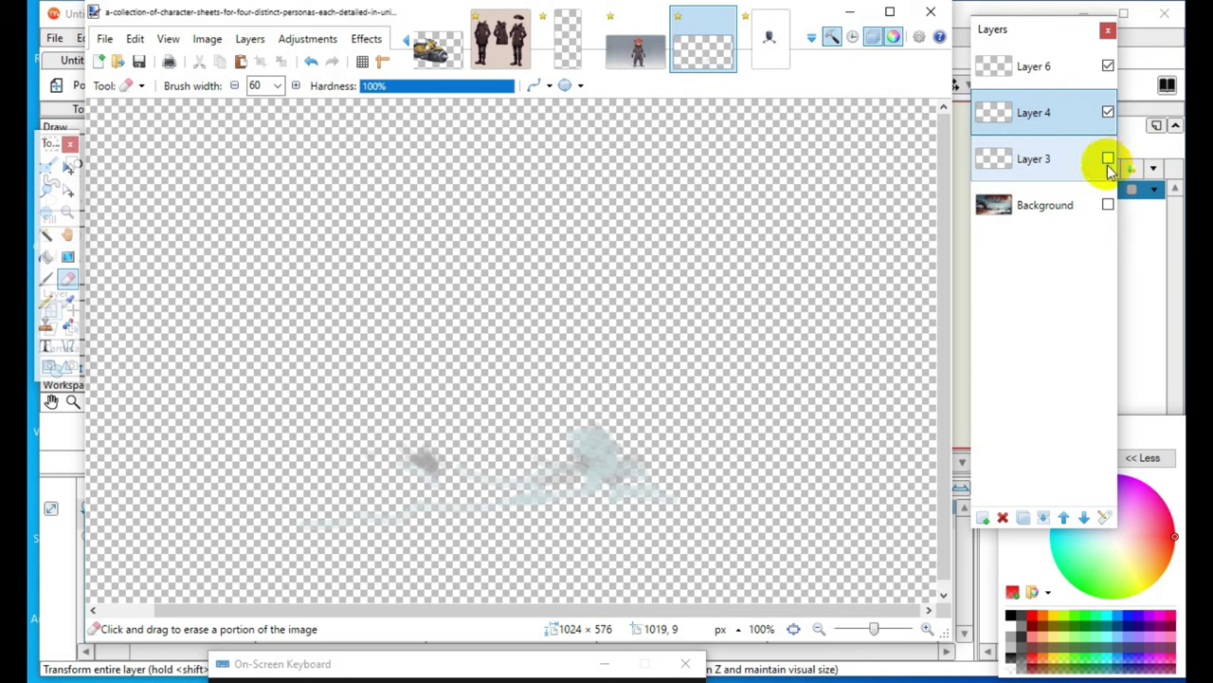
pyautogui.click(1108, 114)
pyautogui.click(1108, 114)
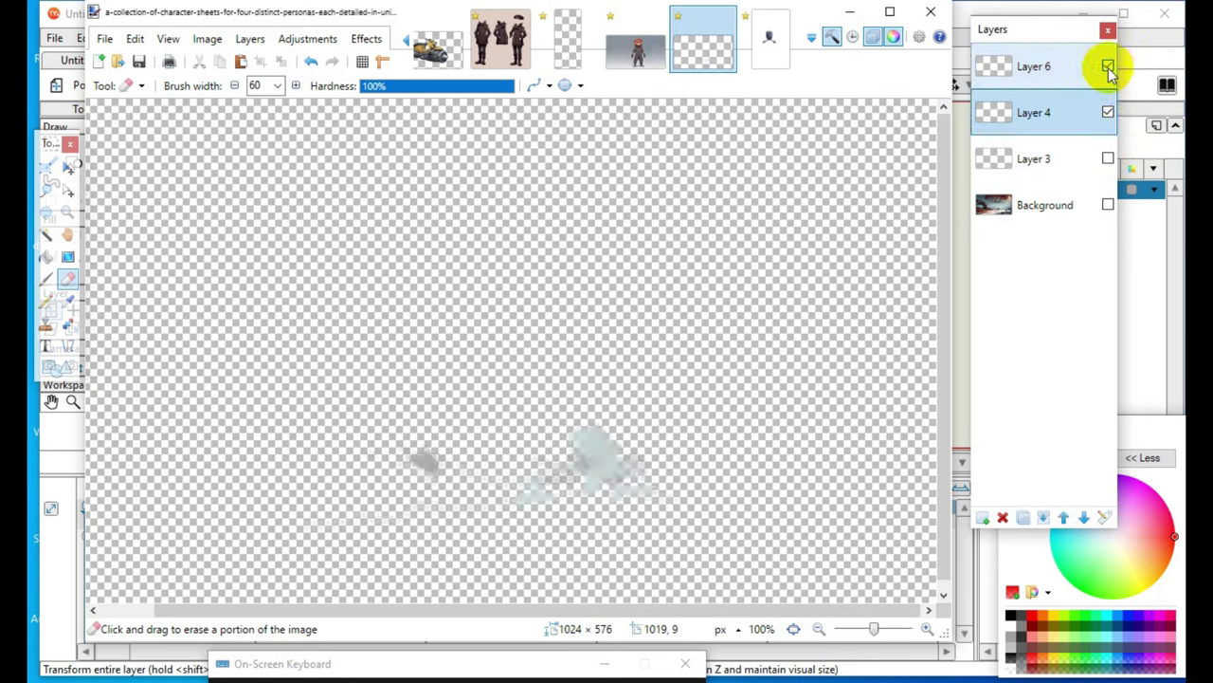
pyautogui.click(1076, 123)
pyautogui.moveTo(1056, 116); pyautogui.dragTo(1065, 165)
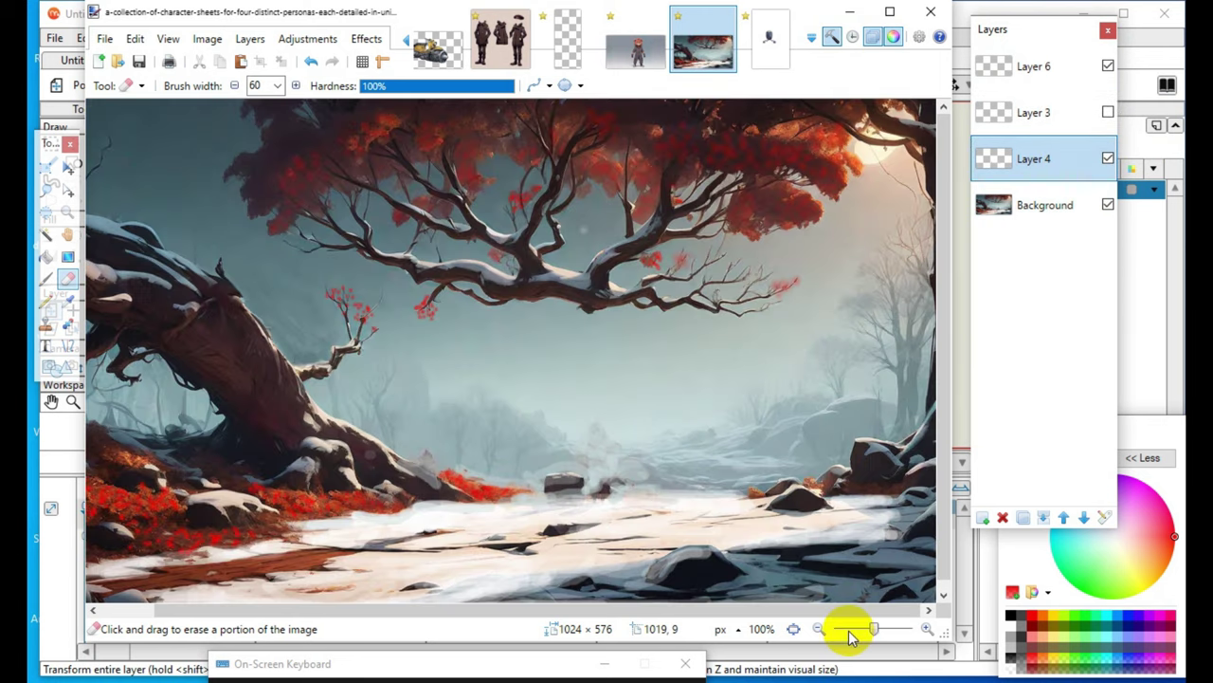
pyautogui.click(821, 631)
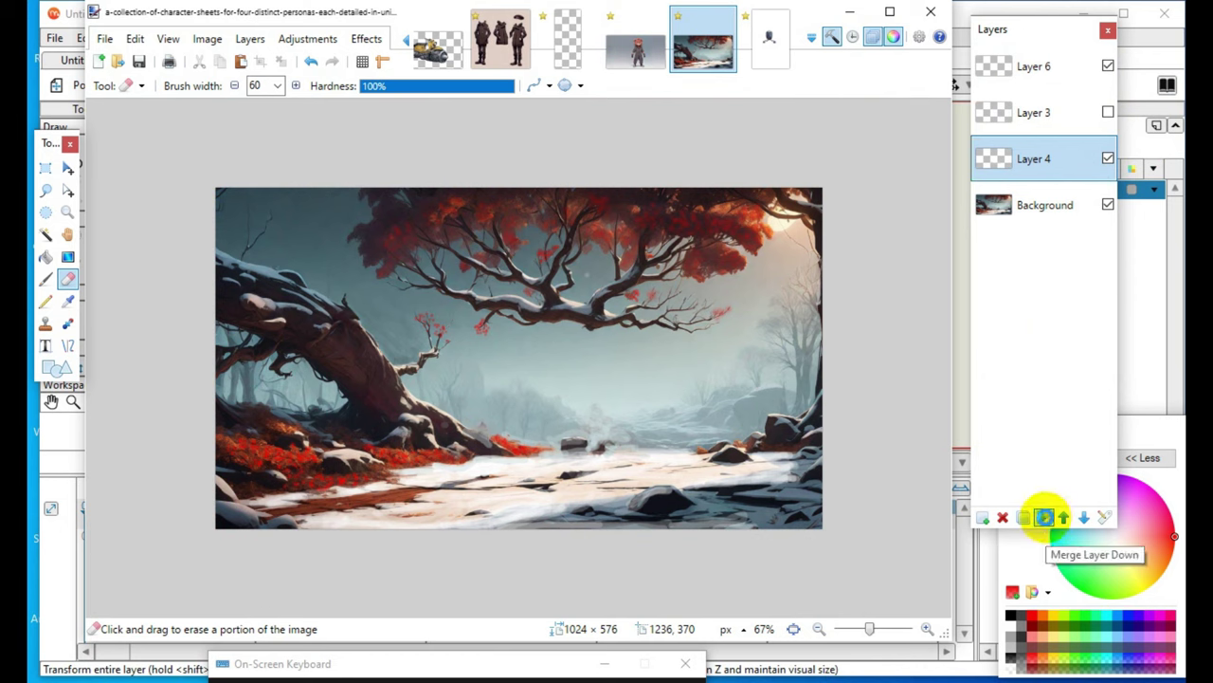
pyautogui.click(1044, 516)
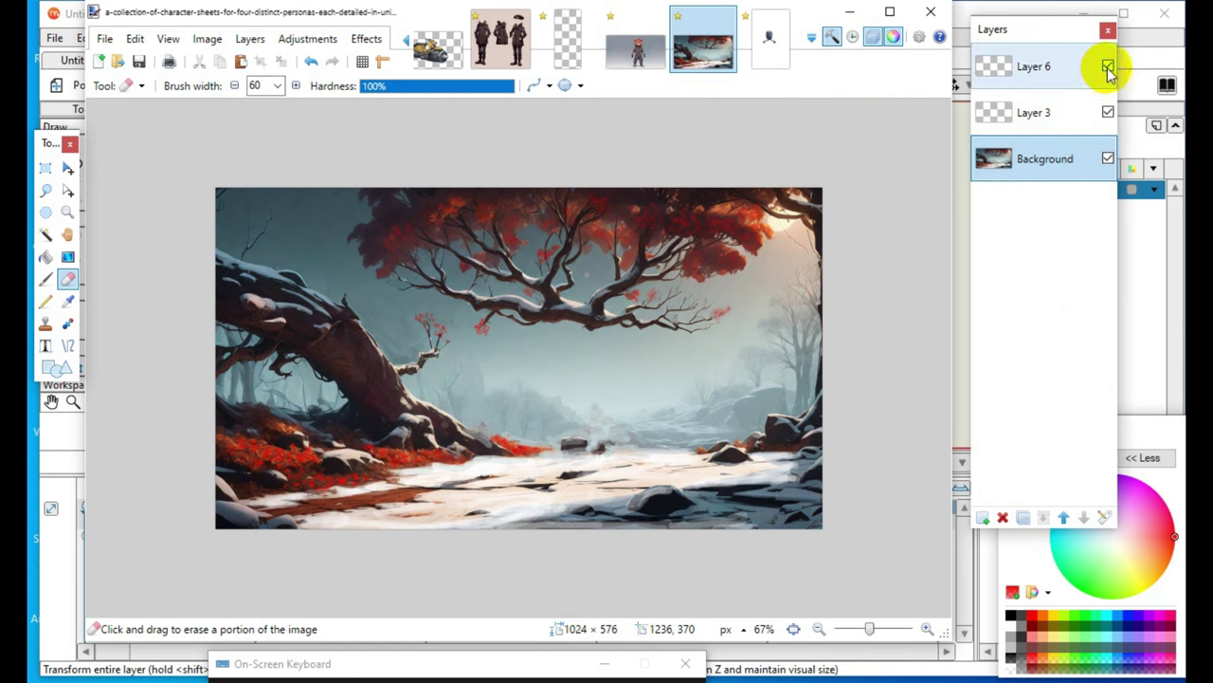
# - Hide the Background and add a new empty layer placed beneath it
pyautogui.click(1109, 159)
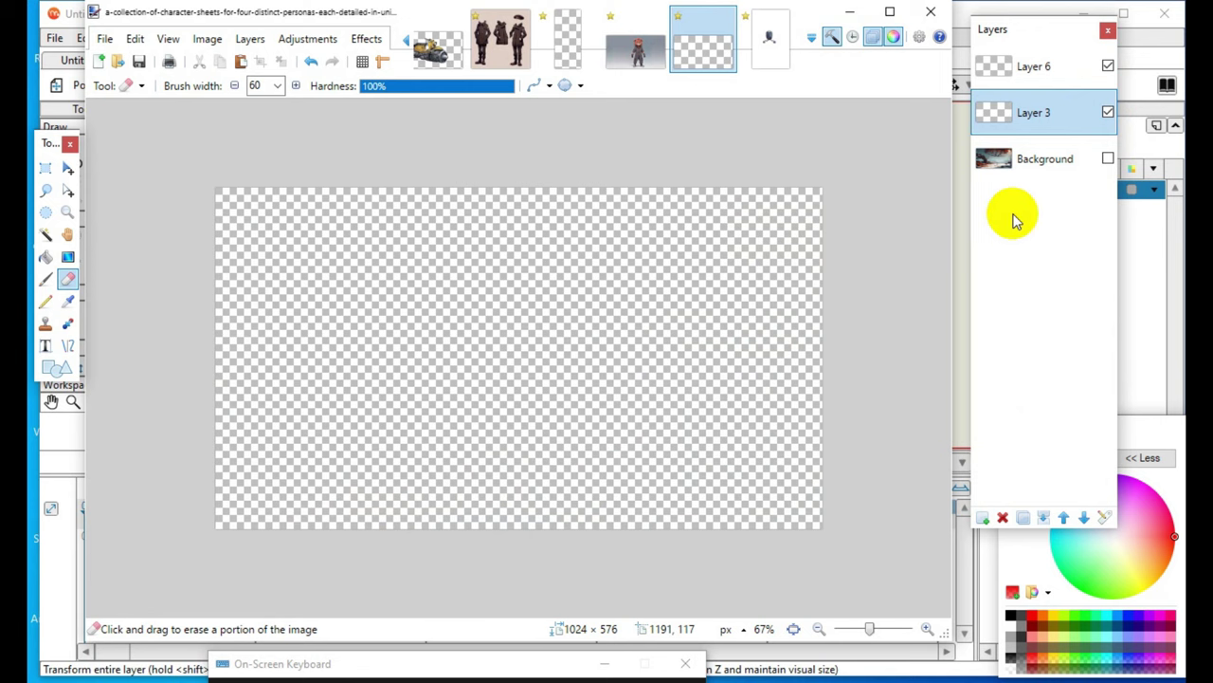
pyautogui.click(1024, 163)
pyautogui.click(981, 520)
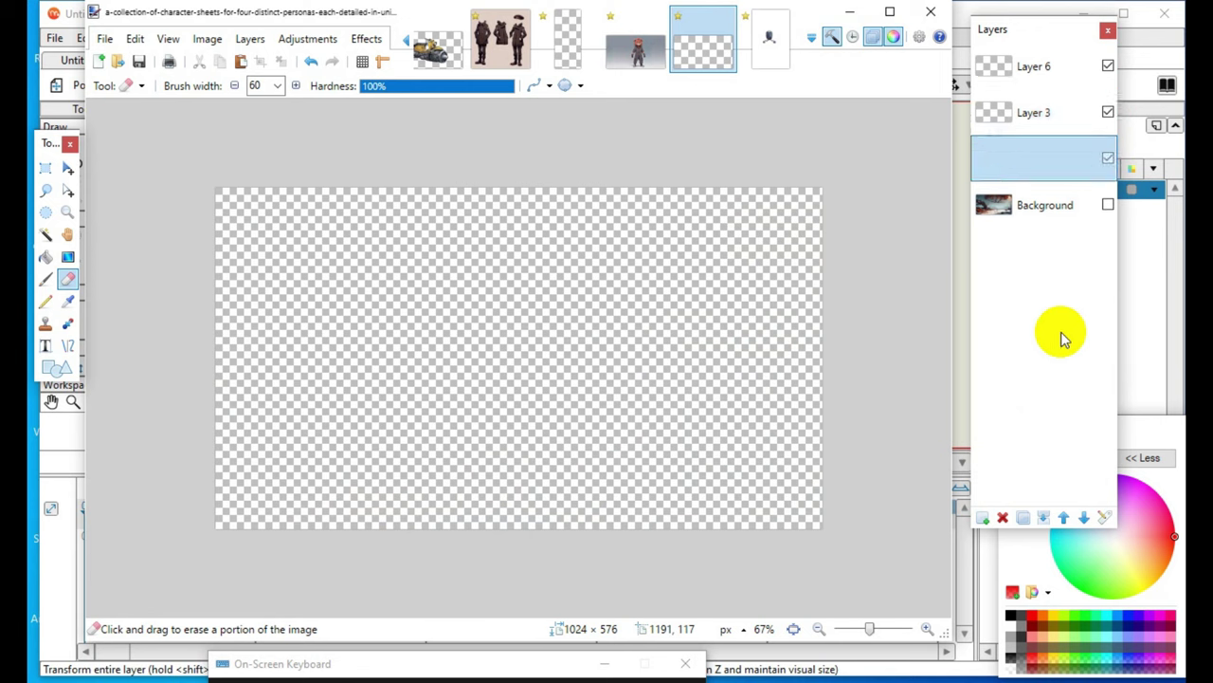
pyautogui.moveTo(1032, 162); pyautogui.dragTo(1046, 292)
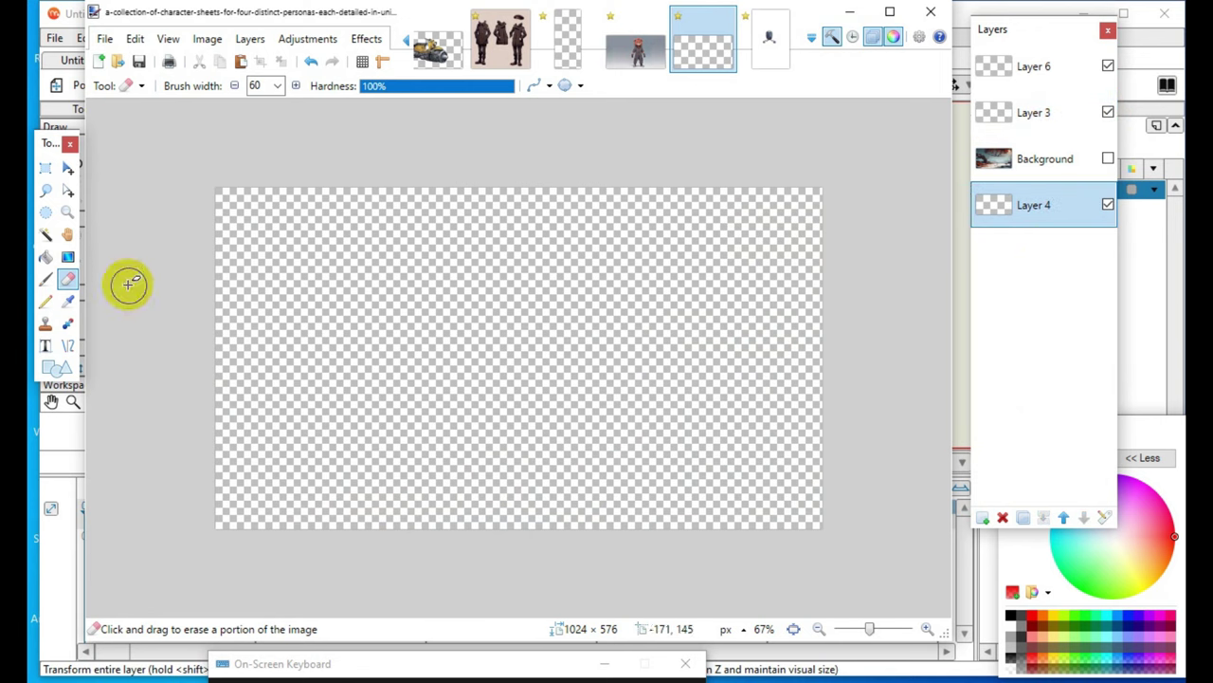
# - Reset the primary color to black and fill the new bottom layer with it using the Paint Bucket
pyautogui.click(1138, 424)
pyautogui.moveTo(1138, 424); pyautogui.dragTo(993, 337)
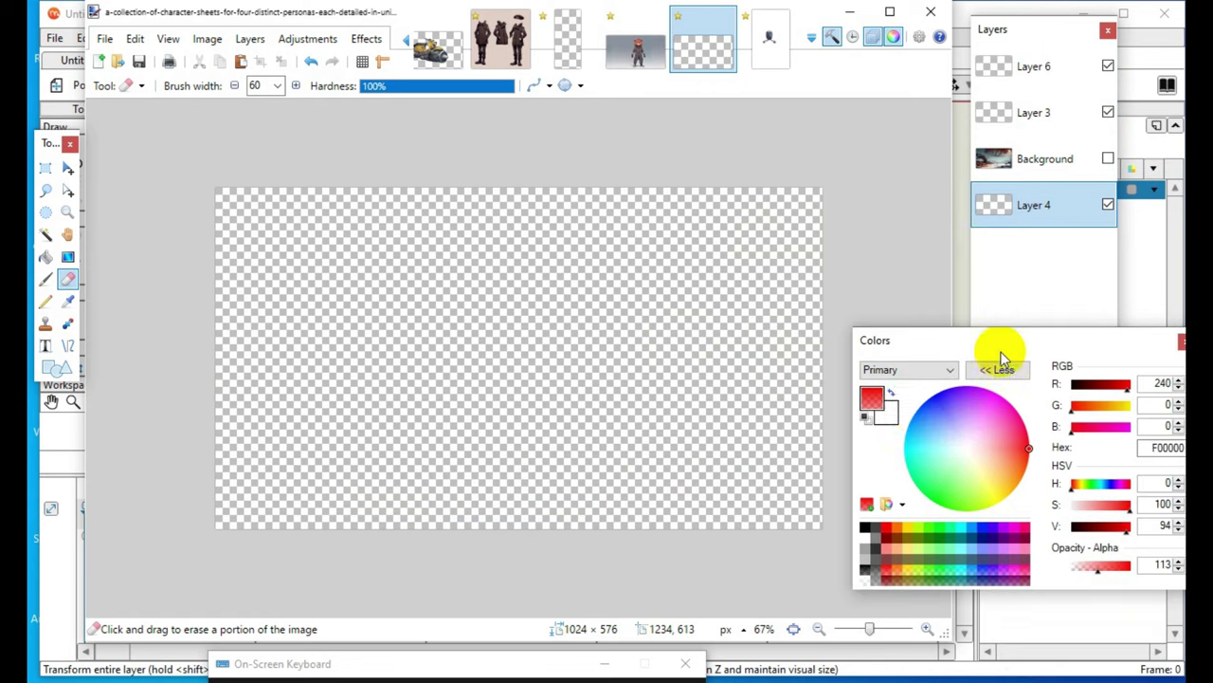
pyautogui.click(866, 415)
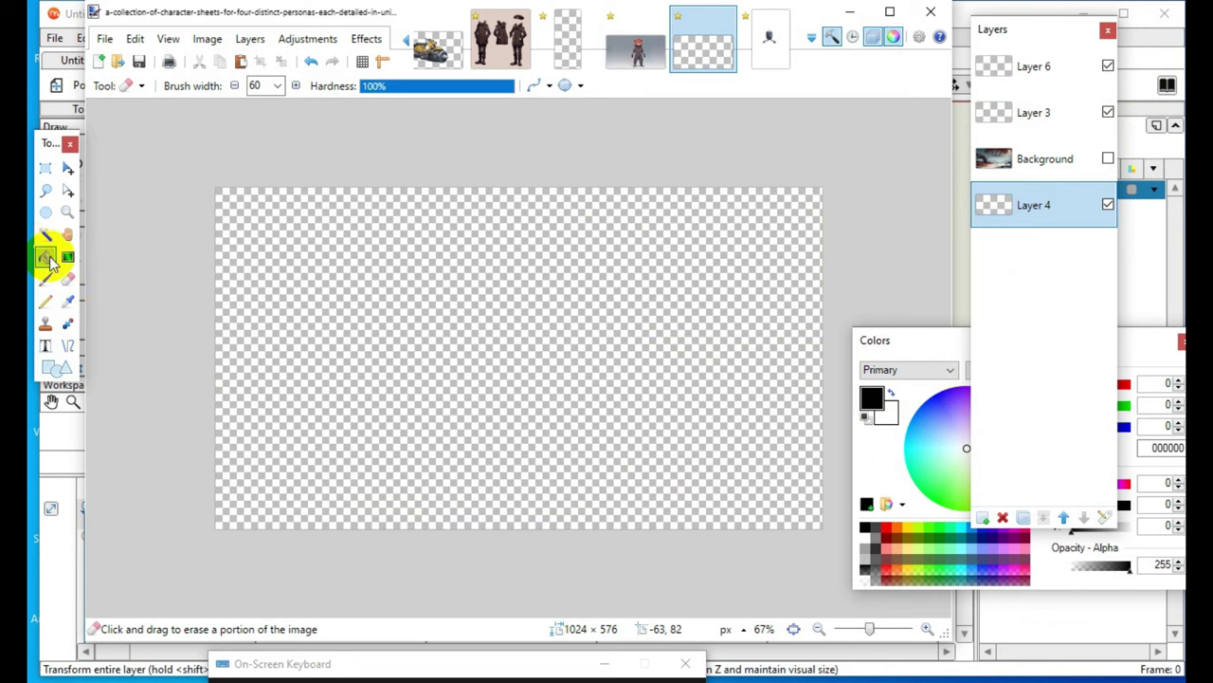
pyautogui.click(45, 258)
pyautogui.click(571, 318)
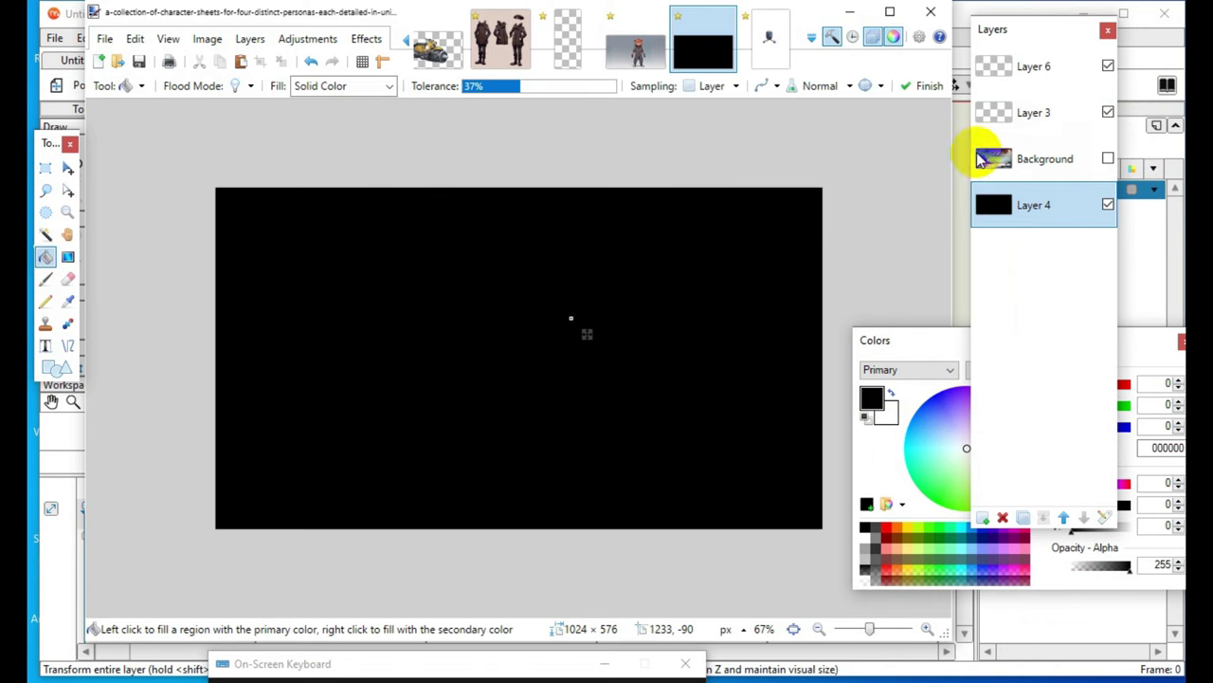
# - Check the black Layer 4 by toggling its visibility, leave it hidden, and show the Background layer again
pyautogui.click(1100, 169)
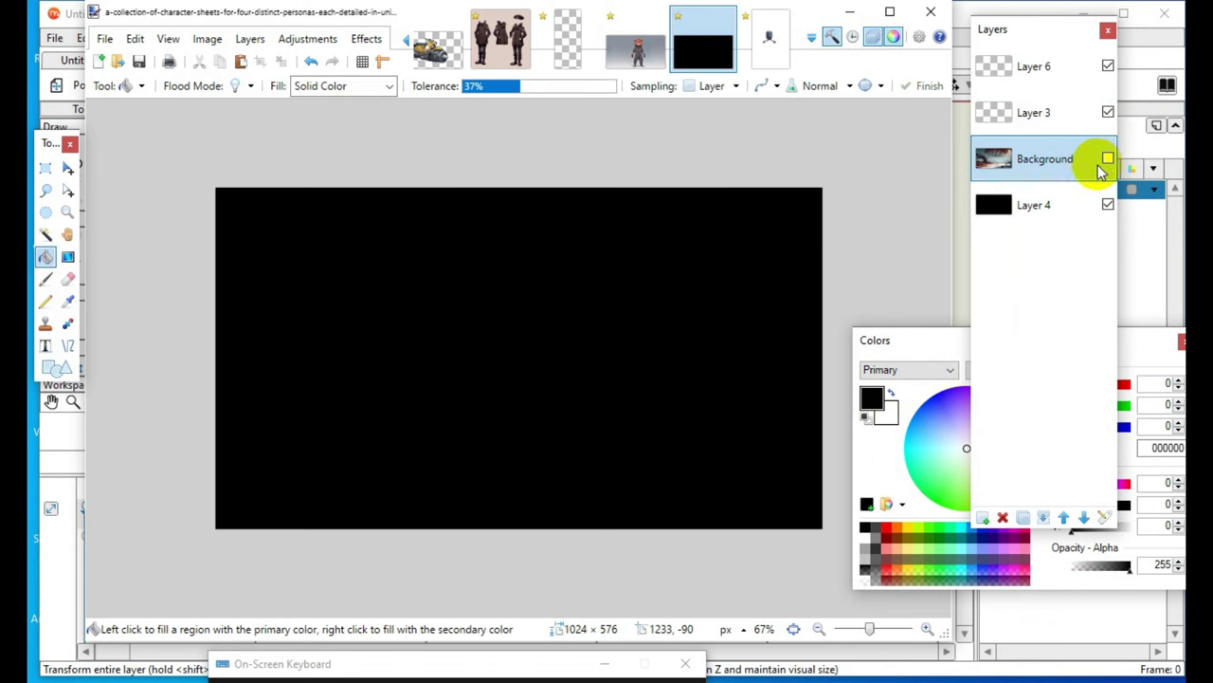
pyautogui.click(1108, 113)
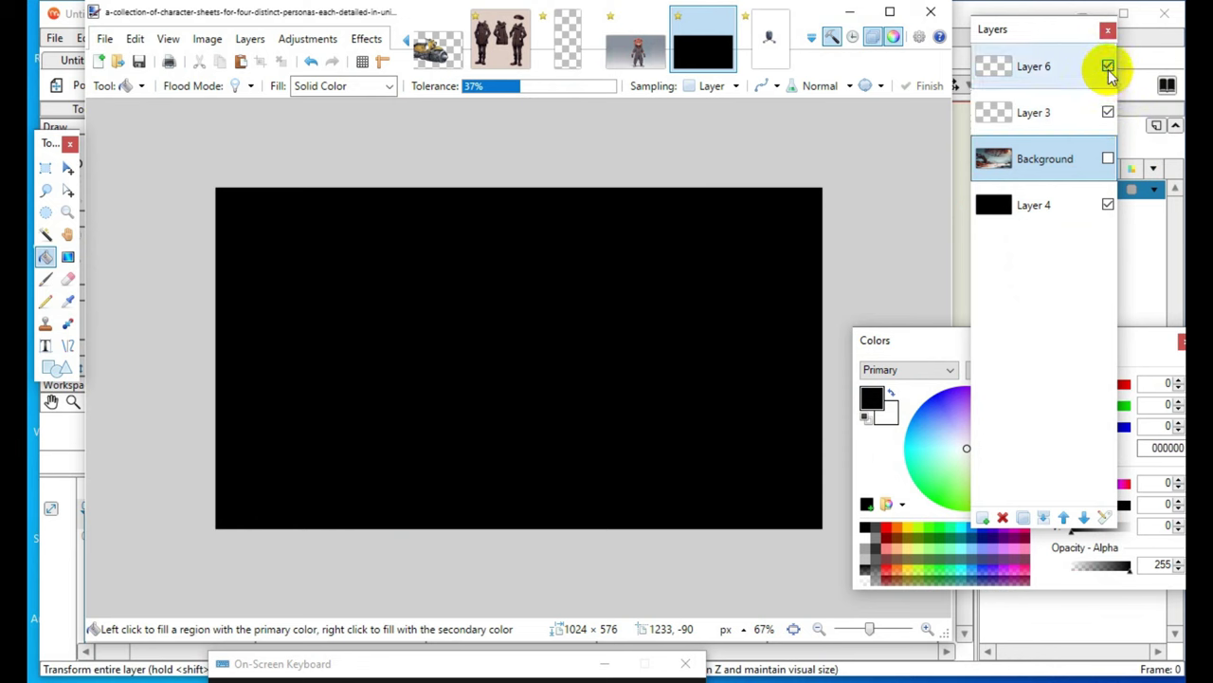
pyautogui.click(1108, 206)
pyautogui.click(1108, 205)
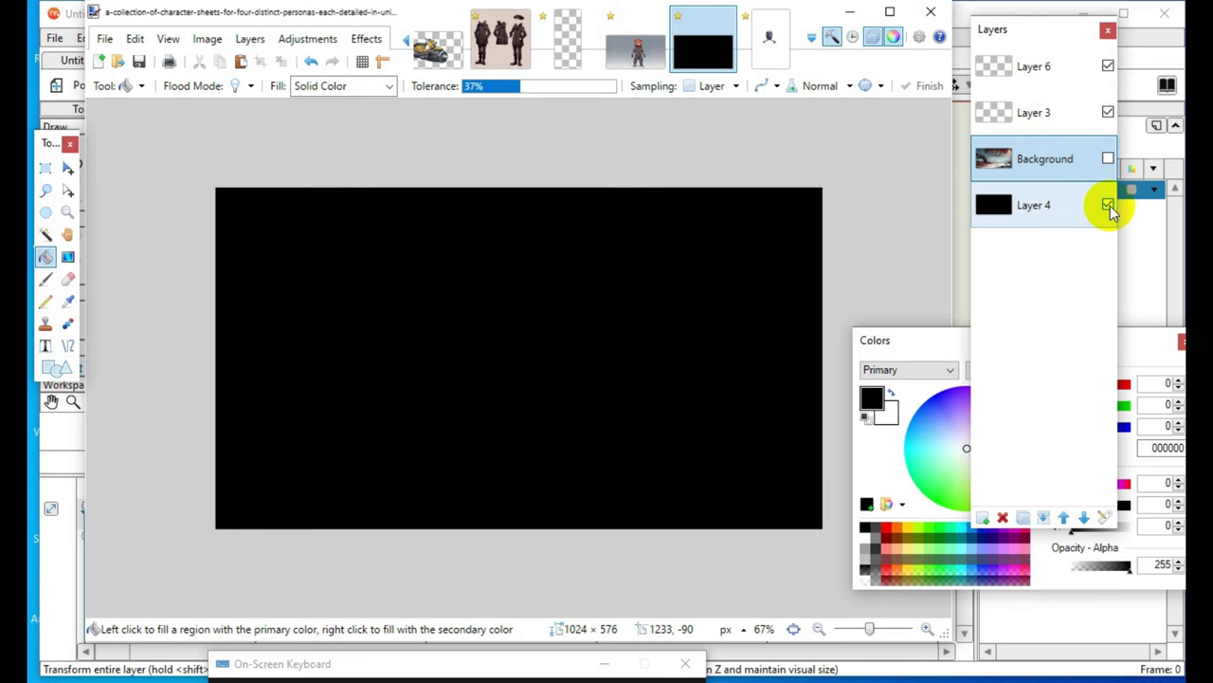
pyautogui.click(1108, 206)
pyautogui.click(1109, 158)
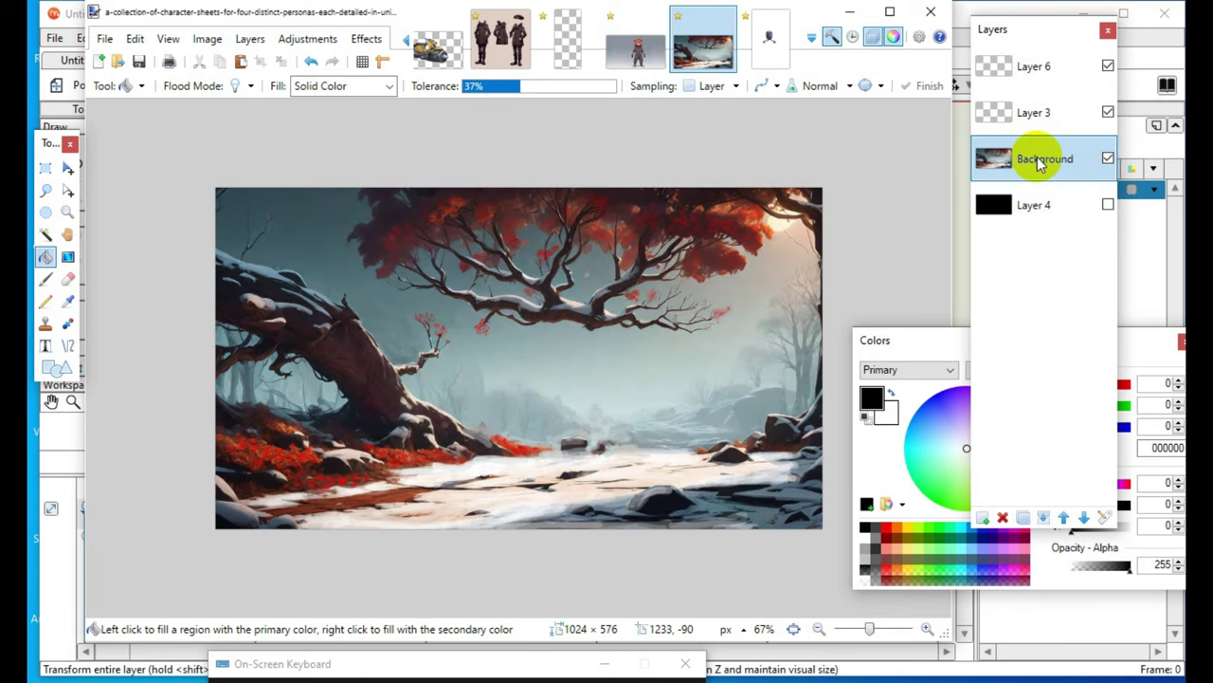
# - Examine the snowy ground, tree branches and misty sky up close with Layer 3 selected
pyautogui.click(1032, 114)
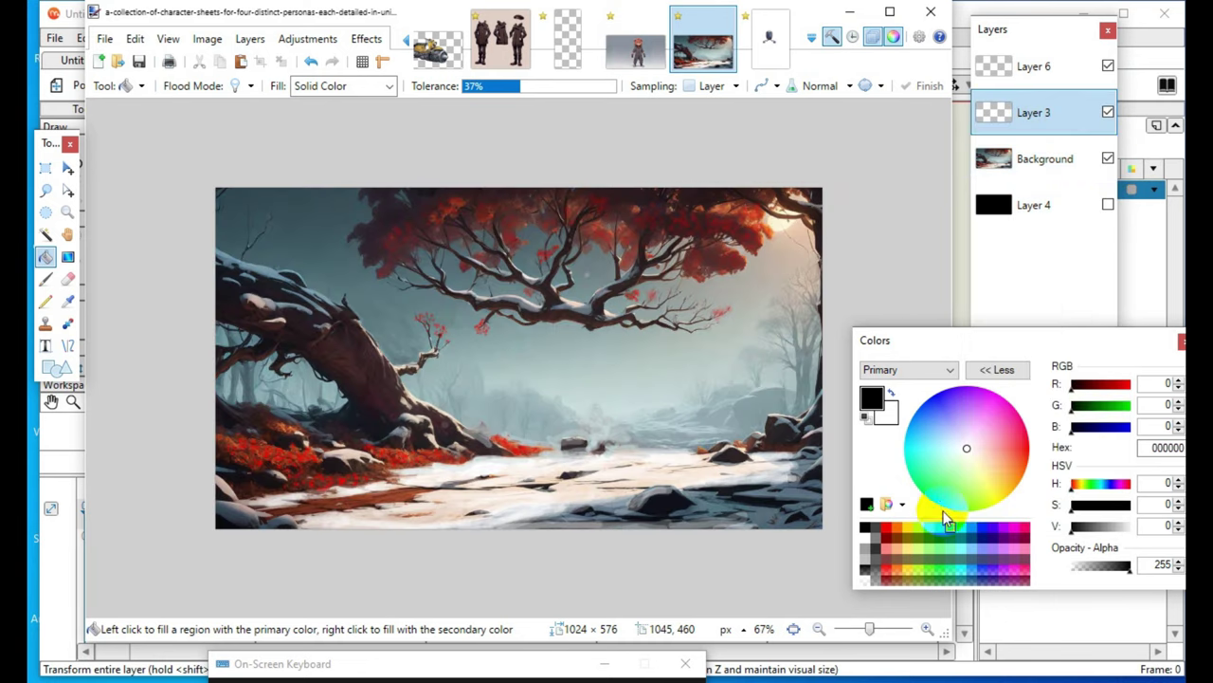
pyautogui.click(926, 629)
pyautogui.click(927, 629)
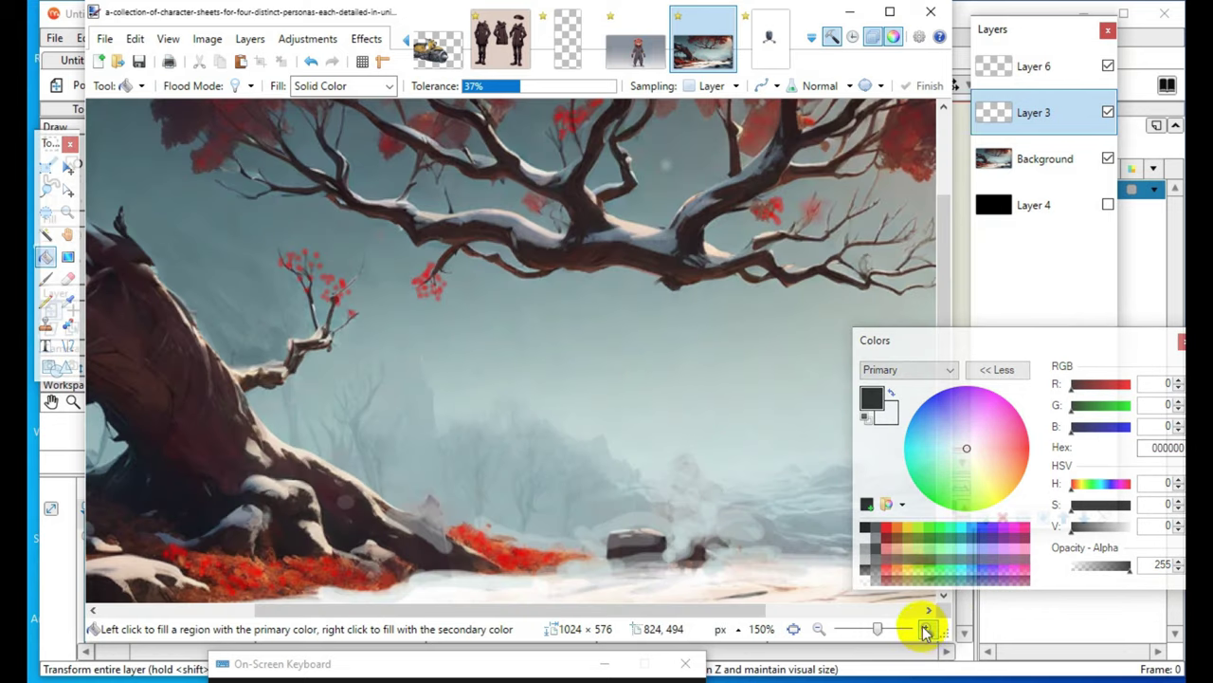
pyautogui.scroll(-3, 545, 436)
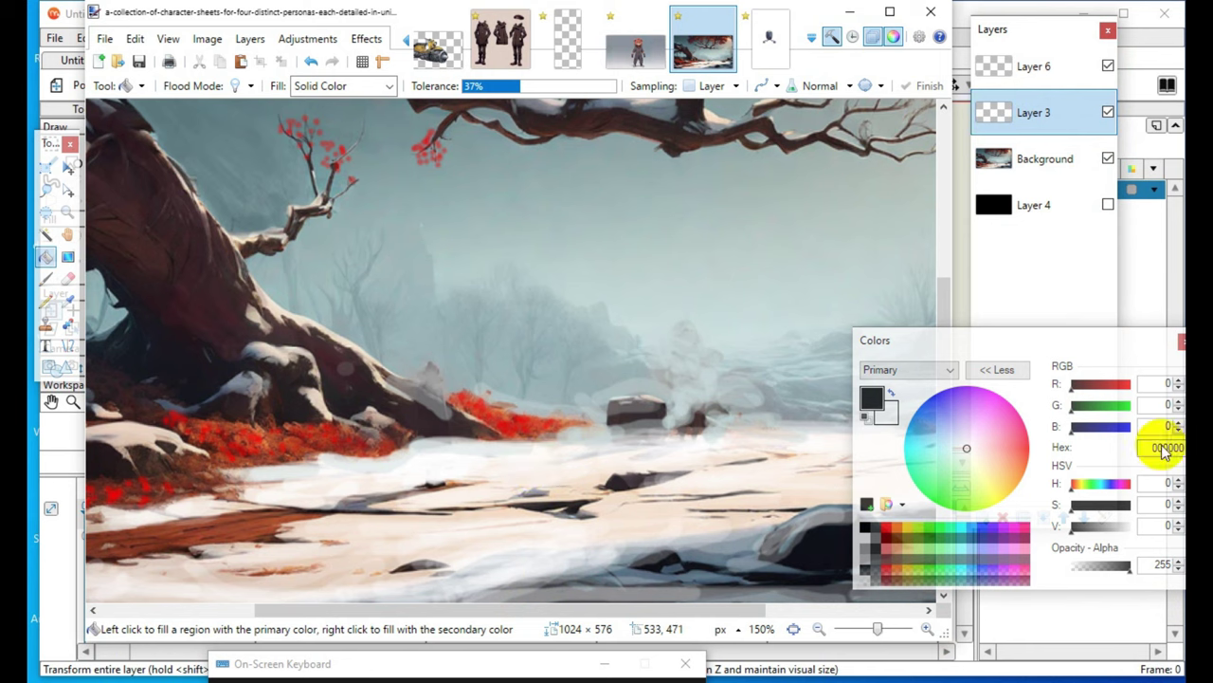
pyautogui.click(1112, 254)
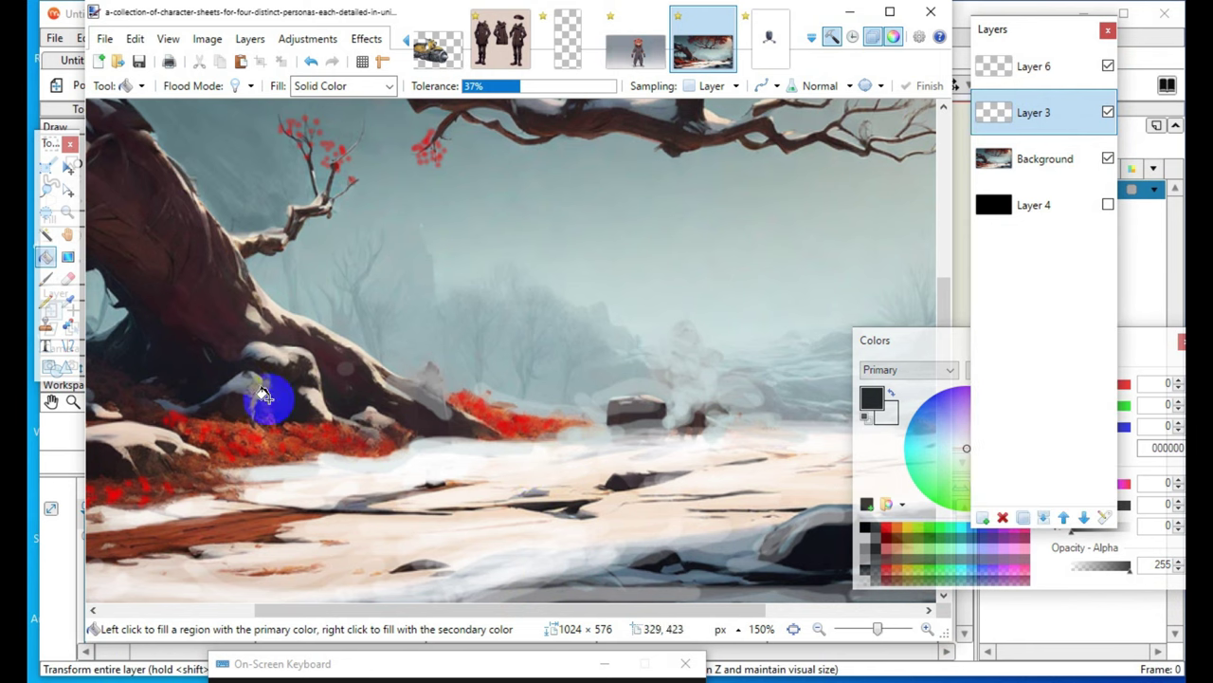
pyautogui.click(819, 630)
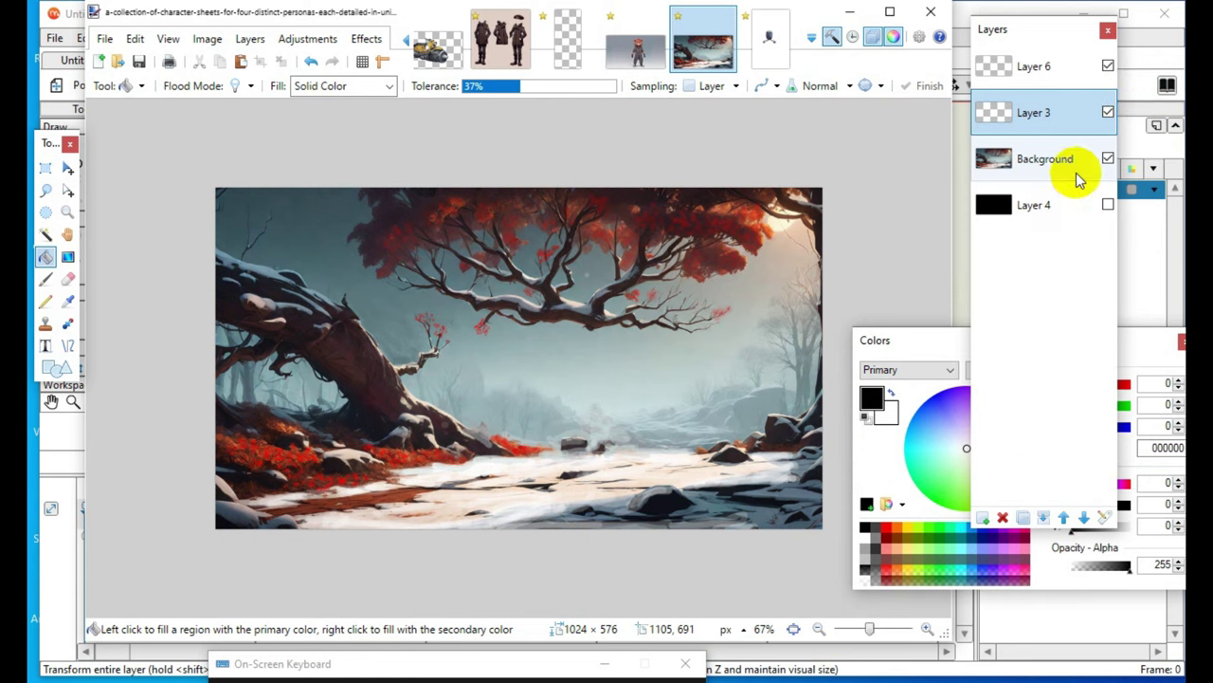
pyautogui.click(925, 629)
pyautogui.click(925, 630)
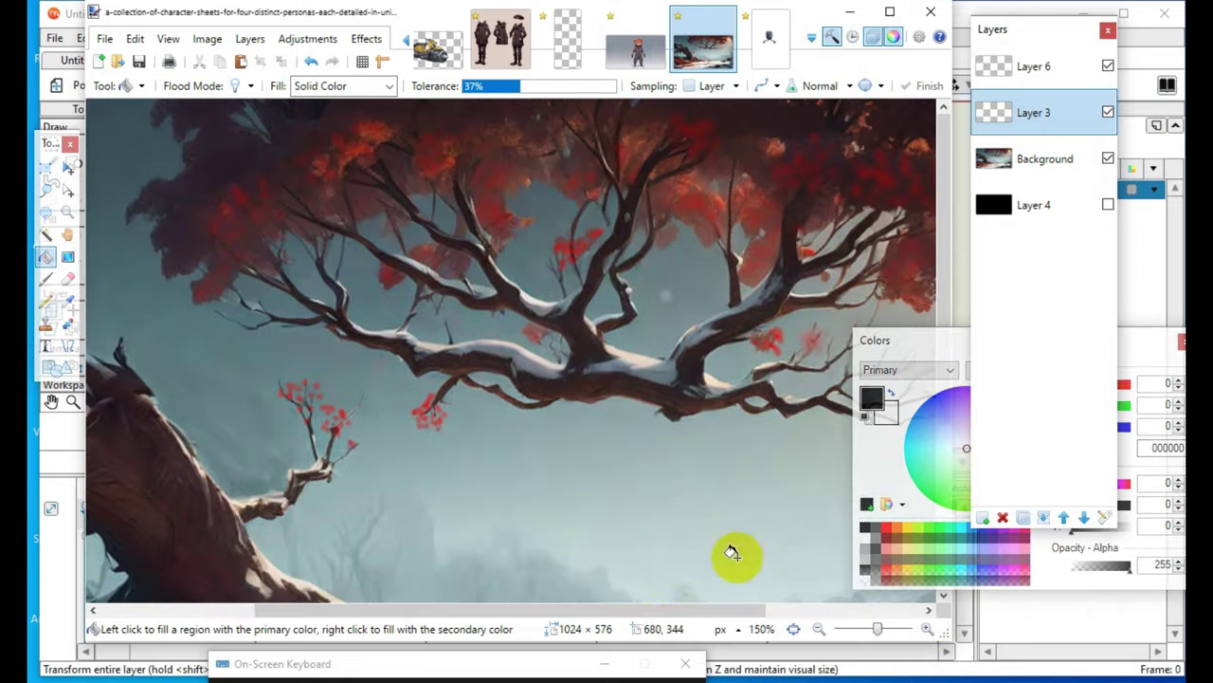
pyautogui.moveTo(581, 614); pyautogui.dragTo(830, 649)
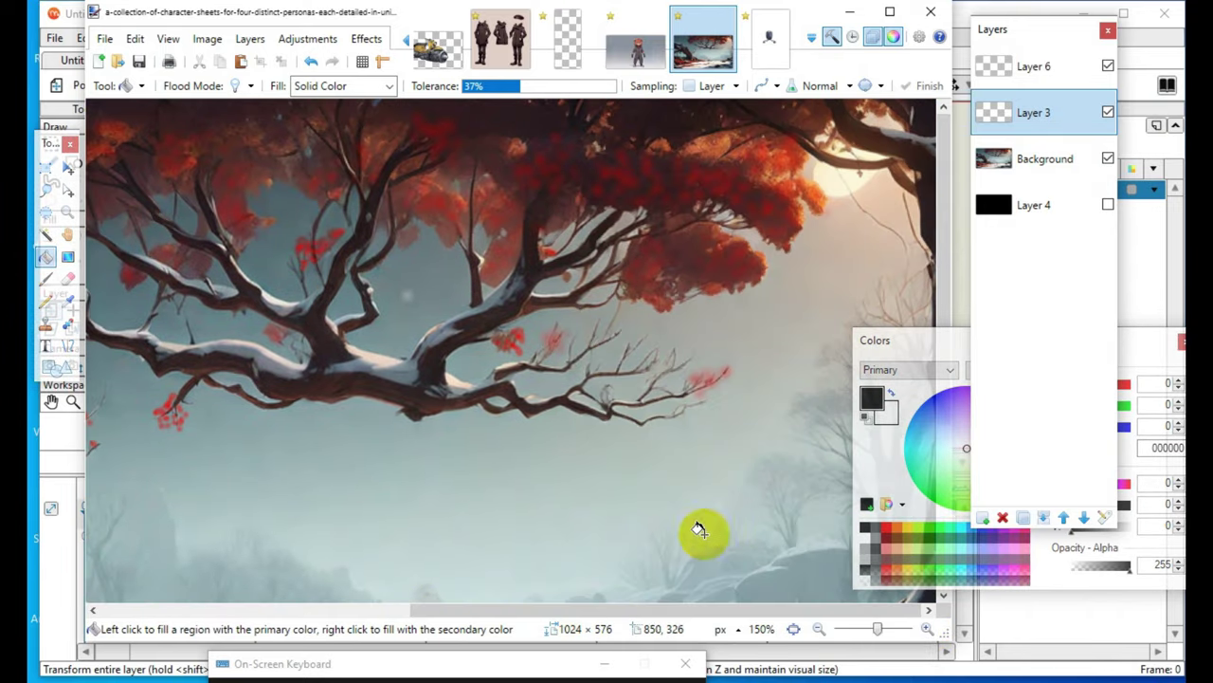
# - On the Background layer, erase the bright sky between the red foliage and the right-hand trunk with a 14-wide Eraser
pyautogui.click(1054, 174)
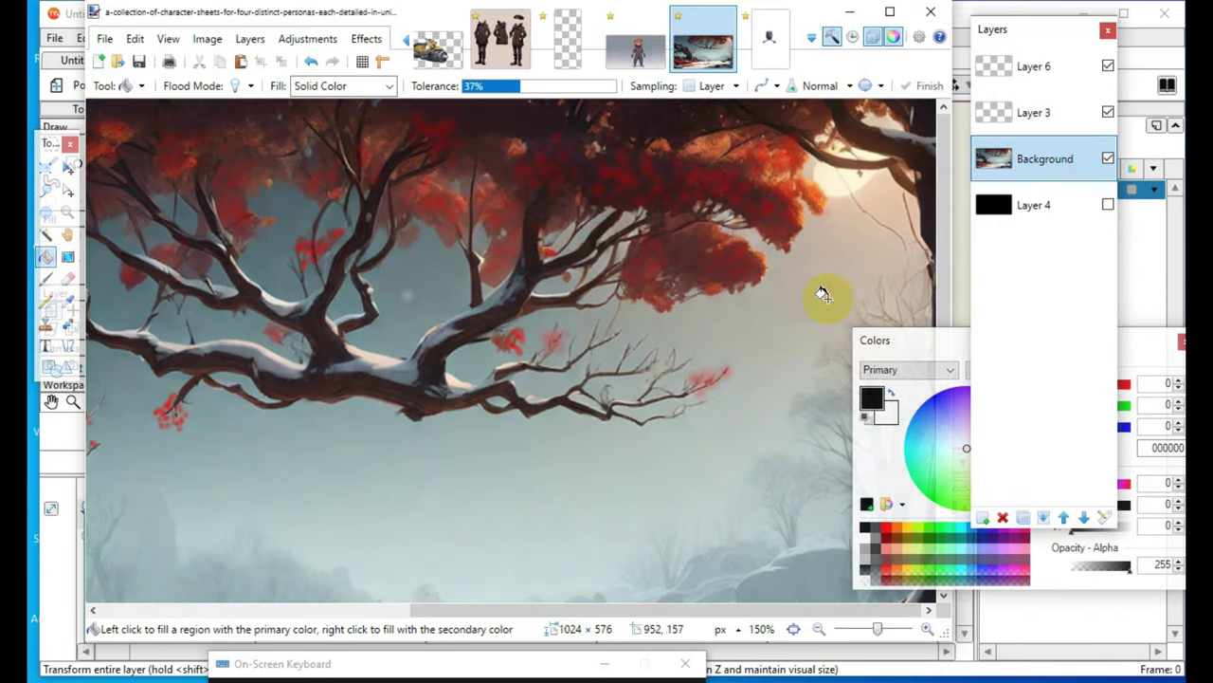
pyautogui.click(68, 278)
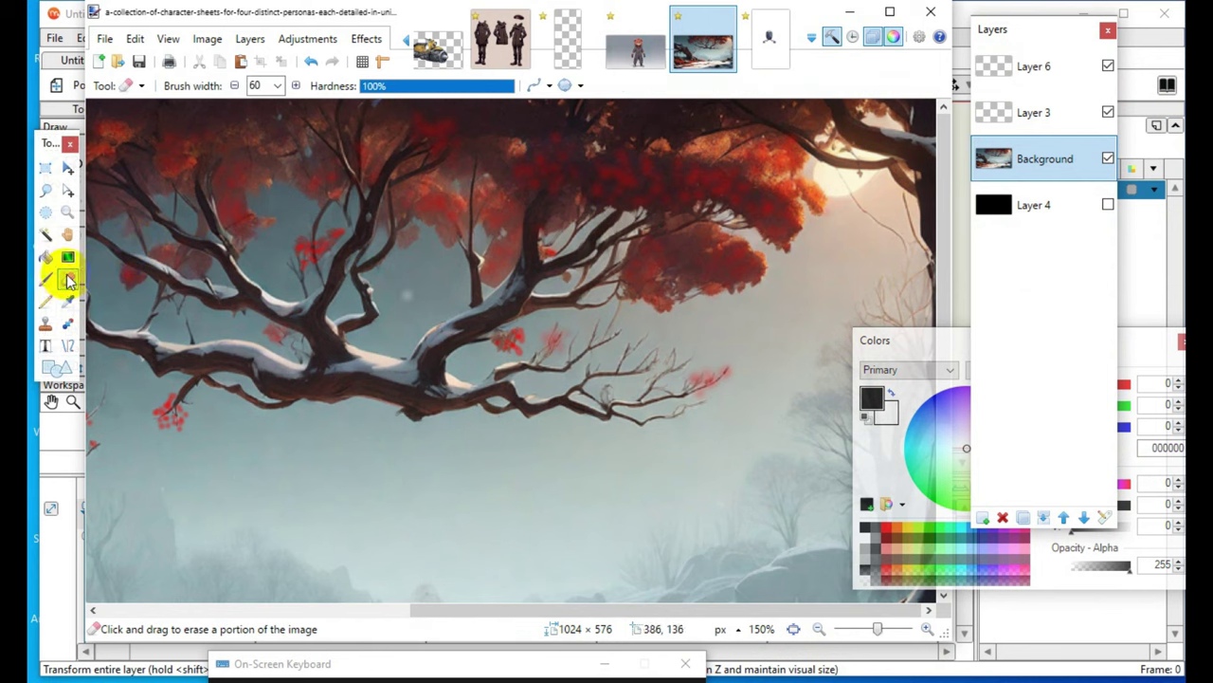
pyautogui.click(277, 85)
pyautogui.scroll(10, 284, 342)
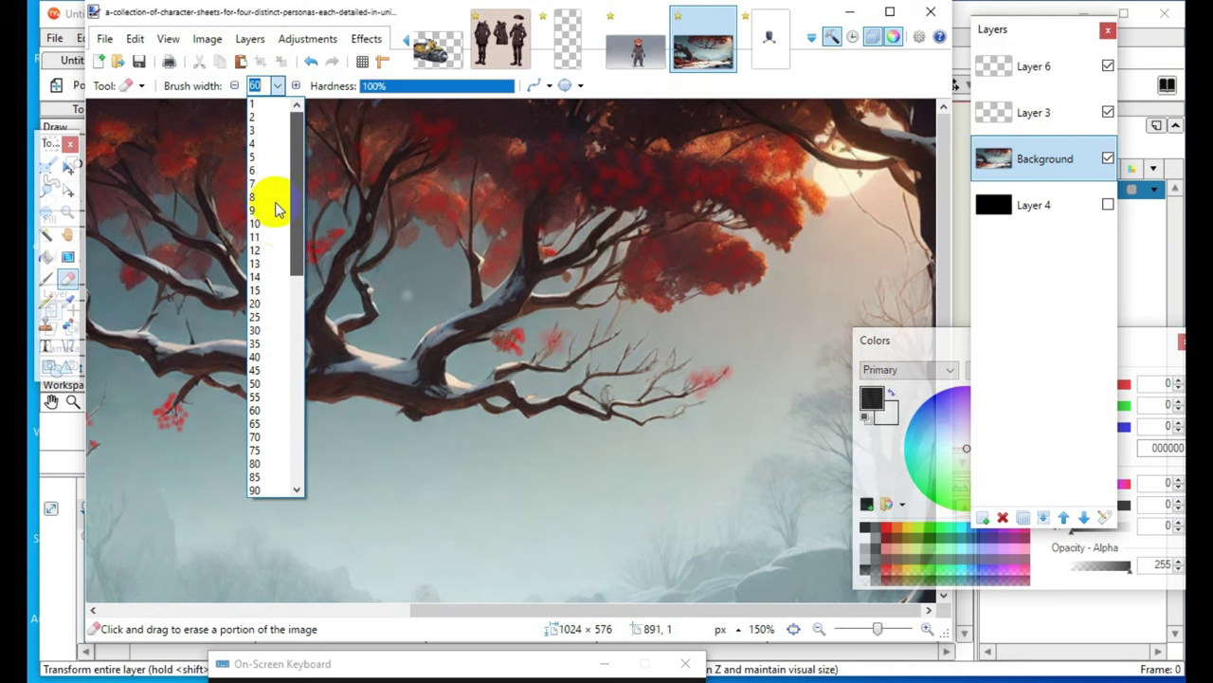
pyautogui.click(269, 275)
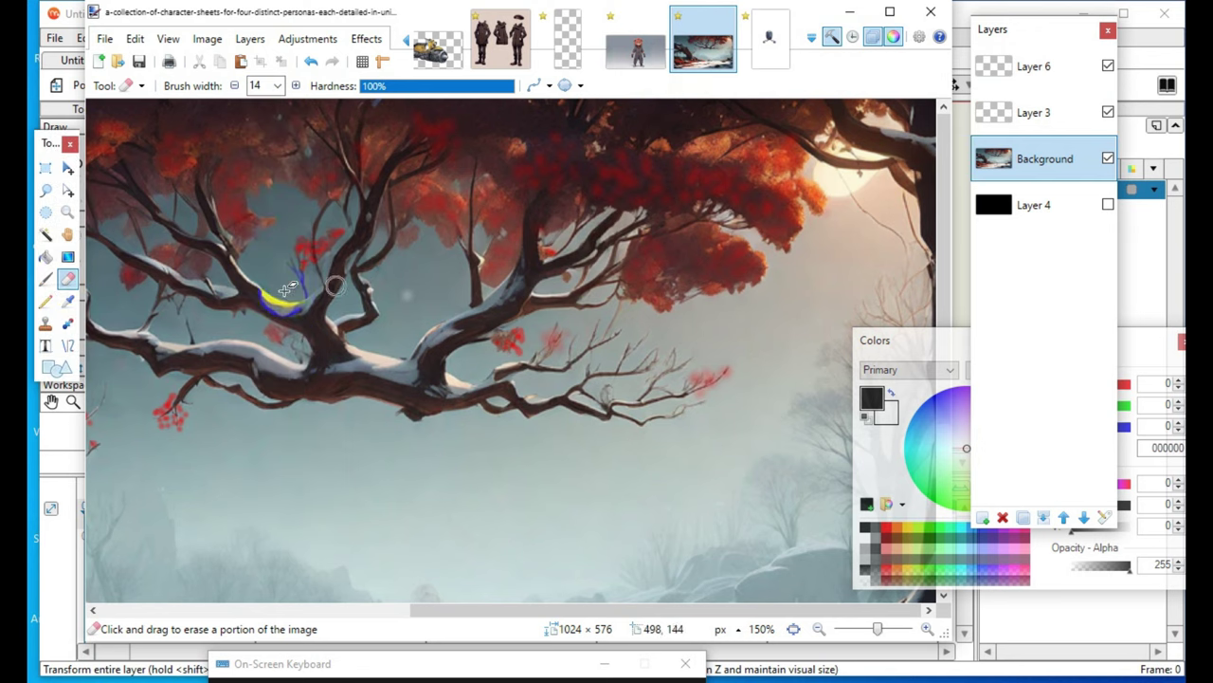
pyautogui.moveTo(786, 217)
pyautogui.mouseDown()
pyautogui.moveTo(859, 198)
pyautogui.moveTo(811, 168)
pyautogui.moveTo(839, 196)
pyautogui.mouseUp()
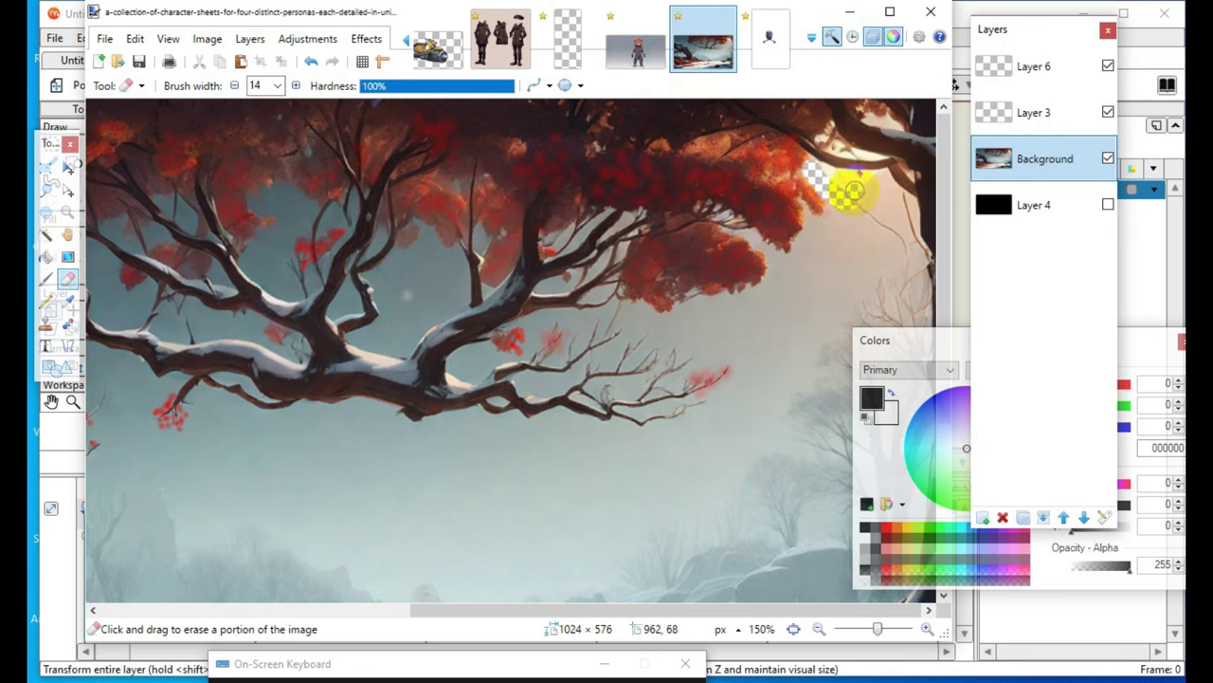
pyautogui.moveTo(883, 349)
pyautogui.mouseDown()
pyautogui.moveTo(1025, 382)
pyautogui.moveTo(1010, 331)
pyautogui.mouseUp()
pyautogui.moveTo(818, 165)
pyautogui.mouseDown()
pyautogui.moveTo(822, 147)
pyautogui.moveTo(837, 173)
pyautogui.mouseUp()
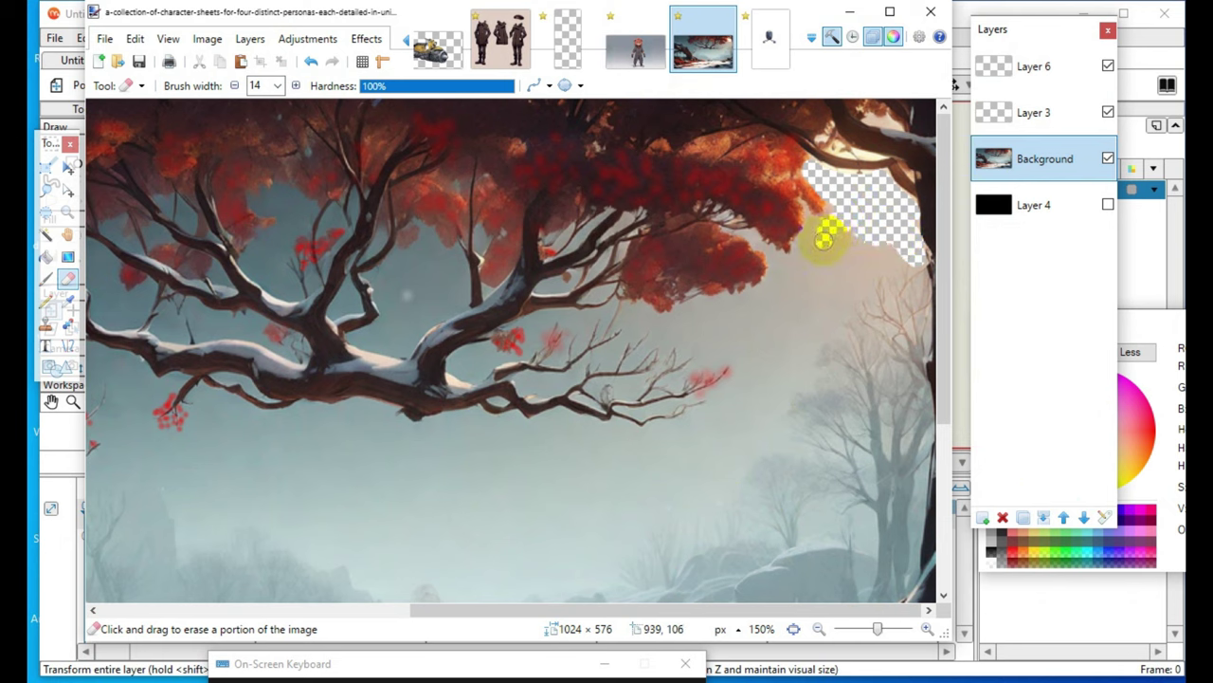
# - Extend the erased sky area down to the tops of the bare trees and along the edge of the right-hand trunk
pyautogui.moveTo(801, 256)
pyautogui.mouseDown()
pyautogui.moveTo(848, 232)
pyautogui.moveTo(806, 275)
pyautogui.mouseUp()
pyautogui.moveTo(864, 230)
pyautogui.mouseDown()
pyautogui.moveTo(807, 284)
pyautogui.moveTo(829, 291)
pyautogui.moveTo(836, 277)
pyautogui.moveTo(794, 310)
pyautogui.moveTo(779, 265)
pyautogui.moveTo(795, 279)
pyautogui.moveTo(789, 313)
pyautogui.moveTo(871, 296)
pyautogui.moveTo(808, 308)
pyautogui.moveTo(874, 276)
pyautogui.moveTo(884, 249)
pyautogui.moveTo(815, 282)
pyautogui.moveTo(815, 223)
pyautogui.moveTo(803, 270)
pyautogui.moveTo(882, 275)
pyautogui.moveTo(871, 253)
pyautogui.moveTo(894, 271)
pyautogui.moveTo(885, 252)
pyautogui.moveTo(907, 270)
pyautogui.moveTo(865, 278)
pyautogui.moveTo(807, 217)
pyautogui.moveTo(845, 309)
pyautogui.moveTo(826, 225)
pyautogui.mouseUp()
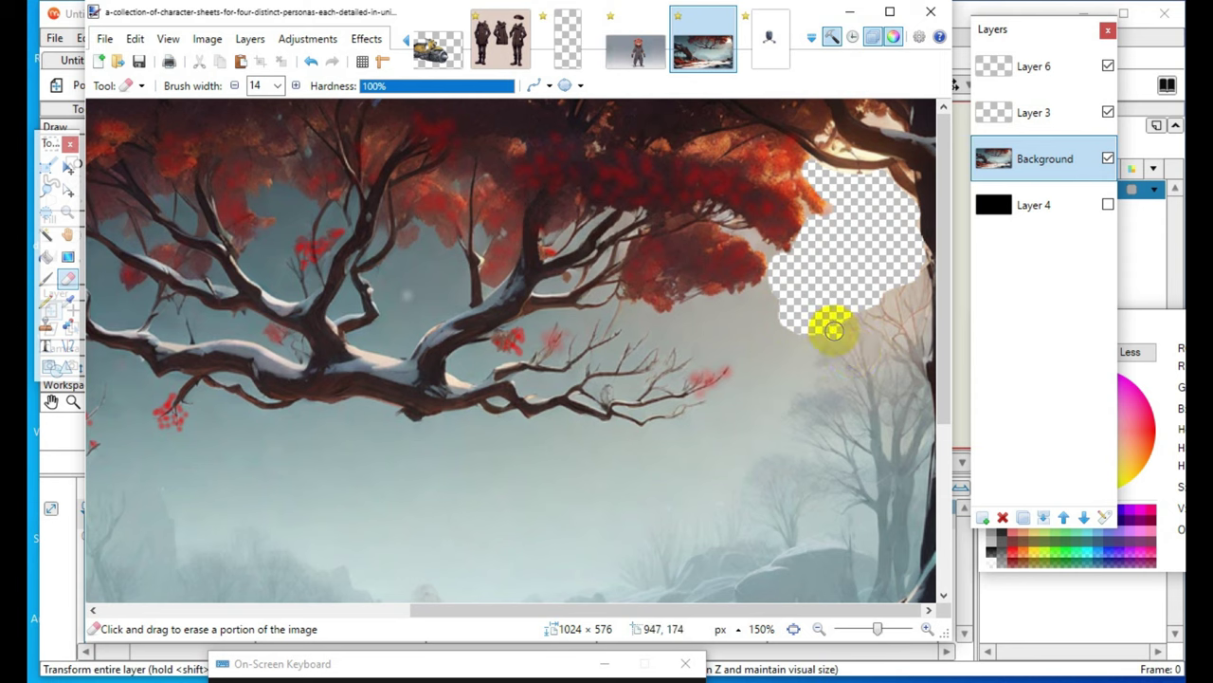
pyautogui.moveTo(860, 311)
pyautogui.mouseDown()
pyautogui.moveTo(865, 349)
pyautogui.moveTo(871, 309)
pyautogui.moveTo(884, 329)
pyautogui.moveTo(871, 345)
pyautogui.moveTo(878, 306)
pyautogui.moveTo(896, 333)
pyautogui.mouseUp()
pyautogui.moveTo(896, 288)
pyautogui.mouseDown()
pyautogui.moveTo(894, 333)
pyautogui.moveTo(913, 263)
pyautogui.mouseUp()
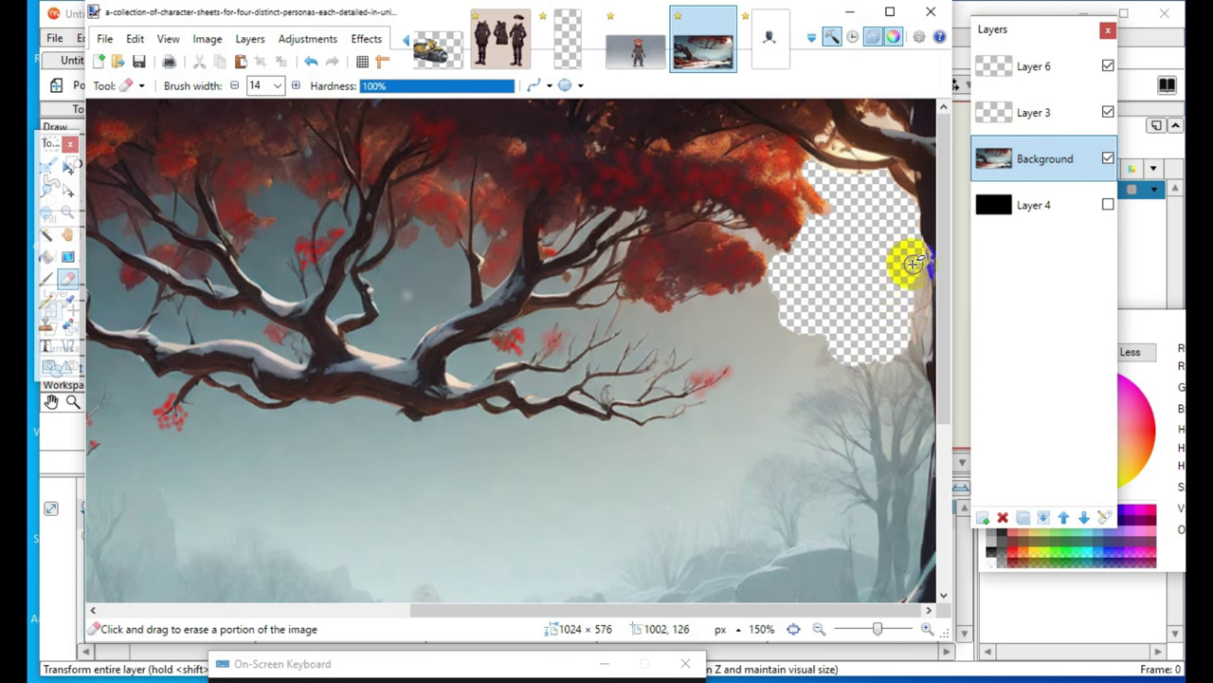
pyautogui.moveTo(910, 342)
pyautogui.mouseDown()
pyautogui.moveTo(902, 285)
pyautogui.moveTo(903, 366)
pyautogui.moveTo(900, 352)
pyautogui.mouseUp()
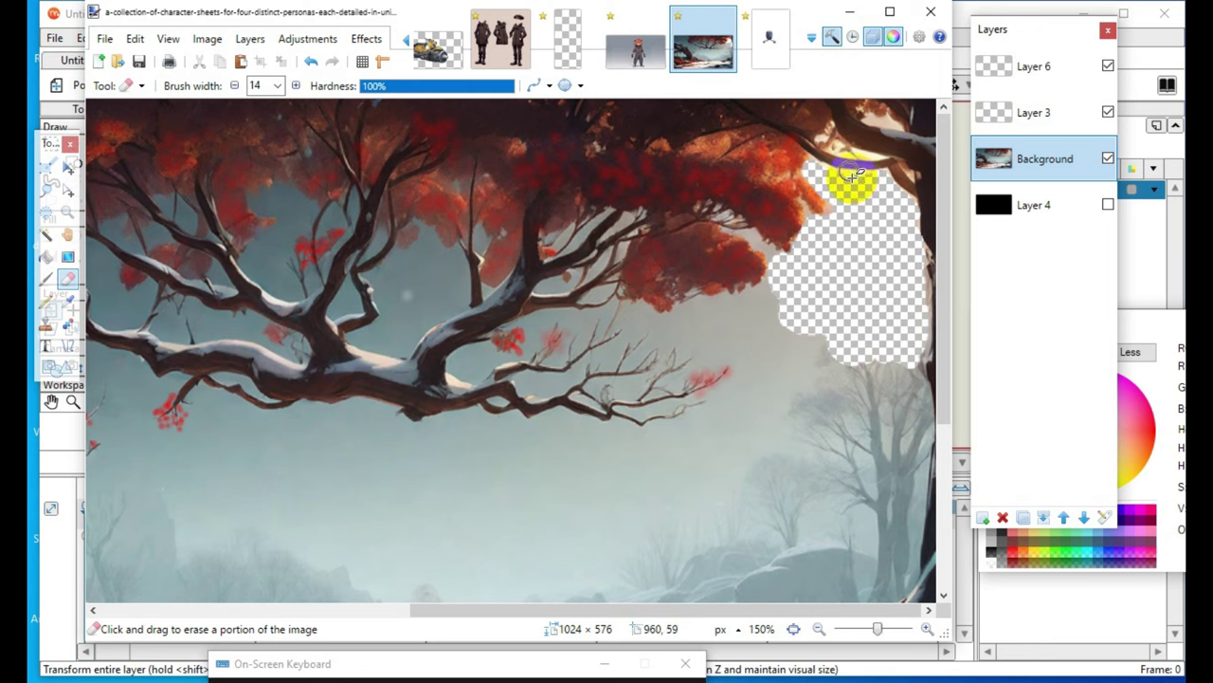
# - Reduce the Eraser's brush width to 3 and erase part of the bright sky patch above the thick right-hand branch
pyautogui.click(927, 628)
pyautogui.moveTo(546, 607); pyautogui.dragTo(748, 632)
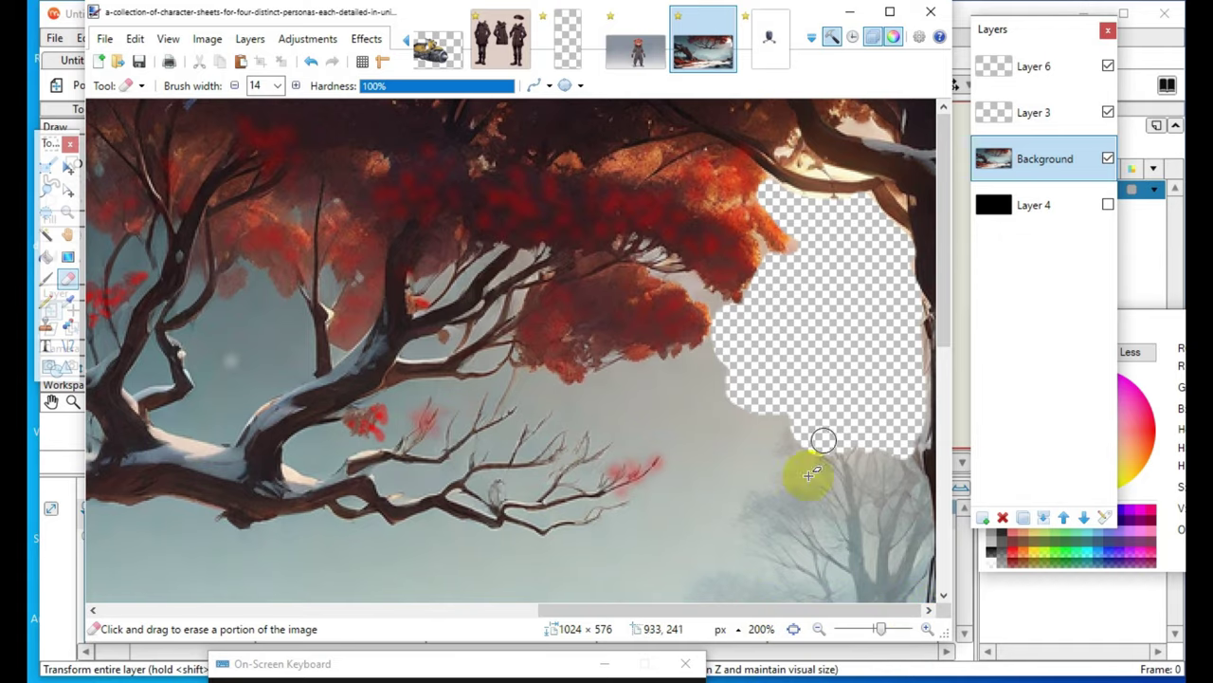
pyautogui.click(235, 86)
pyautogui.click(236, 85)
pyautogui.click(235, 86)
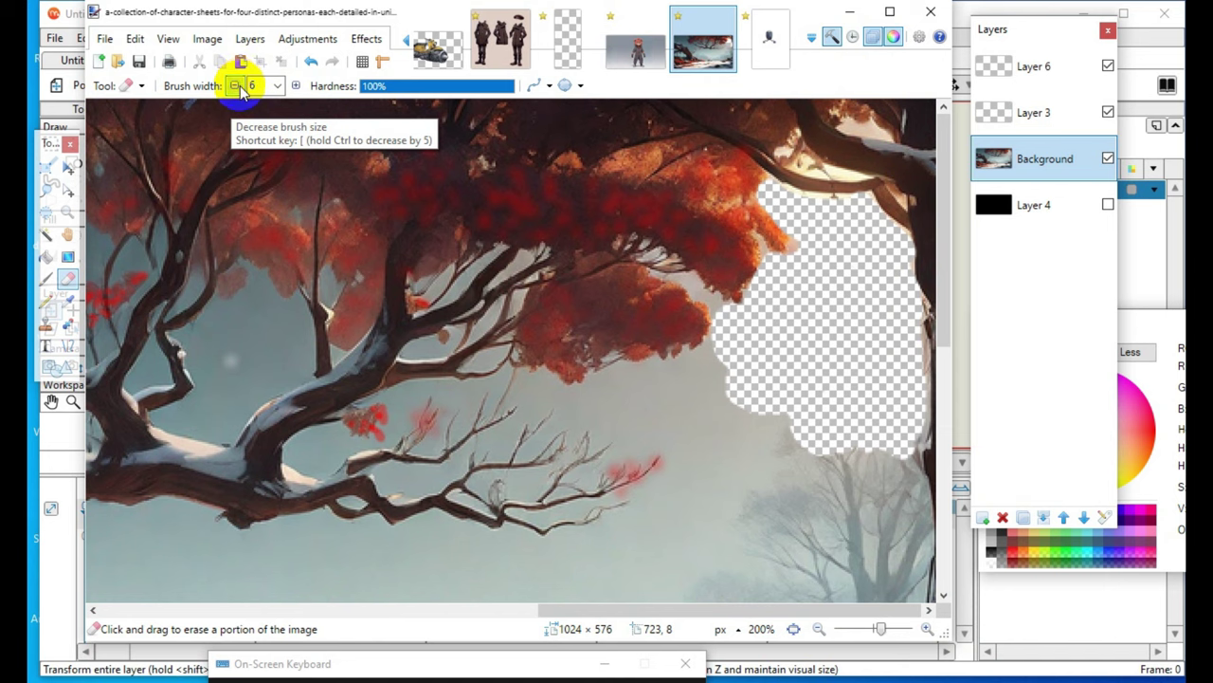
pyautogui.moveTo(47, 141); pyautogui.dragTo(574, 360)
pyautogui.moveTo(870, 132)
pyautogui.mouseDown()
pyautogui.moveTo(835, 127)
pyautogui.moveTo(860, 121)
pyautogui.mouseUp()
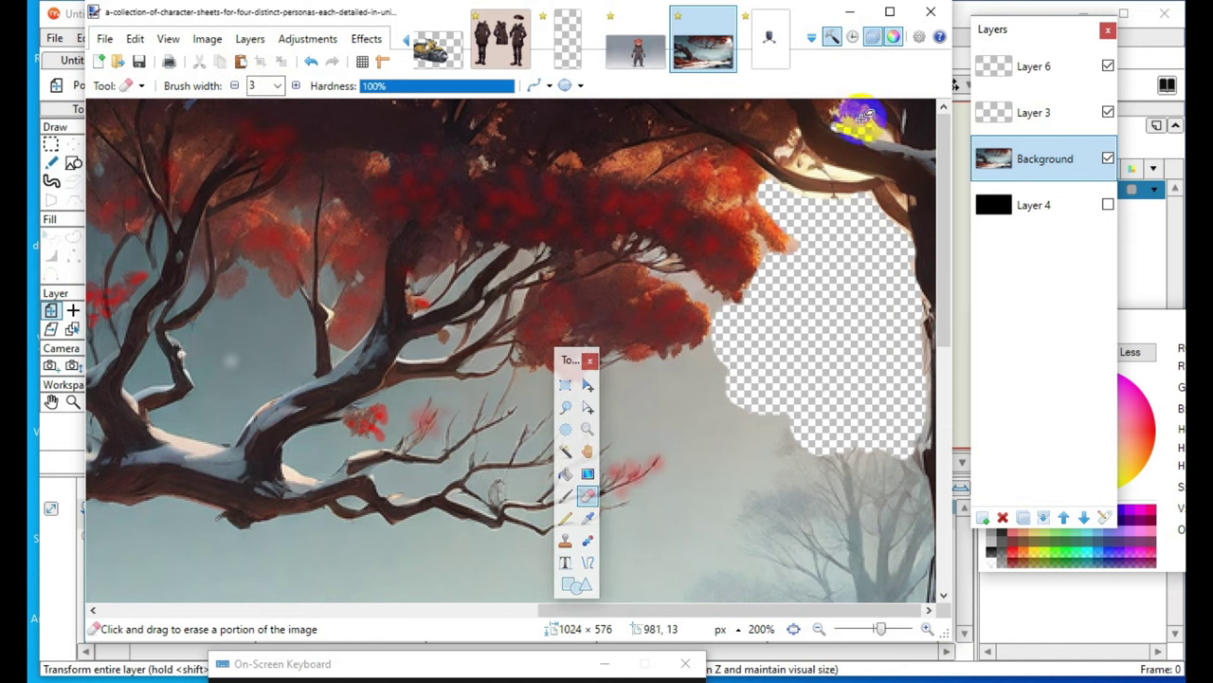
# - Set the Eraser's brush width to 4 and erase the pale sky gap between the thick branch and the thin branch beneath it
pyautogui.click(296, 86)
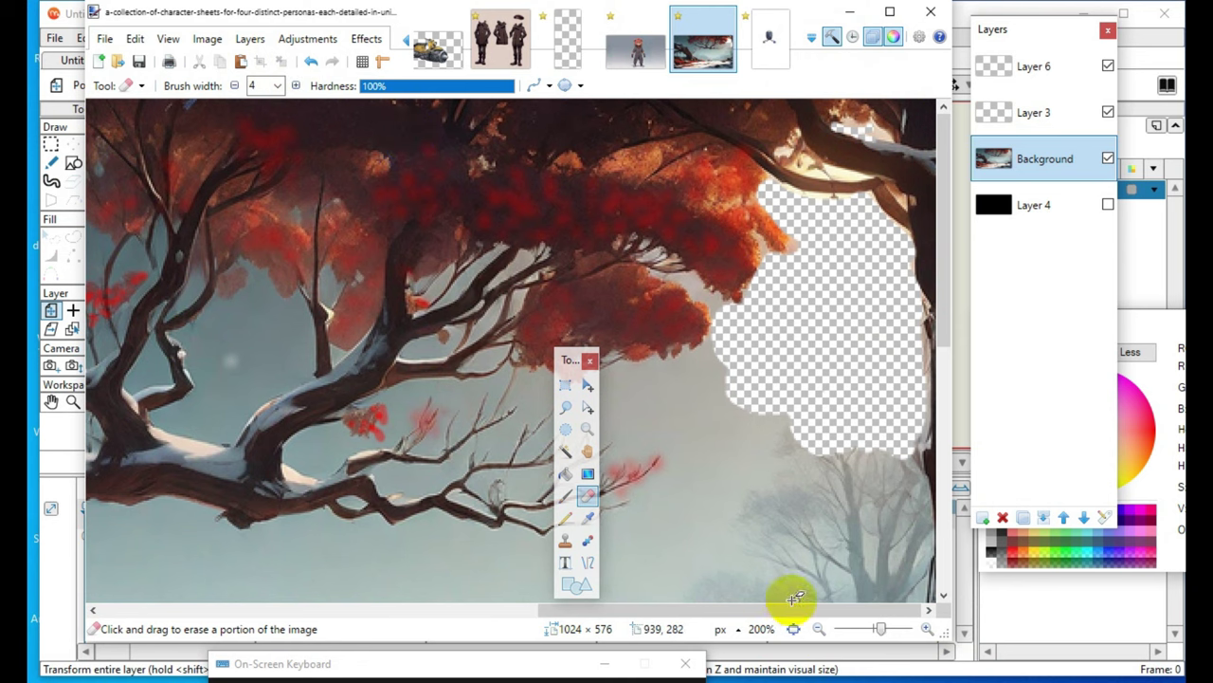
pyautogui.click(927, 630)
pyautogui.scroll(5, 541, 617)
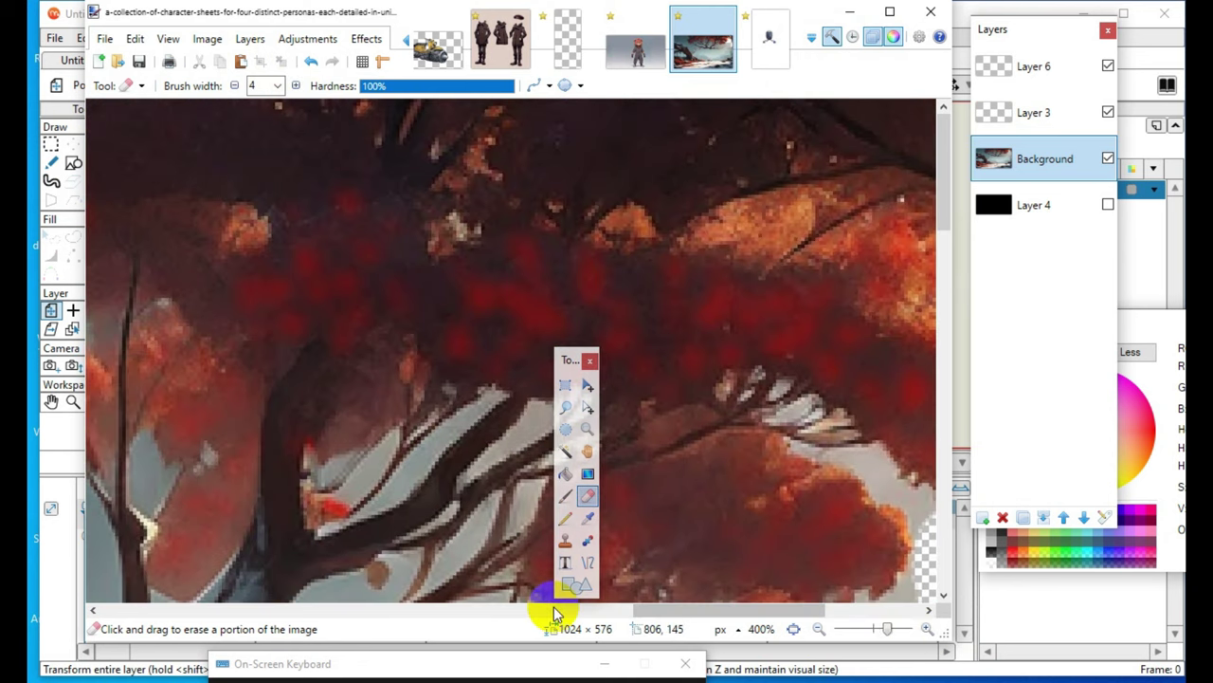
pyautogui.moveTo(1069, 646); pyautogui.dragTo(919, 641)
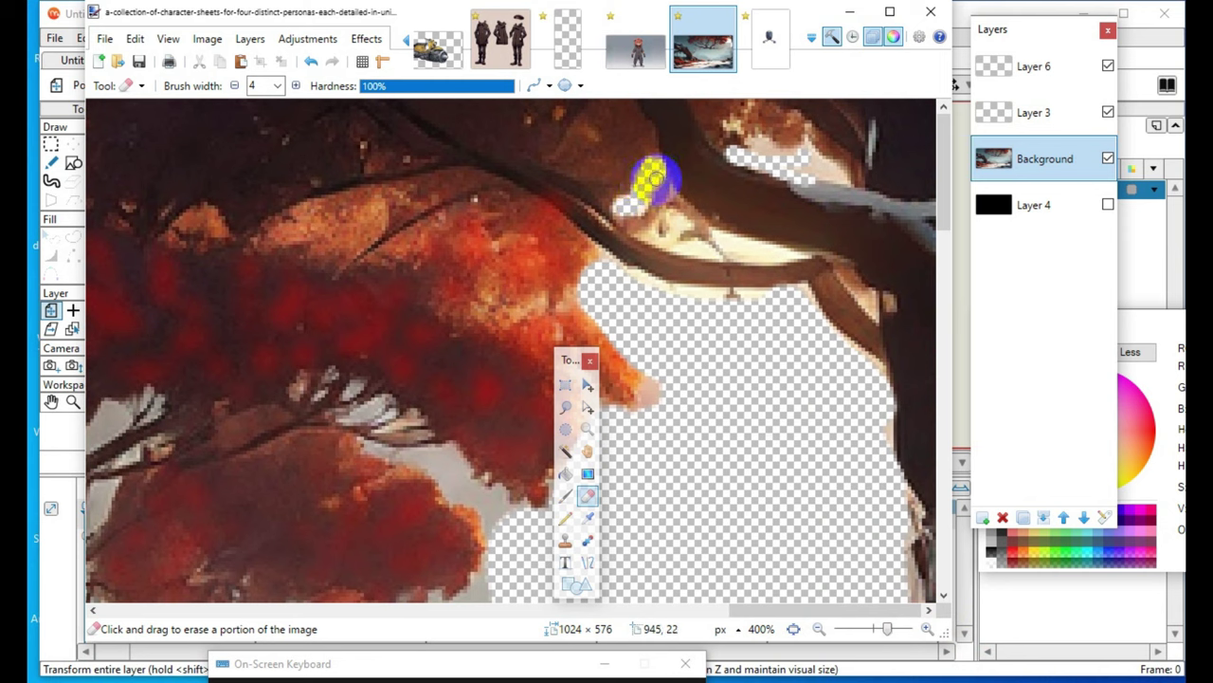
pyautogui.moveTo(620, 204)
pyautogui.mouseDown()
pyautogui.moveTo(714, 289)
pyautogui.moveTo(668, 237)
pyautogui.mouseUp()
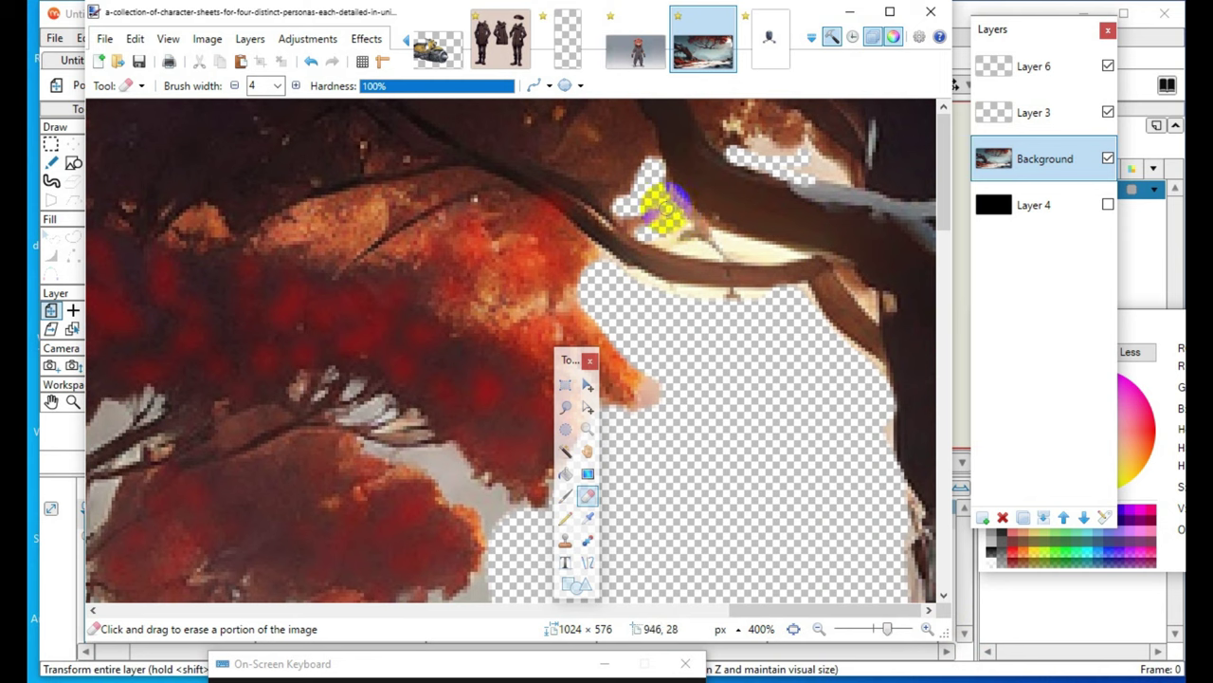
pyautogui.moveTo(637, 221)
pyautogui.mouseDown()
pyautogui.moveTo(677, 205)
pyautogui.moveTo(642, 180)
pyautogui.moveTo(694, 230)
pyautogui.moveTo(669, 223)
pyautogui.moveTo(675, 247)
pyautogui.moveTo(657, 205)
pyautogui.moveTo(688, 192)
pyautogui.moveTo(664, 211)
pyautogui.moveTo(704, 248)
pyautogui.moveTo(799, 257)
pyautogui.moveTo(697, 224)
pyautogui.moveTo(655, 181)
pyautogui.moveTo(744, 244)
pyautogui.moveTo(635, 254)
pyautogui.moveTo(720, 248)
pyautogui.mouseUp()
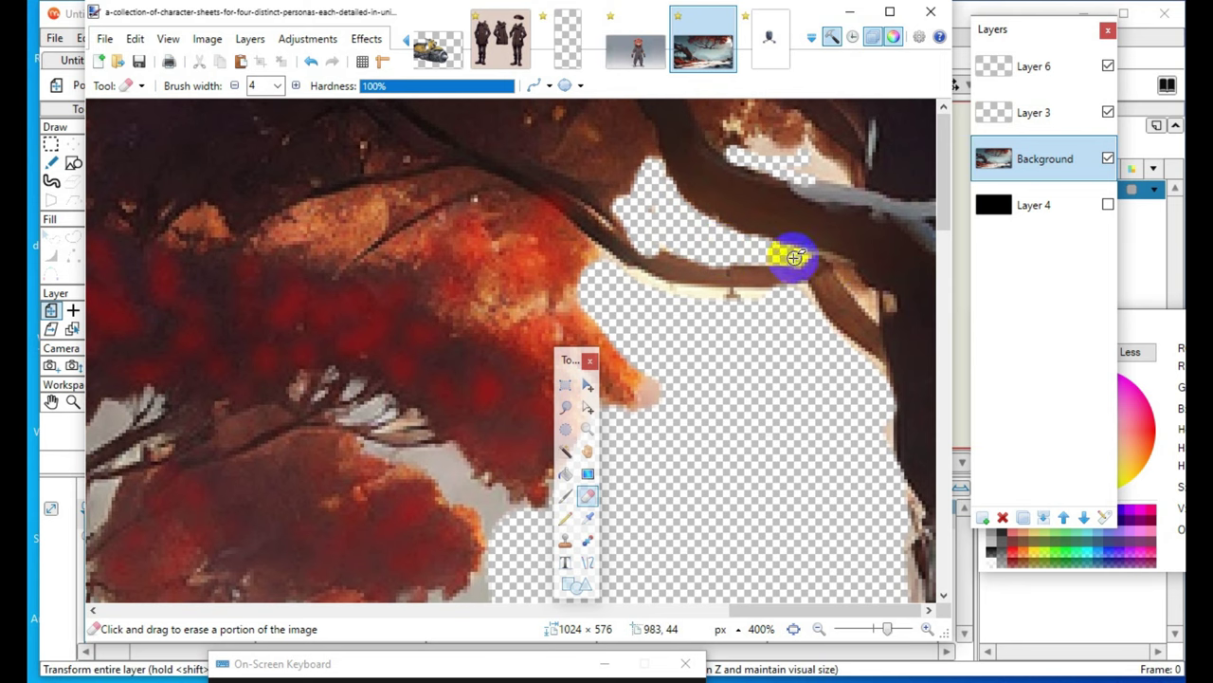
pyautogui.moveTo(827, 261)
pyautogui.mouseDown()
pyautogui.moveTo(867, 309)
pyautogui.moveTo(869, 287)
pyautogui.moveTo(879, 311)
pyautogui.moveTo(830, 267)
pyautogui.moveTo(861, 278)
pyautogui.mouseUp()
# - Erase the remaining sky patch above the thick branch and the pale fringe under the thin branch
pyautogui.click(786, 168)
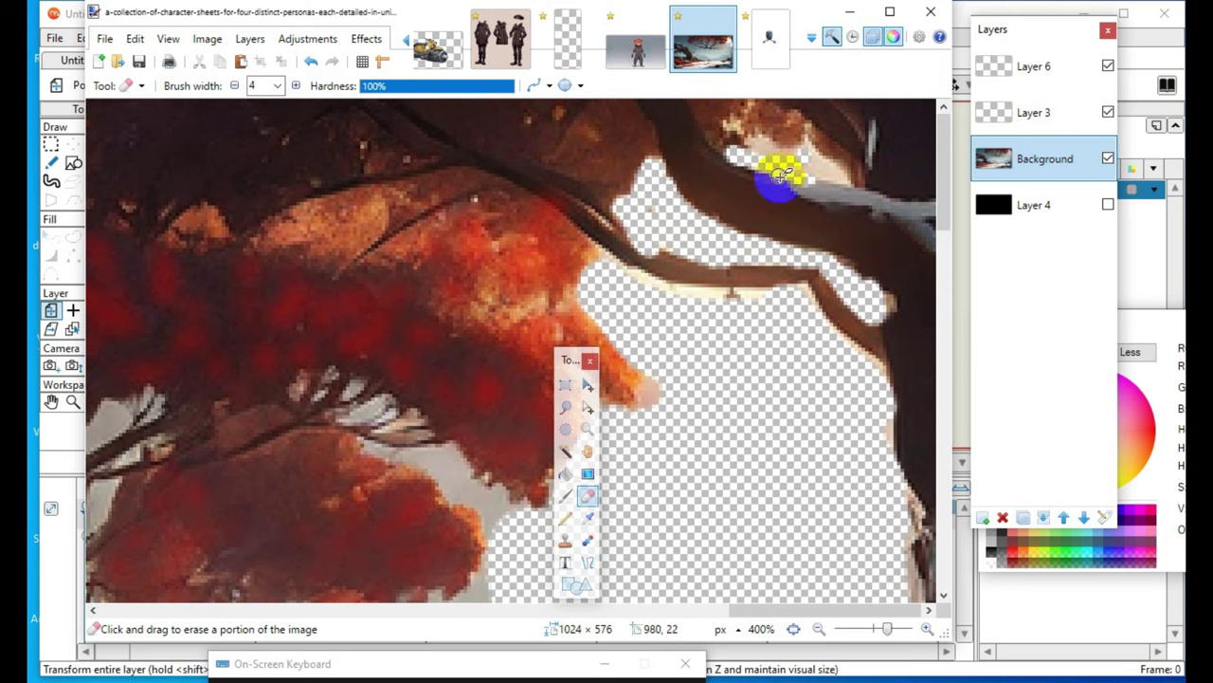
pyautogui.click(799, 169)
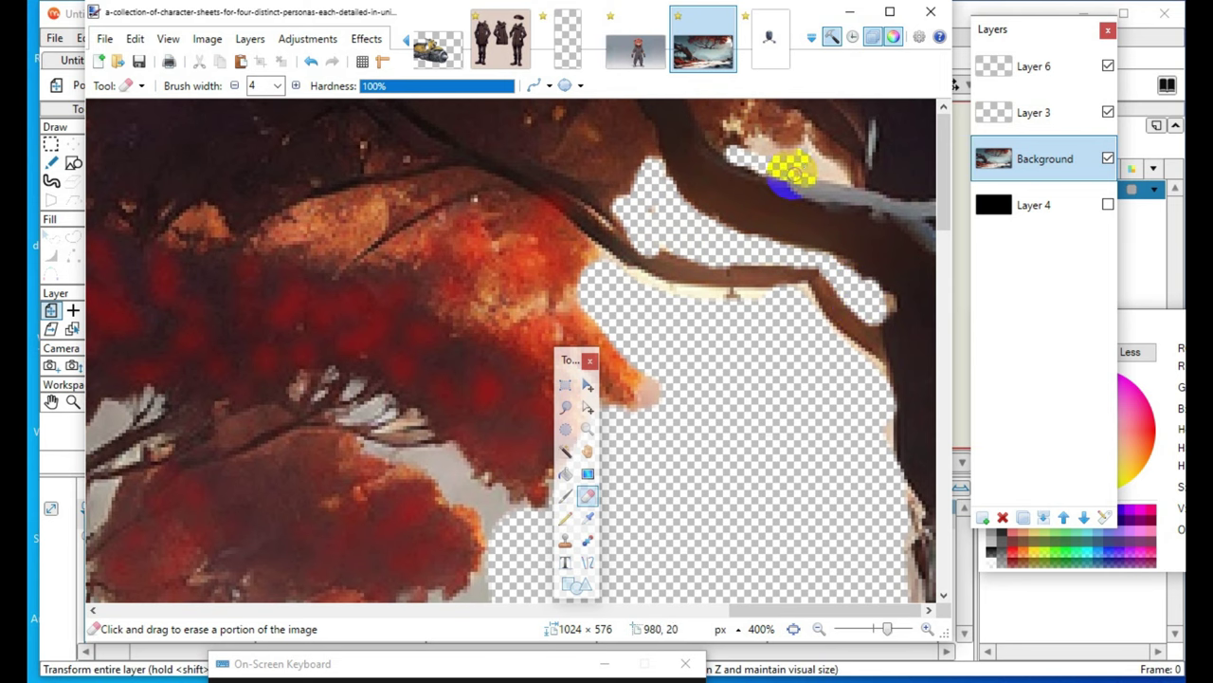
pyautogui.moveTo(773, 116)
pyautogui.mouseDown()
pyautogui.moveTo(833, 169)
pyautogui.moveTo(770, 137)
pyautogui.moveTo(806, 167)
pyautogui.moveTo(776, 133)
pyautogui.moveTo(755, 148)
pyautogui.moveTo(788, 146)
pyautogui.moveTo(732, 142)
pyautogui.moveTo(733, 124)
pyautogui.moveTo(757, 109)
pyautogui.moveTo(736, 154)
pyautogui.moveTo(764, 119)
pyautogui.mouseUp()
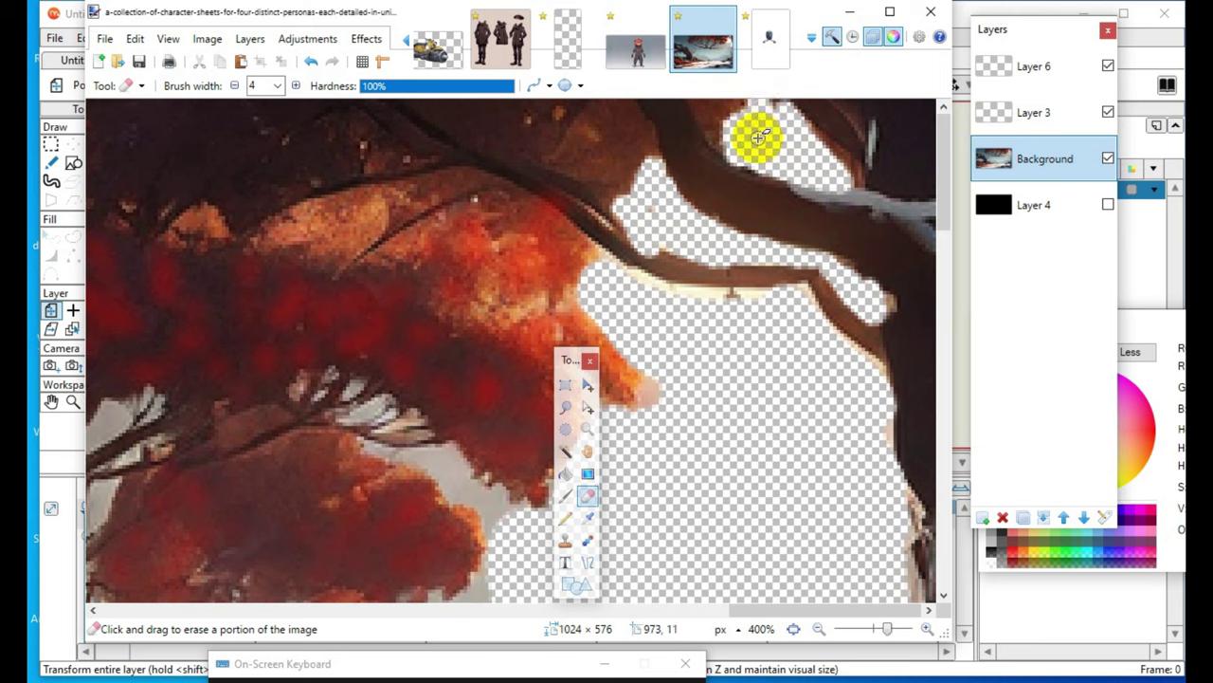
pyautogui.moveTo(743, 295)
pyautogui.mouseDown()
pyautogui.moveTo(761, 298)
pyautogui.moveTo(689, 298)
pyautogui.moveTo(636, 271)
pyautogui.moveTo(645, 276)
pyautogui.mouseUp()
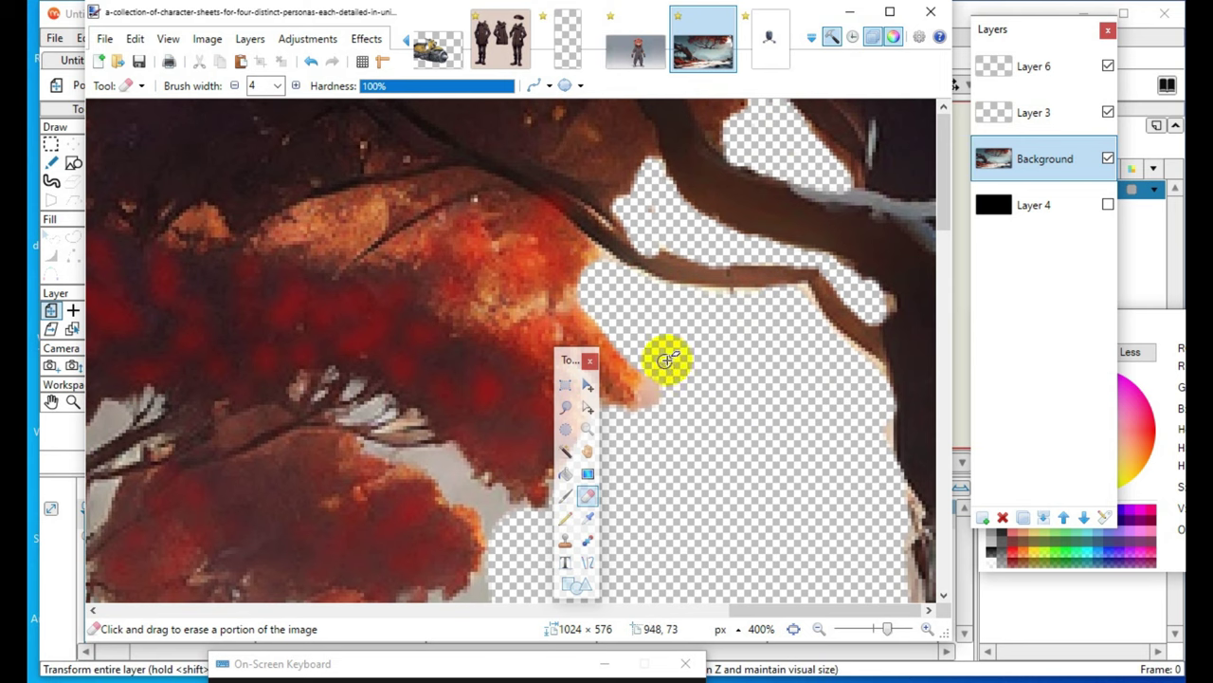
# - Erase the pale sky remnants and the protruding orange tip along the red foliage's edge, up to the thin branch
pyautogui.moveTo(573, 359); pyautogui.dragTo(858, 360)
pyautogui.moveTo(641, 386); pyautogui.dragTo(665, 418)
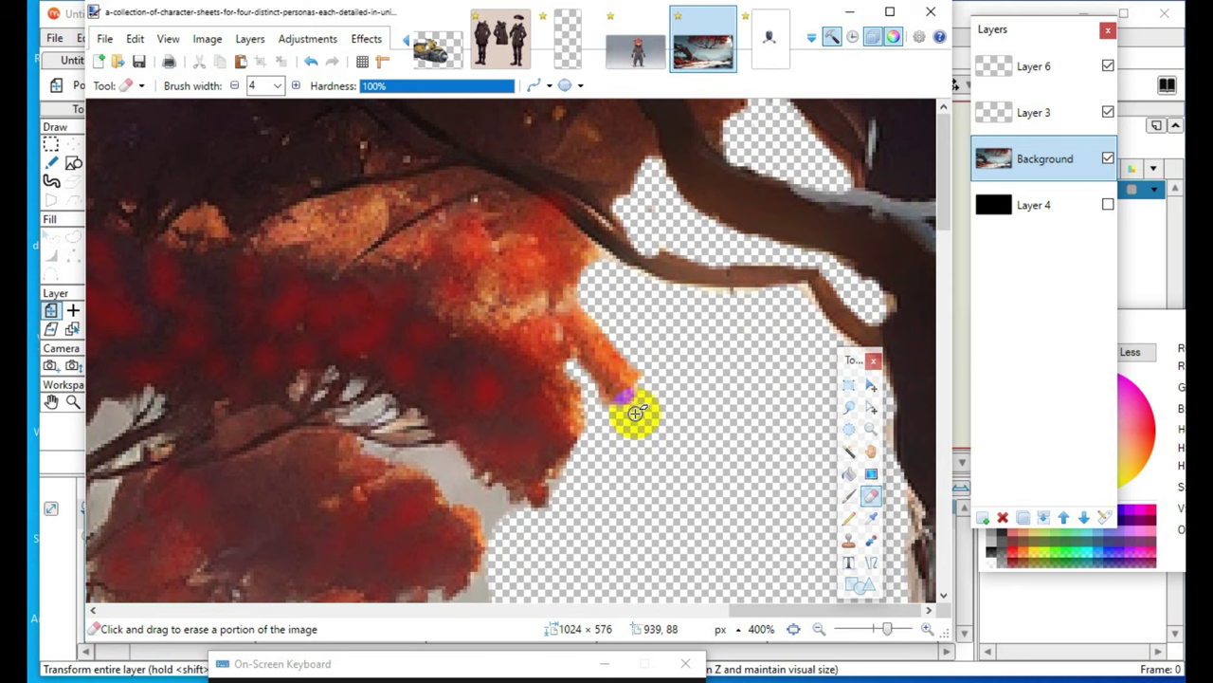
pyautogui.moveTo(634, 353)
pyautogui.mouseDown()
pyautogui.moveTo(619, 409)
pyautogui.moveTo(606, 385)
pyautogui.moveTo(591, 389)
pyautogui.moveTo(645, 386)
pyautogui.moveTo(597, 405)
pyautogui.moveTo(635, 409)
pyautogui.moveTo(626, 375)
pyautogui.moveTo(628, 394)
pyautogui.moveTo(593, 378)
pyautogui.moveTo(618, 357)
pyautogui.moveTo(594, 324)
pyautogui.moveTo(644, 337)
pyautogui.moveTo(628, 326)
pyautogui.moveTo(606, 400)
pyautogui.moveTo(603, 301)
pyautogui.moveTo(571, 302)
pyautogui.mouseUp()
pyautogui.click(637, 237)
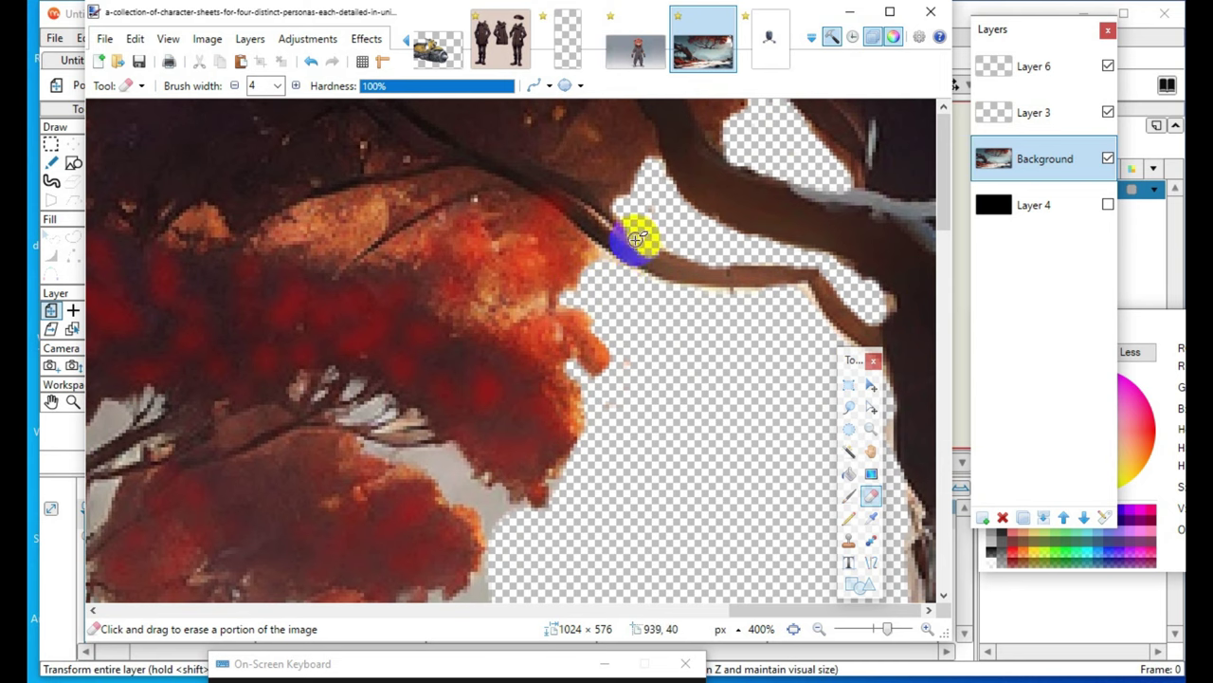
pyautogui.moveTo(603, 254)
pyautogui.mouseDown()
pyautogui.moveTo(572, 279)
pyautogui.moveTo(681, 272)
pyautogui.moveTo(582, 265)
pyautogui.mouseUp()
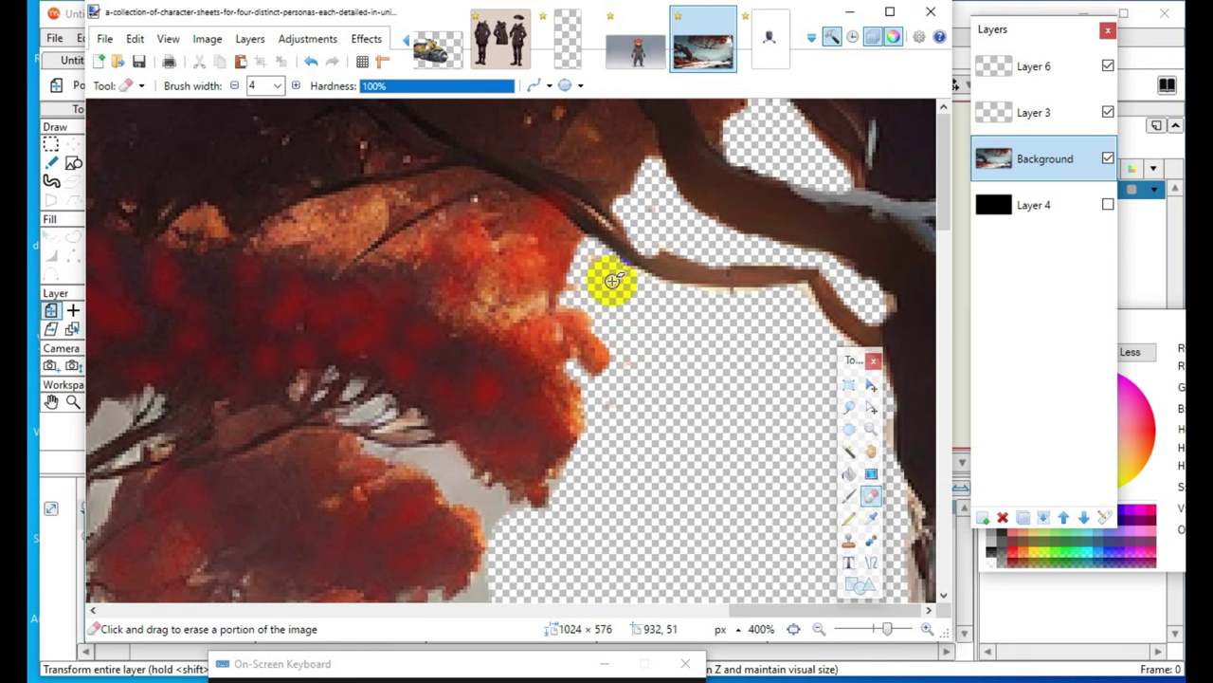
# - Erase the last pale speck beside the red foliage and pick the branch's brown as the primary colour
pyautogui.click(591, 246)
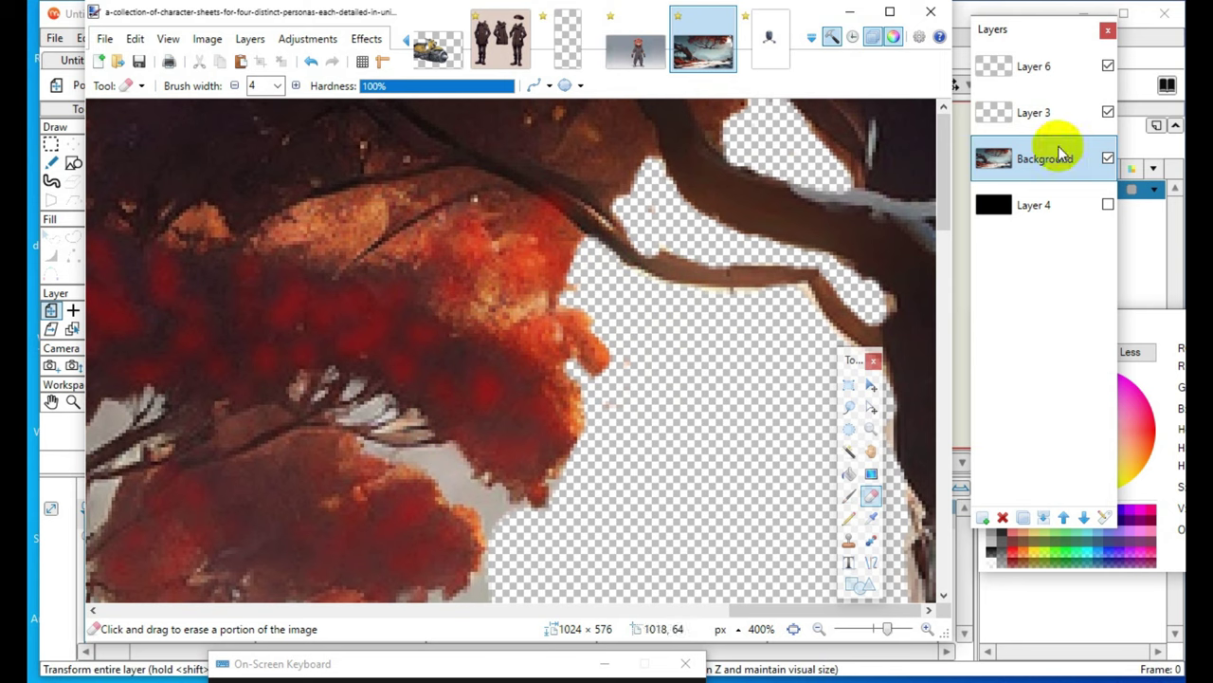
pyautogui.click(870, 516)
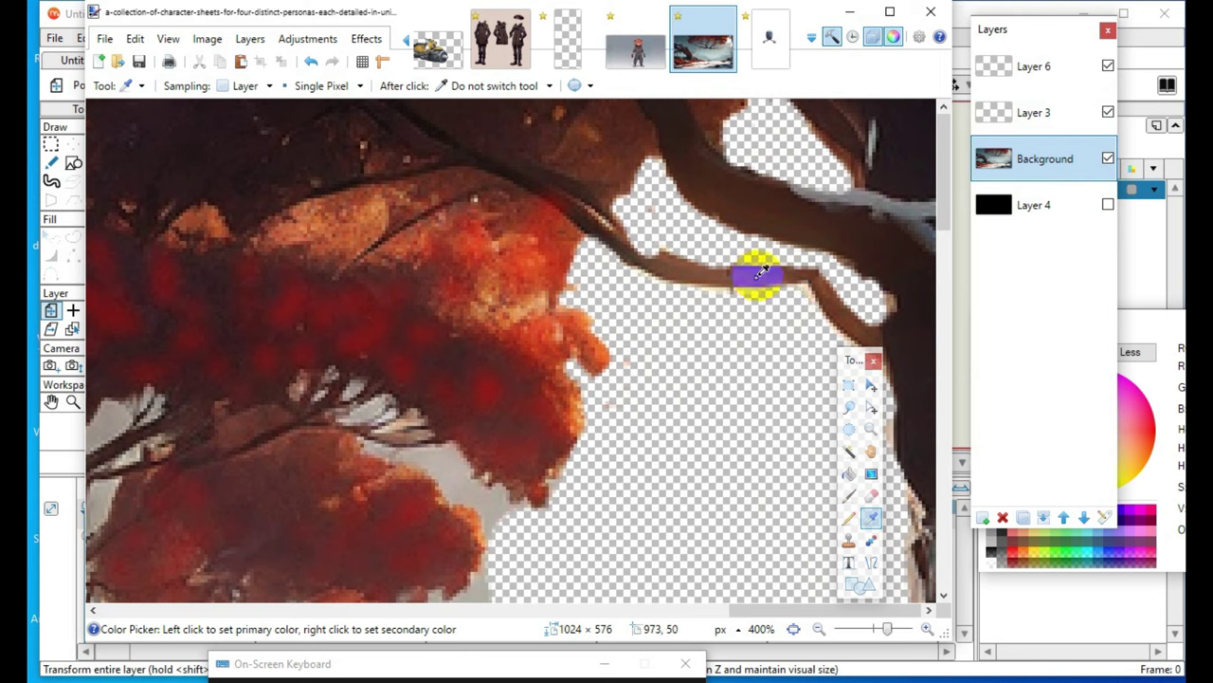
pyautogui.moveTo(766, 183)
pyautogui.mouseDown()
pyautogui.moveTo(737, 252)
pyautogui.moveTo(697, 258)
pyautogui.mouseUp()
# - Select Layer 6, try a Paintbrush stroke in the picked brown on the erased area, and undo it
pyautogui.click(1066, 68)
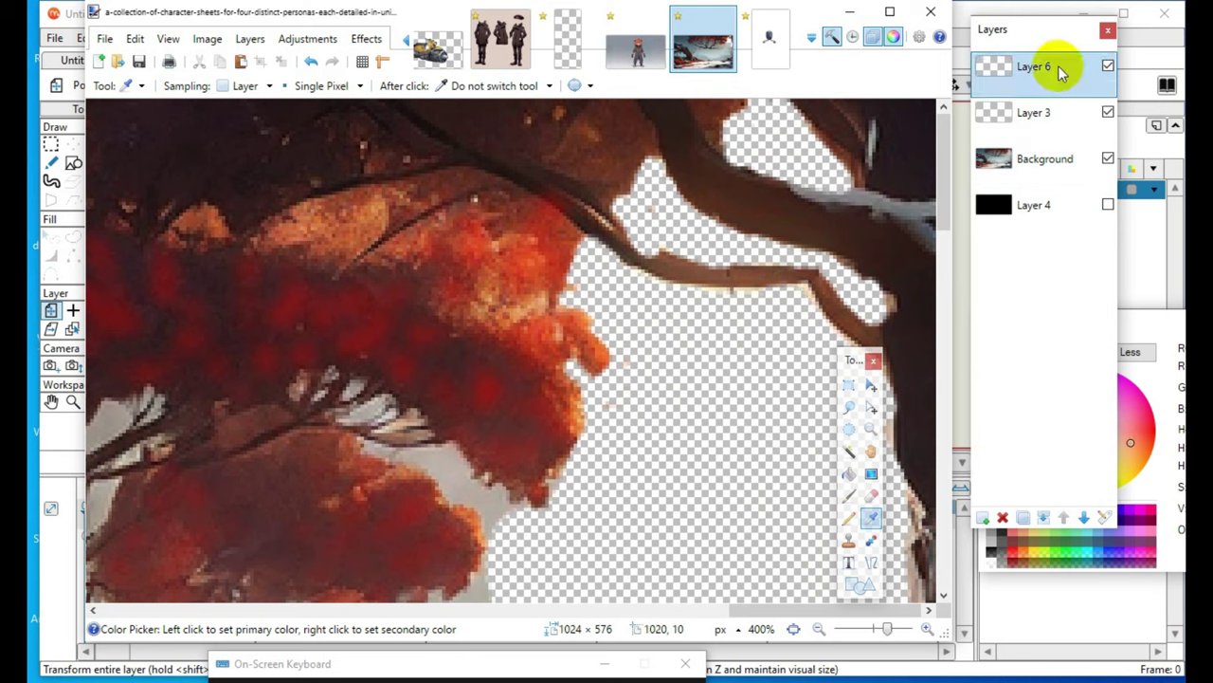
pyautogui.click(927, 629)
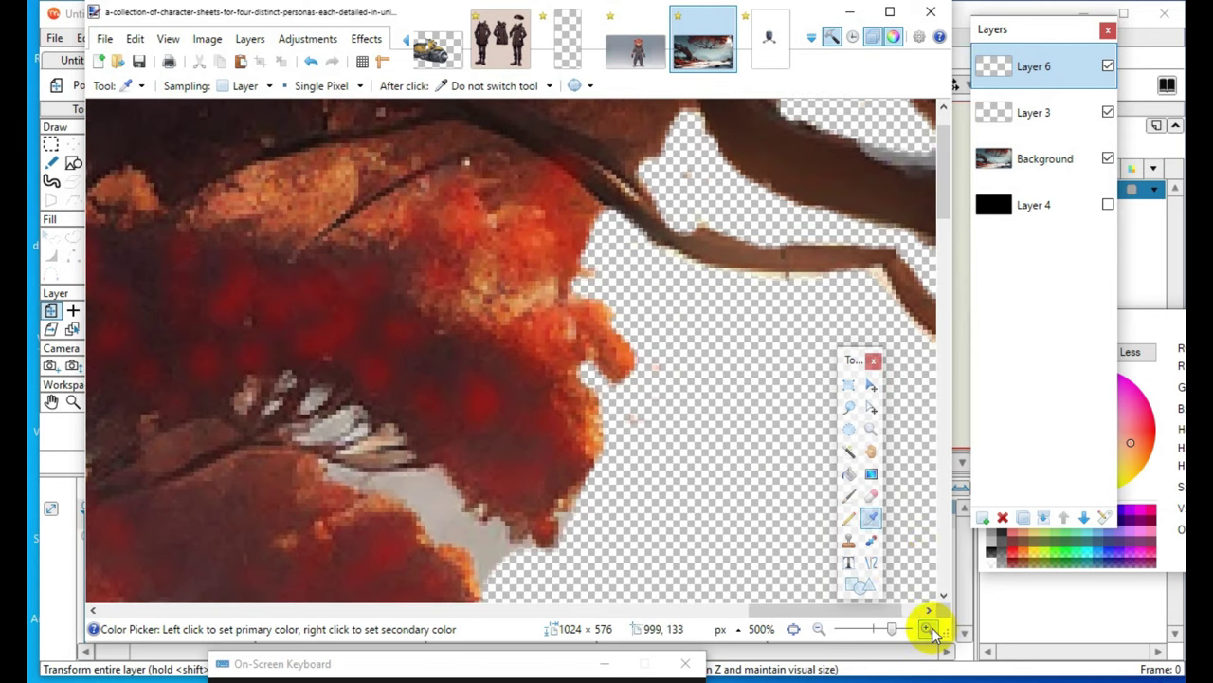
pyautogui.click(850, 496)
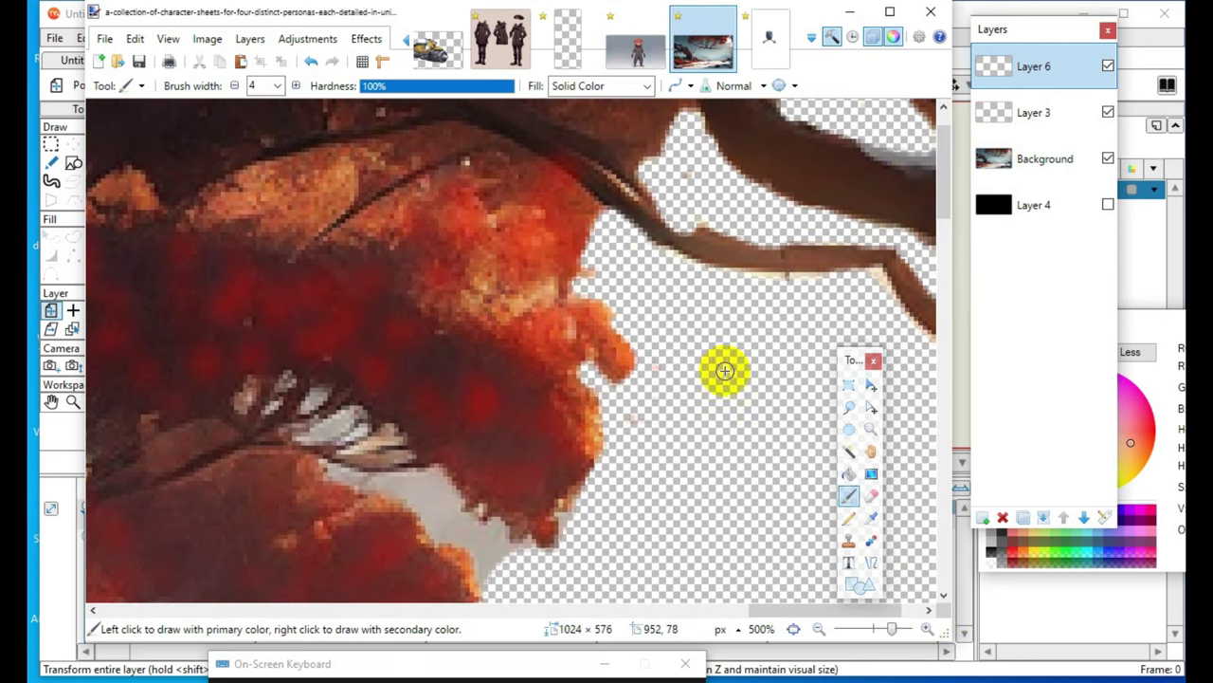
pyautogui.moveTo(722, 337); pyautogui.dragTo(683, 486)
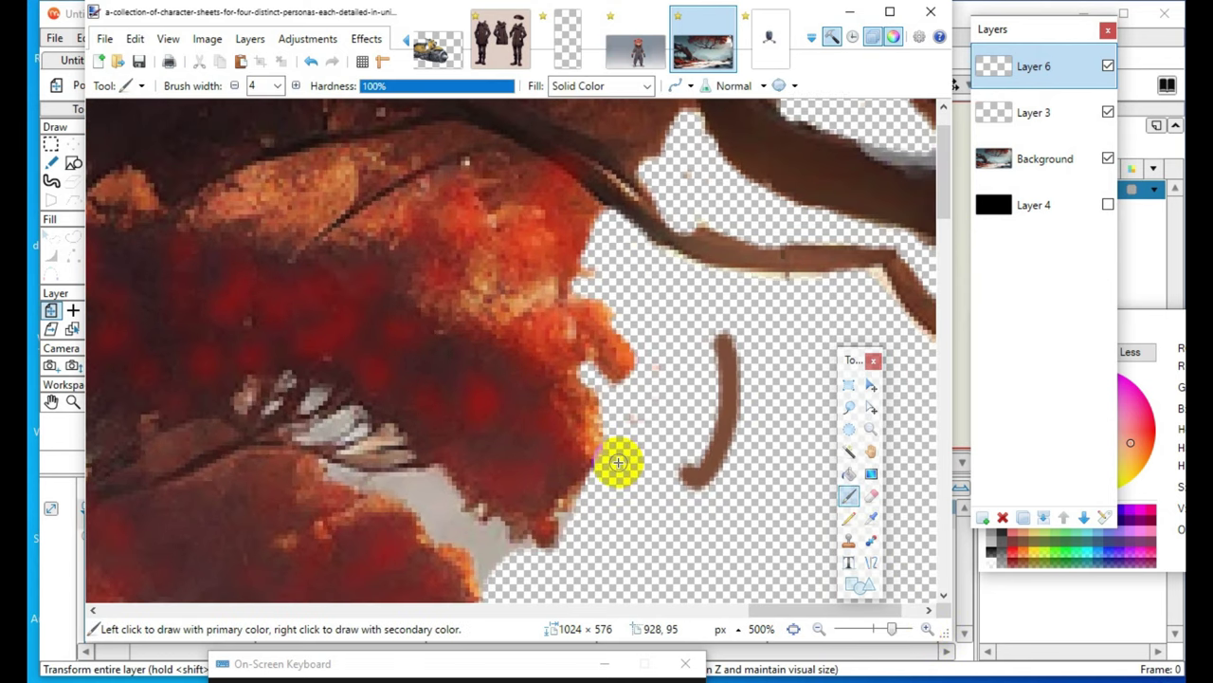
pyautogui.click(311, 61)
# - Move the Layers and Colors windows over the image and paint brown at opacity 128 along the thick branch's upper edge
pyautogui.moveTo(1027, 38); pyautogui.dragTo(129, 162)
pyautogui.moveTo(1062, 327); pyautogui.dragTo(381, 313)
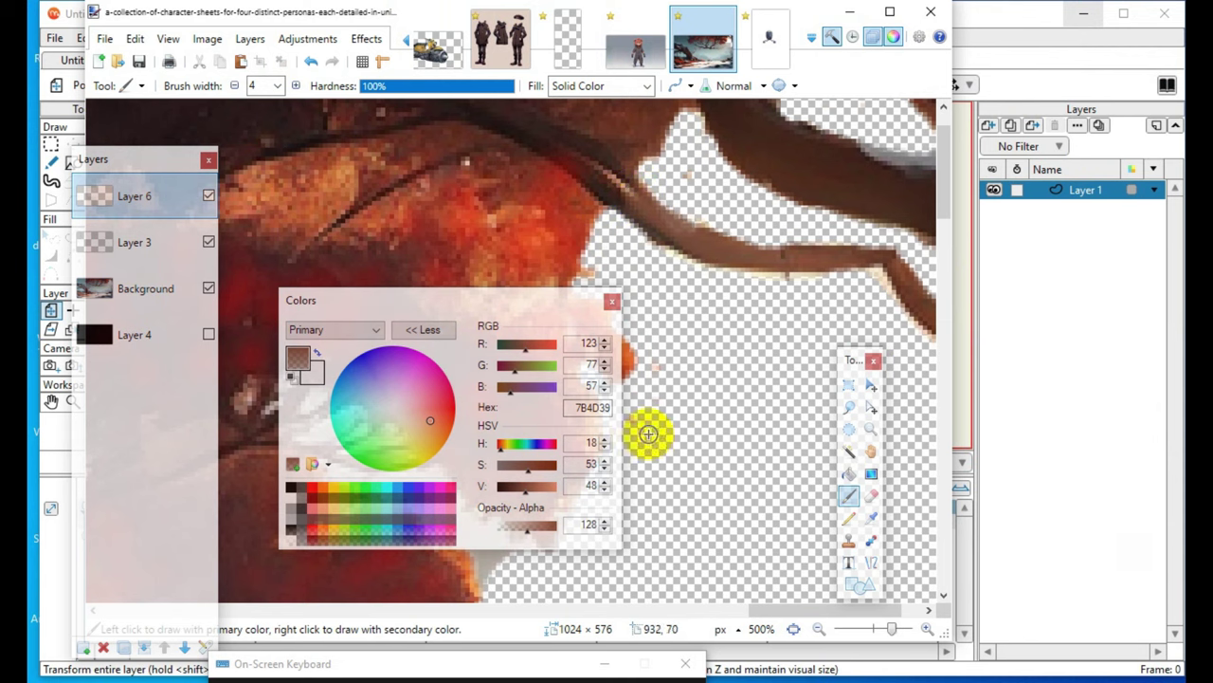
pyautogui.scroll(1, 654, 428)
pyautogui.hscroll(2, 780, 612)
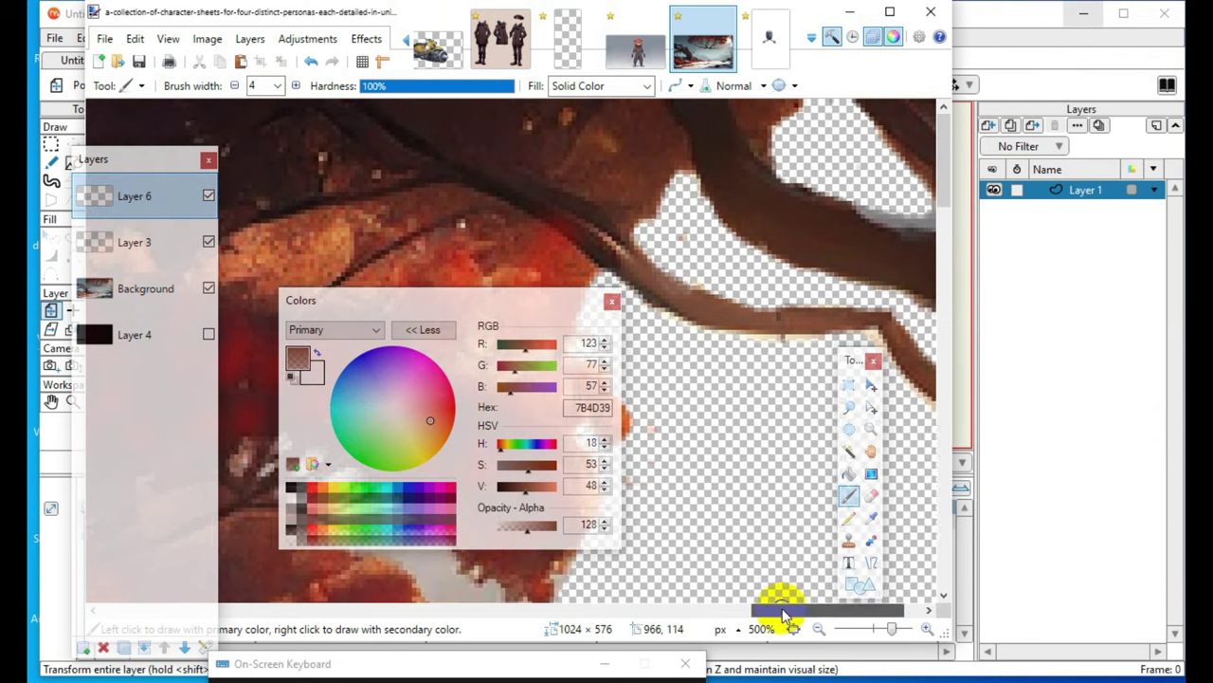
pyautogui.moveTo(665, 169)
pyautogui.mouseDown()
pyautogui.moveTo(756, 215)
pyautogui.moveTo(667, 167)
pyautogui.moveTo(642, 120)
pyautogui.moveTo(655, 163)
pyautogui.mouseUp()
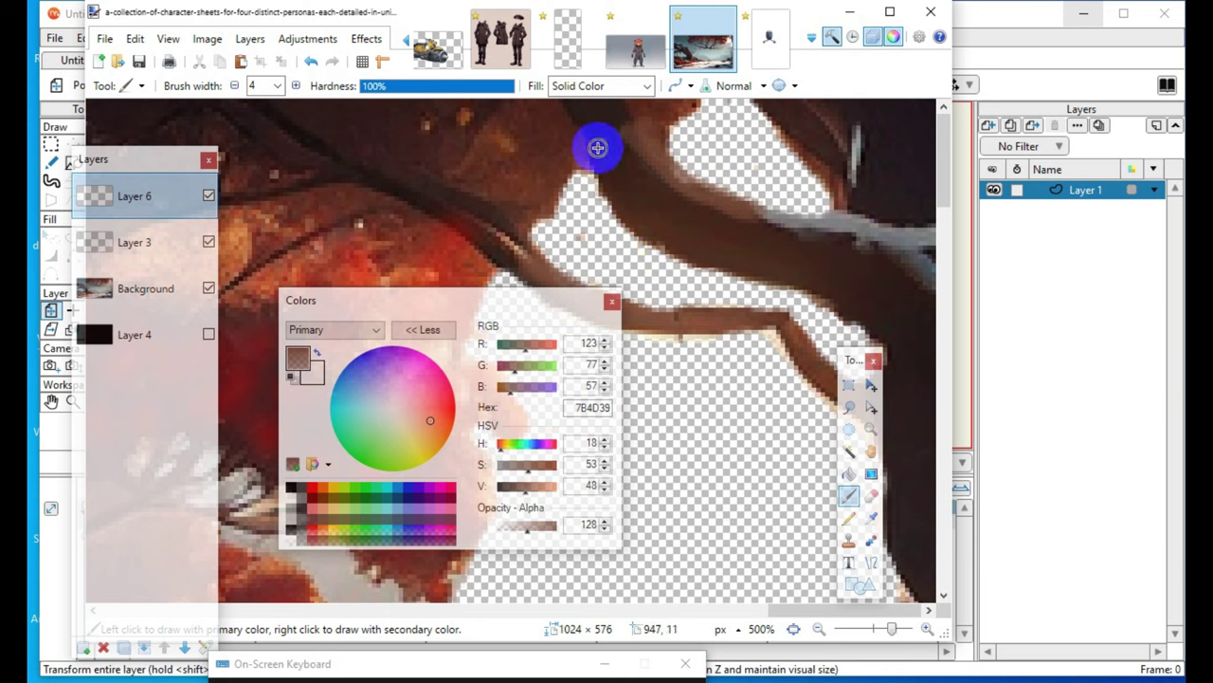
# - Paint the thin branch's lower edge down to the trunk with the semi-transparent brown
pyautogui.scroll(-2, 760, 243)
pyautogui.scroll(1, 773, 296)
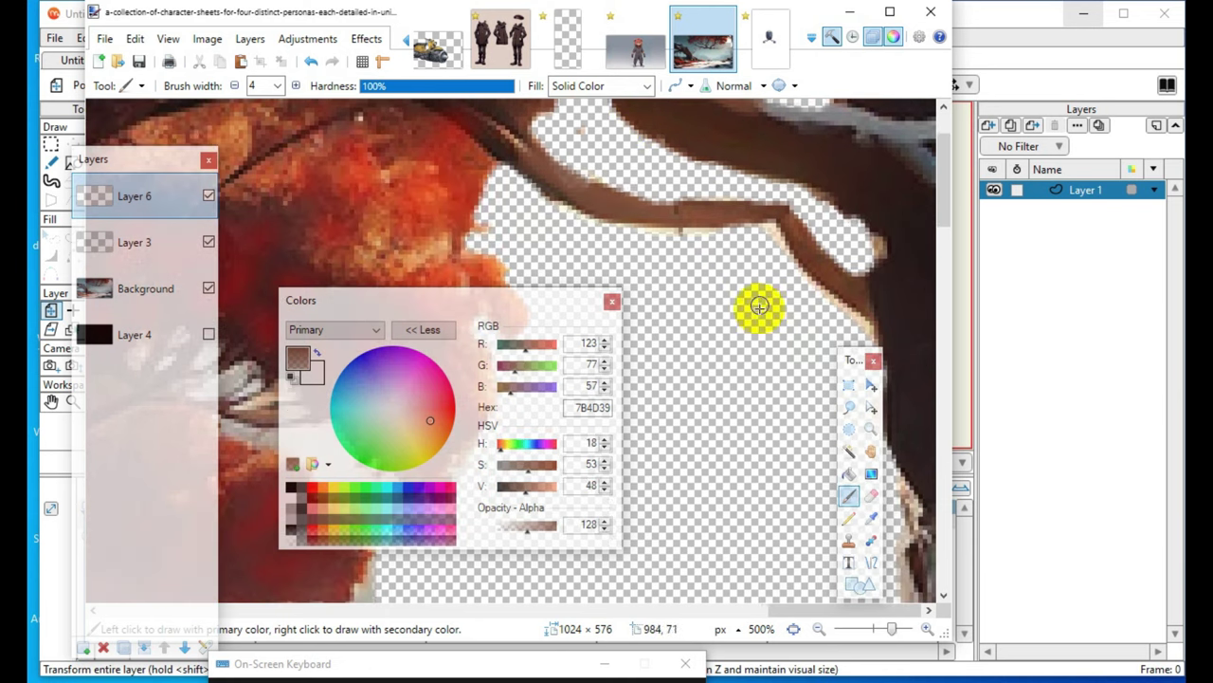
pyautogui.moveTo(641, 217)
pyautogui.mouseDown()
pyautogui.moveTo(755, 219)
pyautogui.moveTo(790, 237)
pyautogui.moveTo(797, 269)
pyautogui.moveTo(872, 337)
pyautogui.mouseUp()
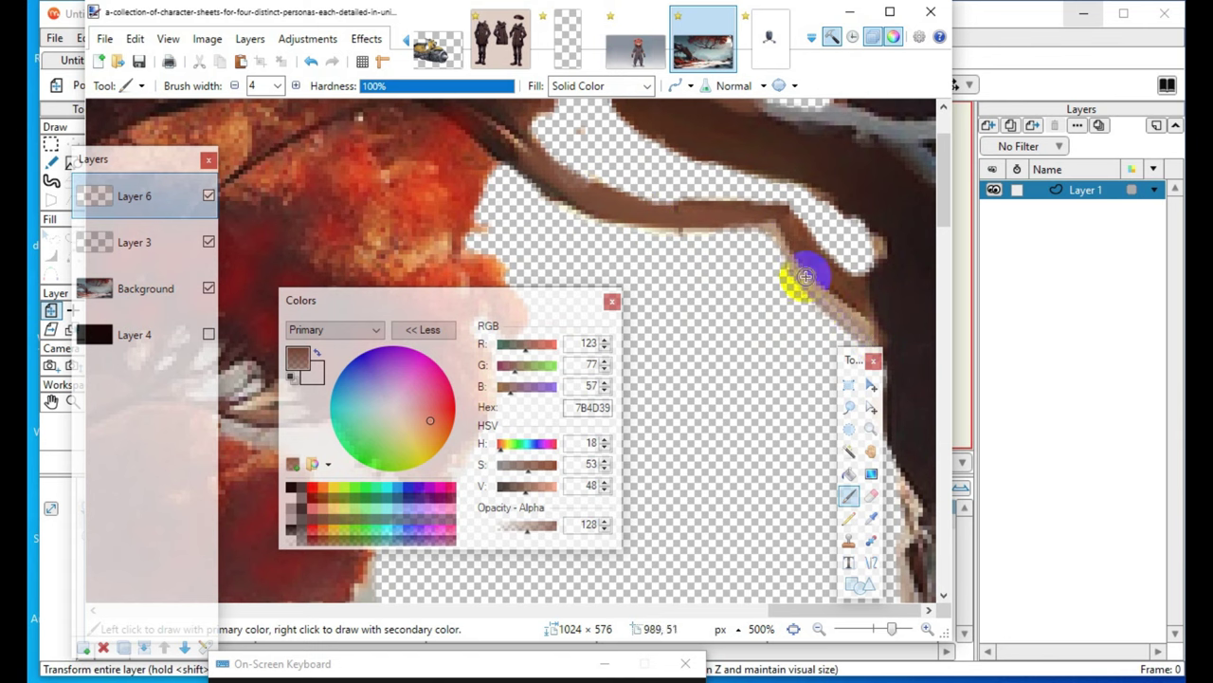
# - Darken the primary colour to hex 442B20 and paint over the thick branch and the edge of the small branch above it
pyautogui.scroll(-3, 825, 304)
pyautogui.scroll(5, 744, 294)
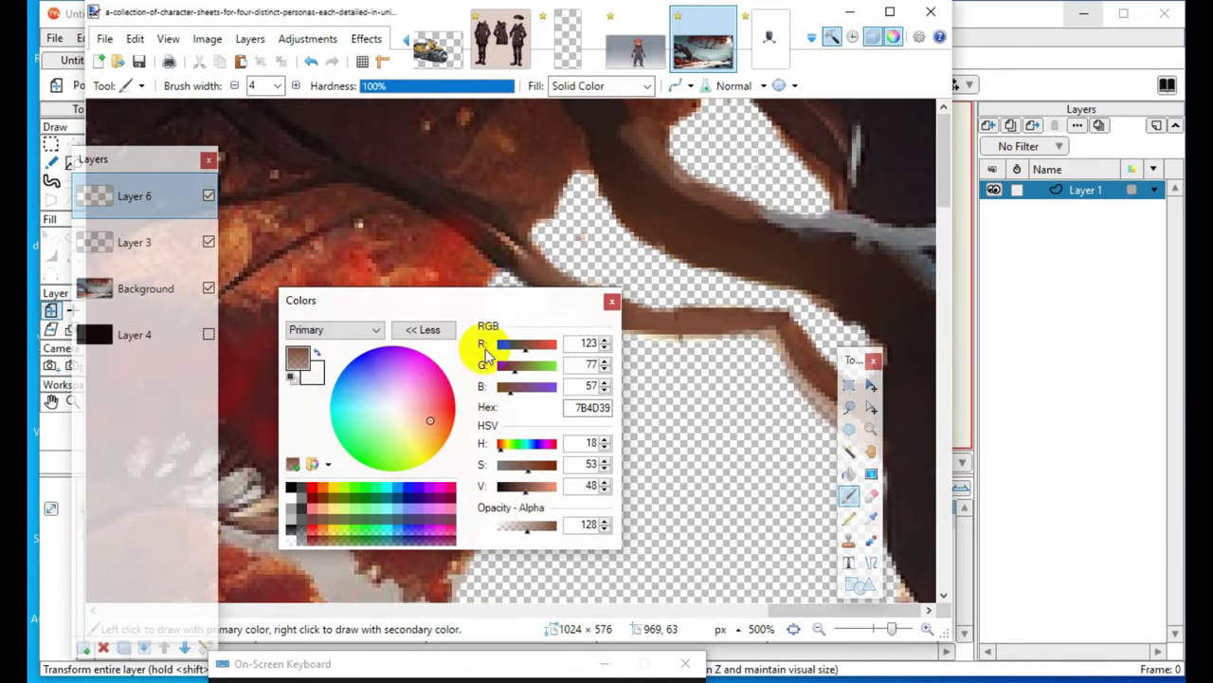
pyautogui.moveTo(523, 500); pyautogui.dragTo(511, 499)
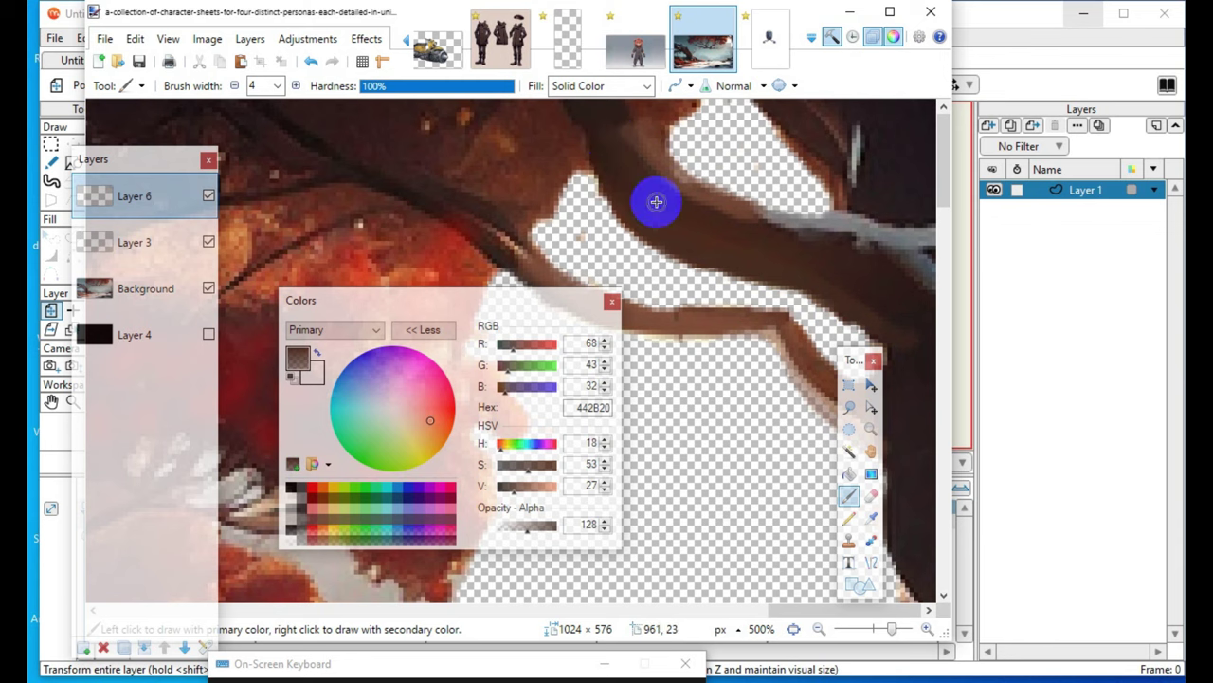
pyautogui.moveTo(631, 147); pyautogui.dragTo(744, 225)
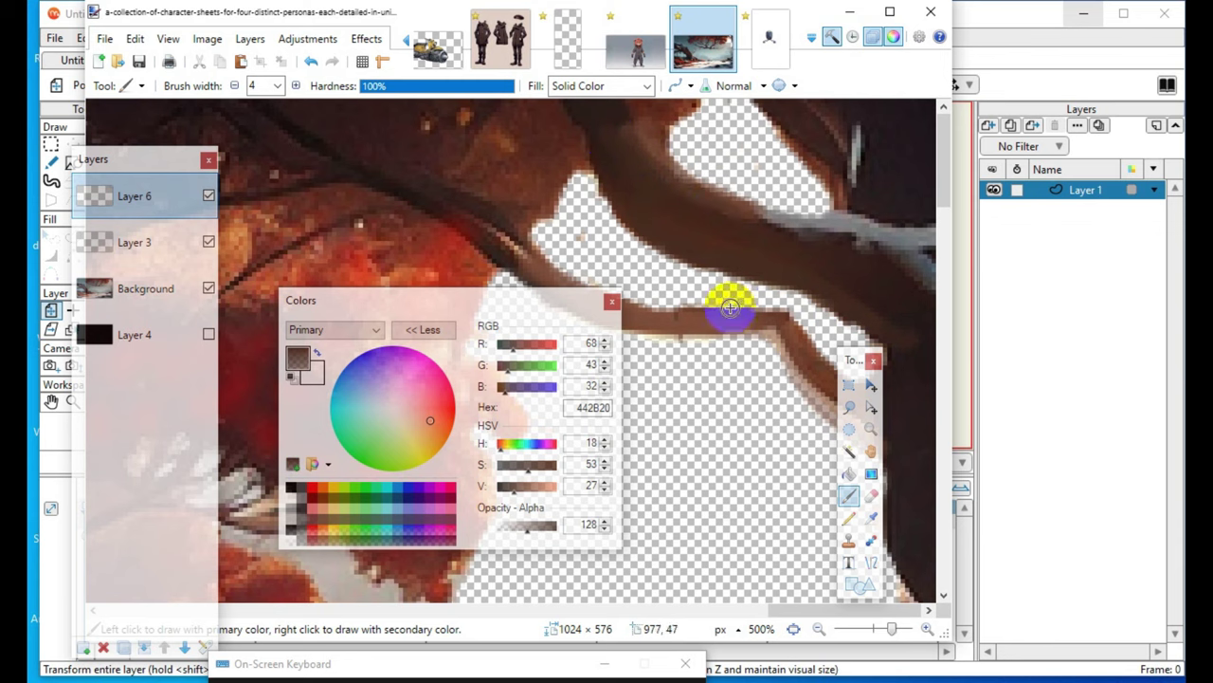
pyautogui.click(823, 204)
pyautogui.moveTo(839, 194)
pyautogui.mouseDown()
pyautogui.moveTo(808, 128)
pyautogui.moveTo(847, 213)
pyautogui.mouseUp()
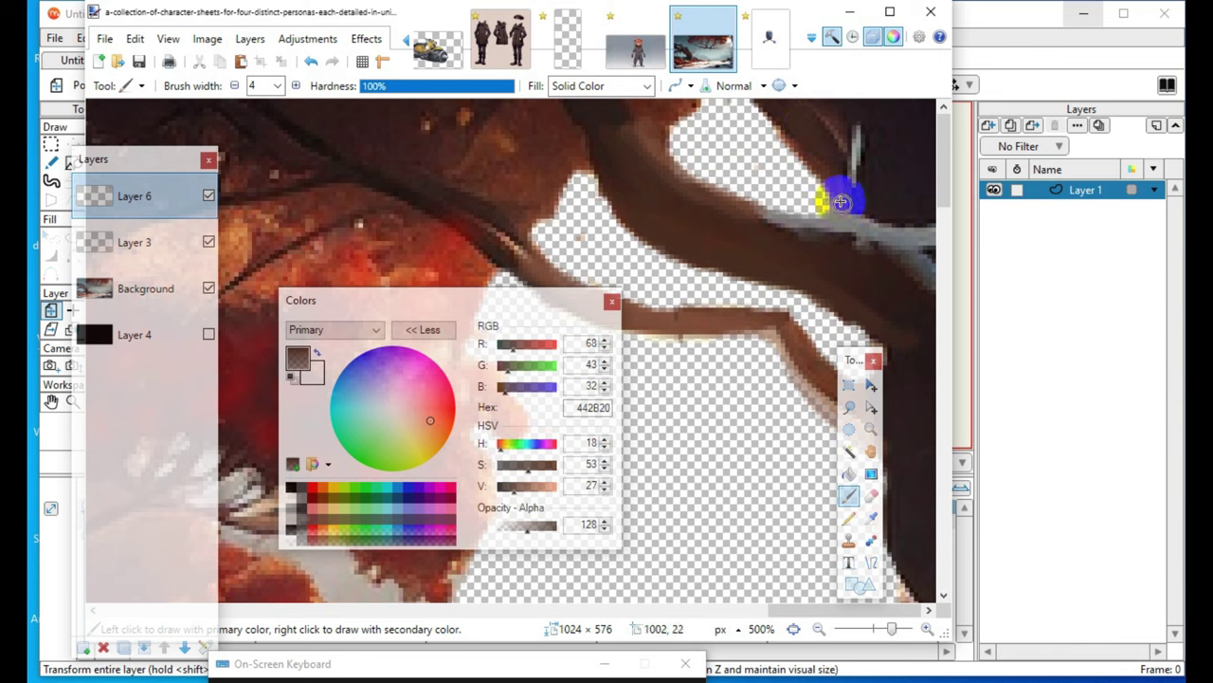
pyautogui.moveTo(759, 117); pyautogui.dragTo(822, 194)
# - Darken the thick branch's underside above the gap next to the trunk and move the Colors window lower
pyautogui.click(705, 471)
pyautogui.click(838, 333)
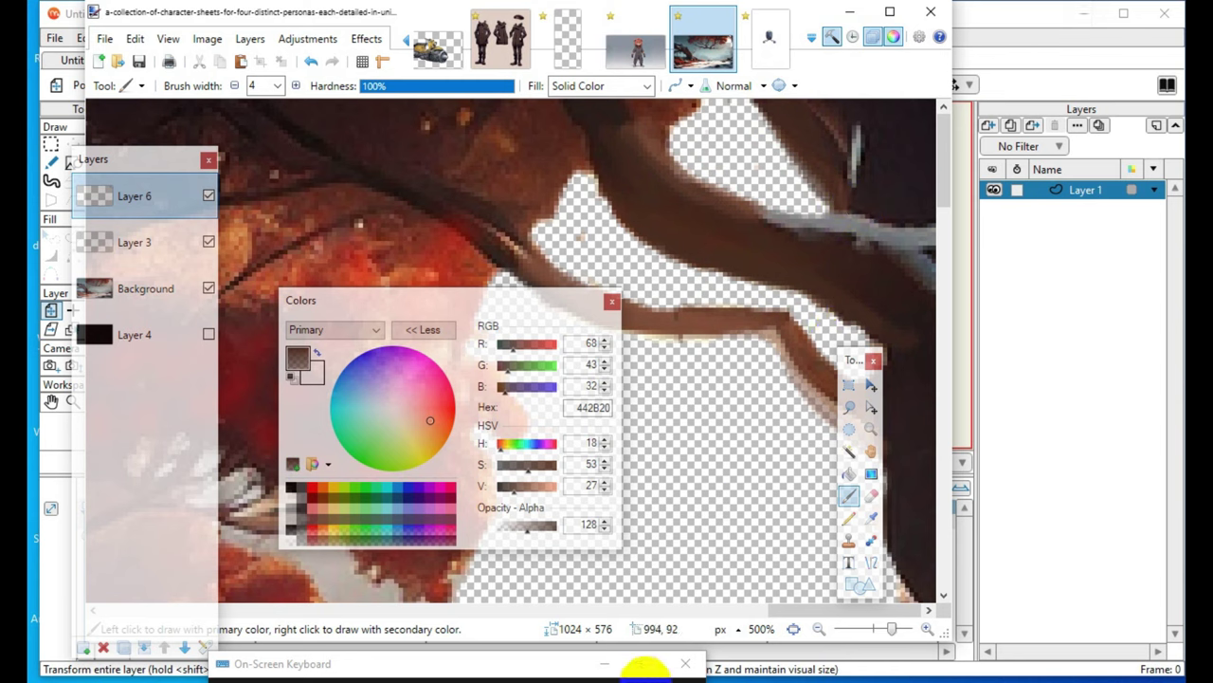
pyautogui.click(836, 313)
pyautogui.moveTo(815, 289)
pyautogui.mouseDown()
pyautogui.moveTo(870, 327)
pyautogui.moveTo(739, 246)
pyautogui.mouseUp()
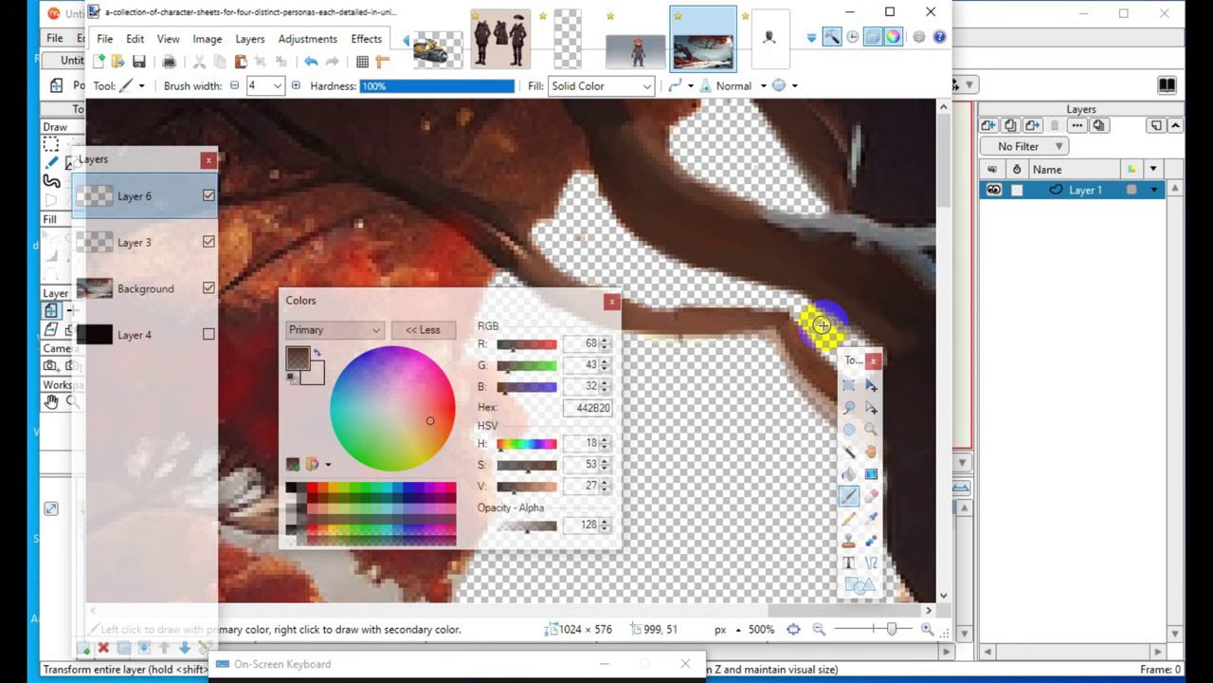
pyautogui.moveTo(805, 298)
pyautogui.mouseDown()
pyautogui.moveTo(874, 332)
pyautogui.moveTo(817, 316)
pyautogui.moveTo(780, 182)
pyautogui.moveTo(610, 298)
pyautogui.moveTo(488, 301)
pyautogui.moveTo(503, 474)
pyautogui.moveTo(573, 281)
pyautogui.moveTo(522, 280)
pyautogui.mouseUp()
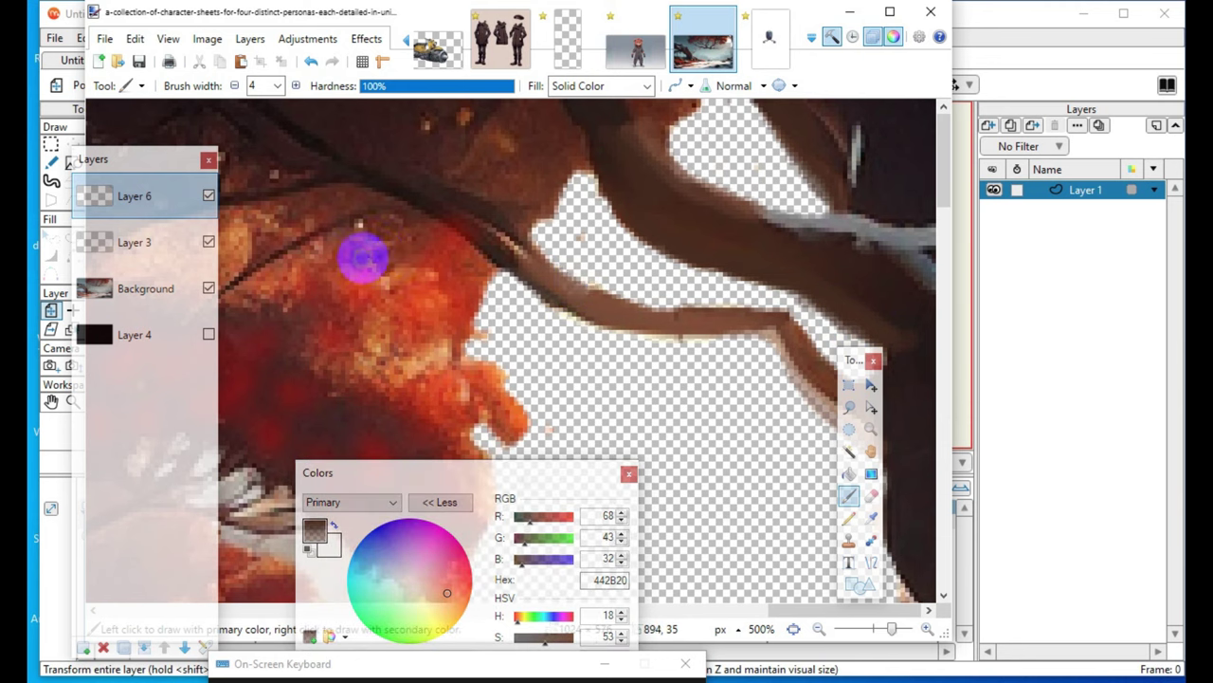
# - Replace the last stroke with a width-3 dark brown twig across the orange foliage, and shade the thin branch's underside
pyautogui.click(311, 63)
pyautogui.click(256, 84)
pyautogui.moveTo(373, 256)
pyautogui.mouseDown()
pyautogui.moveTo(504, 253)
pyautogui.moveTo(377, 256)
pyautogui.mouseUp()
pyautogui.moveTo(502, 271)
pyautogui.mouseDown()
pyautogui.moveTo(606, 322)
pyautogui.moveTo(724, 336)
pyautogui.moveTo(772, 327)
pyautogui.moveTo(734, 329)
pyautogui.moveTo(768, 364)
pyautogui.mouseUp()
# - Move the Tools window out of the way and paint dark brown over the thin branch's lower end and the trunk's pale edge
pyautogui.moveTo(856, 359); pyautogui.dragTo(858, 556)
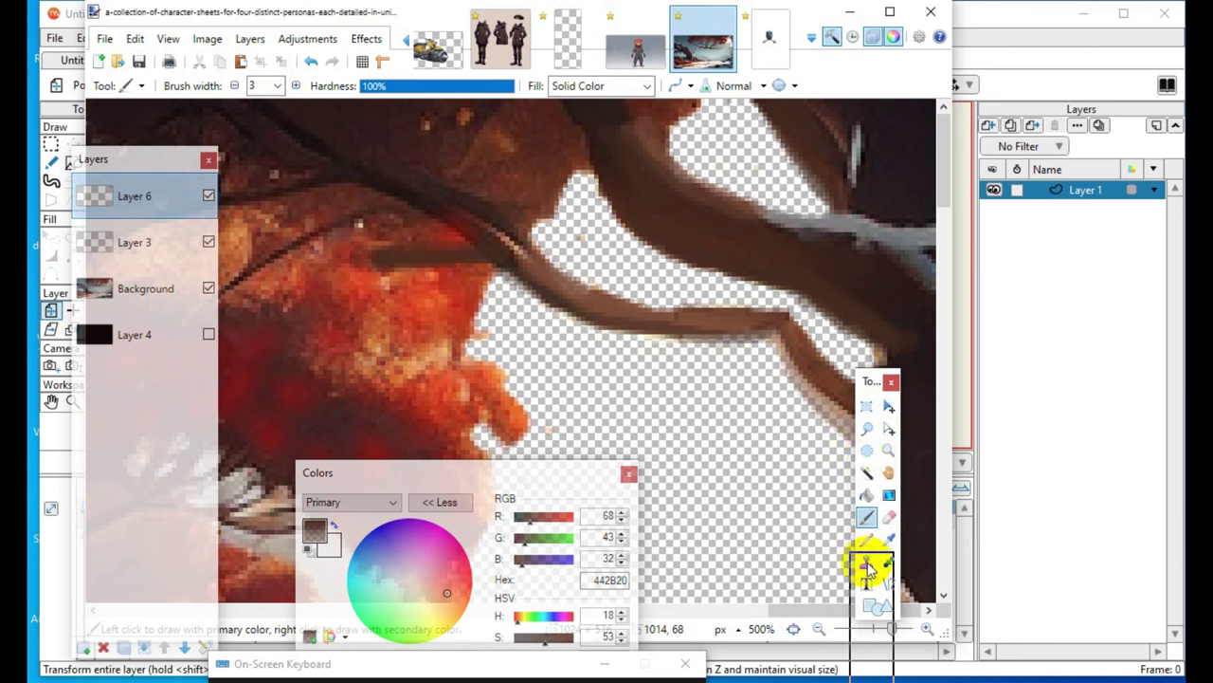
pyautogui.moveTo(791, 340)
pyautogui.mouseDown()
pyautogui.moveTo(807, 392)
pyautogui.moveTo(885, 481)
pyautogui.mouseUp()
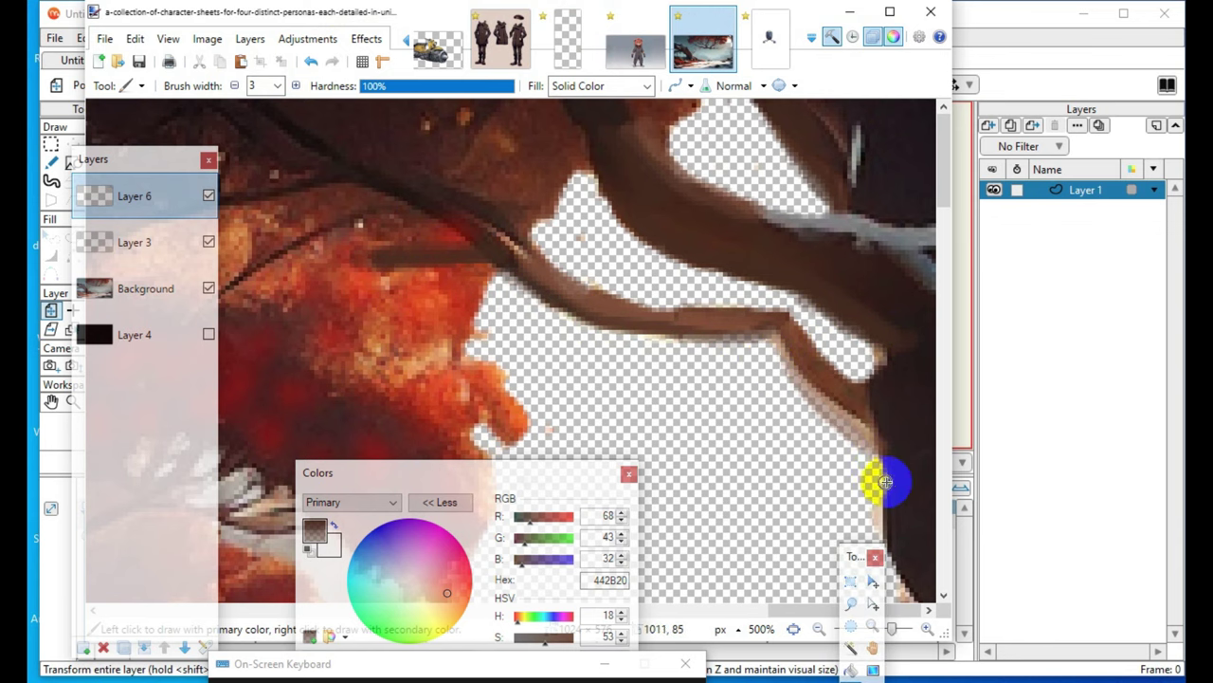
pyautogui.moveTo(871, 428); pyautogui.dragTo(905, 499)
pyautogui.moveTo(858, 359)
pyautogui.mouseDown()
pyautogui.moveTo(923, 455)
pyautogui.moveTo(892, 445)
pyautogui.mouseUp()
pyautogui.moveTo(905, 490); pyautogui.dragTo(906, 495)
pyautogui.moveTo(898, 414)
pyautogui.mouseDown()
pyautogui.moveTo(884, 469)
pyautogui.moveTo(887, 452)
pyautogui.mouseUp()
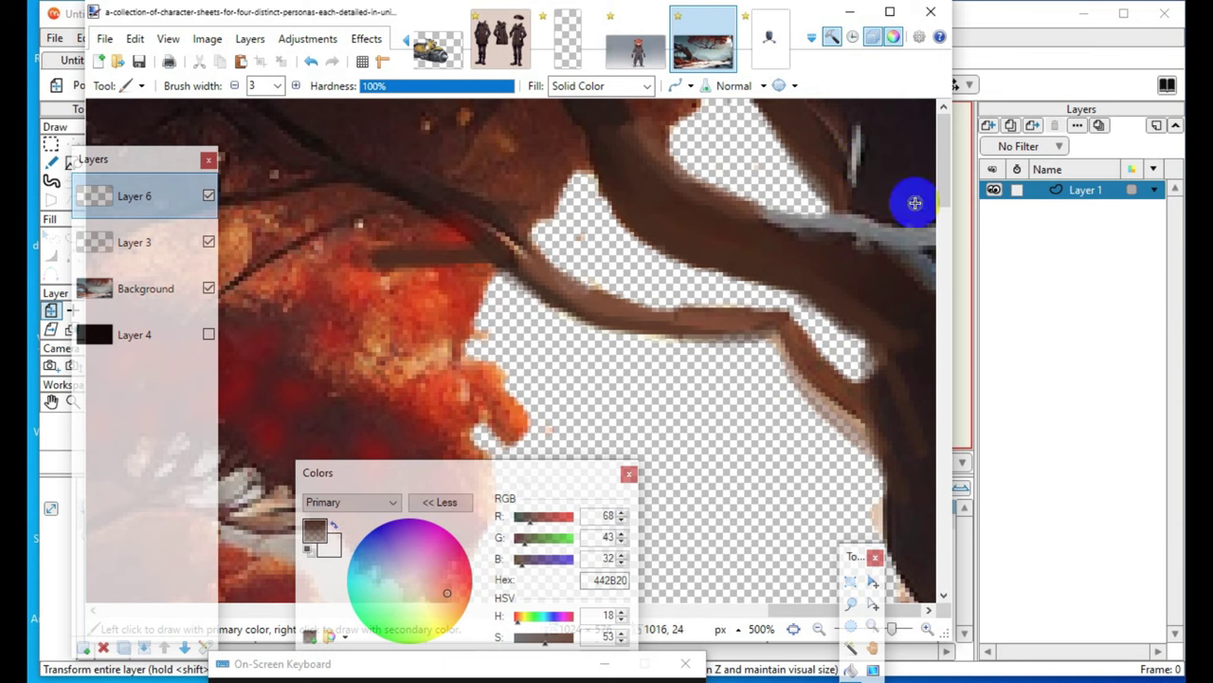
# - Add dark shading along the thin branch's underside and along both edges of the thick branch
pyautogui.moveTo(818, 448)
pyautogui.mouseDown()
pyautogui.moveTo(812, 395)
pyautogui.moveTo(729, 309)
pyautogui.moveTo(606, 327)
pyautogui.moveTo(522, 287)
pyautogui.mouseUp()
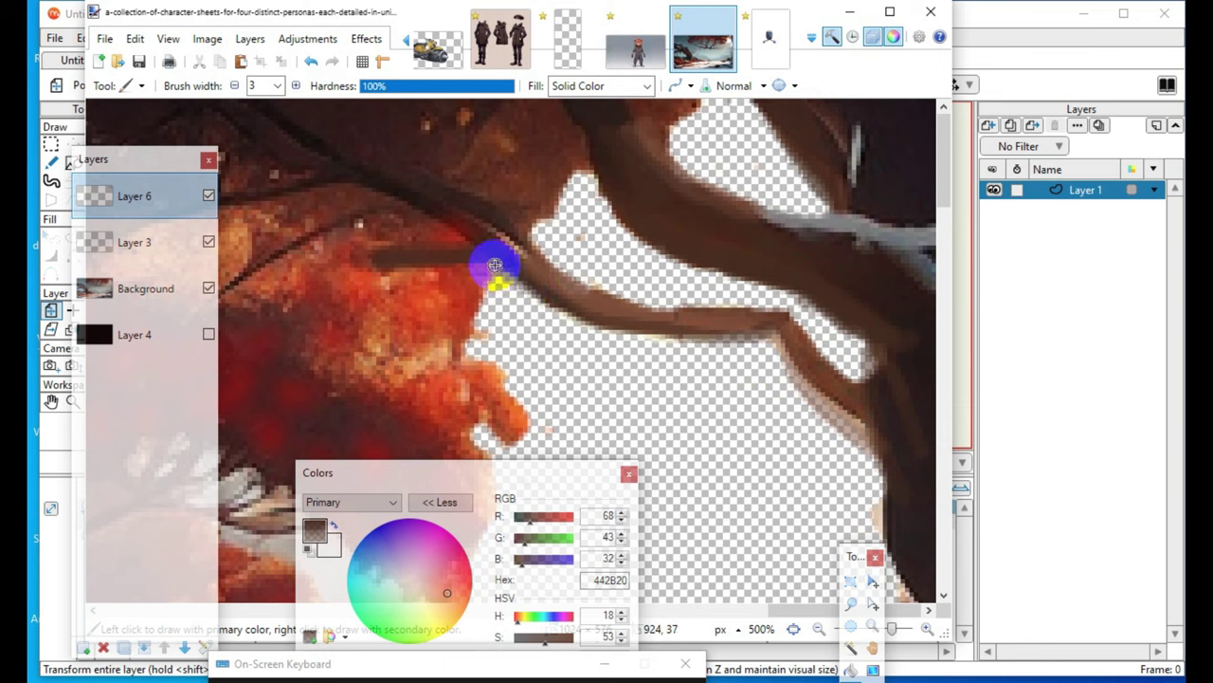
pyautogui.moveTo(575, 329); pyautogui.dragTo(732, 339)
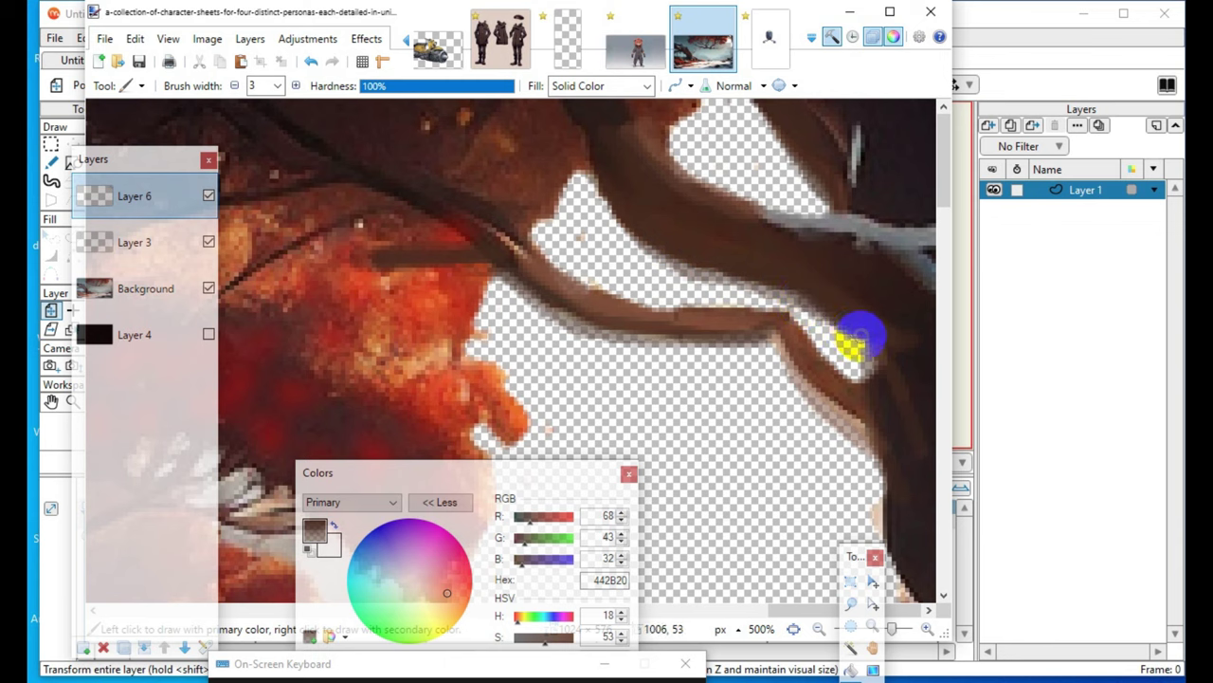
pyautogui.moveTo(585, 154)
pyautogui.mouseDown()
pyautogui.moveTo(637, 232)
pyautogui.moveTo(683, 262)
pyautogui.mouseUp()
pyautogui.moveTo(799, 231)
pyautogui.mouseDown()
pyautogui.moveTo(654, 256)
pyautogui.moveTo(674, 114)
pyautogui.moveTo(675, 133)
pyautogui.moveTo(667, 125)
pyautogui.moveTo(713, 193)
pyautogui.mouseUp()
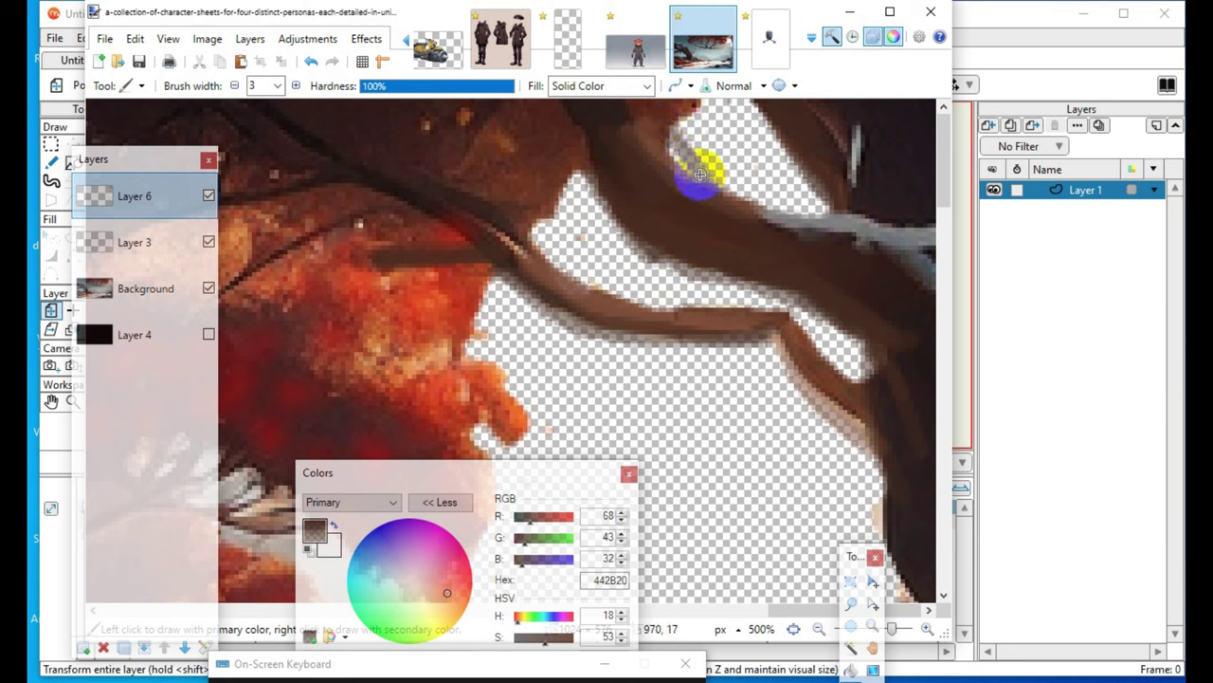
pyautogui.moveTo(672, 139)
pyautogui.mouseDown()
pyautogui.moveTo(696, 186)
pyautogui.moveTo(781, 258)
pyautogui.moveTo(675, 124)
pyautogui.moveTo(787, 316)
pyautogui.moveTo(671, 180)
pyautogui.moveTo(668, 153)
pyautogui.moveTo(750, 230)
pyautogui.moveTo(732, 200)
pyautogui.moveTo(754, 252)
pyautogui.moveTo(802, 249)
pyautogui.moveTo(705, 233)
pyautogui.moveTo(689, 246)
pyautogui.moveTo(683, 280)
pyautogui.moveTo(658, 250)
pyautogui.moveTo(663, 261)
pyautogui.moveTo(654, 258)
pyautogui.moveTo(685, 271)
pyautogui.moveTo(932, 327)
pyautogui.moveTo(698, 328)
pyautogui.moveTo(881, 324)
pyautogui.moveTo(821, 296)
pyautogui.moveTo(471, 293)
pyautogui.moveTo(638, 317)
pyautogui.moveTo(572, 201)
pyautogui.moveTo(485, 444)
pyautogui.moveTo(574, 229)
pyautogui.moveTo(586, 228)
pyautogui.moveTo(426, 323)
pyautogui.moveTo(728, 466)
pyautogui.moveTo(789, 563)
pyautogui.mouseUp()
# - Paint dark brown twigs across the orange foliage and cover the pale highlight where they join the thin branch
pyautogui.moveTo(807, 614); pyautogui.dragTo(751, 609)
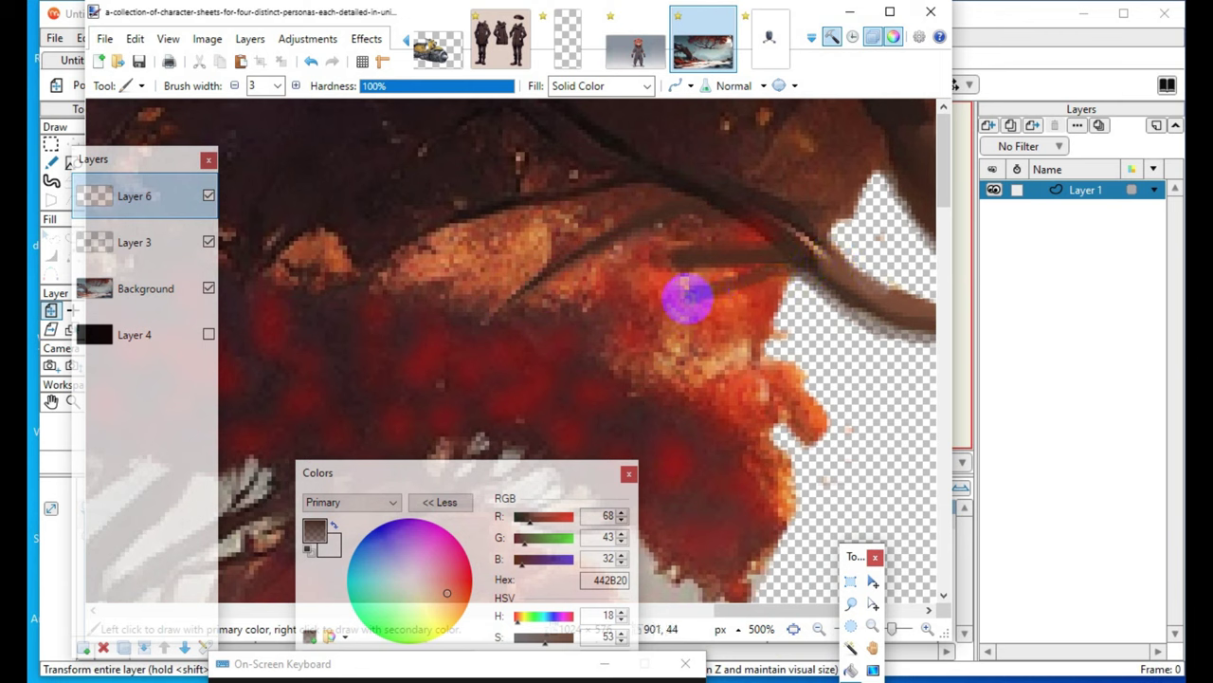
pyautogui.moveTo(663, 325)
pyautogui.mouseDown()
pyautogui.moveTo(704, 293)
pyautogui.moveTo(791, 268)
pyautogui.mouseUp()
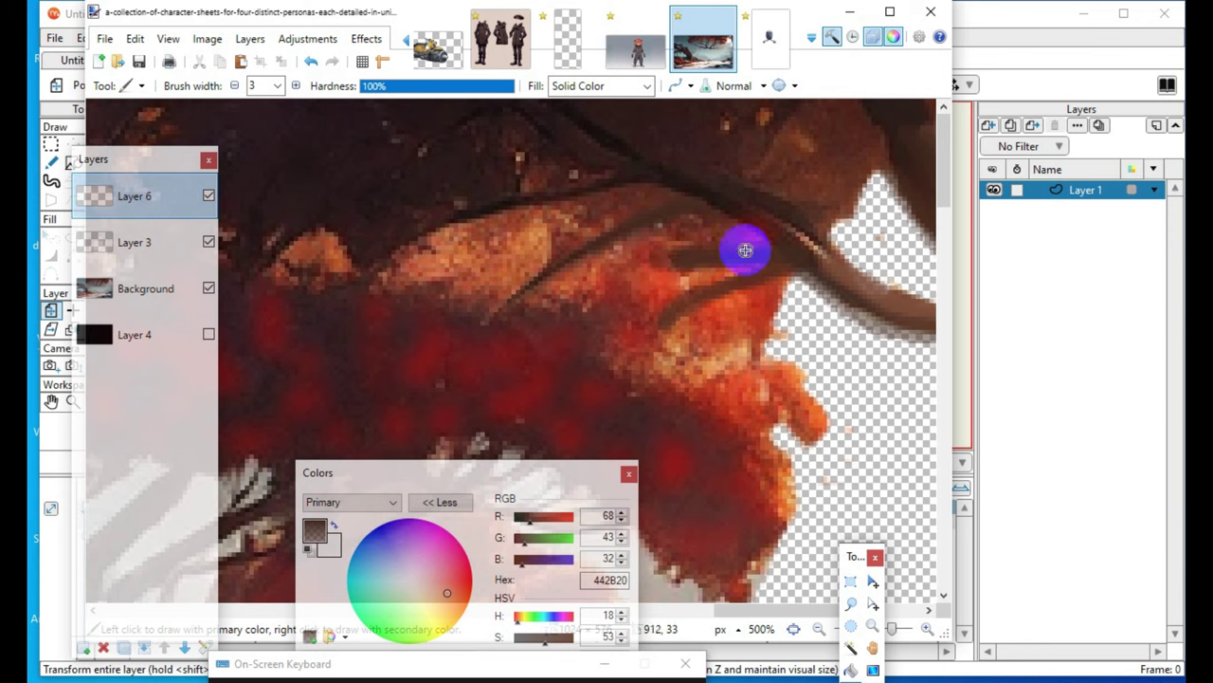
pyautogui.moveTo(766, 214); pyautogui.dragTo(837, 263)
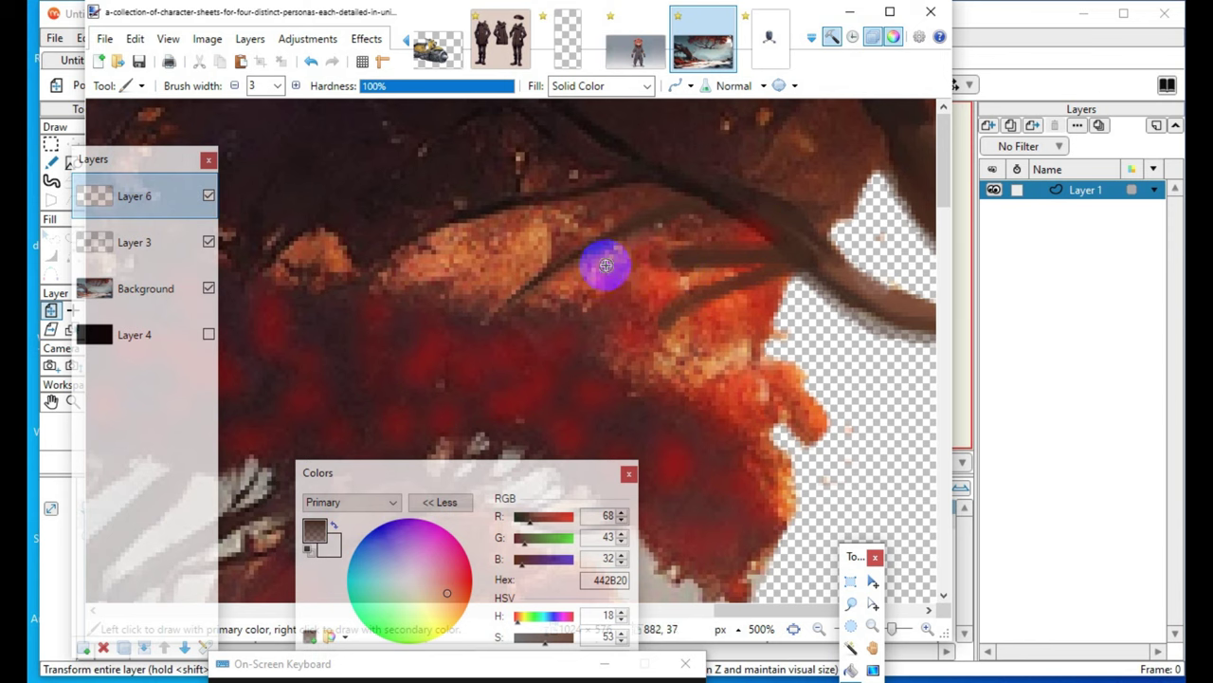
pyautogui.moveTo(504, 308); pyautogui.dragTo(582, 246)
# - Paint dark brown along the twig beneath the pale gaps between the two red foliage clumps
pyautogui.scroll(-1, 806, 426)
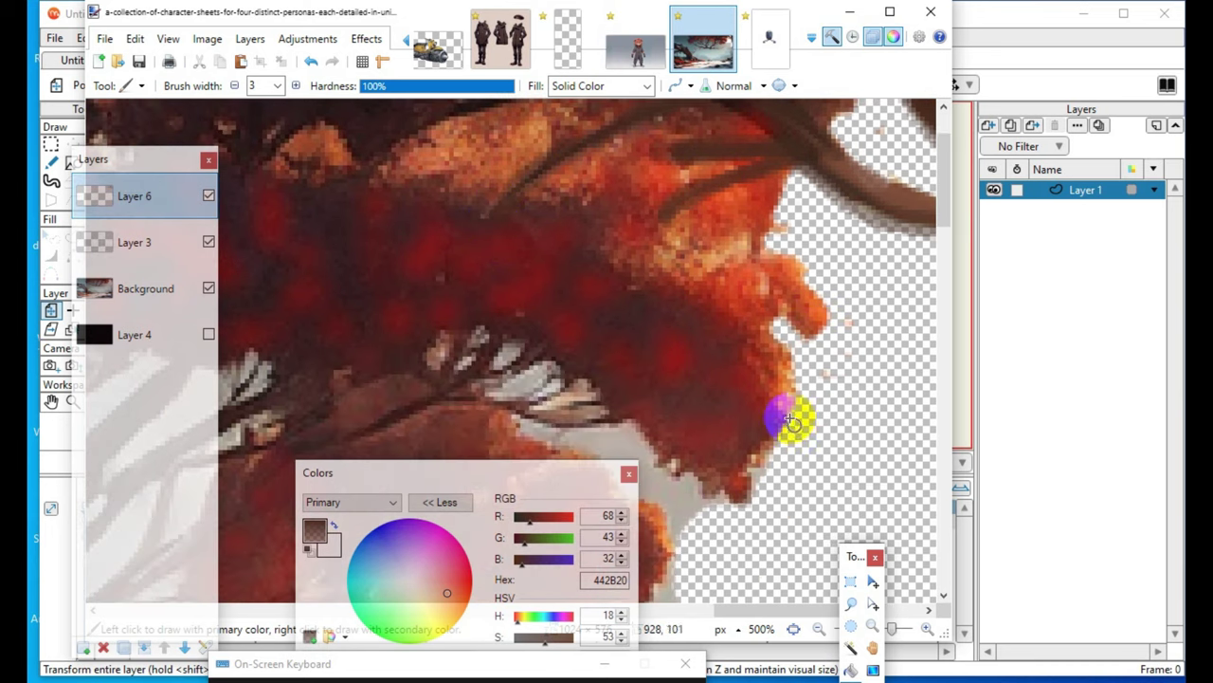
pyautogui.scroll(-2, 515, 379)
pyautogui.scroll(1, 557, 295)
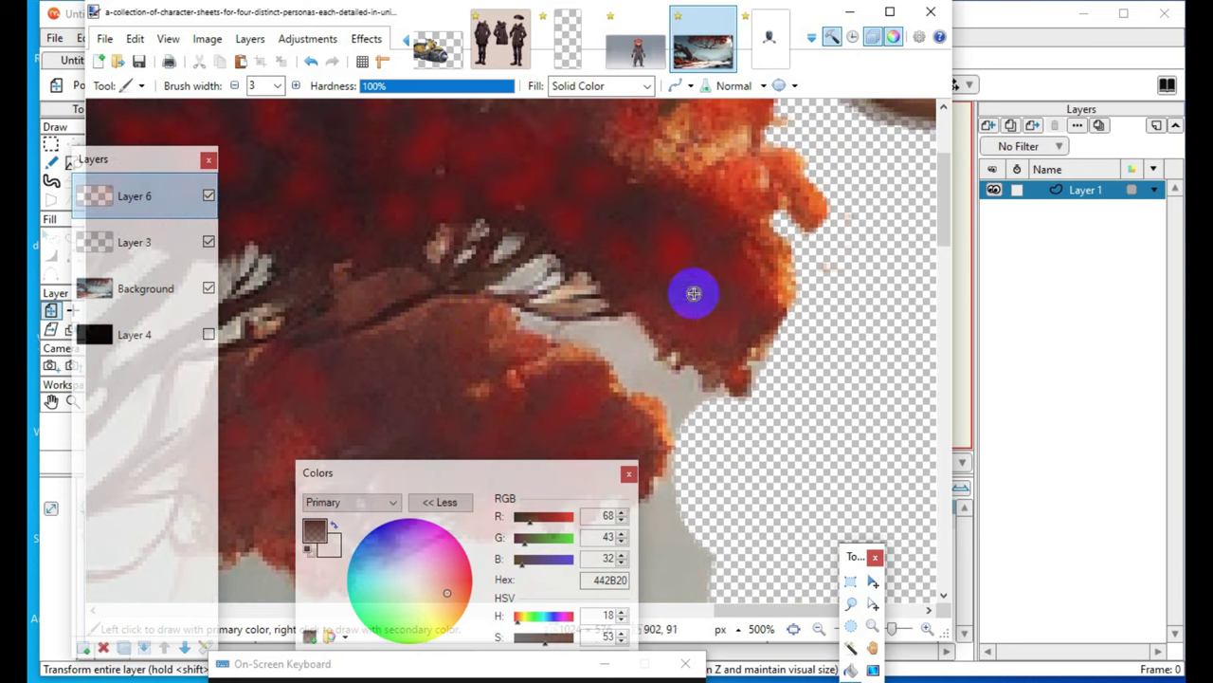
pyautogui.moveTo(468, 297); pyautogui.dragTo(526, 298)
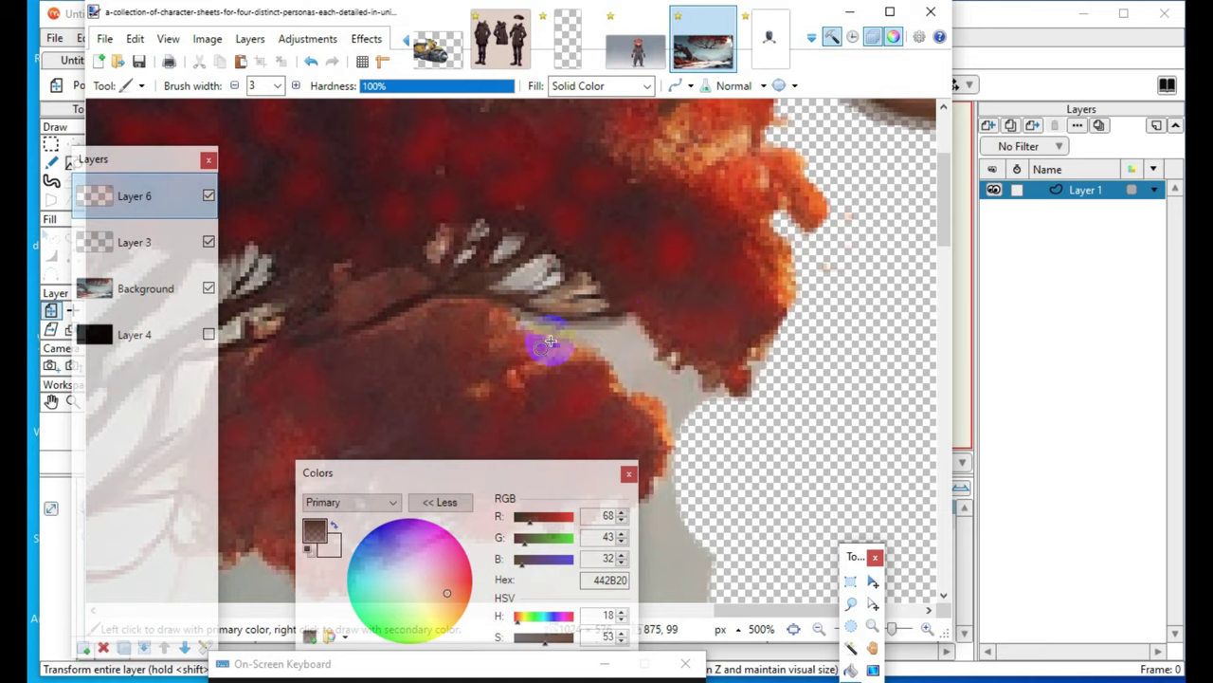
# - Paint dark brown along the thick branch's underside beside the trunk and over the lower twigs near the red foliage
pyautogui.scroll(2, 634, 305)
pyautogui.scroll(-2, 569, 417)
pyautogui.scroll(-1, 557, 287)
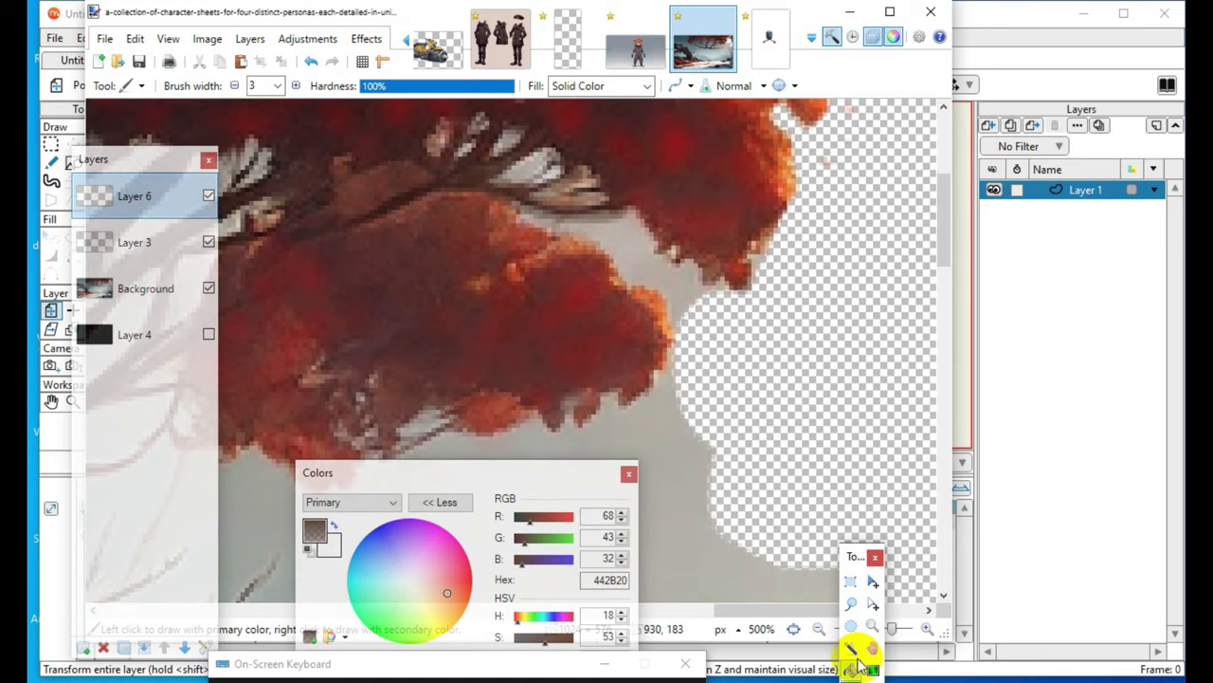
pyautogui.moveTo(769, 614); pyautogui.dragTo(694, 616)
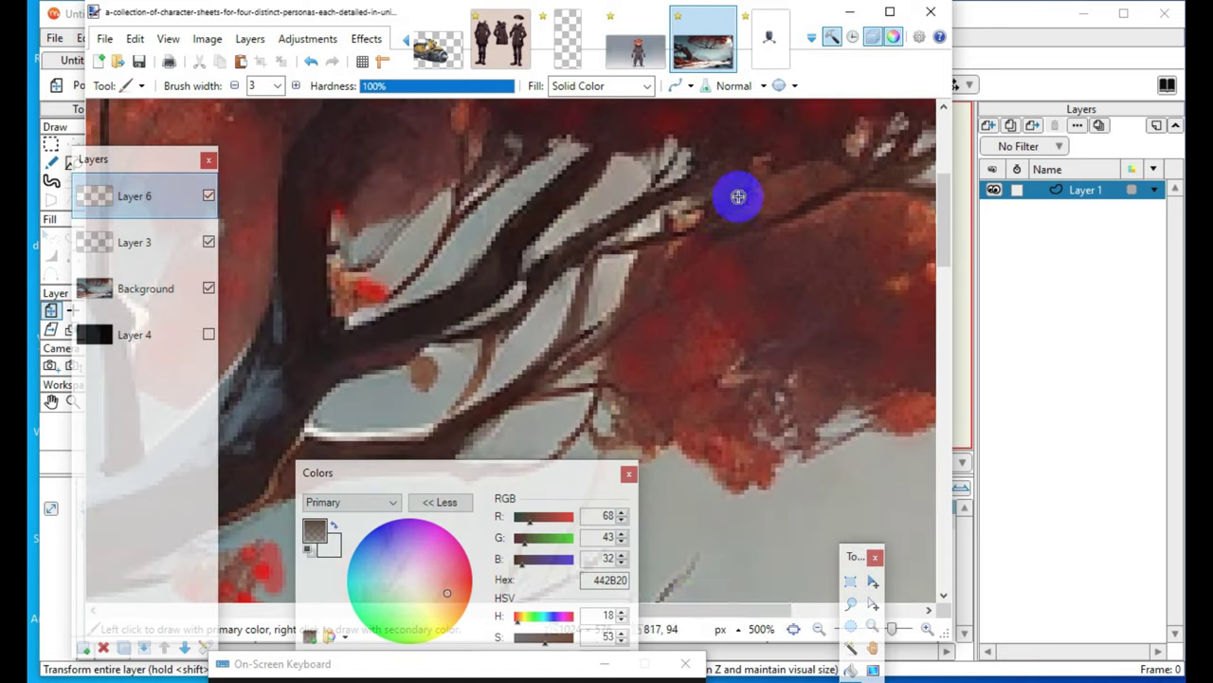
pyautogui.scroll(3, 735, 209)
pyautogui.scroll(-5, 699, 556)
pyautogui.scroll(2, 757, 342)
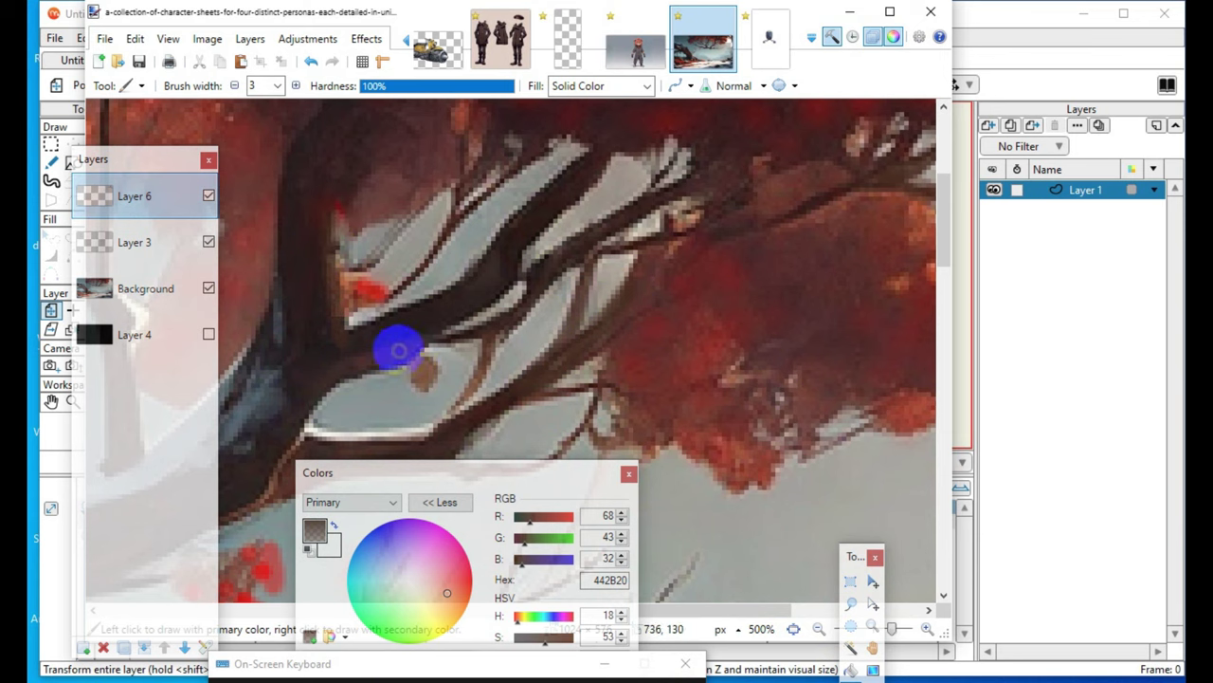
pyautogui.moveTo(491, 294); pyautogui.dragTo(351, 365)
pyautogui.moveTo(623, 435); pyautogui.dragTo(548, 425)
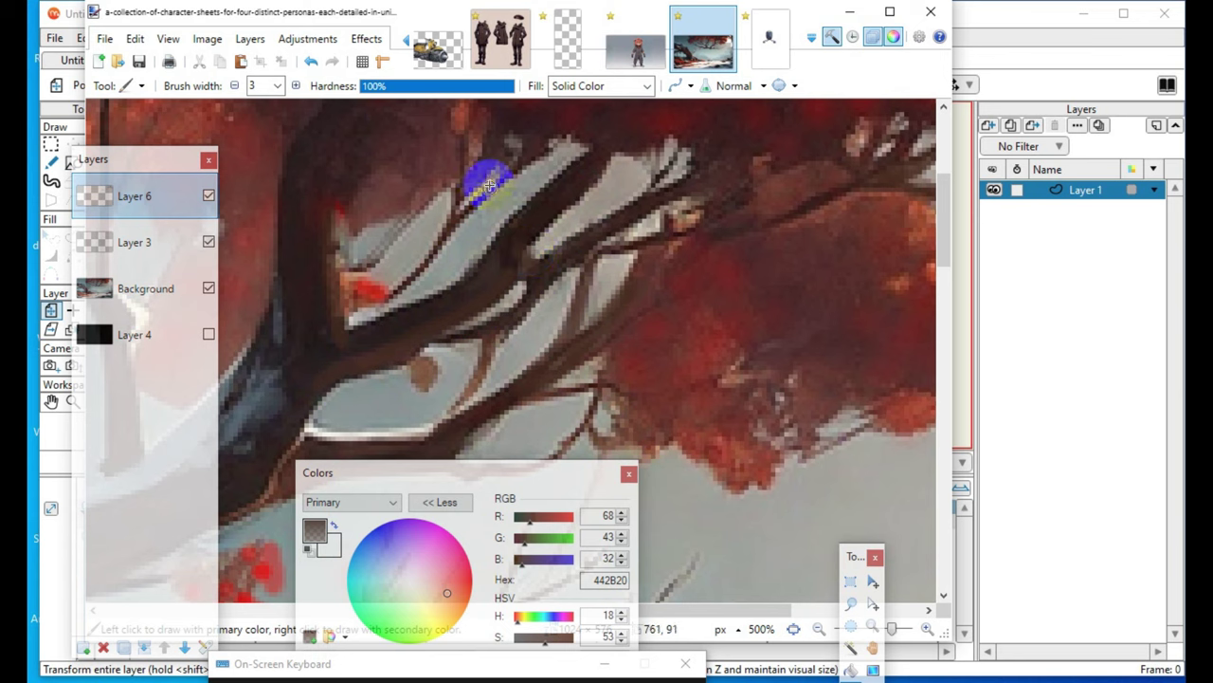
# - Reduce the brush width to 2 and move the Colors window clear of the lower branch
pyautogui.click(236, 86)
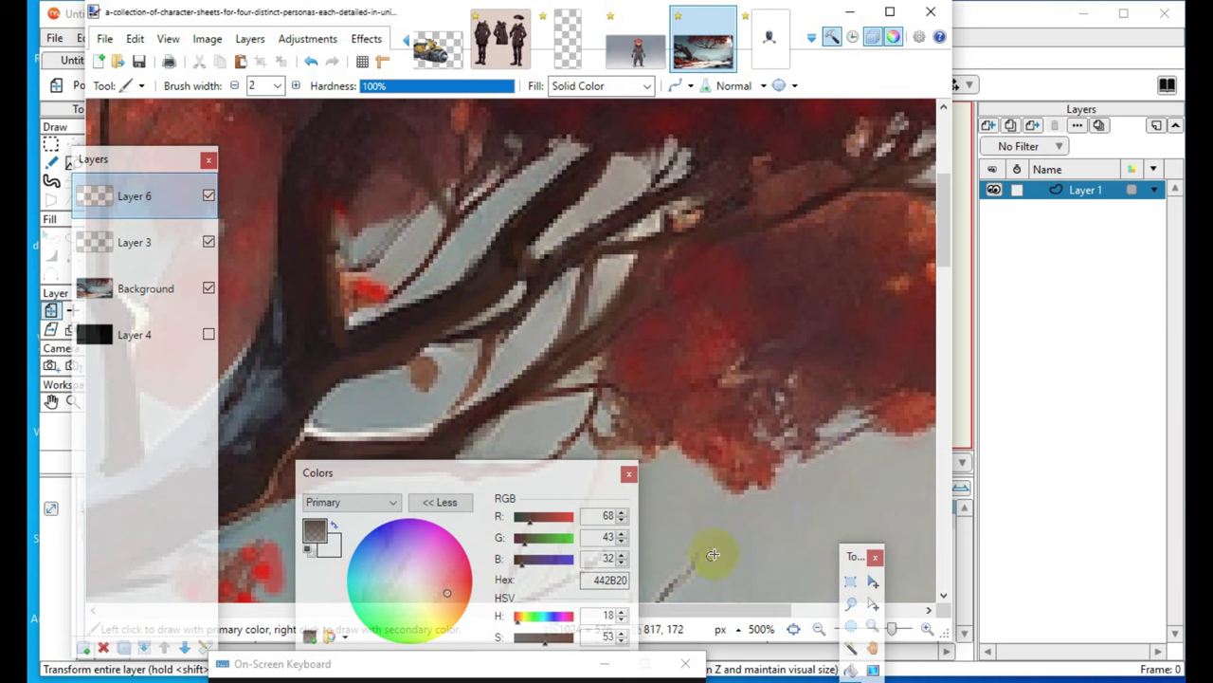
pyautogui.moveTo(446, 479); pyautogui.dragTo(466, 620)
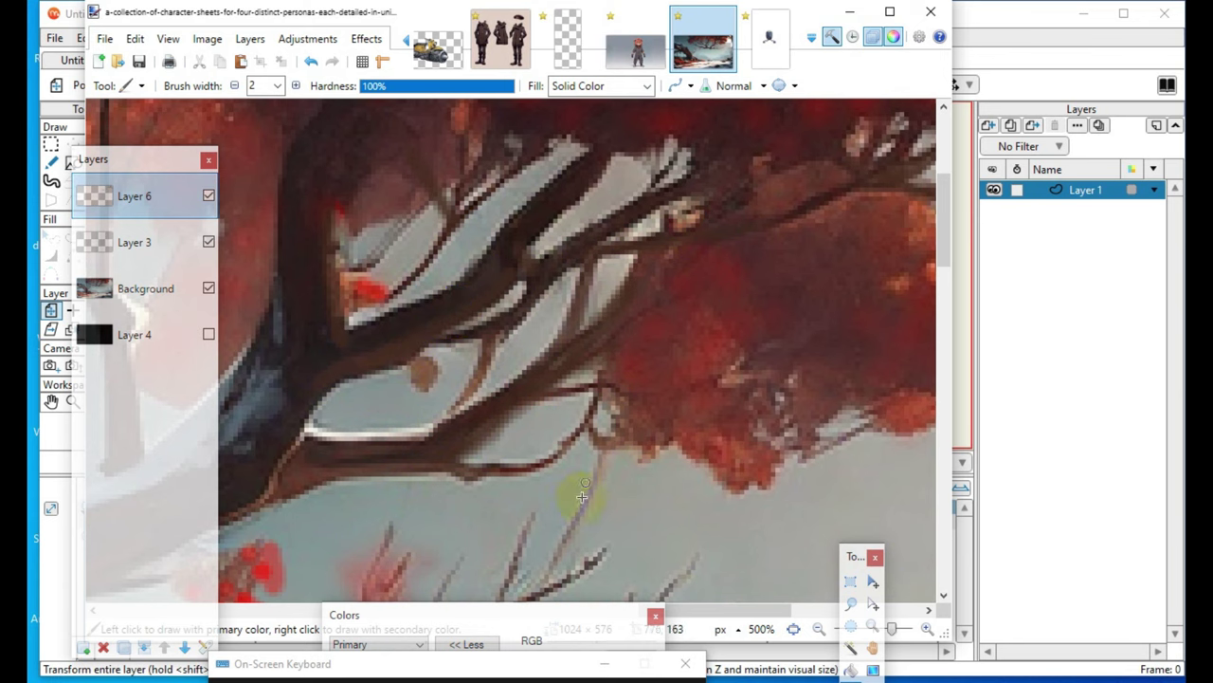
pyautogui.scroll(2, 436, 342)
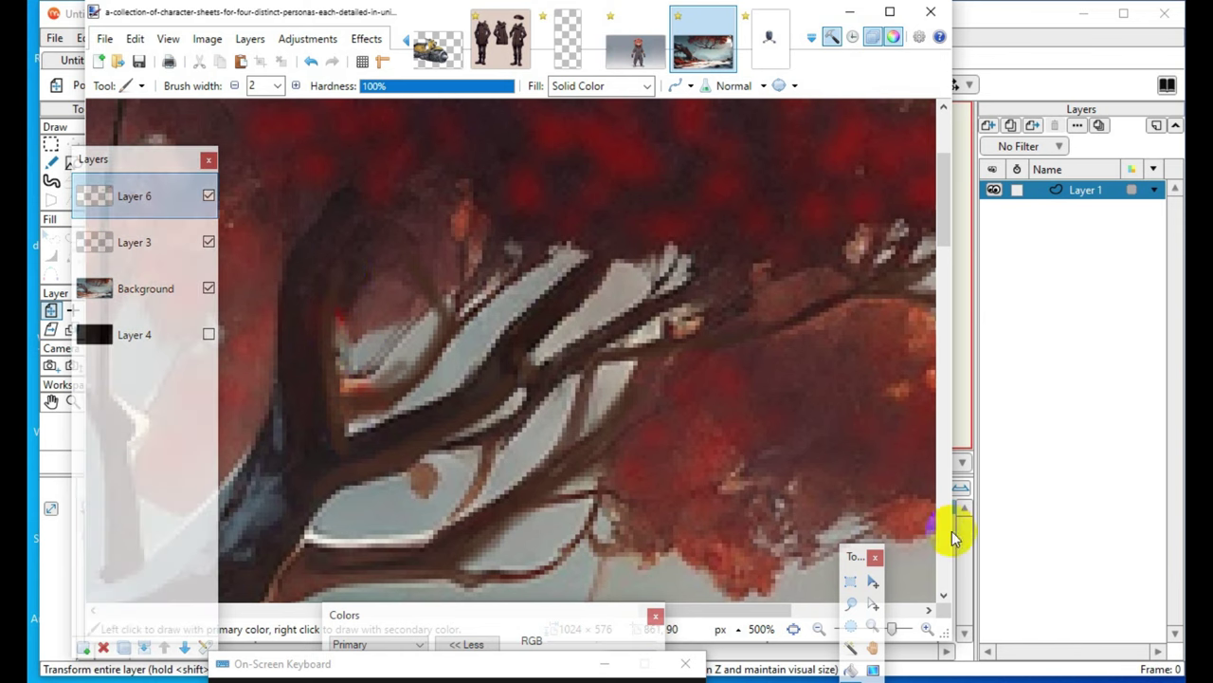
# - Switch to the Line/Curve tool and add a new layer above Layer 6, moving the Tools and Layers windows clear of the trees
pyautogui.moveTo(851, 559); pyautogui.dragTo(845, 187)
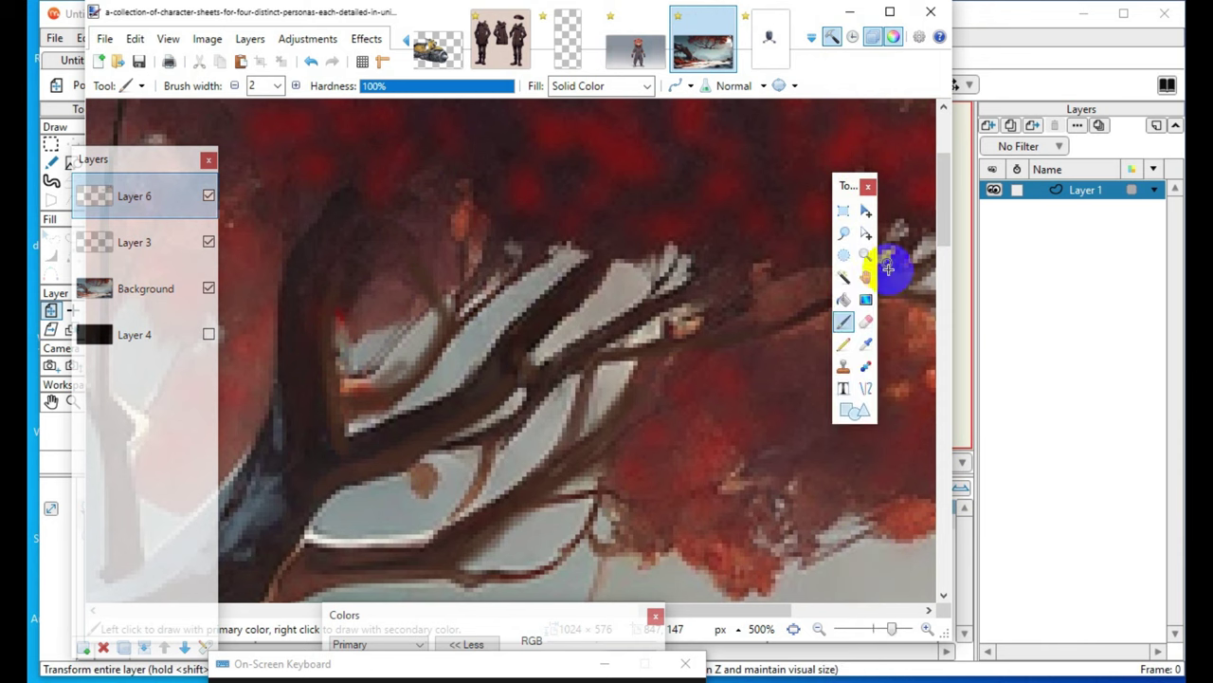
pyautogui.click(867, 391)
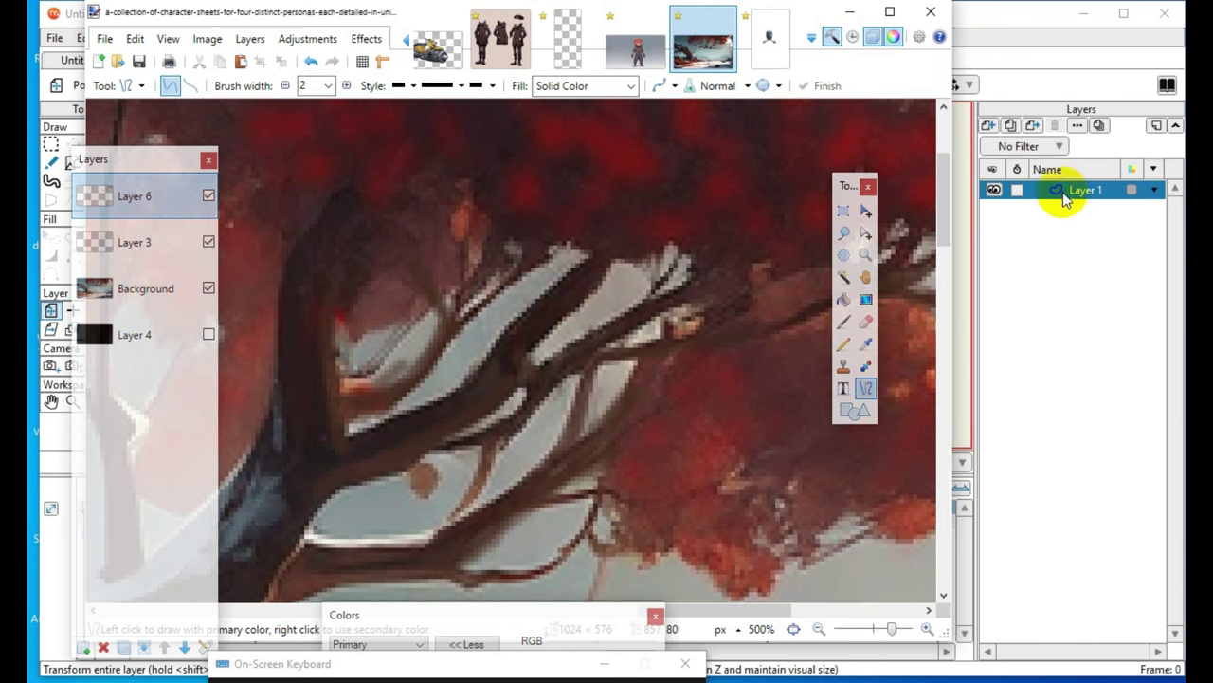
pyautogui.moveTo(106, 165); pyautogui.dragTo(1033, 94)
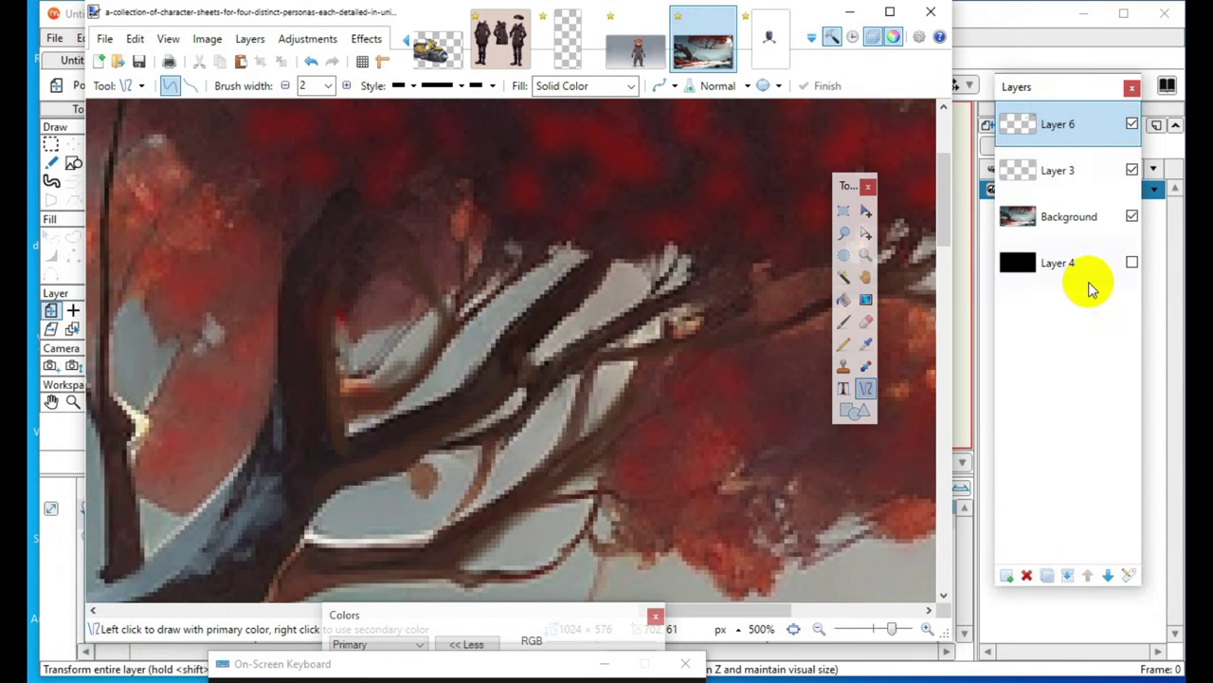
pyautogui.click(1007, 576)
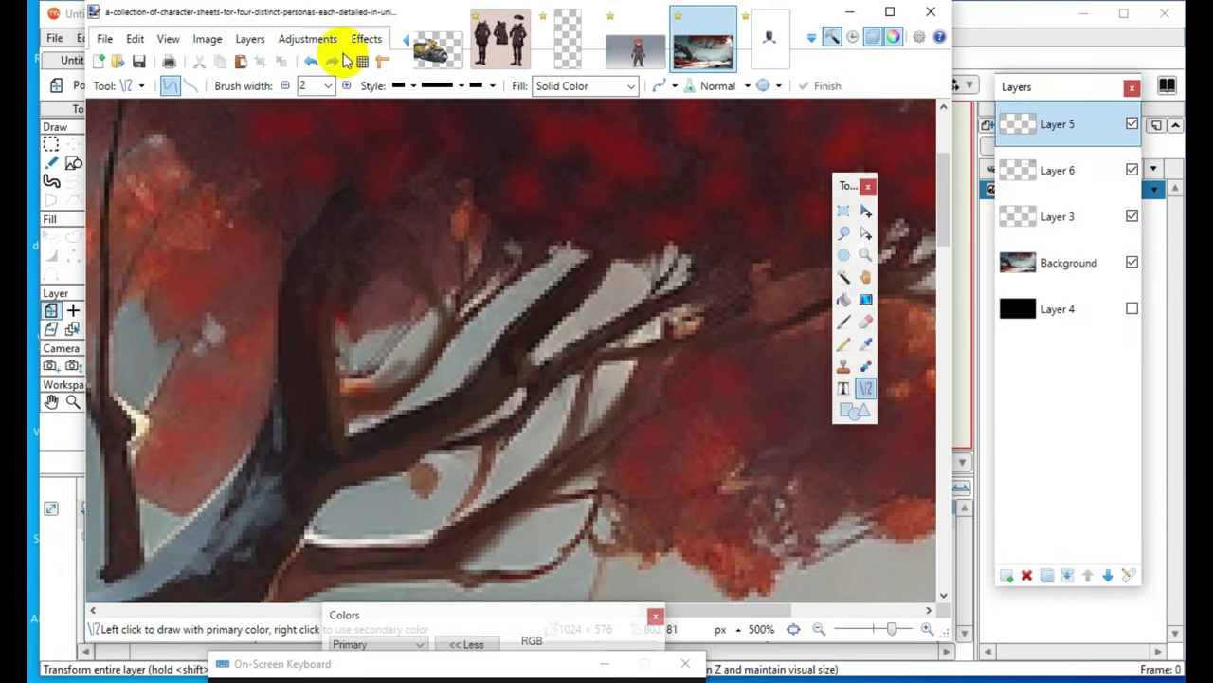
# - Try a diagonal line across the branches, undo it, and raise the primary colour's opacity to 217
pyautogui.moveTo(394, 332); pyautogui.dragTo(351, 211)
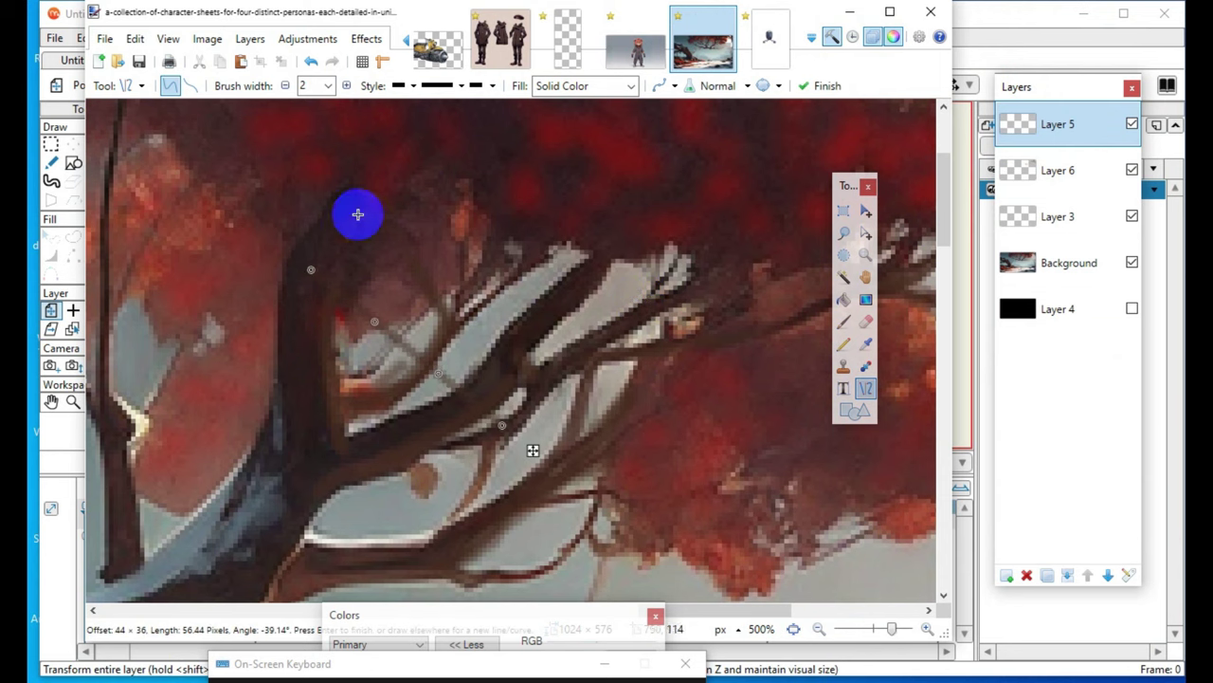
pyautogui.click(311, 61)
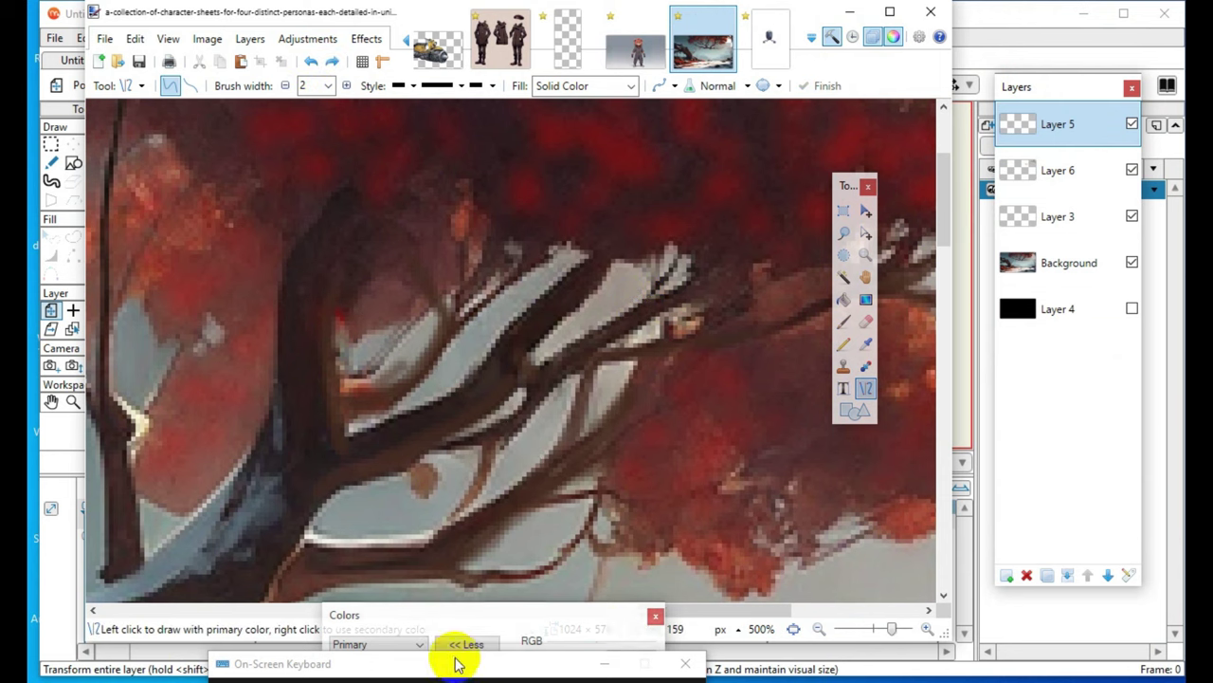
pyautogui.moveTo(376, 617); pyautogui.dragTo(553, 267)
pyautogui.moveTo(760, 490); pyautogui.dragTo(775, 496)
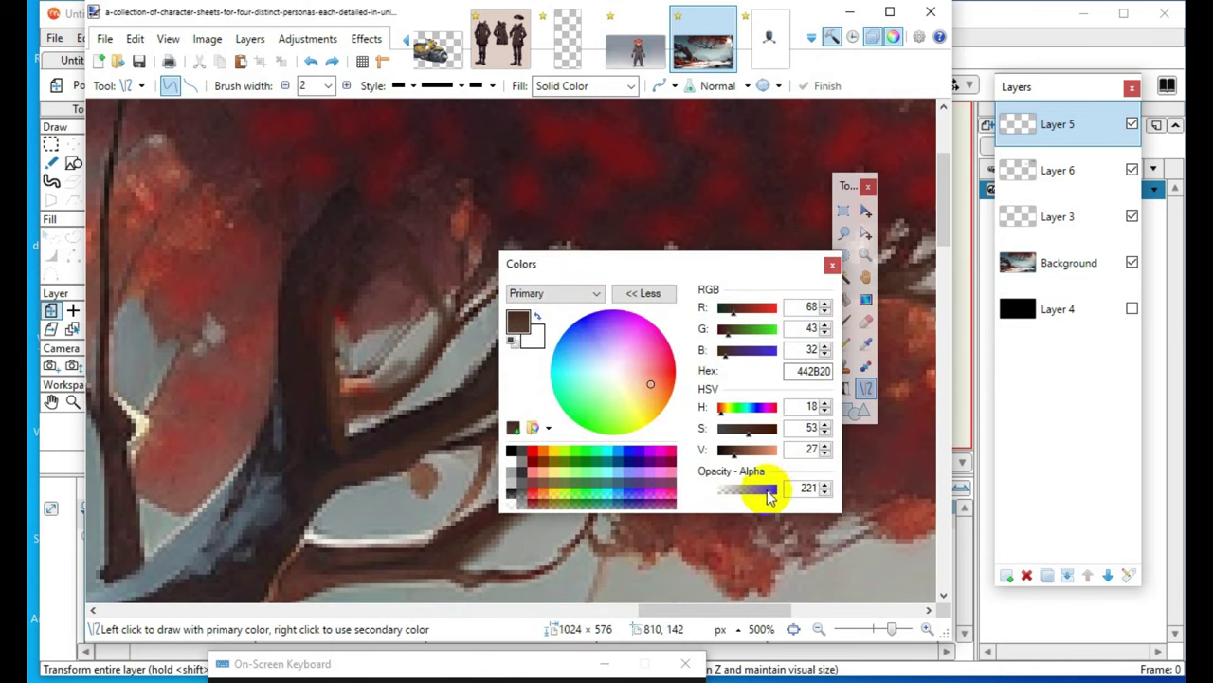
# - Try a long diagonal line across the branches with the more opaque brown and undo it
pyautogui.moveTo(632, 268); pyautogui.dragTo(557, 513)
pyautogui.moveTo(425, 190); pyautogui.dragTo(698, 461)
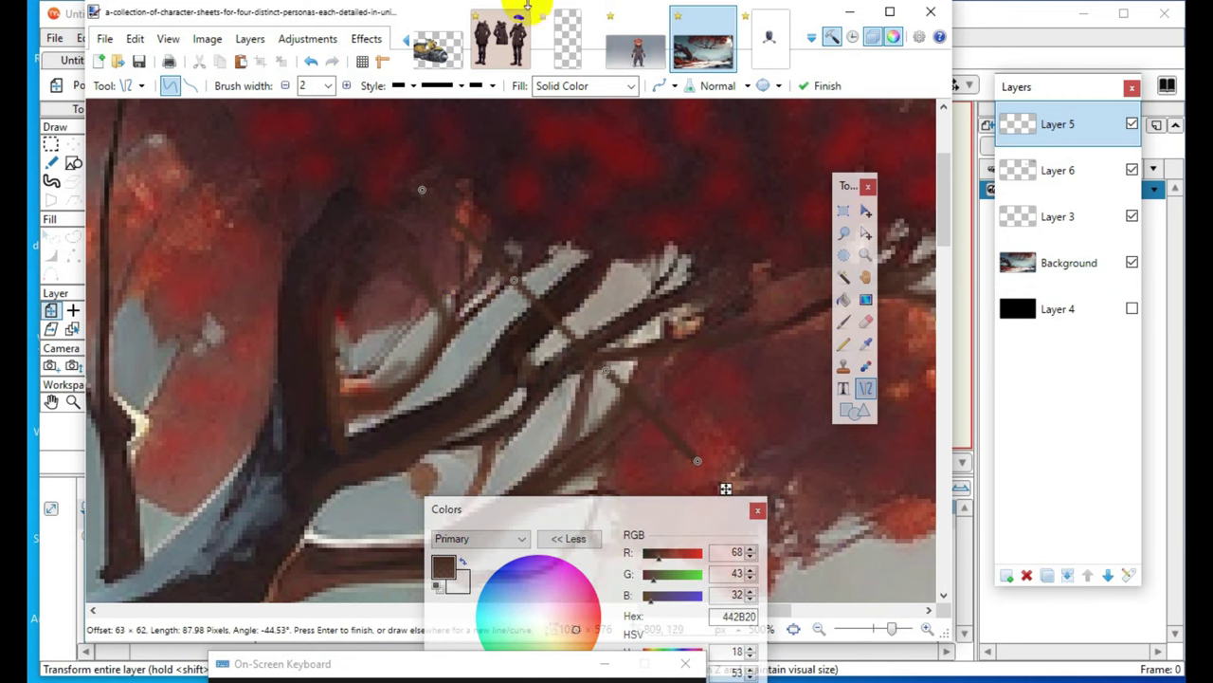
pyautogui.click(311, 61)
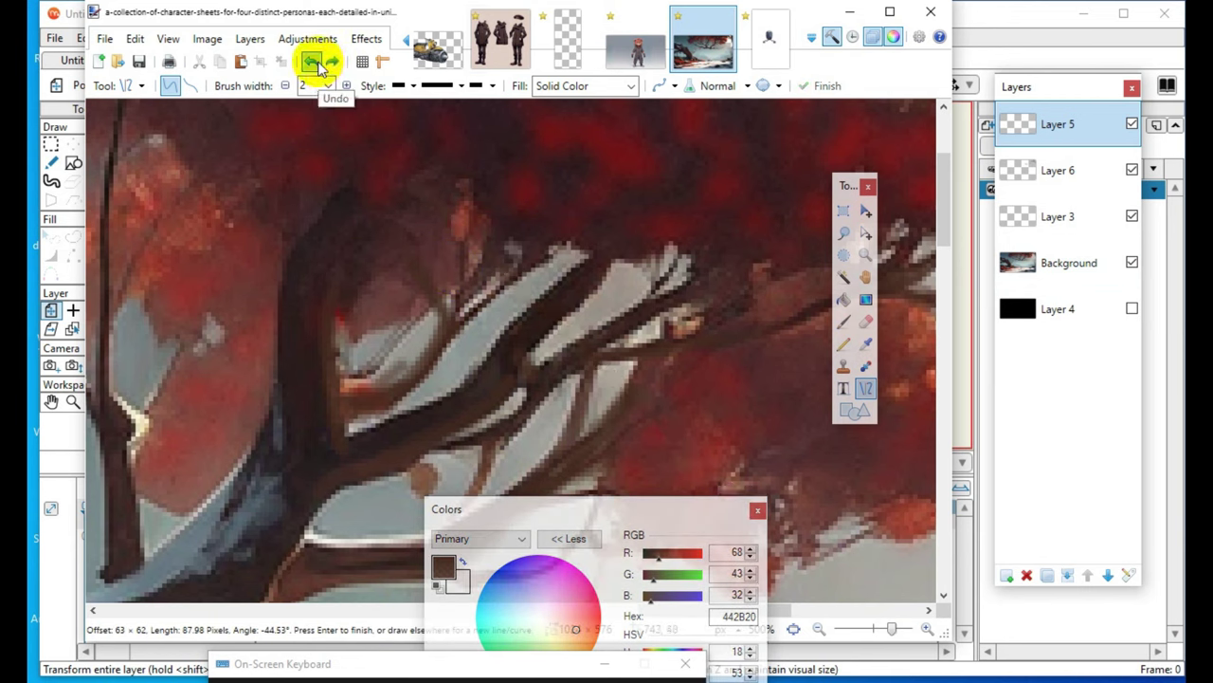
# - Darken the primary colour to hex 332017 and try a horizontal line from the branches into the red foliage
pyautogui.moveTo(621, 512); pyautogui.dragTo(612, 417)
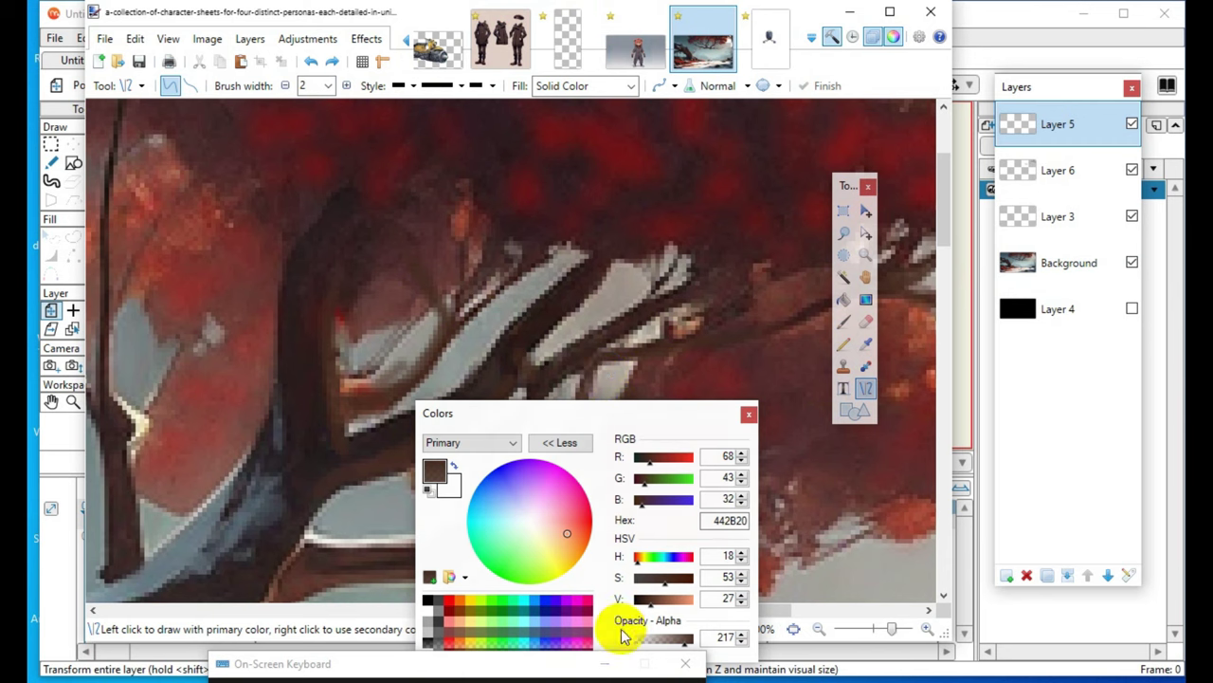
pyautogui.click(639, 600)
pyautogui.moveTo(641, 607); pyautogui.dragTo(648, 604)
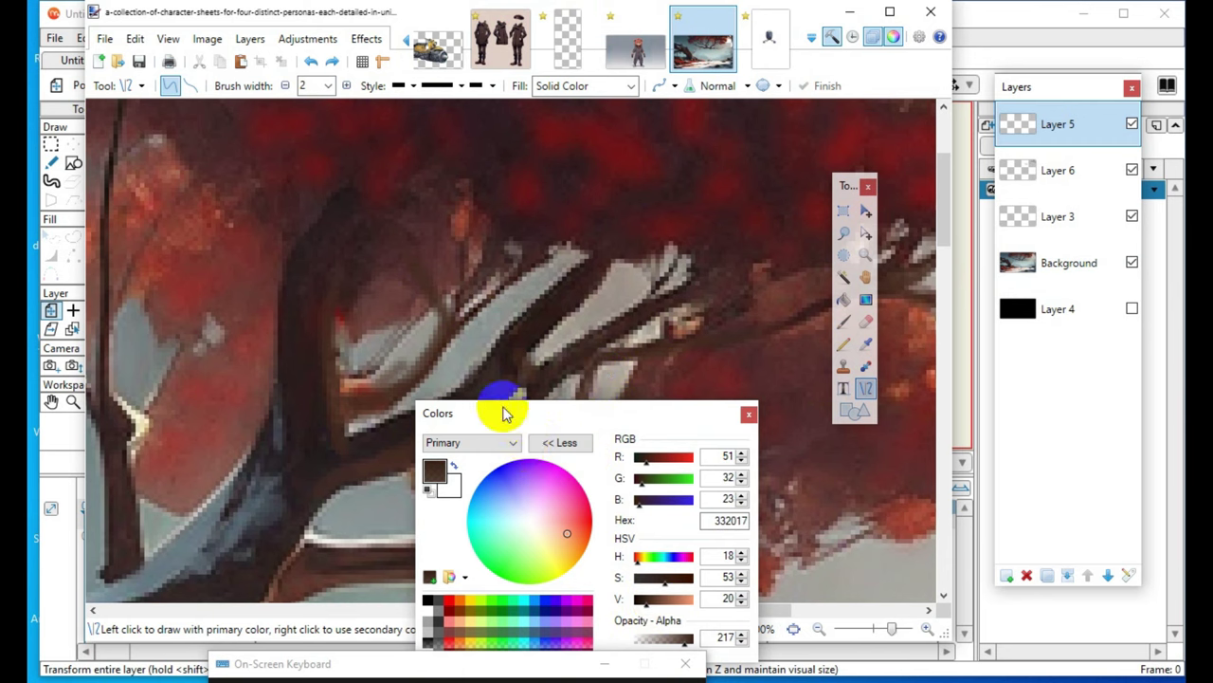
pyautogui.moveTo(524, 547); pyautogui.dragTo(527, 592)
pyautogui.moveTo(551, 451); pyautogui.dragTo(804, 448)
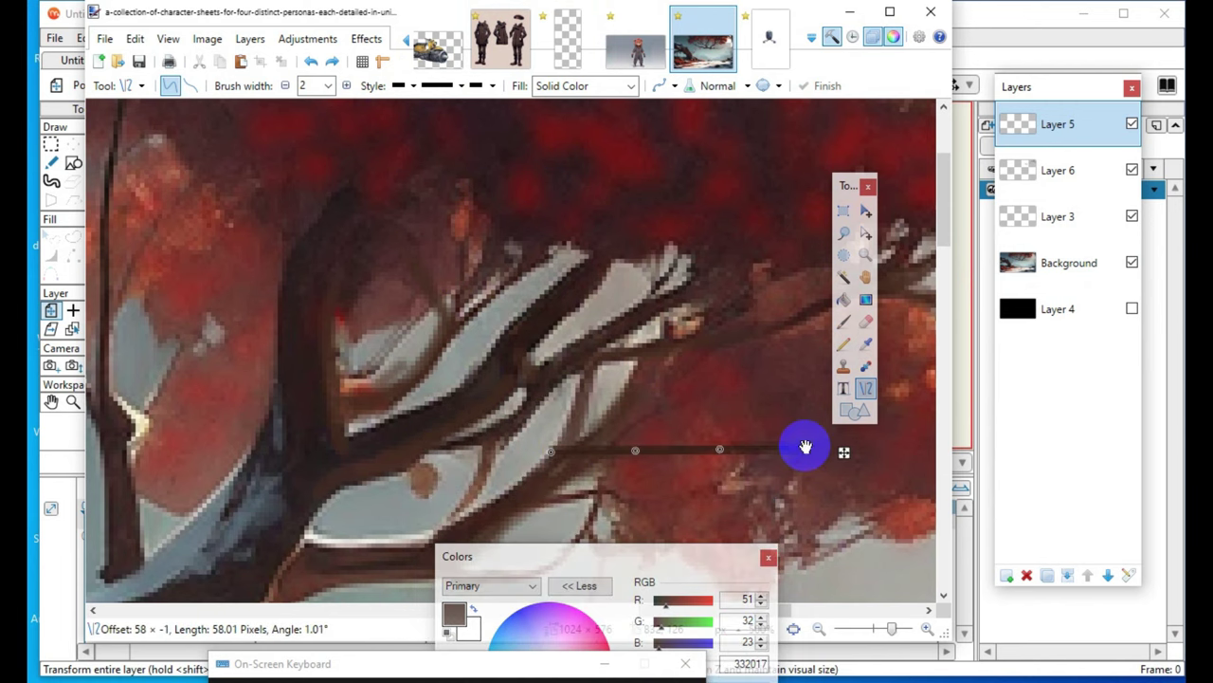
pyautogui.press('Return')
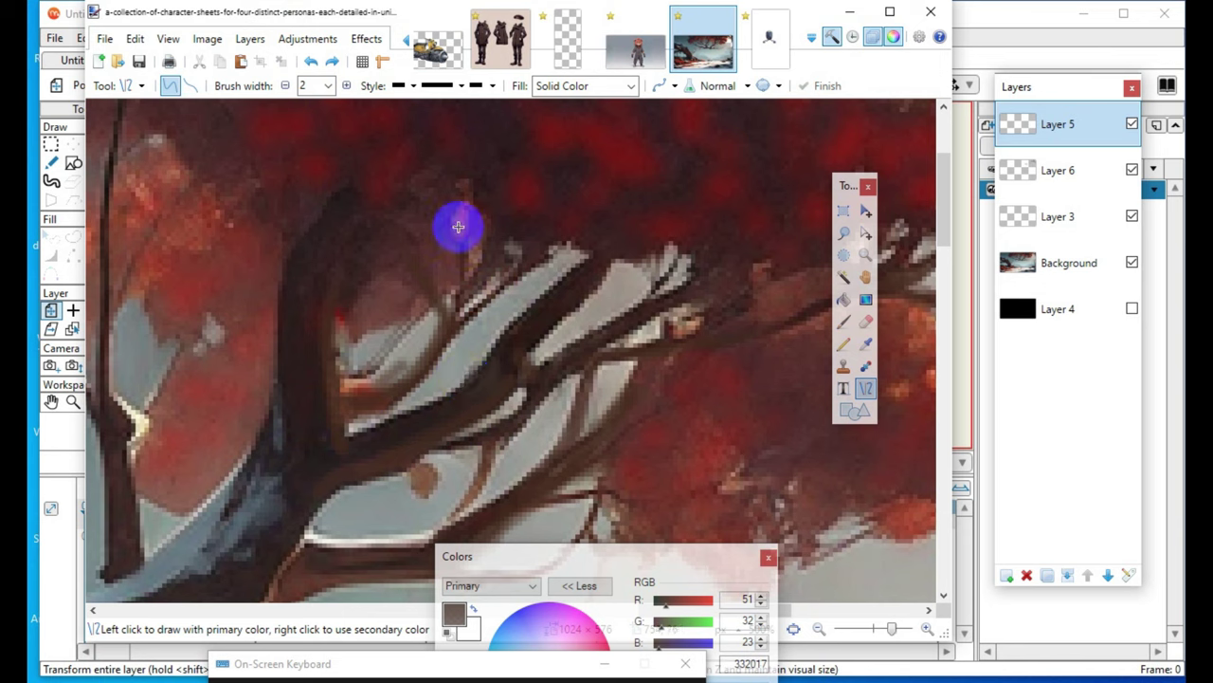
# - Draw two dark brown twigs rising in a V from the thin curved branch into the foliage beside the trunk
pyautogui.moveTo(471, 238); pyautogui.dragTo(456, 321)
pyautogui.press('Return')
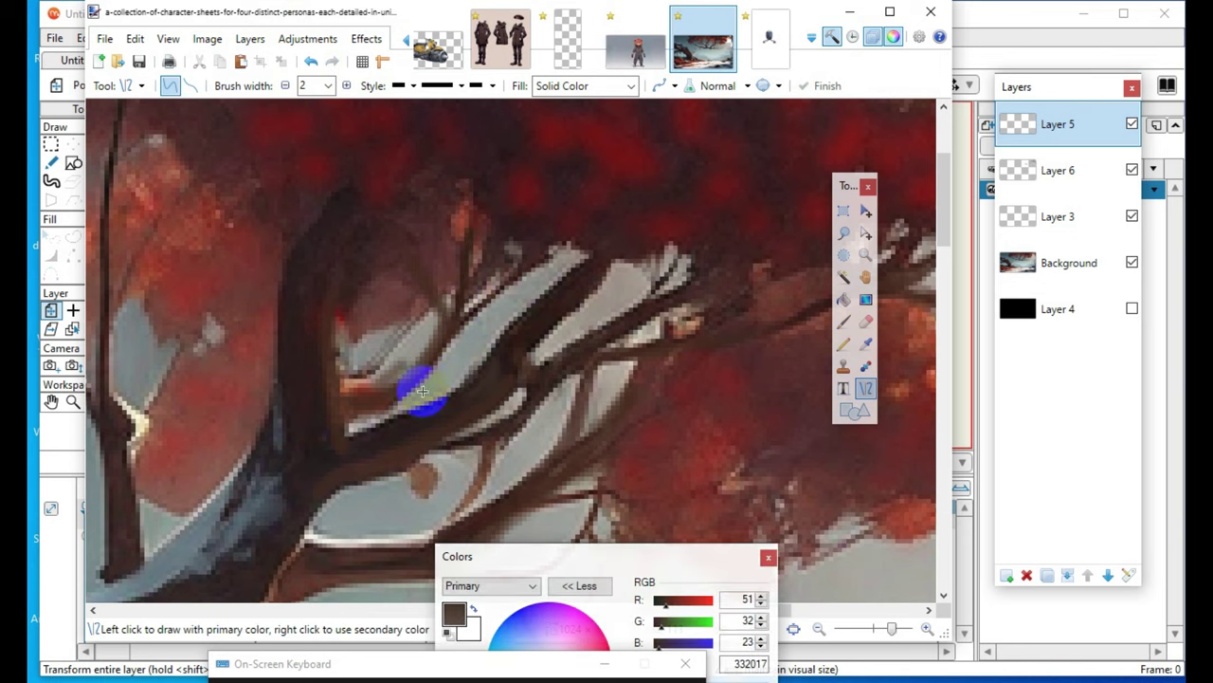
pyautogui.moveTo(434, 291); pyautogui.dragTo(396, 234)
pyautogui.press('Return')
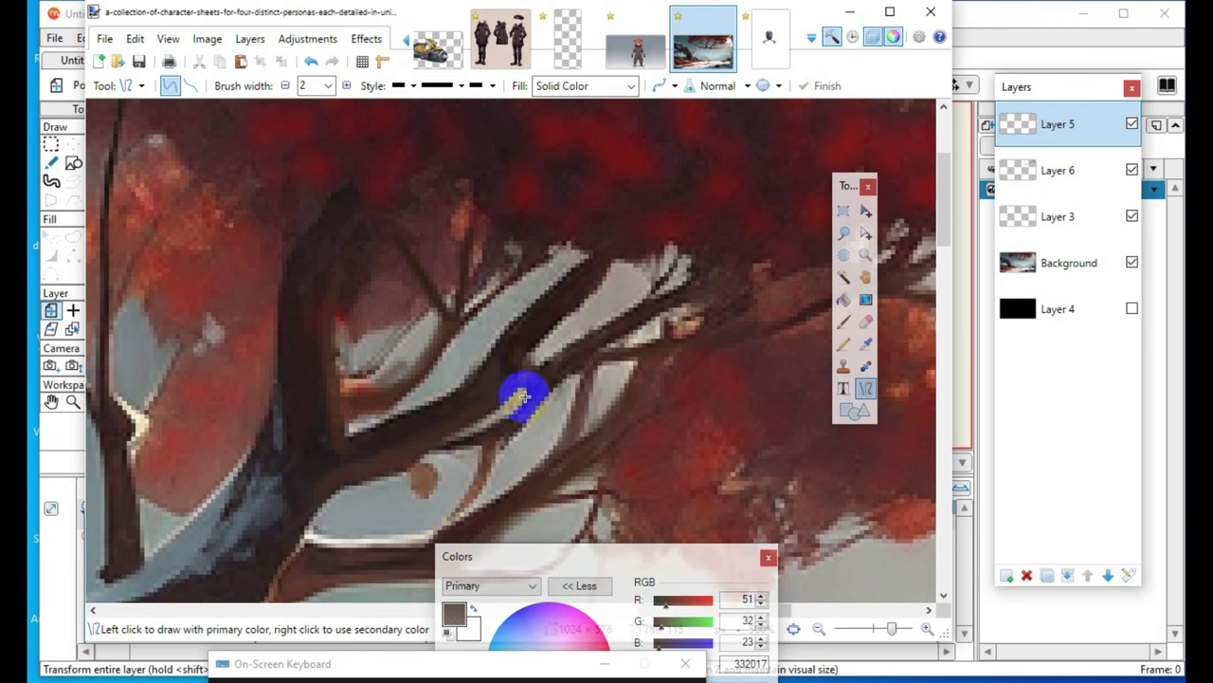
# - Draw a short dark brown line at the thick branch's fork and another along its underside towards the trunk
pyautogui.moveTo(513, 383); pyautogui.dragTo(535, 384)
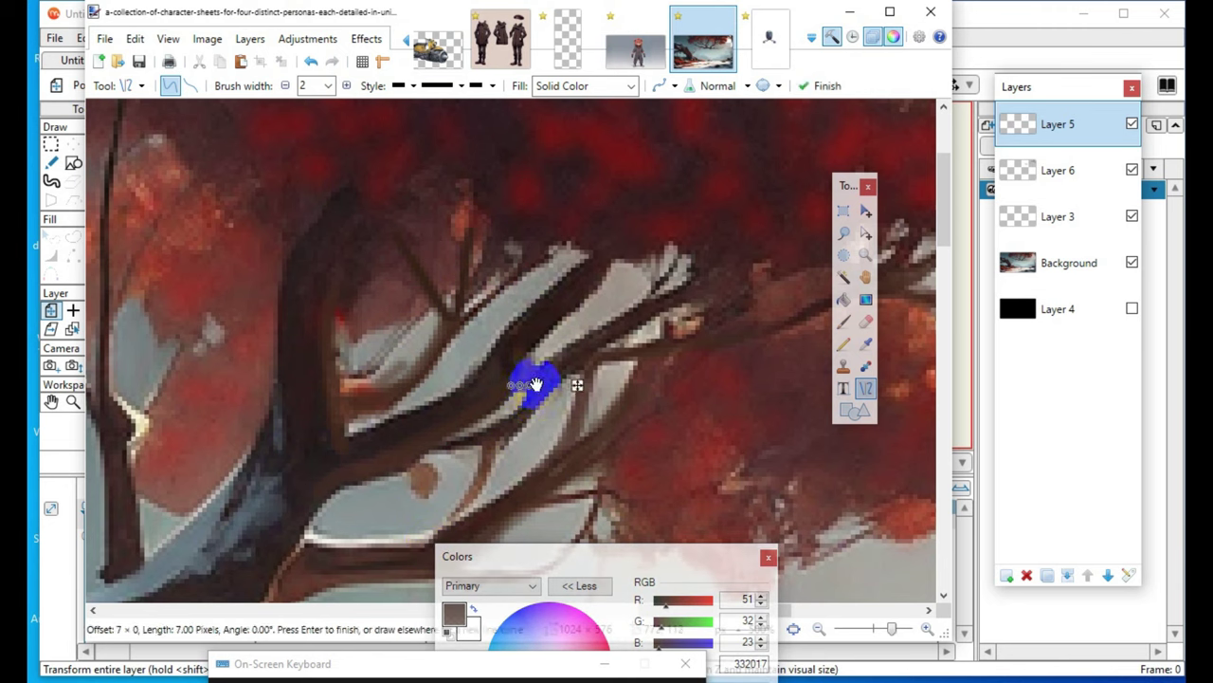
pyautogui.press('Return')
pyautogui.moveTo(329, 500)
pyautogui.mouseDown()
pyautogui.moveTo(347, 482)
pyautogui.moveTo(409, 474)
pyautogui.moveTo(461, 427)
pyautogui.mouseUp()
pyautogui.press('Return')
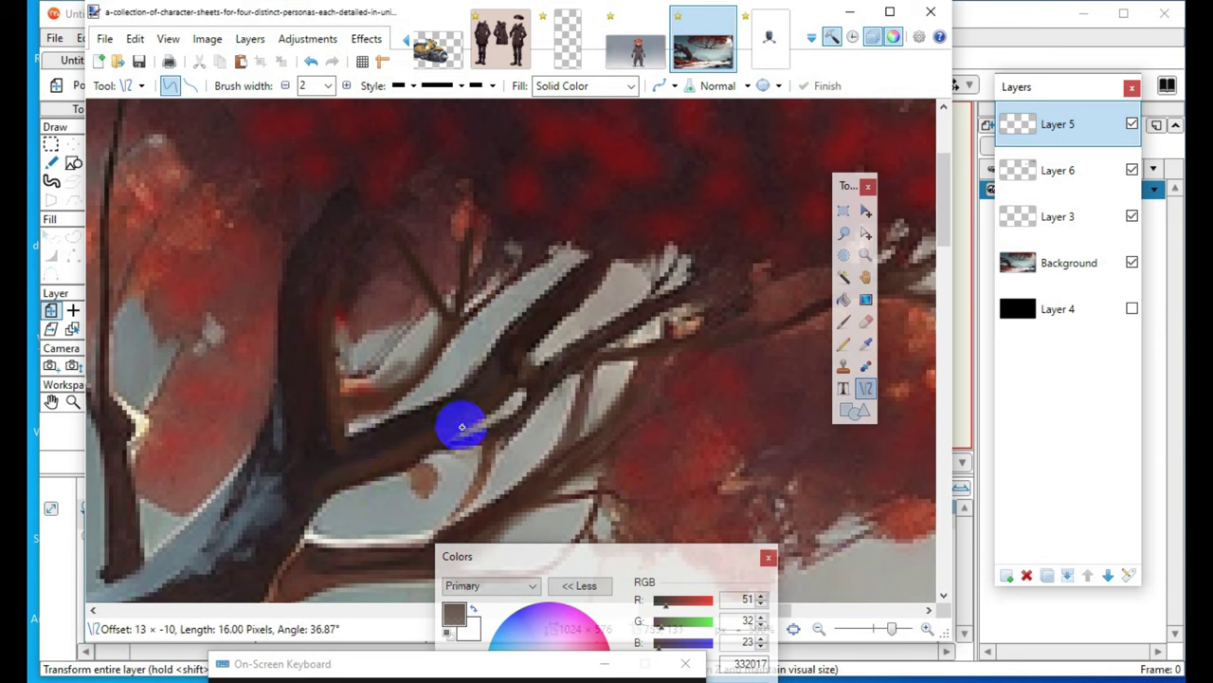
# - Draw dark brown lines along the thick branch's upper edge and down the trunk's inner edge above it
pyautogui.press('Return')
pyautogui.moveTo(339, 423)
pyautogui.mouseDown()
pyautogui.moveTo(388, 409)
pyautogui.moveTo(472, 334)
pyautogui.moveTo(461, 318)
pyautogui.moveTo(427, 357)
pyautogui.moveTo(415, 399)
pyautogui.moveTo(410, 382)
pyautogui.moveTo(405, 394)
pyautogui.mouseUp()
pyautogui.press('Return')
pyautogui.click(334, 455)
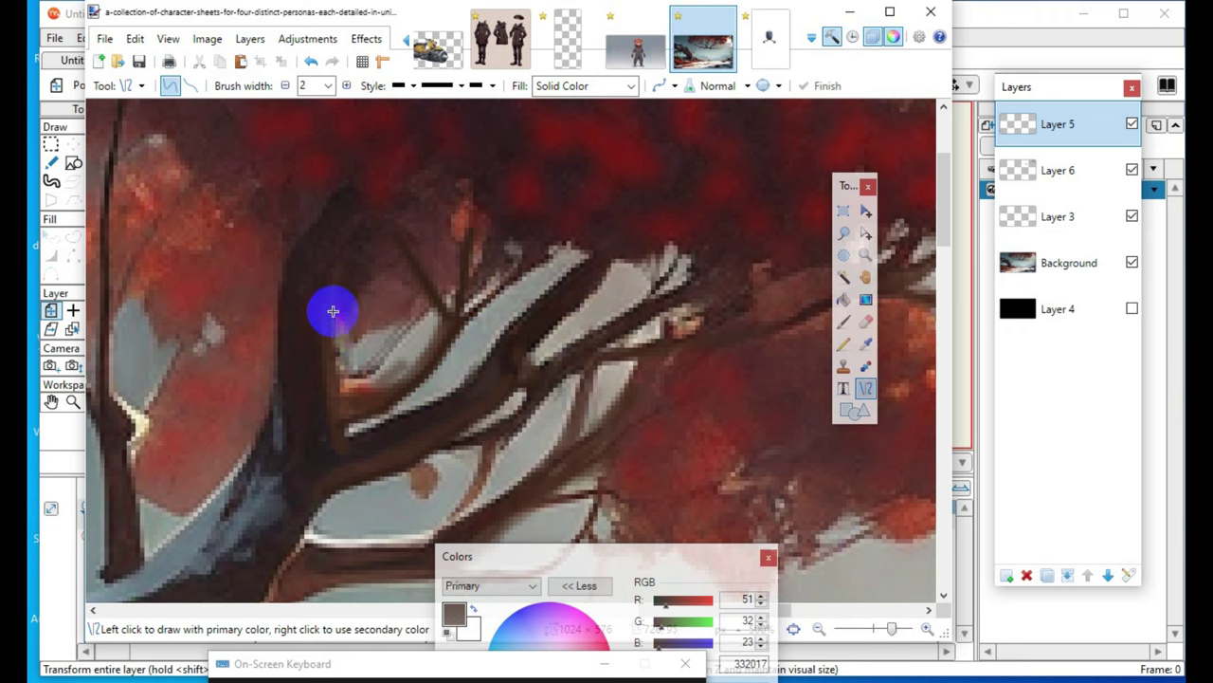
pyautogui.moveTo(333, 311); pyautogui.dragTo(341, 367)
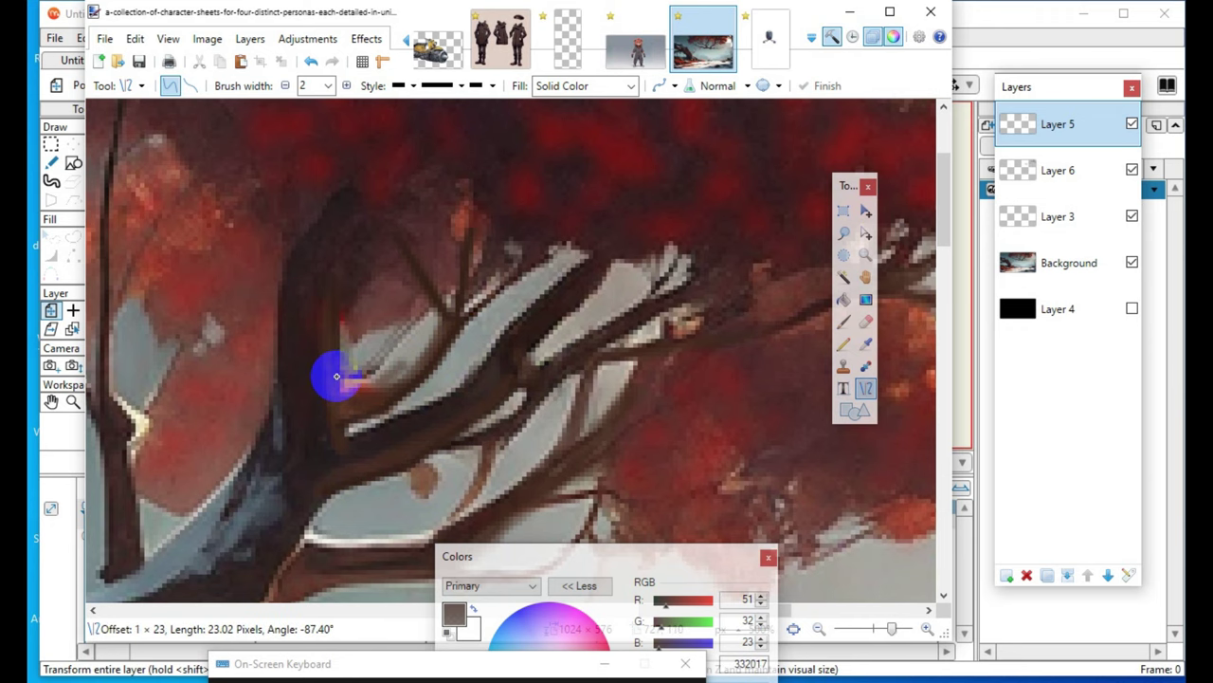
pyautogui.click(233, 531)
# - Draw a dark brown curve about 46 pixels long along the underside of the lower branch
pyautogui.moveTo(334, 377); pyautogui.dragTo(275, 389)
pyautogui.scroll(-3, 242, 523)
pyautogui.moveTo(358, 372); pyautogui.dragTo(333, 371)
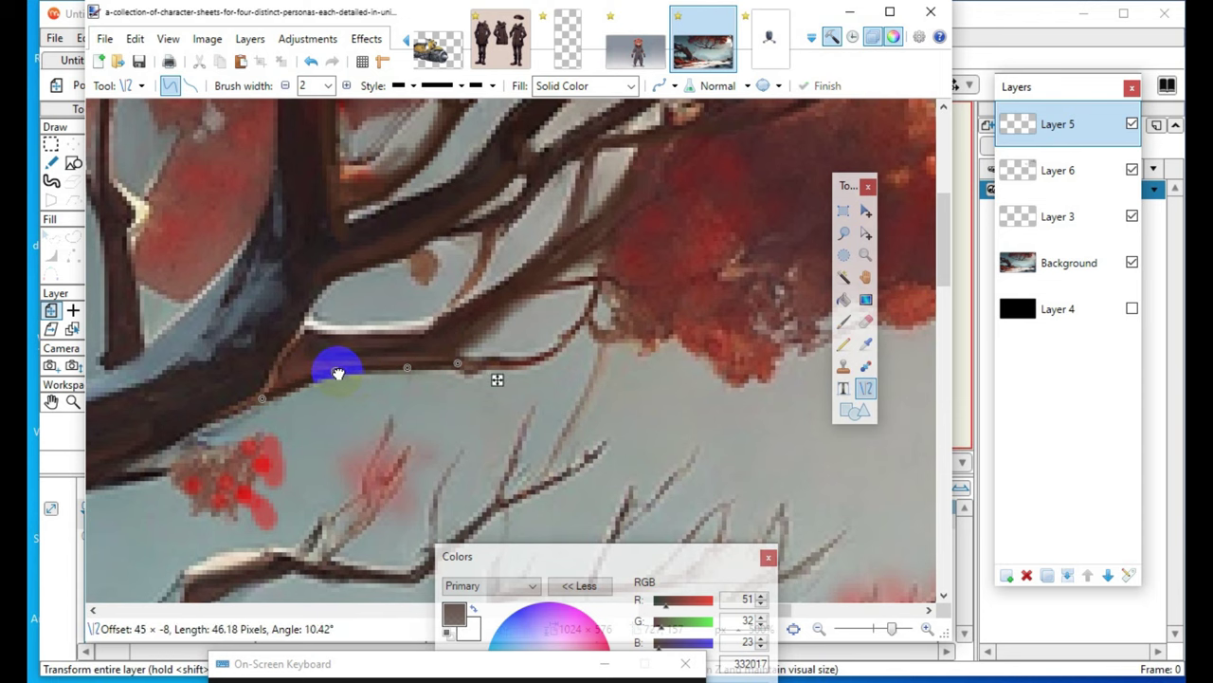
pyautogui.press('Return')
# - Move the Colors window off the canvas and draw a branch line about 51 pixels long from the lower branch into the red foliage
pyautogui.scroll(2, 715, 393)
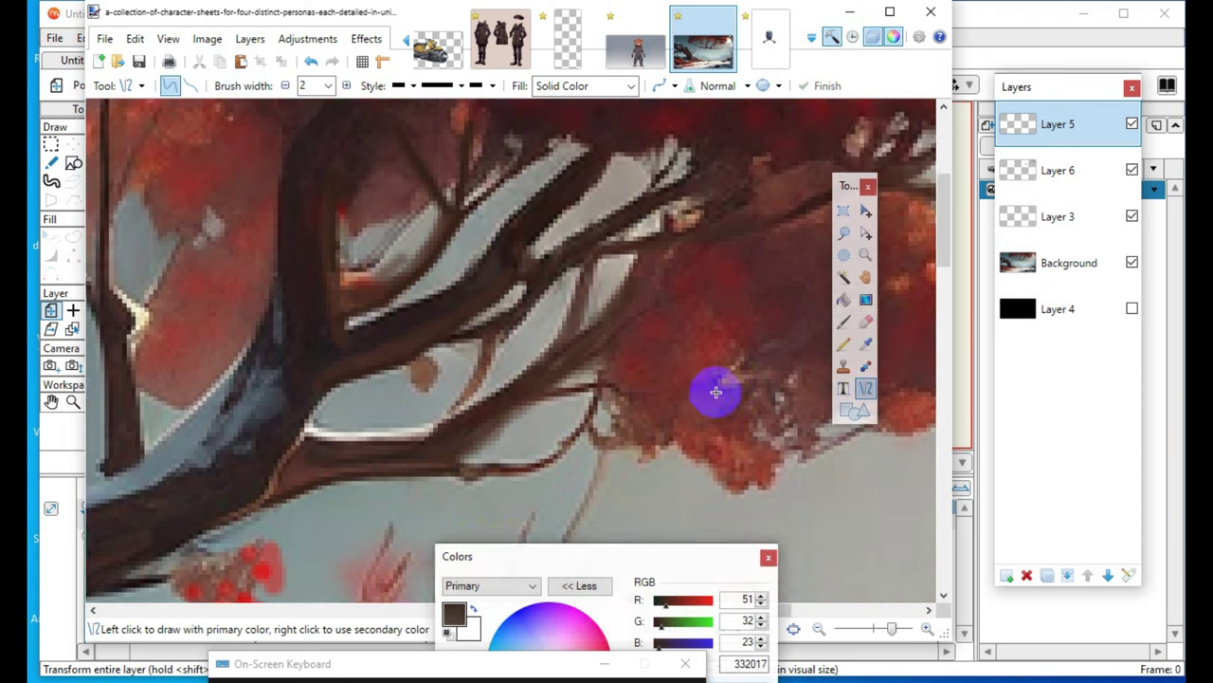
pyautogui.scroll(-3, 528, 476)
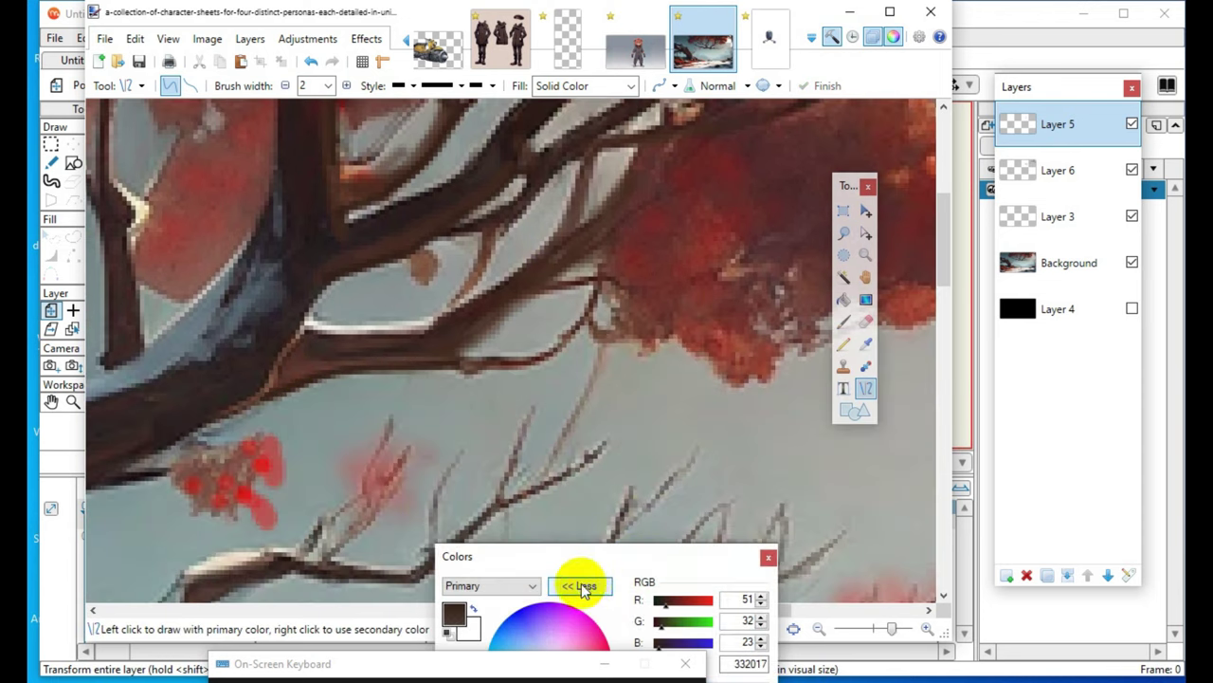
pyautogui.moveTo(520, 565); pyautogui.dragTo(1113, 464)
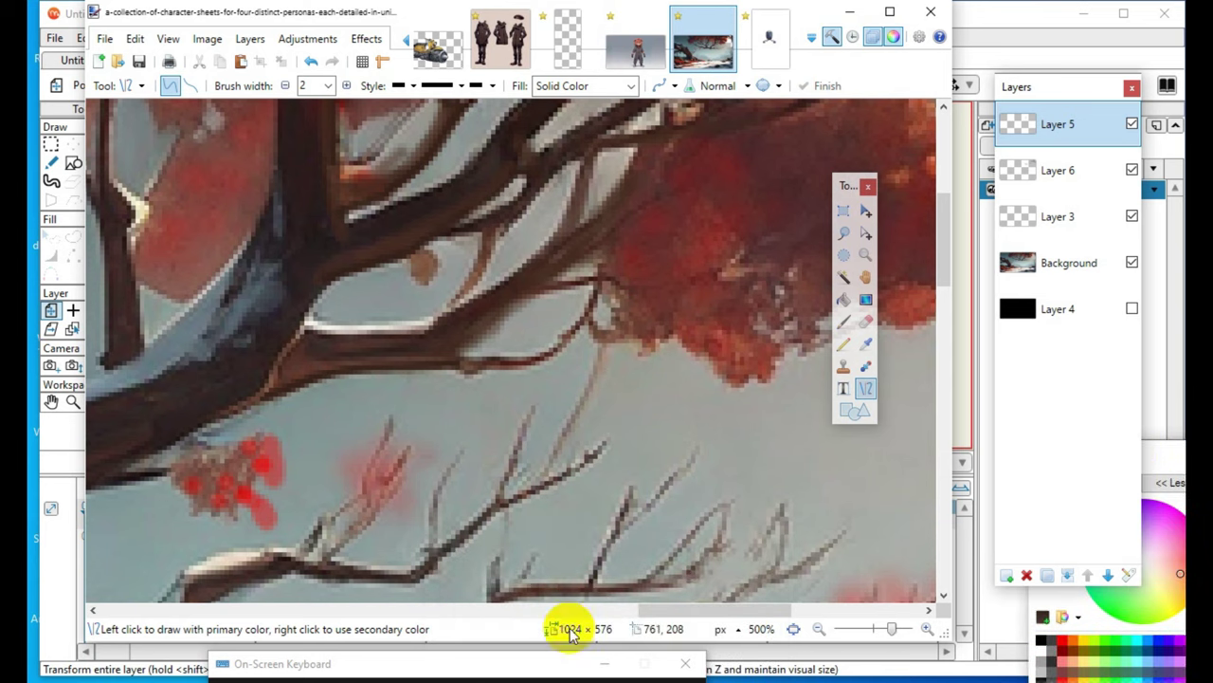
pyautogui.moveTo(745, 611); pyautogui.dragTo(787, 617)
pyautogui.scroll(3, 634, 526)
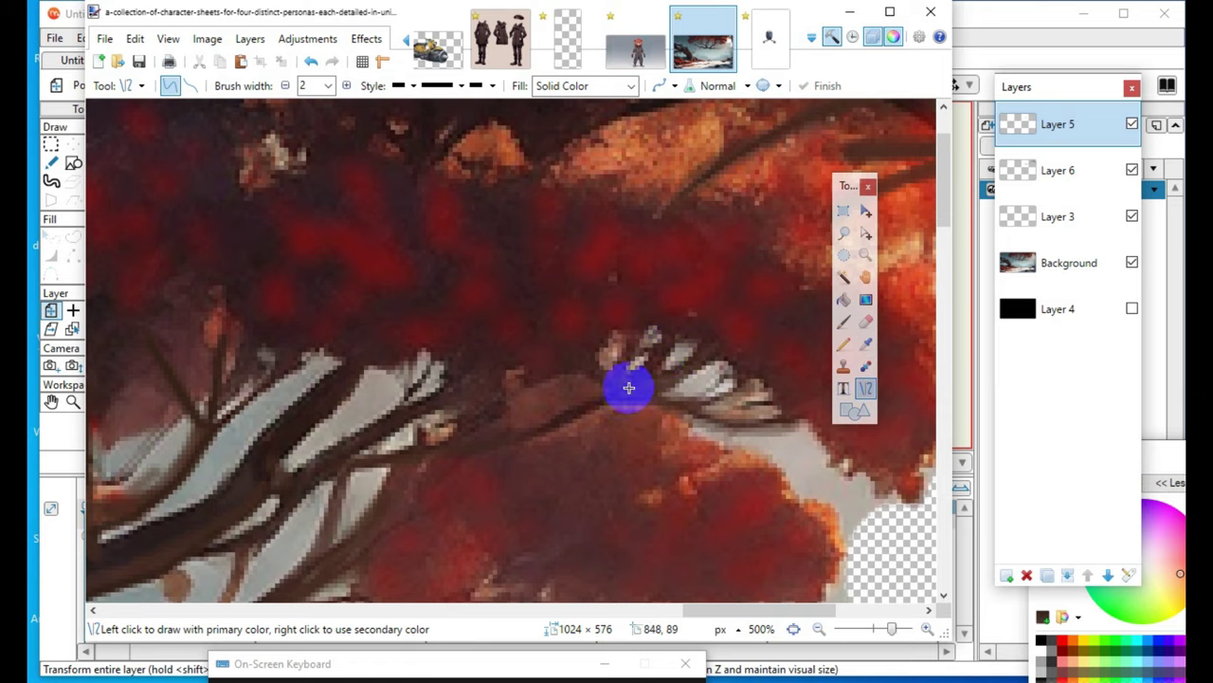
pyautogui.scroll(-3, 438, 429)
pyautogui.scroll(2, 437, 429)
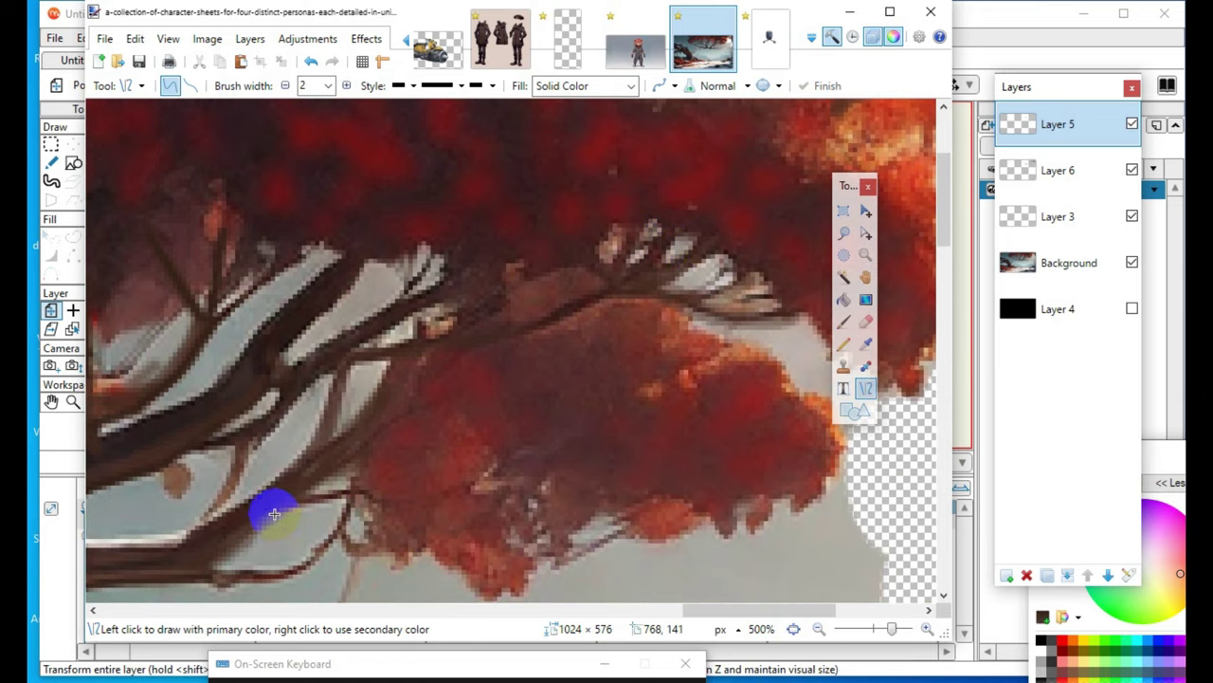
pyautogui.moveTo(255, 501); pyautogui.dragTo(470, 472)
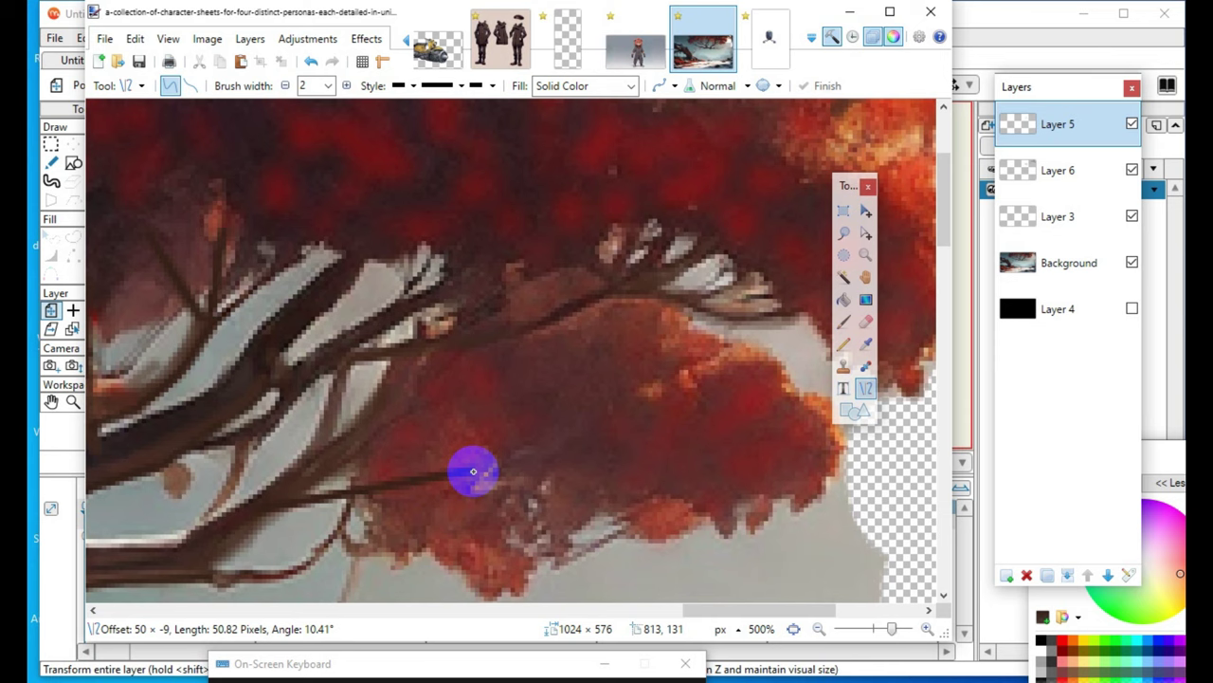
pyautogui.moveTo(473, 471); pyautogui.dragTo(473, 471)
pyautogui.click(217, 534)
# - Thicken the new foliage branch with a second dark brown line about 49 pixels long just beneath the first
pyautogui.moveTo(258, 518)
pyautogui.mouseDown()
pyautogui.moveTo(433, 495)
pyautogui.moveTo(464, 472)
pyautogui.mouseUp()
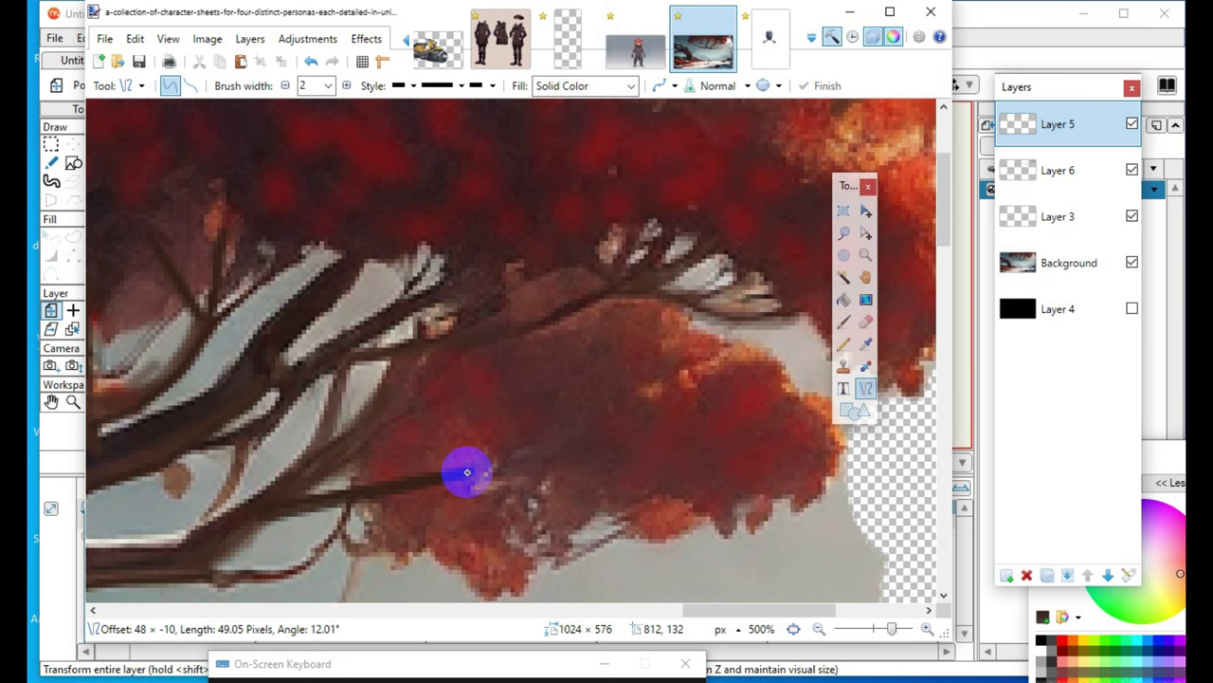
pyautogui.moveTo(469, 471); pyautogui.dragTo(469, 471)
pyautogui.press('Return')
pyautogui.scroll(-3, 447, 314)
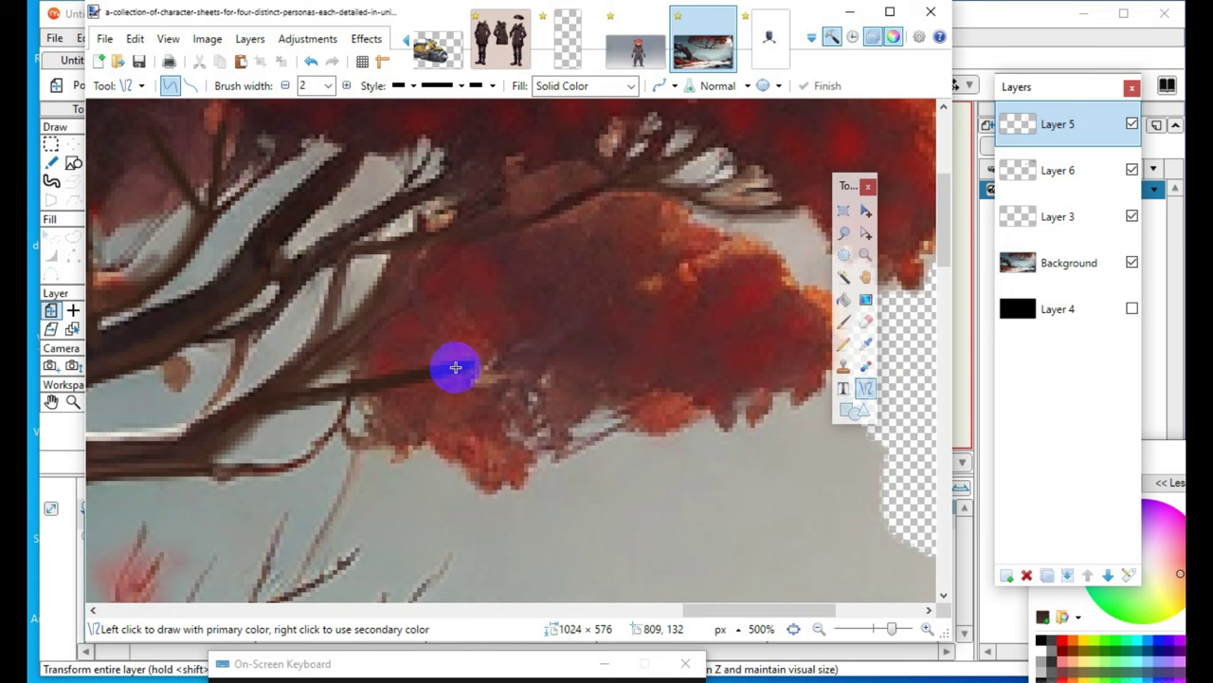
# - Extend the foliage branch diagonally up into the red leaves and darken the angled fork above it with a second line
pyautogui.moveTo(464, 366)
pyautogui.mouseDown()
pyautogui.moveTo(543, 333)
pyautogui.moveTo(538, 289)
pyautogui.moveTo(548, 323)
pyautogui.mouseUp()
pyautogui.press('Return')
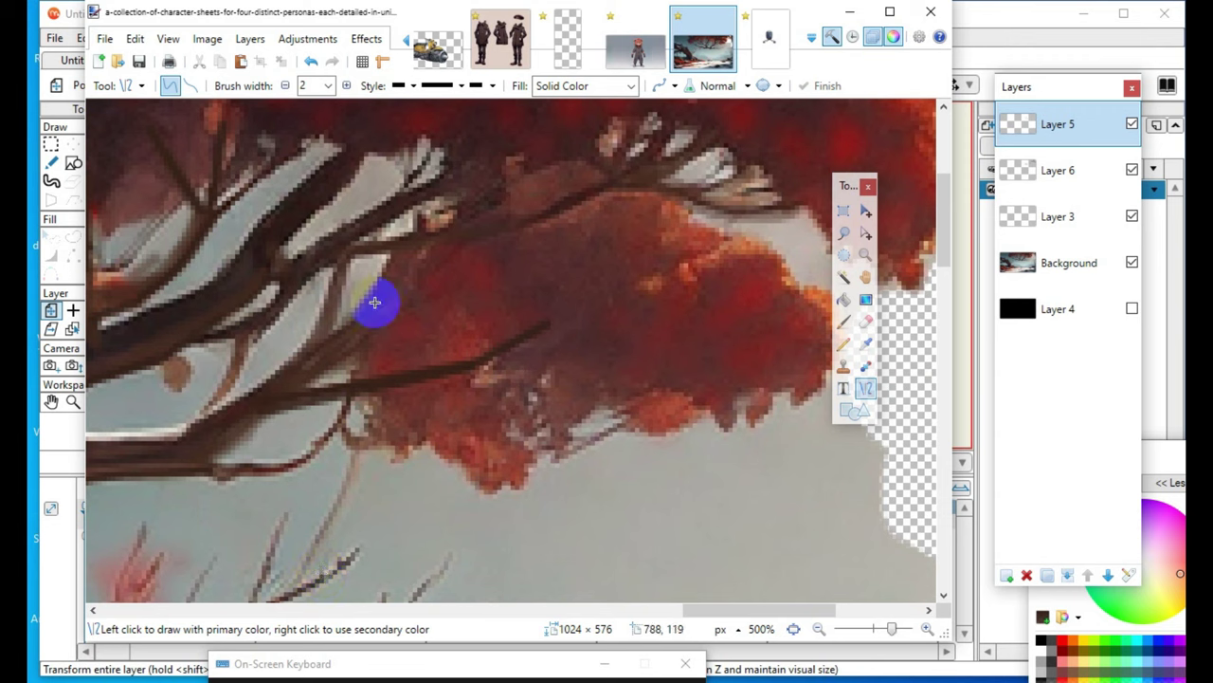
pyautogui.moveTo(334, 361)
pyautogui.mouseDown()
pyautogui.moveTo(397, 299)
pyautogui.moveTo(414, 355)
pyautogui.moveTo(411, 292)
pyautogui.moveTo(401, 298)
pyautogui.mouseUp()
pyautogui.click(291, 359)
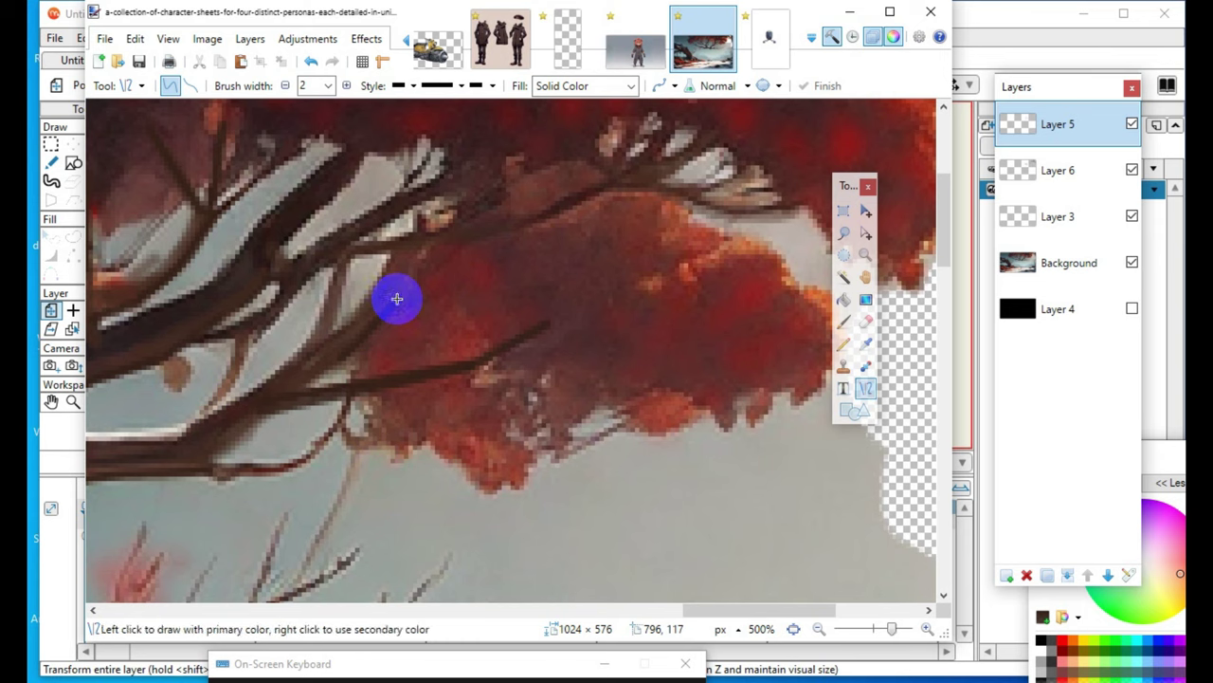
# - Paint a dark brown curve along the upper branch, from the trunk fork toward the rise over the red foliage
pyautogui.moveTo(331, 251)
pyautogui.mouseDown()
pyautogui.moveTo(412, 238)
pyautogui.moveTo(412, 252)
pyautogui.moveTo(479, 279)
pyautogui.moveTo(527, 225)
pyautogui.mouseUp()
pyautogui.click(528, 181)
pyautogui.moveTo(429, 252); pyautogui.dragTo(427, 248)
pyautogui.click(509, 160)
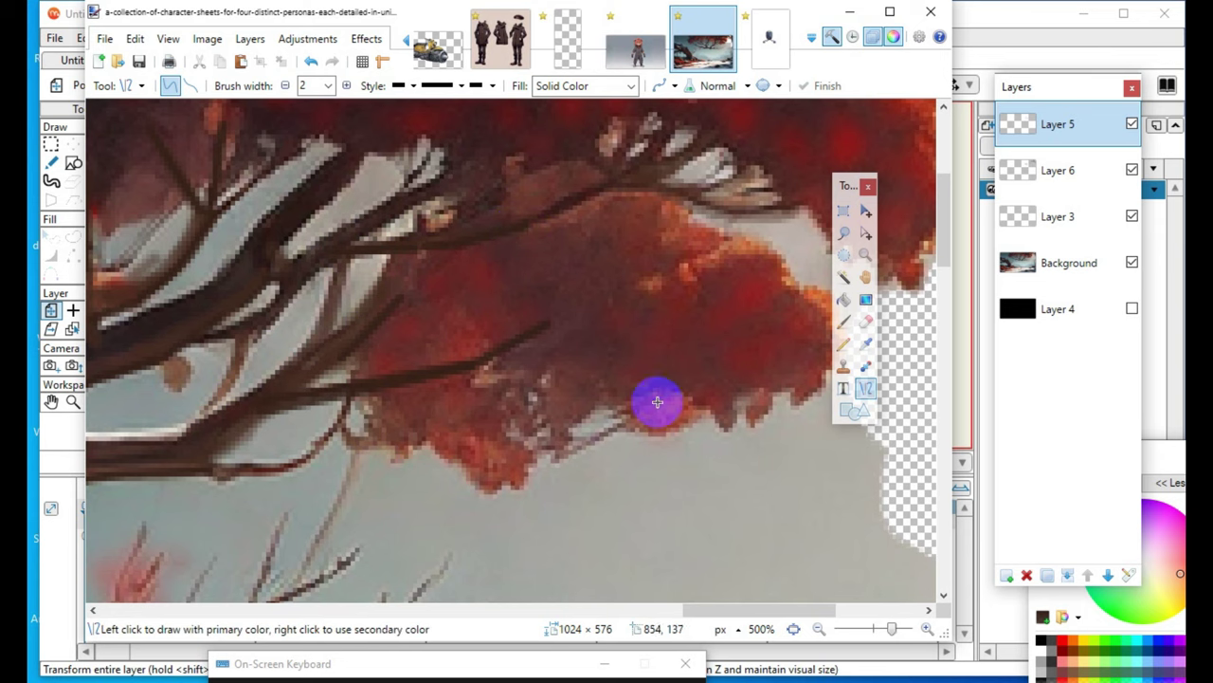
# - Repaint the upper branch's drooping outer end below the pale gaps, and darken the upright branch connecting the two forks
pyautogui.moveTo(615, 183)
pyautogui.mouseDown()
pyautogui.moveTo(674, 161)
pyautogui.moveTo(706, 194)
pyautogui.moveTo(802, 194)
pyautogui.mouseUp()
pyautogui.click(575, 218)
pyautogui.click(712, 191)
pyautogui.moveTo(697, 186); pyautogui.dragTo(794, 199)
pyautogui.click(506, 320)
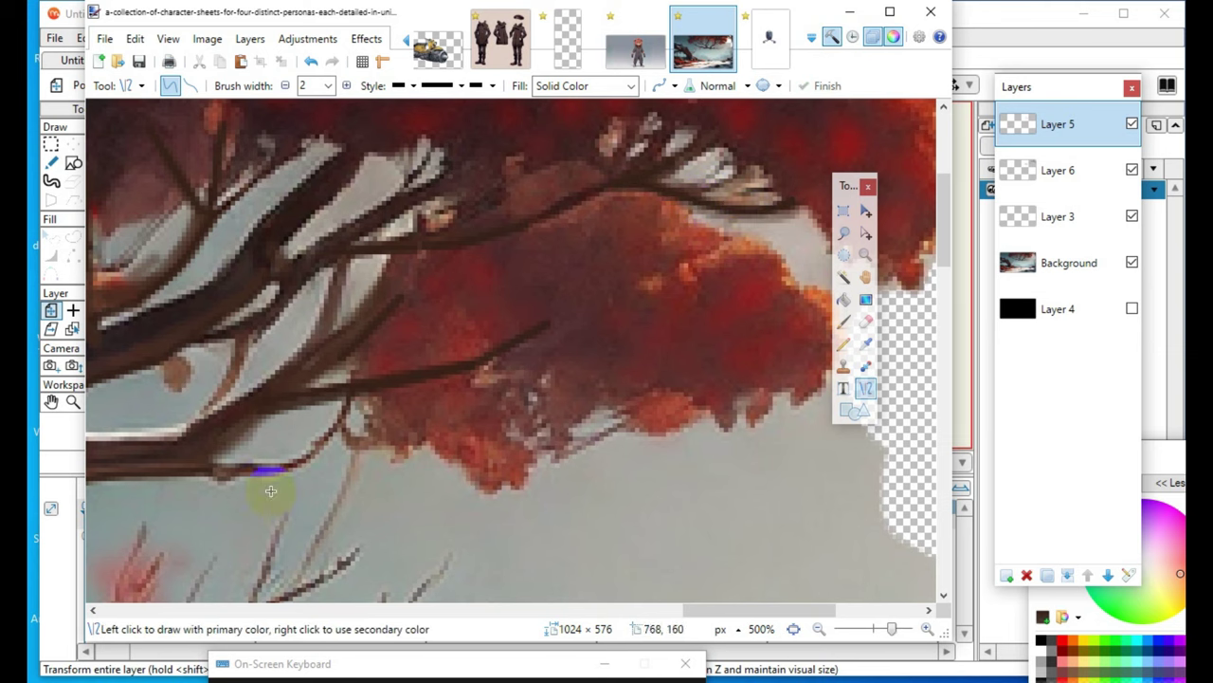
pyautogui.moveTo(310, 352); pyautogui.dragTo(335, 260)
pyautogui.click(366, 225)
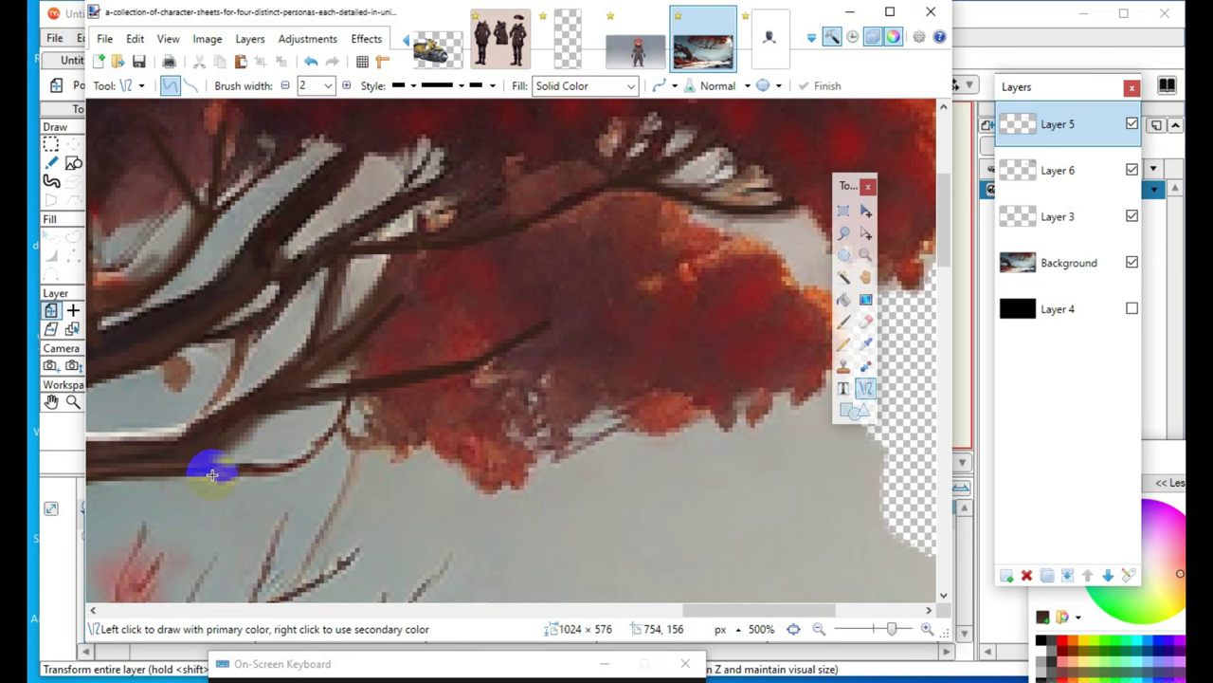
# - Draw a curve about 52 pixels long along the lowest branch into the foliage and join the small fork to it
pyautogui.moveTo(206, 477)
pyautogui.mouseDown()
pyautogui.moveTo(406, 438)
pyautogui.moveTo(217, 474)
pyautogui.moveTo(198, 452)
pyautogui.moveTo(215, 484)
pyautogui.moveTo(180, 467)
pyautogui.mouseUp()
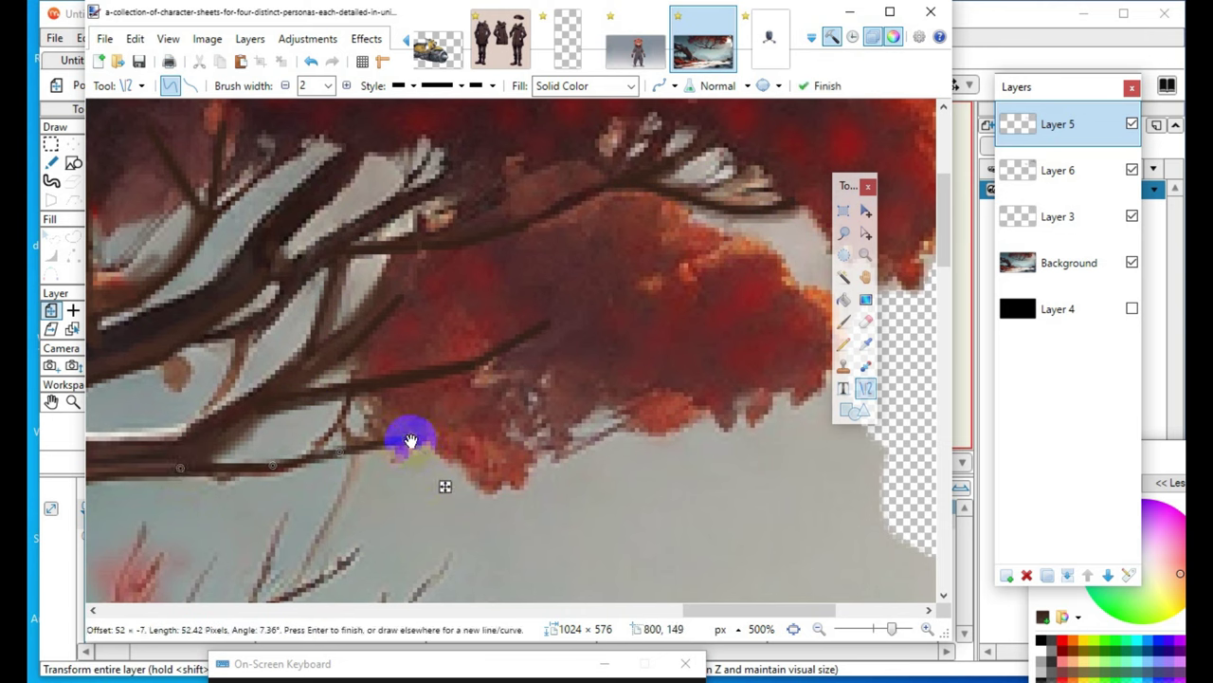
pyautogui.moveTo(411, 440)
pyautogui.mouseDown()
pyautogui.moveTo(449, 401)
pyautogui.moveTo(477, 472)
pyautogui.moveTo(442, 439)
pyautogui.moveTo(320, 428)
pyautogui.moveTo(431, 453)
pyautogui.moveTo(433, 434)
pyautogui.moveTo(438, 447)
pyautogui.mouseUp()
pyautogui.click(465, 483)
pyautogui.moveTo(357, 449)
pyautogui.mouseDown()
pyautogui.moveTo(347, 421)
pyautogui.moveTo(338, 433)
pyautogui.mouseUp()
pyautogui.click(473, 488)
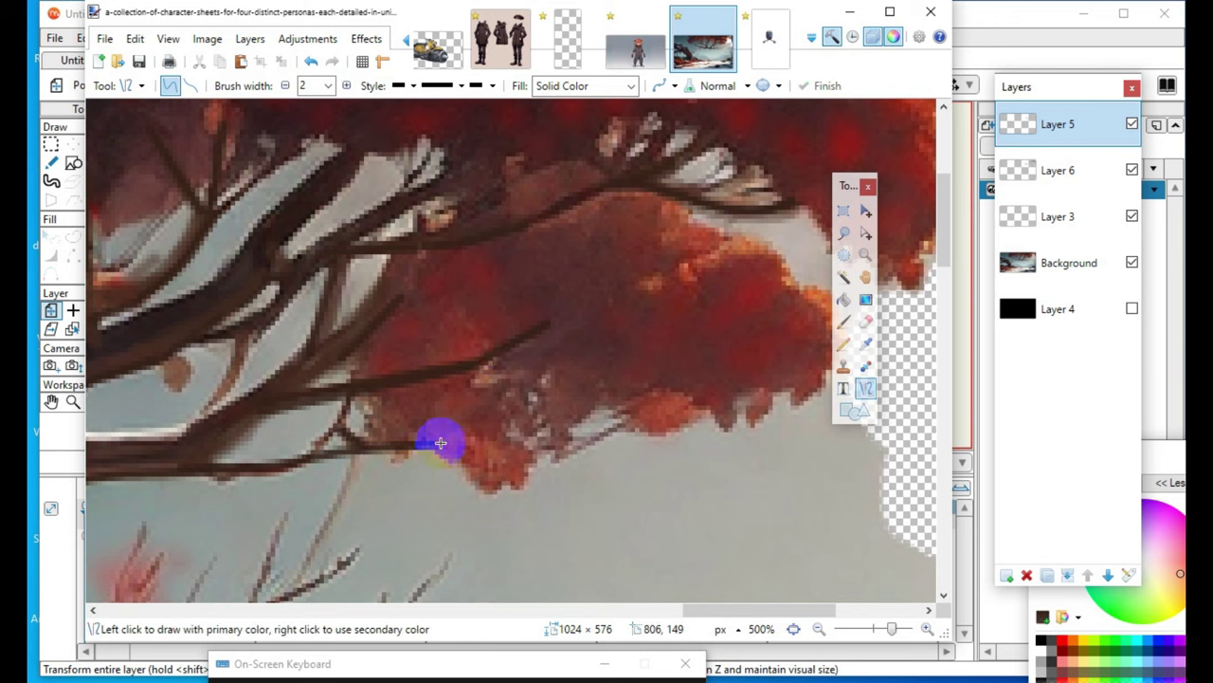
# - Set the brush width to 1 and extend the lowest branch with a thin twig rising and levelling off in the leaves
pyautogui.click(285, 86)
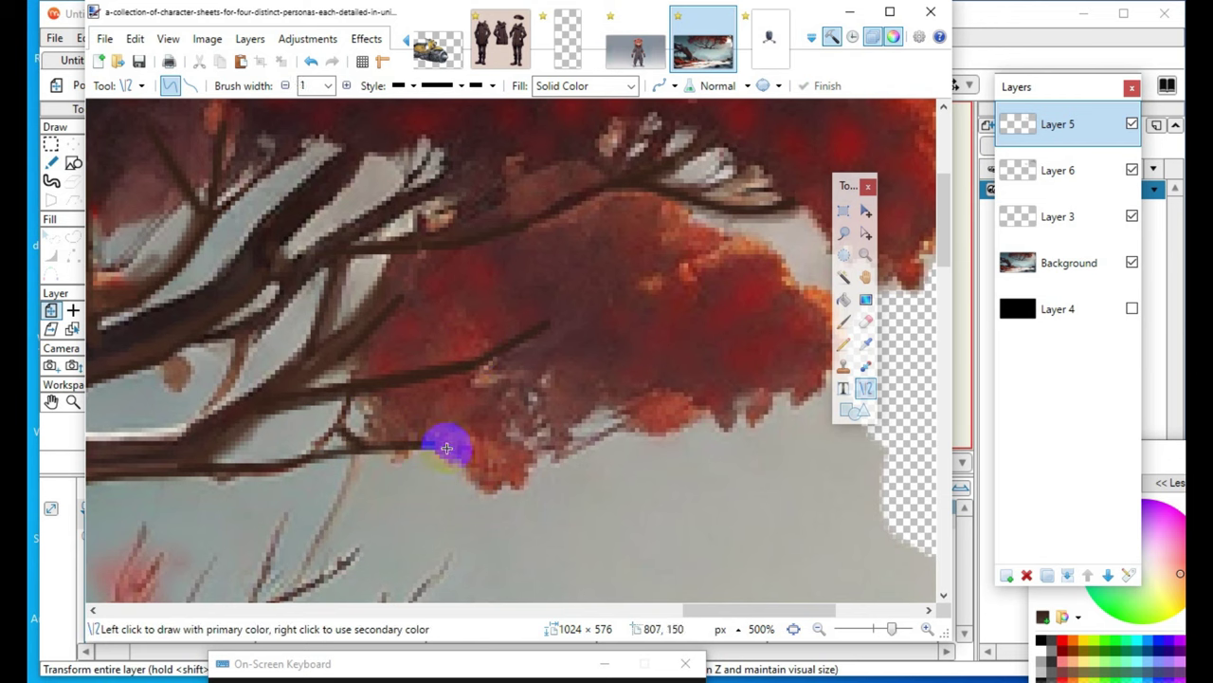
pyautogui.moveTo(433, 450); pyautogui.dragTo(473, 424)
pyautogui.click(410, 386)
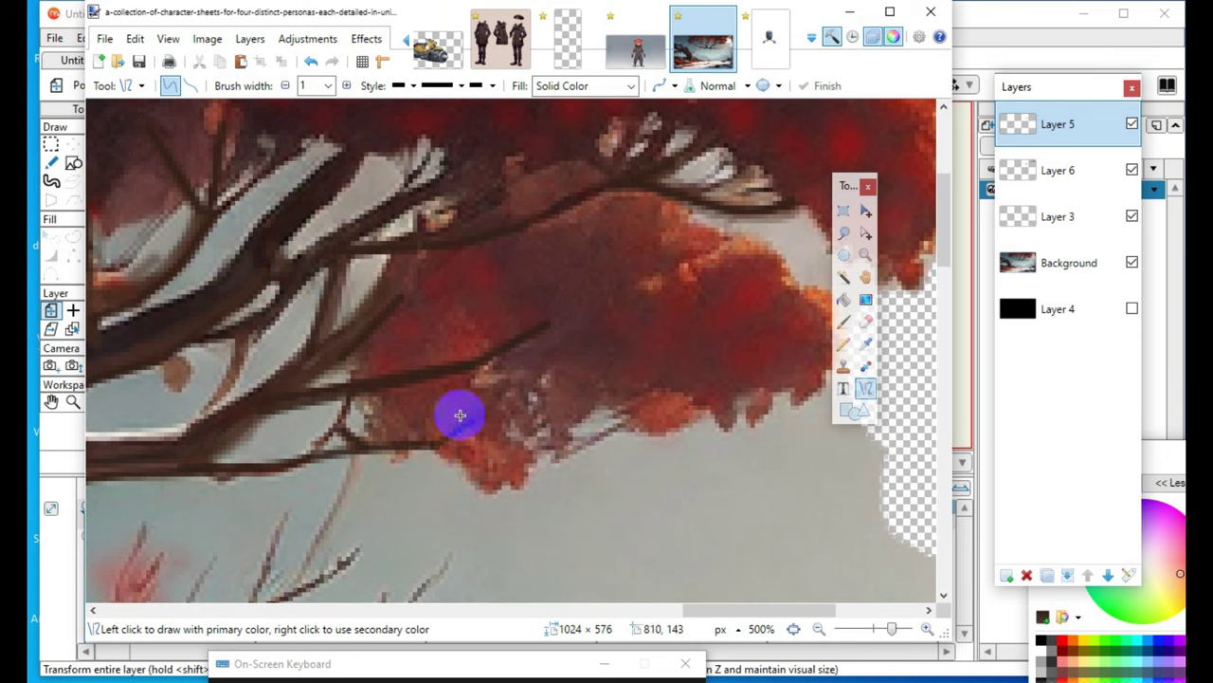
pyautogui.moveTo(463, 420)
pyautogui.mouseDown()
pyautogui.moveTo(559, 426)
pyautogui.moveTo(449, 401)
pyautogui.moveTo(483, 427)
pyautogui.moveTo(551, 392)
pyautogui.moveTo(555, 414)
pyautogui.moveTo(477, 399)
pyautogui.moveTo(526, 398)
pyautogui.moveTo(526, 417)
pyautogui.mouseUp()
pyautogui.press('Return')
# - Add three thin twigs at the middle branch's end: 27 pixels horizontally, about 16 pixels upward and one slanting down
pyautogui.moveTo(545, 325)
pyautogui.mouseDown()
pyautogui.moveTo(593, 345)
pyautogui.moveTo(658, 316)
pyautogui.moveTo(663, 327)
pyautogui.mouseUp()
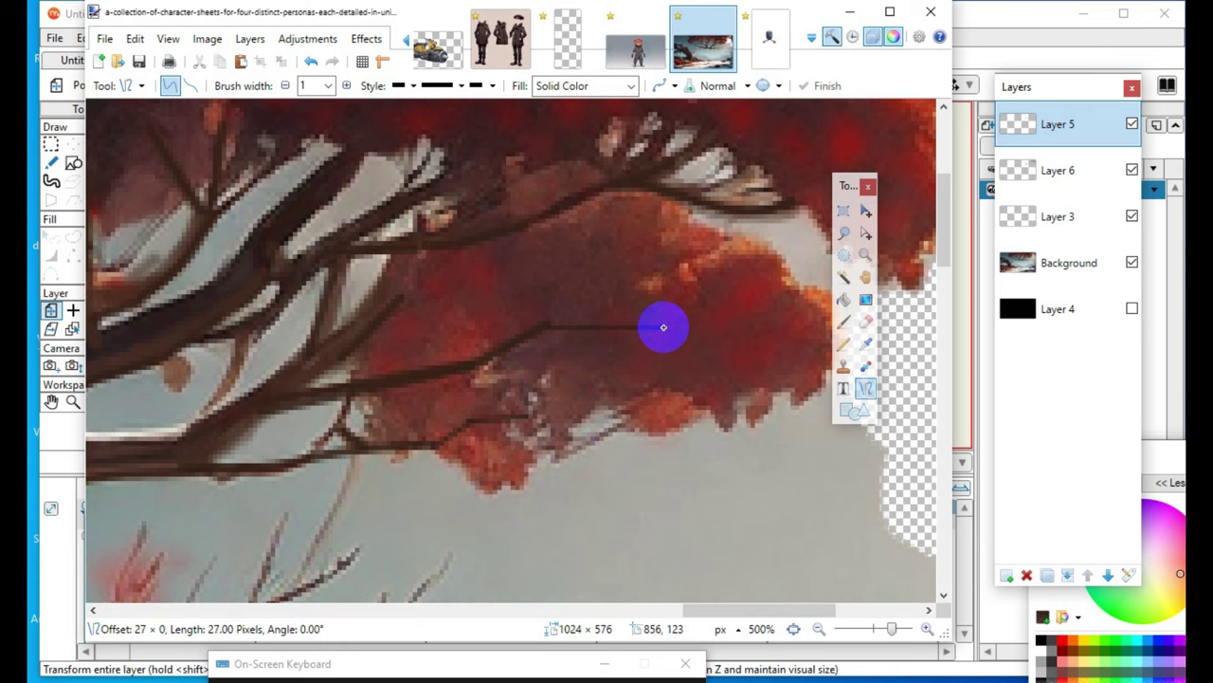
pyautogui.press('Return')
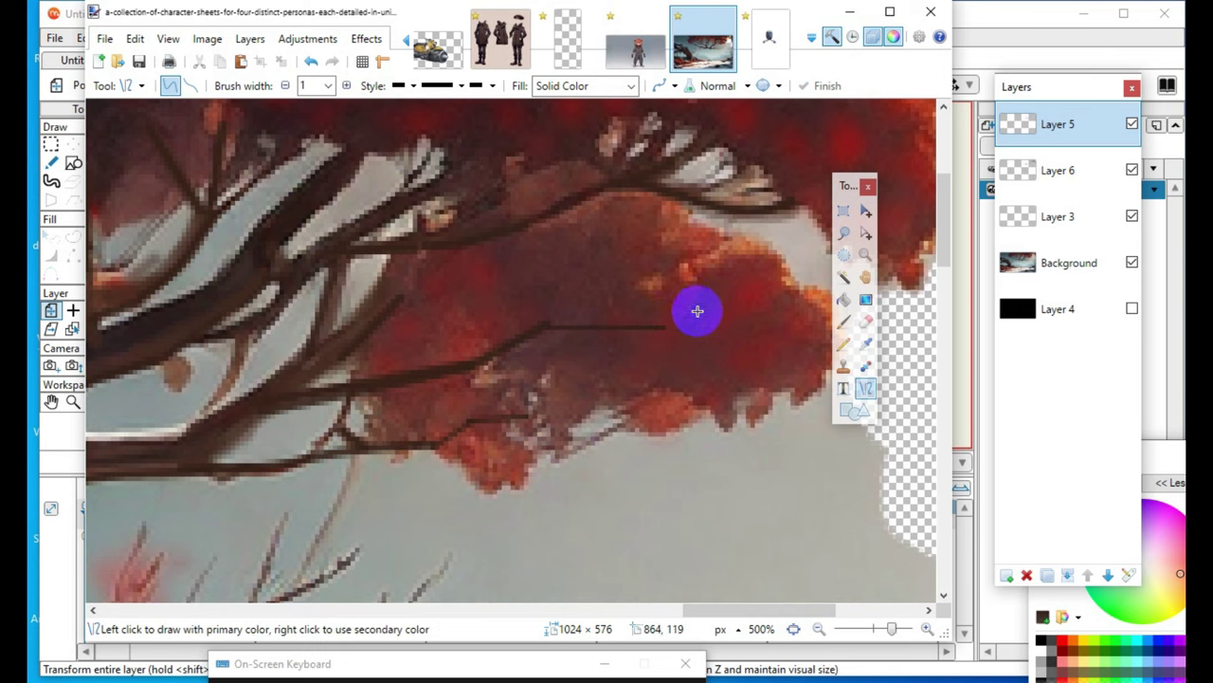
pyautogui.moveTo(548, 326)
pyautogui.mouseDown()
pyautogui.moveTo(556, 278)
pyautogui.moveTo(591, 268)
pyautogui.moveTo(580, 268)
pyautogui.mouseUp()
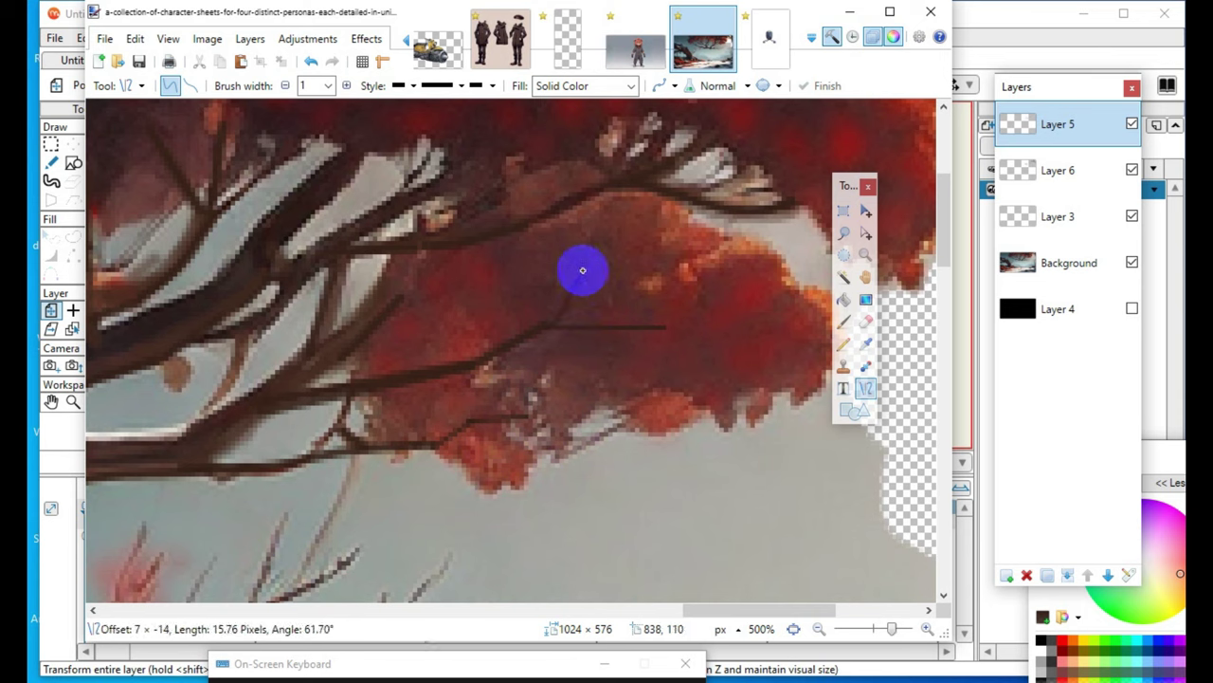
pyautogui.press('Return')
pyautogui.moveTo(612, 328)
pyautogui.mouseDown()
pyautogui.moveTo(696, 365)
pyautogui.moveTo(700, 380)
pyautogui.mouseUp()
pyautogui.press('Return')
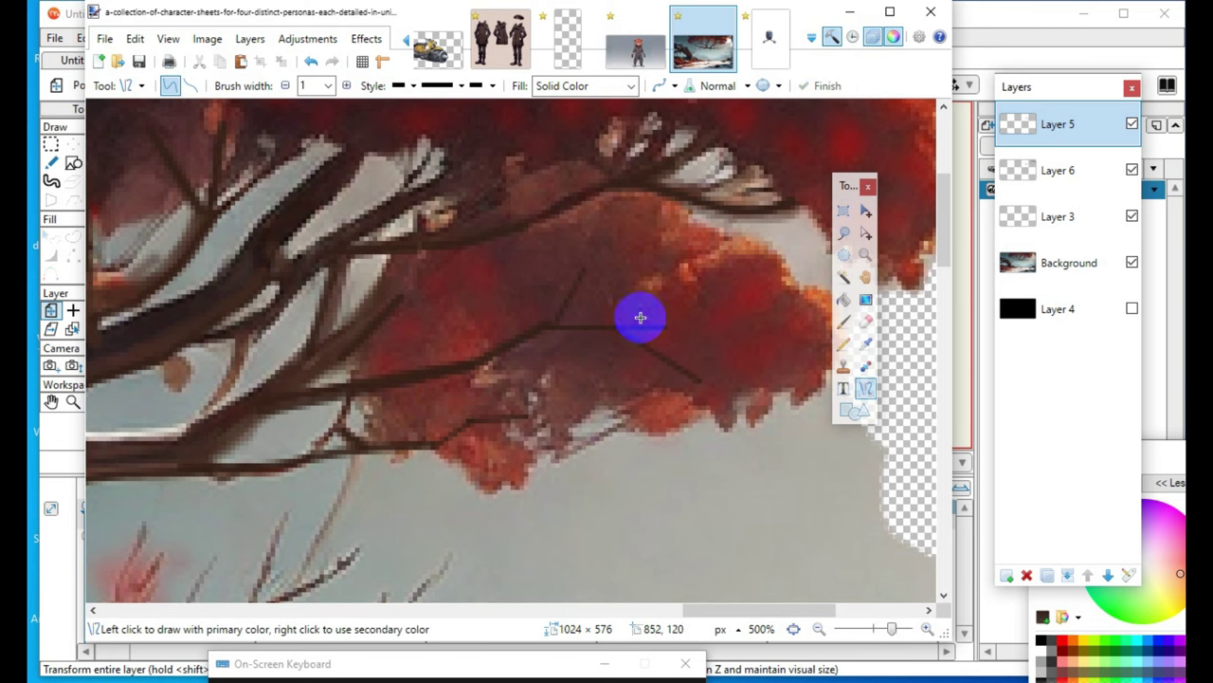
# - Add two thin twigs to the angled fork: one about 14 pixels long going up and one reaching sideways into the leaves
pyautogui.moveTo(476, 342); pyautogui.dragTo(490, 355)
pyautogui.click(312, 60)
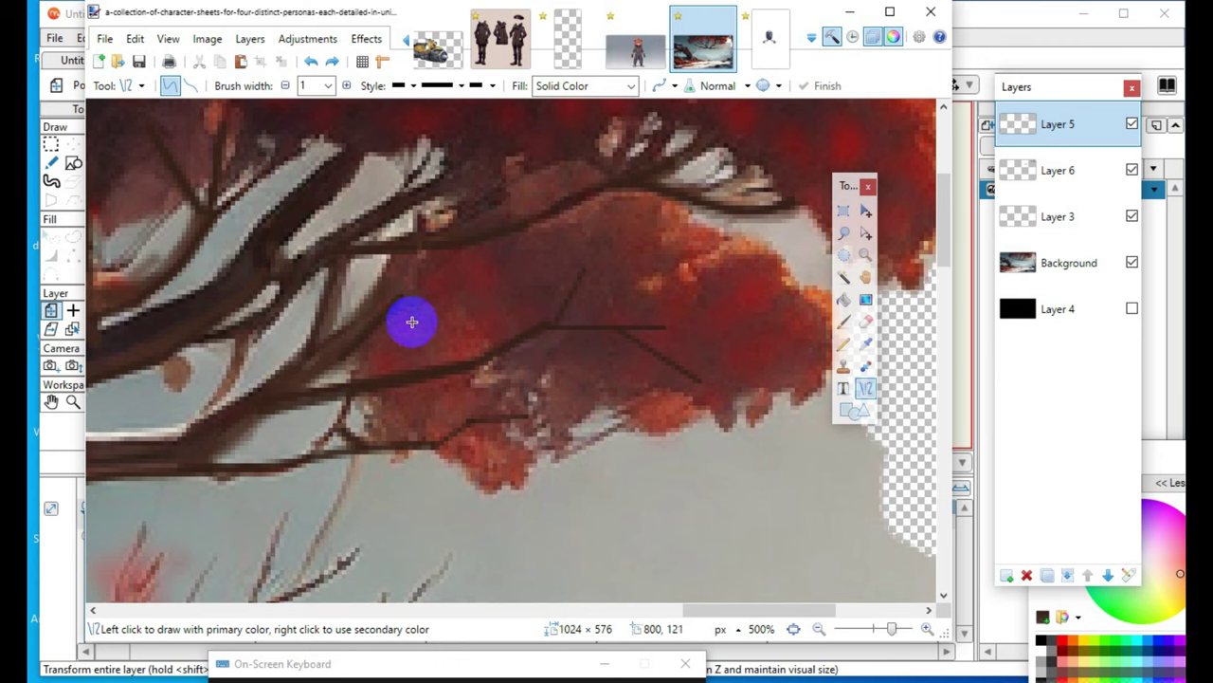
pyautogui.moveTo(398, 308); pyautogui.dragTo(424, 261)
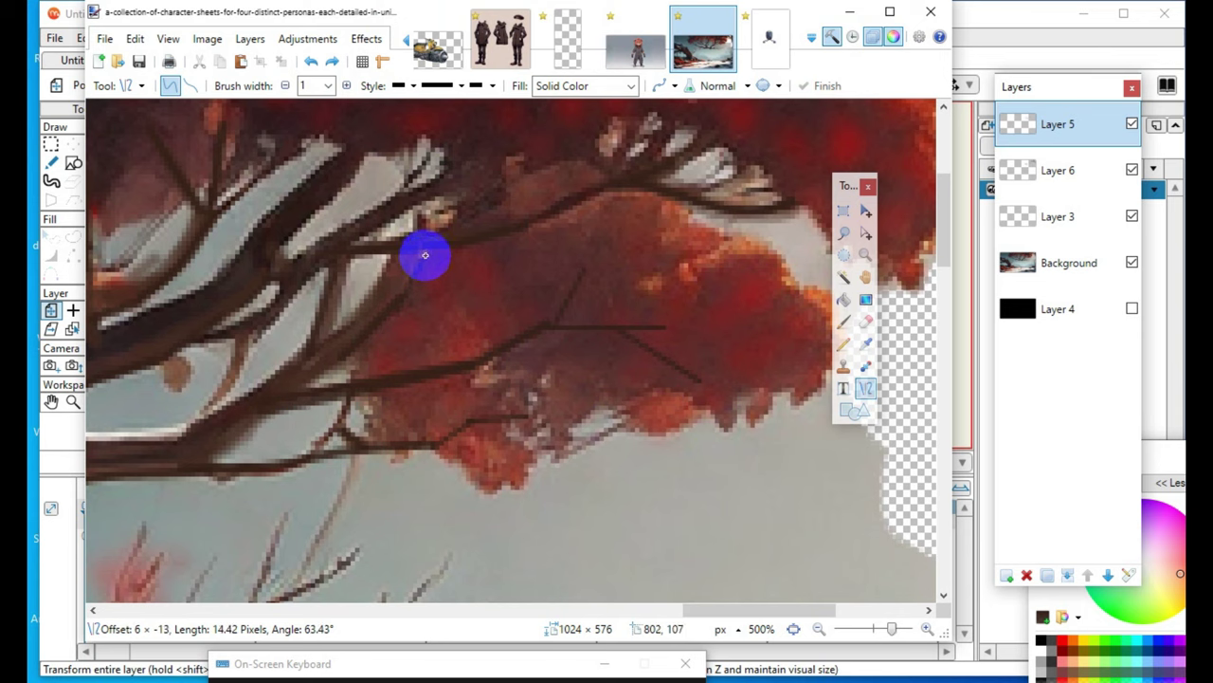
pyautogui.moveTo(424, 255); pyautogui.dragTo(425, 255)
pyautogui.press('Return')
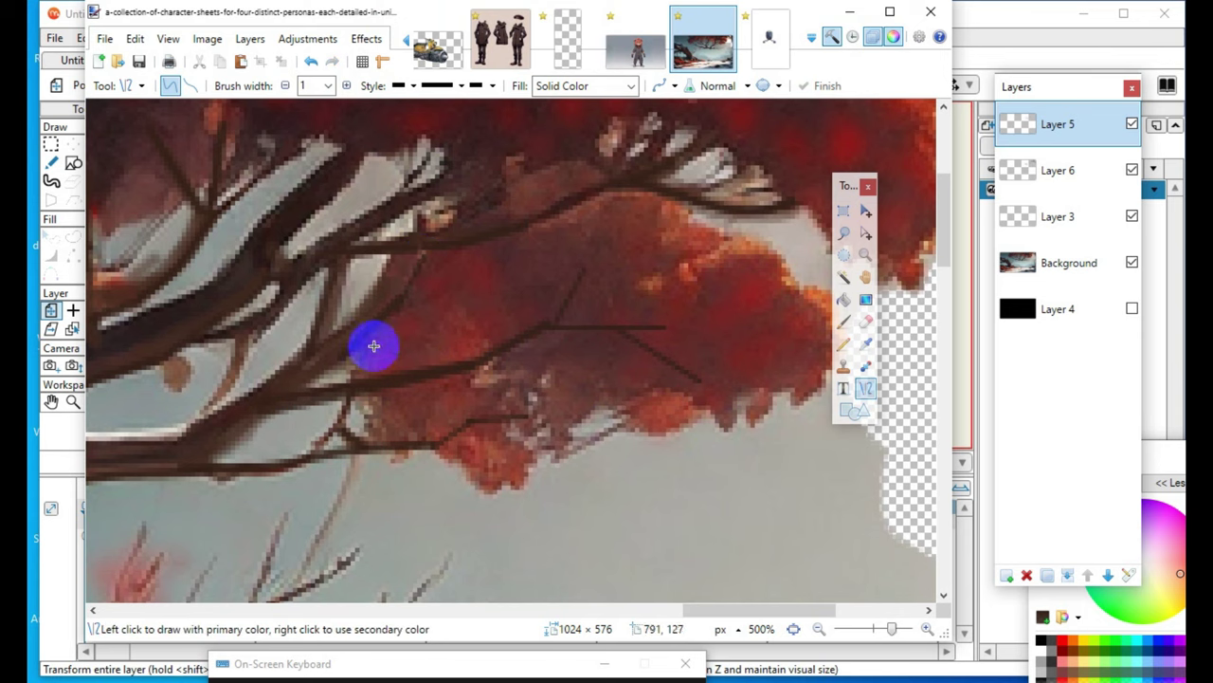
pyautogui.moveTo(381, 323)
pyautogui.mouseDown()
pyautogui.moveTo(496, 316)
pyautogui.moveTo(491, 285)
pyautogui.moveTo(433, 322)
pyautogui.moveTo(448, 304)
pyautogui.mouseUp()
pyautogui.press('Return')
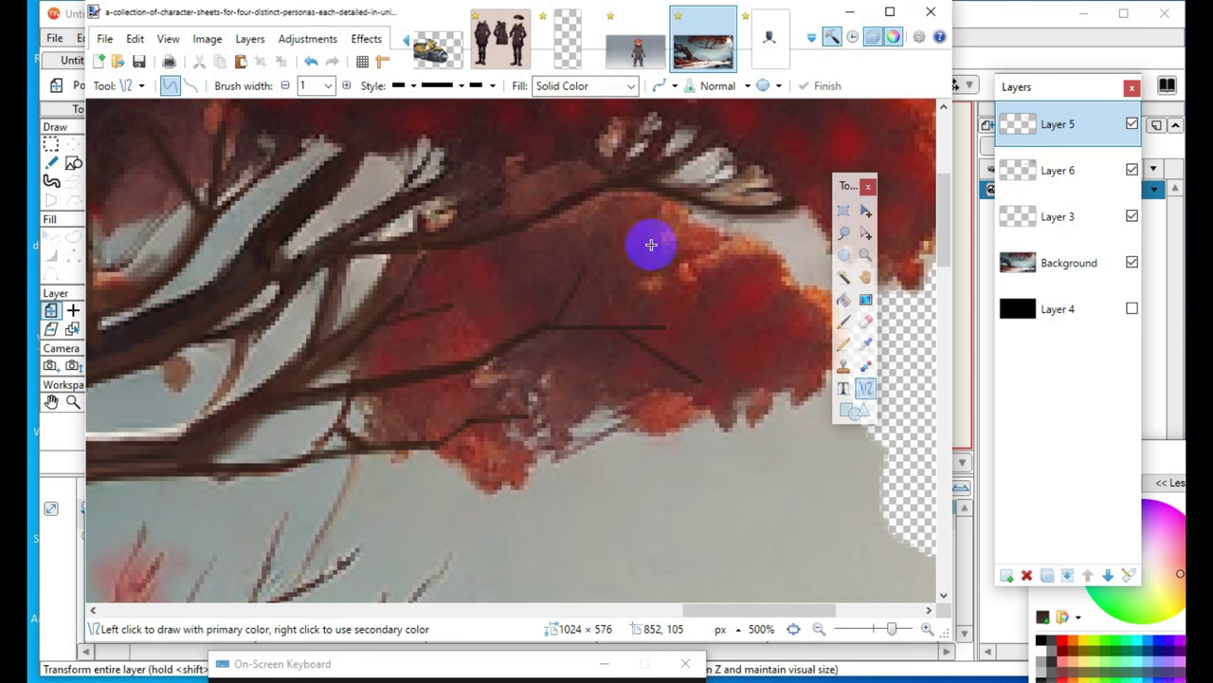
# - Split the sideways twig into two tips and add a short offshoot to the upward twig above the middle branch
pyautogui.moveTo(454, 306)
pyautogui.mouseDown()
pyautogui.moveTo(491, 276)
pyautogui.moveTo(480, 263)
pyautogui.moveTo(493, 292)
pyautogui.moveTo(579, 282)
pyautogui.mouseUp()
pyautogui.press('Return')
pyautogui.press('Return')
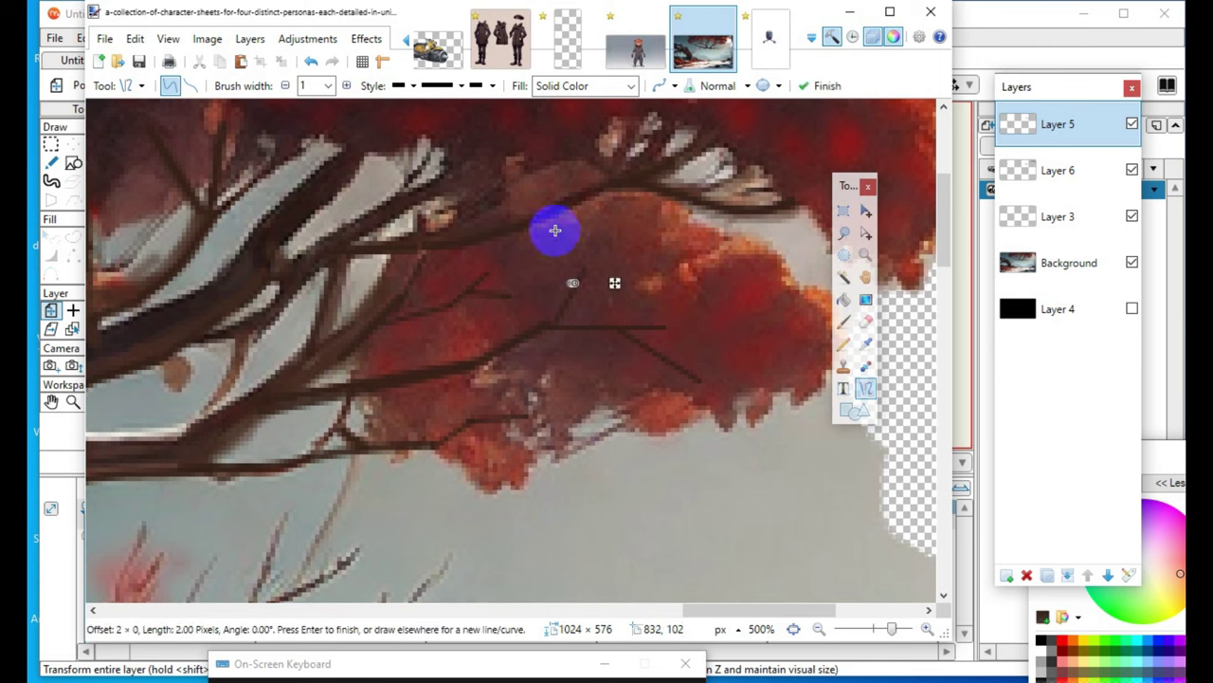
pyautogui.click(312, 62)
pyautogui.moveTo(569, 286); pyautogui.dragTo(557, 255)
pyautogui.click(401, 436)
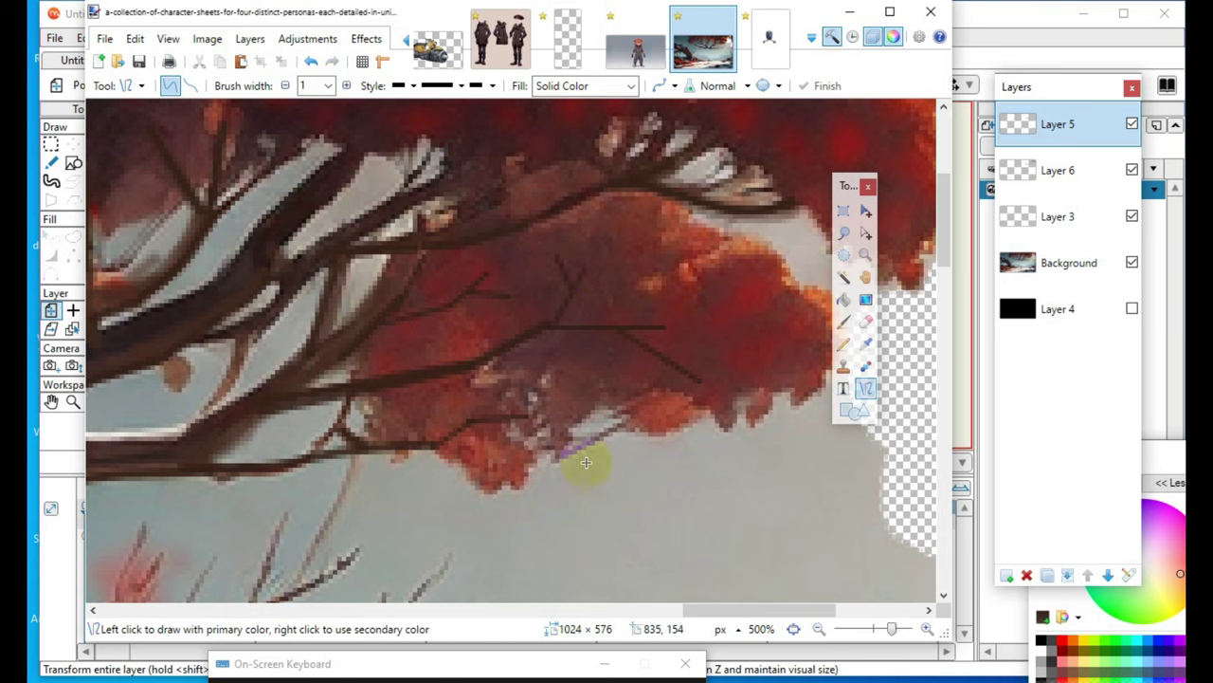
# - Extend the lowest branch's upper twig with thin lines sloping down to the pale gap at the foliage edge
pyautogui.moveTo(519, 436); pyautogui.dragTo(574, 448)
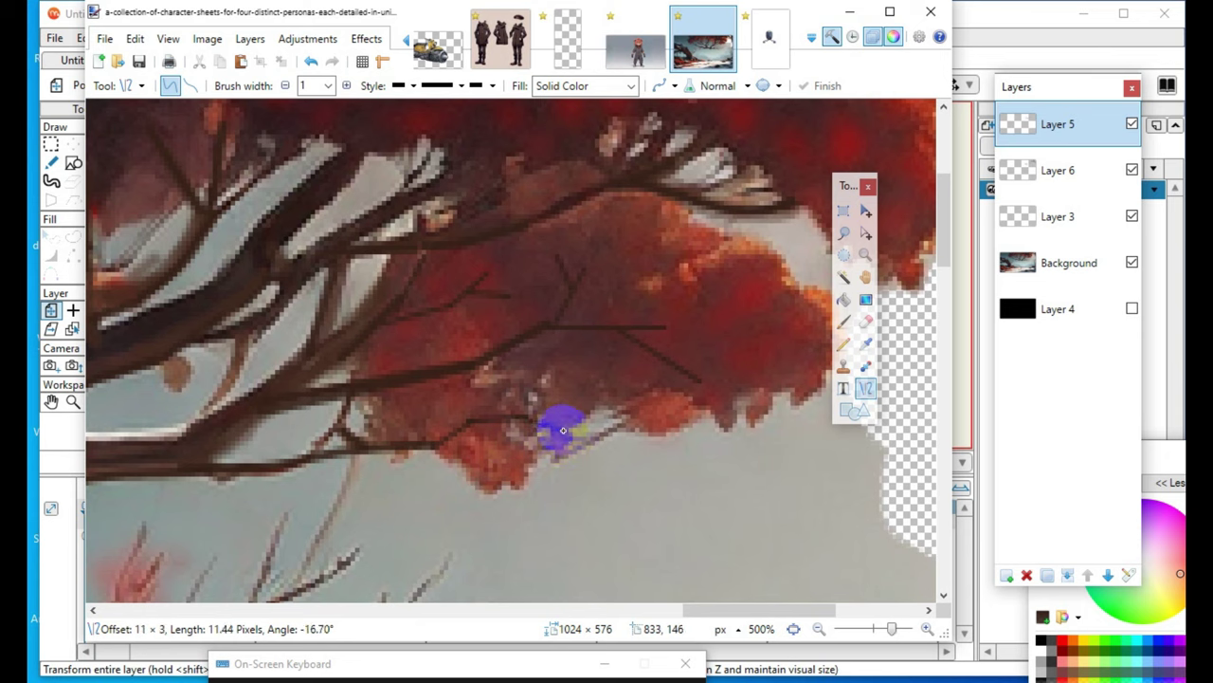
pyautogui.click(607, 350)
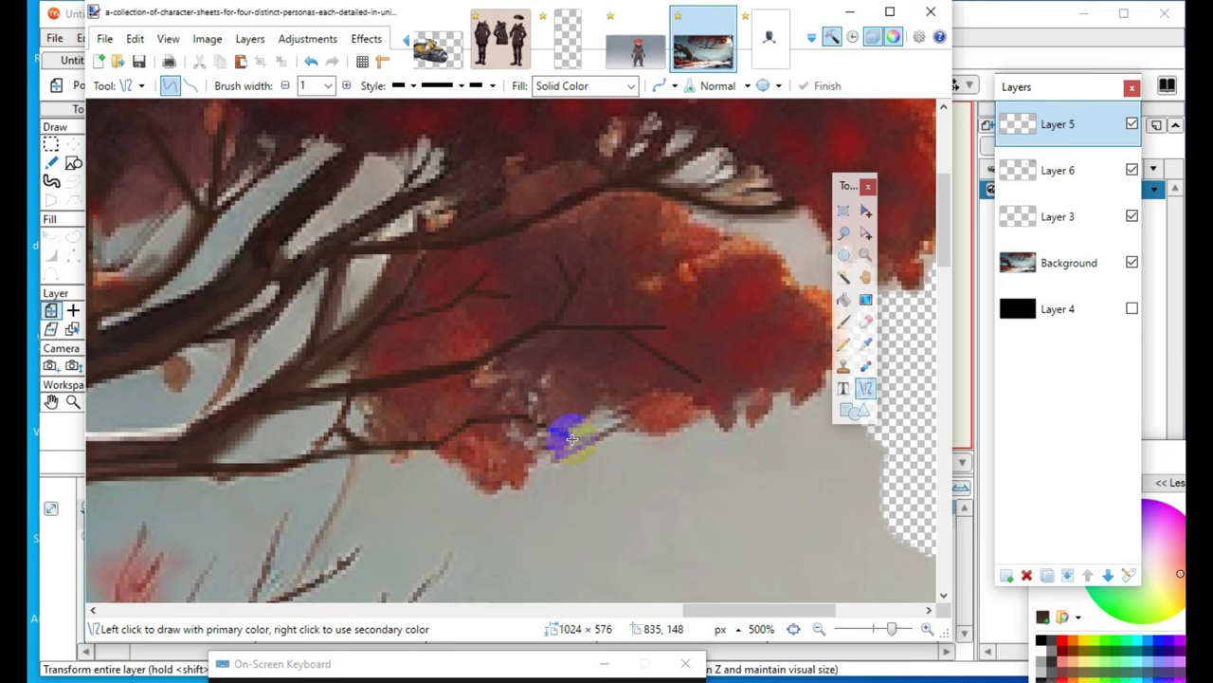
pyautogui.moveTo(572, 438)
pyautogui.mouseDown()
pyautogui.moveTo(612, 421)
pyautogui.moveTo(540, 453)
pyautogui.moveTo(568, 444)
pyautogui.moveTo(487, 407)
pyautogui.moveTo(534, 420)
pyautogui.moveTo(516, 419)
pyautogui.mouseUp()
pyautogui.press('Return')
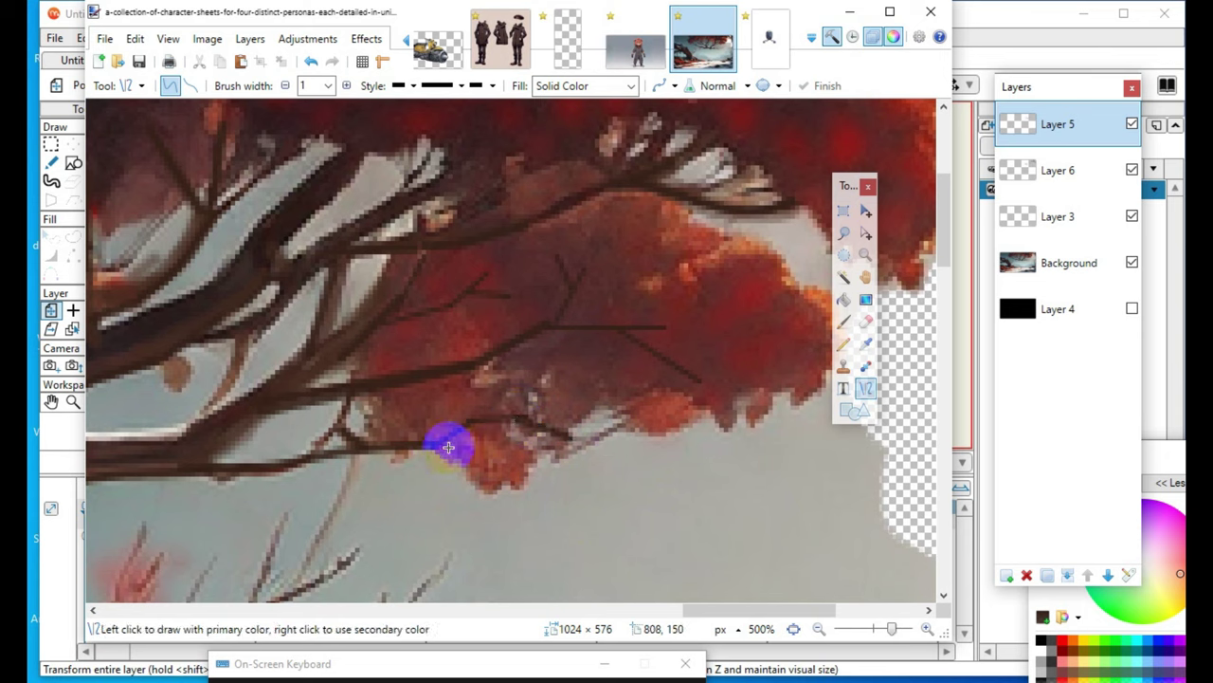
# - Draw a thin twig about 16 pixels long from the lowest branch's tip into the orange leaf clump
pyautogui.moveTo(440, 432); pyautogui.dragTo(495, 458)
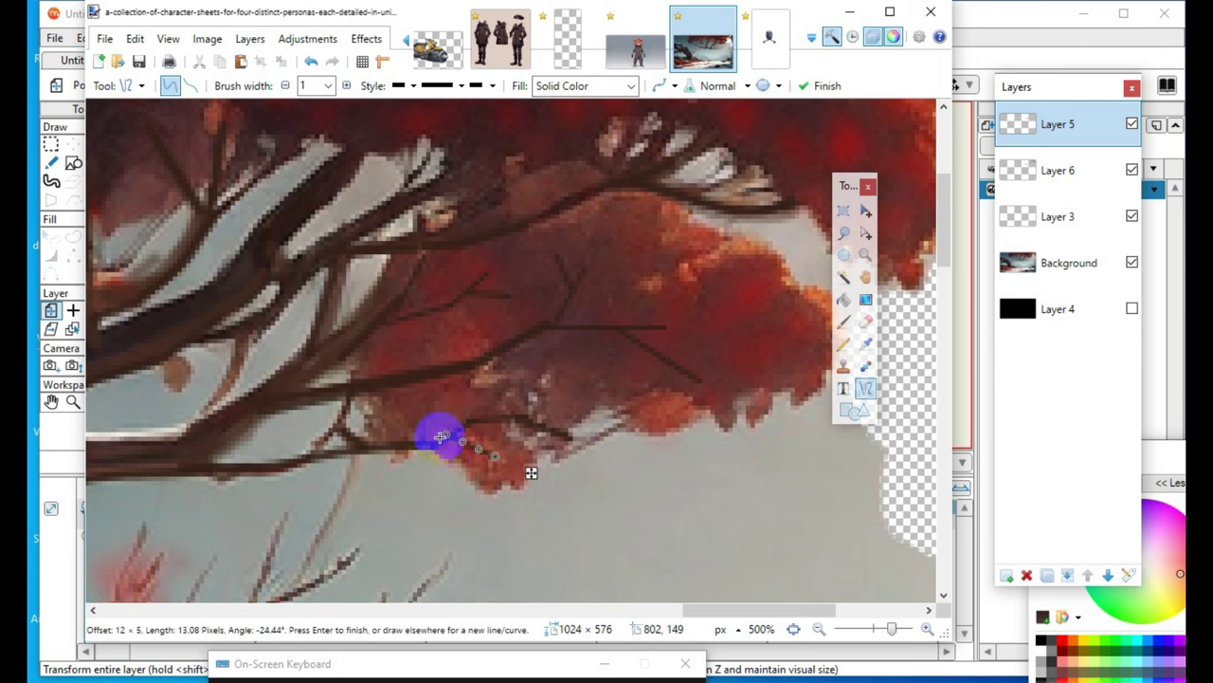
pyautogui.moveTo(423, 421); pyautogui.dragTo(434, 457)
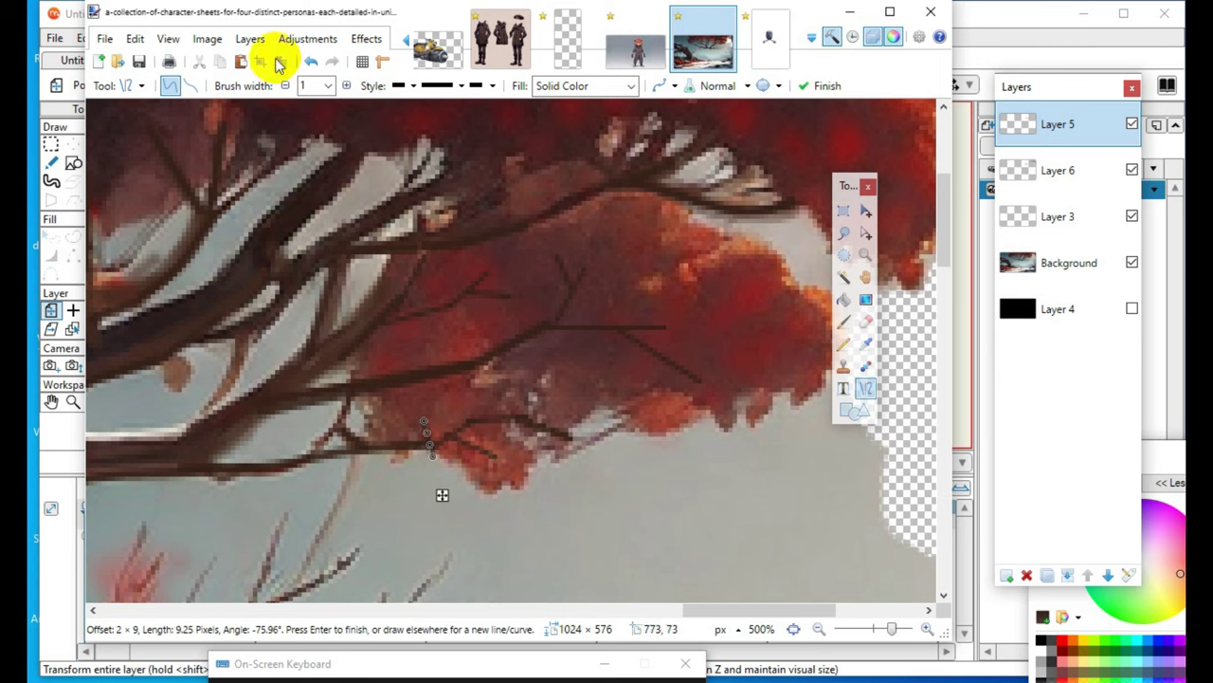
pyautogui.click(310, 61)
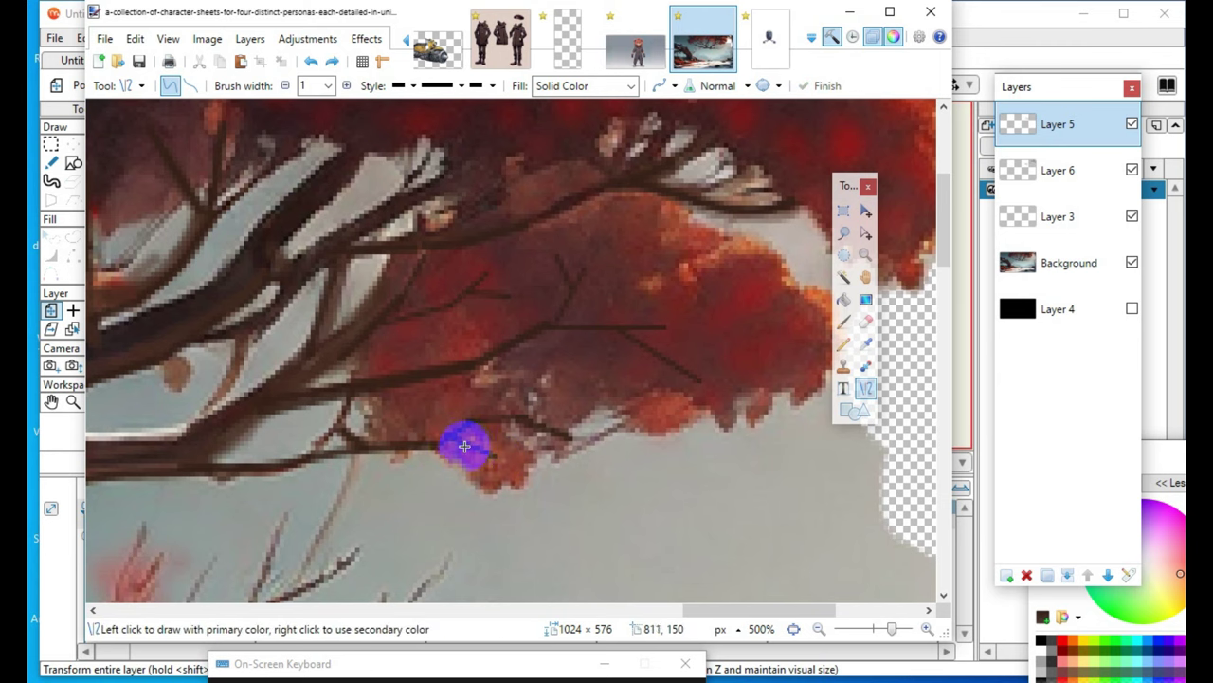
pyautogui.moveTo(445, 434); pyautogui.dragTo(493, 456)
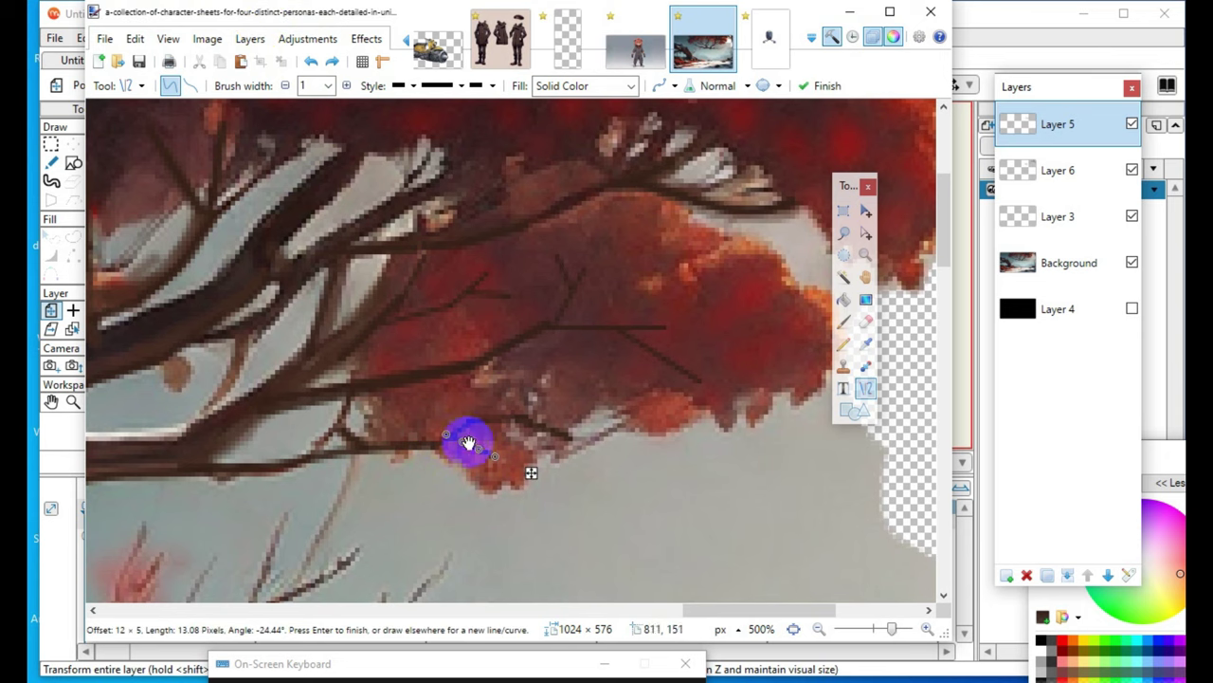
pyautogui.press('Return')
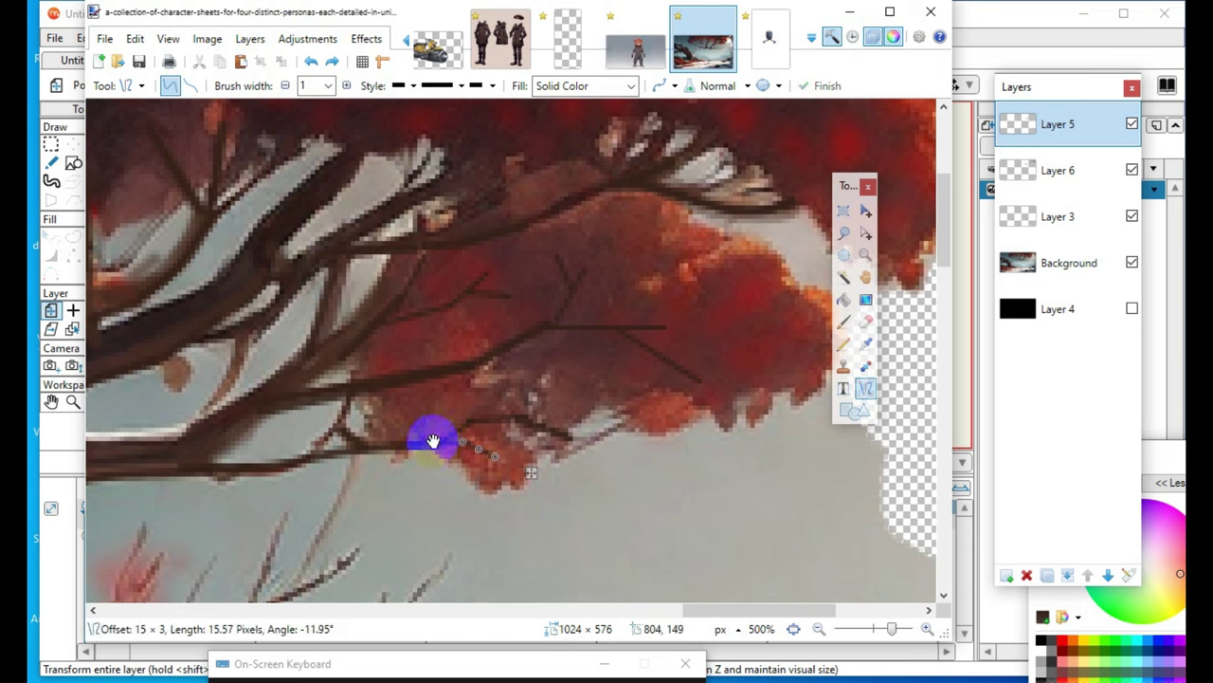
pyautogui.click(820, 86)
# - Add a line about 23 pixels long beside the upper branch's outer tip and a 14-pixel twig across the central pale gaps
pyautogui.moveTo(667, 200); pyautogui.dragTo(781, 190)
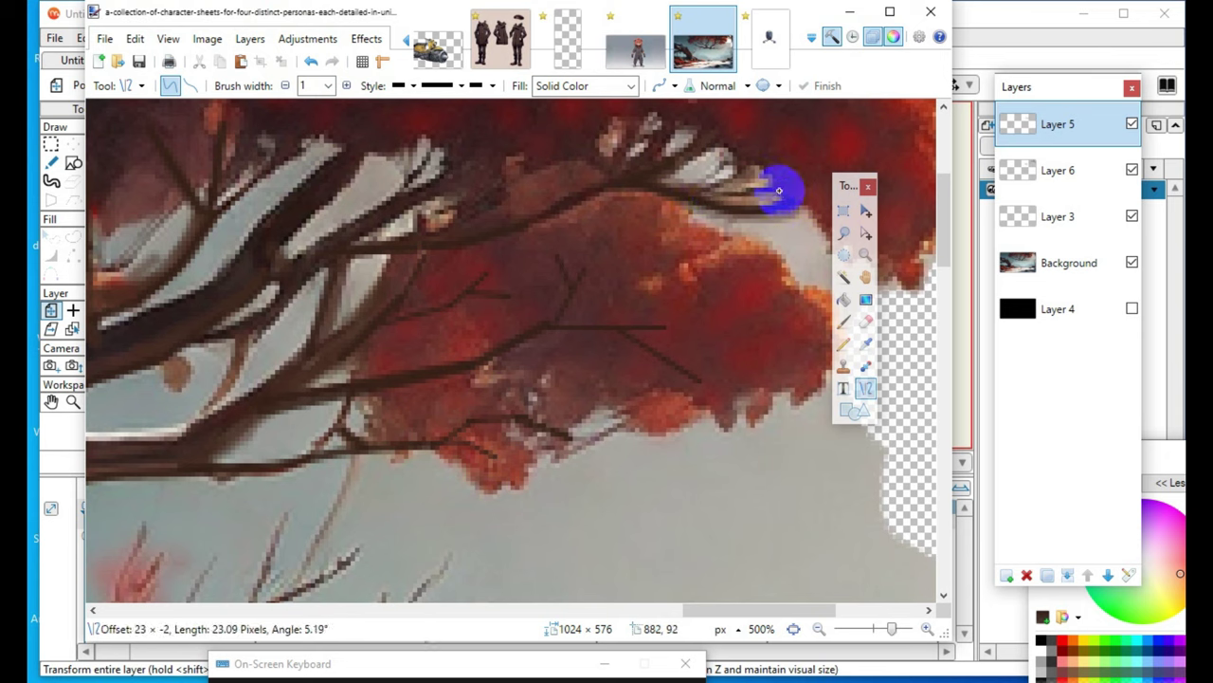
pyautogui.press('Return')
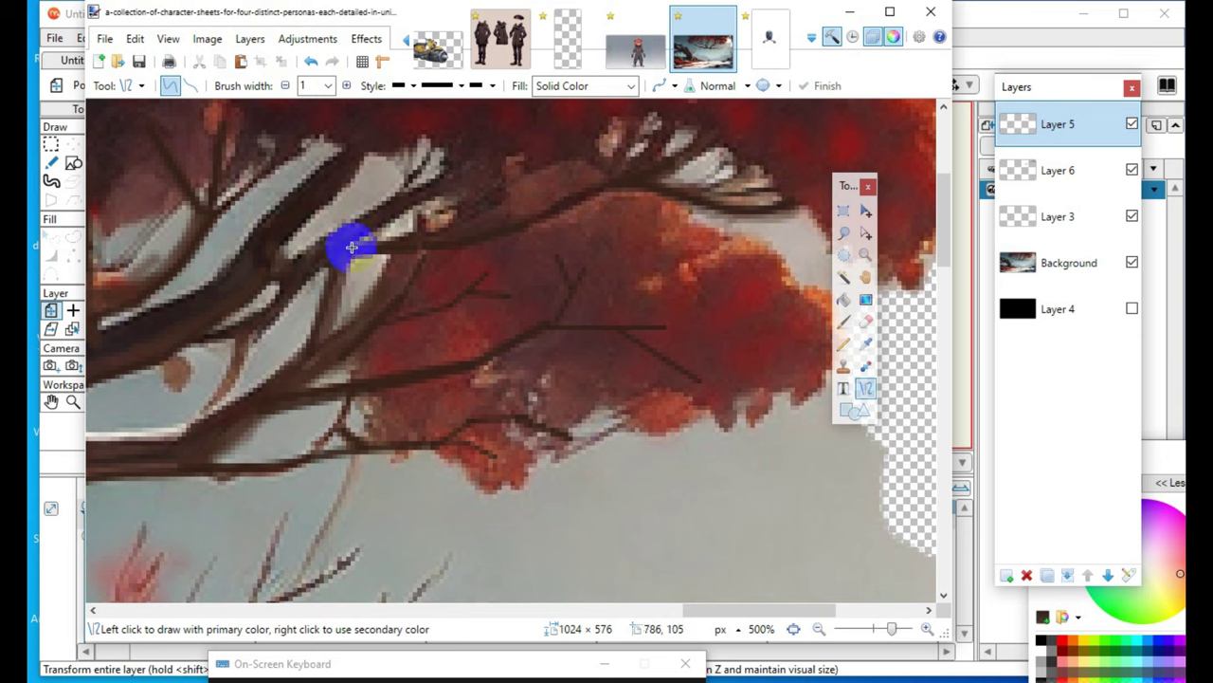
pyautogui.moveTo(401, 198)
pyautogui.mouseDown()
pyautogui.moveTo(468, 141)
pyautogui.moveTo(420, 161)
pyautogui.moveTo(436, 145)
pyautogui.mouseUp()
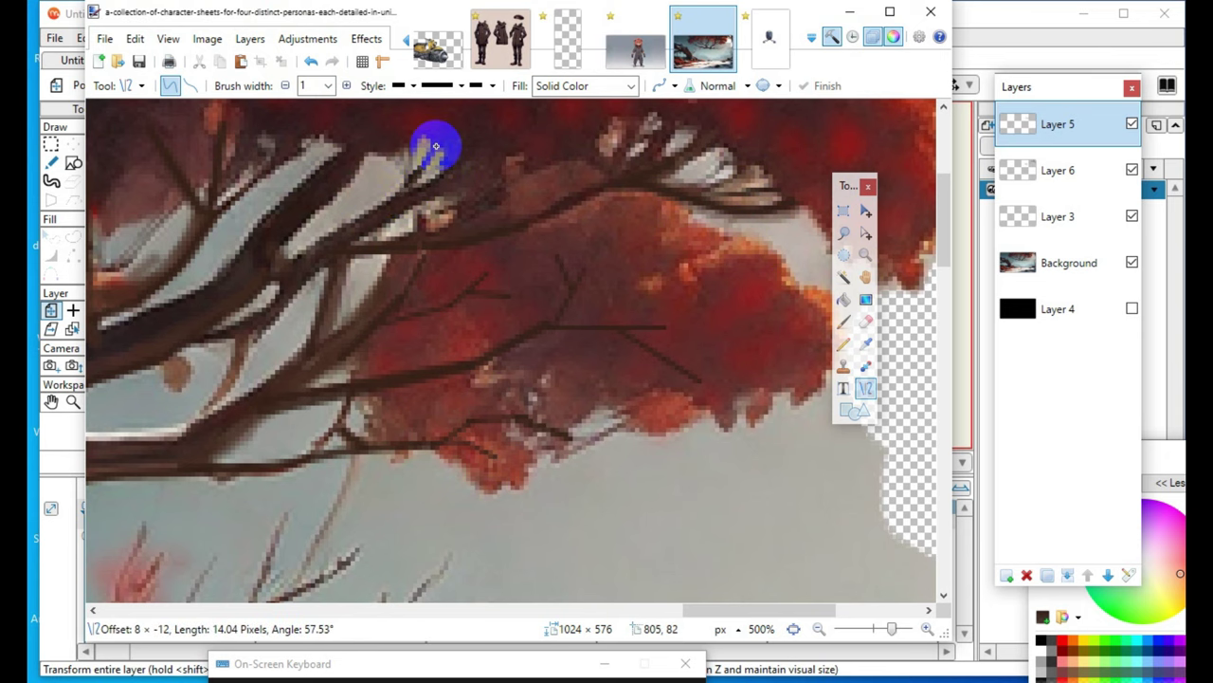
pyautogui.press('Return')
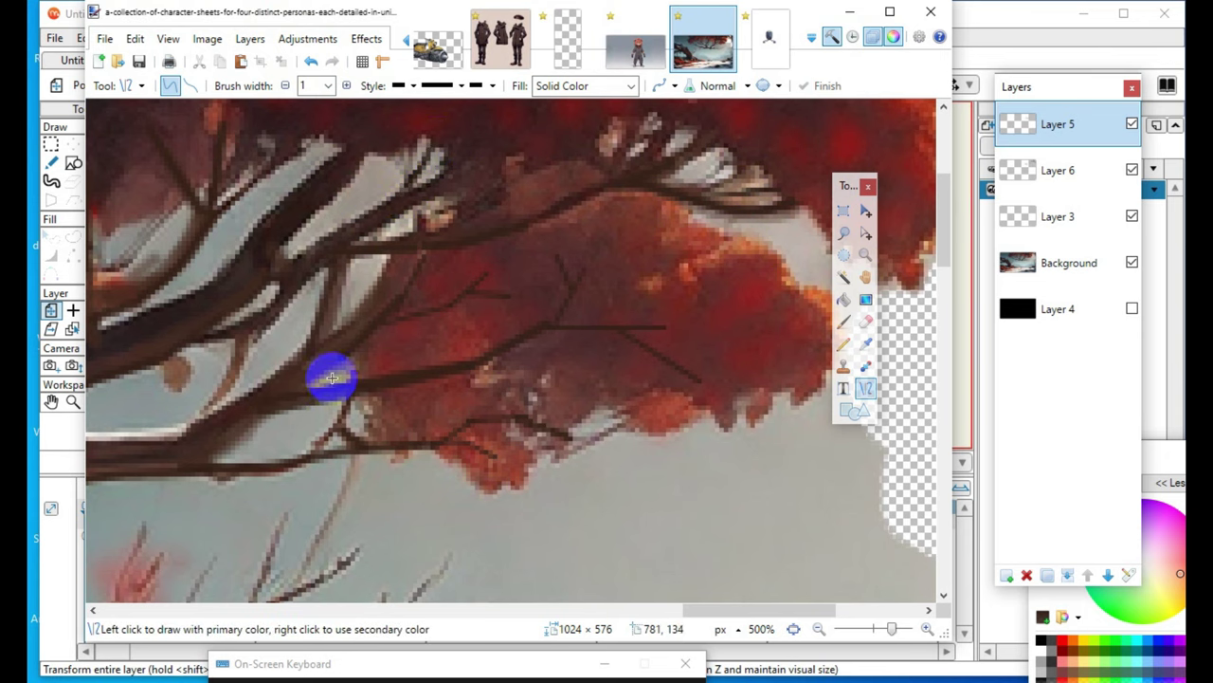
# - Darken the edges of the angled and upright branches and draw a line about 20 pixels long along the thin connecting twig
pyautogui.moveTo(397, 258)
pyautogui.mouseDown()
pyautogui.moveTo(322, 342)
pyautogui.moveTo(333, 346)
pyautogui.mouseUp()
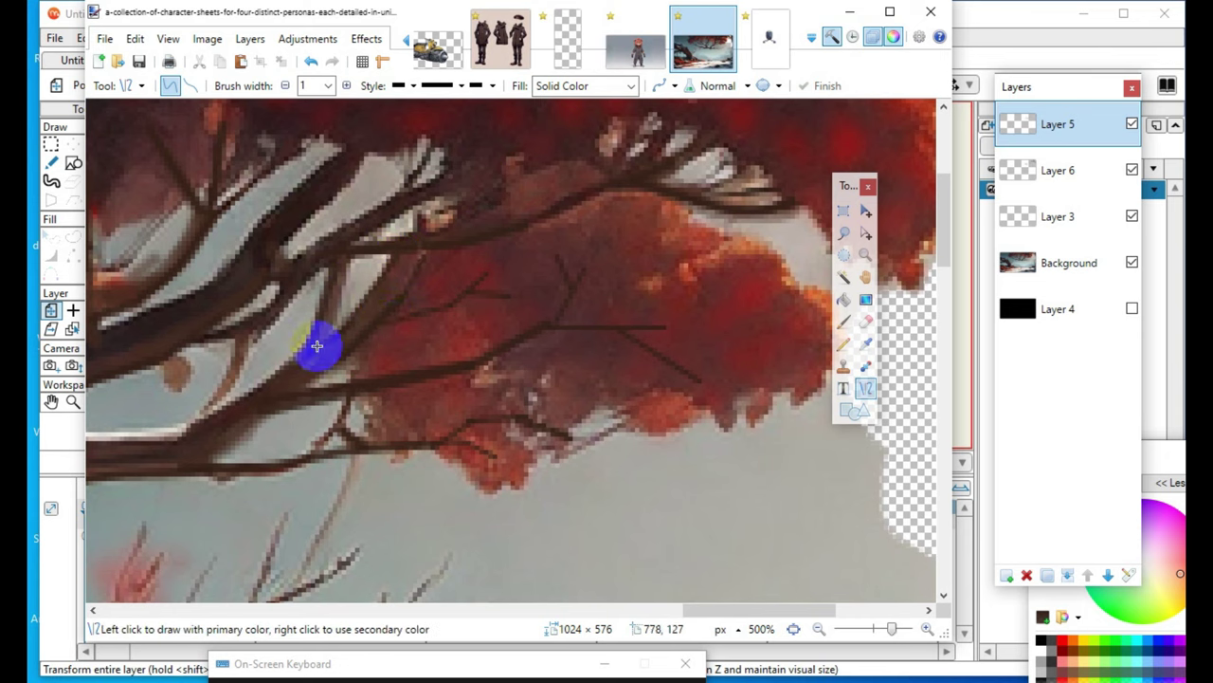
pyautogui.moveTo(301, 351); pyautogui.dragTo(324, 262)
pyautogui.click(221, 398)
pyautogui.moveTo(255, 337); pyautogui.dragTo(215, 414)
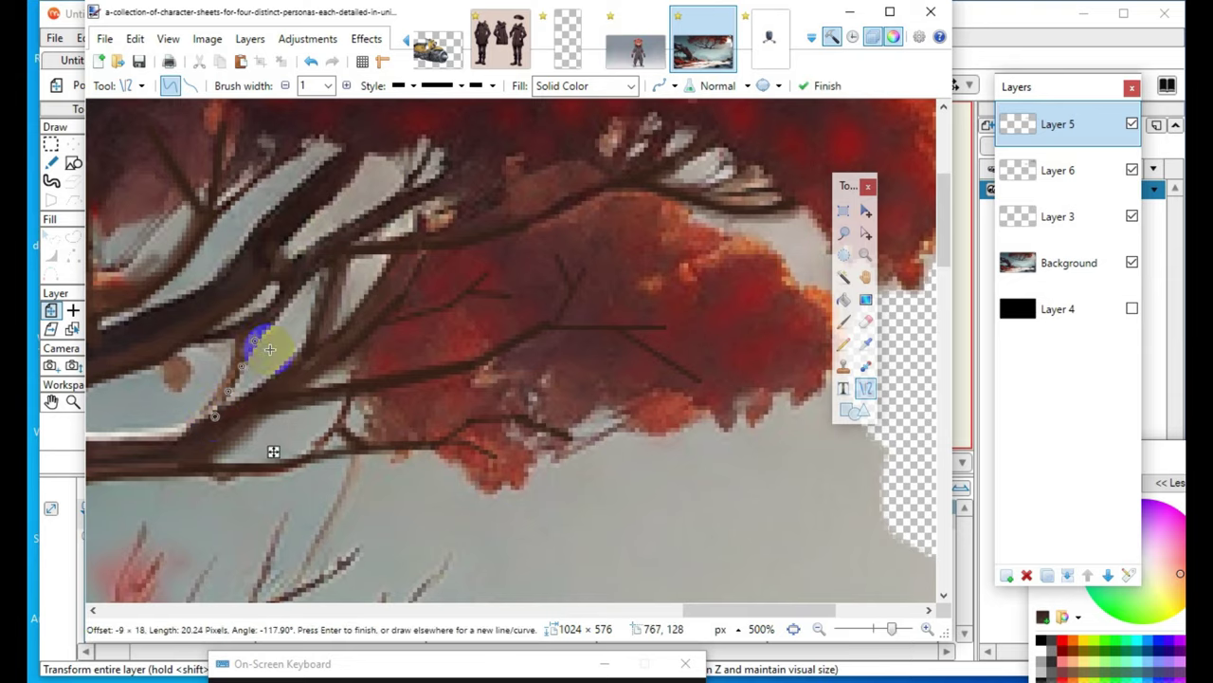
pyautogui.click(290, 362)
# - Draw a thin twig about 27 pixels long up into the dark red foliage and raise its colour opacity to 255
pyautogui.scroll(3, 290, 362)
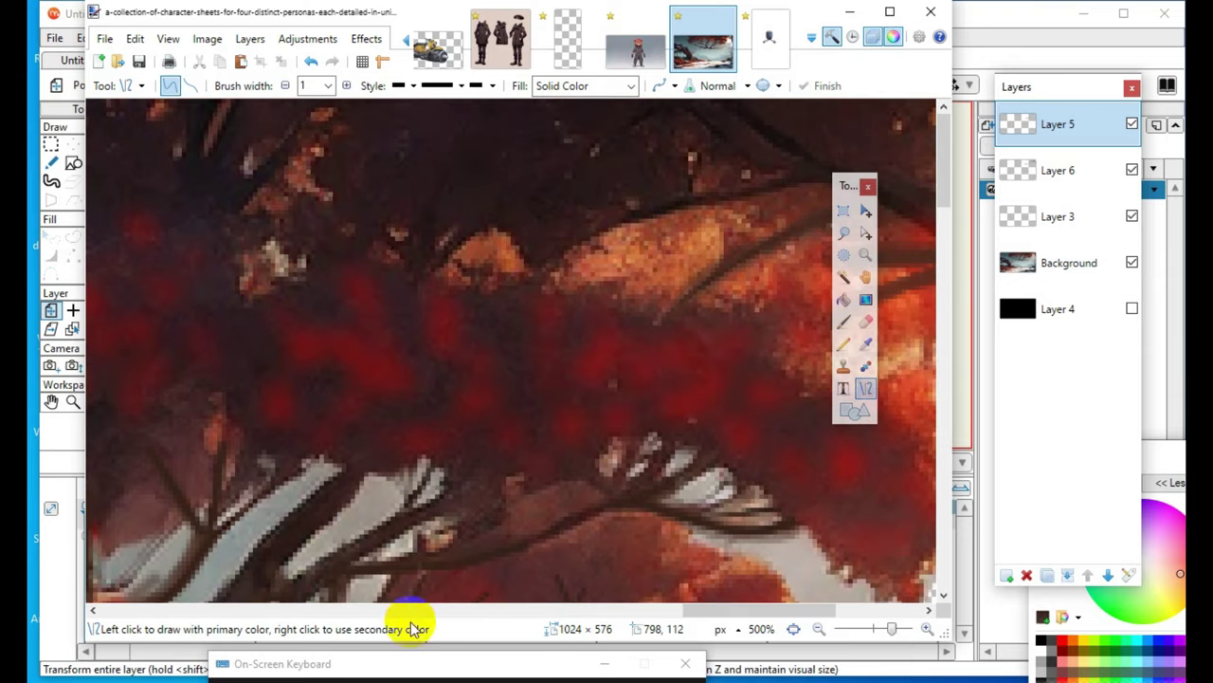
pyautogui.moveTo(366, 462); pyautogui.dragTo(349, 349)
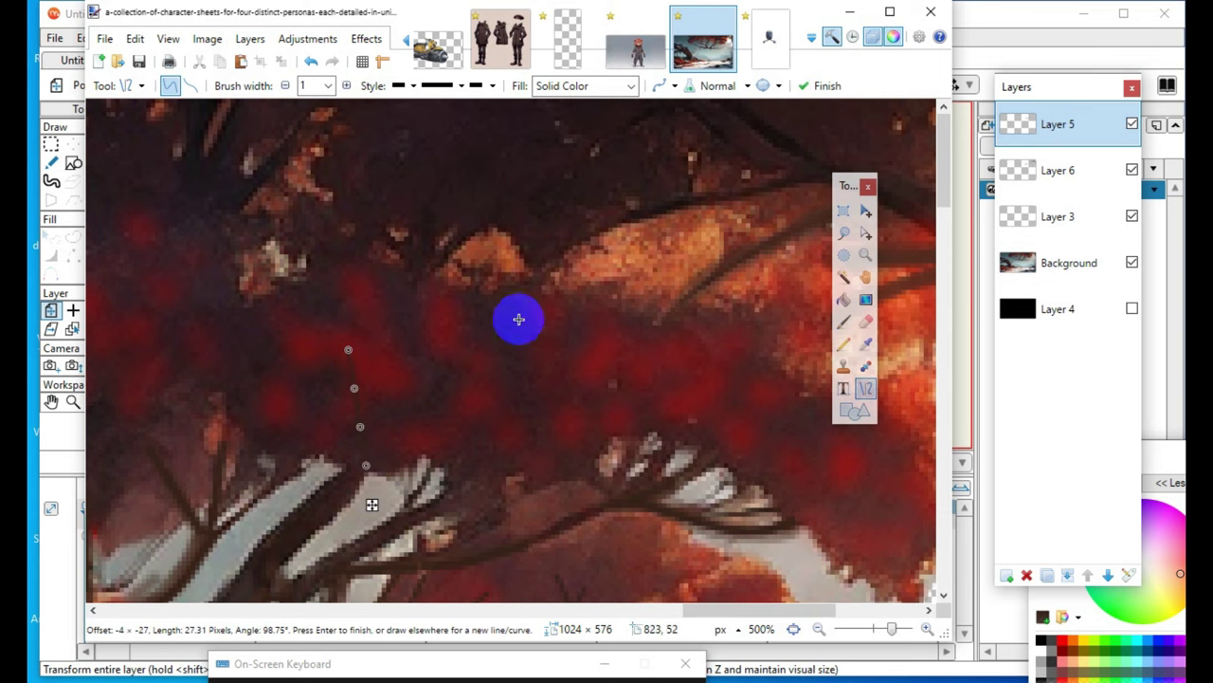
pyautogui.moveTo(1165, 461); pyautogui.dragTo(970, 350)
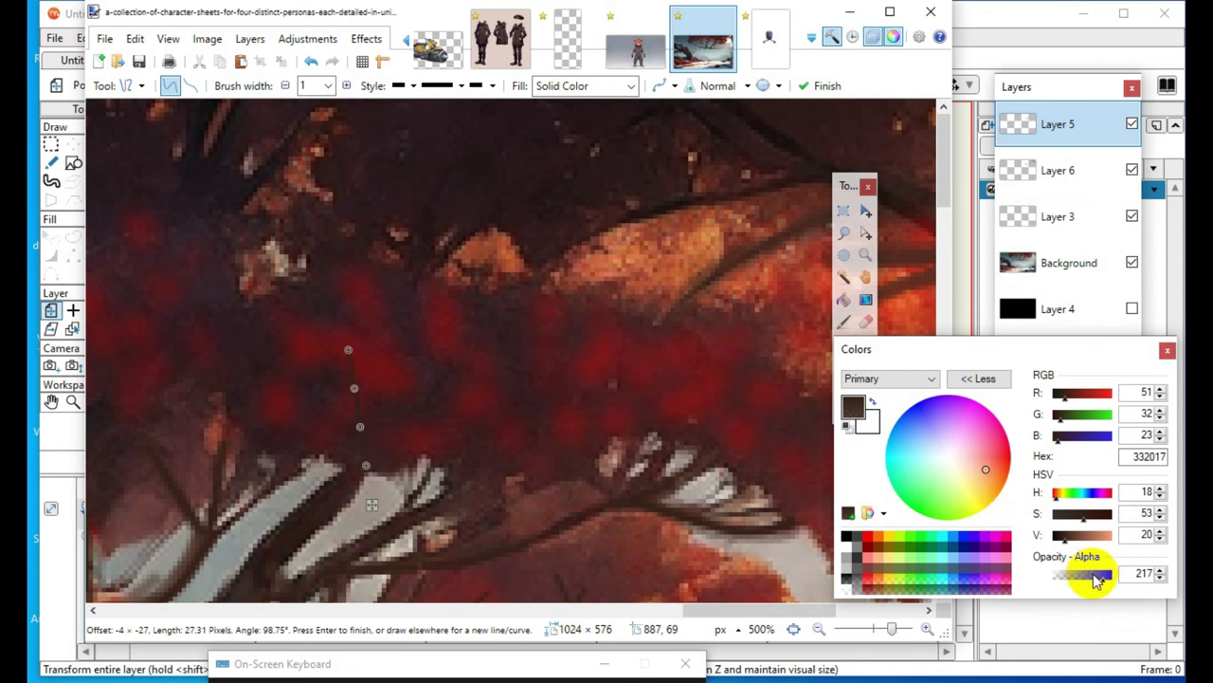
pyautogui.moveTo(1111, 580); pyautogui.dragTo(1119, 578)
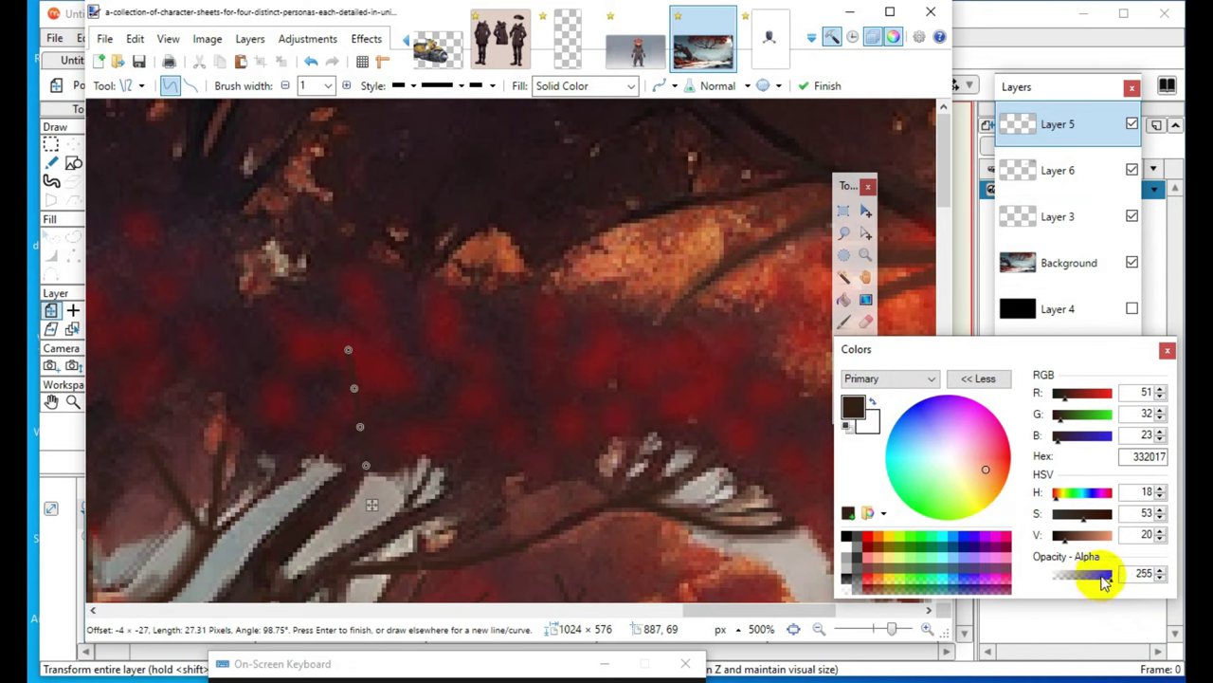
pyautogui.press('Return')
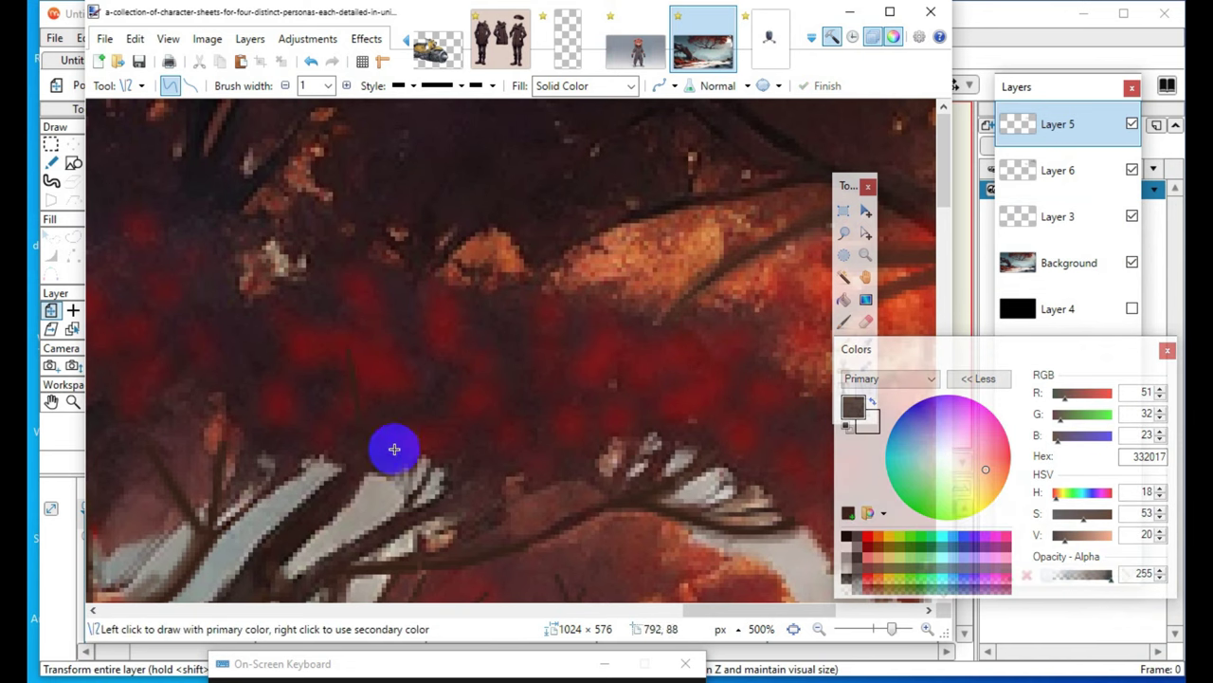
# - Add two slanted offshoots to the new foliage twig, spreading outward to either side
pyautogui.moveTo(358, 424); pyautogui.dragTo(402, 360)
pyautogui.press('Return')
pyautogui.moveTo(353, 395)
pyautogui.mouseDown()
pyautogui.moveTo(281, 319)
pyautogui.moveTo(311, 369)
pyautogui.moveTo(308, 320)
pyautogui.moveTo(289, 317)
pyautogui.mouseUp()
pyautogui.click(244, 518)
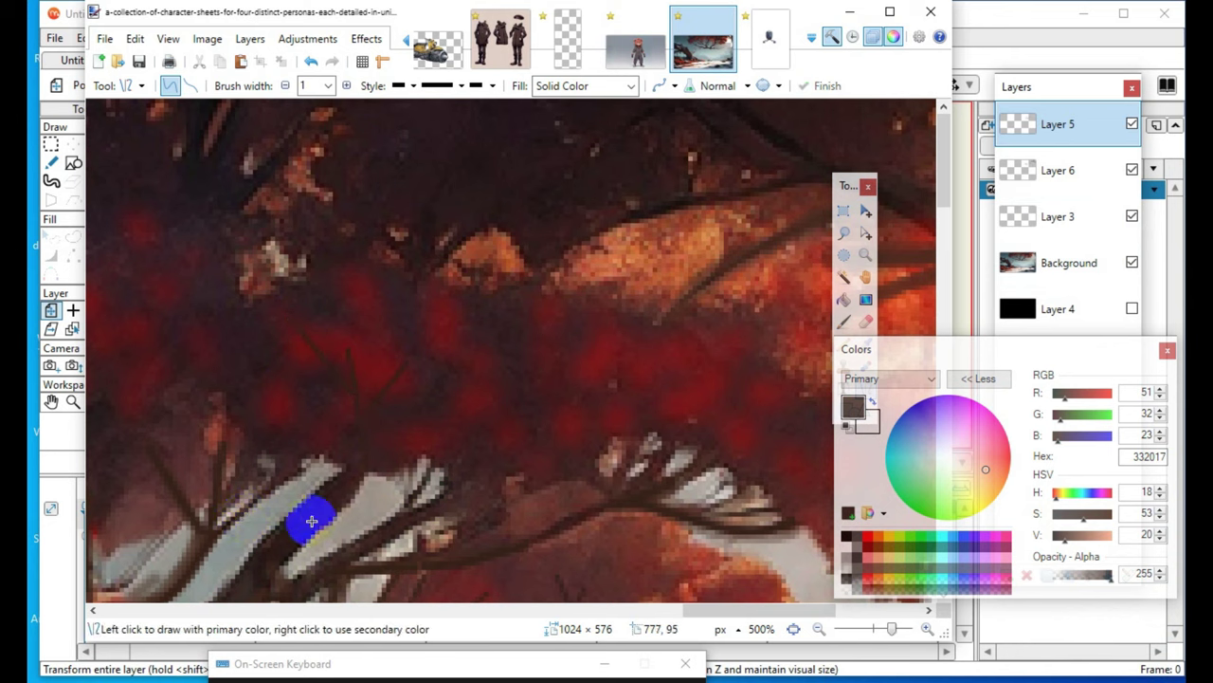
# - Draw a line about 17 pixels long into the foliage above the pale gap and one about 28 pixels long along its upper edge
pyautogui.moveTo(291, 490); pyautogui.dragTo(316, 409)
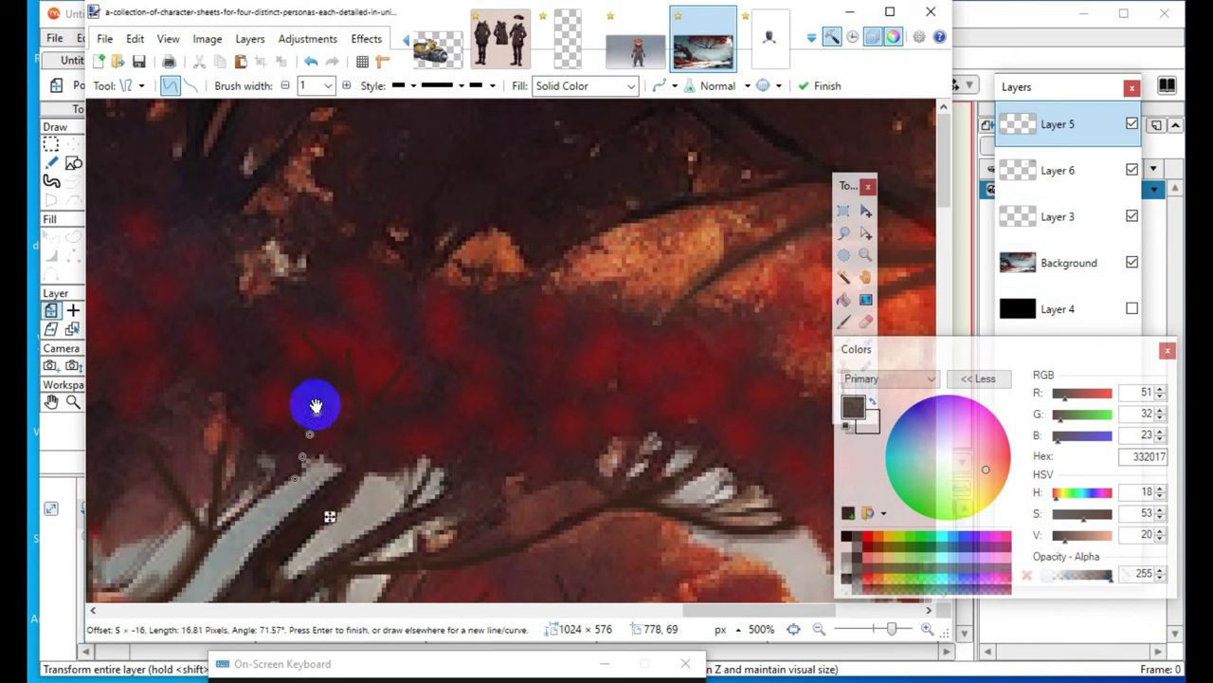
pyautogui.moveTo(200, 399); pyautogui.dragTo(218, 399)
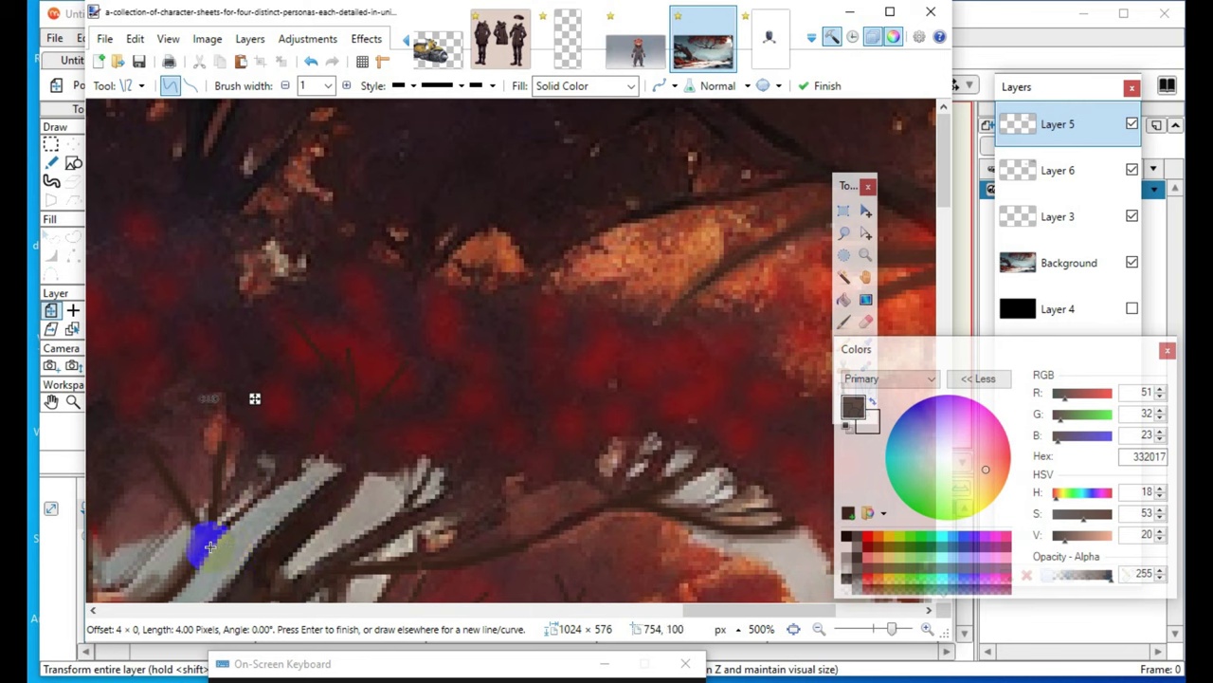
pyautogui.moveTo(210, 547); pyautogui.dragTo(288, 482)
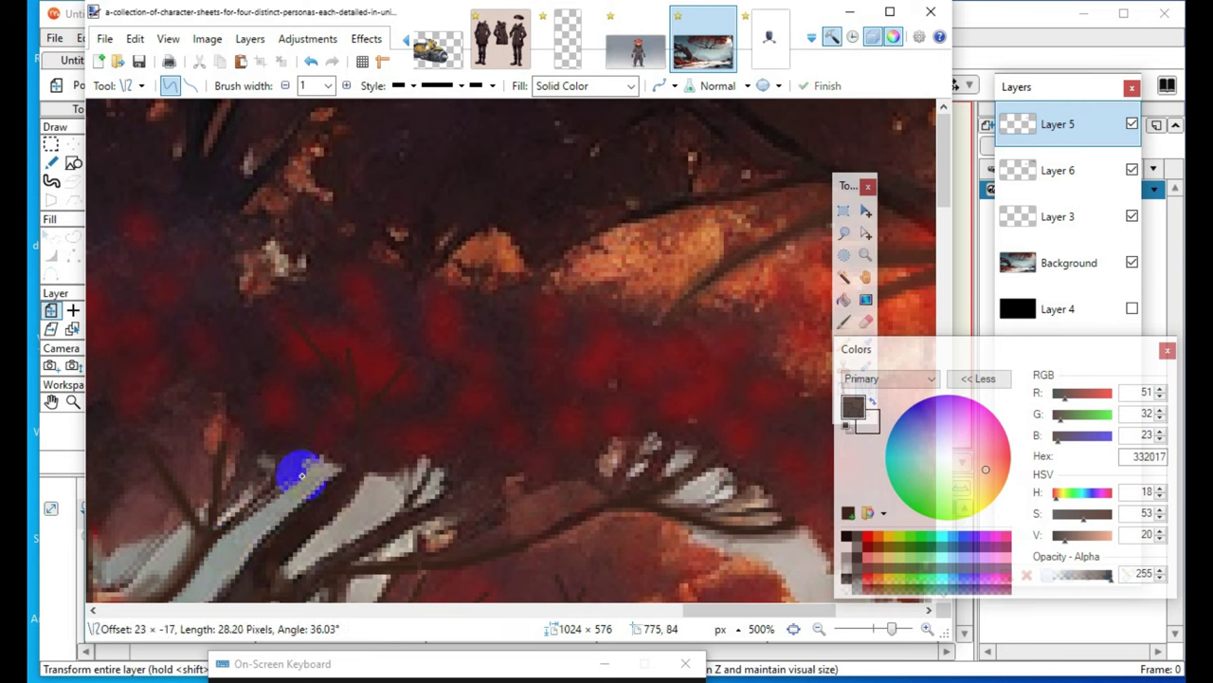
pyautogui.press('Return')
# - Add lines about 23 and 14 pixels long along the pale gap's edge and a slanted twig in the foliage above the orange leaves
pyautogui.moveTo(210, 564); pyautogui.dragTo(268, 509)
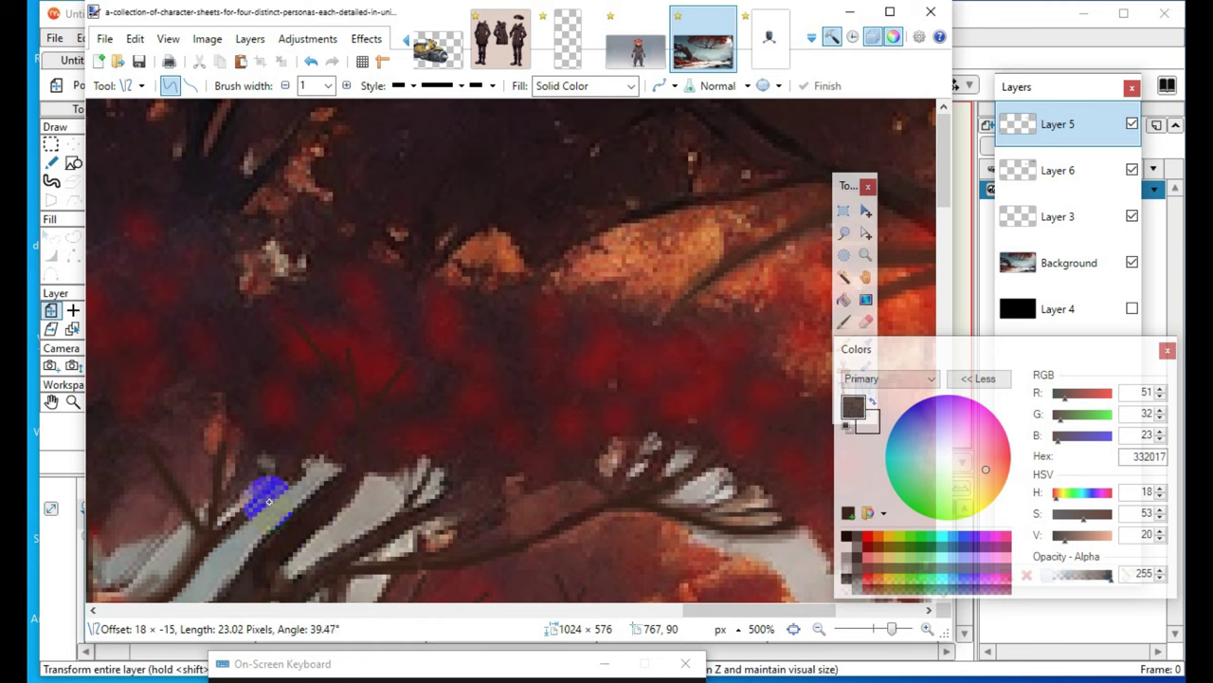
pyautogui.press('Return')
pyautogui.moveTo(295, 471)
pyautogui.mouseDown()
pyautogui.moveTo(351, 456)
pyautogui.moveTo(325, 442)
pyautogui.mouseUp()
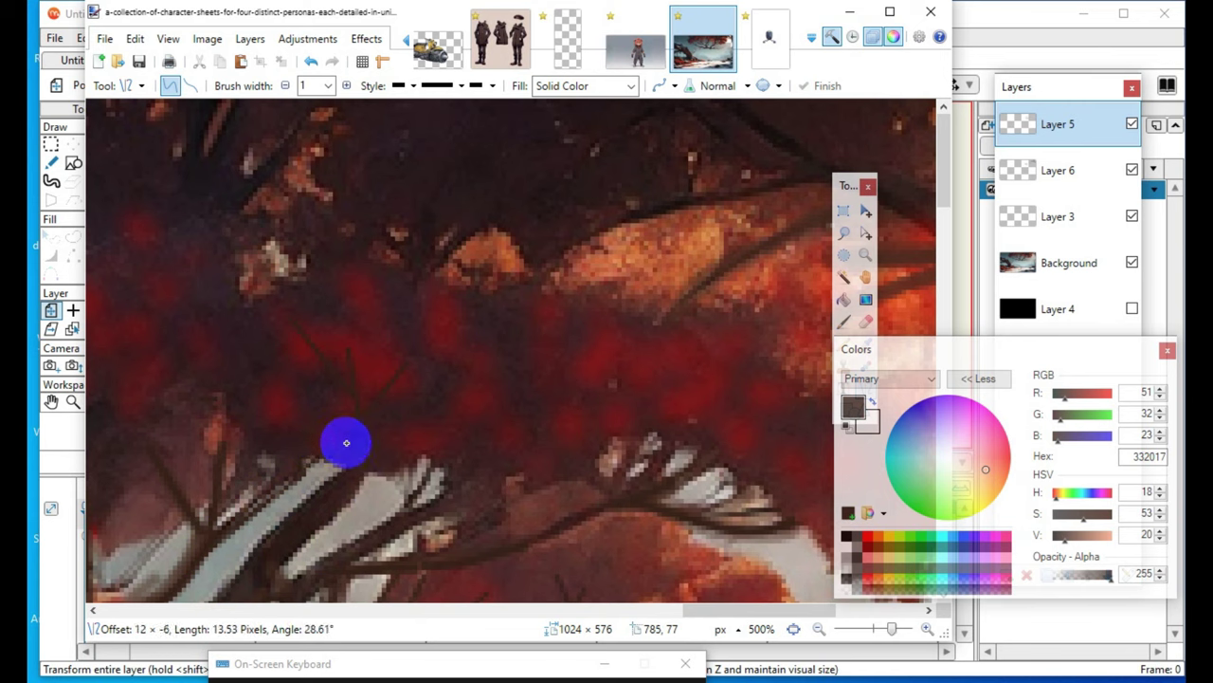
pyautogui.press('Return')
pyautogui.moveTo(233, 414); pyautogui.dragTo(199, 344)
pyautogui.press('Return')
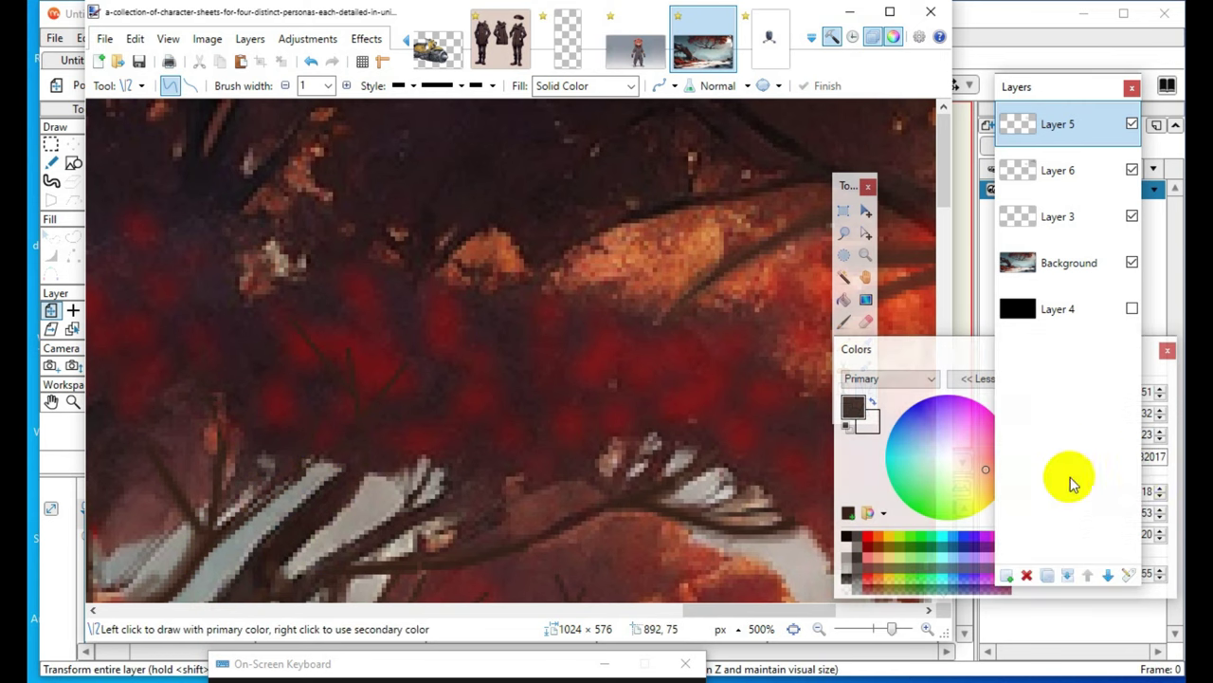
# - Set the primary colour to black for drawing on Layer 5
pyautogui.moveTo(923, 352); pyautogui.dragTo(832, 332)
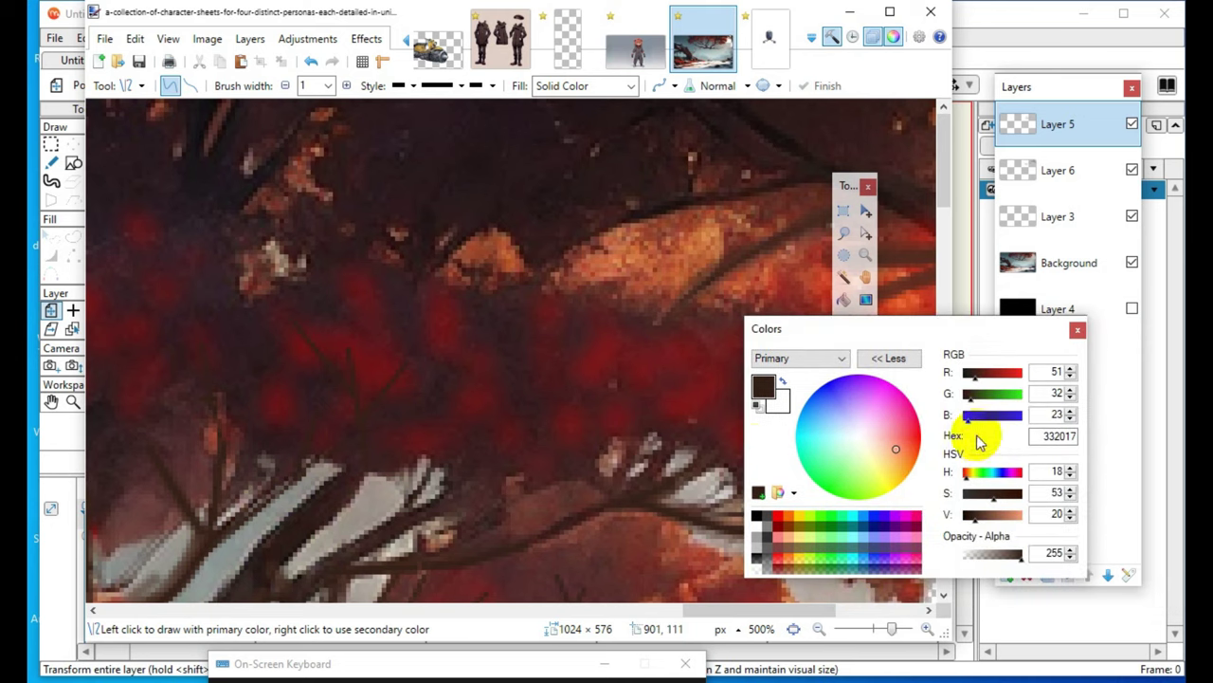
pyautogui.click(758, 408)
pyautogui.click(1083, 127)
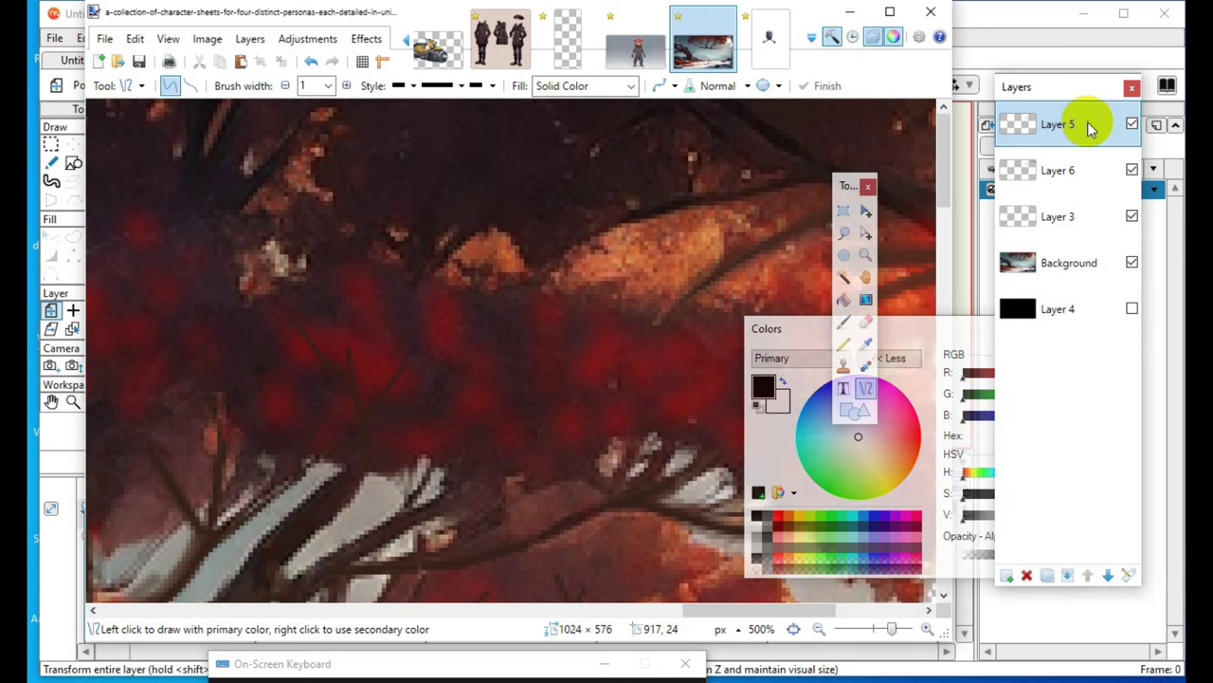
pyautogui.moveTo(450, 275); pyautogui.dragTo(584, 452)
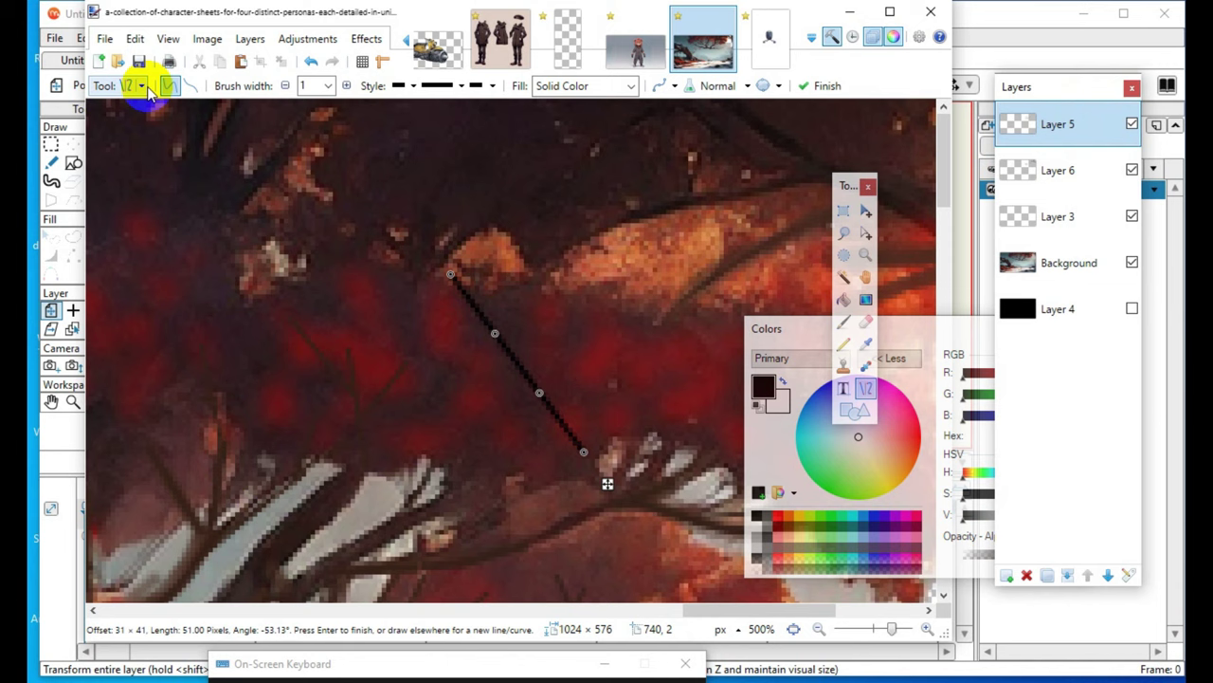
pyautogui.click(313, 62)
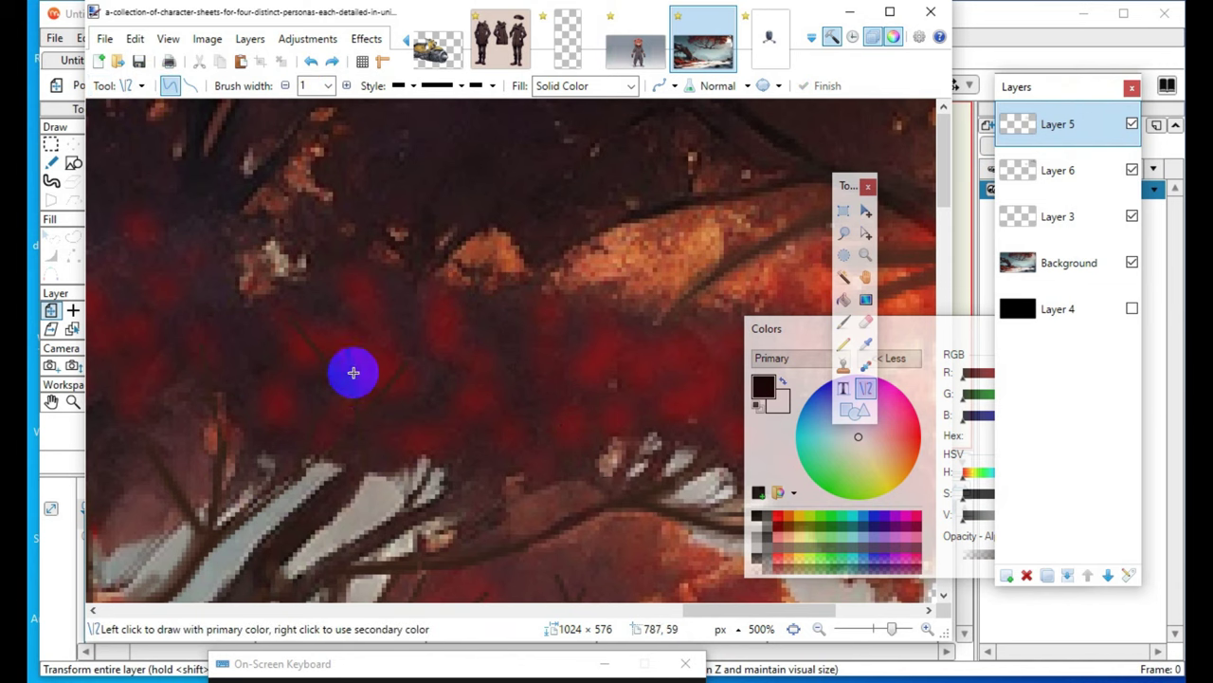
pyautogui.click(220, 551)
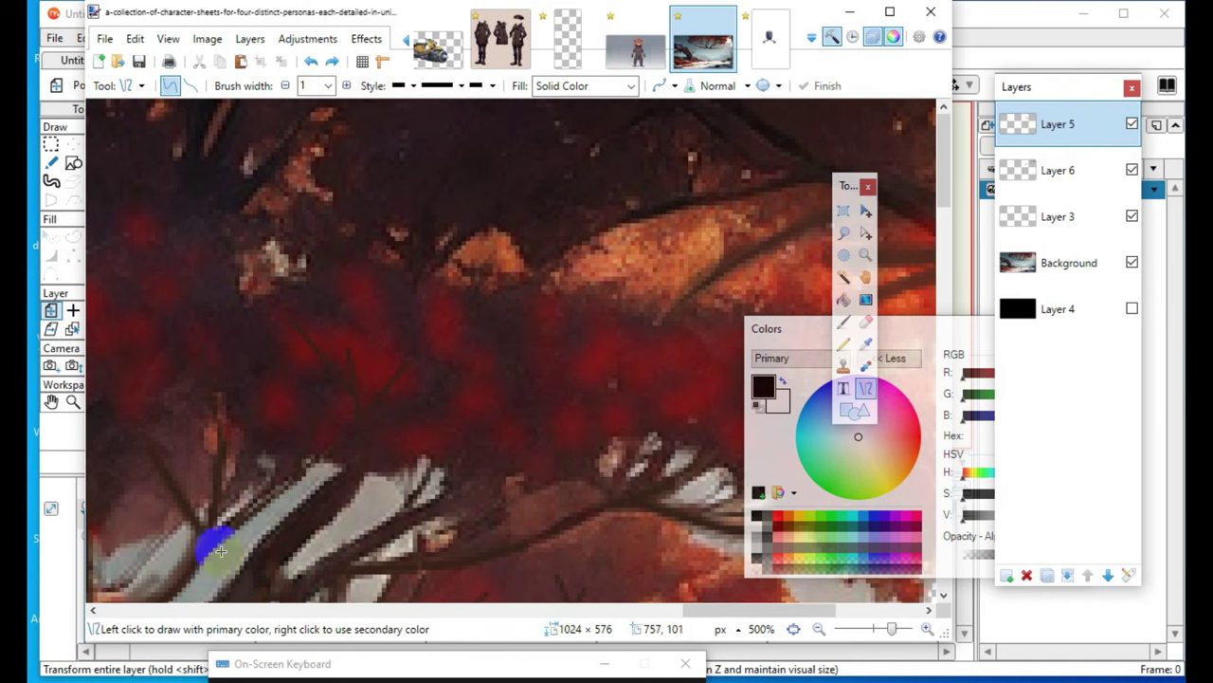
# - Draw a black line about 30 pixels long along the pale gap's upper edge and lower its opacity to 109
pyautogui.moveTo(215, 537); pyautogui.dragTo(320, 458)
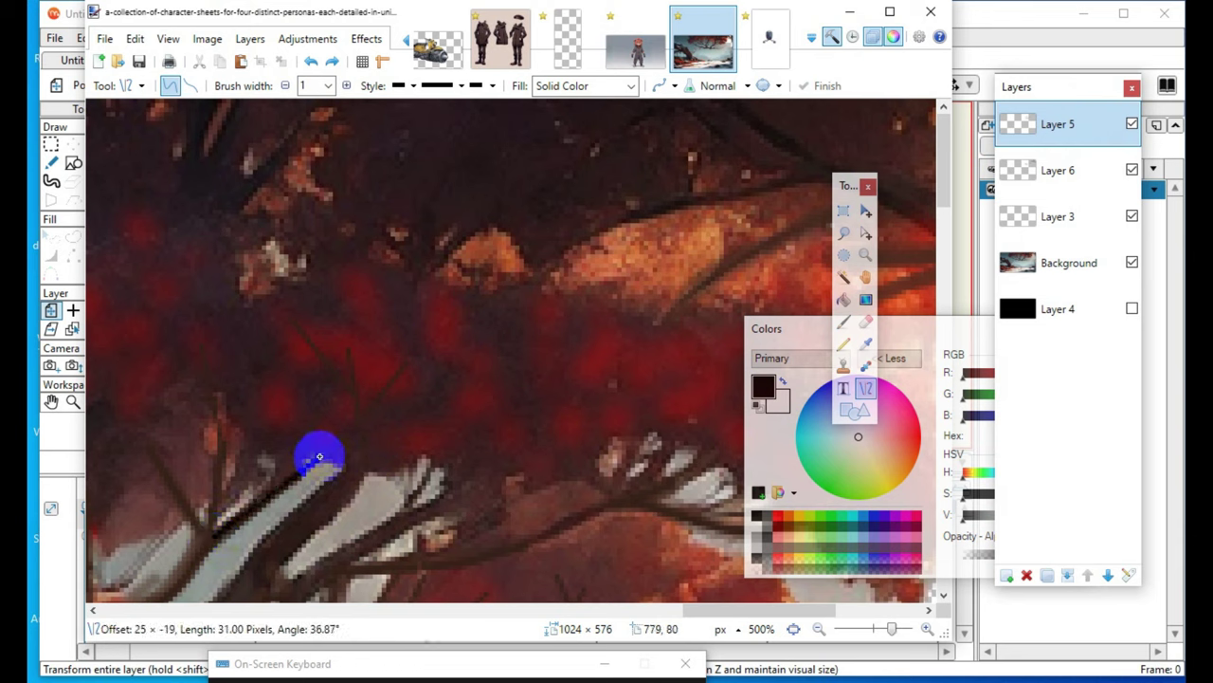
pyautogui.moveTo(318, 456); pyautogui.dragTo(318, 456)
pyautogui.moveTo(969, 350); pyautogui.dragTo(784, 91)
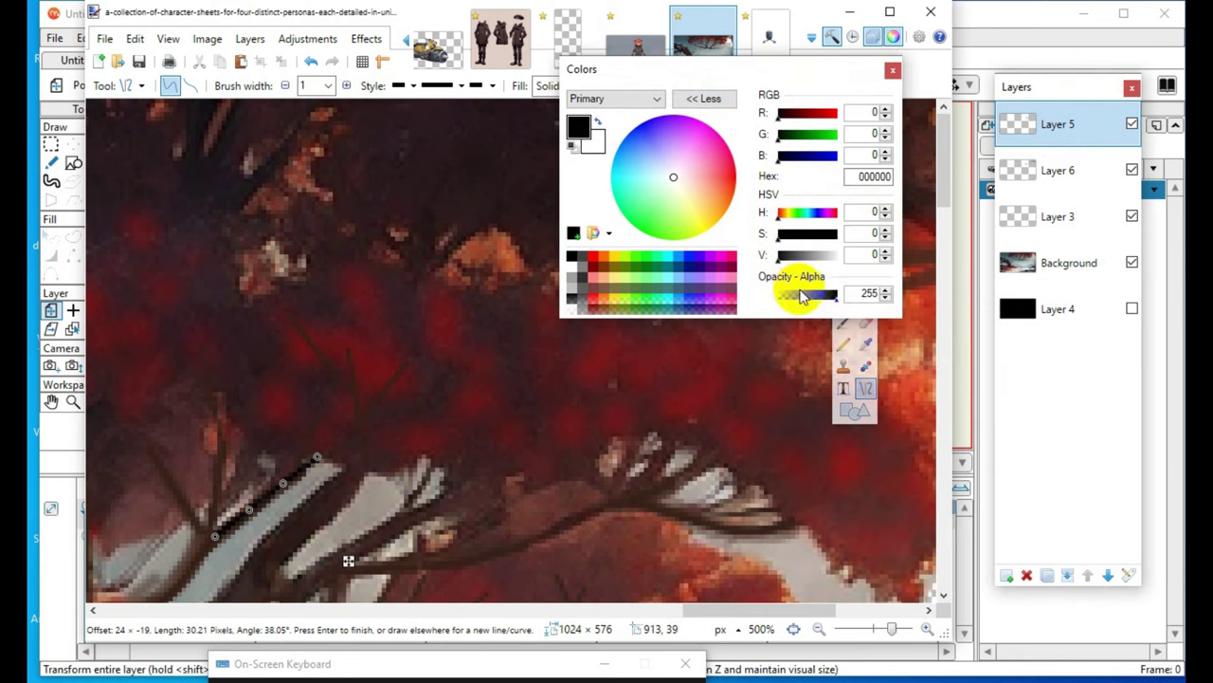
pyautogui.moveTo(794, 291); pyautogui.dragTo(813, 305)
pyautogui.click(390, 519)
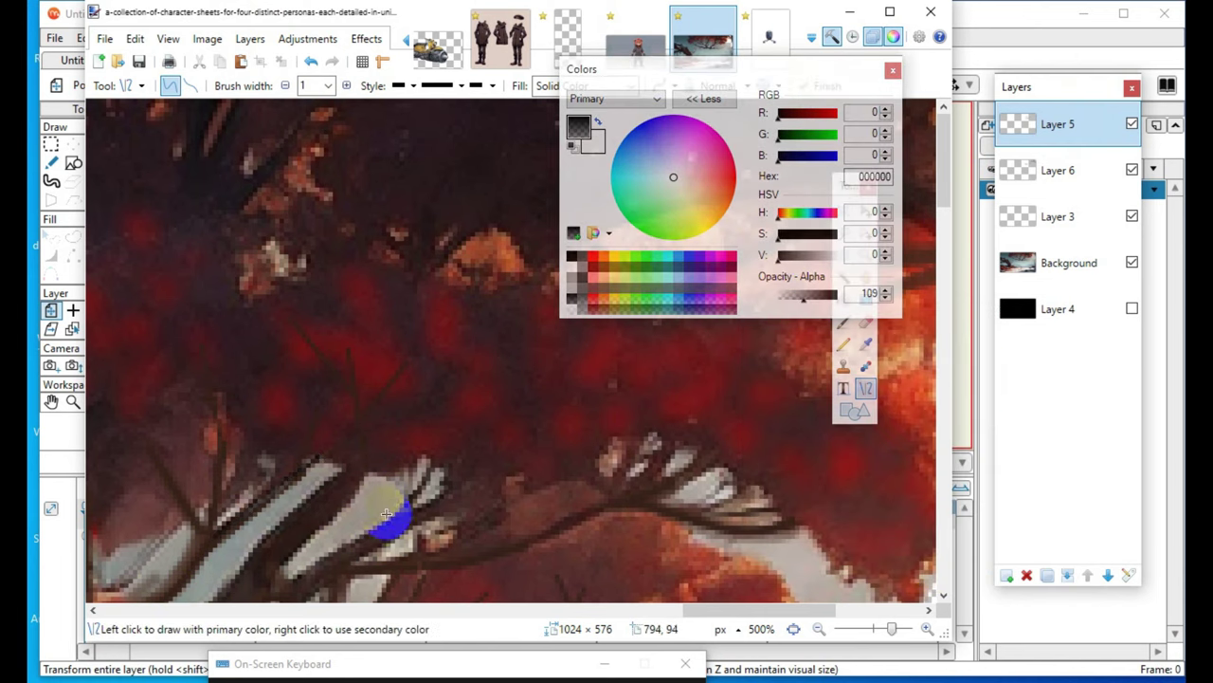
# - Darken the angled twig beside the orange leaves with a 27-pixel line and the thin twig entering the lower foliage with a 20-pixel line
pyautogui.scroll(-2, 398, 515)
pyautogui.scroll(1, 398, 513)
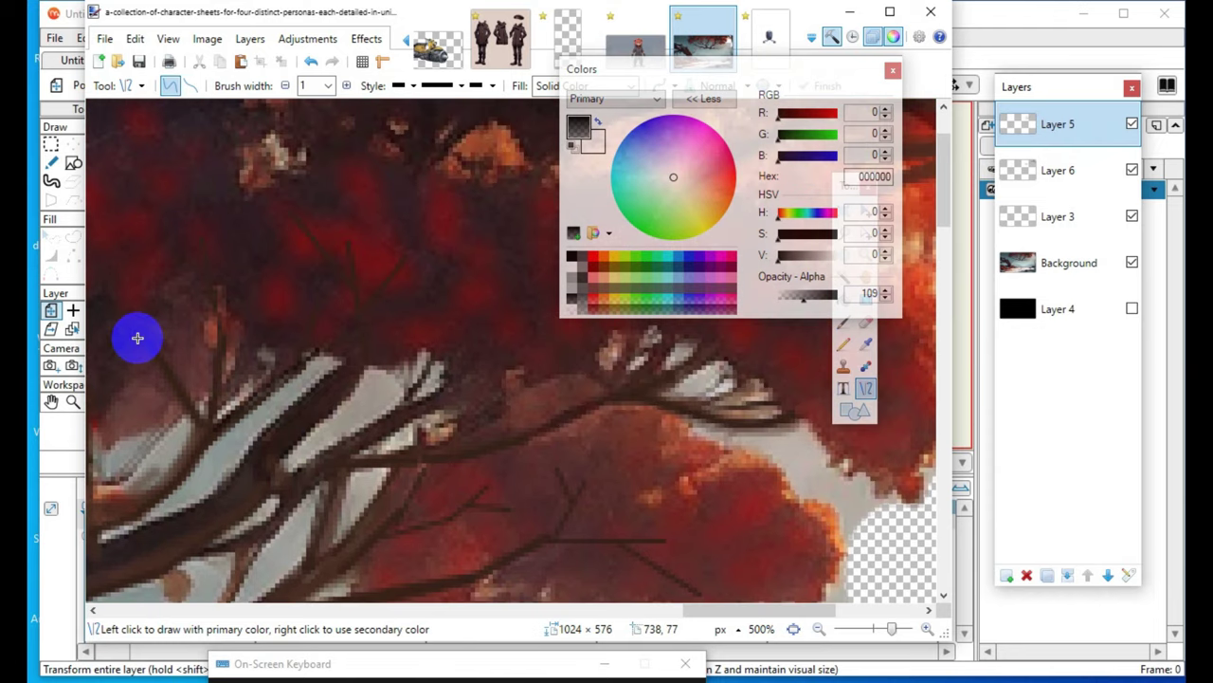
pyautogui.moveTo(135, 334); pyautogui.dragTo(192, 420)
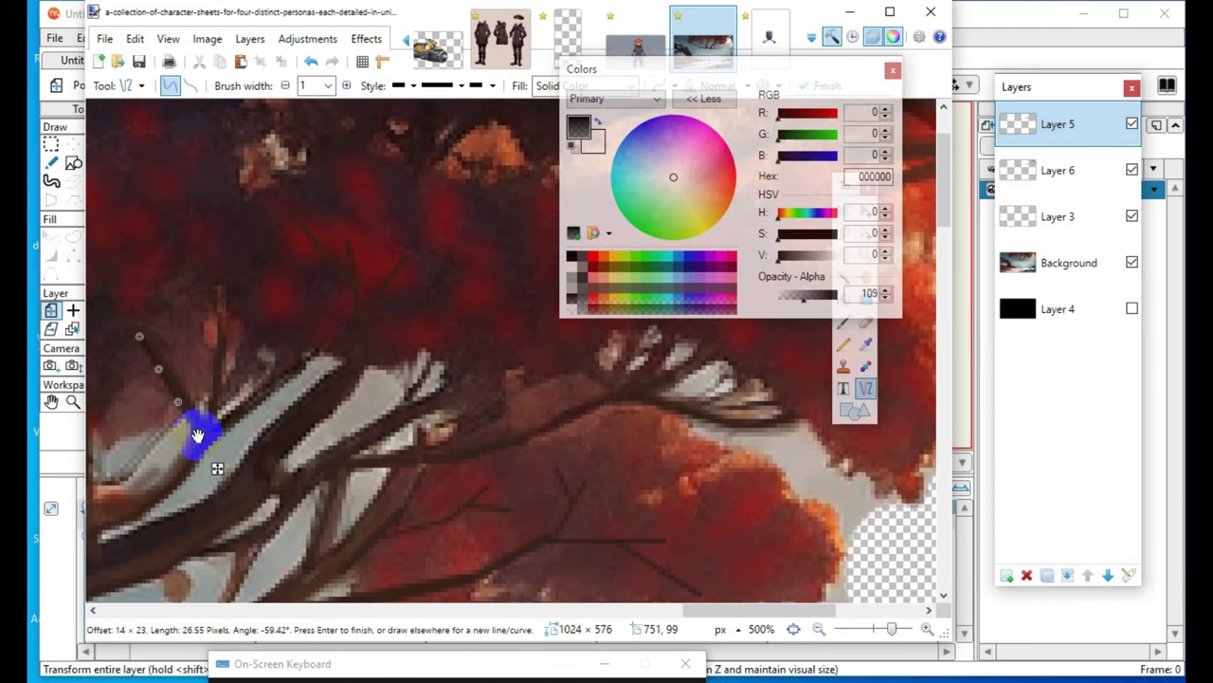
pyautogui.press('Return')
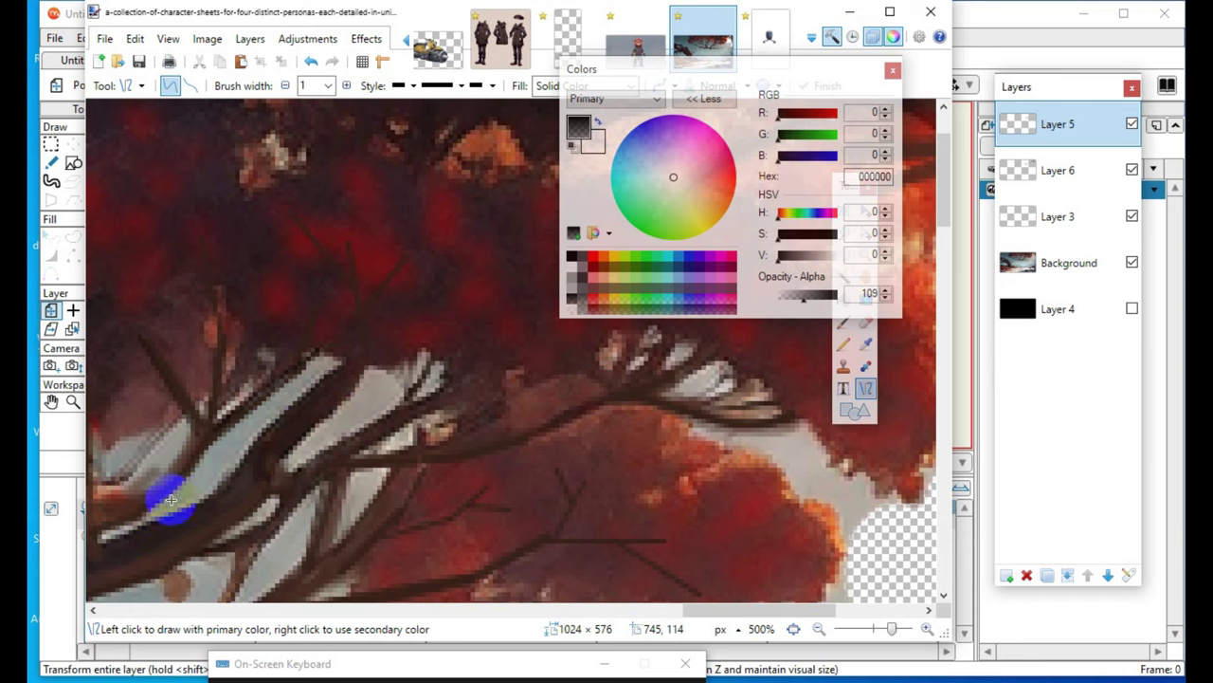
pyautogui.moveTo(370, 531)
pyautogui.mouseDown()
pyautogui.moveTo(447, 522)
pyautogui.moveTo(368, 559)
pyautogui.mouseUp()
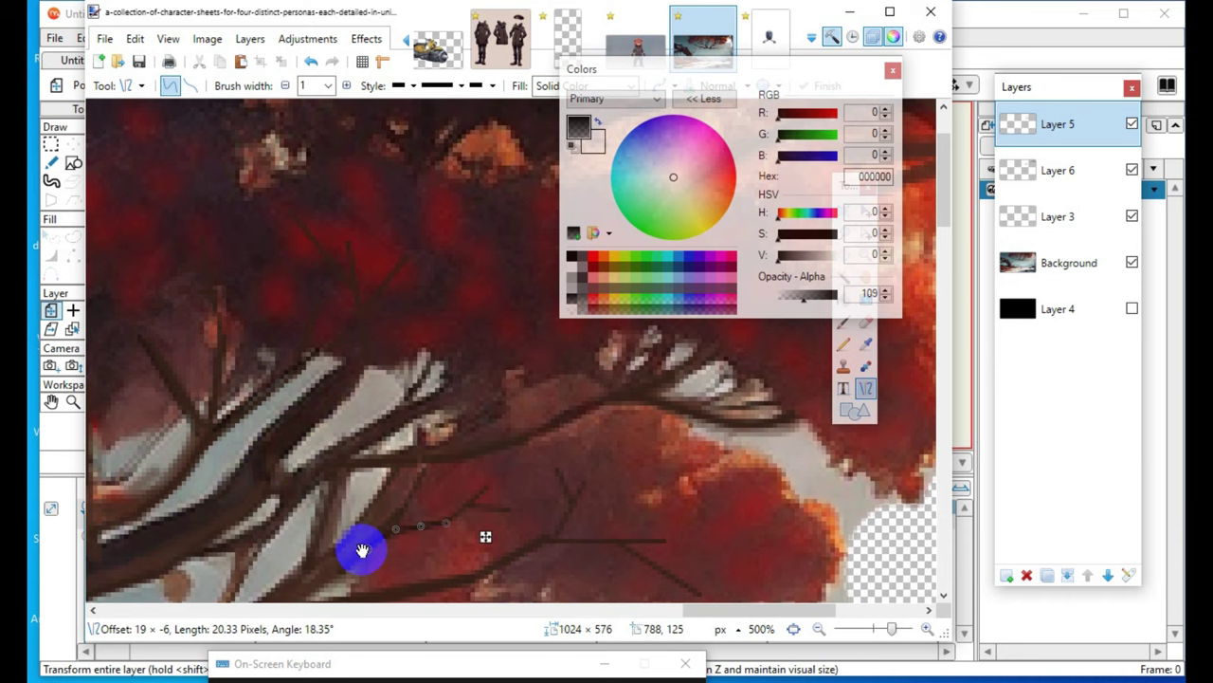
pyautogui.press('Return')
# - Darken the long branch crossing the lower foliage clump and add short dark lines along its upper twig and the forked twig above it
pyautogui.scroll(-1, 414, 499)
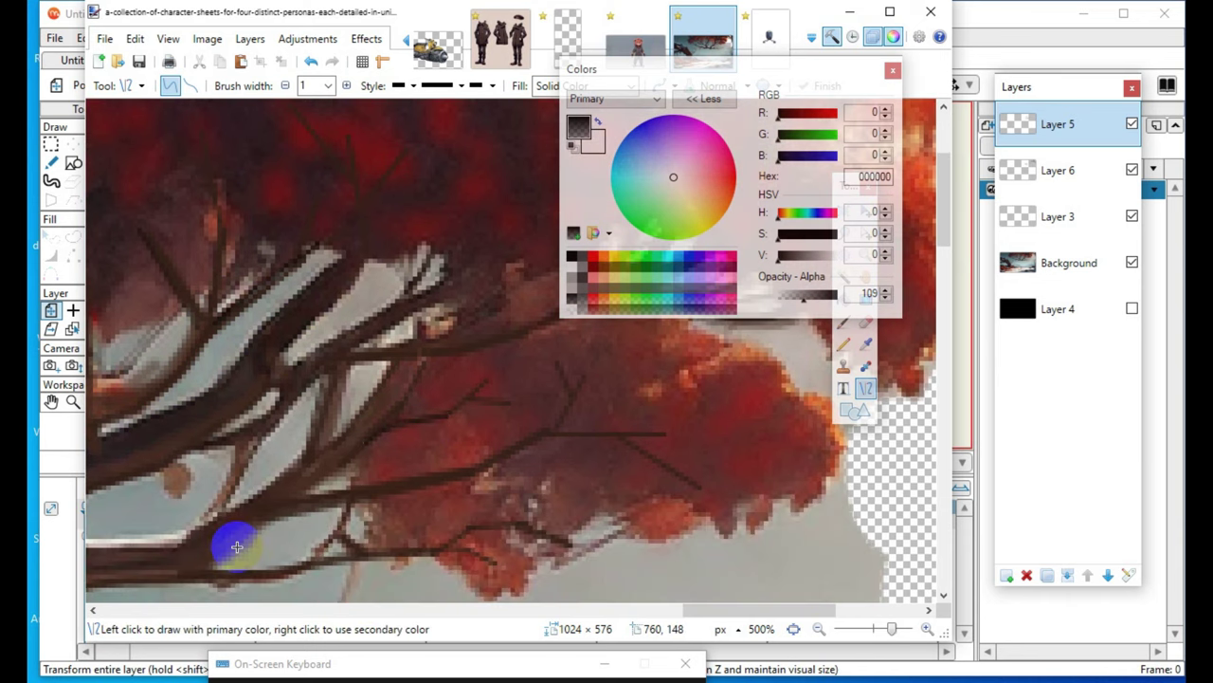
pyautogui.moveTo(256, 523)
pyautogui.mouseDown()
pyautogui.moveTo(534, 499)
pyautogui.moveTo(466, 476)
pyautogui.mouseUp()
pyautogui.press('Return')
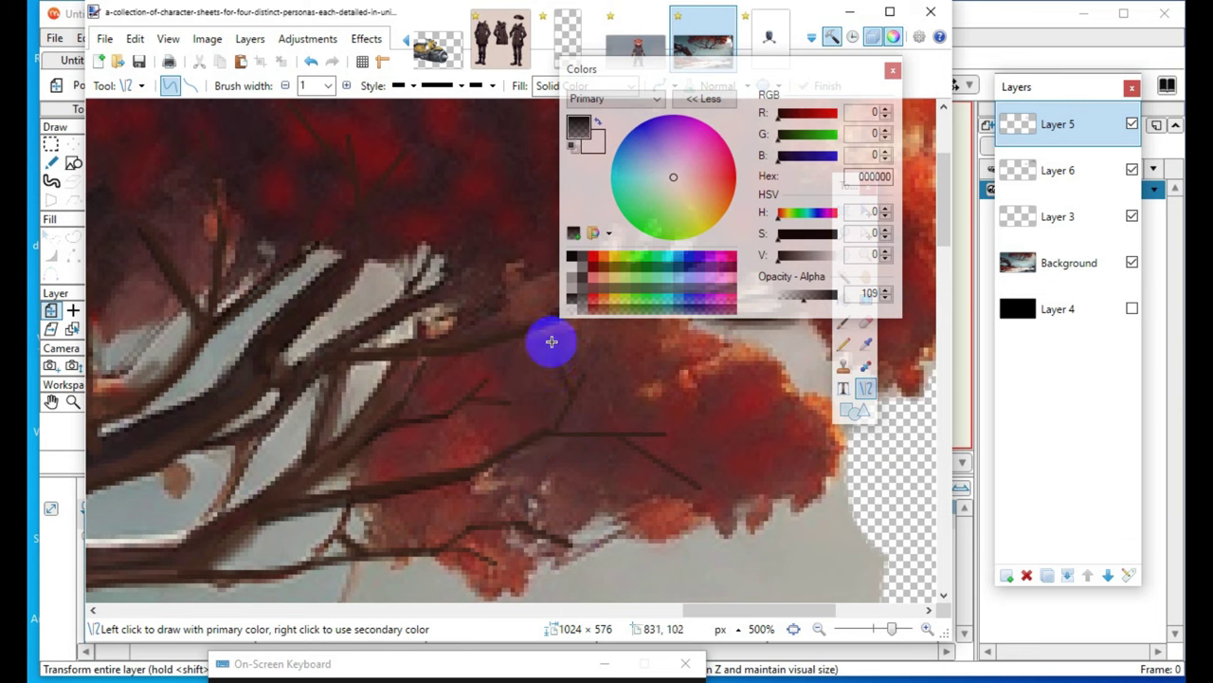
pyautogui.moveTo(553, 352); pyautogui.dragTo(564, 380)
pyautogui.click(650, 496)
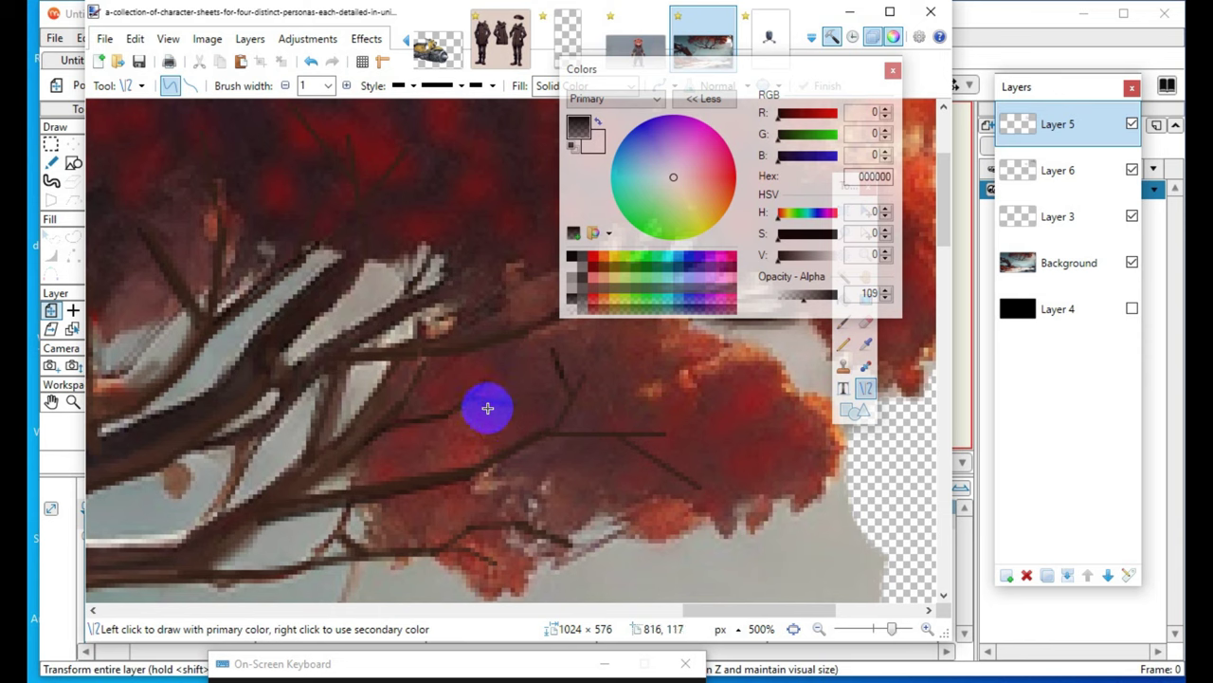
pyautogui.moveTo(414, 426); pyautogui.dragTo(512, 430)
pyautogui.press('Return')
# - Darken the upper branch with a line about 34 pixels long and a curved line following its underside up to the outer fork
pyautogui.scroll(3, 456, 566)
pyautogui.scroll(-2, 456, 566)
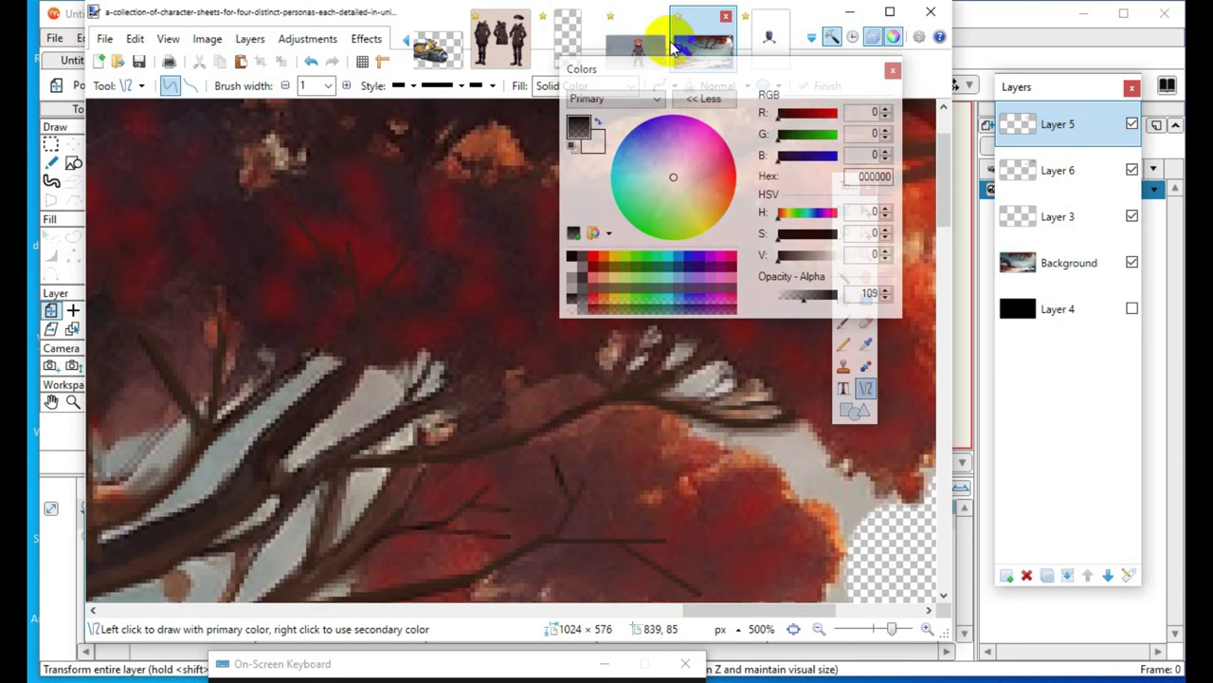
pyautogui.moveTo(621, 67); pyautogui.dragTo(951, 8)
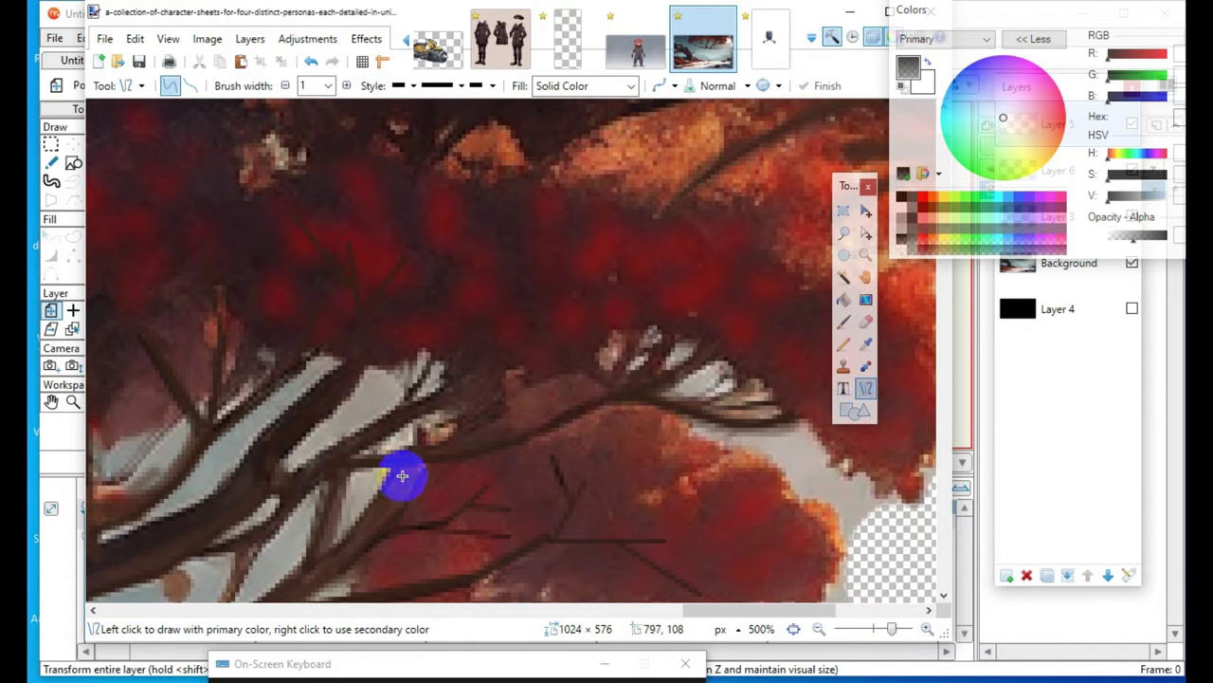
pyautogui.moveTo(354, 456); pyautogui.dragTo(486, 445)
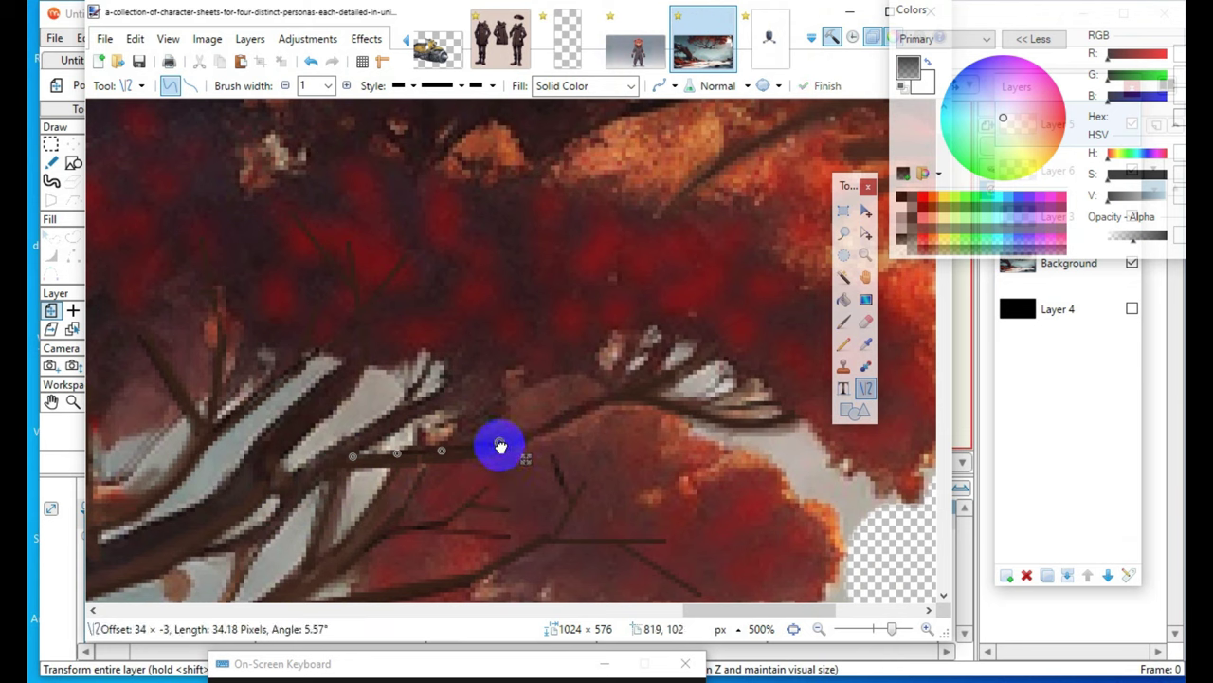
pyautogui.press('Return')
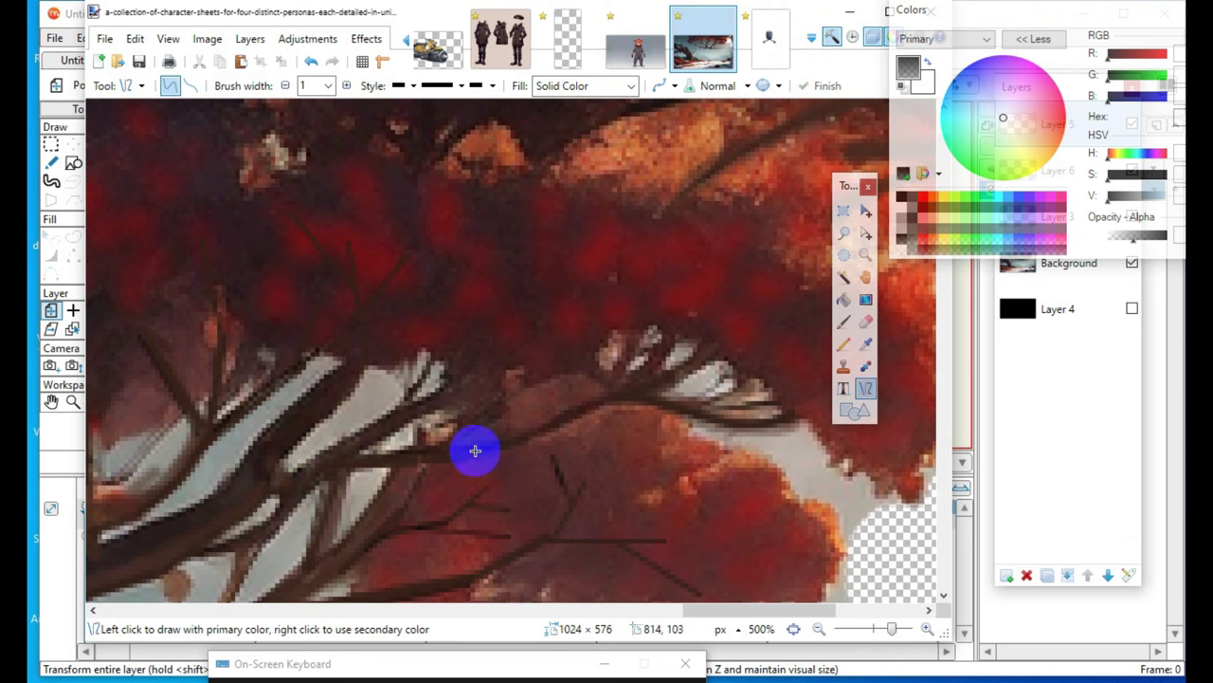
pyautogui.moveTo(443, 460); pyautogui.dragTo(640, 400)
pyautogui.moveTo(567, 431)
pyautogui.mouseDown()
pyautogui.moveTo(501, 433)
pyautogui.moveTo(512, 460)
pyautogui.mouseUp()
pyautogui.press('Return')
# - Draw a dark line along the thin twig between the central pale gaps and darken the twig at the upper branch's outer fork
pyautogui.moveTo(405, 413)
pyautogui.mouseDown()
pyautogui.moveTo(428, 339)
pyautogui.moveTo(436, 350)
pyautogui.mouseUp()
pyautogui.press('Return')
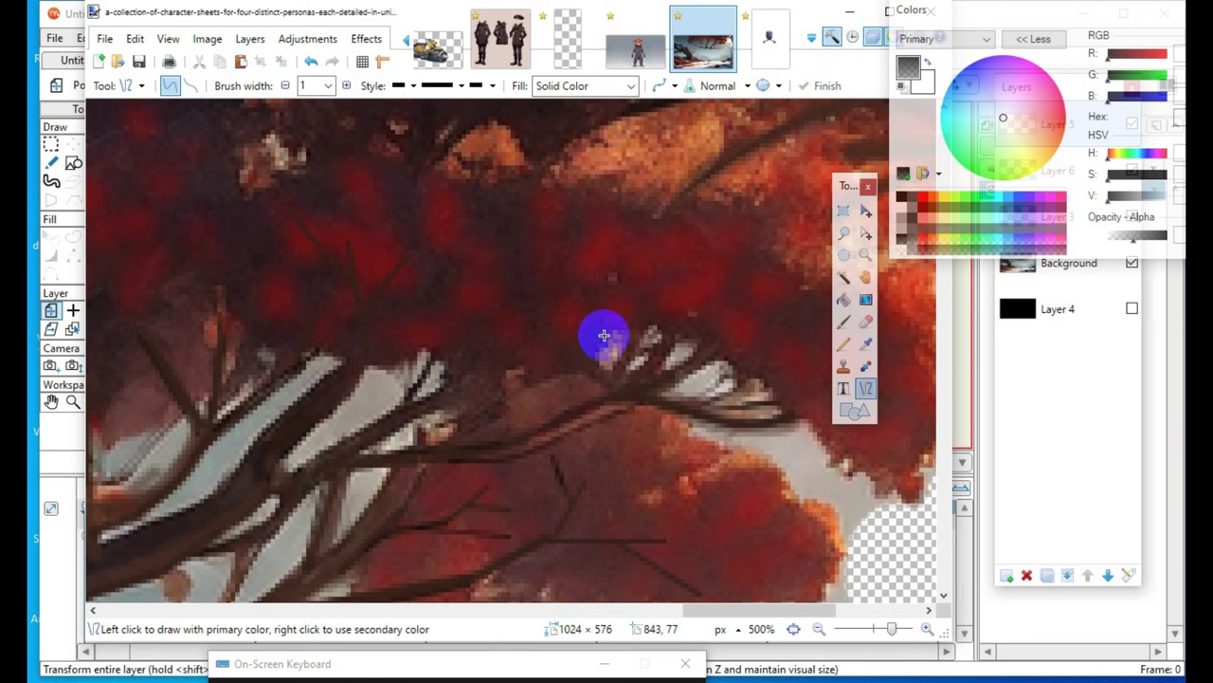
pyautogui.moveTo(685, 405); pyautogui.dragTo(755, 374)
pyautogui.click(733, 434)
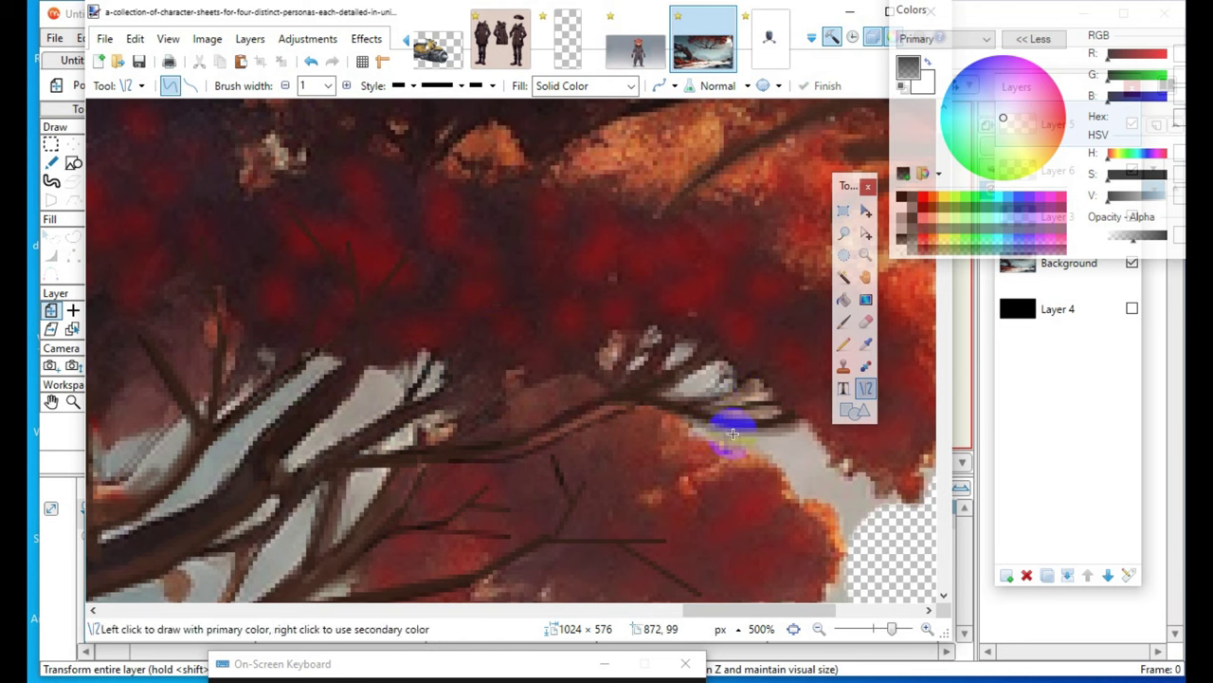
pyautogui.moveTo(686, 405); pyautogui.dragTo(747, 381)
pyautogui.click(697, 461)
# - Add a short dark line to the lowest branch's twig inside the orange leaf clump
pyautogui.scroll(-3, 504, 396)
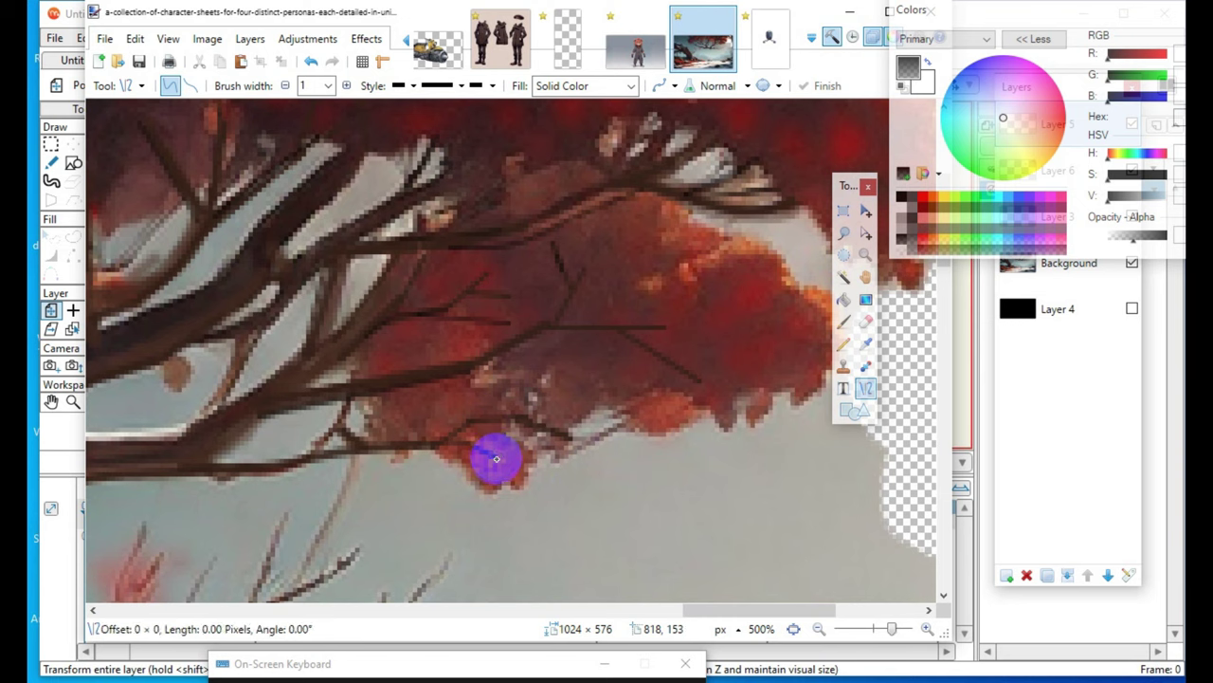
pyautogui.moveTo(496, 459); pyautogui.dragTo(505, 449)
pyautogui.click(362, 426)
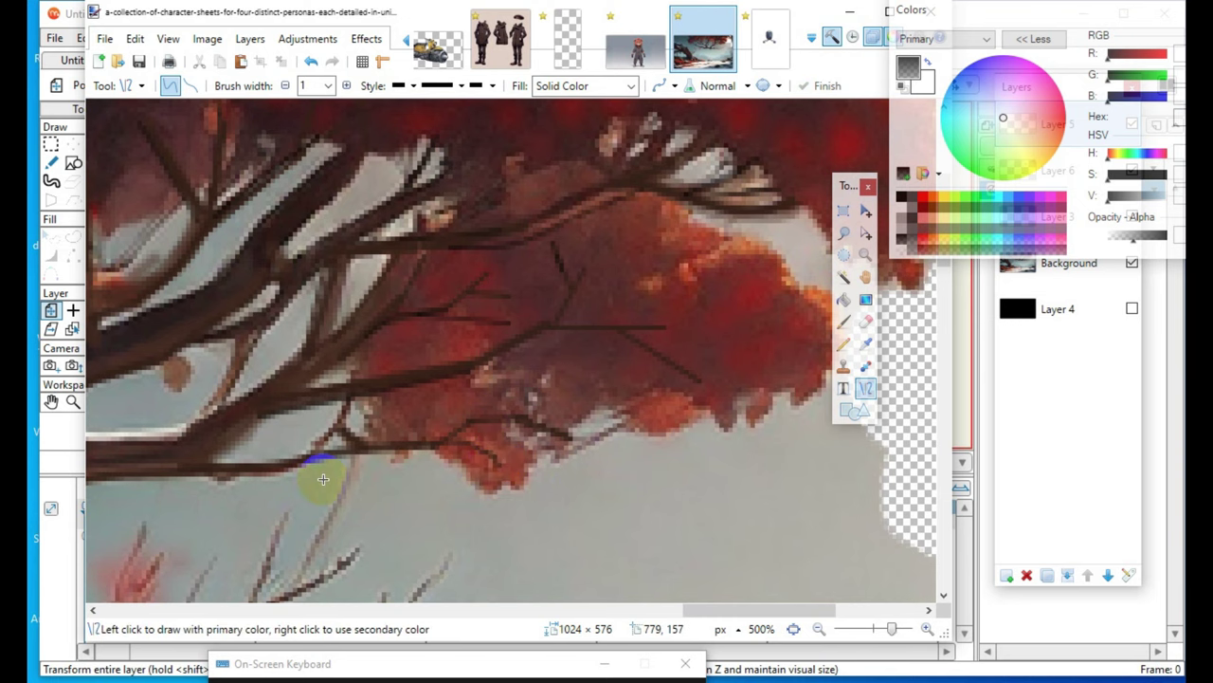
# - Draw two dark twig lines rising from the upper branch past the pale knot into the foliage, the first about 30 pixels long
pyautogui.scroll(2, 370, 417)
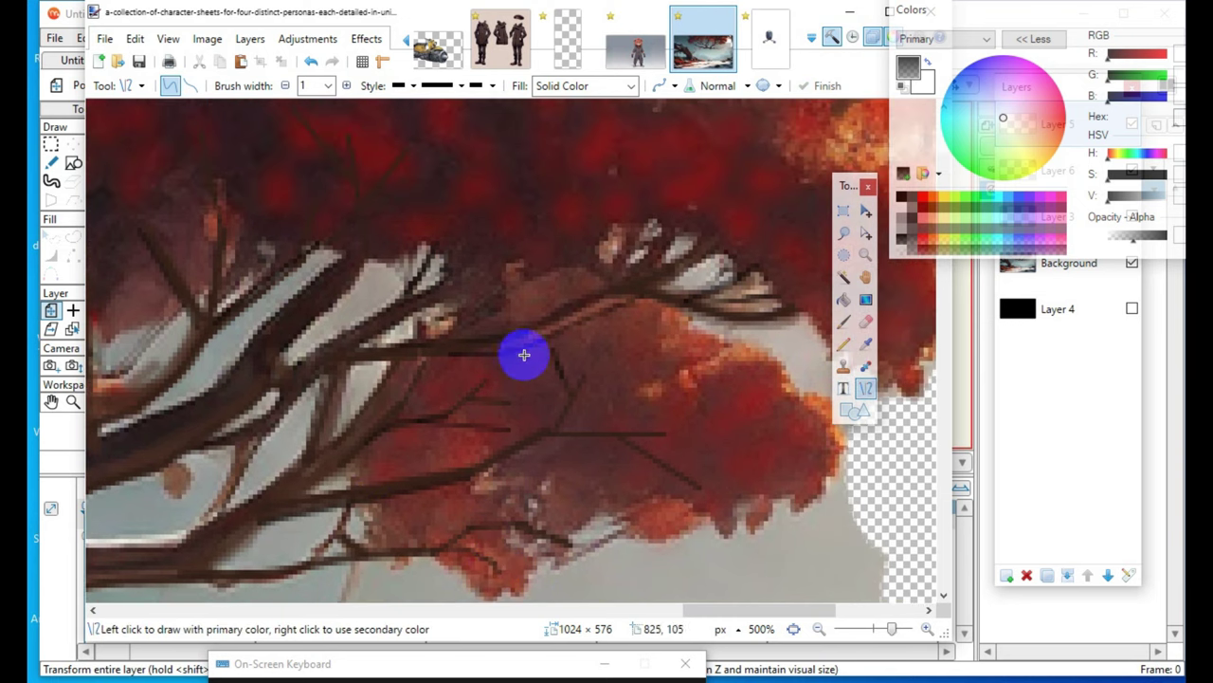
pyautogui.moveTo(411, 345)
pyautogui.mouseDown()
pyautogui.moveTo(511, 276)
pyautogui.moveTo(493, 327)
pyautogui.moveTo(520, 274)
pyautogui.mouseUp()
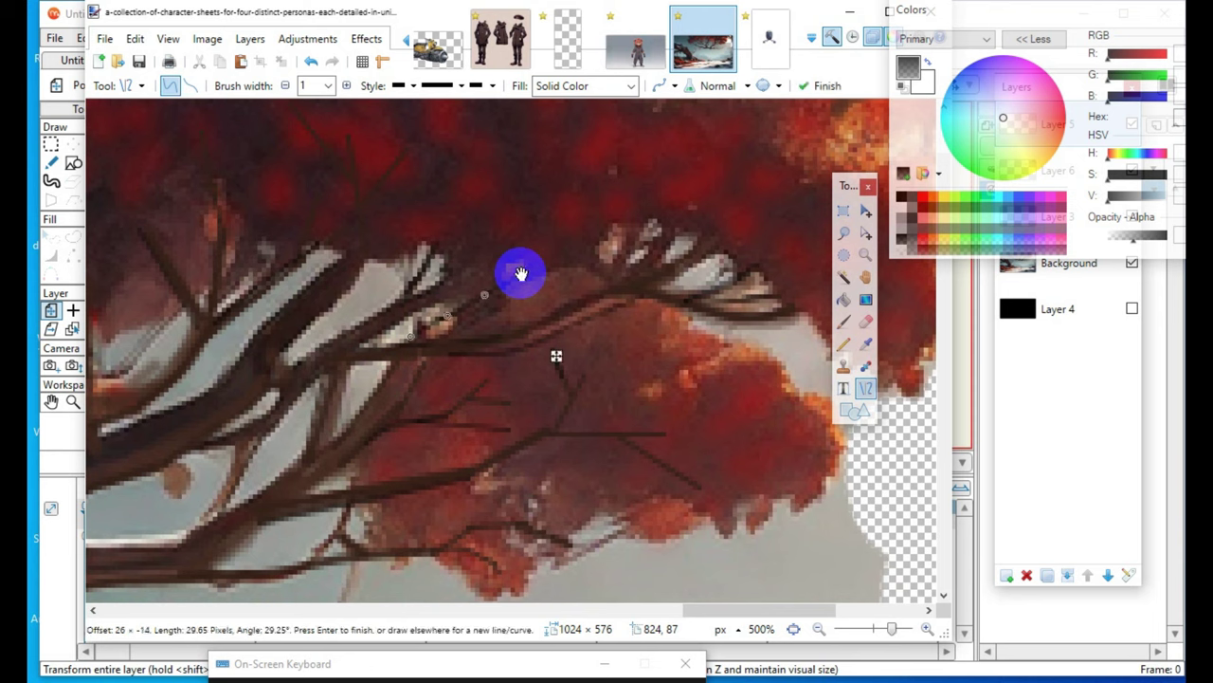
pyautogui.click(401, 435)
pyautogui.moveTo(449, 333); pyautogui.dragTo(536, 277)
# - Extend the forked twig beside the main trunk with a dark line running up into the red foliage
pyautogui.scroll(3, 408, 427)
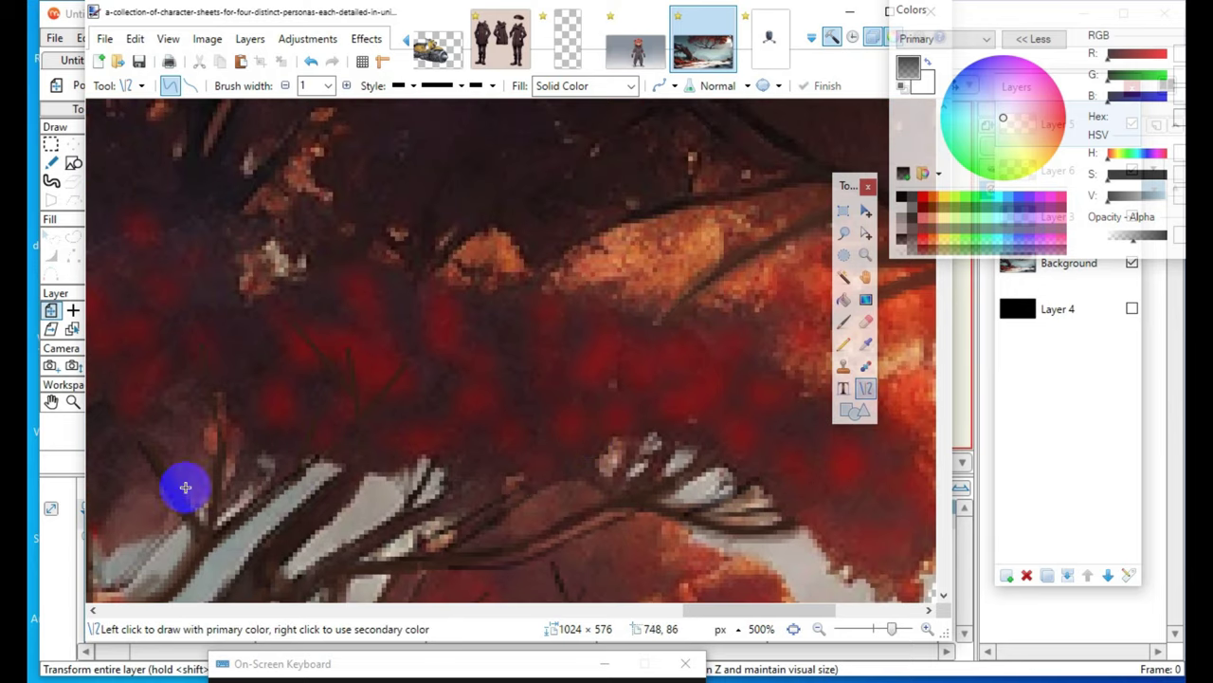
pyautogui.moveTo(158, 478); pyautogui.dragTo(143, 366)
pyautogui.click(386, 269)
# - Draw a dark twig about 39 pixels long from the upper main trunk toward the pale twig tip, bent into a sagging curve
pyautogui.moveTo(736, 612); pyautogui.dragTo(665, 615)
pyautogui.scroll(-3, 473, 461)
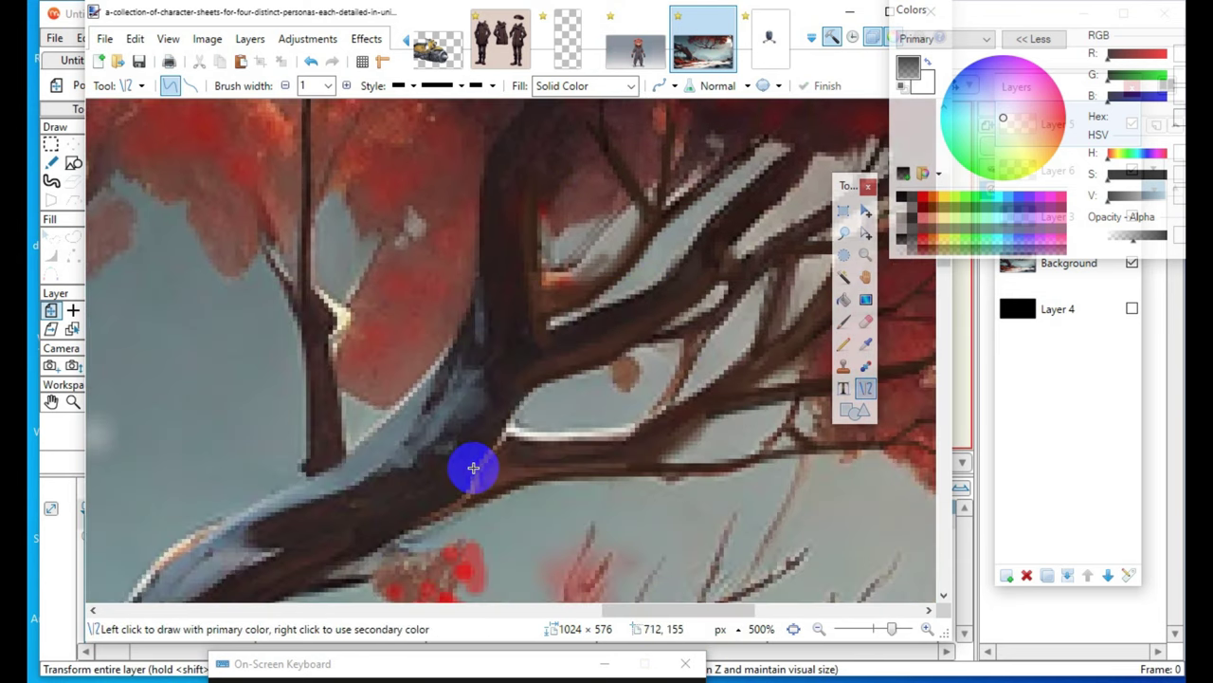
pyautogui.scroll(3, 473, 467)
pyautogui.scroll(1, 461, 464)
pyautogui.scroll(-3, 398, 515)
pyautogui.scroll(3, 376, 473)
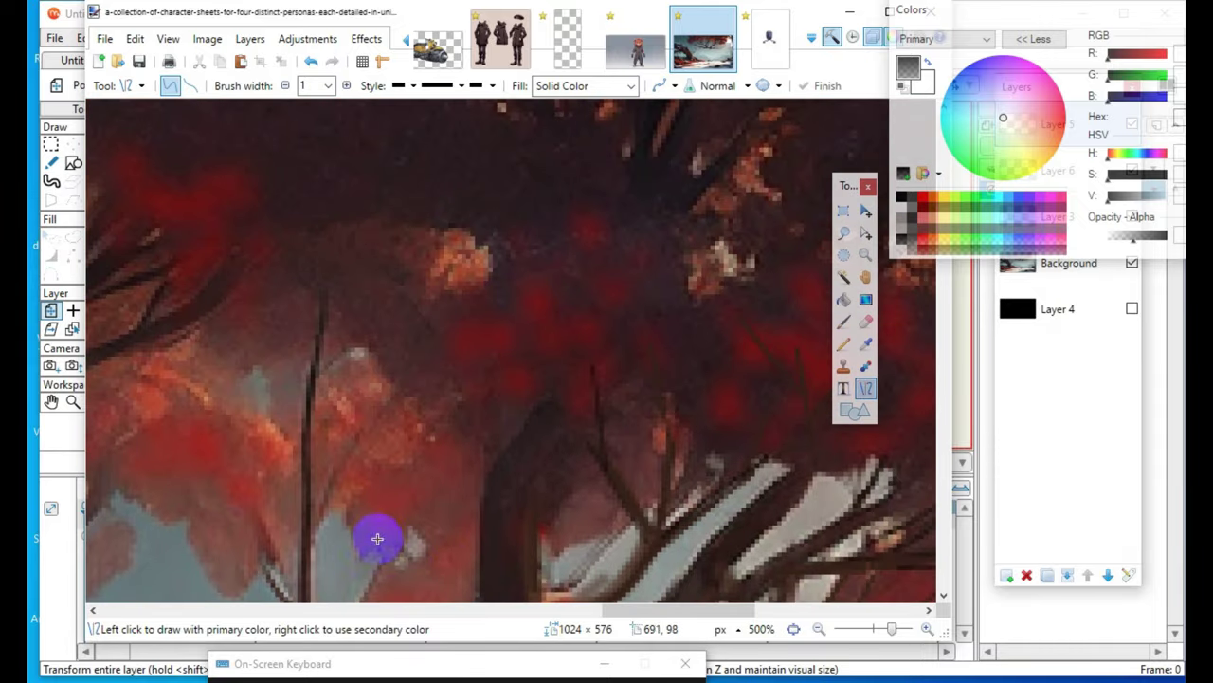
pyautogui.scroll(-3, 446, 521)
pyautogui.scroll(2, 578, 512)
pyautogui.moveTo(491, 370)
pyautogui.mouseDown()
pyautogui.moveTo(413, 265)
pyautogui.moveTo(415, 306)
pyautogui.moveTo(401, 274)
pyautogui.moveTo(365, 248)
pyautogui.moveTo(375, 249)
pyautogui.mouseUp()
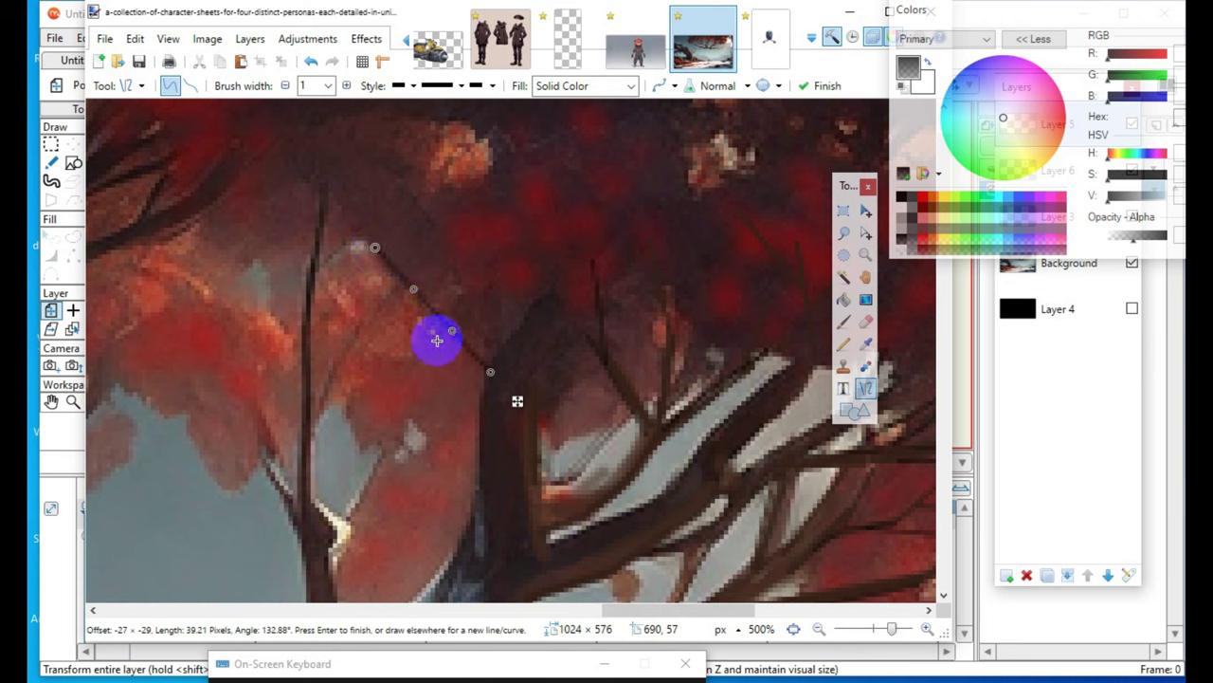
pyautogui.moveTo(406, 290)
pyautogui.mouseDown()
pyautogui.moveTo(407, 312)
pyautogui.moveTo(453, 368)
pyautogui.mouseUp()
pyautogui.click(508, 472)
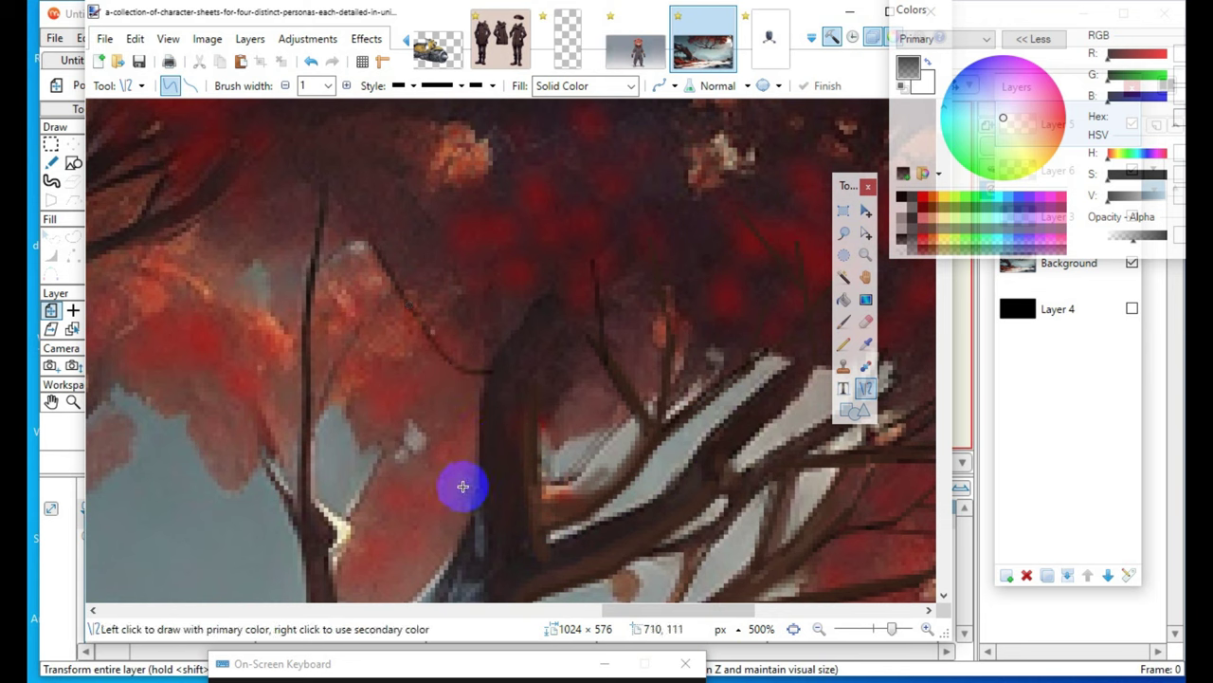
# - Draw a second dark line from the curved twig's tip down to the trunk and extend the tip upward by about 17 pixels
pyautogui.moveTo(368, 262)
pyautogui.mouseDown()
pyautogui.moveTo(466, 397)
pyautogui.moveTo(451, 405)
pyautogui.moveTo(481, 443)
pyautogui.mouseUp()
pyautogui.press('Return')
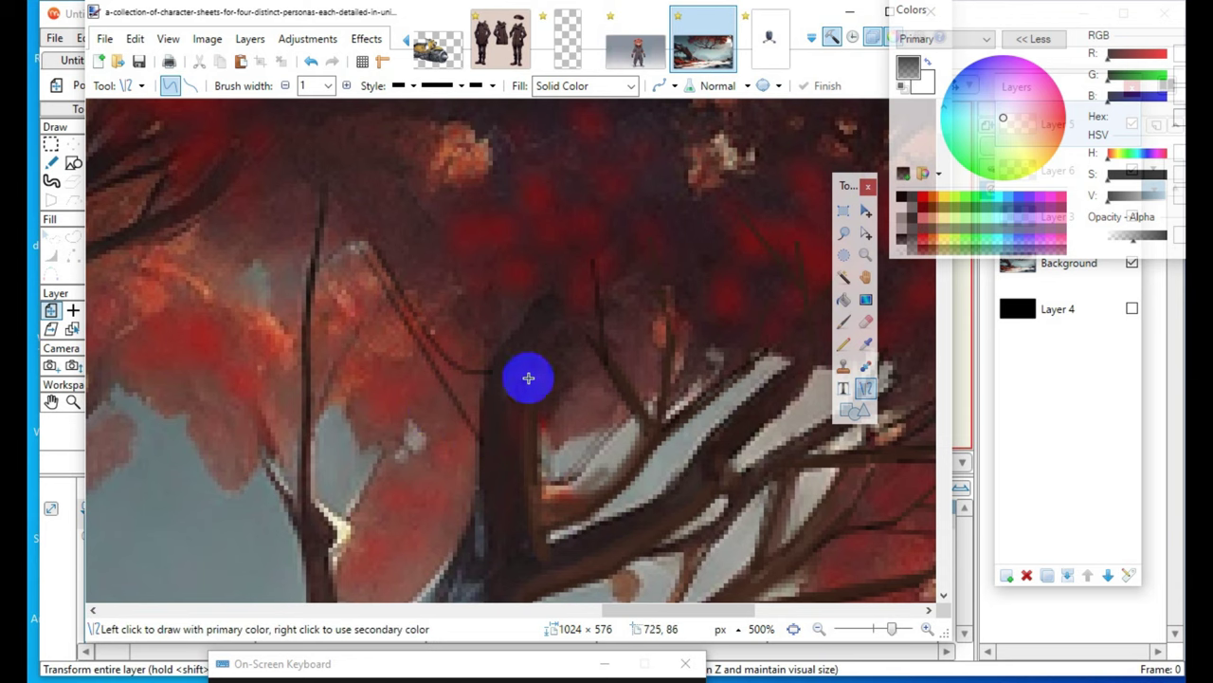
pyautogui.scroll(1, 375, 304)
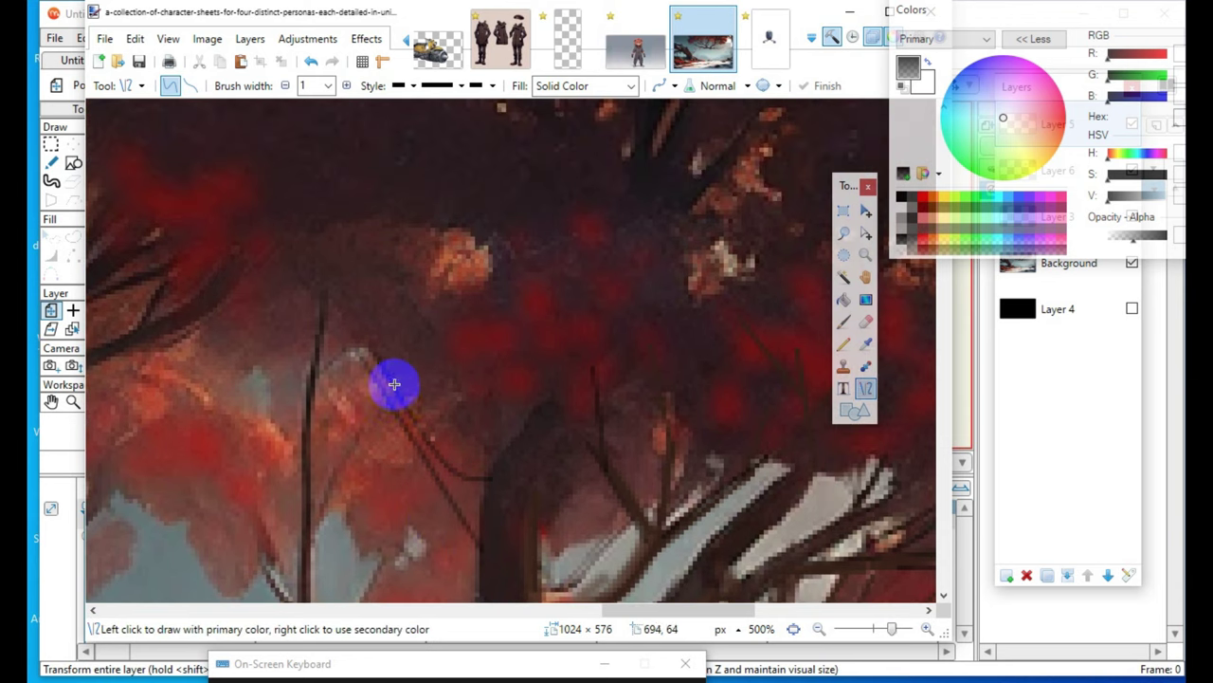
pyautogui.moveTo(367, 354)
pyautogui.mouseDown()
pyautogui.moveTo(367, 272)
pyautogui.moveTo(407, 294)
pyautogui.moveTo(381, 310)
pyautogui.moveTo(343, 278)
pyautogui.mouseUp()
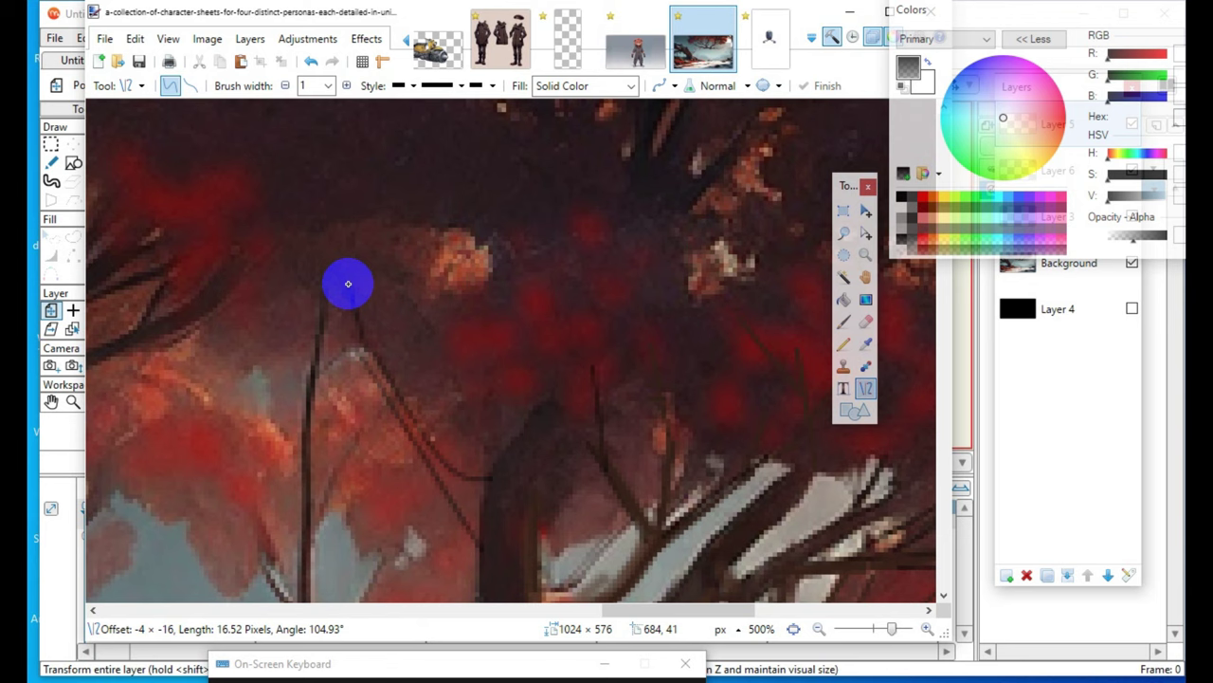
pyautogui.press('Return')
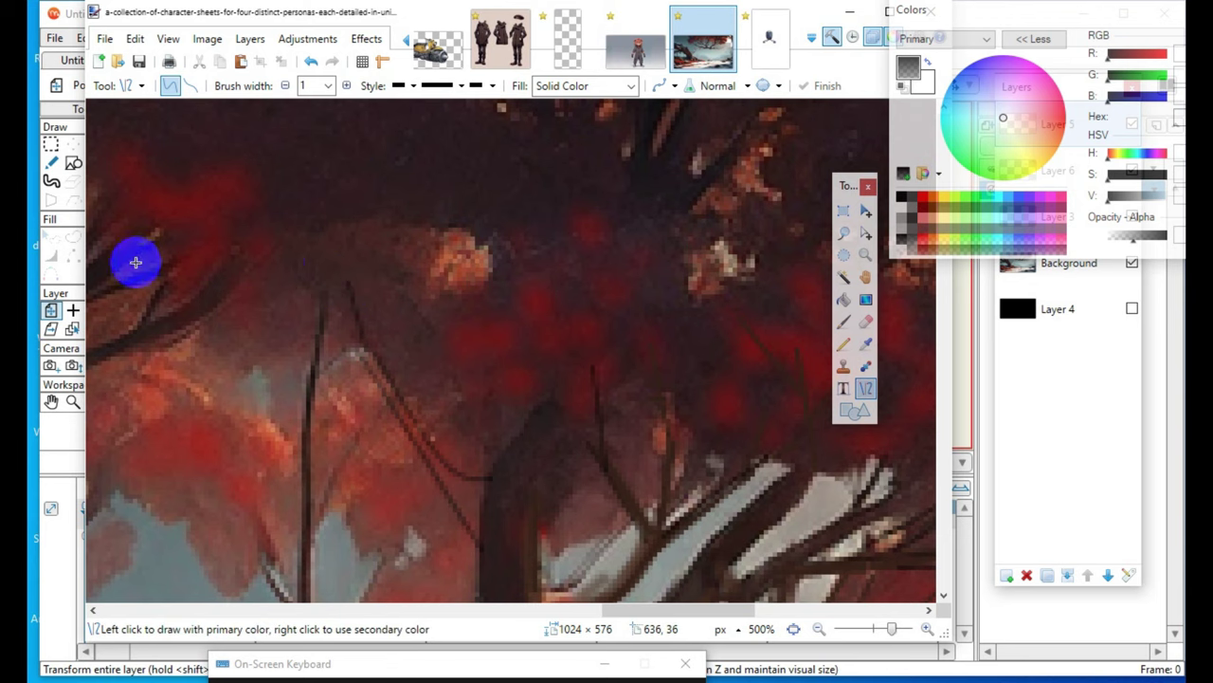
# - Add a dark line about 23 pixels long to the far-left foliage's branches and extend the thin trunk's left twig into the red leaves
pyautogui.moveTo(121, 258); pyautogui.dragTo(213, 216)
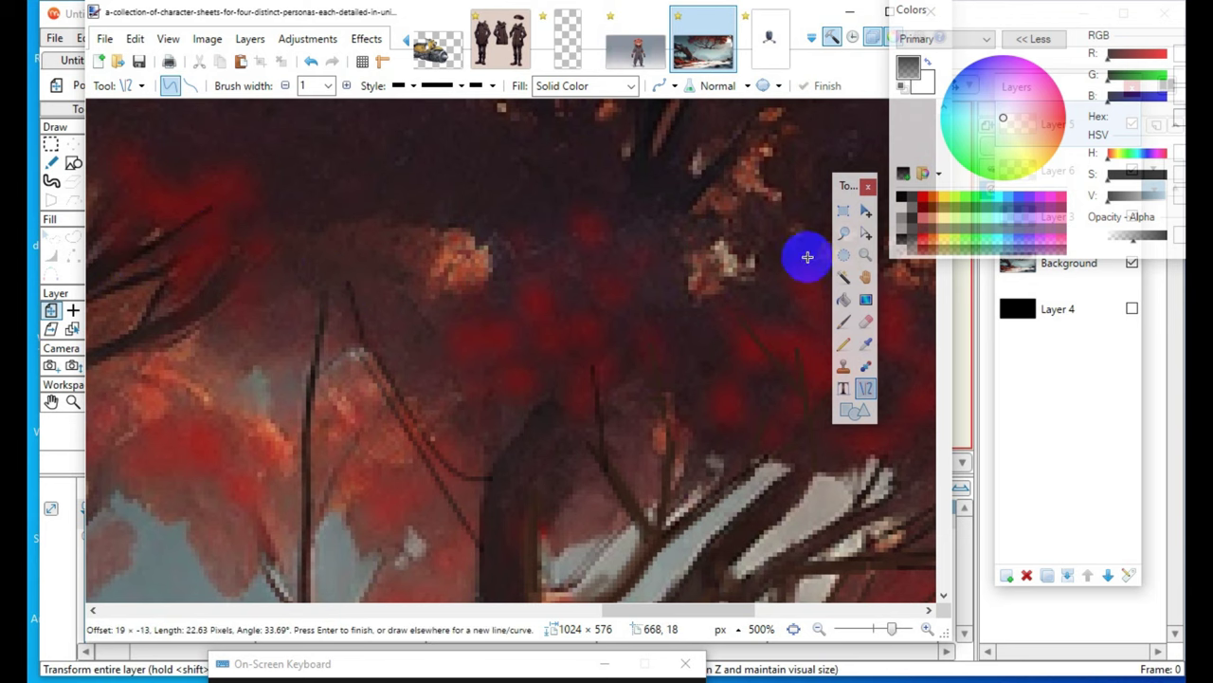
pyautogui.press('Return')
pyautogui.scroll(-3, 526, 355)
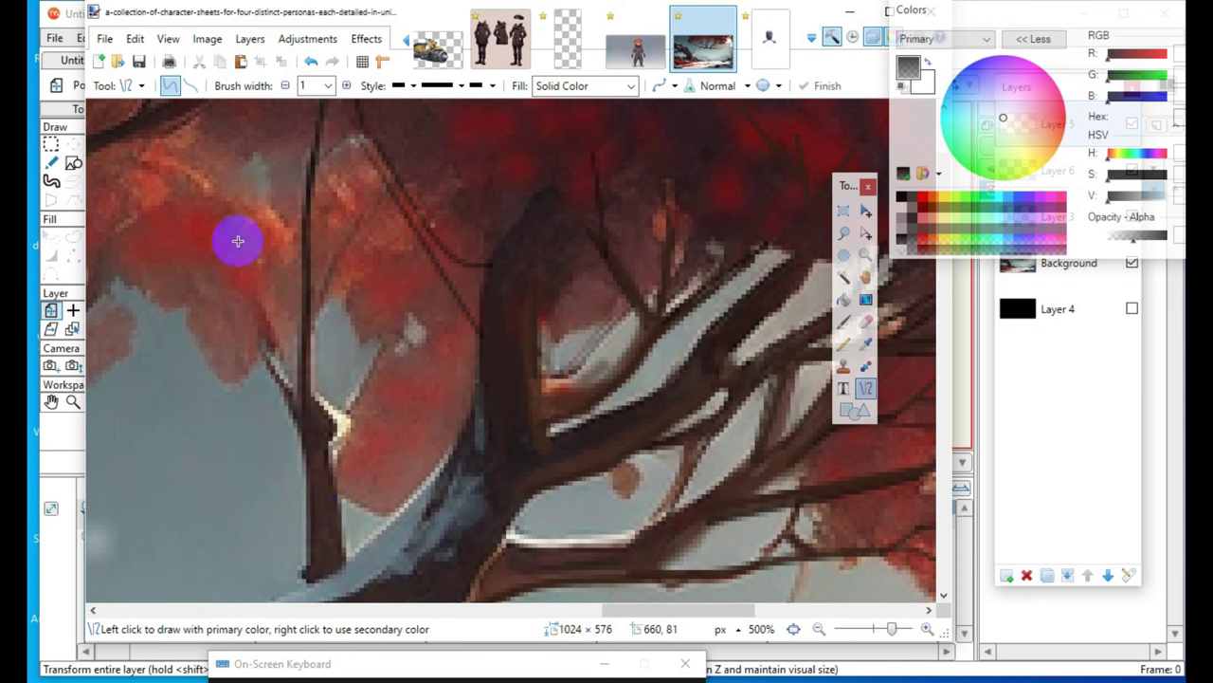
pyautogui.click(227, 271)
pyautogui.moveTo(291, 392)
pyautogui.mouseDown()
pyautogui.moveTo(198, 285)
pyautogui.moveTo(236, 262)
pyautogui.moveTo(212, 268)
pyautogui.moveTo(158, 241)
pyautogui.moveTo(171, 241)
pyautogui.mouseUp()
pyautogui.press('Return')
pyautogui.click(217, 257)
pyautogui.click(378, 371)
# - Outline the leaning trunk's snowy upper edge with two curved dark lines, one on each side of the thin trunk's base
pyautogui.scroll(-3, 378, 417)
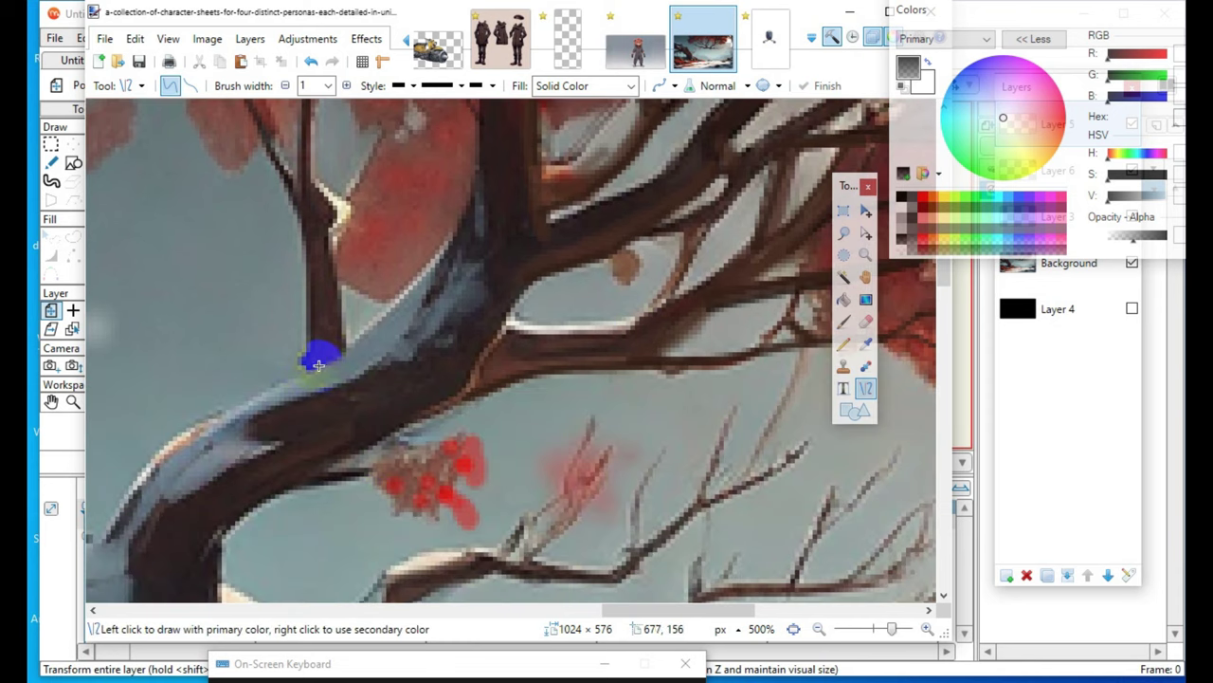
pyautogui.moveTo(315, 356); pyautogui.dragTo(152, 449)
pyautogui.moveTo(309, 365)
pyautogui.mouseDown()
pyautogui.moveTo(323, 380)
pyautogui.moveTo(320, 368)
pyautogui.mouseUp()
pyautogui.moveTo(207, 415); pyautogui.dragTo(193, 423)
pyautogui.click(306, 426)
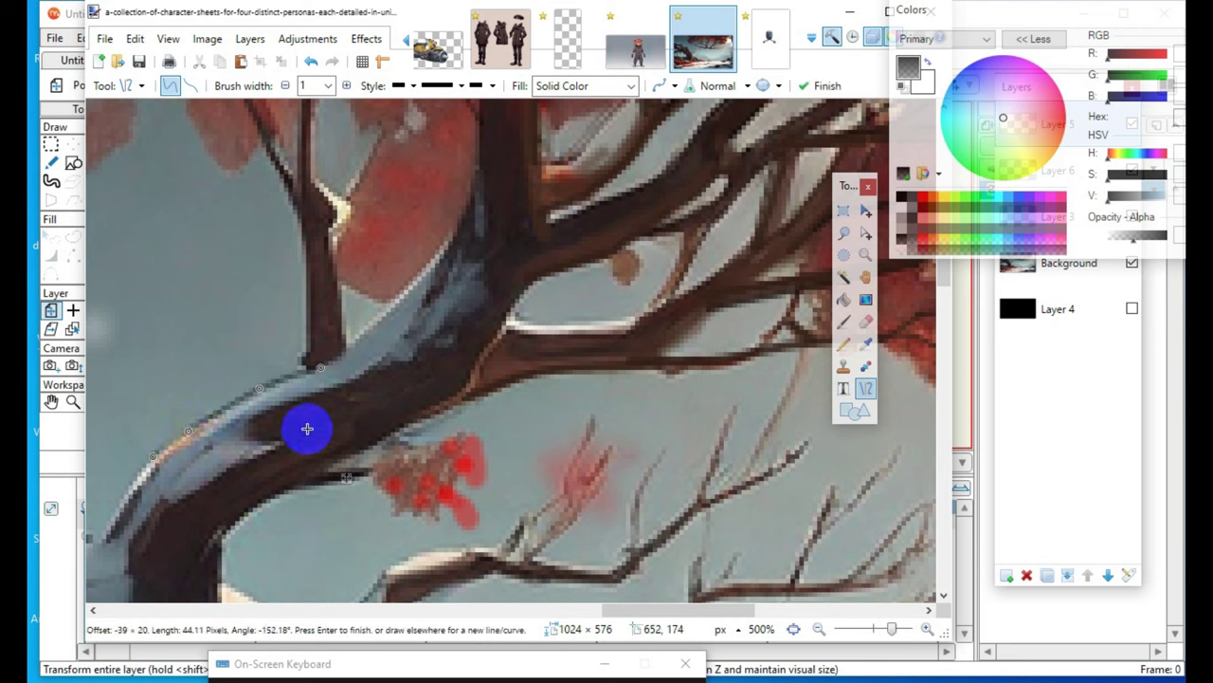
pyautogui.moveTo(340, 346); pyautogui.dragTo(468, 206)
pyautogui.moveTo(386, 302); pyautogui.dragTo(392, 305)
pyautogui.moveTo(427, 255); pyautogui.dragTo(434, 269)
pyautogui.click(451, 445)
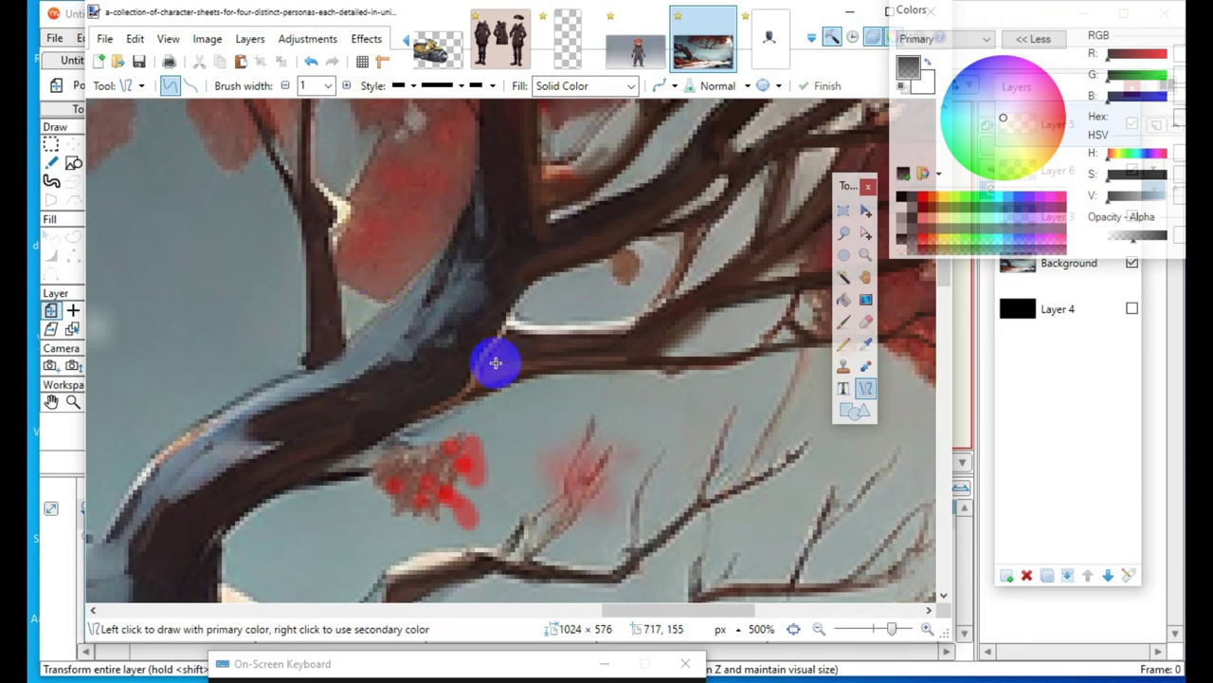
# - Draw a dark line from the broken branch stub's upper corner to the snow and one about 20 pixels long below it
pyautogui.scroll(-3, 408, 424)
pyautogui.scroll(2, 396, 412)
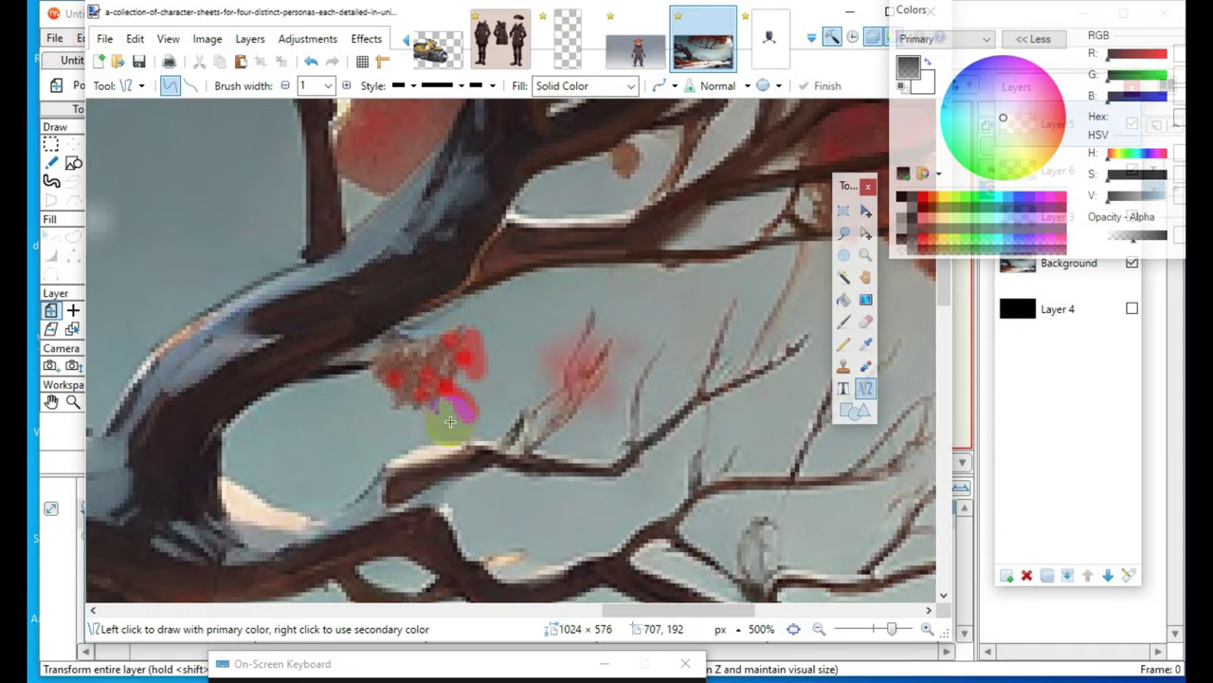
pyautogui.scroll(-1, 450, 422)
pyautogui.moveTo(385, 356)
pyautogui.mouseDown()
pyautogui.moveTo(325, 423)
pyautogui.moveTo(315, 419)
pyautogui.mouseUp()
pyautogui.click(389, 402)
pyautogui.moveTo(395, 397); pyautogui.dragTo(321, 444)
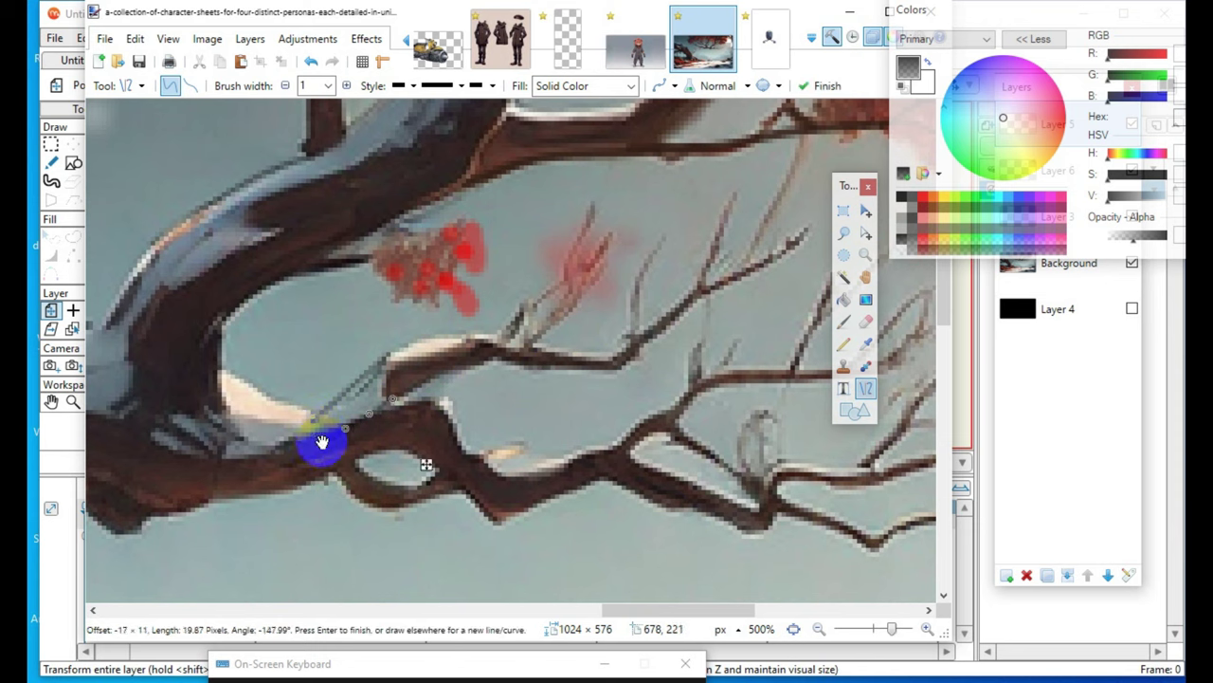
pyautogui.click(345, 464)
# - Outline the broken stub's cut end and underside, and darken its slanted edge with a line about 32 pixels long
pyautogui.moveTo(385, 357); pyautogui.dragTo(384, 407)
pyautogui.click(408, 431)
pyautogui.moveTo(273, 447); pyautogui.dragTo(384, 358)
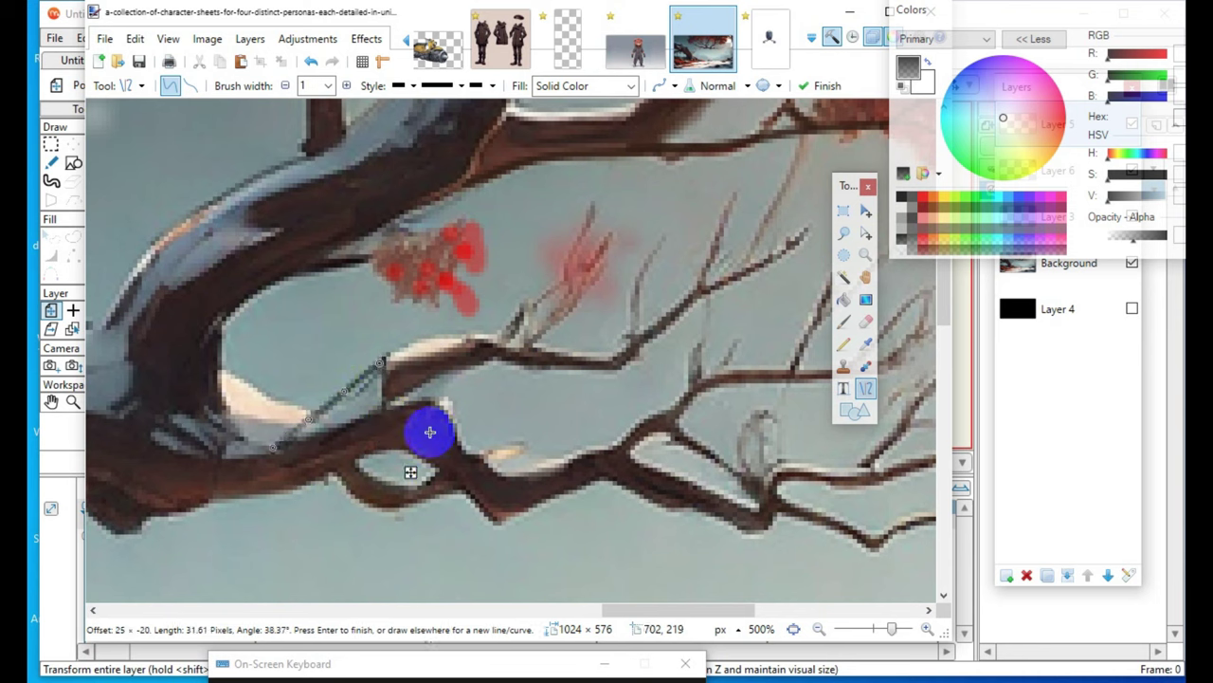
pyautogui.moveTo(382, 410); pyautogui.dragTo(444, 369)
pyautogui.click(298, 453)
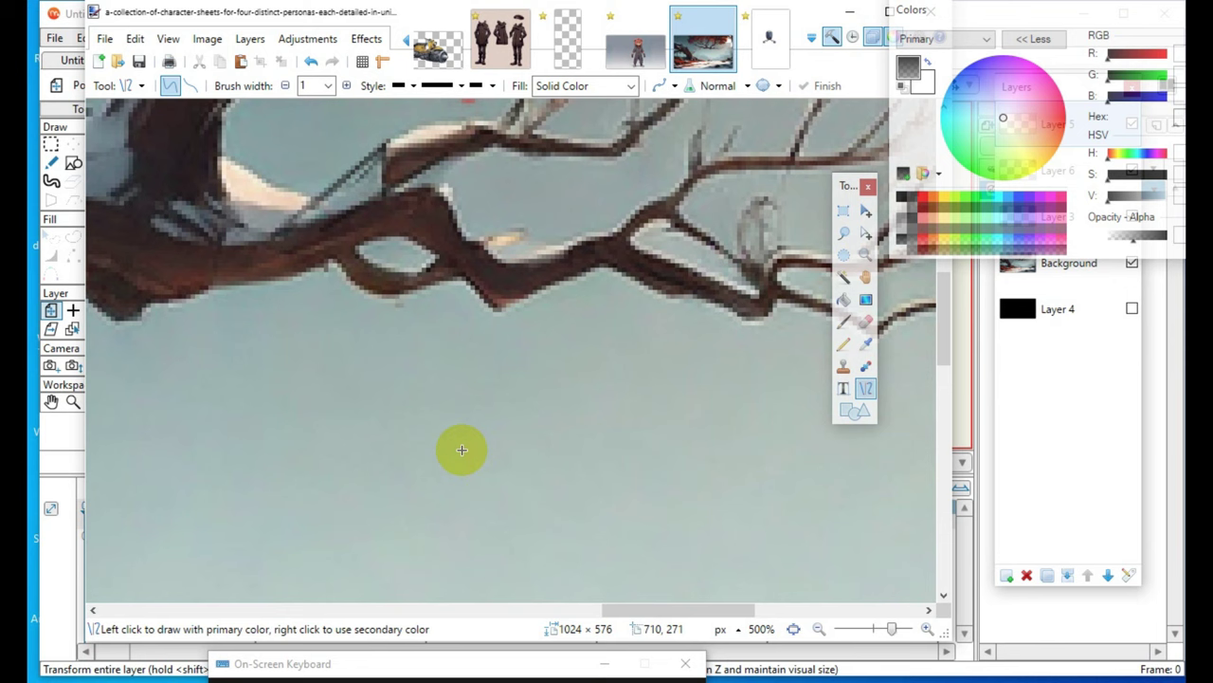
# - Draw a dark line about 36 pixels long along the lowest branch's underside and increase the line color's opacity
pyautogui.scroll(-3, 460, 446)
pyautogui.moveTo(165, 296); pyautogui.dragTo(332, 252)
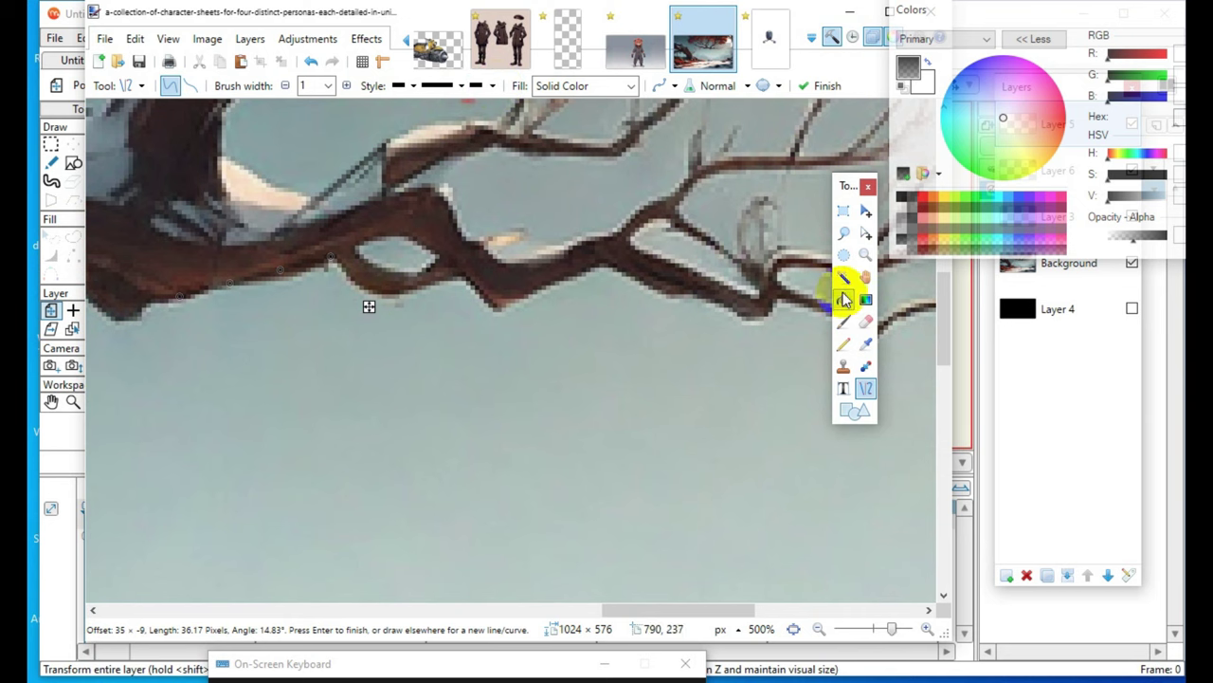
pyautogui.click(1154, 240)
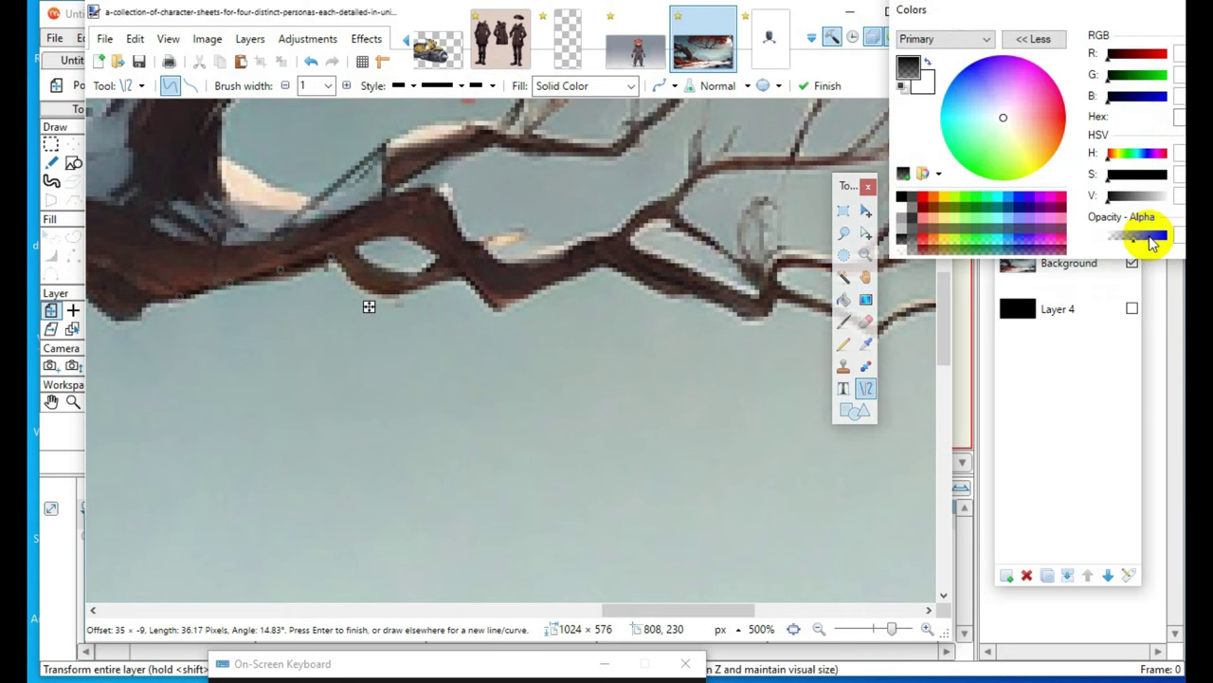
# - Draw a dark line under the small loop of the lowest branch and bend it to follow the loop's curve
pyautogui.moveTo(233, 291)
pyautogui.mouseDown()
pyautogui.moveTo(244, 325)
pyautogui.moveTo(234, 291)
pyautogui.moveTo(287, 274)
pyautogui.moveTo(411, 317)
pyautogui.moveTo(464, 277)
pyautogui.mouseUp()
pyautogui.click(422, 243)
pyautogui.moveTo(375, 274)
pyautogui.mouseDown()
pyautogui.moveTo(392, 309)
pyautogui.moveTo(374, 299)
pyautogui.mouseUp()
pyautogui.moveTo(322, 259); pyautogui.dragTo(427, 291)
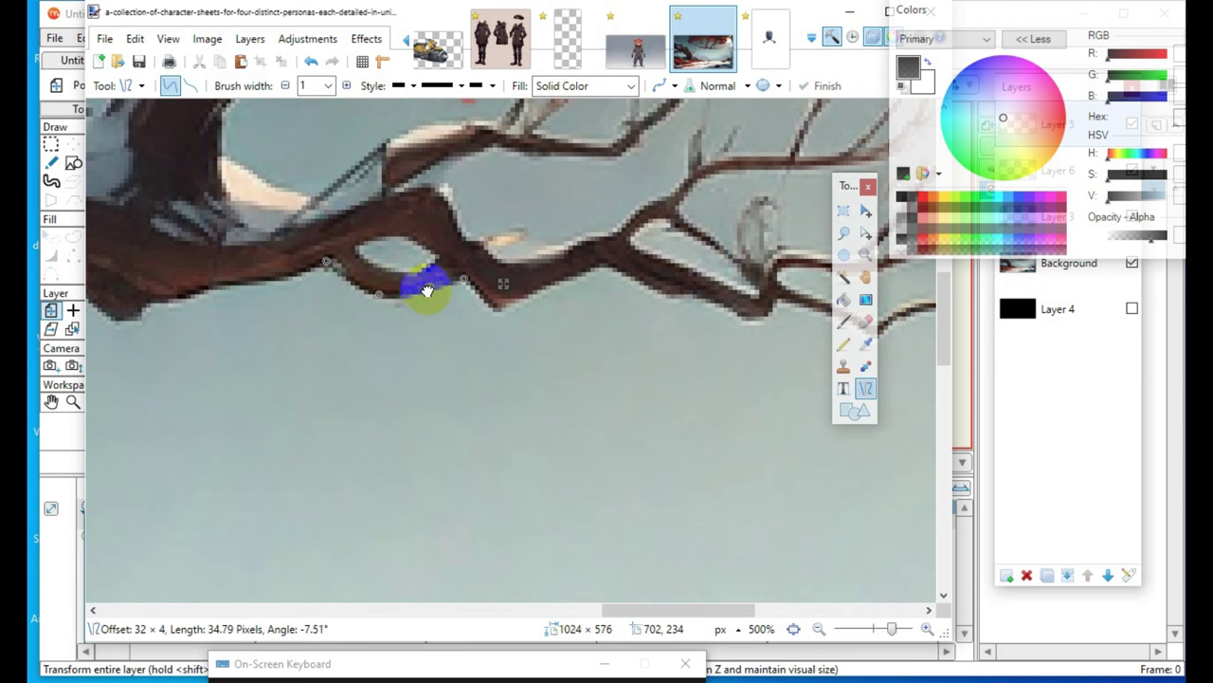
pyautogui.click(457, 244)
# - Darken the twig below the pink blot with a line about 22 pixels long and the bent upright twig beside it
pyautogui.scroll(1, 607, 474)
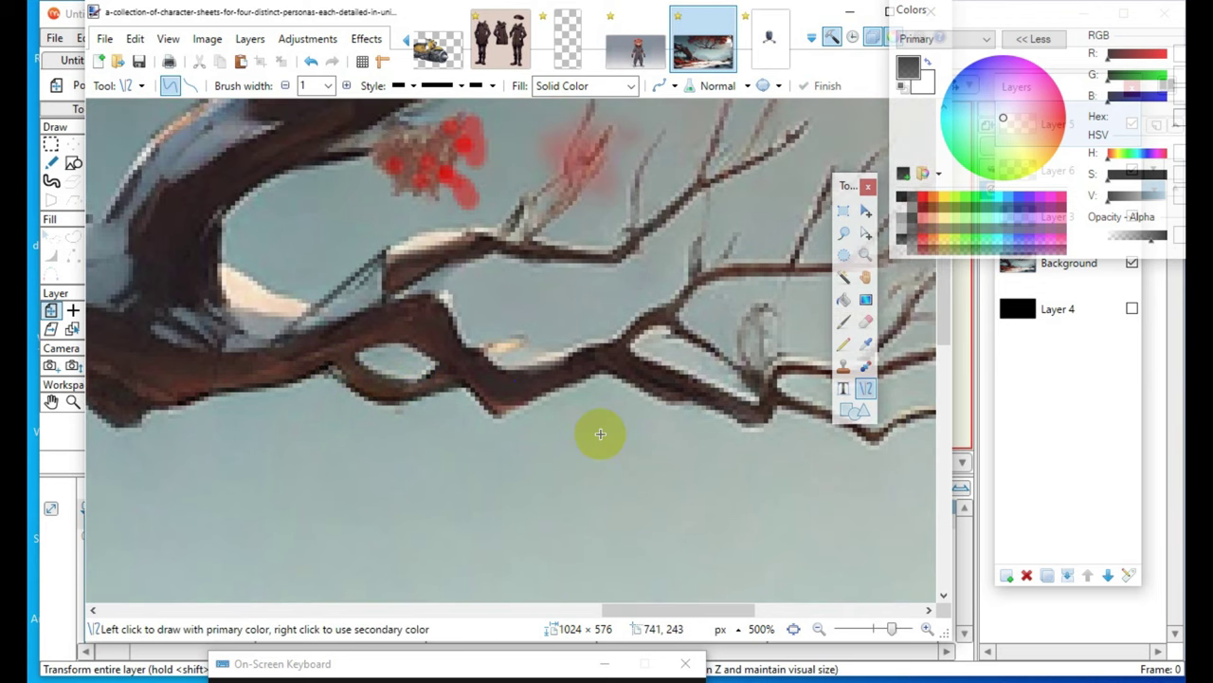
pyautogui.moveTo(517, 250); pyautogui.dragTo(586, 181)
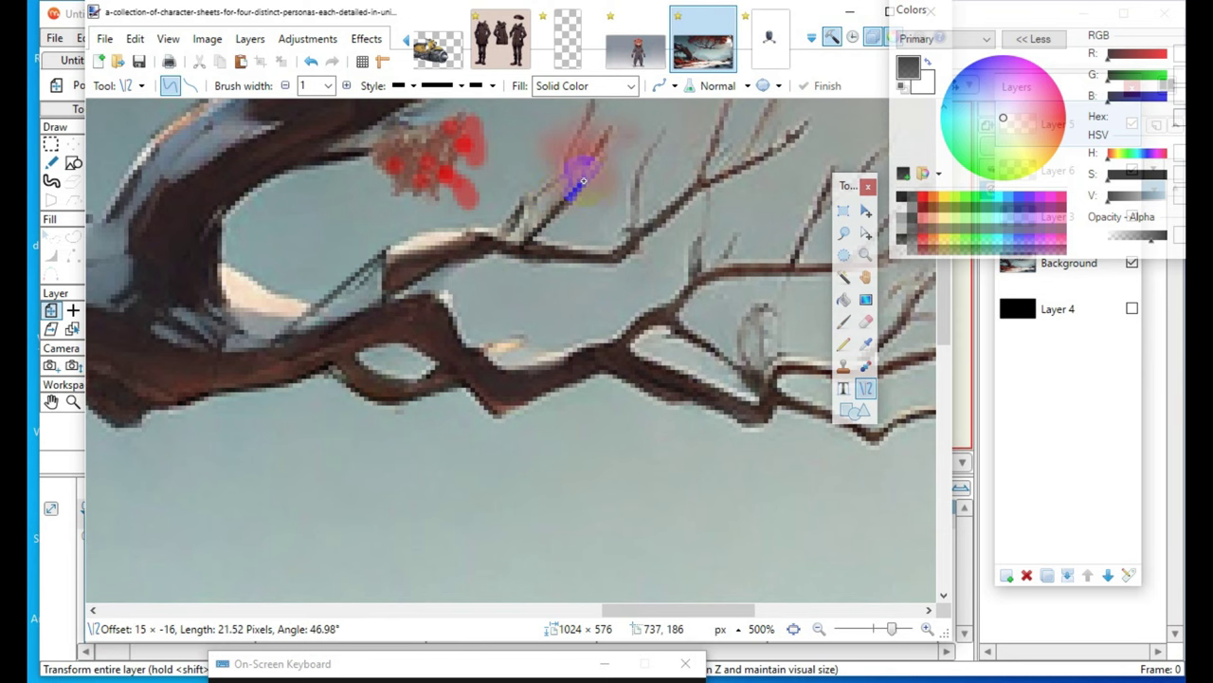
pyautogui.scroll(4, 506, 460)
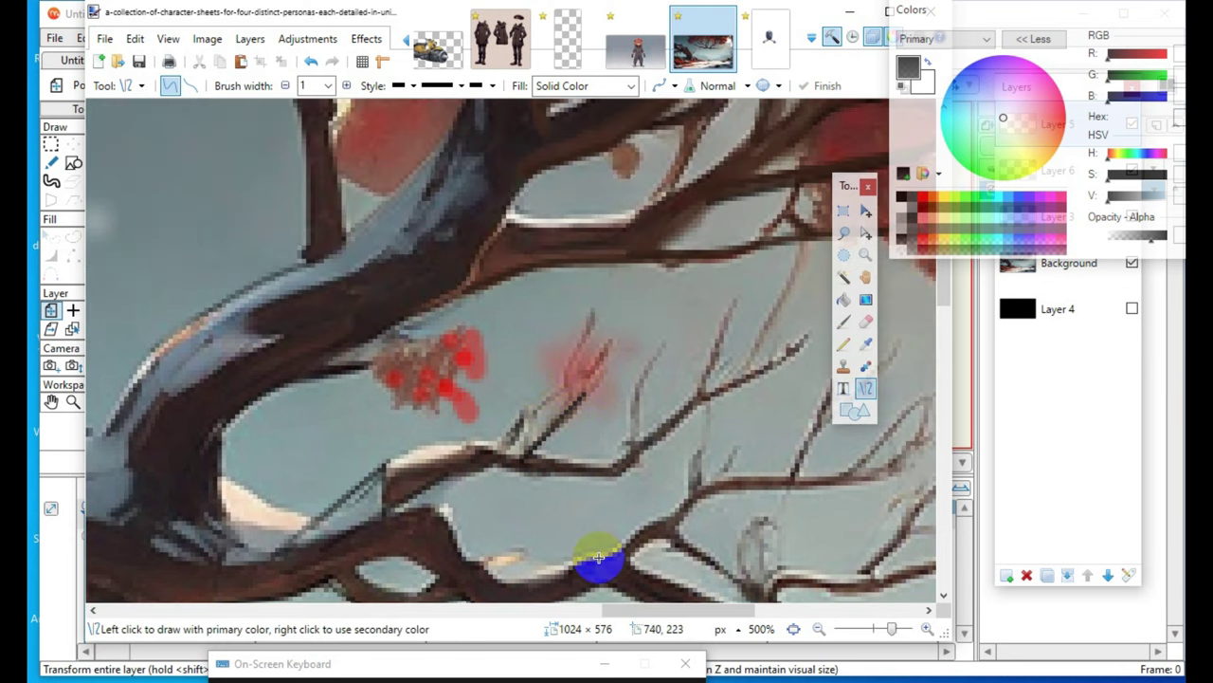
pyautogui.moveTo(630, 453)
pyautogui.mouseDown()
pyautogui.moveTo(628, 402)
pyautogui.moveTo(655, 352)
pyautogui.mouseUp()
pyautogui.press('Return')
pyautogui.press('Return')
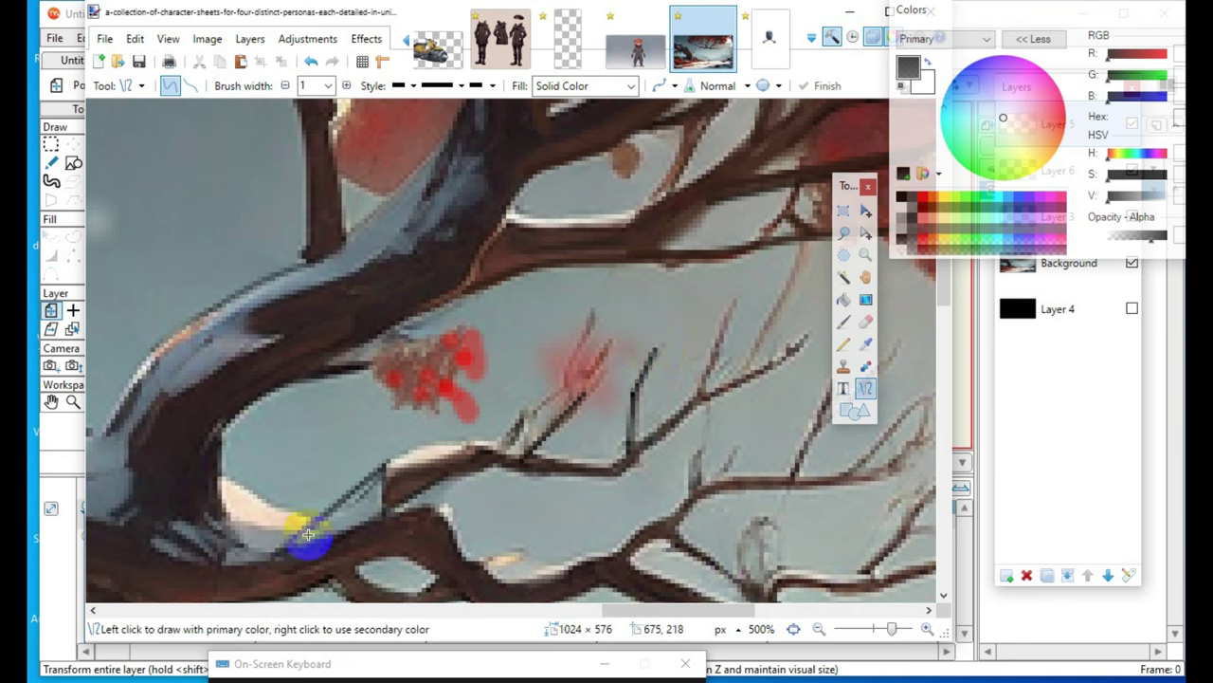
# - Add short dark lines along the broken stub's underside and from the thin branch into the red leaf cluster
pyautogui.moveTo(389, 521)
pyautogui.mouseDown()
pyautogui.moveTo(479, 465)
pyautogui.moveTo(436, 474)
pyautogui.moveTo(455, 479)
pyautogui.mouseUp()
pyautogui.press('Return')
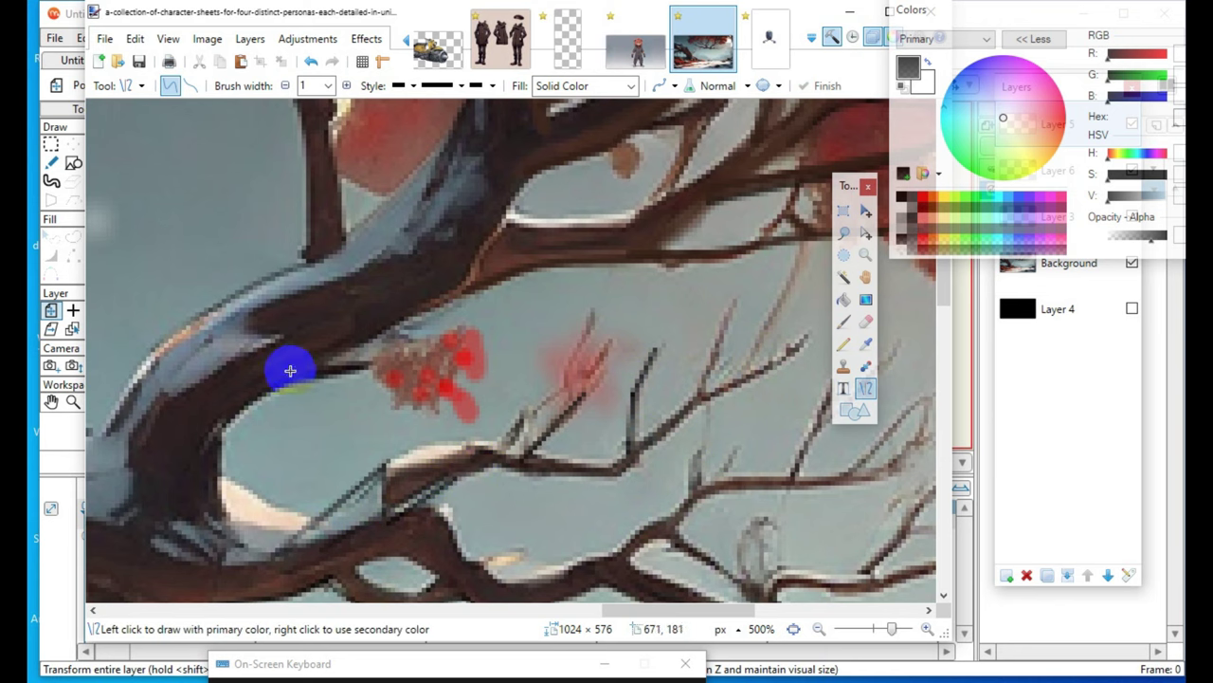
pyautogui.moveTo(373, 366); pyautogui.dragTo(409, 364)
pyautogui.press('Return')
# - Move the Layers window clear of the color opacity control, lower the opacity and draw a short line through the red leaf cluster
pyautogui.click(995, 287)
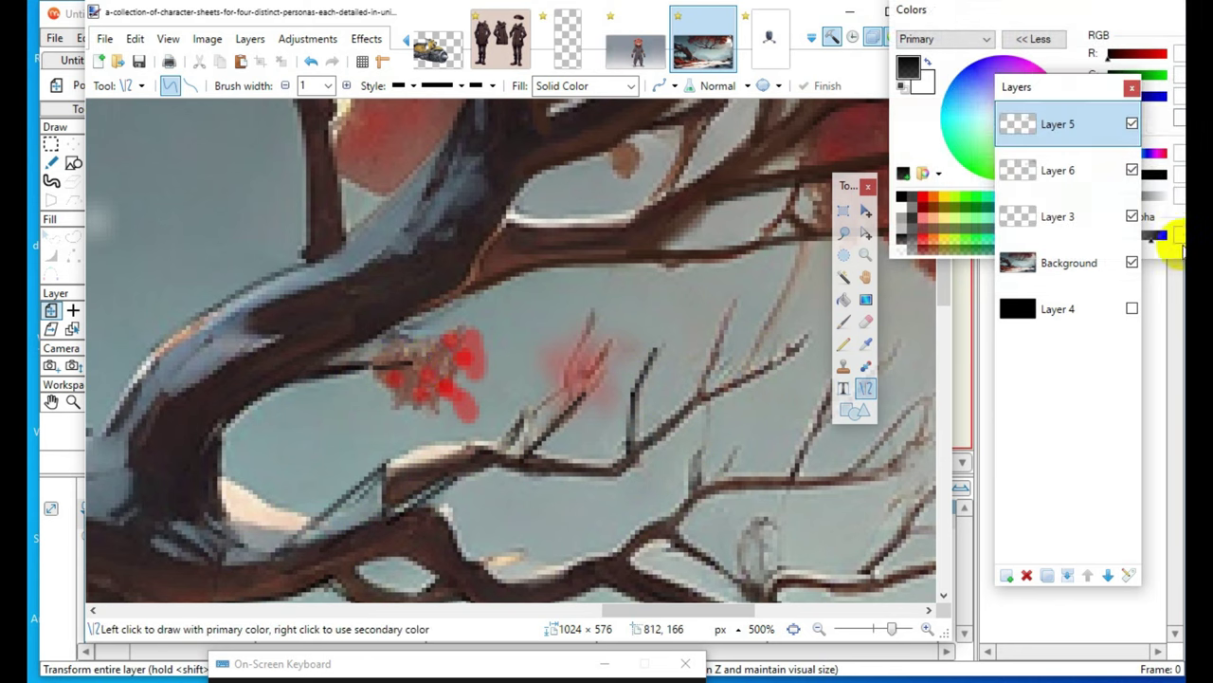
pyautogui.moveTo(1027, 96); pyautogui.dragTo(853, 51)
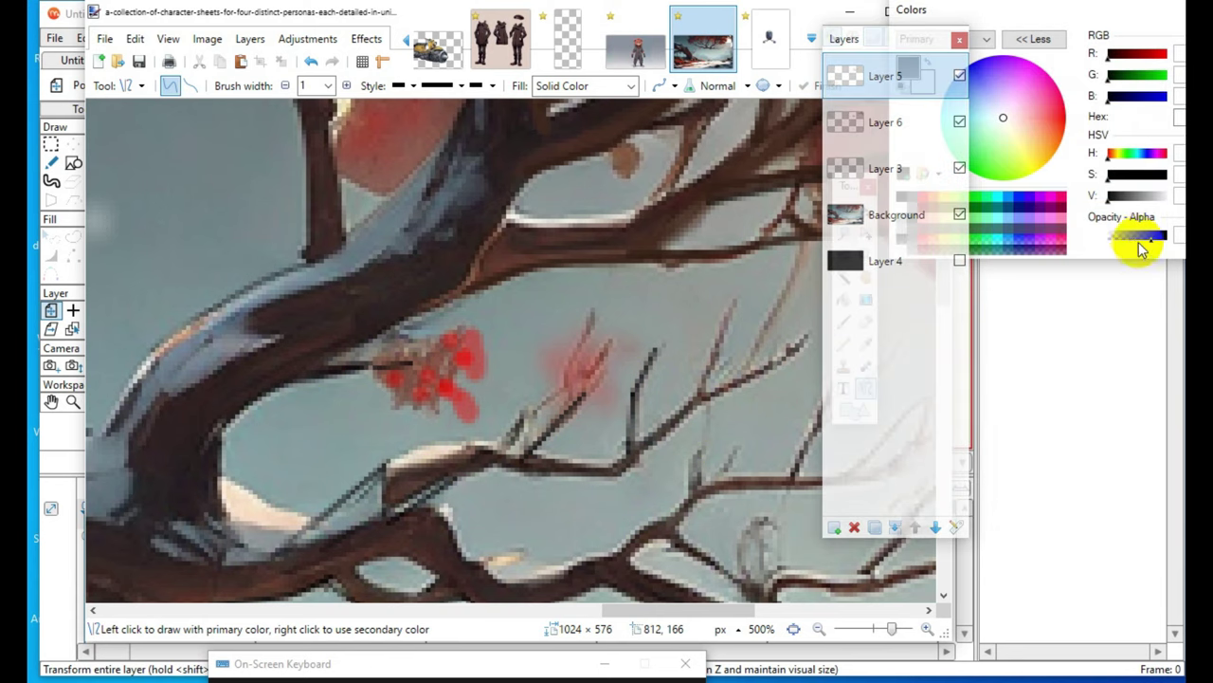
pyautogui.click(1127, 238)
pyautogui.moveTo(401, 370); pyautogui.dragTo(444, 359)
pyautogui.click(374, 522)
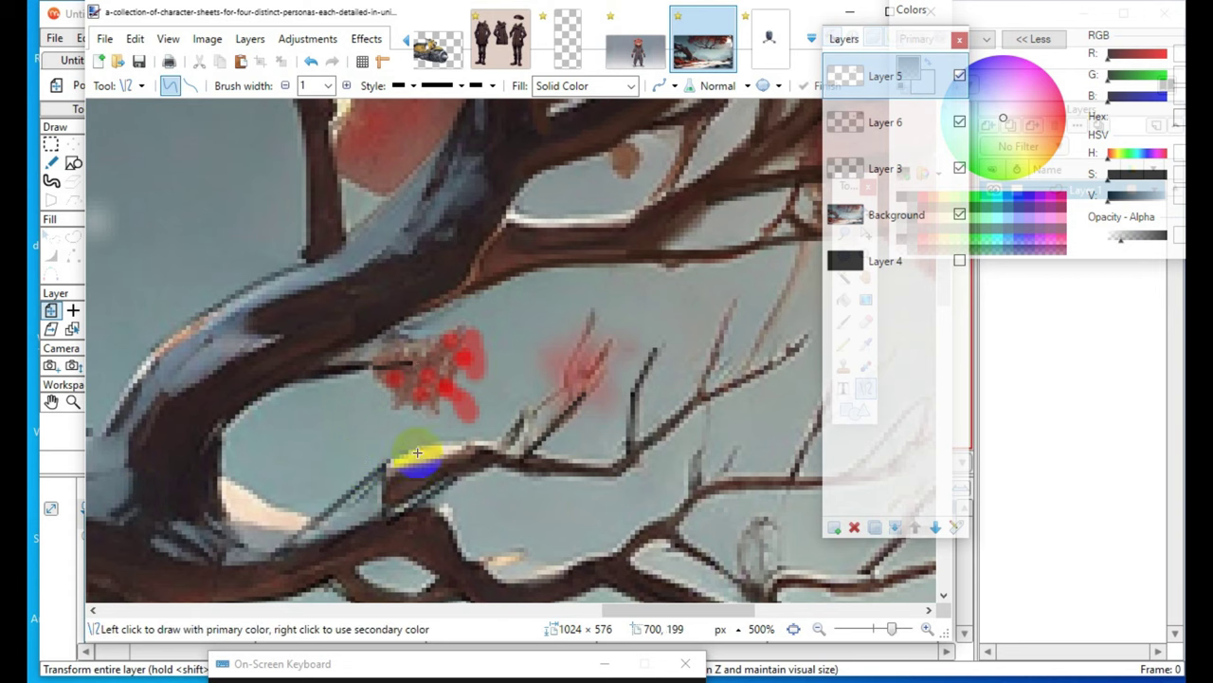
# - Raise the opacity for another short twig line in the red leaf cluster, and lower it for a line about 10 pixels long
pyautogui.click(1151, 237)
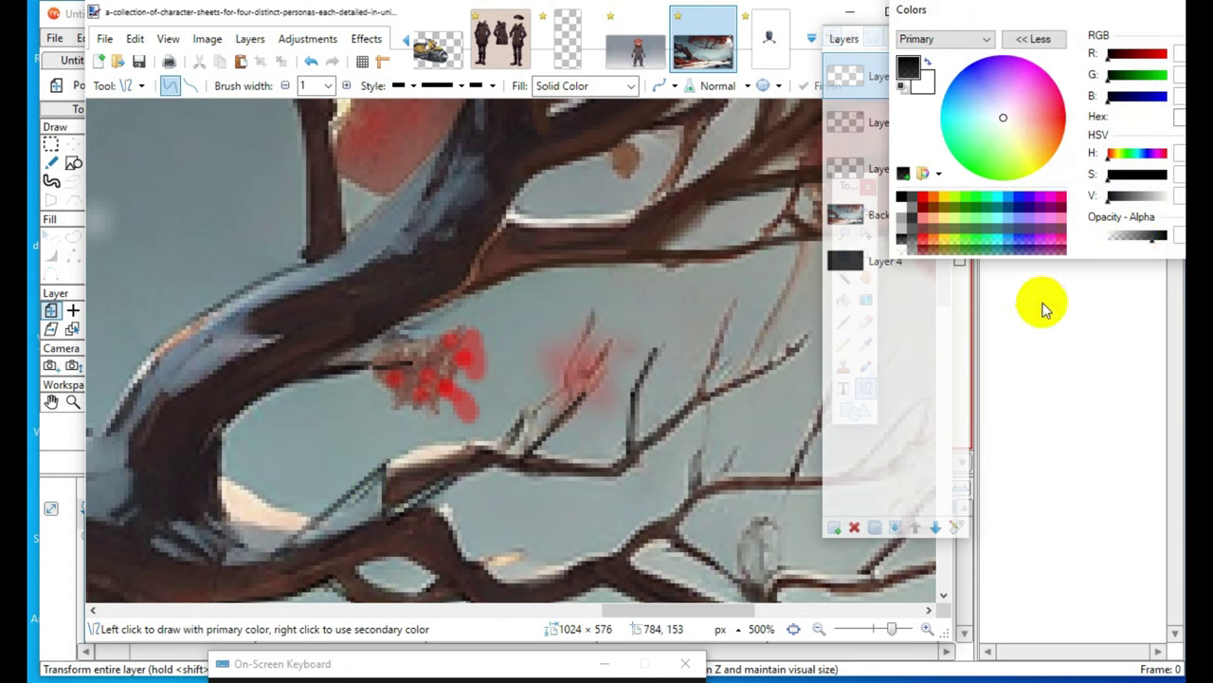
pyautogui.moveTo(421, 367); pyautogui.dragTo(455, 359)
pyautogui.moveTo(1141, 238); pyautogui.dragTo(1133, 240)
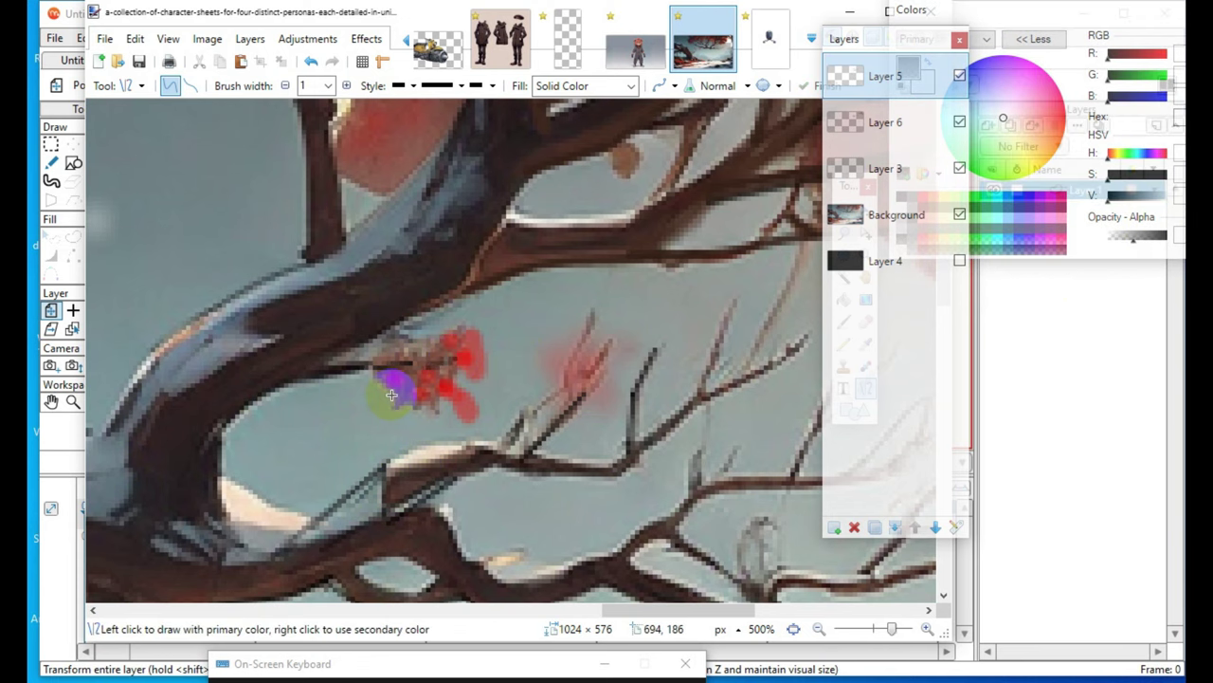
pyautogui.moveTo(392, 363)
pyautogui.mouseDown()
pyautogui.moveTo(425, 342)
pyautogui.moveTo(442, 382)
pyautogui.mouseUp()
pyautogui.click(425, 437)
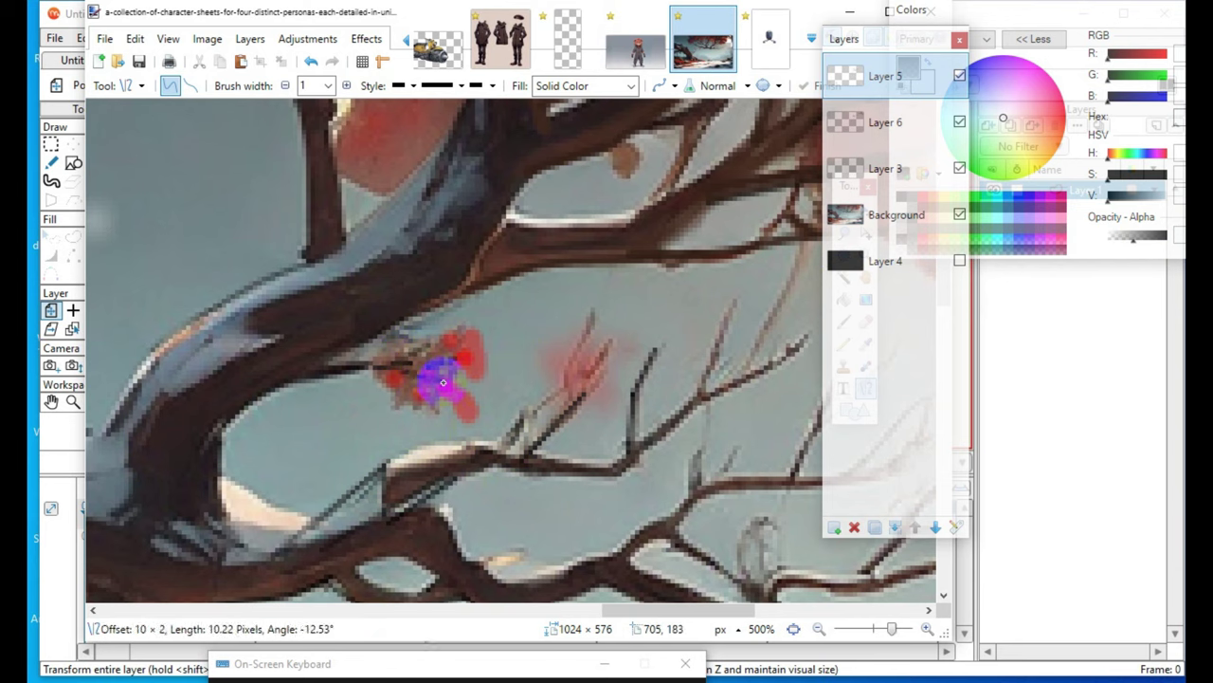
pyautogui.click(335, 470)
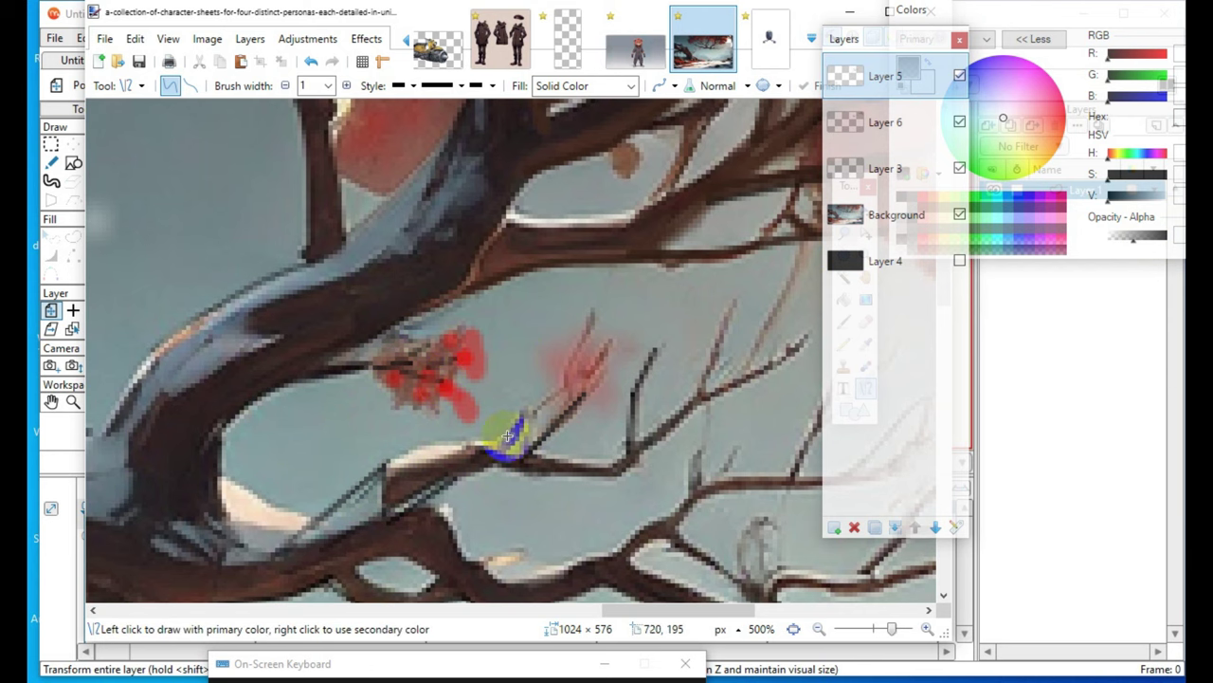
# - Look over the dark canopy, the trunk and the lower branches for areas that still need shading
pyautogui.scroll(3, 445, 477)
pyautogui.scroll(3, 282, 217)
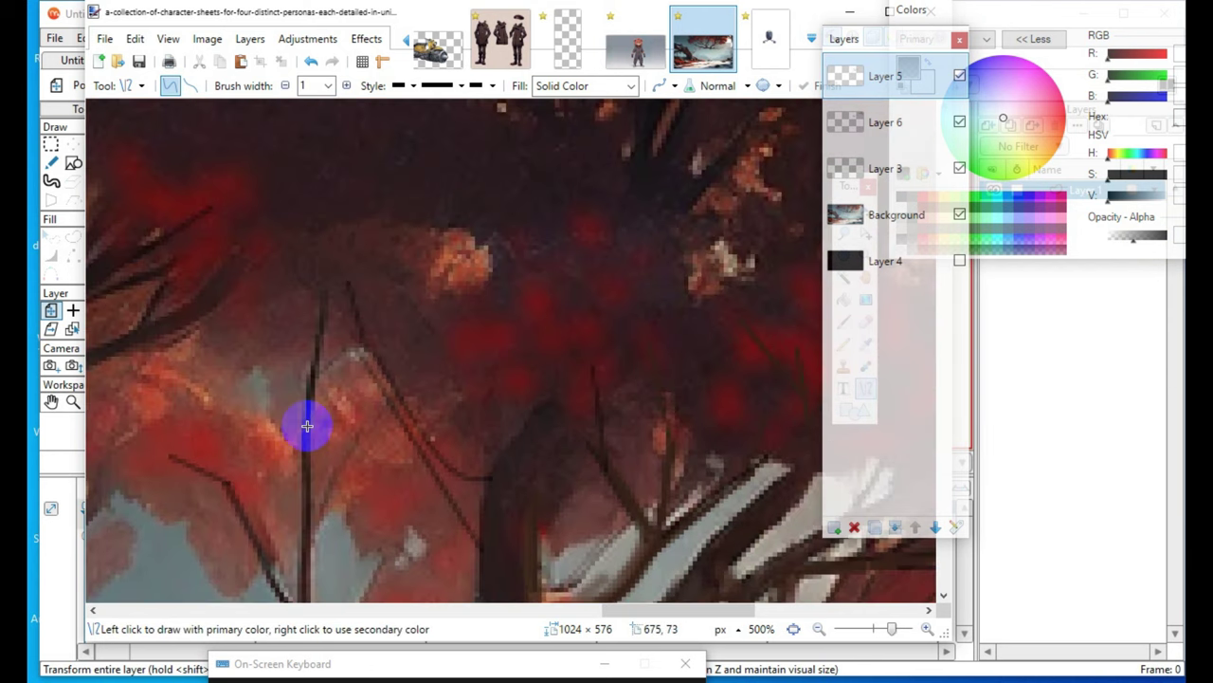
pyautogui.scroll(-2, 308, 424)
pyautogui.scroll(2, 704, 301)
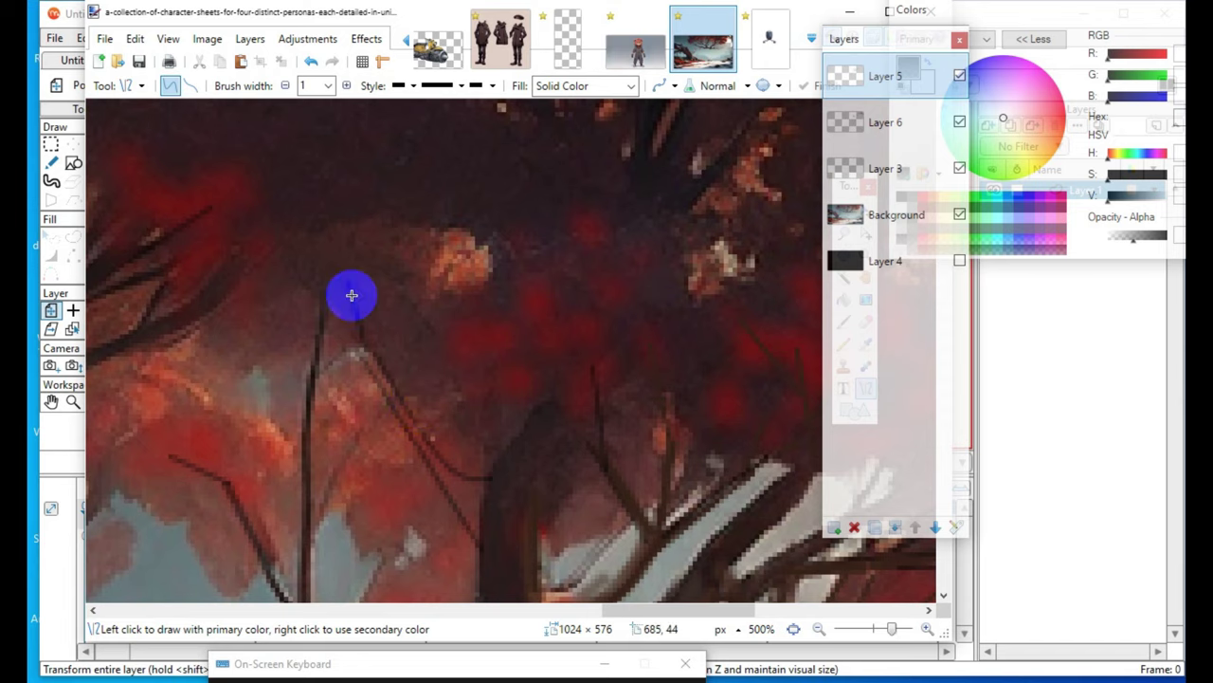
pyautogui.scroll(-2, 388, 375)
pyautogui.scroll(-6, 388, 376)
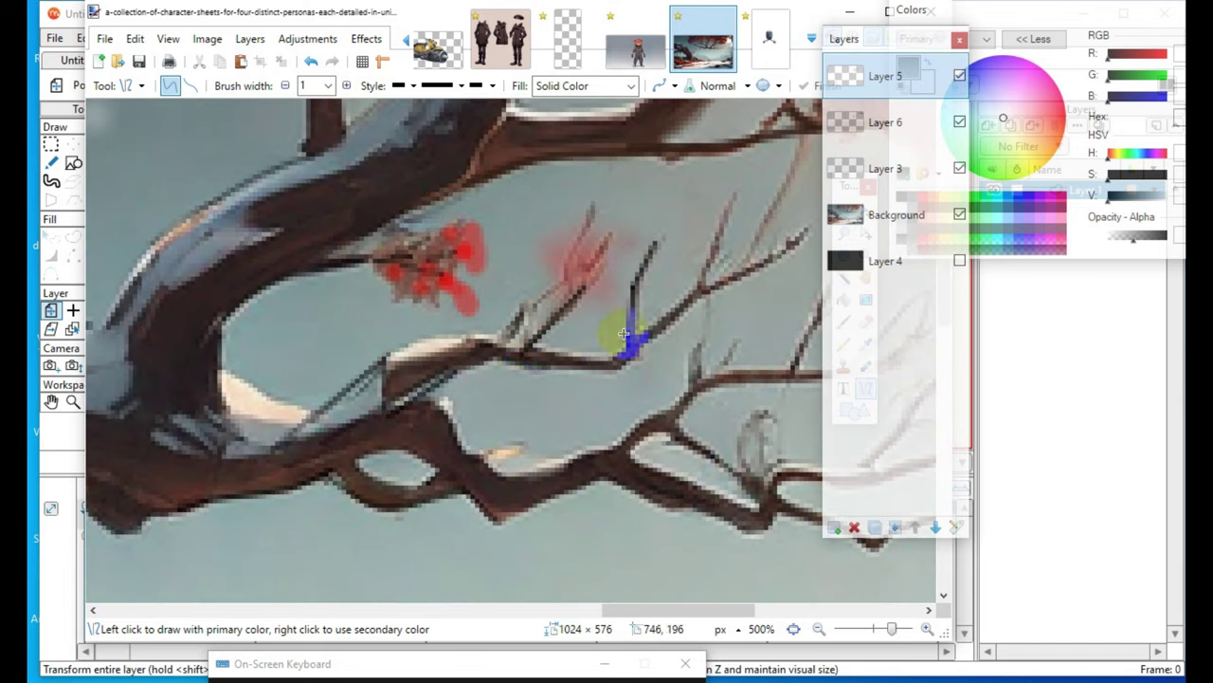
pyautogui.scroll(-3, 507, 455)
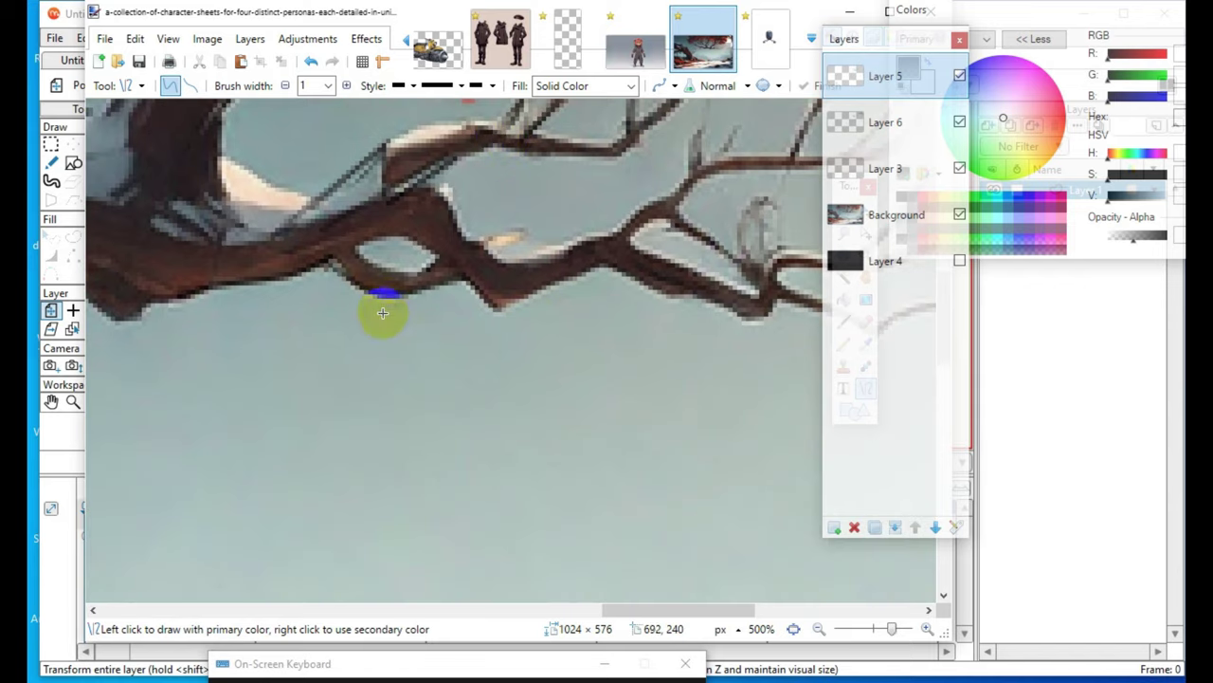
pyautogui.scroll(3, 326, 268)
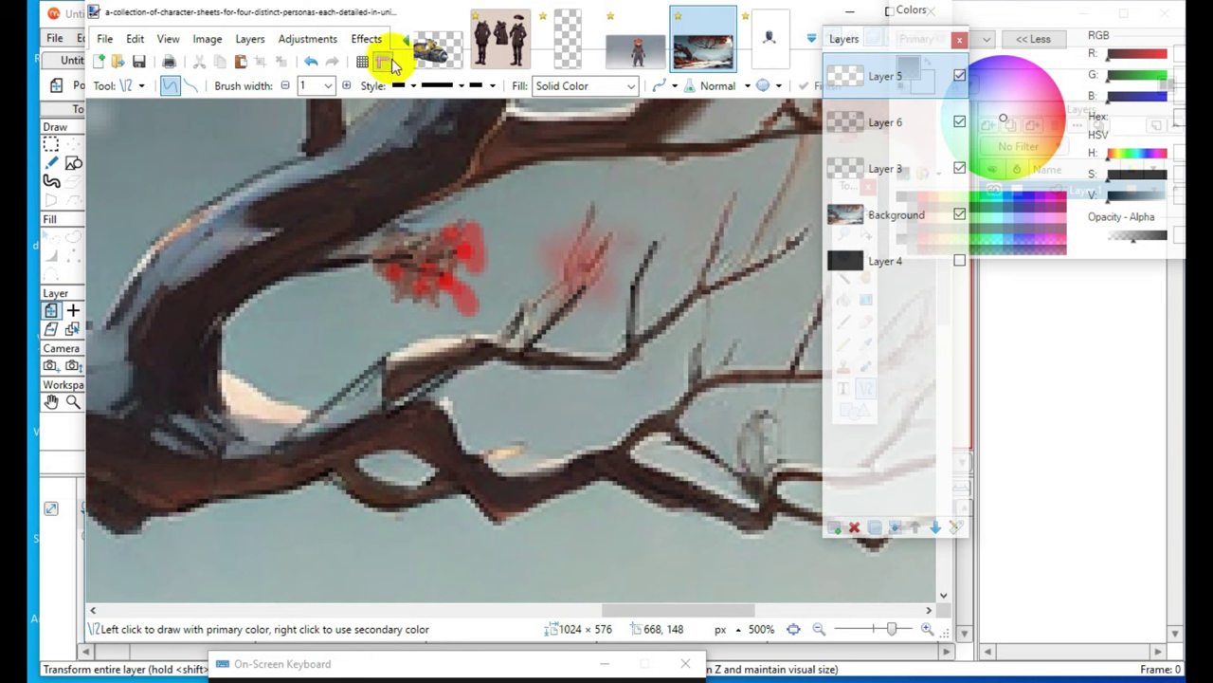
# - Move the Layers and Colors windows aside, select the Paintbrush tool and place the Colors window over the upper canvas
pyautogui.moveTo(888, 46); pyautogui.dragTo(888, 174)
pyautogui.moveTo(982, 10); pyautogui.dragTo(1074, 187)
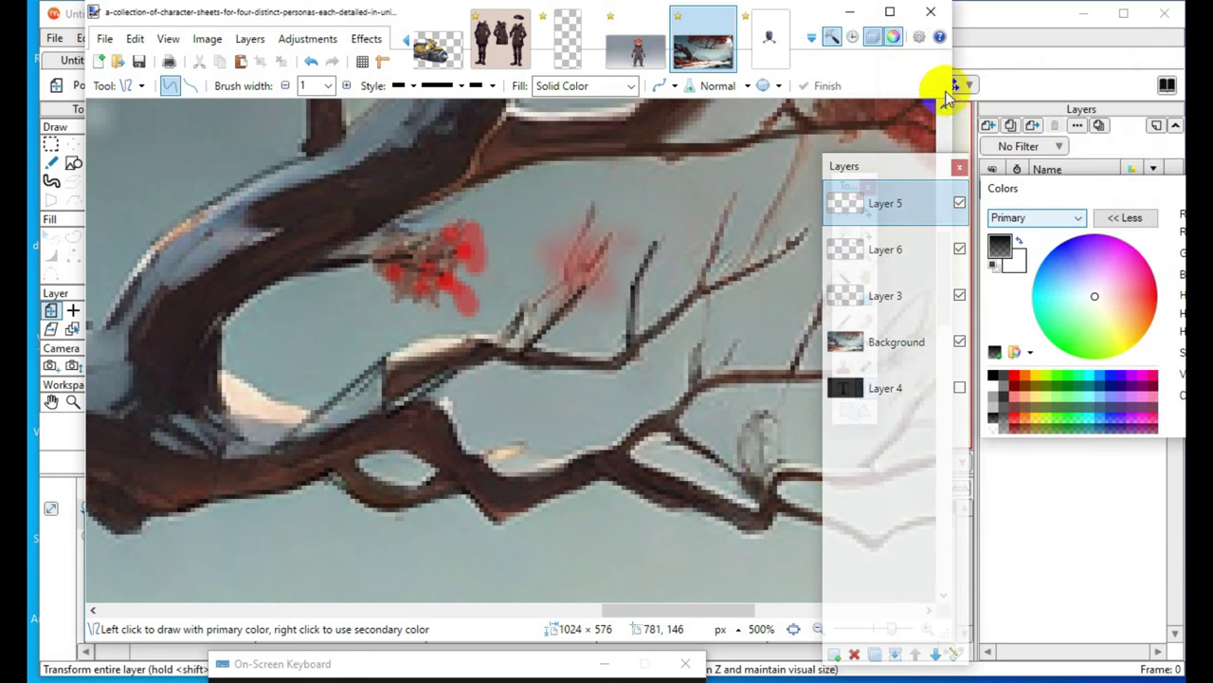
pyautogui.click(832, 36)
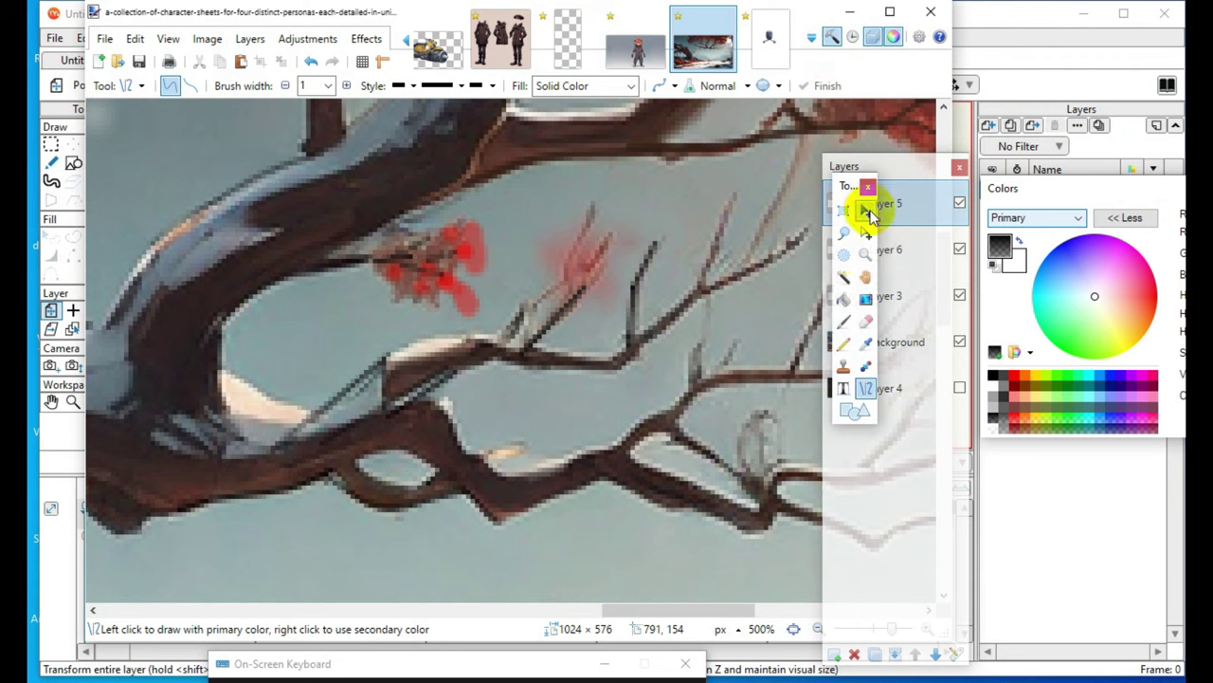
pyautogui.click(847, 331)
pyautogui.moveTo(1045, 195)
pyautogui.mouseDown()
pyautogui.moveTo(1036, 177)
pyautogui.moveTo(564, 59)
pyautogui.mouseUp()
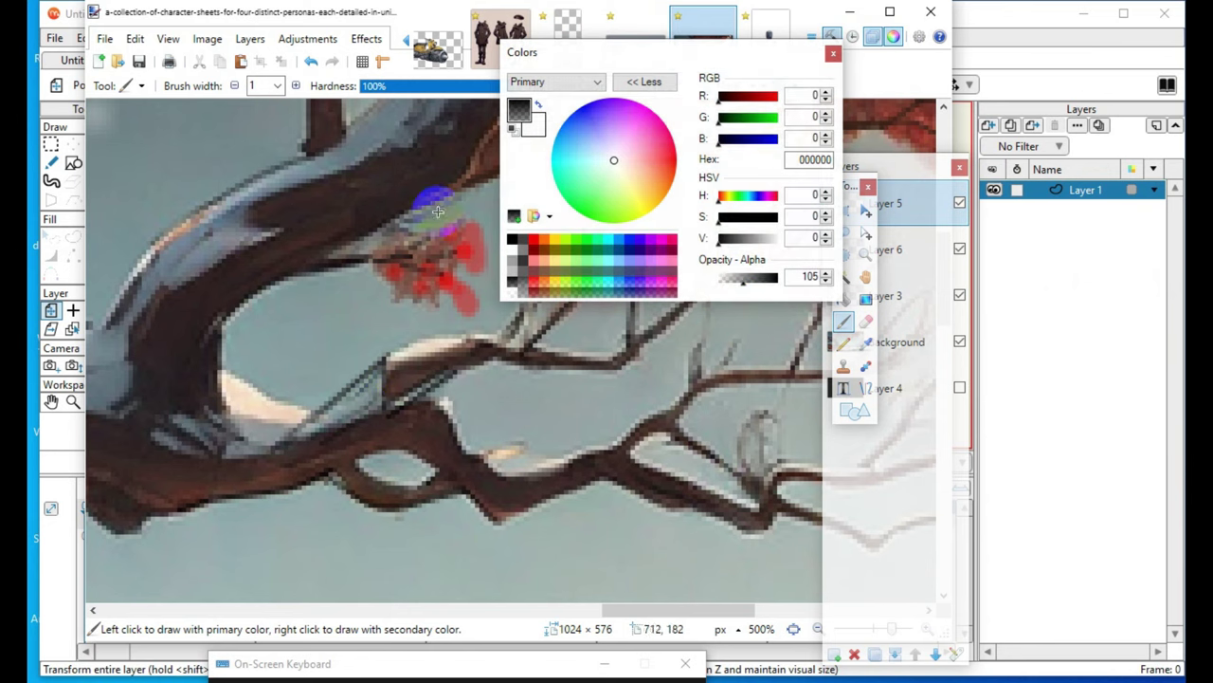
# - Widen the brush and fill the outlined wedge between the trunk's lower bend and the snowy branch with translucent black
pyautogui.click(296, 86)
pyautogui.click(296, 86)
pyautogui.click(296, 86)
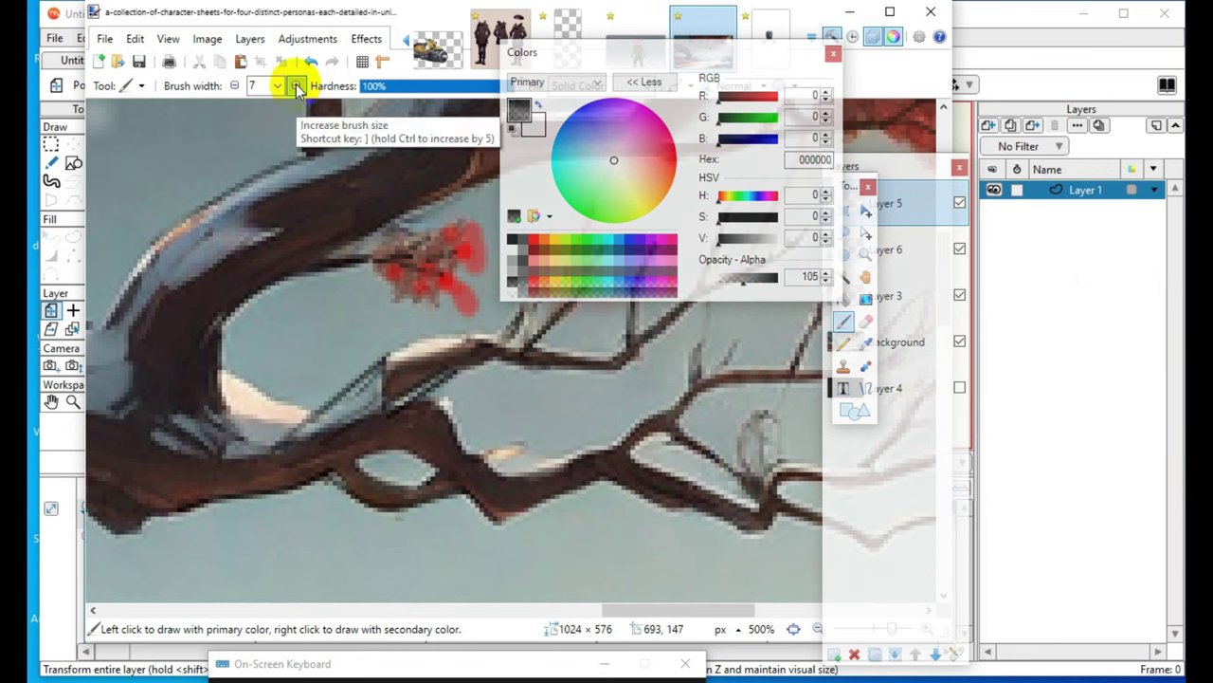
pyautogui.click(296, 87)
pyautogui.moveTo(352, 439)
pyautogui.mouseDown()
pyautogui.moveTo(394, 376)
pyautogui.moveTo(346, 420)
pyautogui.moveTo(261, 462)
pyautogui.mouseUp()
pyautogui.moveTo(356, 463)
pyautogui.mouseDown()
pyautogui.moveTo(414, 425)
pyautogui.moveTo(322, 463)
pyautogui.moveTo(323, 425)
pyautogui.moveTo(299, 451)
pyautogui.moveTo(383, 382)
pyautogui.moveTo(437, 483)
pyautogui.moveTo(427, 498)
pyautogui.moveTo(281, 492)
pyautogui.mouseUp()
# - Set the brush width to 6 and try black shading strokes along the trunk's inner bend, undoing the latest ones
pyautogui.moveTo(262, 329); pyautogui.dragTo(193, 431)
pyautogui.click(235, 85)
pyautogui.click(237, 87)
pyautogui.moveTo(159, 367); pyautogui.dragTo(203, 511)
pyautogui.moveTo(199, 375)
pyautogui.mouseDown()
pyautogui.moveTo(217, 389)
pyautogui.moveTo(217, 320)
pyautogui.mouseUp()
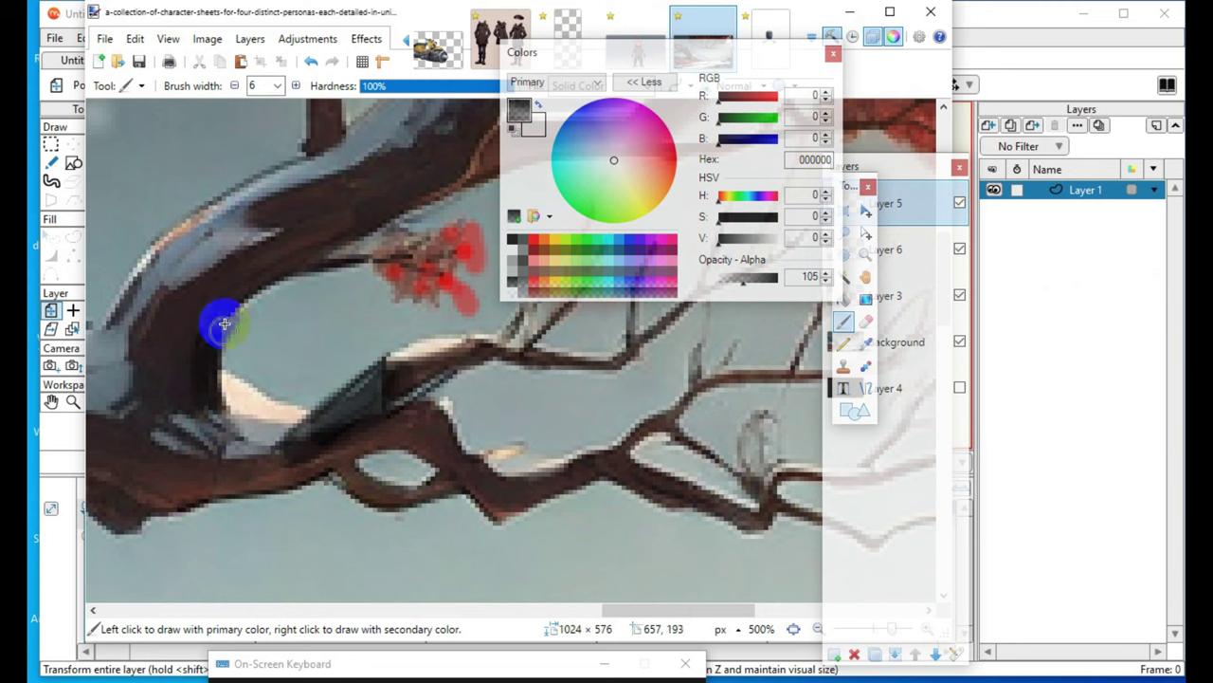
pyautogui.click(313, 62)
pyautogui.click(202, 385)
pyautogui.moveTo(205, 398)
pyautogui.mouseDown()
pyautogui.moveTo(203, 320)
pyautogui.moveTo(182, 407)
pyautogui.moveTo(153, 393)
pyautogui.mouseUp()
pyautogui.moveTo(219, 372); pyautogui.dragTo(184, 402)
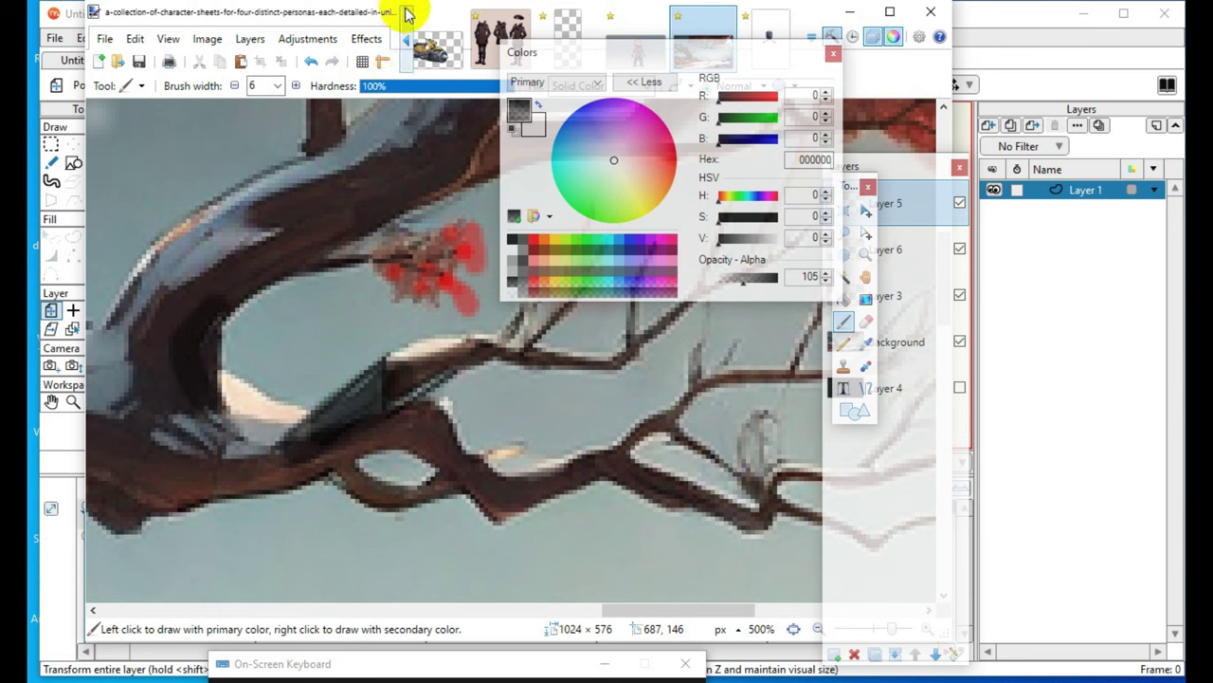
pyautogui.click(312, 61)
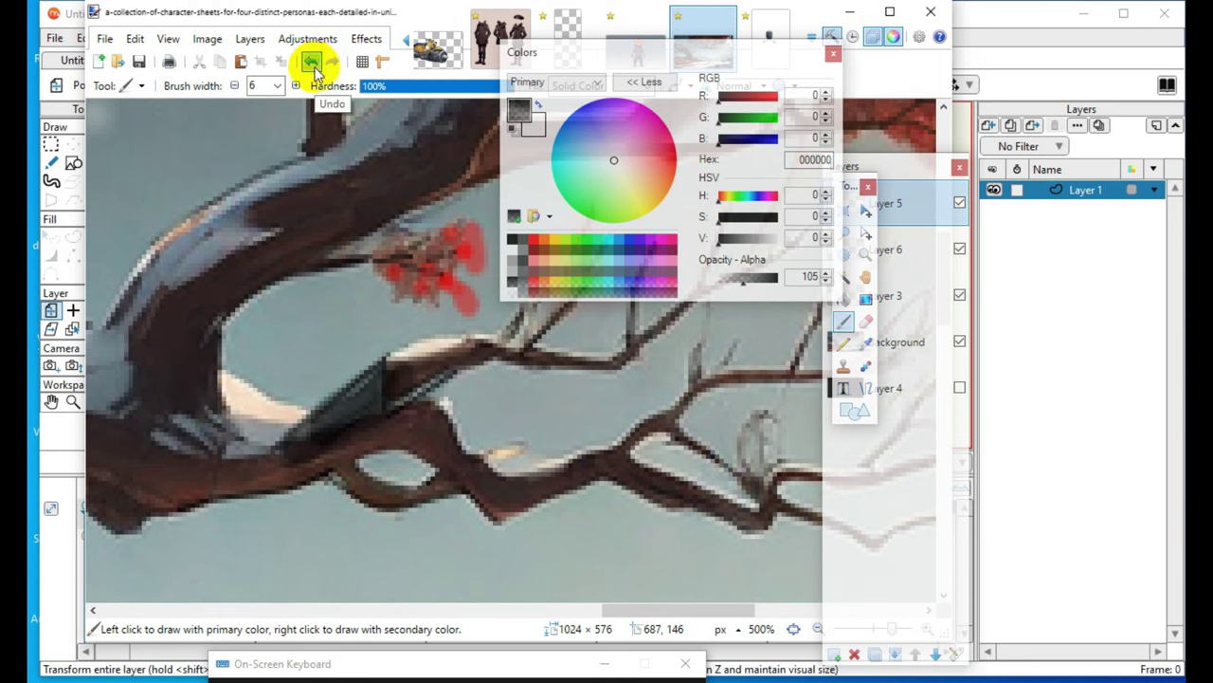
# - Lower the black's opacity to 62 and shade the trunk's inner bend up toward the thin branch
pyautogui.click(733, 280)
pyautogui.click(203, 410)
pyautogui.moveTo(208, 407)
pyautogui.mouseDown()
pyautogui.moveTo(214, 323)
pyautogui.moveTo(217, 475)
pyautogui.moveTo(342, 368)
pyautogui.mouseUp()
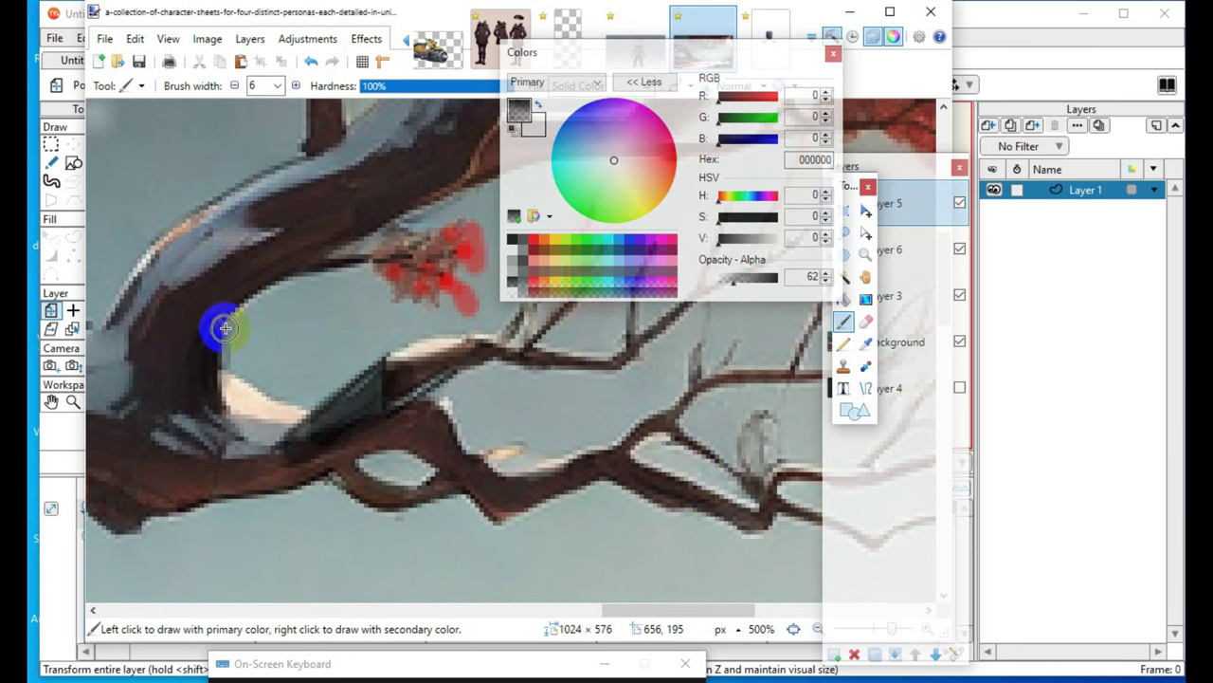
pyautogui.moveTo(225, 308); pyautogui.dragTo(318, 248)
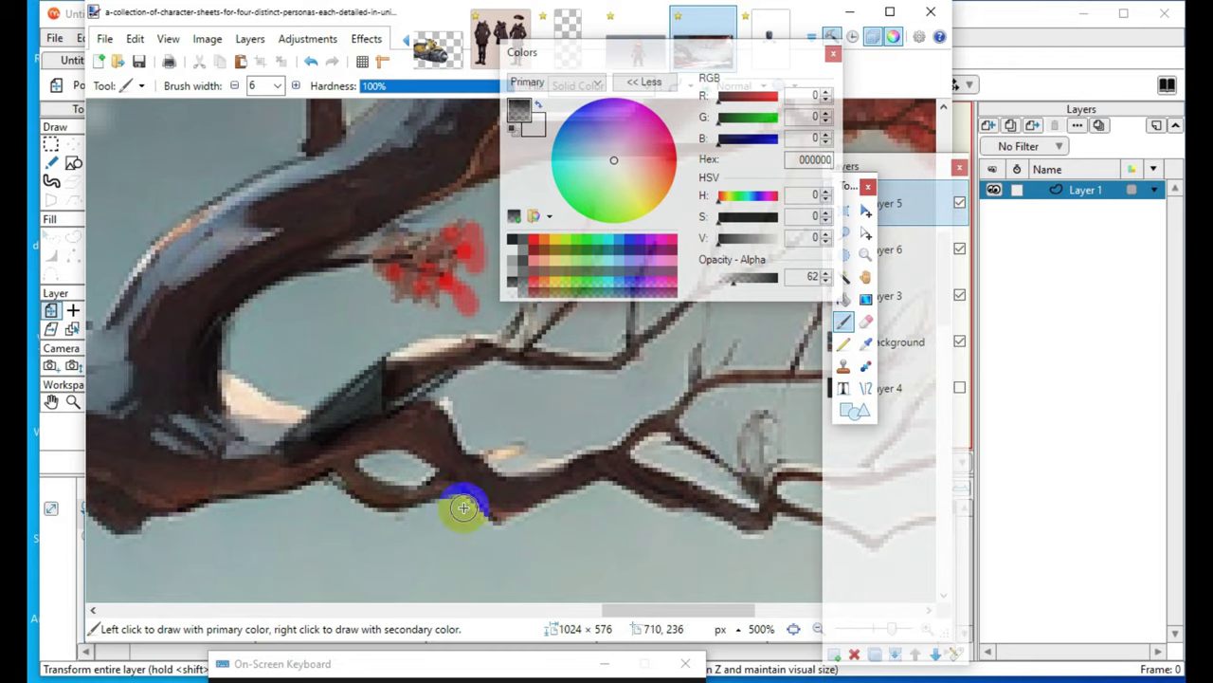
# - Shade the downward kink of the lower branch, undo that stroke and repaint it with a shorter one
pyautogui.scroll(3, 464, 512)
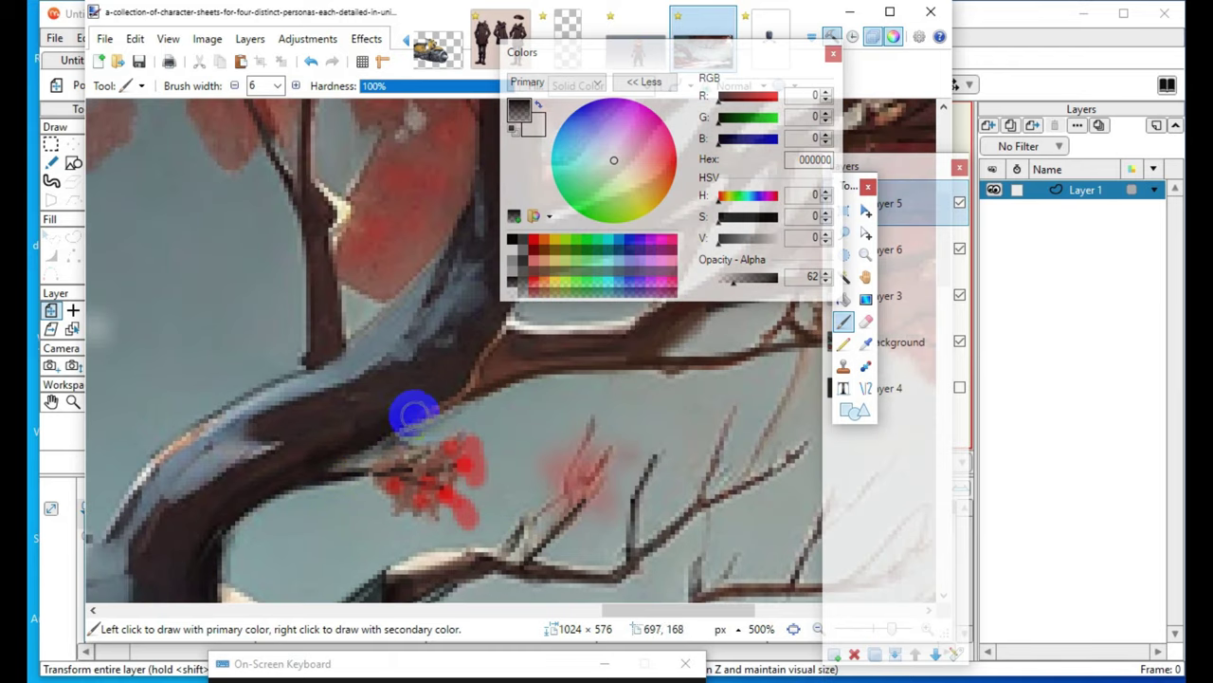
pyautogui.scroll(-3, 441, 497)
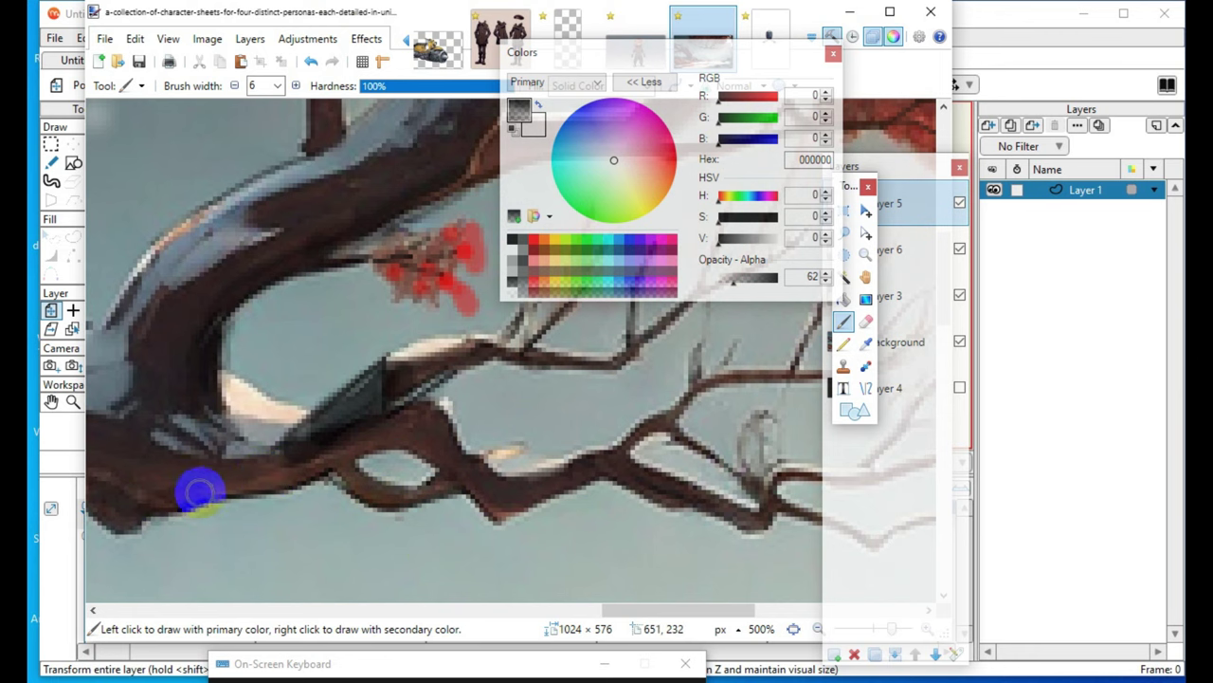
pyautogui.scroll(-2, 484, 412)
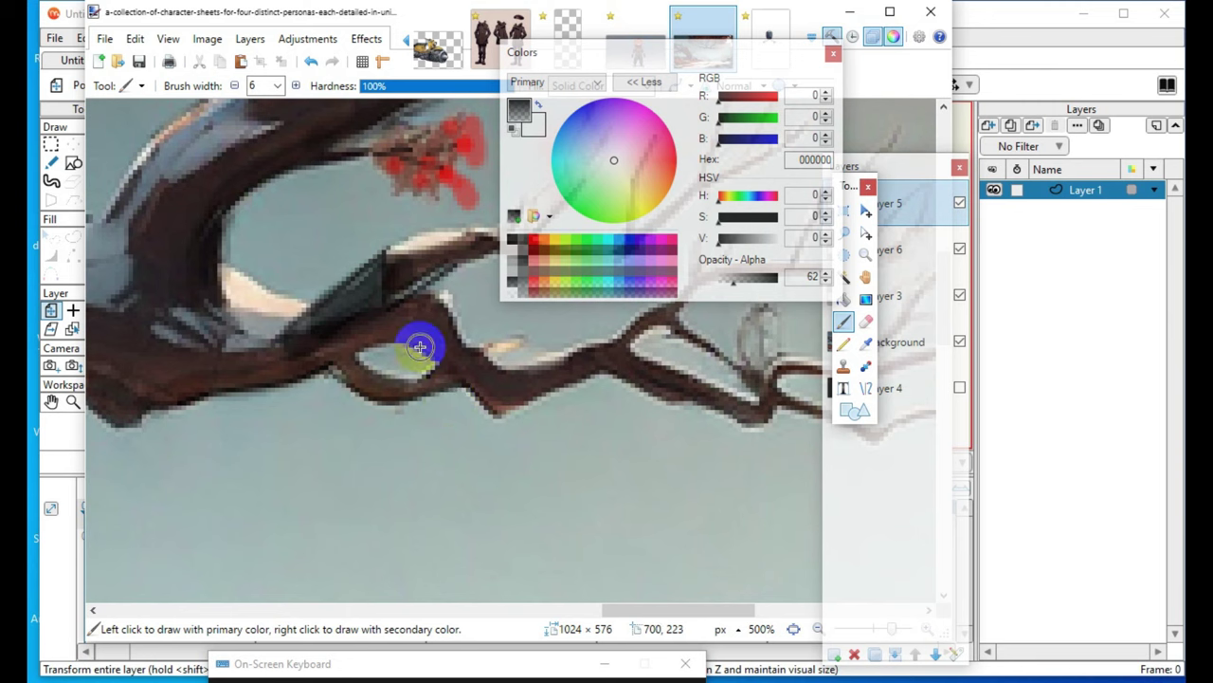
pyautogui.moveTo(409, 332)
pyautogui.mouseDown()
pyautogui.moveTo(496, 395)
pyautogui.moveTo(503, 379)
pyautogui.moveTo(512, 403)
pyautogui.mouseUp()
pyautogui.click(308, 63)
pyautogui.moveTo(464, 370)
pyautogui.mouseDown()
pyautogui.moveTo(392, 335)
pyautogui.moveTo(504, 395)
pyautogui.mouseUp()
# - Darken the small looped branch on the underside of the lower limb with short brush strokes
pyautogui.scroll(1, 486, 482)
pyautogui.click(330, 467)
pyautogui.moveTo(354, 477)
pyautogui.mouseDown()
pyautogui.moveTo(325, 447)
pyautogui.moveTo(320, 455)
pyautogui.mouseUp()
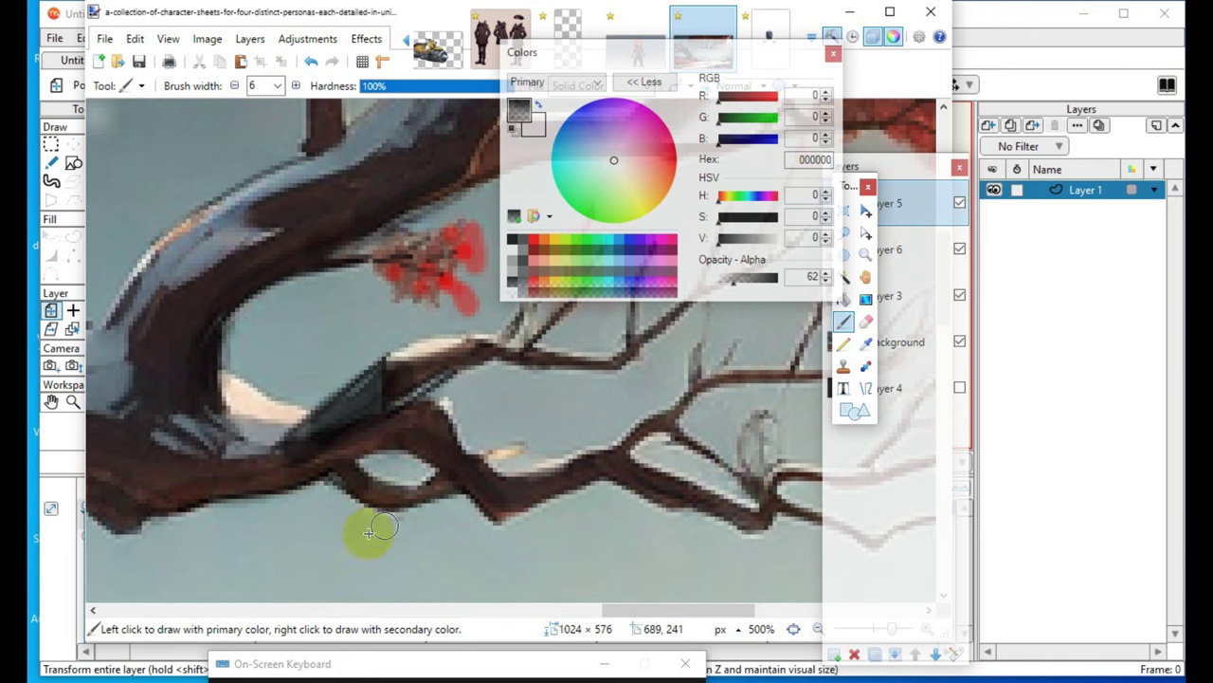
pyautogui.moveTo(392, 467); pyautogui.dragTo(347, 477)
# - Thicken the small upright trunk below its snowy fork with black strokes and shade the large limb beneath it
pyautogui.scroll(3, 469, 437)
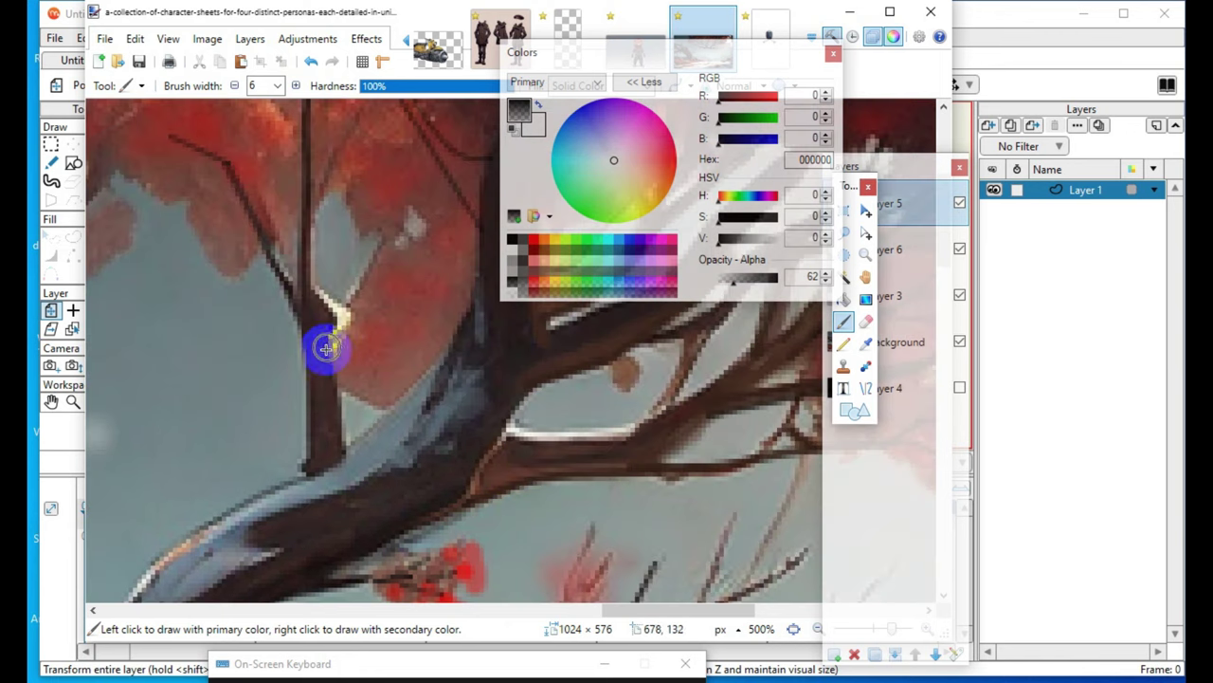
pyautogui.moveTo(327, 349)
pyautogui.mouseDown()
pyautogui.moveTo(325, 449)
pyautogui.moveTo(313, 411)
pyautogui.moveTo(343, 353)
pyautogui.moveTo(349, 409)
pyautogui.moveTo(290, 515)
pyautogui.moveTo(351, 380)
pyautogui.mouseUp()
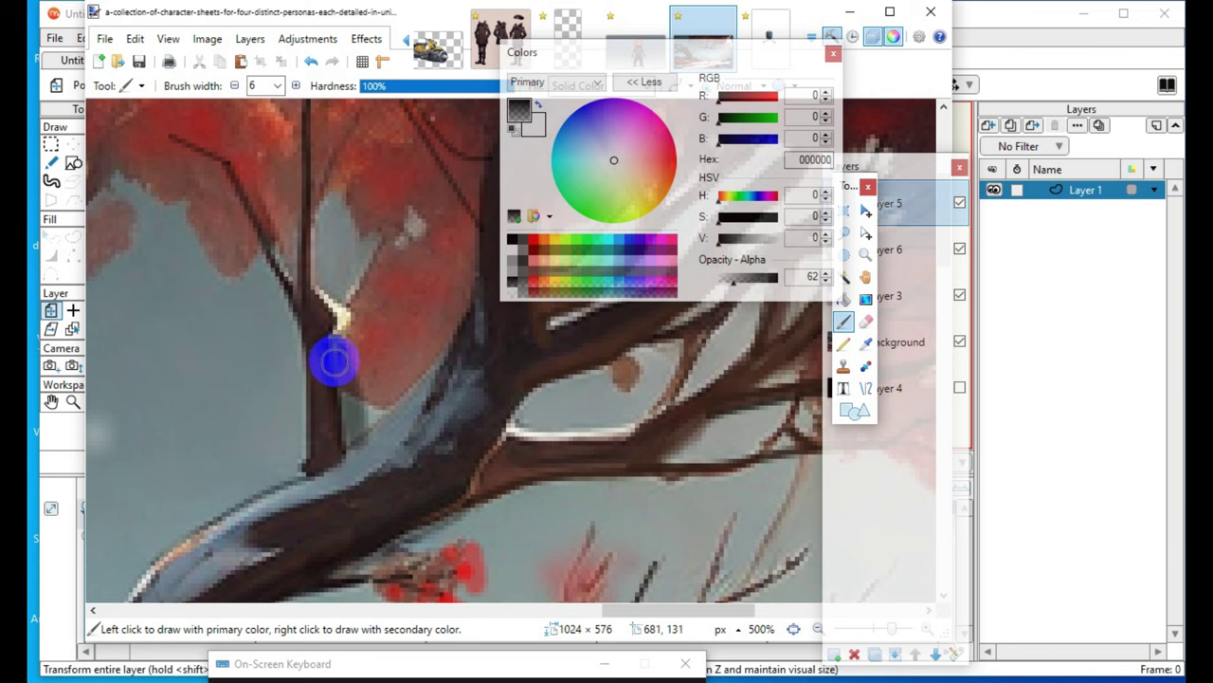
pyautogui.moveTo(333, 360); pyautogui.dragTo(348, 441)
pyautogui.click(325, 353)
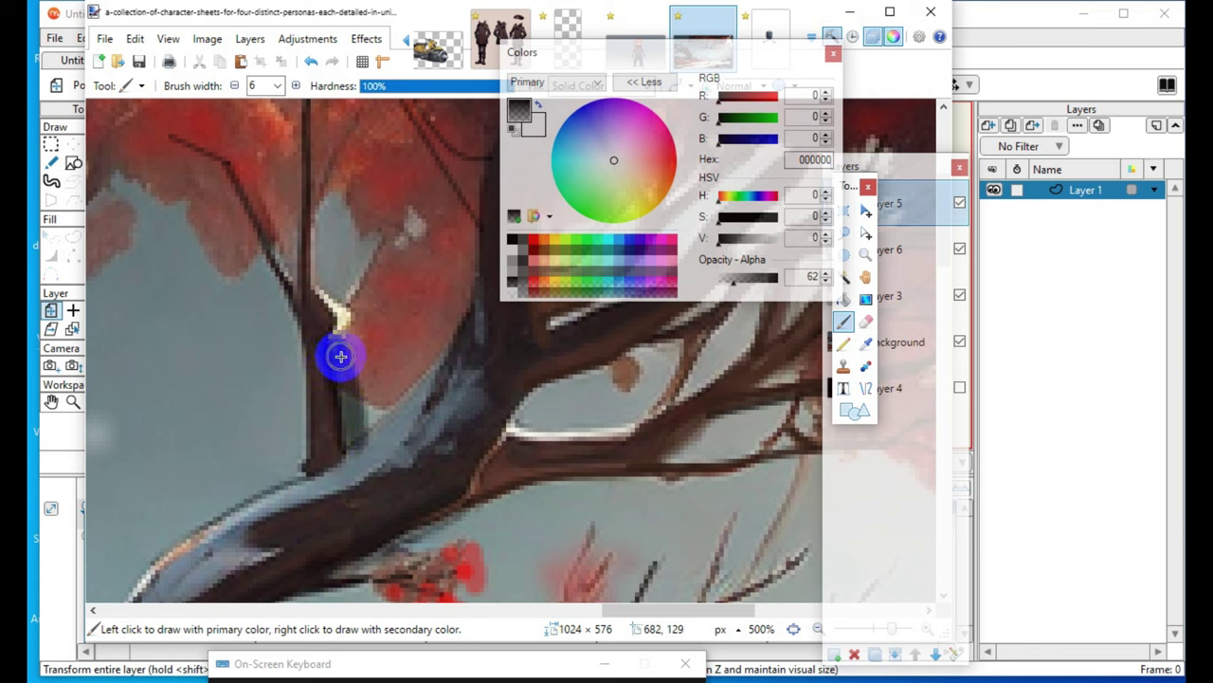
pyautogui.moveTo(301, 482)
pyautogui.mouseDown()
pyautogui.moveTo(345, 472)
pyautogui.moveTo(365, 526)
pyautogui.moveTo(406, 520)
pyautogui.mouseUp()
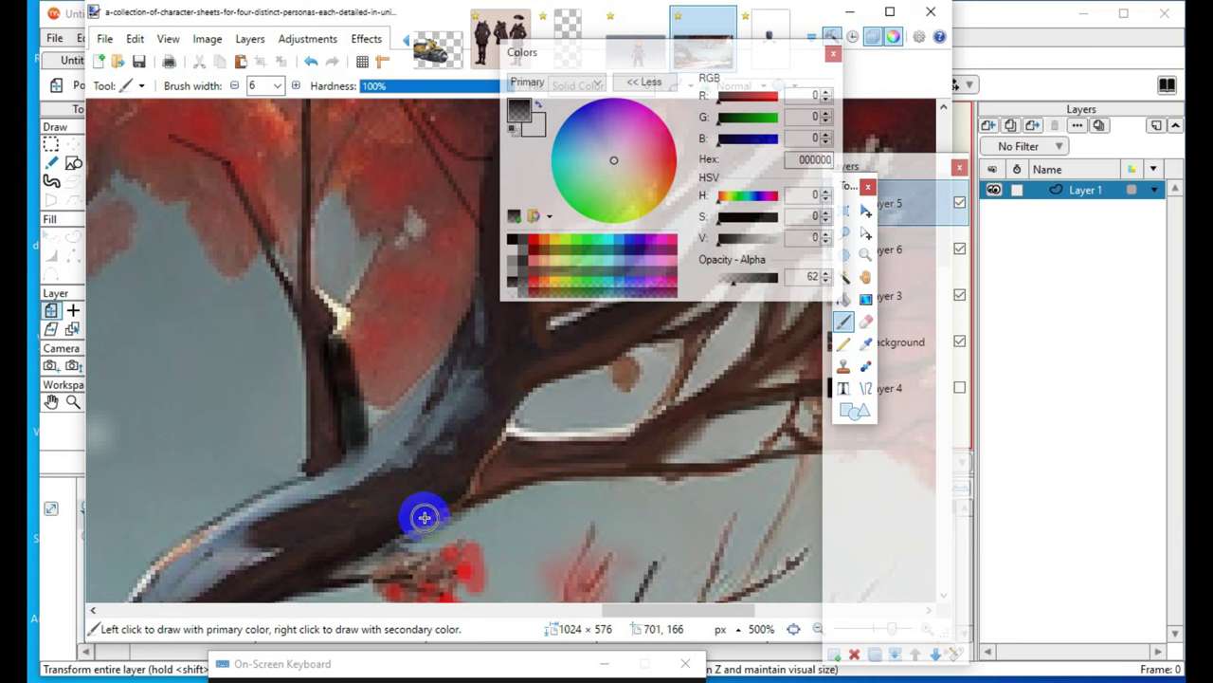
# - Dab black shading onto the thin upright branch in the orange foliage above the snowy fork
pyautogui.scroll(2, 525, 603)
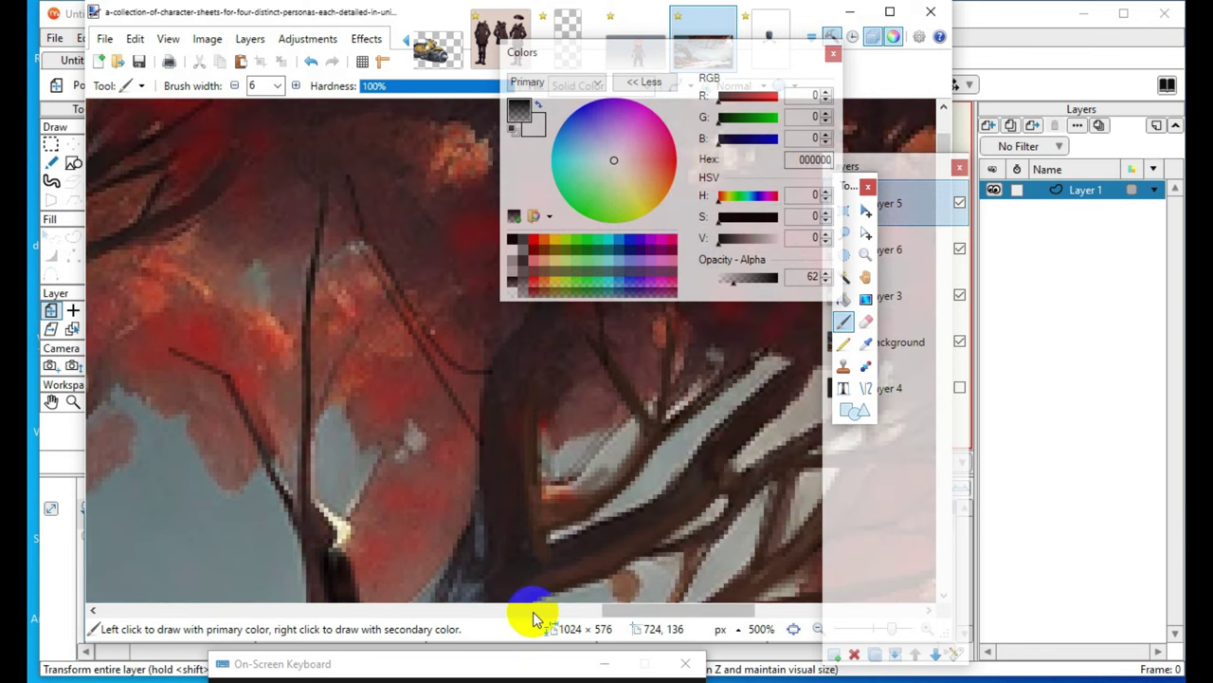
pyautogui.click(309, 352)
pyautogui.scroll(-2, 251, 401)
pyautogui.scroll(3, 253, 410)
pyautogui.click(309, 489)
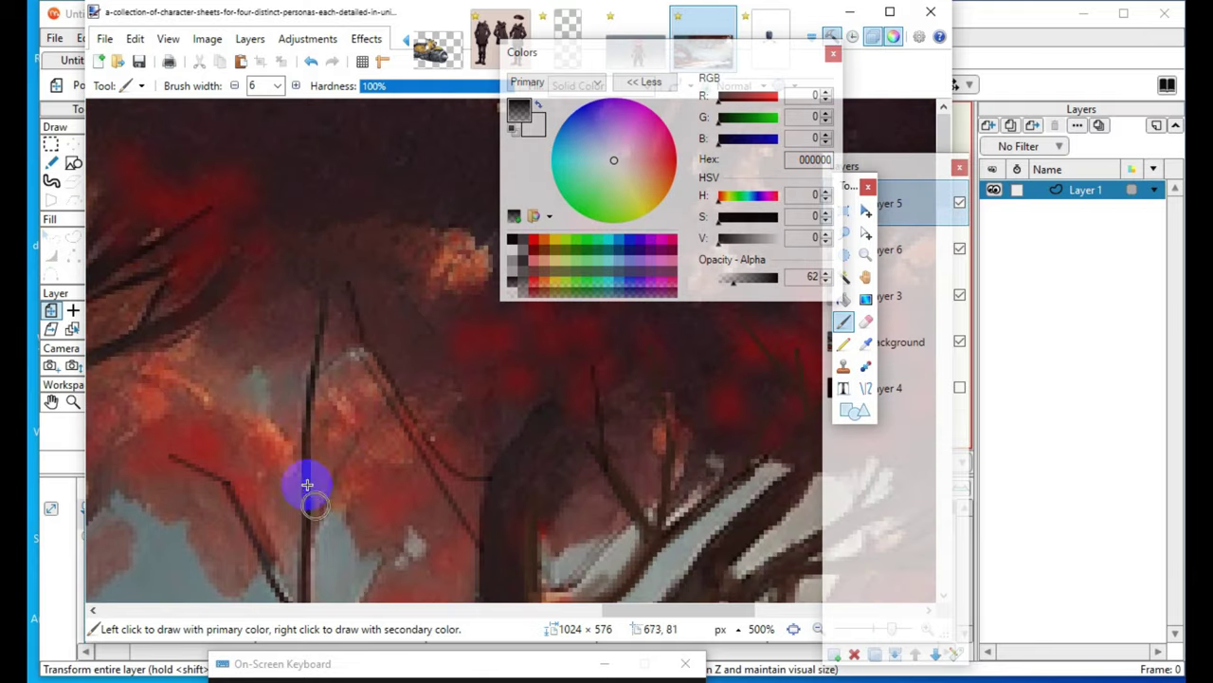
pyautogui.scroll(-1, 326, 466)
pyautogui.scroll(-1, 323, 450)
pyautogui.scroll(-2, 309, 403)
pyautogui.scroll(2, 312, 434)
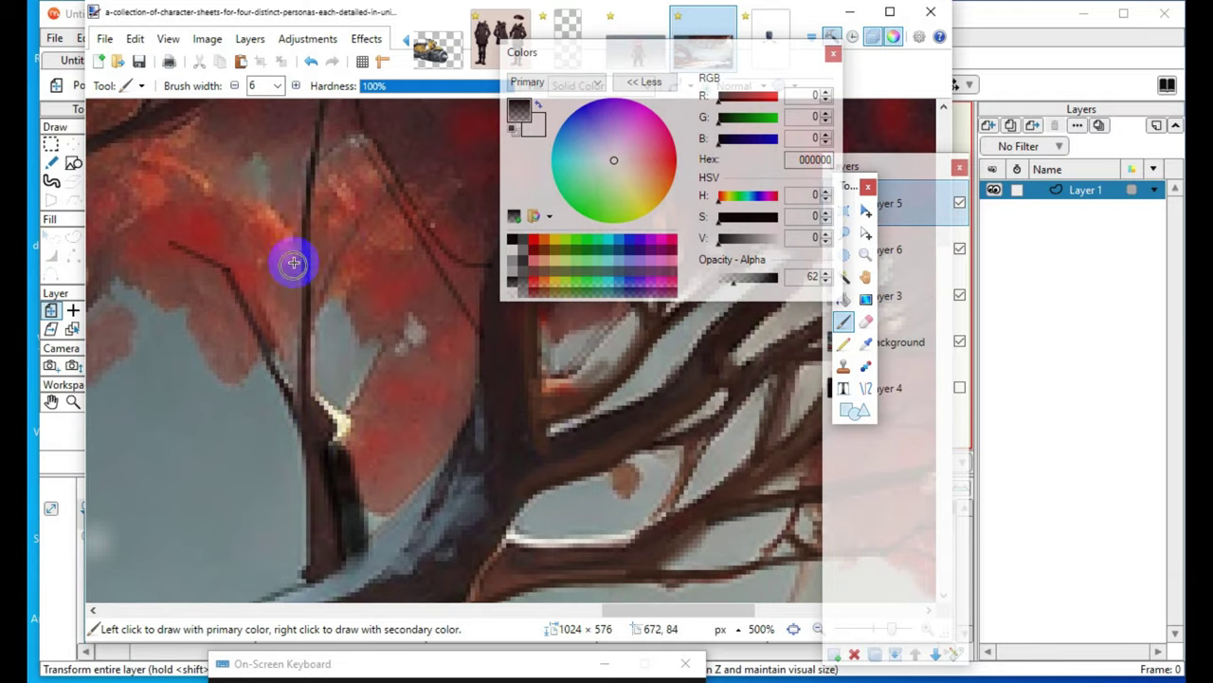
# - Thicken and darken the bent side branch from its tip in the red leaves down to the snowy fork
pyautogui.moveTo(197, 249); pyautogui.dragTo(263, 327)
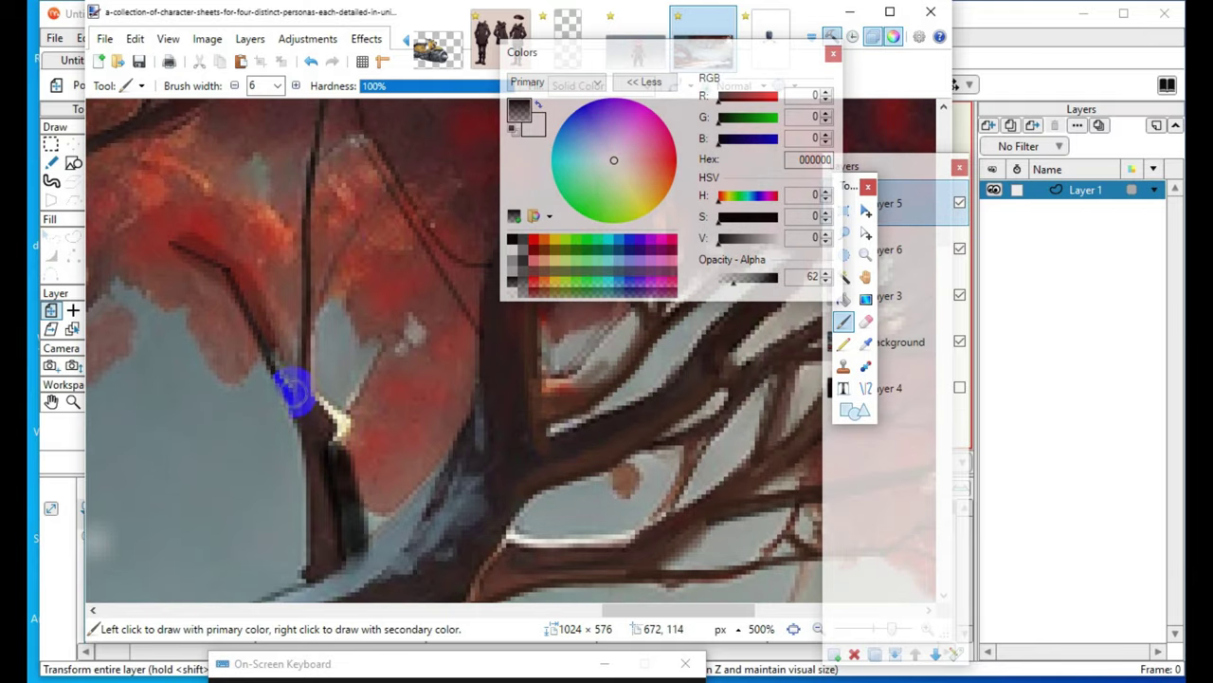
pyautogui.moveTo(286, 371)
pyautogui.mouseDown()
pyautogui.moveTo(347, 473)
pyautogui.moveTo(277, 347)
pyautogui.moveTo(301, 383)
pyautogui.mouseUp()
pyautogui.moveTo(400, 584)
pyautogui.mouseDown()
pyautogui.moveTo(263, 344)
pyautogui.moveTo(324, 441)
pyautogui.mouseUp()
pyautogui.moveTo(314, 396)
pyautogui.mouseDown()
pyautogui.moveTo(282, 358)
pyautogui.moveTo(313, 426)
pyautogui.mouseUp()
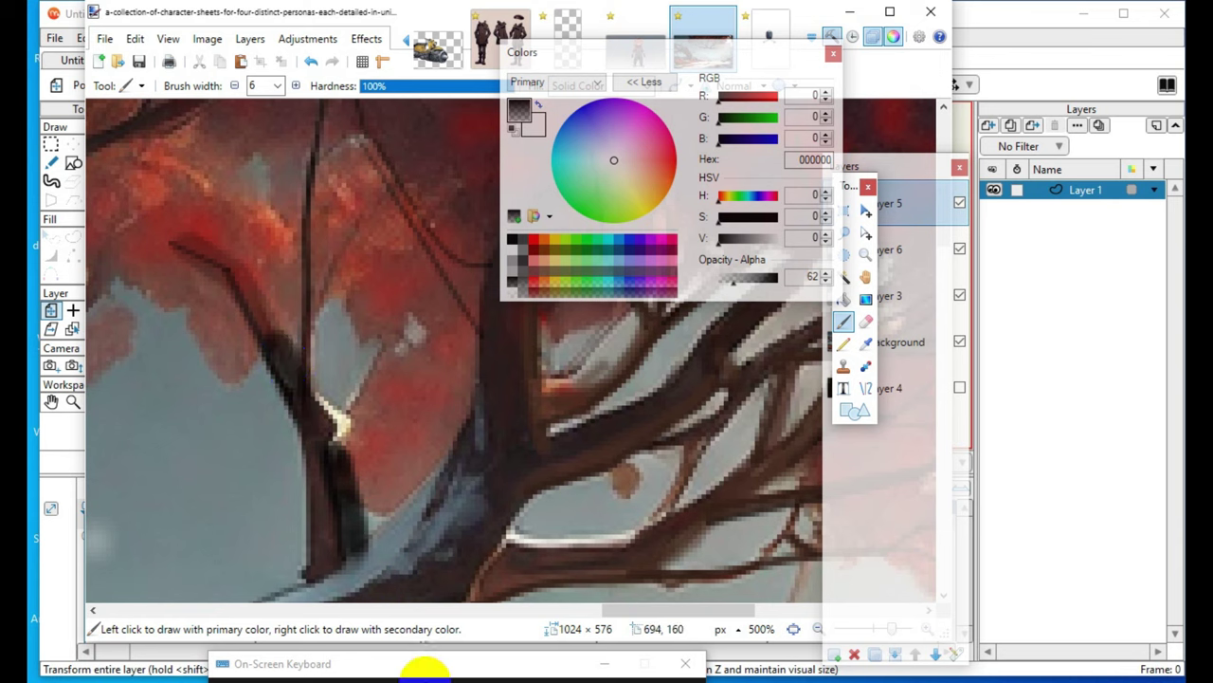
pyautogui.moveTo(365, 490)
pyautogui.mouseDown()
pyautogui.moveTo(270, 312)
pyautogui.moveTo(236, 306)
pyautogui.mouseUp()
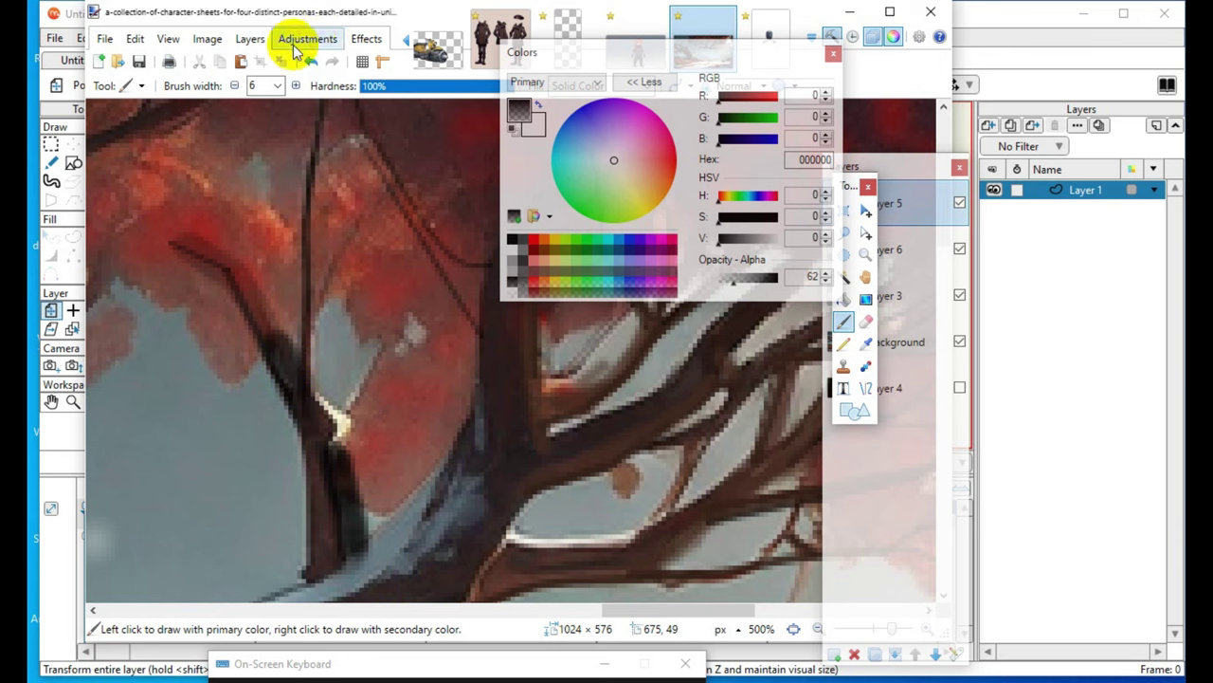
# - Set the brush width to 3 and refine the bent side branch's shading between its bend and the fork
pyautogui.click(234, 85)
pyautogui.click(234, 86)
pyautogui.click(234, 85)
pyautogui.click(292, 393)
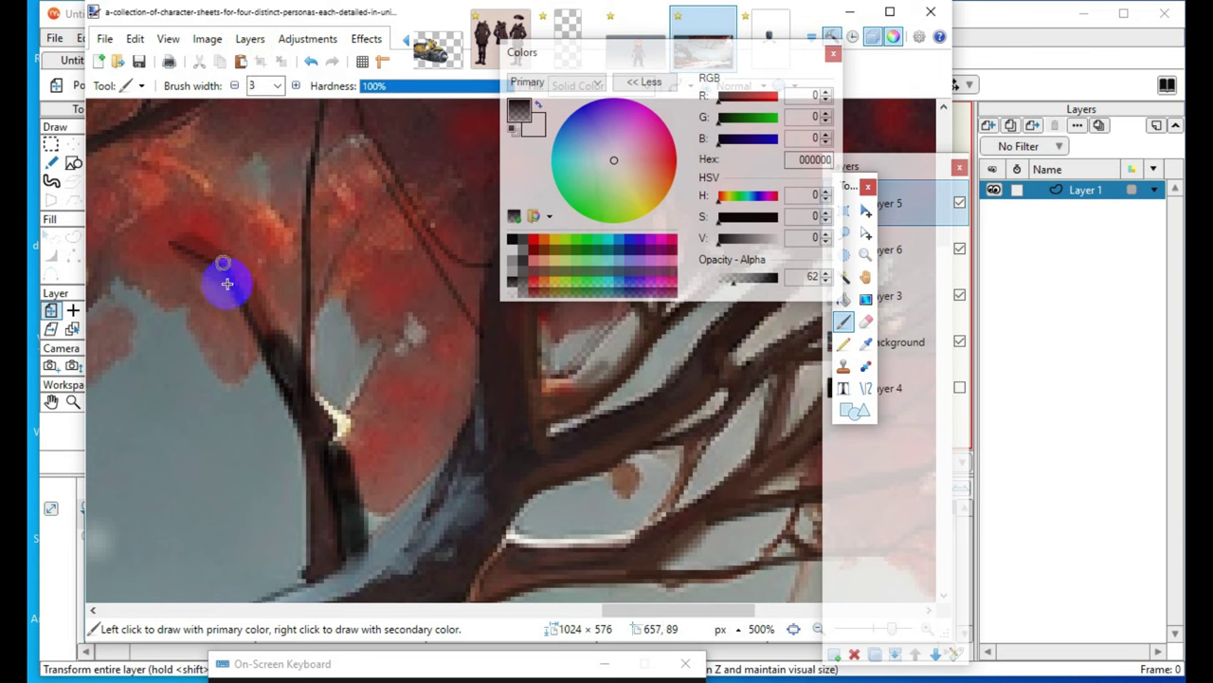
pyautogui.moveTo(229, 281)
pyautogui.mouseDown()
pyautogui.moveTo(273, 360)
pyautogui.moveTo(232, 276)
pyautogui.moveTo(272, 349)
pyautogui.mouseUp()
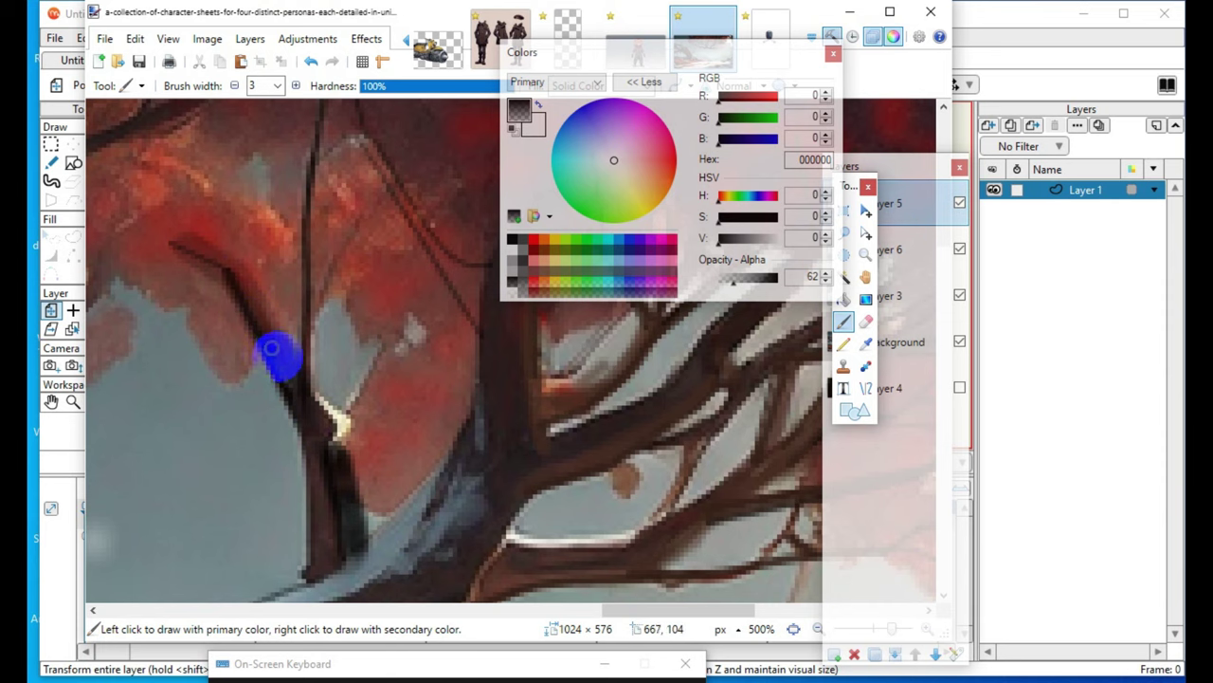
# - Thicken the slanting branch from the dark canopy down to the main trunk with black strokes
pyautogui.scroll(3, 371, 561)
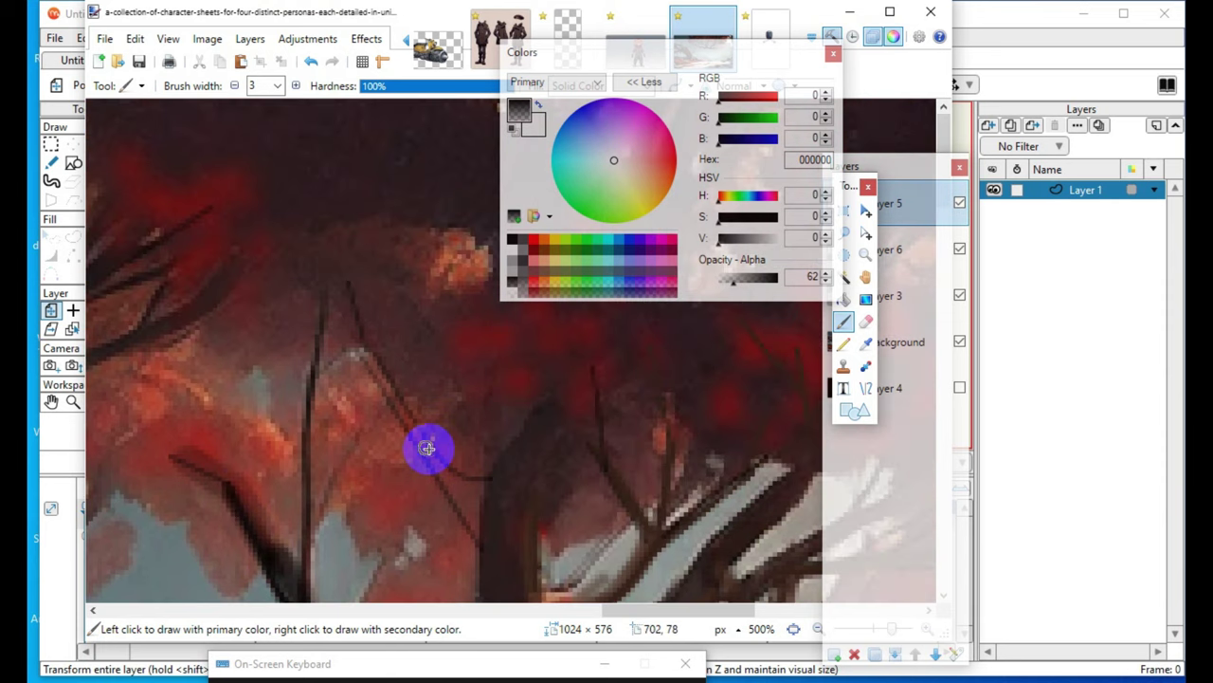
pyautogui.moveTo(383, 374)
pyautogui.mouseDown()
pyautogui.moveTo(429, 448)
pyautogui.moveTo(367, 348)
pyautogui.moveTo(397, 404)
pyautogui.mouseUp()
pyautogui.scroll(-1, 519, 528)
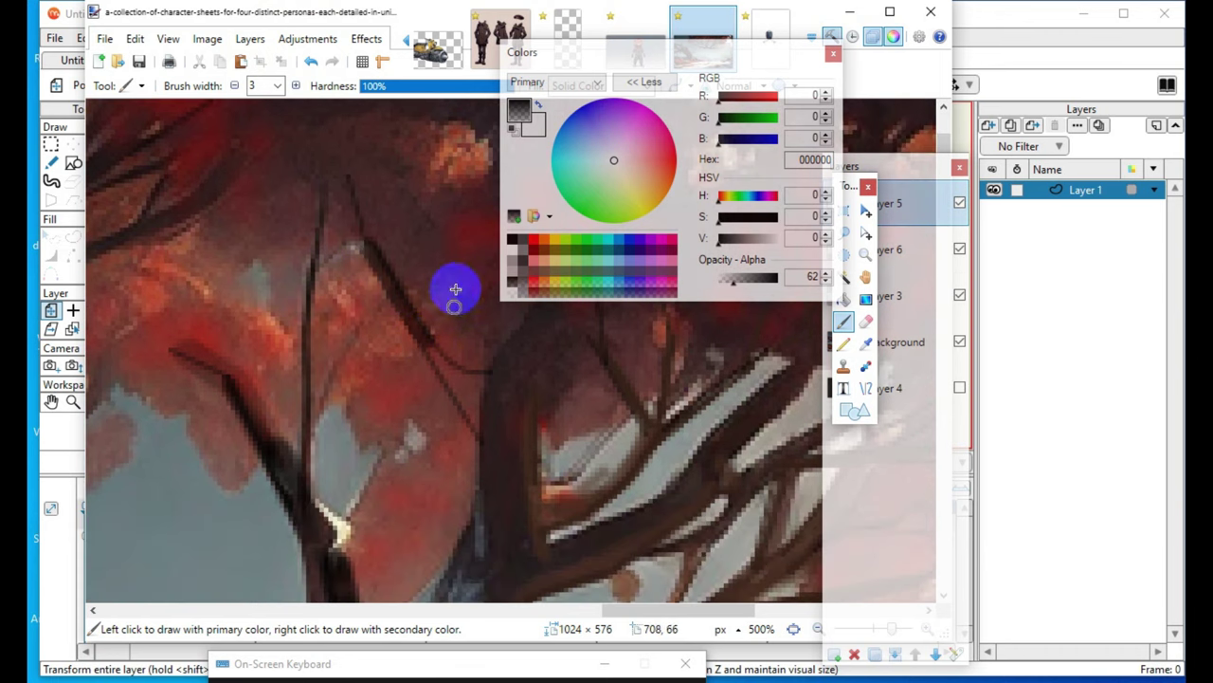
pyautogui.moveTo(425, 341); pyautogui.dragTo(478, 455)
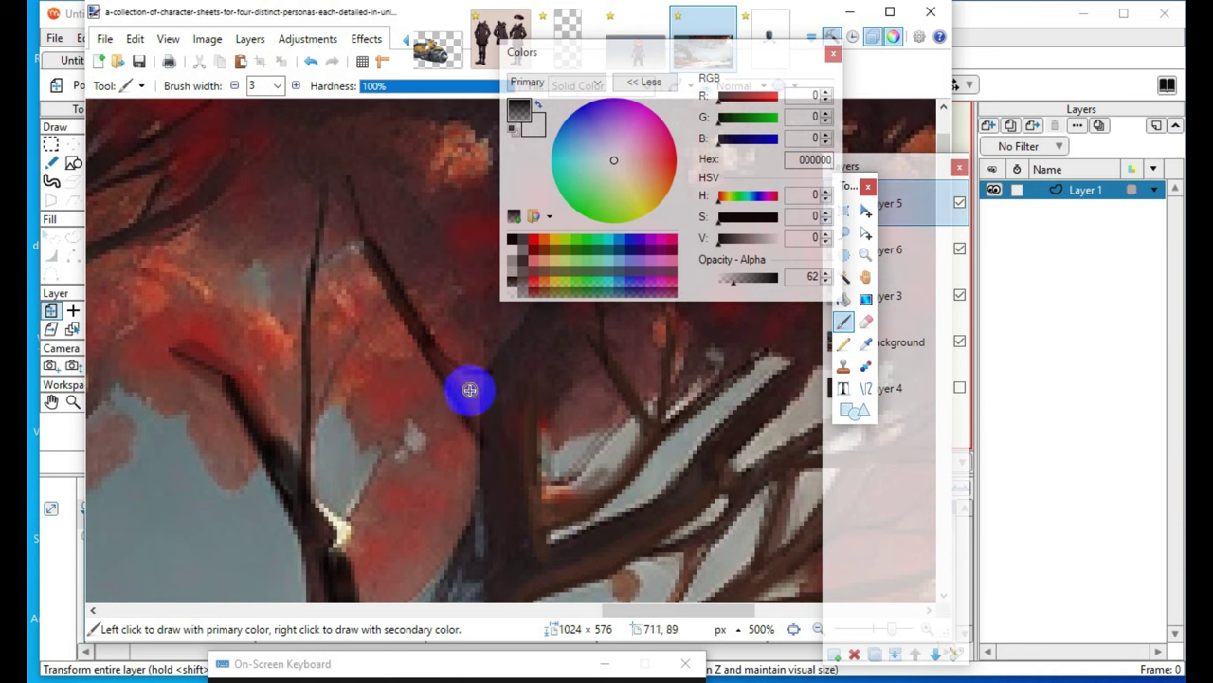
pyautogui.moveTo(414, 332)
pyautogui.mouseDown()
pyautogui.moveTo(474, 412)
pyautogui.moveTo(485, 478)
pyautogui.moveTo(567, 409)
pyautogui.moveTo(533, 453)
pyautogui.moveTo(541, 408)
pyautogui.moveTo(529, 480)
pyautogui.mouseUp()
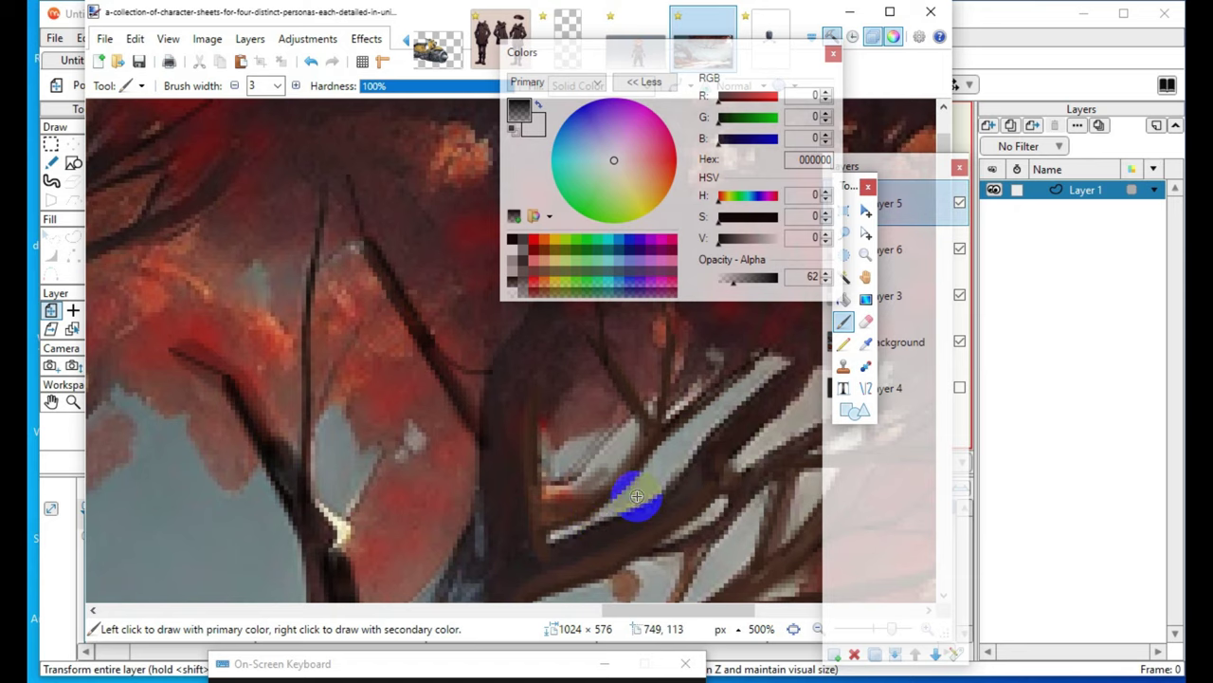
pyautogui.scroll(1, 786, 534)
pyautogui.scroll(-2, 722, 494)
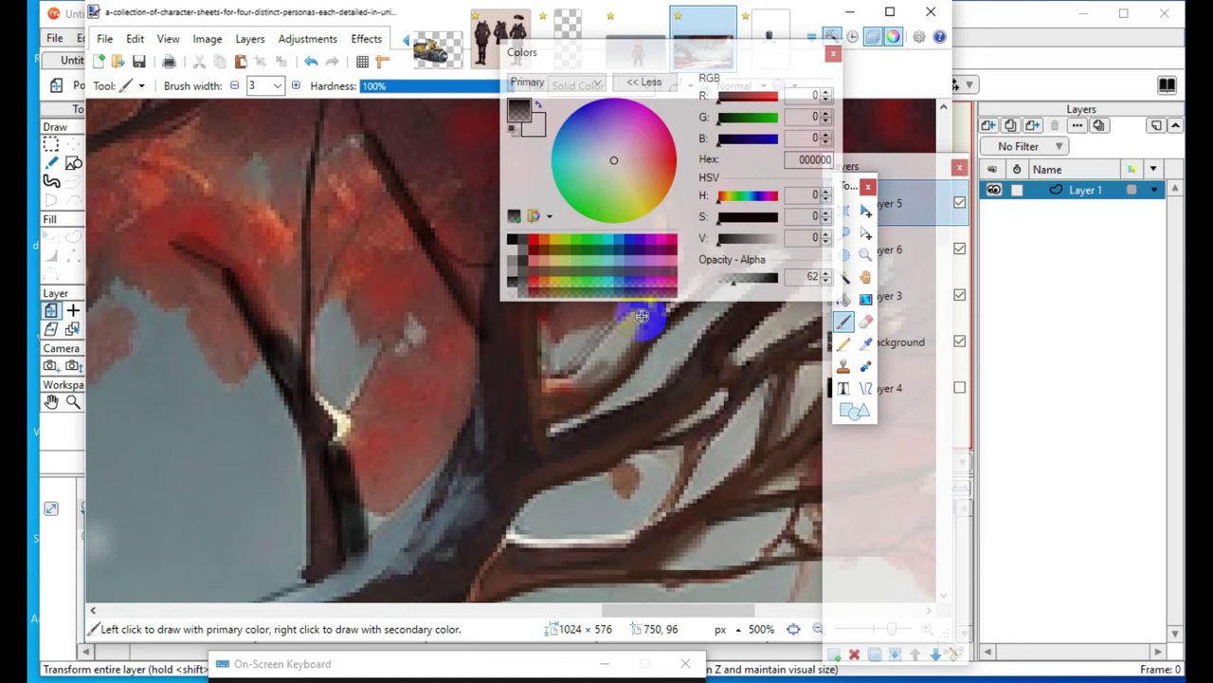
# - Darken the large limbs extending right from the main trunk with black strokes, from the trunk fork down to the lower limb's split
pyautogui.moveTo(528, 405)
pyautogui.mouseDown()
pyautogui.moveTo(596, 410)
pyautogui.moveTo(536, 397)
pyautogui.mouseUp()
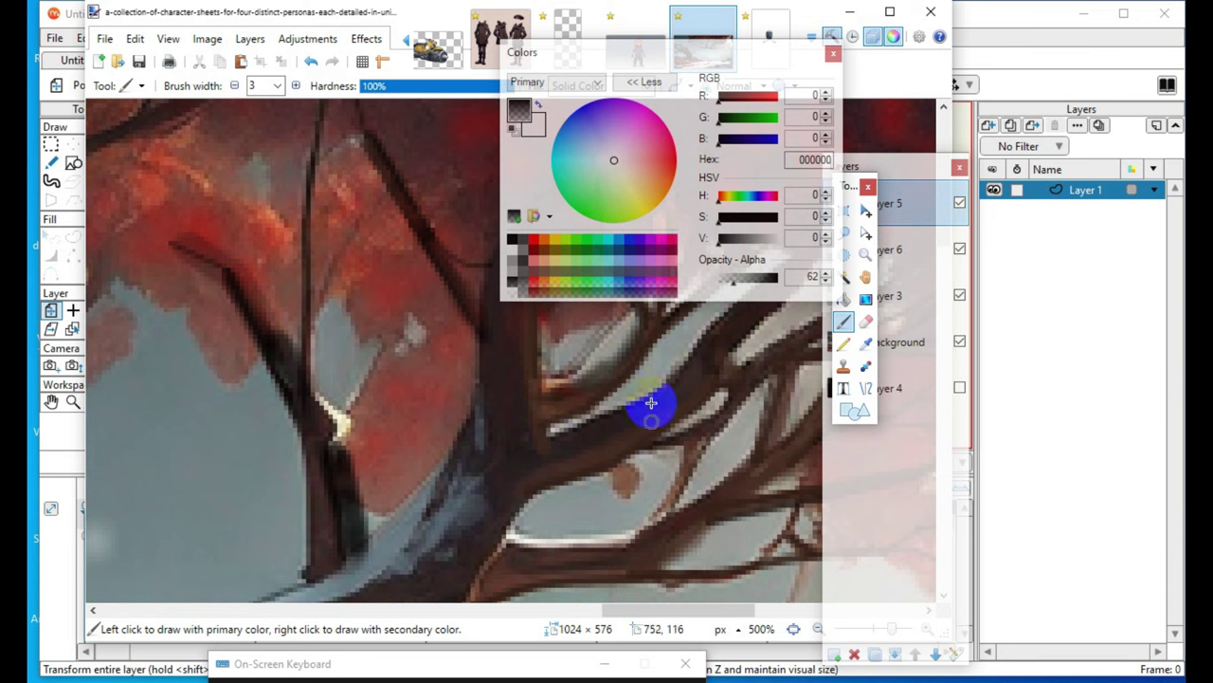
pyautogui.scroll(-2, 651, 403)
pyautogui.moveTo(461, 502); pyautogui.dragTo(757, 397)
pyautogui.moveTo(650, 443); pyautogui.dragTo(709, 418)
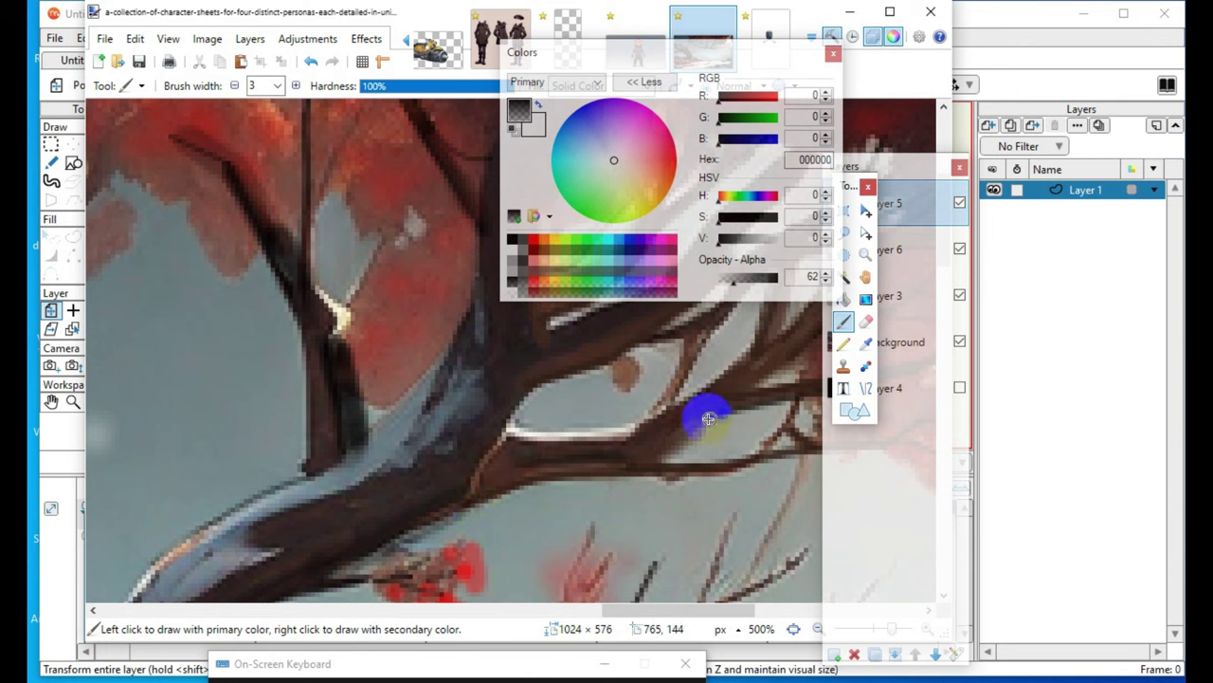
pyautogui.moveTo(632, 442)
pyautogui.mouseDown()
pyautogui.moveTo(705, 403)
pyautogui.moveTo(639, 460)
pyautogui.mouseUp()
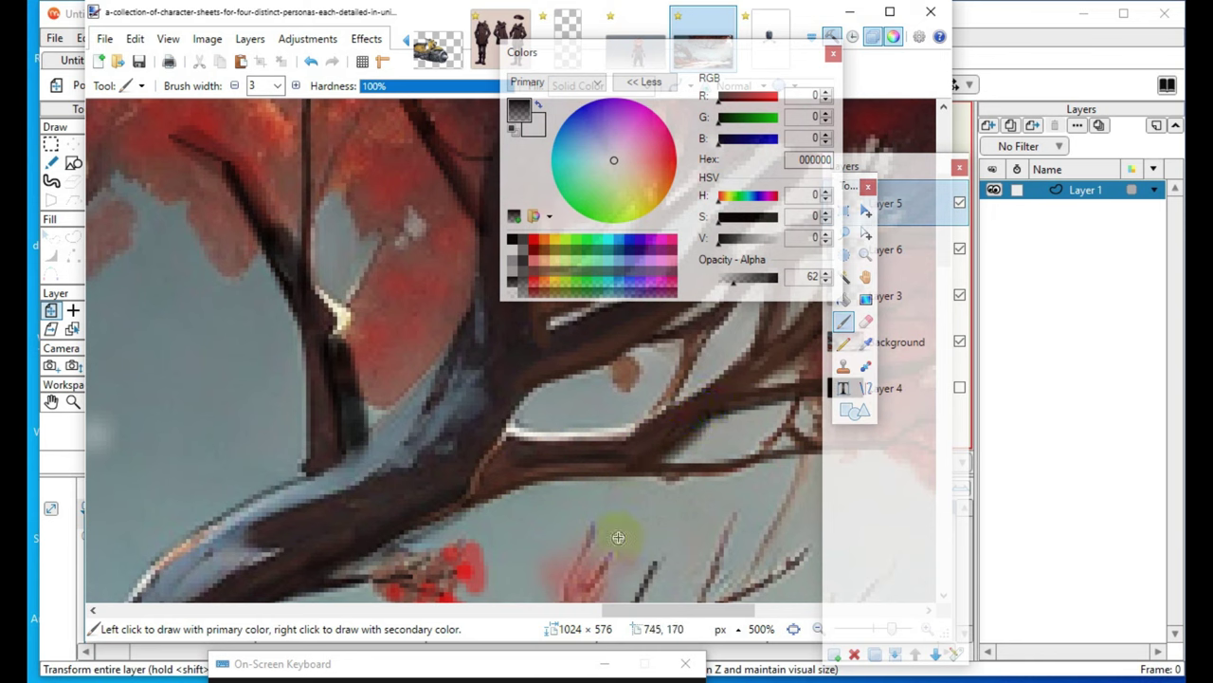
# - Examine the outer branches and twigs on the tree's right side, from the dark red canopy down to the lower limbs
pyautogui.moveTo(677, 612); pyautogui.dragTo(734, 618)
pyautogui.scroll(3, 675, 546)
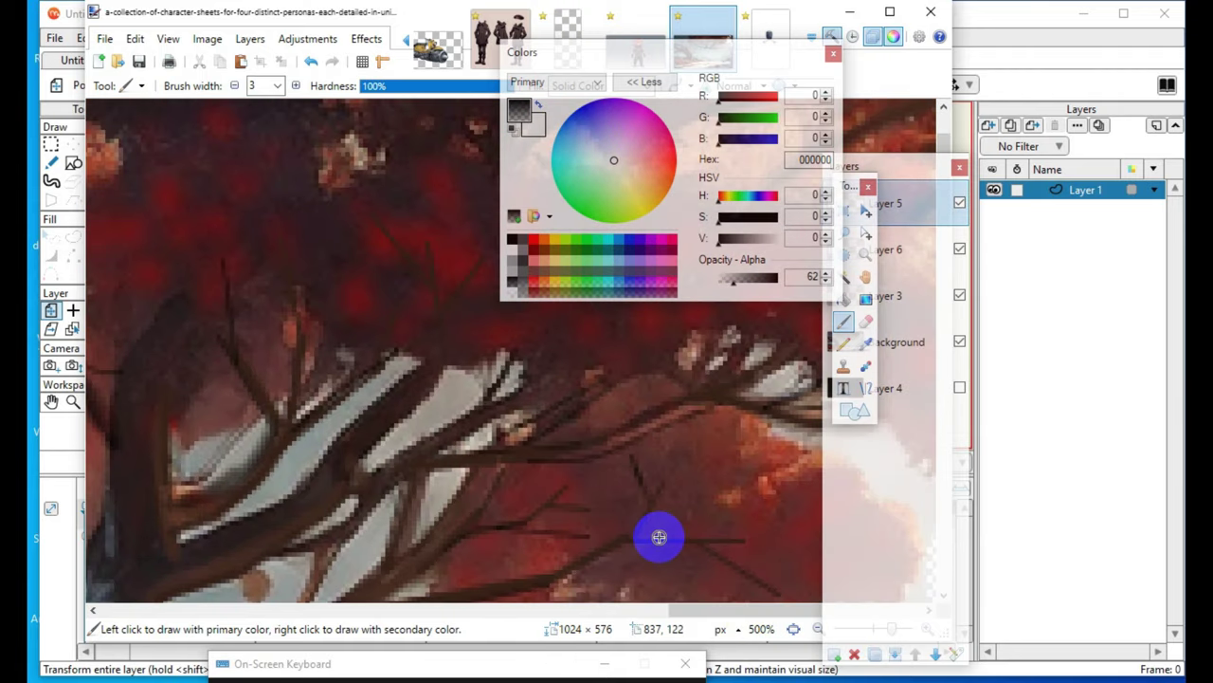
pyautogui.scroll(-3, 659, 536)
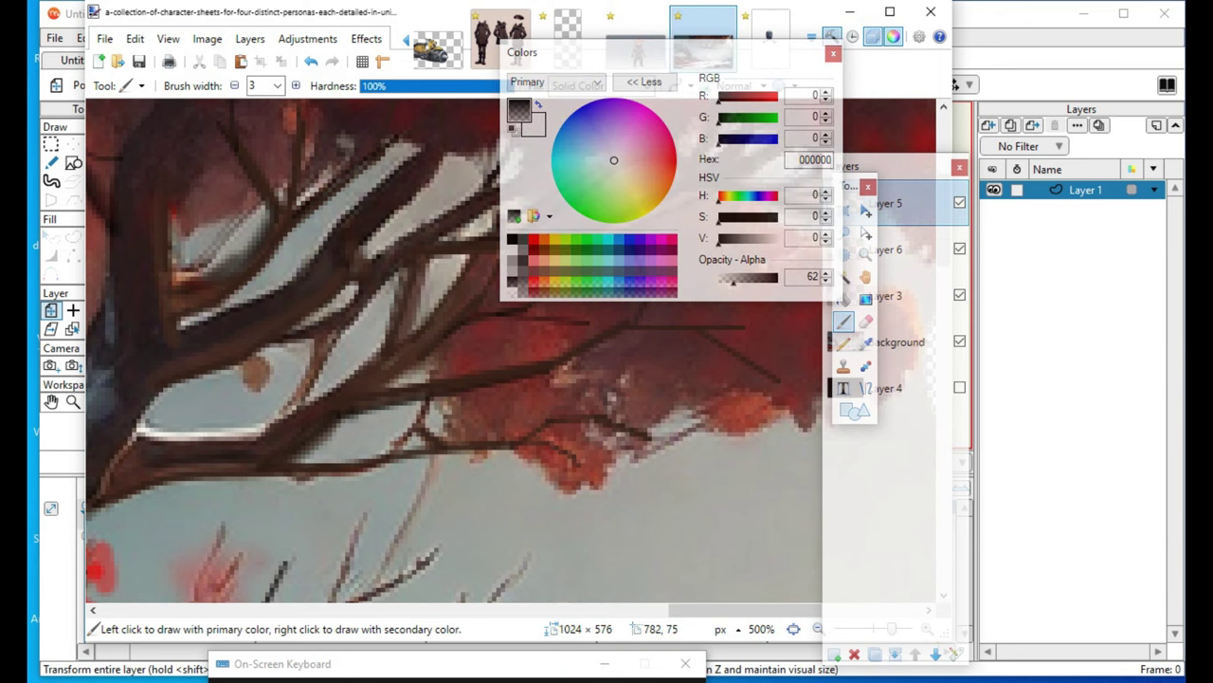
pyautogui.scroll(3, 986, 580)
pyautogui.scroll(-3, 950, 561)
pyautogui.scroll(3, 434, 446)
pyautogui.scroll(-2, 514, 425)
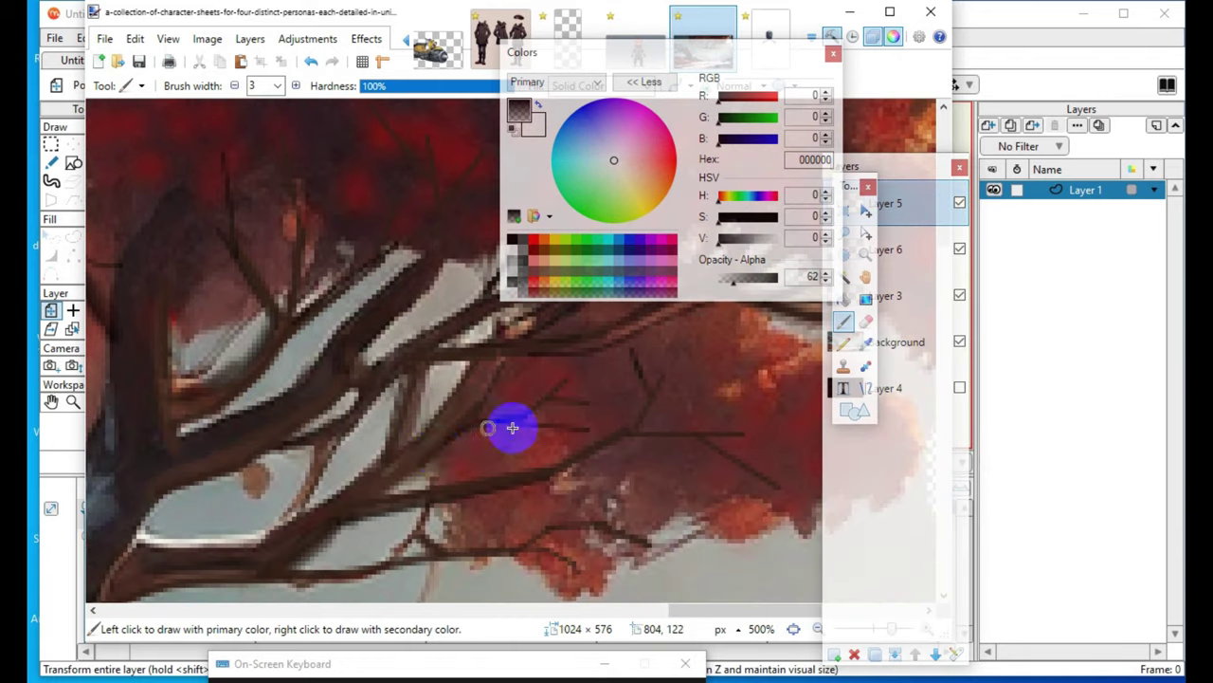
pyautogui.scroll(1, 571, 428)
pyautogui.scroll(3, 570, 429)
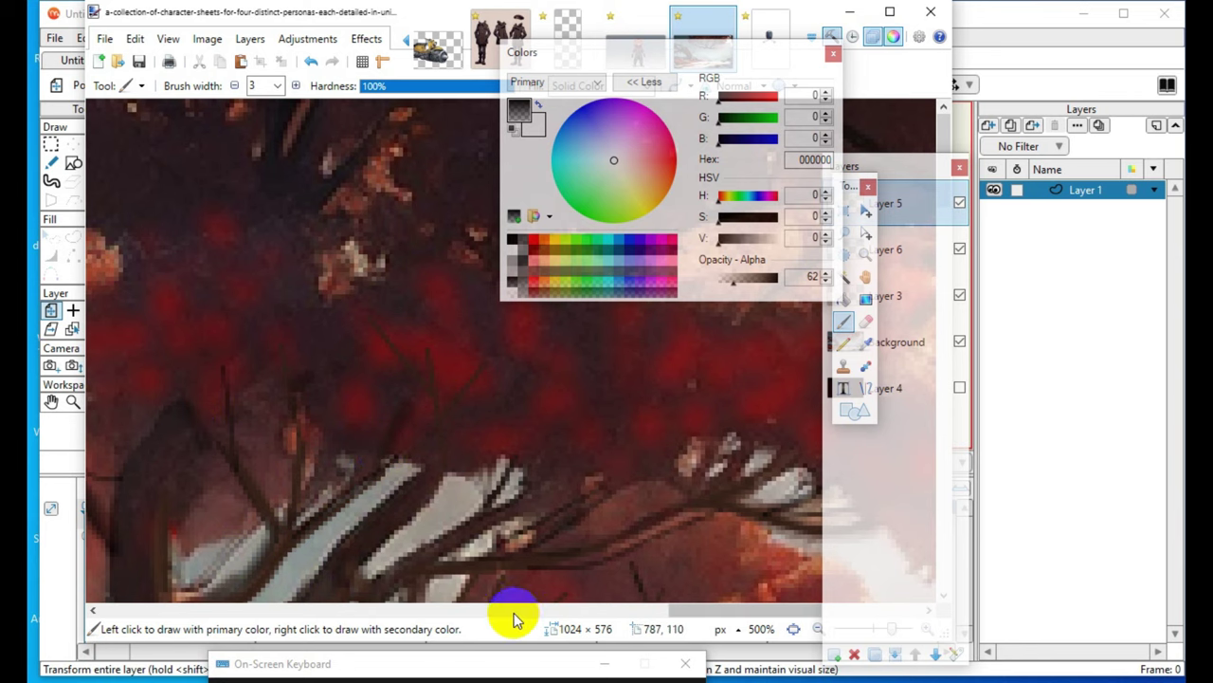
pyautogui.scroll(-3, 598, 528)
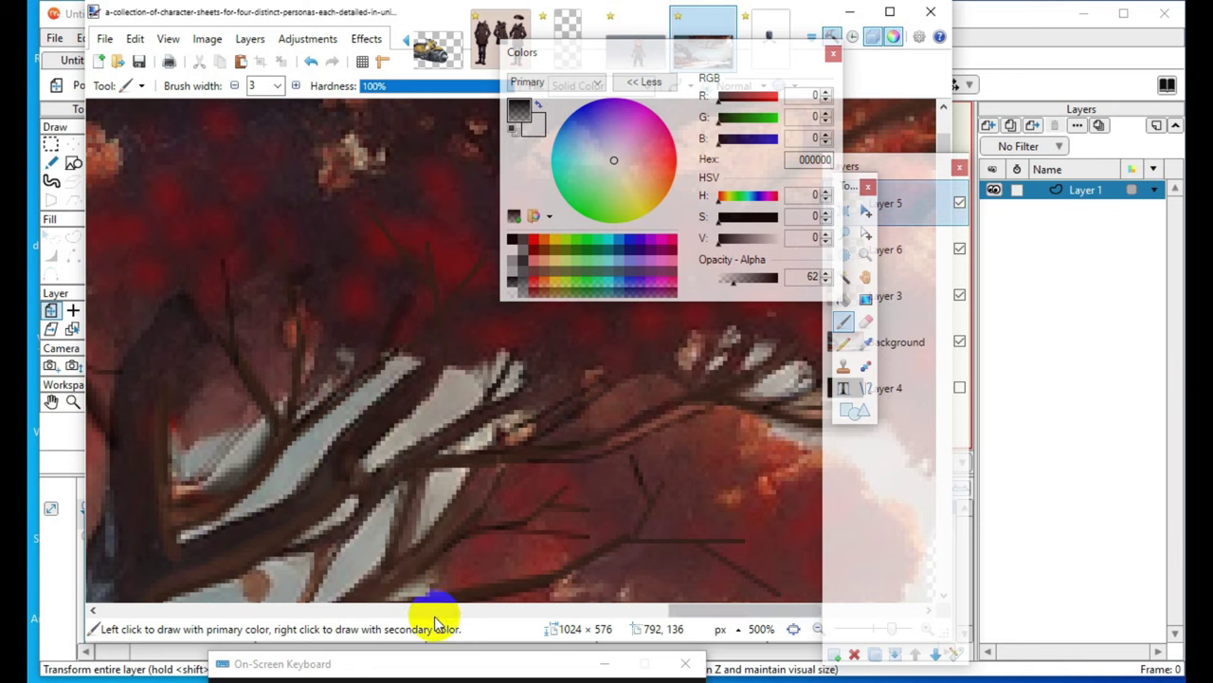
# - Move the Layers window clear of the canvas and zoom the painting out to 400%
pyautogui.moveTo(761, 612); pyautogui.dragTo(838, 614)
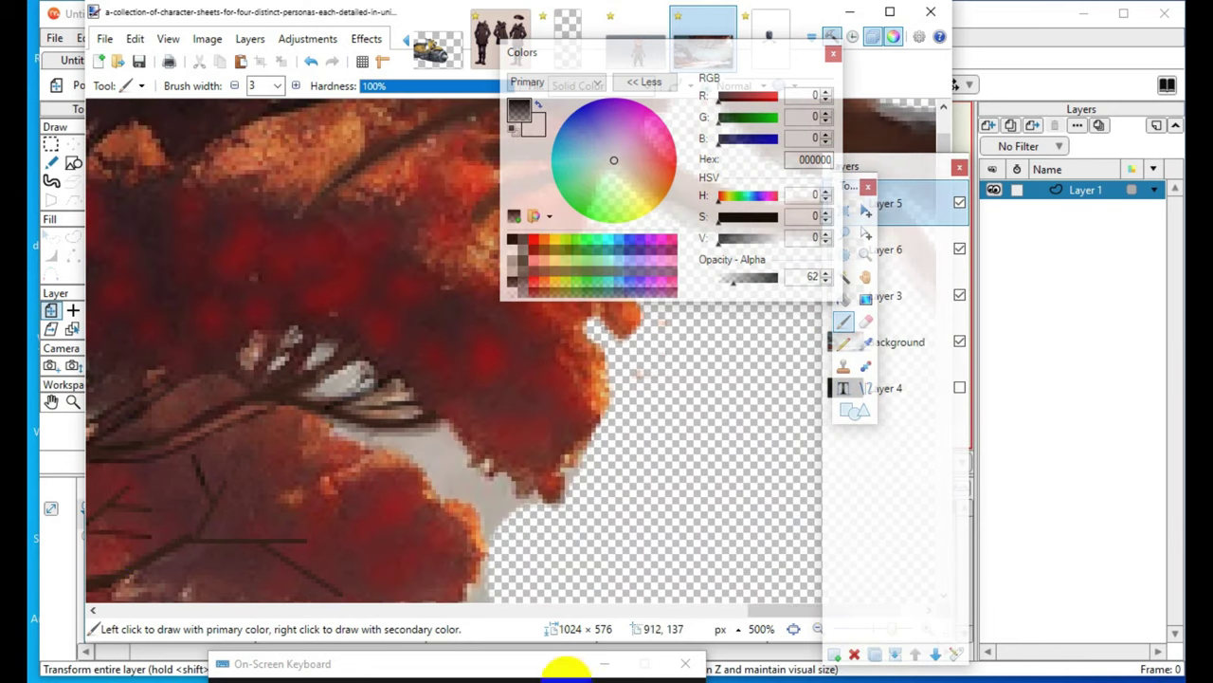
pyautogui.scroll(3, 145, 548)
pyautogui.scroll(-6, 145, 548)
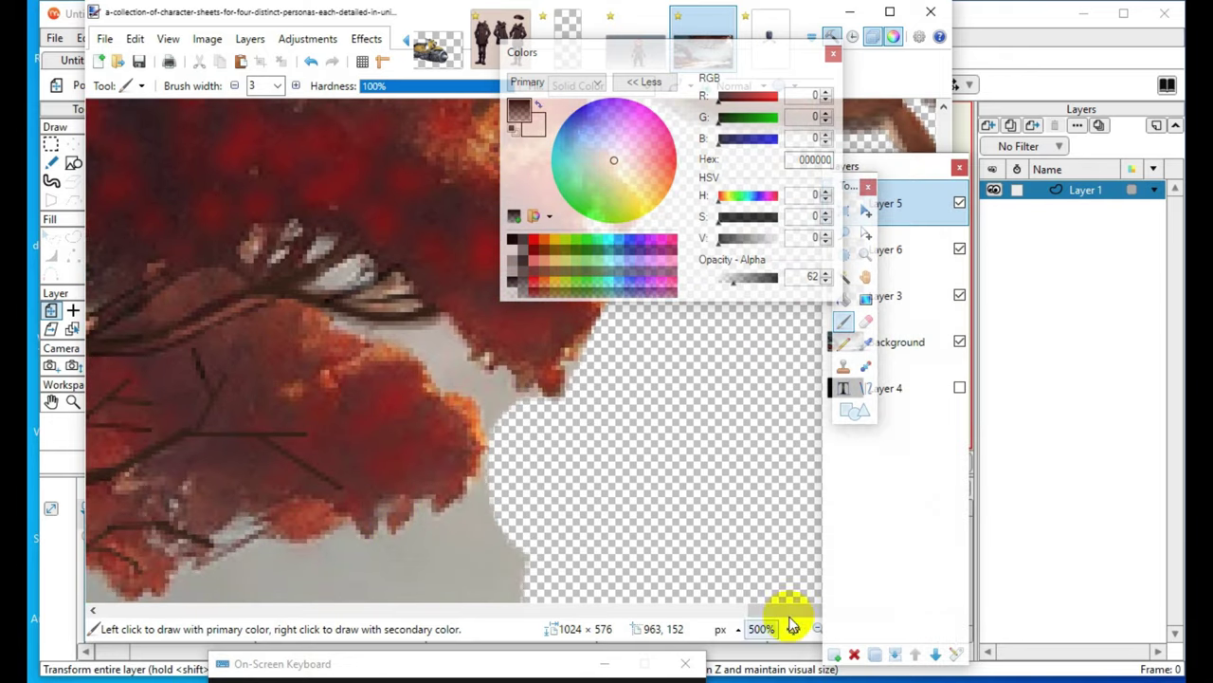
pyautogui.moveTo(918, 167); pyautogui.dragTo(1018, 63)
pyautogui.click(819, 629)
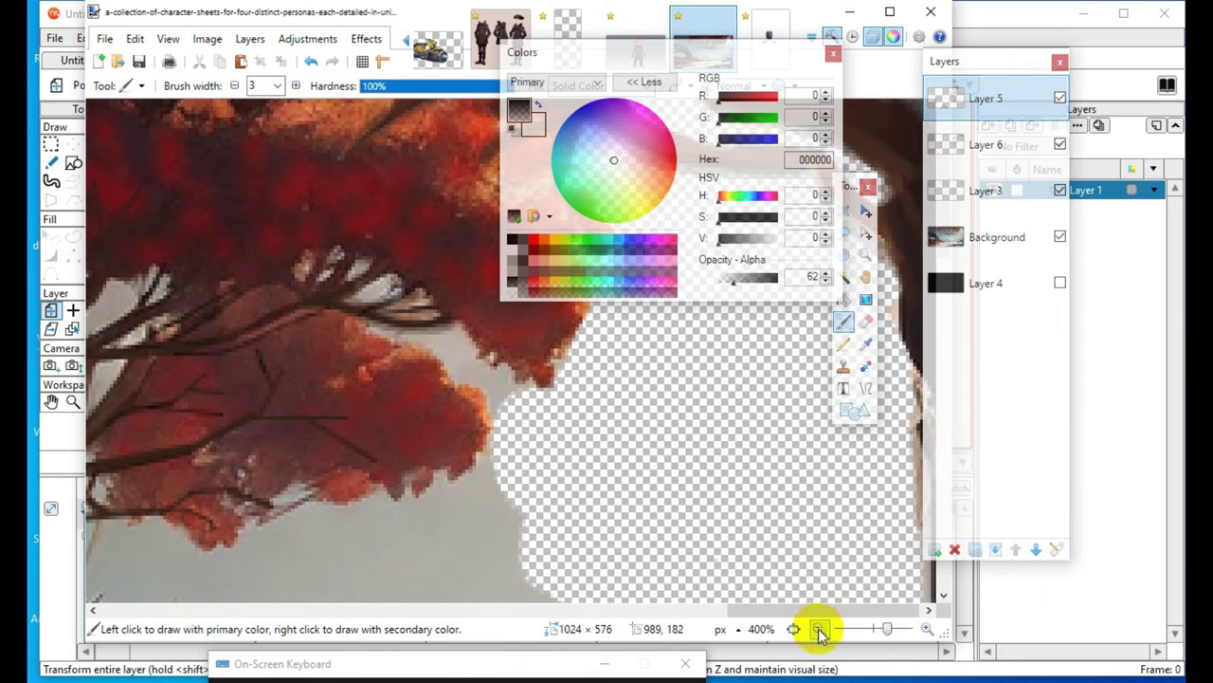
pyautogui.scroll(2, 190, 274)
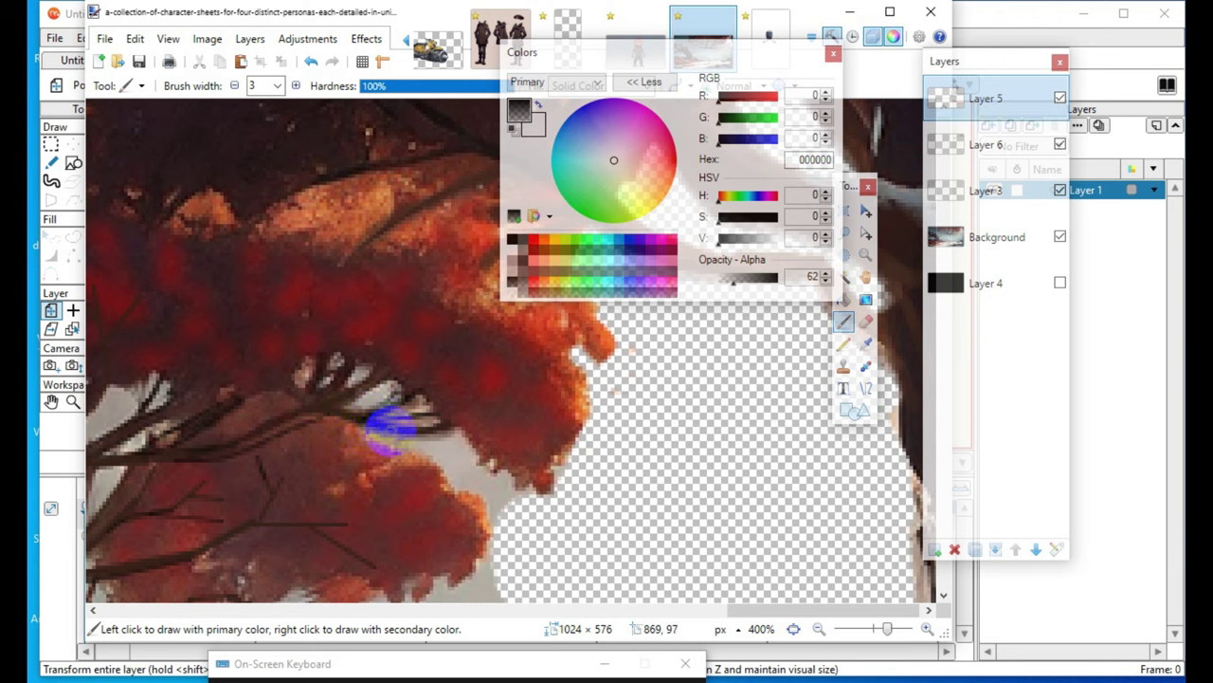
pyautogui.scroll(1, 402, 483)
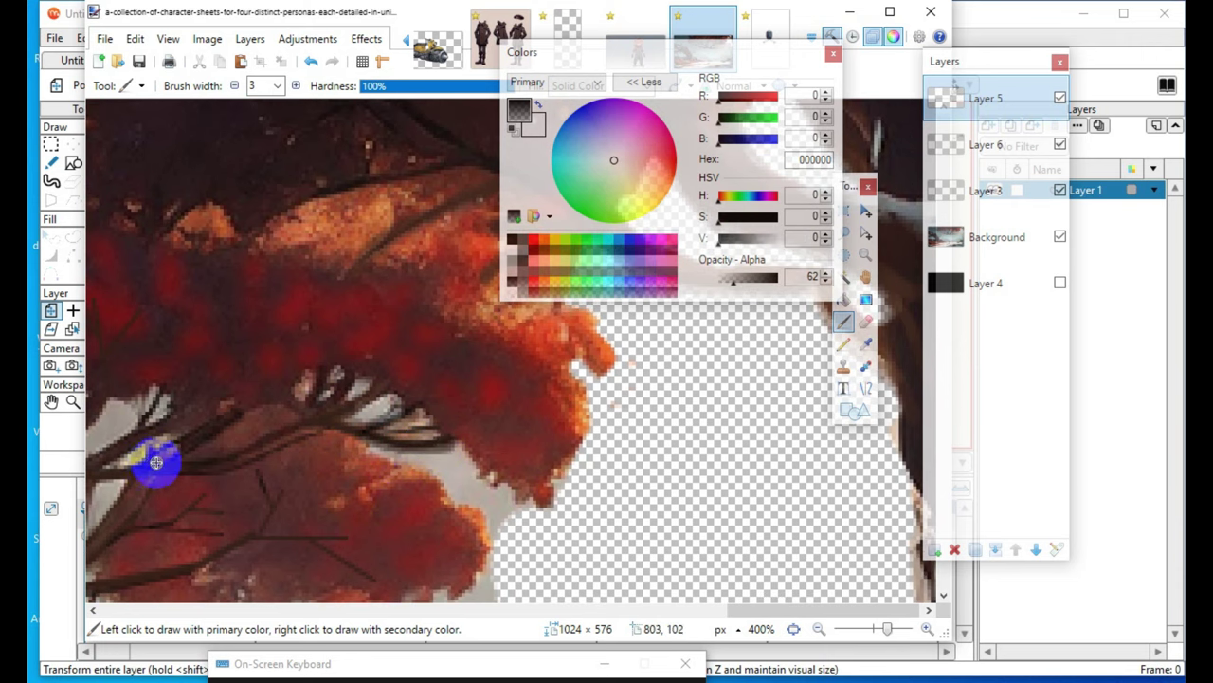
pyautogui.scroll(-3, 453, 472)
pyautogui.scroll(2, 312, 460)
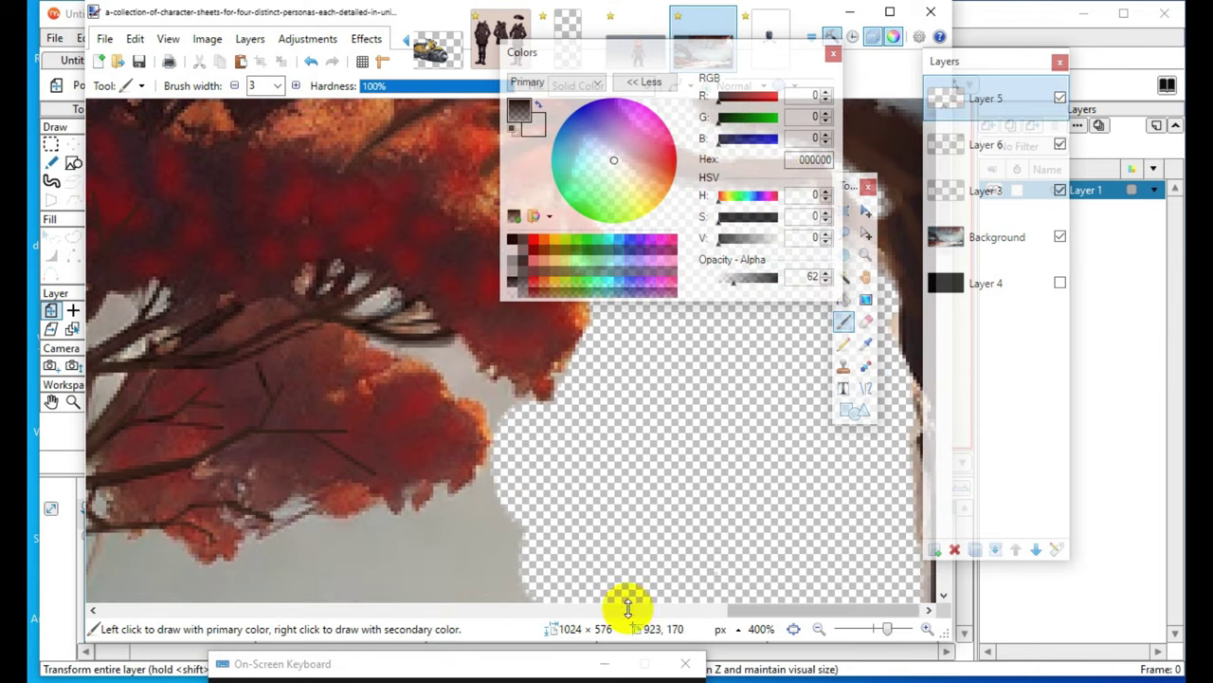
# - Darken the thin branches left of the large tree trunk with translucent black brush strokes on Layer 5
pyautogui.moveTo(812, 609); pyautogui.dragTo(677, 588)
pyautogui.click(337, 569)
pyautogui.moveTo(295, 457)
pyautogui.mouseDown()
pyautogui.moveTo(289, 374)
pyautogui.moveTo(253, 298)
pyautogui.moveTo(247, 316)
pyautogui.moveTo(241, 302)
pyautogui.moveTo(290, 384)
pyautogui.mouseUp()
pyautogui.scroll(1, 277, 531)
pyautogui.moveTo(277, 476); pyautogui.dragTo(311, 540)
pyautogui.scroll(-2, 303, 531)
pyautogui.scroll(2, 353, 389)
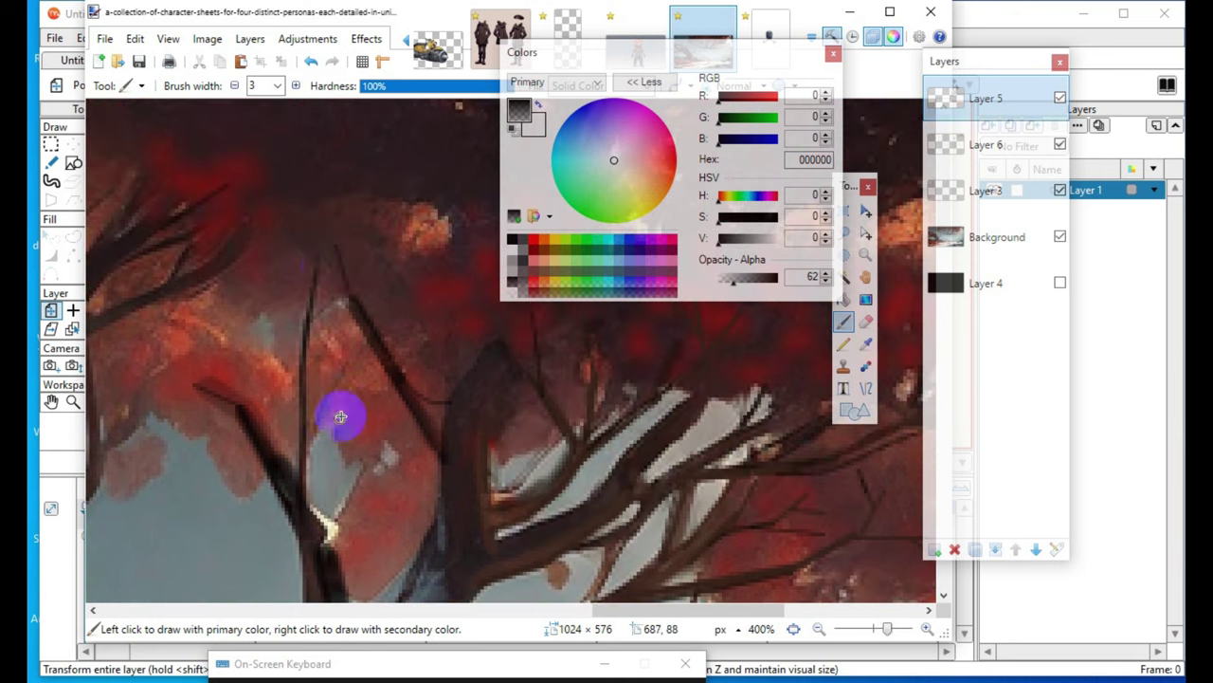
pyautogui.scroll(-2, 316, 558)
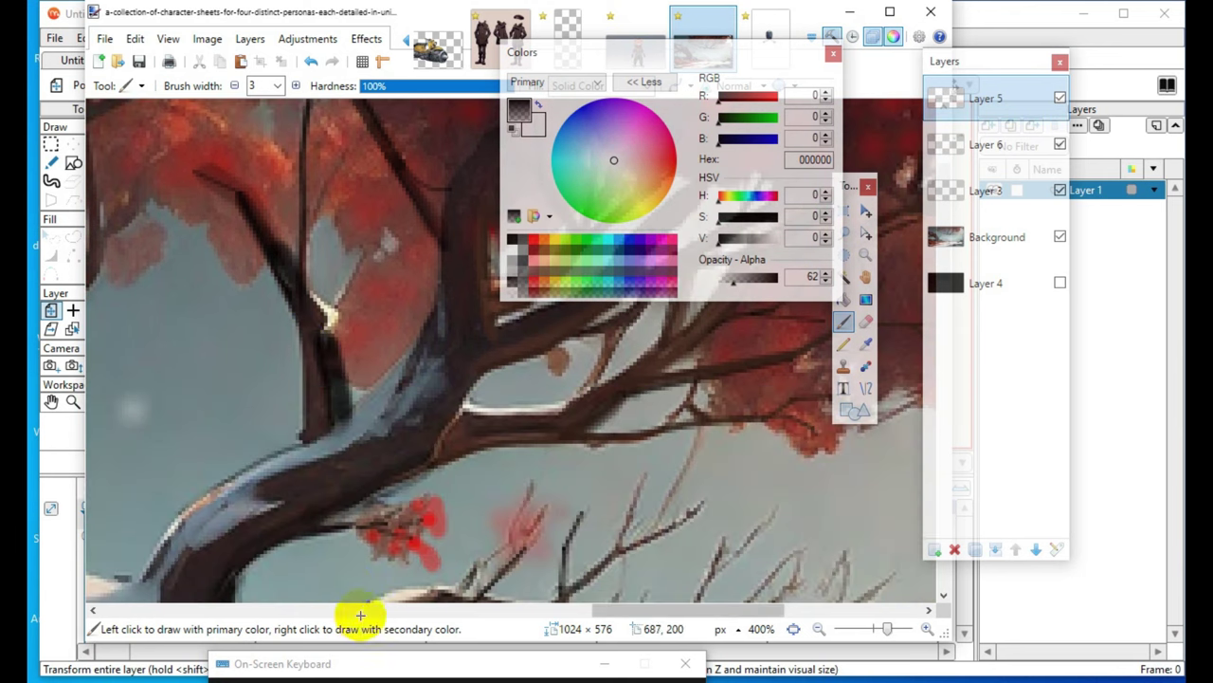
pyautogui.scroll(2, 373, 493)
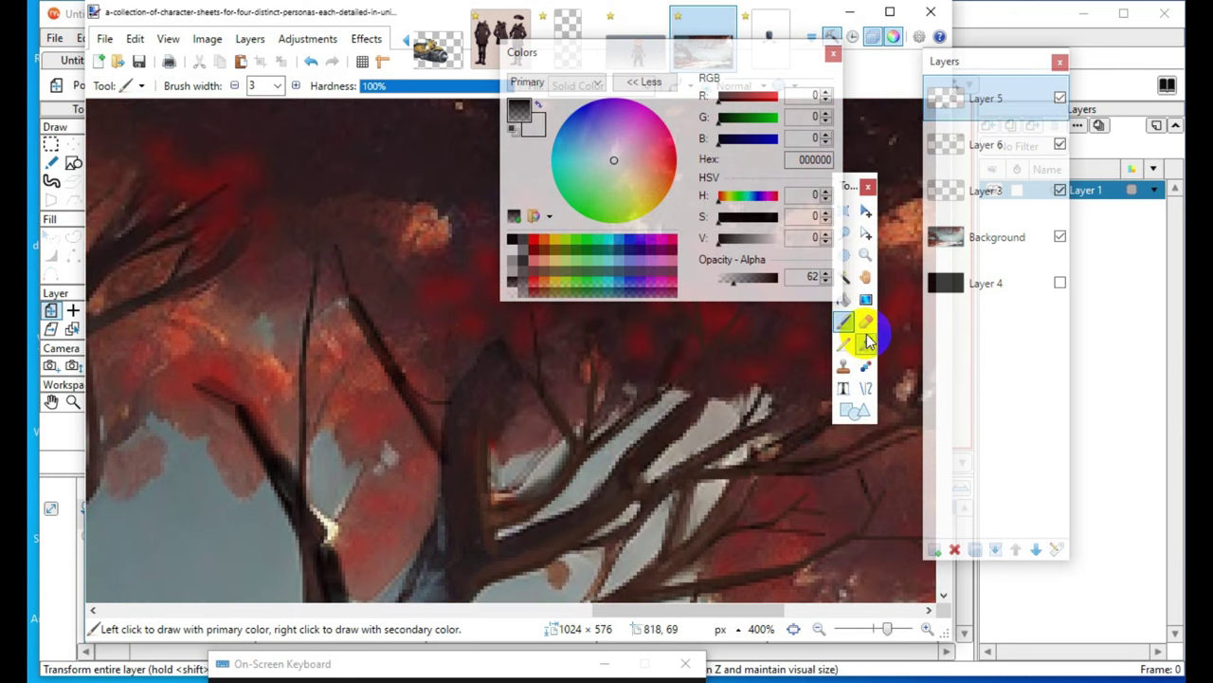
# - Sample the orange-red leaf colour B34730 from the Background layer's foliage as the primary colour
pyautogui.click(866, 345)
pyautogui.click(1007, 244)
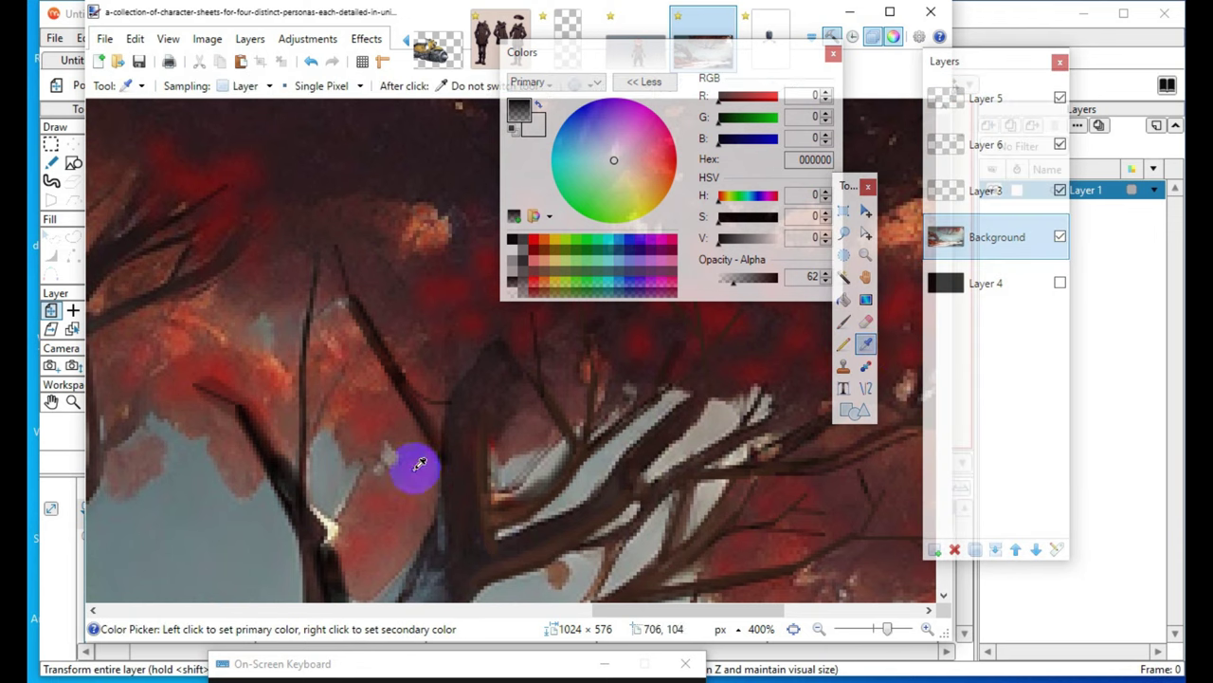
pyautogui.click(174, 337)
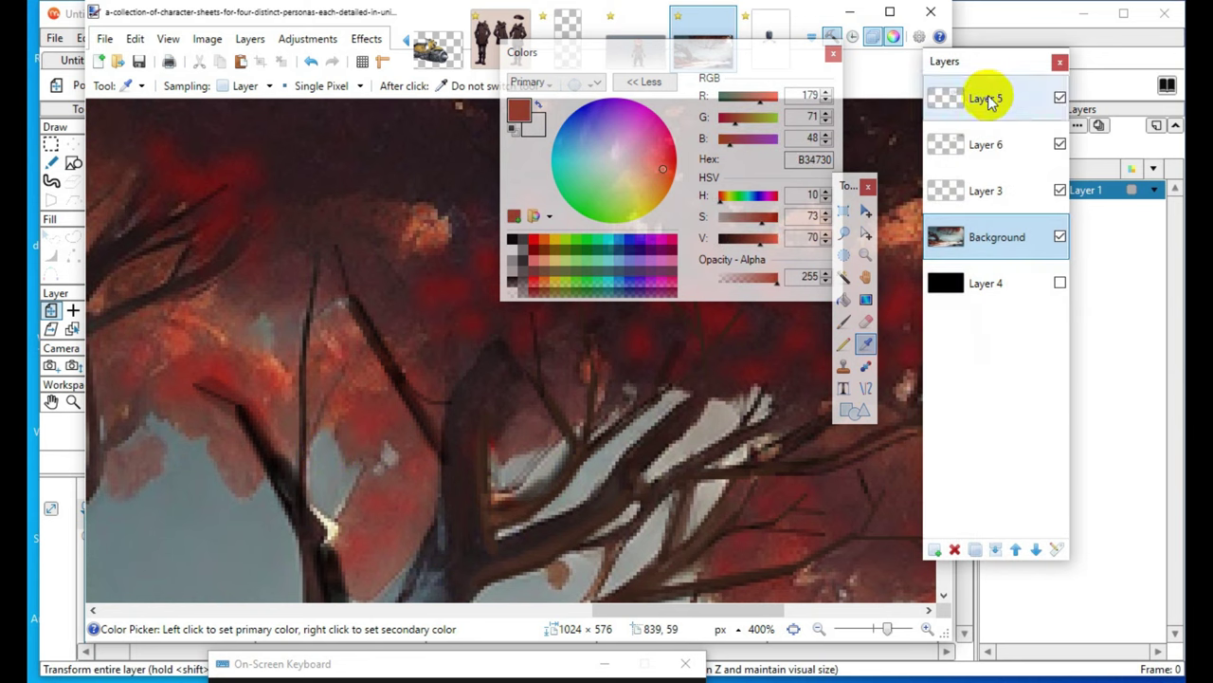
# - Add a new layer above Layer 5 and switch to the Paintbrush
pyautogui.click(989, 98)
pyautogui.click(934, 550)
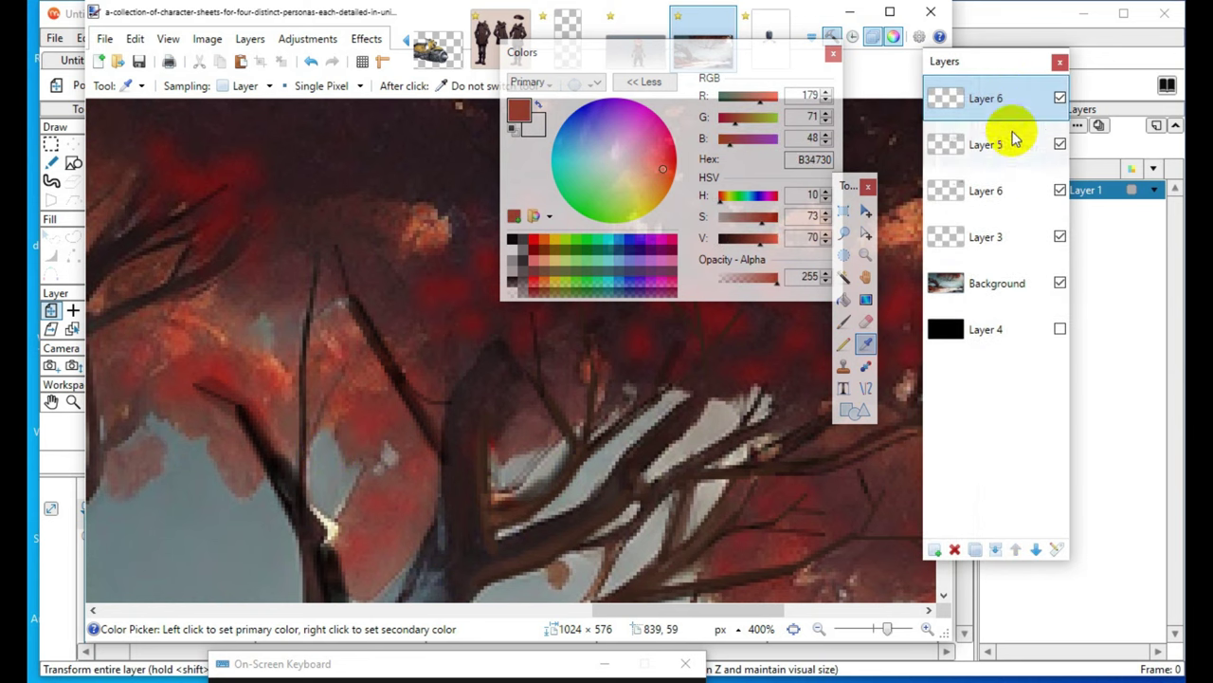
pyautogui.click(844, 324)
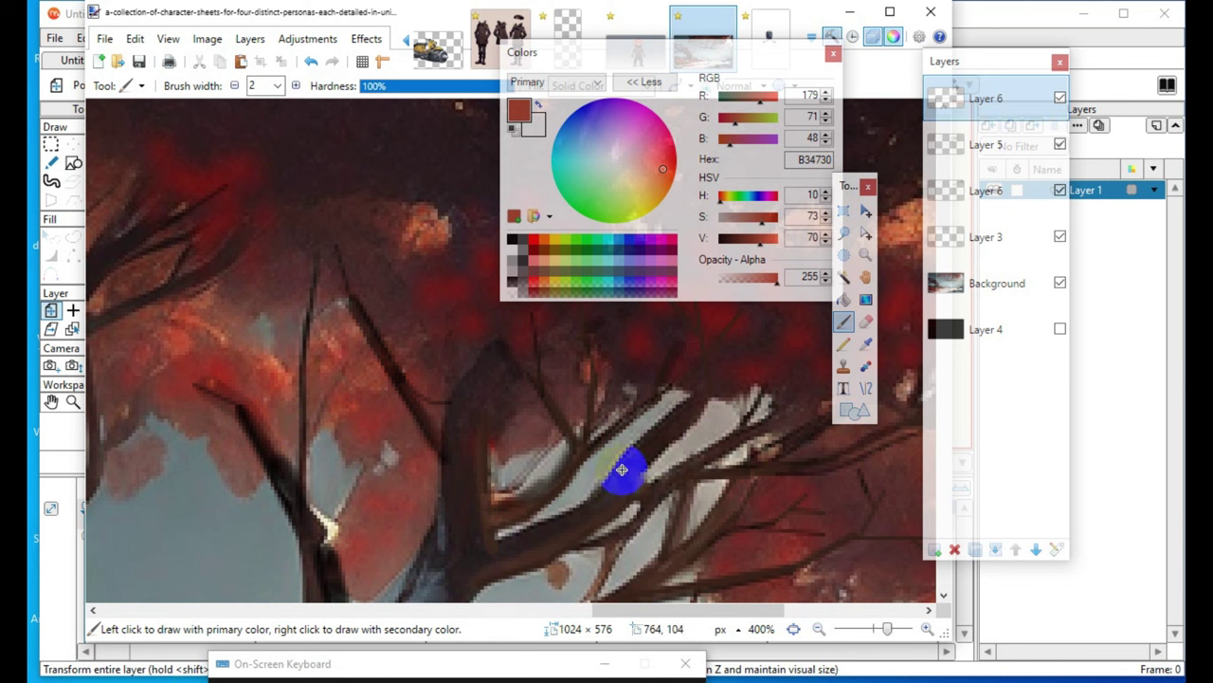
# - Move the Colors window off the foliage and set the brush width to 3 and the primary colour's opacity to 101
pyautogui.click(520, 55)
pyautogui.moveTo(520, 55); pyautogui.dragTo(851, 45)
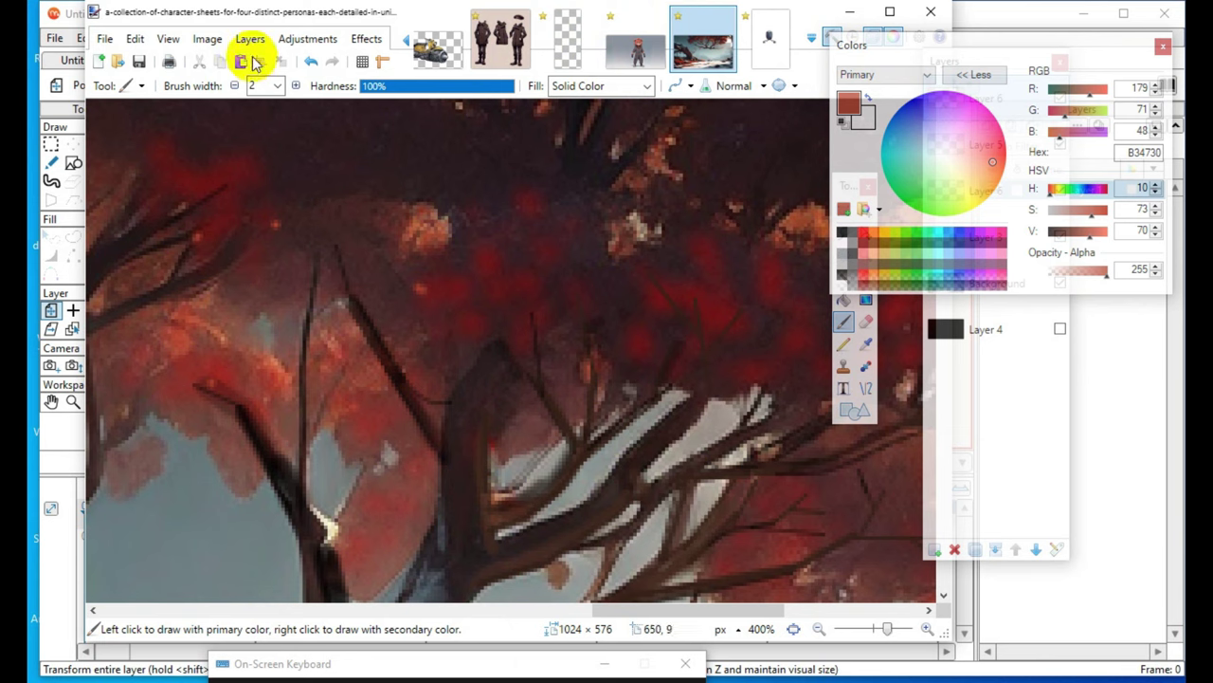
pyautogui.click(296, 87)
pyautogui.click(296, 86)
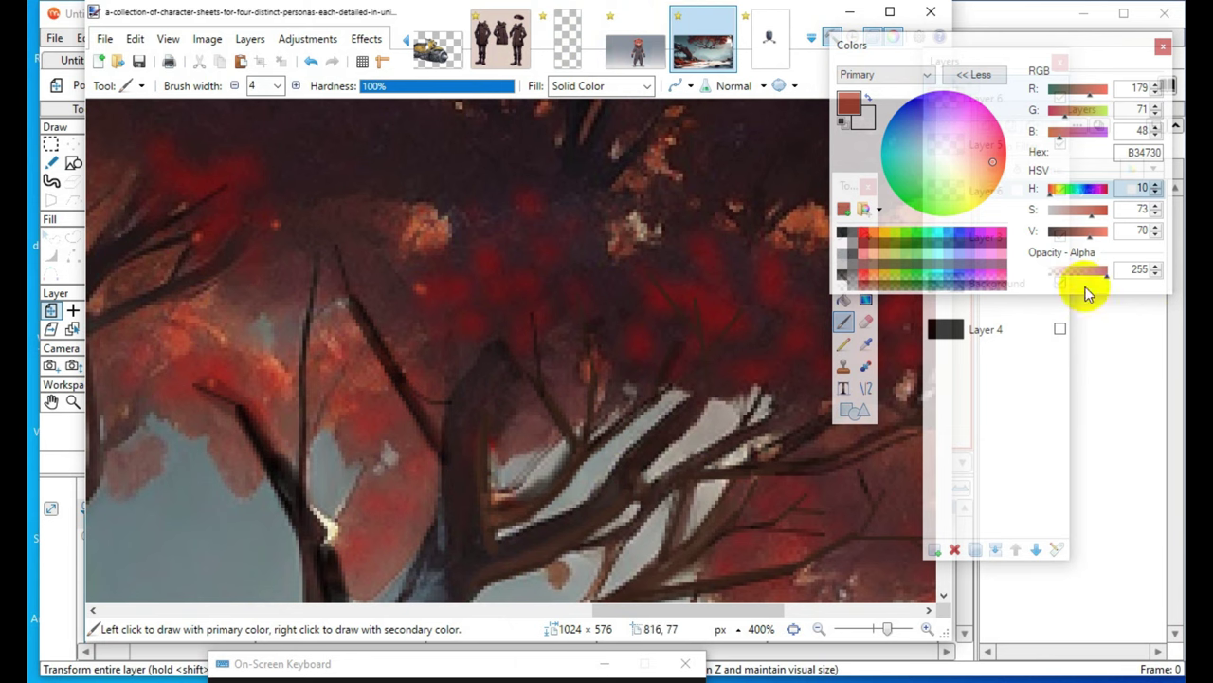
pyautogui.click(1079, 274)
pyautogui.moveTo(1074, 271); pyautogui.dragTo(1072, 271)
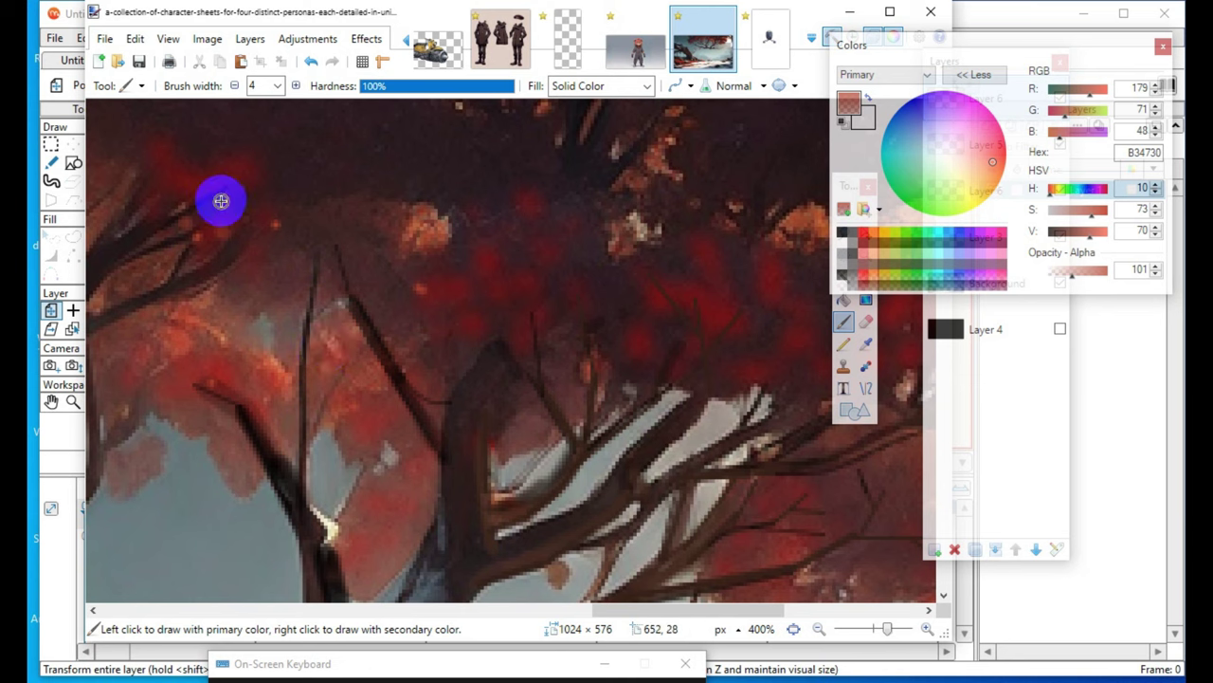
pyautogui.click(234, 87)
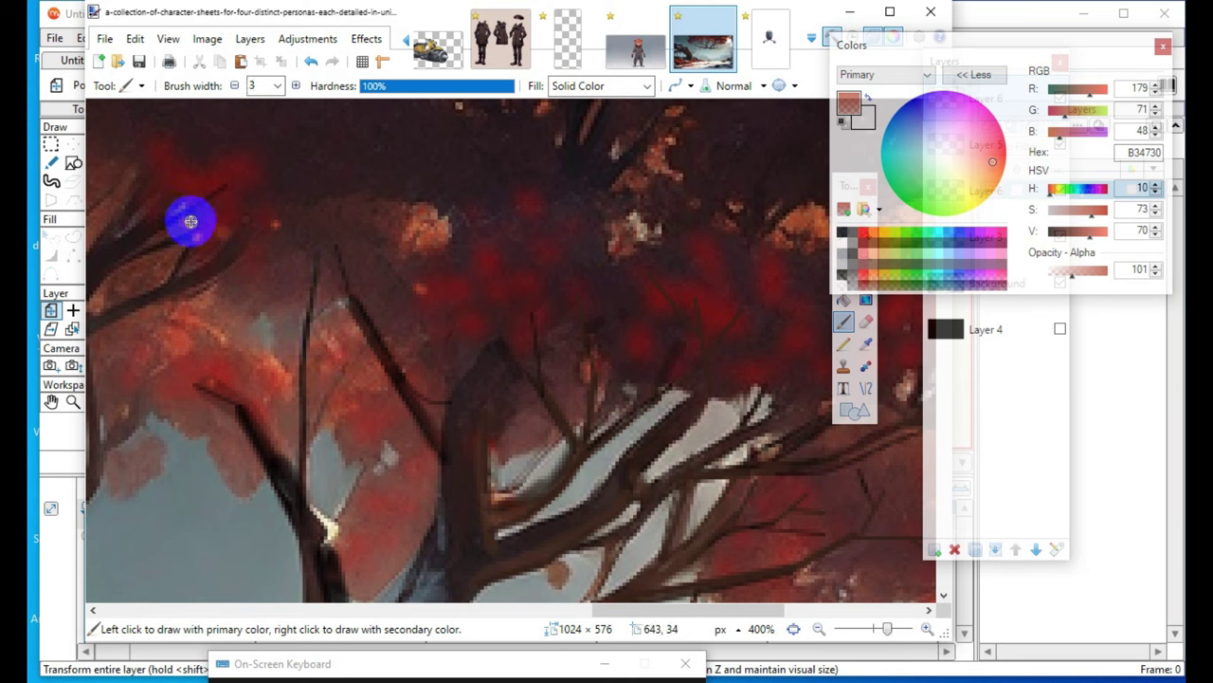
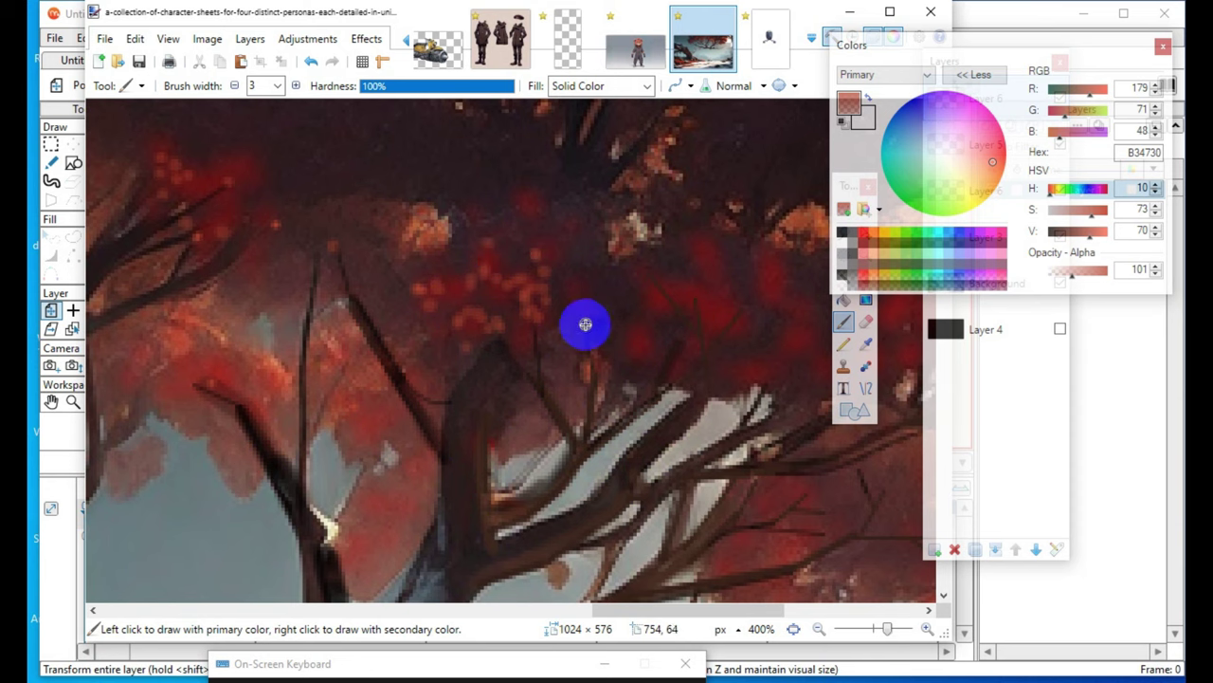
# - Dab small translucent orange-red leaf dots over the dark red foliage above the large tree's trunk and branches
pyautogui.moveTo(672, 610)
pyautogui.mouseDown()
pyautogui.moveTo(756, 614)
pyautogui.moveTo(723, 618)
pyautogui.moveTo(731, 628)
pyautogui.moveTo(706, 616)
pyautogui.mouseUp()
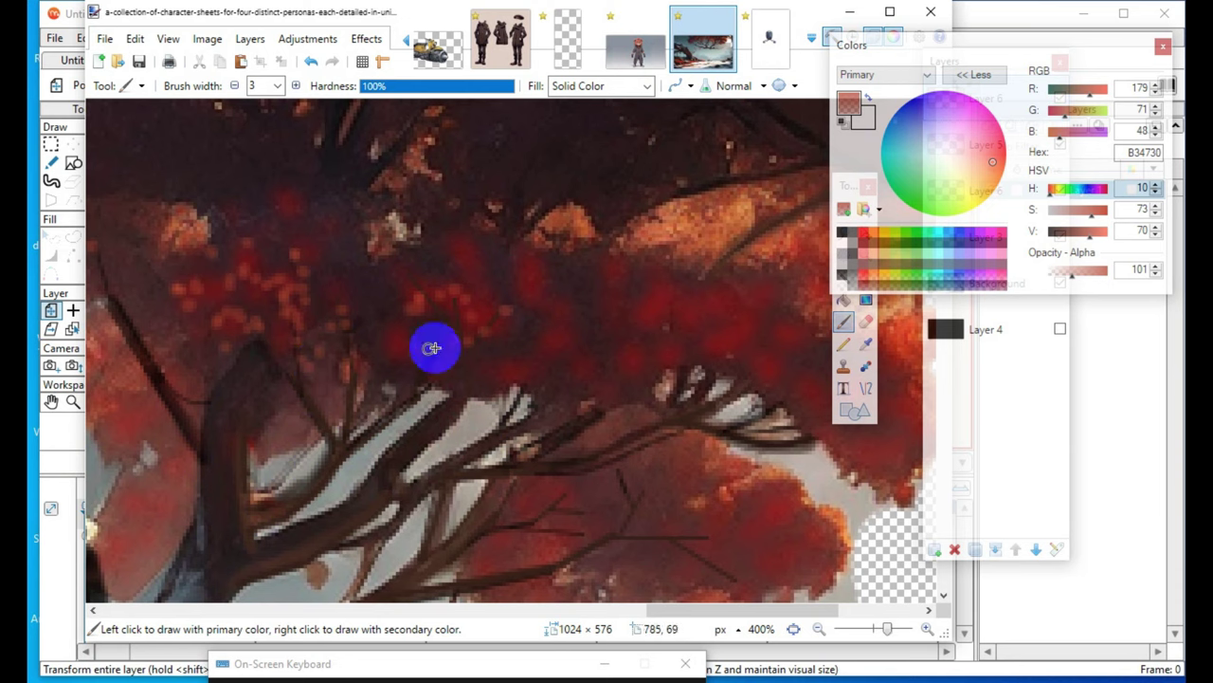
pyautogui.scroll(-3, 232, 436)
pyautogui.scroll(3, 228, 438)
pyautogui.scroll(-2, 319, 411)
pyautogui.scroll(2, 285, 387)
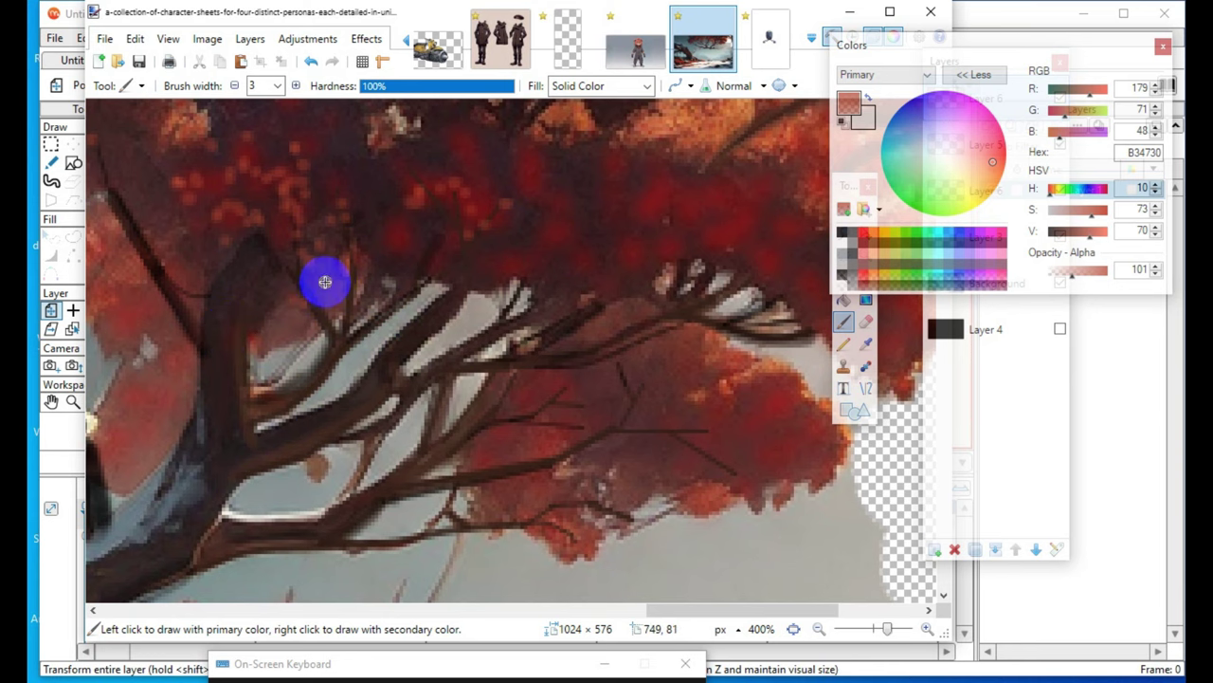
pyautogui.scroll(2, 347, 401)
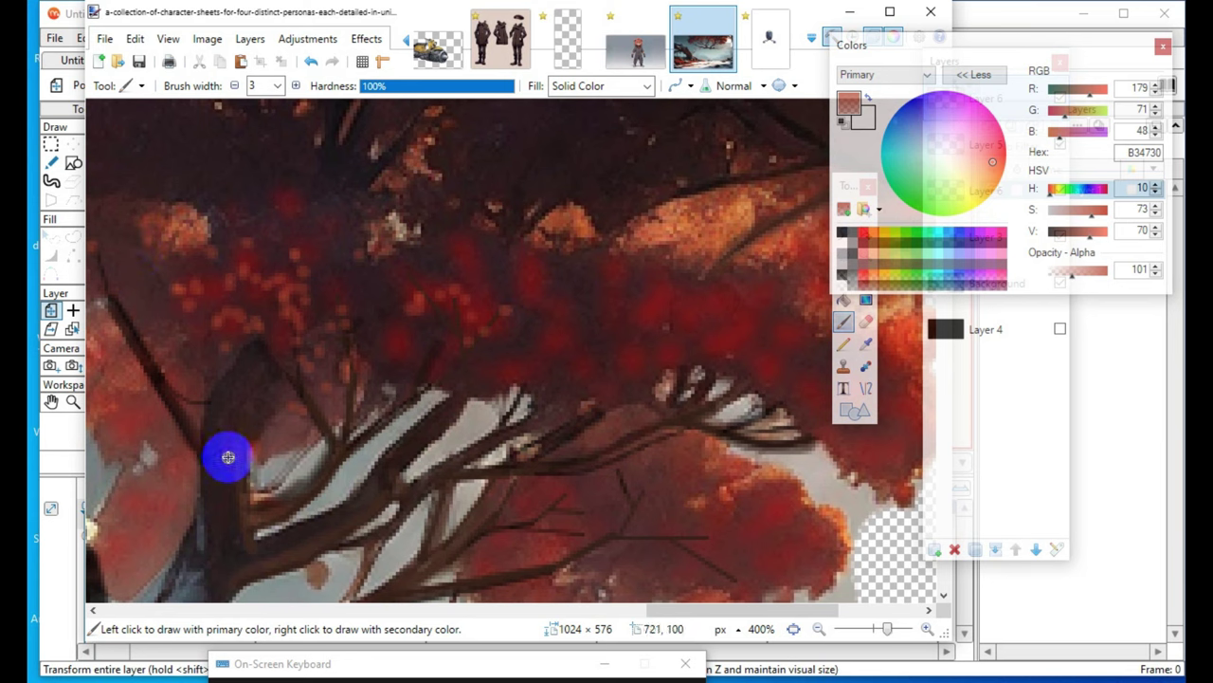
# - Extend the orange-red leaf dots across the upper foliage to its right end, undoing a stray dab
pyautogui.moveTo(749, 609)
pyautogui.mouseDown()
pyautogui.moveTo(779, 628)
pyautogui.moveTo(763, 624)
pyautogui.mouseUp()
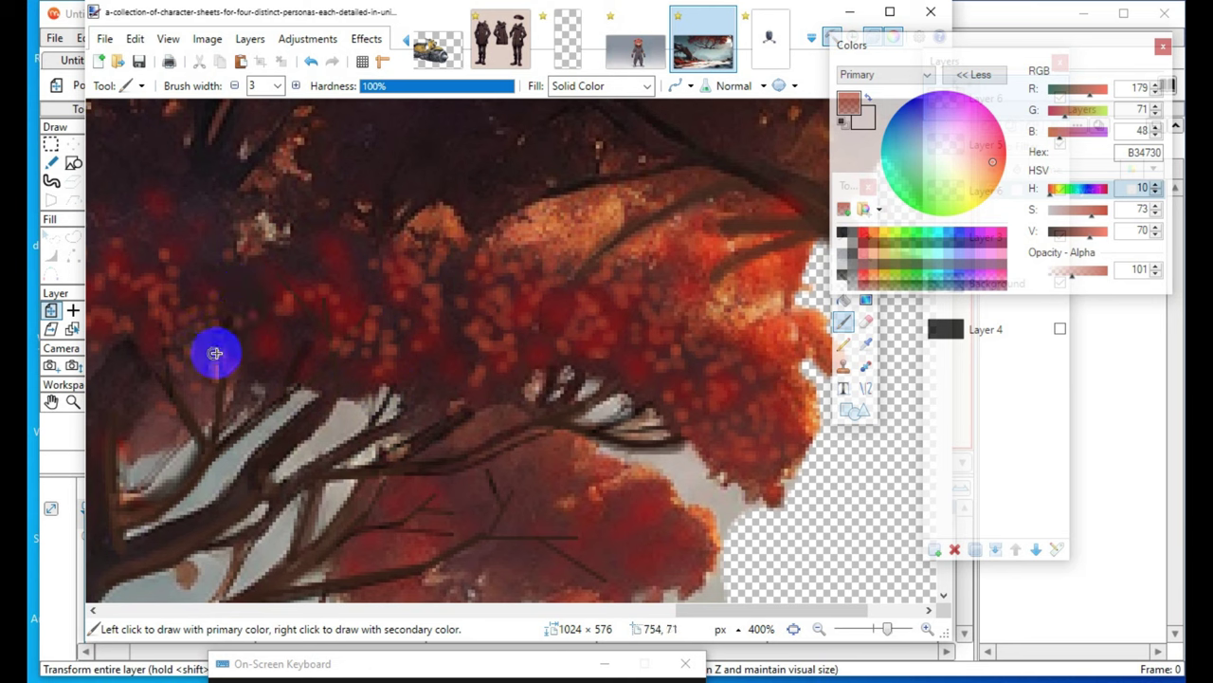
pyautogui.click(311, 60)
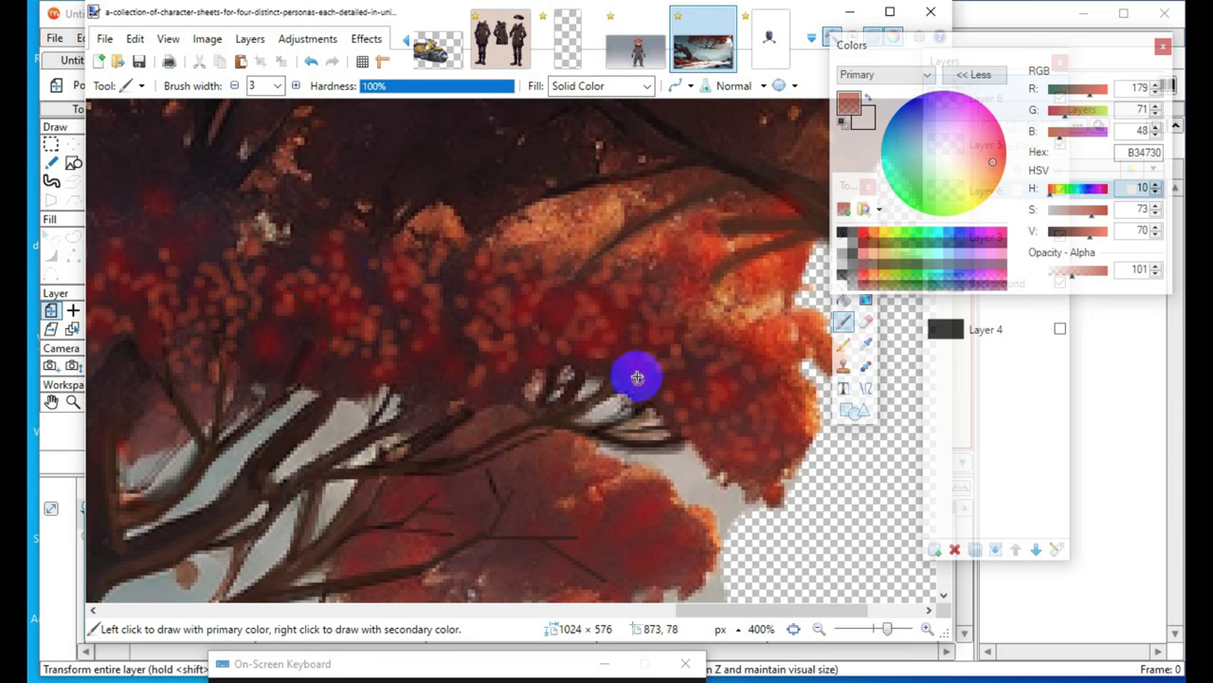
pyautogui.scroll(-5, 607, 362)
pyautogui.scroll(5, 559, 370)
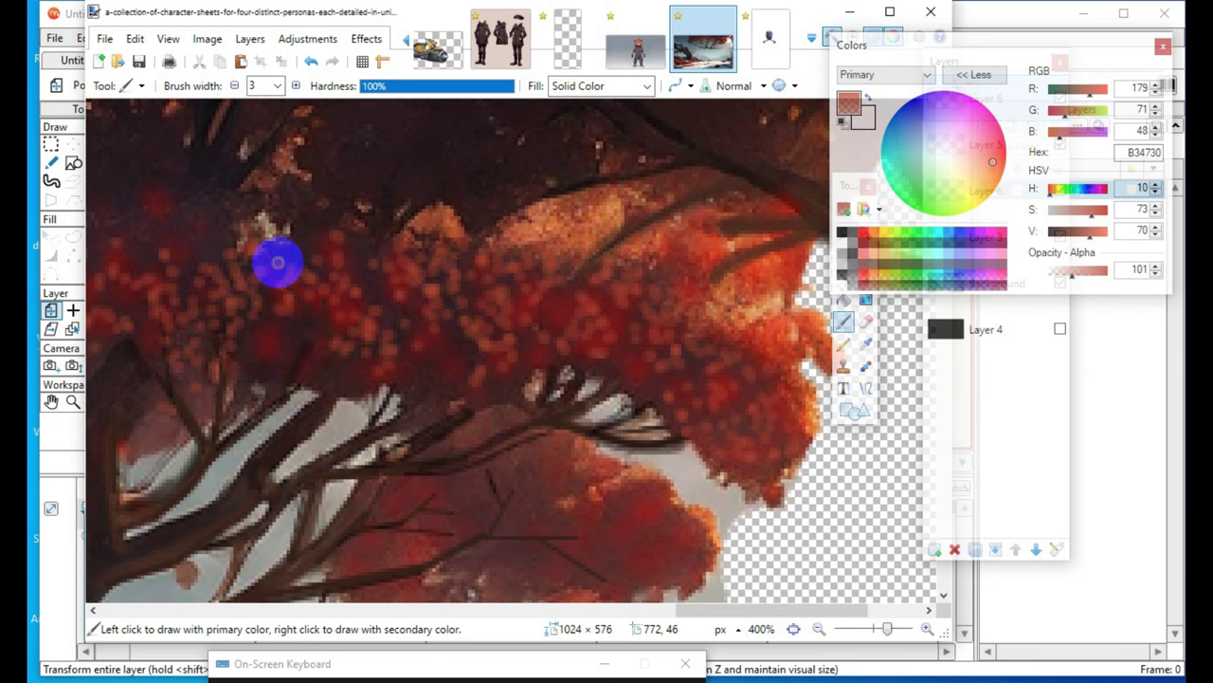
# - Dab orange-red leaf dots on the upper-left part of the lower right foliage clump
pyautogui.scroll(-5, 474, 275)
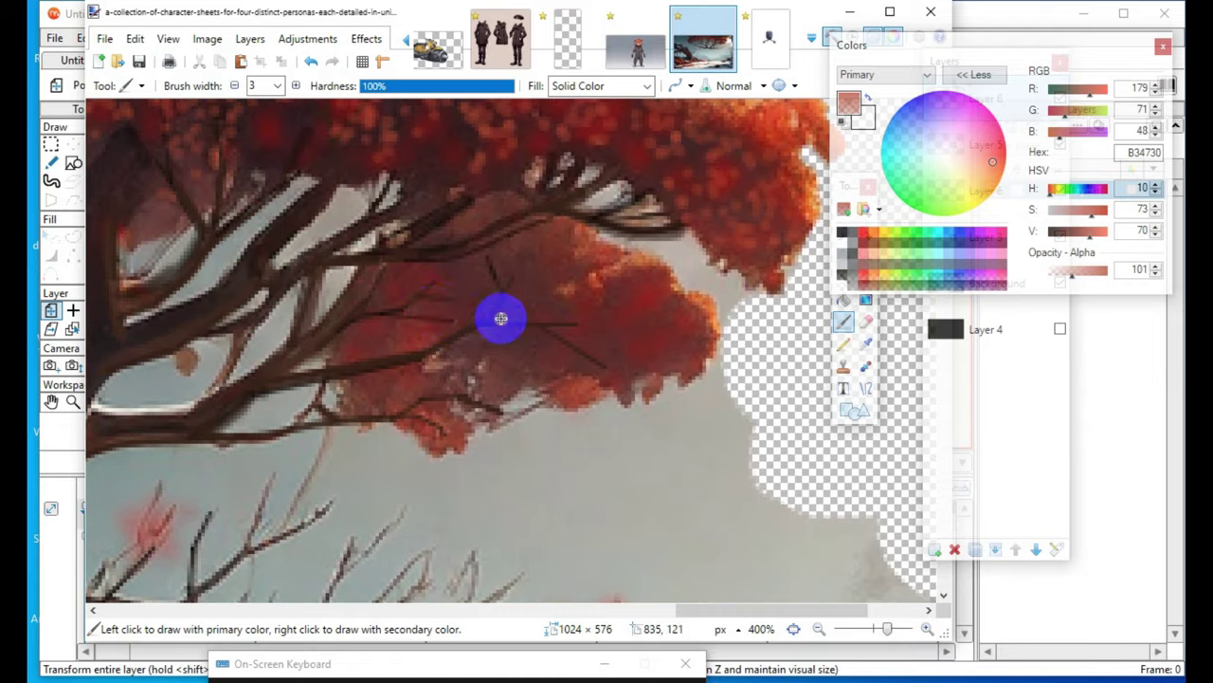
pyautogui.scroll(2, 683, 396)
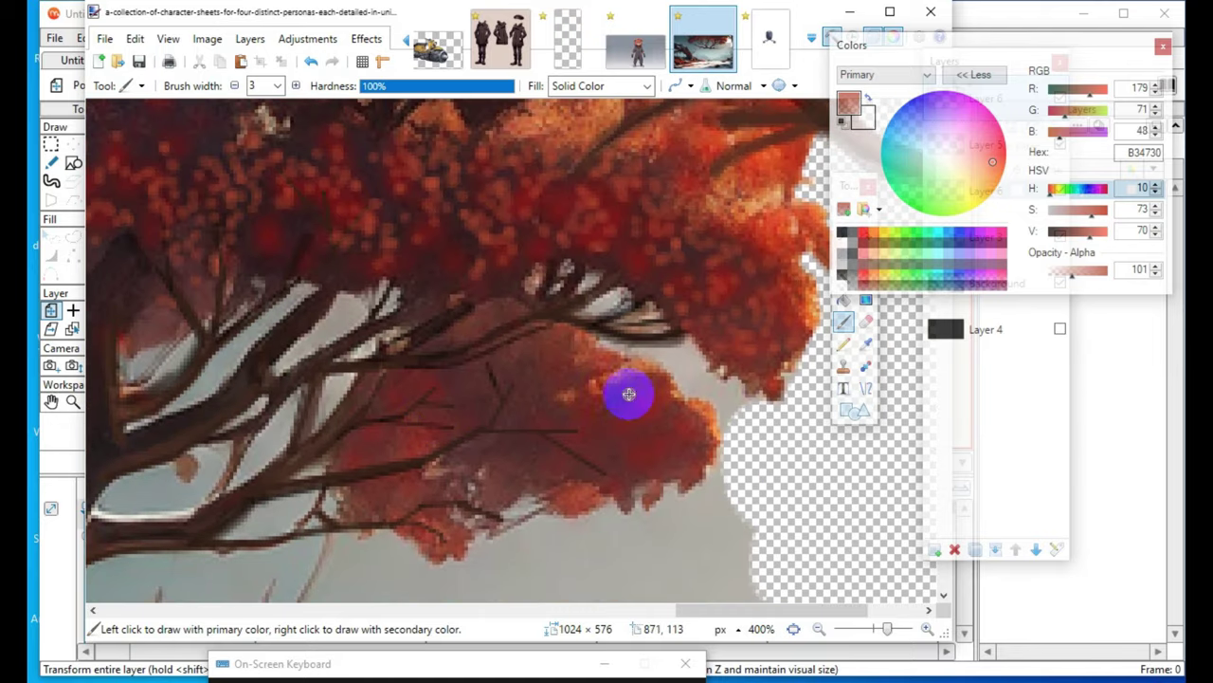
pyautogui.click(513, 429)
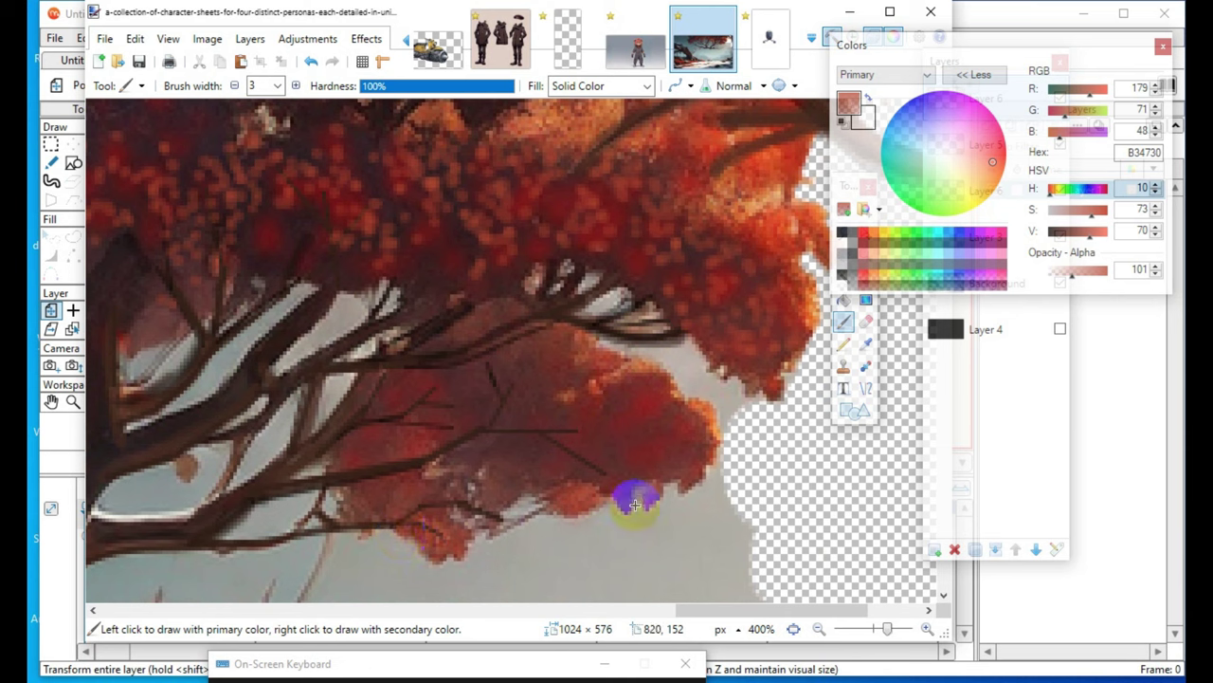
pyautogui.click(487, 366)
pyautogui.click(499, 383)
pyautogui.moveTo(498, 383)
pyautogui.mouseDown()
pyautogui.moveTo(511, 393)
pyautogui.moveTo(473, 374)
pyautogui.mouseUp()
pyautogui.click(474, 395)
pyautogui.click(482, 377)
pyautogui.click(455, 361)
# - Spread more orange-red leaf dots towards the middle and upper edge of the lower right foliage clump
pyautogui.click(632, 448)
pyautogui.click(583, 354)
pyautogui.click(557, 475)
pyautogui.click(522, 367)
pyautogui.click(462, 441)
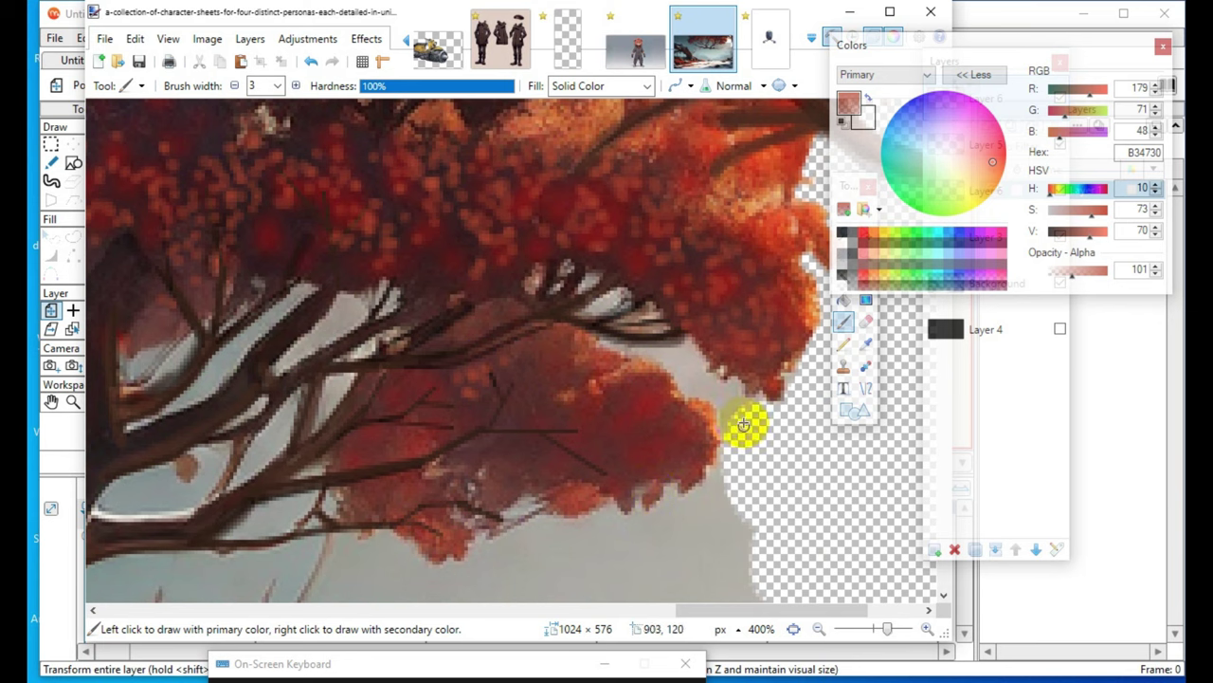
pyautogui.moveTo(713, 439)
pyautogui.mouseDown()
pyautogui.moveTo(681, 389)
pyautogui.moveTo(639, 376)
pyautogui.moveTo(677, 439)
pyautogui.moveTo(612, 388)
pyautogui.moveTo(631, 414)
pyautogui.moveTo(642, 392)
pyautogui.moveTo(650, 464)
pyautogui.moveTo(693, 423)
pyautogui.moveTo(670, 432)
pyautogui.moveTo(669, 411)
pyautogui.moveTo(684, 417)
pyautogui.moveTo(687, 453)
pyautogui.moveTo(651, 466)
pyautogui.moveTo(651, 449)
pyautogui.moveTo(504, 333)
pyautogui.moveTo(679, 529)
pyautogui.mouseUp()
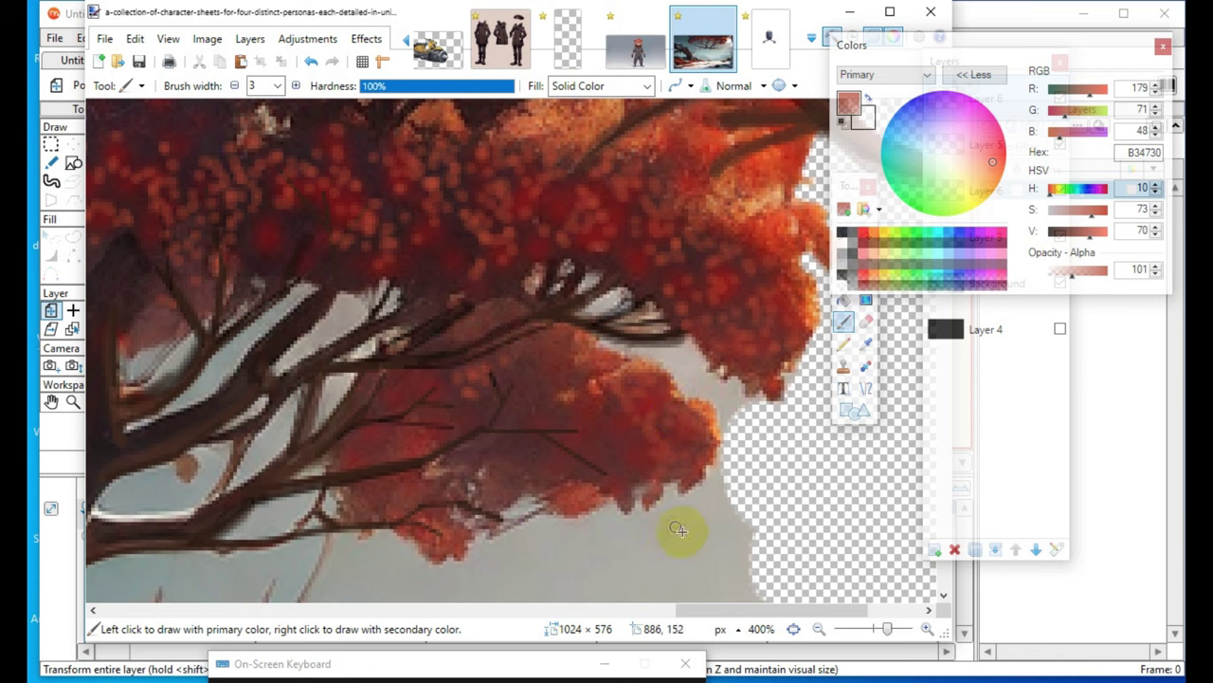
pyautogui.moveTo(449, 540)
pyautogui.mouseDown()
pyautogui.moveTo(428, 513)
pyautogui.moveTo(456, 474)
pyautogui.moveTo(331, 539)
pyautogui.moveTo(471, 478)
pyautogui.moveTo(484, 418)
pyautogui.mouseUp()
pyautogui.moveTo(655, 495)
pyautogui.mouseDown()
pyautogui.moveTo(587, 471)
pyautogui.moveTo(498, 509)
pyautogui.moveTo(477, 442)
pyautogui.moveTo(504, 522)
pyautogui.moveTo(612, 399)
pyautogui.moveTo(552, 404)
pyautogui.moveTo(526, 386)
pyautogui.moveTo(504, 399)
pyautogui.moveTo(488, 370)
pyautogui.moveTo(636, 313)
pyautogui.moveTo(520, 416)
pyautogui.moveTo(513, 385)
pyautogui.moveTo(540, 413)
pyautogui.moveTo(514, 452)
pyautogui.moveTo(569, 409)
pyautogui.moveTo(500, 395)
pyautogui.moveTo(526, 388)
pyautogui.moveTo(517, 362)
pyautogui.moveTo(624, 352)
pyautogui.moveTo(476, 398)
pyautogui.moveTo(479, 469)
pyautogui.moveTo(528, 371)
pyautogui.mouseUp()
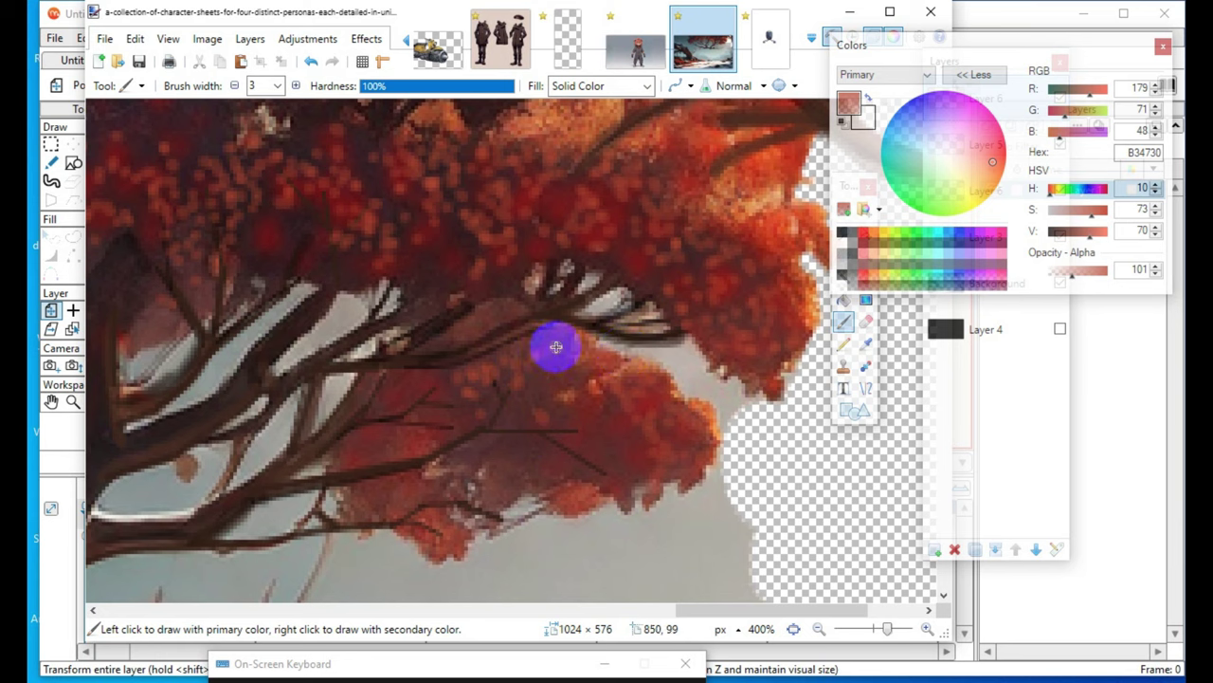
pyautogui.moveTo(598, 383)
pyautogui.mouseDown()
pyautogui.moveTo(527, 376)
pyautogui.moveTo(544, 365)
pyautogui.moveTo(593, 373)
pyautogui.moveTo(568, 403)
pyautogui.mouseUp()
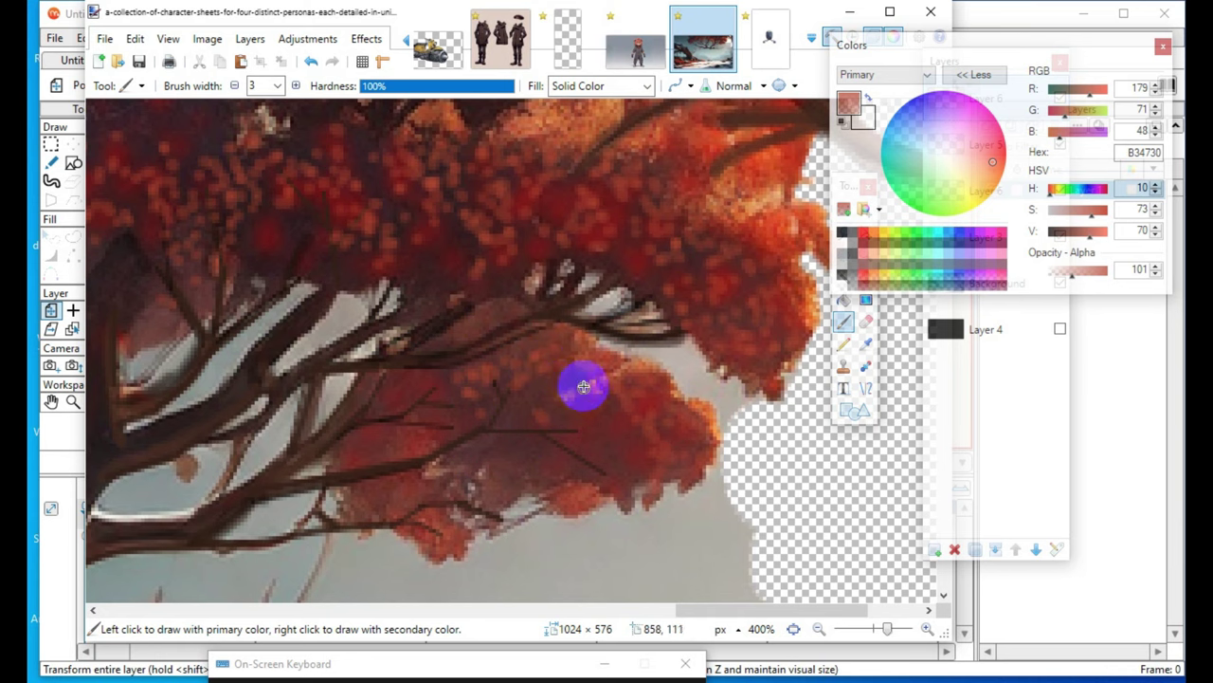
# - Examine the dotted foliage of the right tree and the canopy of the trees to its left
pyautogui.scroll(1, 205, 531)
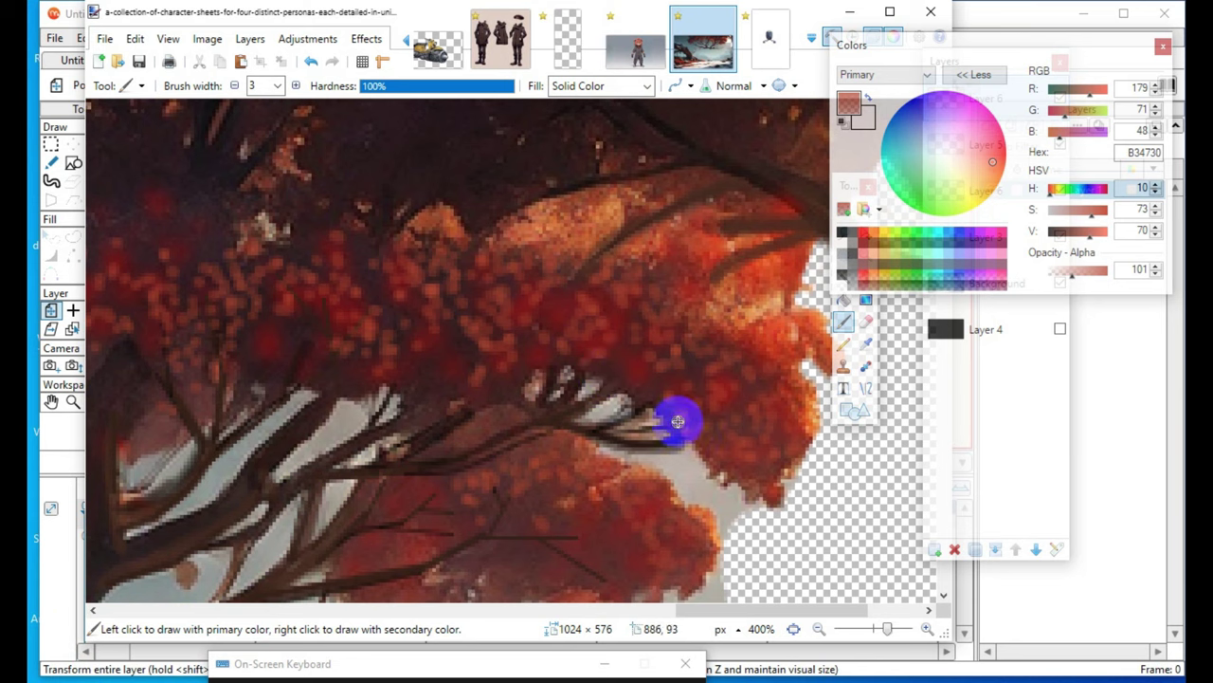
pyautogui.moveTo(684, 462)
pyautogui.mouseDown()
pyautogui.moveTo(783, 498)
pyautogui.moveTo(732, 449)
pyautogui.moveTo(585, 440)
pyautogui.moveTo(370, 396)
pyautogui.mouseUp()
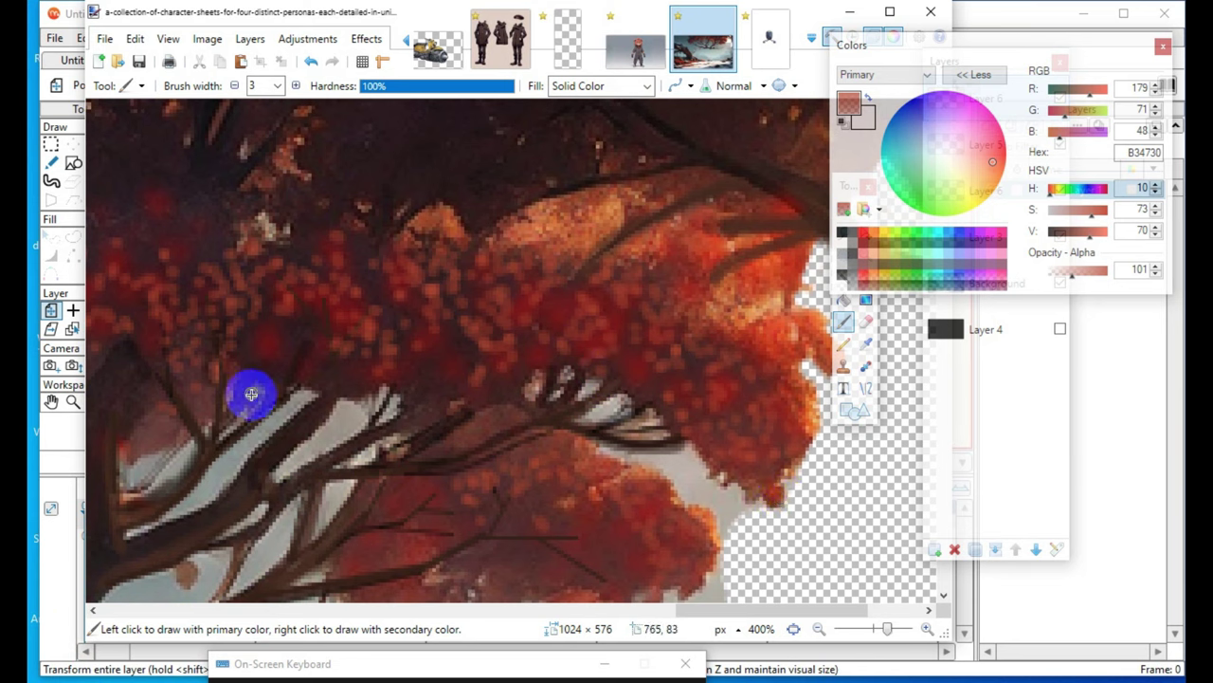
pyautogui.moveTo(423, 541)
pyautogui.mouseDown()
pyautogui.moveTo(425, 341)
pyautogui.moveTo(521, 428)
pyautogui.moveTo(237, 519)
pyautogui.mouseUp()
pyautogui.moveTo(604, 323)
pyautogui.mouseDown()
pyautogui.moveTo(555, 453)
pyautogui.moveTo(579, 274)
pyautogui.moveTo(607, 279)
pyautogui.moveTo(580, 262)
pyautogui.mouseUp()
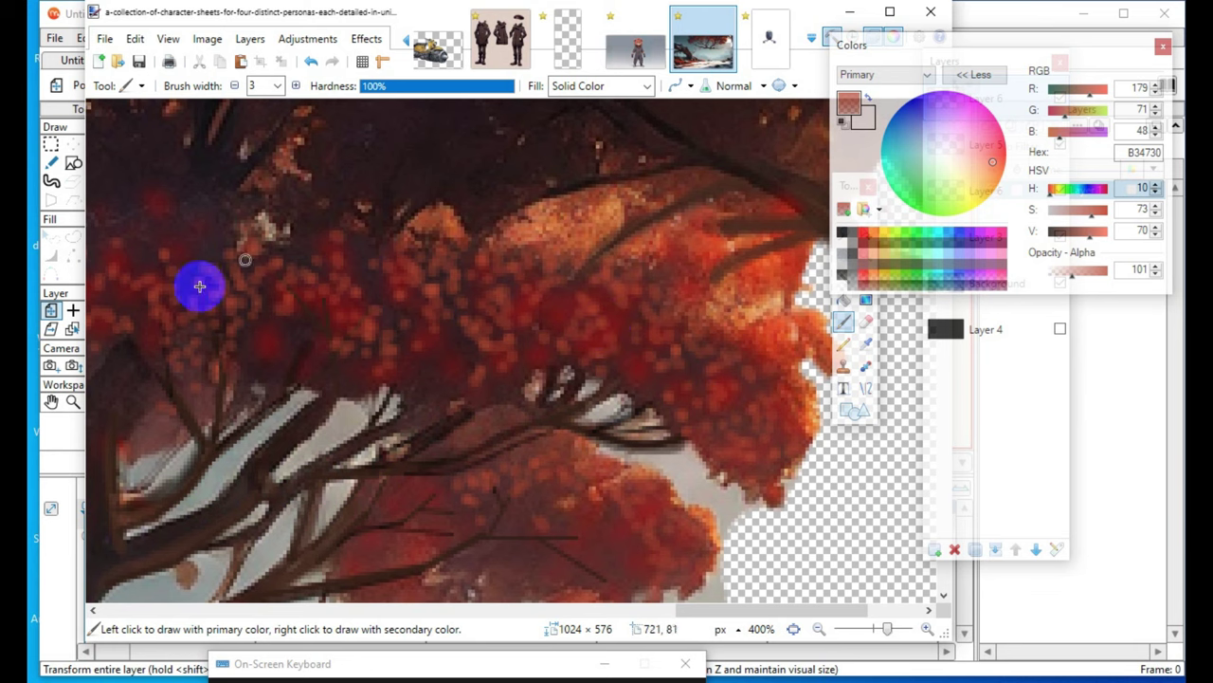
pyautogui.scroll(-1, 403, 515)
pyautogui.moveTo(694, 621); pyautogui.dragTo(413, 605)
pyautogui.scroll(1, 402, 547)
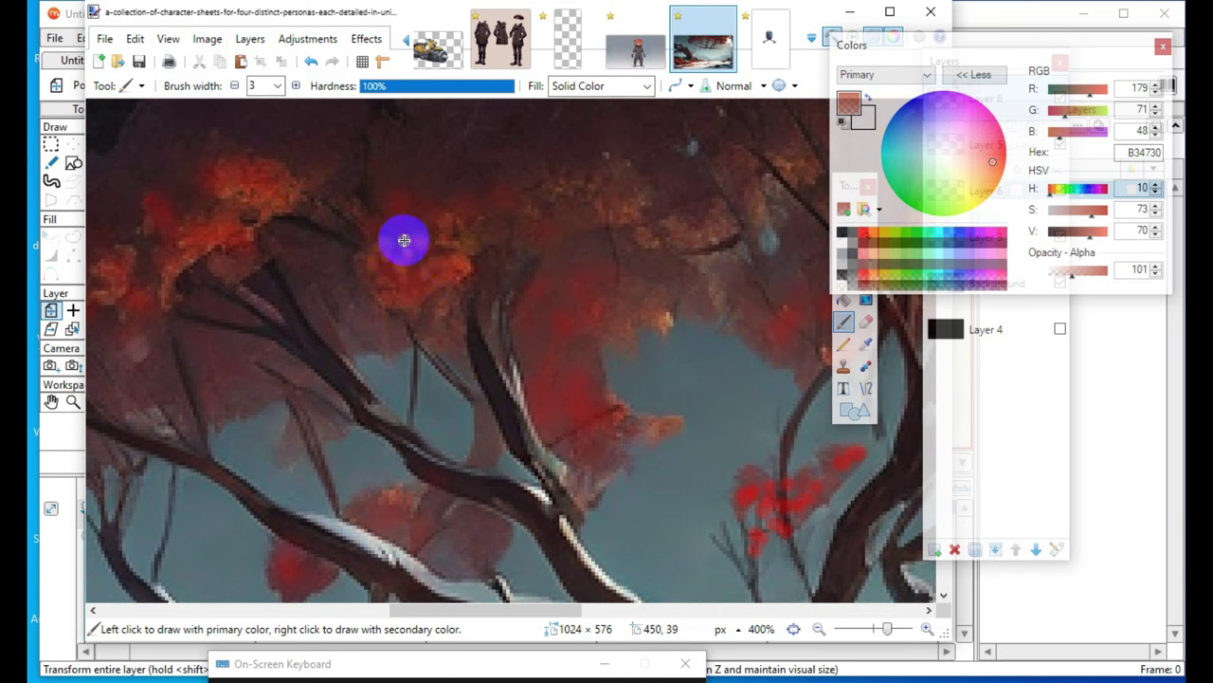
# - Reduce the paintbrush width to 2 for the small bright-red leaf cluster beside the middle tree
pyautogui.scroll(-3, 516, 400)
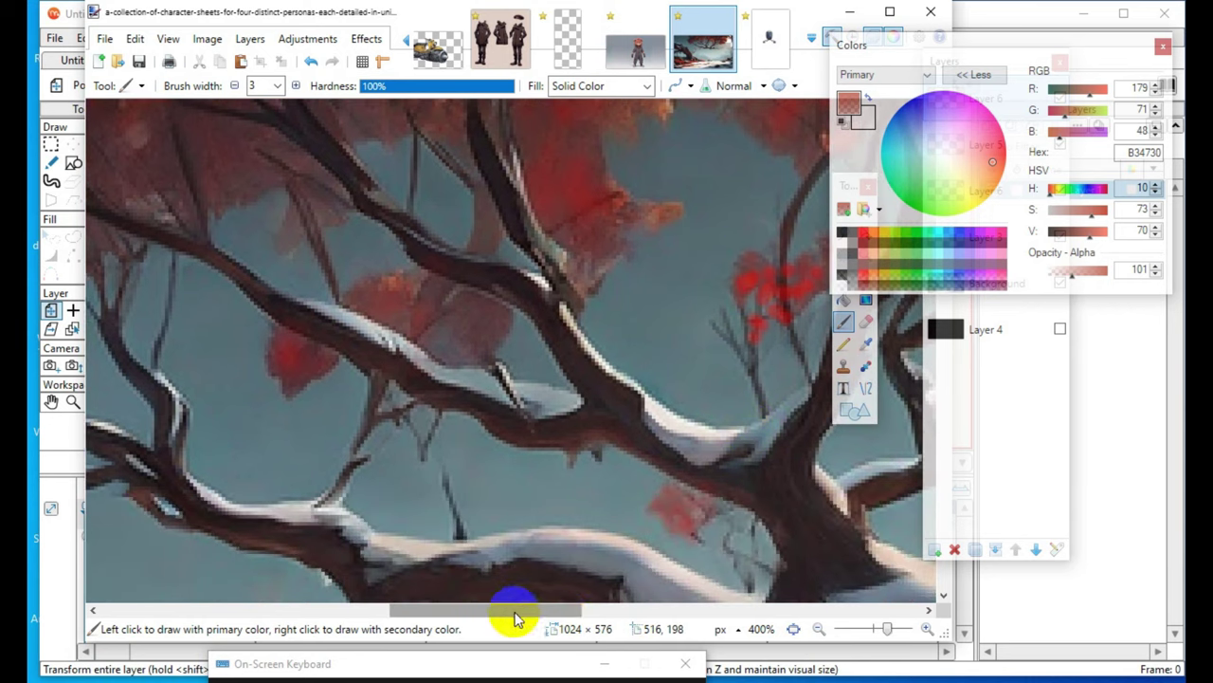
pyautogui.moveTo(542, 620); pyautogui.dragTo(623, 626)
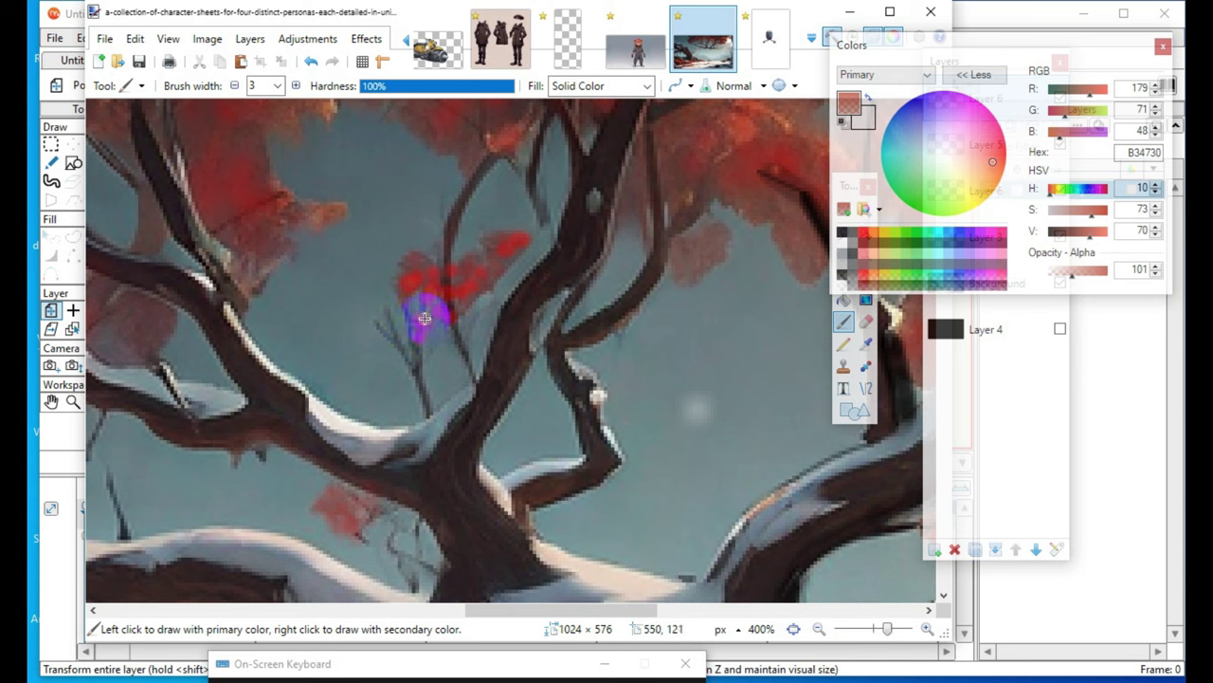
pyautogui.click(234, 85)
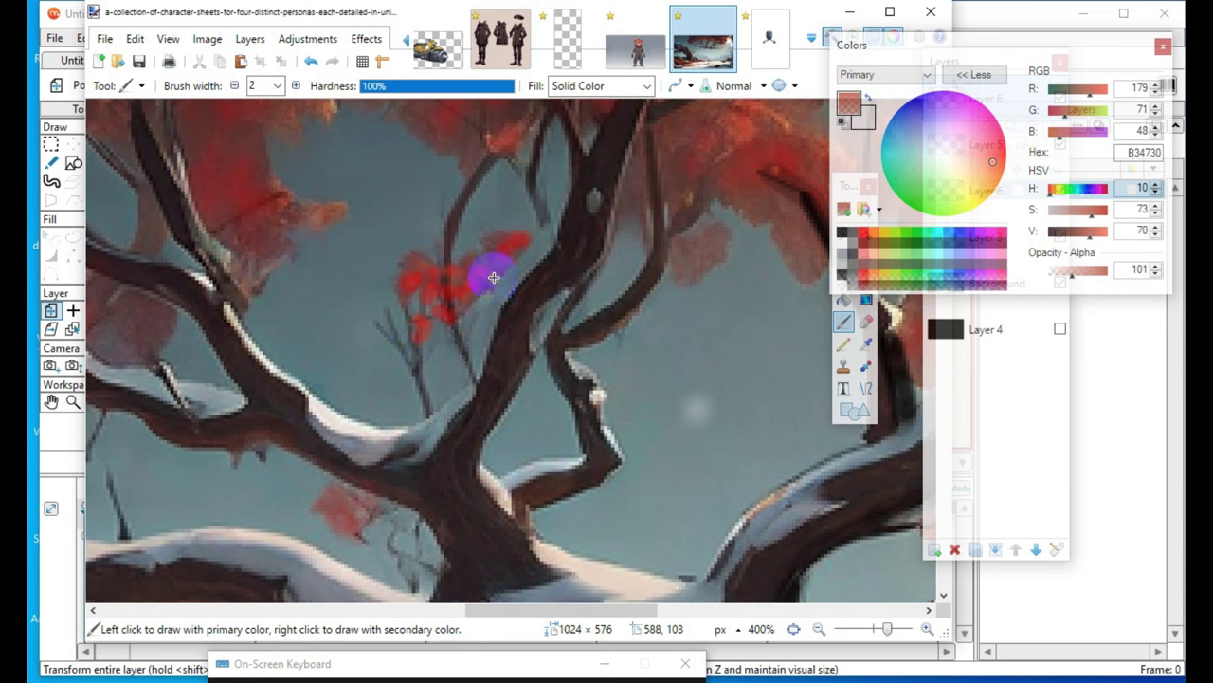
# - Examine the middle and right trees' foliage and the small red leaf clusters hanging beneath the thick snowy branch
pyautogui.scroll(3, 512, 495)
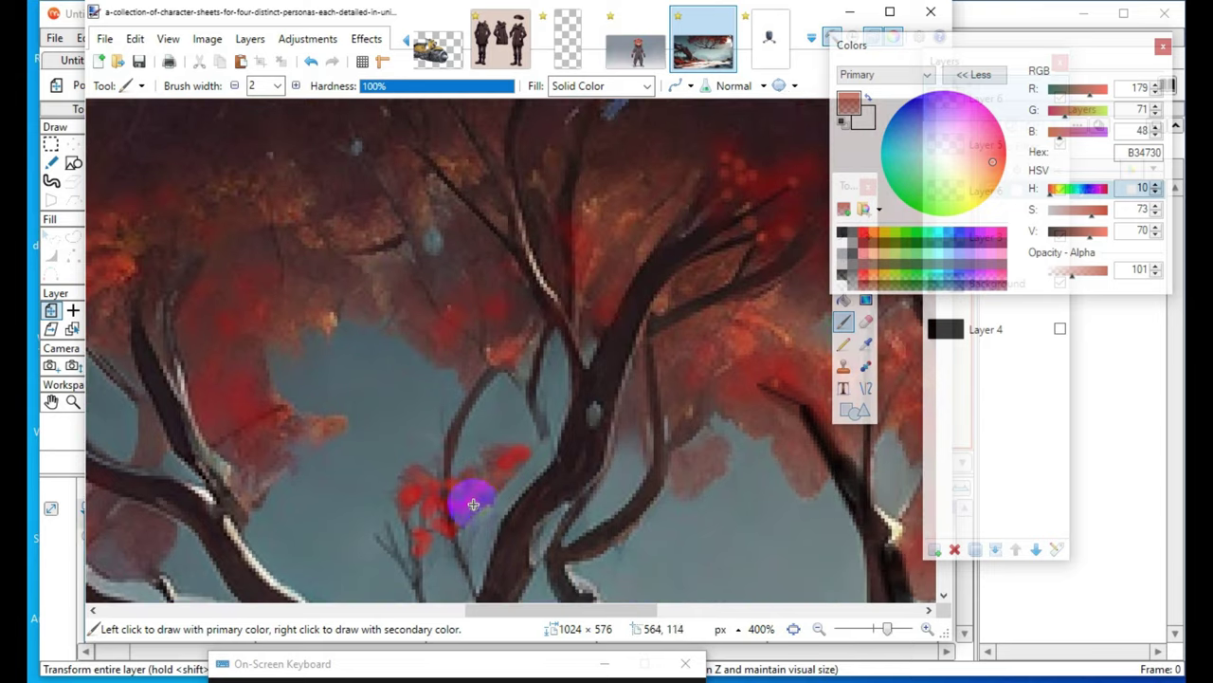
pyautogui.scroll(-6, 554, 360)
pyautogui.scroll(4, 525, 433)
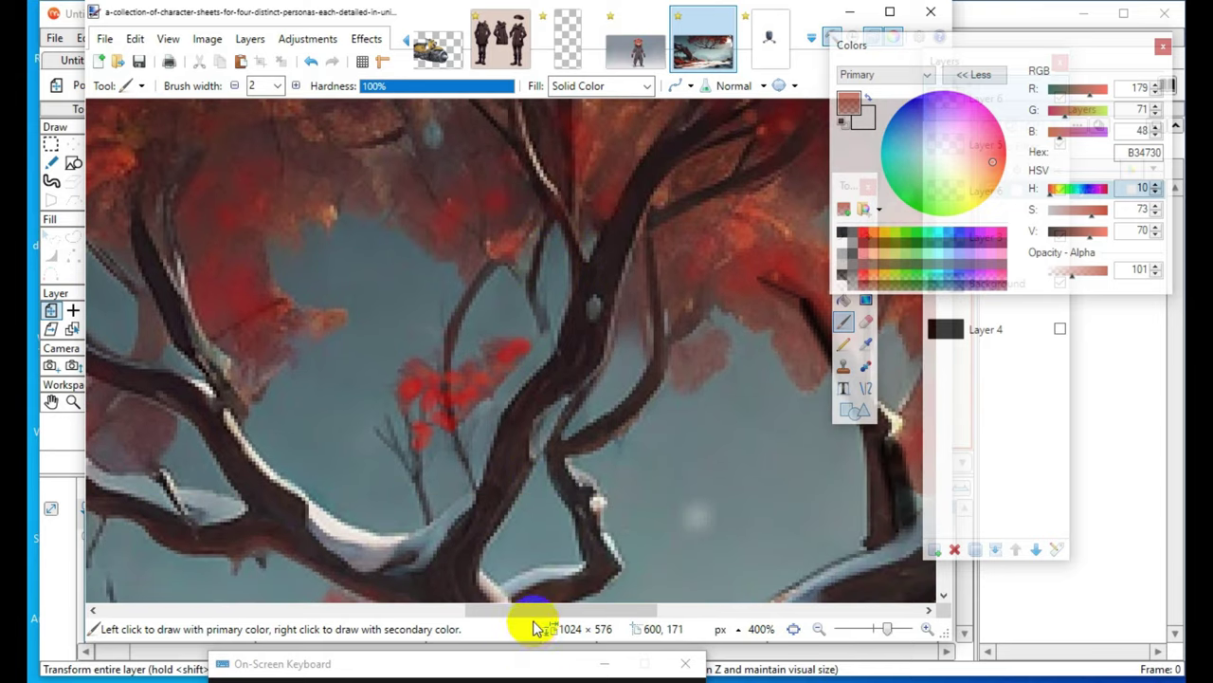
pyautogui.hscroll(3, 621, 632)
pyautogui.hscroll(-1, 507, 338)
pyautogui.scroll(2, 422, 475)
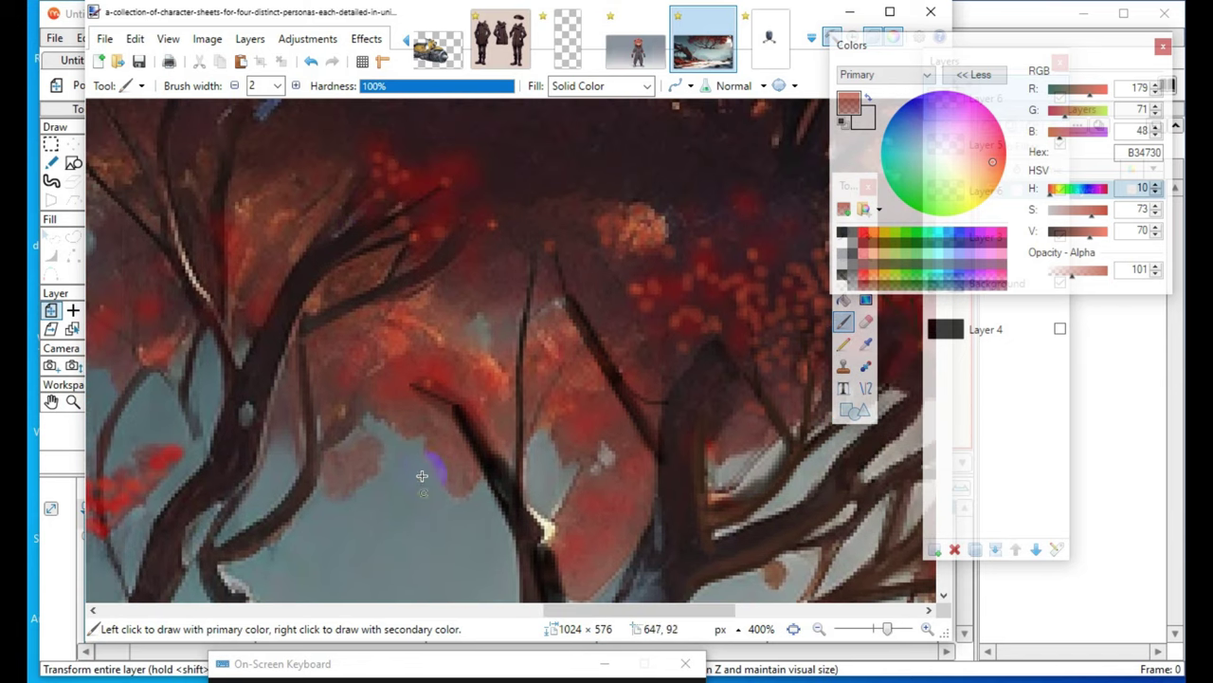
pyautogui.scroll(-4, 506, 539)
pyautogui.scroll(2, 534, 471)
pyautogui.scroll(-2, 560, 501)
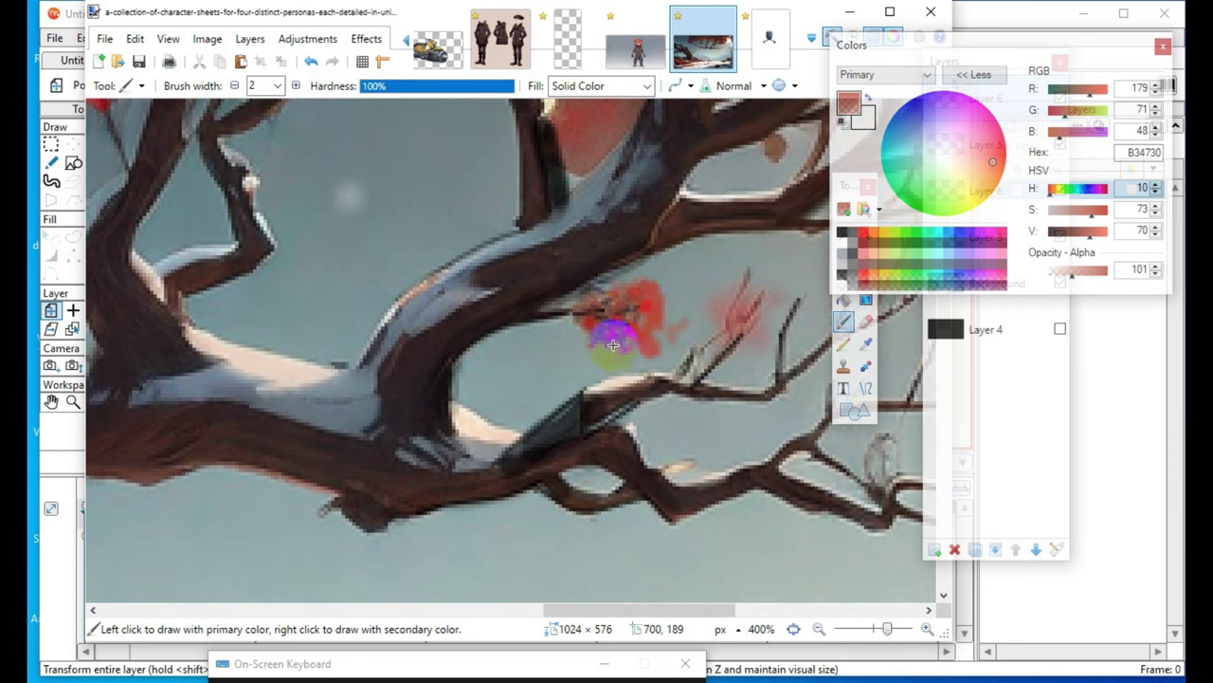
pyautogui.scroll(3, 688, 278)
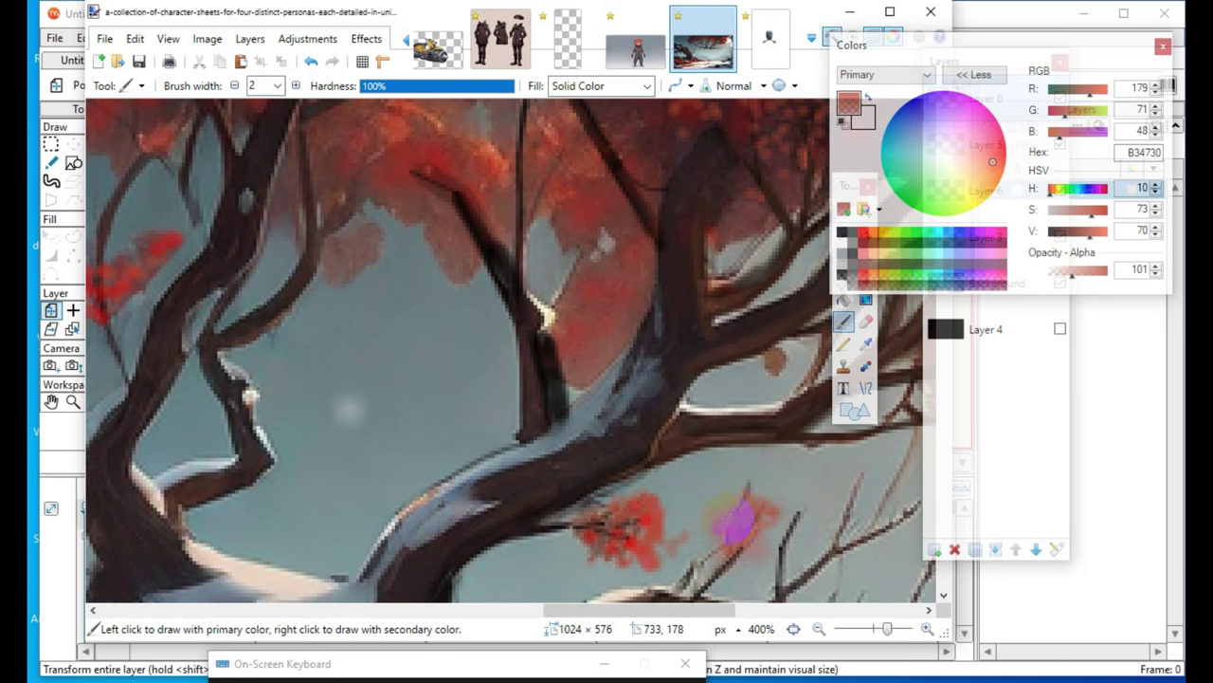
# - Undo the last dab and brush orange-red leaf colour over the first red cluster below the thick snowy branch
pyautogui.scroll(-3, 713, 433)
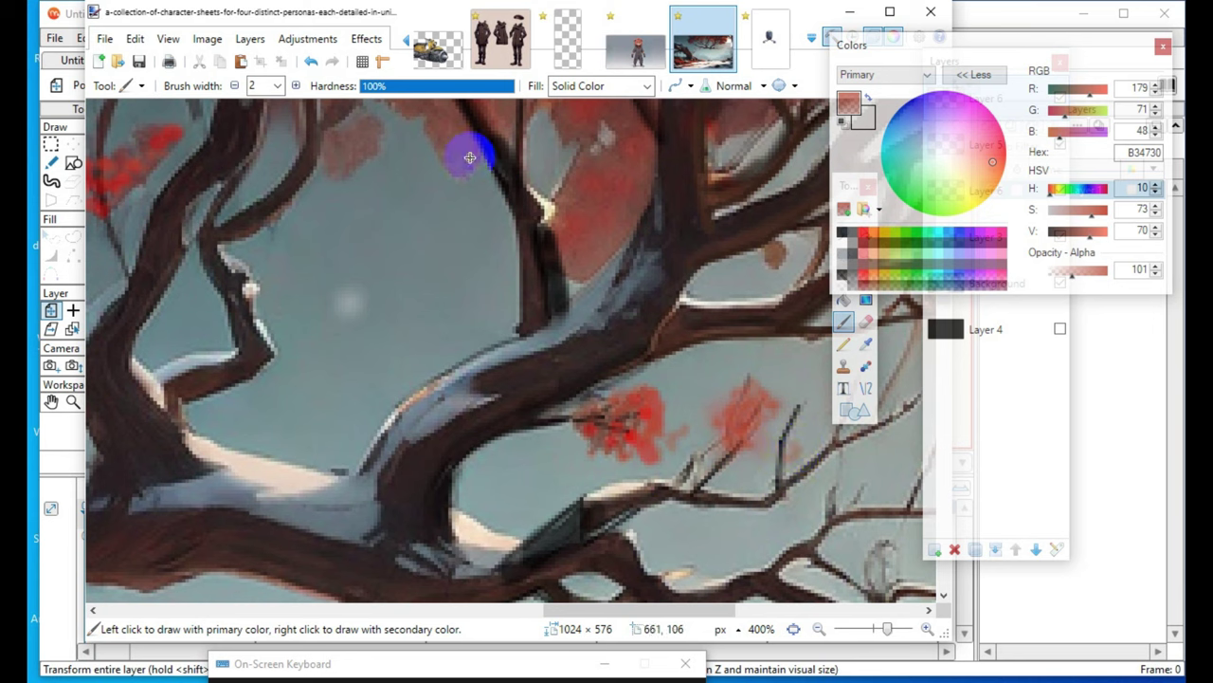
pyautogui.click(310, 61)
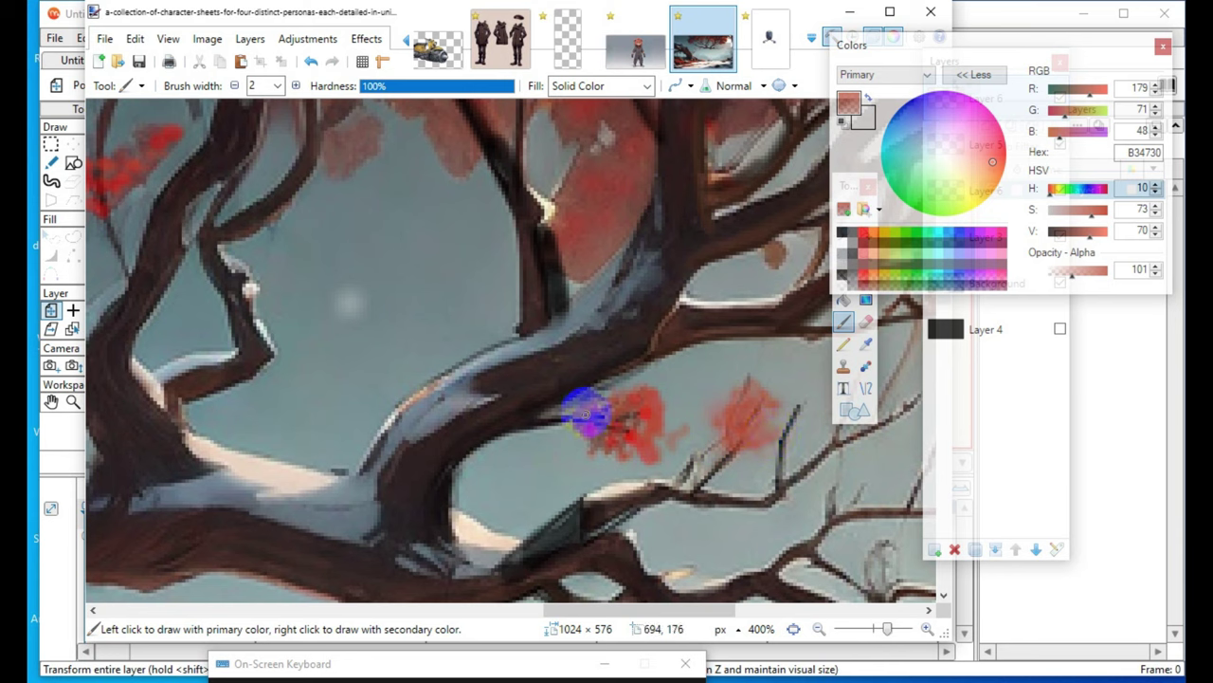
pyautogui.moveTo(590, 410)
pyautogui.mouseDown()
pyautogui.moveTo(622, 425)
pyautogui.moveTo(645, 461)
pyautogui.mouseUp()
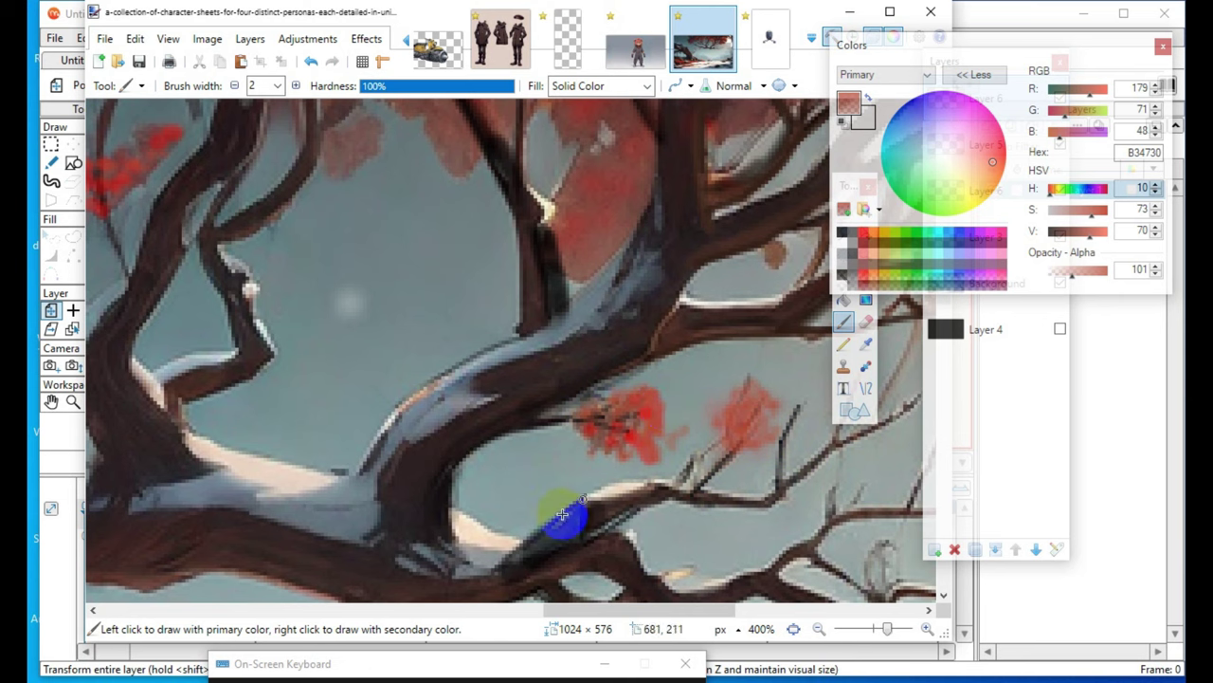
# - Set up the Line / Curve tool with black as the primary colour and a width of 1, undoing a trial vertical line
pyautogui.click(864, 391)
pyautogui.click(865, 389)
pyautogui.click(891, 59)
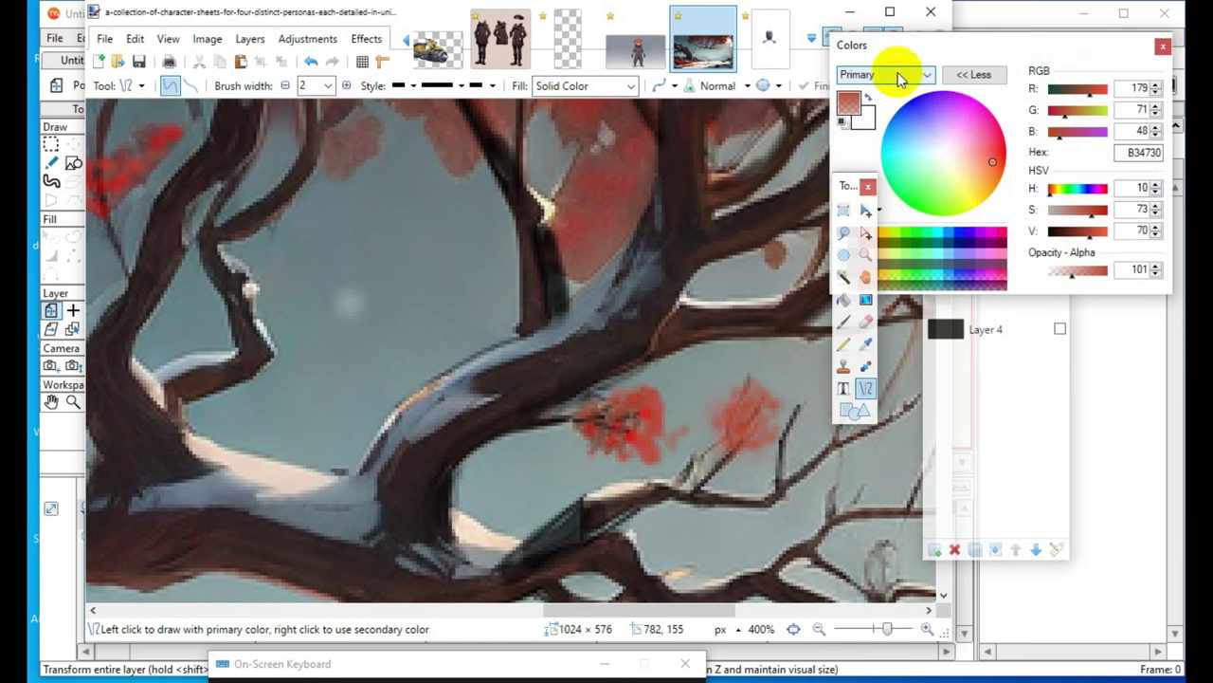
pyautogui.click(842, 121)
pyautogui.moveTo(393, 195); pyautogui.dragTo(394, 446)
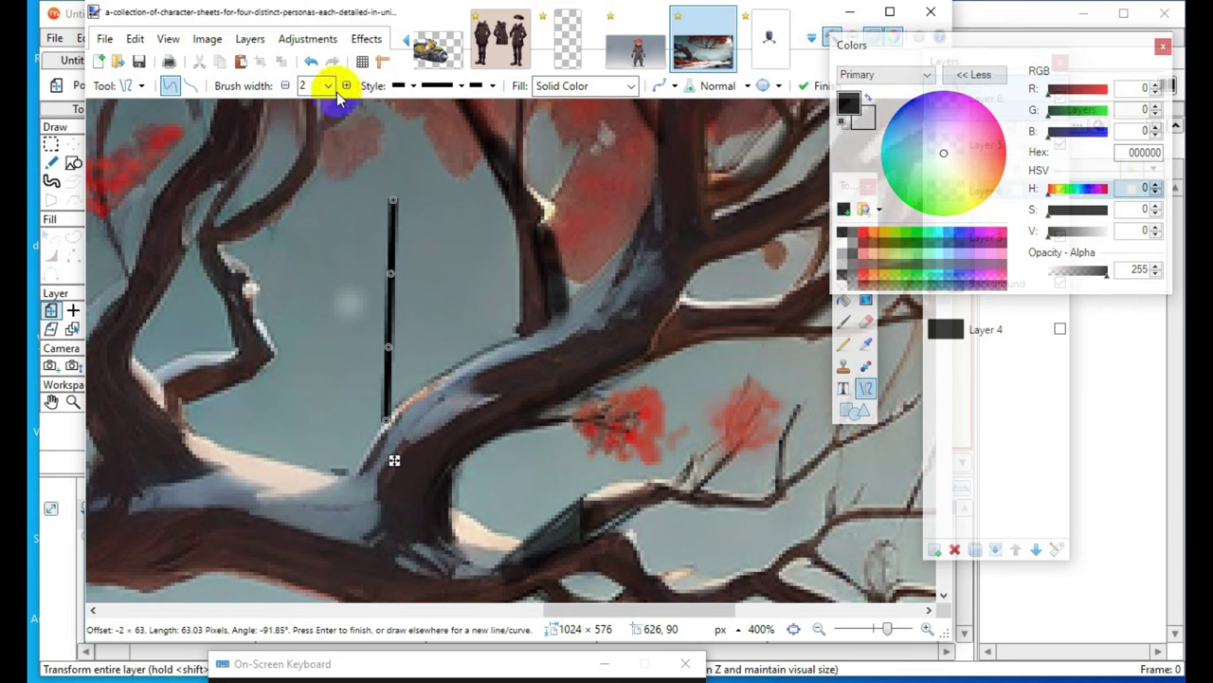
pyautogui.click(311, 62)
pyautogui.click(285, 86)
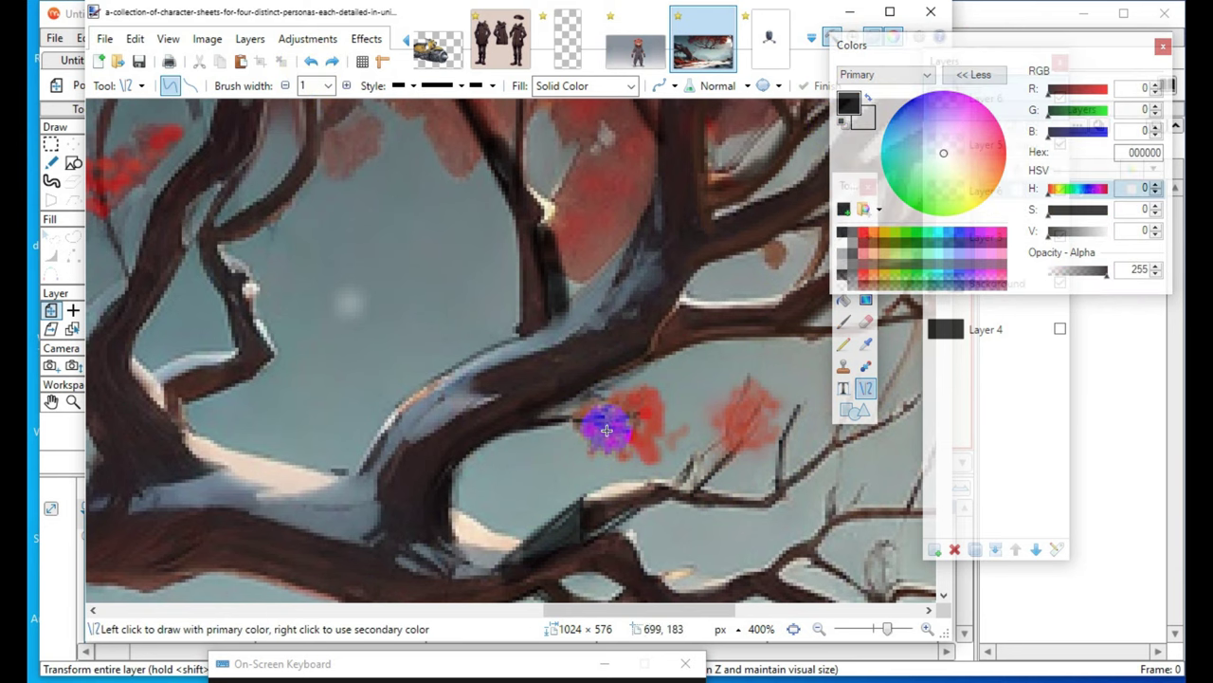
# - Draw a thin black twig about 19 pixels long into the first red leaf cluster, plus a short offshoot
pyautogui.moveTo(539, 422); pyautogui.dragTo(608, 412)
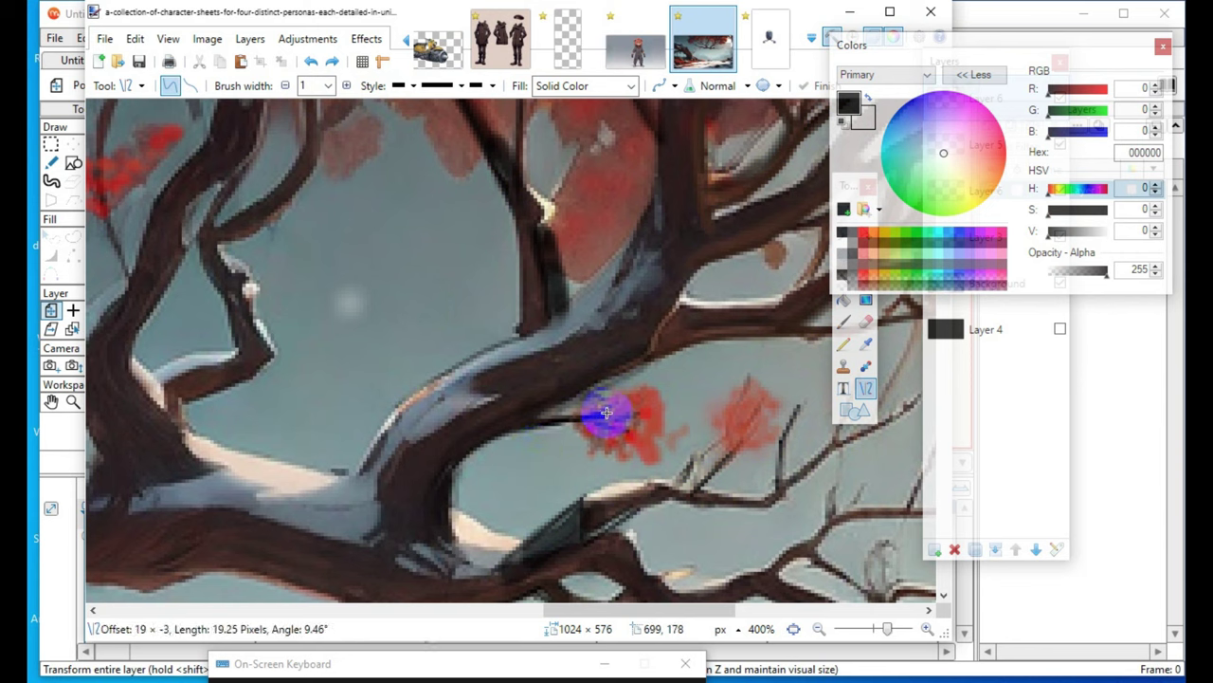
pyautogui.press('Return')
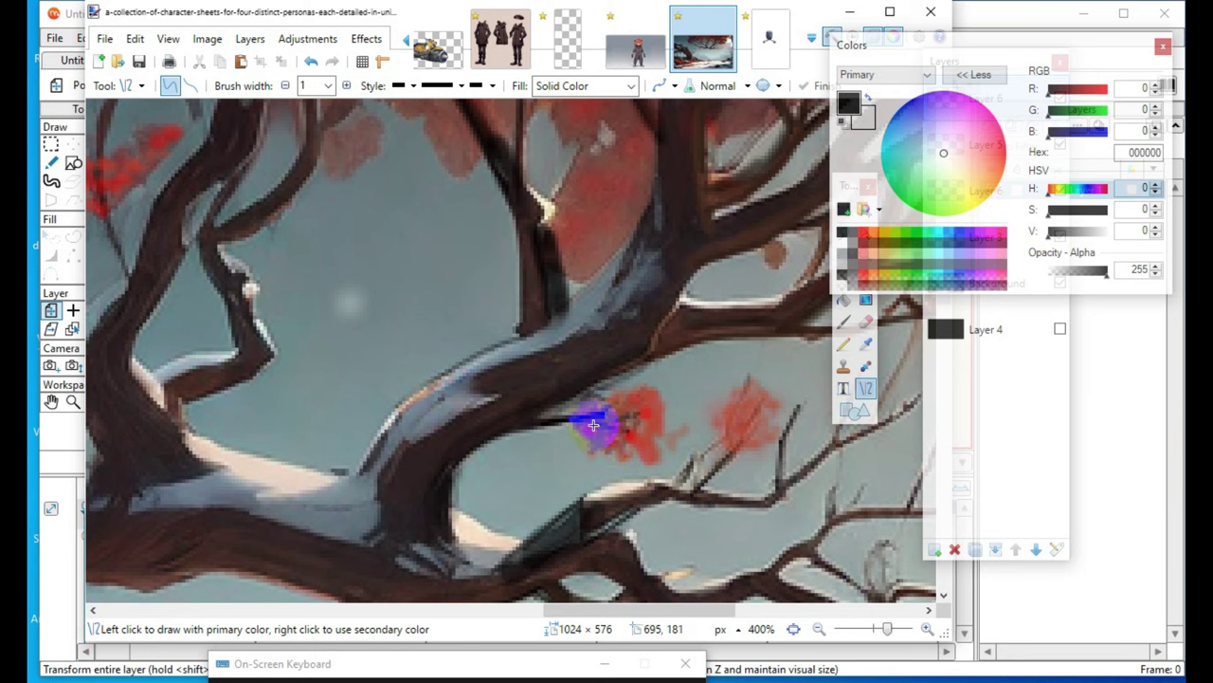
pyautogui.moveTo(587, 421); pyautogui.dragTo(618, 428)
pyautogui.press('Return')
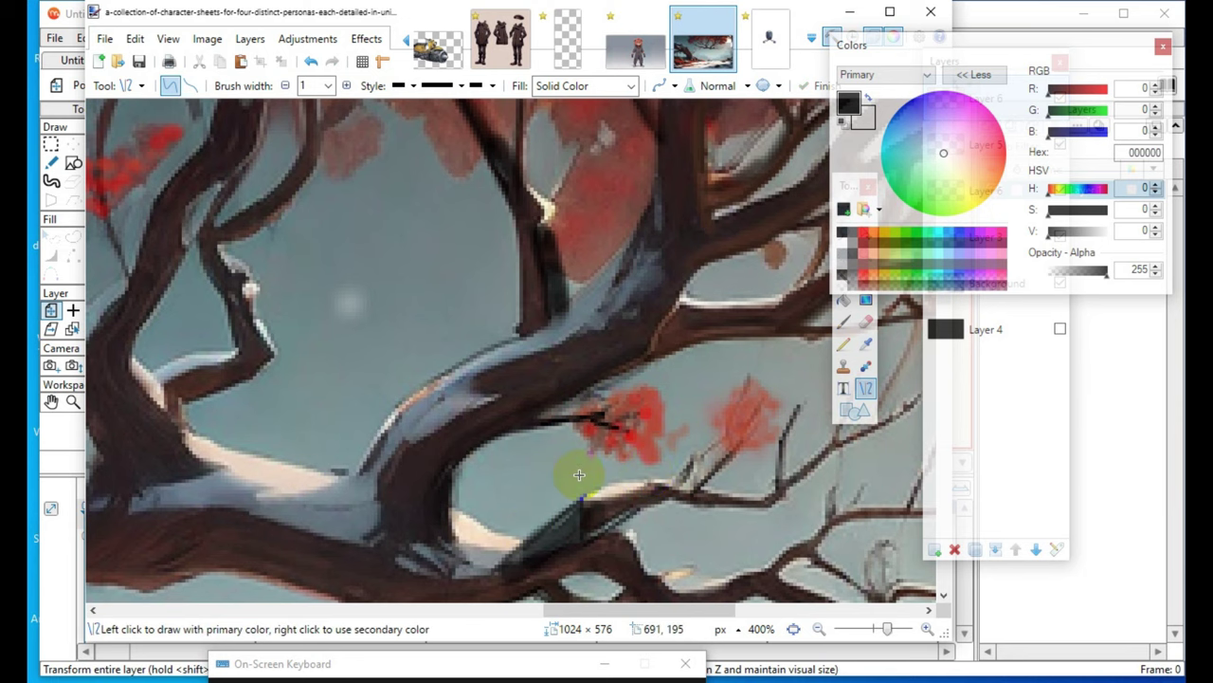
# - Draw a straight black line down the upper part of the middle tree's slender hanging branch
pyautogui.scroll(4, 312, 403)
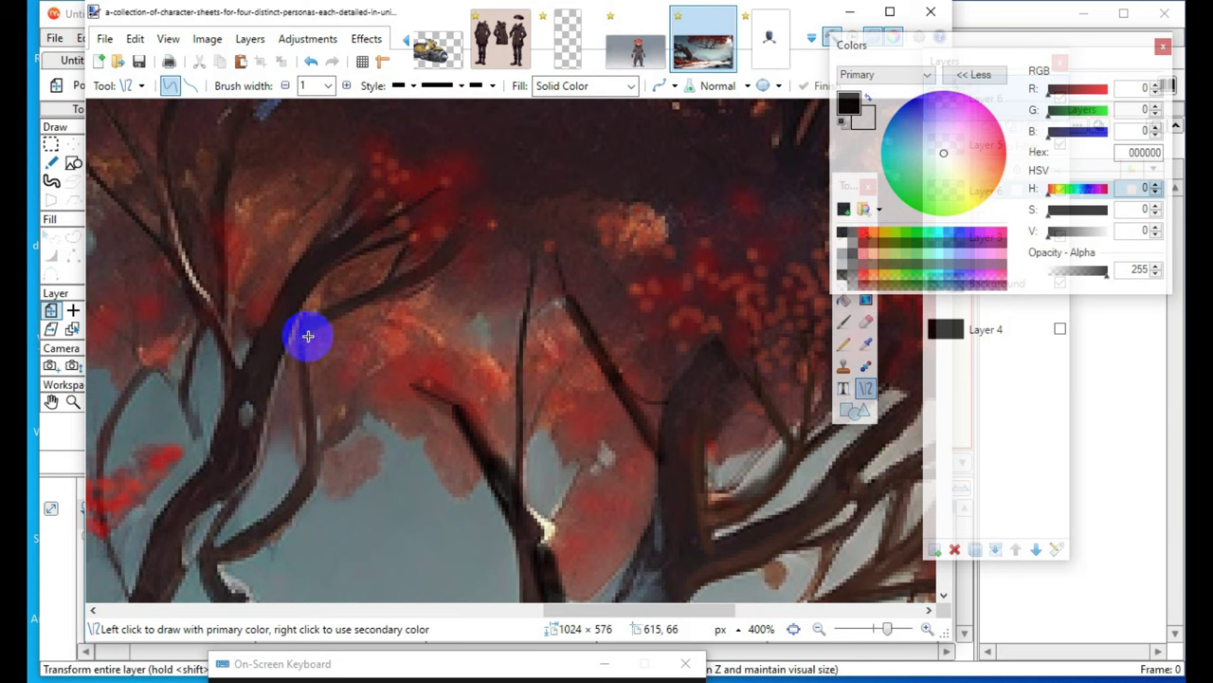
pyautogui.moveTo(305, 330); pyautogui.dragTo(321, 450)
pyautogui.click(243, 476)
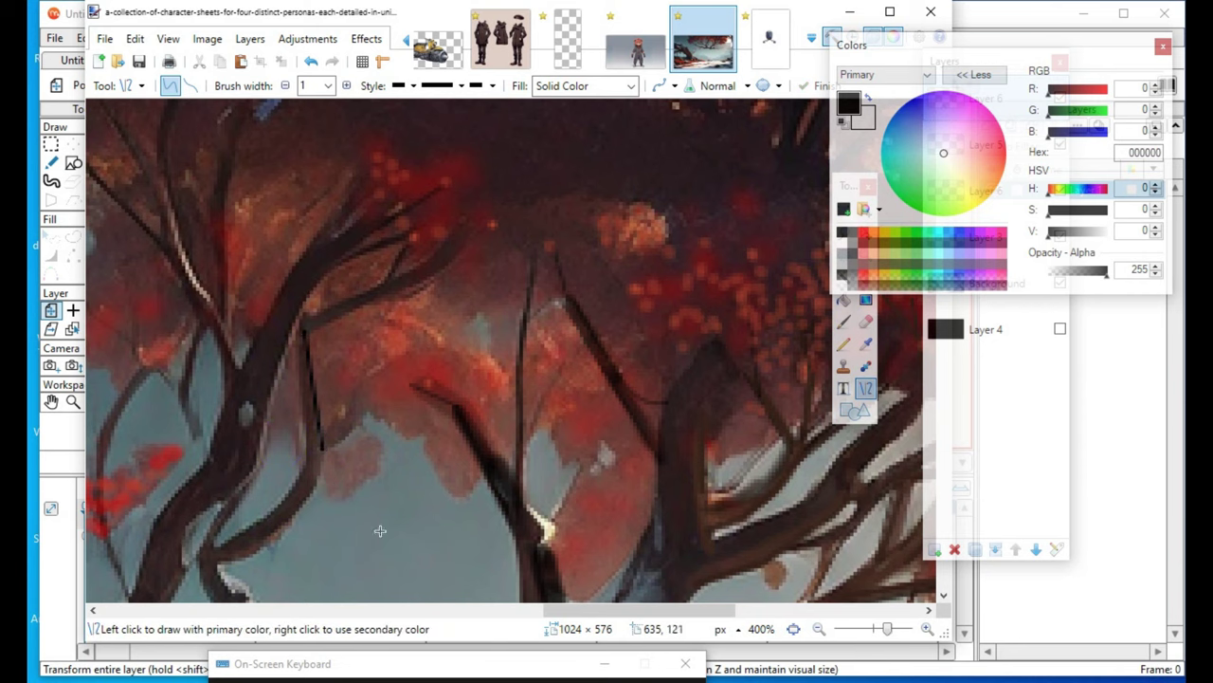
# - Draw a black side twig about 31 pixels long rising from the slender upright branch, adjusting its curve where it joins
pyautogui.scroll(-2, 442, 455)
pyautogui.scroll(2, 457, 468)
pyautogui.scroll(-3, 577, 541)
pyautogui.scroll(3, 528, 466)
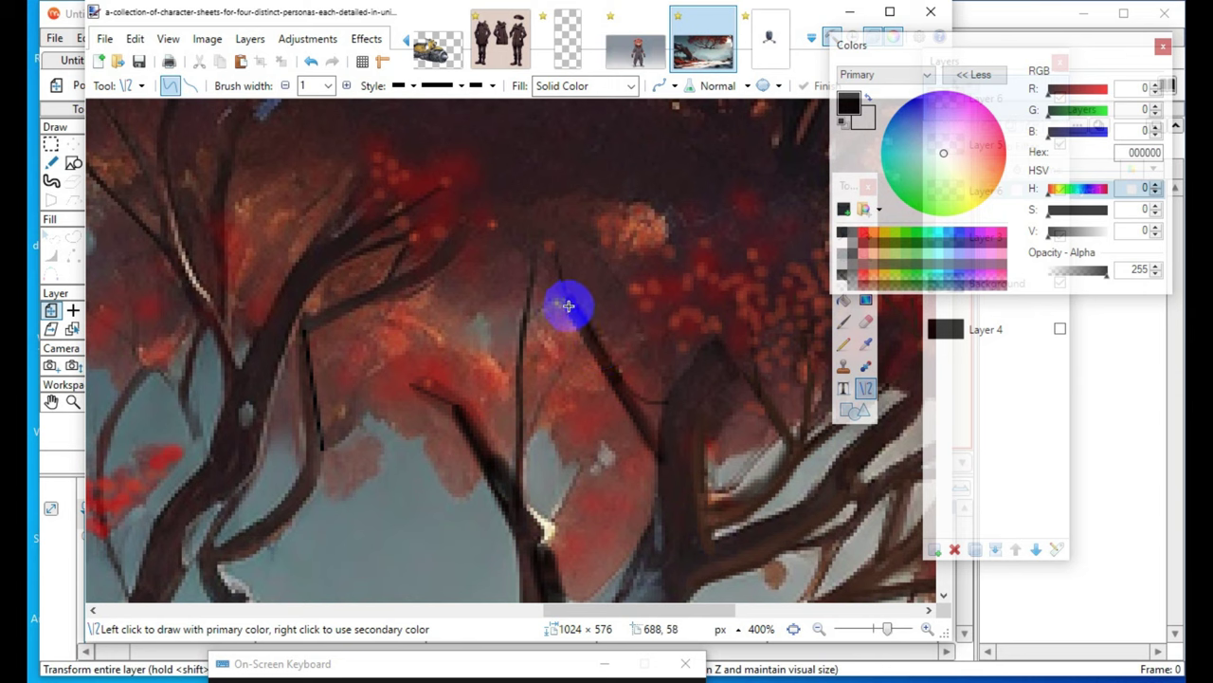
pyautogui.moveTo(520, 450); pyautogui.dragTo(564, 363)
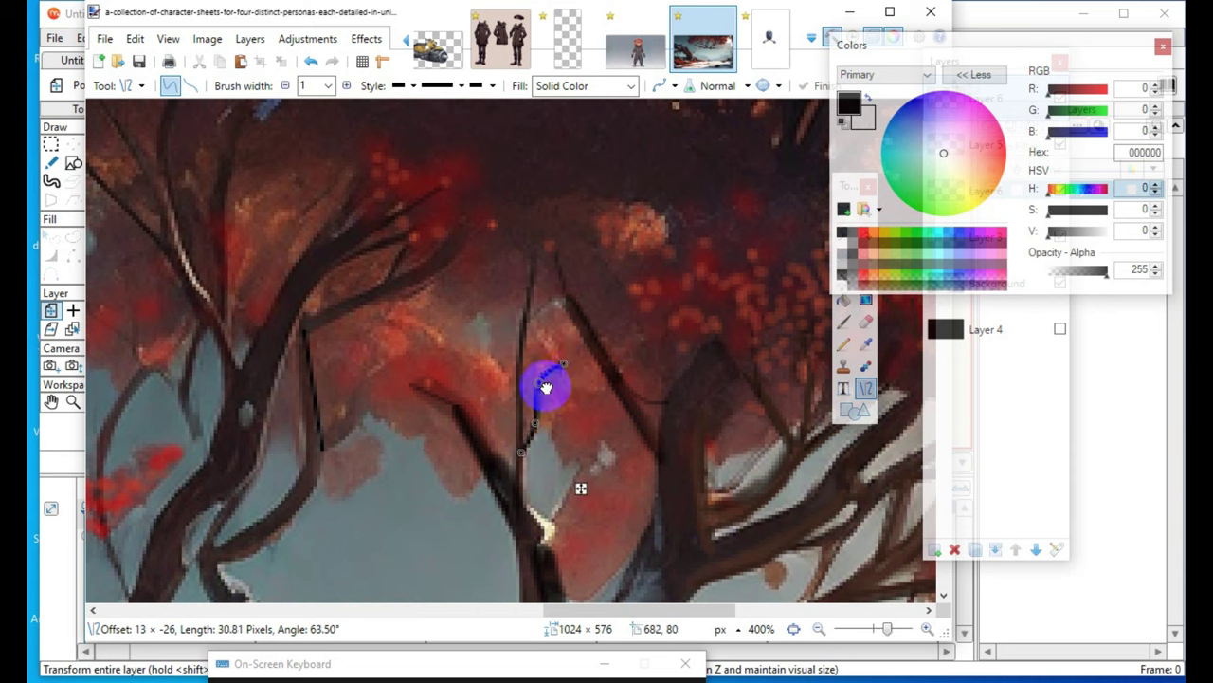
pyautogui.moveTo(540, 421); pyautogui.dragTo(531, 420)
pyautogui.press('Return')
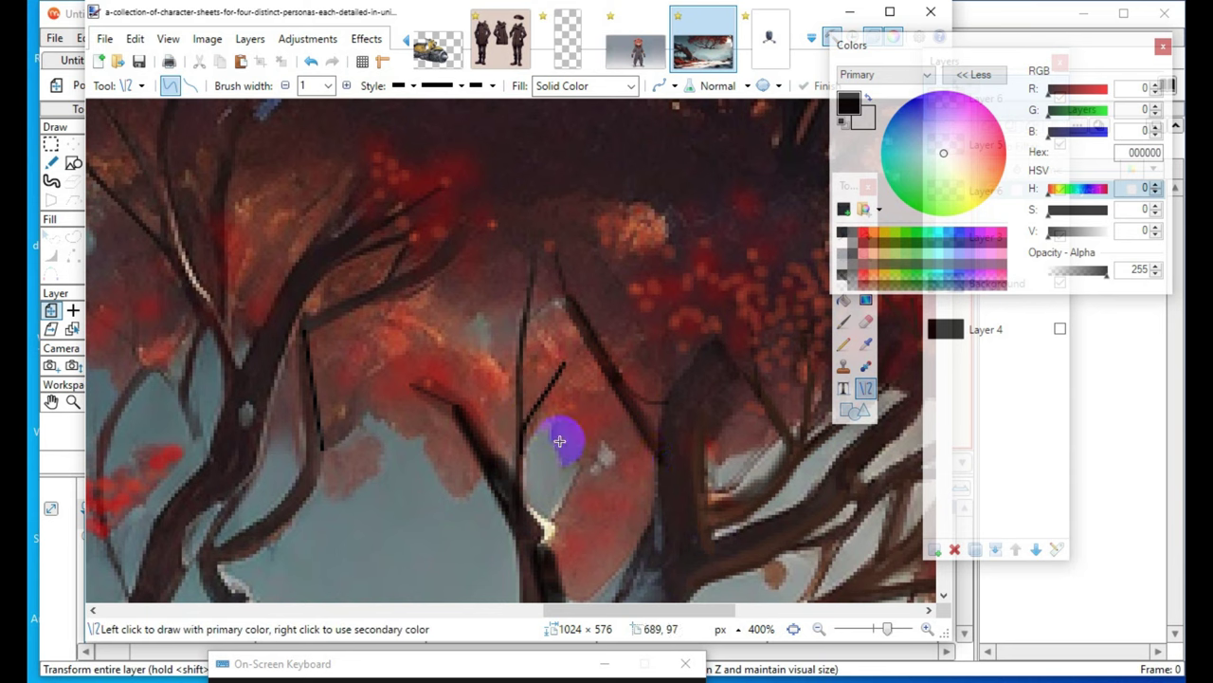
# - Darken the tip of the slanting broken branch with black and add a short upward twig to form a fork
pyautogui.moveTo(432, 396)
pyautogui.mouseDown()
pyautogui.moveTo(454, 415)
pyautogui.moveTo(451, 406)
pyautogui.mouseUp()
pyautogui.press('Return')
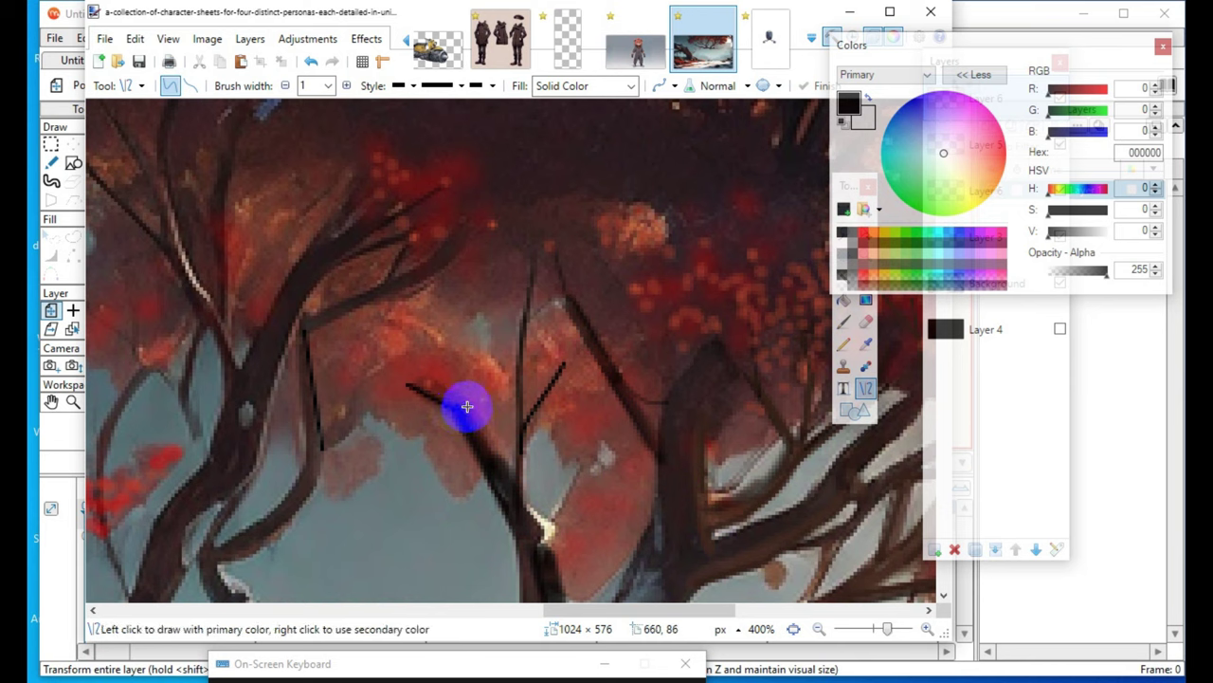
pyautogui.moveTo(445, 398); pyautogui.dragTo(440, 363)
pyautogui.press('Return')
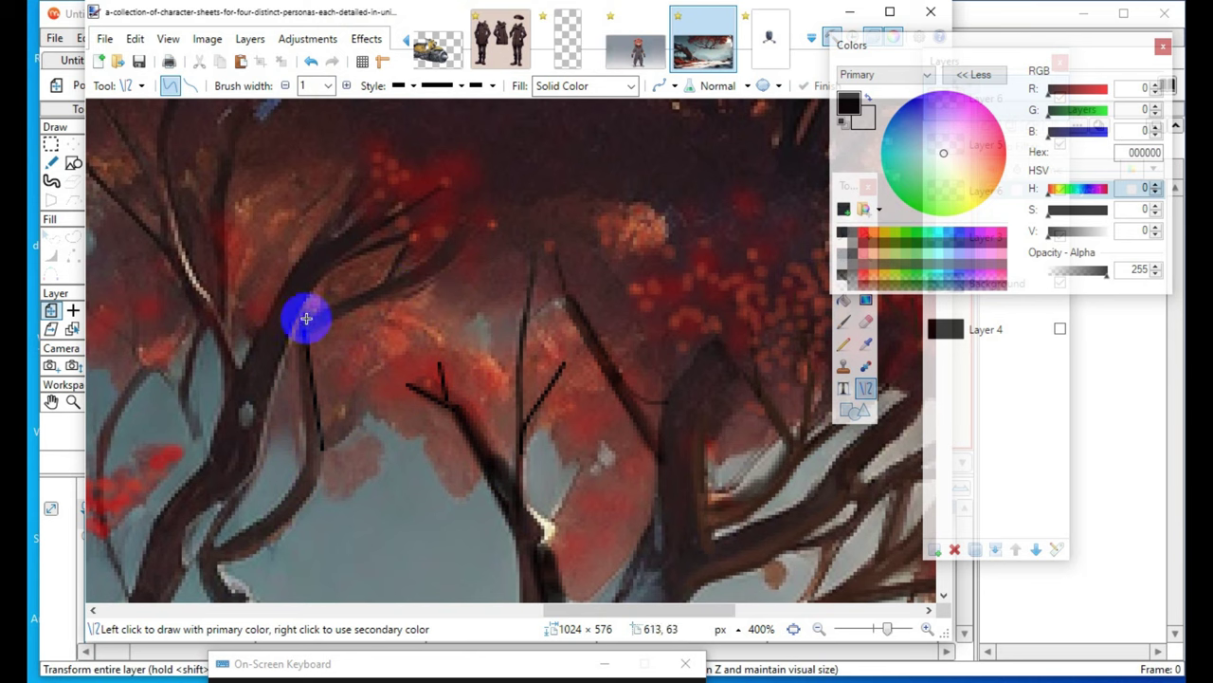
# - Trace the underside of the middle tree's side branch with two successive black lines, the first about 18 pixels long
pyautogui.moveTo(290, 337)
pyautogui.mouseDown()
pyautogui.moveTo(329, 336)
pyautogui.moveTo(345, 312)
pyautogui.mouseUp()
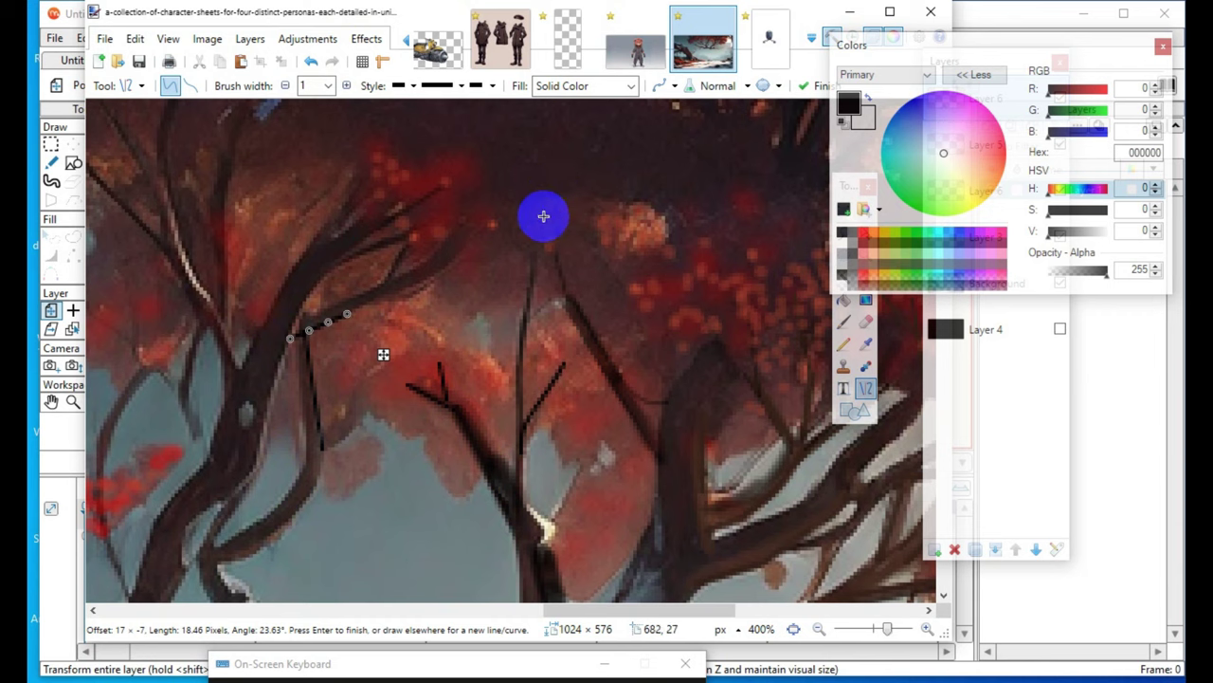
pyautogui.press('Return')
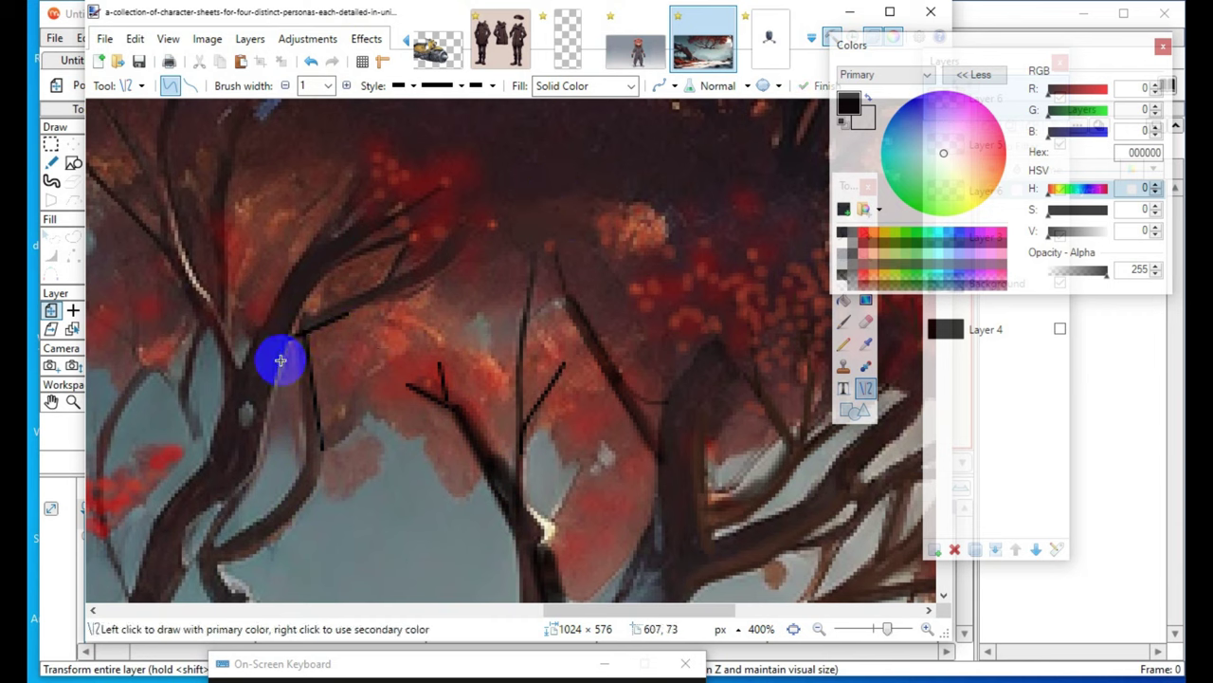
pyautogui.moveTo(346, 315); pyautogui.dragTo(405, 294)
pyautogui.press('Return')
# - Outline the underside of the middle tree's low bent branch with a black line about 26 pixels long, adjusting its inner end
pyautogui.scroll(-3, 275, 465)
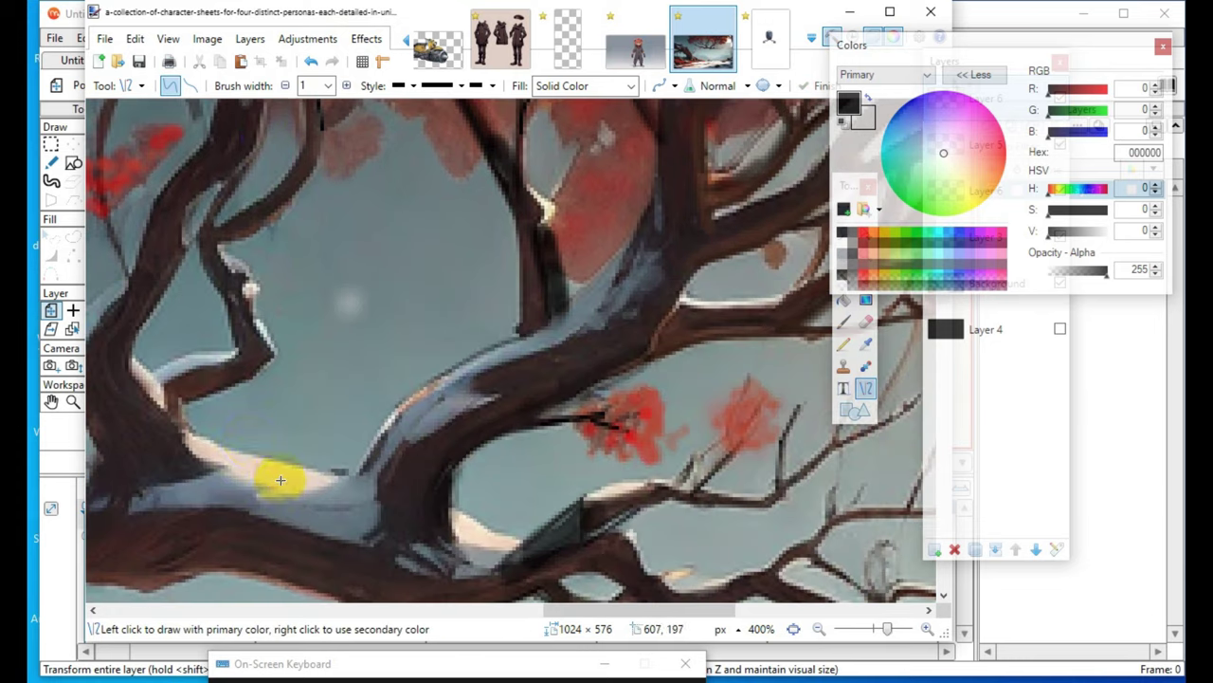
pyautogui.click(161, 395)
pyautogui.moveTo(174, 405); pyautogui.dragTo(253, 370)
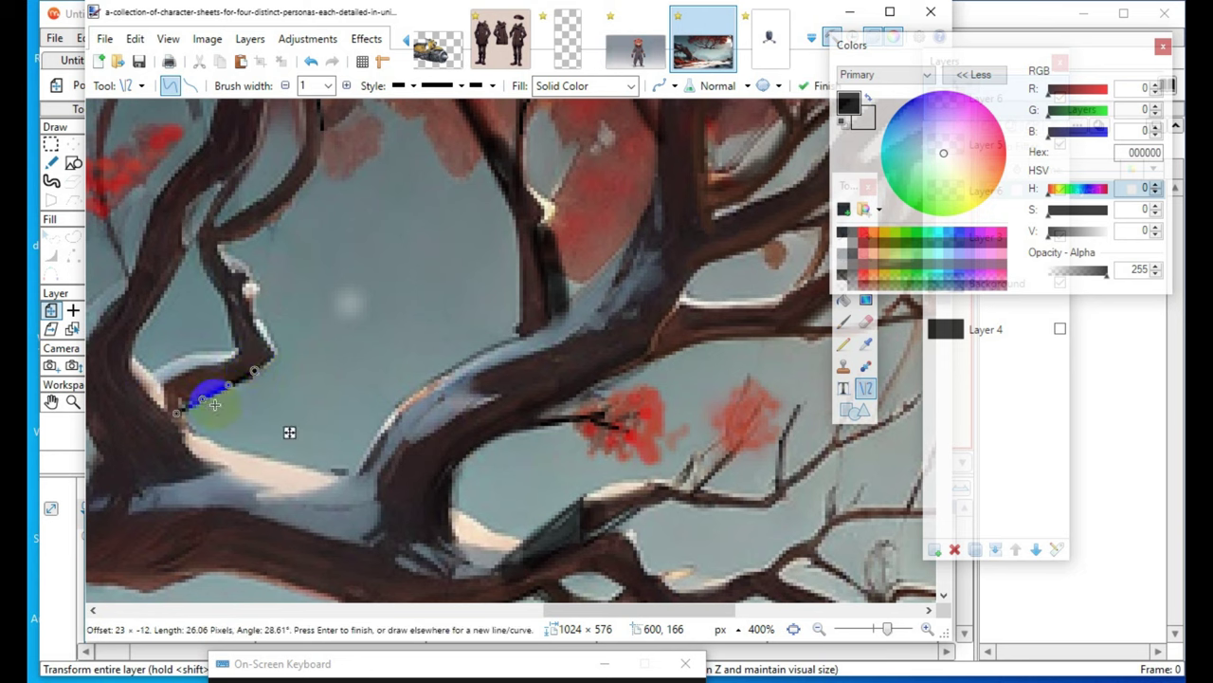
pyautogui.moveTo(180, 416); pyautogui.dragTo(172, 413)
pyautogui.click(270, 434)
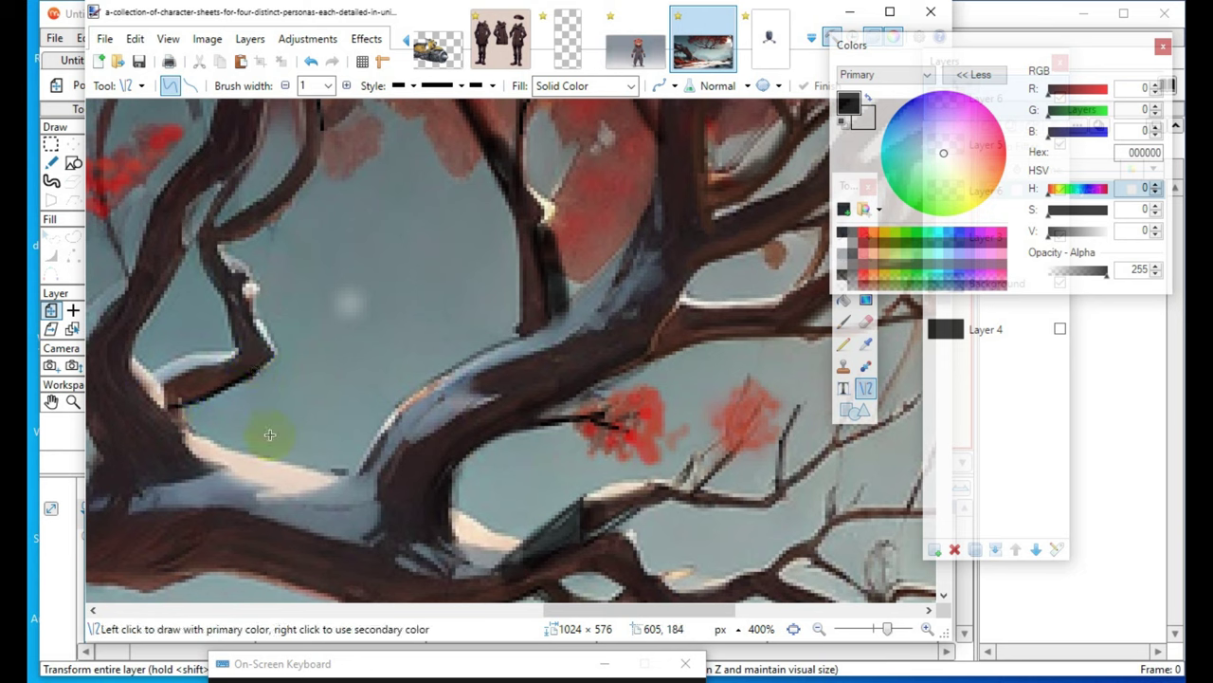
# - Draw a black line along the upper edge of the thick snowy branch and bend it to follow the branch's contour
pyautogui.moveTo(518, 337)
pyautogui.mouseDown()
pyautogui.moveTo(398, 364)
pyautogui.moveTo(423, 387)
pyautogui.moveTo(382, 478)
pyautogui.moveTo(350, 477)
pyautogui.mouseUp()
pyautogui.moveTo(408, 434); pyautogui.dragTo(394, 413)
pyautogui.moveTo(464, 384); pyautogui.dragTo(455, 369)
pyautogui.click(331, 448)
# - Draw a black twig from the lower branch towards the second red leaf cluster and a short upward twig in the first cluster
pyautogui.scroll(-2, 479, 464)
pyautogui.scroll(1, 495, 444)
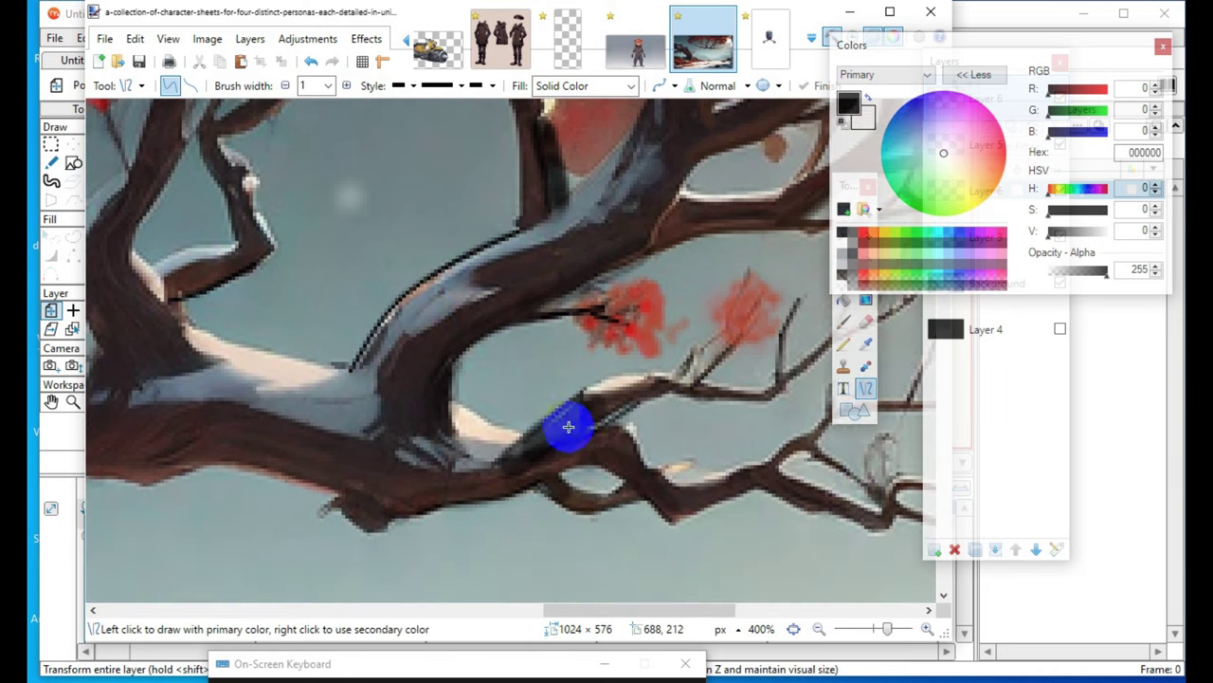
pyautogui.moveTo(684, 380); pyautogui.dragTo(733, 334)
pyautogui.press('Return')
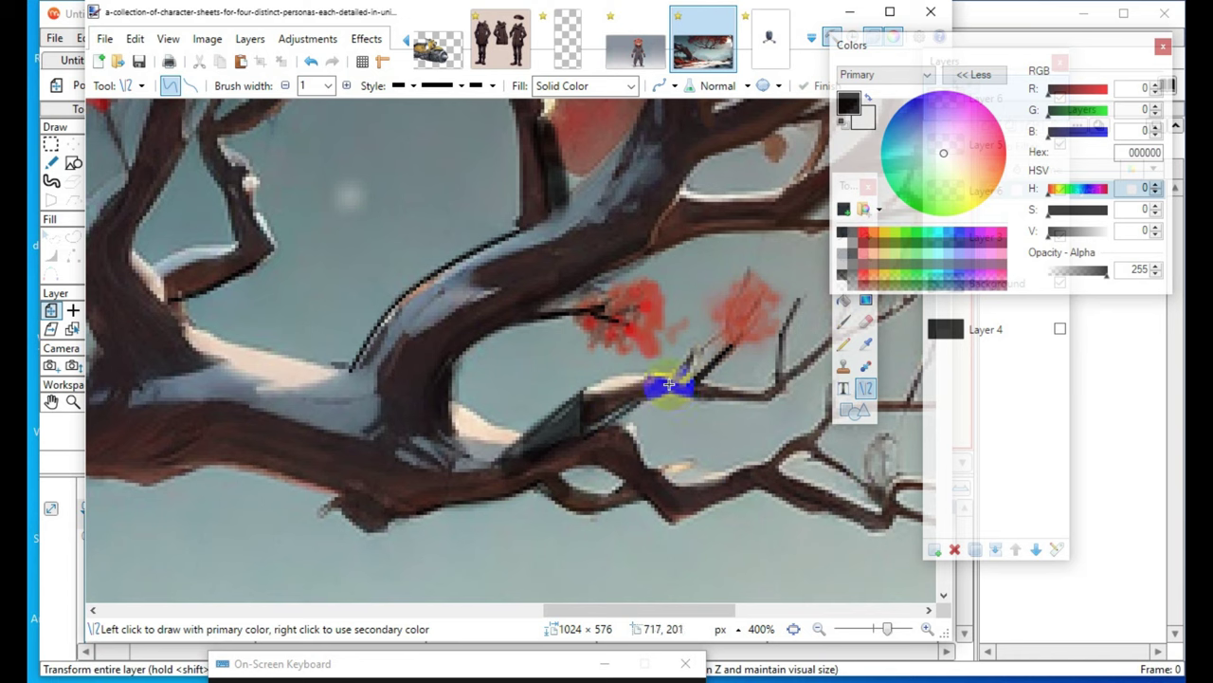
pyautogui.moveTo(613, 307); pyautogui.dragTo(587, 293)
pyautogui.click(396, 360)
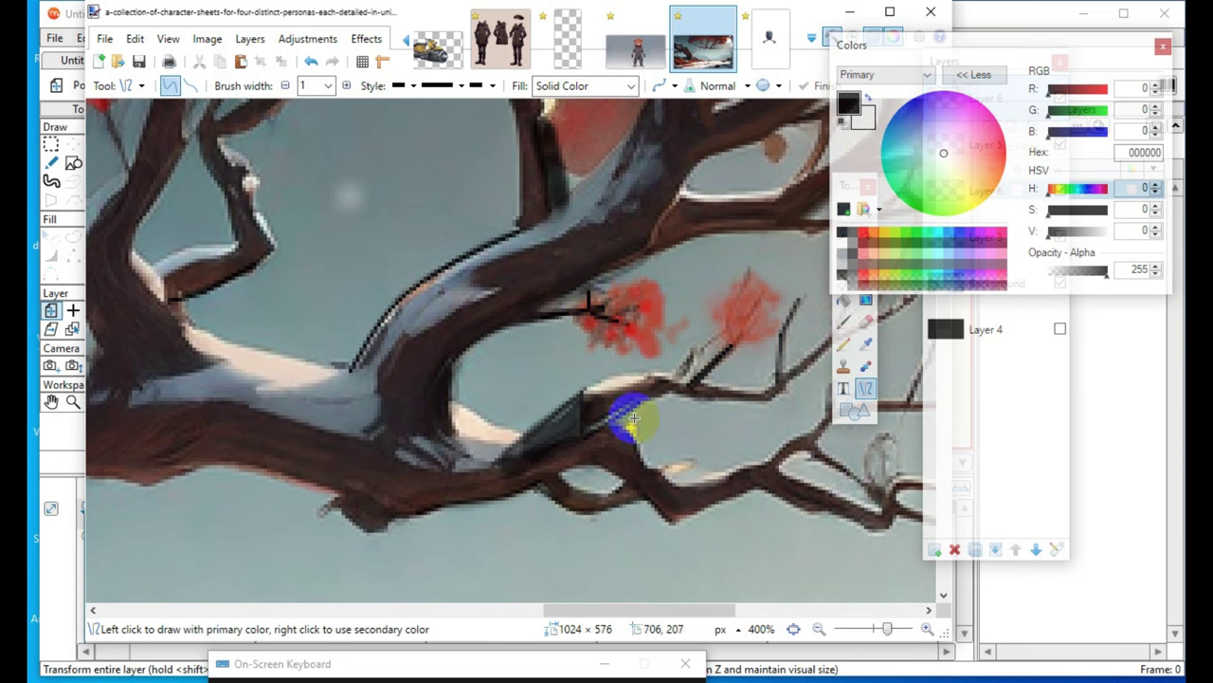
# - Lower the black colour's opacity to 147 and draw a short twig up into the second red cluster, undoing the fully opaque attempt
pyautogui.moveTo(618, 610); pyautogui.dragTo(679, 616)
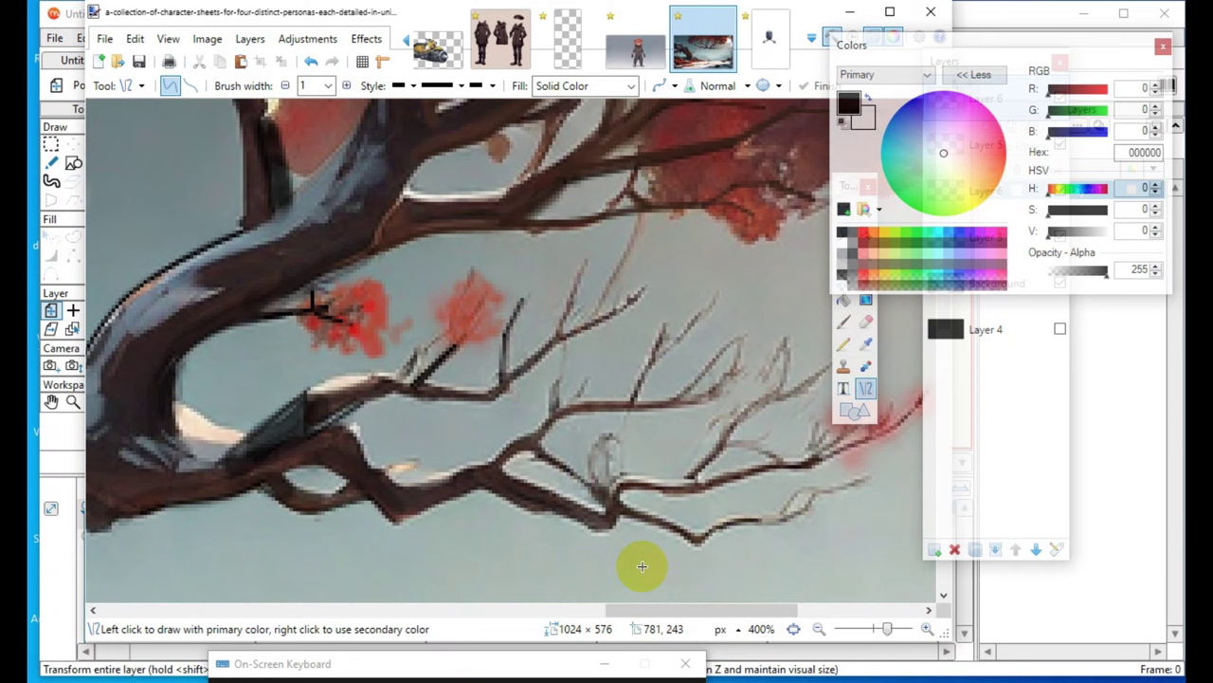
pyautogui.click(463, 314)
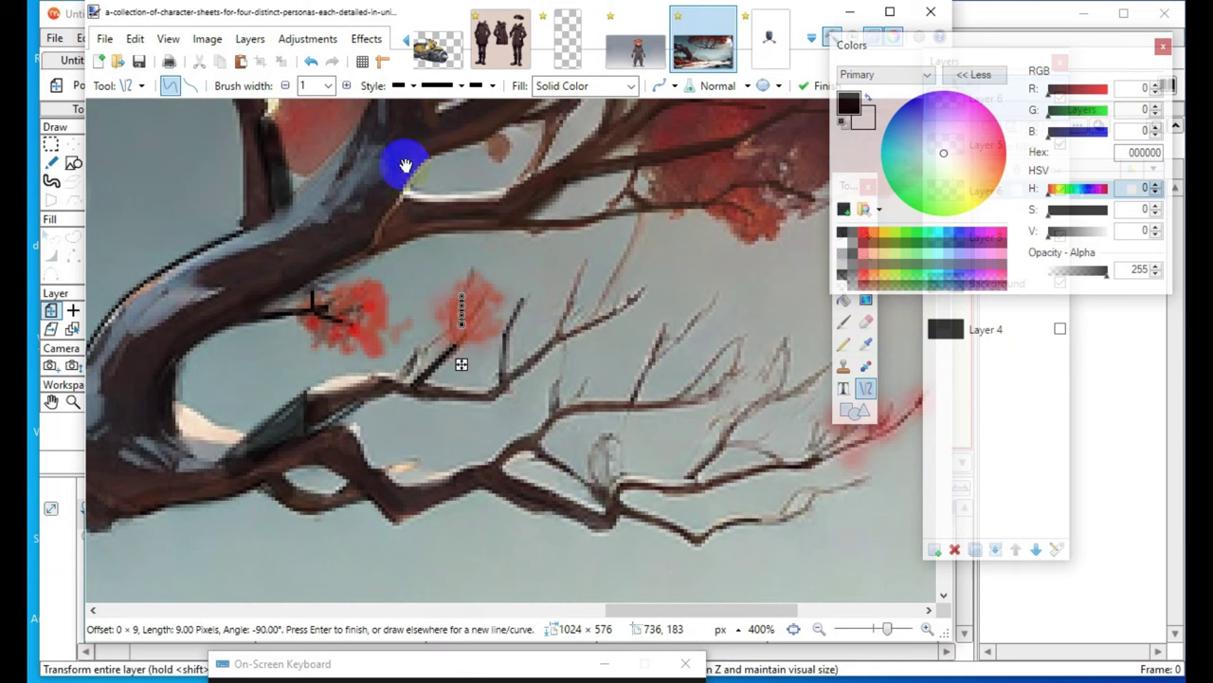
pyautogui.click(311, 60)
pyautogui.click(1082, 274)
pyautogui.moveTo(457, 338)
pyautogui.mouseDown()
pyautogui.moveTo(473, 285)
pyautogui.moveTo(472, 318)
pyautogui.moveTo(465, 311)
pyautogui.mouseUp()
pyautogui.click(515, 362)
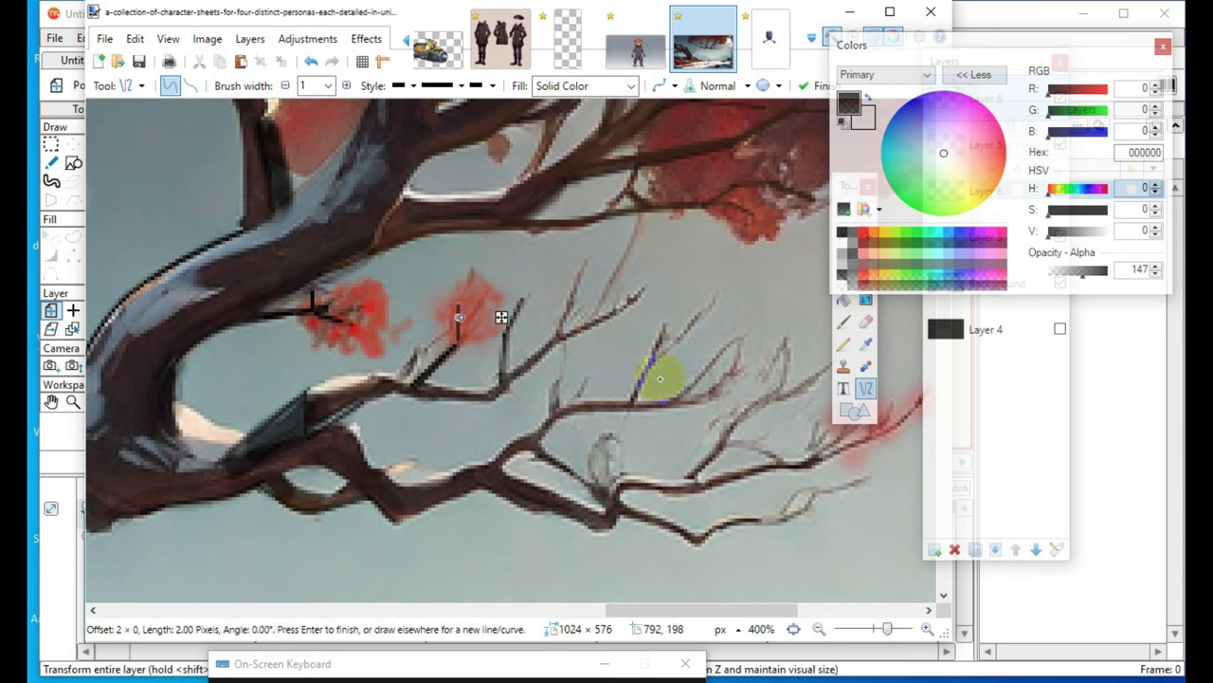
# - Finish the short twig in the second red cluster and draw two thin black lines along the branch section below it
pyautogui.click(496, 321)
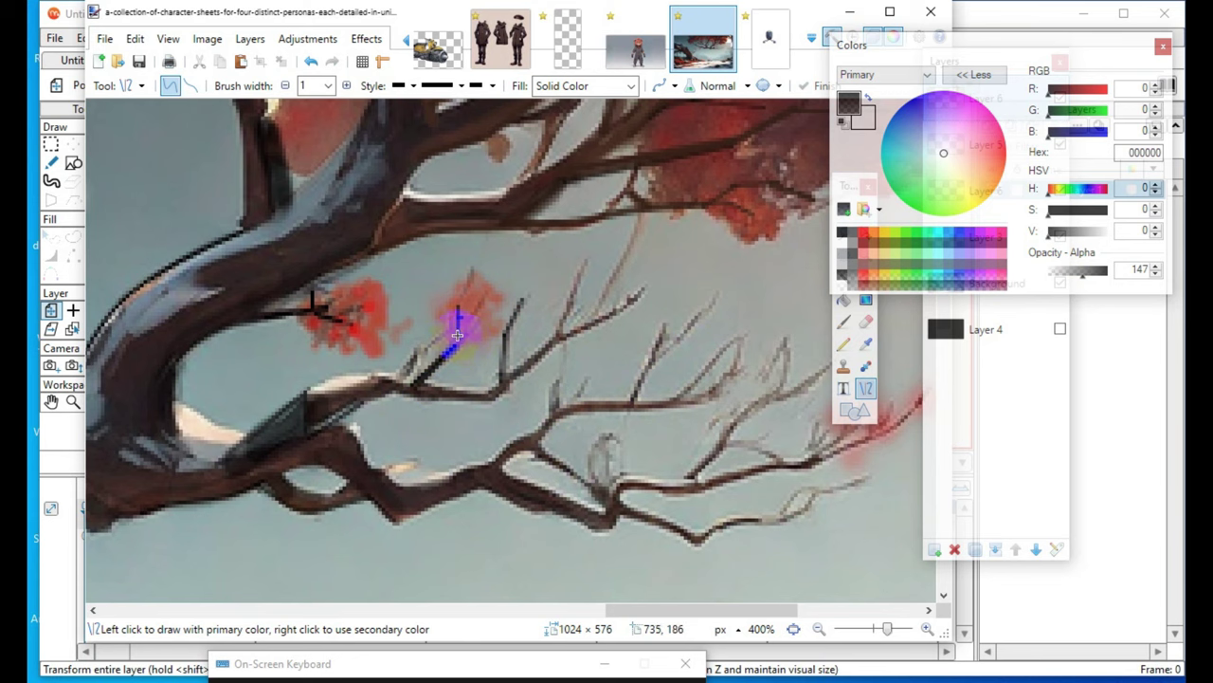
pyautogui.moveTo(453, 329); pyautogui.dragTo(389, 377)
pyautogui.click(325, 438)
pyautogui.moveTo(332, 433)
pyautogui.mouseDown()
pyautogui.moveTo(405, 393)
pyautogui.moveTo(382, 393)
pyautogui.mouseUp()
pyautogui.click(504, 255)
# - Draw a short black twig rising from the lower outer branch into the red foliage at its end
pyautogui.scroll(3, 498, 285)
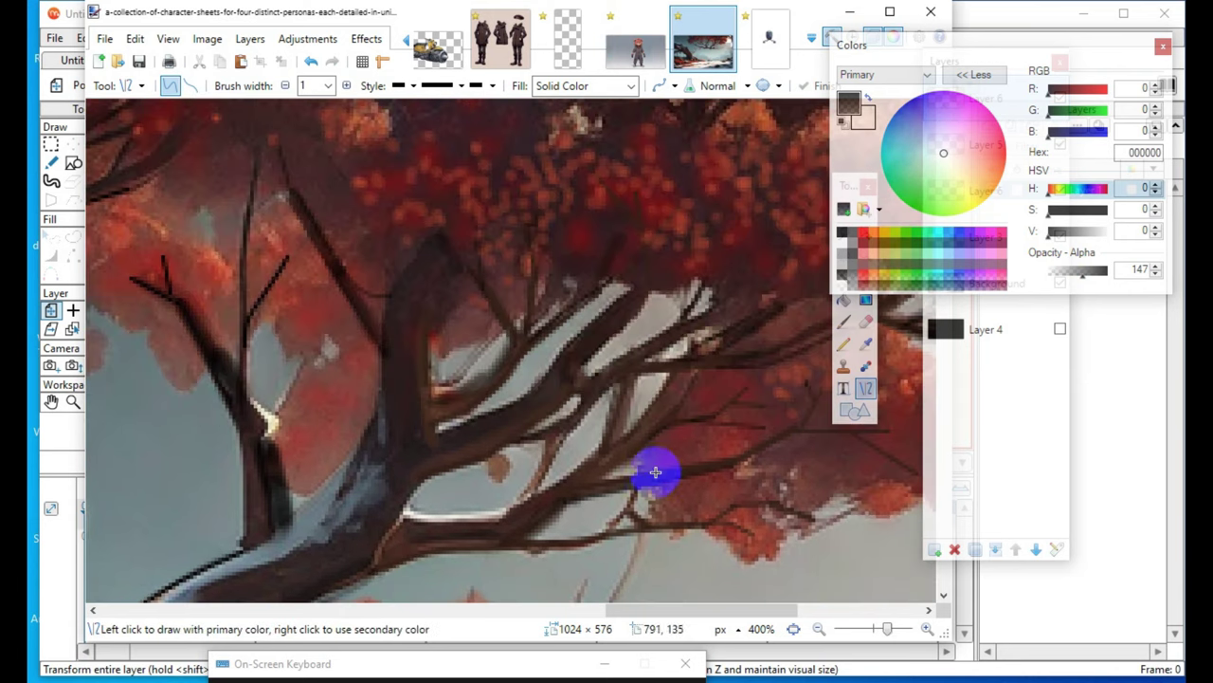
pyautogui.scroll(-1, 621, 415)
pyautogui.scroll(2, 630, 436)
pyautogui.scroll(-2, 634, 426)
pyautogui.scroll(3, 633, 423)
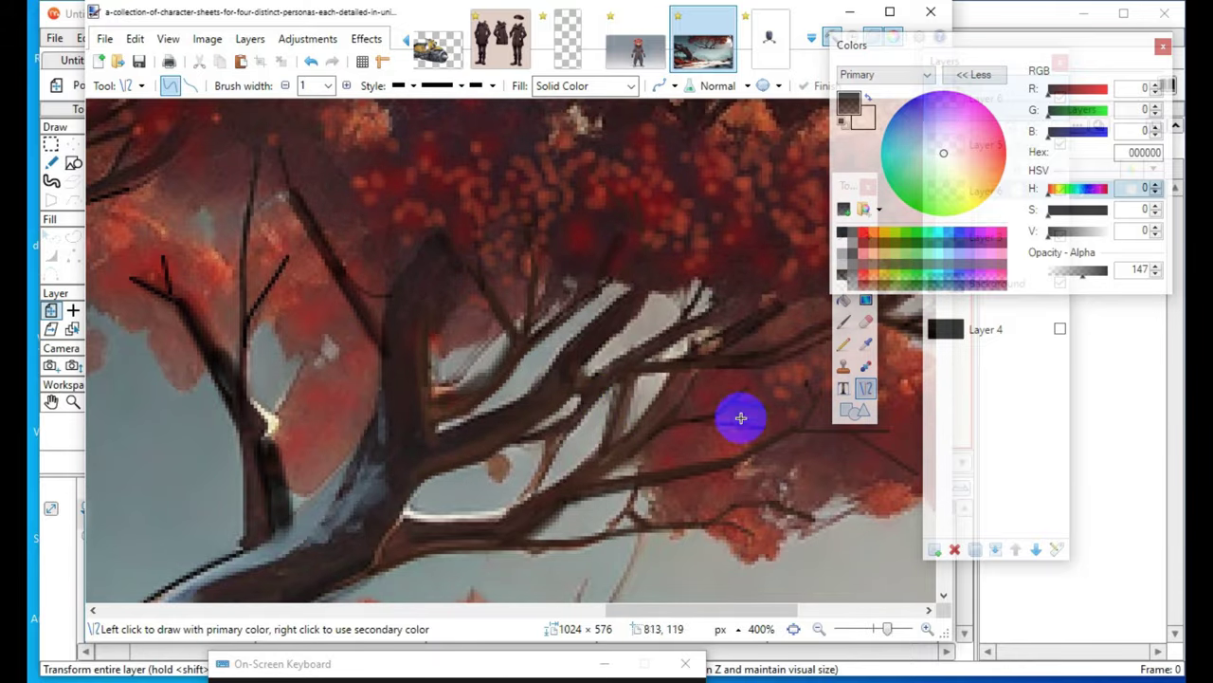
pyautogui.moveTo(641, 616); pyautogui.dragTo(713, 626)
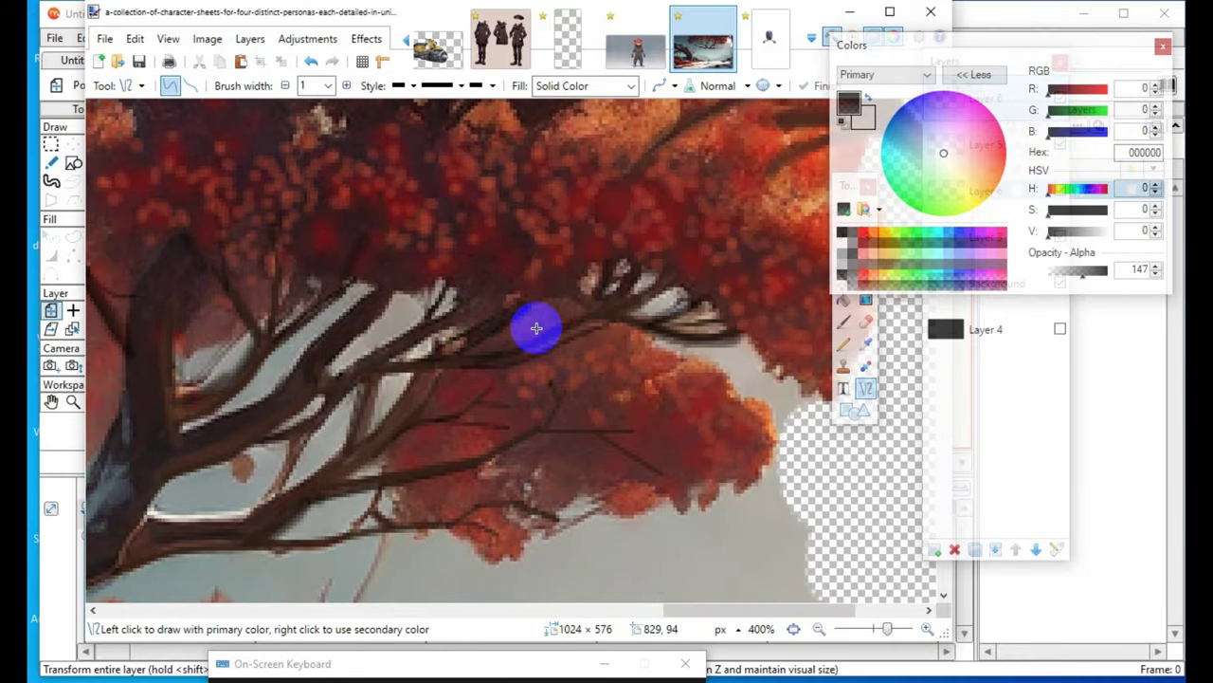
pyautogui.scroll(-1, 619, 327)
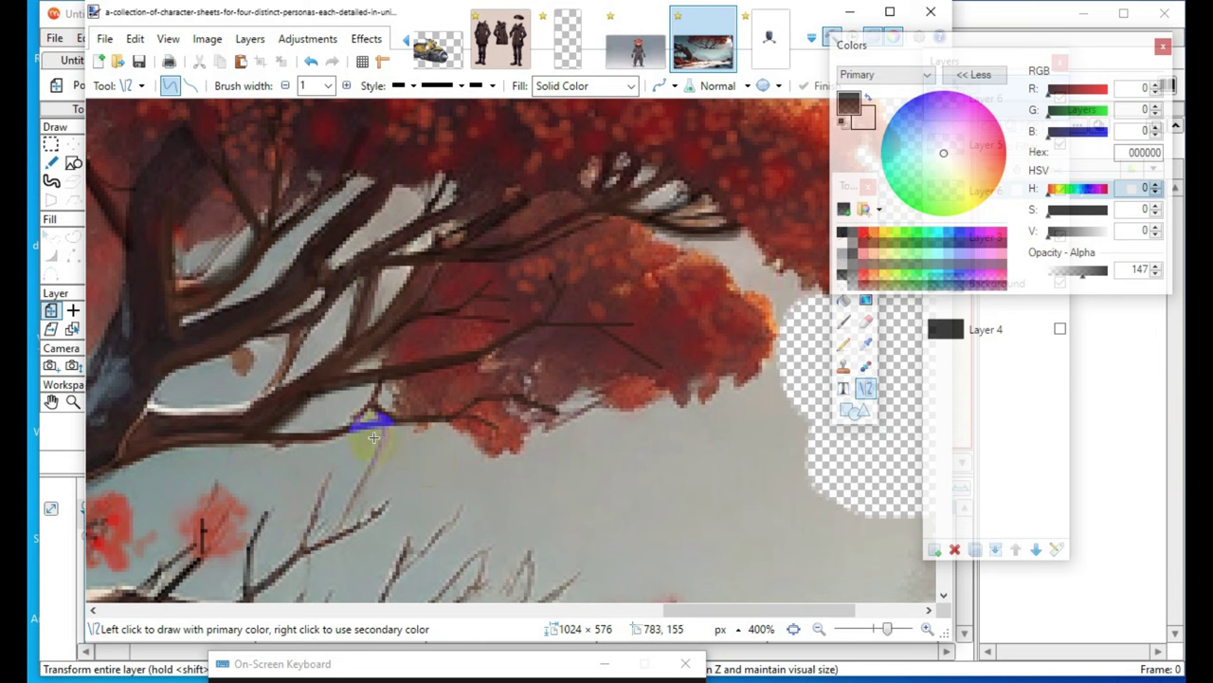
pyautogui.moveTo(416, 420); pyautogui.dragTo(431, 373)
pyautogui.click(523, 361)
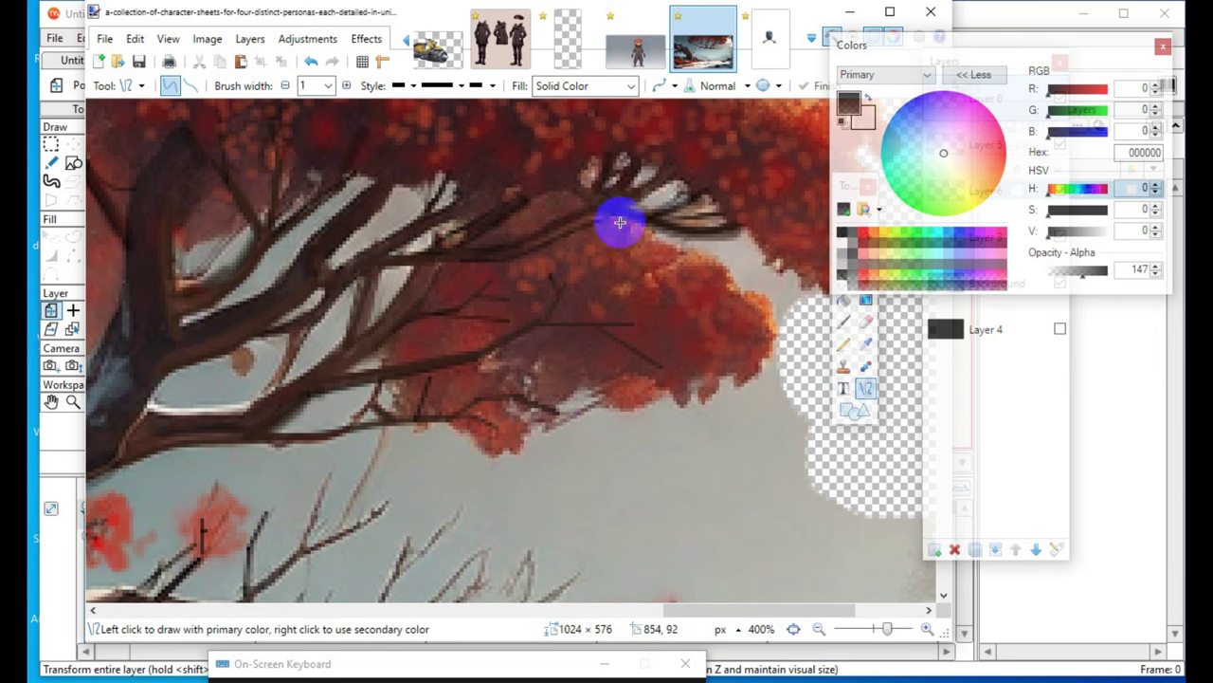
# - Undo a short diagonal line, draw a short horizontal twig in the foliage instead, and a slanted line about 26 pixels long between the inner branches
pyautogui.moveTo(481, 352); pyautogui.dragTo(538, 367)
pyautogui.click(604, 379)
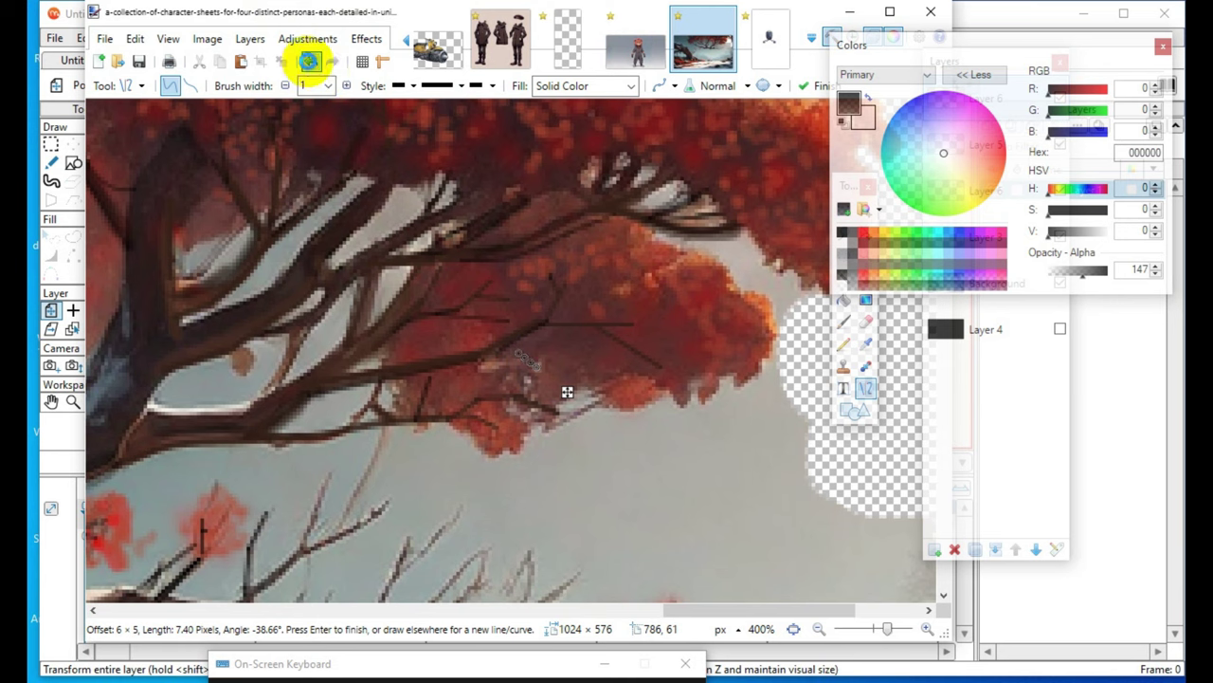
pyautogui.click(309, 60)
pyautogui.moveTo(512, 341); pyautogui.dragTo(544, 339)
pyautogui.click(459, 295)
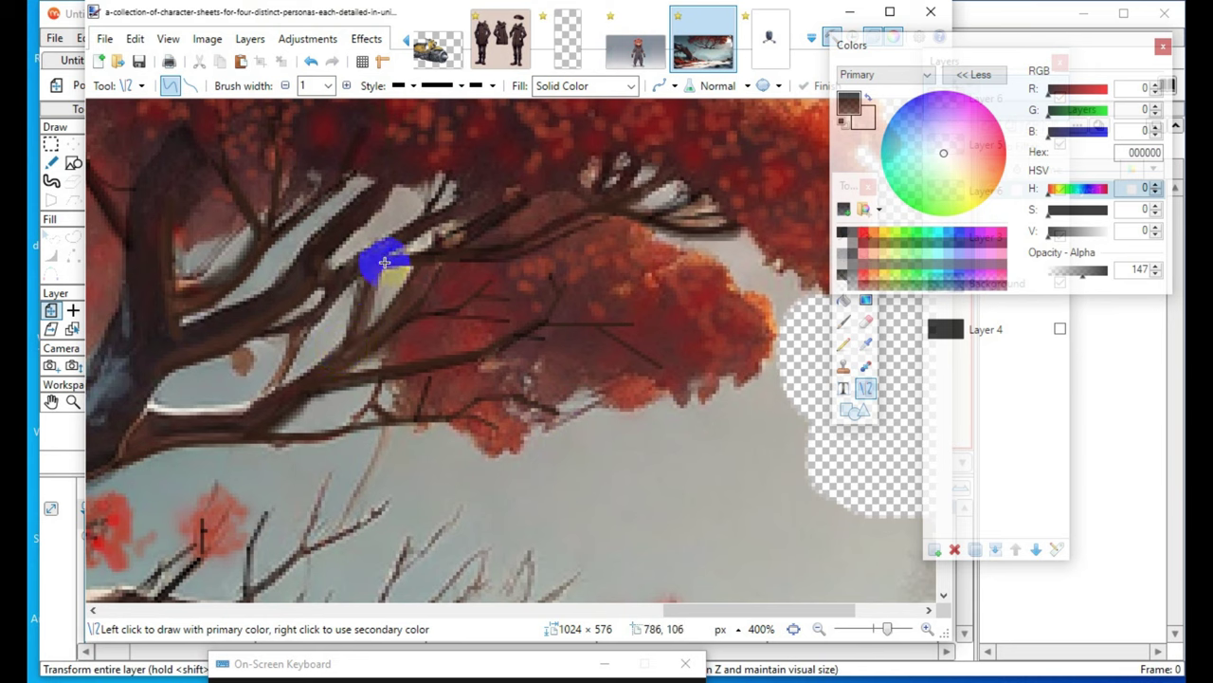
pyautogui.moveTo(280, 389); pyautogui.dragTo(322, 308)
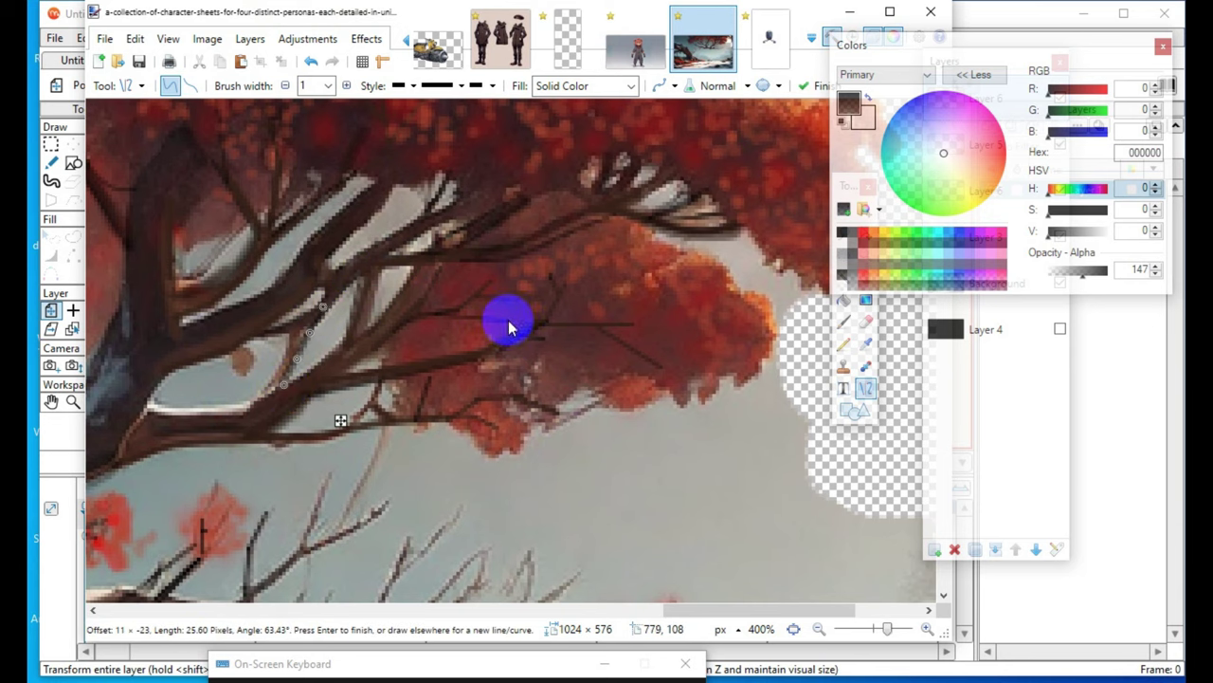
pyautogui.press('Return')
# - Draw a forked black twig above the outer branch tip and a long thin twig extending the tip into the canopy
pyautogui.scroll(1, 511, 321)
pyautogui.moveTo(623, 319); pyautogui.dragTo(674, 276)
pyautogui.scroll(3, 605, 464)
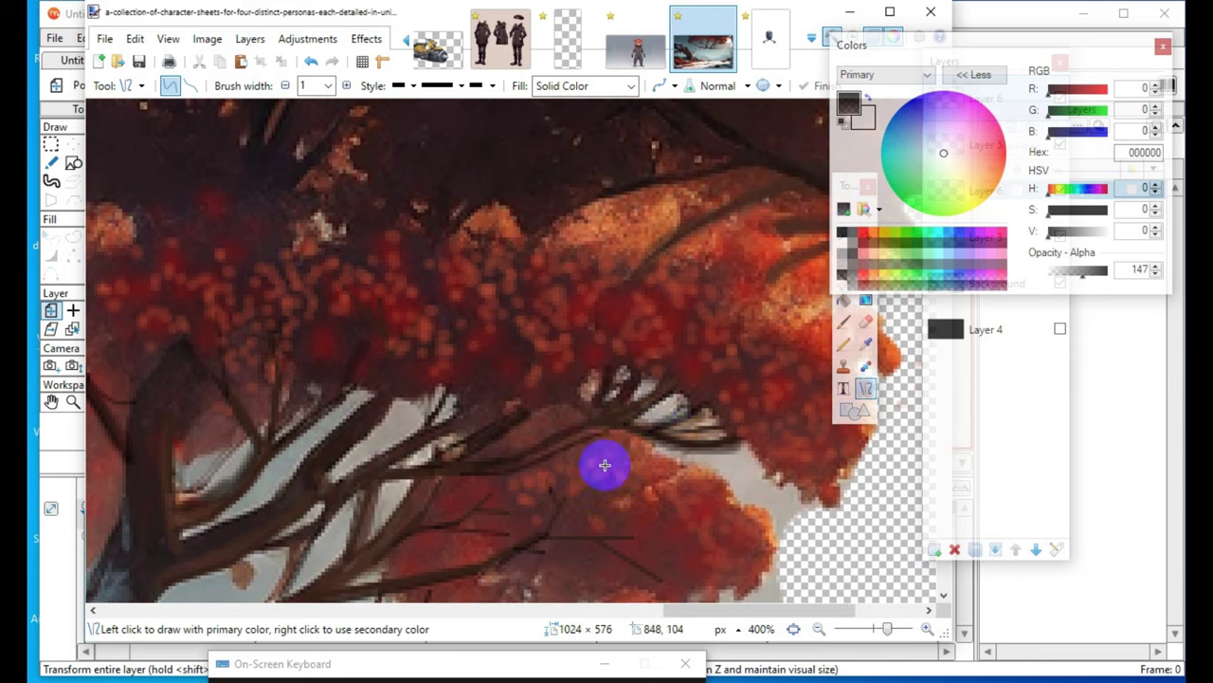
pyautogui.moveTo(661, 393)
pyautogui.mouseDown()
pyautogui.moveTo(708, 341)
pyautogui.moveTo(724, 363)
pyautogui.mouseUp()
pyautogui.press('Return')
pyautogui.press('Return')
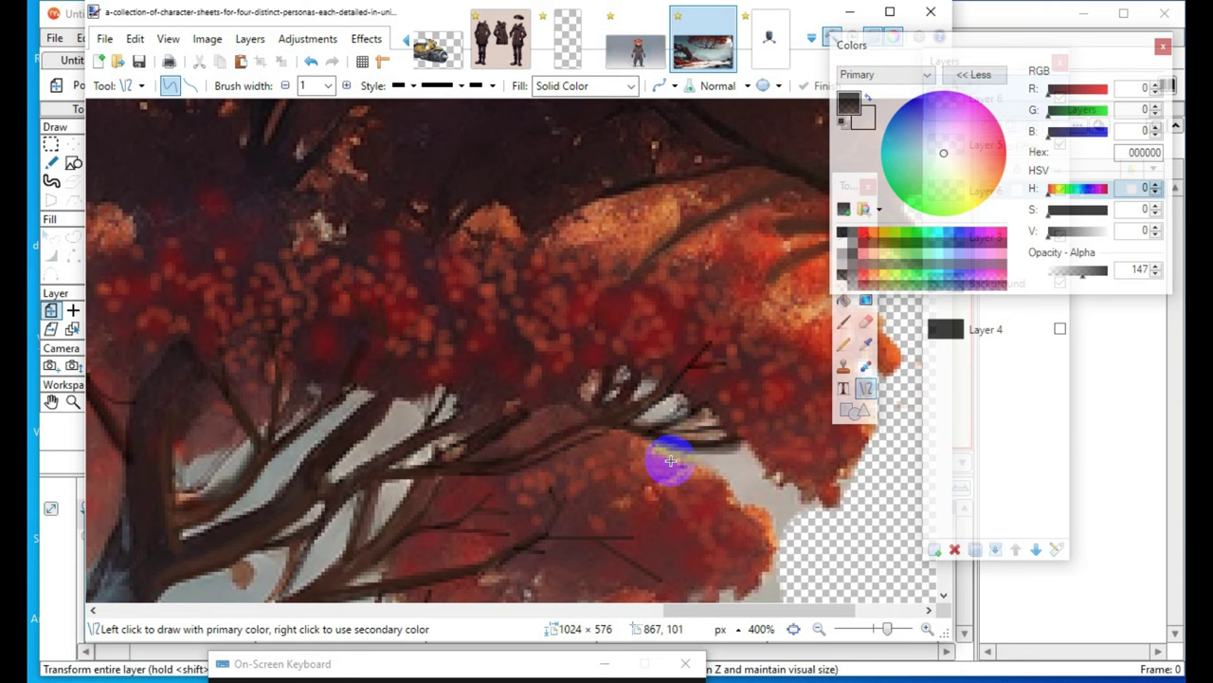
pyautogui.moveTo(707, 429); pyautogui.dragTo(806, 396)
pyautogui.press('Return')
pyautogui.press('Return')
# - Draw thin black twigs fanning upward from the snowy branch fork into the red canopy, including a small side twig
pyautogui.moveTo(607, 375)
pyautogui.mouseDown()
pyautogui.moveTo(562, 282)
pyautogui.moveTo(560, 311)
pyautogui.moveTo(551, 305)
pyautogui.moveTo(575, 332)
pyautogui.moveTo(571, 306)
pyautogui.mouseUp()
pyautogui.press('Return')
pyautogui.press('Return')
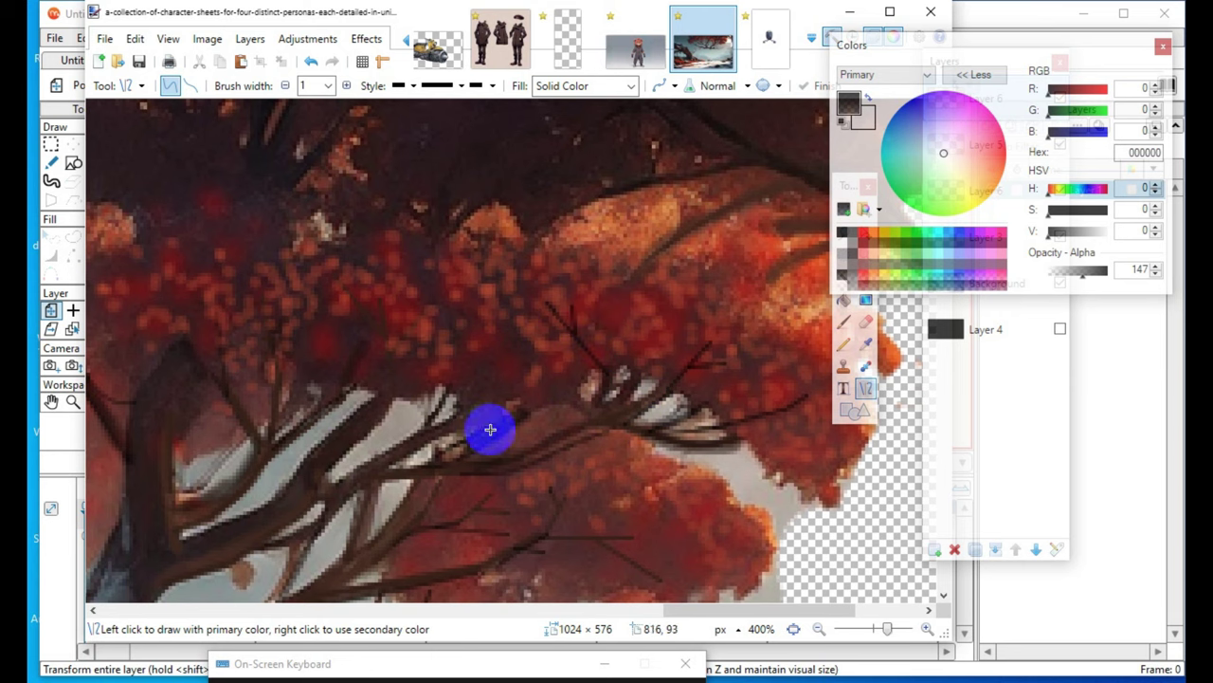
pyautogui.moveTo(596, 391); pyautogui.dragTo(633, 316)
pyautogui.press('Return')
pyautogui.press('Return')
pyautogui.moveTo(617, 343); pyautogui.dragTo(600, 302)
pyautogui.press('Return')
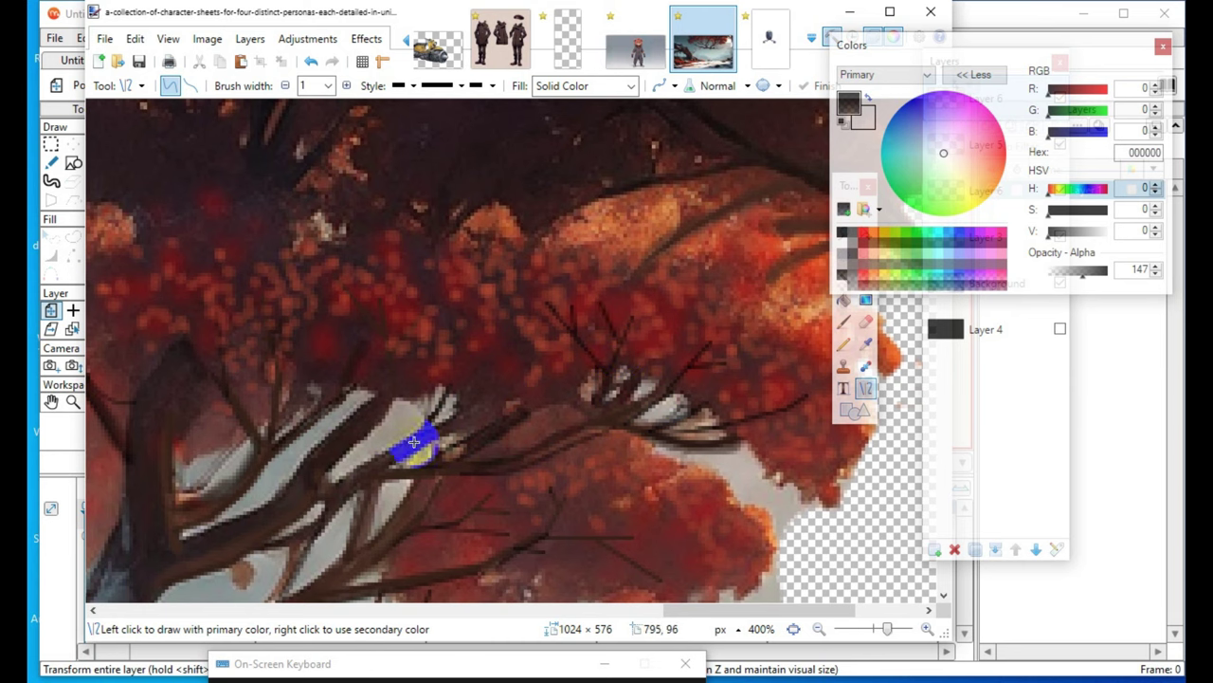
# - Draw a slanted black twig up from the middle branch and another thin line among the inner branches beside the main trunk
pyautogui.moveTo(455, 433)
pyautogui.mouseDown()
pyautogui.moveTo(515, 386)
pyautogui.moveTo(498, 388)
pyautogui.mouseUp()
pyautogui.press('Return')
pyautogui.moveTo(220, 368)
pyautogui.mouseDown()
pyautogui.moveTo(249, 453)
pyautogui.moveTo(315, 388)
pyautogui.moveTo(281, 423)
pyautogui.moveTo(287, 401)
pyautogui.moveTo(295, 410)
pyautogui.mouseUp()
pyautogui.click(329, 488)
pyautogui.click(391, 317)
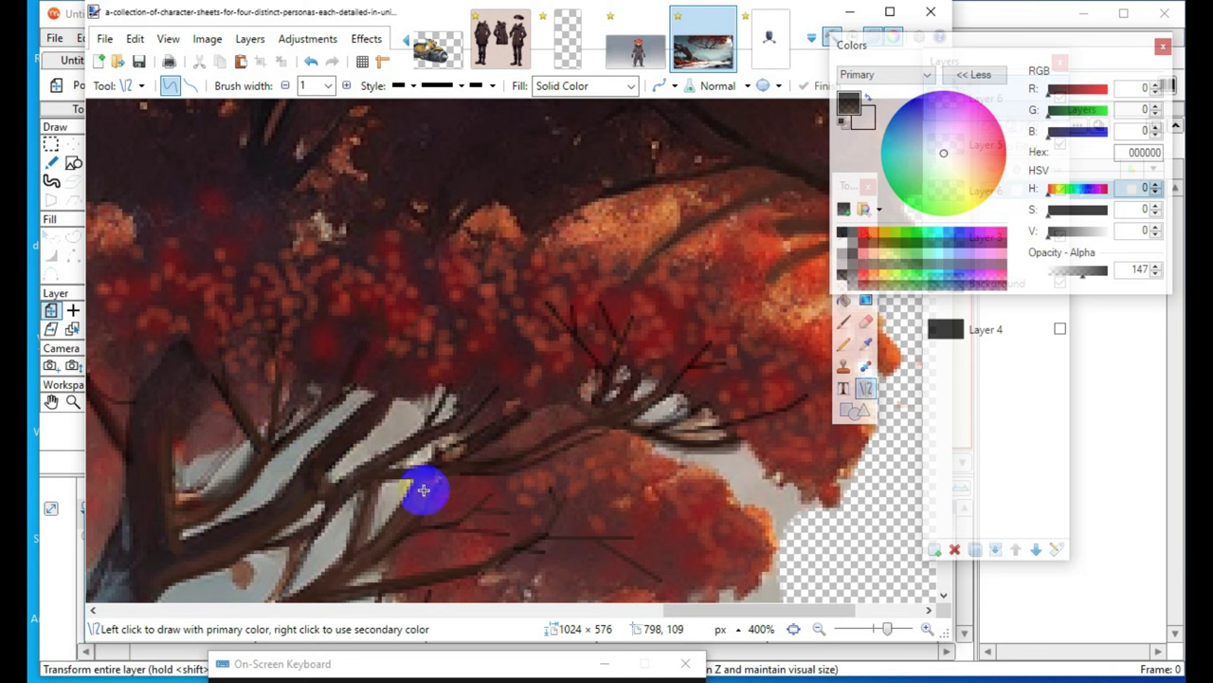
# - Zoom out to 100% and move the Colors and Tools windows off the canvas
pyautogui.click(823, 628)
pyautogui.click(823, 627)
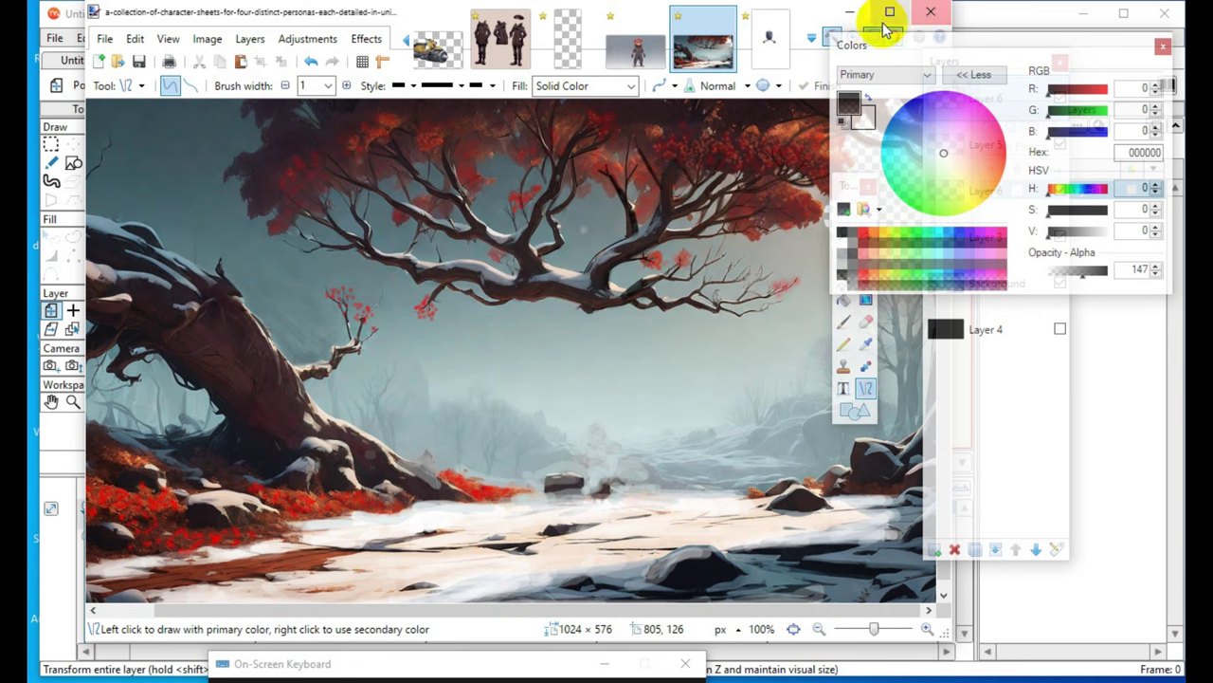
pyautogui.moveTo(875, 47); pyautogui.dragTo(1015, 24)
pyautogui.moveTo(863, 188); pyautogui.dragTo(1011, 168)
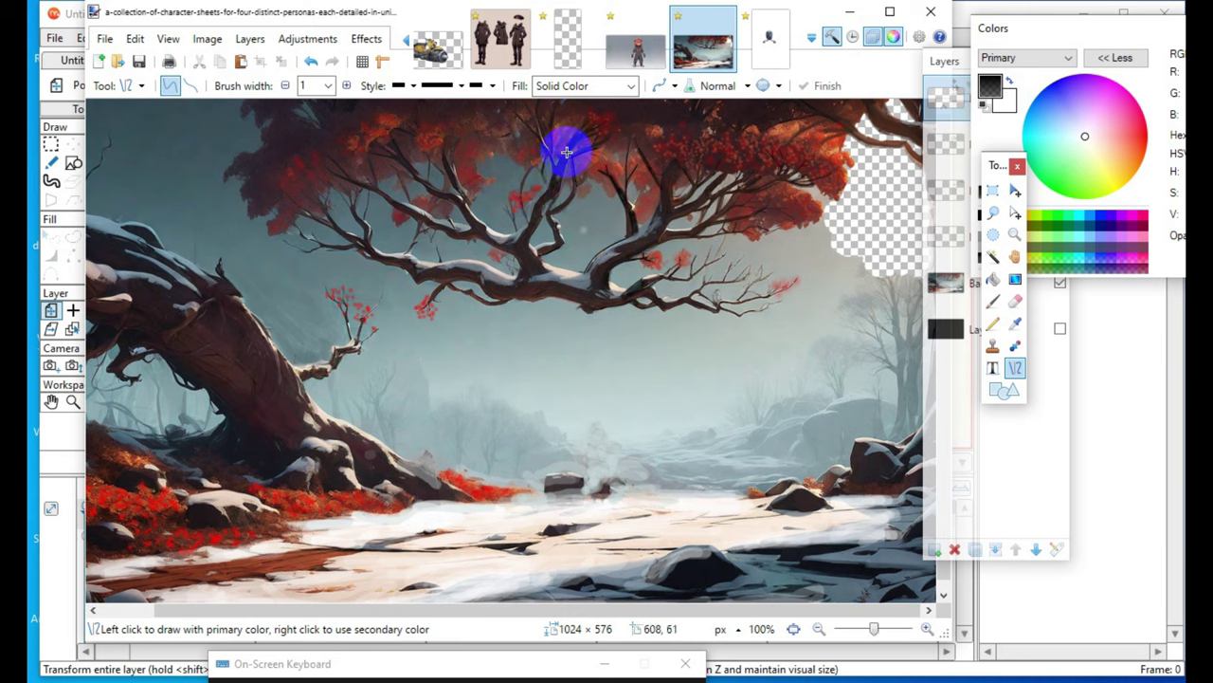
# - Extend the central upright branch with two short thin black lines reaching up into the red canopy
pyautogui.moveTo(568, 149); pyautogui.dragTo(560, 127)
pyautogui.click(342, 334)
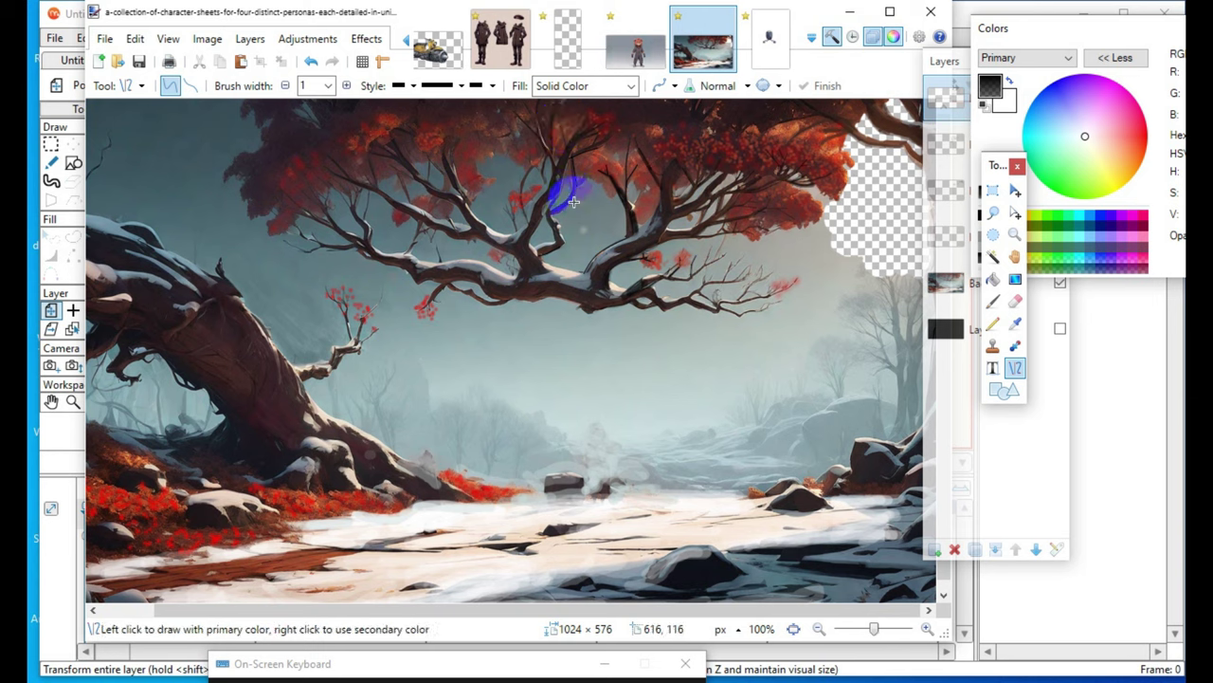
pyautogui.moveTo(560, 122); pyautogui.dragTo(569, 148)
pyautogui.click(437, 274)
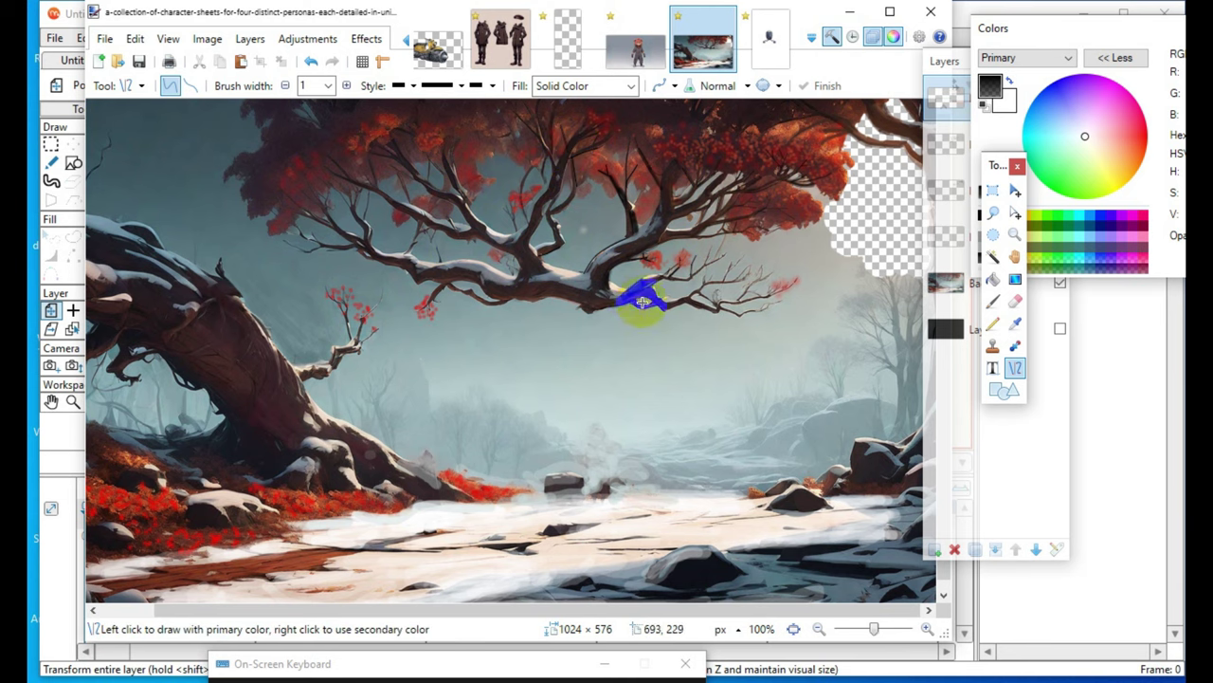
pyautogui.click(781, 217)
pyautogui.scroll(-1, 663, 422)
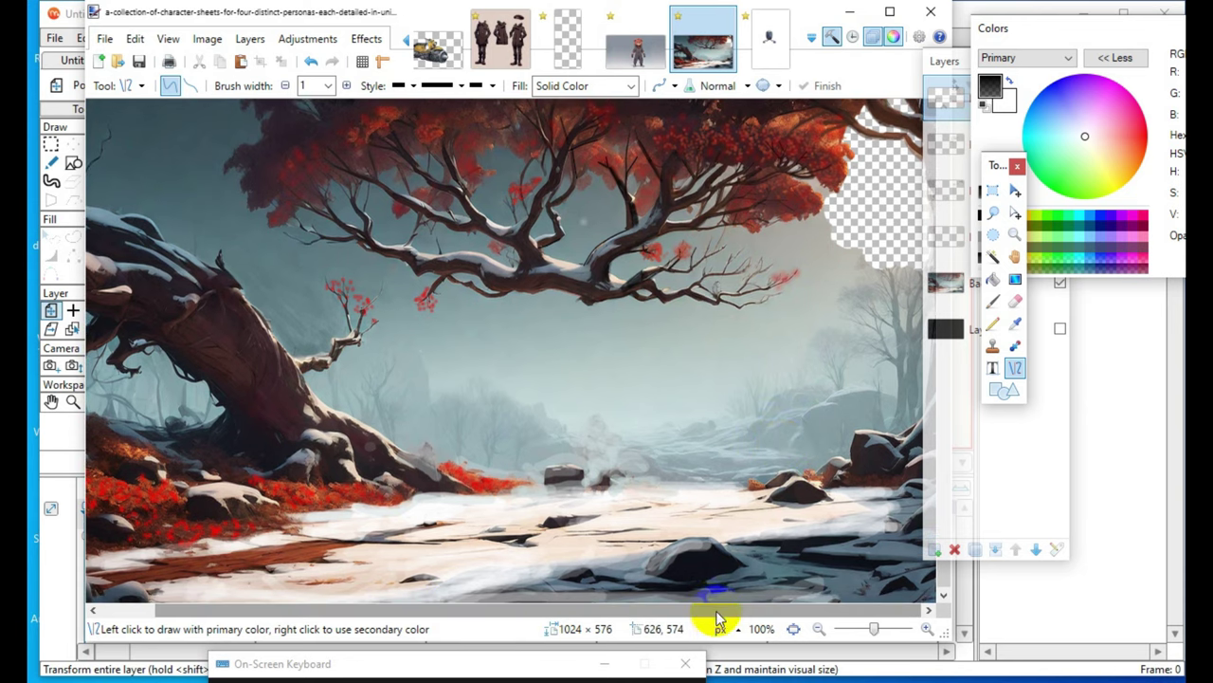
pyautogui.moveTo(717, 618); pyautogui.dragTo(560, 619)
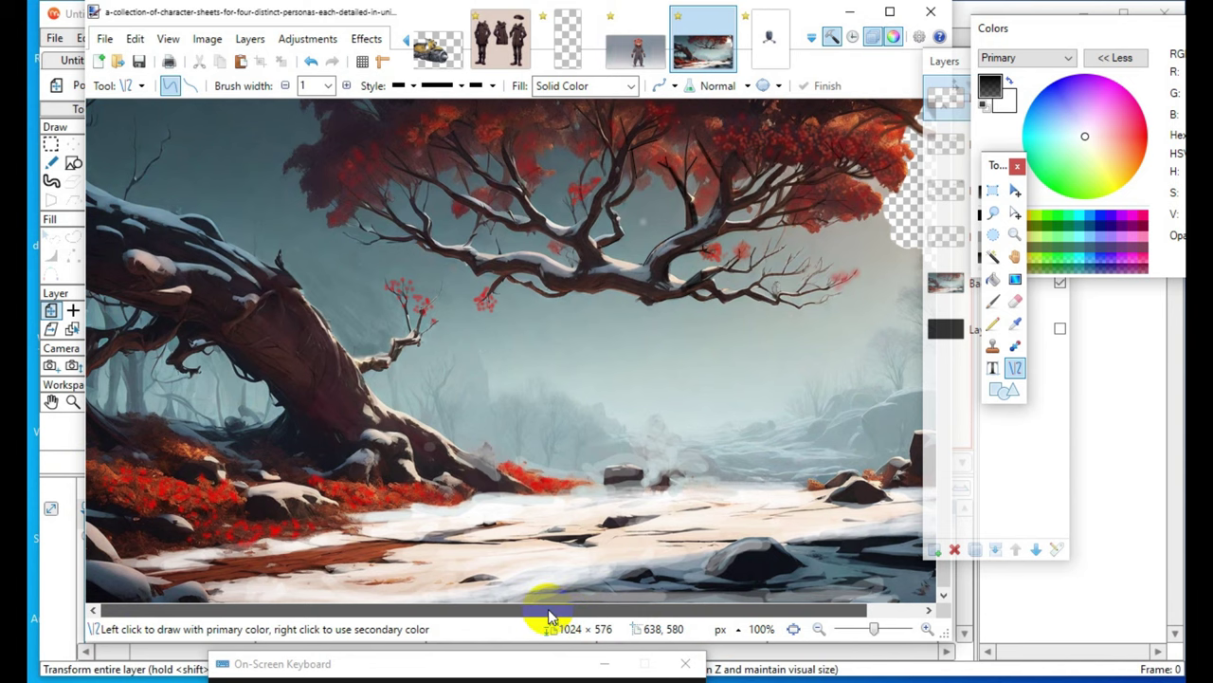
pyautogui.moveTo(625, 356); pyautogui.dragTo(624, 438)
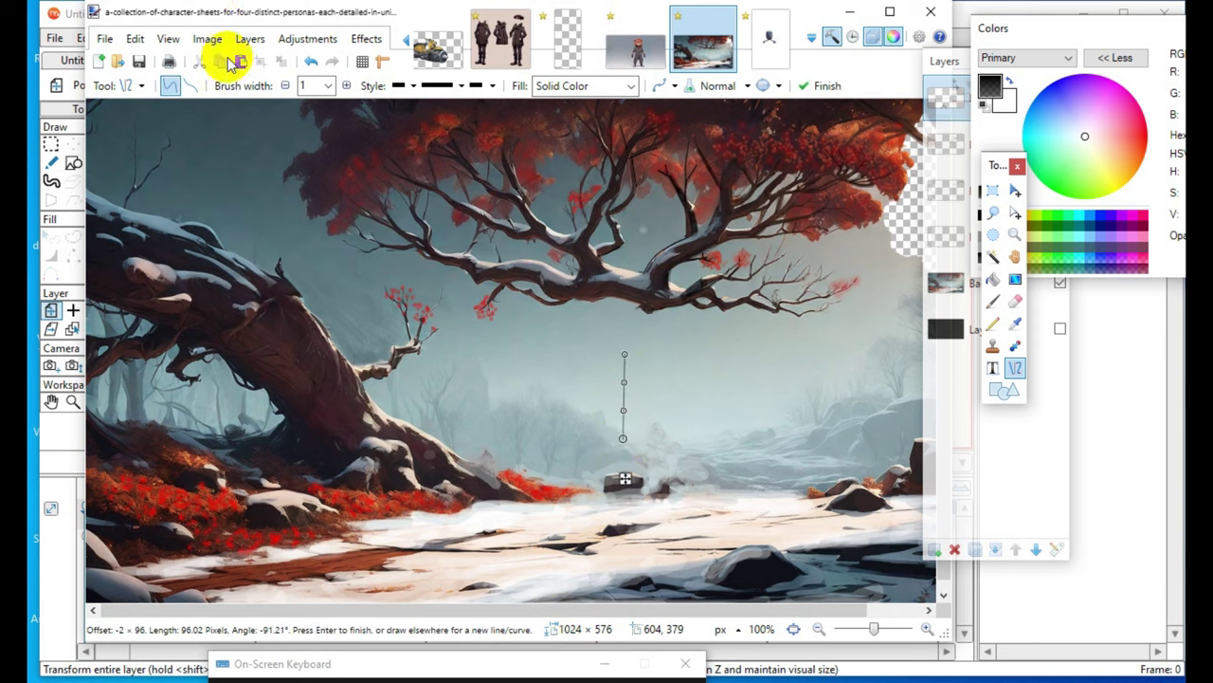
pyautogui.click(310, 61)
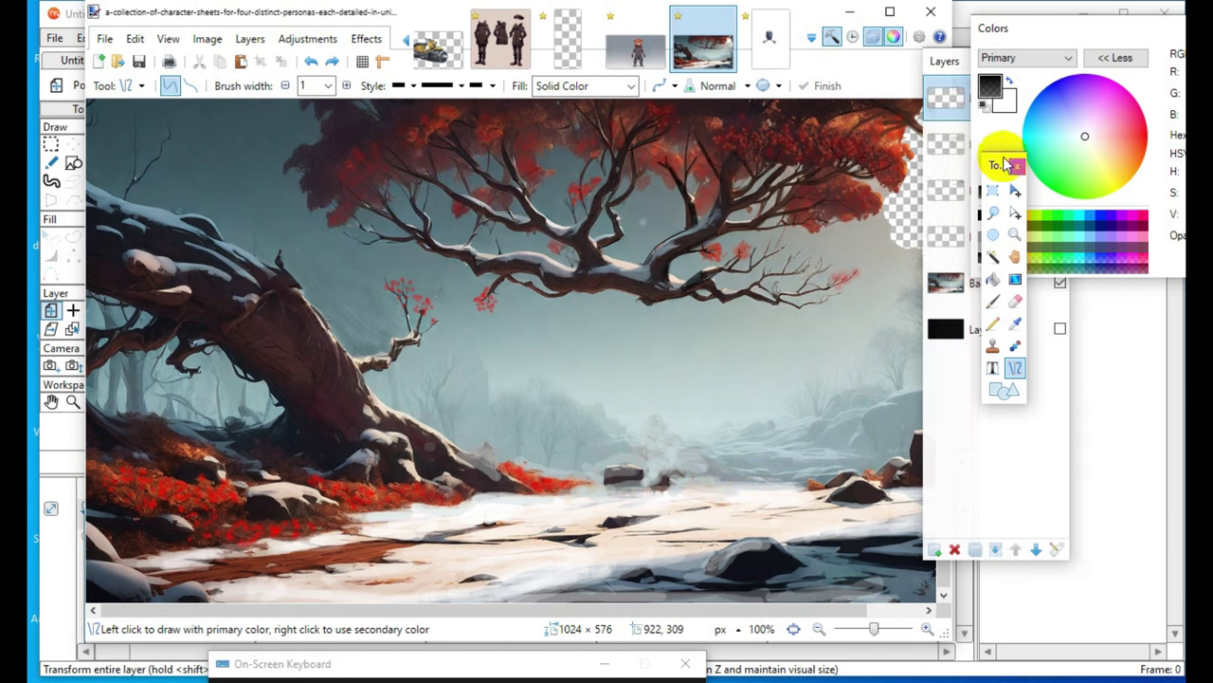
# - Sample the large trunk's dark brown from the Background layer as primary colour and add a new layer on top of the stack
pyautogui.moveTo(943, 62); pyautogui.dragTo(810, 53)
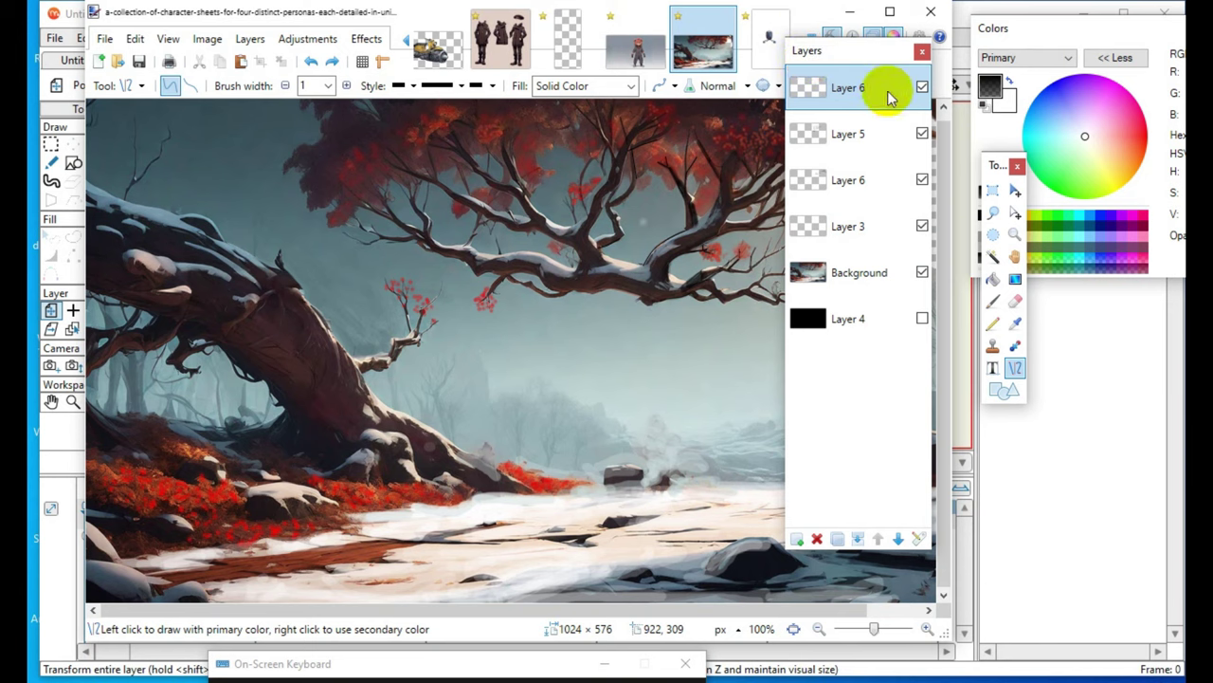
pyautogui.click(1016, 326)
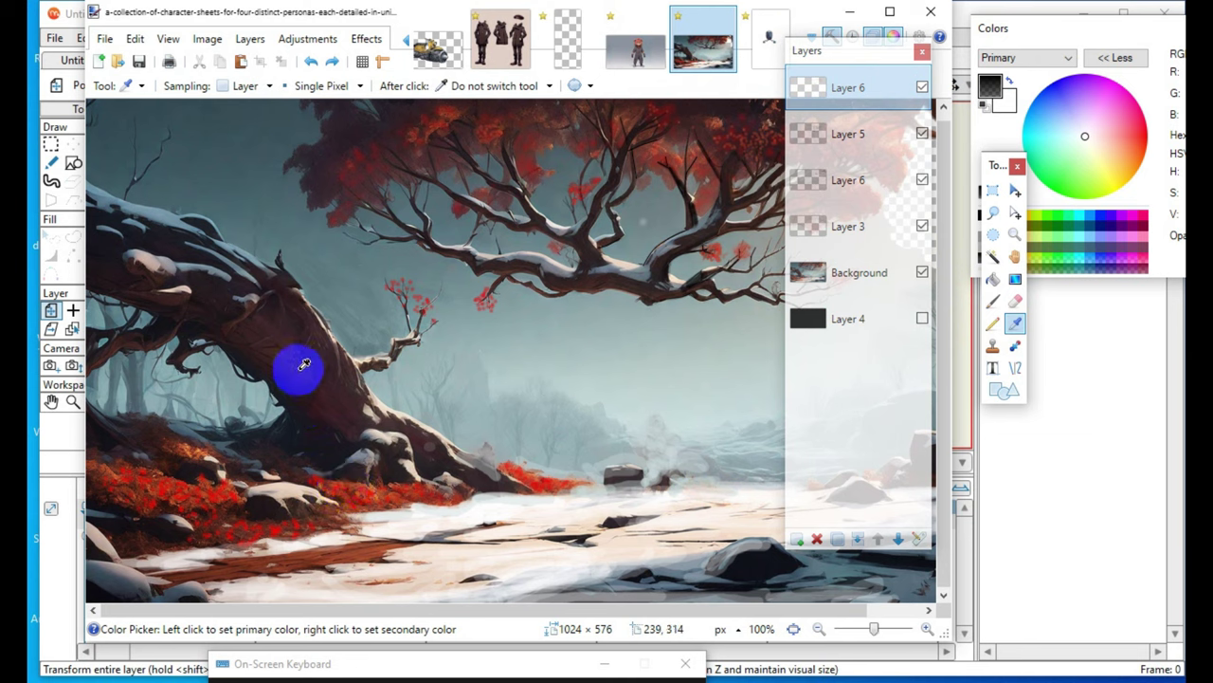
pyautogui.click(856, 277)
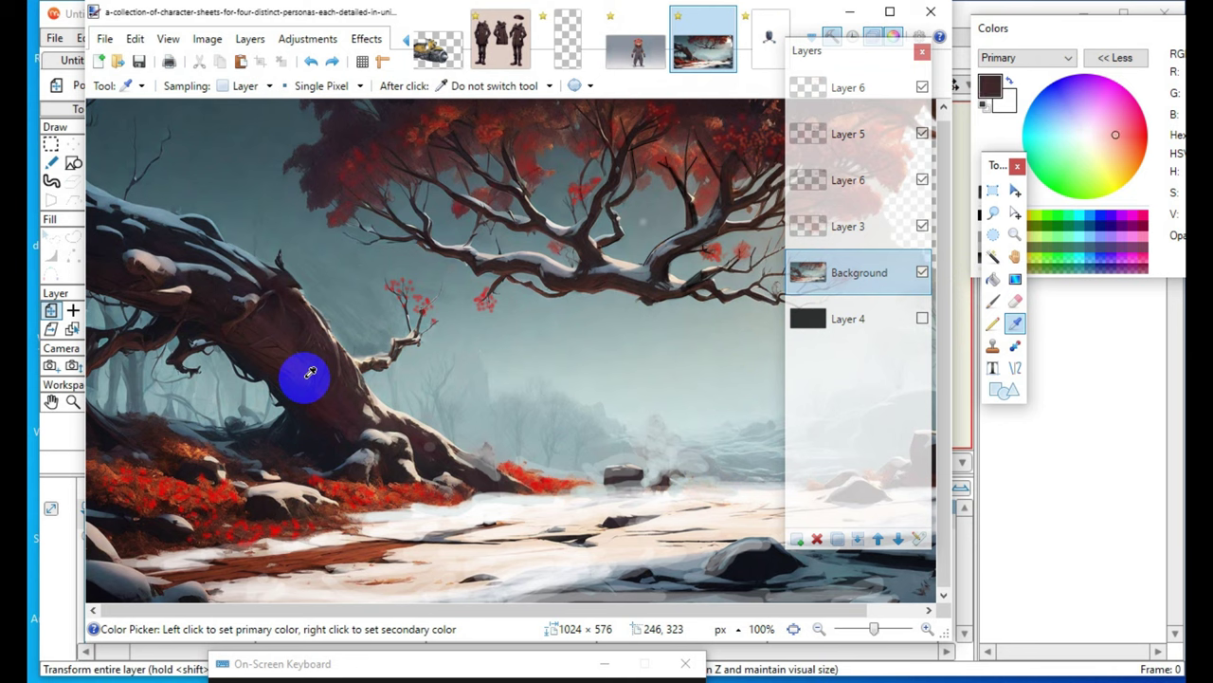
pyautogui.click(848, 85)
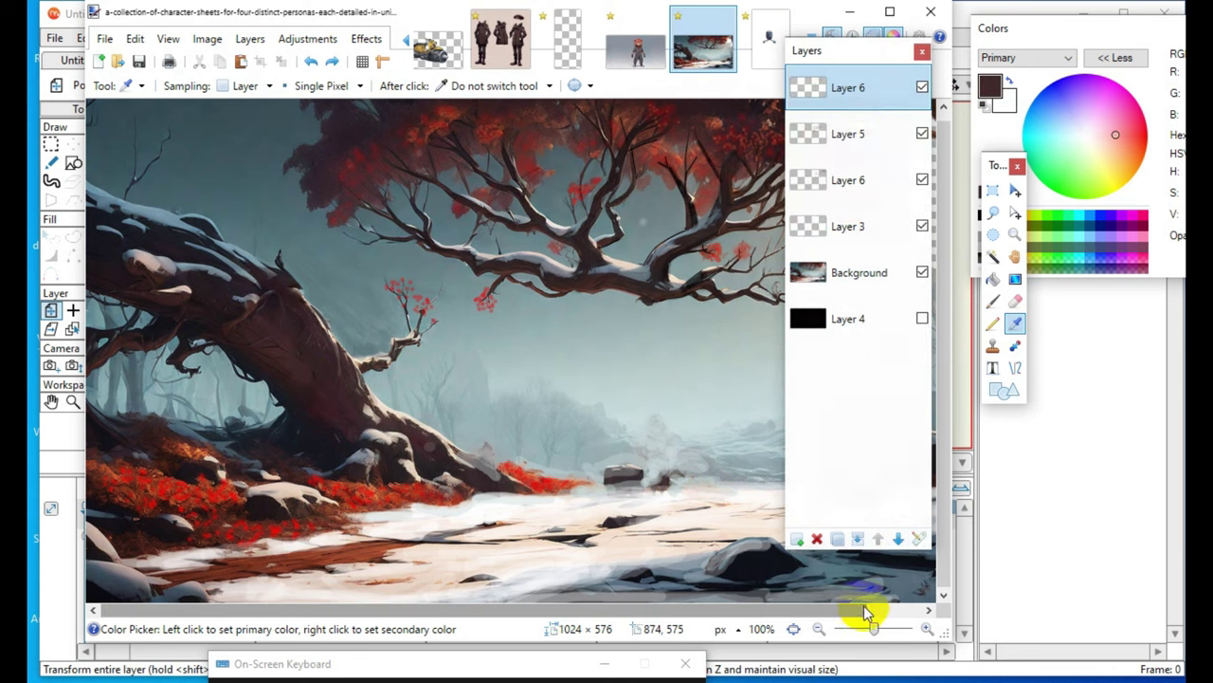
pyautogui.click(796, 538)
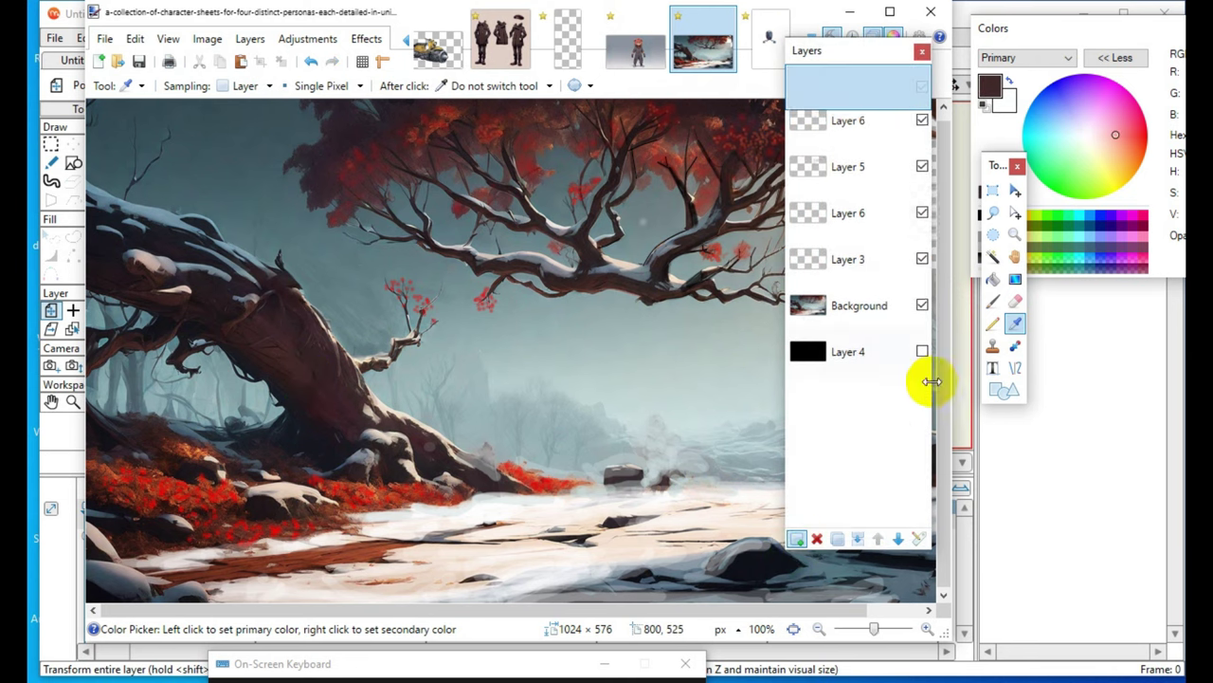
# - Set the line brush width to 7, undoing the brown test lines drawn across the sky and trunk
pyautogui.click(1013, 370)
pyautogui.moveTo(567, 322); pyautogui.dragTo(387, 379)
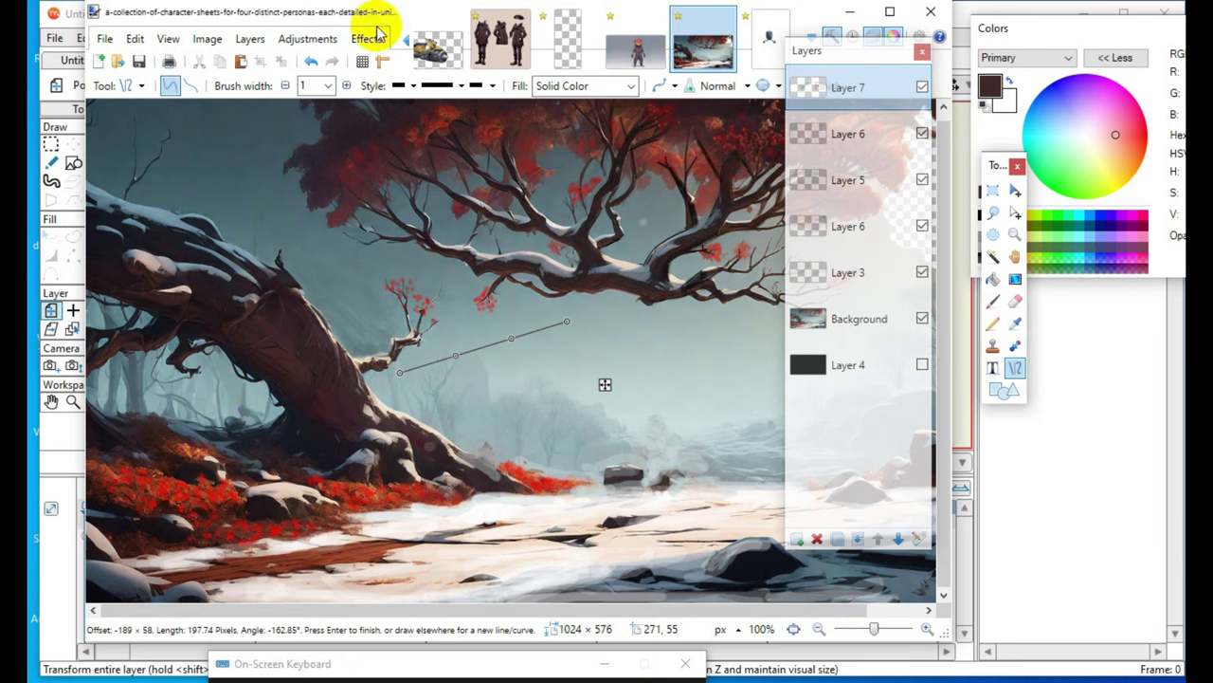
pyautogui.click(311, 61)
pyautogui.click(346, 85)
pyautogui.click(347, 87)
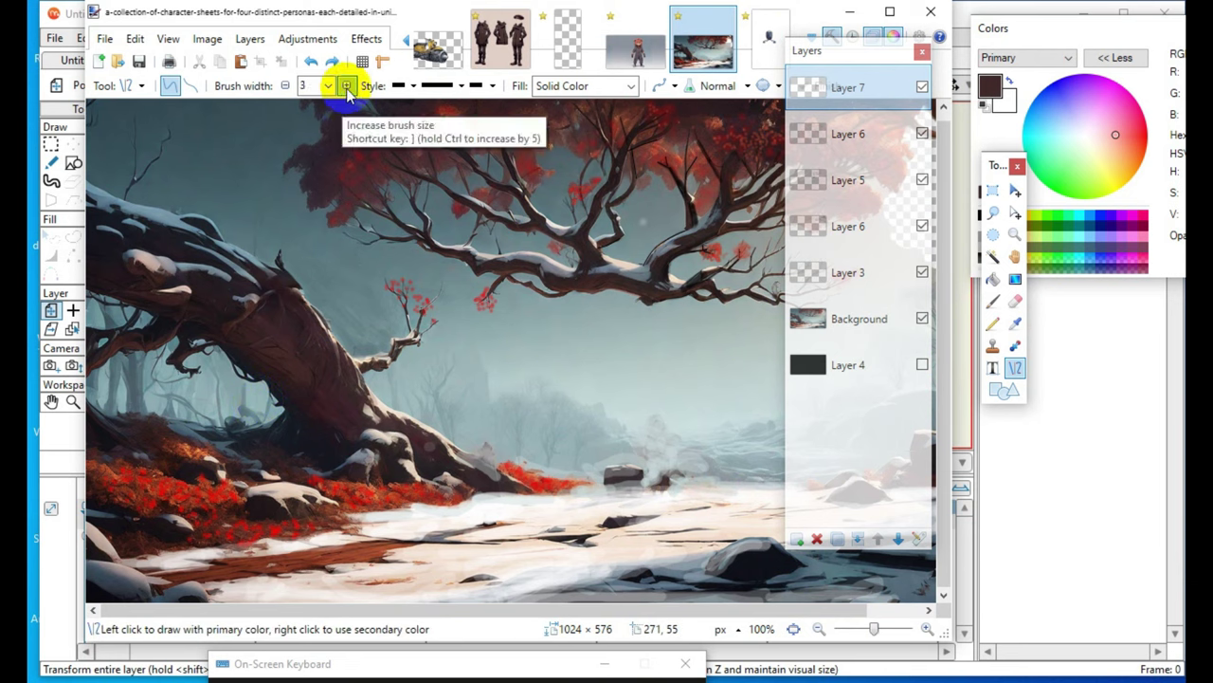
pyautogui.click(346, 86)
pyautogui.moveTo(531, 405); pyautogui.dragTo(380, 420)
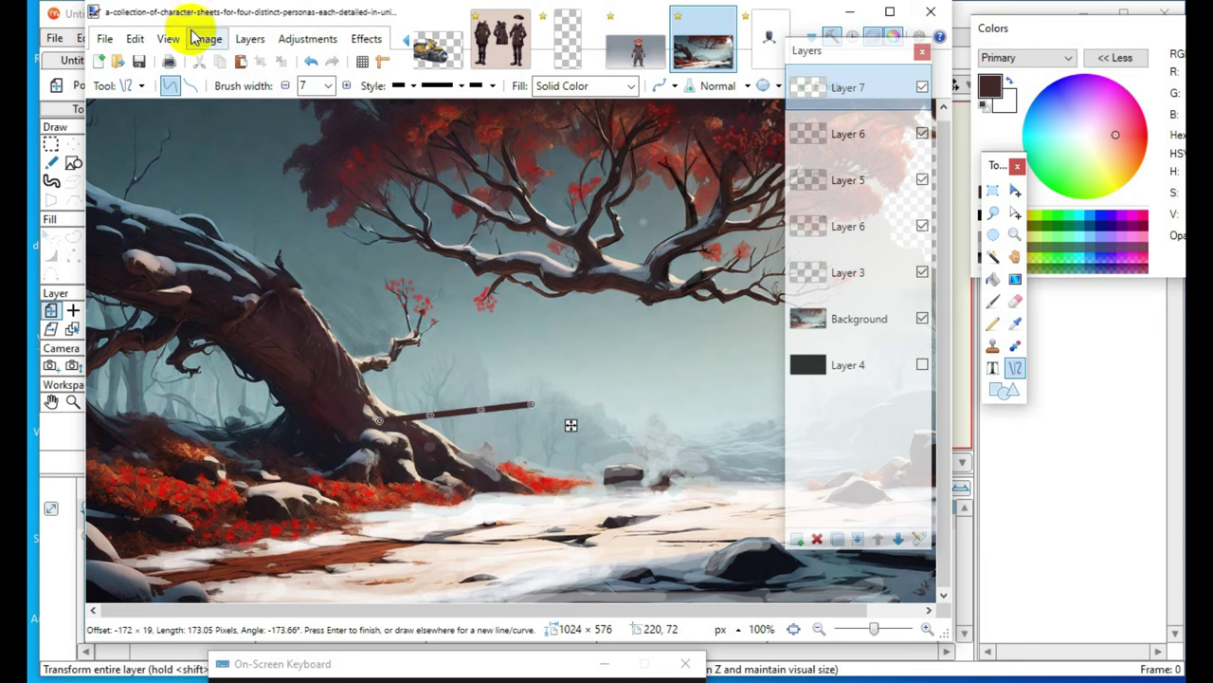
pyautogui.click(313, 62)
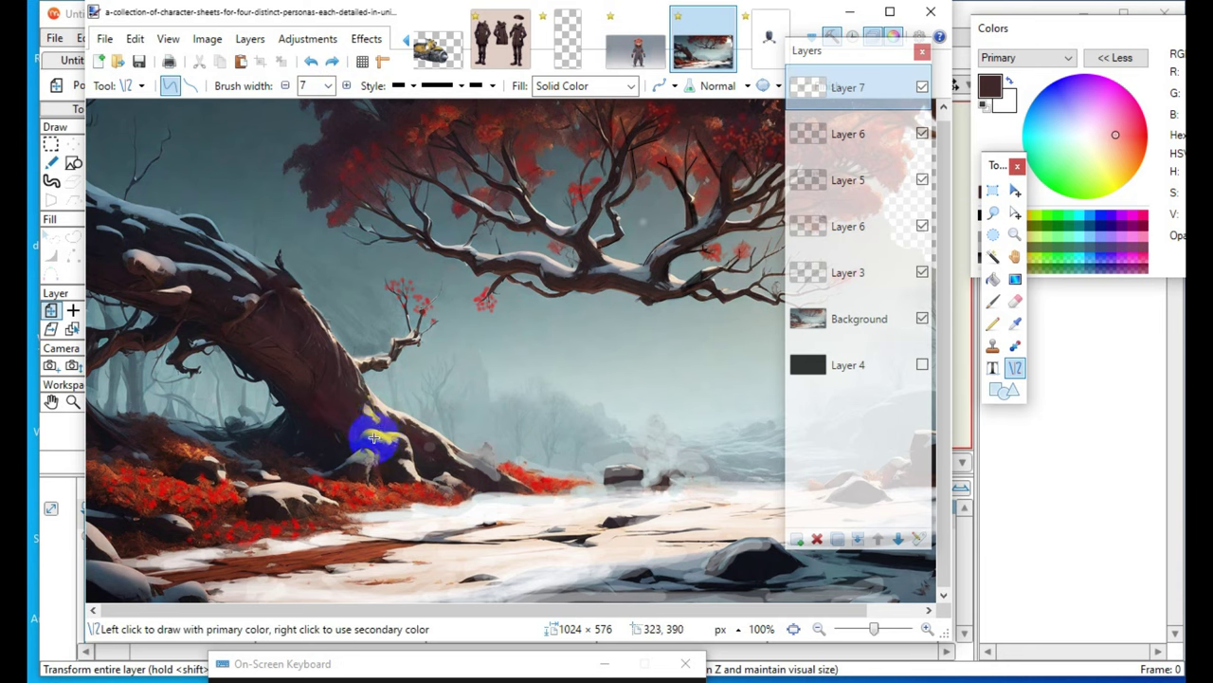
# - Draw a dark brown line about 77 pixels long down the large leaning trunk and bend it along the bark
pyautogui.moveTo(329, 339); pyautogui.dragTo(302, 392)
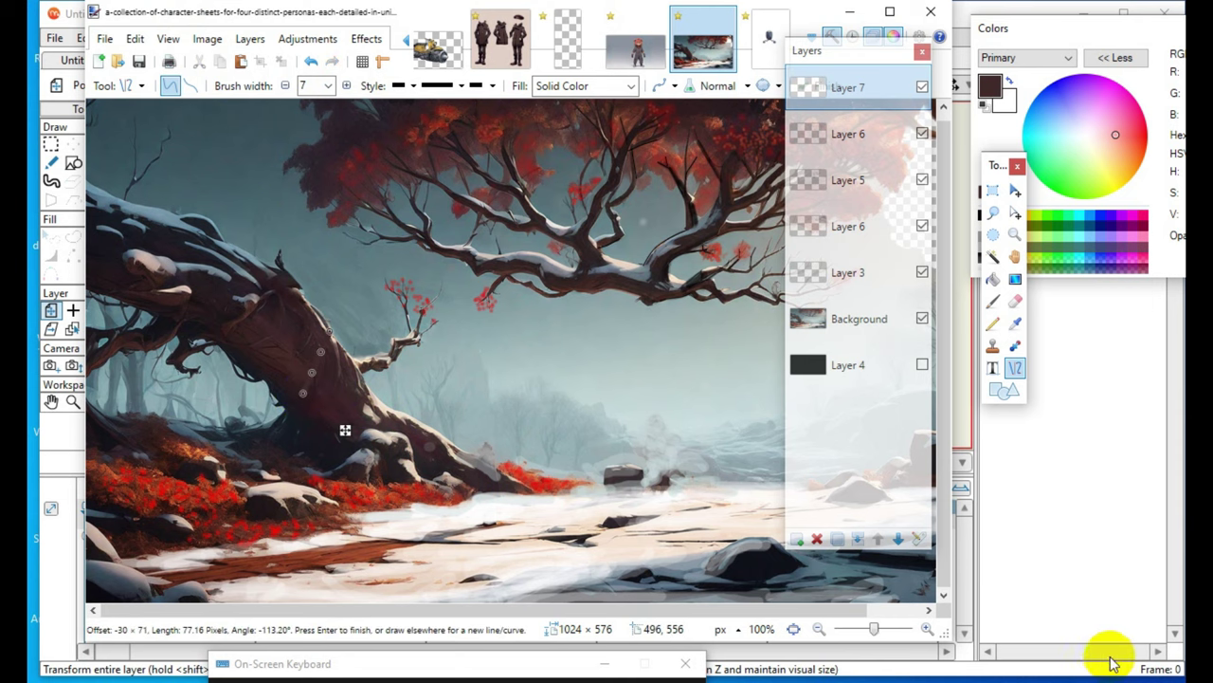
pyautogui.click(926, 628)
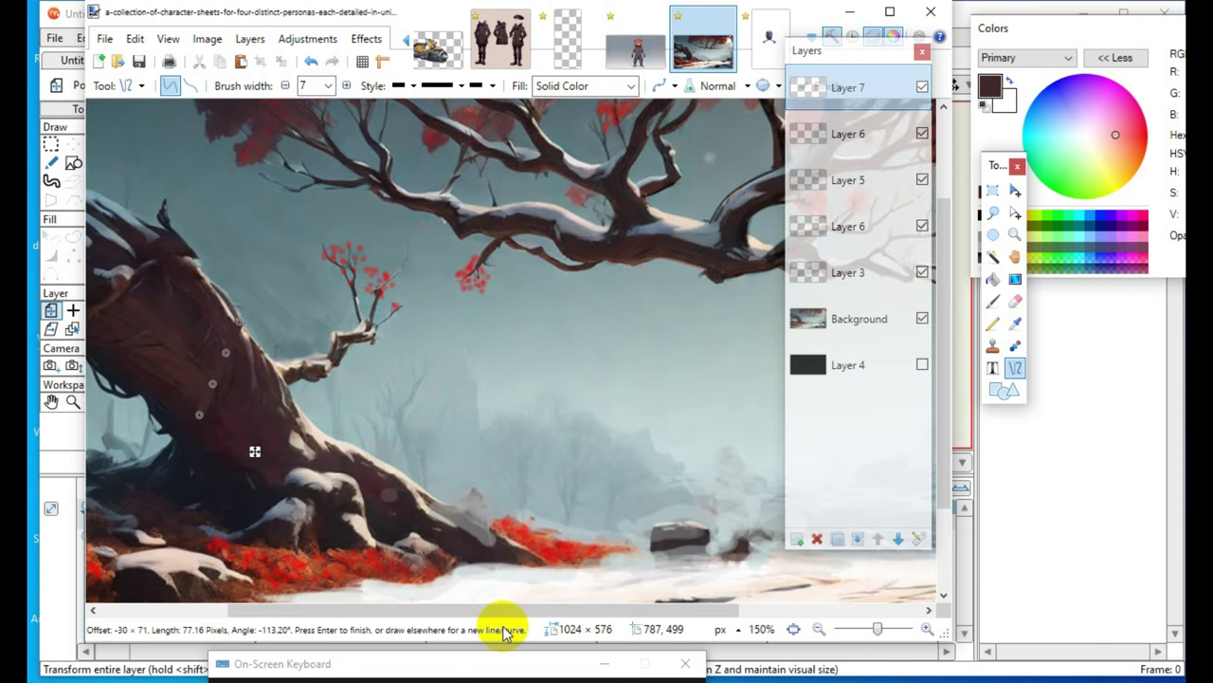
pyautogui.moveTo(507, 619); pyautogui.dragTo(293, 412)
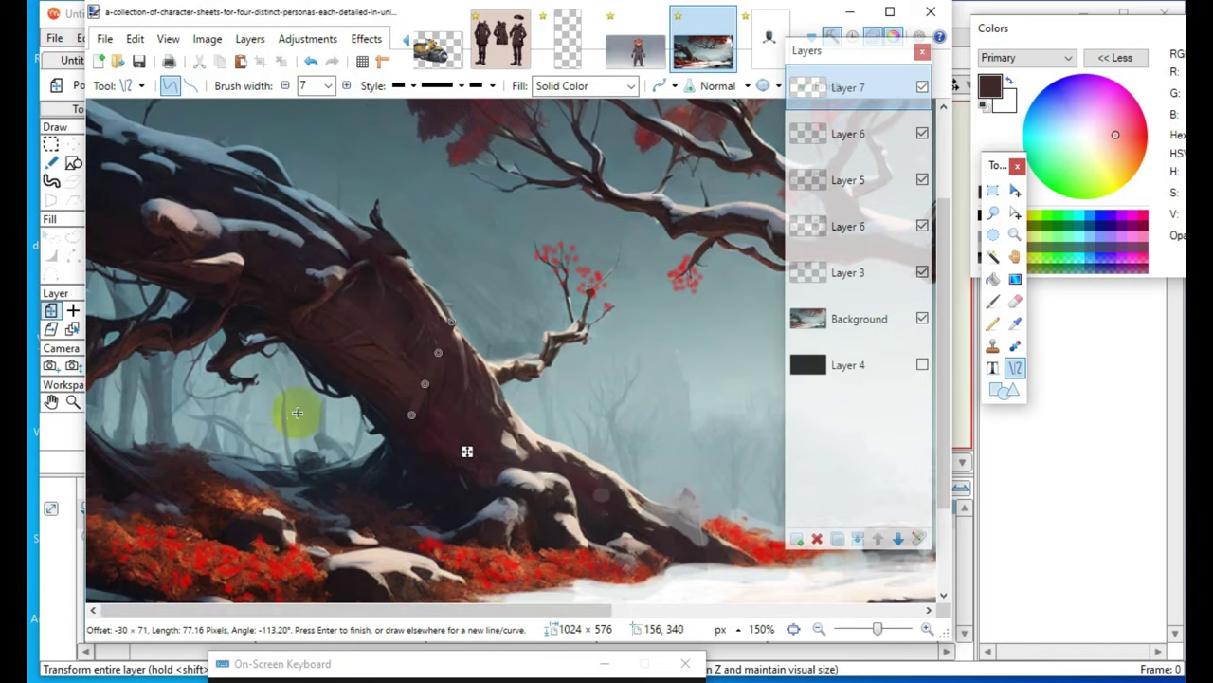
pyautogui.moveTo(440, 351); pyautogui.dragTo(429, 426)
pyautogui.click(220, 515)
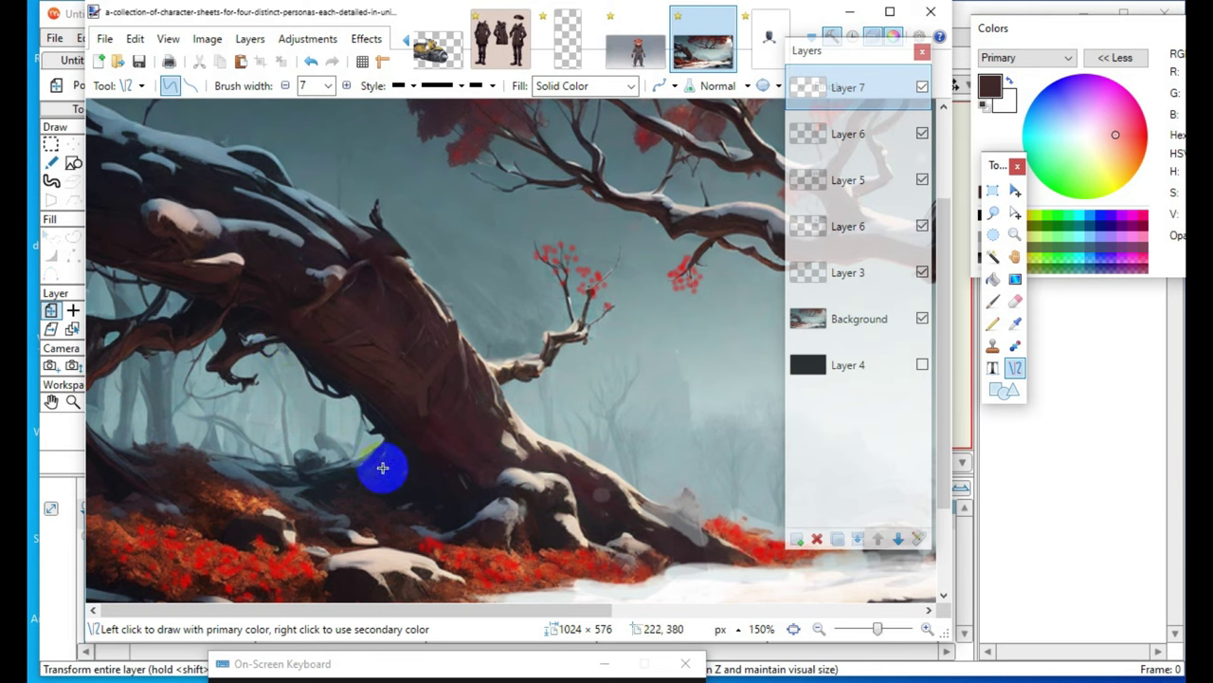
# - Draw a dark brown line from the leaning trunk's underside down towards the misty forest, bent slightly as the start of a new branch
pyautogui.moveTo(355, 402); pyautogui.dragTo(272, 426)
pyautogui.moveTo(351, 396)
pyautogui.mouseDown()
pyautogui.moveTo(368, 408)
pyautogui.moveTo(349, 388)
pyautogui.mouseUp()
pyautogui.press('Return')
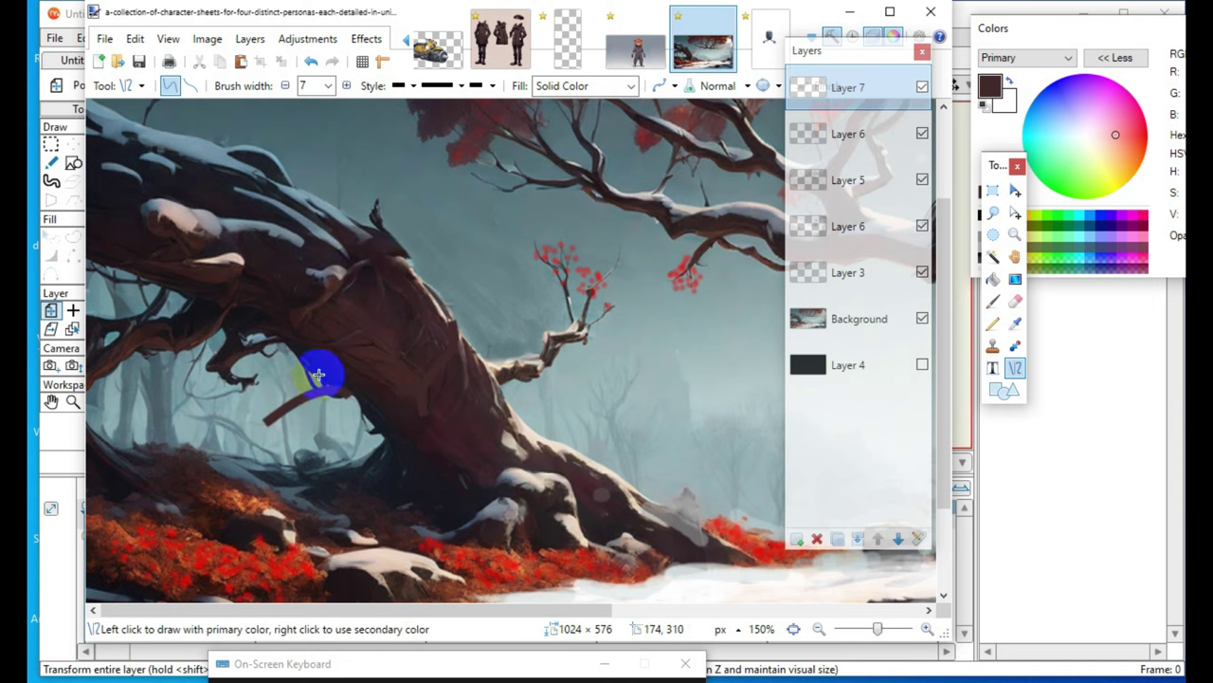
pyautogui.click(344, 405)
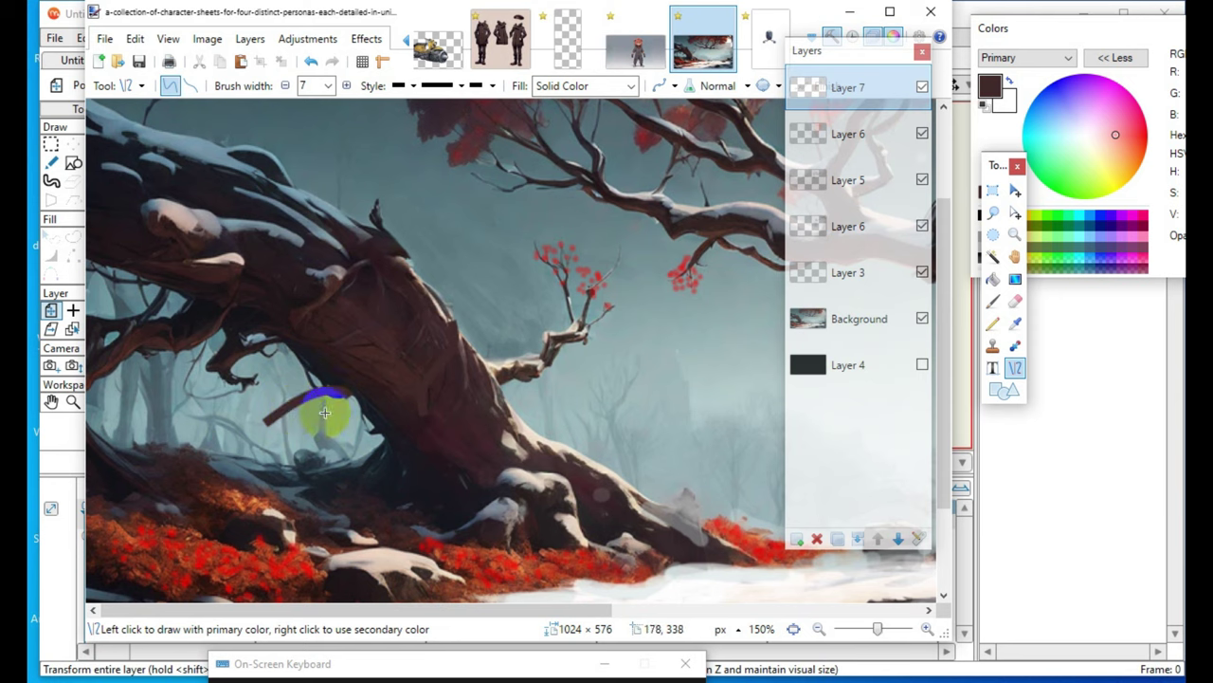
# - Join the new branch to the trunk's underside with a curved brown line about 33 pixels long and another short one
pyautogui.moveTo(321, 390)
pyautogui.mouseDown()
pyautogui.moveTo(361, 408)
pyautogui.moveTo(360, 427)
pyautogui.mouseUp()
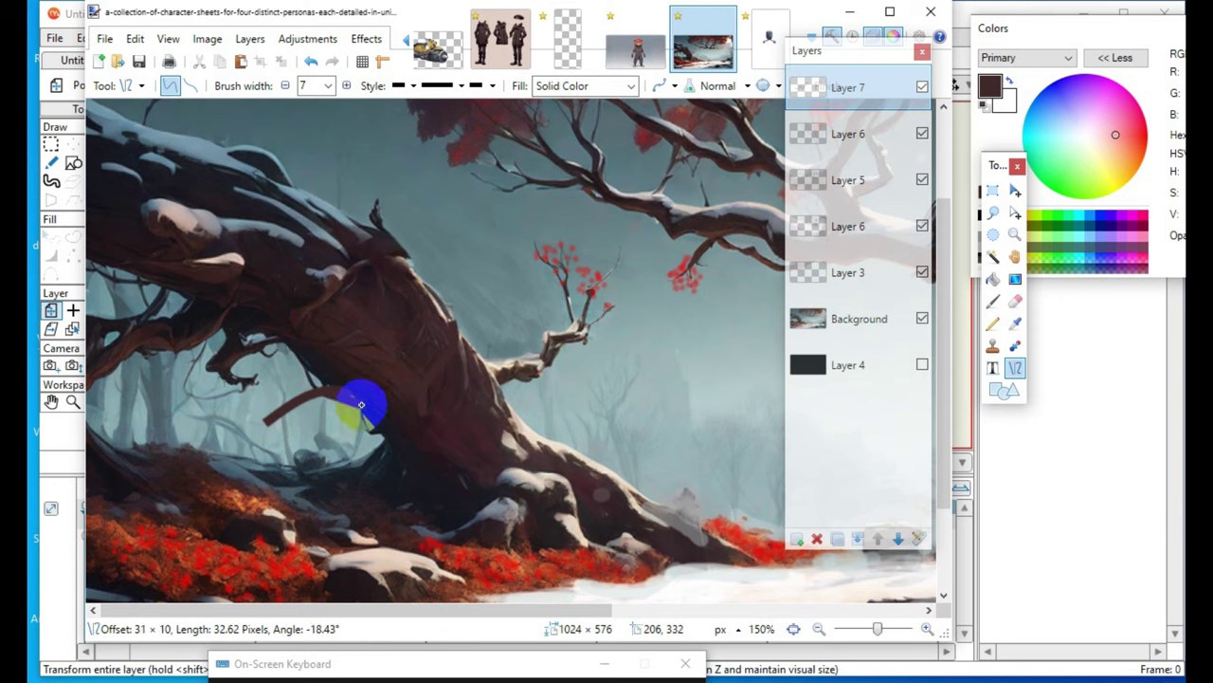
pyautogui.moveTo(361, 404); pyautogui.dragTo(361, 404)
pyautogui.press('Return')
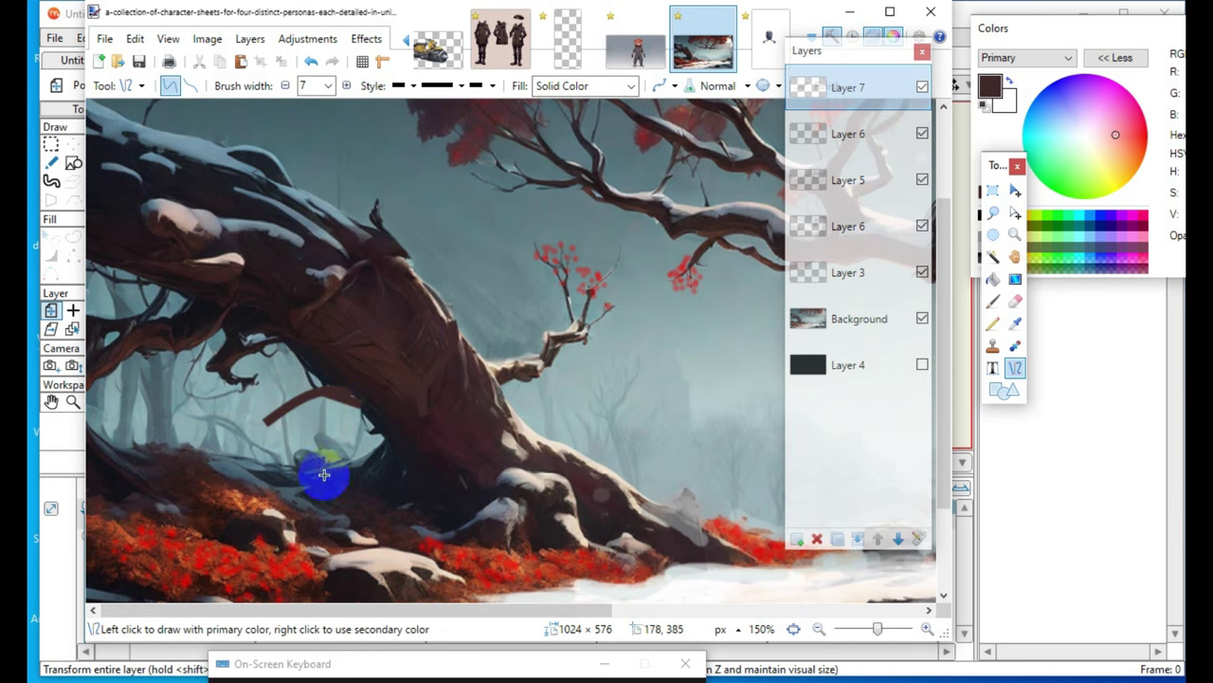
pyautogui.moveTo(349, 396); pyautogui.dragTo(368, 415)
pyautogui.press('Return')
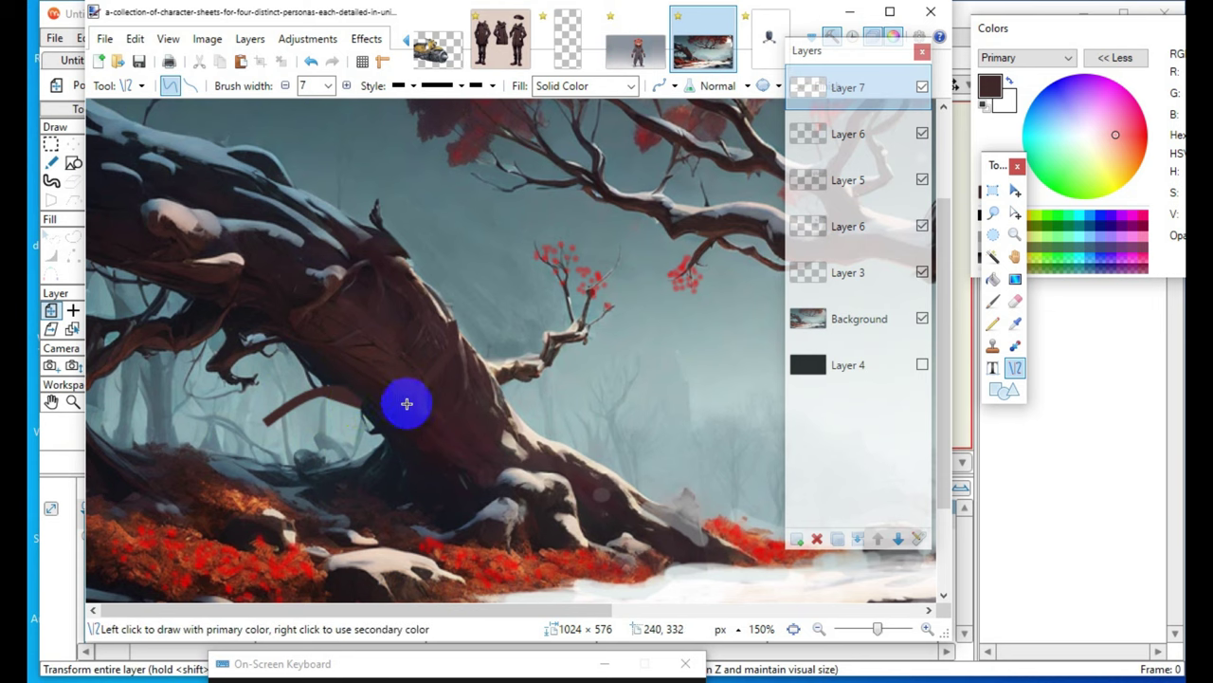
pyautogui.click(313, 423)
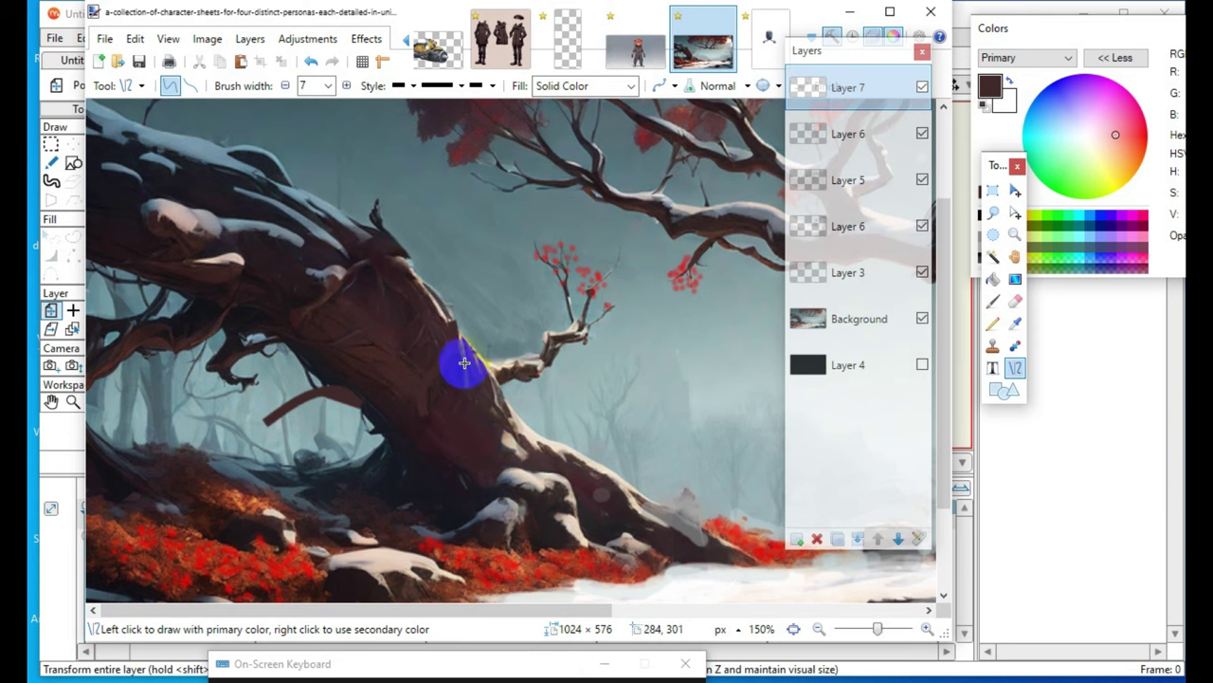
# - Set the line width to 5 and draw a brown line down the trunk just below the snowy side branch
pyautogui.click(290, 89)
pyautogui.click(289, 89)
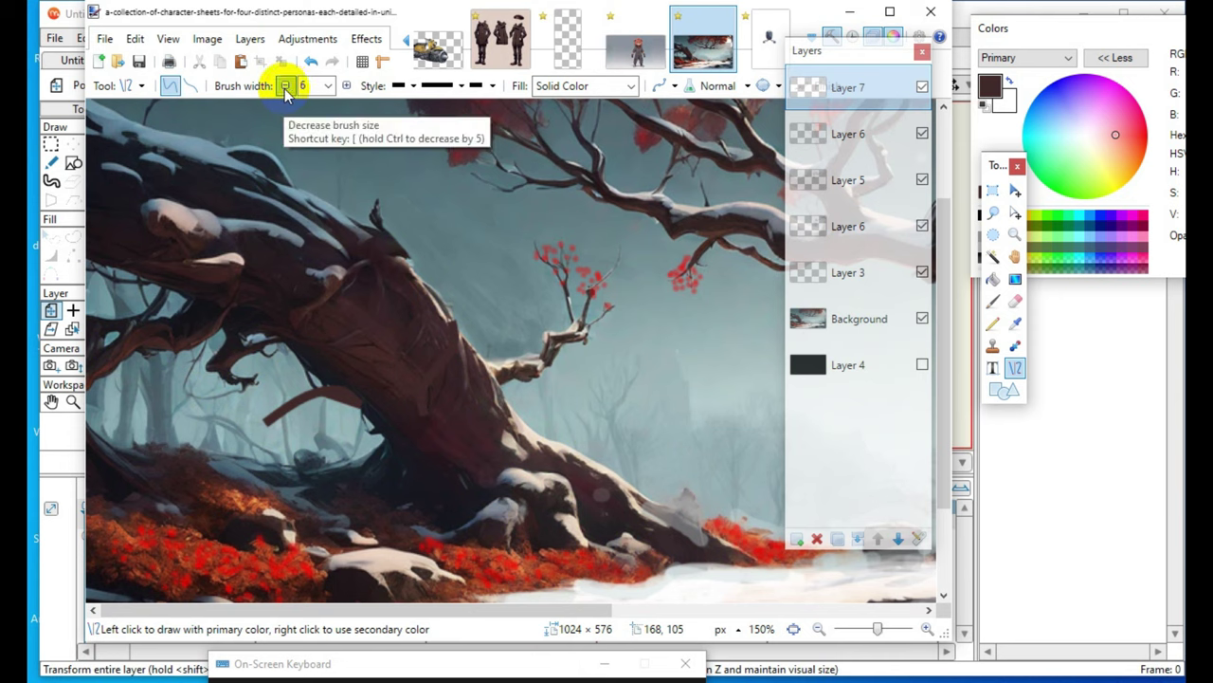
pyautogui.moveTo(480, 356)
pyautogui.mouseDown()
pyautogui.moveTo(482, 474)
pyautogui.moveTo(468, 482)
pyautogui.moveTo(483, 492)
pyautogui.moveTo(477, 385)
pyautogui.moveTo(498, 407)
pyautogui.mouseUp()
pyautogui.click(362, 351)
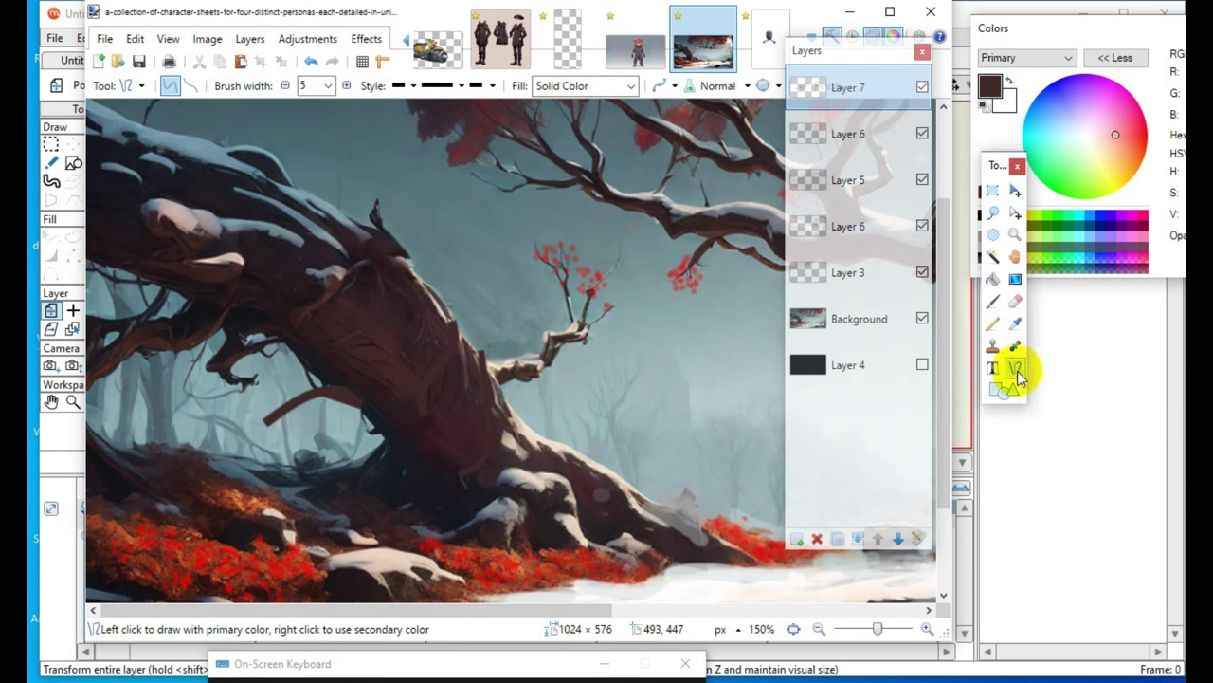
# - Try primary colour opacities of 20 and 55 on test lines across the sky, undoing each line
pyautogui.moveTo(1040, 38); pyautogui.dragTo(796, 33)
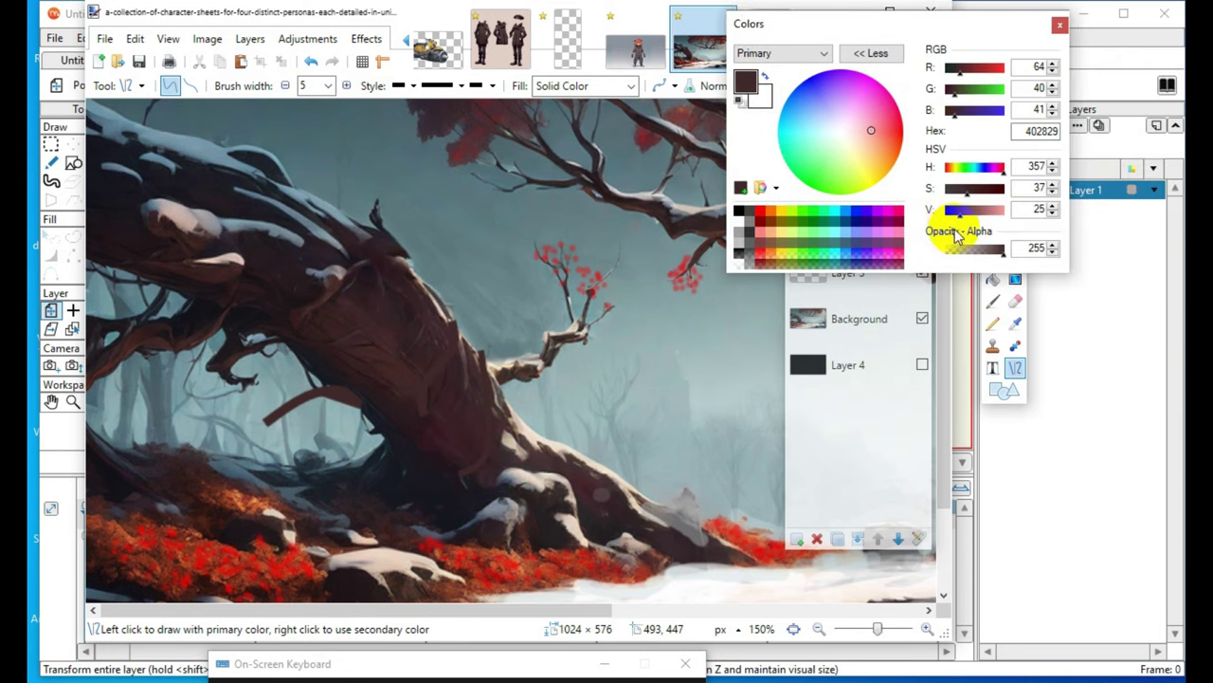
pyautogui.moveTo(965, 257); pyautogui.dragTo(950, 257)
pyautogui.moveTo(472, 186); pyautogui.dragTo(560, 387)
pyautogui.click(311, 62)
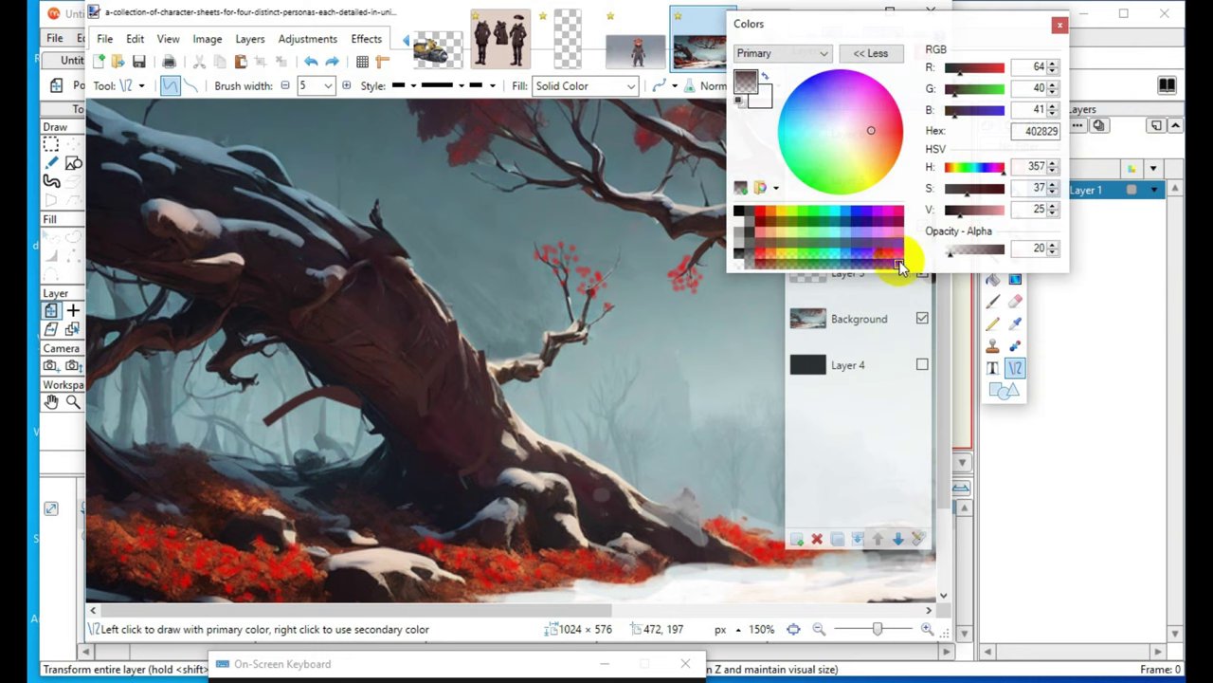
pyautogui.moveTo(972, 256); pyautogui.dragTo(957, 257)
pyautogui.moveTo(484, 222); pyautogui.dragTo(592, 466)
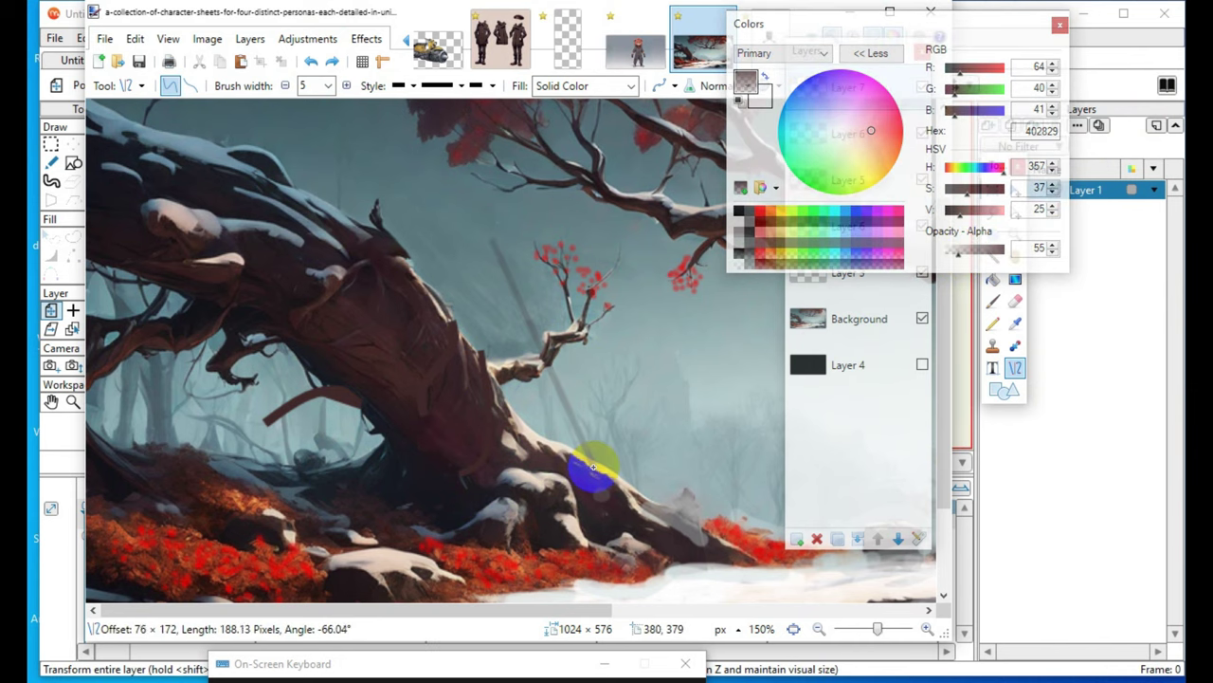
pyautogui.click(312, 61)
# - Set the line width to 2 and the primary colour opacity to 209, undoing the test lines drawn across the sky
pyautogui.click(286, 86)
pyautogui.moveTo(457, 199); pyautogui.dragTo(552, 361)
pyautogui.click(310, 63)
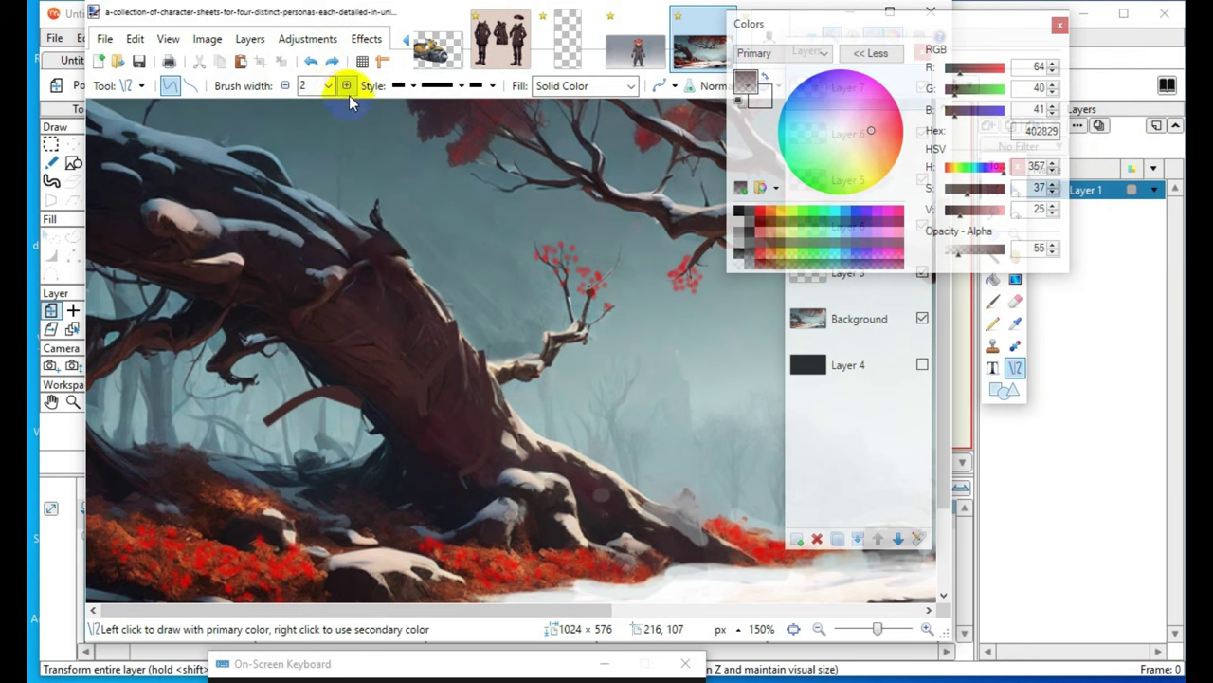
pyautogui.click(928, 629)
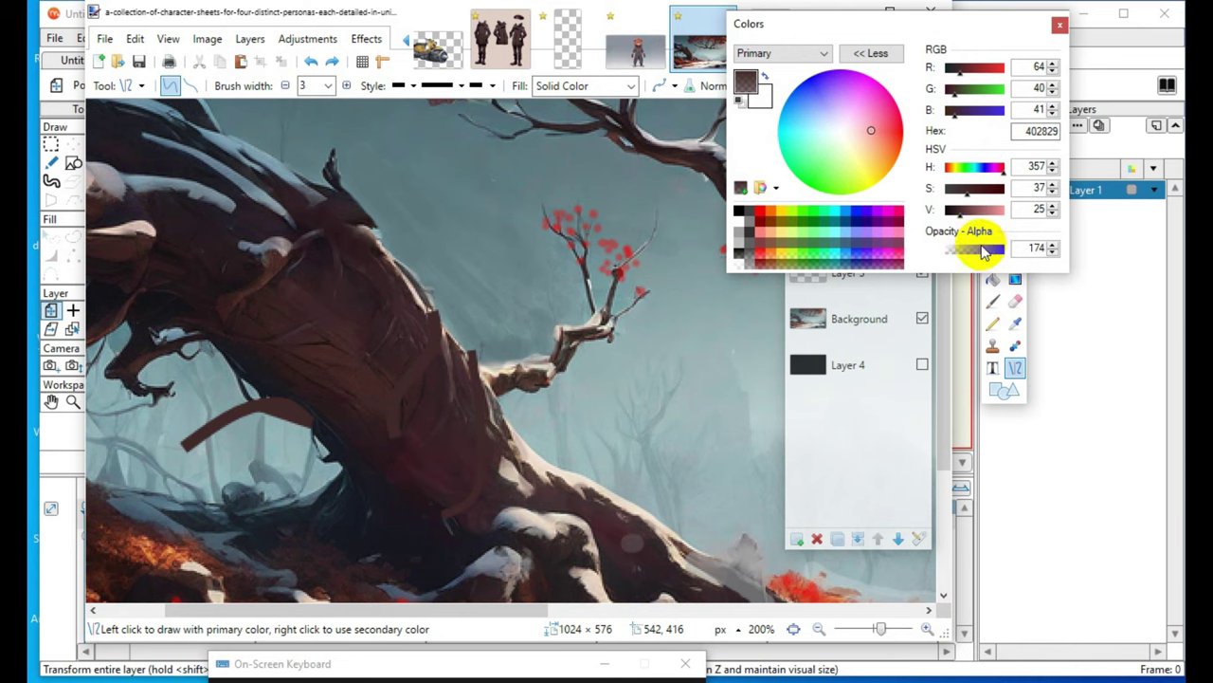
pyautogui.moveTo(384, 331)
pyautogui.mouseDown()
pyautogui.moveTo(465, 496)
pyautogui.moveTo(328, 433)
pyautogui.moveTo(563, 199)
pyautogui.moveTo(531, 216)
pyautogui.mouseUp()
pyautogui.click(311, 62)
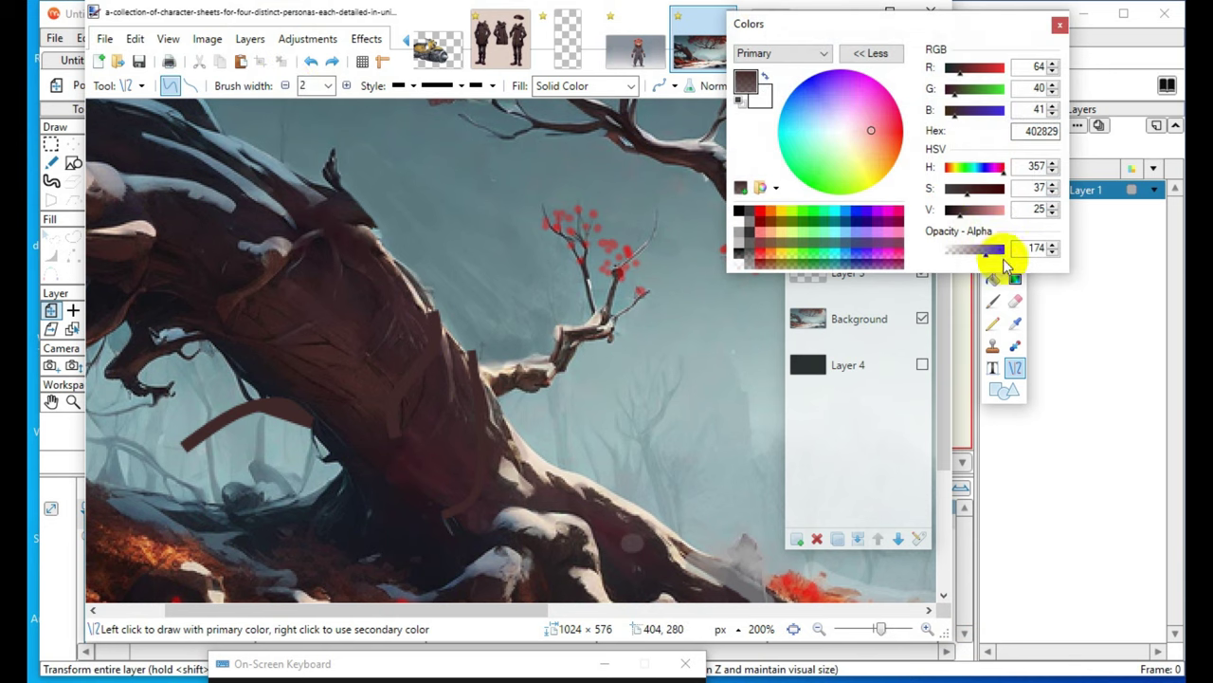
pyautogui.moveTo(393, 147); pyautogui.dragTo(490, 358)
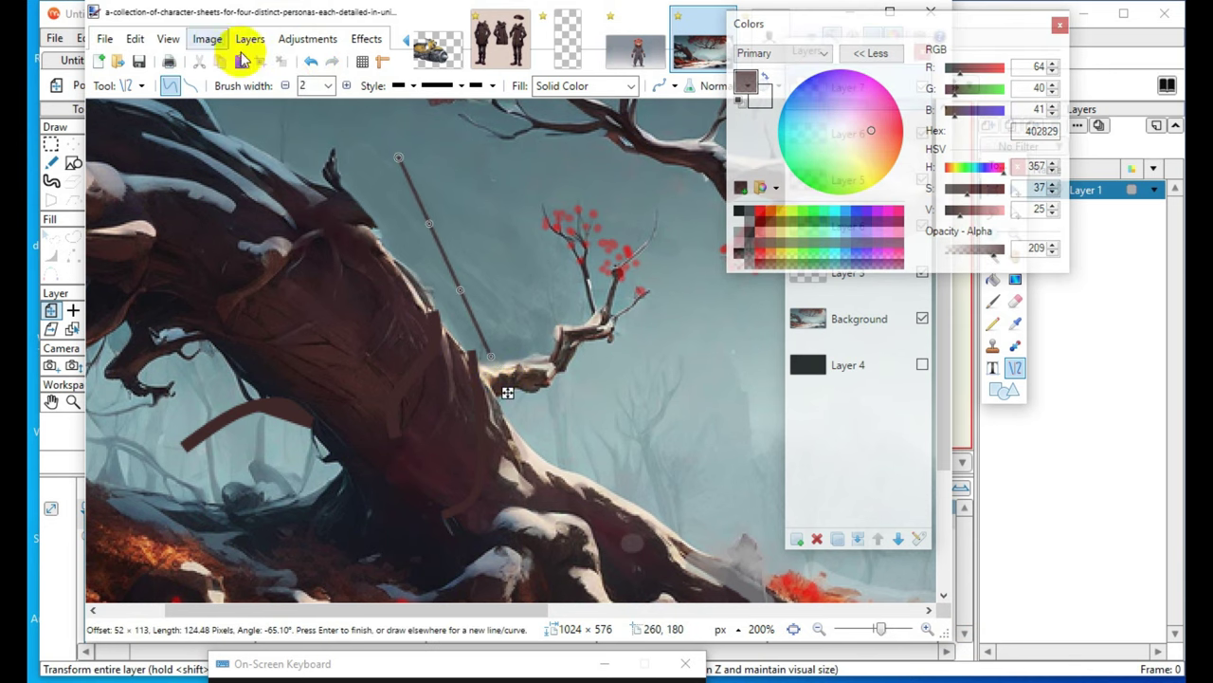
pyautogui.click(313, 62)
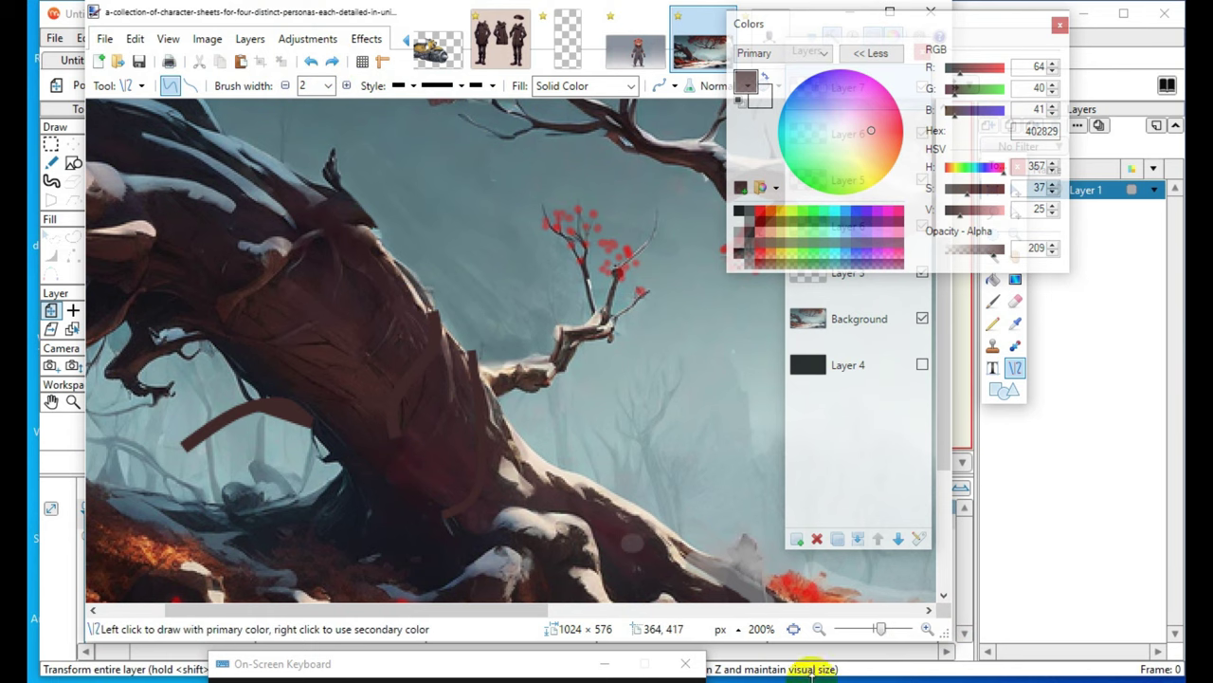
# - Draw a darker line in colour 211415, about 101 pixels long, curved along the outer edge of the brown trunk line below the snowy branch
pyautogui.click(928, 629)
pyautogui.click(929, 629)
pyautogui.click(928, 629)
pyautogui.scroll(-3, 358, 222)
pyautogui.scroll(3, 439, 496)
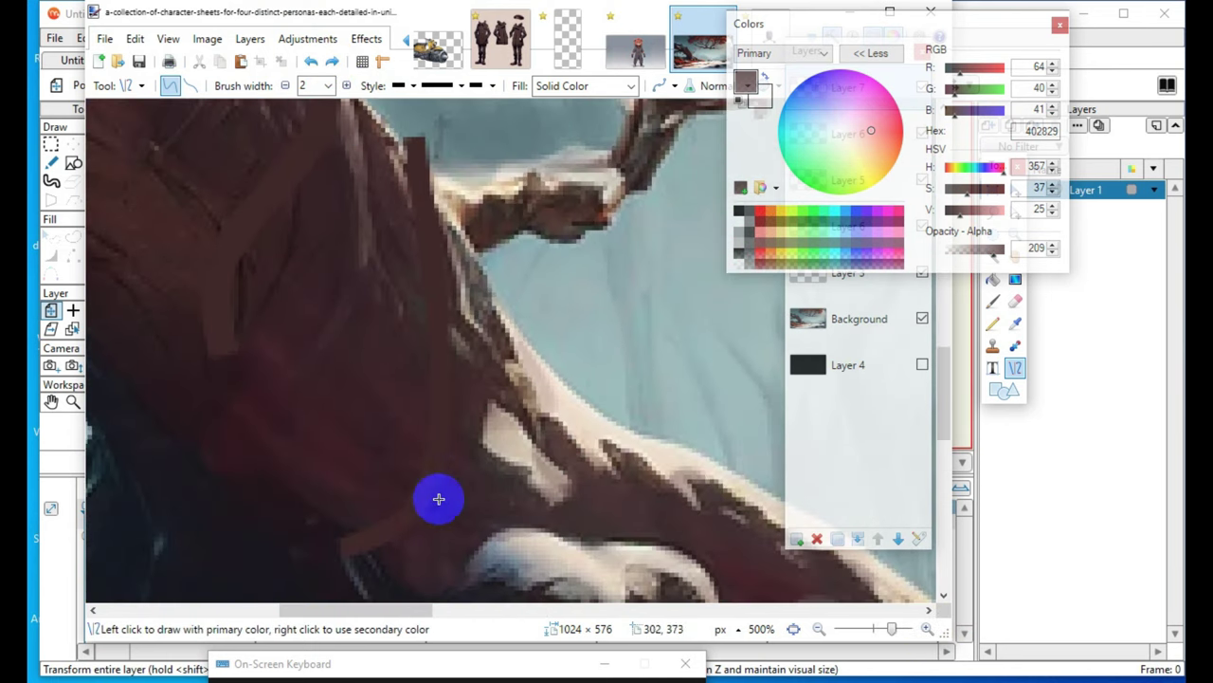
pyautogui.moveTo(428, 143); pyautogui.dragTo(378, 556)
pyautogui.click(956, 216)
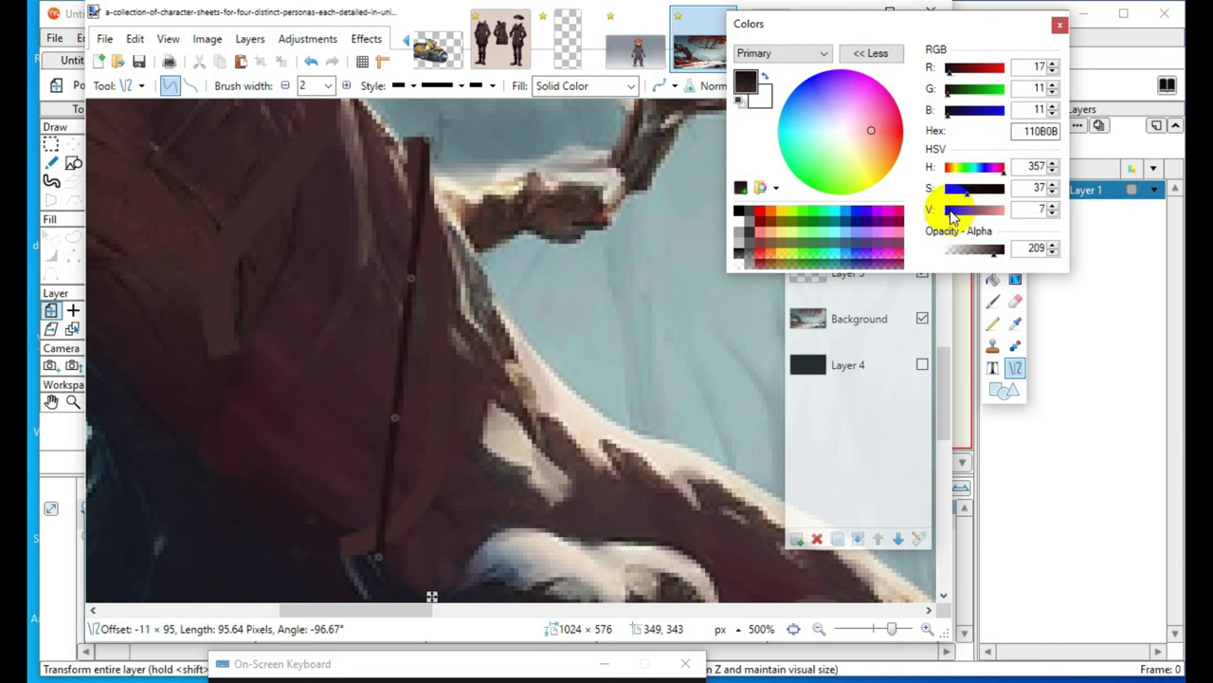
pyautogui.moveTo(418, 288); pyautogui.dragTo(448, 347)
pyautogui.moveTo(396, 418); pyautogui.dragTo(446, 477)
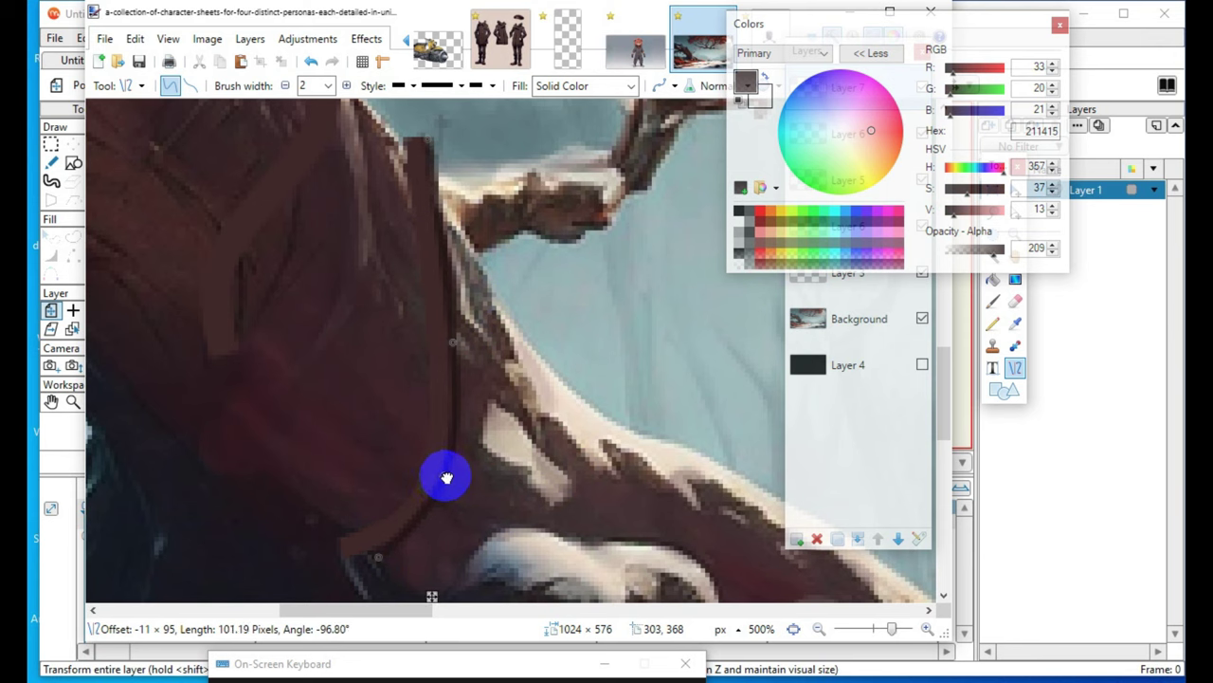
pyautogui.click(574, 485)
# - Set the line width to 1 and draw a thin dark line about 93 pixels long, curved along the brown trunk line's inner edge
pyautogui.click(284, 85)
pyautogui.moveTo(404, 140); pyautogui.dragTo(351, 526)
pyautogui.moveTo(390, 268); pyautogui.dragTo(424, 332)
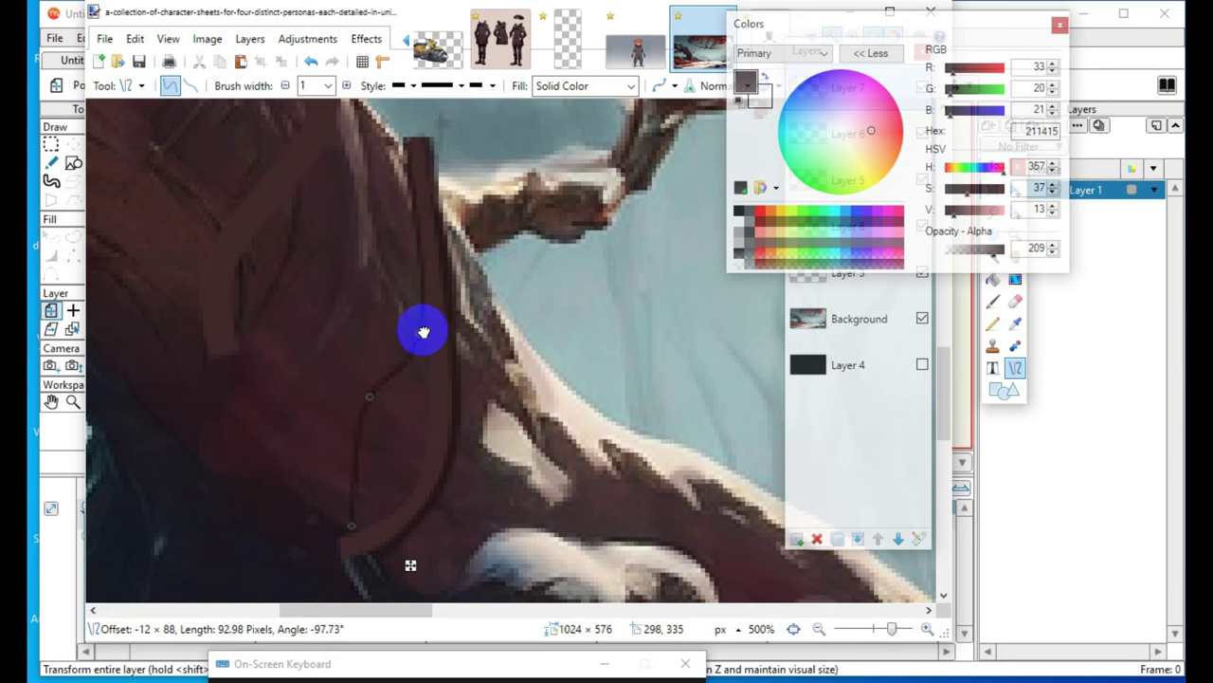
pyautogui.moveTo(371, 398); pyautogui.dragTo(409, 489)
pyautogui.moveTo(438, 349)
pyautogui.mouseDown()
pyautogui.moveTo(466, 347)
pyautogui.moveTo(404, 350)
pyautogui.moveTo(433, 359)
pyautogui.mouseUp()
pyautogui.press('Return')
pyautogui.scroll(2, 427, 398)
pyautogui.scroll(-2, 333, 365)
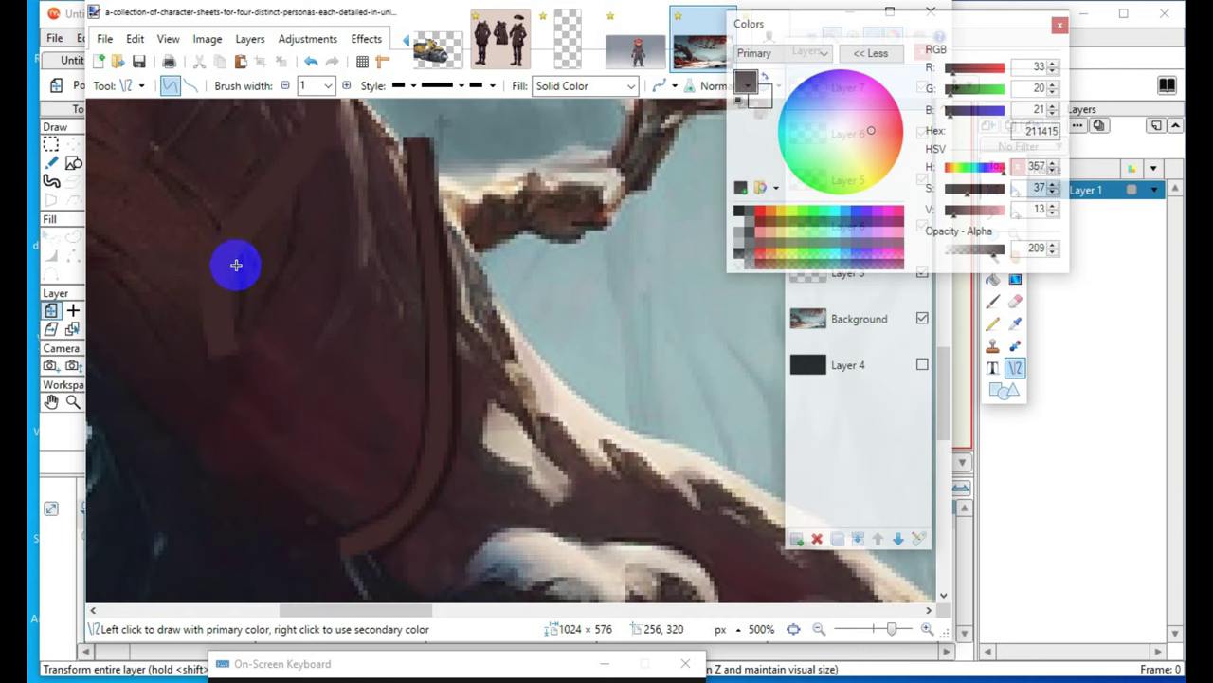
# - Outline the shorter brown bark stroke on the trunk with a thin dark line about 24 pixels long and a slanted one beside it
pyautogui.moveTo(236, 266); pyautogui.dragTo(240, 364)
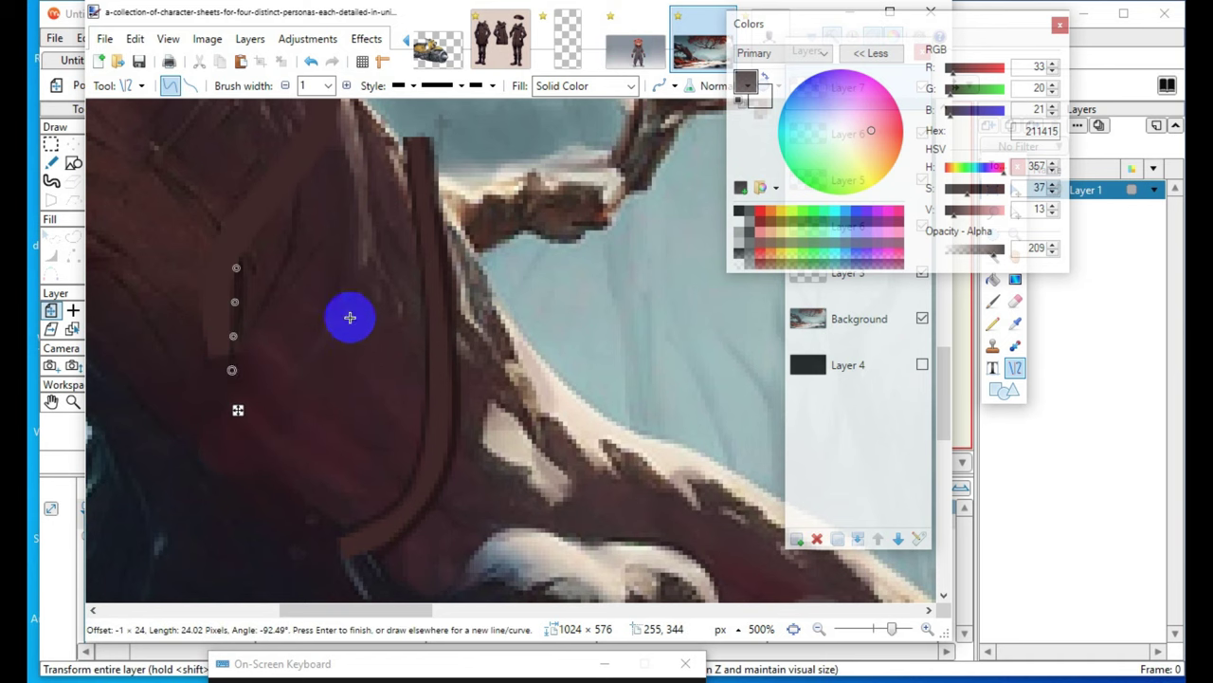
pyautogui.press('Return')
pyautogui.scroll(2, 244, 428)
pyautogui.moveTo(235, 380)
pyautogui.mouseDown()
pyautogui.moveTo(338, 266)
pyautogui.moveTo(339, 227)
pyautogui.mouseUp()
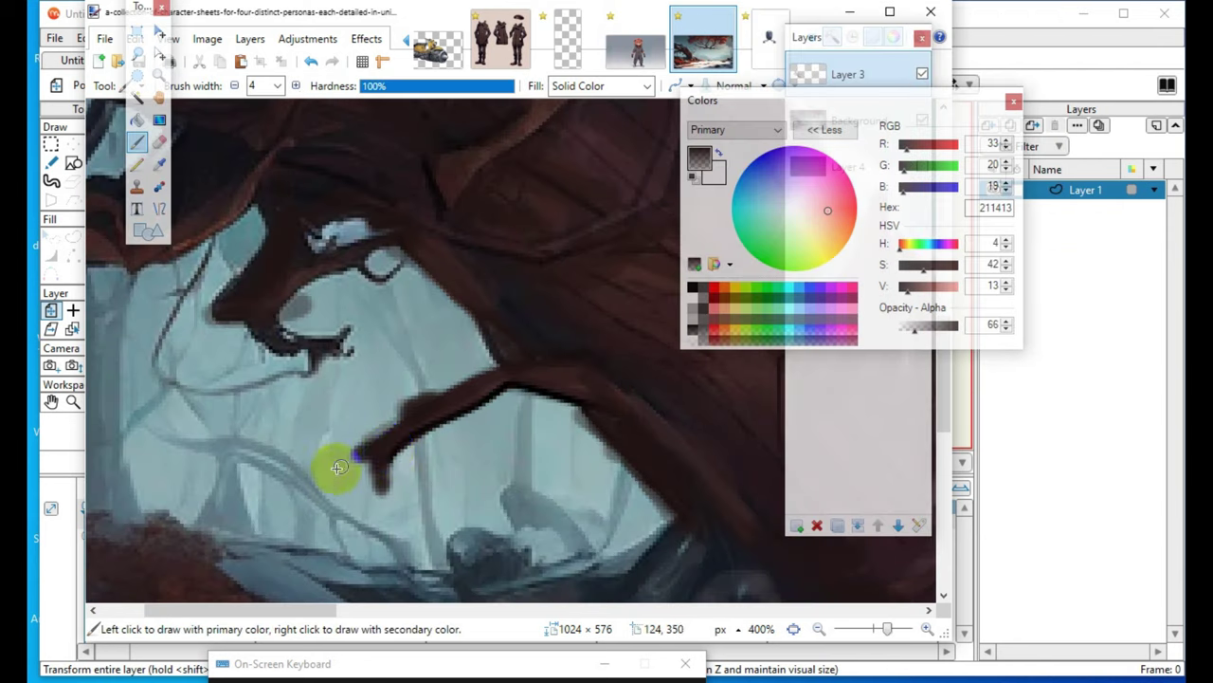
# - Brush translucent dark brown (211413, opacity 66, width 4) along the new lower branch to thicken it from its forked tip to the trunk
pyautogui.click(376, 456)
pyautogui.moveTo(377, 454)
pyautogui.mouseDown()
pyautogui.moveTo(513, 349)
pyautogui.moveTo(503, 382)
pyautogui.mouseUp()
pyautogui.moveTo(608, 421)
pyautogui.mouseDown()
pyautogui.moveTo(594, 430)
pyautogui.moveTo(549, 382)
pyautogui.moveTo(601, 428)
pyautogui.moveTo(544, 391)
pyautogui.moveTo(586, 416)
pyautogui.mouseUp()
pyautogui.moveTo(352, 495)
pyautogui.mouseDown()
pyautogui.moveTo(400, 486)
pyautogui.moveTo(386, 463)
pyautogui.moveTo(356, 482)
pyautogui.moveTo(377, 462)
pyautogui.mouseUp()
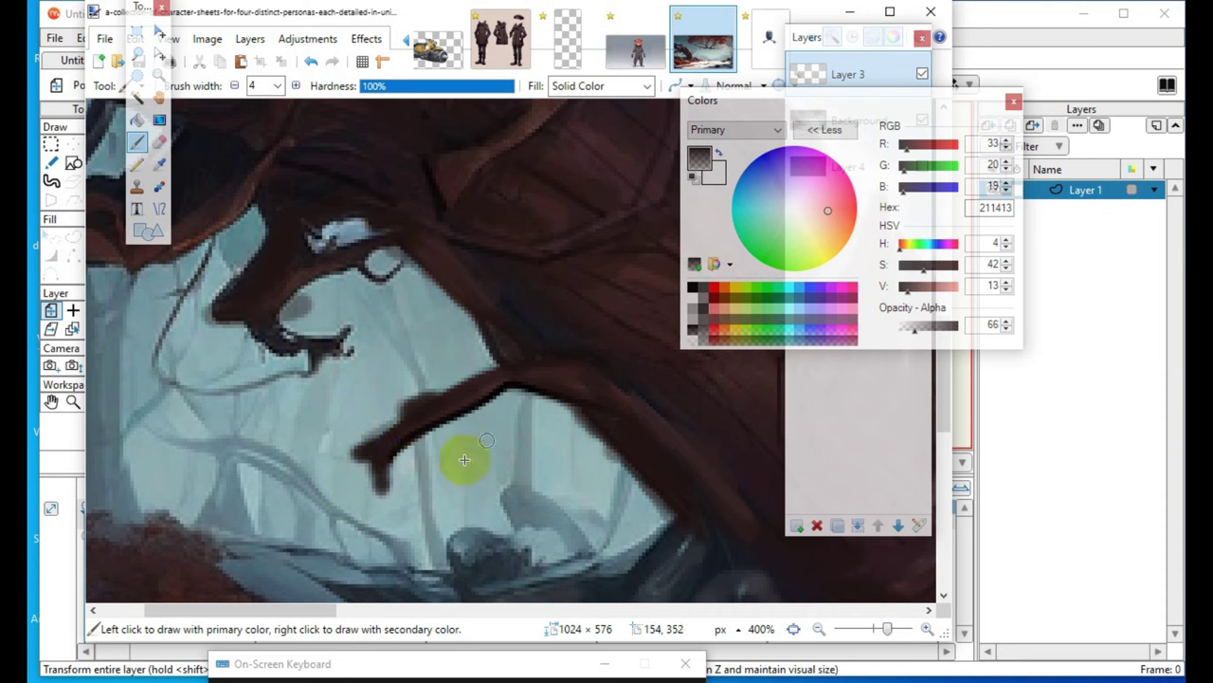
pyautogui.click(440, 422)
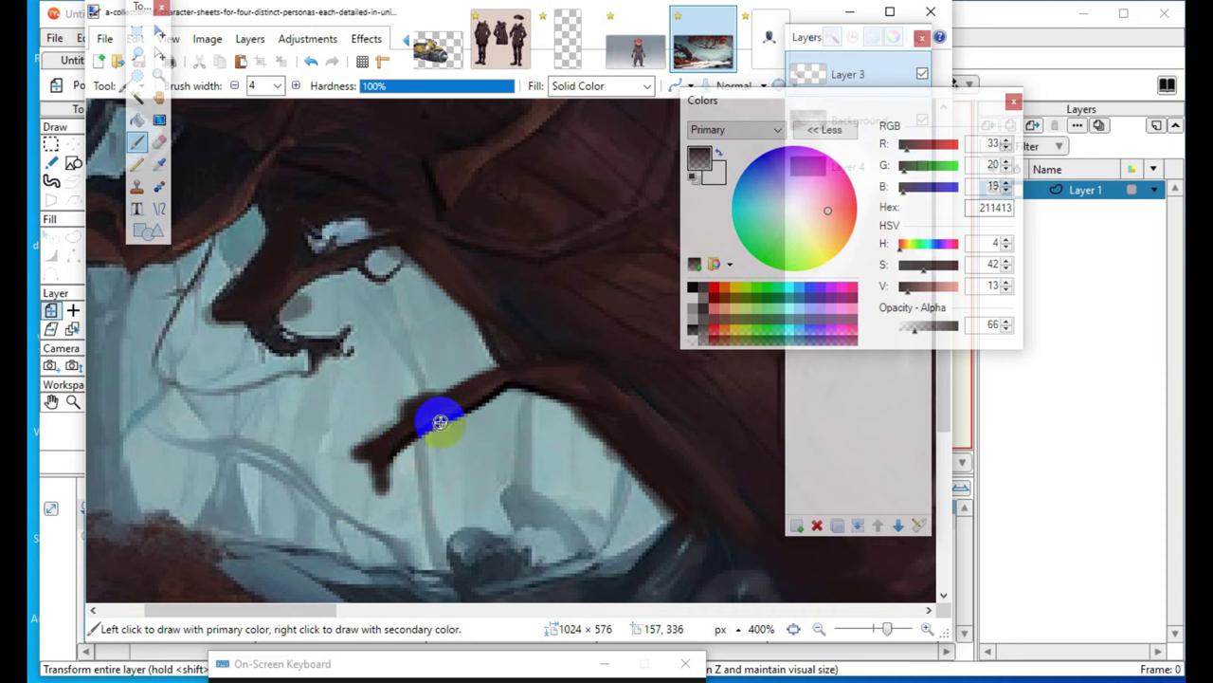
pyautogui.moveTo(422, 433)
pyautogui.mouseDown()
pyautogui.moveTo(457, 408)
pyautogui.moveTo(538, 410)
pyautogui.moveTo(500, 393)
pyautogui.moveTo(529, 379)
pyautogui.moveTo(507, 380)
pyautogui.moveTo(553, 379)
pyautogui.mouseUp()
pyautogui.click(718, 379)
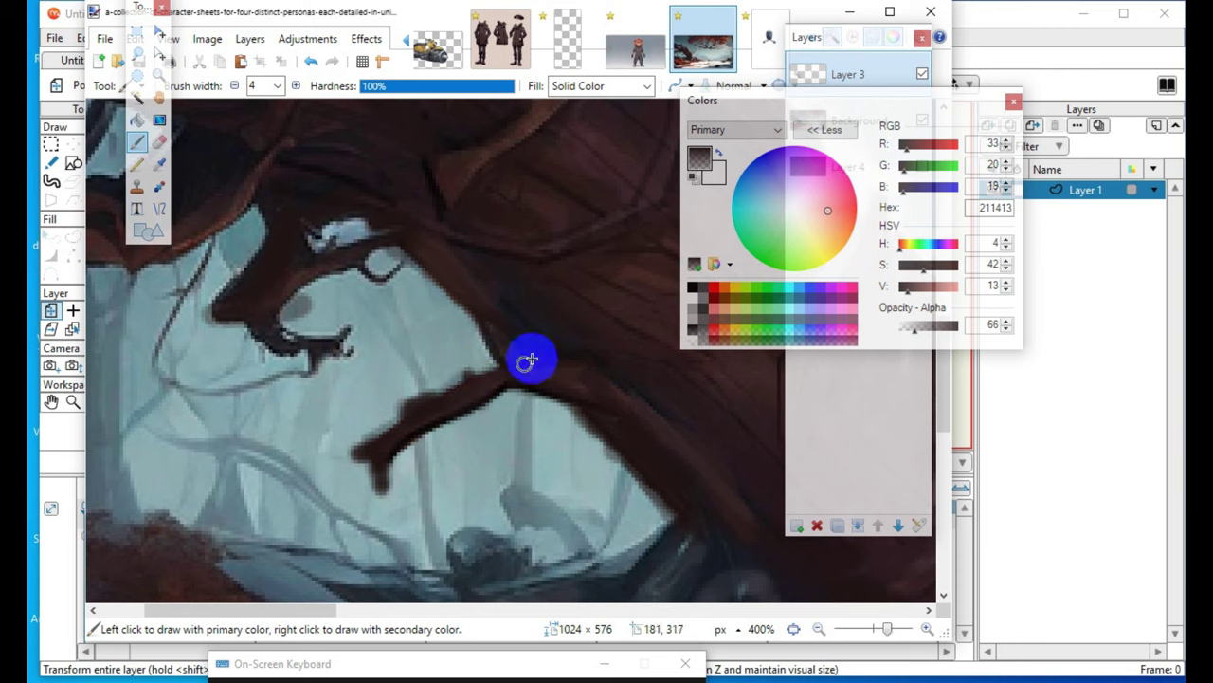
pyautogui.moveTo(456, 385); pyautogui.dragTo(471, 387)
pyautogui.moveTo(601, 422); pyautogui.dragTo(549, 420)
# - Darken the hooked upper branch, the lower branch's fork and the trunk's underside edge with translucent dark brown brush strokes
pyautogui.moveTo(294, 353)
pyautogui.mouseDown()
pyautogui.moveTo(261, 322)
pyautogui.moveTo(276, 325)
pyautogui.mouseUp()
pyautogui.click(284, 338)
pyautogui.click(370, 444)
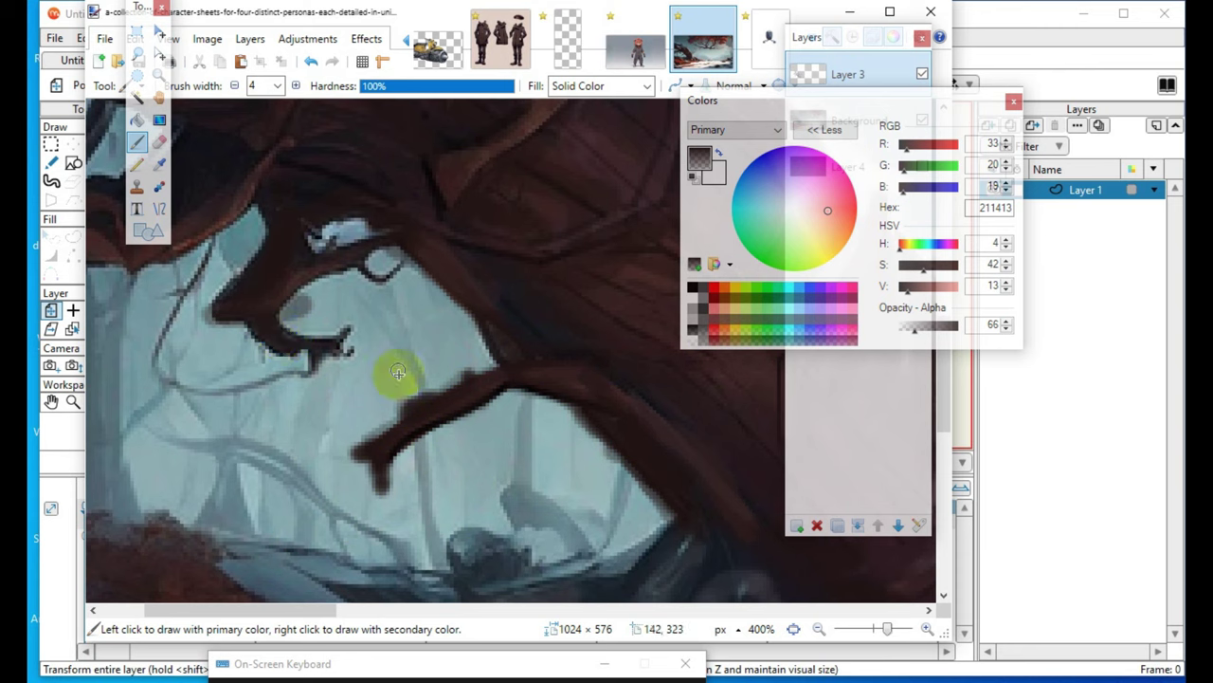
pyautogui.click(366, 482)
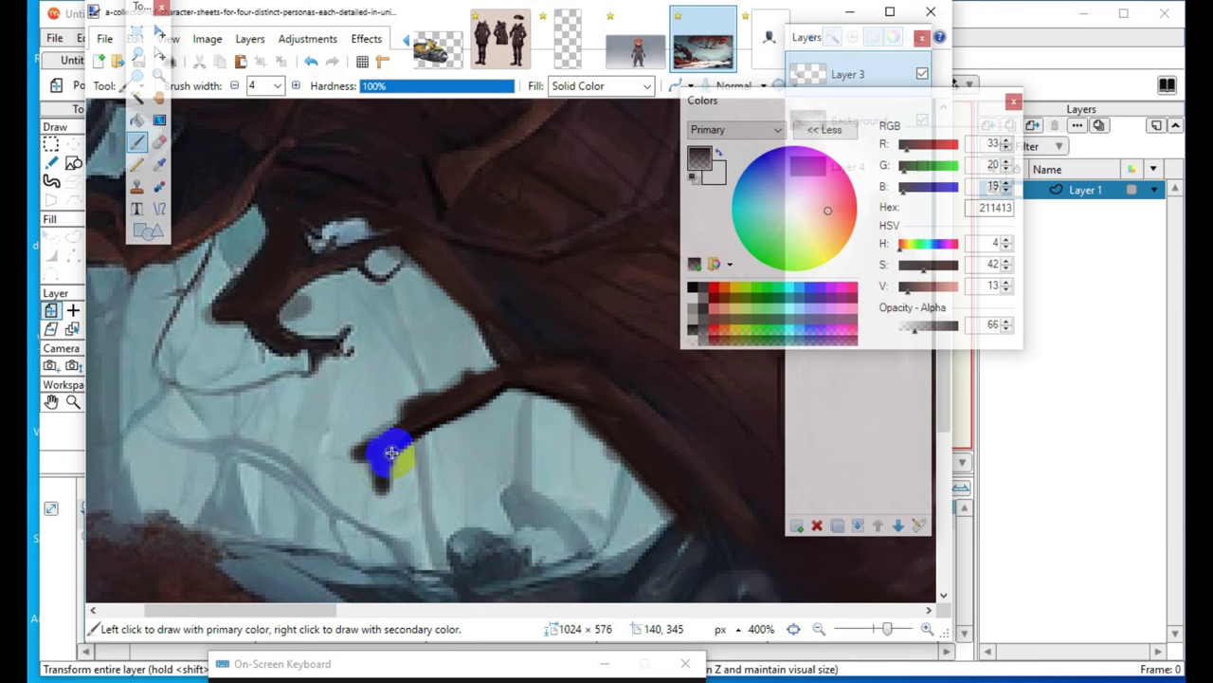
pyautogui.click(507, 387)
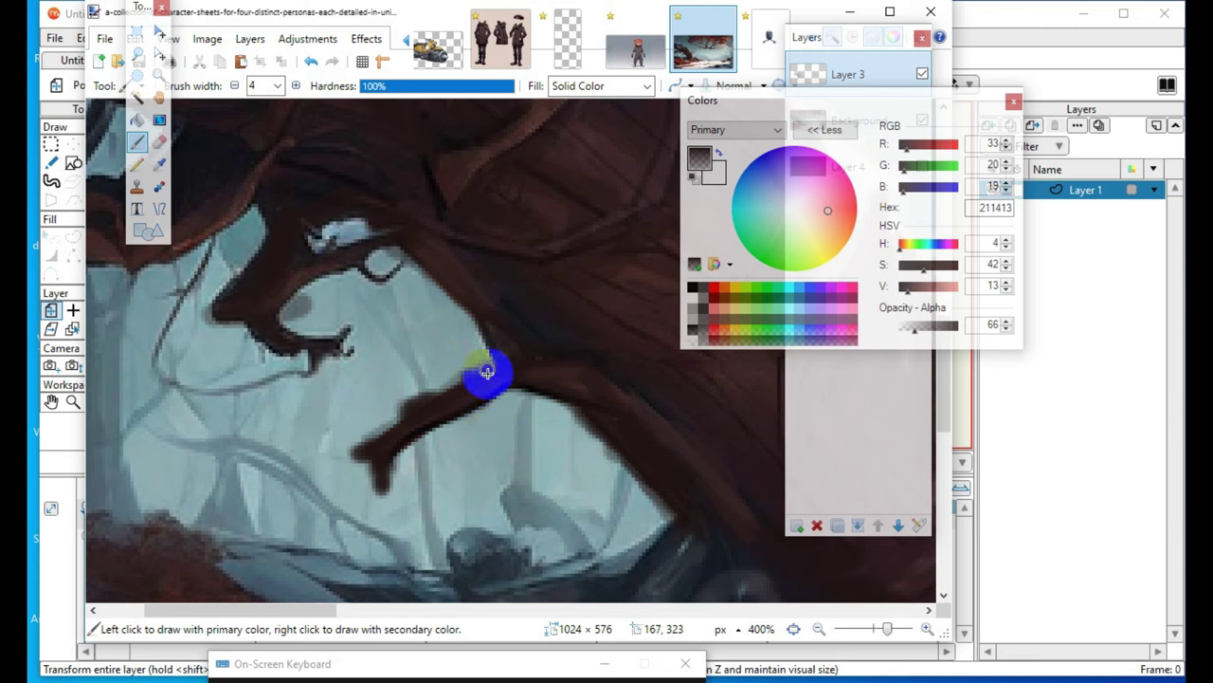
pyautogui.moveTo(561, 394); pyautogui.dragTo(629, 464)
pyautogui.moveTo(681, 511)
pyautogui.mouseDown()
pyautogui.moveTo(716, 468)
pyautogui.moveTo(656, 480)
pyautogui.moveTo(576, 403)
pyautogui.moveTo(532, 283)
pyautogui.moveTo(414, 243)
pyautogui.moveTo(429, 274)
pyautogui.moveTo(401, 244)
pyautogui.moveTo(481, 321)
pyautogui.mouseUp()
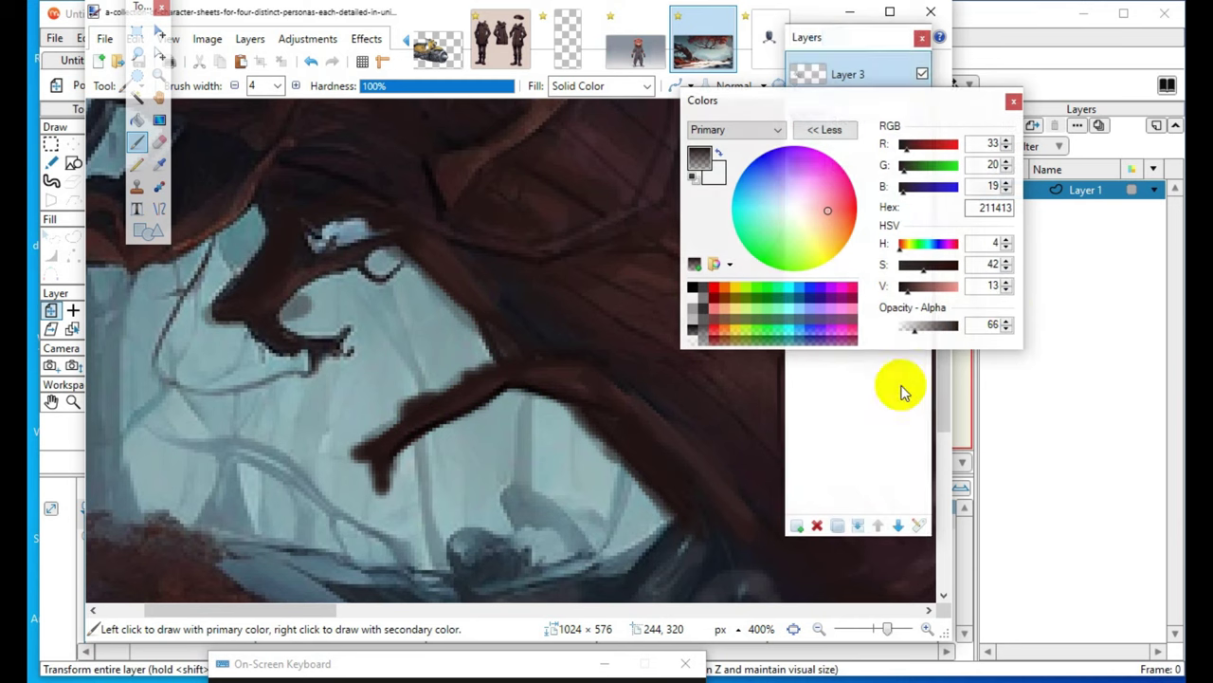
# - Set up the Line/Curve tool with black at opacity 255 and width 1, undoing the test lines drawn between the two branches
pyautogui.moveTo(909, 289); pyautogui.dragTo(835, 297)
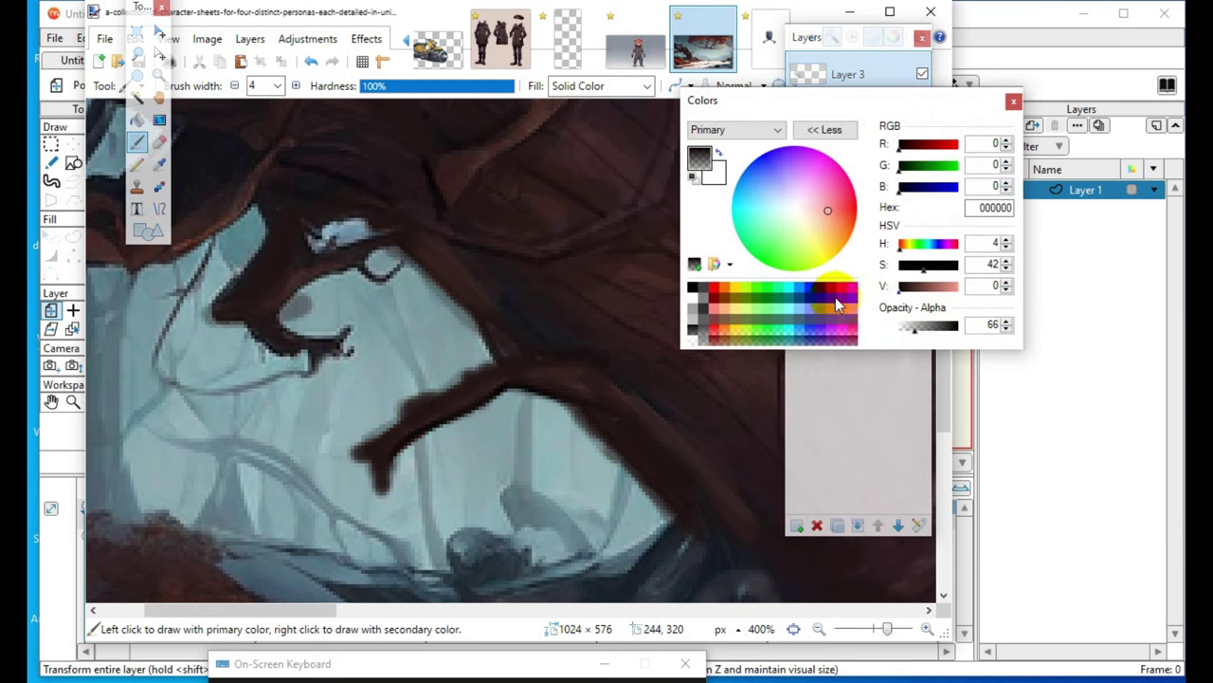
pyautogui.click(159, 209)
pyautogui.moveTo(381, 309); pyautogui.dragTo(327, 431)
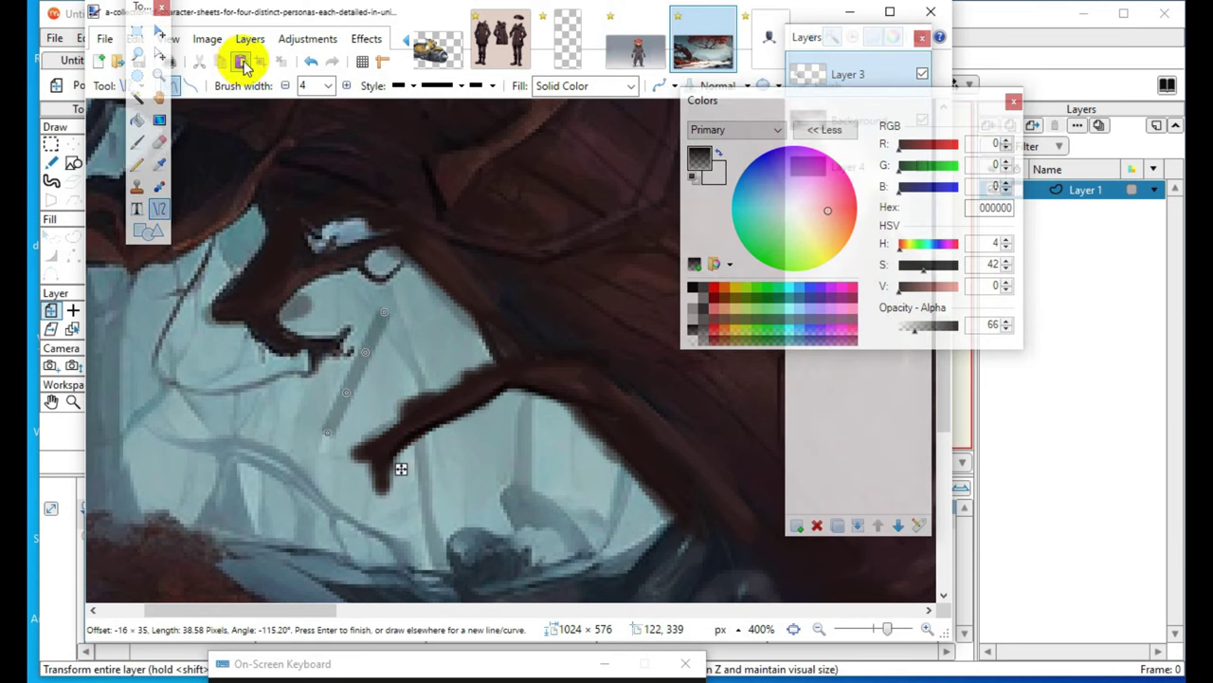
pyautogui.click(312, 62)
pyautogui.moveTo(911, 325); pyautogui.dragTo(958, 324)
pyautogui.click(284, 86)
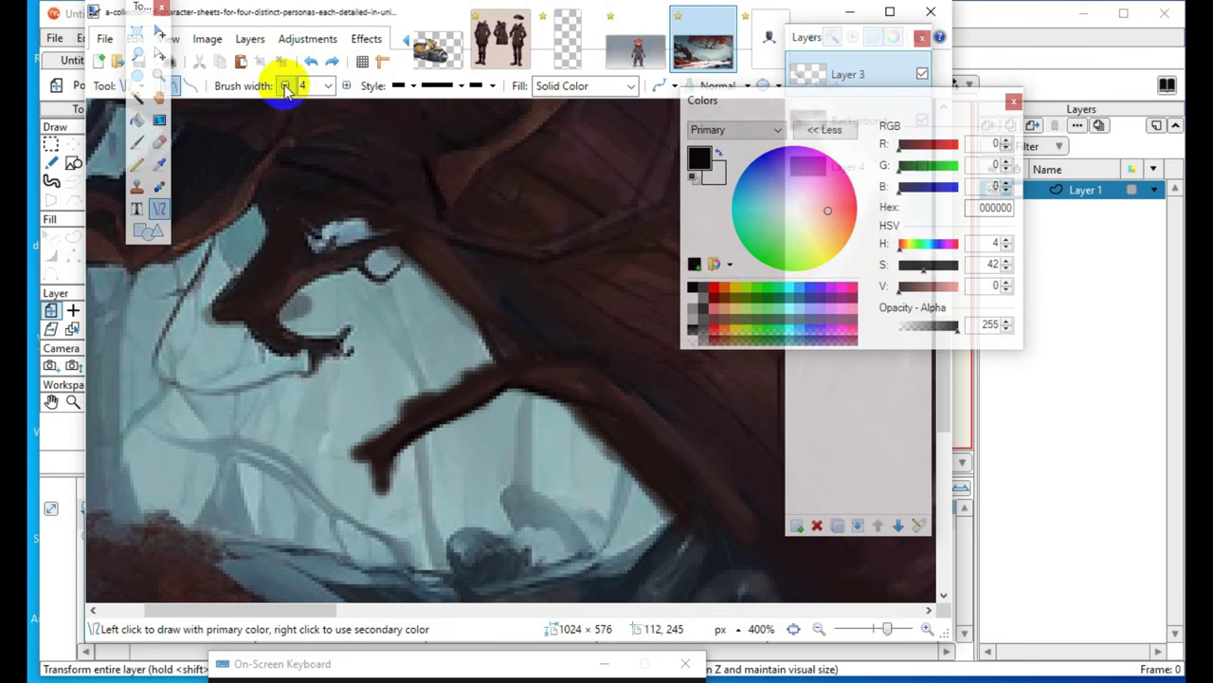
pyautogui.moveTo(422, 342); pyautogui.dragTo(316, 422)
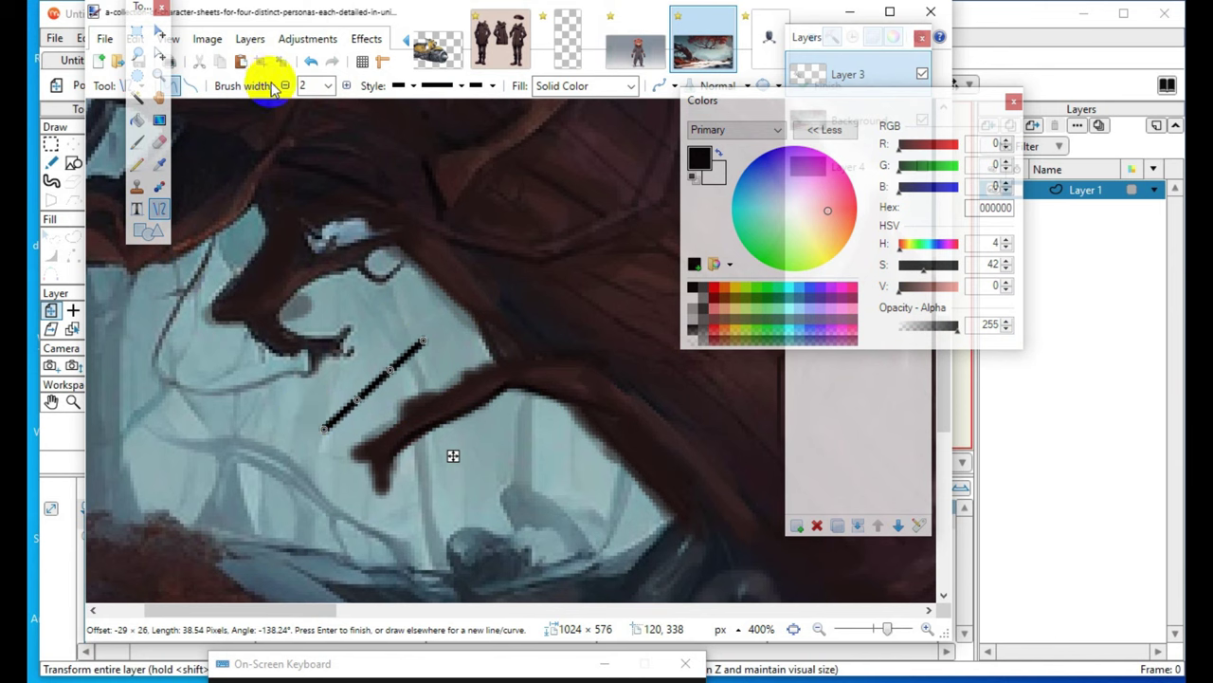
pyautogui.click(311, 60)
pyautogui.click(285, 85)
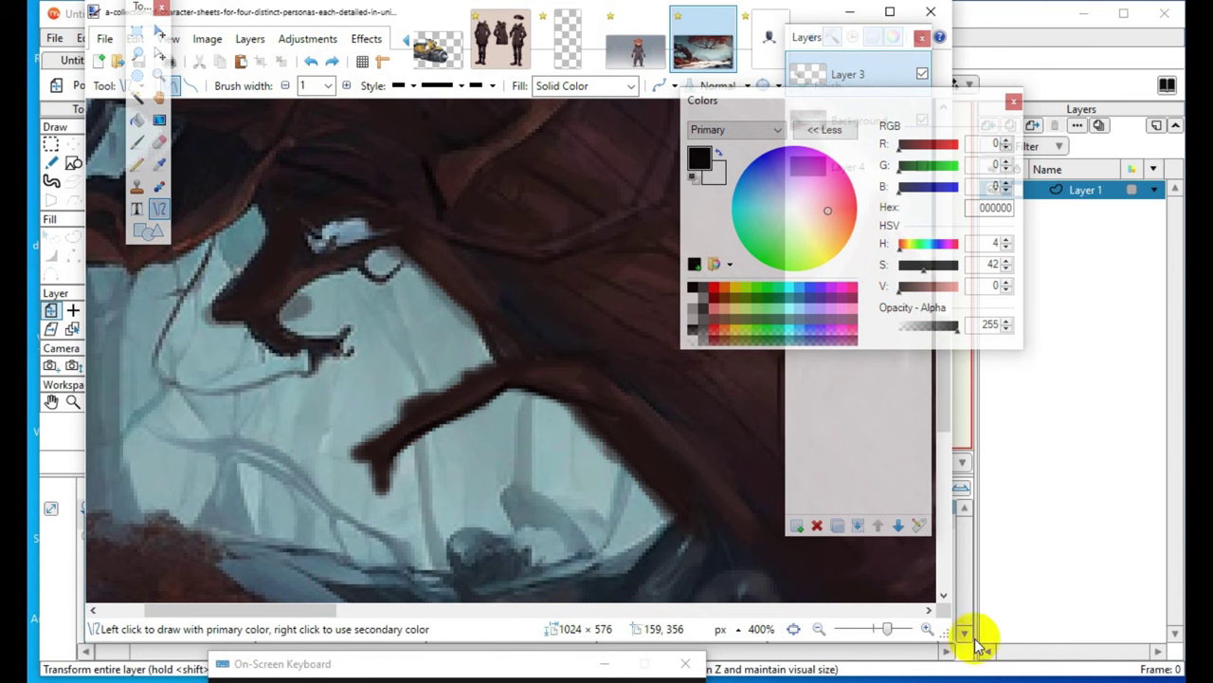
# - Outline the downward prong of the lower branch's forked tip with thin black lines
pyautogui.click(927, 629)
pyautogui.moveTo(299, 505)
pyautogui.mouseDown()
pyautogui.moveTo(306, 589)
pyautogui.moveTo(291, 533)
pyautogui.moveTo(314, 536)
pyautogui.moveTo(315, 580)
pyautogui.moveTo(302, 584)
pyautogui.moveTo(315, 590)
pyautogui.moveTo(328, 503)
pyautogui.moveTo(340, 500)
pyautogui.mouseUp()
pyautogui.moveTo(321, 561); pyautogui.dragTo(333, 576)
pyautogui.click(433, 433)
# - Outline the lower branch's upper edge in black, adding a small pointed spur about 9 pixels long and following the edge to the trunk
pyautogui.moveTo(339, 469); pyautogui.dragTo(348, 420)
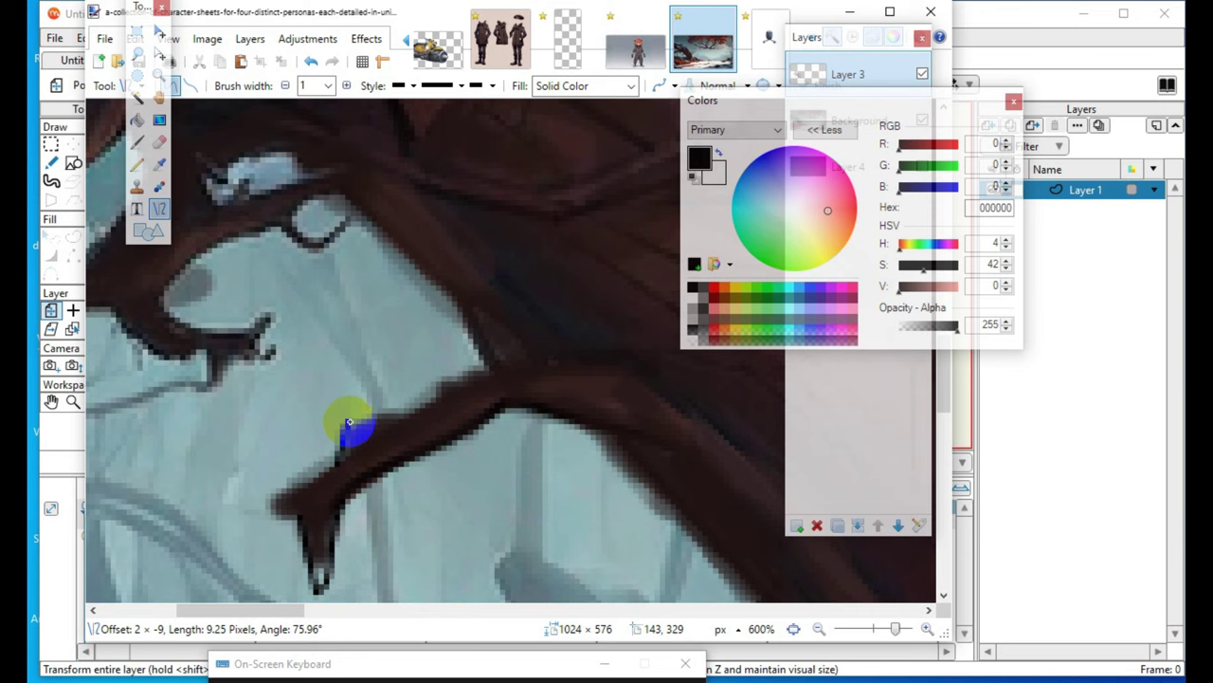
pyautogui.click(397, 425)
pyautogui.moveTo(342, 424)
pyautogui.mouseDown()
pyautogui.moveTo(402, 406)
pyautogui.moveTo(353, 396)
pyautogui.moveTo(417, 411)
pyautogui.moveTo(364, 427)
pyautogui.mouseUp()
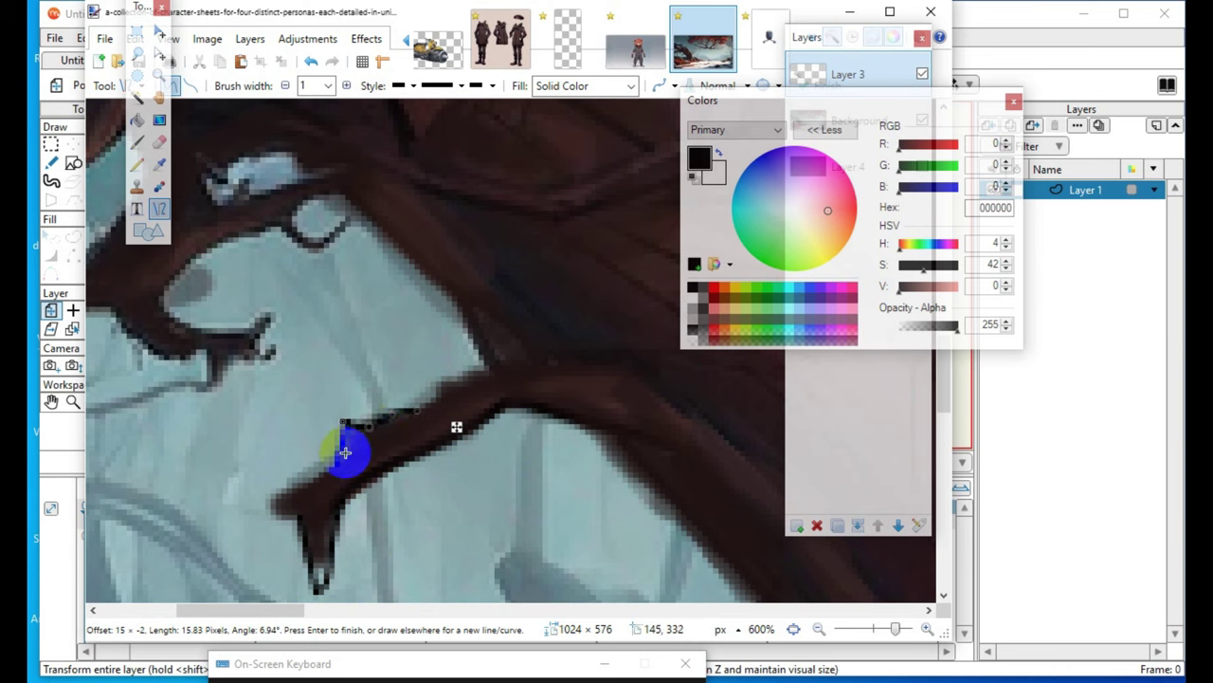
pyautogui.click(492, 365)
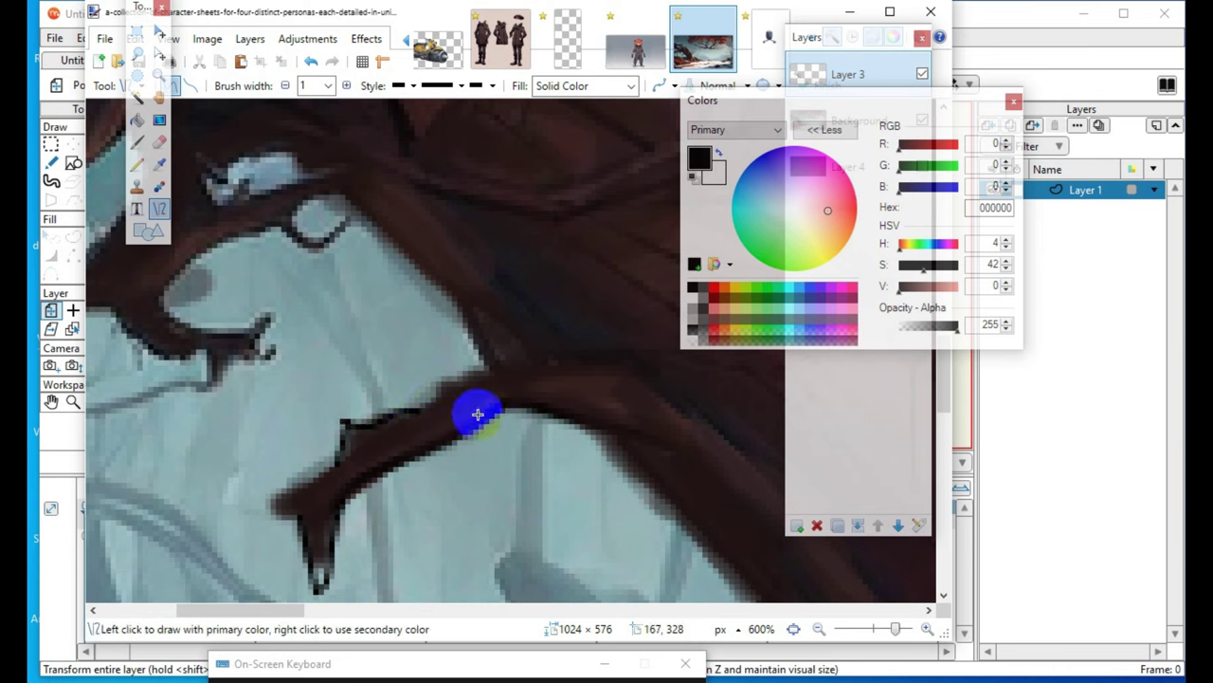
pyautogui.moveTo(411, 409)
pyautogui.mouseDown()
pyautogui.moveTo(439, 373)
pyautogui.moveTo(449, 398)
pyautogui.moveTo(435, 382)
pyautogui.mouseUp()
pyautogui.press('Return')
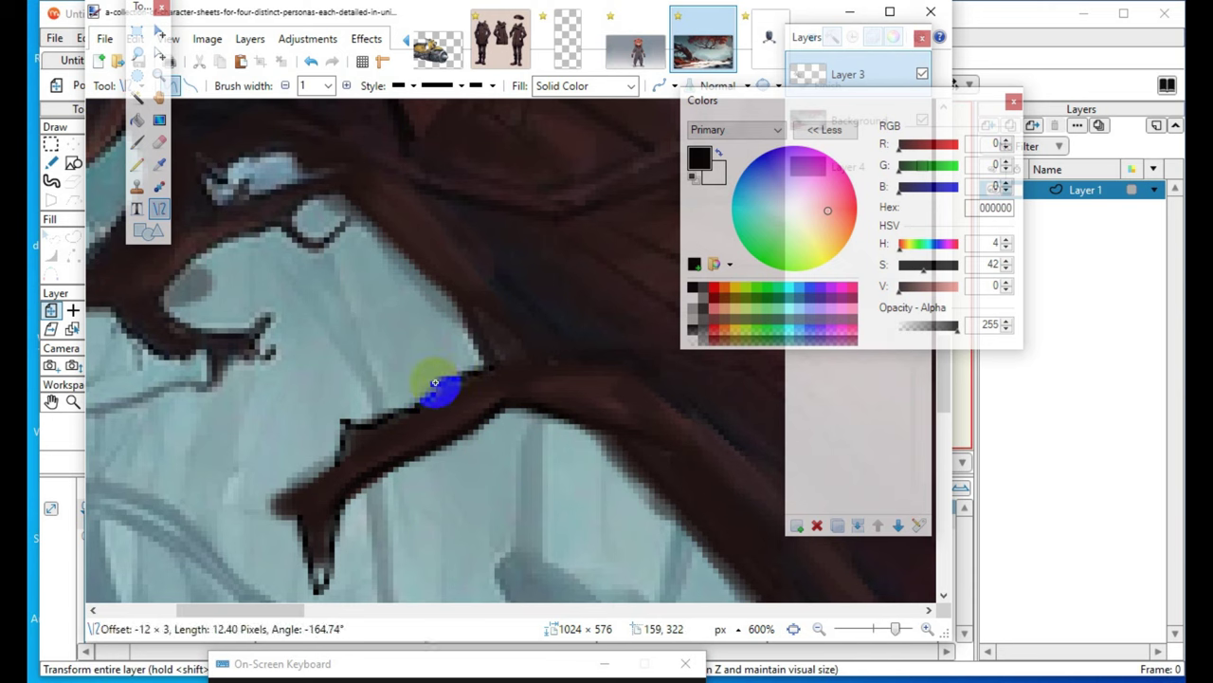
pyautogui.press('Return')
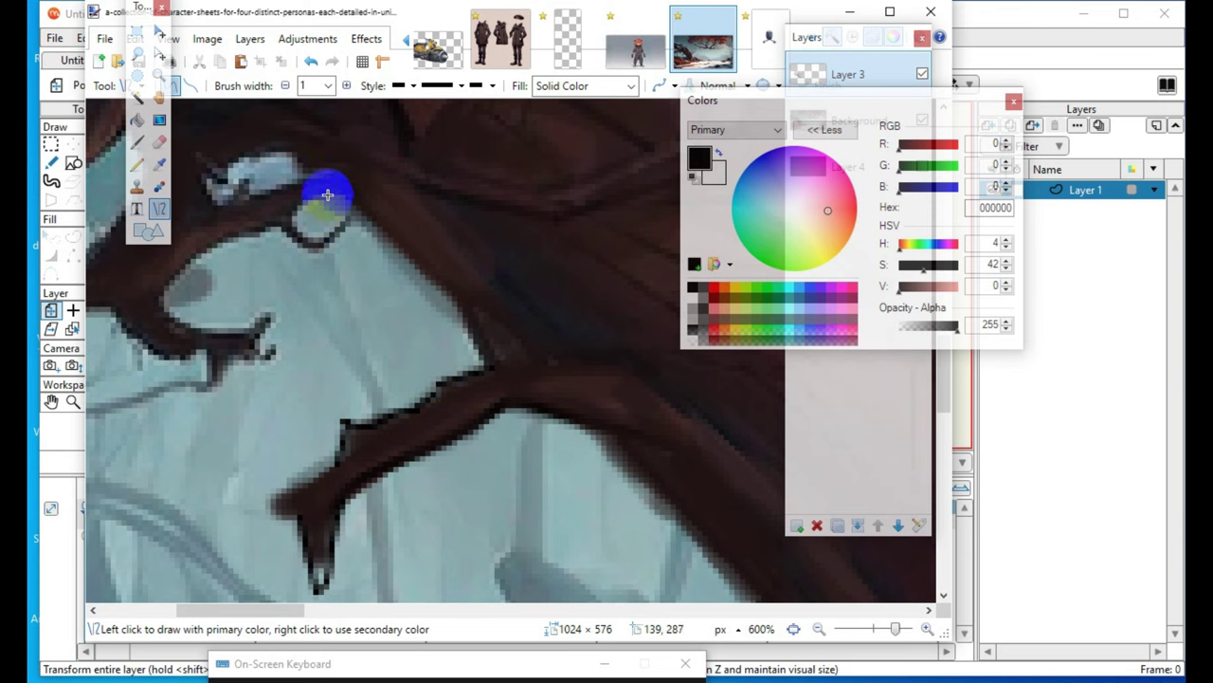
# - Draw a bent black line about 47 pixels long along the trunk edge from the upper branch to the lower branch
pyautogui.moveTo(324, 196); pyautogui.dragTo(491, 369)
pyautogui.moveTo(388, 244); pyautogui.dragTo(411, 272)
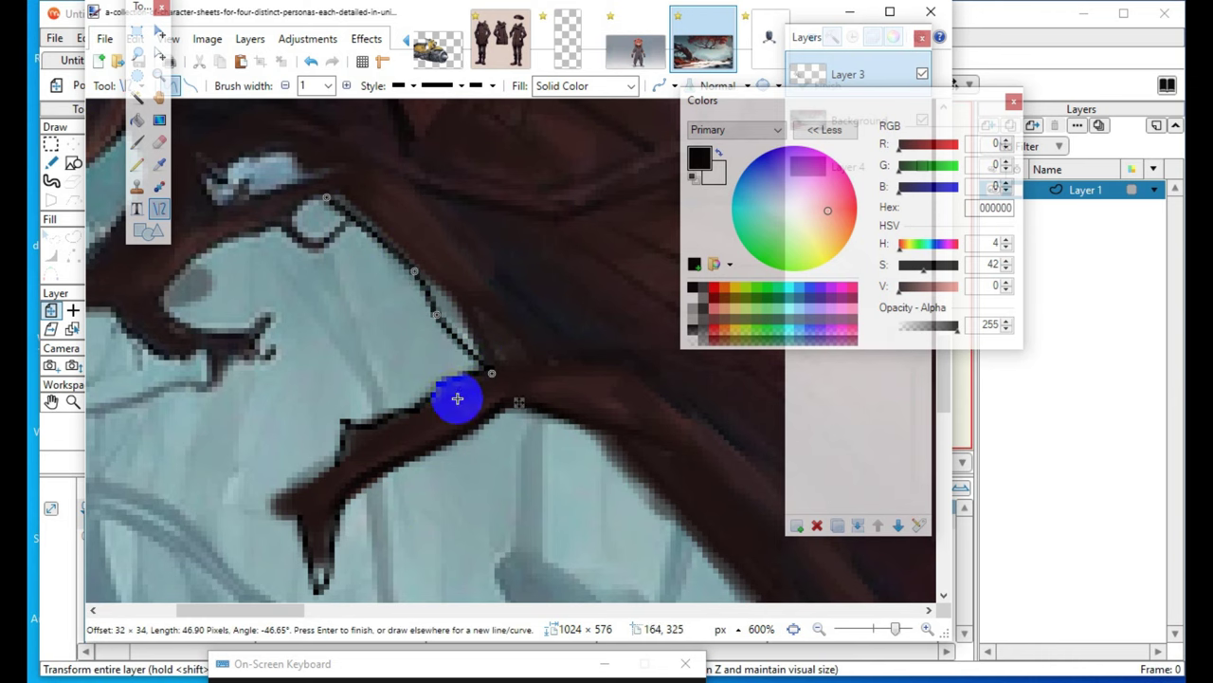
pyautogui.click(583, 421)
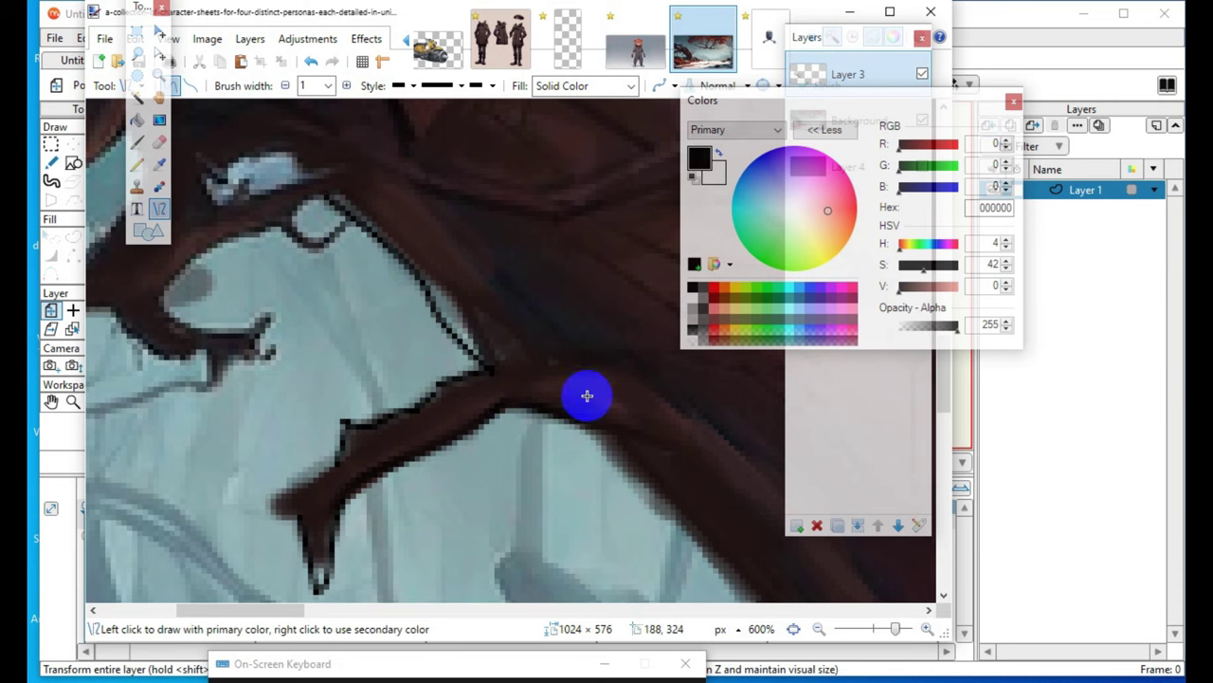
# - Draw a black line about 49 pixels long along the trunk's underside from below the lower branch to the rocks
pyautogui.scroll(-3, 577, 427)
pyautogui.moveTo(265, 594); pyautogui.dragTo(517, 435)
pyautogui.scroll(3, 620, 331)
pyautogui.click(313, 64)
pyautogui.scroll(-5, 338, 616)
pyautogui.scroll(4, 461, 663)
pyautogui.moveTo(267, 612); pyautogui.dragTo(298, 622)
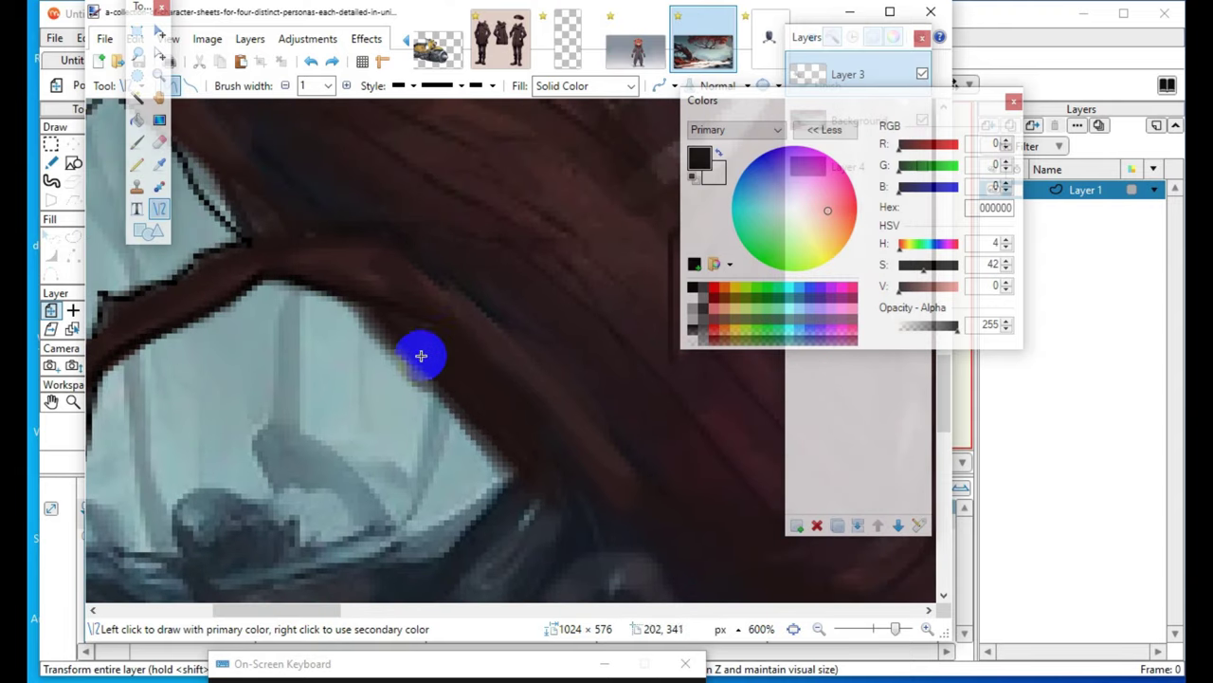
pyautogui.moveTo(335, 294)
pyautogui.mouseDown()
pyautogui.moveTo(518, 488)
pyautogui.moveTo(502, 479)
pyautogui.moveTo(512, 472)
pyautogui.moveTo(494, 491)
pyautogui.moveTo(513, 479)
pyautogui.mouseUp()
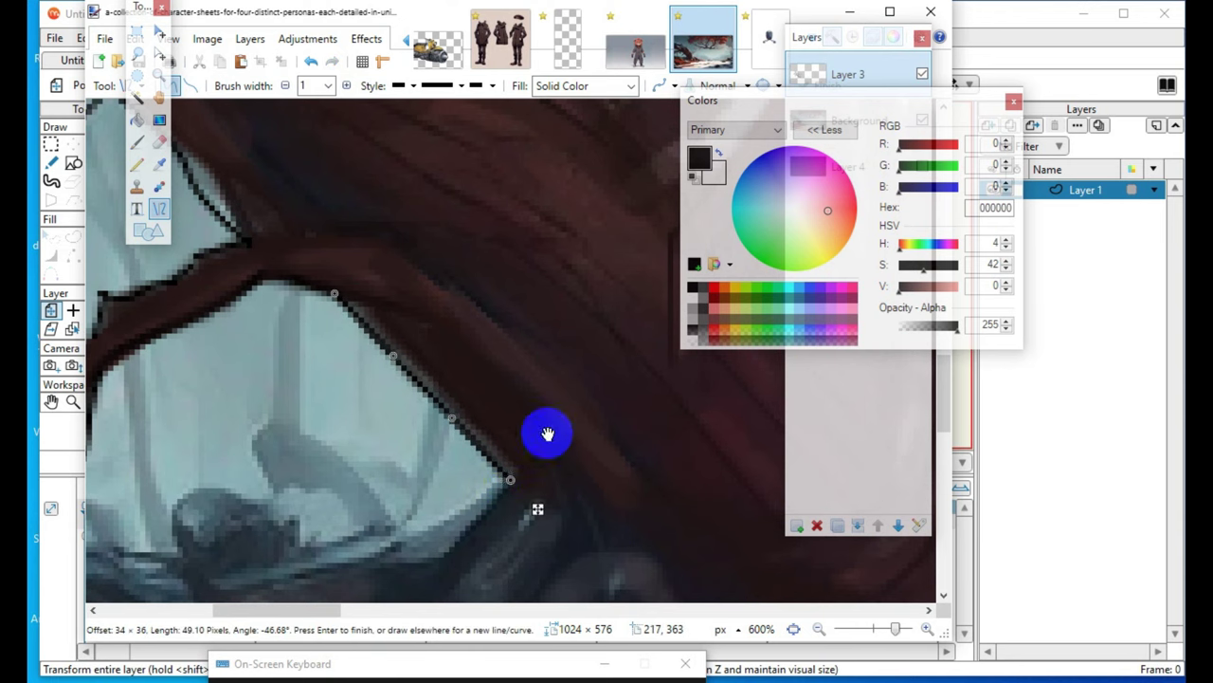
pyautogui.click(606, 432)
pyautogui.scroll(-1, 599, 436)
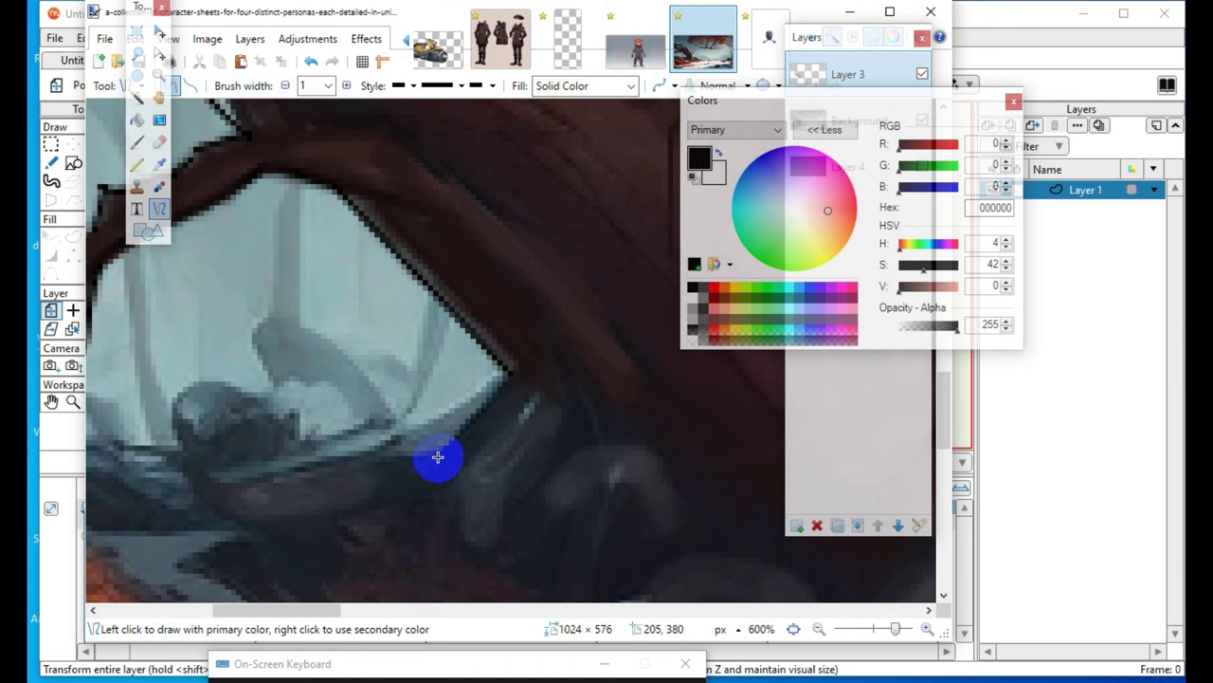
# - Draw a slanted line about 18 pixels long on the rounded rock's left edge, setting the black's opacity to 132
pyautogui.scroll(-1, 443, 493)
pyautogui.scroll(2, 607, 474)
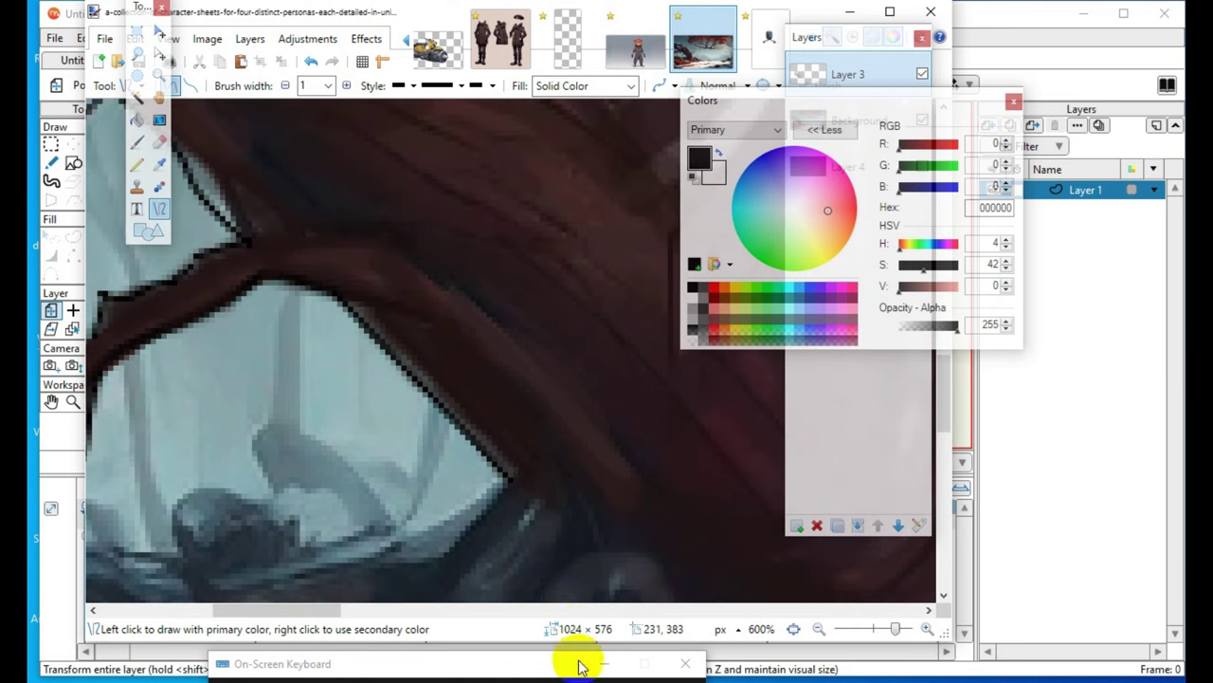
pyautogui.scroll(-3, 607, 427)
pyautogui.moveTo(569, 221)
pyautogui.mouseDown()
pyautogui.moveTo(530, 301)
pyautogui.moveTo(502, 220)
pyautogui.moveTo(528, 269)
pyautogui.moveTo(595, 224)
pyautogui.moveTo(582, 226)
pyautogui.mouseUp()
pyautogui.scroll(1, 541, 447)
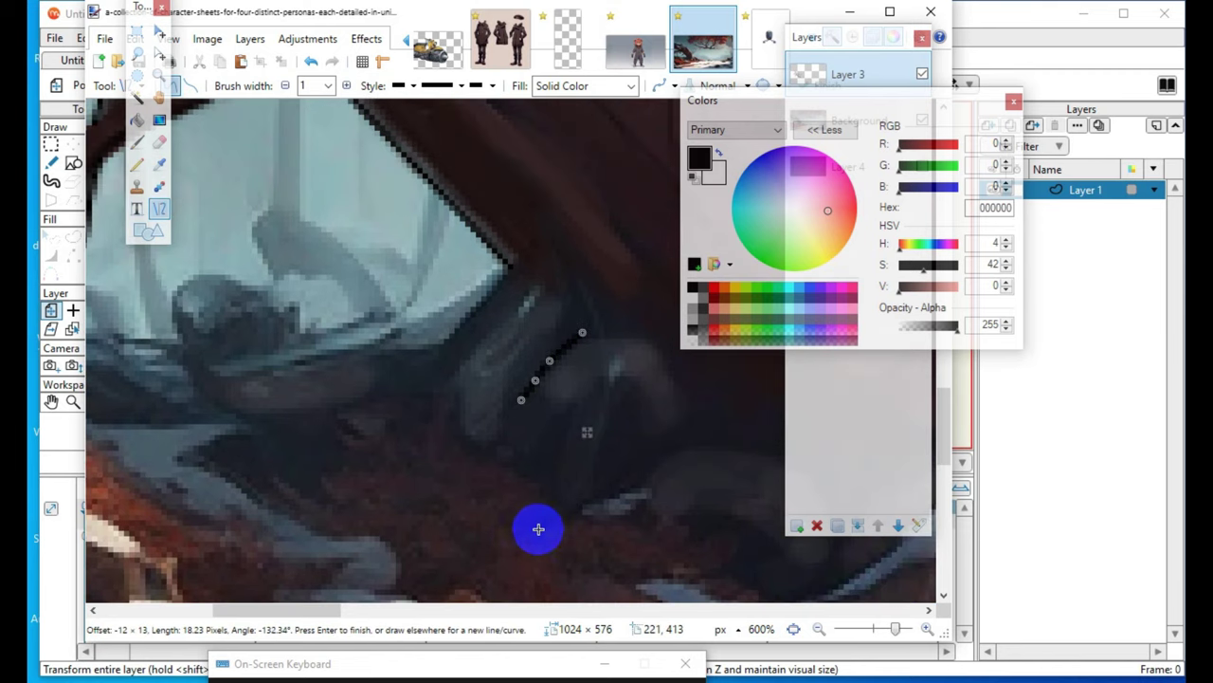
pyautogui.click(931, 327)
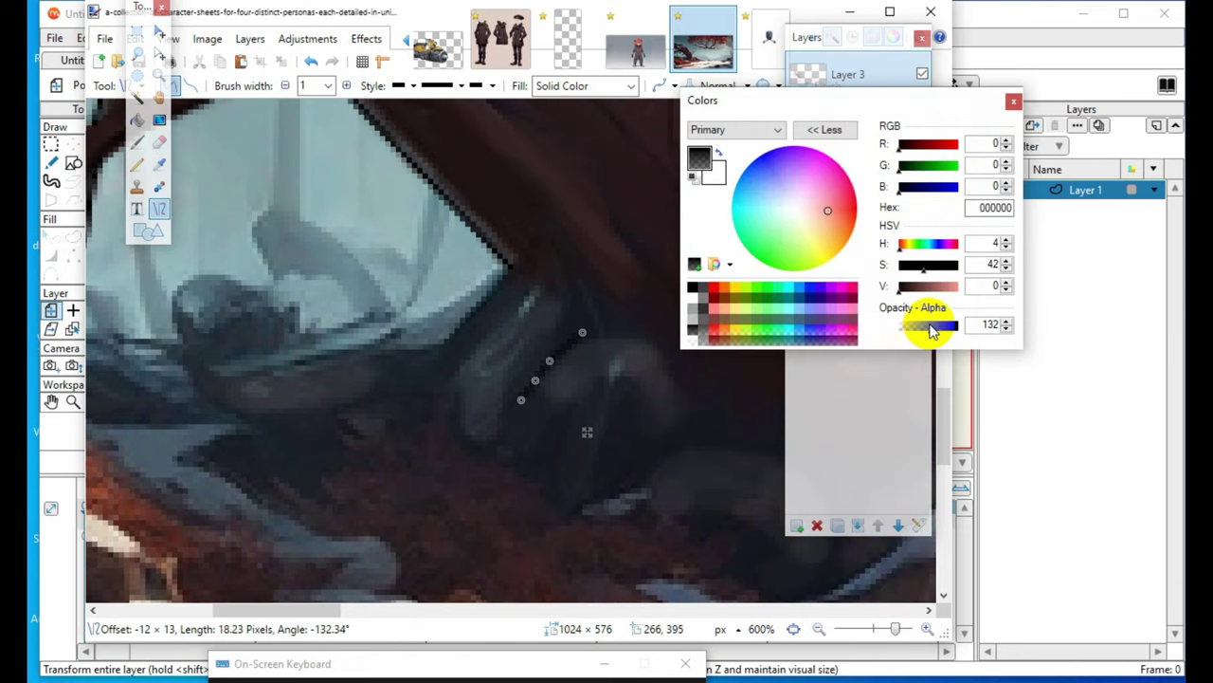
pyautogui.click(538, 448)
pyautogui.scroll(2, 576, 541)
pyautogui.scroll(-2, 641, 499)
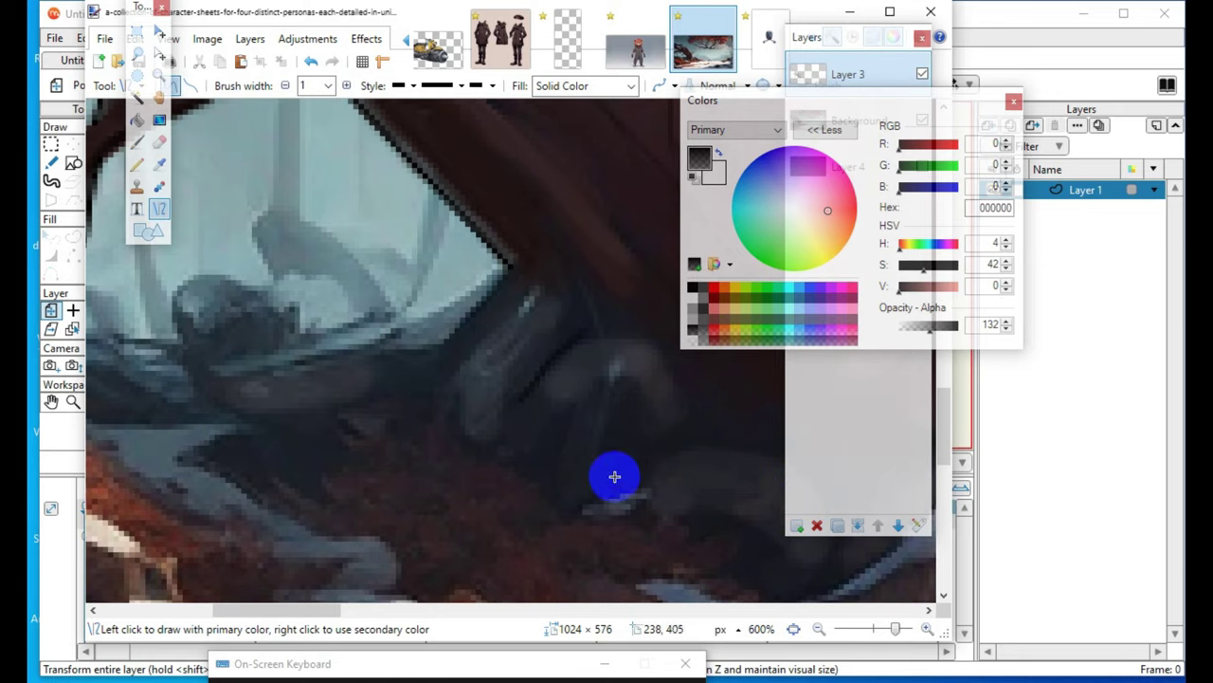
# - Continue the rounded rock's outline across its top, down its right side and back underneath with thin translucent black lines
pyautogui.moveTo(591, 335); pyautogui.dragTo(653, 335)
pyautogui.scroll(2, 619, 445)
pyautogui.moveTo(644, 442); pyautogui.dragTo(666, 468)
pyautogui.moveTo(682, 495)
pyautogui.mouseDown()
pyautogui.moveTo(705, 513)
pyautogui.moveTo(693, 511)
pyautogui.mouseUp()
pyautogui.click(569, 513)
pyautogui.scroll(-2, 527, 561)
pyautogui.scroll(2, 626, 512)
pyautogui.scroll(-3, 721, 561)
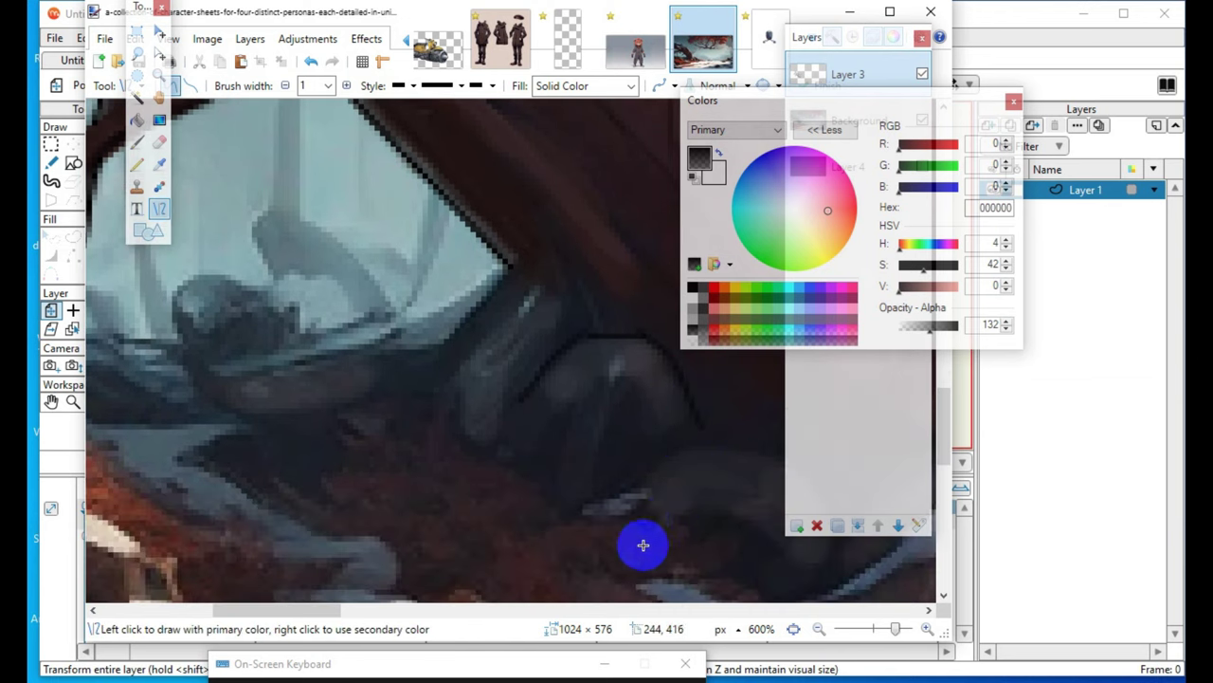
pyautogui.moveTo(642, 481); pyautogui.dragTo(710, 432)
pyautogui.click(726, 520)
pyautogui.click(687, 530)
pyautogui.scroll(1, 618, 571)
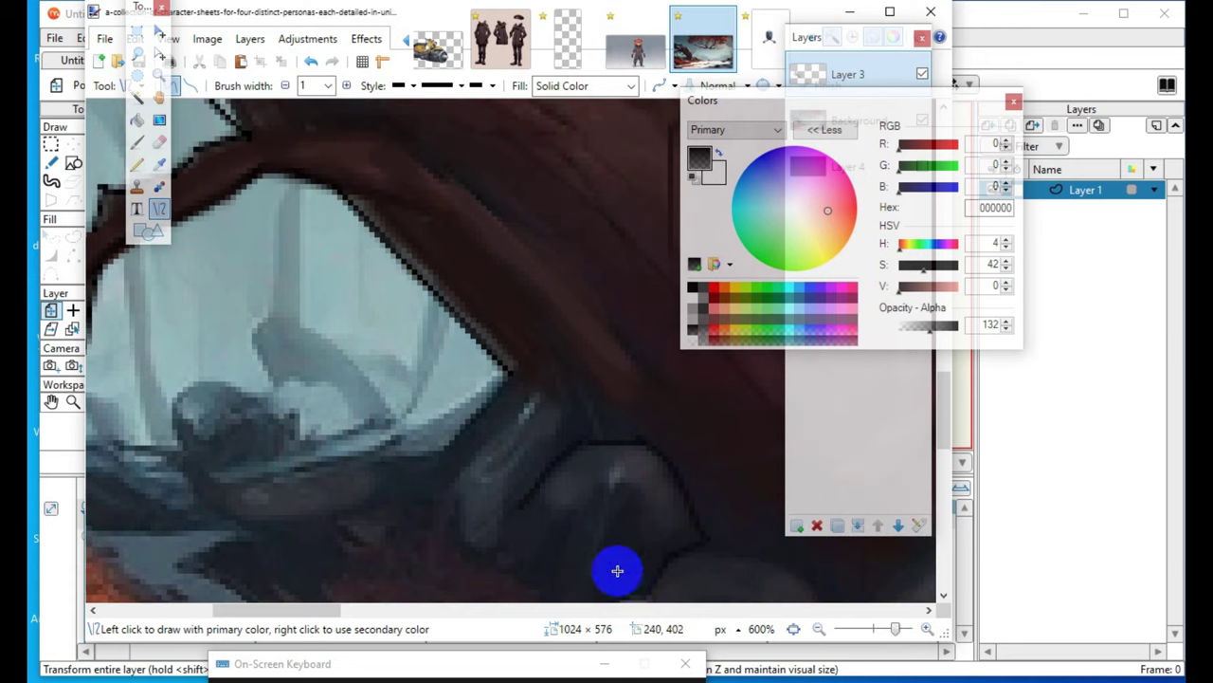
# - Set up the Paintbrush with black at opacity 66 and width 4, moving the color window off the canvas
pyautogui.click(917, 330)
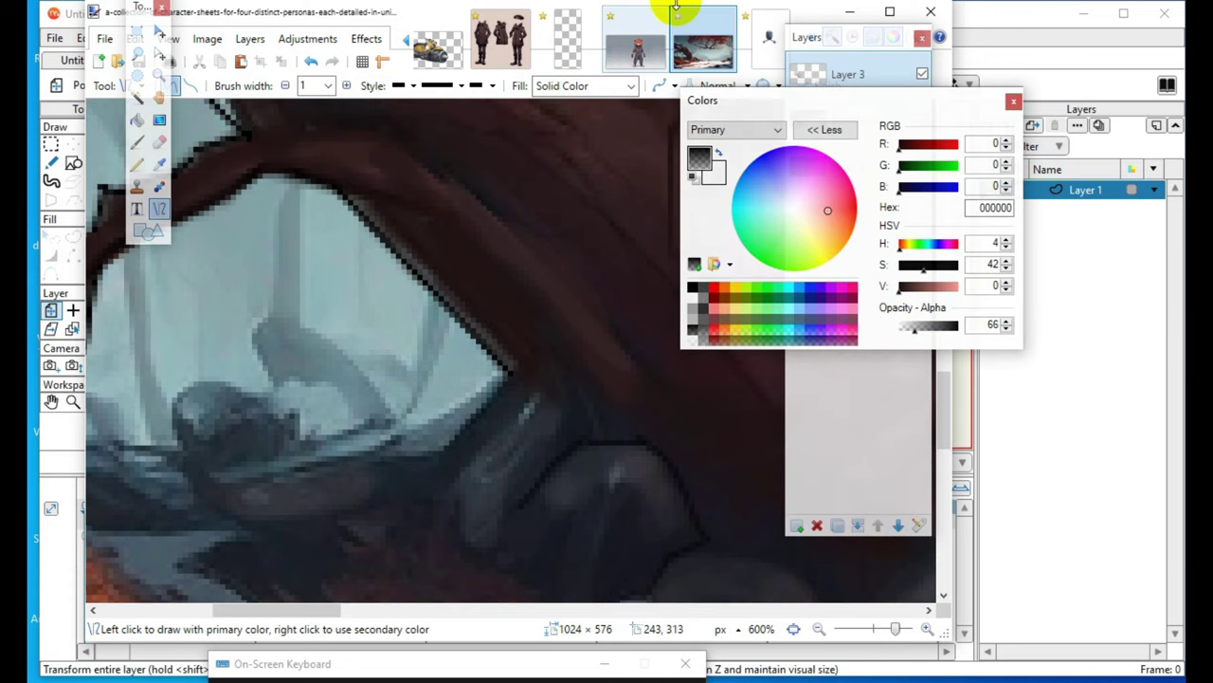
pyautogui.moveTo(767, 100); pyautogui.dragTo(928, 189)
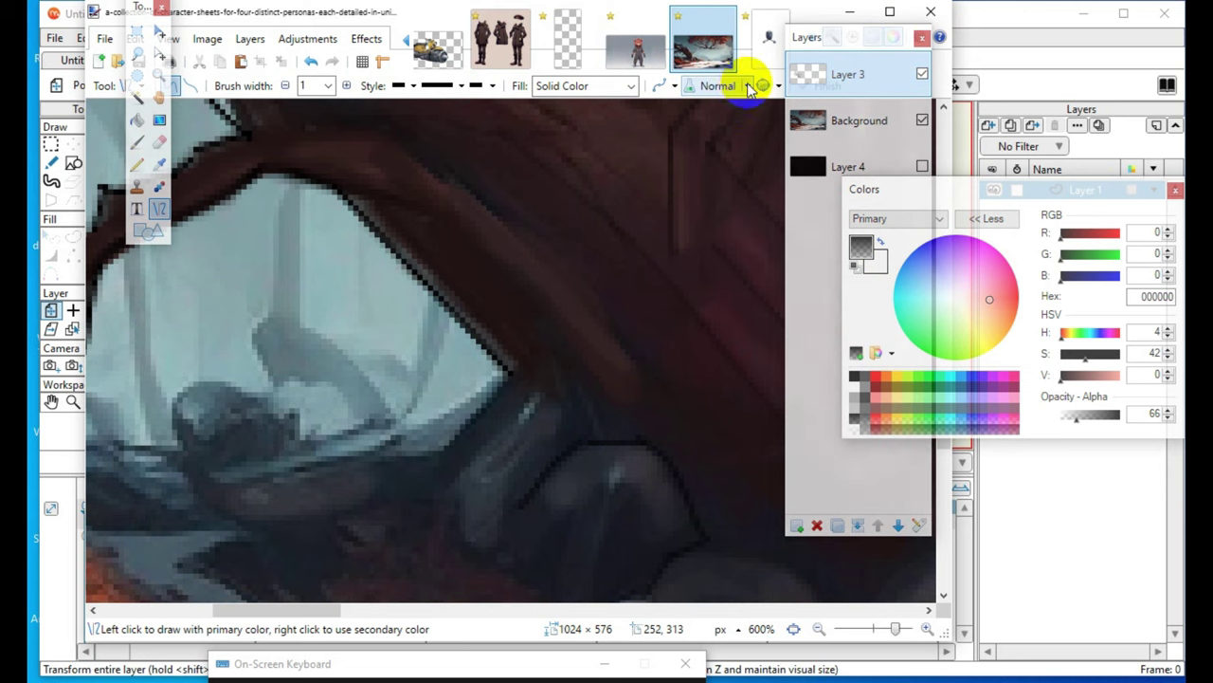
pyautogui.click(138, 145)
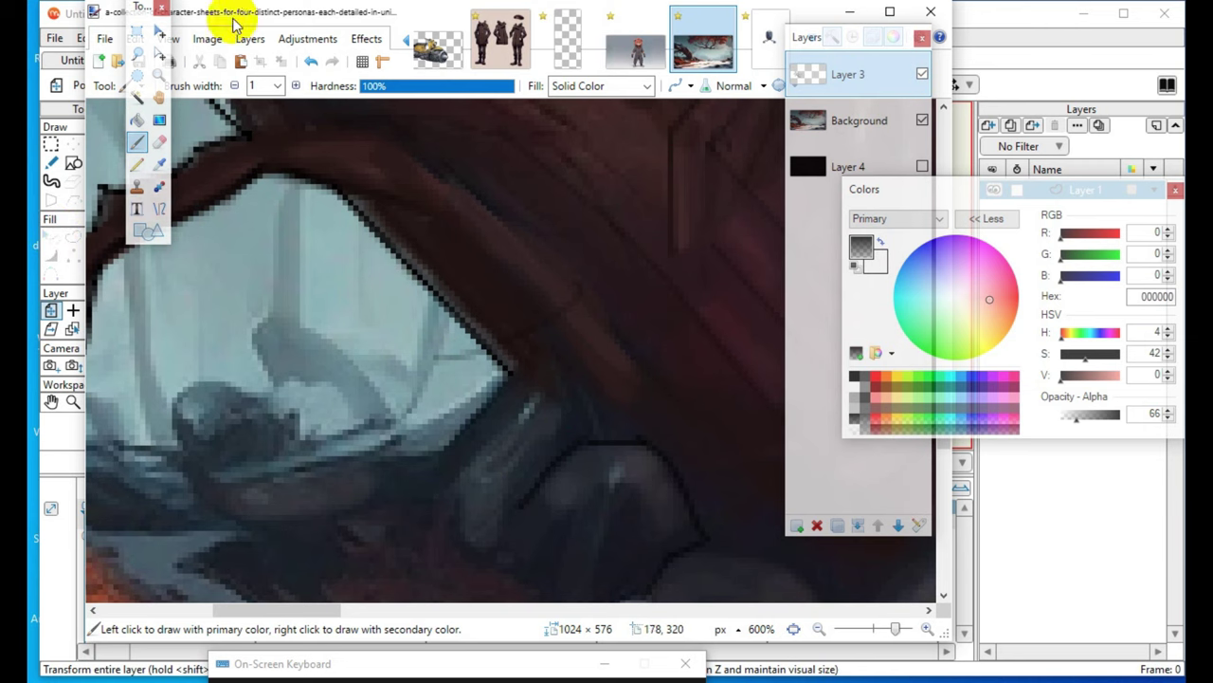
pyautogui.click(296, 86)
pyautogui.click(296, 86)
pyautogui.click(296, 86)
pyautogui.click(297, 86)
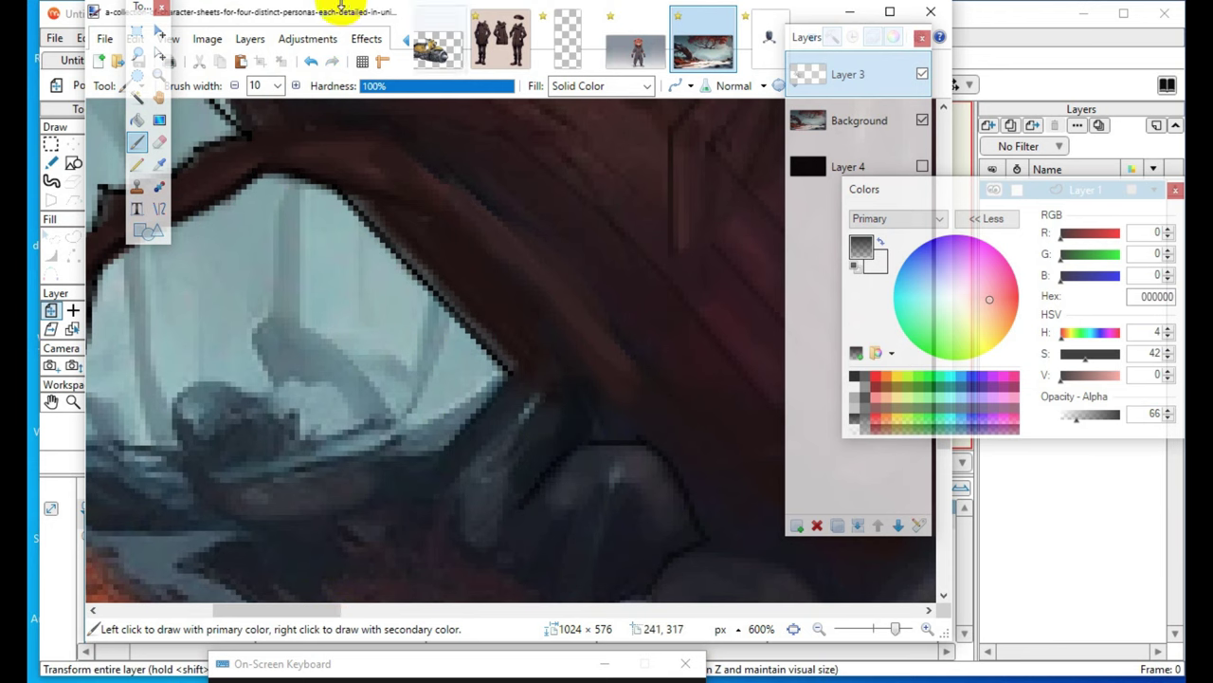
pyautogui.click(311, 60)
pyautogui.click(235, 86)
pyautogui.click(235, 86)
pyautogui.click(235, 86)
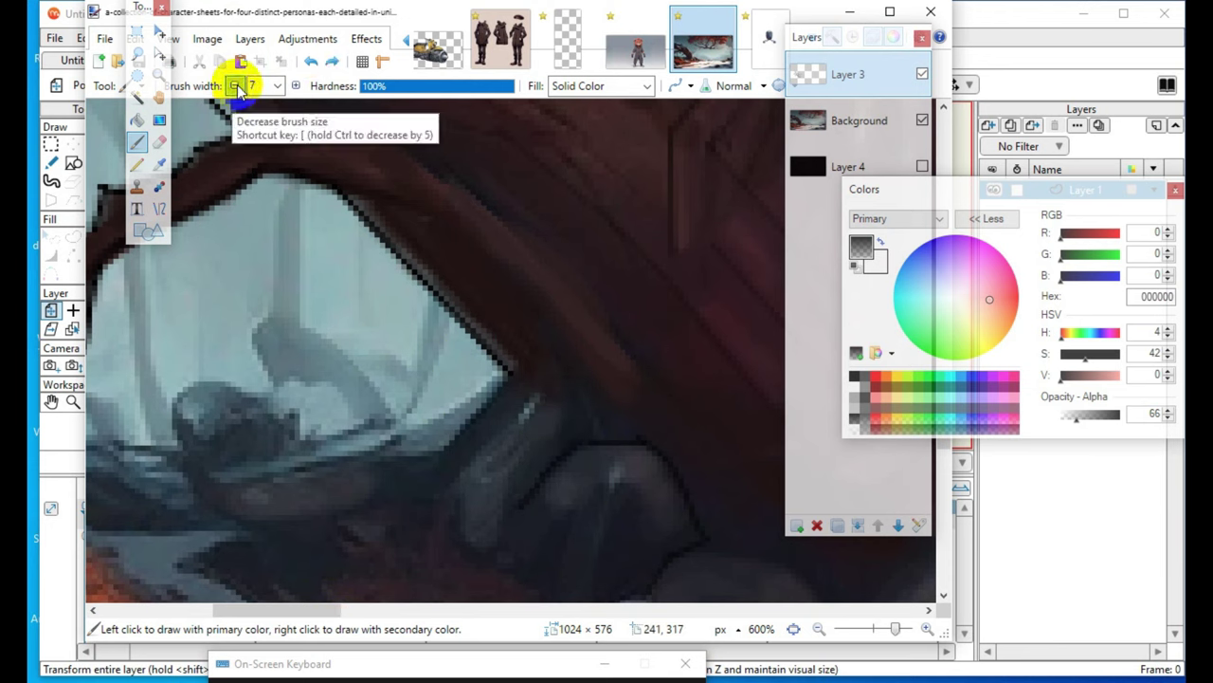
pyautogui.click(236, 87)
pyautogui.click(235, 86)
pyautogui.click(236, 86)
# - Shade around the rounded rock's outline with translucent black brush strokes, undoing a stray stroke
pyautogui.moveTo(465, 417)
pyautogui.mouseDown()
pyautogui.moveTo(628, 449)
pyautogui.moveTo(566, 420)
pyautogui.moveTo(517, 483)
pyautogui.mouseUp()
pyautogui.moveTo(542, 556); pyautogui.dragTo(543, 559)
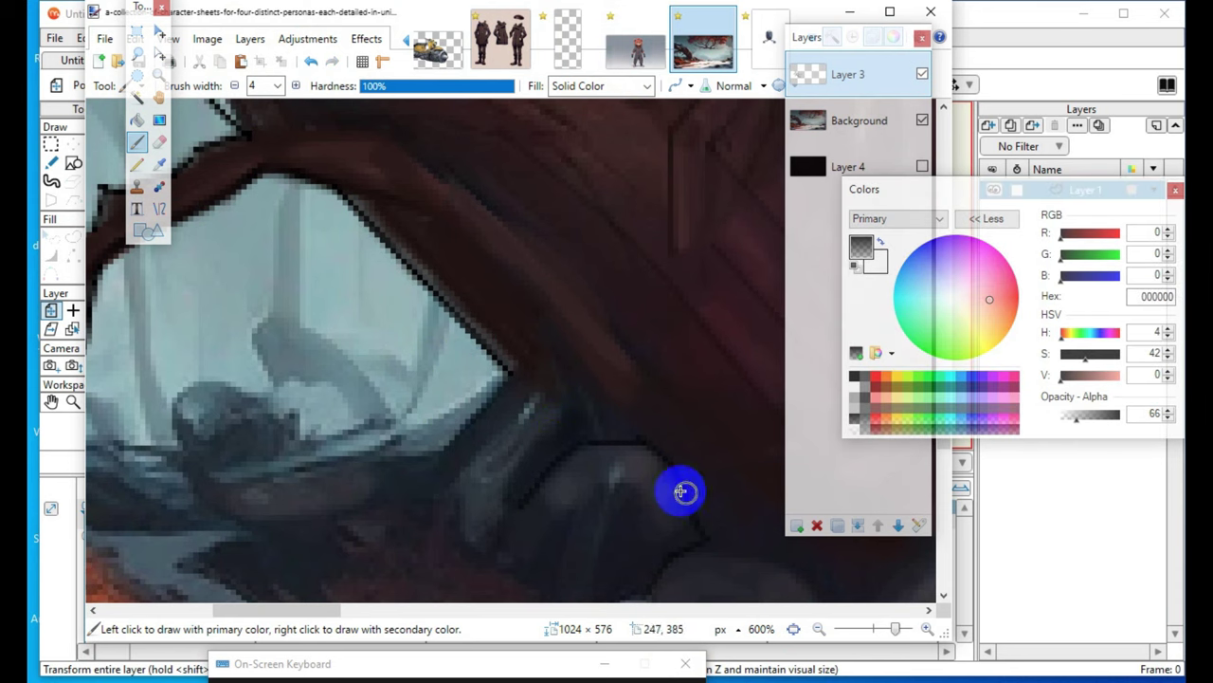
pyautogui.scroll(-3, 673, 474)
pyautogui.scroll(3, 682, 507)
pyautogui.scroll(-2, 664, 498)
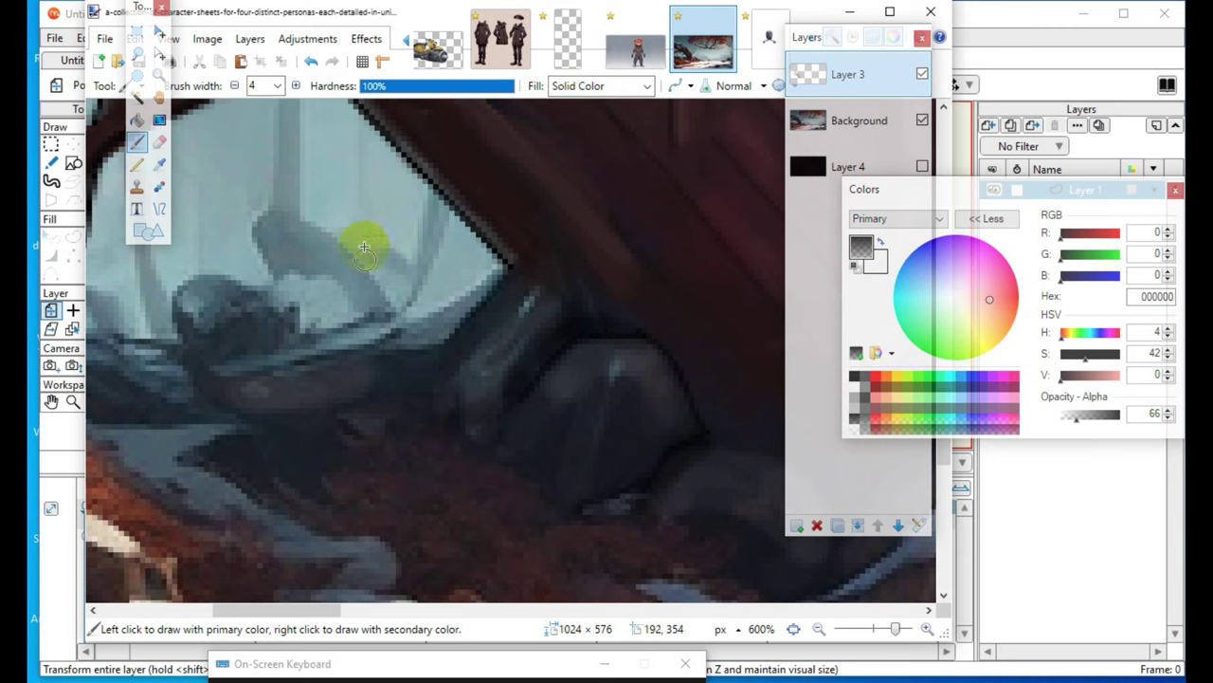
pyautogui.click(312, 61)
pyautogui.moveTo(668, 466)
pyautogui.mouseDown()
pyautogui.moveTo(659, 371)
pyautogui.moveTo(616, 326)
pyautogui.moveTo(690, 377)
pyautogui.mouseUp()
pyautogui.moveTo(716, 429)
pyautogui.mouseDown()
pyautogui.moveTo(625, 339)
pyautogui.moveTo(573, 325)
pyautogui.moveTo(648, 335)
pyautogui.moveTo(768, 455)
pyautogui.mouseUp()
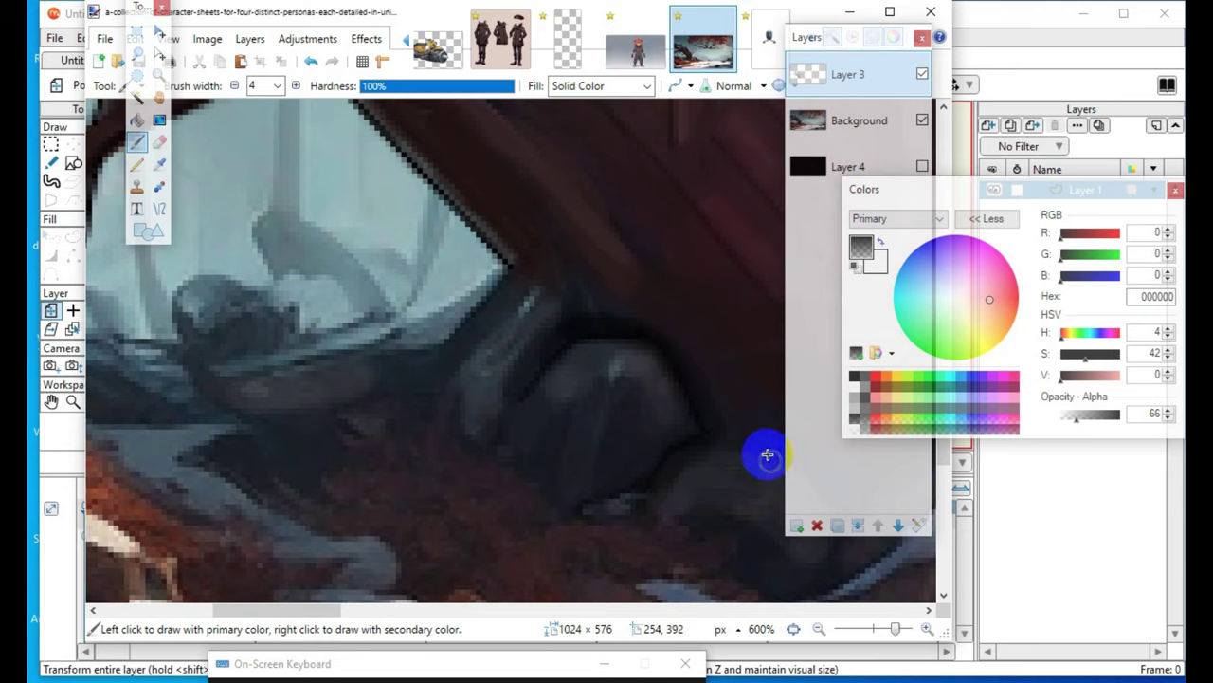
# - Darken the trunk's underside edge below the lower branch and the area where it meets the rocks with translucent black strokes
pyautogui.scroll(3, 768, 455)
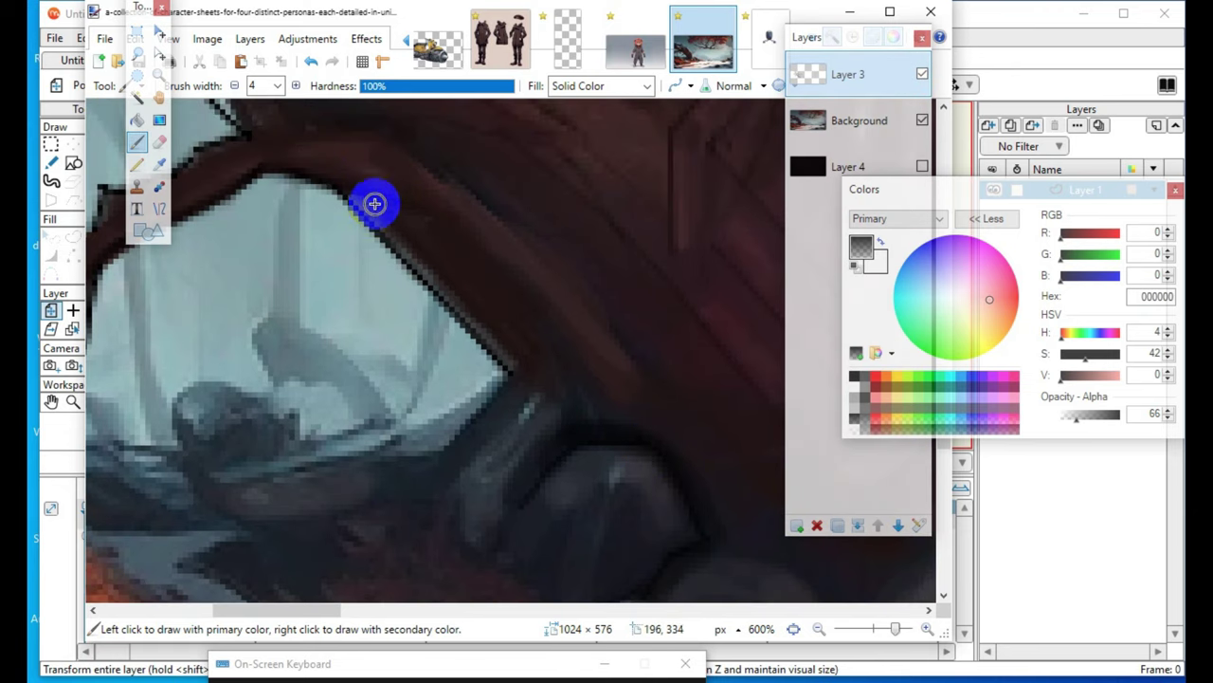
pyautogui.moveTo(361, 198)
pyautogui.mouseDown()
pyautogui.moveTo(392, 244)
pyautogui.moveTo(522, 347)
pyautogui.moveTo(533, 382)
pyautogui.moveTo(315, 155)
pyautogui.mouseUp()
pyautogui.moveTo(575, 356)
pyautogui.mouseDown()
pyautogui.moveTo(477, 319)
pyautogui.moveTo(515, 364)
pyautogui.moveTo(428, 276)
pyautogui.mouseUp()
pyautogui.scroll(-2, 704, 420)
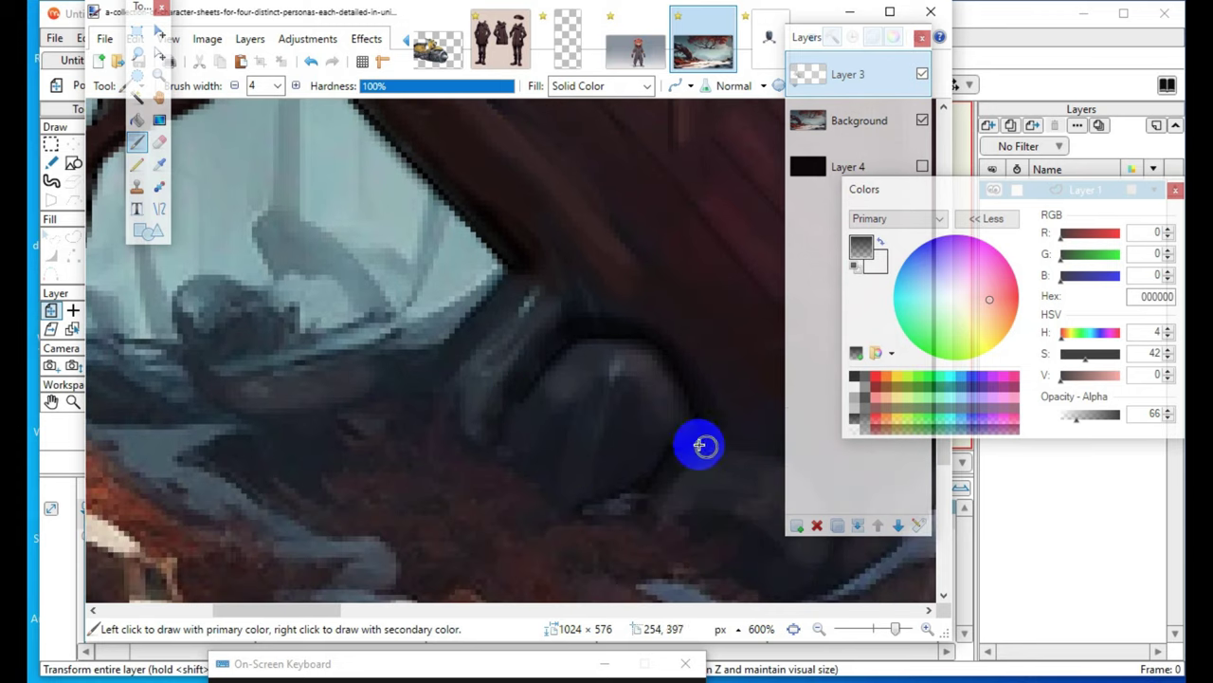
pyautogui.scroll(2, 408, 515)
pyautogui.scroll(-2, 427, 521)
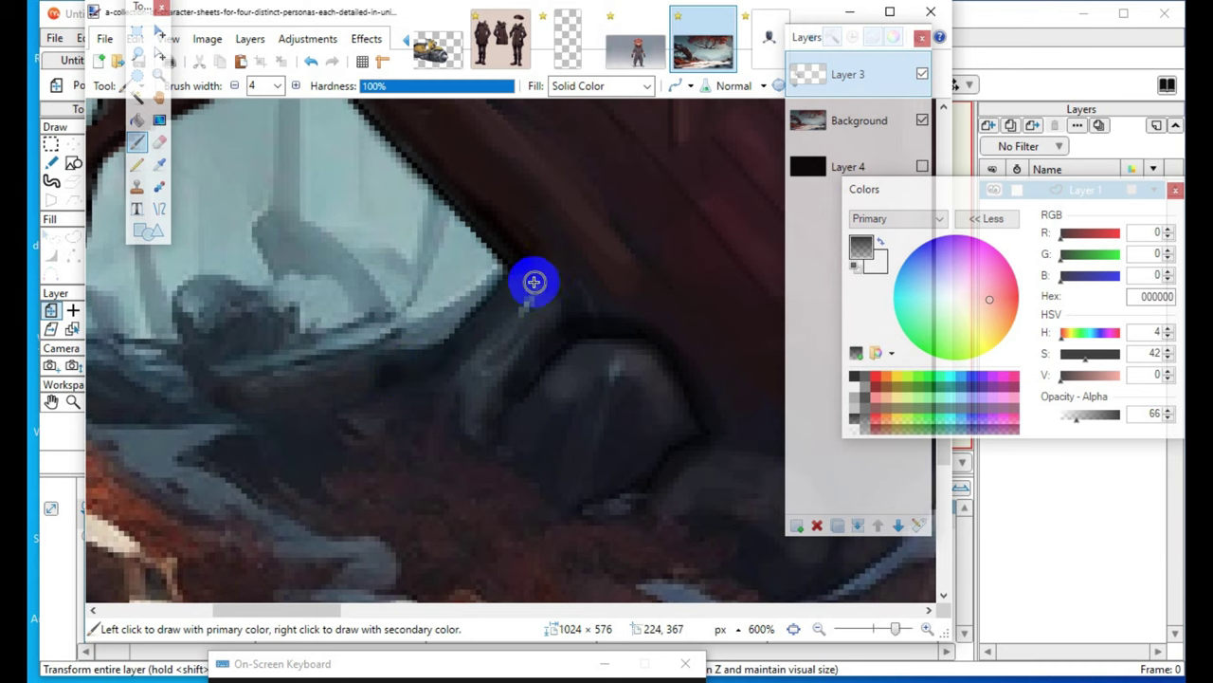
pyautogui.scroll(3, 296, 577)
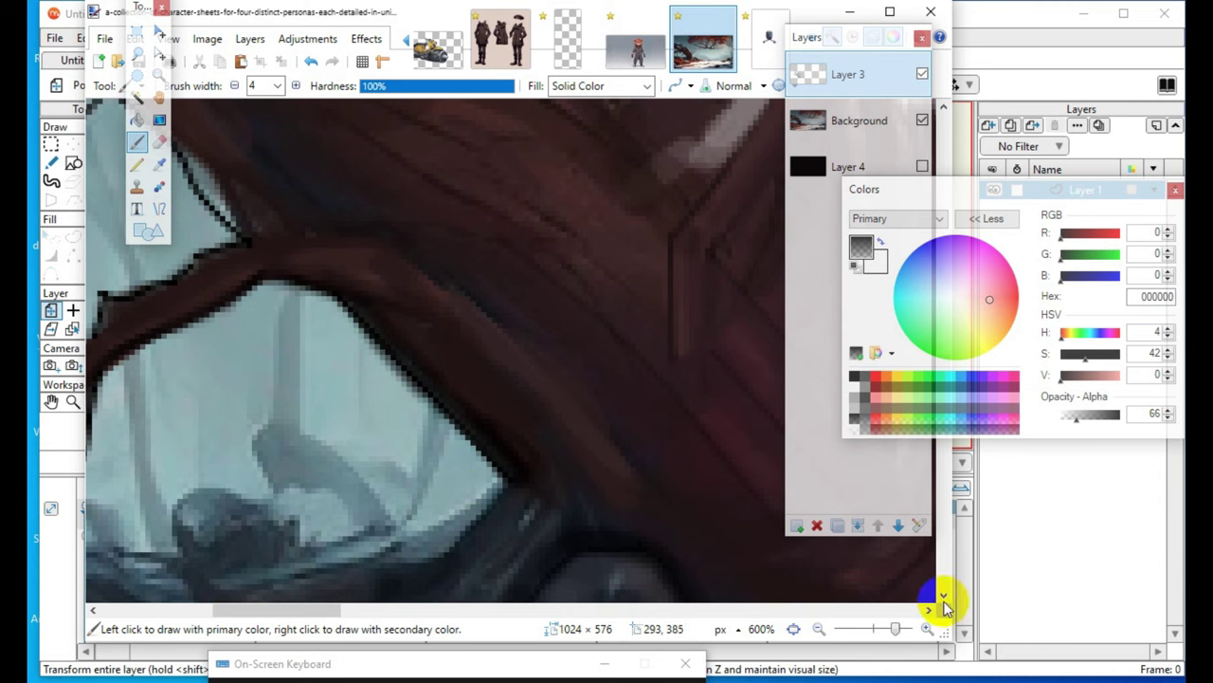
# - Shade the trunk edge between the upper and lower branches and around the small opening above with translucent black strokes
pyautogui.scroll(3, 565, 535)
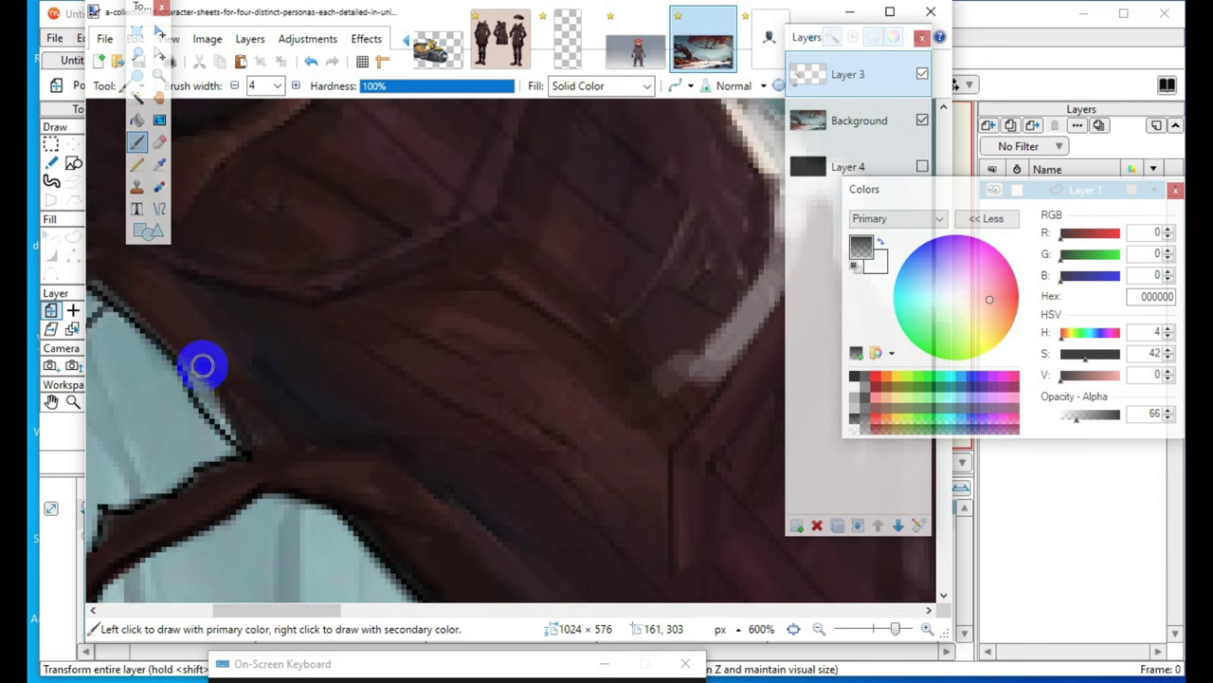
pyautogui.moveTo(199, 382)
pyautogui.mouseDown()
pyautogui.moveTo(246, 450)
pyautogui.moveTo(223, 406)
pyautogui.mouseUp()
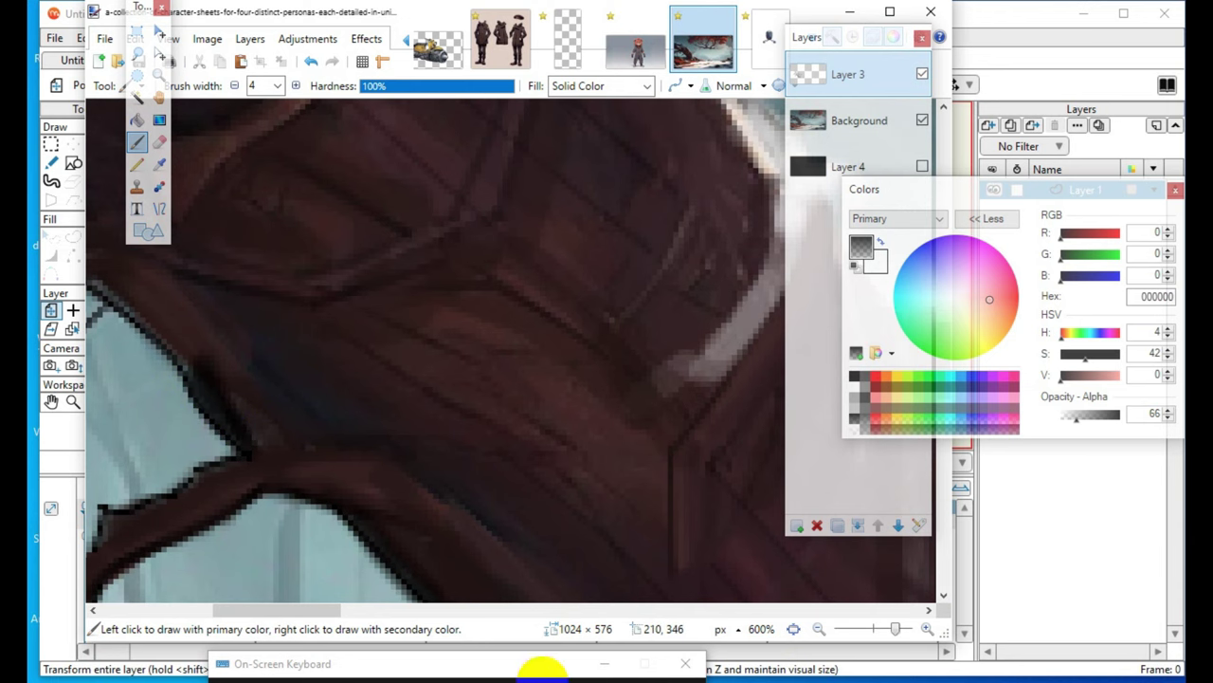
pyautogui.moveTo(287, 615); pyautogui.dragTo(258, 615)
pyautogui.moveTo(318, 277)
pyautogui.mouseDown()
pyautogui.moveTo(307, 282)
pyautogui.moveTo(353, 325)
pyautogui.mouseUp()
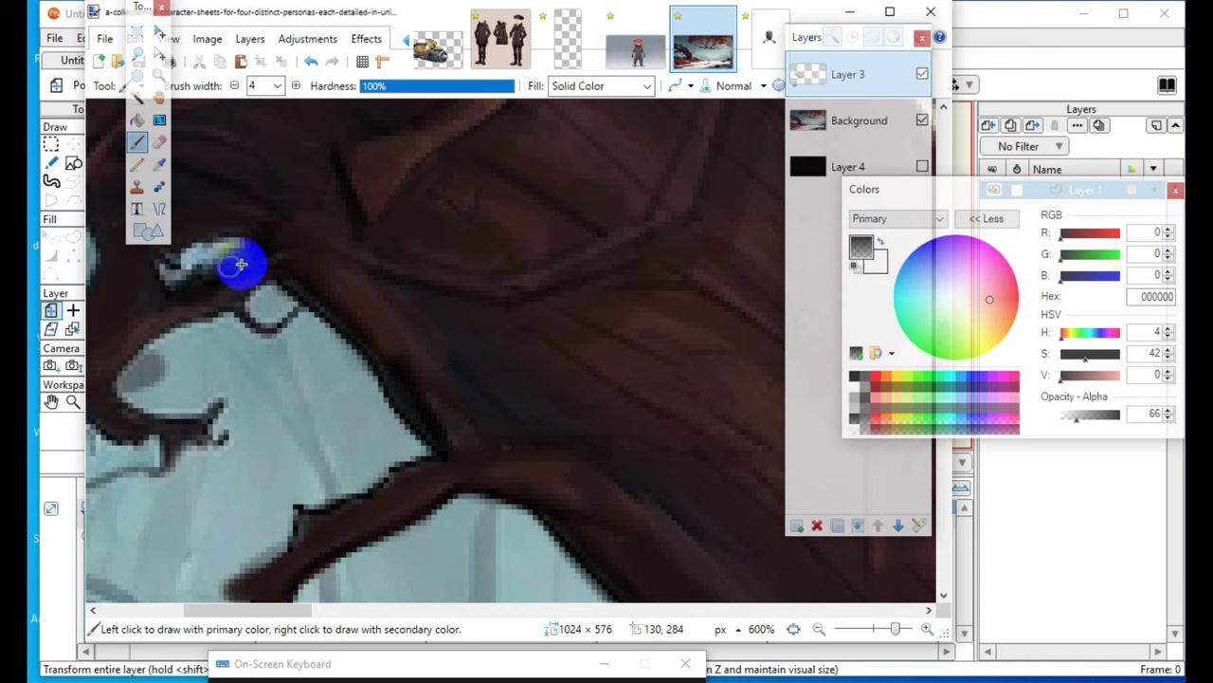
# - Darken the lower branch's forked tip and its downward prong with translucent black brush strokes
pyautogui.scroll(-5, 436, 564)
pyautogui.scroll(3, 379, 474)
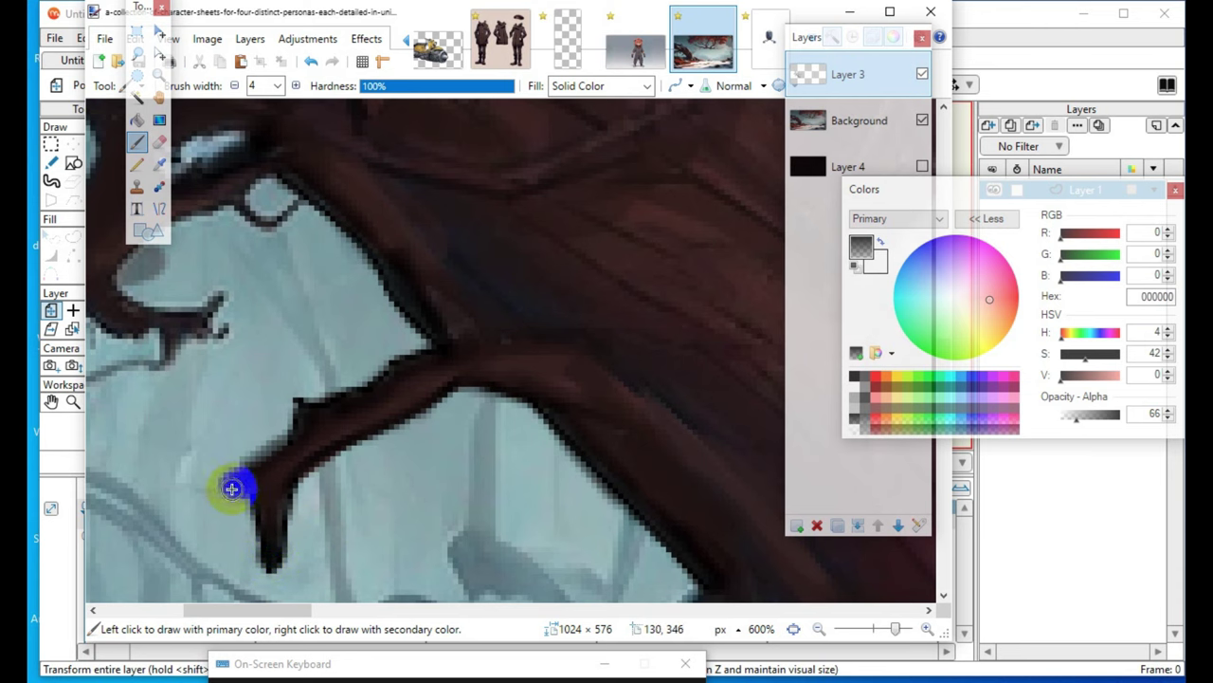
pyautogui.moveTo(232, 488); pyautogui.dragTo(191, 487)
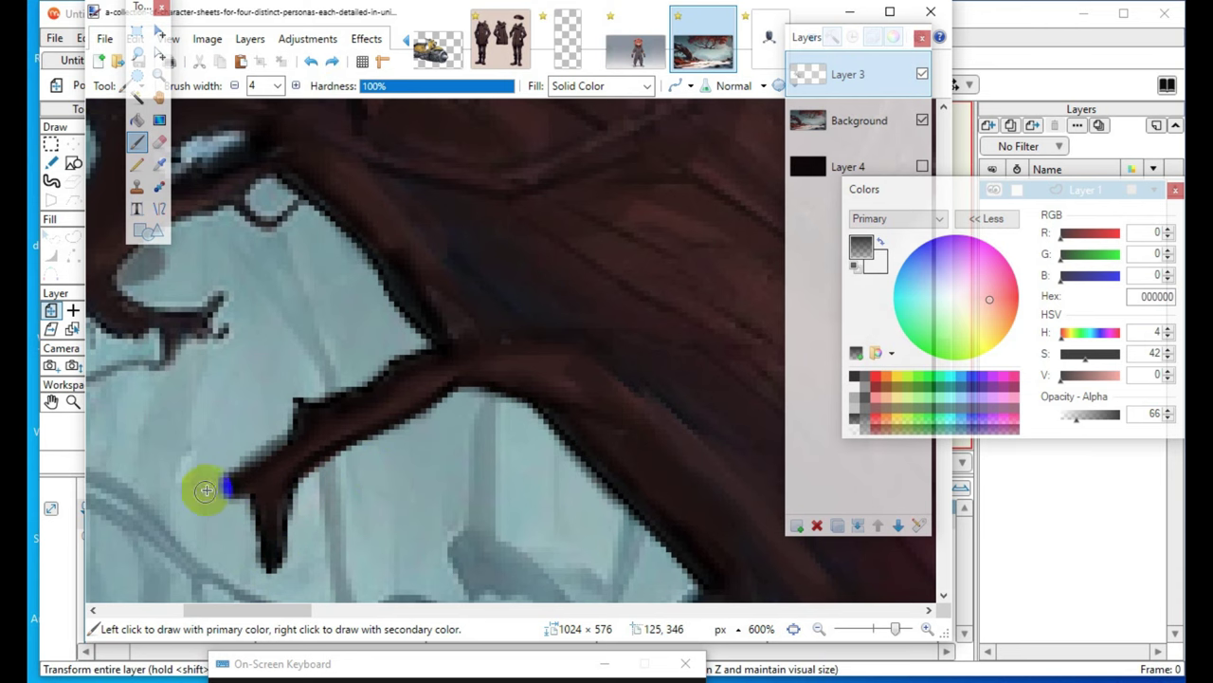
# - Reduce the brush width to 2 and shade the small spur on the lower branch's upper edge
pyautogui.moveTo(282, 396)
pyautogui.mouseDown()
pyautogui.moveTo(291, 454)
pyautogui.moveTo(313, 409)
pyautogui.mouseUp()
pyautogui.click(234, 86)
pyautogui.click(234, 85)
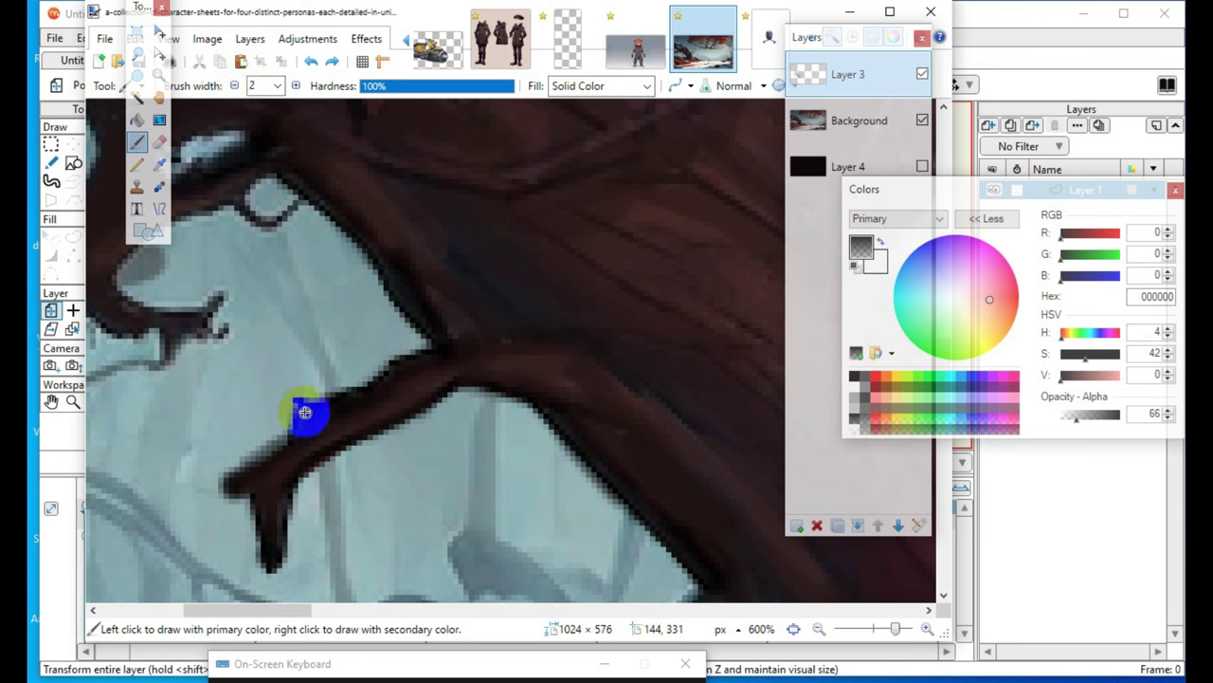
pyautogui.moveTo(299, 405); pyautogui.dragTo(266, 352)
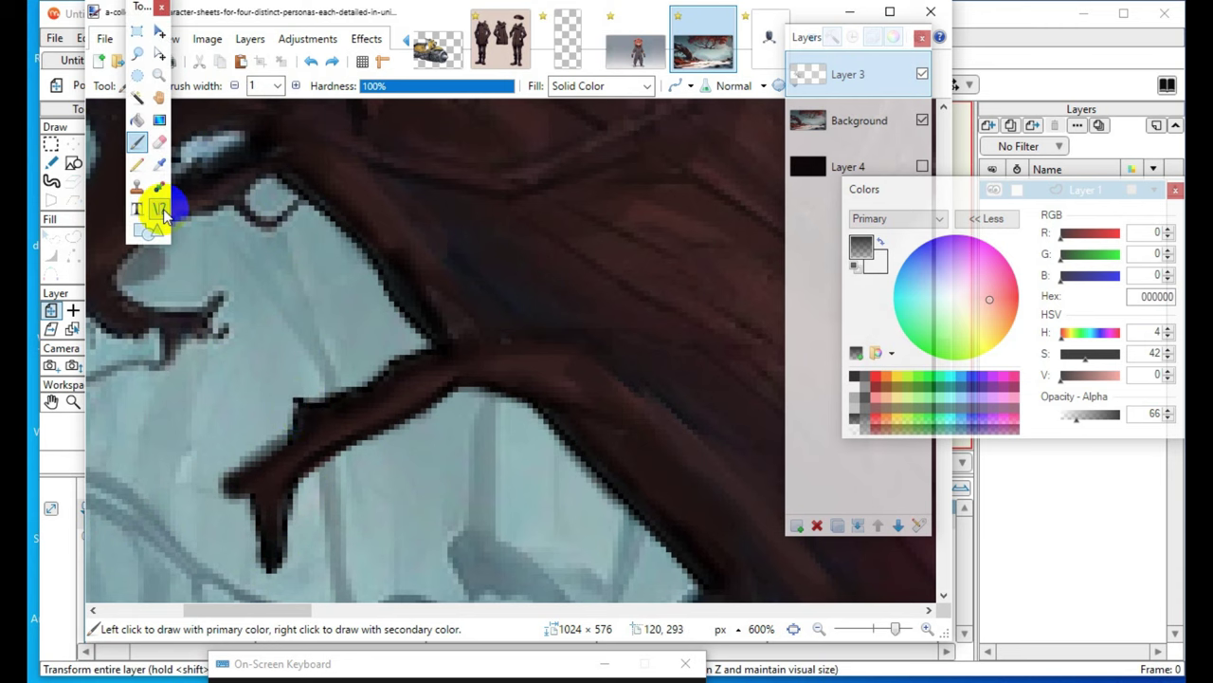
# - Draw a thin curved black twig from the spur on the lower branch with the Line/Curve tool at opacity 167
pyautogui.click(159, 208)
pyautogui.moveTo(325, 399)
pyautogui.mouseDown()
pyautogui.moveTo(232, 349)
pyautogui.moveTo(237, 368)
pyautogui.moveTo(221, 379)
pyautogui.moveTo(255, 392)
pyautogui.moveTo(244, 378)
pyautogui.mouseUp()
pyautogui.click(544, 380)
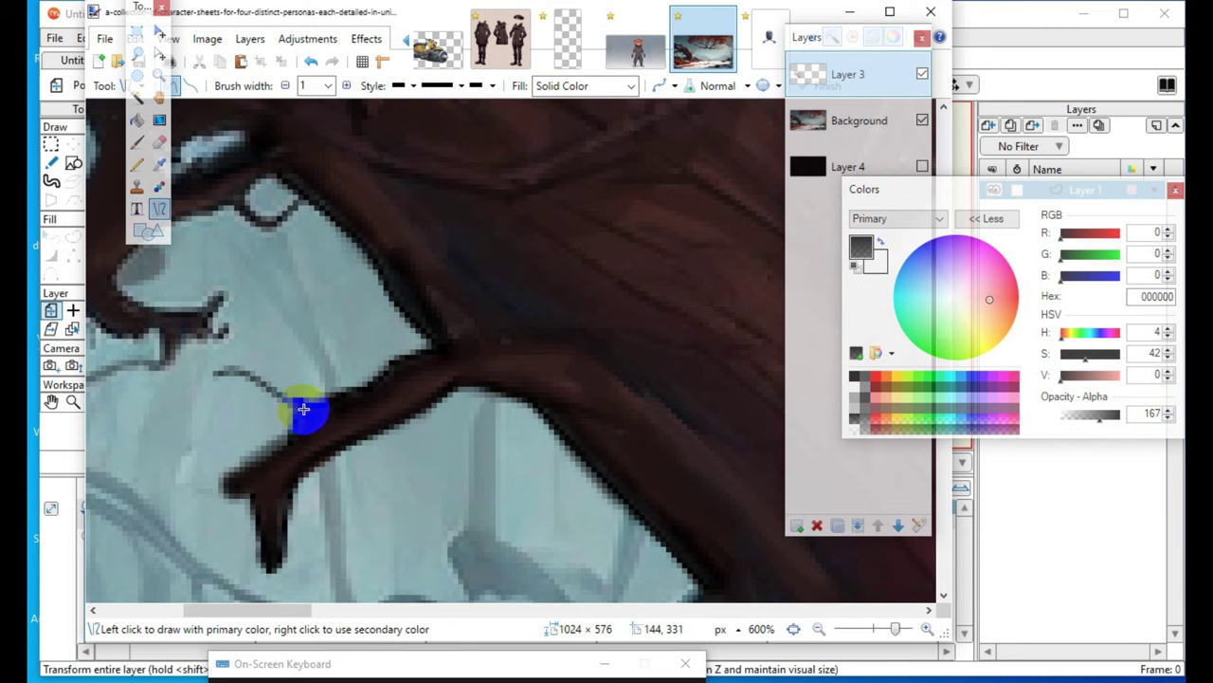
pyautogui.moveTo(297, 408); pyautogui.dragTo(294, 380)
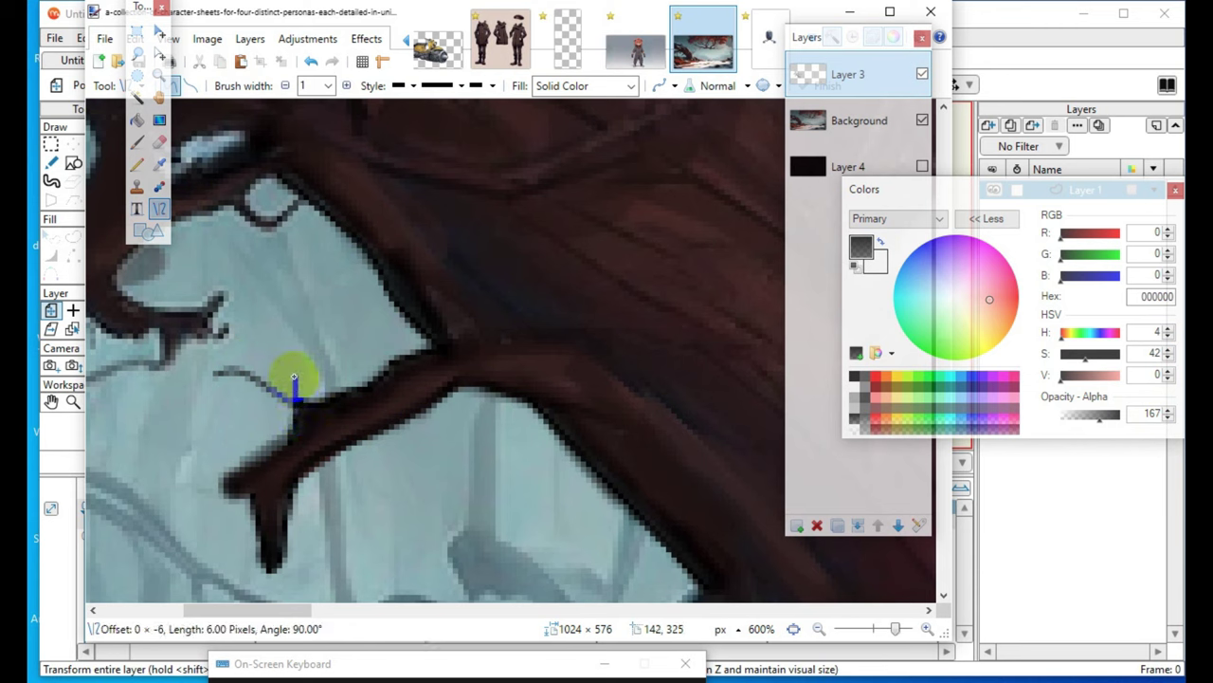
pyautogui.moveTo(320, 363)
pyautogui.mouseDown()
pyautogui.moveTo(254, 465)
pyautogui.moveTo(173, 414)
pyautogui.moveTo(308, 411)
pyautogui.mouseUp()
pyautogui.click(480, 338)
# - Draw a straight twig below the curved one from two black lines that meet at its tip
pyautogui.click(371, 439)
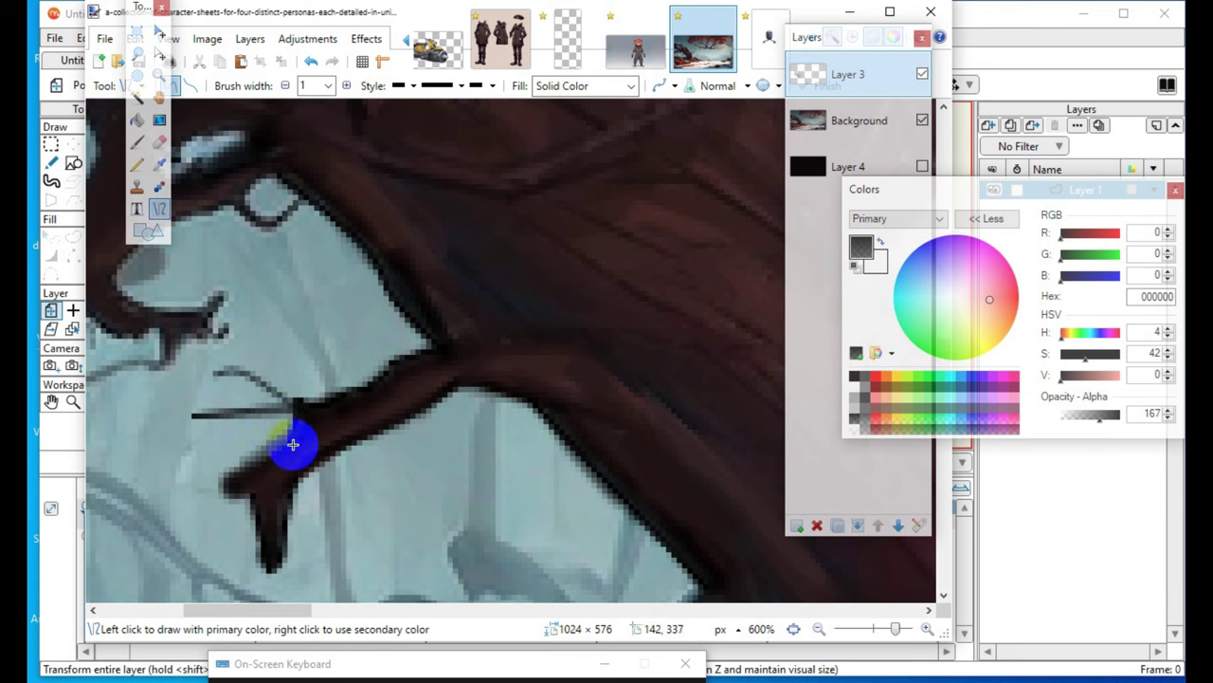
pyautogui.moveTo(193, 417); pyautogui.dragTo(300, 420)
pyautogui.click(389, 385)
pyautogui.click(250, 404)
# - Thicken the curved twig with overlapping black lines from its tip to the lower branch
pyautogui.moveTo(237, 373); pyautogui.dragTo(284, 401)
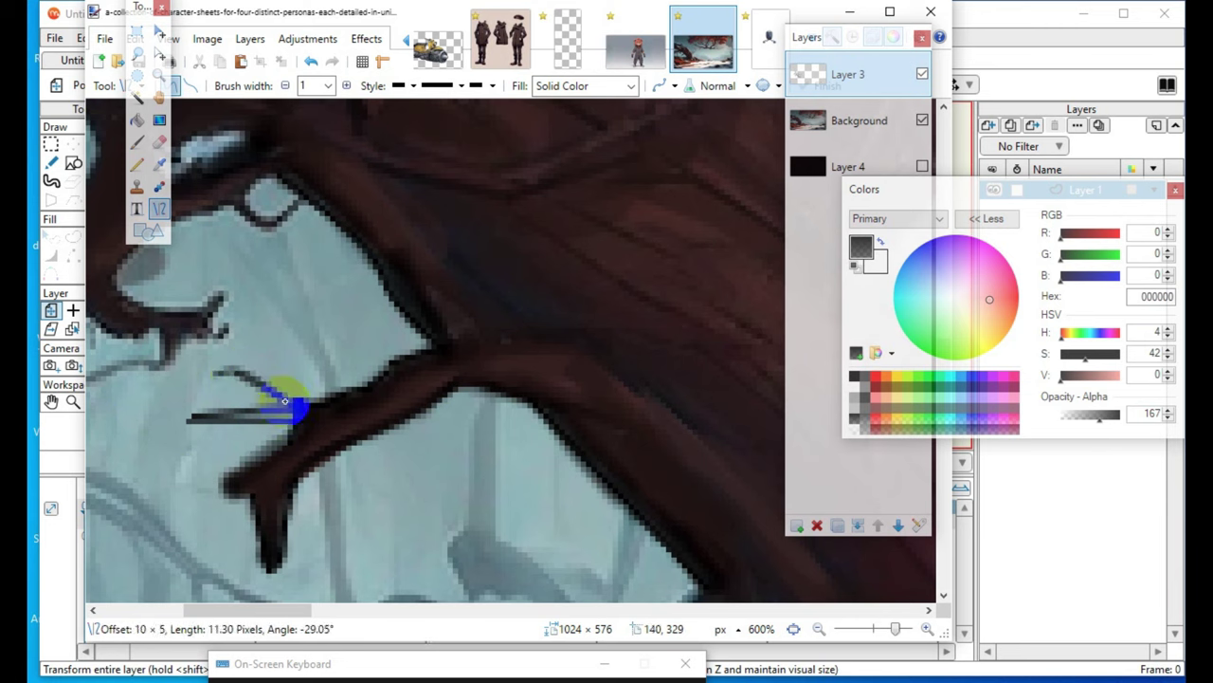
pyautogui.click(355, 393)
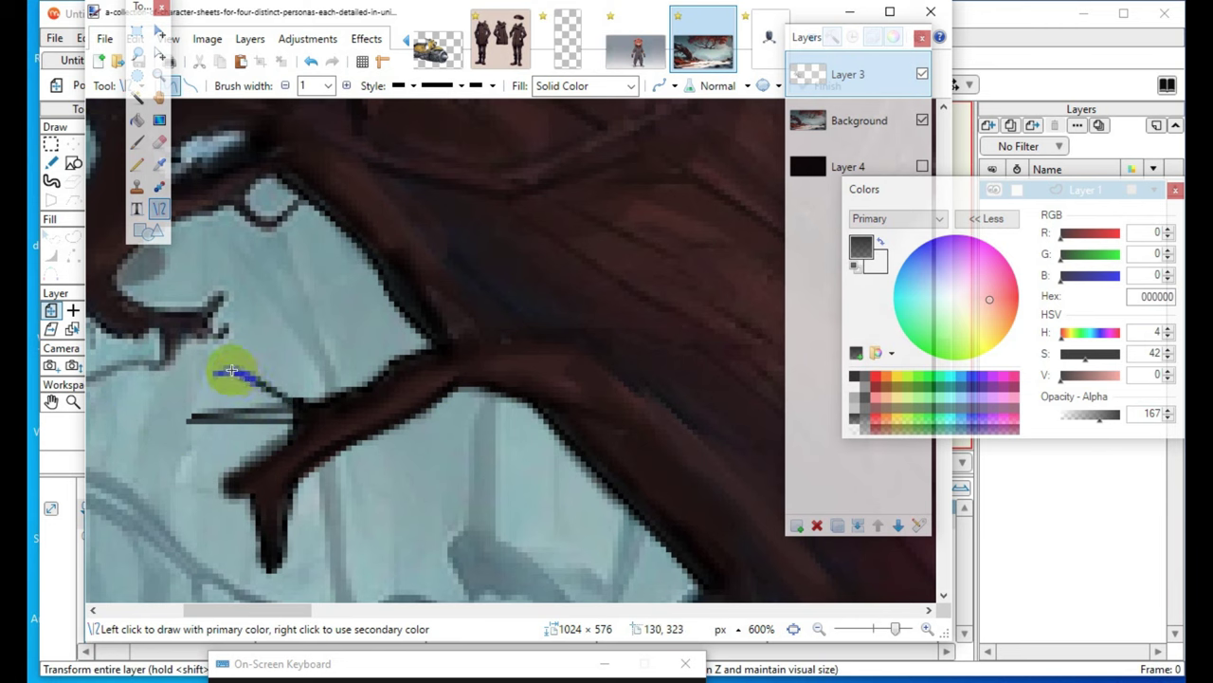
pyautogui.moveTo(232, 369); pyautogui.dragTo(325, 404)
pyautogui.click(419, 353)
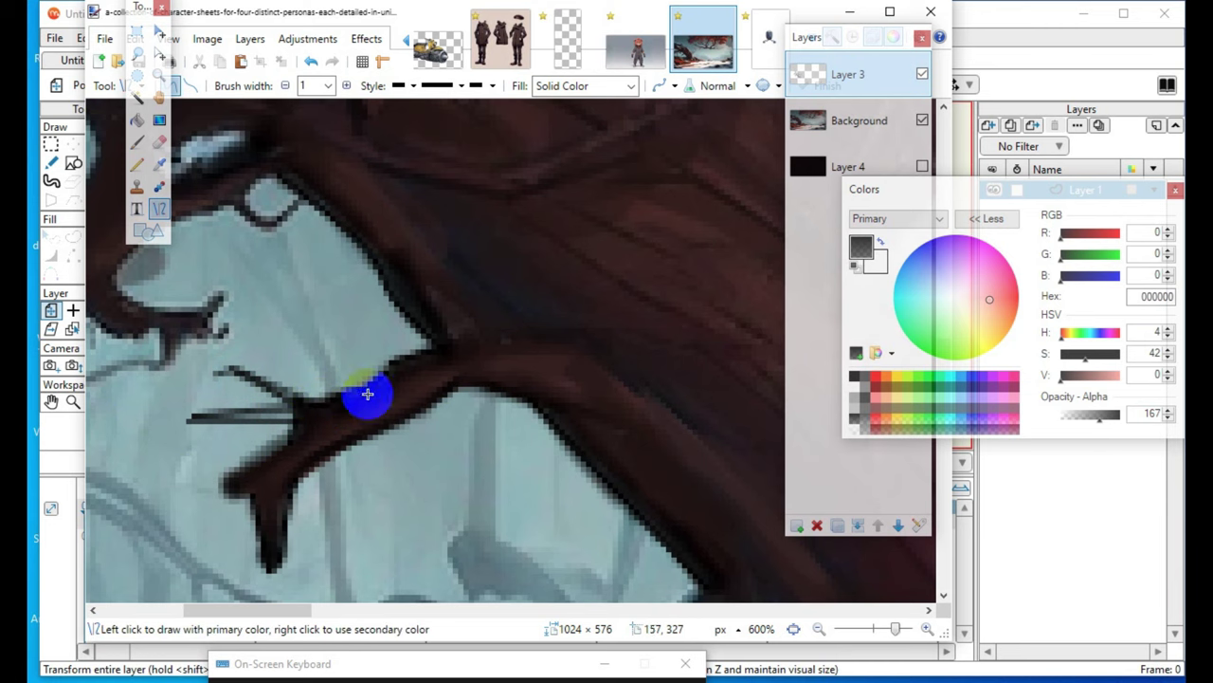
pyautogui.moveTo(225, 367); pyautogui.dragTo(285, 392)
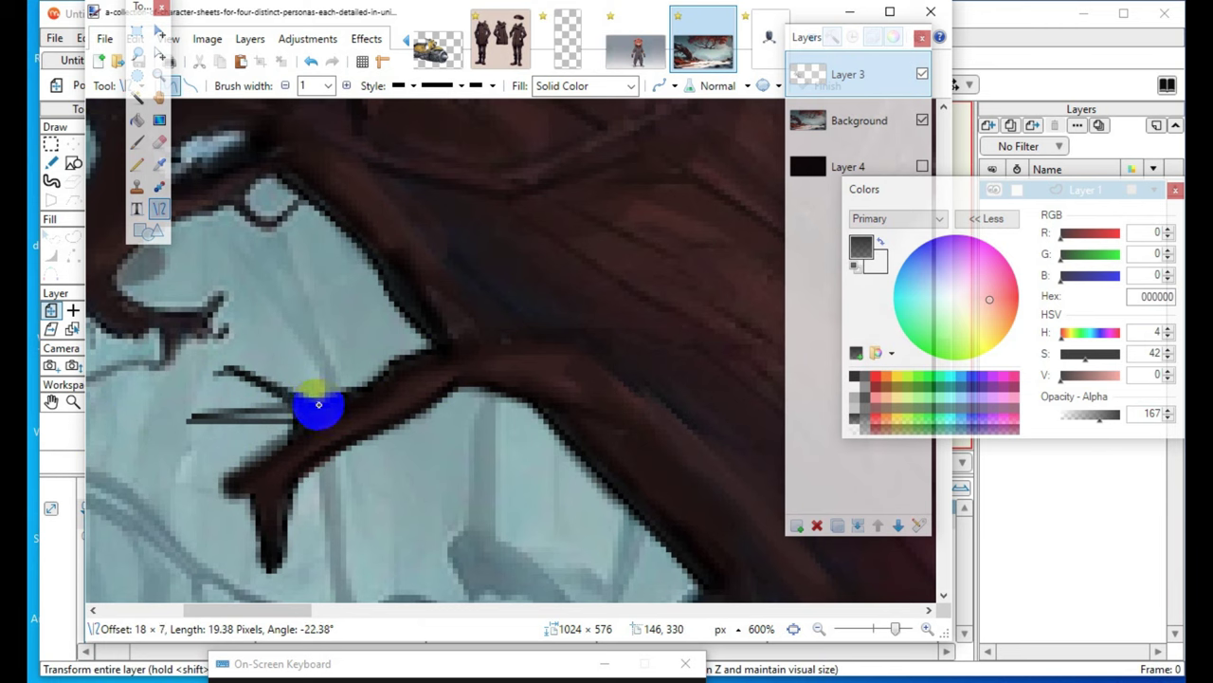
pyautogui.moveTo(316, 405); pyautogui.dragTo(316, 404)
pyautogui.click(492, 331)
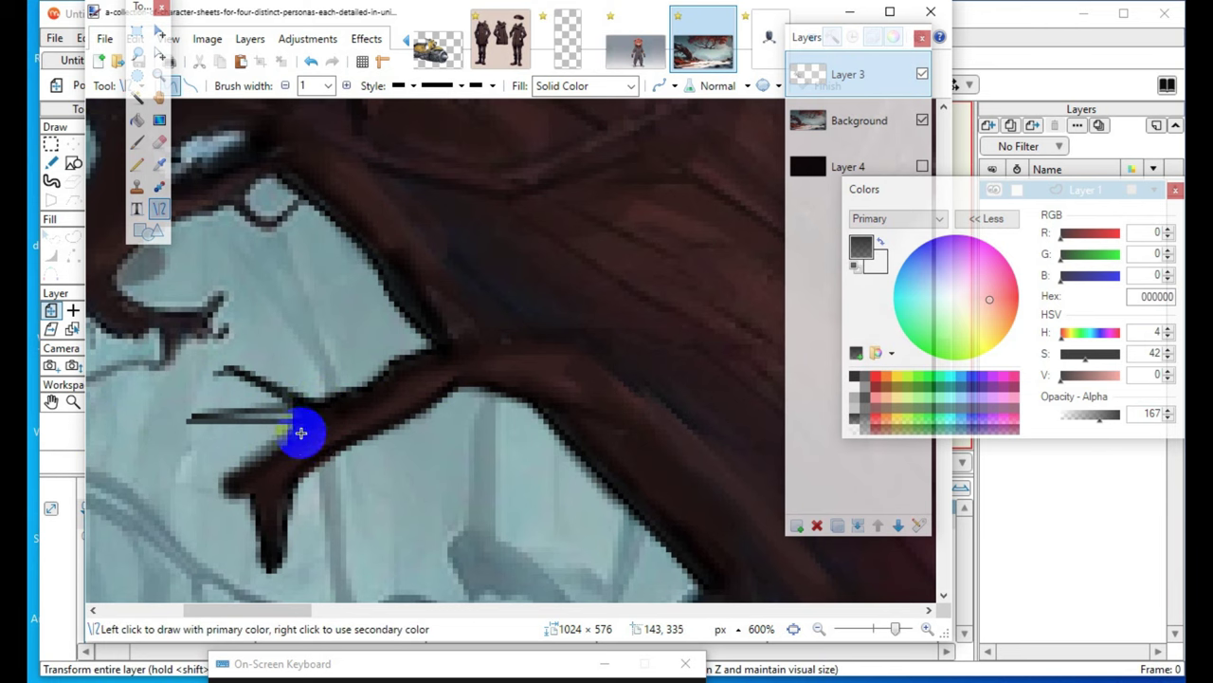
# - Fill the gap inside the straight twig with a brown 5B3735 line
pyautogui.moveTo(204, 418); pyautogui.dragTo(301, 418)
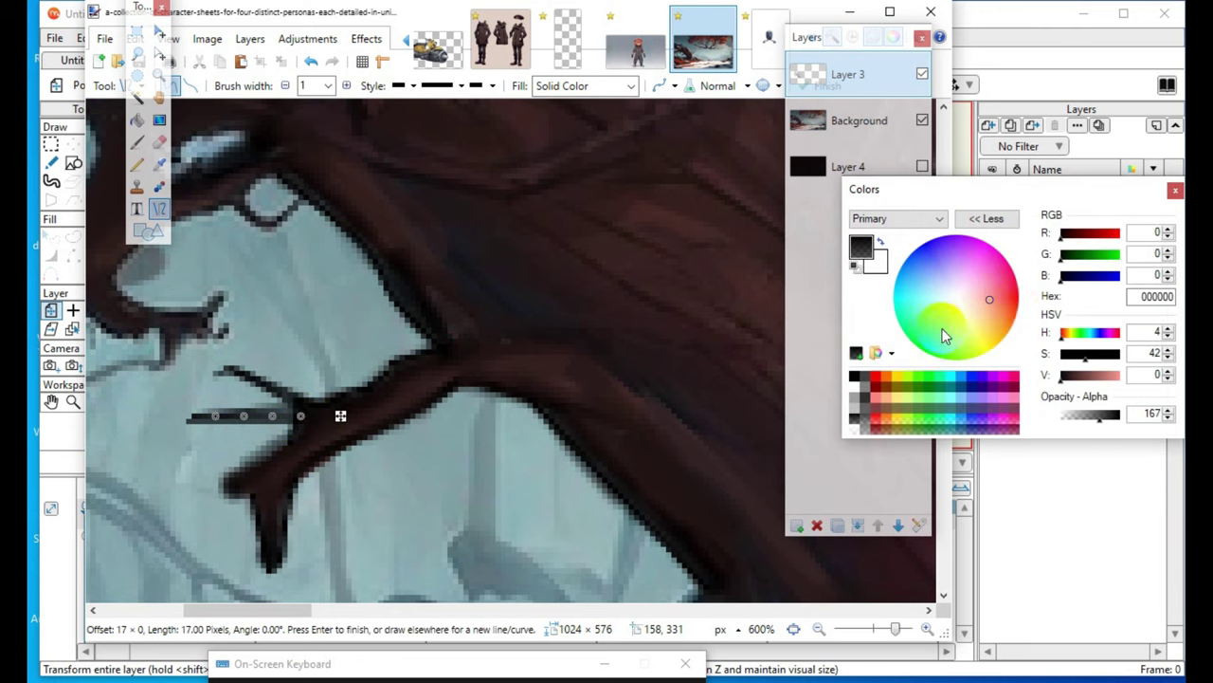
pyautogui.click(1082, 375)
pyautogui.moveTo(1081, 377); pyautogui.dragTo(1084, 379)
pyautogui.click(712, 290)
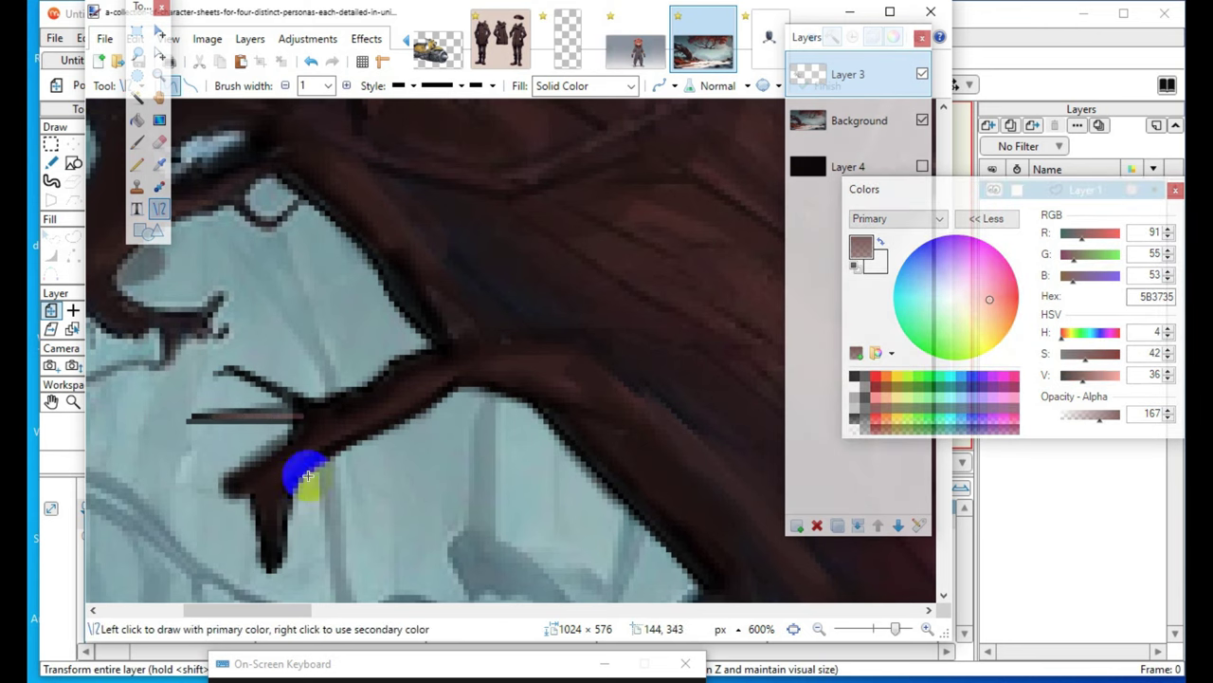
# - Draw a brown highlight curve along the lower branch's underside and into its downward prong
pyautogui.moveTo(456, 372); pyautogui.dragTo(268, 512)
pyautogui.moveTo(334, 467); pyautogui.dragTo(285, 465)
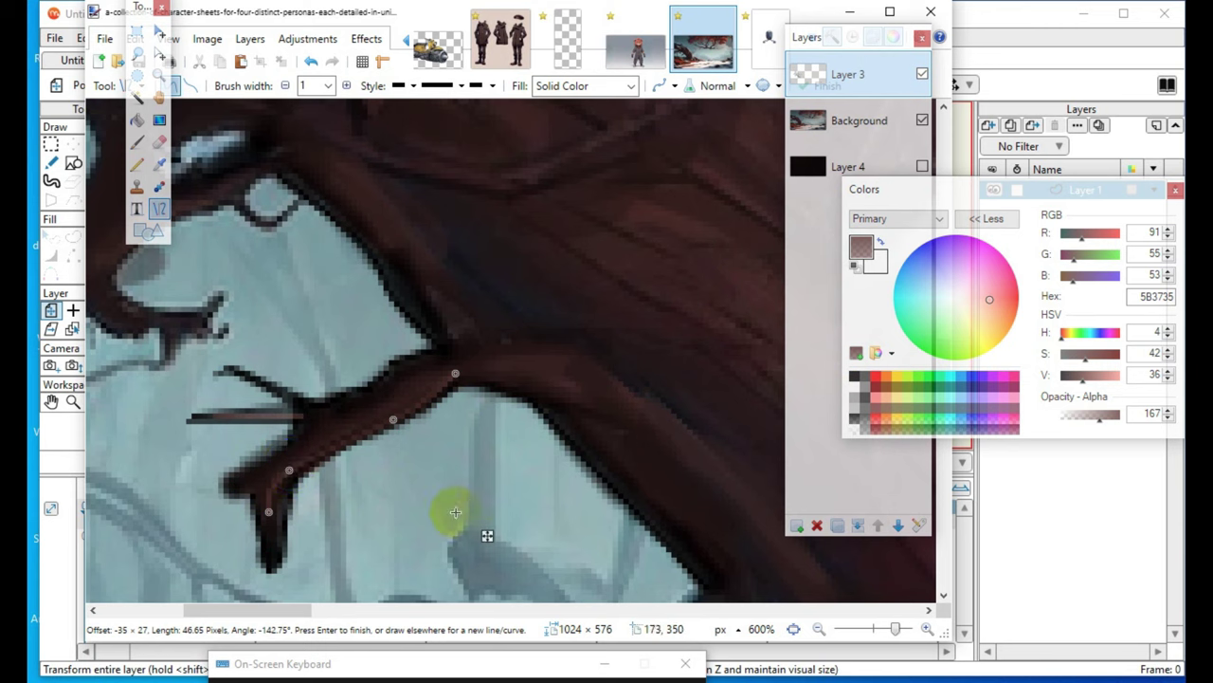
pyautogui.click(389, 410)
pyautogui.moveTo(392, 423)
pyautogui.mouseDown()
pyautogui.moveTo(377, 403)
pyautogui.moveTo(385, 425)
pyautogui.moveTo(406, 414)
pyautogui.moveTo(404, 381)
pyautogui.moveTo(365, 406)
pyautogui.moveTo(397, 417)
pyautogui.mouseUp()
pyautogui.press('Return')
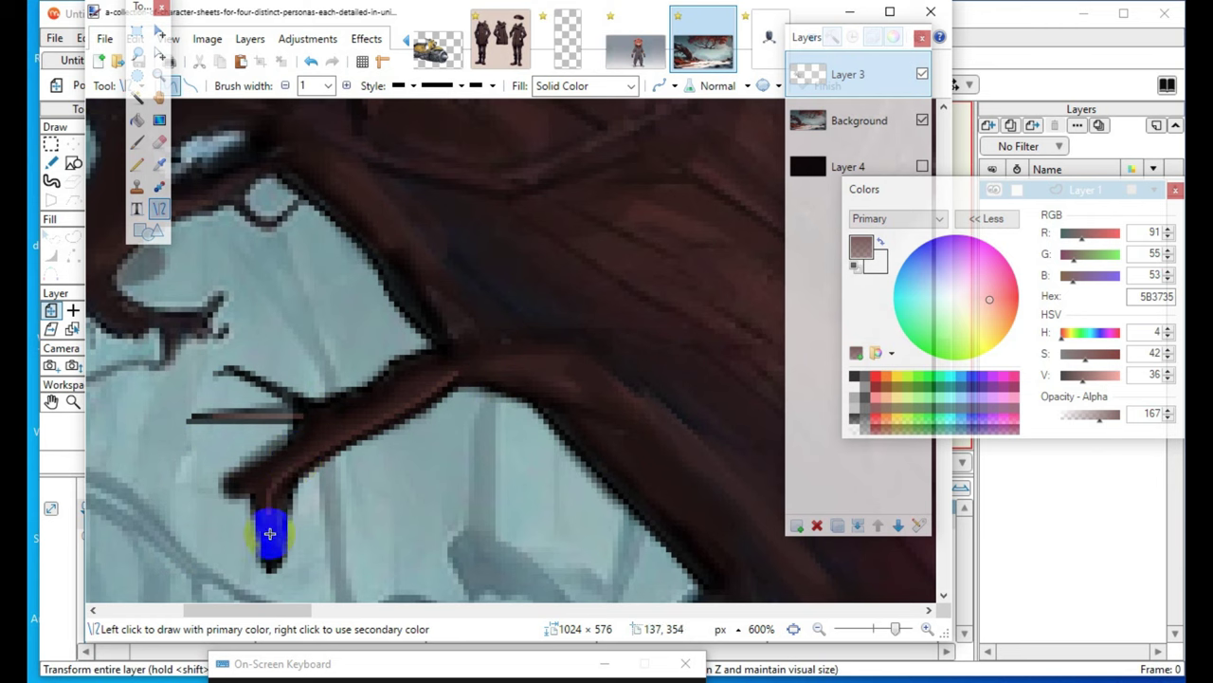
# - Add a short brown highlight to the forked tip of the lower branch
pyautogui.click(233, 486)
pyautogui.moveTo(233, 485); pyautogui.dragTo(278, 466)
pyautogui.press('Return')
pyautogui.click(262, 452)
# - Highlight the straight twig and the curved twig with thin brown lines running to the lower branch
pyautogui.click(207, 421)
pyautogui.moveTo(235, 420)
pyautogui.mouseDown()
pyautogui.moveTo(279, 417)
pyautogui.moveTo(295, 457)
pyautogui.moveTo(309, 425)
pyautogui.moveTo(299, 398)
pyautogui.moveTo(295, 417)
pyautogui.mouseUp()
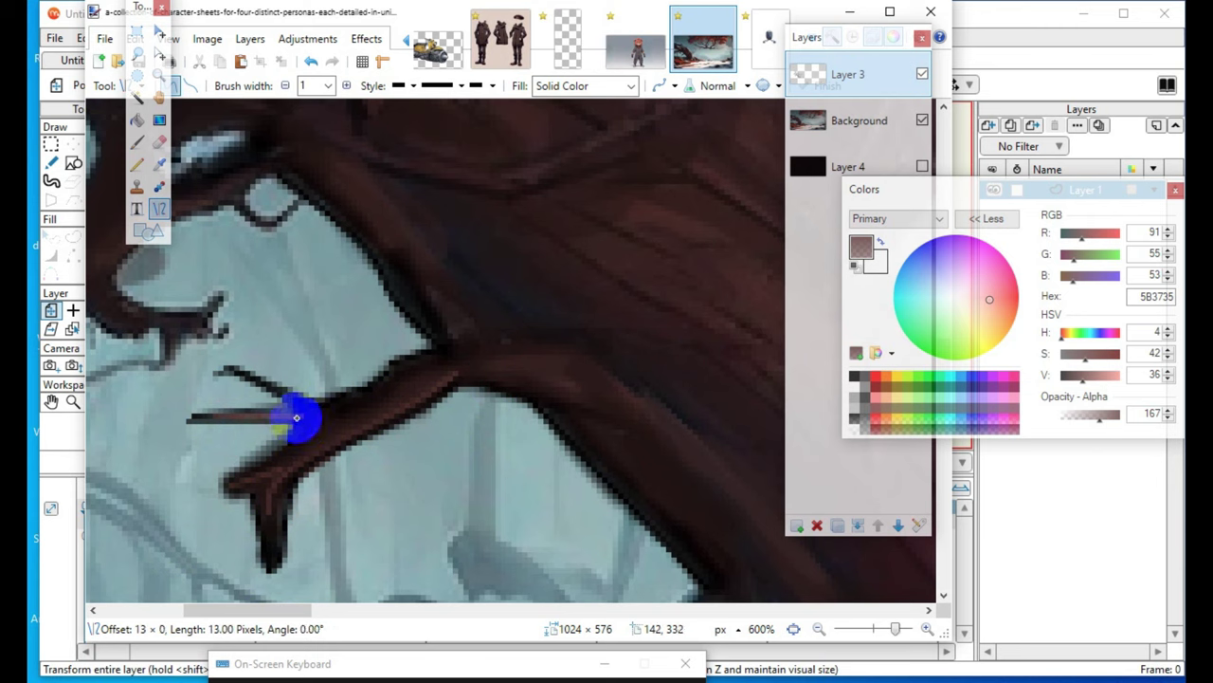
pyautogui.click(253, 380)
pyautogui.moveTo(269, 386); pyautogui.dragTo(315, 410)
pyautogui.click(536, 392)
# - Draw a darker brown 442927 line along the trunk edge between the upper and lower branches
pyautogui.scroll(3, 285, 545)
pyautogui.scroll(-2, 241, 512)
pyautogui.scroll(1, 446, 530)
pyautogui.moveTo(272, 268); pyautogui.dragTo(369, 347)
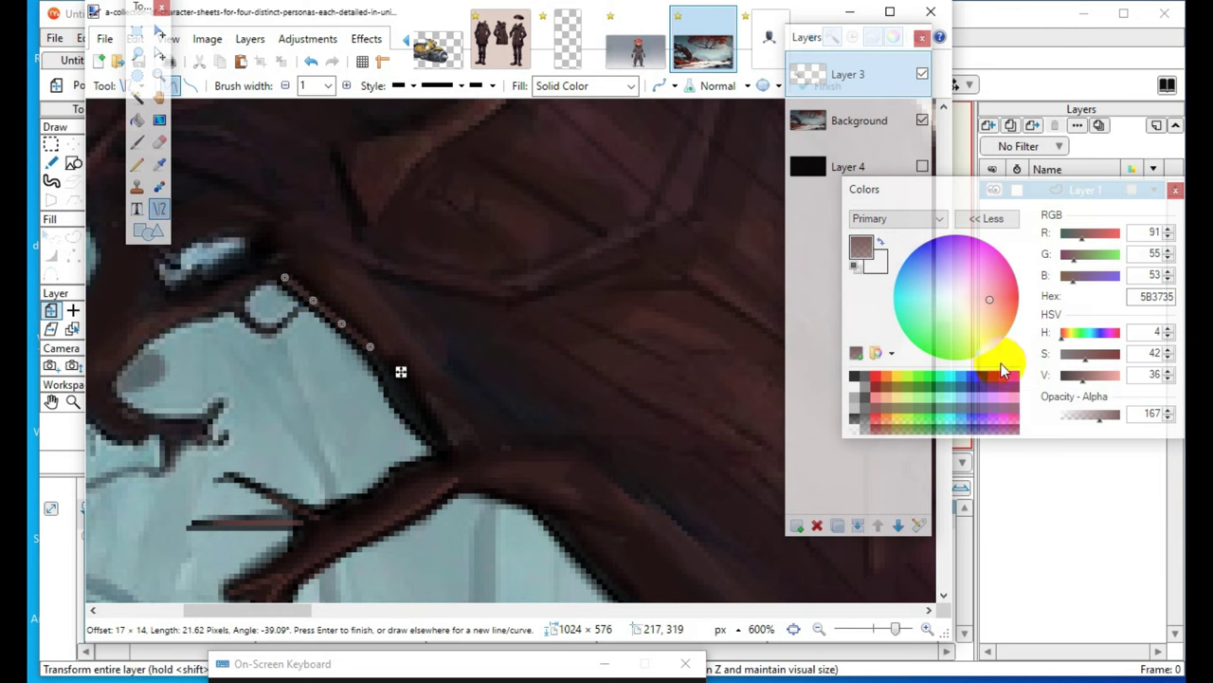
pyautogui.moveTo(1072, 381); pyautogui.dragTo(1077, 378)
pyautogui.moveTo(490, 309); pyautogui.dragTo(502, 309)
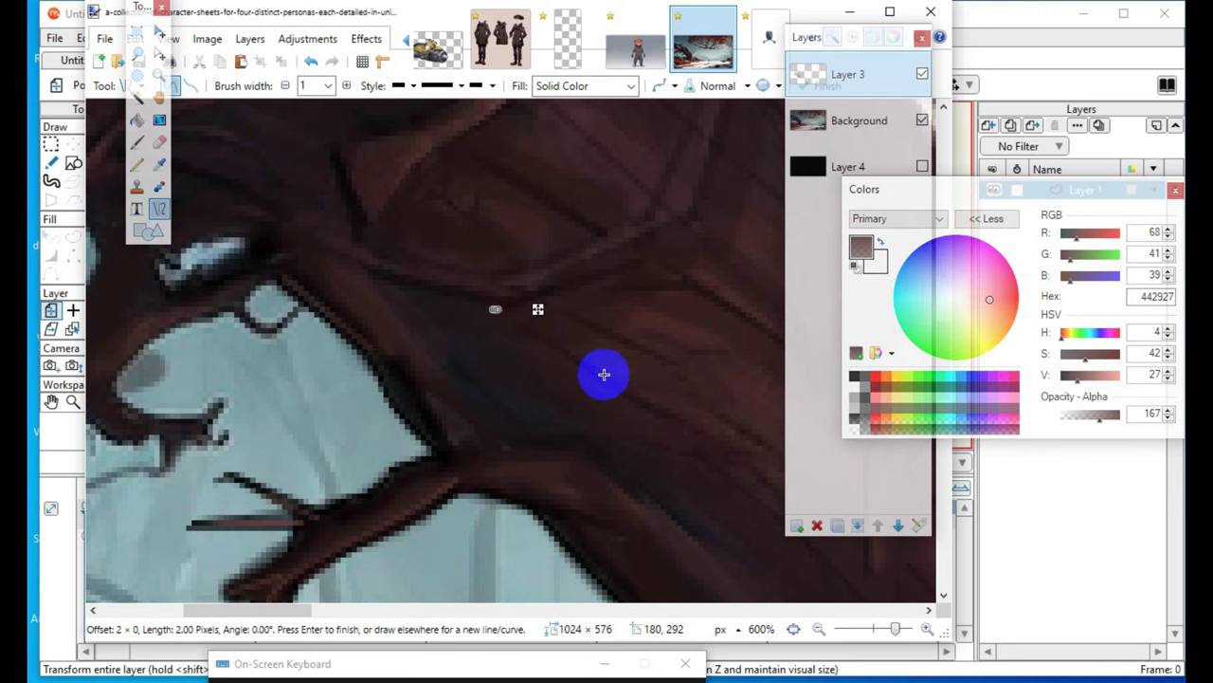
# - Draw a brown highlight line along the trunk's underside from the lower branch down to the rocks
pyautogui.scroll(-3, 332, 364)
pyautogui.scroll(1, 509, 522)
pyautogui.scroll(-1, 481, 461)
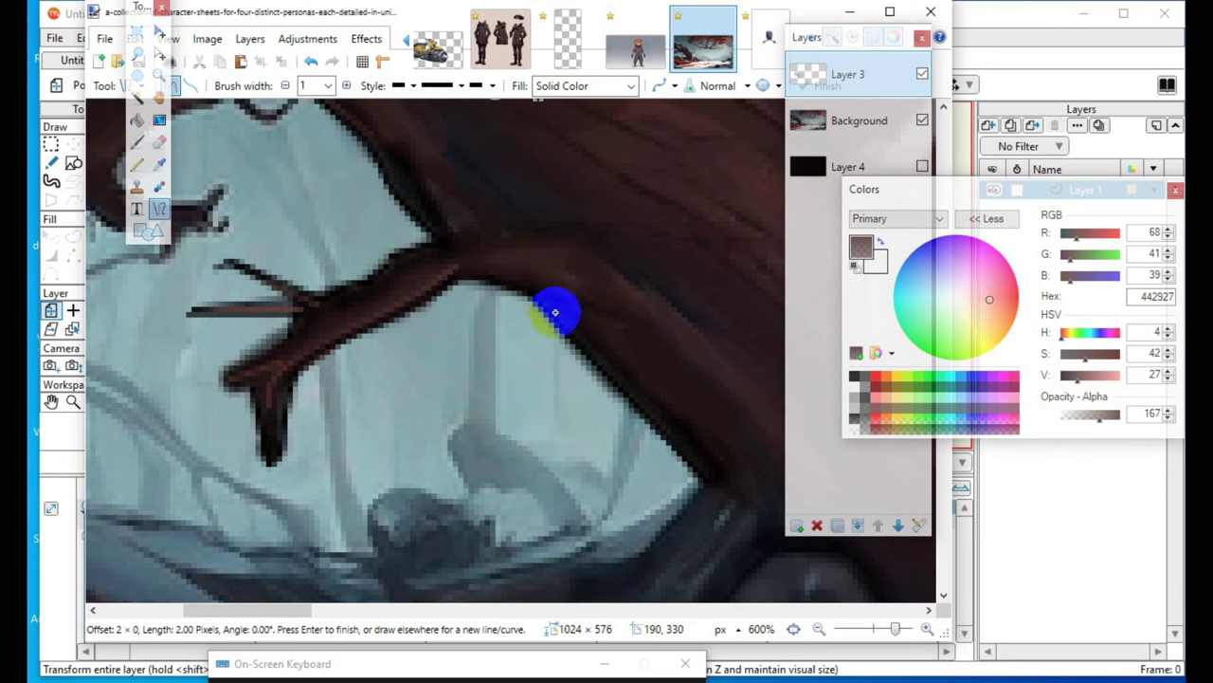
pyautogui.moveTo(555, 312); pyautogui.dragTo(714, 471)
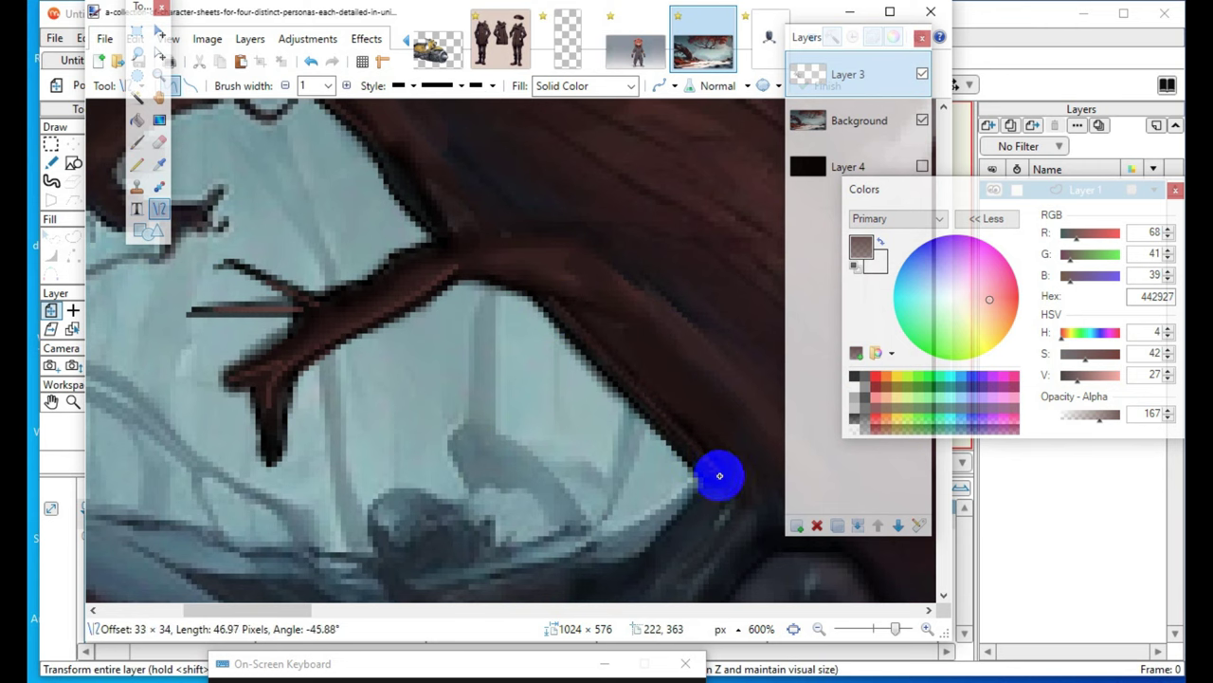
pyautogui.moveTo(720, 475); pyautogui.dragTo(720, 475)
pyautogui.click(705, 352)
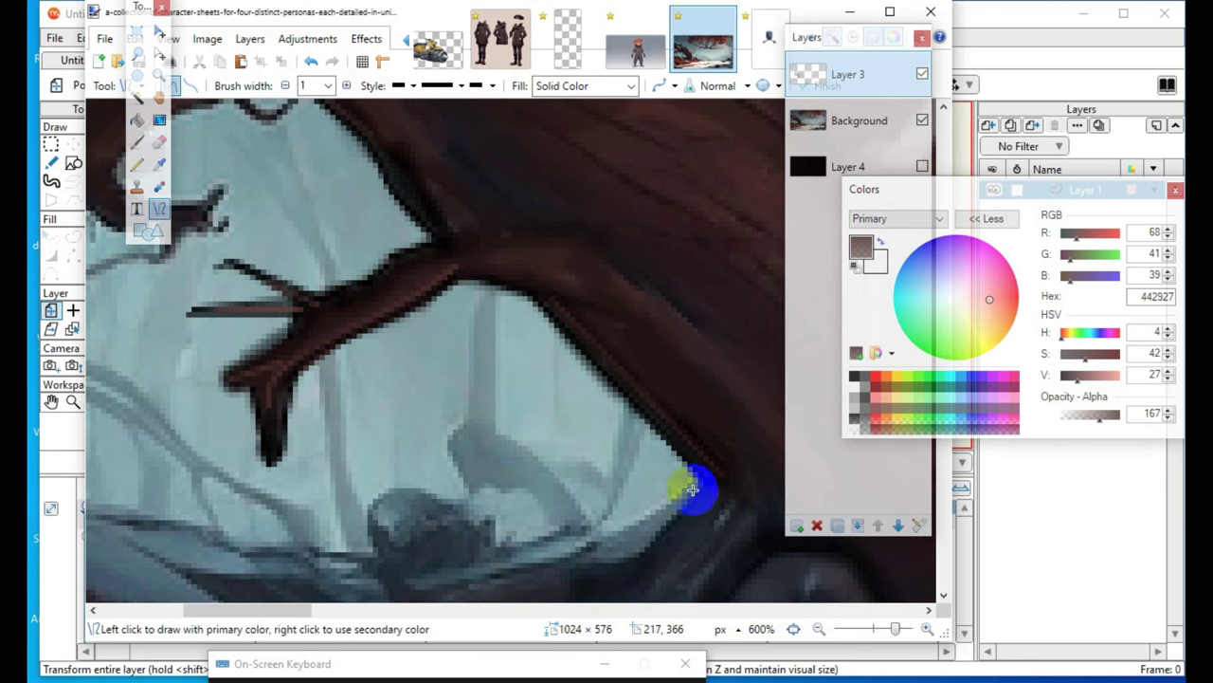
# - Reinforce the highlight on the trunk's underside with further parallel brown lines reaching the rocks
pyautogui.moveTo(535, 297)
pyautogui.mouseDown()
pyautogui.moveTo(708, 472)
pyautogui.moveTo(721, 473)
pyautogui.mouseUp()
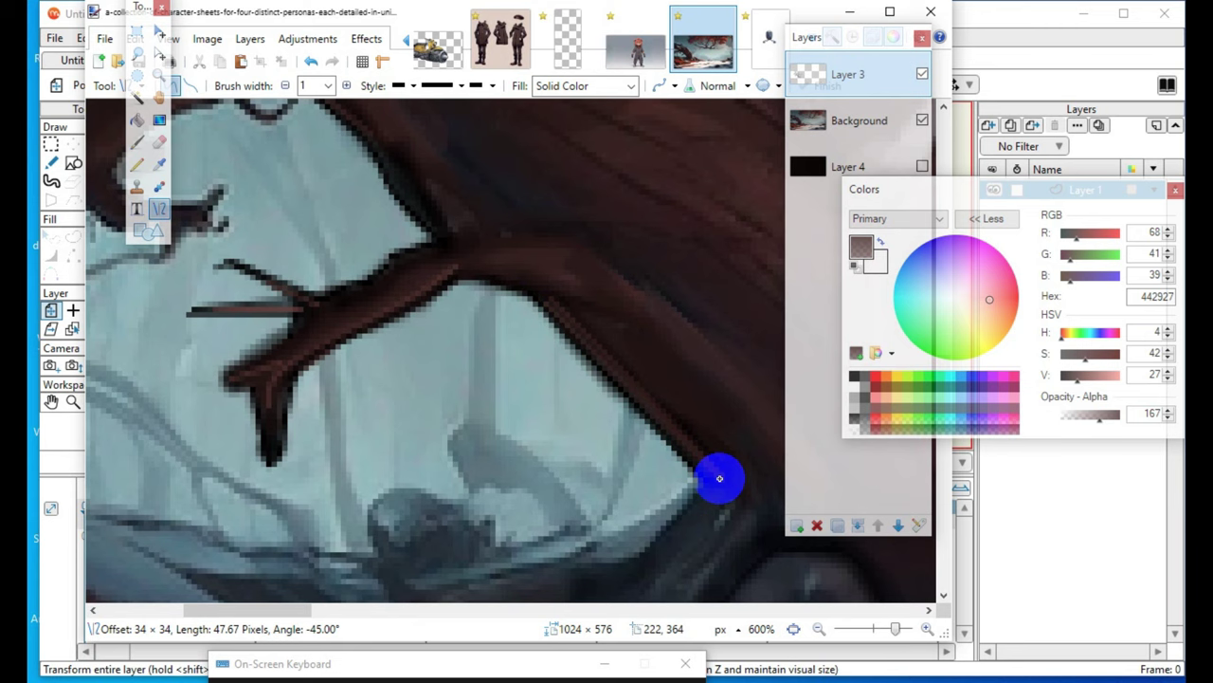
pyautogui.moveTo(725, 478); pyautogui.dragTo(740, 478)
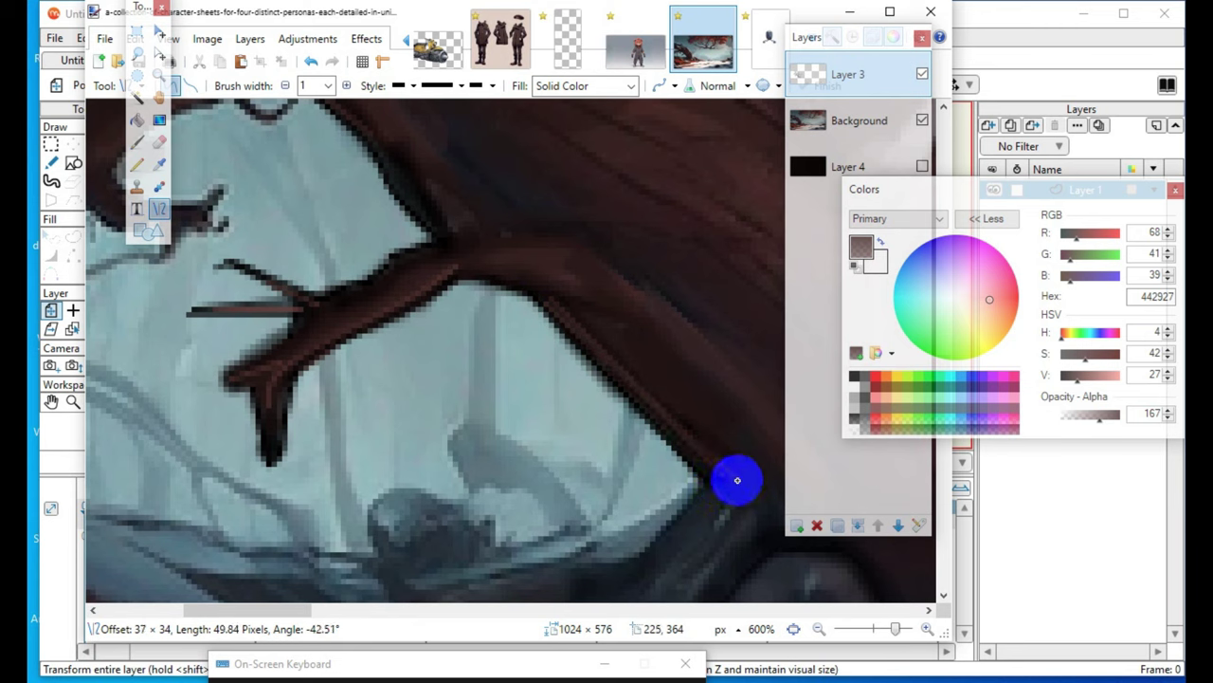
pyautogui.moveTo(741, 485)
pyautogui.mouseDown()
pyautogui.moveTo(729, 449)
pyautogui.moveTo(731, 480)
pyautogui.mouseUp()
pyautogui.click(682, 547)
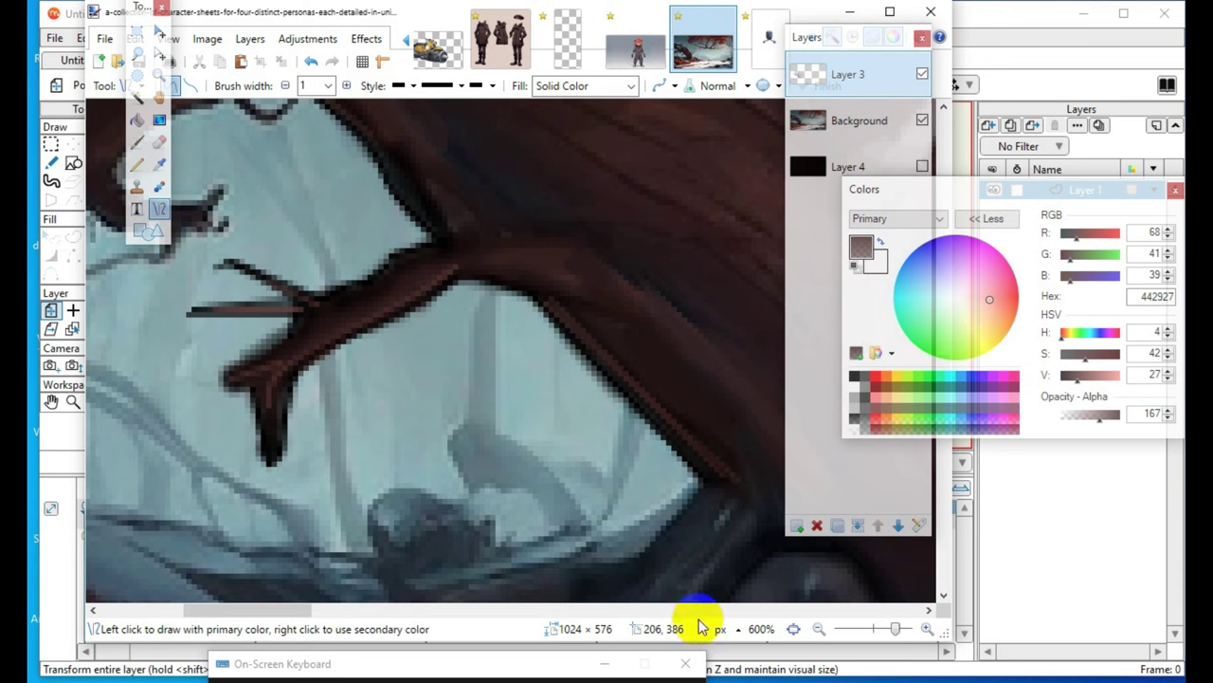
# - Draw brown 442927 highlight lines along the curved ridge across the trunk below the snowy stub
pyautogui.click(820, 629)
pyautogui.click(822, 630)
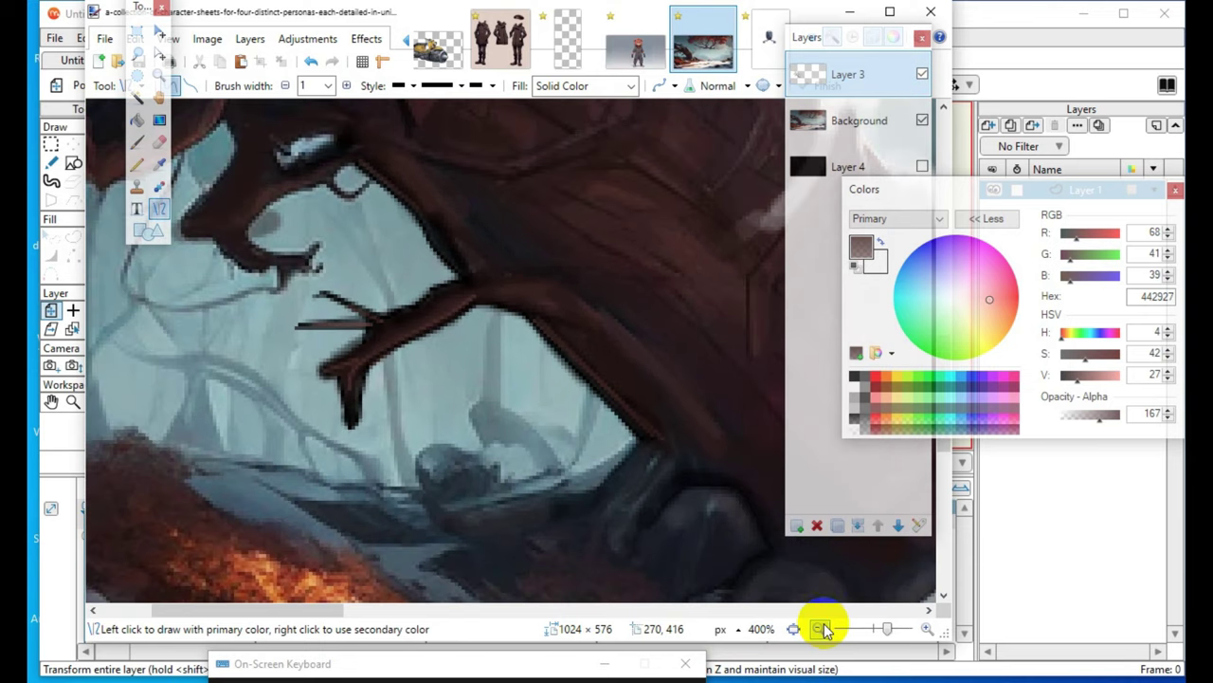
pyautogui.scroll(1, 389, 393)
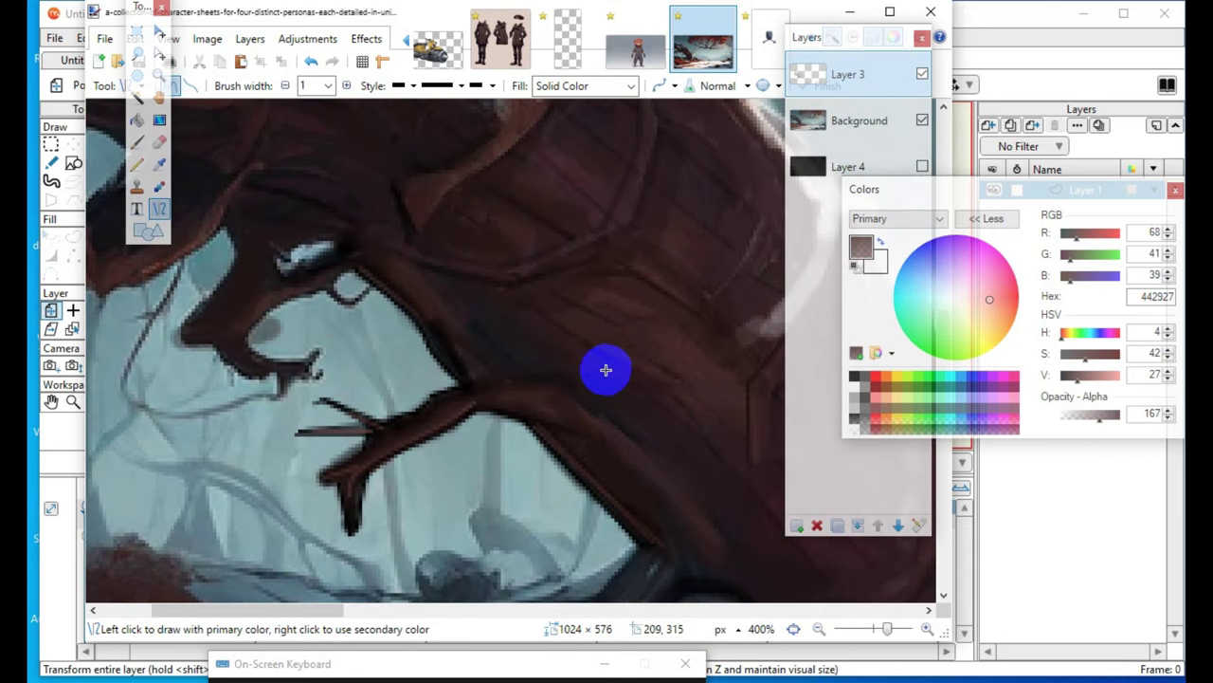
pyautogui.scroll(1, 517, 407)
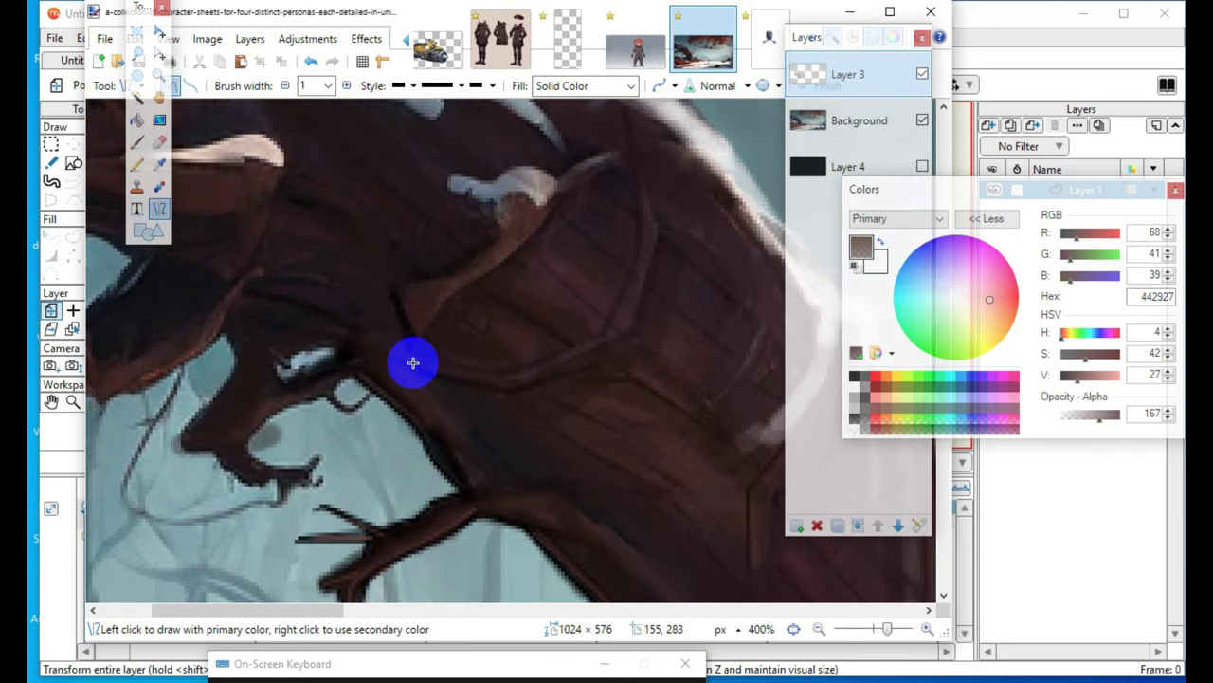
pyautogui.moveTo(410, 360); pyautogui.dragTo(457, 372)
pyautogui.press('Return')
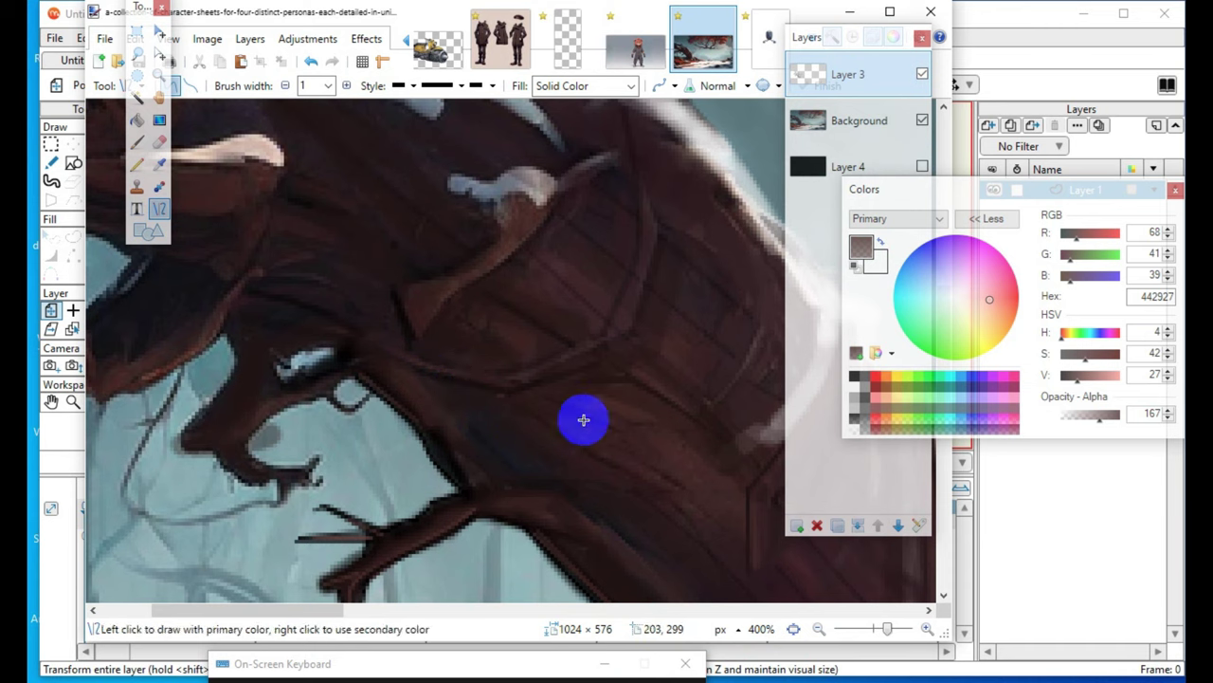
pyautogui.moveTo(515, 383); pyautogui.dragTo(602, 342)
pyautogui.press('Return')
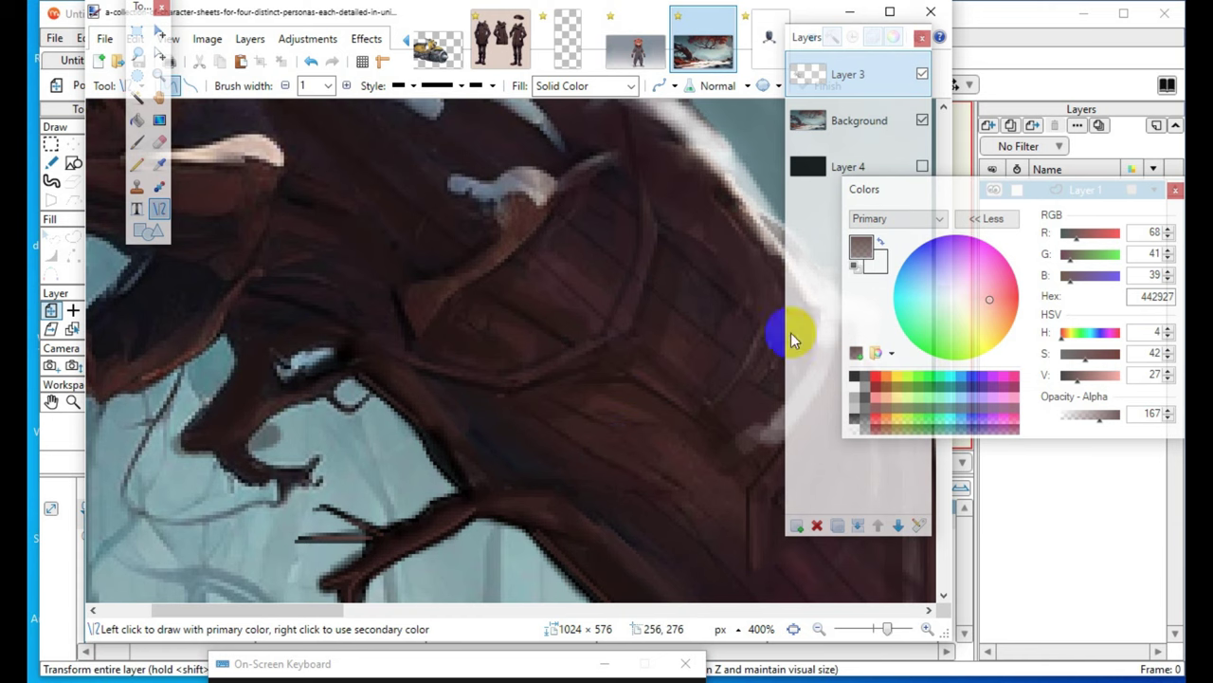
# - Brighten the trunk ridge's lower curve with lighter brown 724542 lines at opacity 109
pyautogui.moveTo(1084, 380); pyautogui.dragTo(1089, 378)
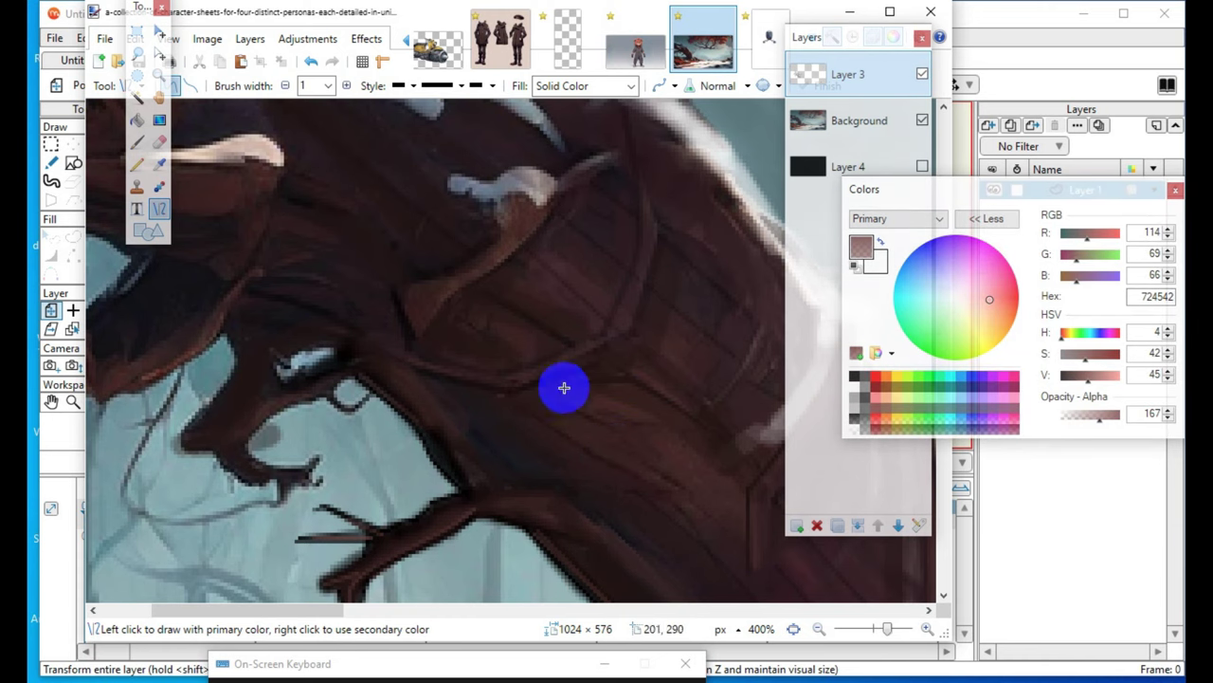
pyautogui.moveTo(519, 383); pyautogui.dragTo(623, 335)
pyautogui.moveTo(1090, 420); pyautogui.dragTo(1086, 419)
pyautogui.moveTo(521, 386); pyautogui.dragTo(541, 379)
pyautogui.click(543, 445)
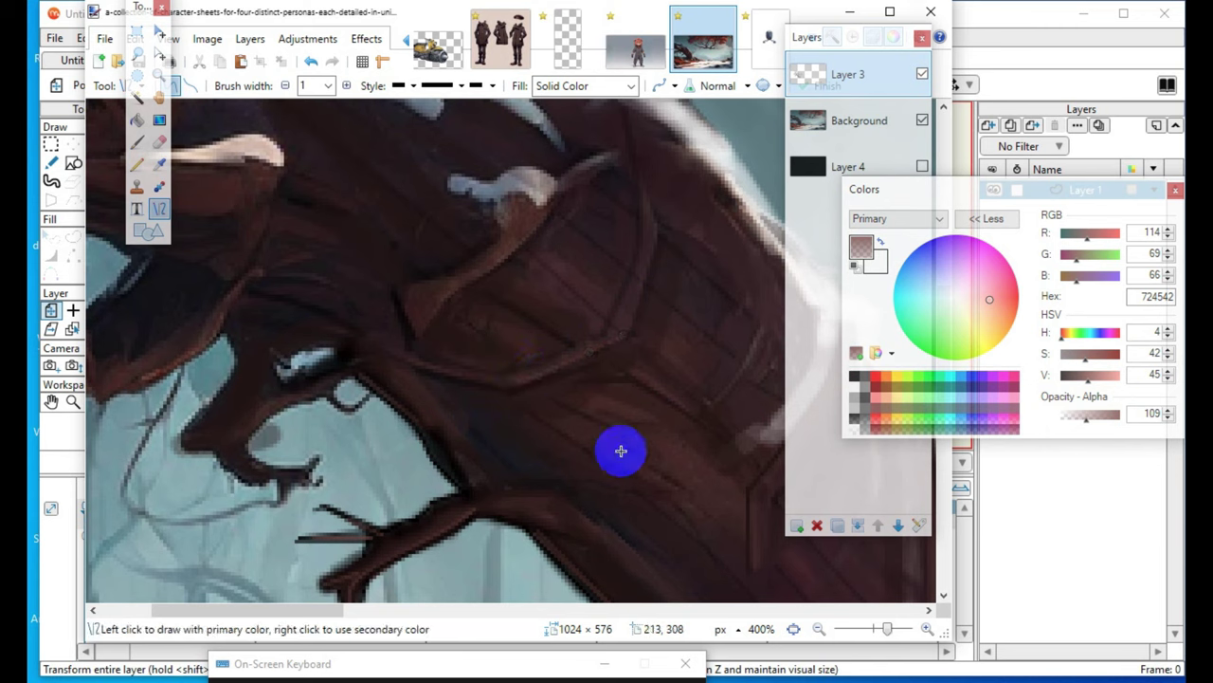
# - Extend the ridge highlight up the trunk and add light brown lines along the snowy stub's edge
pyautogui.moveTo(631, 329)
pyautogui.mouseDown()
pyautogui.moveTo(654, 217)
pyautogui.moveTo(645, 249)
pyautogui.moveTo(661, 232)
pyautogui.mouseUp()
pyautogui.click(464, 331)
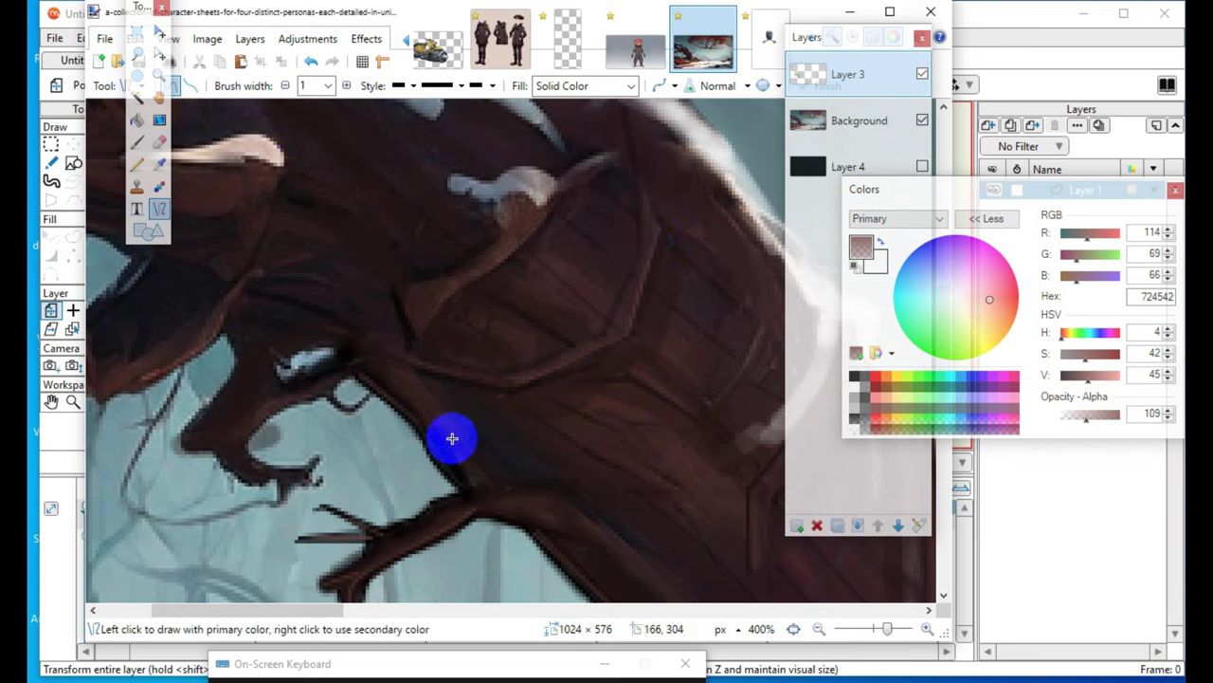
pyautogui.moveTo(411, 342); pyautogui.dragTo(446, 292)
pyautogui.moveTo(487, 236); pyautogui.dragTo(498, 235)
pyautogui.click(515, 398)
# - Draw a light brown highlight where the lower branch's underside curves into the trunk
pyautogui.scroll(-1, 514, 440)
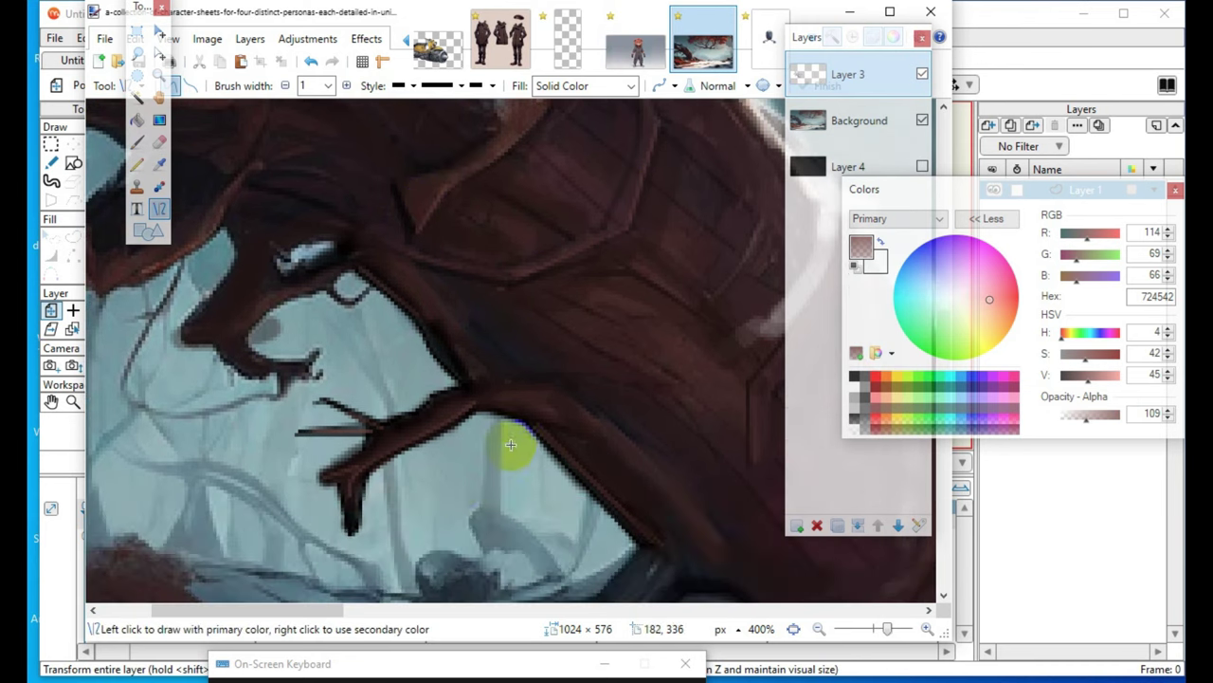
pyautogui.moveTo(483, 403); pyautogui.dragTo(576, 431)
pyautogui.press('Return')
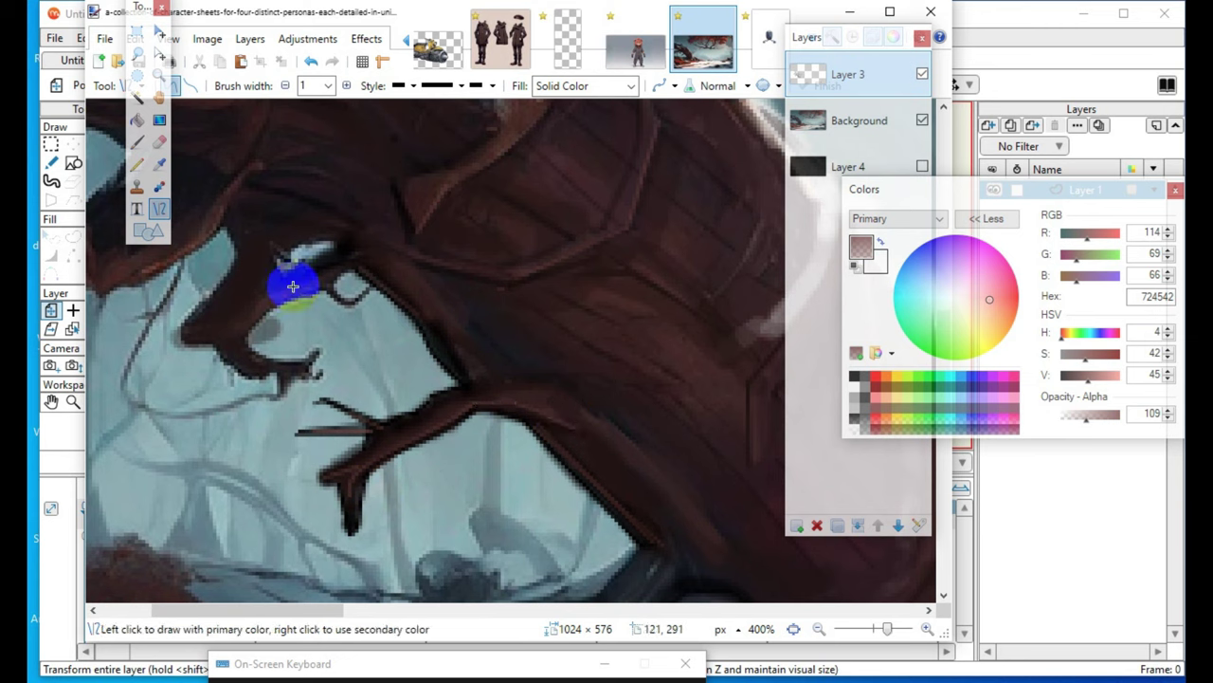
# - Add light brown highlight lines along the upper branch below the small opening and toward its bend
pyautogui.moveTo(352, 262)
pyautogui.mouseDown()
pyautogui.moveTo(228, 305)
pyautogui.moveTo(252, 308)
pyautogui.moveTo(231, 338)
pyautogui.moveTo(261, 299)
pyautogui.moveTo(351, 254)
pyautogui.moveTo(305, 283)
pyautogui.mouseUp()
pyautogui.press('Return')
pyautogui.press('Return')
pyautogui.press('Return')
pyautogui.click(244, 330)
pyautogui.click(435, 255)
pyautogui.press('Return')
pyautogui.press('Return')
# - Add a short light brown highlight about 7 pixels long where the upper branch joins the trunk
pyautogui.scroll(1, 436, 540)
pyautogui.moveTo(353, 365)
pyautogui.mouseDown()
pyautogui.moveTo(330, 375)
pyautogui.moveTo(360, 360)
pyautogui.moveTo(370, 369)
pyautogui.mouseUp()
pyautogui.press('Return')
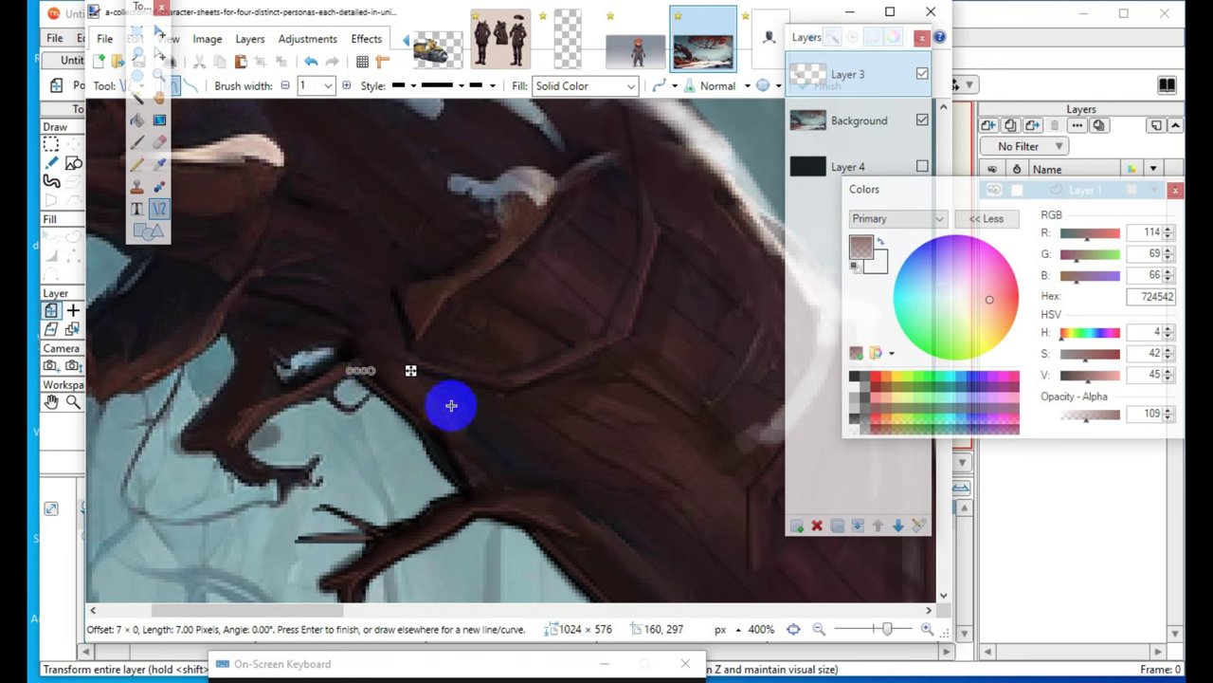
pyautogui.press('Return')
# - Draw light brown highlight curves above the small opening and a vertical line about 18 pixels long at the snowy stub's base
pyautogui.scroll(2, 445, 528)
pyautogui.scroll(-2, 385, 493)
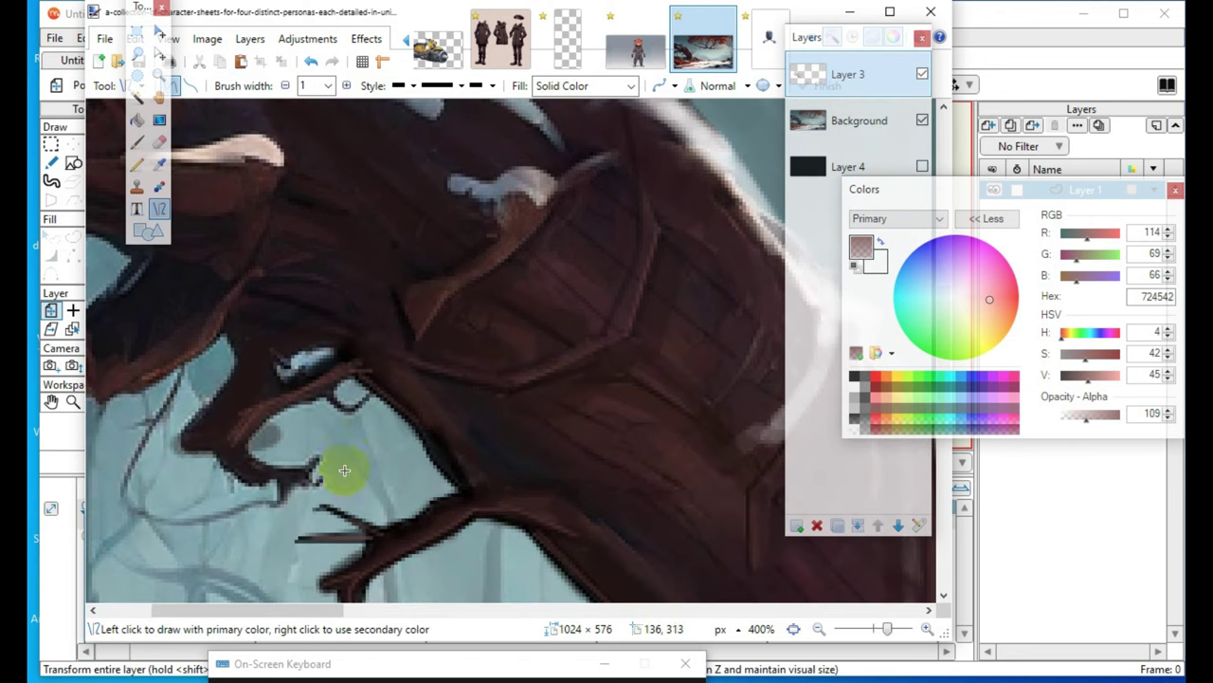
pyautogui.moveTo(248, 291)
pyautogui.mouseDown()
pyautogui.moveTo(335, 331)
pyautogui.moveTo(348, 319)
pyautogui.moveTo(360, 336)
pyautogui.moveTo(366, 324)
pyautogui.moveTo(381, 344)
pyautogui.mouseUp()
pyautogui.click(451, 319)
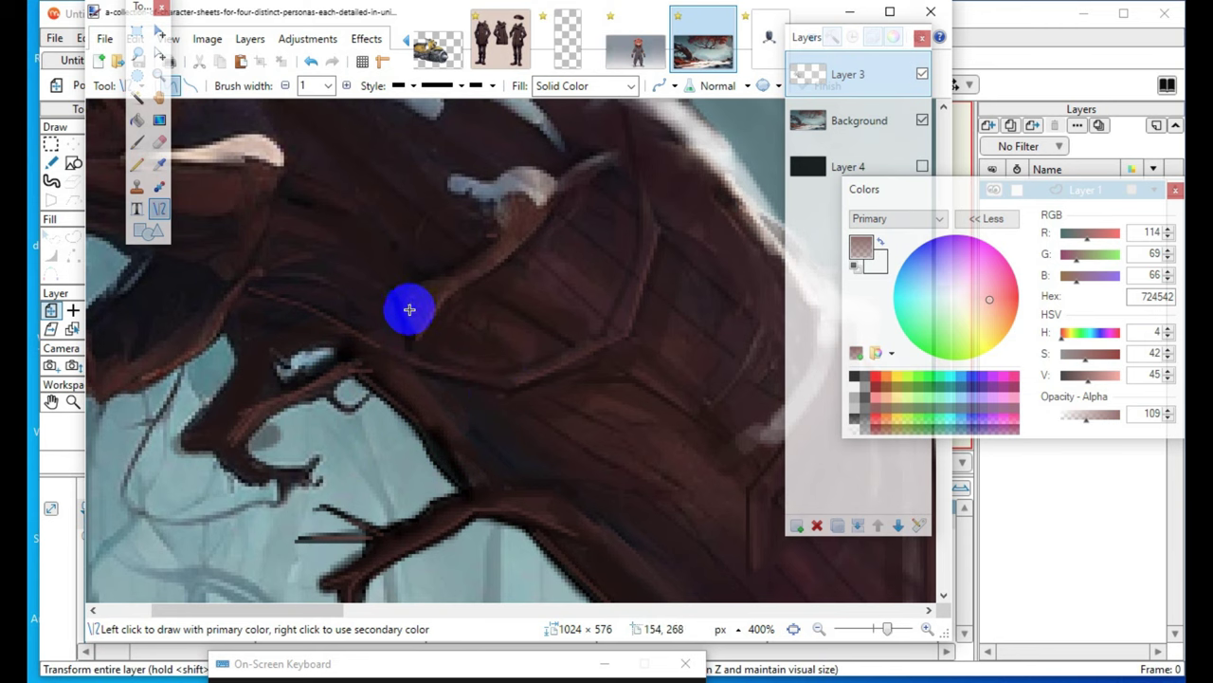
pyautogui.moveTo(403, 286); pyautogui.dragTo(415, 332)
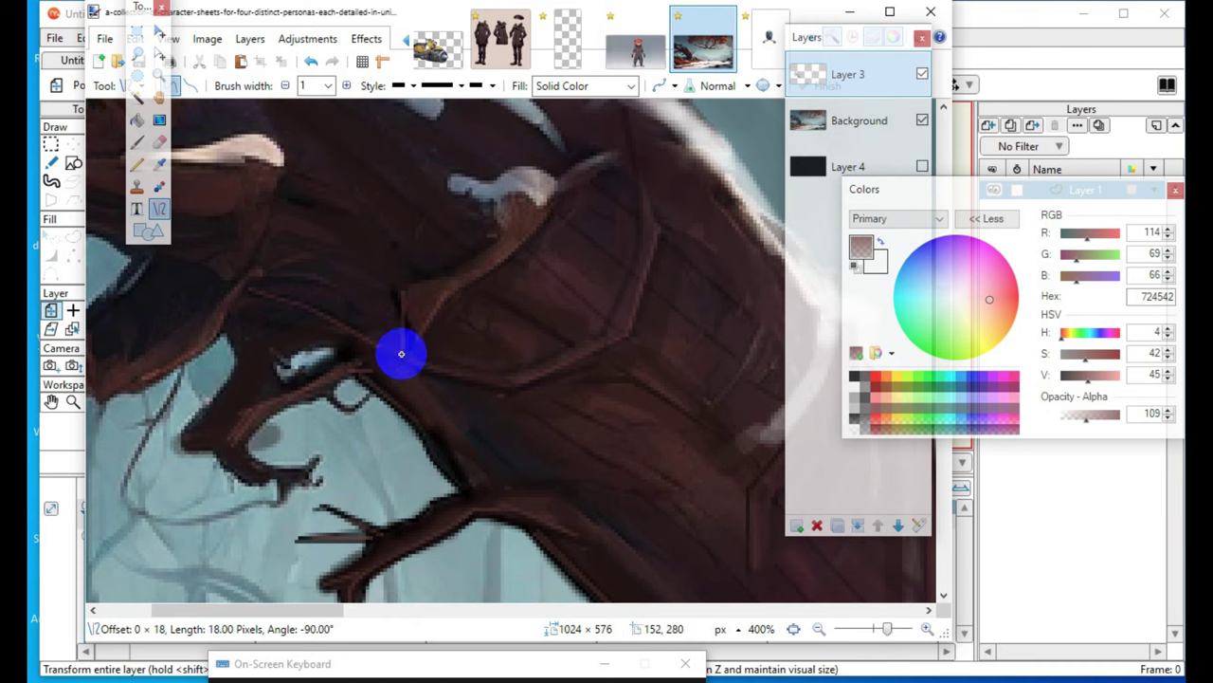
pyautogui.moveTo(410, 351); pyautogui.dragTo(410, 351)
pyautogui.press('Return')
pyautogui.scroll(3, 504, 482)
pyautogui.scroll(-2, 525, 449)
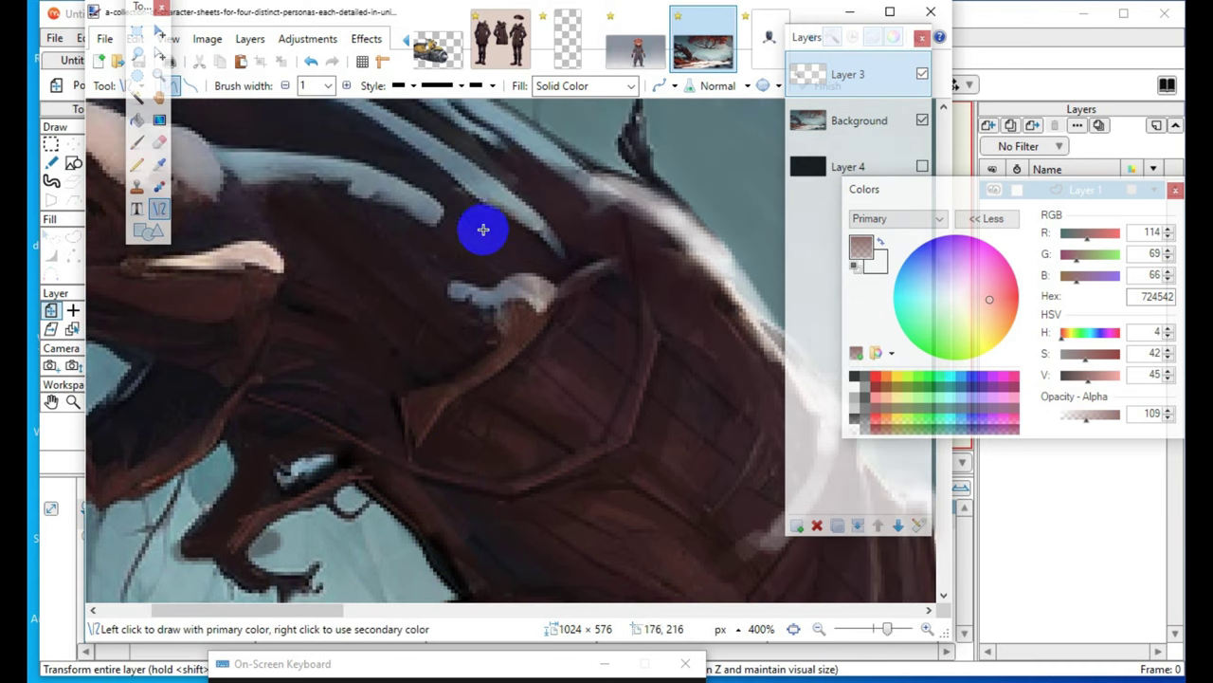
# - Lower the light brown's opacity to 62 and draw faint diagonal lines from the snow patch down across the trunk's bark
pyautogui.moveTo(477, 240); pyautogui.dragTo(541, 275)
pyautogui.moveTo(1084, 423); pyautogui.dragTo(1076, 428)
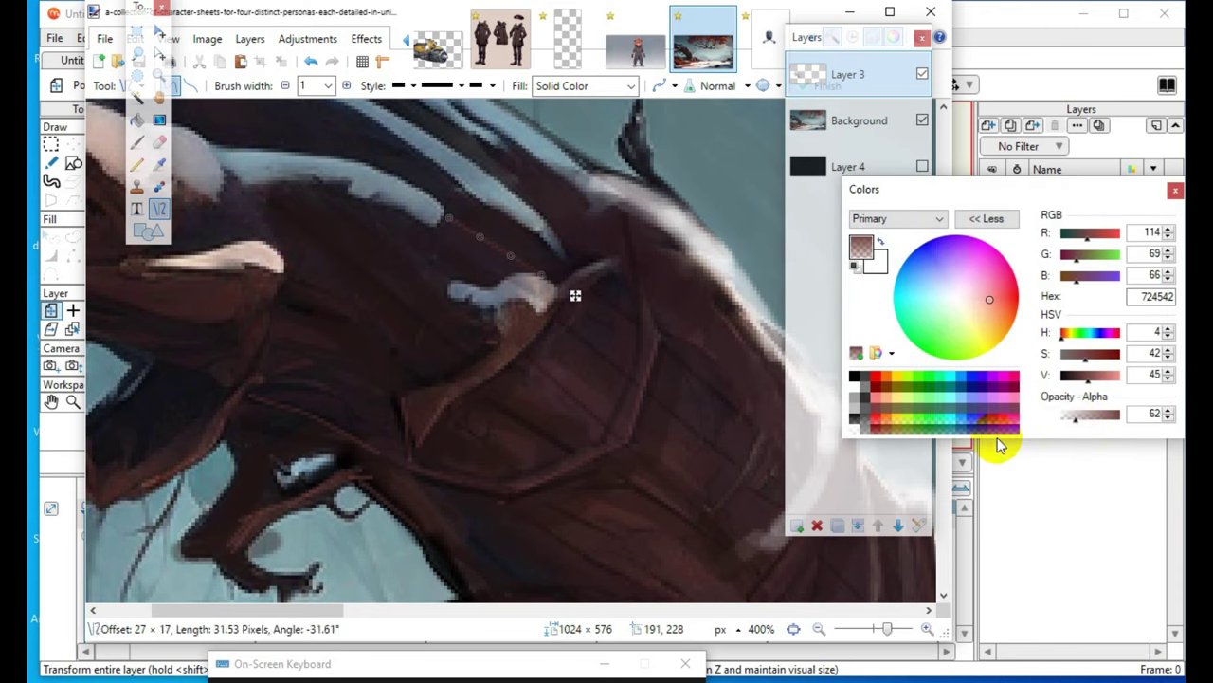
pyautogui.click(539, 547)
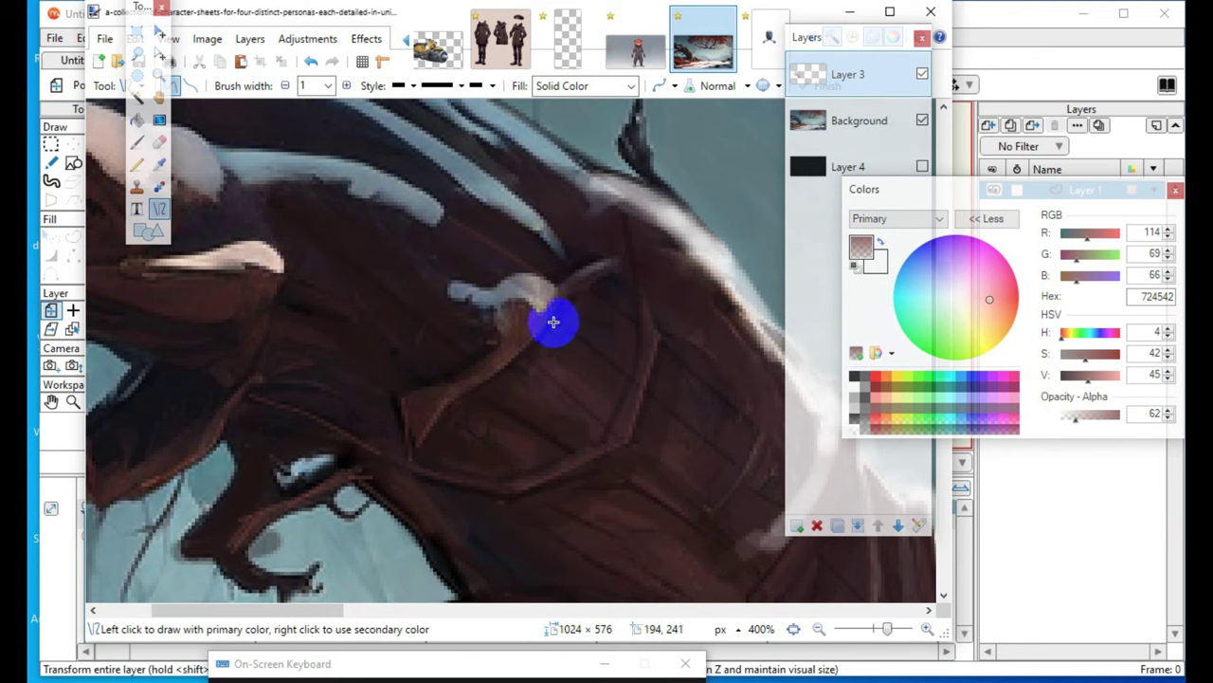
pyautogui.moveTo(554, 322); pyautogui.dragTo(629, 385)
pyautogui.press('Return')
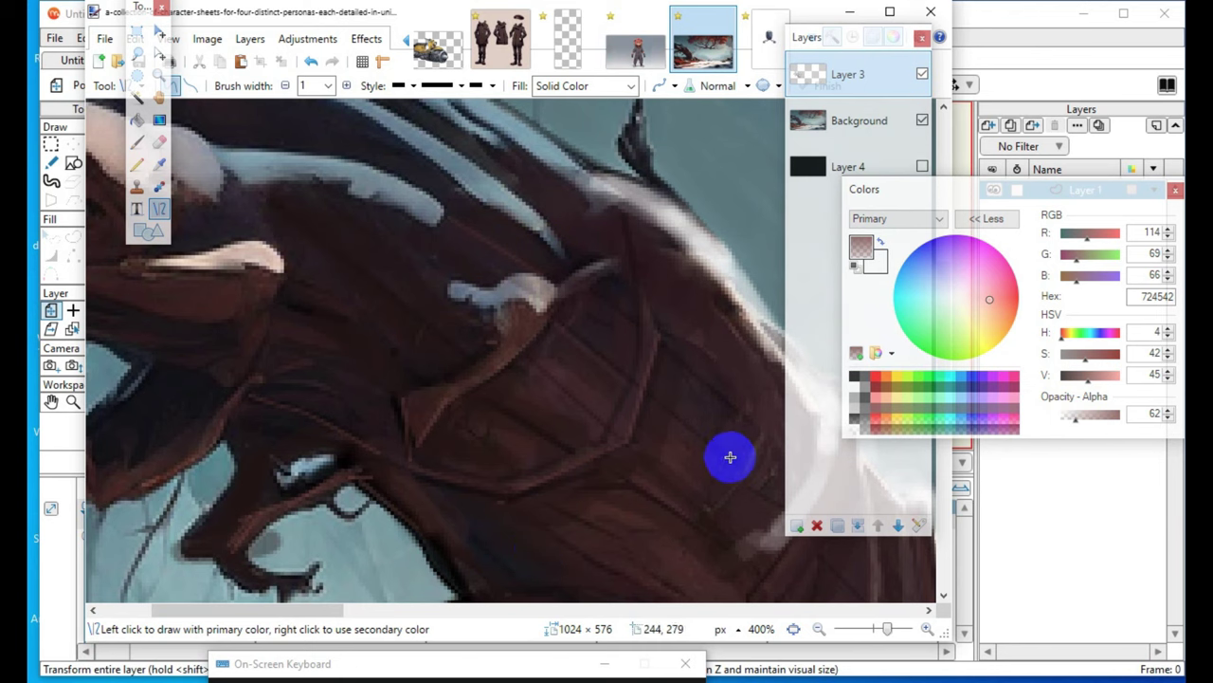
pyautogui.moveTo(647, 399); pyautogui.dragTo(743, 477)
pyautogui.press('Return')
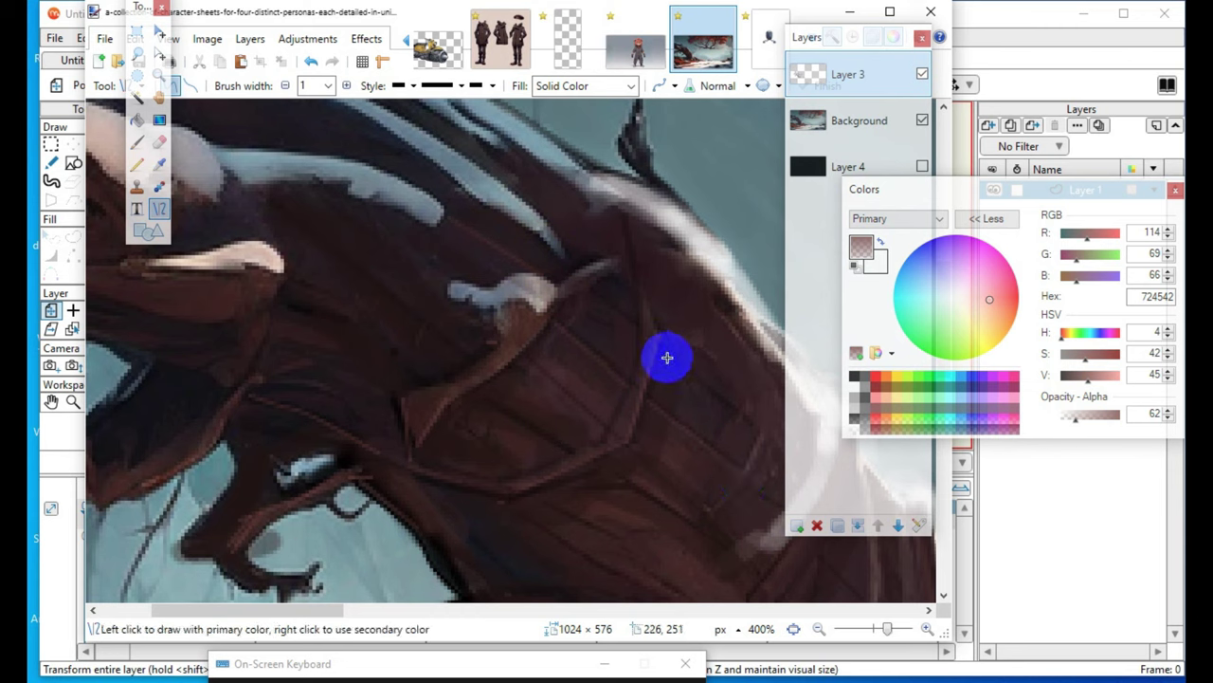
# - Add faint light brown lines down the upper part of the trunk's curved ridge, the first about 31 pixels long
pyautogui.moveTo(639, 223); pyautogui.dragTo(655, 332)
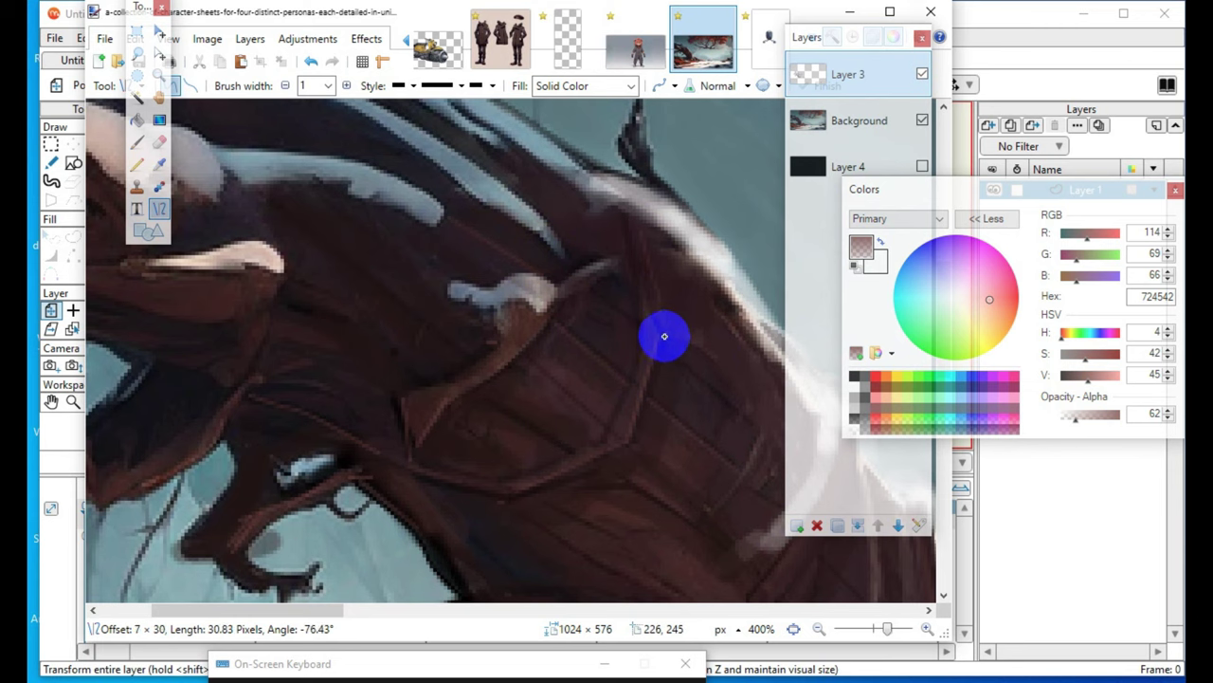
pyautogui.moveTo(662, 336); pyautogui.dragTo(661, 335)
pyautogui.press('Return')
pyautogui.moveTo(649, 233)
pyautogui.mouseDown()
pyautogui.moveTo(659, 349)
pyautogui.moveTo(636, 382)
pyautogui.mouseUp()
pyautogui.press('Return')
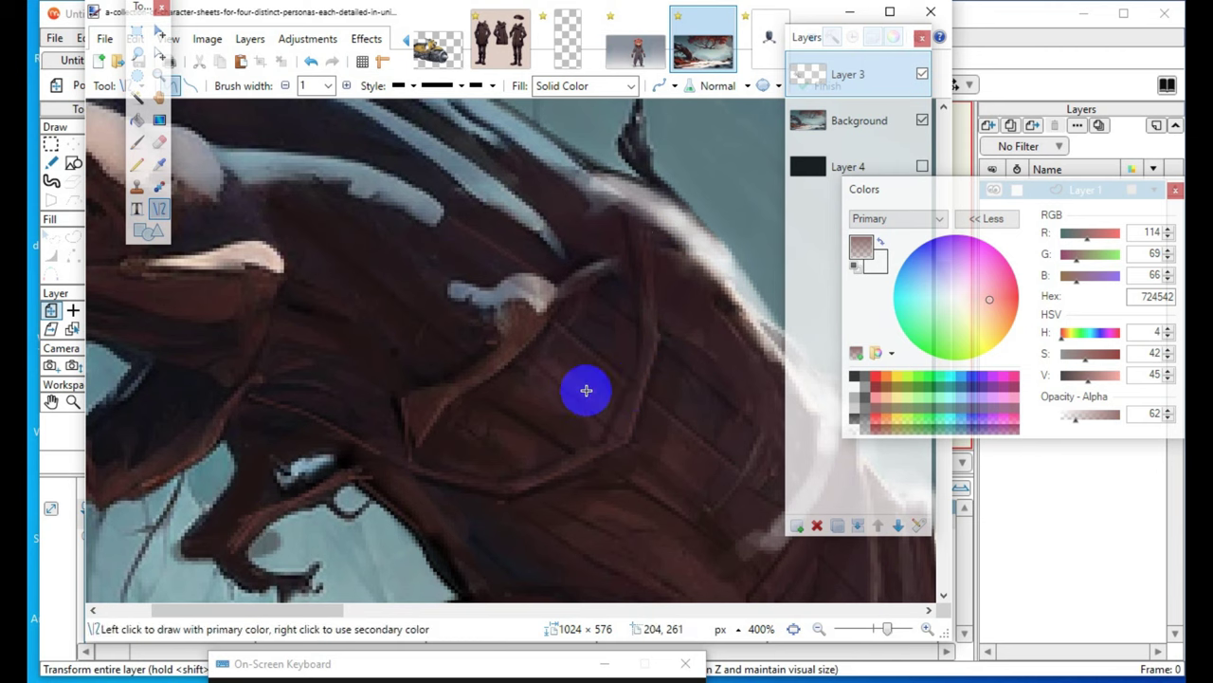
# - Add faint highlights about 16 pixels long on the stub's upper edge and along the bark ridge above the small opening
pyautogui.moveTo(407, 403)
pyautogui.mouseDown()
pyautogui.moveTo(428, 373)
pyautogui.moveTo(446, 377)
pyautogui.mouseUp()
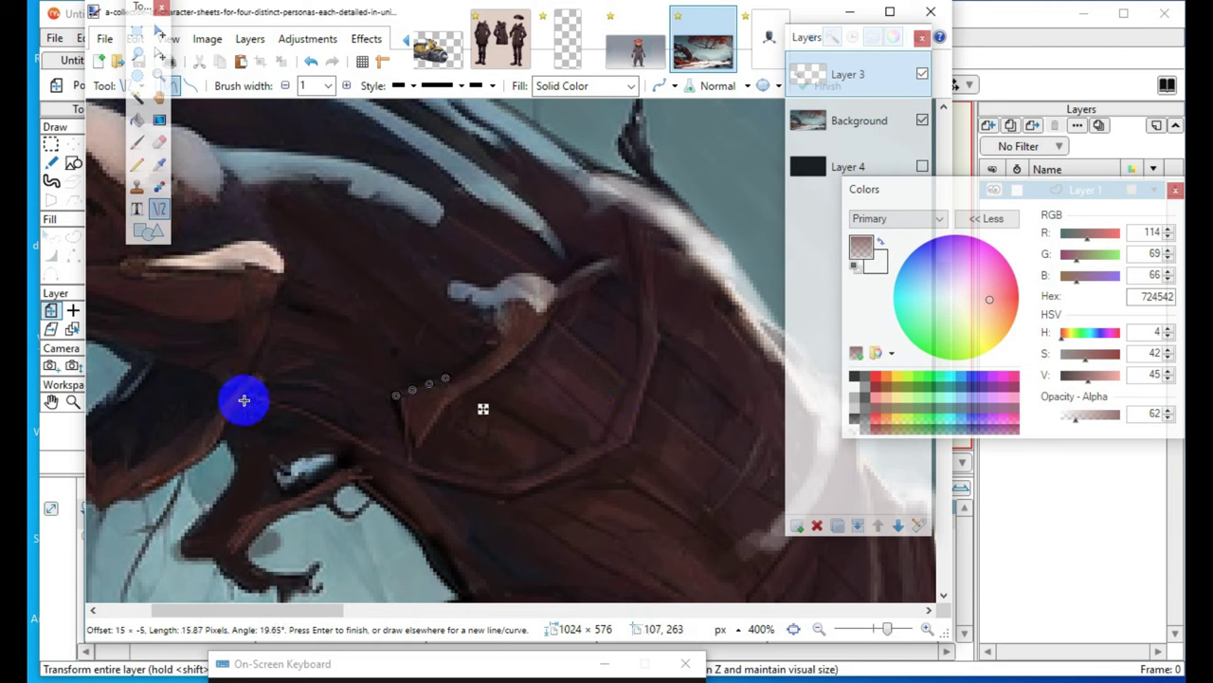
pyautogui.moveTo(244, 400); pyautogui.dragTo(390, 460)
pyautogui.press('Return')
pyautogui.scroll(-3, 351, 459)
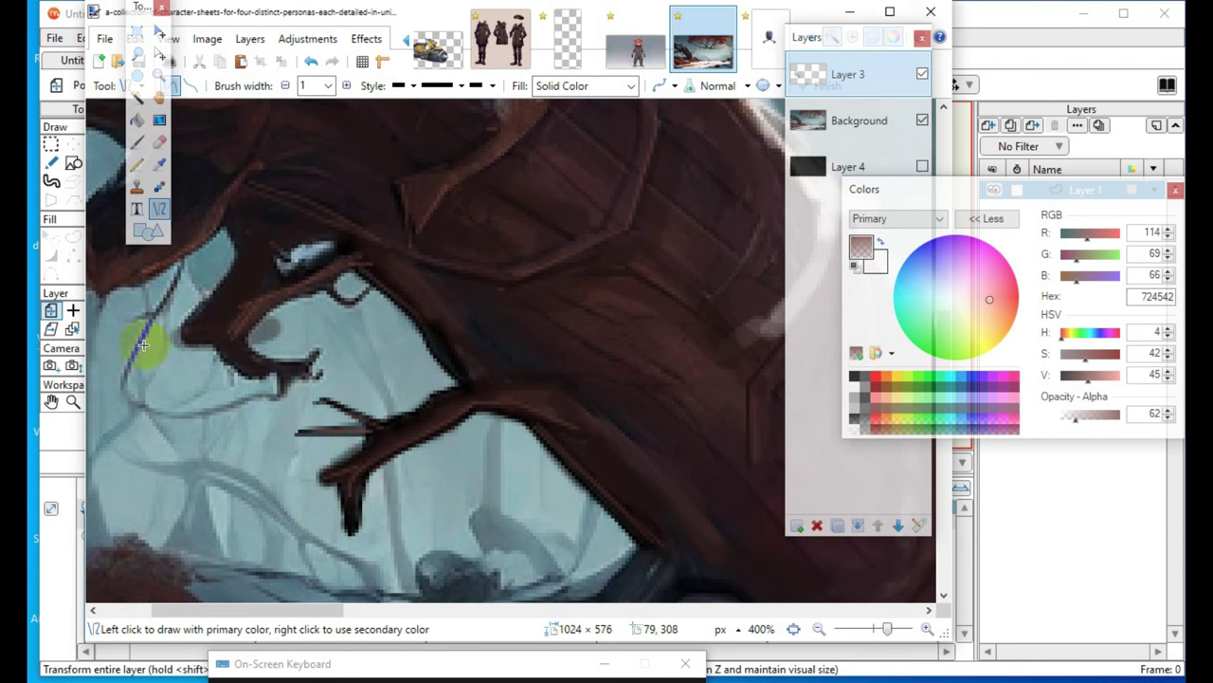
# - Add faint light brown highlights to the upper branch, small opening and lower branch, and along the trunk edge between the branches
pyautogui.moveTo(231, 326); pyautogui.dragTo(236, 357)
pyautogui.press('Return')
pyautogui.moveTo(307, 245); pyautogui.dragTo(315, 245)
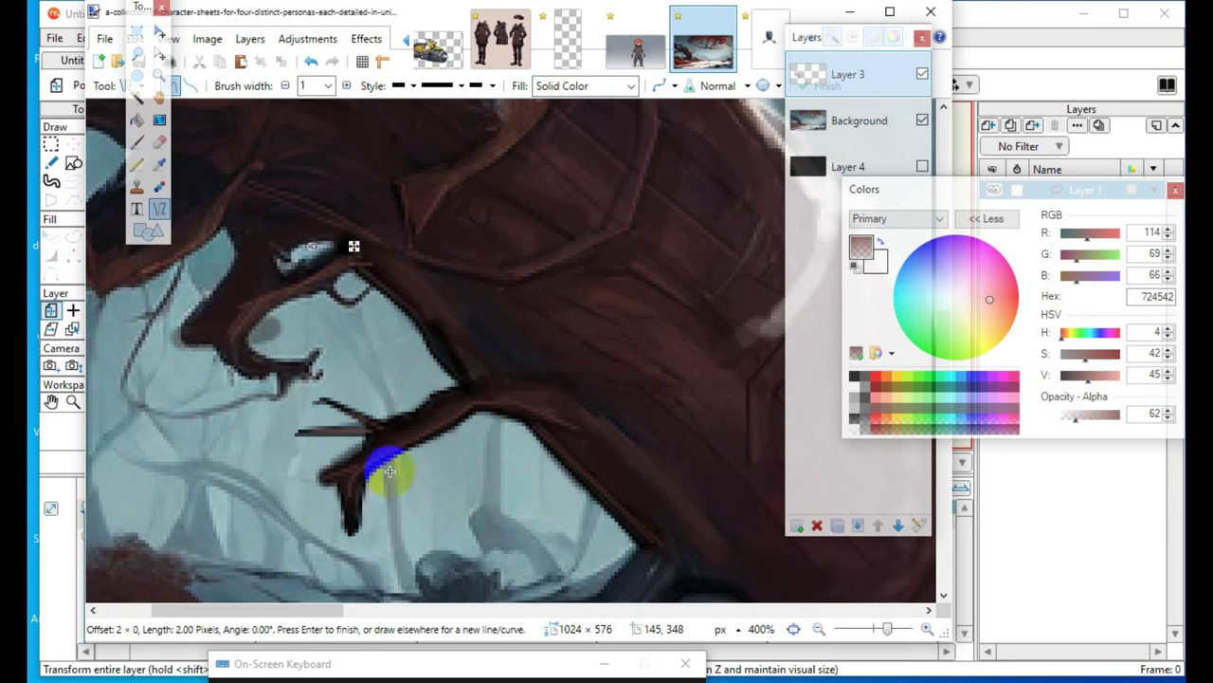
pyautogui.moveTo(351, 433); pyautogui.dragTo(396, 433)
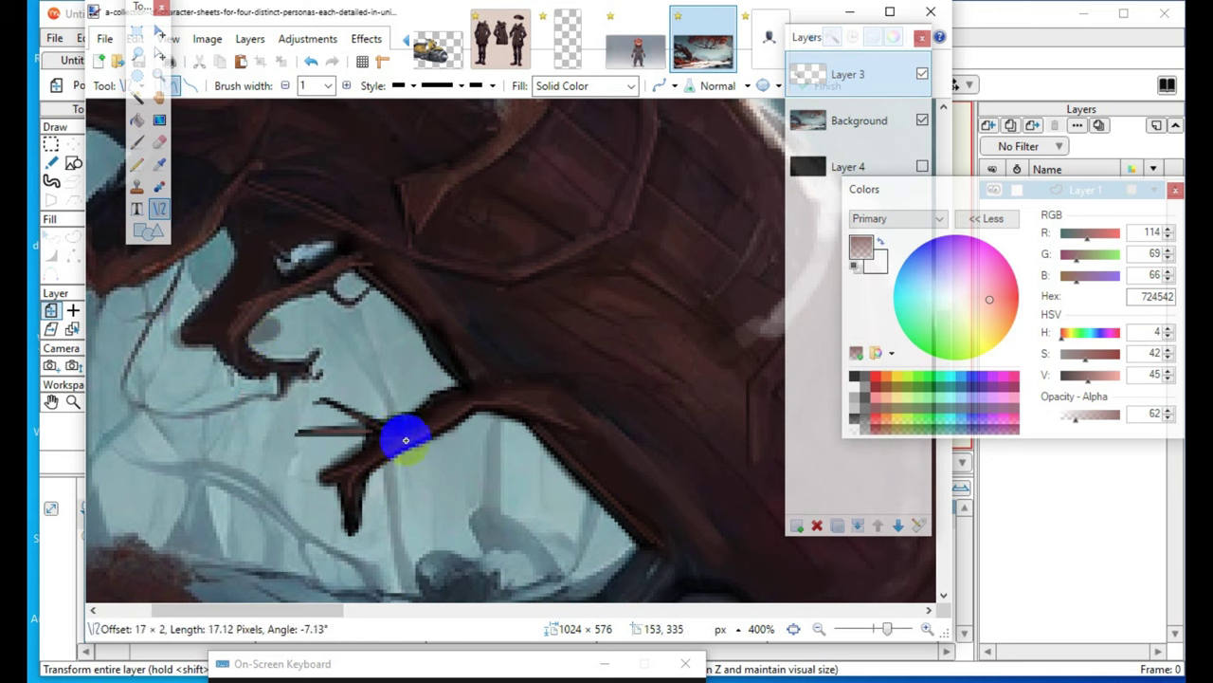
pyautogui.click(585, 376)
pyautogui.moveTo(420, 323); pyautogui.dragTo(477, 376)
pyautogui.press('Return')
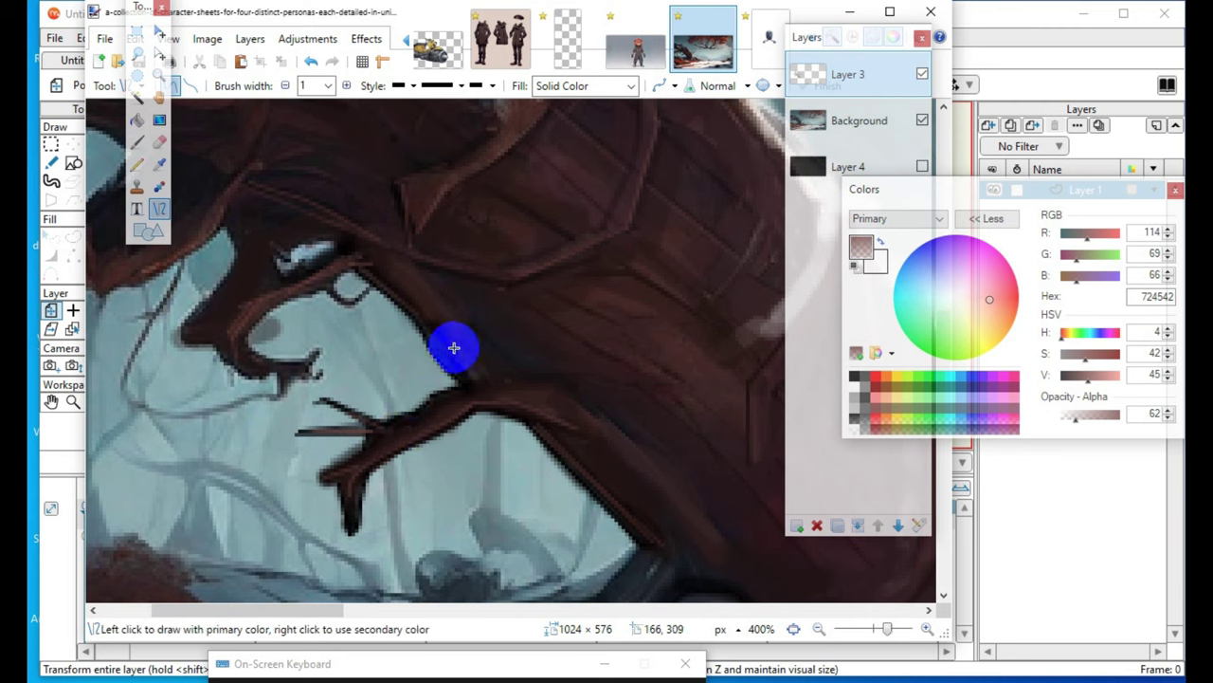
# - Draw more faint light brown lines beside the small opening and diagonally across the trunk above the lower branch
pyautogui.moveTo(347, 257); pyautogui.dragTo(415, 301)
pyautogui.press('Return')
pyautogui.moveTo(322, 232); pyautogui.dragTo(353, 253)
pyautogui.moveTo(490, 229); pyautogui.dragTo(495, 235)
pyautogui.scroll(3, 408, 373)
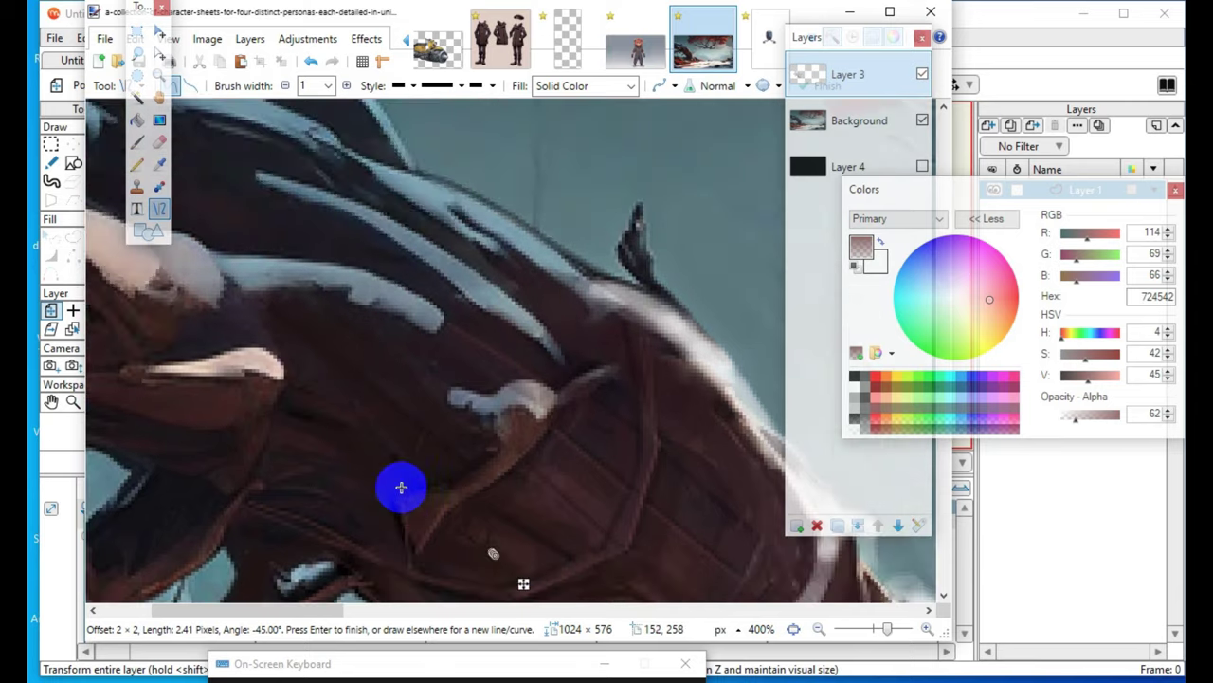
pyautogui.scroll(-3, 403, 484)
pyautogui.scroll(-2, 443, 512)
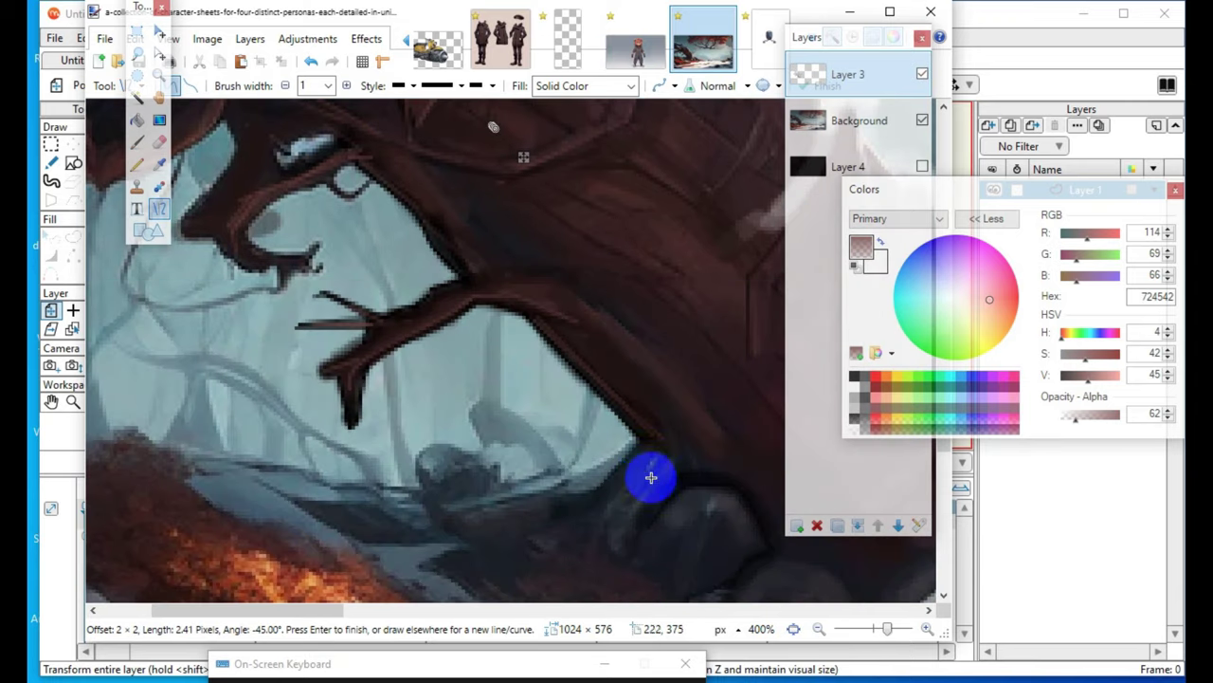
pyautogui.scroll(2, 616, 531)
pyautogui.moveTo(449, 303); pyautogui.dragTo(526, 374)
pyautogui.click(613, 328)
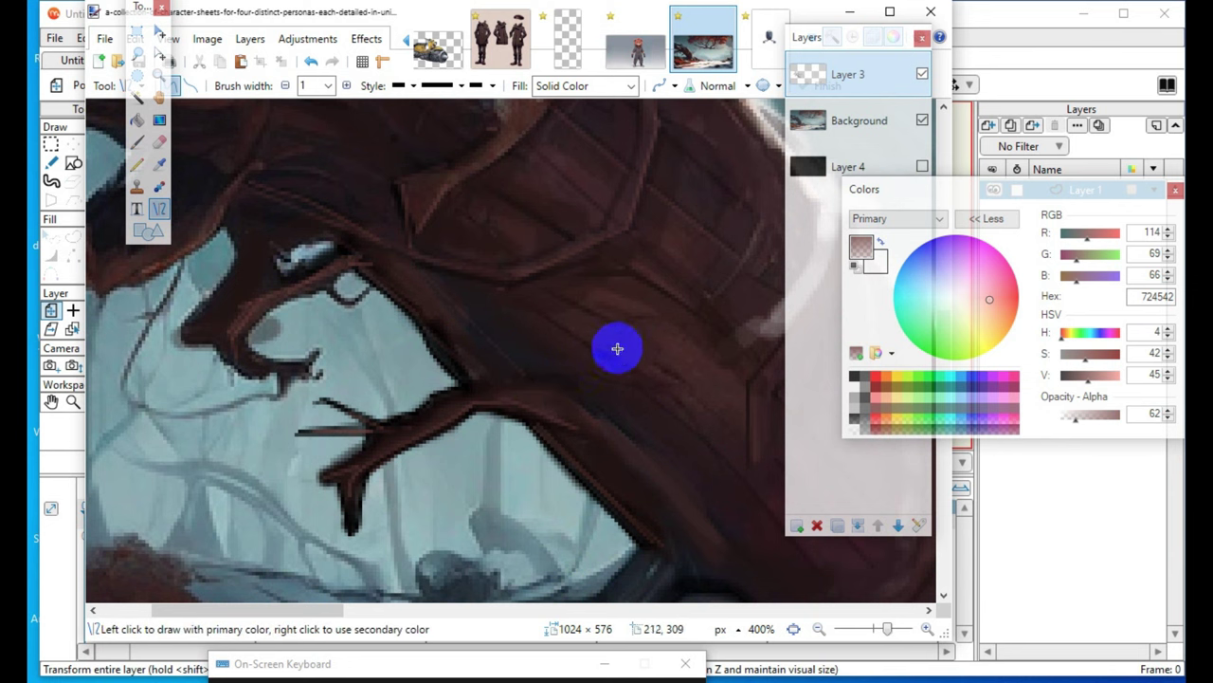
# - Return the view to 100% and move the Layers and Colors windows off the painting
pyautogui.click(821, 628)
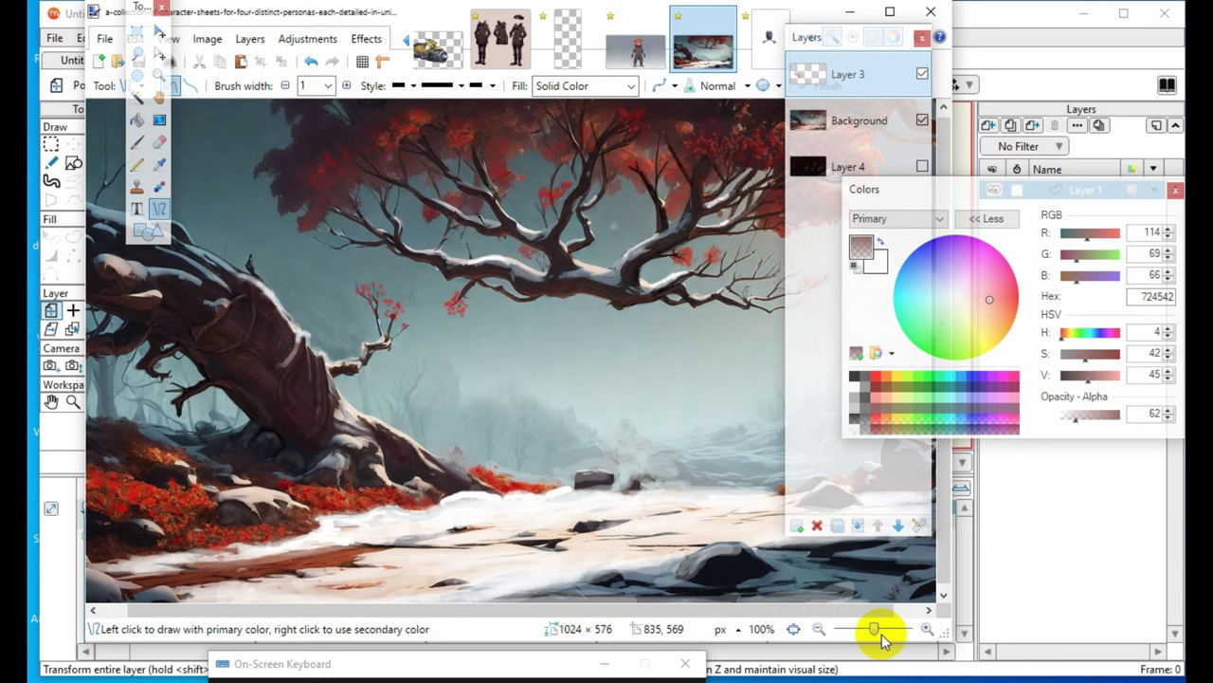
pyautogui.click(439, 481)
pyautogui.moveTo(839, 40); pyautogui.dragTo(1028, 12)
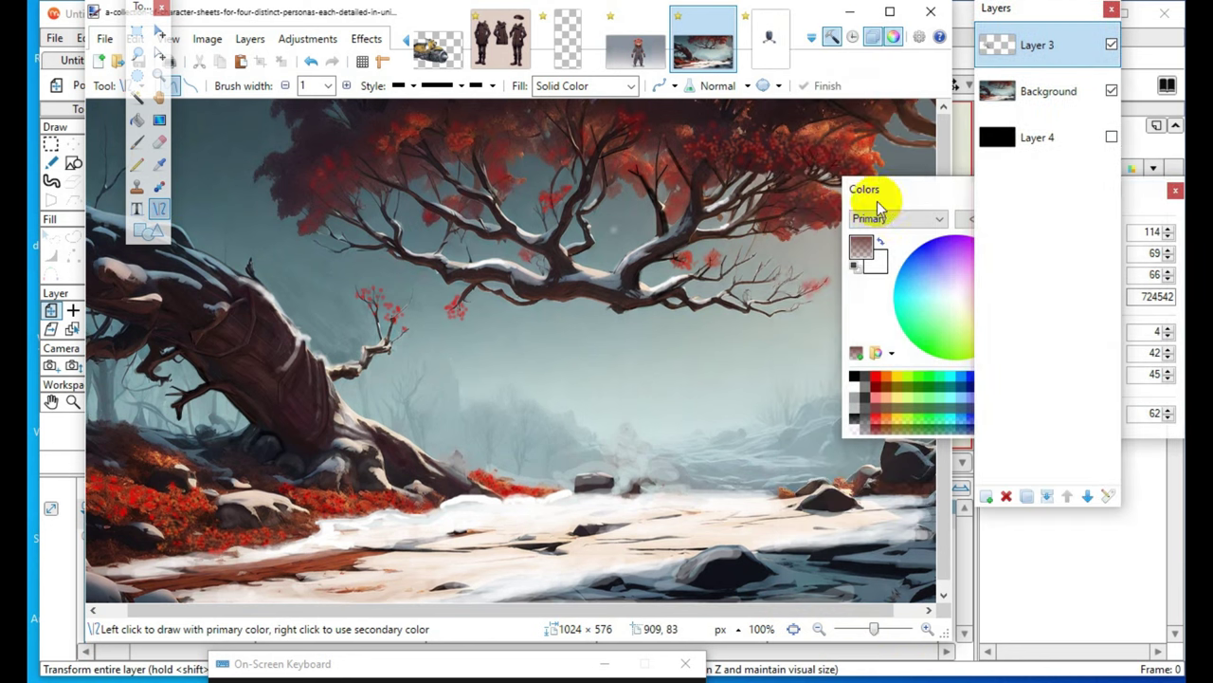
pyautogui.moveTo(877, 201); pyautogui.dragTo(1062, 8)
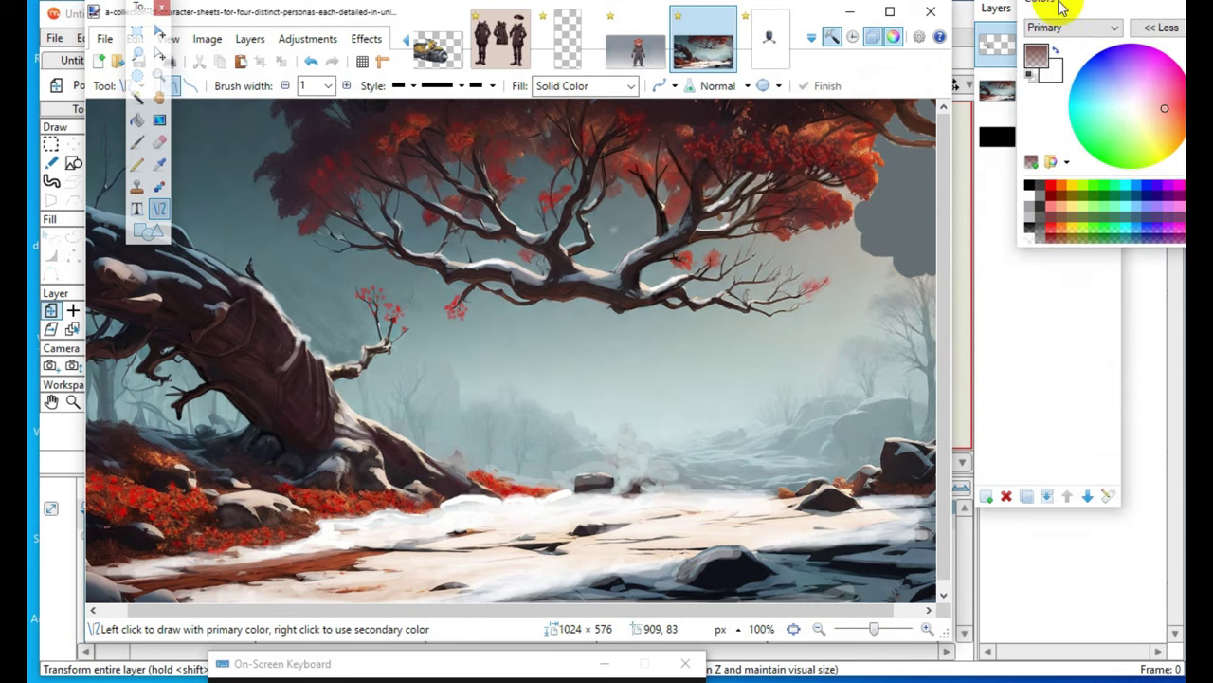
# - At 200% zoom, draw a faint light brown line about 23 pixels long on the overhanging branch's bend above the small red twig
pyautogui.click(927, 628)
pyautogui.click(927, 629)
pyautogui.scroll(-4, 406, 434)
pyautogui.scroll(6, 427, 465)
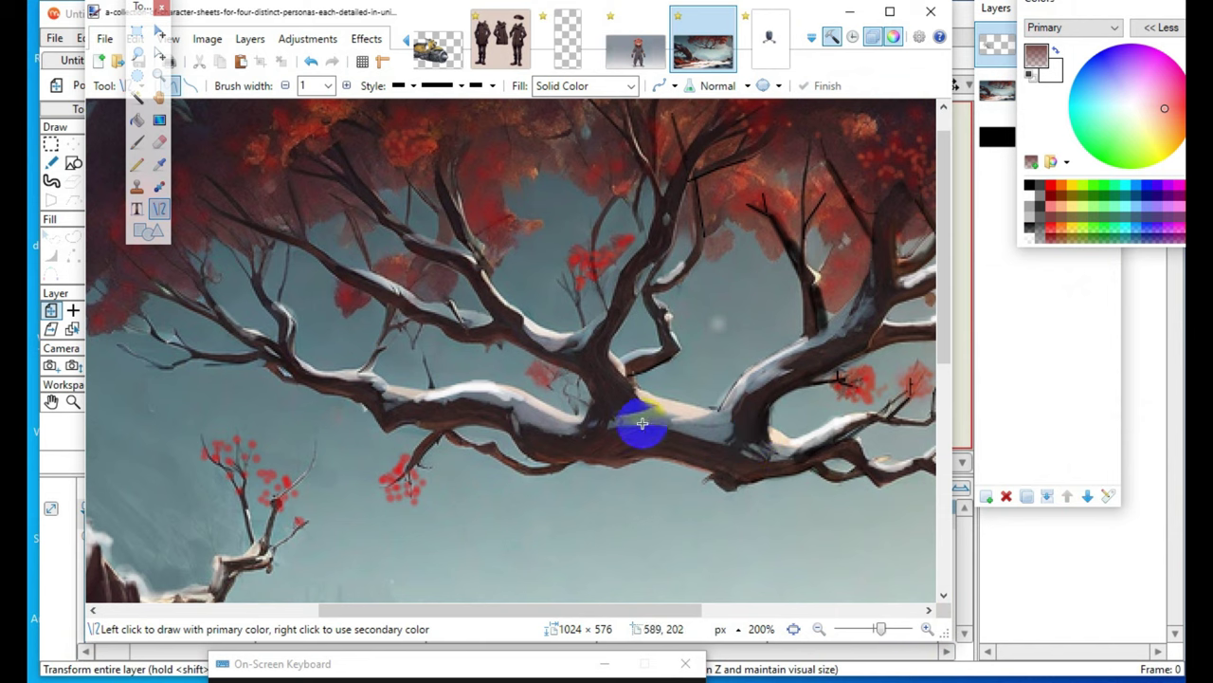
pyautogui.moveTo(366, 401); pyautogui.dragTo(389, 429)
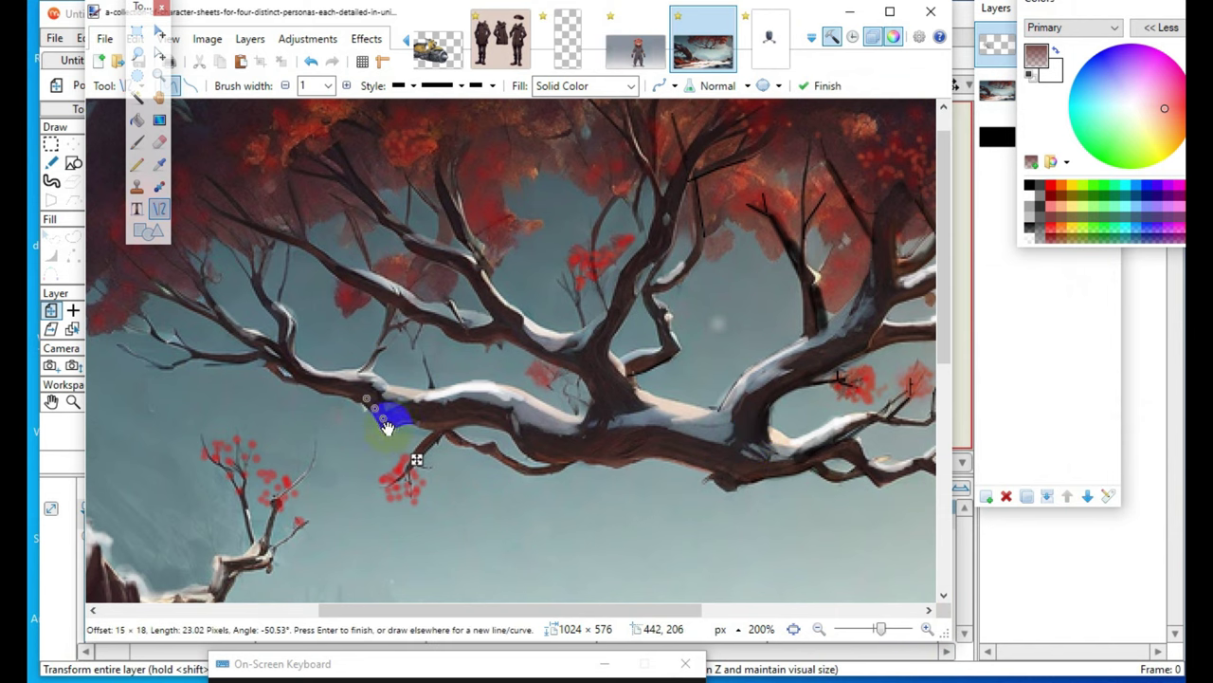
pyautogui.click(503, 392)
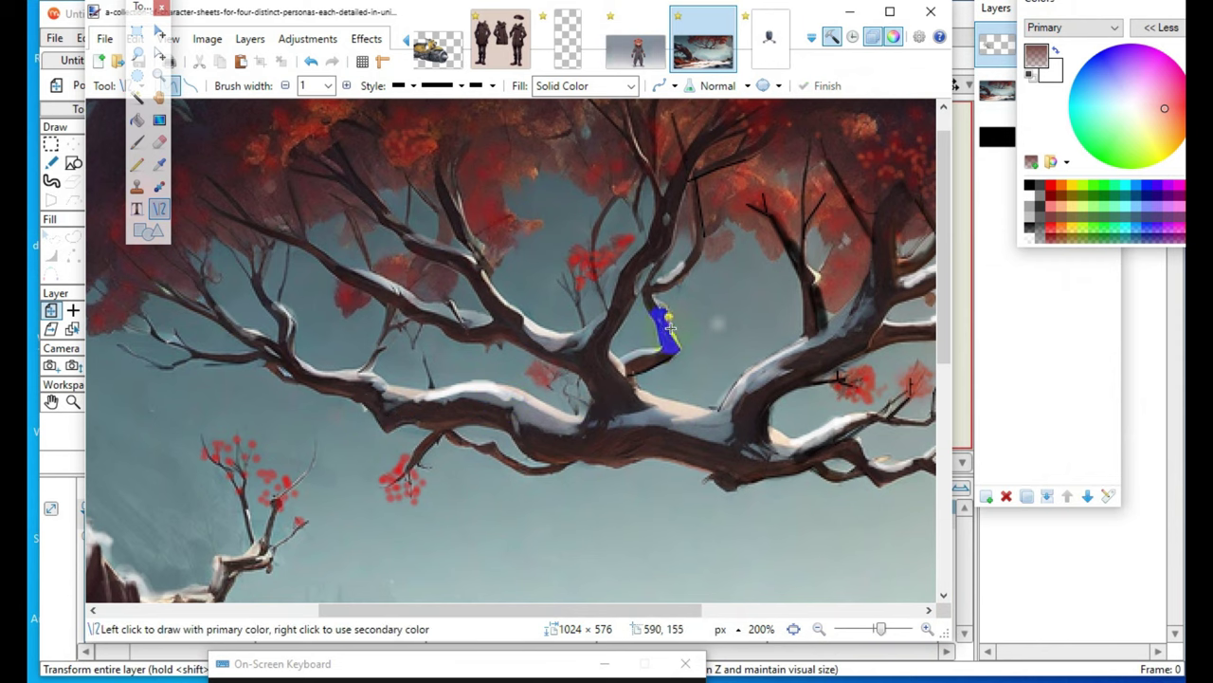
# - At 300% zoom, add faint light brown lines to the thin branches reaching into the red foliage, one about 18 pixels long
pyautogui.scroll(1, 563, 555)
pyautogui.moveTo(502, 609); pyautogui.dragTo(740, 626)
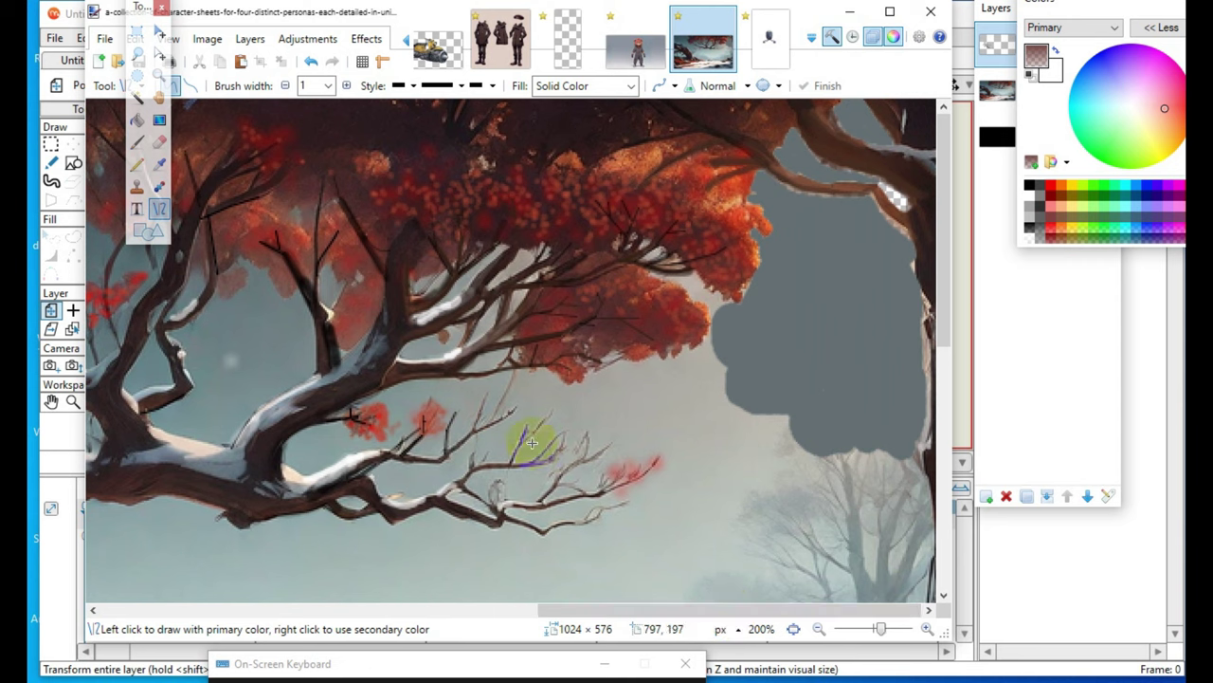
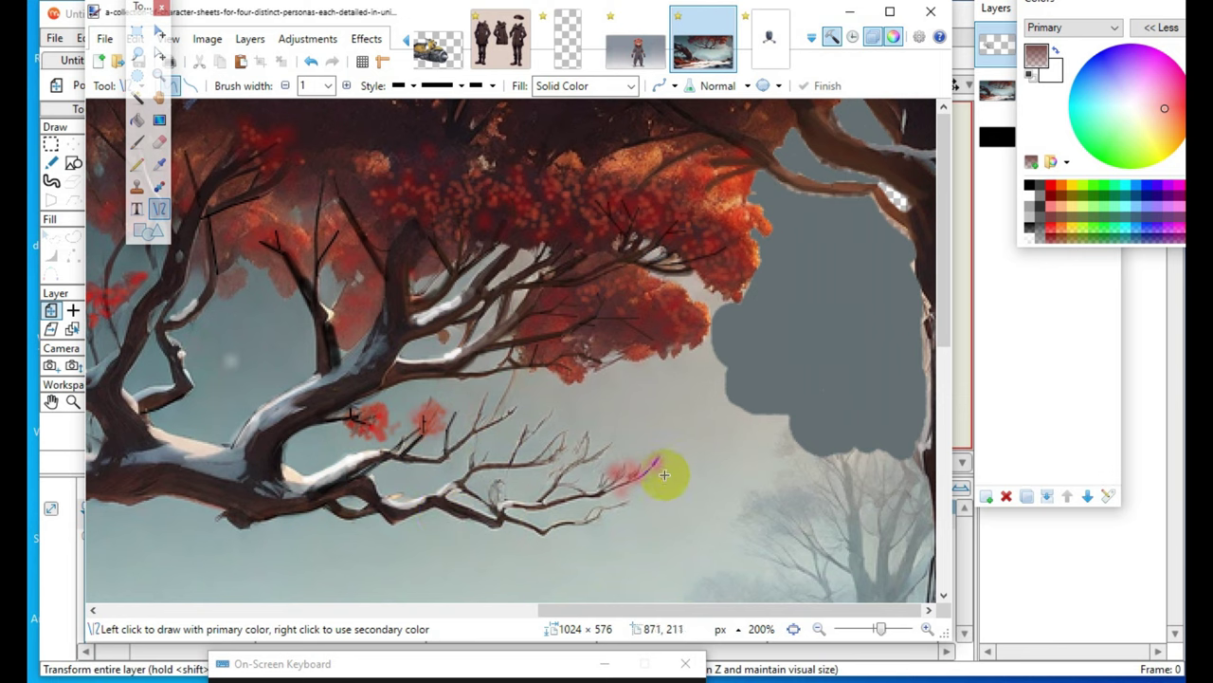
pyautogui.click(933, 634)
pyautogui.scroll(2, 779, 523)
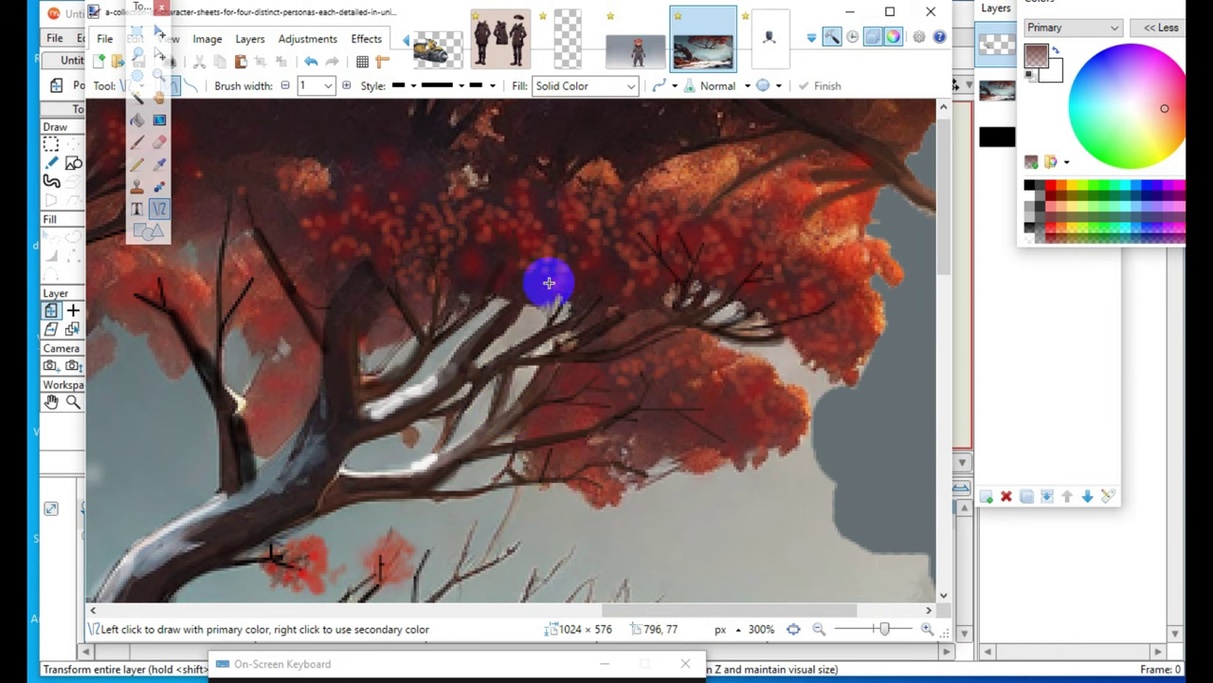
pyautogui.moveTo(618, 317)
pyautogui.mouseDown()
pyautogui.moveTo(678, 275)
pyautogui.moveTo(692, 232)
pyautogui.mouseUp()
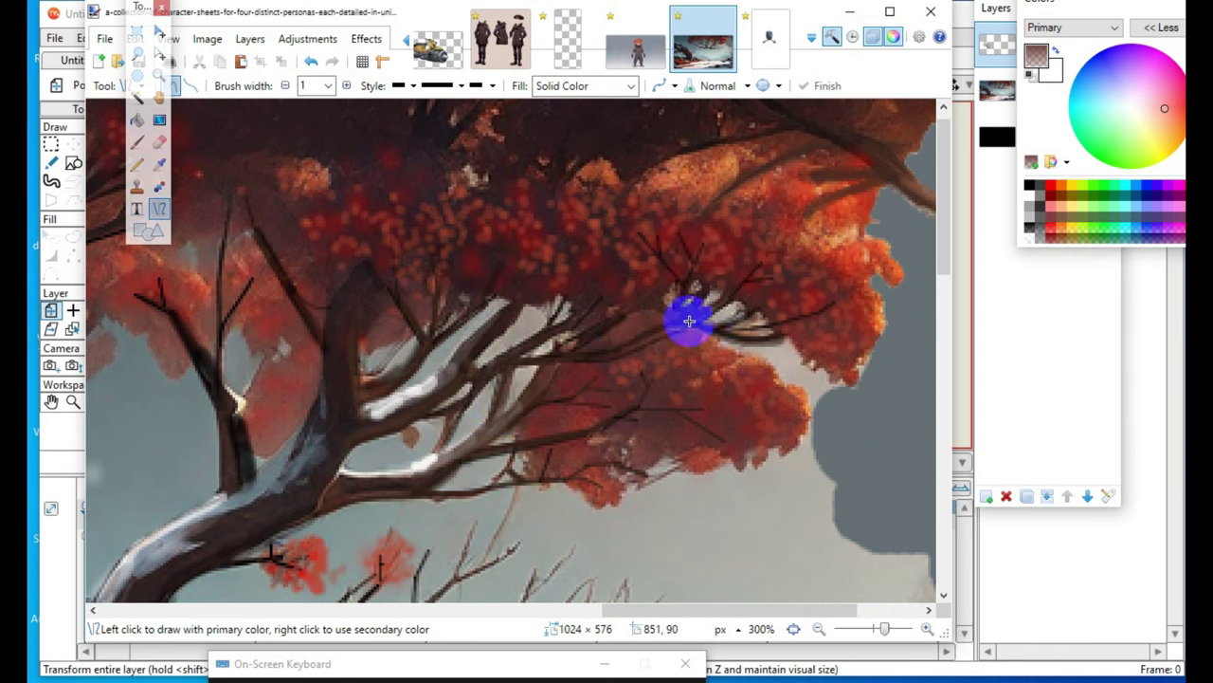
pyautogui.moveTo(691, 321); pyautogui.dragTo(732, 296)
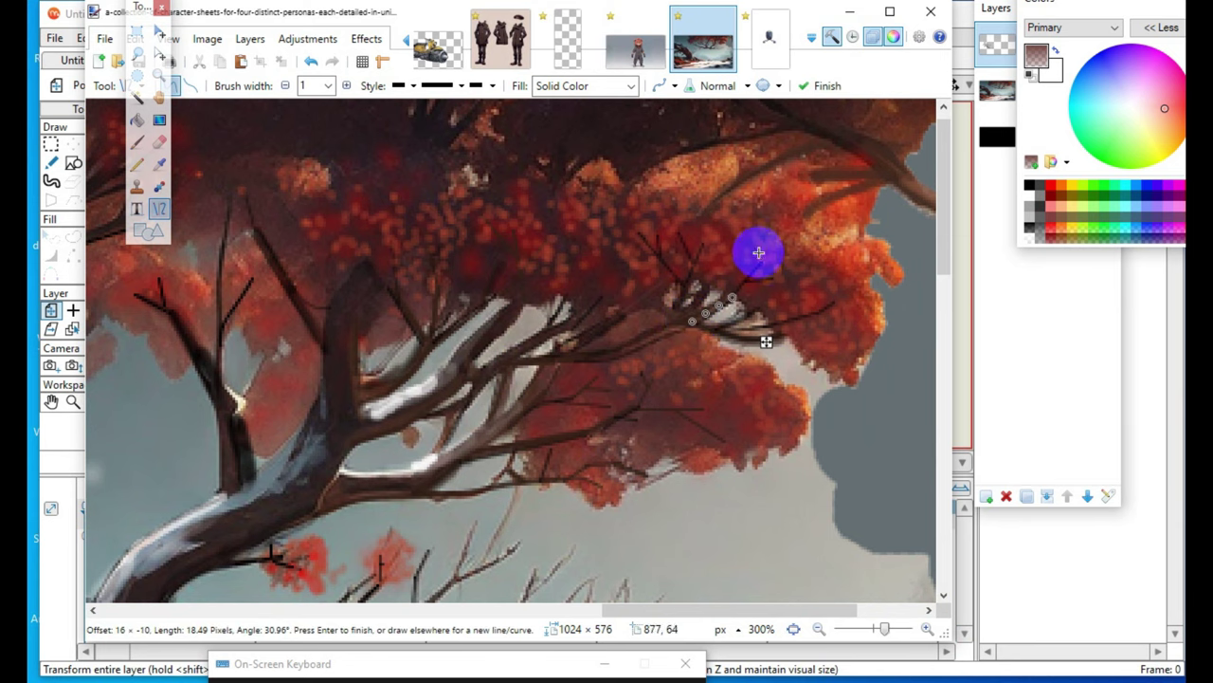
# - Add faint light brown highlights along the middle branches between the snowy fork and the red foliage
pyautogui.moveTo(510, 363); pyautogui.dragTo(605, 357)
pyautogui.moveTo(490, 365); pyautogui.dragTo(509, 305)
pyautogui.press('Return')
pyautogui.press('Return')
# - Draw a faint light brown line about 43 pixels long down the thick upright branch
pyautogui.moveTo(368, 270); pyautogui.dragTo(333, 426)
pyautogui.click(351, 433)
pyautogui.moveTo(333, 351); pyautogui.dragTo(339, 365)
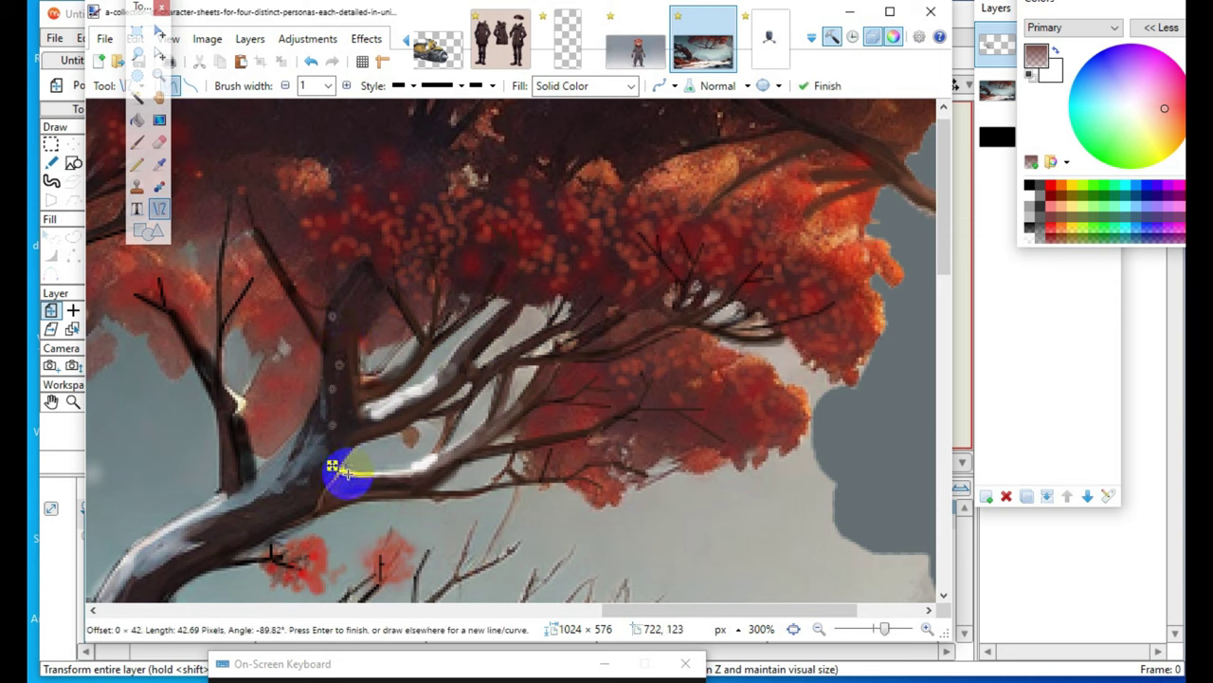
pyautogui.click(192, 324)
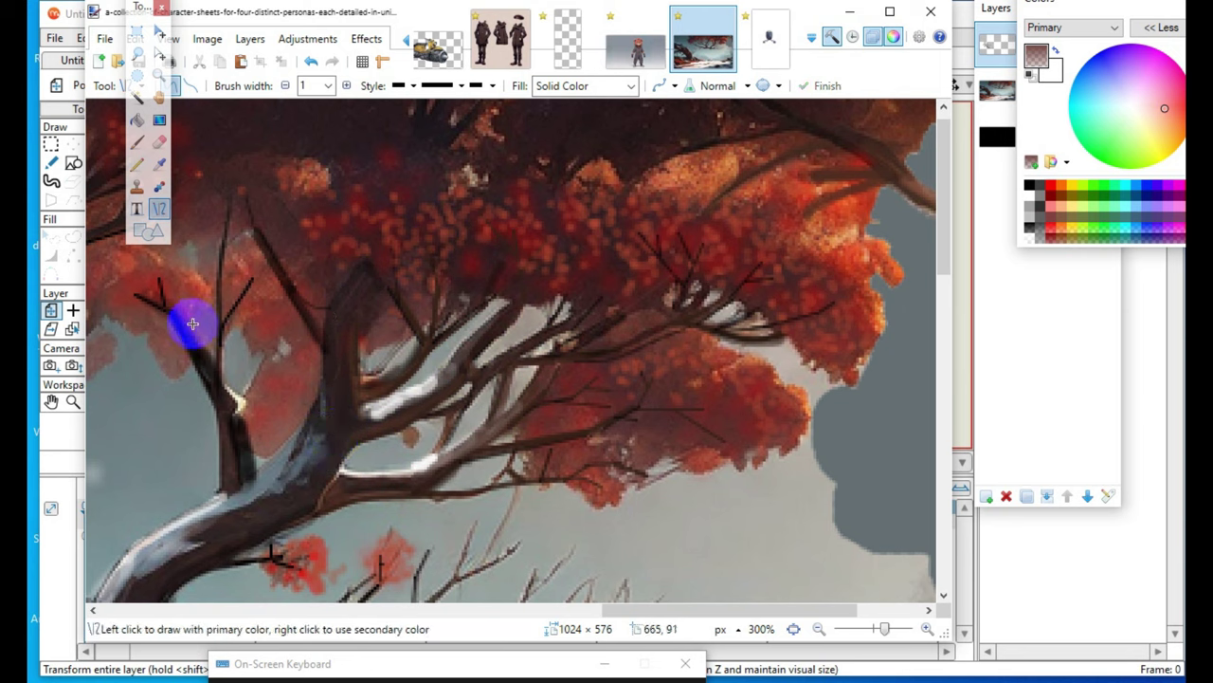
# - Increase the brush width to 3 and draw light brown highlights about 34 pixels long down the dark forked branch
pyautogui.moveTo(186, 333); pyautogui.dragTo(226, 410)
pyautogui.click(347, 86)
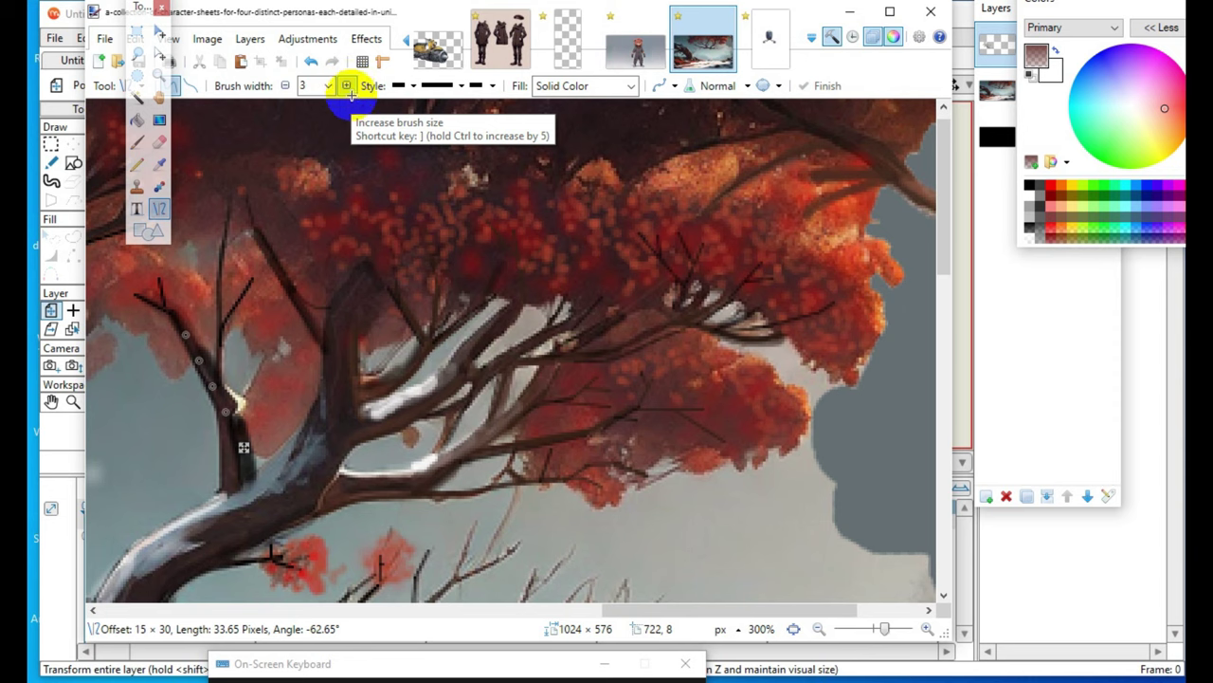
pyautogui.press('Return')
pyautogui.moveTo(182, 325); pyautogui.dragTo(223, 406)
pyautogui.press('Return')
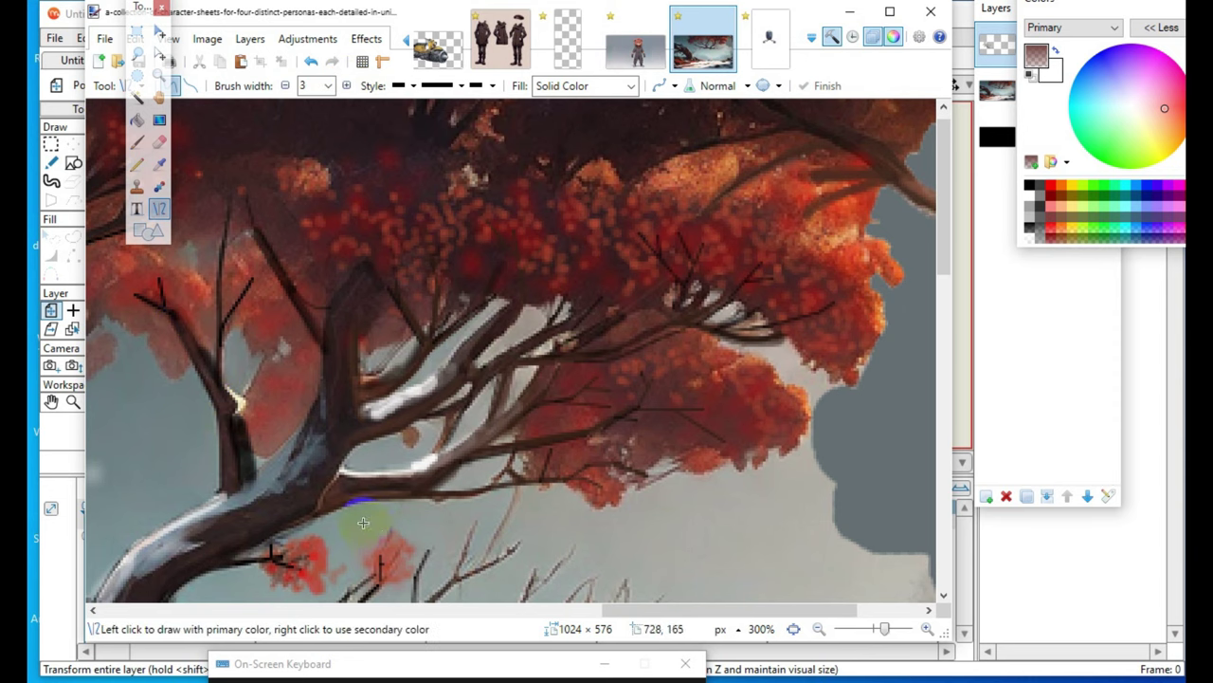
# - Draw a faint light brown highlight about 40 pixels long along the underside of the large branch
pyautogui.scroll(-1, 366, 512)
pyautogui.moveTo(312, 400); pyautogui.dragTo(215, 445)
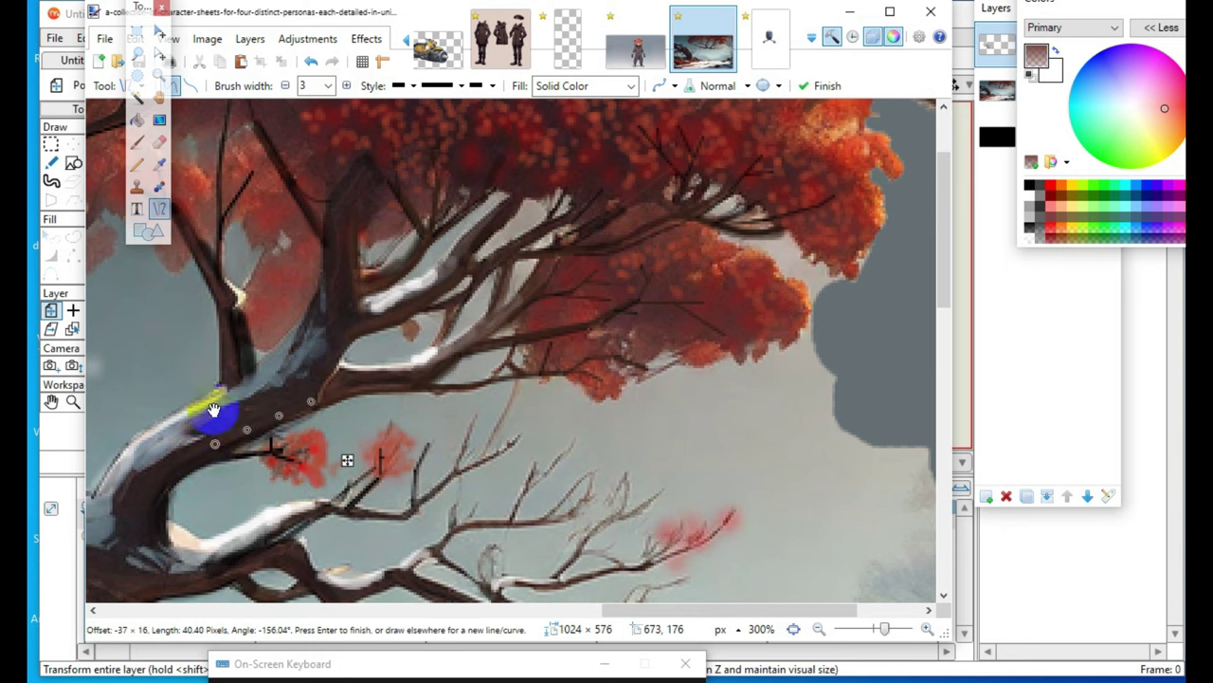
pyautogui.press('Return')
pyautogui.scroll(-1, 446, 277)
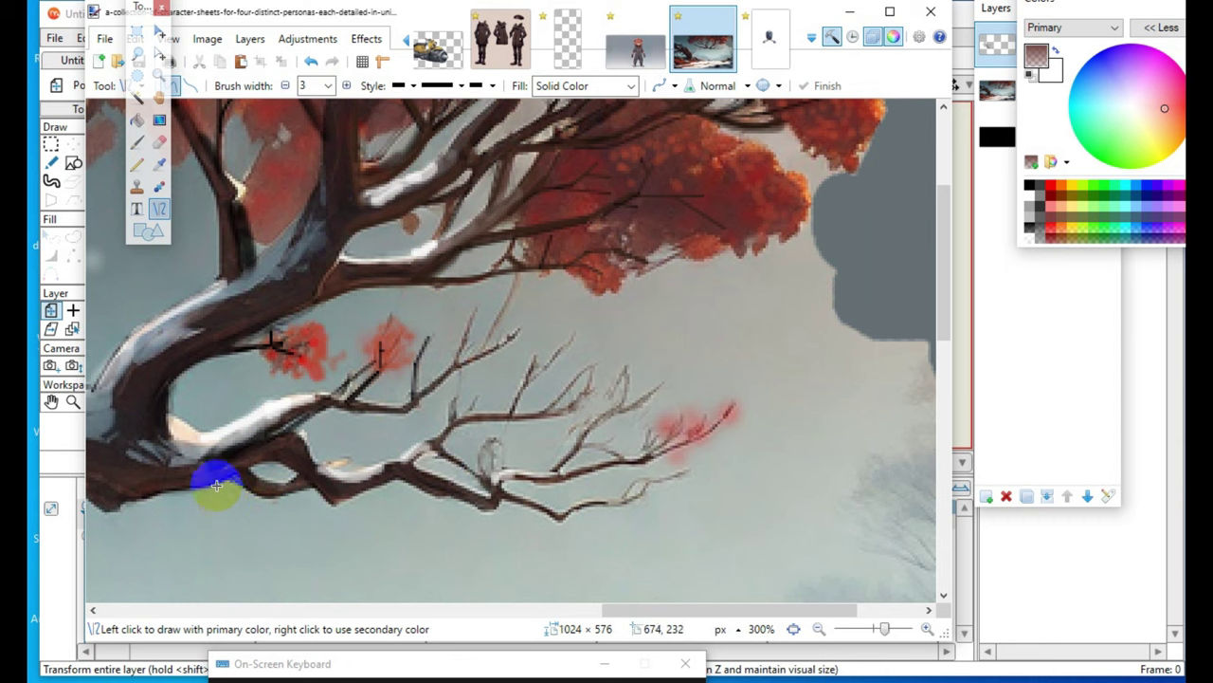
# - Draw faint light brown highlights along the lower forked branch, about 35 pixels long, and along the upper branches crossing the orange foliage
pyautogui.moveTo(214, 468); pyautogui.dragTo(286, 427)
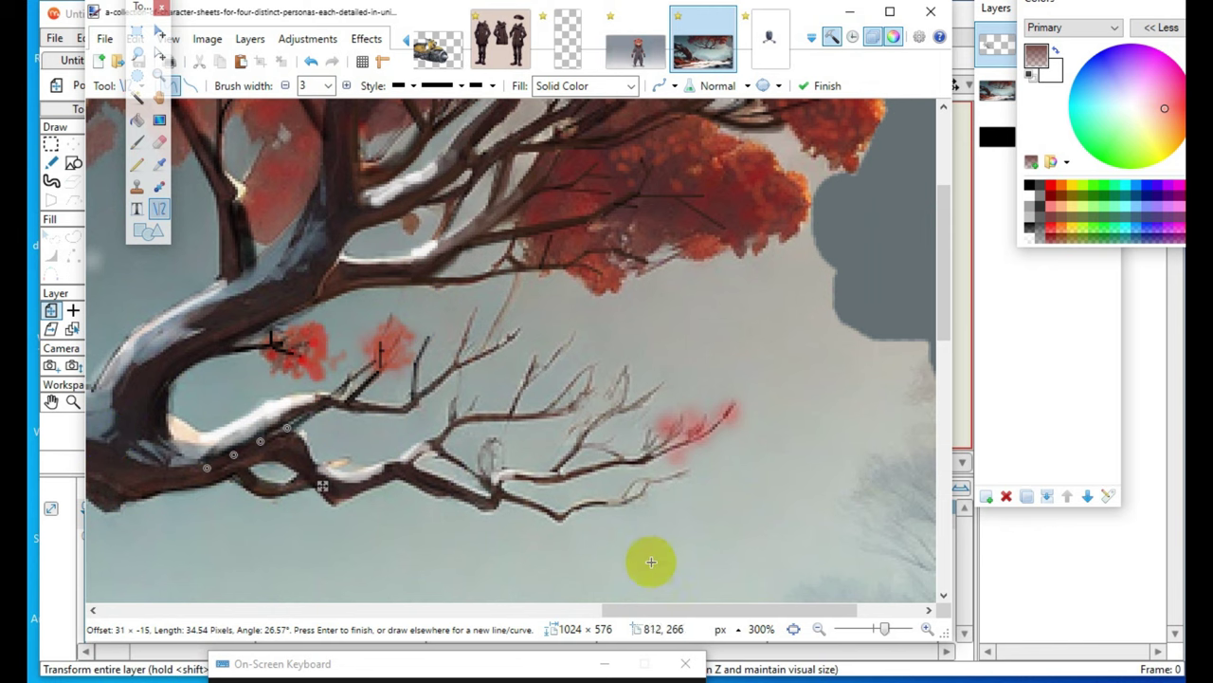
pyautogui.moveTo(650, 613); pyautogui.dragTo(920, 617)
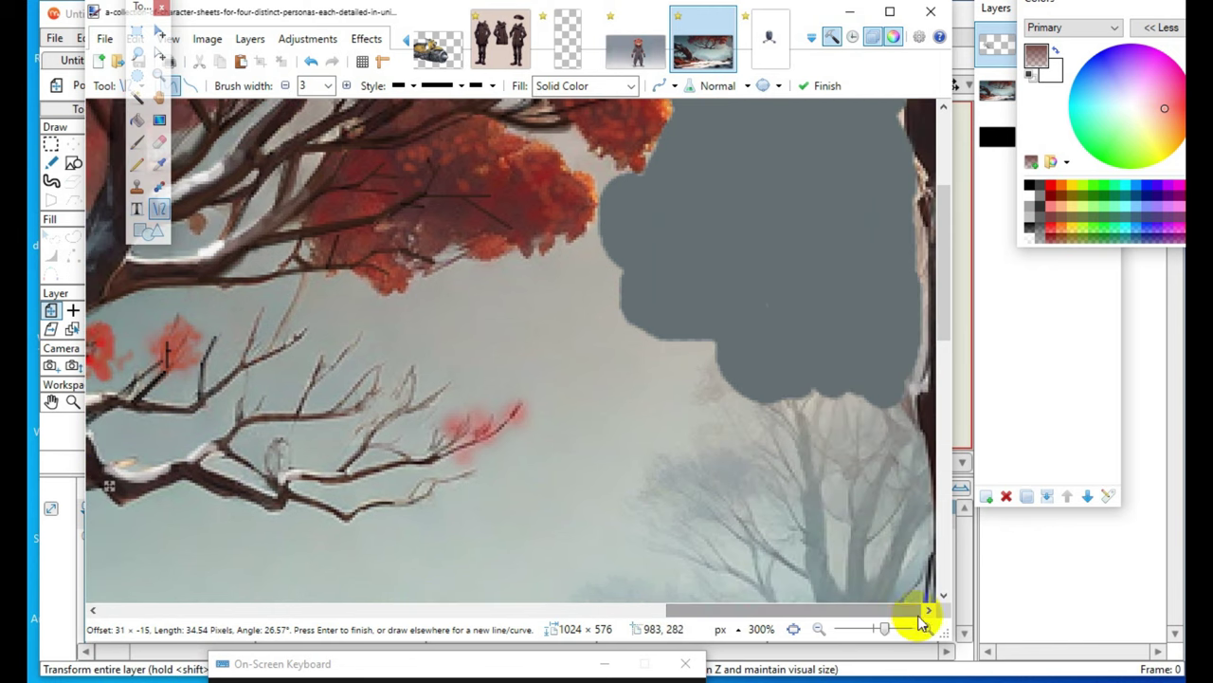
pyautogui.scroll(-3, 861, 447)
pyautogui.scroll(2, 817, 417)
pyautogui.scroll(3, 674, 435)
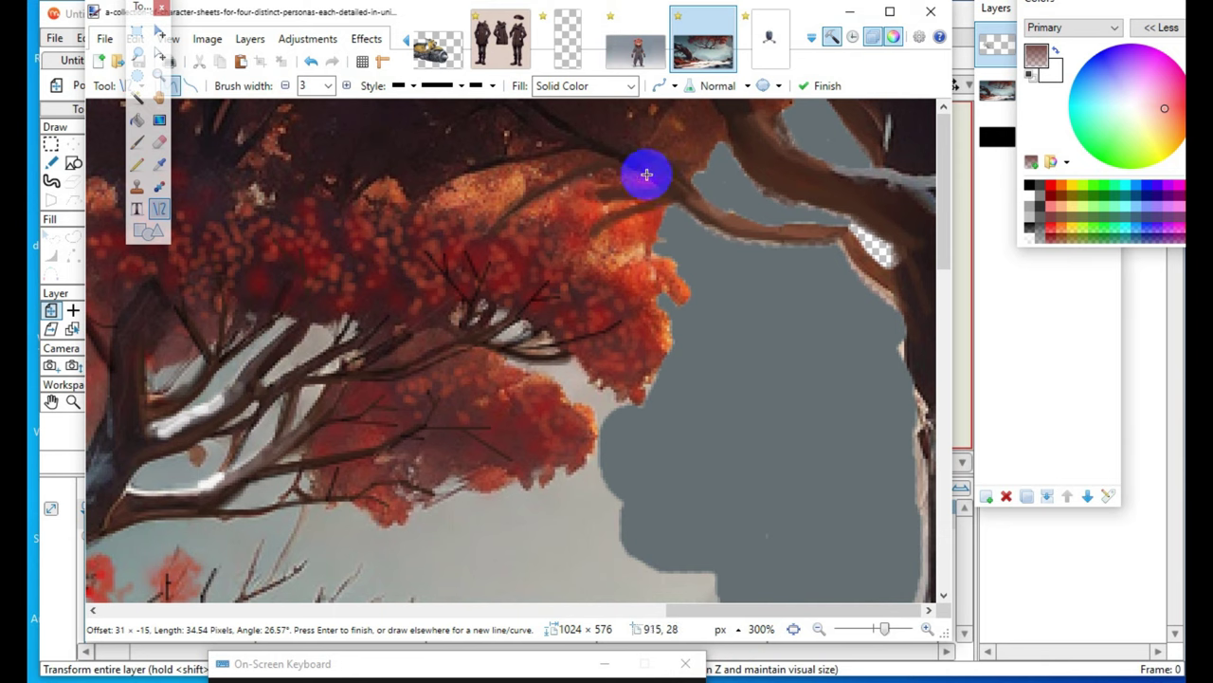
pyautogui.moveTo(540, 108); pyautogui.dragTo(658, 171)
pyautogui.click(783, 201)
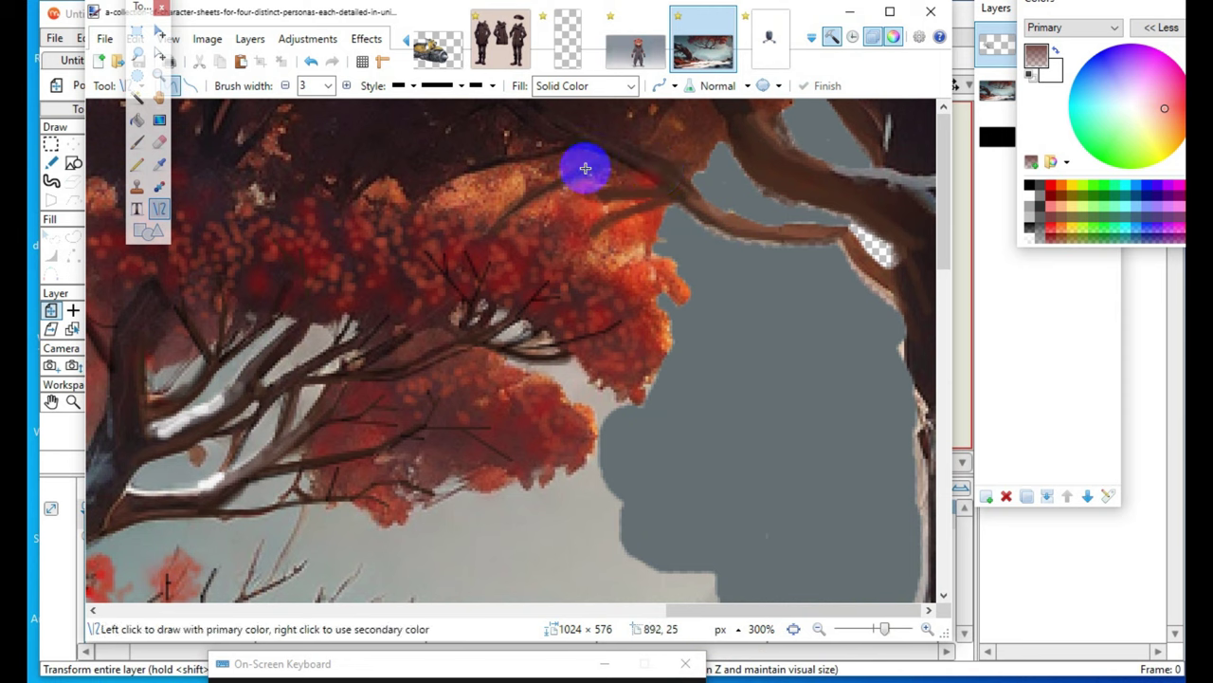
pyautogui.moveTo(575, 146); pyautogui.dragTo(469, 166)
pyautogui.press('Return')
# - Add faint light brown highlights along the middle branches running into the red foliage
pyautogui.moveTo(505, 352)
pyautogui.mouseDown()
pyautogui.moveTo(591, 345)
pyautogui.moveTo(594, 332)
pyautogui.mouseUp()
pyautogui.press('Return')
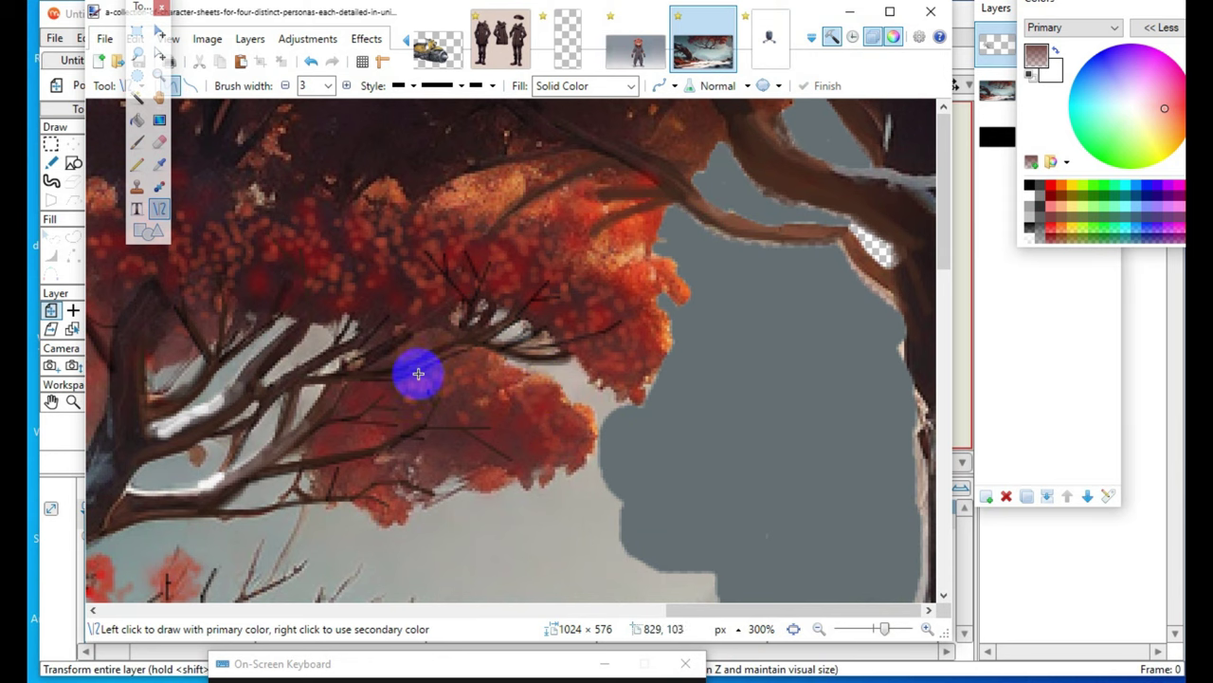
pyautogui.moveTo(291, 378); pyautogui.dragTo(399, 370)
pyautogui.press('Return')
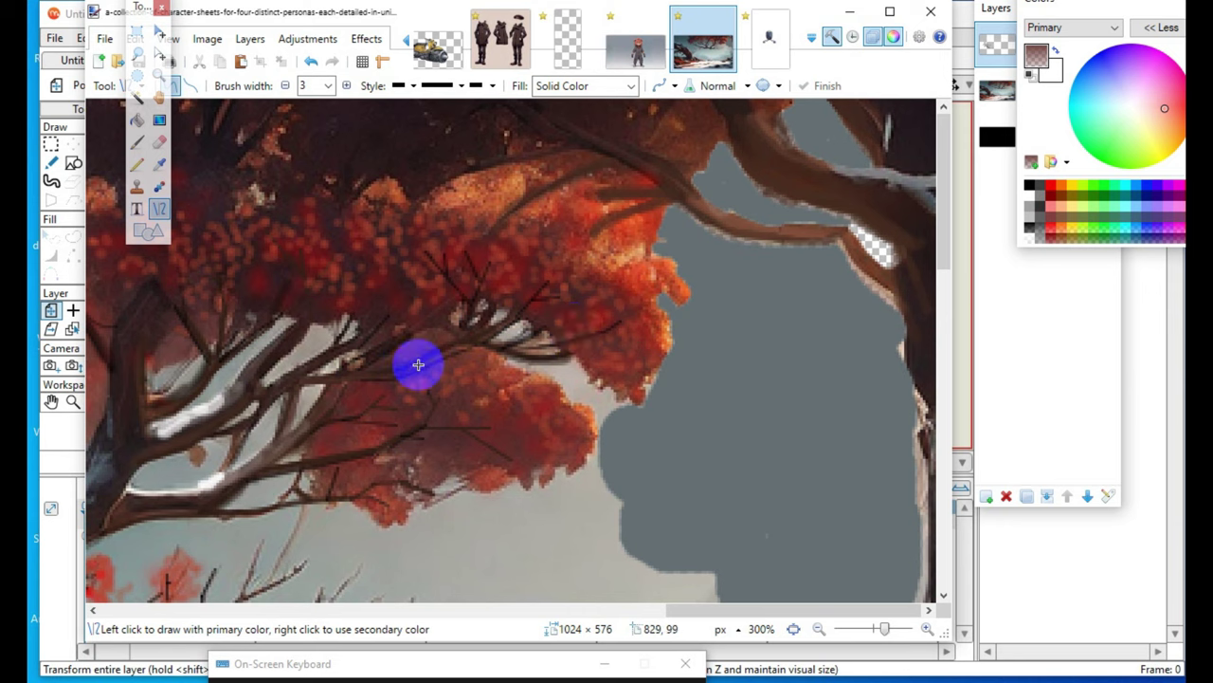
pyautogui.click(354, 366)
pyautogui.moveTo(354, 366)
pyautogui.mouseDown()
pyautogui.moveTo(415, 341)
pyautogui.moveTo(415, 328)
pyautogui.mouseUp()
pyautogui.press('Return')
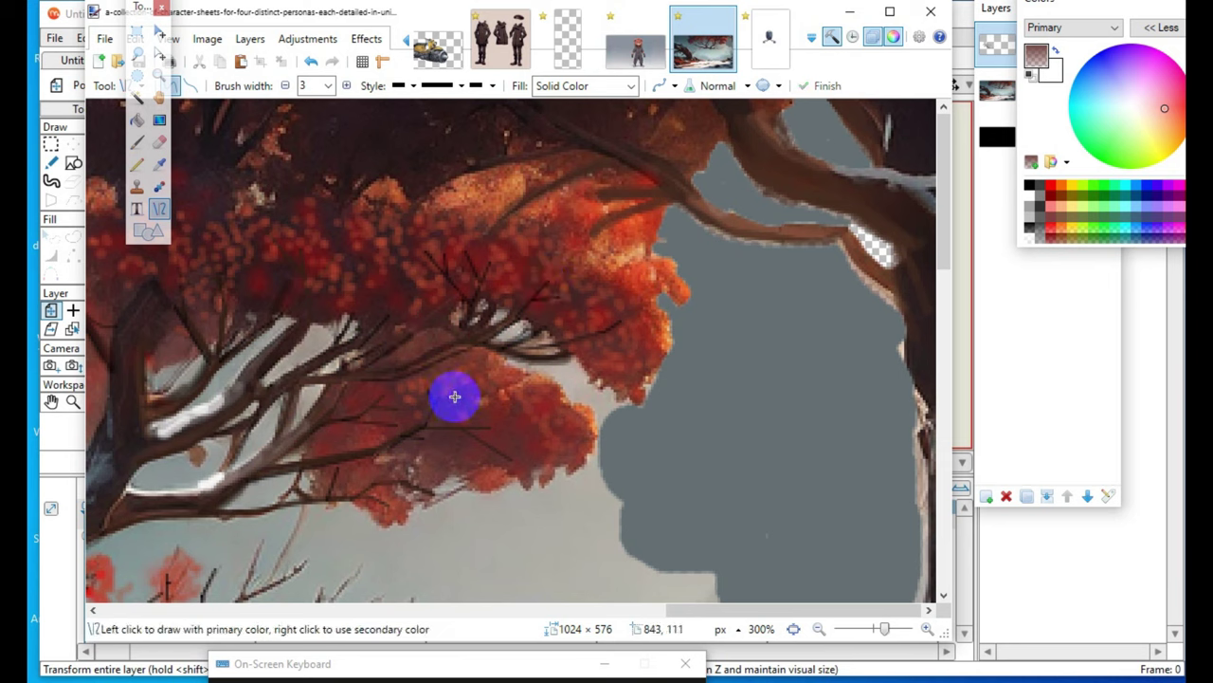
pyautogui.press('Return')
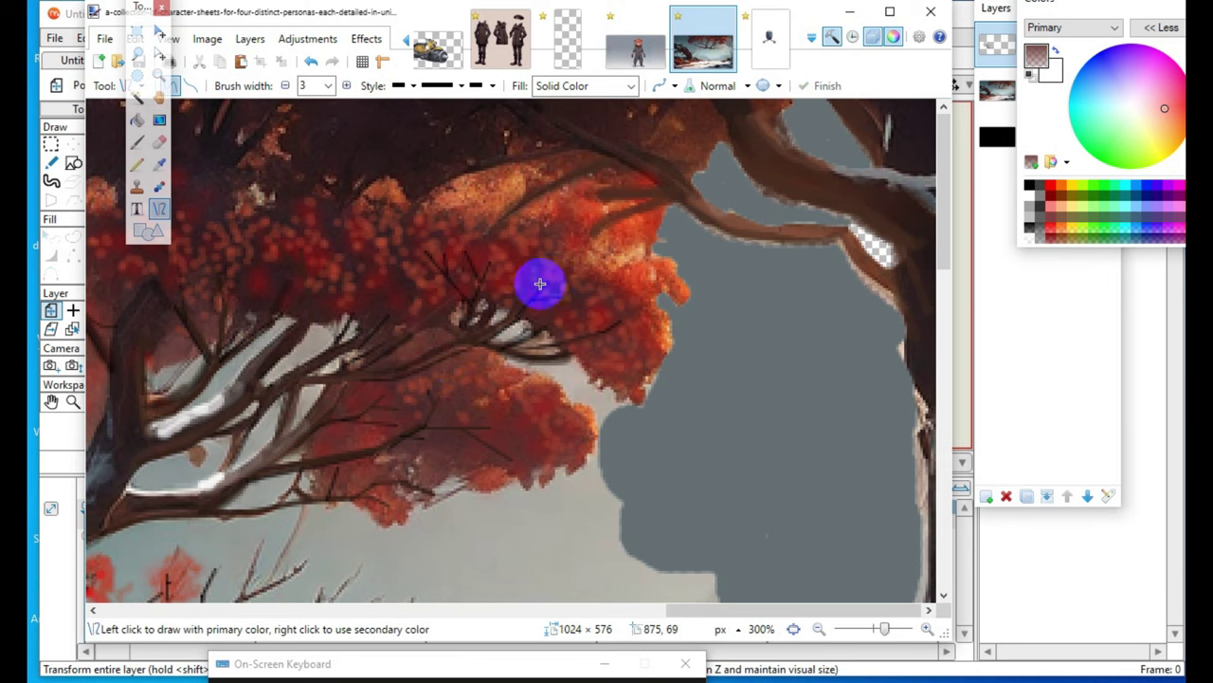
# - Add light brown highlights to the lower branches beneath the red foliage, including a twig stroke about 10 pixels long
pyautogui.moveTo(308, 441); pyautogui.dragTo(239, 505)
pyautogui.press('Return')
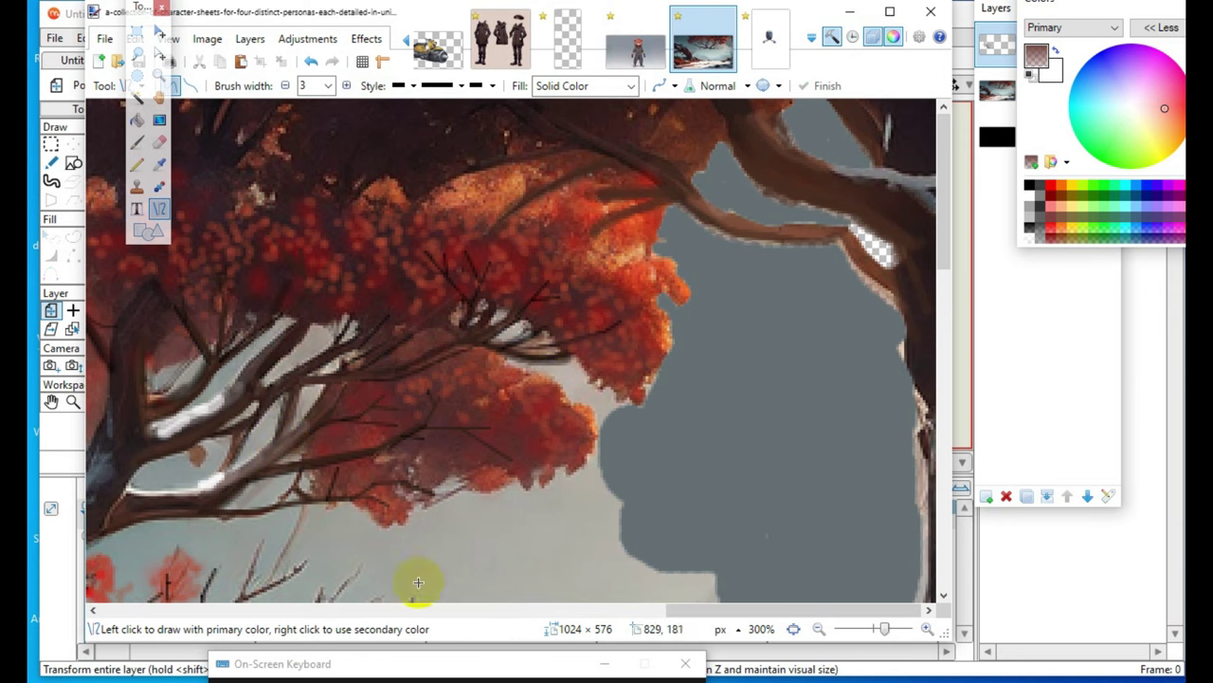
pyautogui.moveTo(322, 502); pyautogui.dragTo(339, 475)
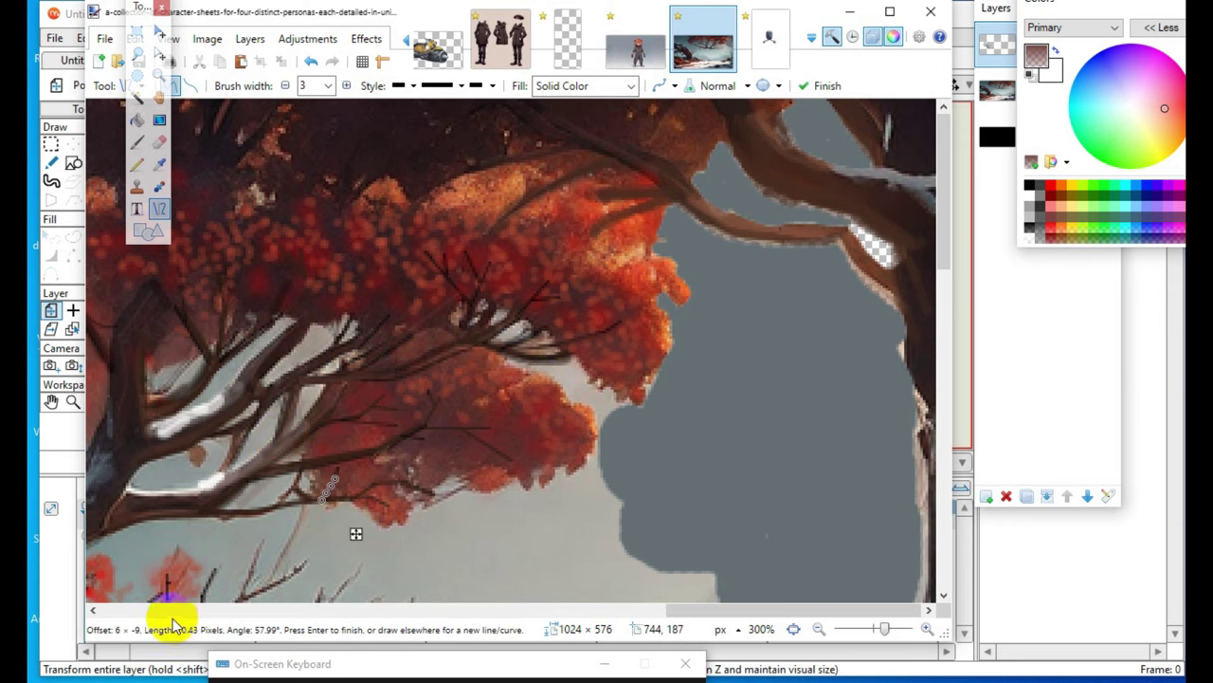
pyautogui.press('Return')
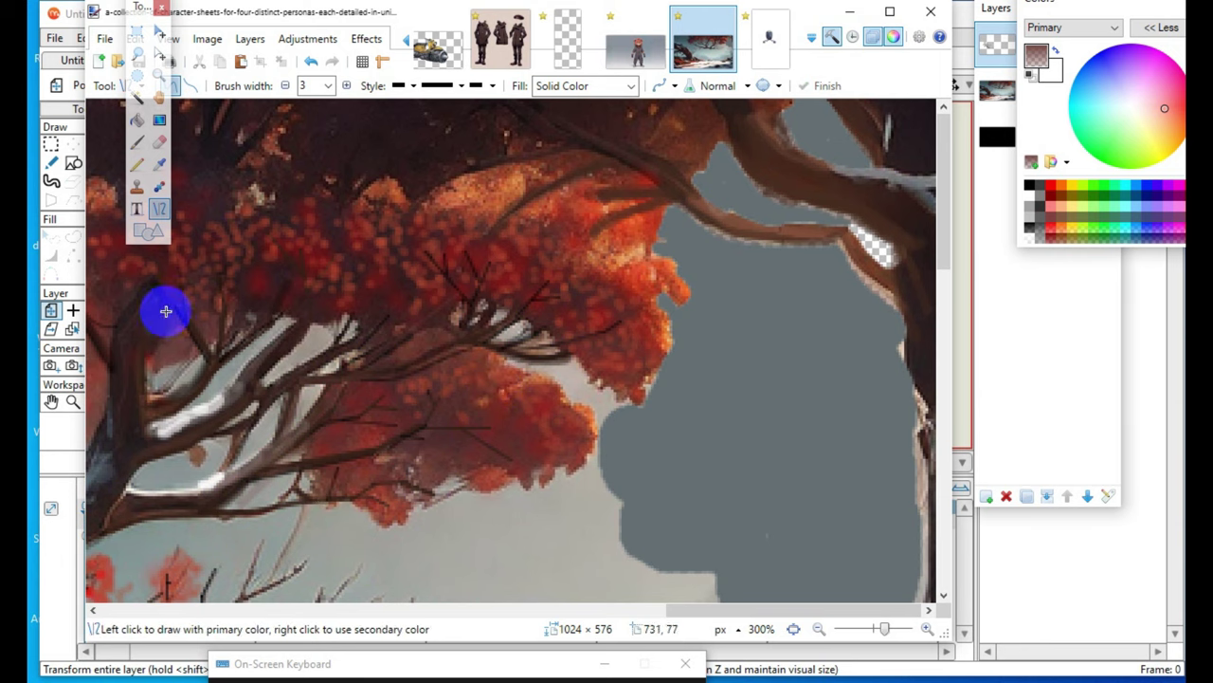
# - Draw a curved light brown highlight about 63 pixels long down the thick upright branch beside the snowy fork
pyautogui.moveTo(213, 361); pyautogui.dragTo(304, 277)
pyautogui.moveTo(307, 275); pyautogui.dragTo(315, 276)
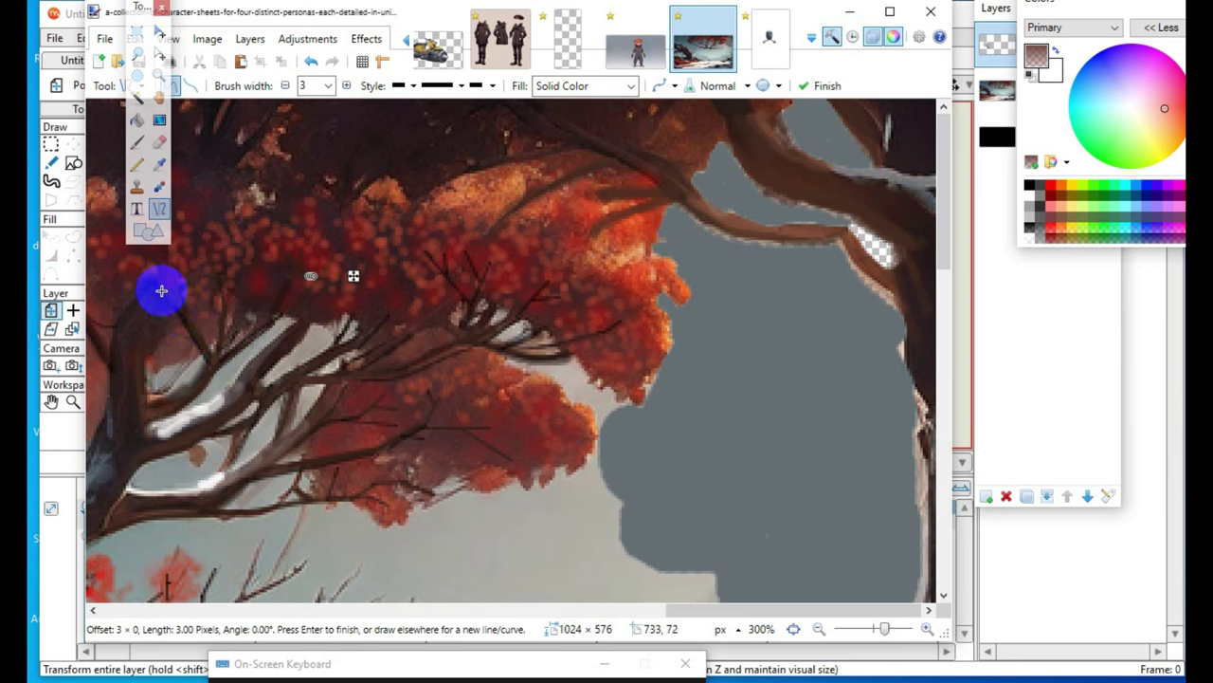
pyautogui.moveTo(133, 367)
pyautogui.mouseDown()
pyautogui.moveTo(131, 422)
pyautogui.moveTo(120, 344)
pyautogui.moveTo(136, 434)
pyautogui.moveTo(113, 445)
pyautogui.mouseUp()
pyautogui.moveTo(130, 336); pyautogui.dragTo(153, 308)
pyautogui.moveTo(127, 372); pyautogui.dragTo(130, 339)
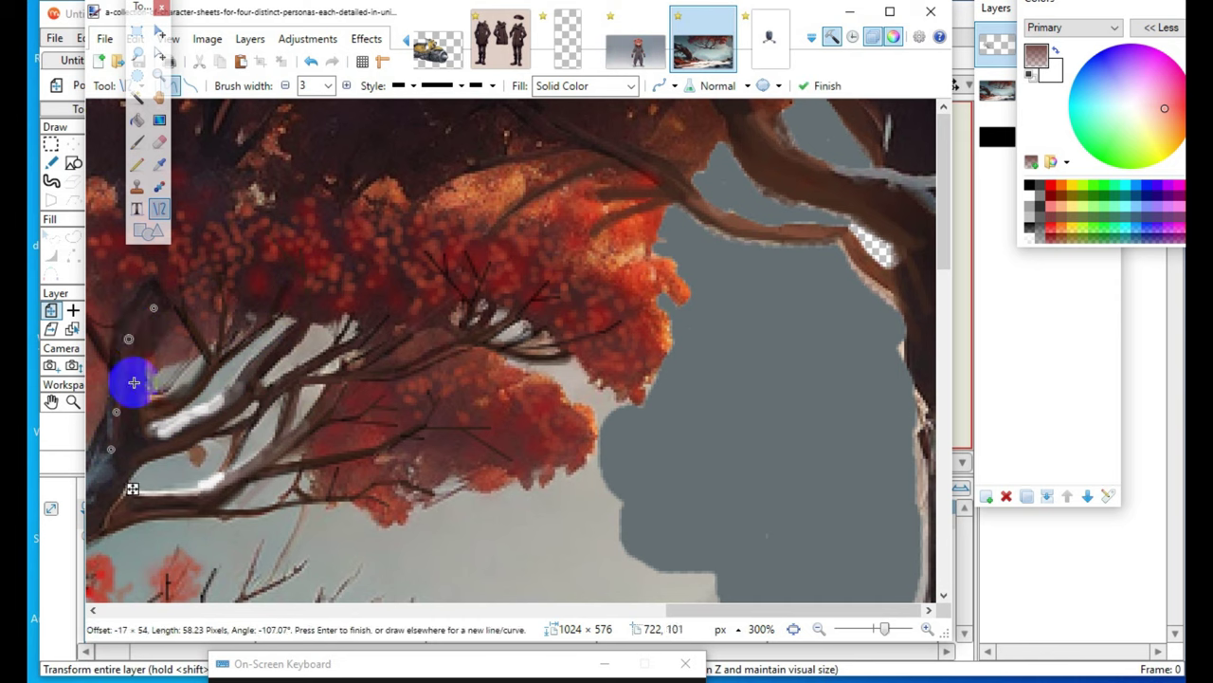
pyautogui.moveTo(118, 411); pyautogui.dragTo(113, 462)
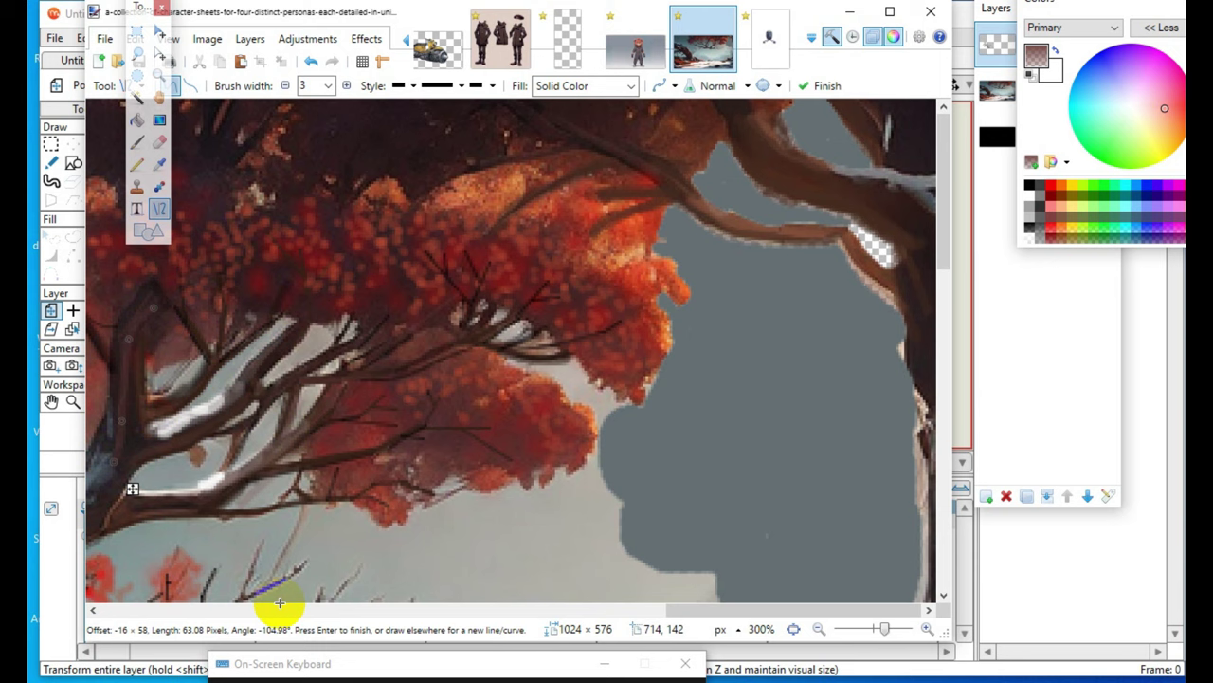
# - Set the brush width to 2, and try and undo a light brown line over the grey area
pyautogui.click(287, 86)
pyautogui.click(395, 366)
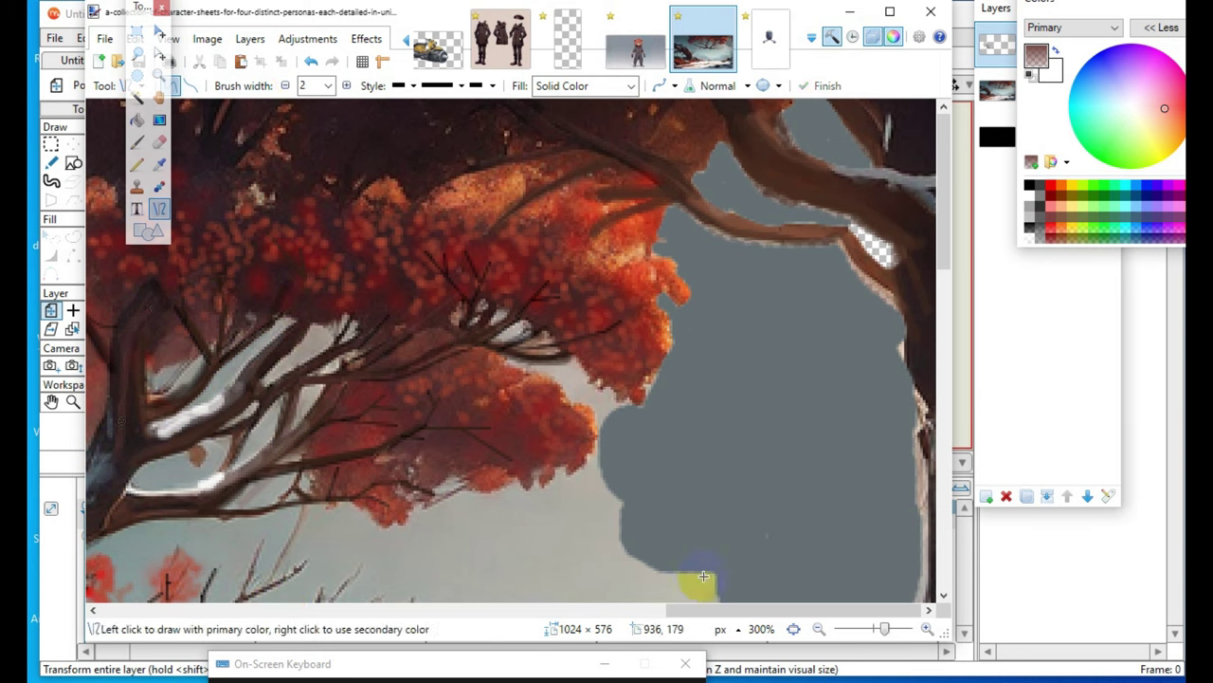
pyautogui.moveTo(676, 192); pyautogui.dragTo(751, 231)
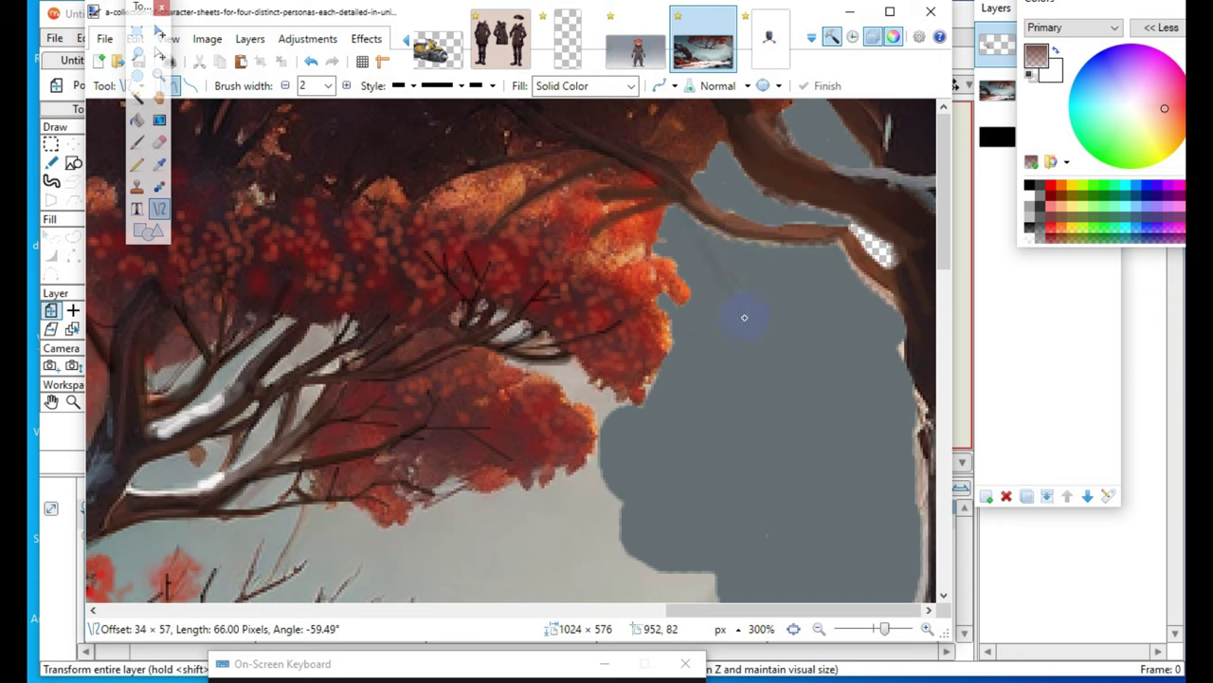
pyautogui.click(311, 62)
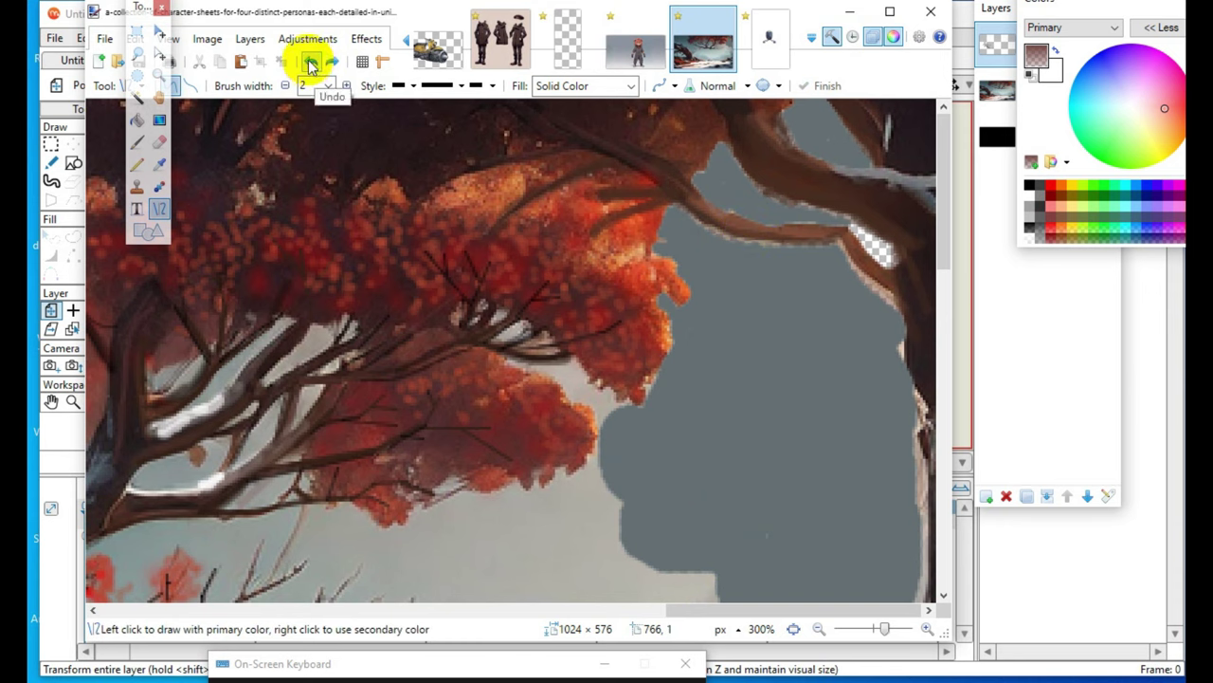
# - Set the primary color to black and draw a curved outline about 85 pixels long under the thick branch above the grey area
pyautogui.click(1034, 75)
pyautogui.click(928, 630)
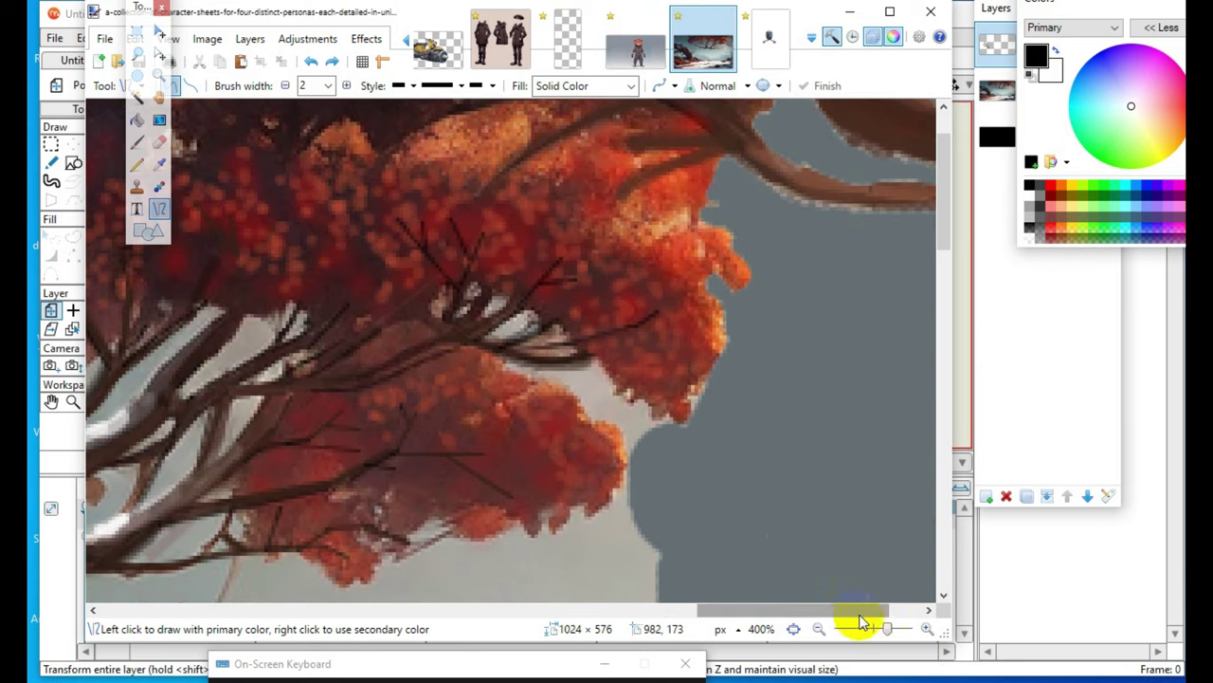
pyautogui.moveTo(1041, 622); pyautogui.dragTo(940, 615)
pyautogui.scroll(1, 933, 592)
pyautogui.moveTo(647, 145); pyautogui.dragTo(884, 307)
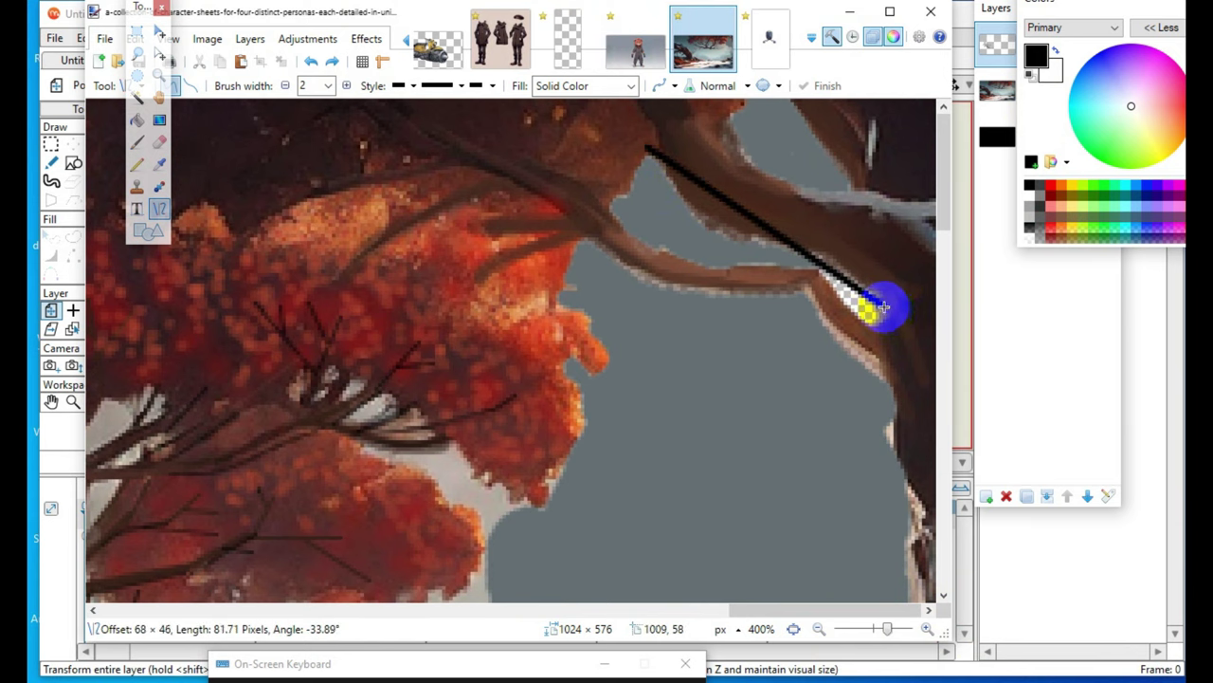
pyautogui.moveTo(726, 197); pyautogui.dragTo(718, 225)
pyautogui.moveTo(809, 258)
pyautogui.mouseDown()
pyautogui.moveTo(825, 249)
pyautogui.moveTo(816, 228)
pyautogui.moveTo(826, 257)
pyautogui.moveTo(811, 261)
pyautogui.moveTo(823, 261)
pyautogui.mouseUp()
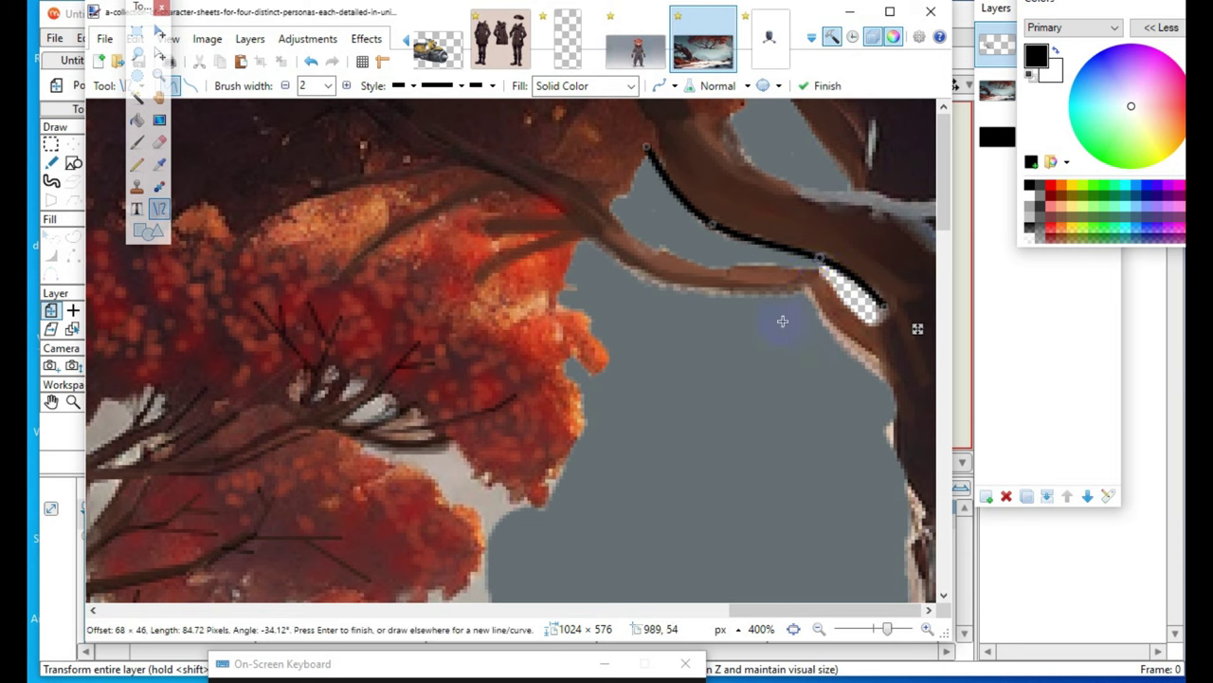
pyautogui.moveTo(648, 149)
pyautogui.mouseDown()
pyautogui.moveTo(674, 192)
pyautogui.moveTo(654, 147)
pyautogui.mouseUp()
pyautogui.click(509, 278)
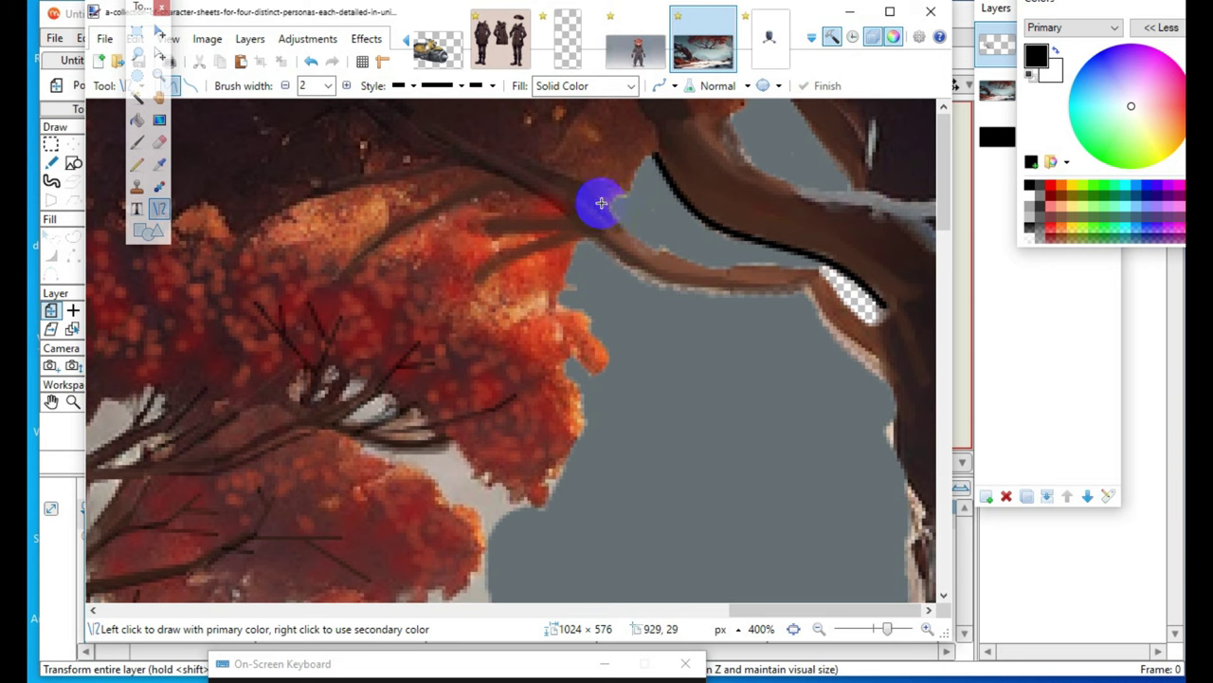
# - Reduce the brush width to 1 and outline the upper edge of the thin branch bordering the grey area in black
pyautogui.moveTo(601, 203); pyautogui.dragTo(803, 261)
pyautogui.click(285, 85)
pyautogui.moveTo(677, 223); pyautogui.dragTo(722, 270)
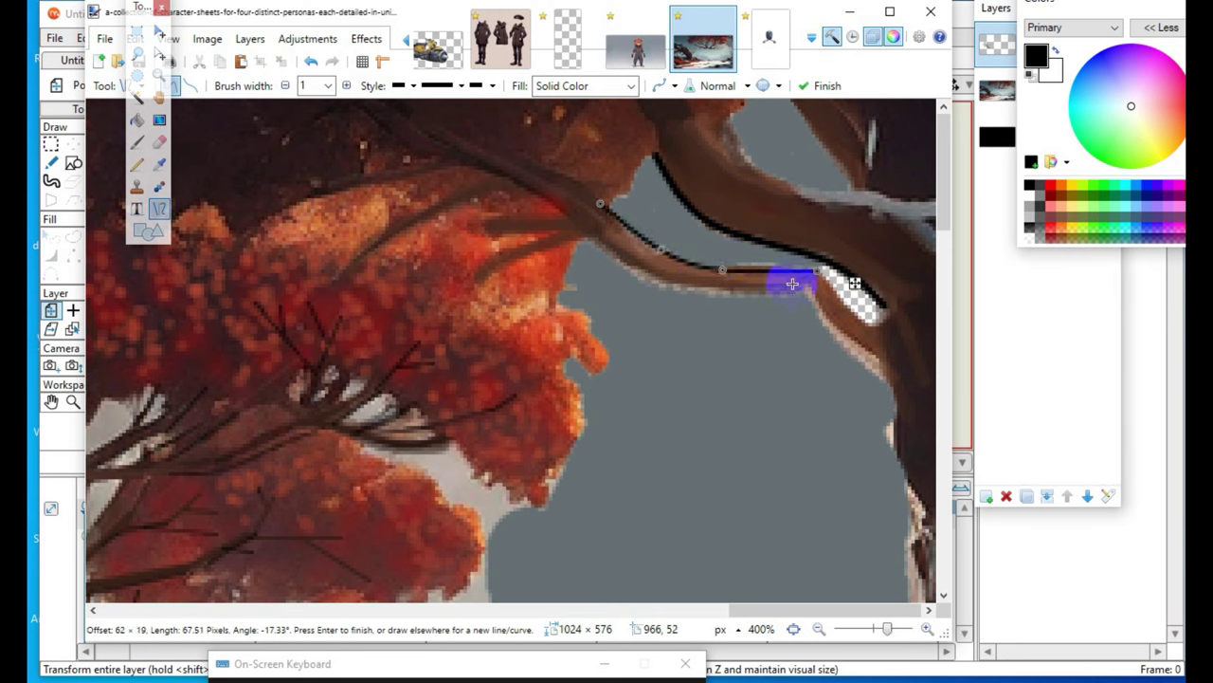
pyautogui.moveTo(810, 275); pyautogui.dragTo(716, 269)
pyautogui.moveTo(805, 260); pyautogui.dragTo(819, 245)
# - Outline the transparent gap and the outer edge where the thin branch joins the trunk, the outer curve about 42 pixels long
pyautogui.moveTo(858, 286)
pyautogui.mouseDown()
pyautogui.moveTo(805, 272)
pyautogui.moveTo(822, 272)
pyautogui.moveTo(882, 324)
pyautogui.mouseUp()
pyautogui.moveTo(802, 279); pyautogui.dragTo(896, 392)
pyautogui.moveTo(835, 318); pyautogui.dragTo(877, 361)
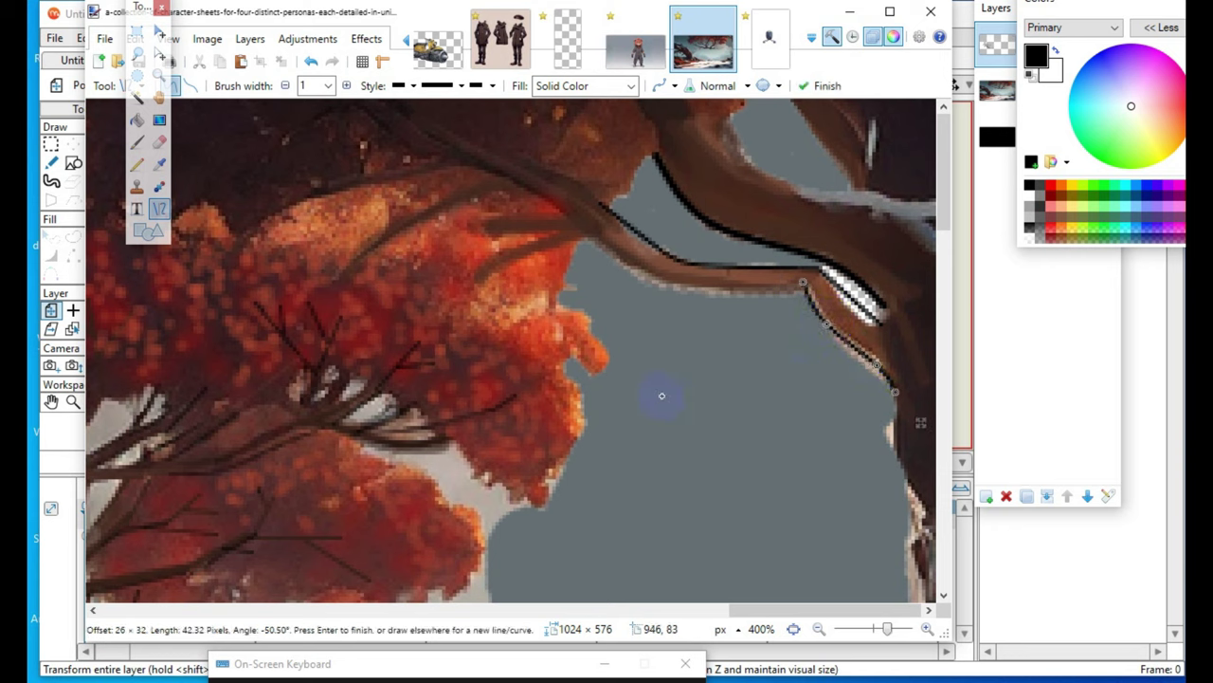
# - Draw black lines under the two twigs in the orange foliage and a curved outline about 67 pixels long under the thin branch
pyautogui.moveTo(603, 228); pyautogui.dragTo(499, 268)
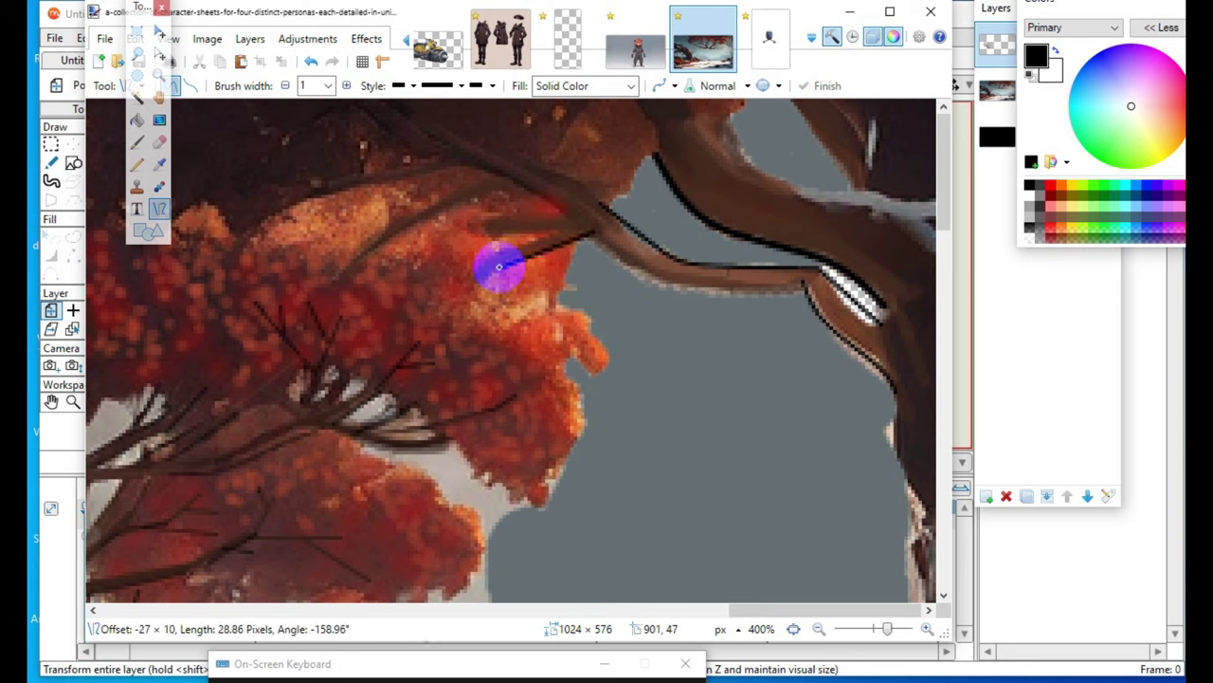
pyautogui.moveTo(599, 232)
pyautogui.mouseDown()
pyautogui.moveTo(606, 246)
pyautogui.moveTo(591, 239)
pyautogui.moveTo(801, 280)
pyautogui.mouseUp()
pyautogui.click(703, 287)
pyautogui.moveTo(688, 261)
pyautogui.mouseDown()
pyautogui.moveTo(657, 289)
pyautogui.moveTo(679, 277)
pyautogui.moveTo(672, 288)
pyautogui.mouseUp()
pyautogui.moveTo(586, 247)
pyautogui.mouseDown()
pyautogui.moveTo(556, 278)
pyautogui.moveTo(588, 247)
pyautogui.mouseUp()
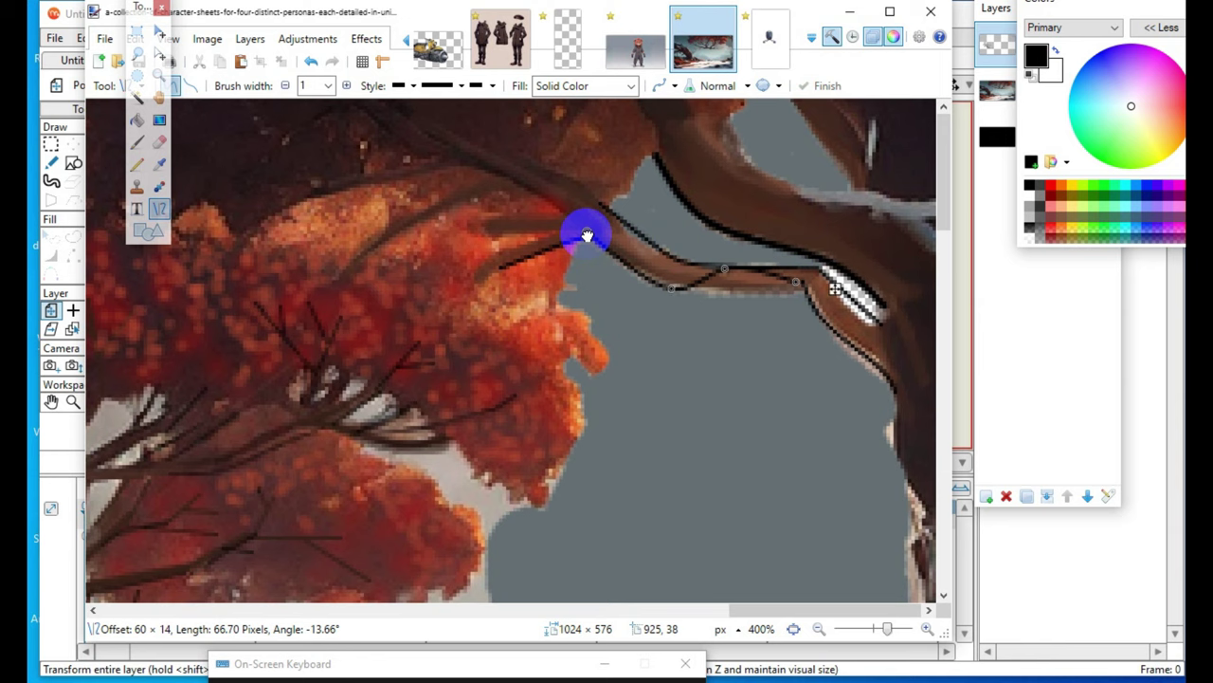
pyautogui.moveTo(726, 271); pyautogui.dragTo(804, 284)
pyautogui.moveTo(691, 294); pyautogui.dragTo(667, 281)
pyautogui.click(901, 257)
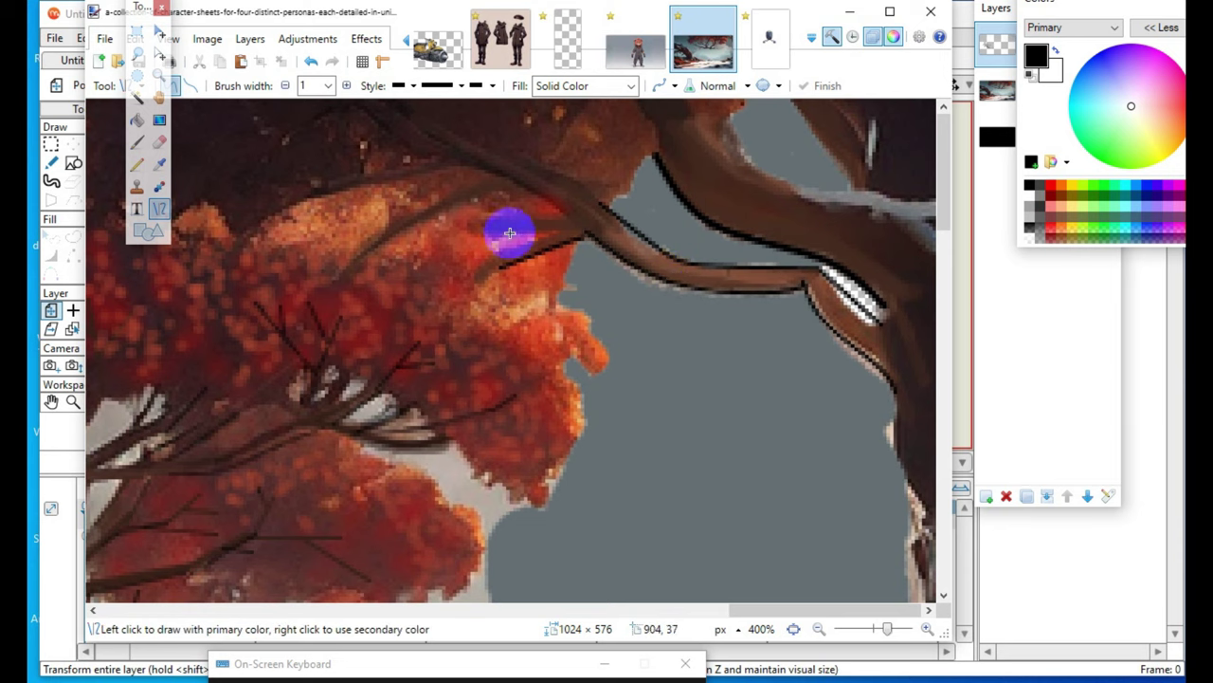
pyautogui.moveTo(496, 230); pyautogui.dragTo(571, 229)
pyautogui.press('Return')
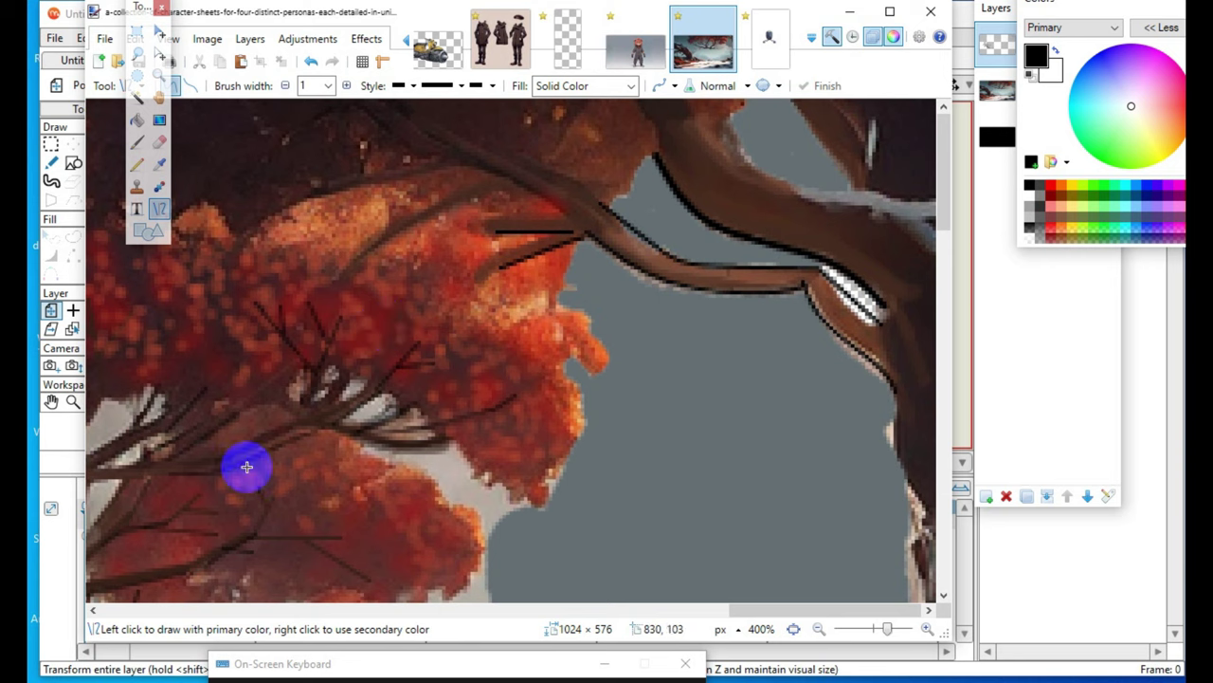
# - Draw thin black outlines along the undersides of the middle branches crossing the red foliage, including a stroke about 32 pixels long
pyautogui.moveTo(206, 429); pyautogui.dragTo(186, 447)
pyautogui.click(525, 249)
pyautogui.press('Return')
pyautogui.scroll(-3, 260, 474)
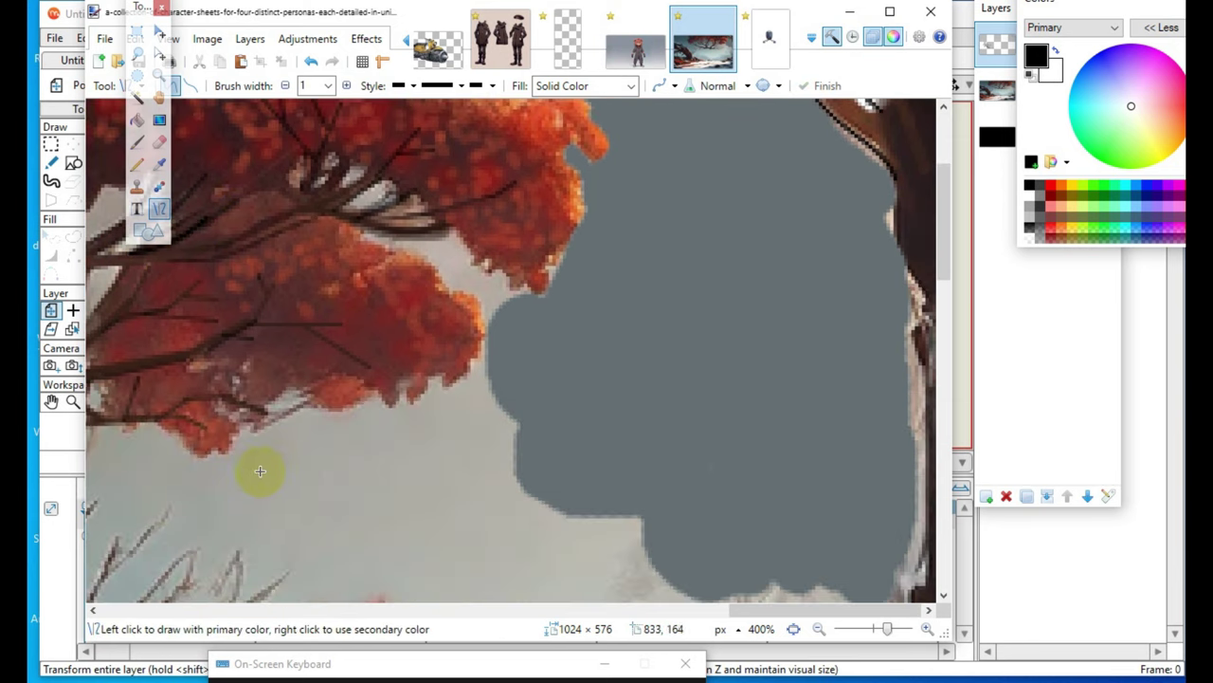
pyautogui.scroll(1, 177, 512)
pyautogui.moveTo(194, 482)
pyautogui.mouseDown()
pyautogui.moveTo(260, 428)
pyautogui.moveTo(243, 432)
pyautogui.mouseUp()
pyautogui.click(326, 389)
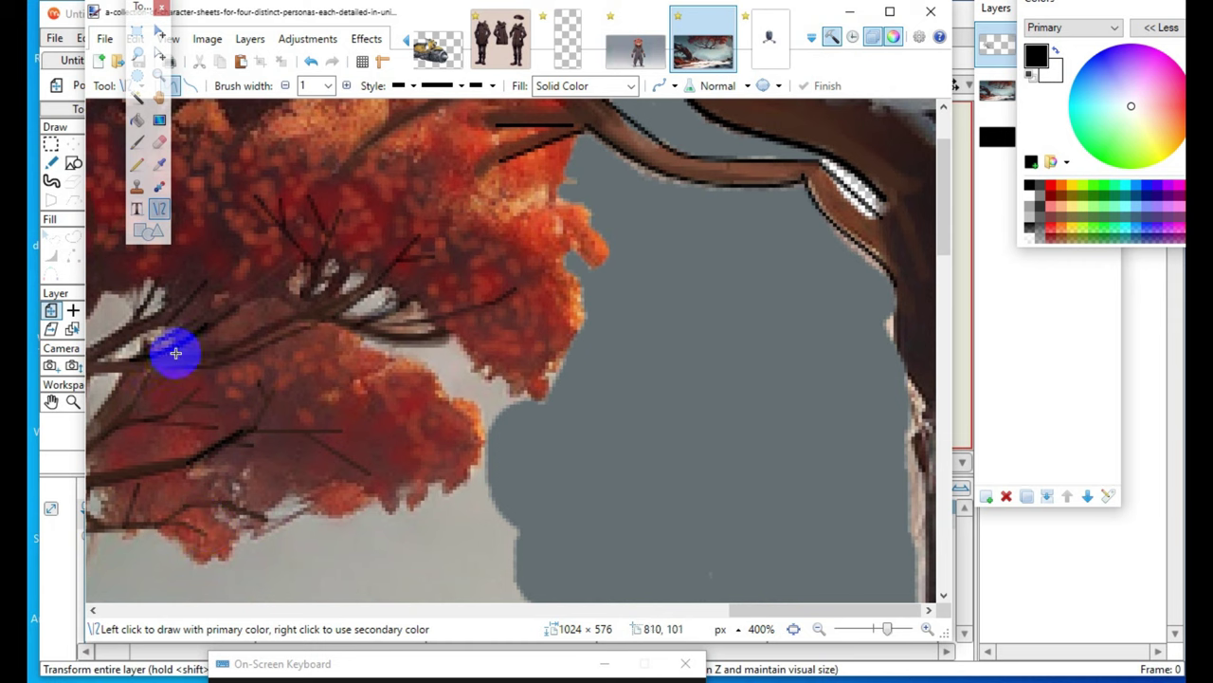
pyautogui.moveTo(95, 372)
pyautogui.mouseDown()
pyautogui.moveTo(209, 369)
pyautogui.moveTo(320, 318)
pyautogui.mouseUp()
pyautogui.press('Return')
pyautogui.click(529, 335)
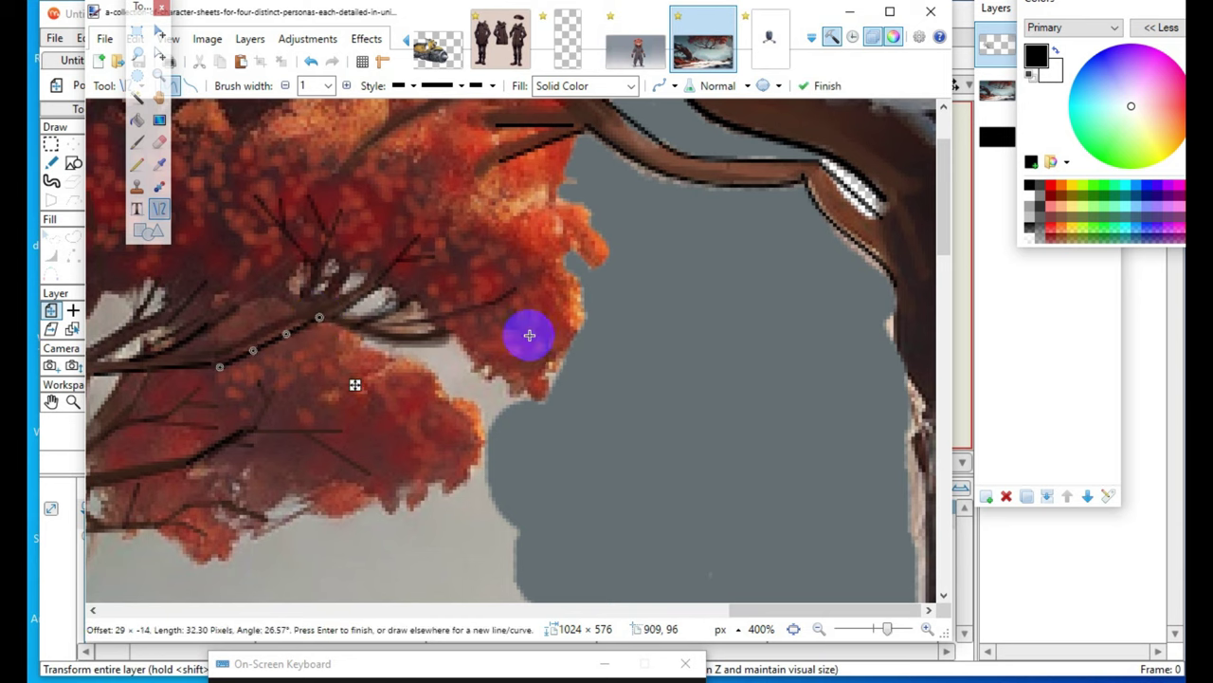
# - Add thin black outlines to the branches around the snowy fork, along the lowest branch's underside and on a foliage twig
pyautogui.click(819, 629)
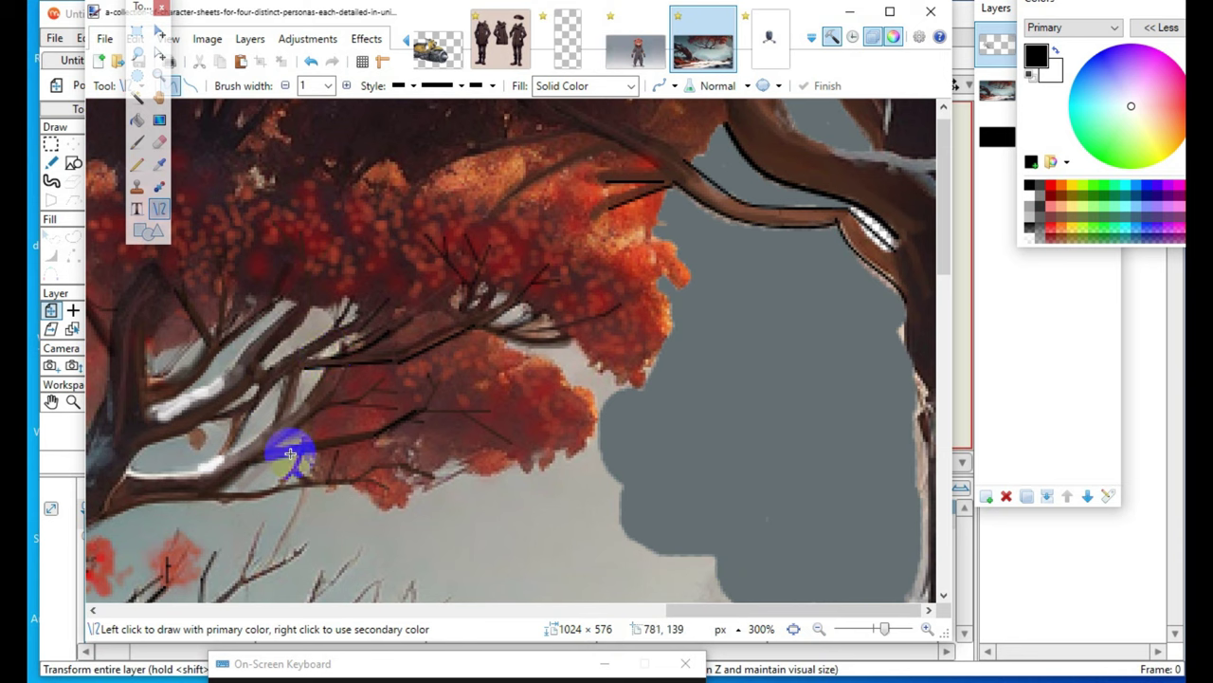
pyautogui.moveTo(296, 359); pyautogui.dragTo(367, 331)
pyautogui.click(490, 222)
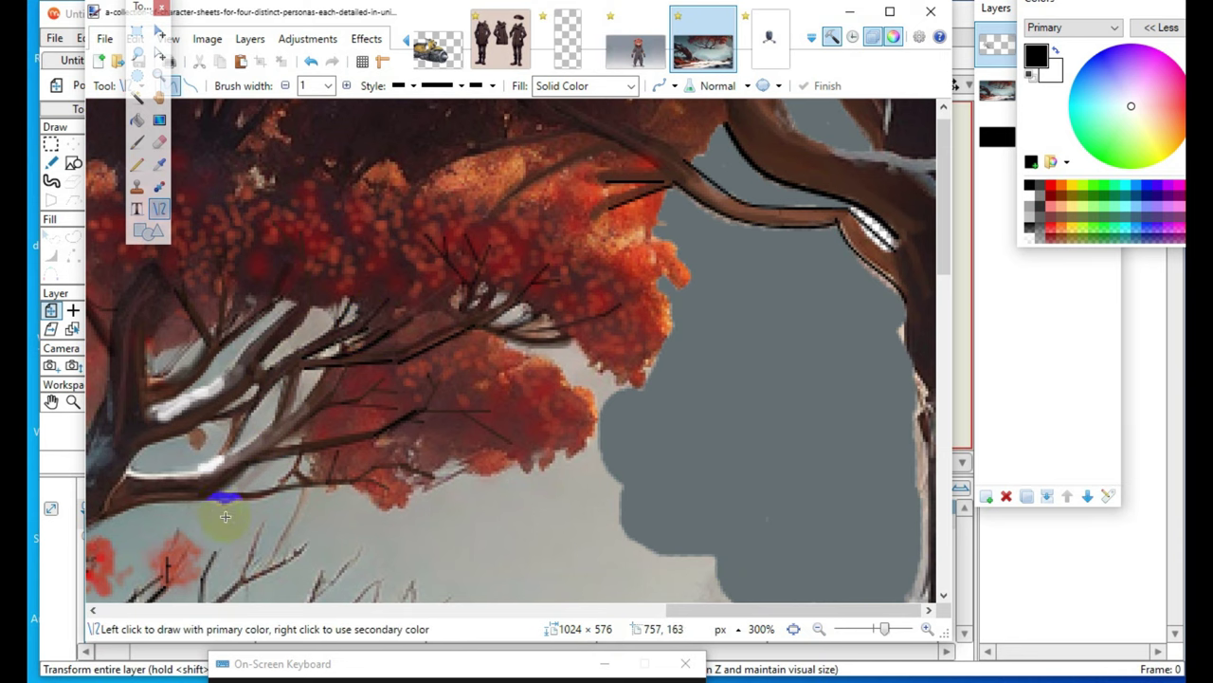
pyautogui.moveTo(180, 502)
pyautogui.mouseDown()
pyautogui.moveTo(316, 488)
pyautogui.moveTo(265, 509)
pyautogui.moveTo(157, 496)
pyautogui.mouseUp()
pyautogui.moveTo(388, 405); pyautogui.dragTo(396, 404)
pyautogui.press('Return')
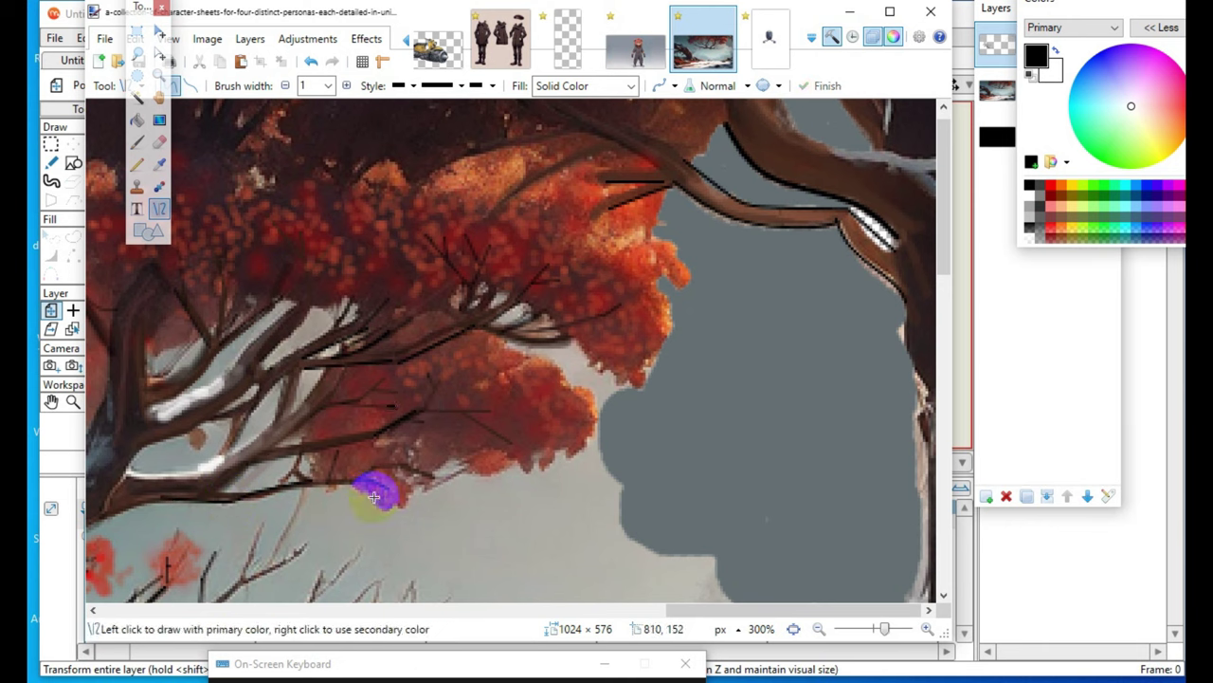
# - Outline the arched branch in the orange foliage in black and draw a horizontal twig line about 20 pixels long beneath it
pyautogui.scroll(1, 269, 562)
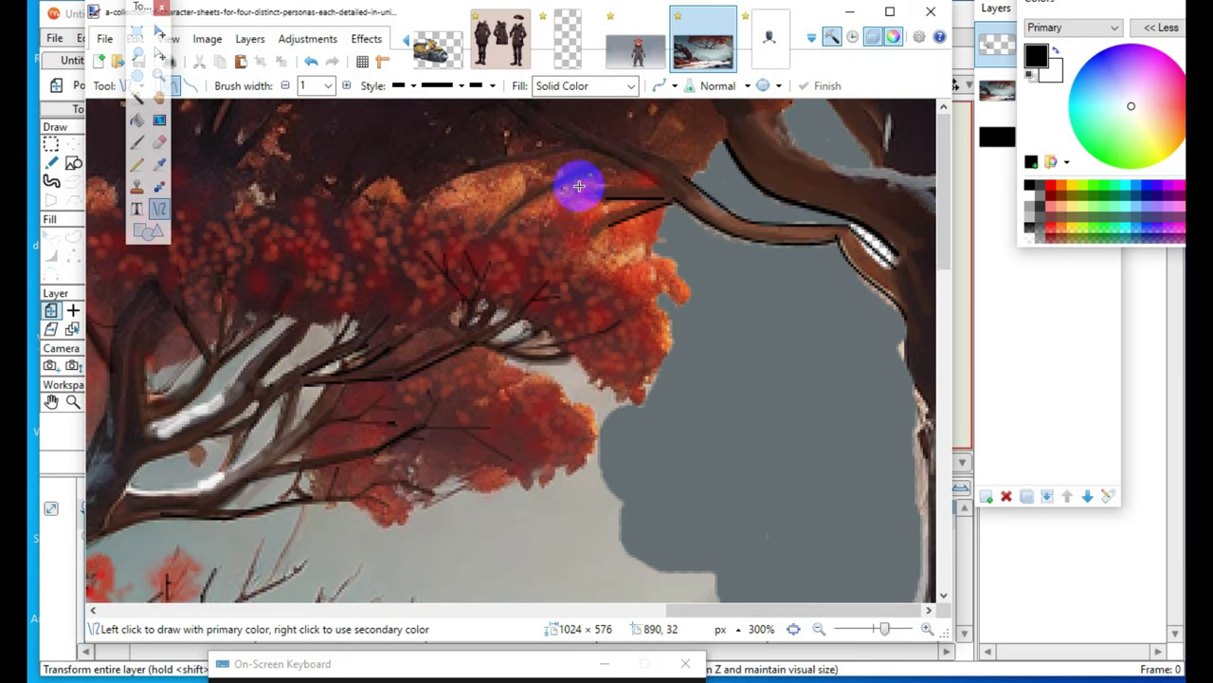
pyautogui.moveTo(629, 164)
pyautogui.mouseDown()
pyautogui.moveTo(549, 213)
pyautogui.moveTo(497, 222)
pyautogui.moveTo(593, 184)
pyautogui.moveTo(575, 156)
pyautogui.moveTo(593, 173)
pyautogui.mouseUp()
pyautogui.press('Return')
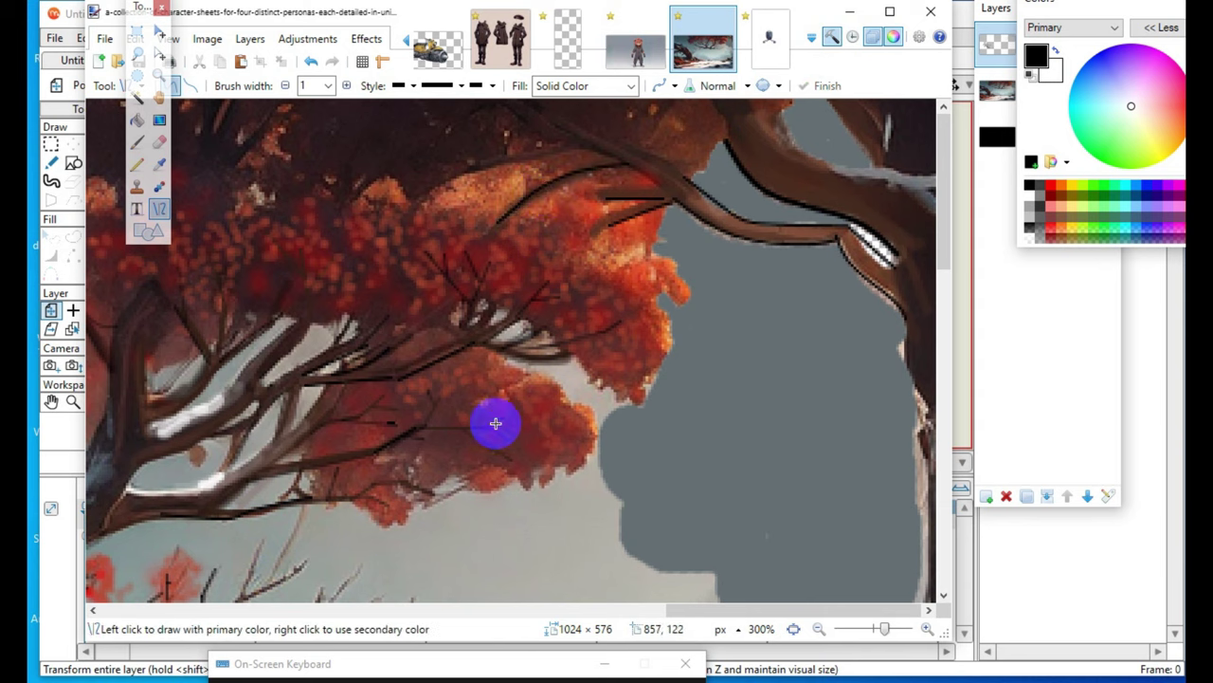
pyautogui.scroll(-3, 644, 481)
pyautogui.scroll(3, 644, 481)
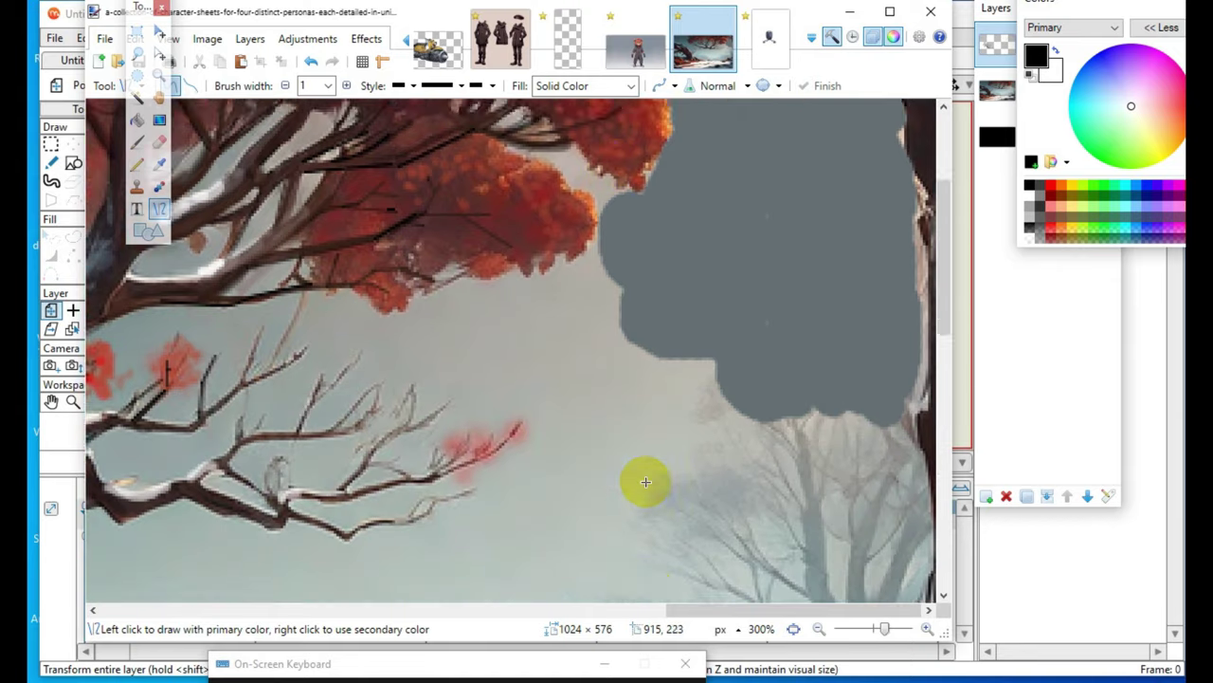
pyautogui.moveTo(566, 198); pyautogui.dragTo(617, 197)
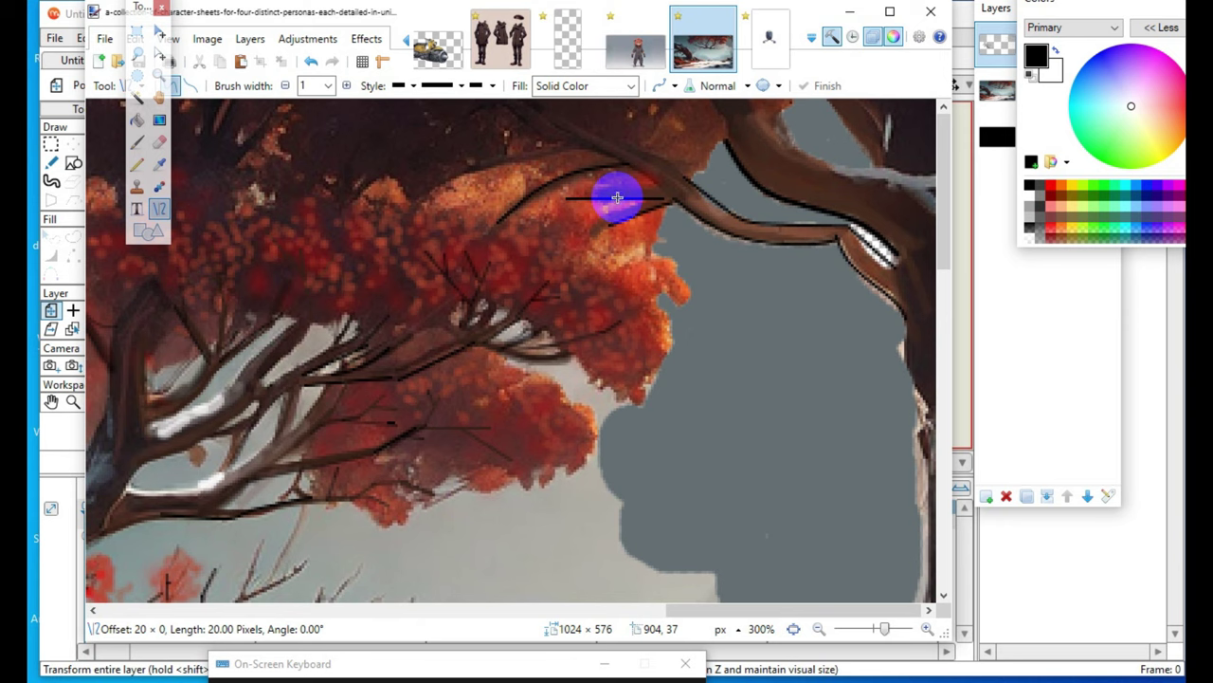
# - Draw thin black twigs at the tip of the middle branch, about 17 px long, and along the lower left tree's branches
pyautogui.press('Return')
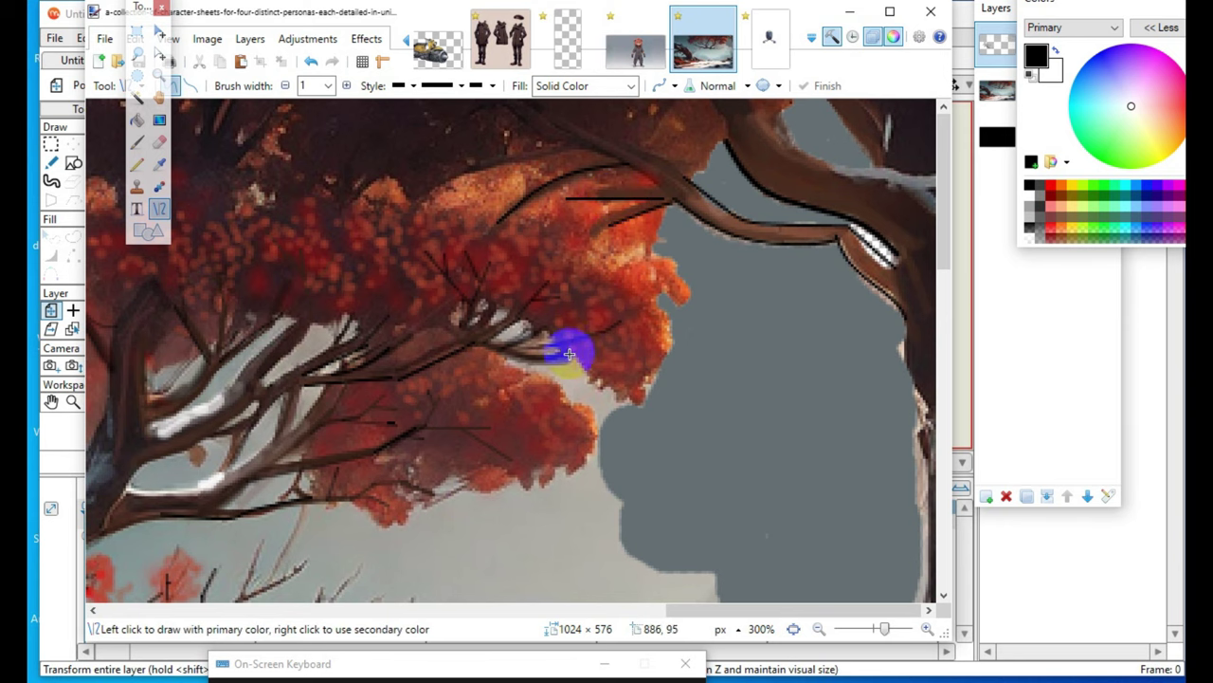
pyautogui.moveTo(569, 354); pyautogui.dragTo(613, 355)
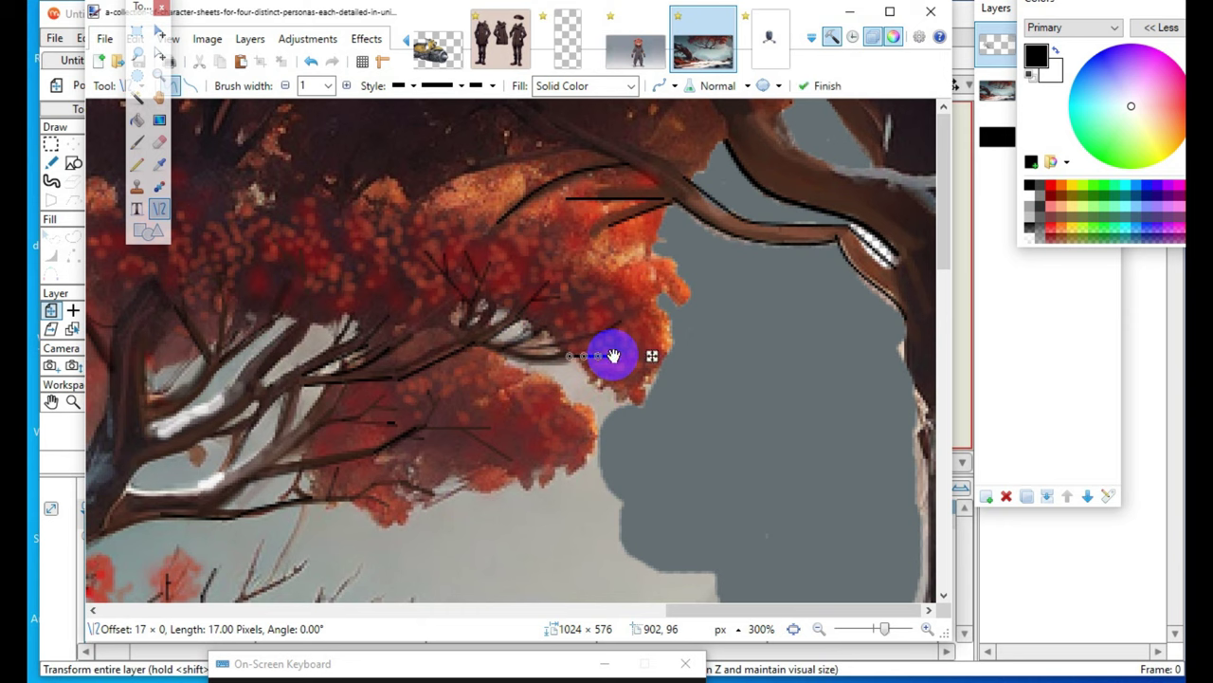
pyautogui.press('Return')
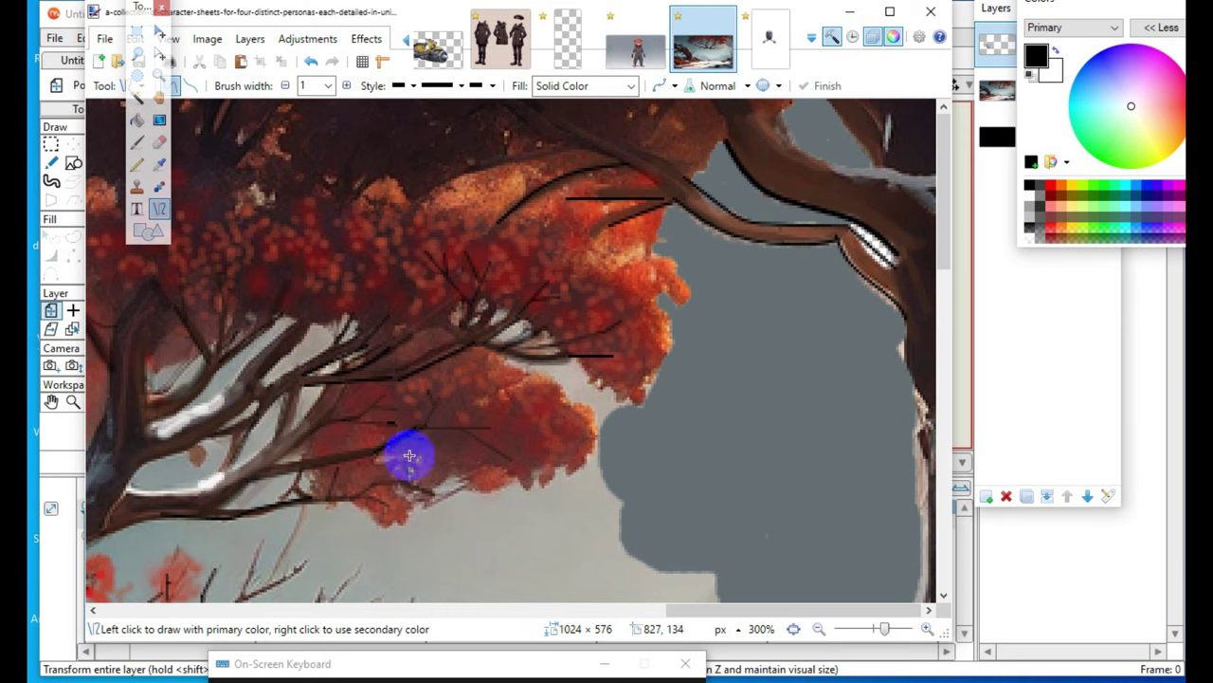
pyautogui.moveTo(319, 423); pyautogui.dragTo(345, 382)
pyautogui.press('Return')
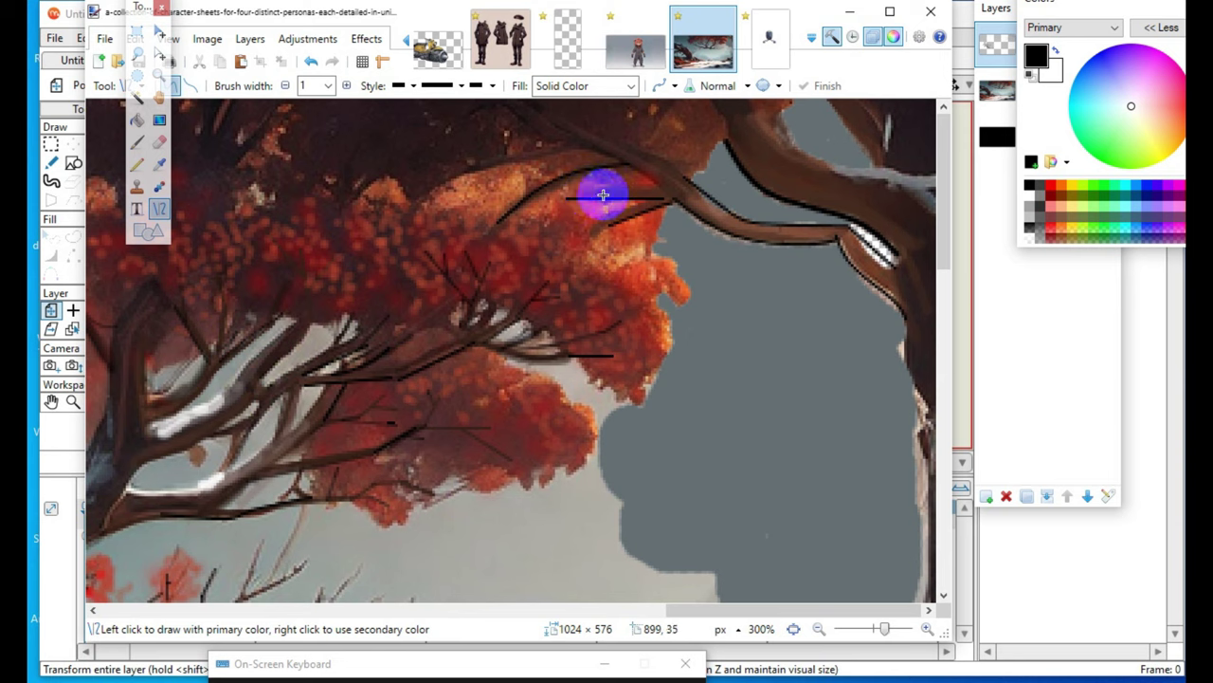
# - Draw black twigs, one about 26 px long, forking off the lines in the orange foliage beneath the upper branch
pyautogui.moveTo(583, 201)
pyautogui.mouseDown()
pyautogui.moveTo(578, 233)
pyautogui.moveTo(547, 239)
pyautogui.moveTo(545, 228)
pyautogui.mouseUp()
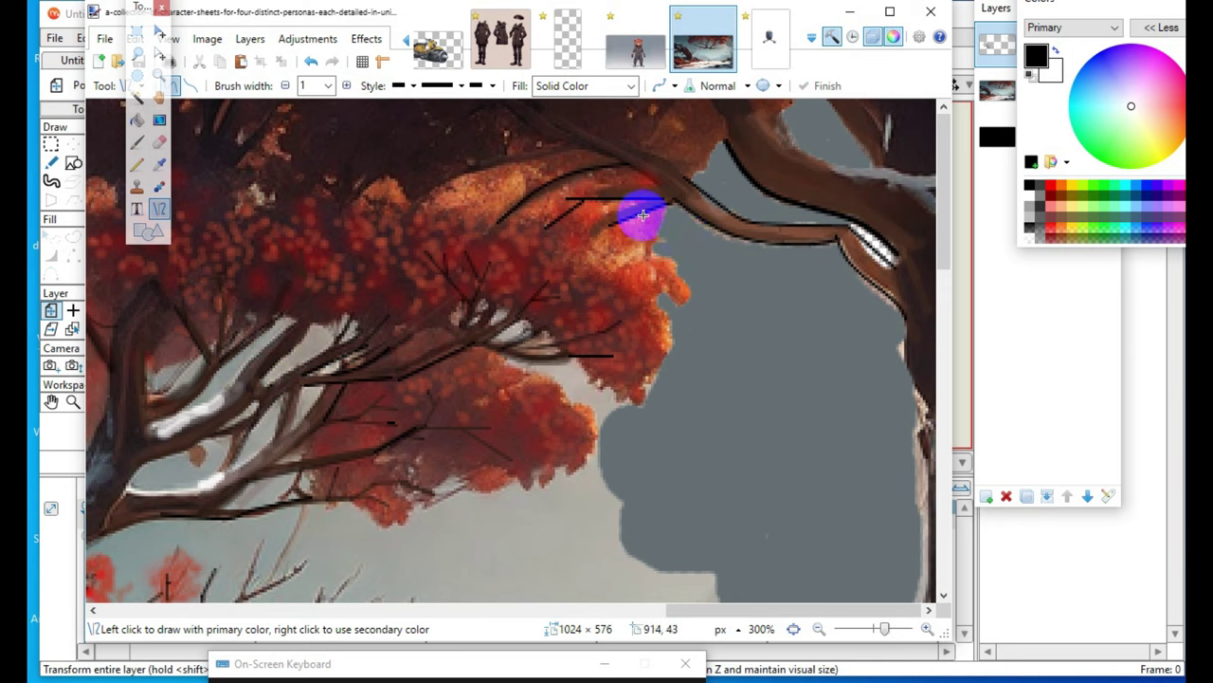
pyautogui.moveTo(625, 221)
pyautogui.mouseDown()
pyautogui.moveTo(639, 260)
pyautogui.moveTo(601, 265)
pyautogui.moveTo(615, 263)
pyautogui.mouseUp()
pyautogui.press('Return')
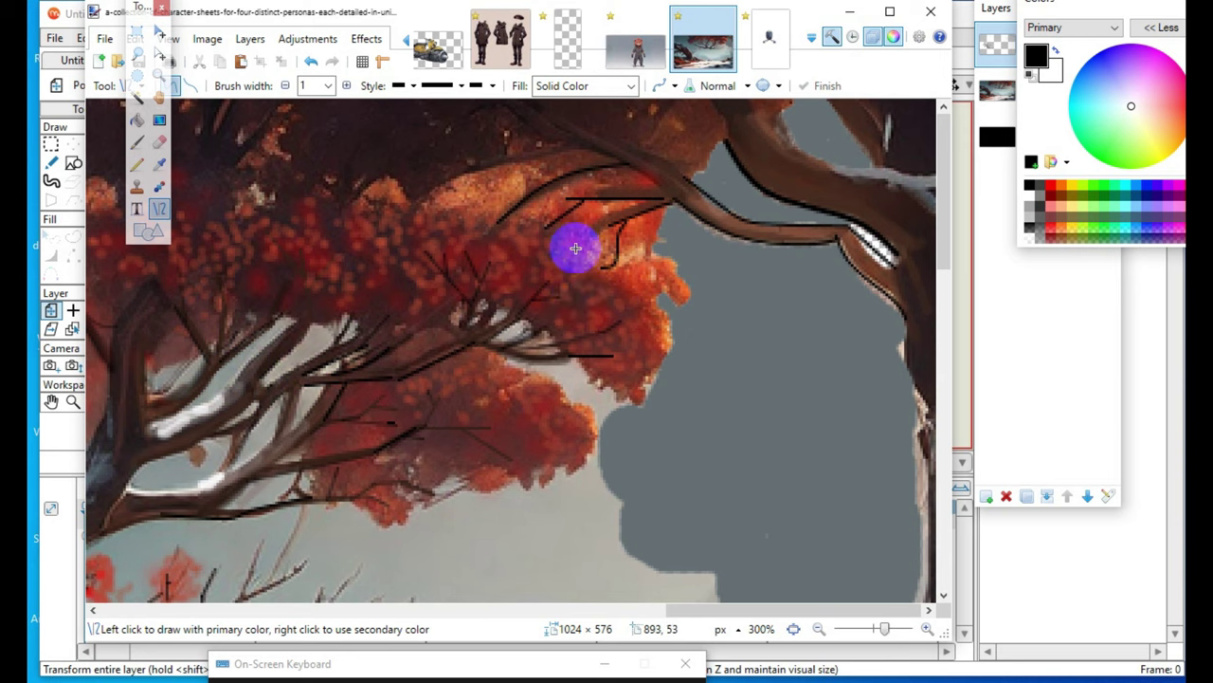
pyautogui.moveTo(554, 257); pyautogui.dragTo(617, 217)
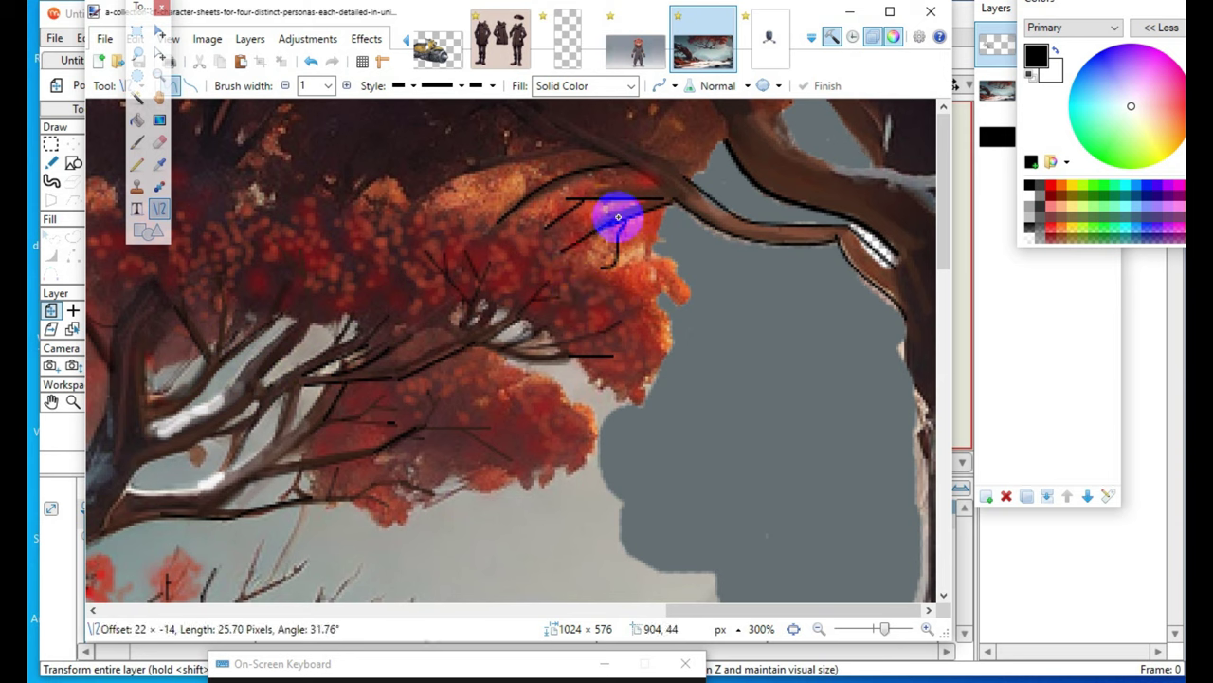
pyautogui.press('Return')
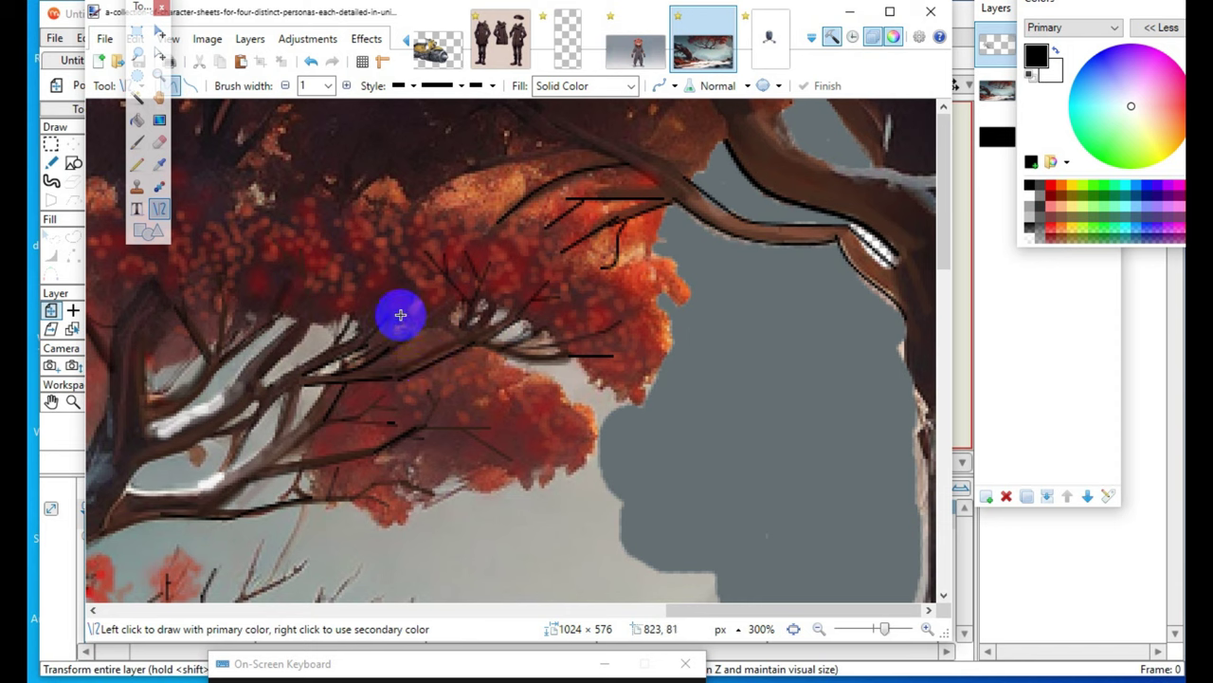
# - Draw two short diagonal black twigs side by side in the red foliage above the left tree's branches
pyautogui.moveTo(390, 325); pyautogui.dragTo(357, 281)
pyautogui.click(312, 61)
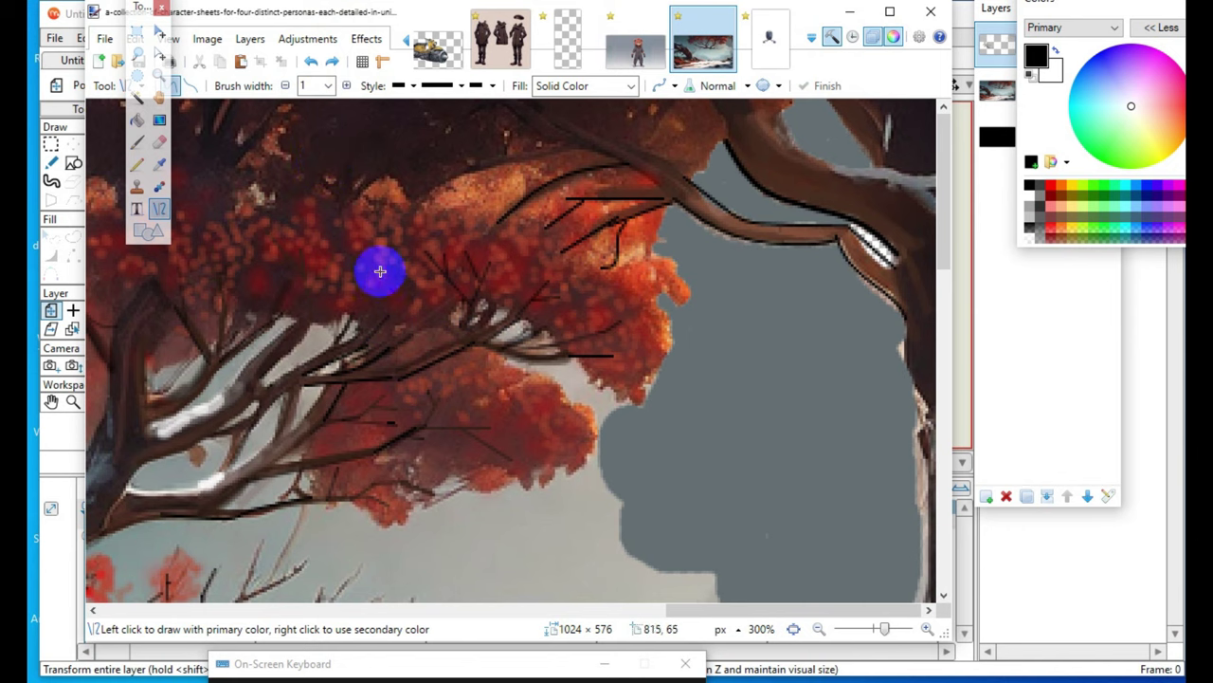
pyautogui.moveTo(280, 280)
pyautogui.mouseDown()
pyautogui.moveTo(274, 247)
pyautogui.moveTo(322, 241)
pyautogui.mouseUp()
pyautogui.click(340, 373)
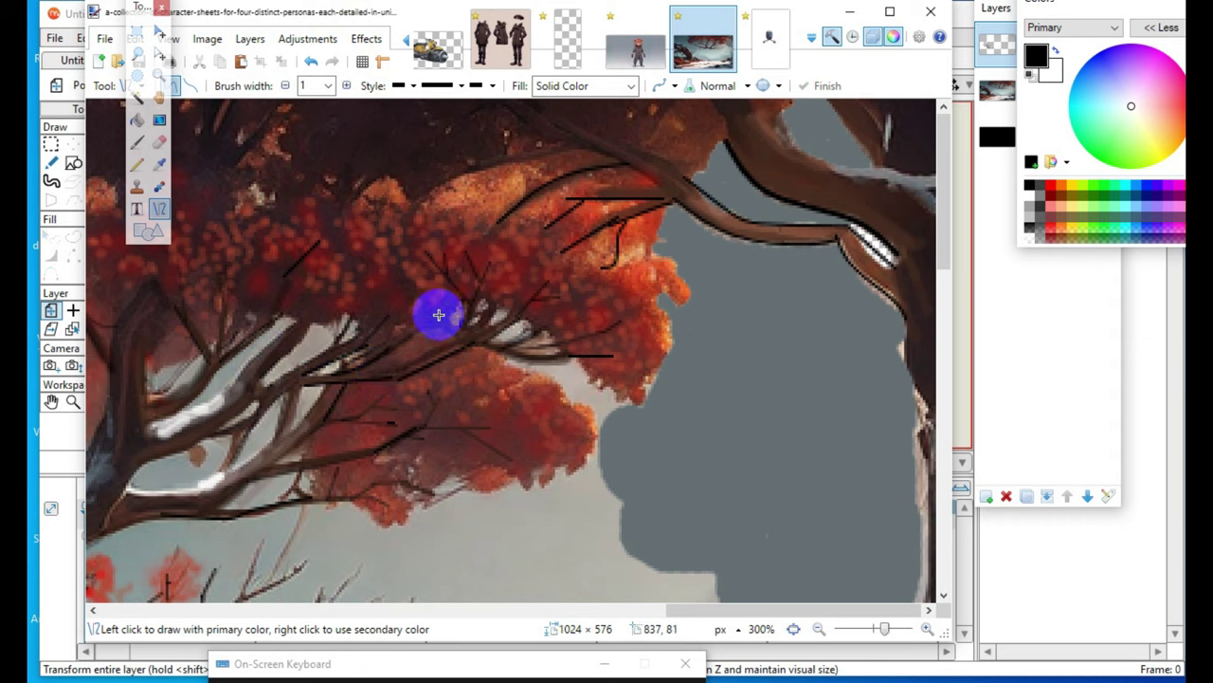
pyautogui.moveTo(286, 270)
pyautogui.mouseDown()
pyautogui.moveTo(295, 235)
pyautogui.moveTo(308, 248)
pyautogui.mouseUp()
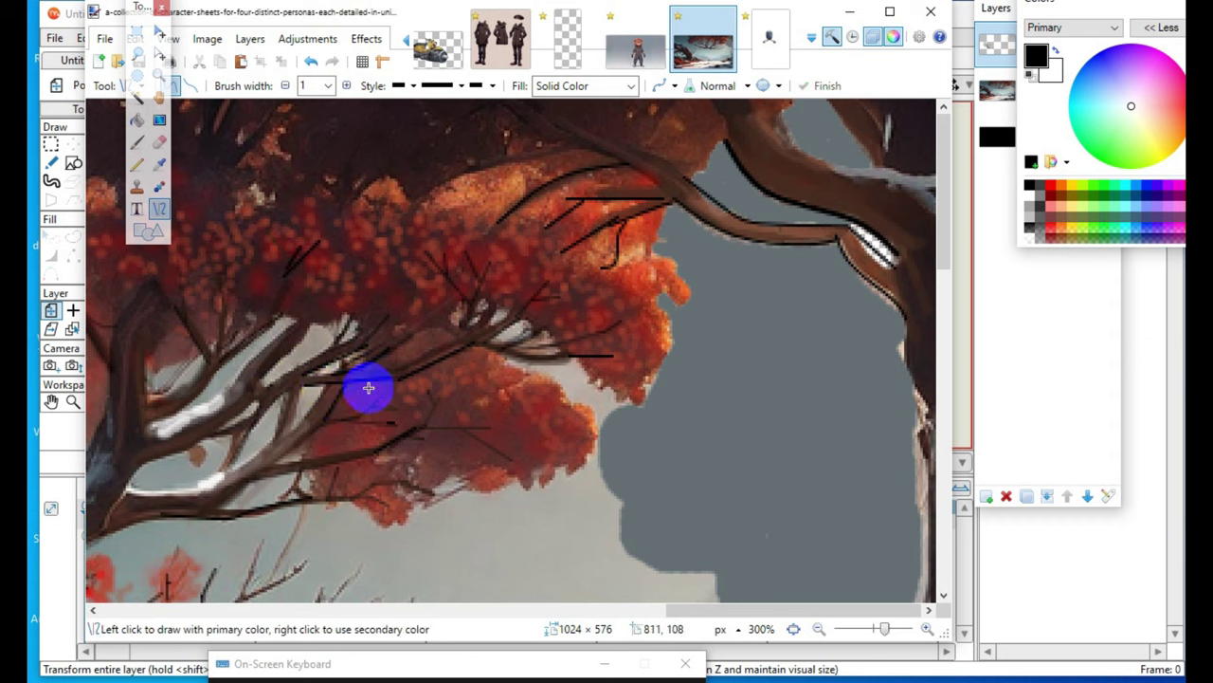
# - Draw diagonal black branch lines across the pale gap in the left tree and a short twig beside its trunk
pyautogui.moveTo(290, 348); pyautogui.dragTo(326, 313)
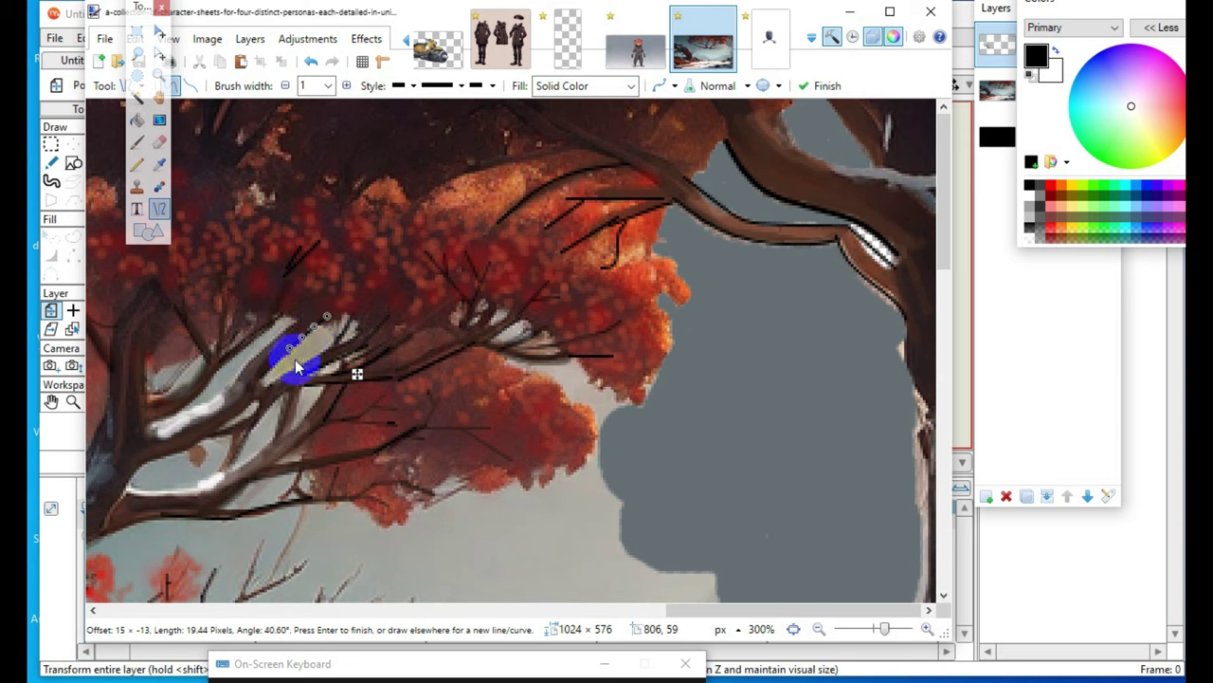
pyautogui.moveTo(274, 354); pyautogui.dragTo(319, 319)
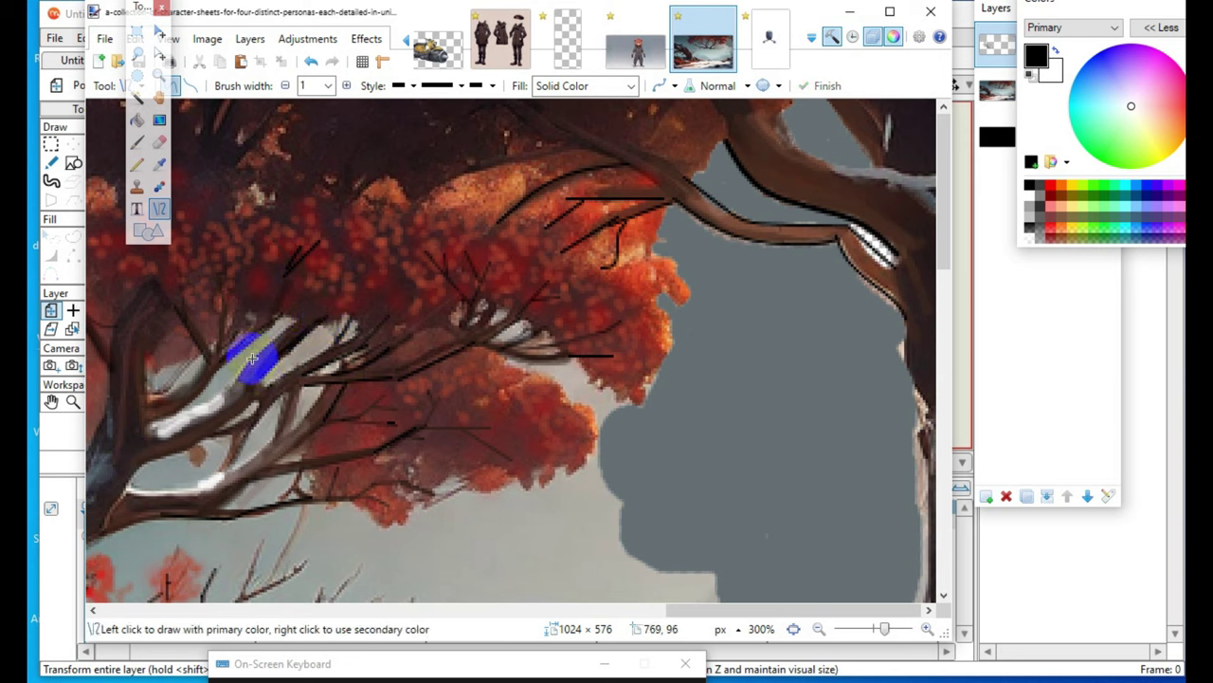
pyautogui.moveTo(140, 393); pyautogui.dragTo(165, 395)
pyautogui.press('Return')
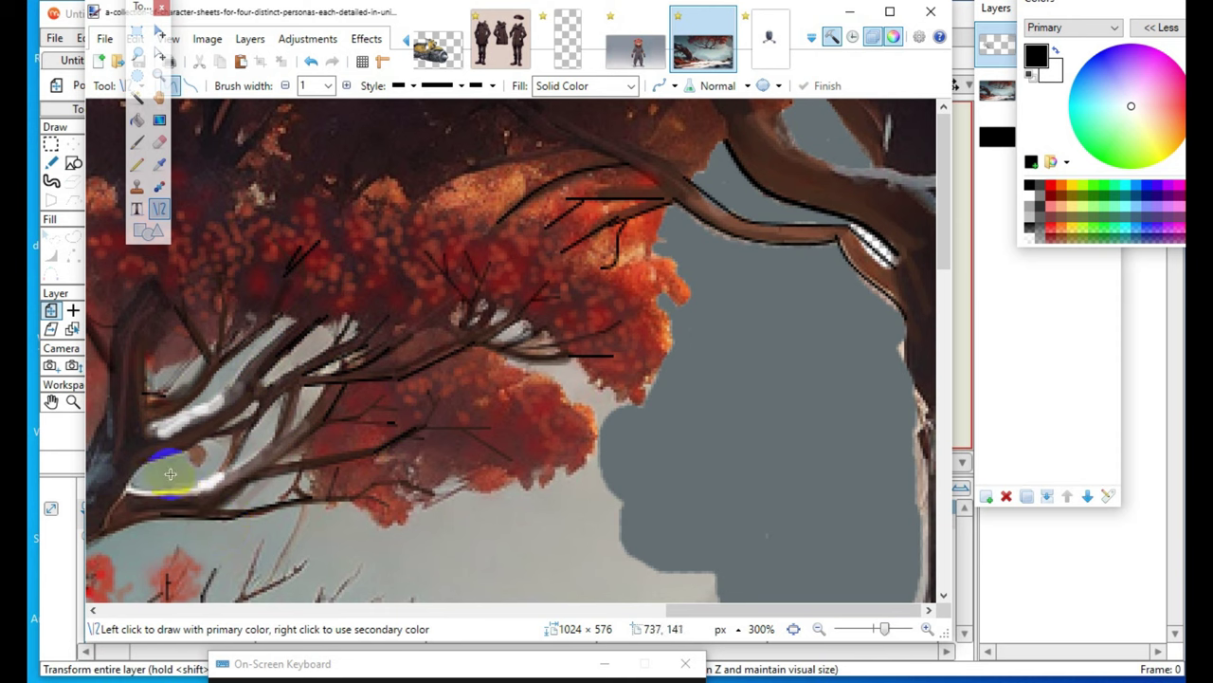
pyautogui.click(313, 61)
pyautogui.moveTo(150, 413); pyautogui.dragTo(171, 390)
pyautogui.press('Return')
# - Darken the upright twigs on the left part of the bare lower branch with short black lines
pyautogui.scroll(-3, 444, 444)
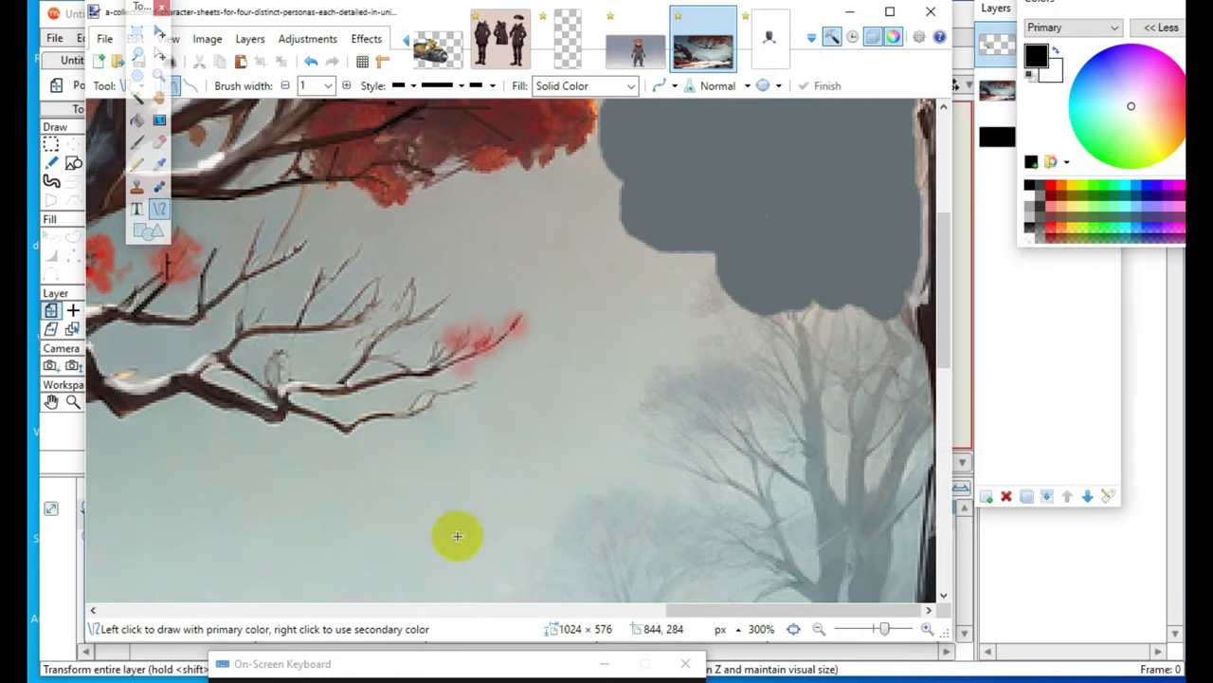
pyautogui.moveTo(294, 326); pyautogui.dragTo(326, 278)
pyautogui.moveTo(225, 357); pyautogui.dragTo(244, 330)
pyautogui.click(352, 408)
pyautogui.moveTo(196, 316); pyautogui.dragTo(238, 281)
pyautogui.click(257, 355)
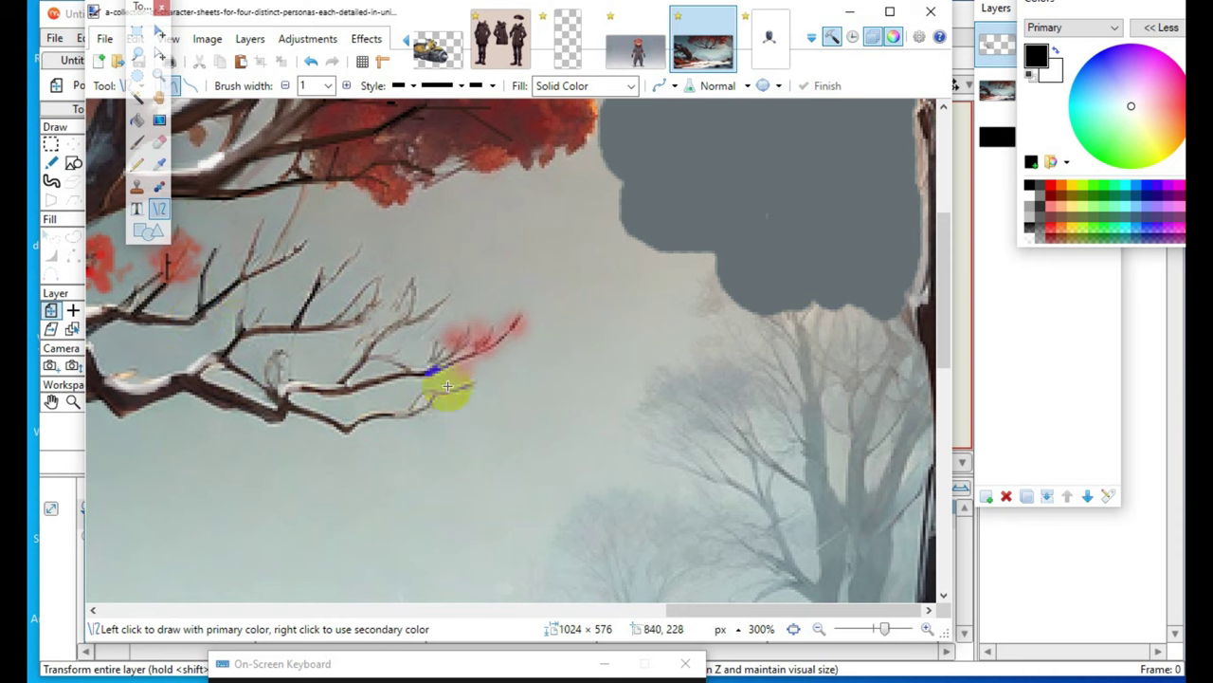
# - Trace black lines along the forked twigs toward the right end of the bare lower branch
pyautogui.moveTo(335, 385); pyautogui.dragTo(367, 352)
pyautogui.click(393, 357)
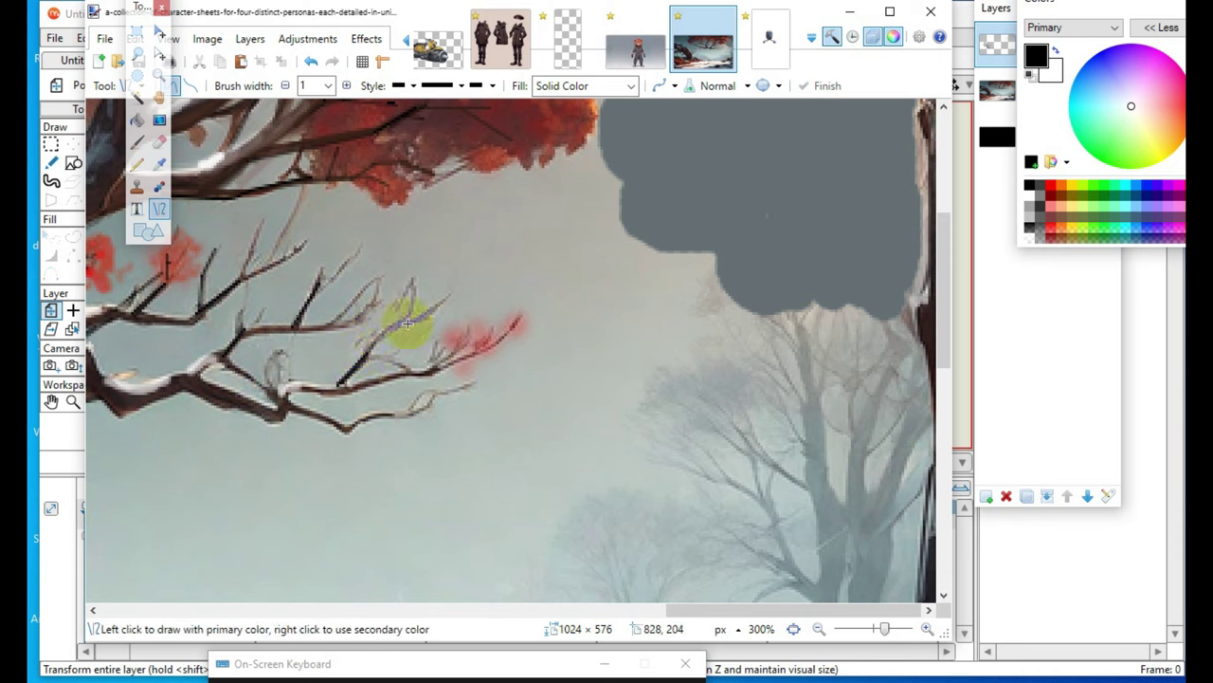
pyautogui.moveTo(304, 329); pyautogui.dragTo(361, 317)
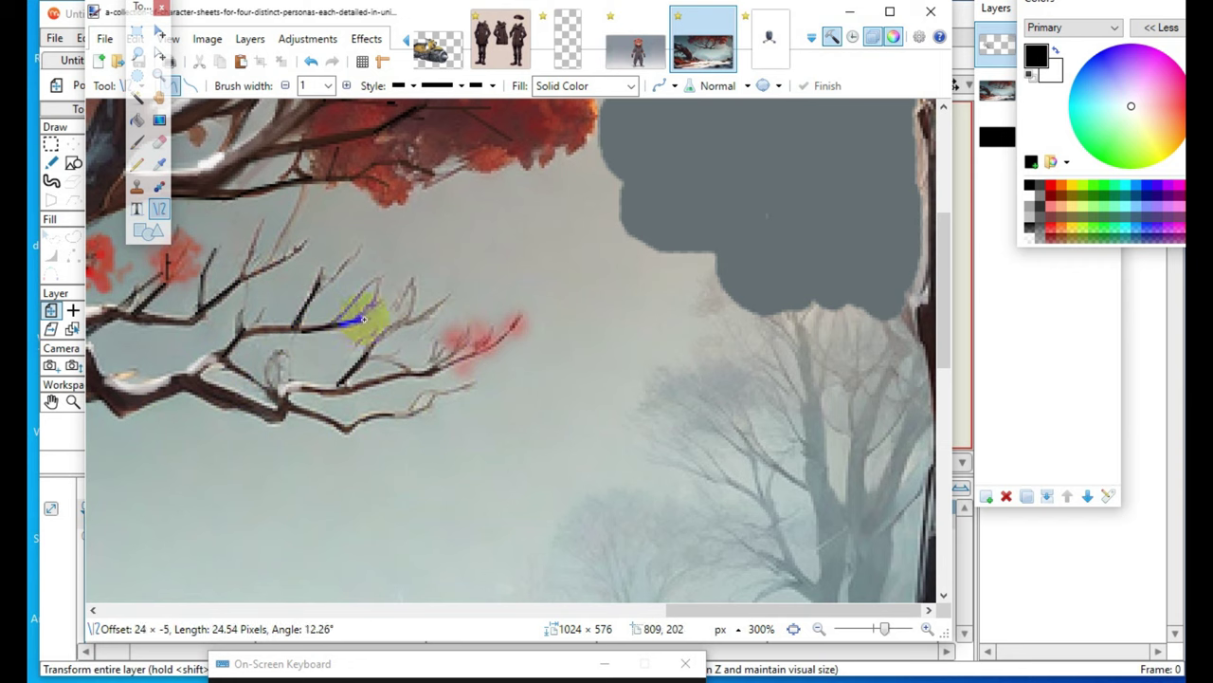
pyautogui.moveTo(356, 305); pyautogui.dragTo(335, 327)
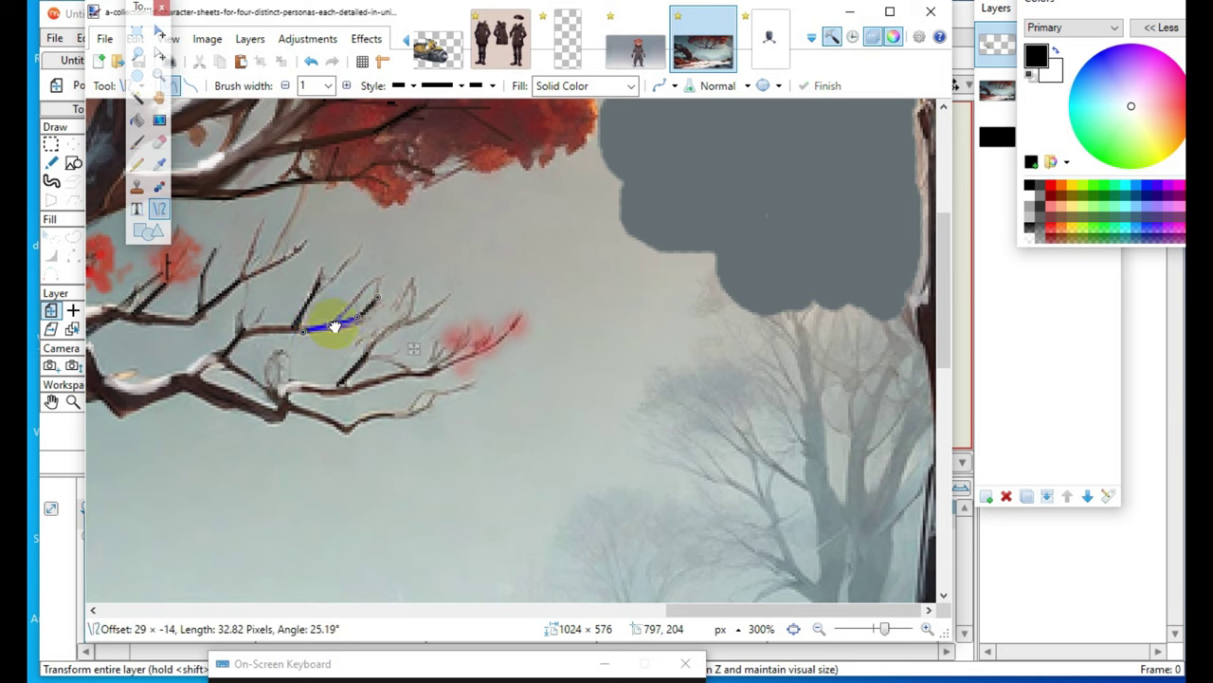
pyautogui.click(284, 433)
# - Draw diagonal black lines, one about 19 px long, along the bare branch just below the bird
pyautogui.moveTo(219, 365); pyautogui.dragTo(281, 404)
pyautogui.click(165, 432)
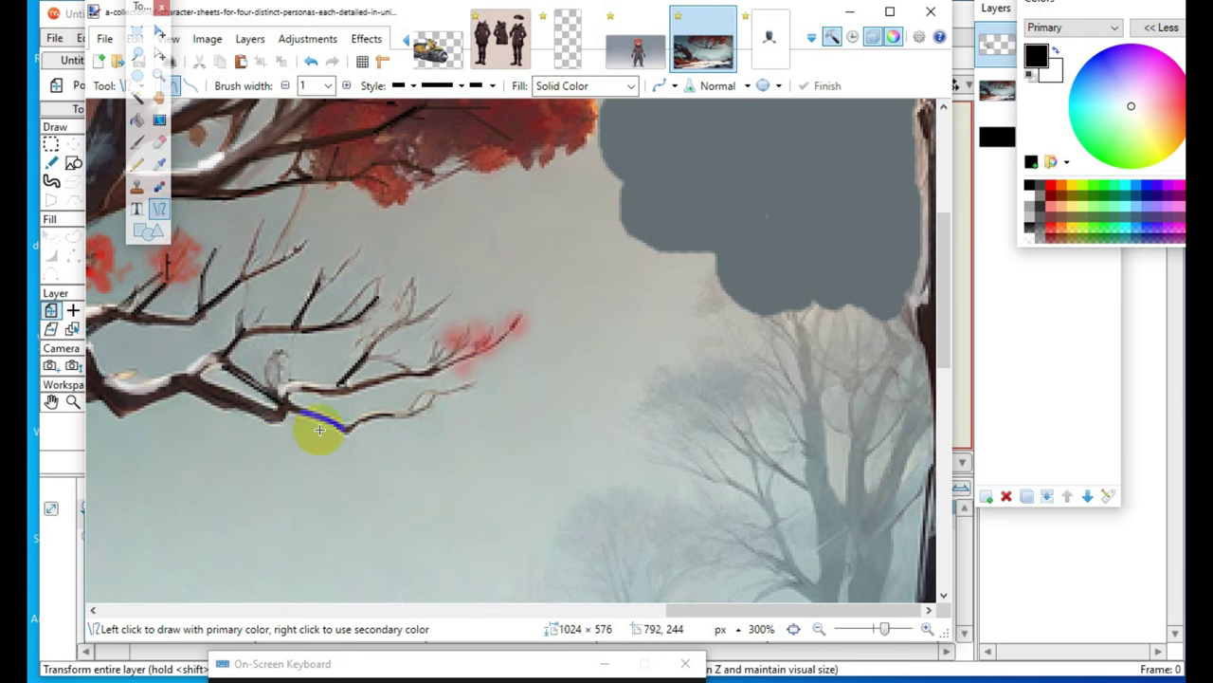
pyautogui.moveTo(230, 368); pyautogui.dragTo(272, 396)
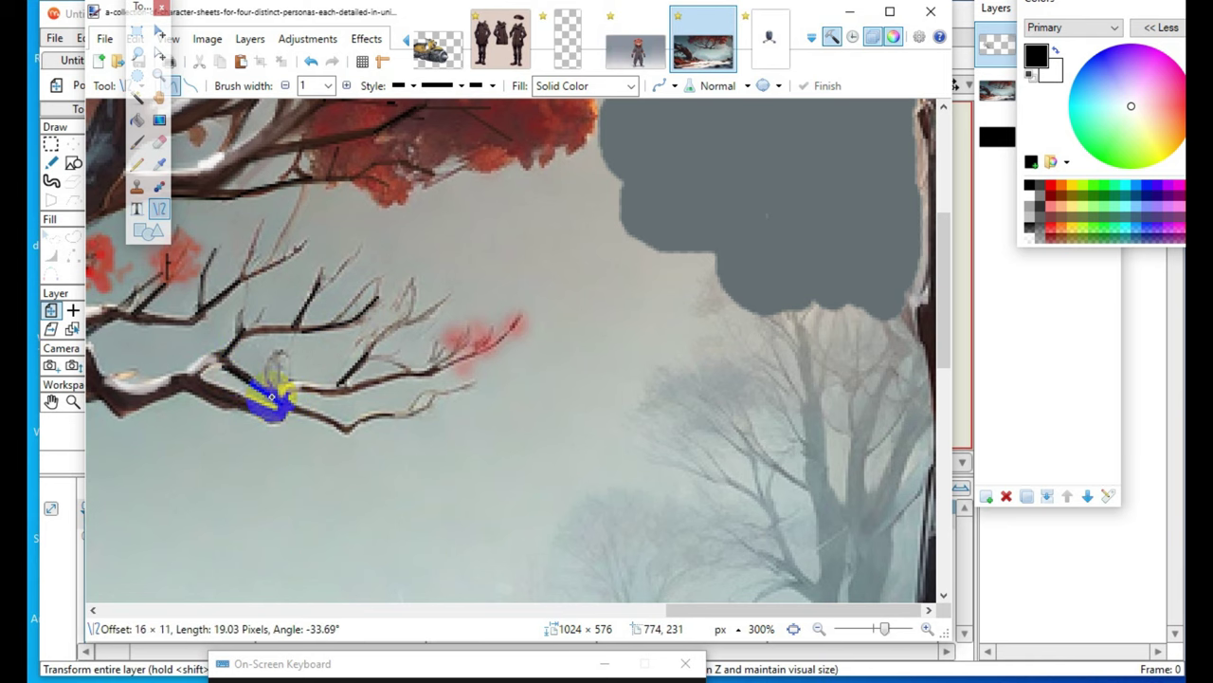
pyautogui.press('Return')
# - Outline the gray opening between the large tree's upper right limbs with black lines, the straight side about 41 px long
pyautogui.scroll(9, 745, 447)
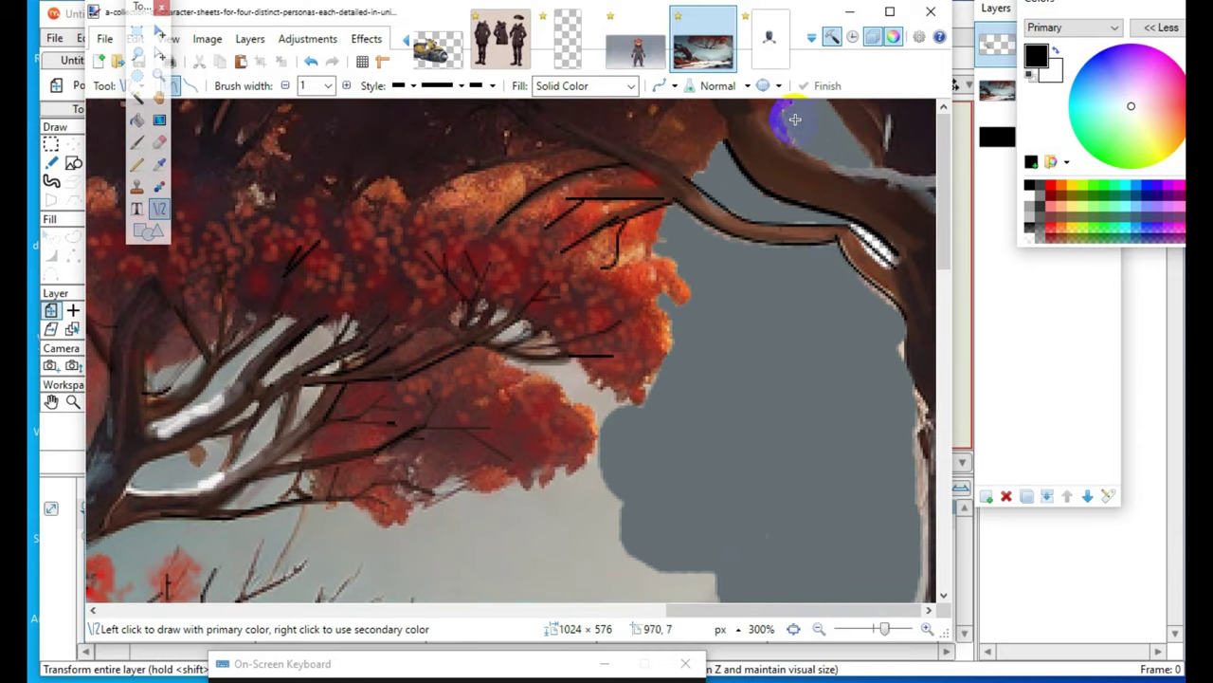
pyautogui.moveTo(778, 107)
pyautogui.mouseDown()
pyautogui.moveTo(805, 127)
pyautogui.moveTo(883, 139)
pyautogui.moveTo(882, 161)
pyautogui.mouseUp()
pyautogui.moveTo(806, 123)
pyautogui.mouseDown()
pyautogui.moveTo(800, 143)
pyautogui.moveTo(851, 166)
pyautogui.moveTo(788, 92)
pyautogui.moveTo(809, 79)
pyautogui.mouseUp()
pyautogui.click(736, 236)
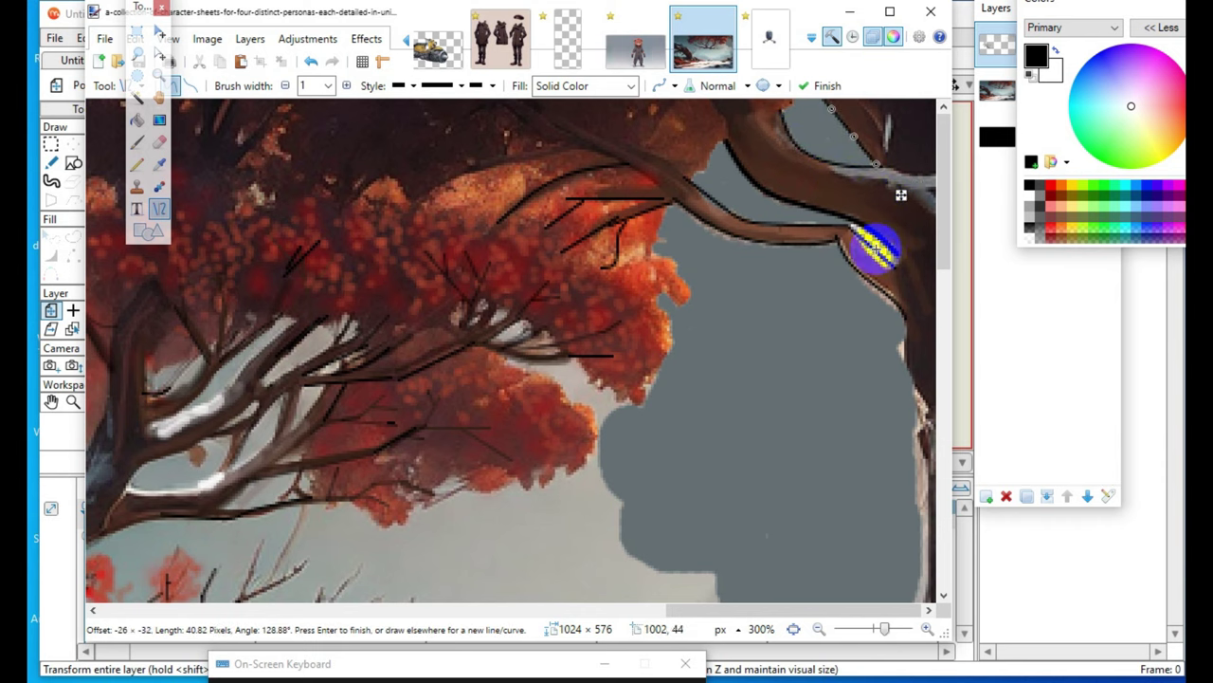
pyautogui.click(901, 276)
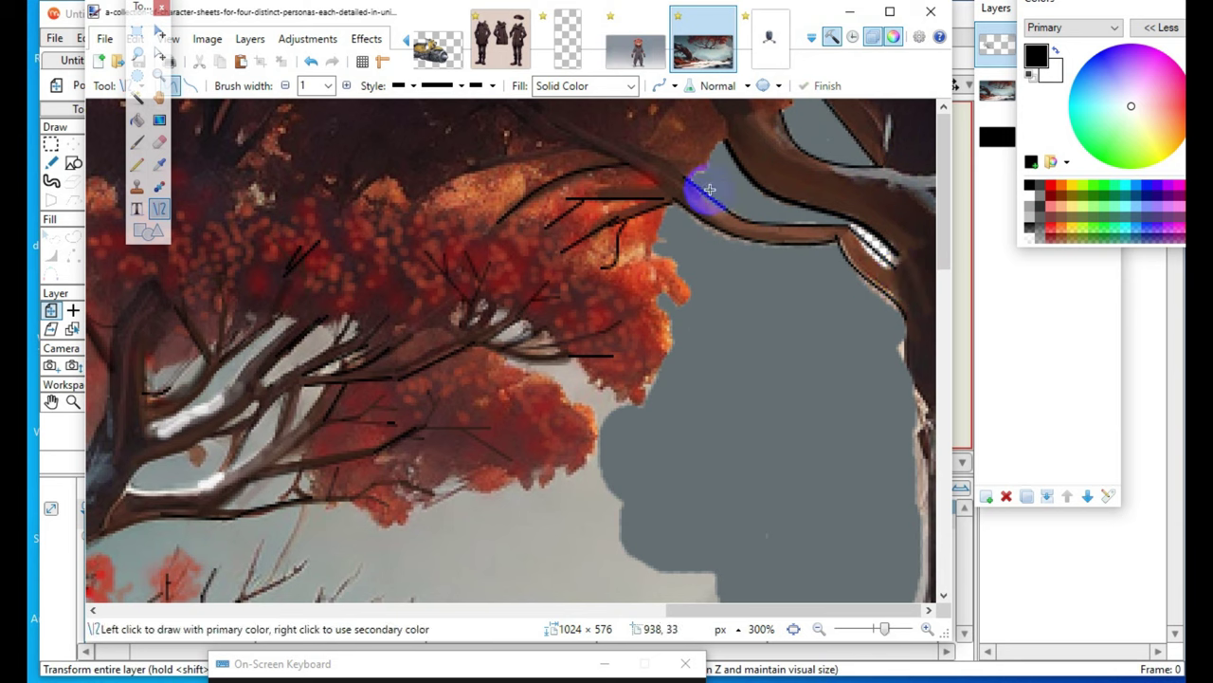
# - Draw black lines along the upper central branch, its side branch about 45 px long, and a short twig at the image's top edge
pyautogui.click(588, 130)
pyautogui.moveTo(588, 130); pyautogui.dragTo(671, 165)
pyautogui.click(918, 207)
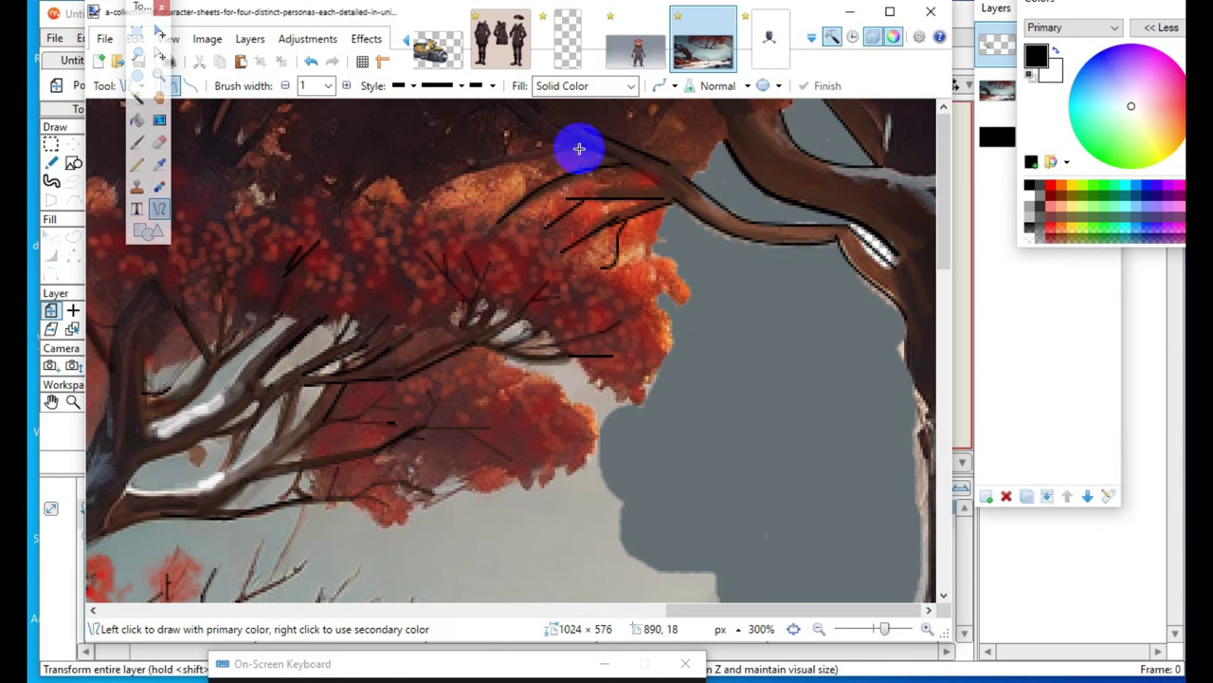
pyautogui.moveTo(584, 150); pyautogui.dragTo(465, 175)
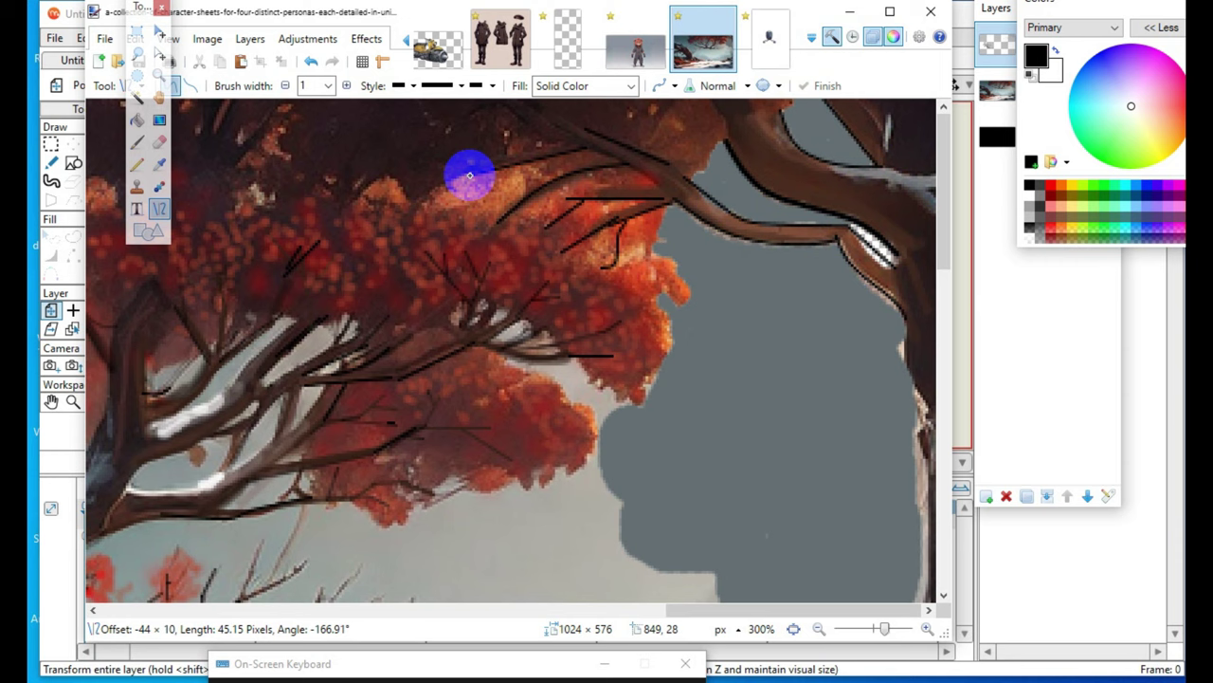
pyautogui.moveTo(469, 174); pyautogui.dragTo(505, 173)
pyautogui.click(469, 274)
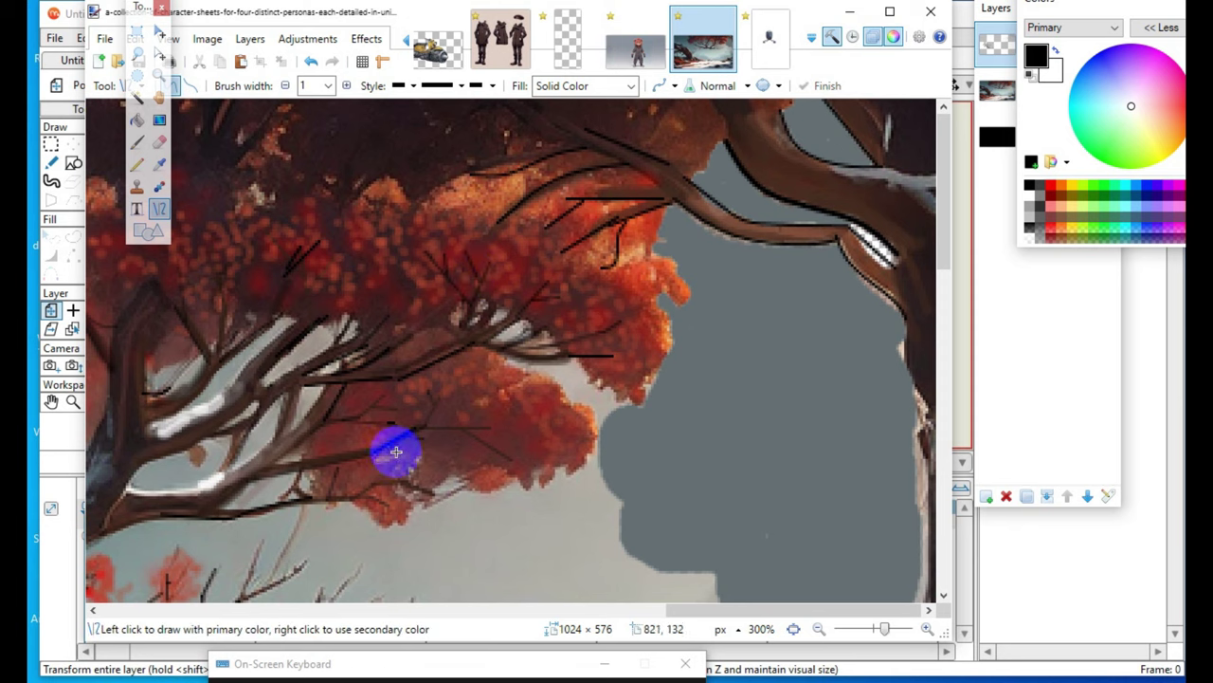
pyautogui.moveTo(598, 138); pyautogui.dragTo(579, 98)
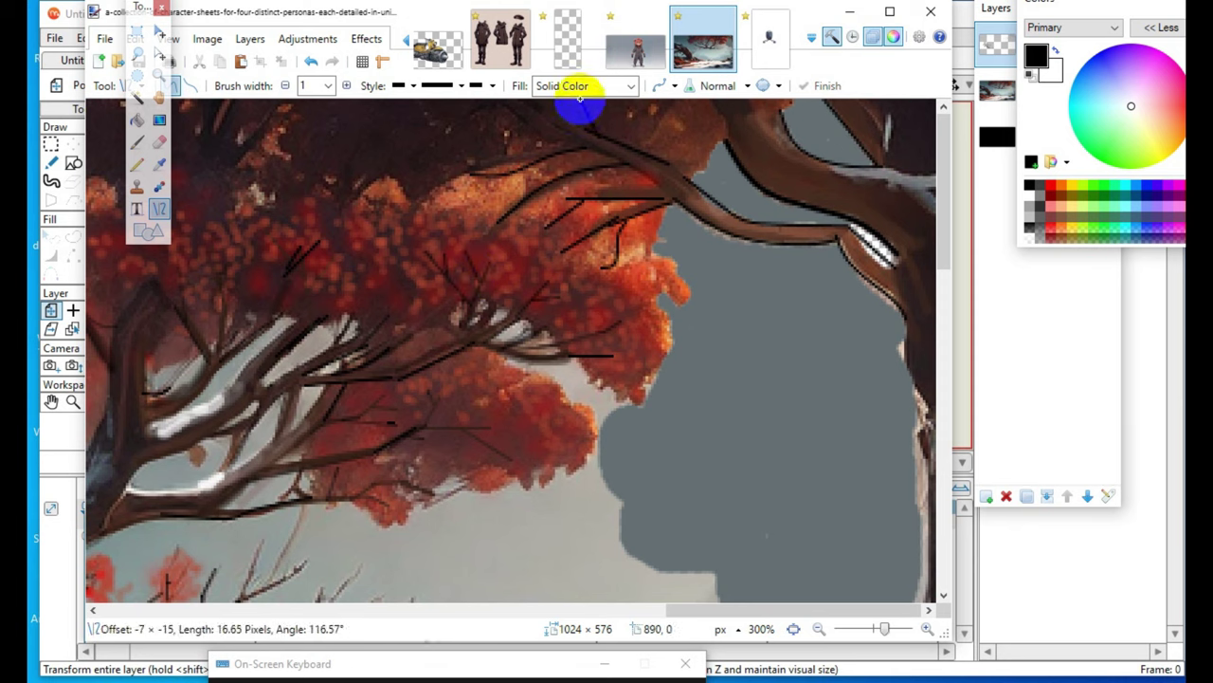
pyautogui.press('Return')
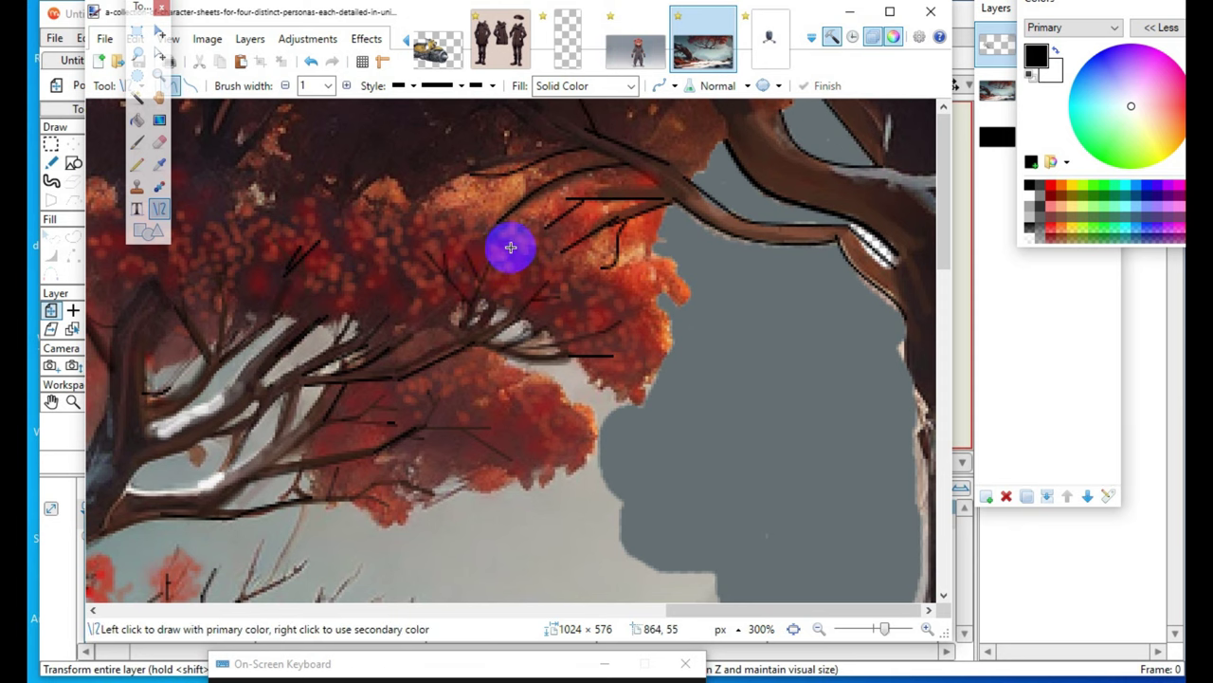
# - Extend the lower end of the arched branch with a short horizontal black twig
pyautogui.click(500, 220)
pyautogui.moveTo(501, 221); pyautogui.dragTo(476, 222)
pyautogui.press('Return')
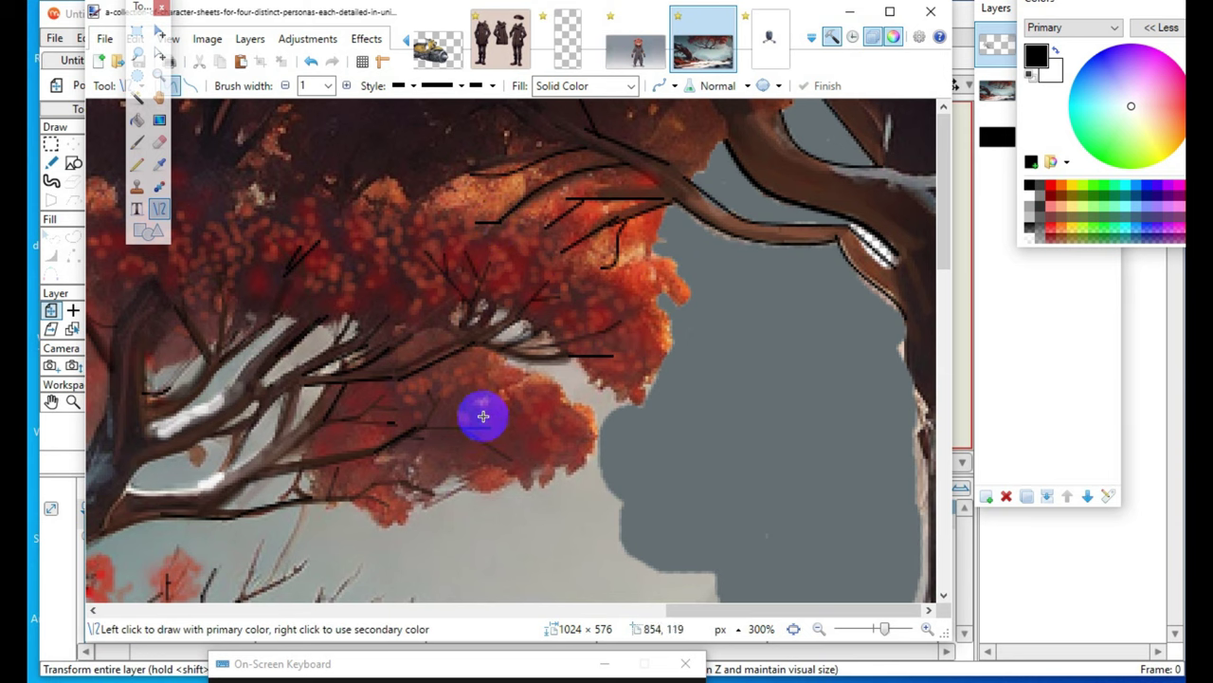
# - Add black twigs in the red foliage at the middle branch's right end and a long line along the left tree's branch
pyautogui.moveTo(616, 358)
pyautogui.mouseDown()
pyautogui.moveTo(638, 350)
pyautogui.moveTo(609, 361)
pyautogui.moveTo(631, 371)
pyautogui.moveTo(585, 361)
pyautogui.mouseUp()
pyautogui.press('Return')
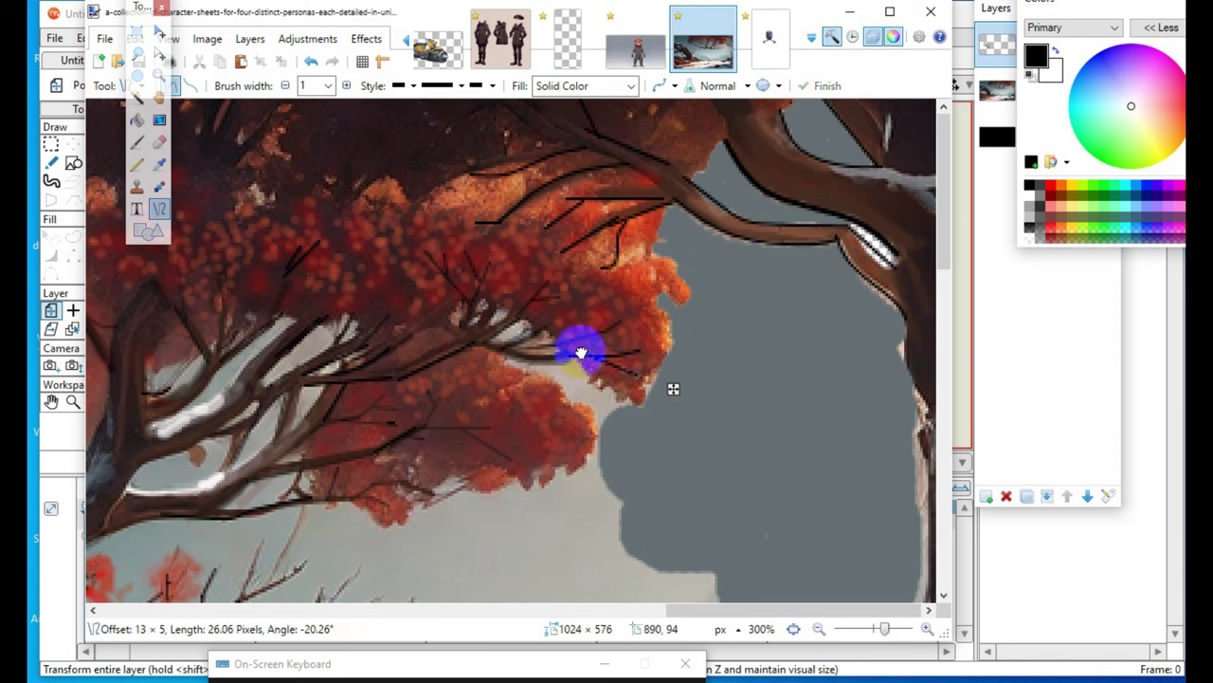
pyautogui.press('Return')
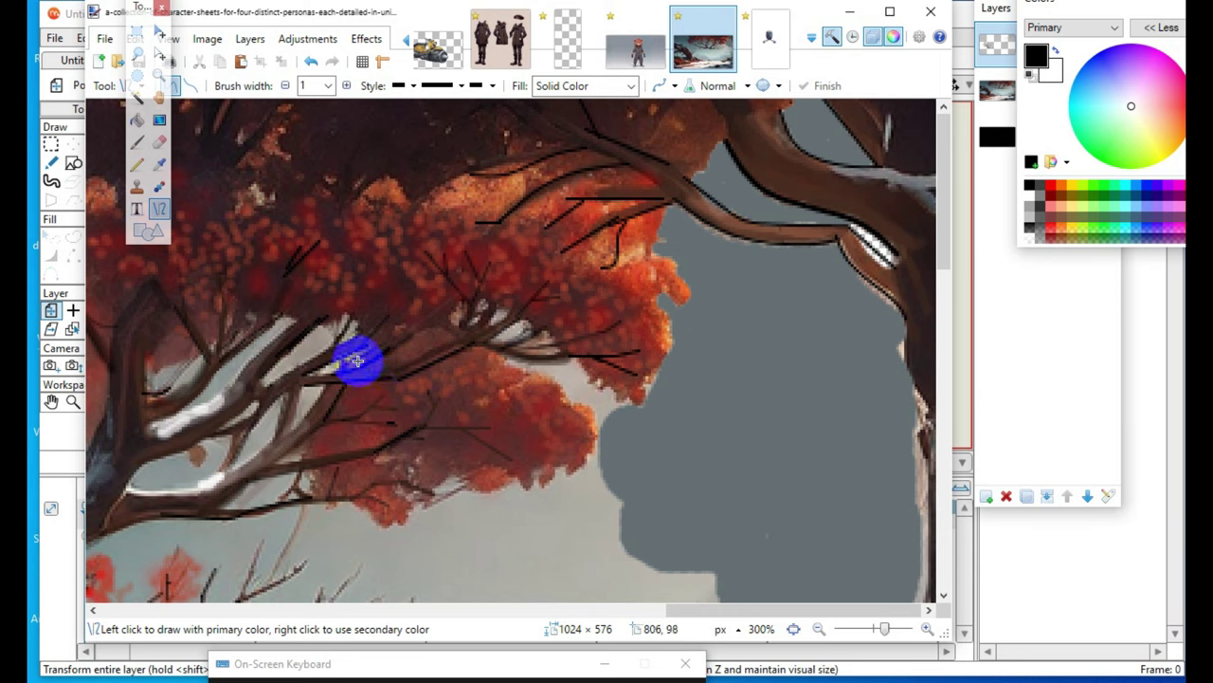
pyautogui.moveTo(343, 363)
pyautogui.mouseDown()
pyautogui.moveTo(436, 299)
pyautogui.moveTo(442, 313)
pyautogui.moveTo(437, 299)
pyautogui.moveTo(442, 312)
pyautogui.mouseUp()
pyautogui.press('Return')
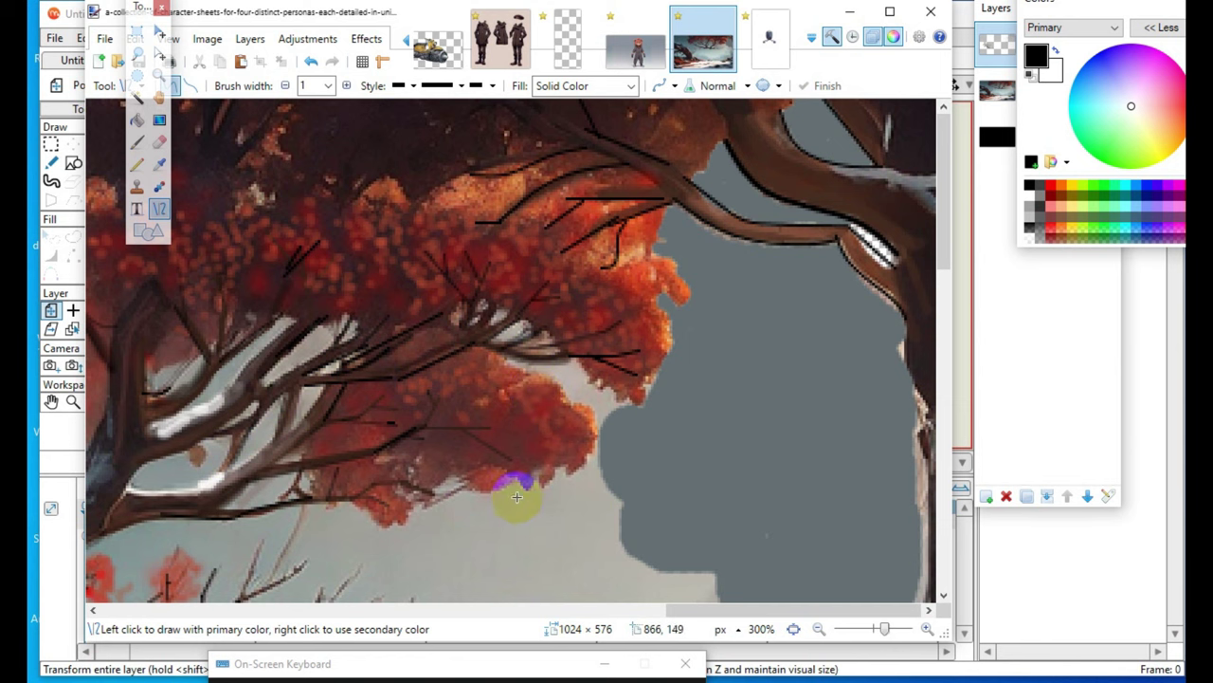
pyautogui.scroll(-10, 720, 560)
pyautogui.hscroll(-3, 720, 560)
pyautogui.scroll(10, 623, 495)
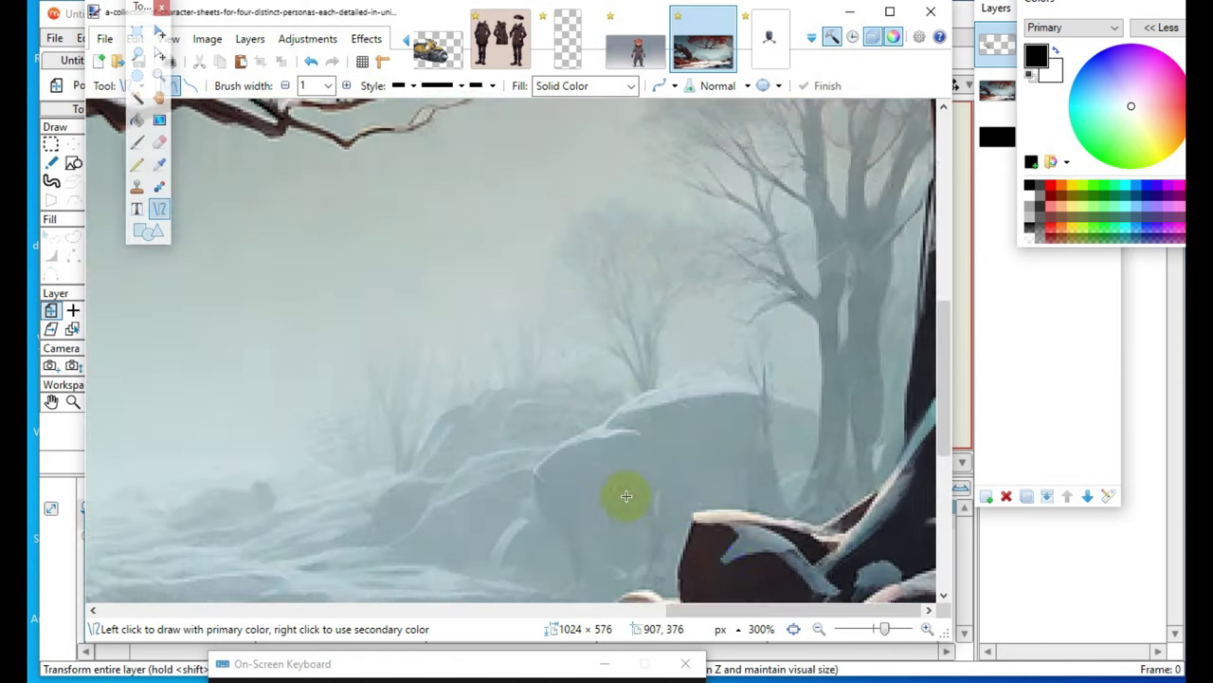
pyautogui.hscroll(3, 550, 385)
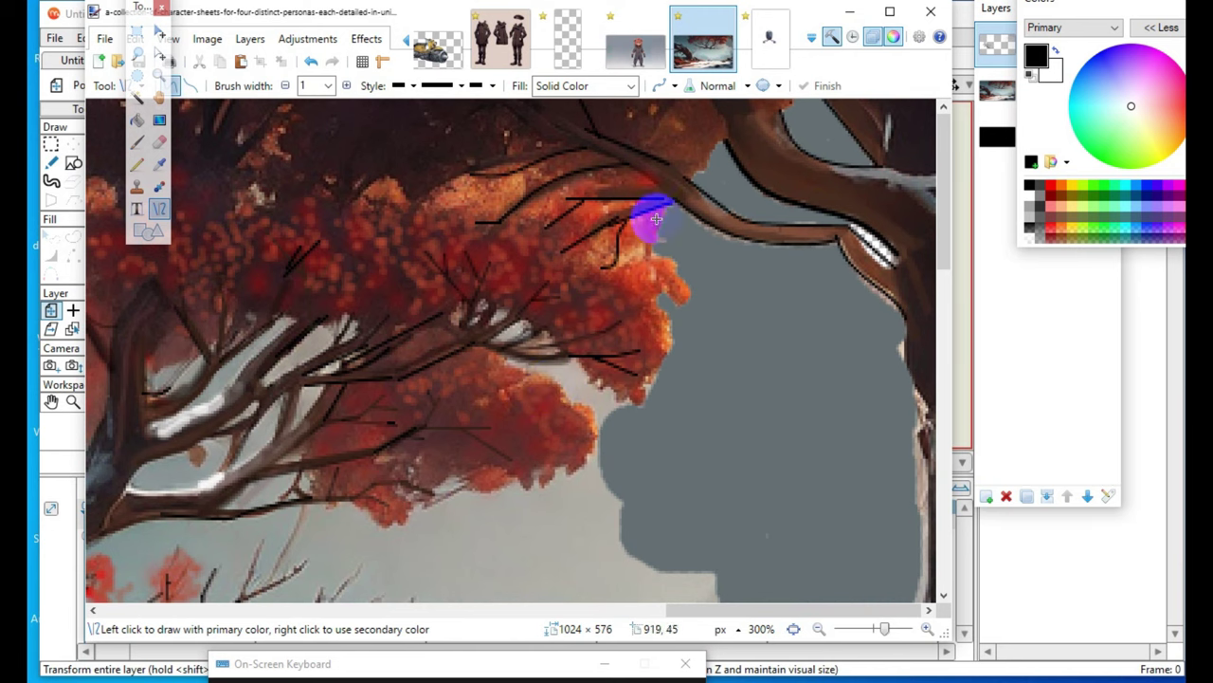
# - Sample the light gray sky color ADABA5 from the Background layer and set the paintbrush width to 25
pyautogui.click(162, 165)
pyautogui.click(993, 13)
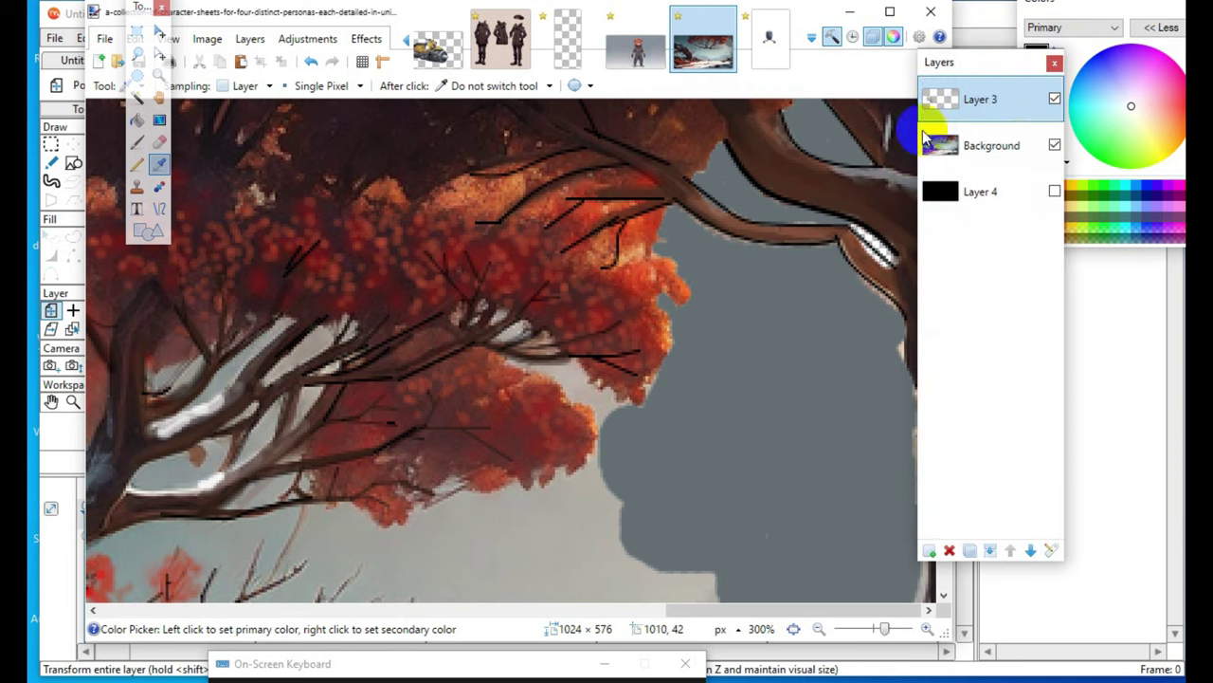
pyautogui.click(1024, 143)
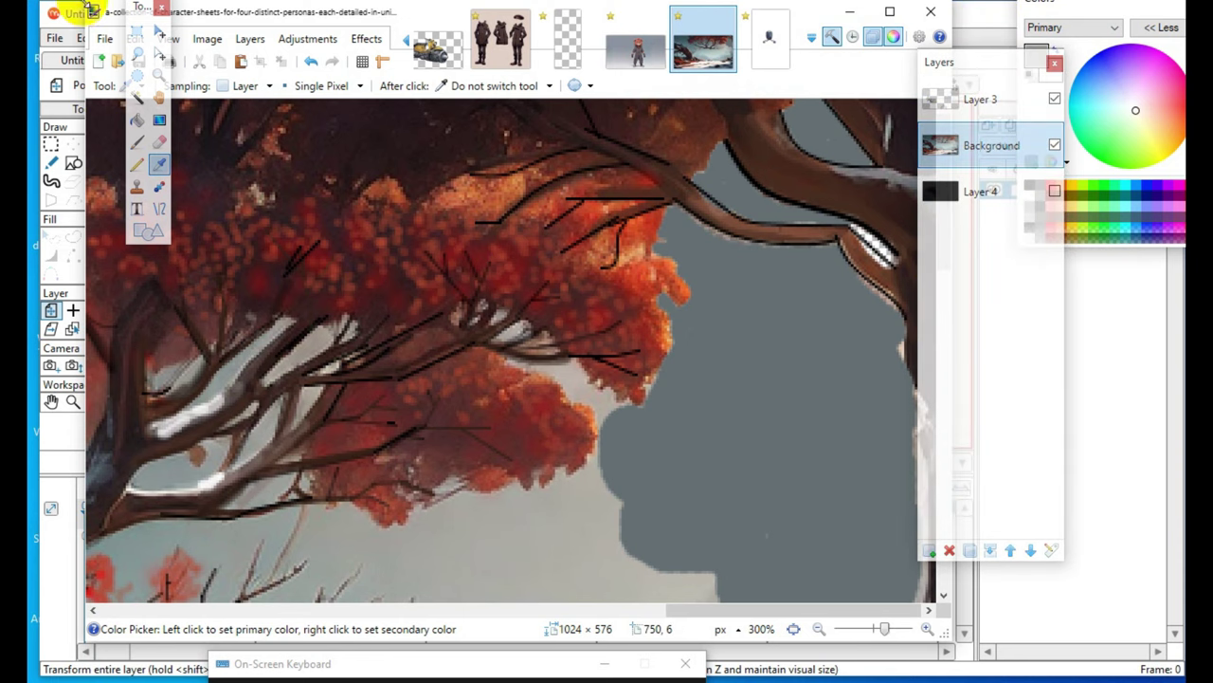
pyautogui.click(136, 144)
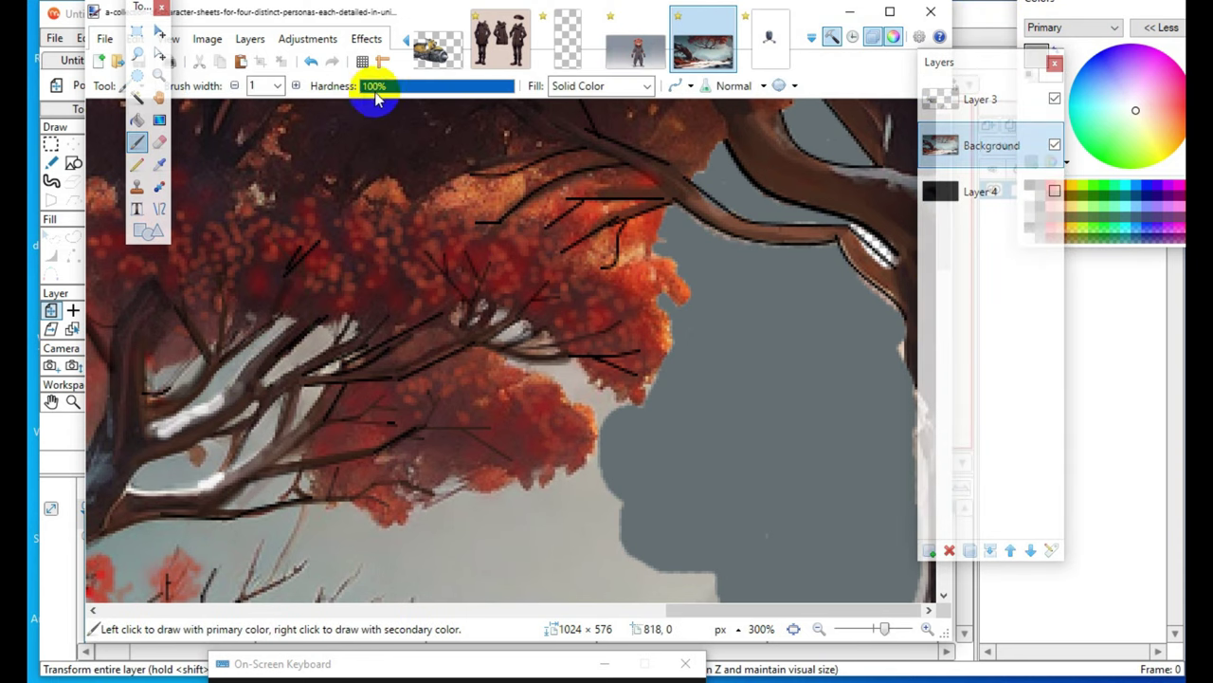
pyautogui.click(276, 85)
pyautogui.click(279, 312)
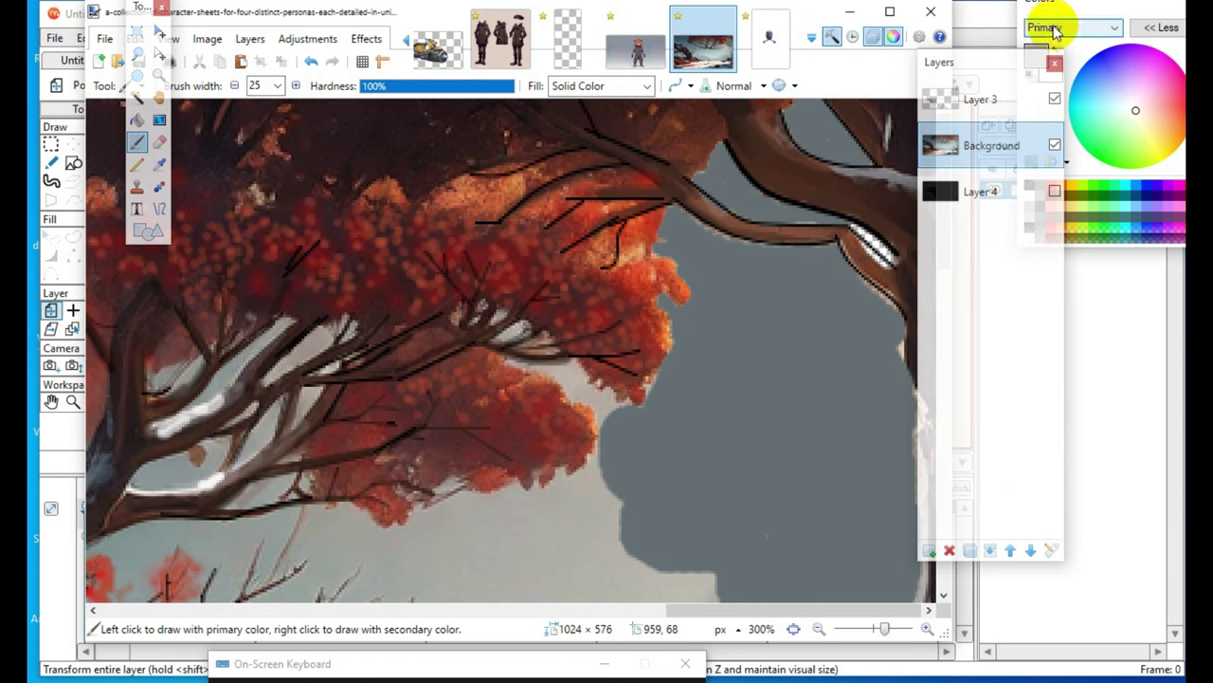
# - Move the Colors and Layers windows clear of the dark gray sky patch
pyautogui.moveTo(980, 60); pyautogui.dragTo(584, 75)
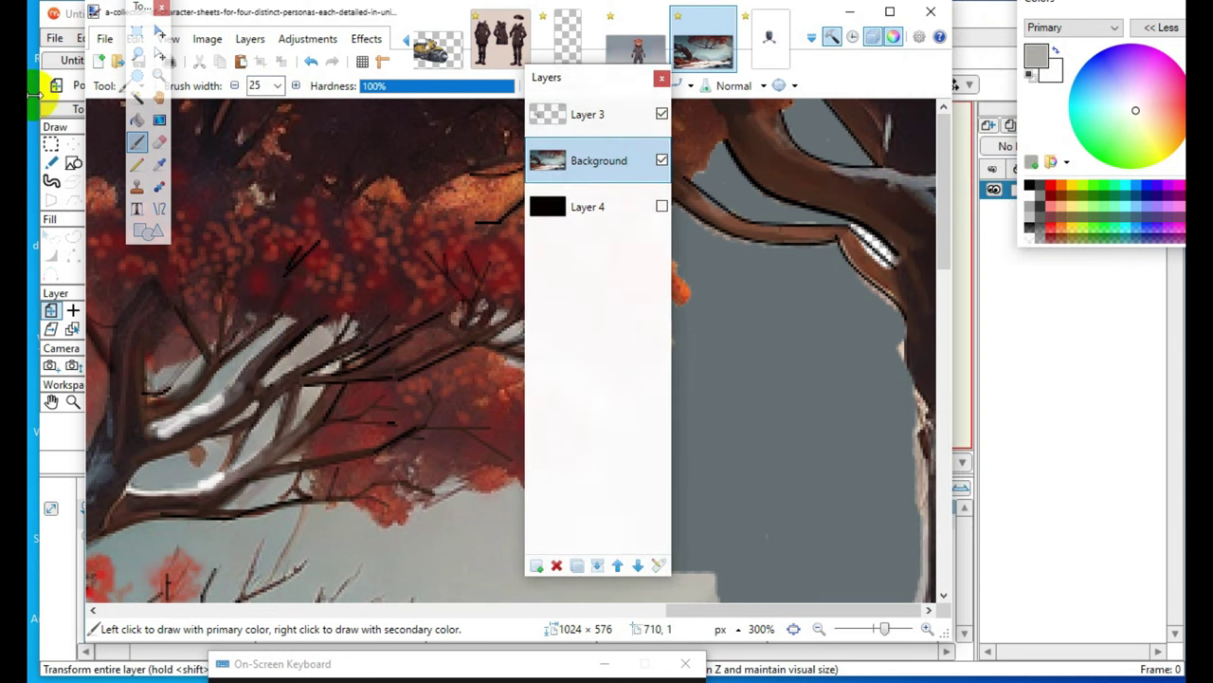
pyautogui.moveTo(1125, 14); pyautogui.dragTo(951, 36)
pyautogui.moveTo(1101, 262); pyautogui.dragTo(1084, 248)
pyautogui.moveTo(1005, 28); pyautogui.dragTo(363, 432)
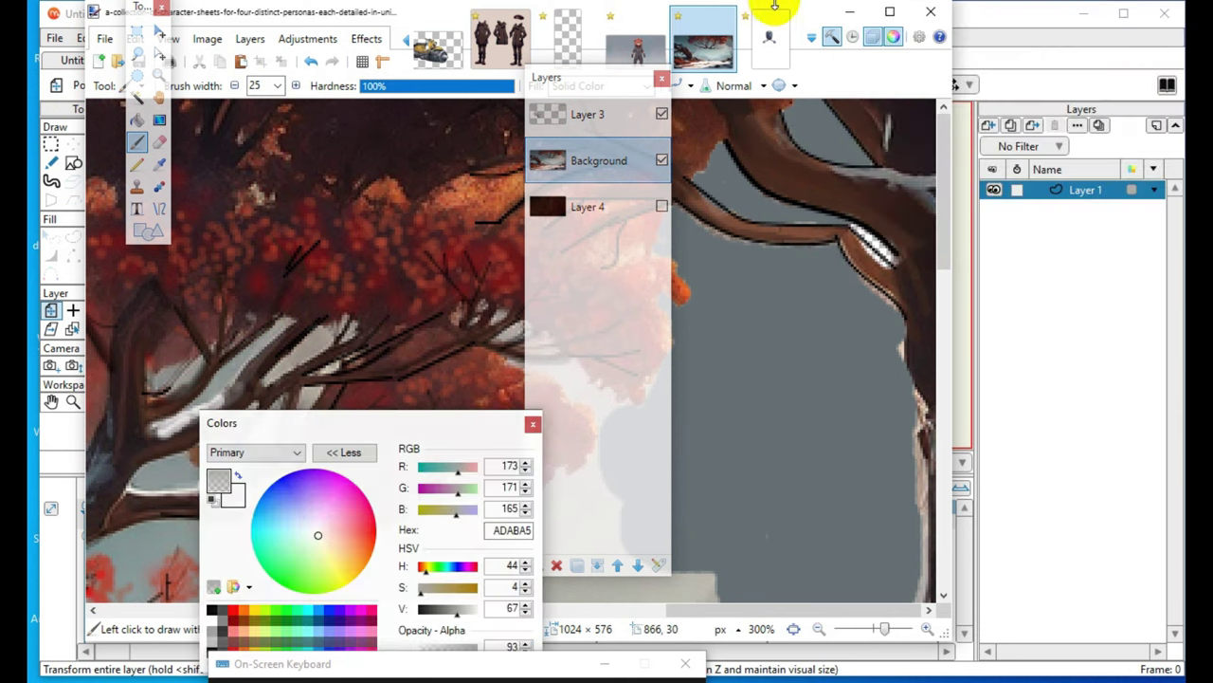
pyautogui.moveTo(547, 82); pyautogui.dragTo(1061, 55)
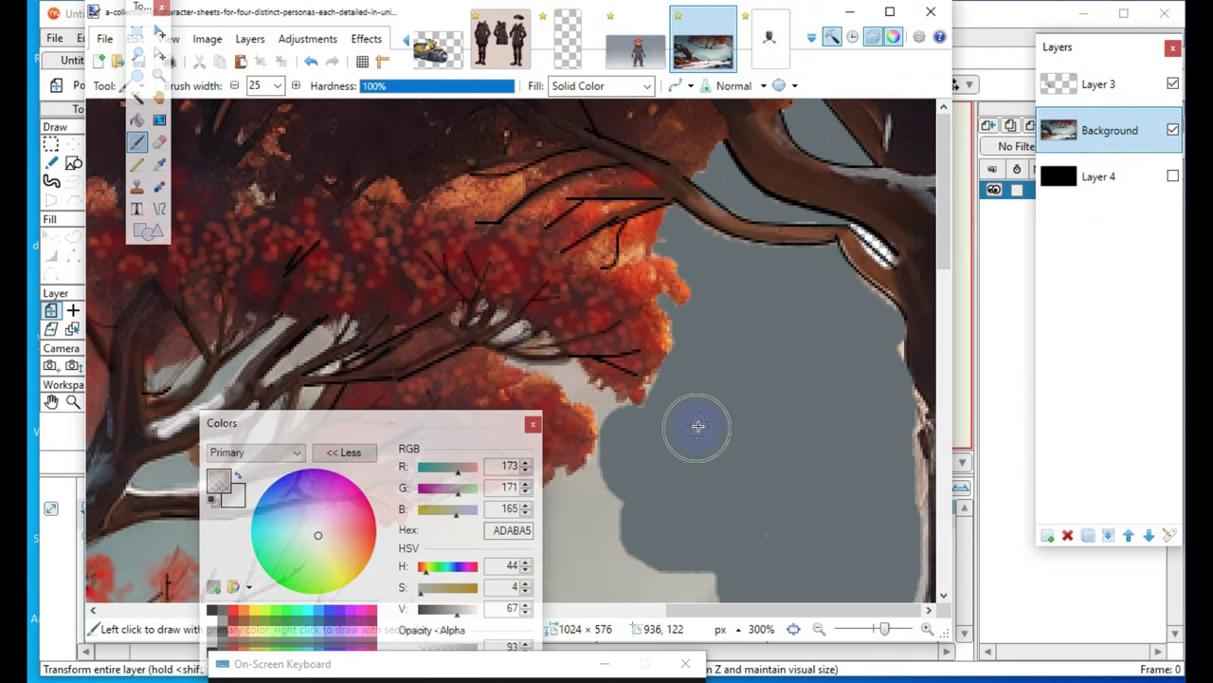
# - Paint light gray strokes on the Background layer along the dark sky patch's edge beside the red foliage
pyautogui.moveTo(634, 438); pyautogui.dragTo(654, 516)
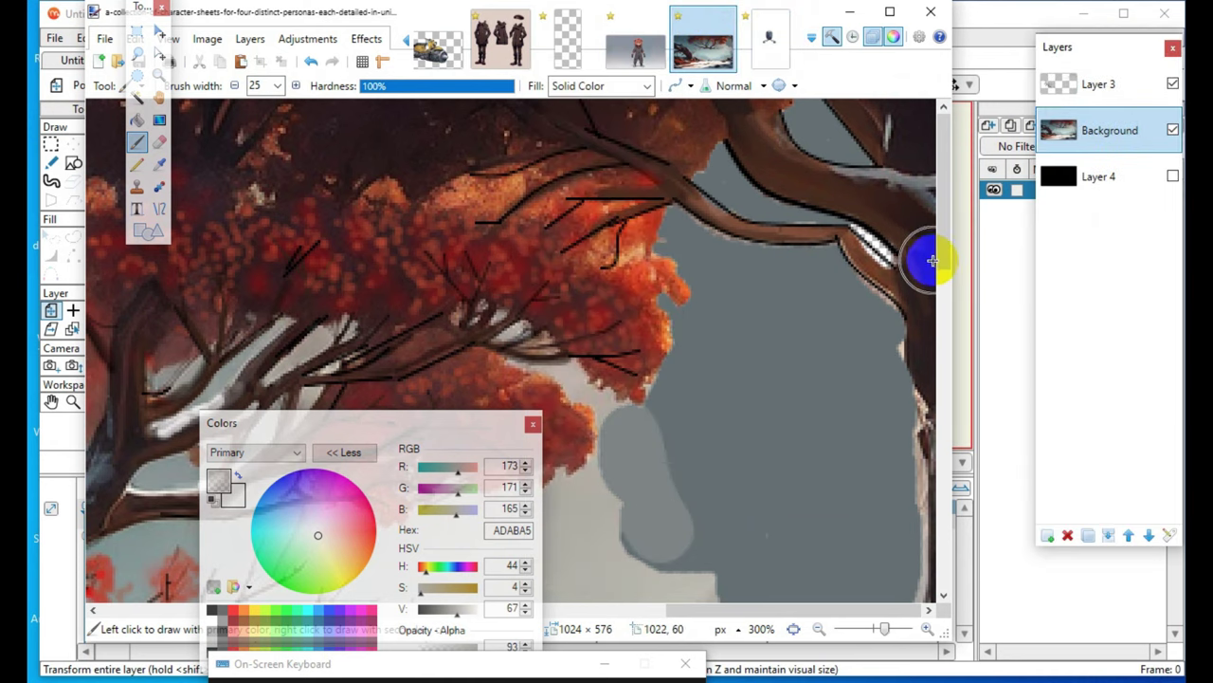
pyautogui.moveTo(617, 528)
pyautogui.mouseDown()
pyautogui.moveTo(692, 568)
pyautogui.moveTo(645, 527)
pyautogui.mouseUp()
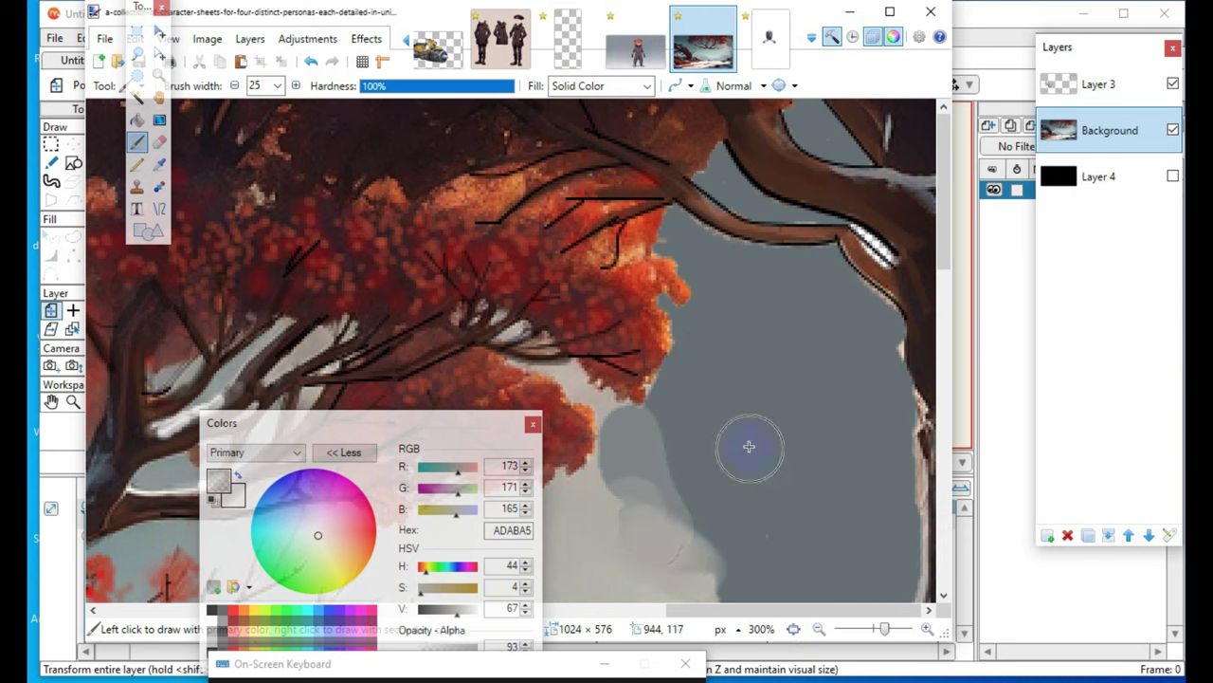
pyautogui.moveTo(617, 442)
pyautogui.mouseDown()
pyautogui.moveTo(667, 494)
pyautogui.moveTo(669, 418)
pyautogui.moveTo(698, 377)
pyautogui.mouseUp()
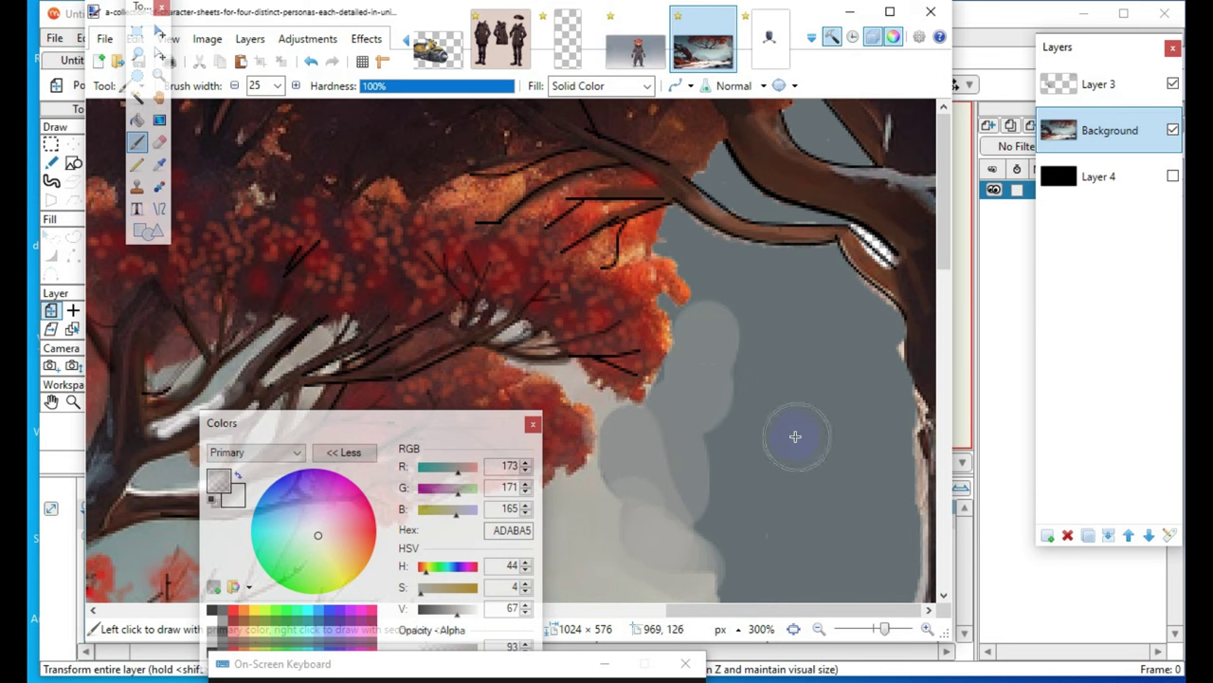
# - Paint light gray across the dark patch's lower edge above the distant trees and up beside the large tree's trunk
pyautogui.scroll(-3, 732, 548)
pyautogui.click(713, 481)
pyautogui.scroll(2, 730, 512)
pyautogui.moveTo(718, 552)
pyautogui.mouseDown()
pyautogui.moveTo(703, 441)
pyautogui.moveTo(766, 499)
pyautogui.moveTo(870, 495)
pyautogui.mouseUp()
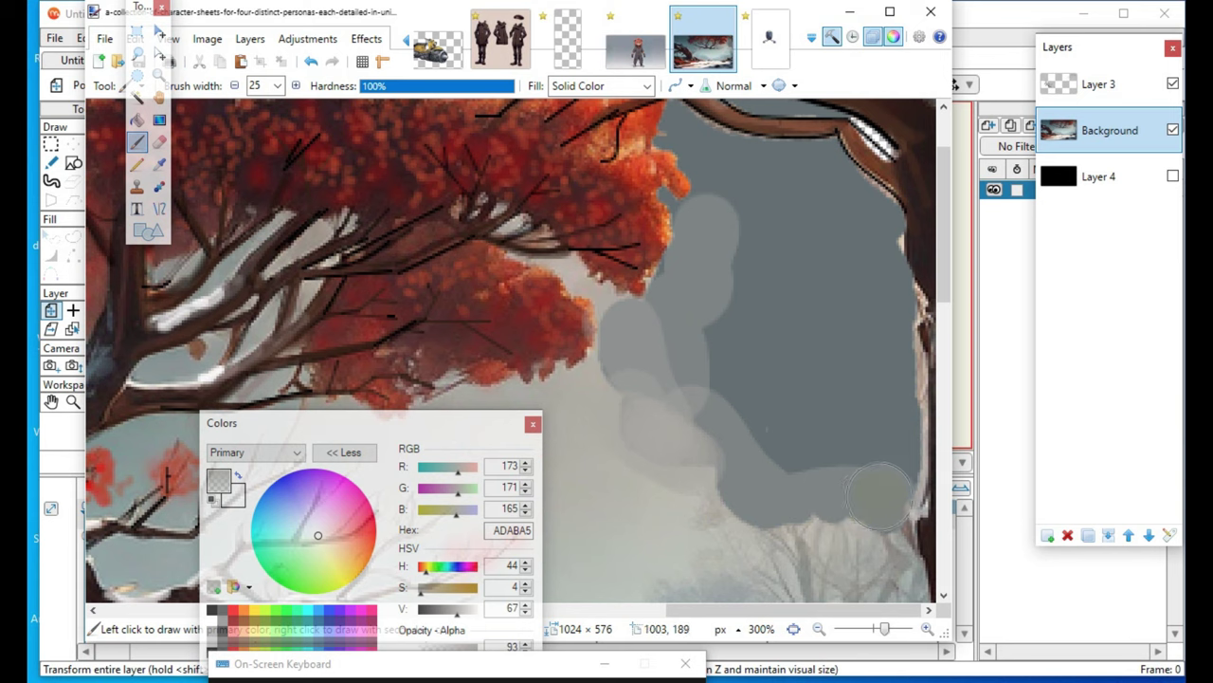
pyautogui.moveTo(711, 464)
pyautogui.mouseDown()
pyautogui.moveTo(765, 516)
pyautogui.moveTo(870, 506)
pyautogui.moveTo(896, 490)
pyautogui.moveTo(726, 490)
pyautogui.moveTo(696, 469)
pyautogui.moveTo(743, 501)
pyautogui.moveTo(811, 505)
pyautogui.moveTo(697, 462)
pyautogui.moveTo(649, 407)
pyautogui.moveTo(771, 467)
pyautogui.moveTo(845, 482)
pyautogui.moveTo(874, 478)
pyautogui.moveTo(890, 447)
pyautogui.mouseUp()
pyautogui.moveTo(899, 364)
pyautogui.mouseDown()
pyautogui.moveTo(889, 434)
pyautogui.moveTo(901, 372)
pyautogui.moveTo(902, 402)
pyautogui.mouseUp()
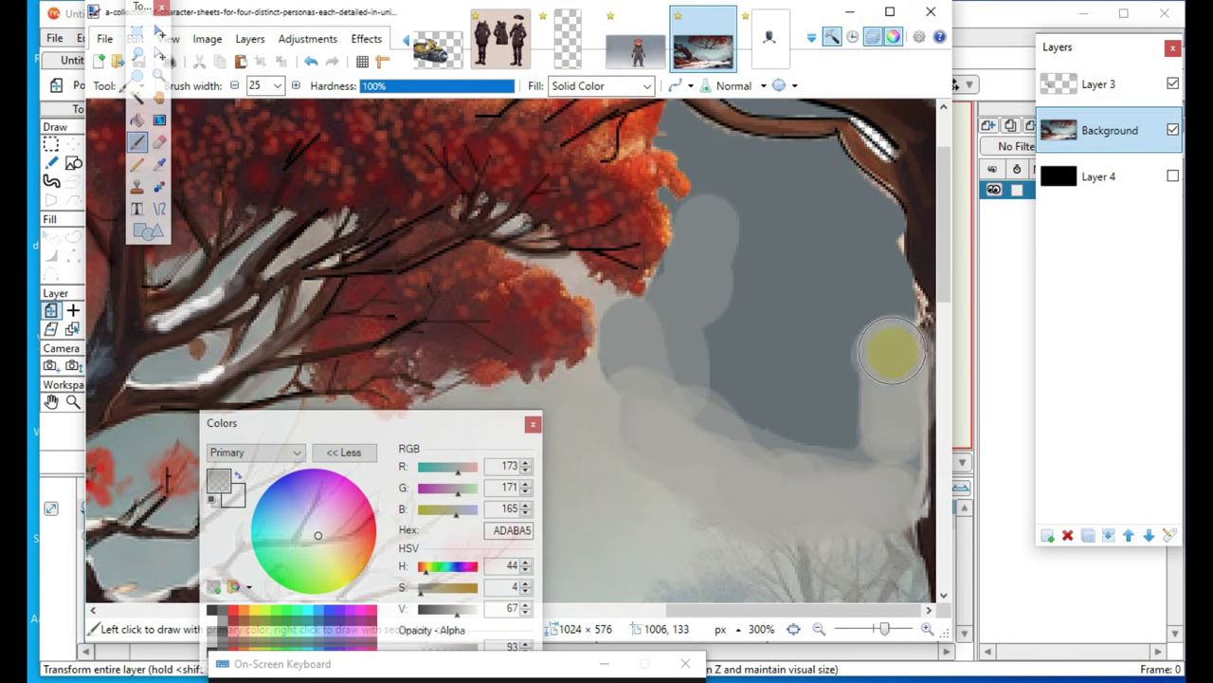
pyautogui.moveTo(889, 421)
pyautogui.mouseDown()
pyautogui.moveTo(869, 210)
pyautogui.moveTo(897, 311)
pyautogui.mouseUp()
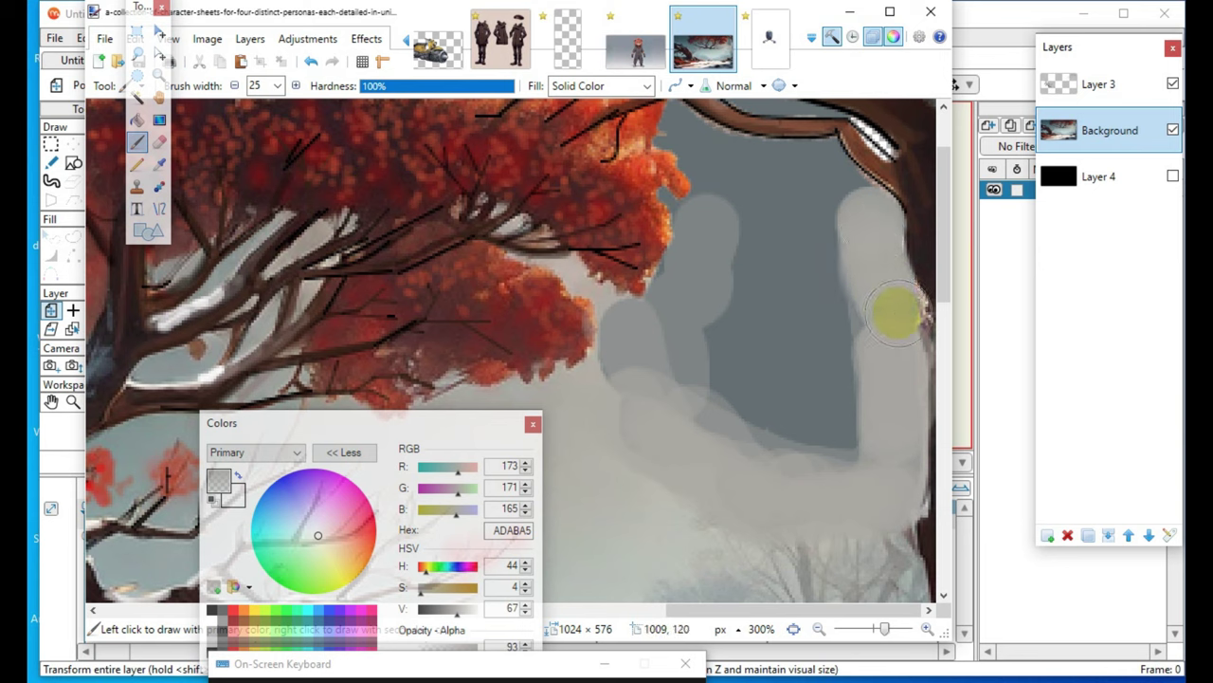
# - Extend the light gray paint inward from the foliage side, blending diagonally toward the lower trunk side of the dark patch
pyautogui.moveTo(728, 372); pyautogui.dragTo(728, 378)
pyautogui.moveTo(632, 356)
pyautogui.mouseDown()
pyautogui.moveTo(666, 401)
pyautogui.moveTo(645, 388)
pyautogui.mouseUp()
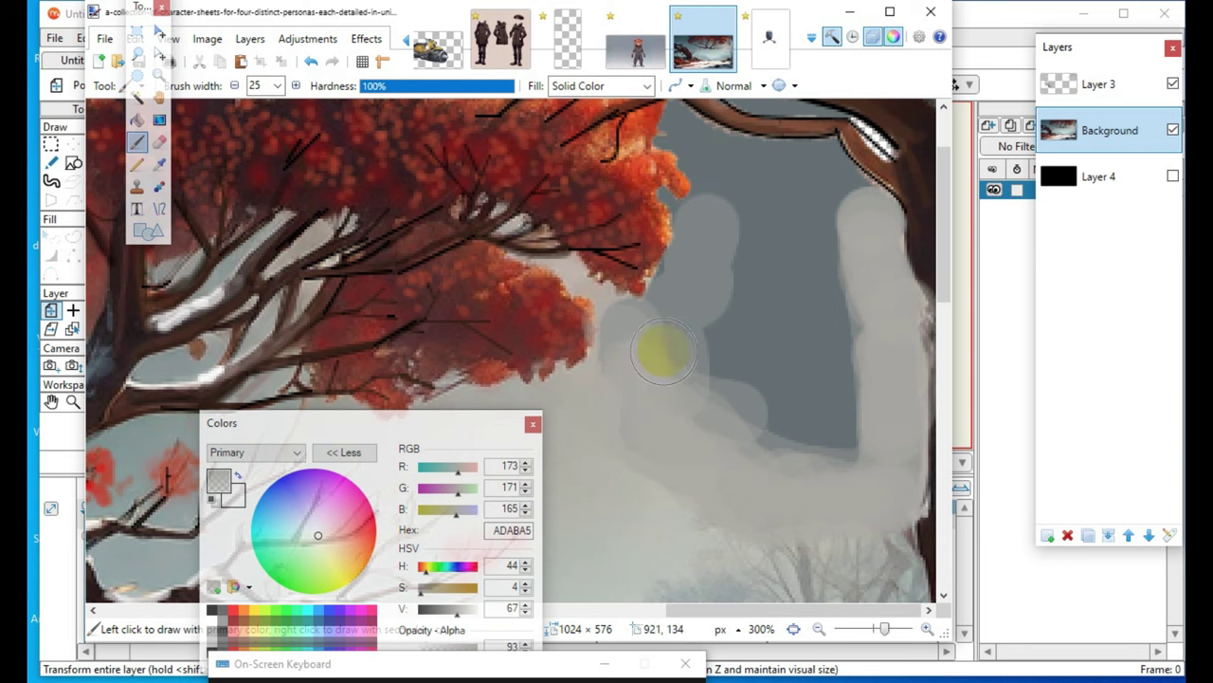
pyautogui.moveTo(667, 322)
pyautogui.mouseDown()
pyautogui.moveTo(673, 315)
pyautogui.moveTo(634, 393)
pyautogui.moveTo(718, 401)
pyautogui.moveTo(859, 465)
pyautogui.mouseUp()
pyautogui.moveTo(648, 387)
pyautogui.mouseDown()
pyautogui.moveTo(695, 346)
pyautogui.moveTo(846, 459)
pyautogui.mouseUp()
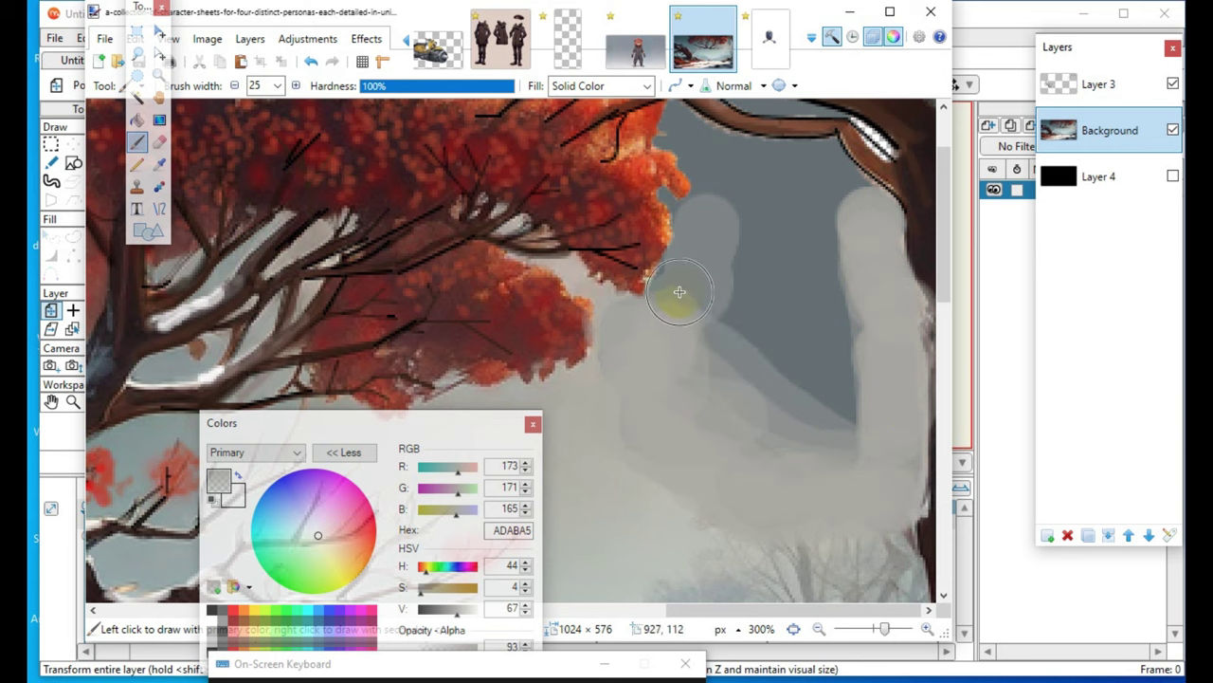
pyautogui.moveTo(675, 289)
pyautogui.mouseDown()
pyautogui.moveTo(837, 425)
pyautogui.moveTo(854, 459)
pyautogui.moveTo(759, 410)
pyautogui.moveTo(704, 332)
pyautogui.moveTo(788, 383)
pyautogui.moveTo(805, 423)
pyautogui.moveTo(726, 337)
pyautogui.moveTo(697, 414)
pyautogui.moveTo(697, 370)
pyautogui.moveTo(656, 431)
pyautogui.moveTo(698, 397)
pyautogui.mouseUp()
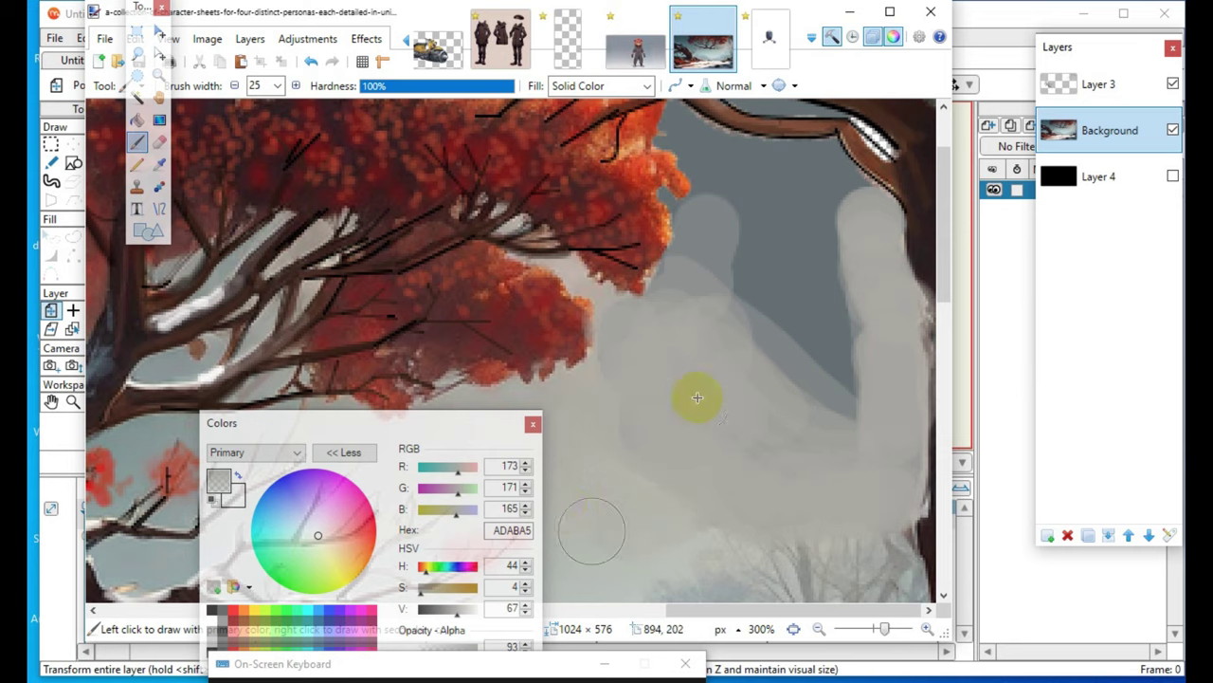
# - Move the Colors window farther from the sky area and paint light gray strokes through the patch's center and below the arched branch
pyautogui.scroll(-3, 772, 466)
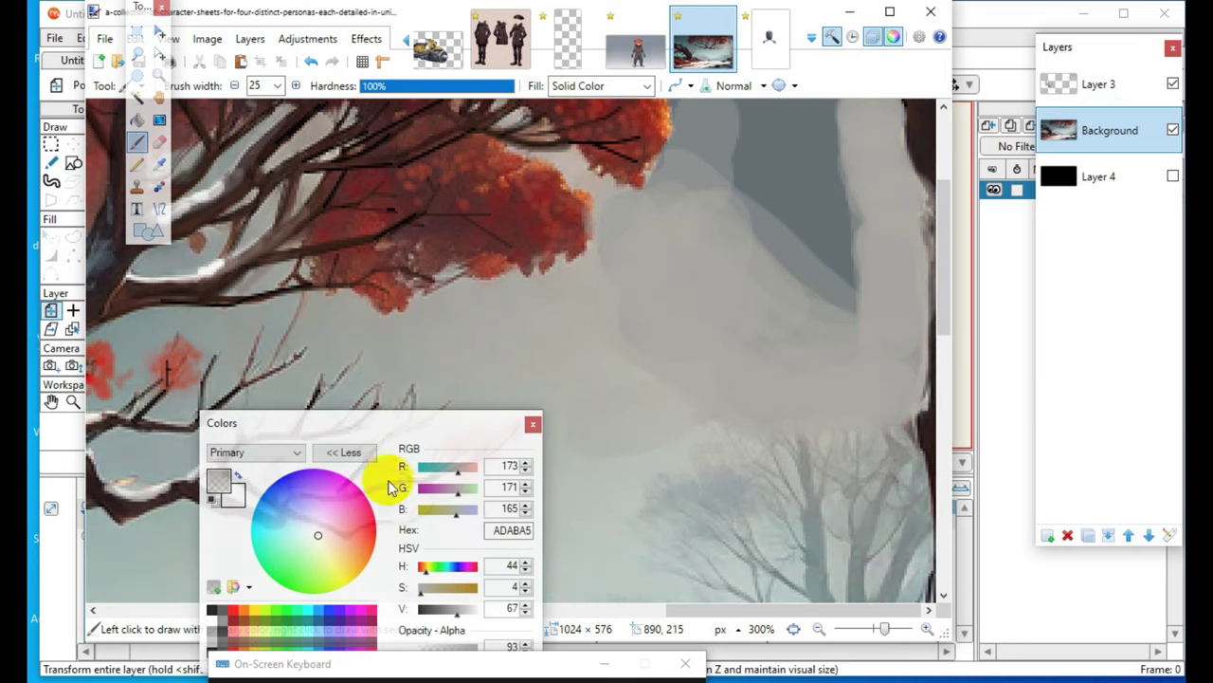
pyautogui.moveTo(379, 436); pyautogui.dragTo(279, 475)
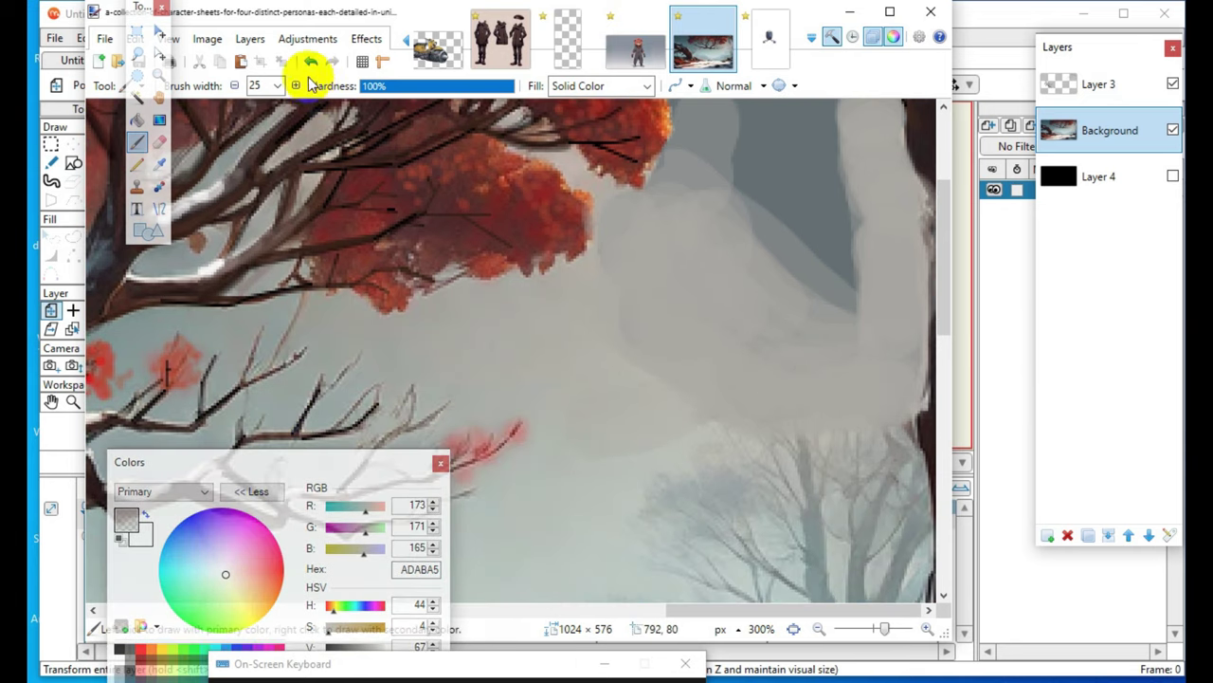
pyautogui.scroll(3, 565, 524)
pyautogui.scroll(-3, 735, 426)
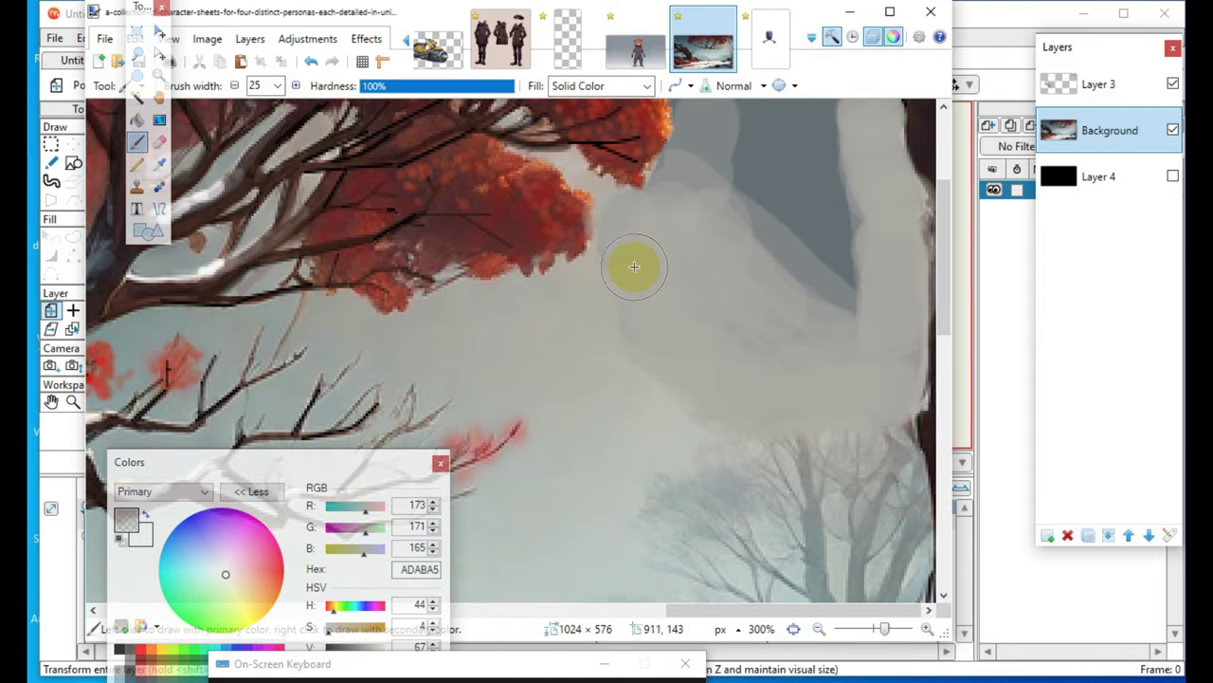
pyautogui.scroll(3, 777, 392)
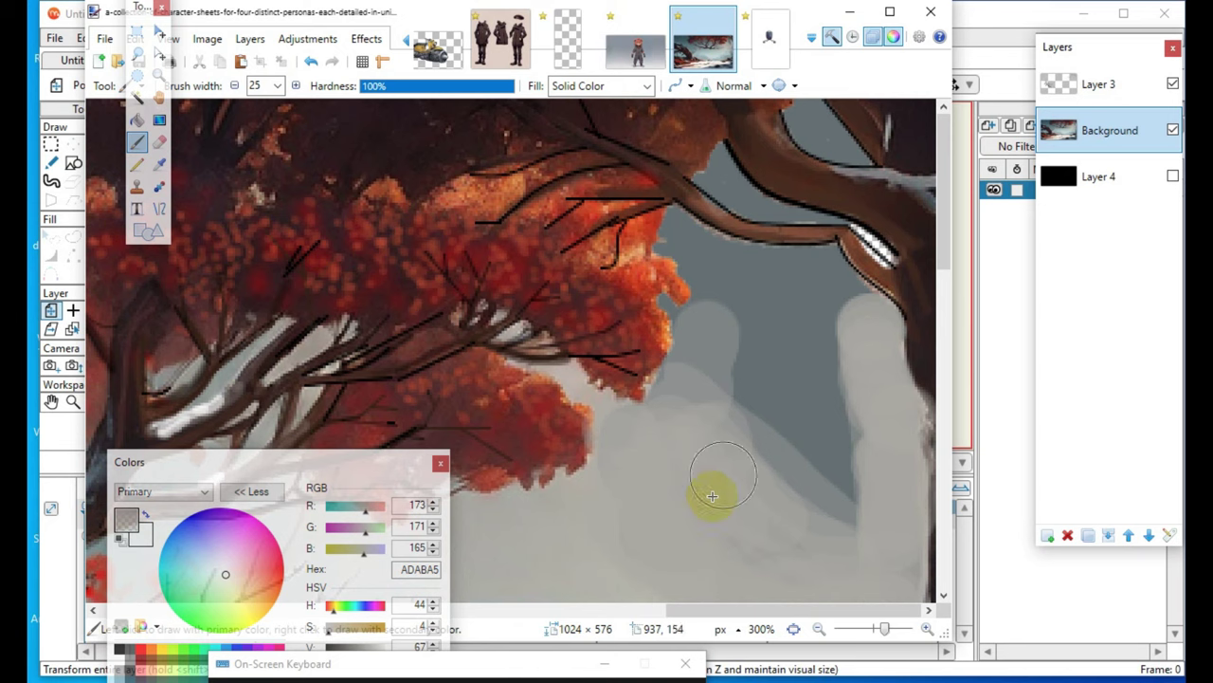
pyautogui.scroll(-4, 734, 450)
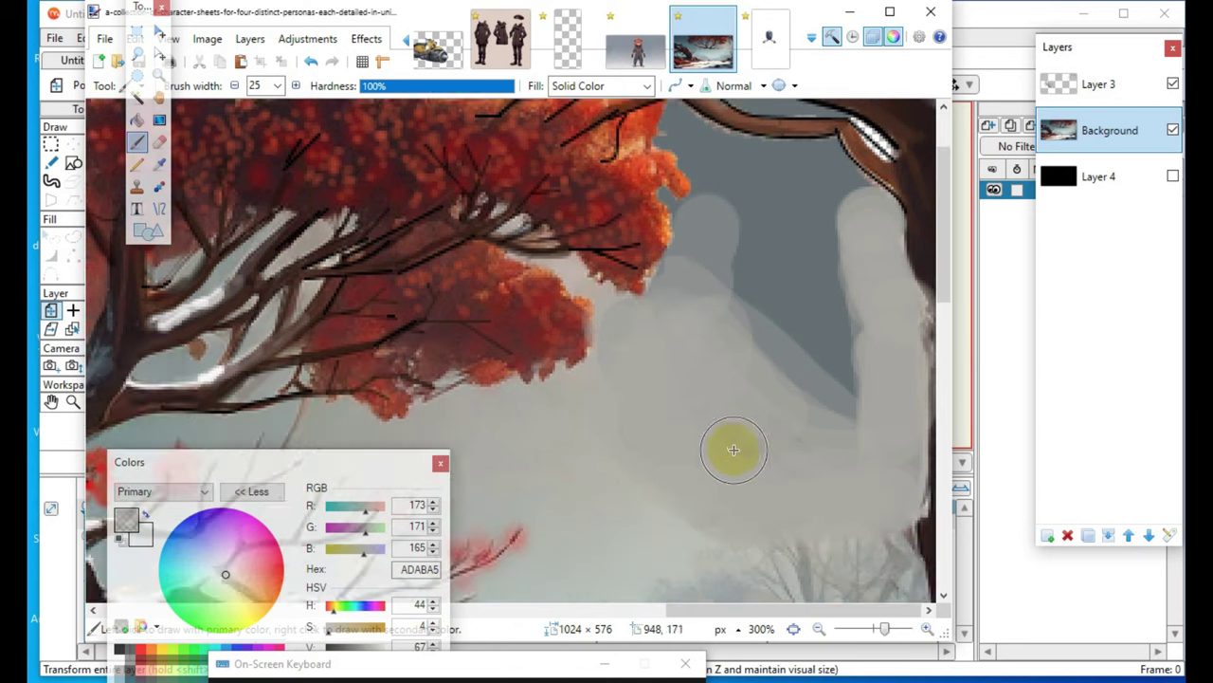
pyautogui.scroll(4, 728, 493)
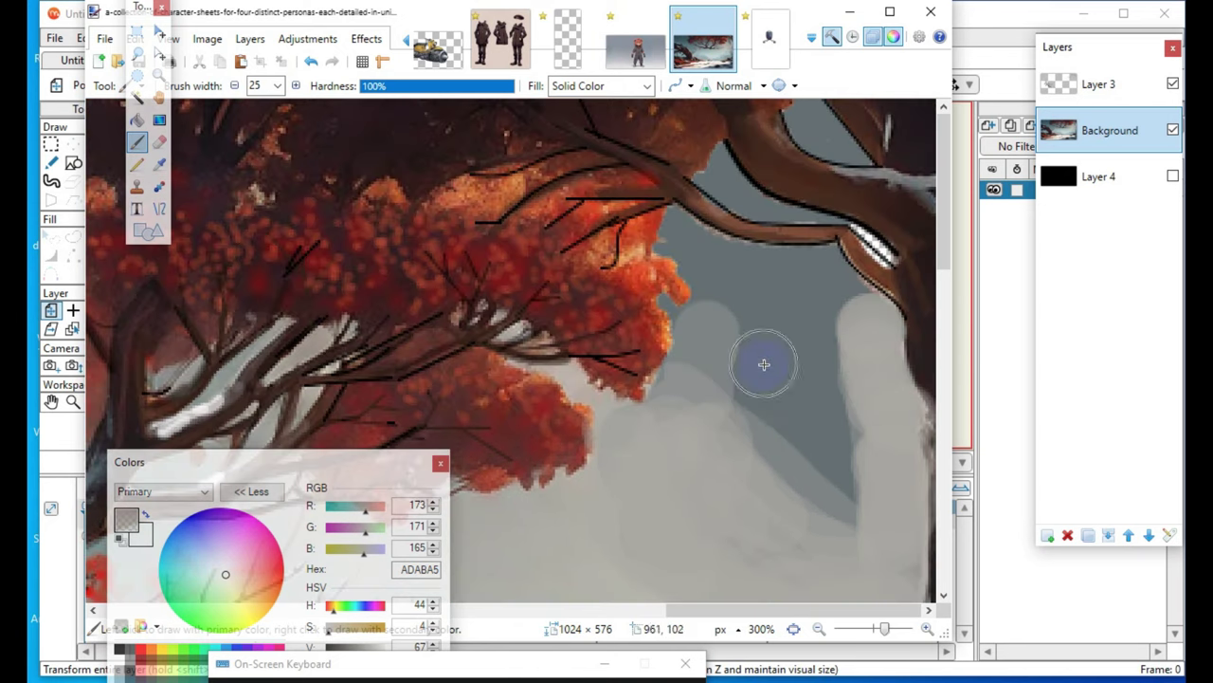
pyautogui.moveTo(709, 332); pyautogui.dragTo(814, 490)
pyautogui.moveTo(708, 332)
pyautogui.mouseDown()
pyautogui.moveTo(743, 393)
pyautogui.moveTo(867, 510)
pyautogui.moveTo(739, 379)
pyautogui.mouseUp()
pyautogui.moveTo(716, 320)
pyautogui.mouseDown()
pyautogui.moveTo(814, 464)
pyautogui.moveTo(751, 354)
pyautogui.moveTo(784, 395)
pyautogui.moveTo(741, 268)
pyautogui.moveTo(687, 250)
pyautogui.moveTo(780, 297)
pyautogui.moveTo(709, 260)
pyautogui.moveTo(757, 302)
pyautogui.moveTo(673, 232)
pyautogui.moveTo(733, 269)
pyautogui.moveTo(821, 275)
pyautogui.mouseUp()
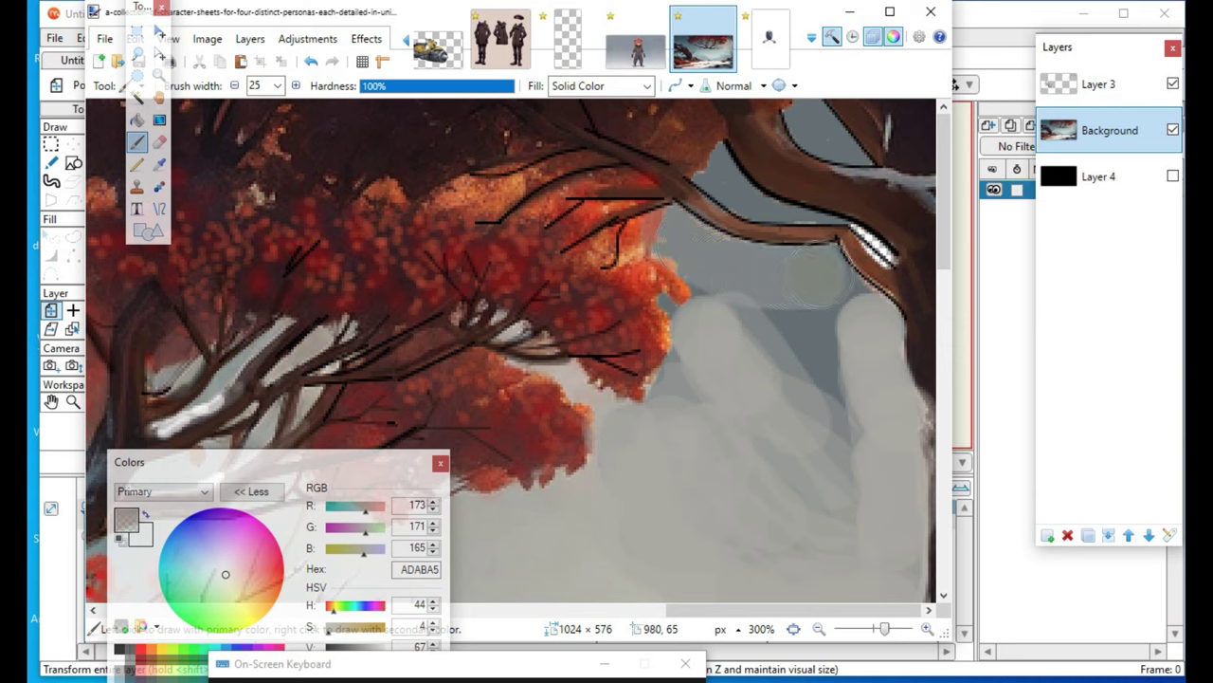
pyautogui.moveTo(861, 320); pyautogui.dragTo(830, 288)
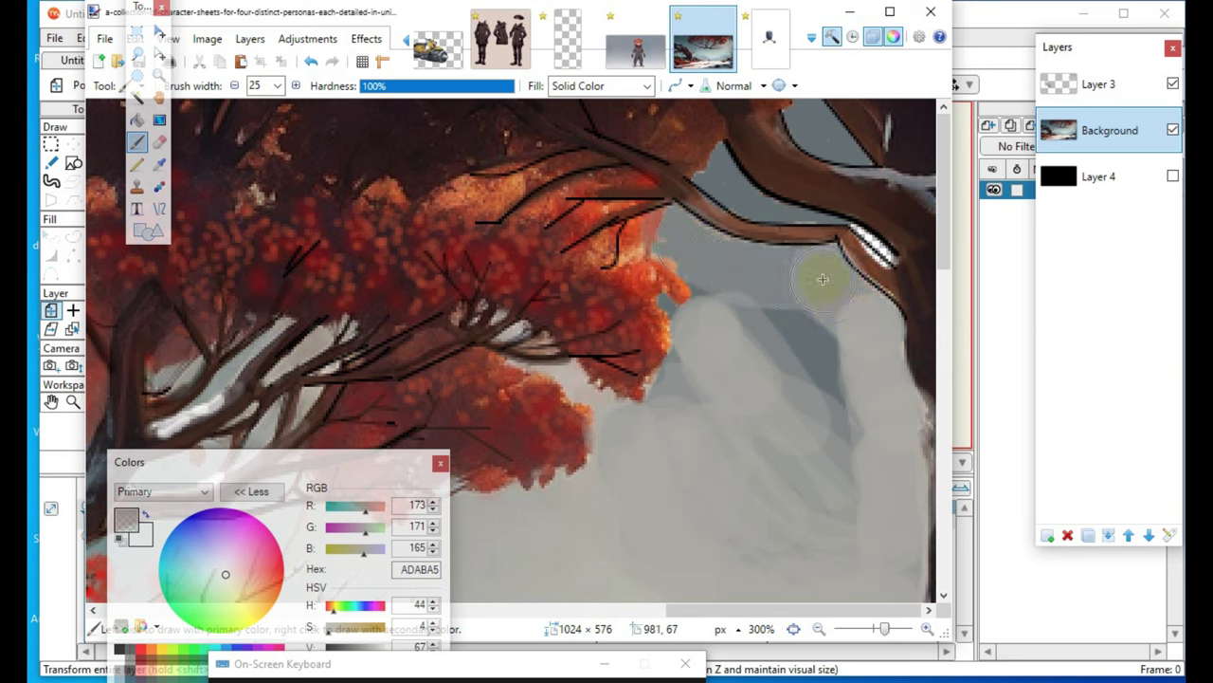
# - Cover the remaining dark gray sky beneath the arched branch with light gray and smooth the darker streaks
pyautogui.moveTo(673, 233)
pyautogui.mouseDown()
pyautogui.moveTo(778, 279)
pyautogui.moveTo(815, 276)
pyautogui.moveTo(752, 292)
pyautogui.moveTo(710, 274)
pyautogui.moveTo(742, 336)
pyautogui.moveTo(751, 316)
pyautogui.moveTo(824, 393)
pyautogui.moveTo(817, 365)
pyautogui.moveTo(803, 425)
pyautogui.mouseUp()
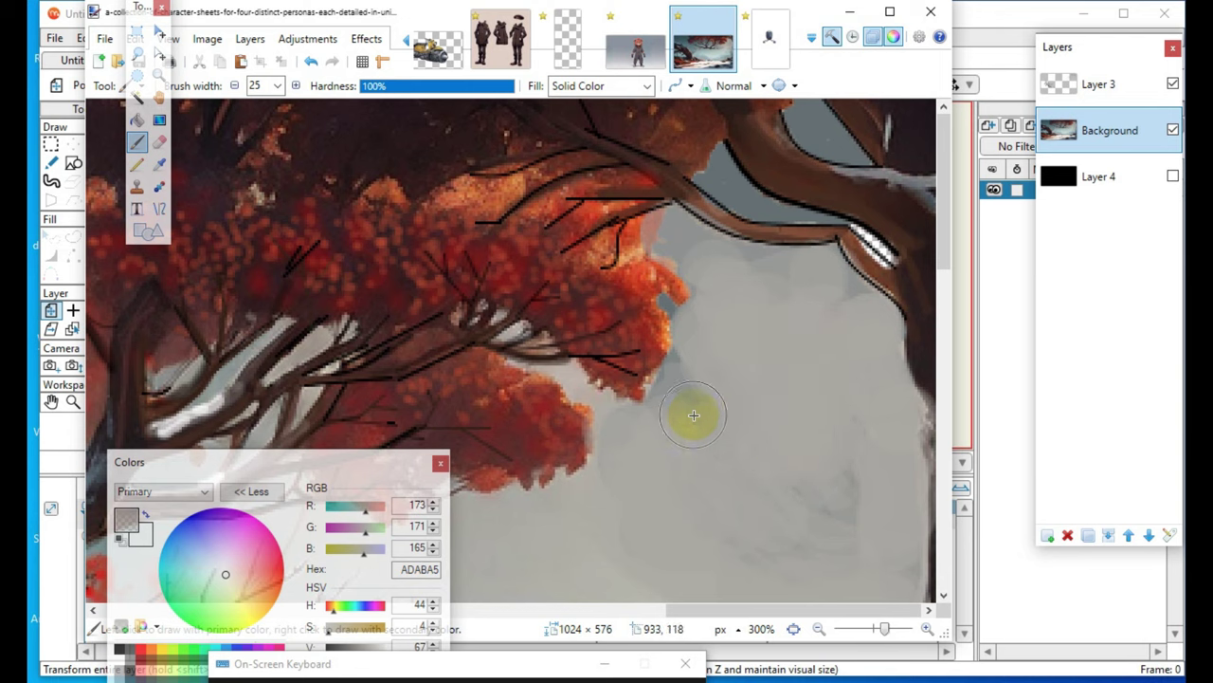
pyautogui.moveTo(716, 331)
pyautogui.mouseDown()
pyautogui.moveTo(697, 474)
pyautogui.moveTo(628, 442)
pyautogui.moveTo(624, 478)
pyautogui.moveTo(828, 484)
pyautogui.mouseUp()
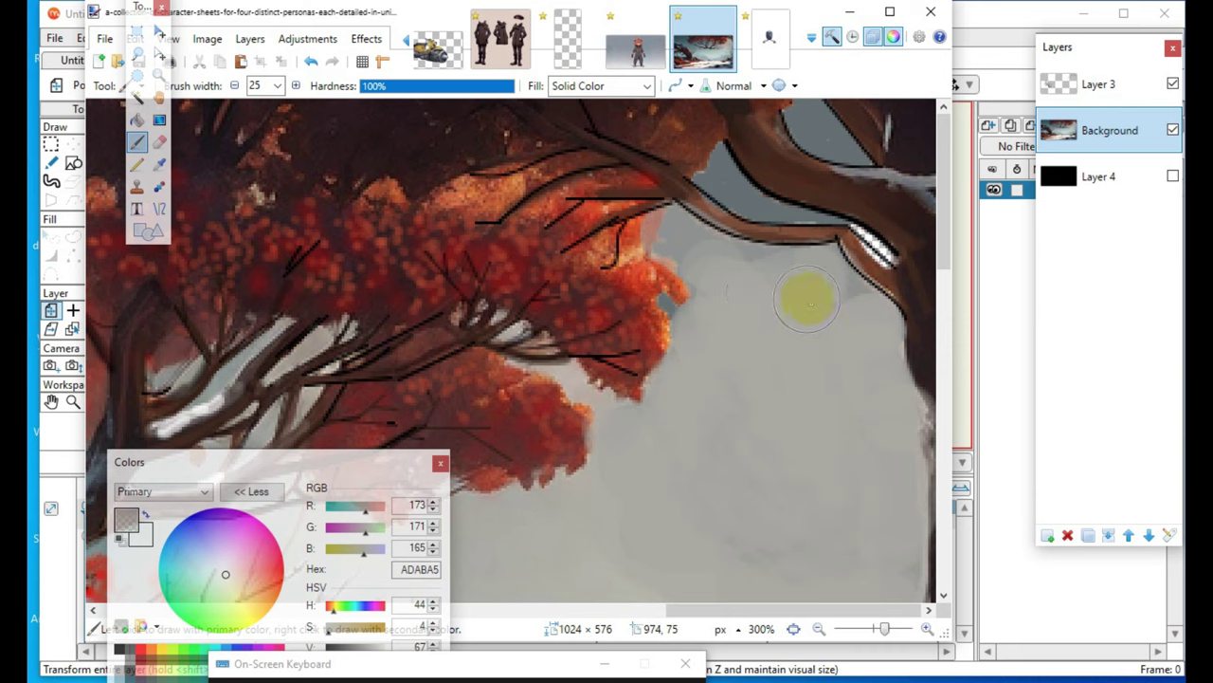
pyautogui.moveTo(839, 303); pyautogui.dragTo(812, 409)
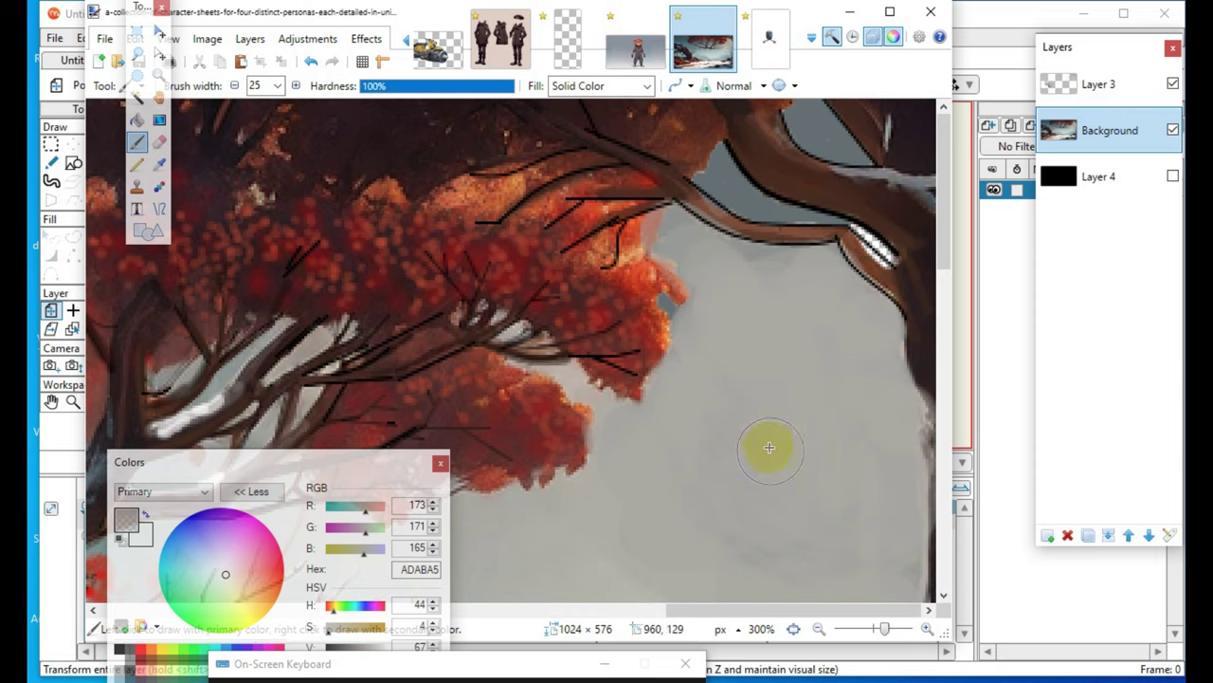
# - Blend the light gray sky outward around the red foliage's end and down toward the distant trees
pyautogui.scroll(-3, 759, 455)
pyautogui.moveTo(669, 404)
pyautogui.mouseDown()
pyautogui.moveTo(799, 256)
pyautogui.moveTo(789, 333)
pyautogui.moveTo(814, 442)
pyautogui.moveTo(720, 406)
pyautogui.moveTo(711, 380)
pyautogui.moveTo(874, 221)
pyautogui.mouseUp()
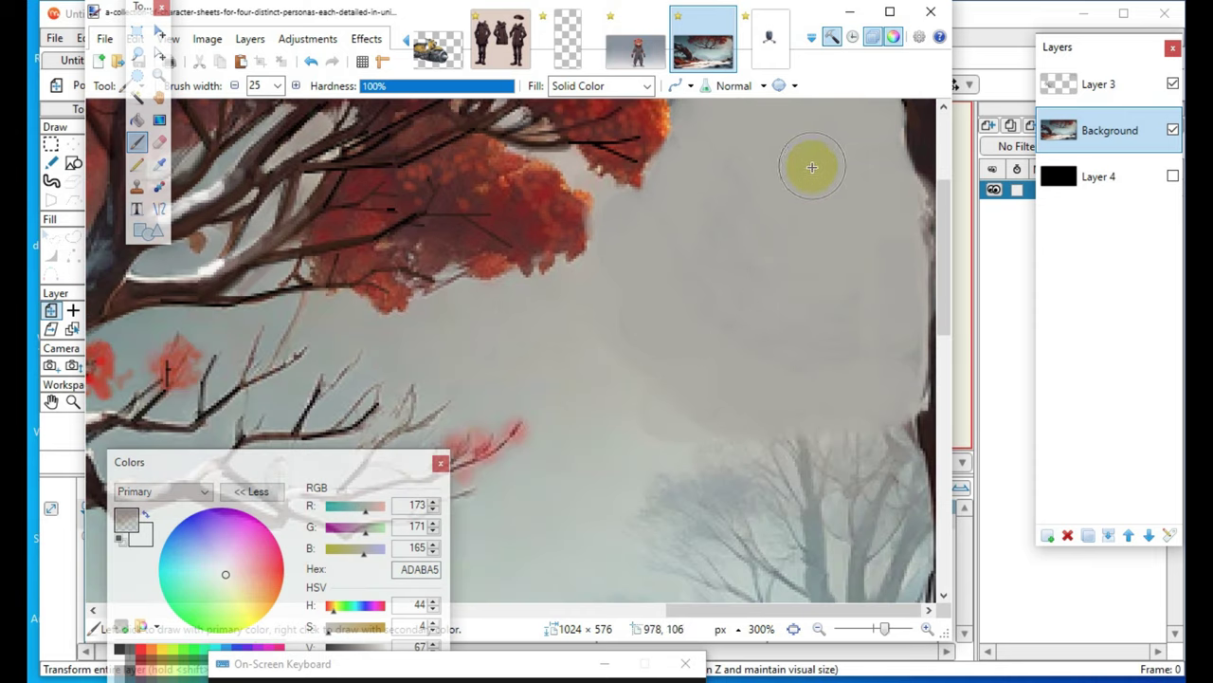
pyautogui.moveTo(718, 251)
pyautogui.mouseDown()
pyautogui.moveTo(655, 248)
pyautogui.moveTo(465, 369)
pyautogui.moveTo(624, 201)
pyautogui.moveTo(576, 360)
pyautogui.moveTo(687, 267)
pyautogui.moveTo(657, 377)
pyautogui.mouseUp()
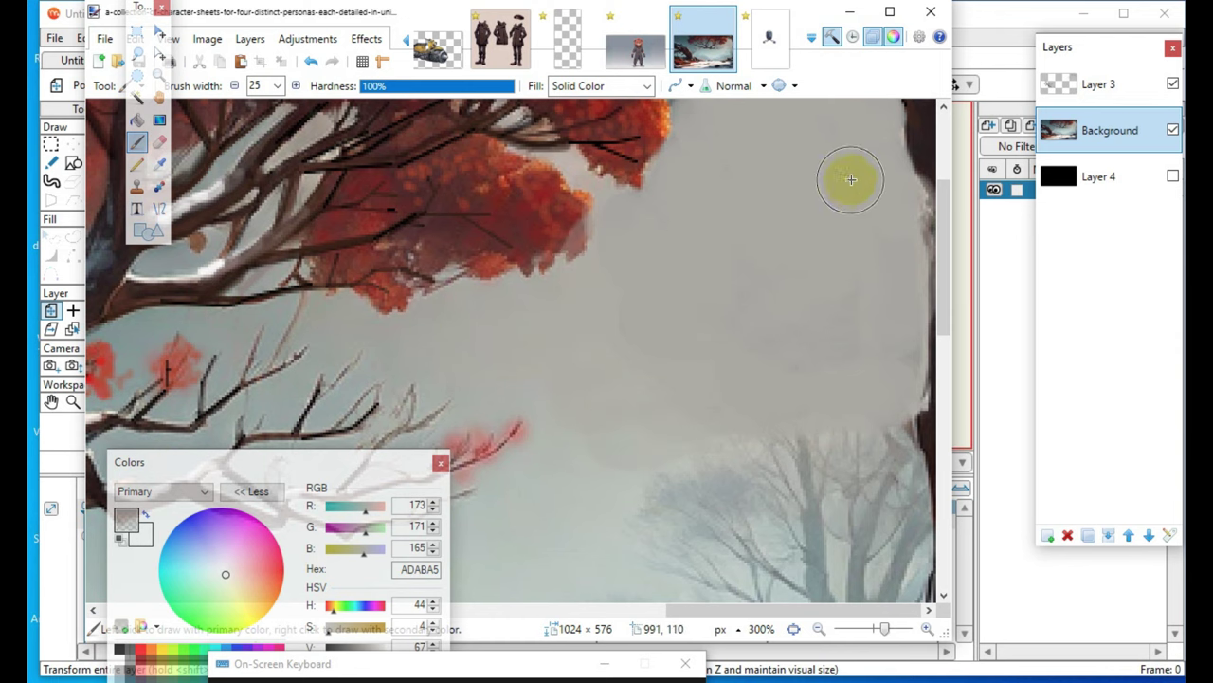
# - Paint light gray over the pale, ragged edge of the large tree's trunk
pyautogui.scroll(-3, 791, 249)
pyautogui.scroll(3, 778, 278)
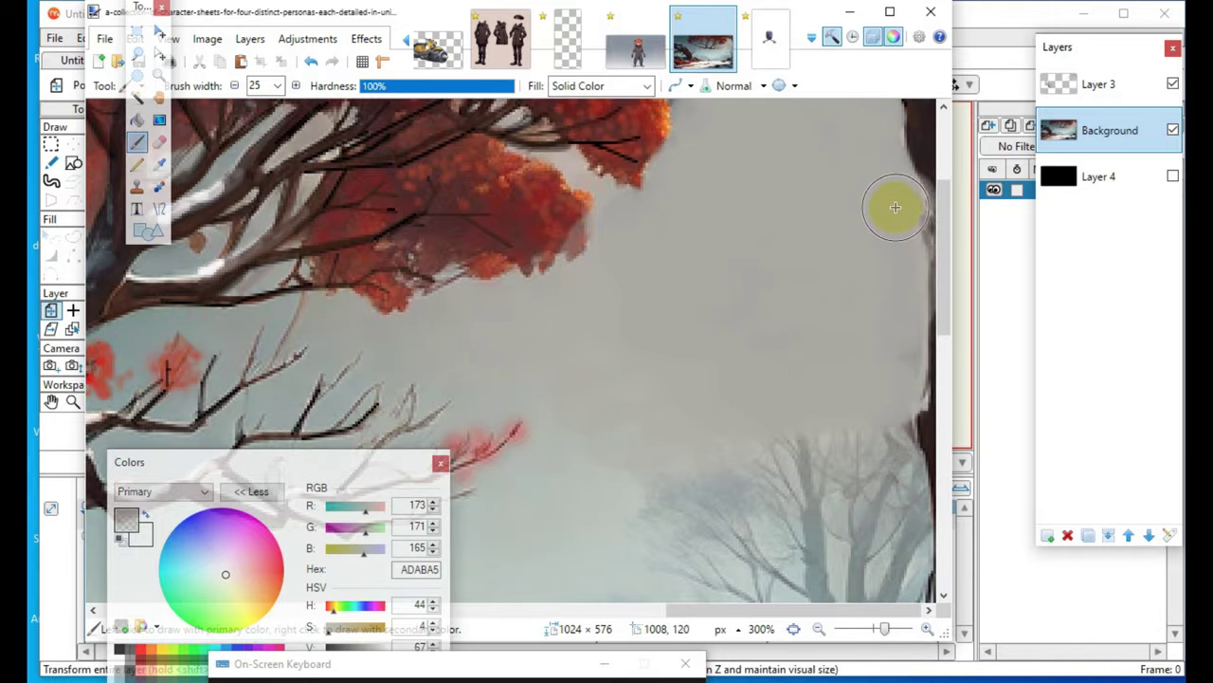
pyautogui.scroll(-3, 884, 401)
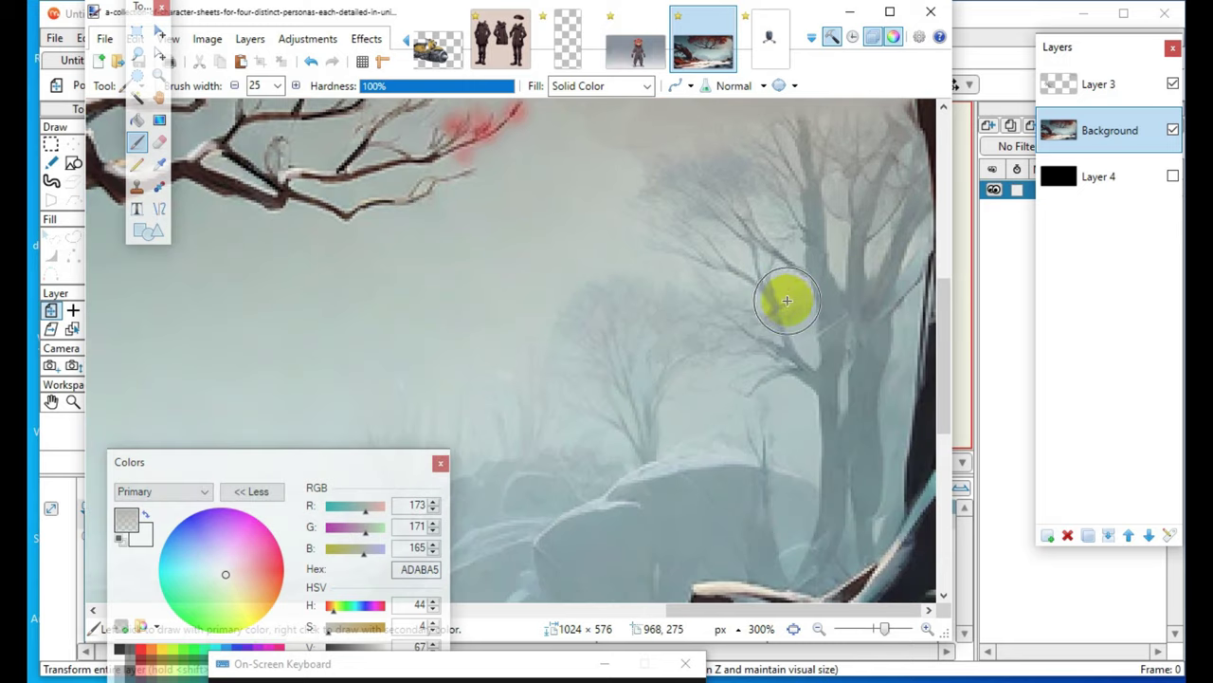
pyautogui.scroll(4, 787, 298)
pyautogui.scroll(-3, 844, 370)
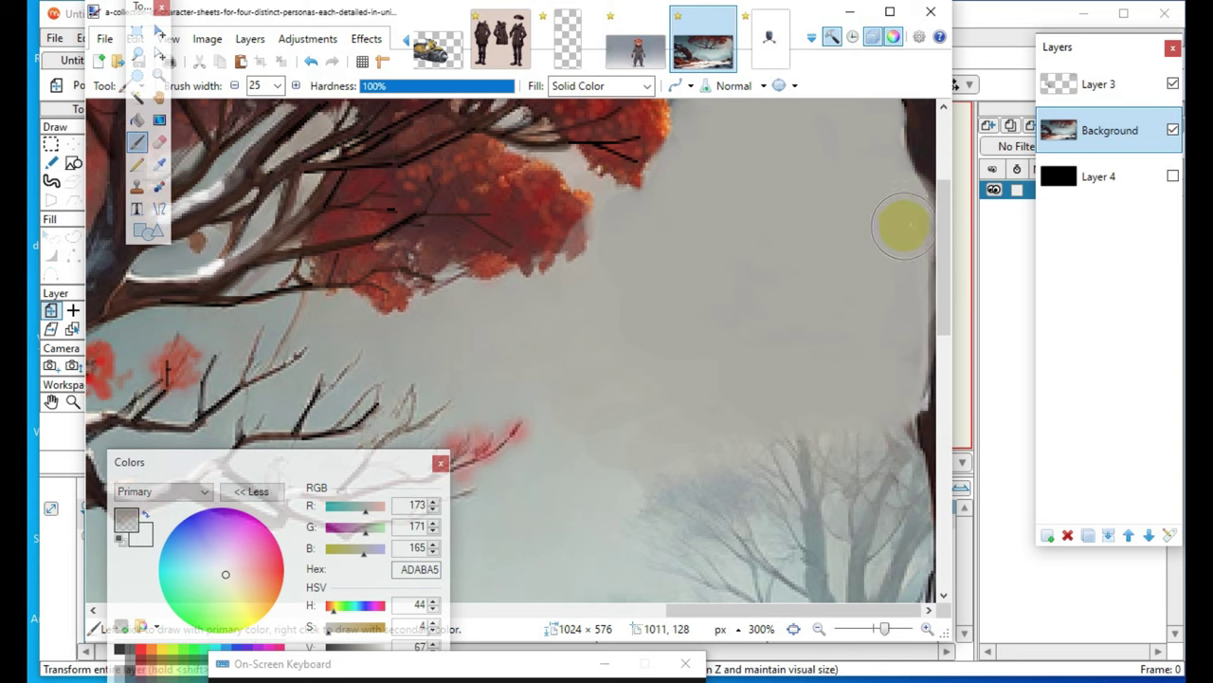
pyautogui.moveTo(905, 225); pyautogui.dragTo(896, 363)
pyautogui.scroll(5, 783, 345)
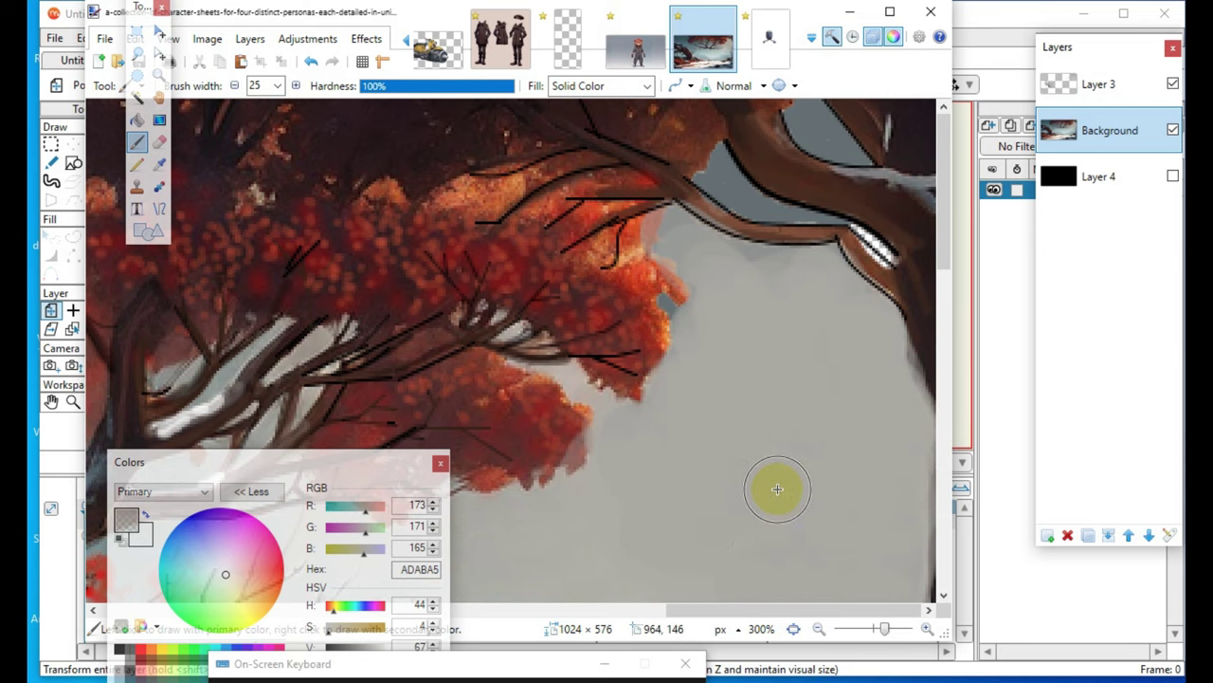
pyautogui.scroll(-3, 763, 467)
pyautogui.scroll(3, 709, 400)
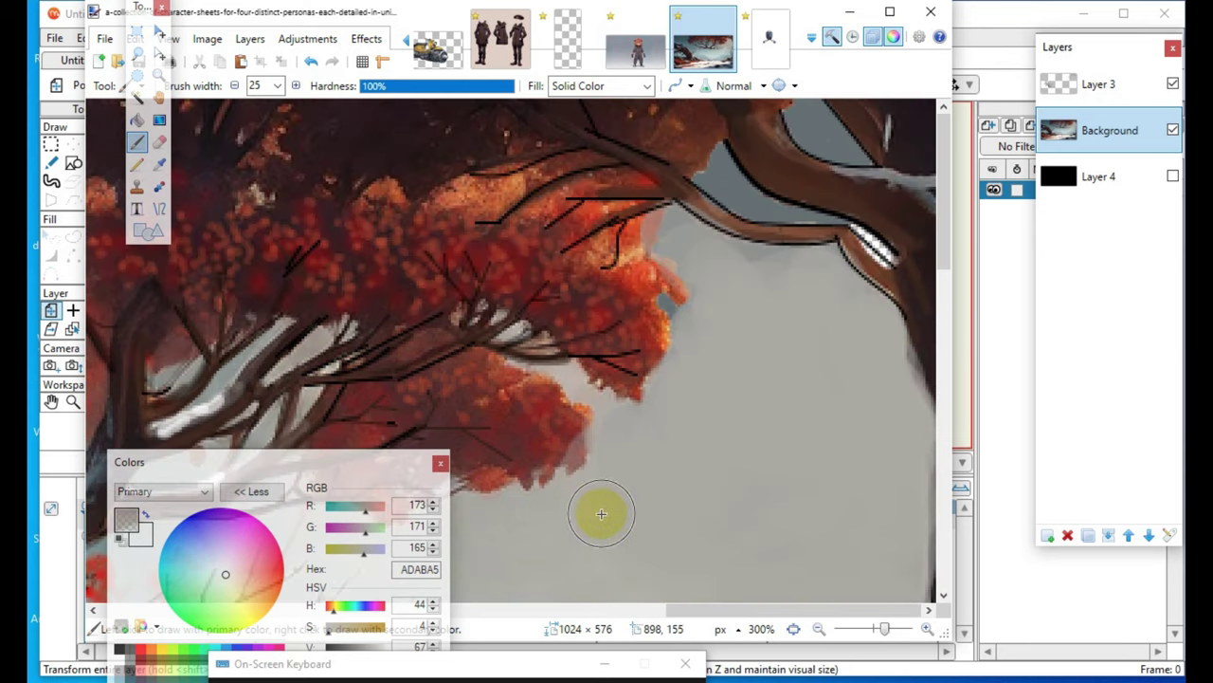
pyautogui.click(904, 245)
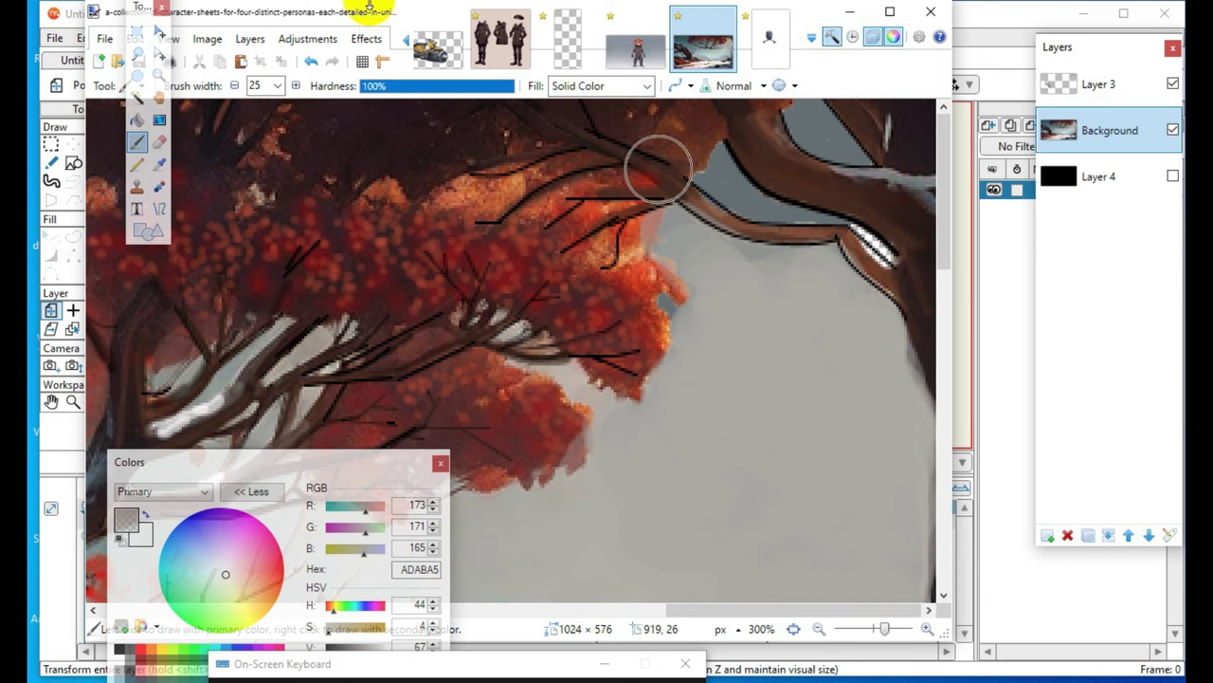
# - Set the brush width to 14 and paint light gray over the dark sky gaps between the large tree's upper branches
pyautogui.click(276, 85)
pyautogui.moveTo(296, 340); pyautogui.dragTo(286, 220)
pyautogui.click(267, 277)
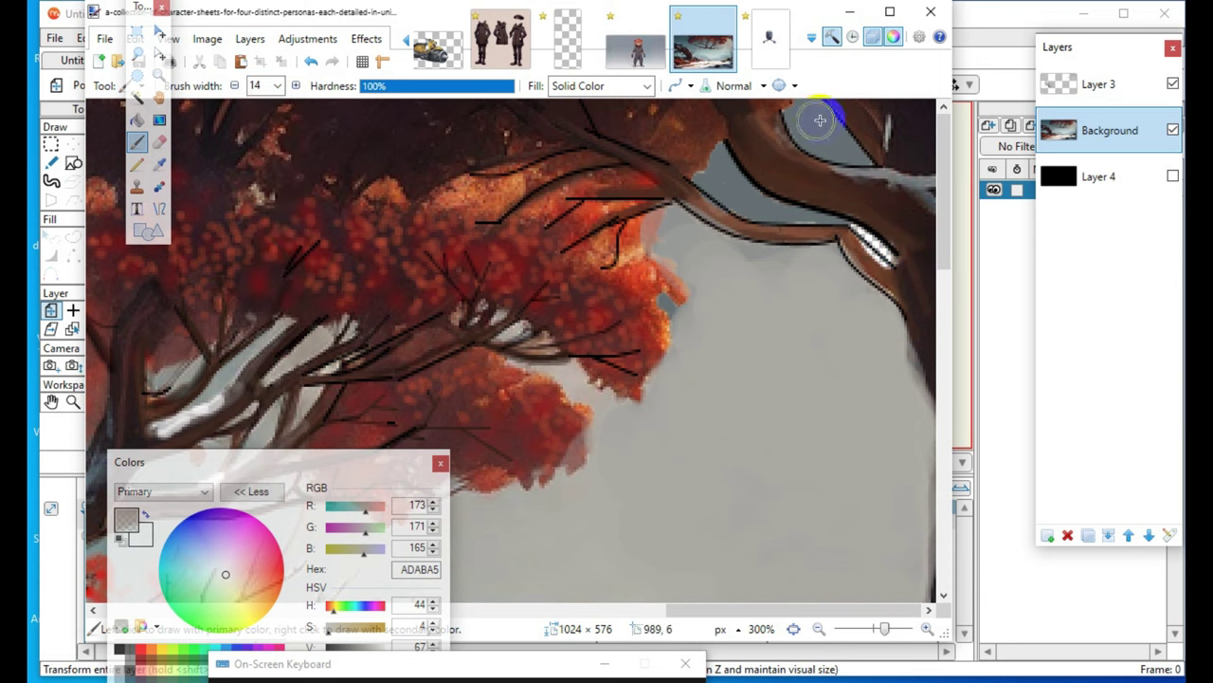
pyautogui.moveTo(823, 157)
pyautogui.mouseDown()
pyautogui.moveTo(783, 153)
pyautogui.moveTo(855, 148)
pyautogui.mouseUp()
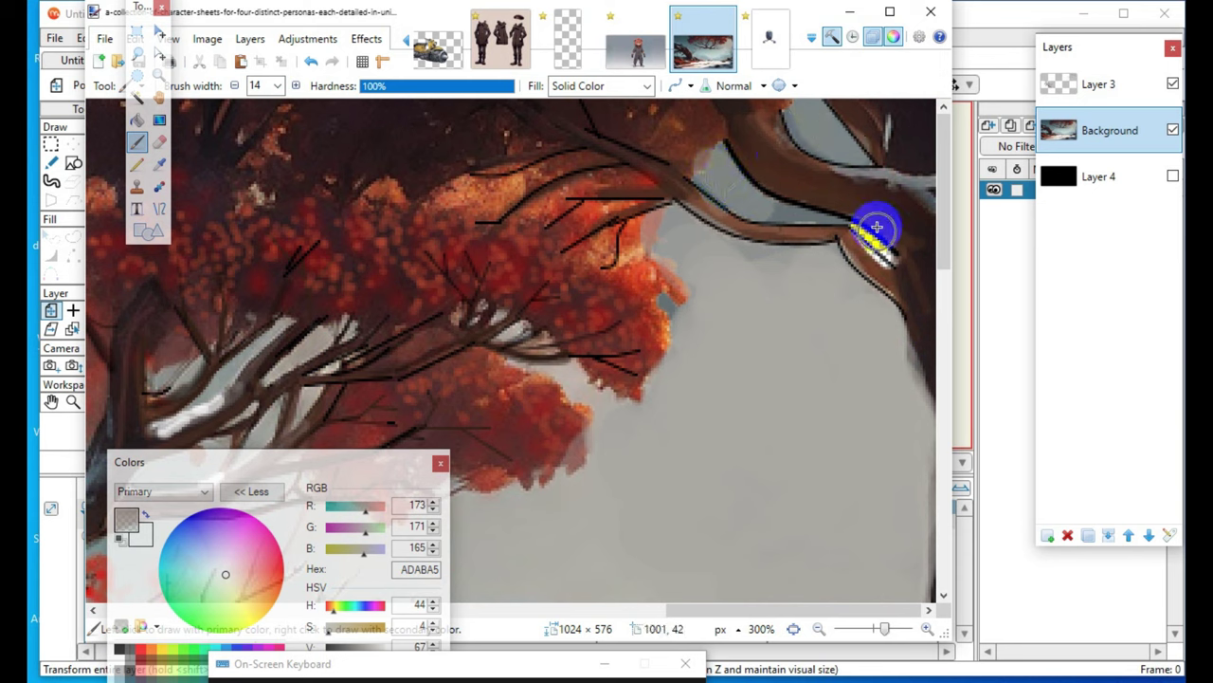
pyautogui.moveTo(766, 195)
pyautogui.mouseDown()
pyautogui.moveTo(840, 227)
pyautogui.moveTo(867, 256)
pyautogui.mouseUp()
pyautogui.moveTo(880, 333)
pyautogui.mouseDown()
pyautogui.moveTo(876, 301)
pyautogui.moveTo(917, 269)
pyautogui.mouseUp()
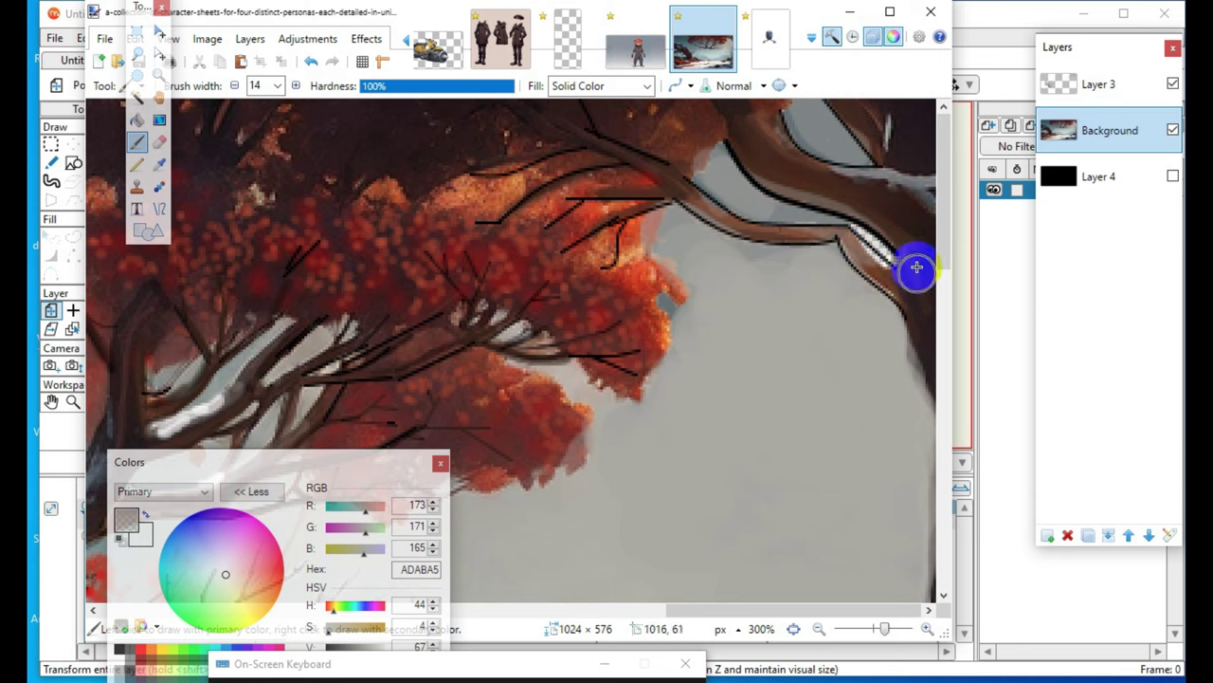
# - Reduce the brush width to 5 and paint light gray over the white patch in the large tree's branch fork
pyautogui.click(235, 86)
pyautogui.click(242, 87)
pyautogui.click(242, 87)
pyautogui.click(854, 232)
pyautogui.moveTo(857, 229)
pyautogui.mouseDown()
pyautogui.moveTo(873, 254)
pyautogui.moveTo(852, 228)
pyautogui.moveTo(902, 261)
pyautogui.mouseUp()
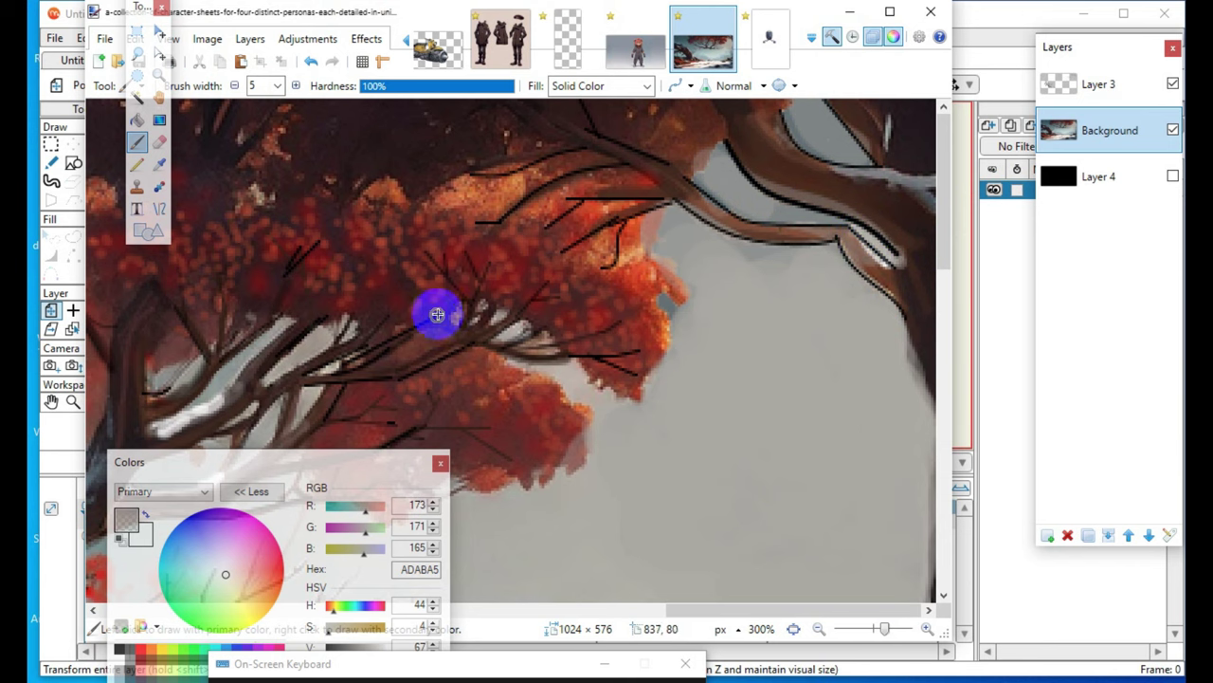
# - Mix a dark reddish brown, hex 632D22, as the primary color and apply first touches of it to the arched branch
pyautogui.moveTo(307, 464); pyautogui.dragTo(289, 331)
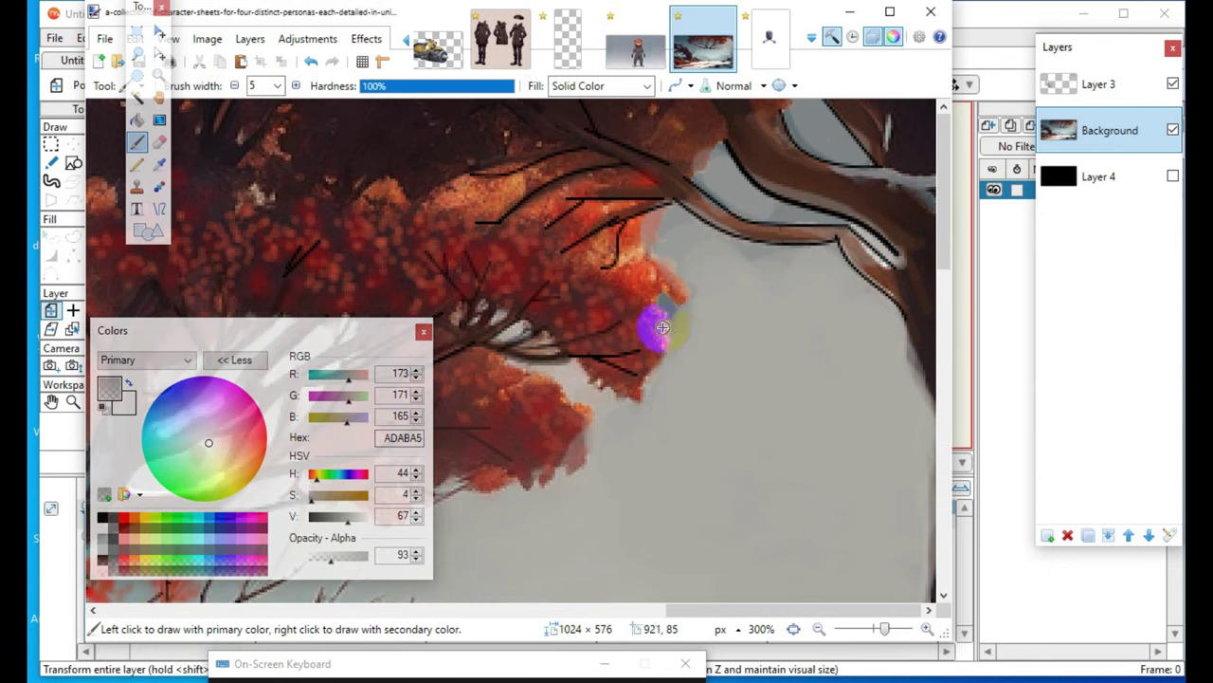
pyautogui.click(348, 494)
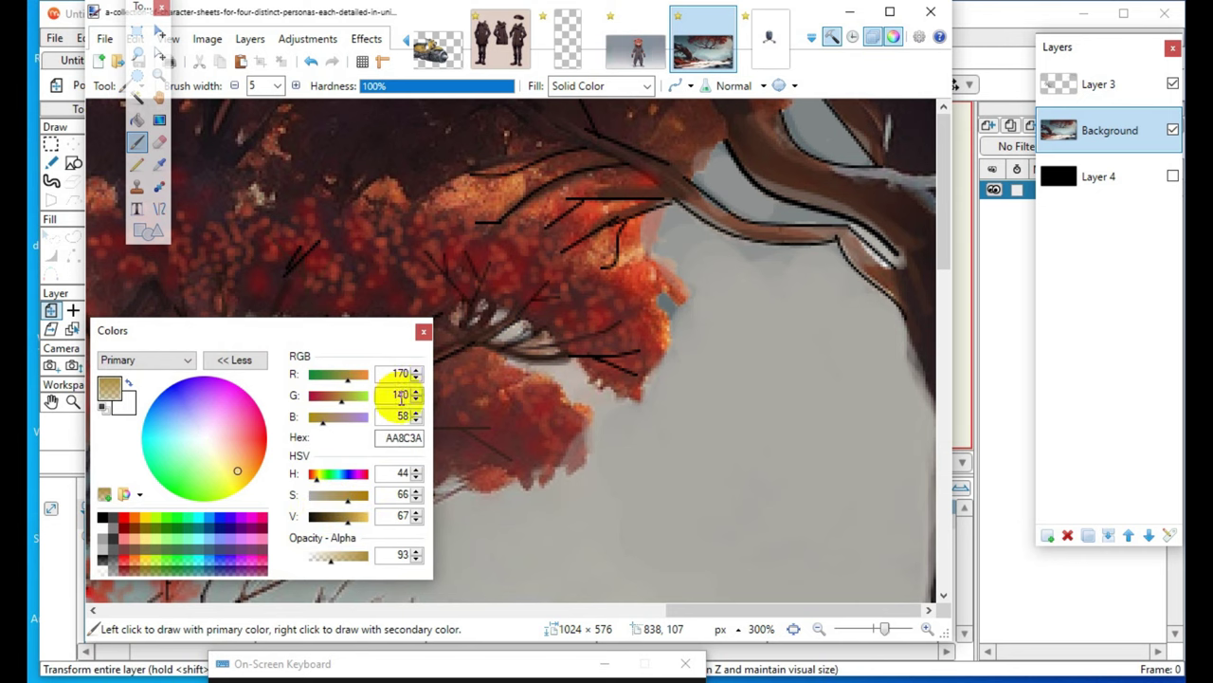
pyautogui.moveTo(341, 406); pyautogui.dragTo(326, 405)
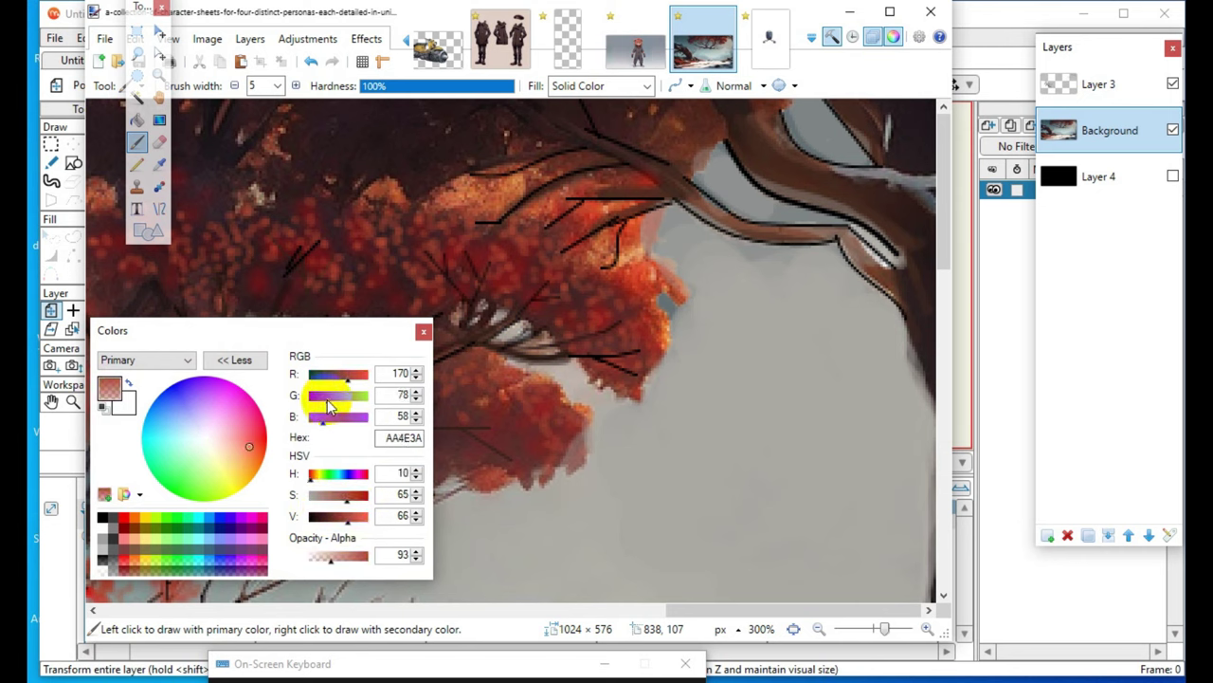
pyautogui.click(327, 516)
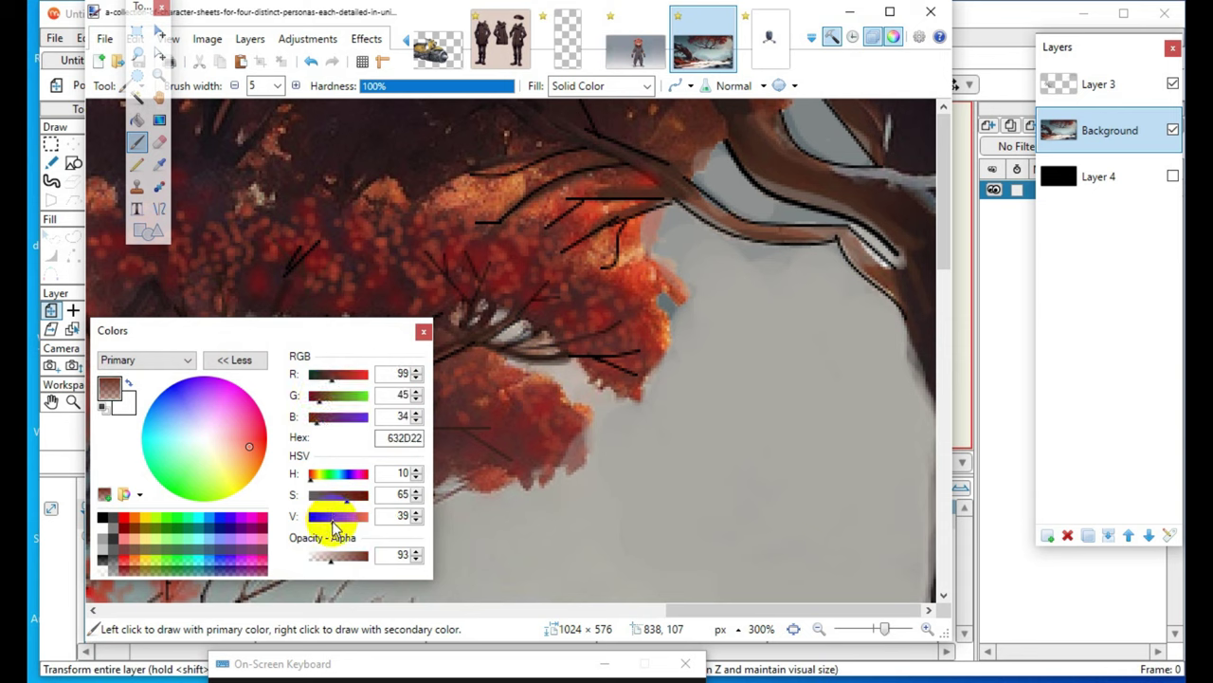
pyautogui.click(799, 206)
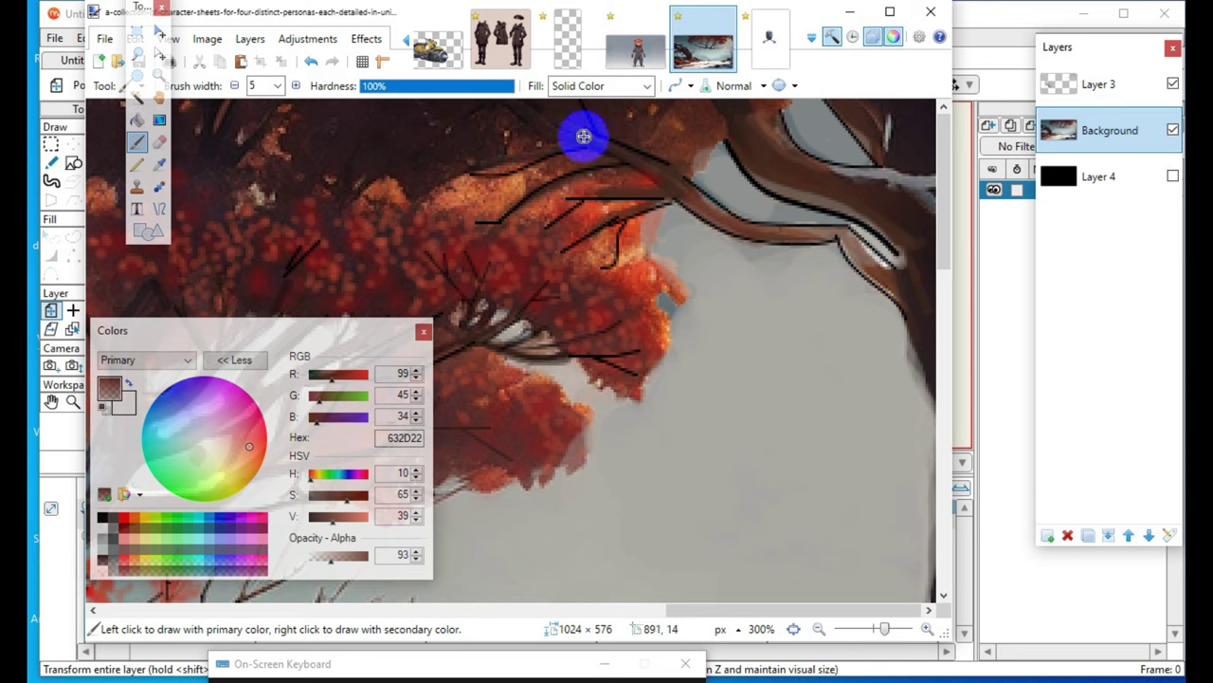
pyautogui.click(673, 328)
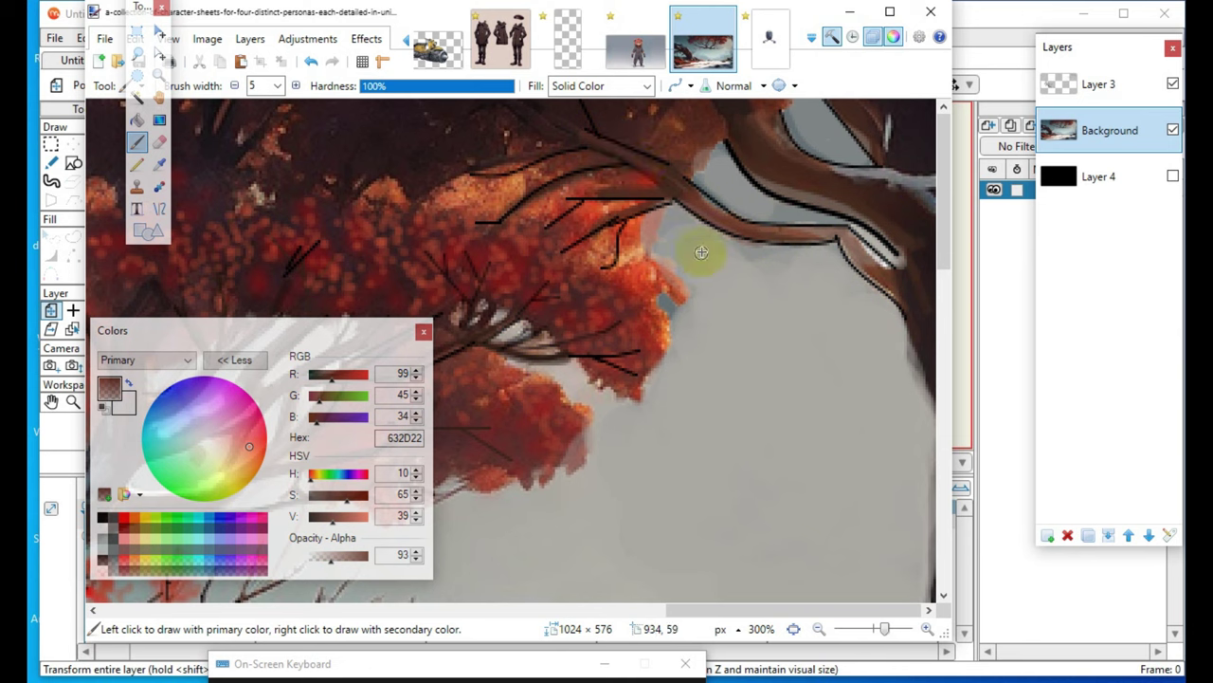
# - Move the Colors window below the left tree's branches, set the brush width to 3, and paint its middle branches brown
pyautogui.moveTo(314, 328); pyautogui.dragTo(351, 495)
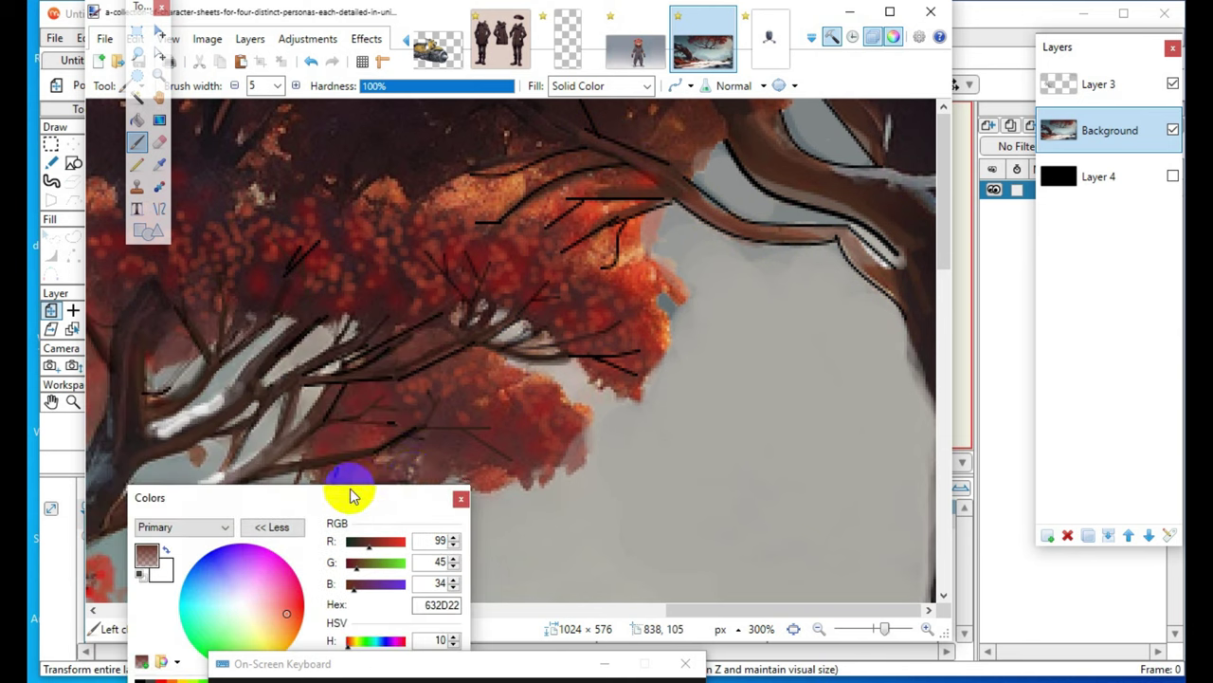
pyautogui.click(233, 86)
pyautogui.click(235, 86)
pyautogui.click(322, 367)
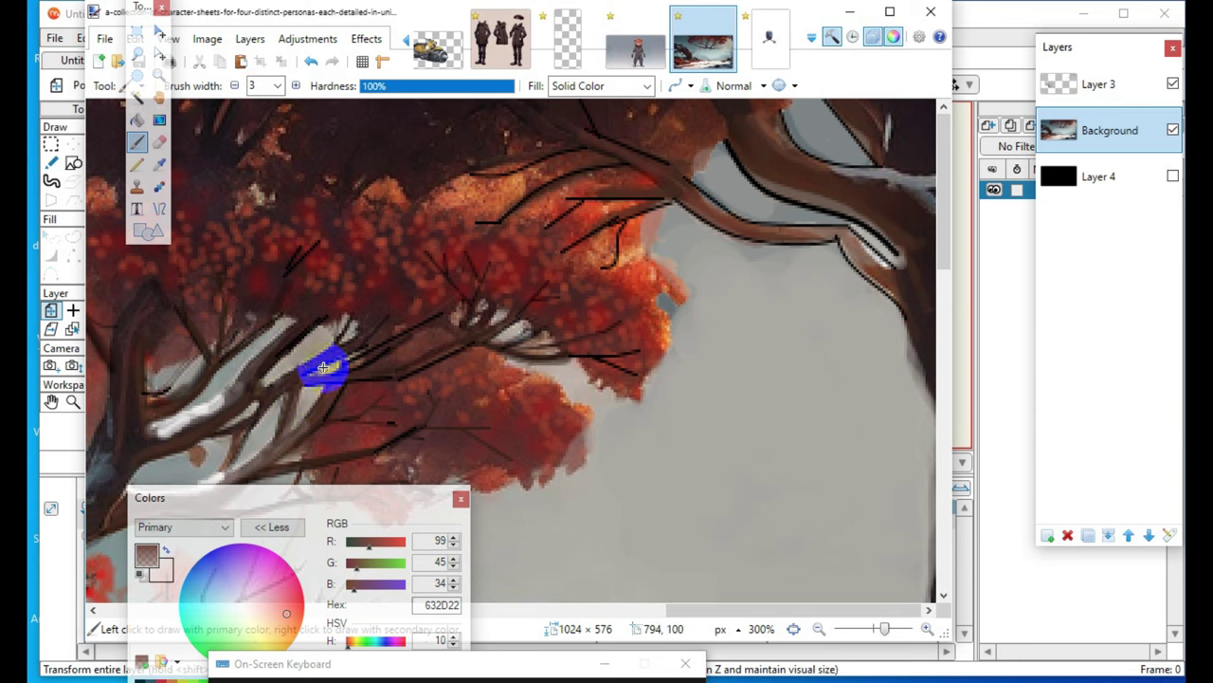
pyautogui.moveTo(309, 381)
pyautogui.mouseDown()
pyautogui.moveTo(449, 351)
pyautogui.moveTo(395, 375)
pyautogui.moveTo(406, 374)
pyautogui.moveTo(305, 384)
pyautogui.moveTo(505, 344)
pyautogui.moveTo(438, 334)
pyautogui.moveTo(318, 388)
pyautogui.moveTo(411, 333)
pyautogui.moveTo(341, 371)
pyautogui.moveTo(397, 386)
pyautogui.mouseUp()
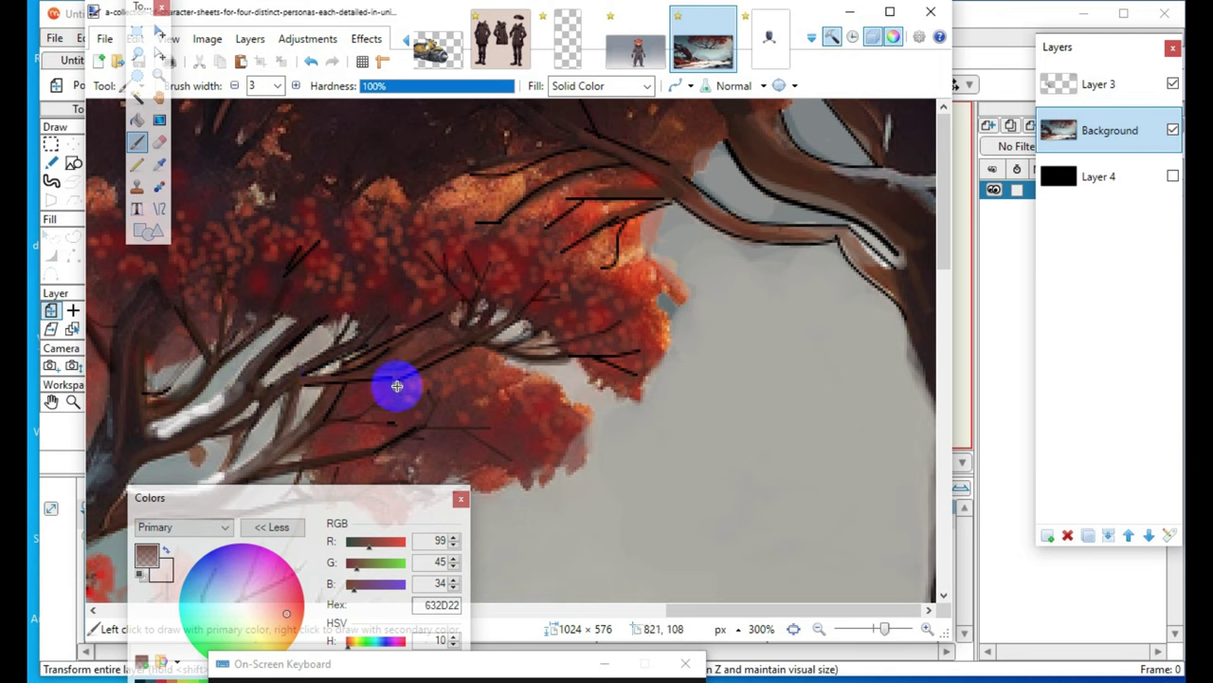
# - Paint reddish brown along the left tree's lower branches and touch up its upper branches around the sky gaps
pyautogui.scroll(-1, 316, 425)
pyautogui.moveTo(331, 358)
pyautogui.mouseDown()
pyautogui.moveTo(252, 360)
pyautogui.moveTo(320, 339)
pyautogui.moveTo(296, 309)
pyautogui.mouseUp()
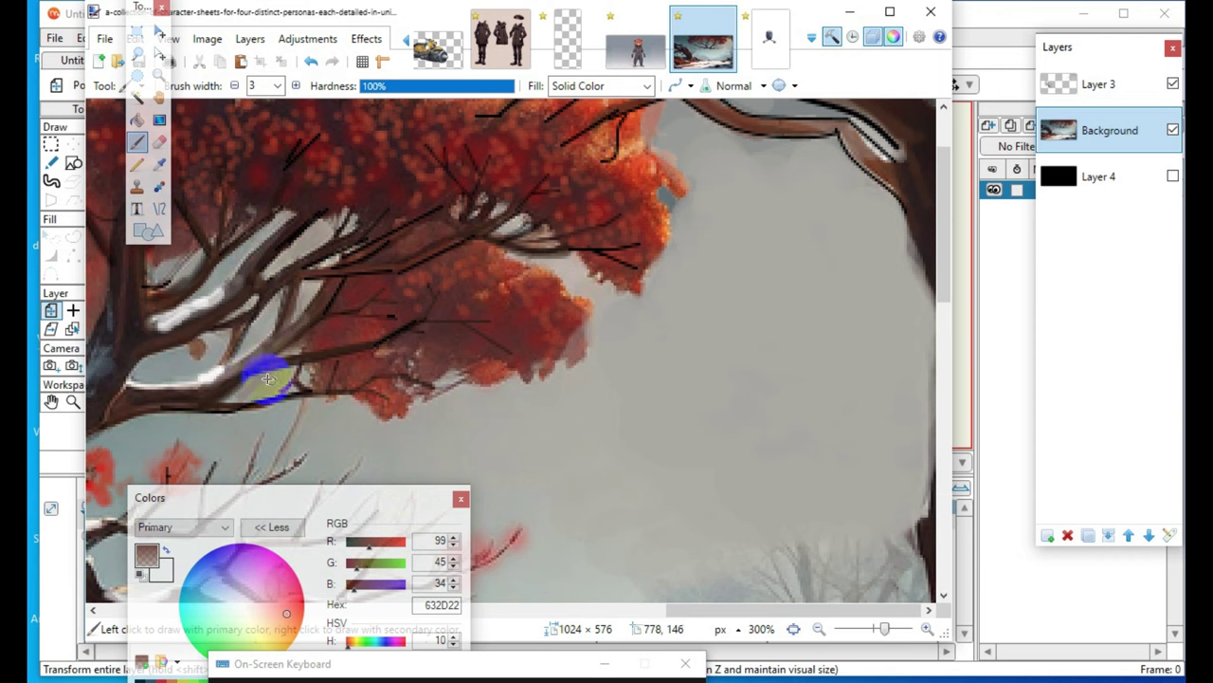
pyautogui.moveTo(389, 332)
pyautogui.mouseDown()
pyautogui.moveTo(397, 373)
pyautogui.moveTo(198, 382)
pyautogui.moveTo(289, 416)
pyautogui.moveTo(335, 392)
pyautogui.moveTo(190, 411)
pyautogui.moveTo(340, 396)
pyautogui.mouseUp()
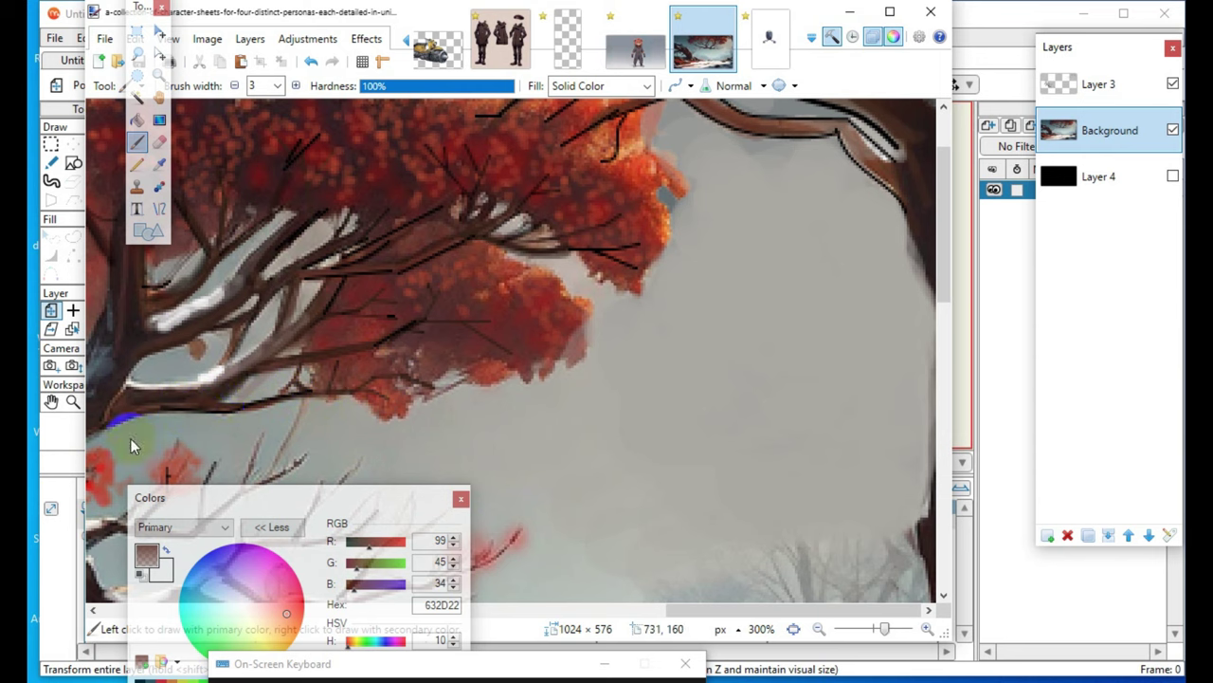
pyautogui.scroll(3, 390, 422)
pyautogui.moveTo(427, 344)
pyautogui.mouseDown()
pyautogui.moveTo(384, 411)
pyautogui.moveTo(398, 383)
pyautogui.moveTo(316, 412)
pyautogui.moveTo(350, 369)
pyautogui.moveTo(410, 340)
pyautogui.moveTo(490, 270)
pyautogui.moveTo(439, 350)
pyautogui.moveTo(379, 360)
pyautogui.moveTo(337, 342)
pyautogui.moveTo(344, 316)
pyautogui.moveTo(289, 397)
pyautogui.moveTo(341, 455)
pyautogui.moveTo(425, 399)
pyautogui.moveTo(354, 349)
pyautogui.mouseUp()
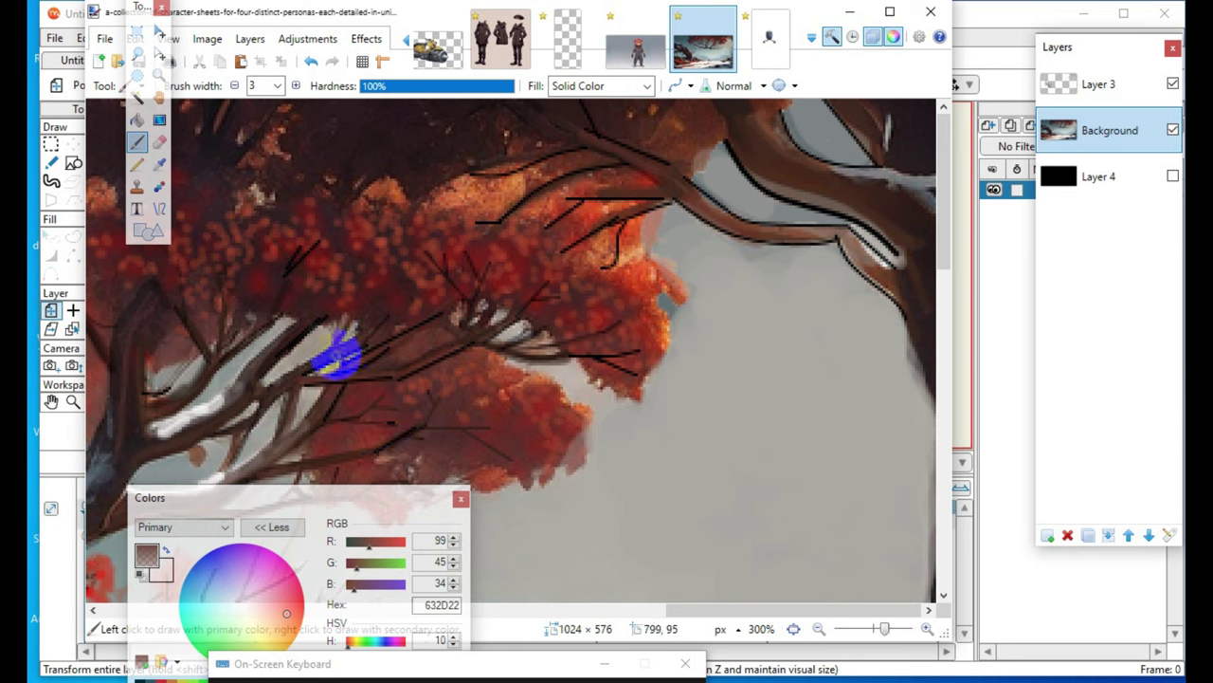
# - Paint reddish brown along the arched branch and around the pale gap in the large tree's branch fork
pyautogui.moveTo(564, 129)
pyautogui.mouseDown()
pyautogui.moveTo(678, 203)
pyautogui.moveTo(644, 205)
pyautogui.moveTo(681, 198)
pyautogui.moveTo(629, 194)
pyautogui.moveTo(666, 219)
pyautogui.moveTo(604, 309)
pyautogui.moveTo(602, 268)
pyautogui.mouseUp()
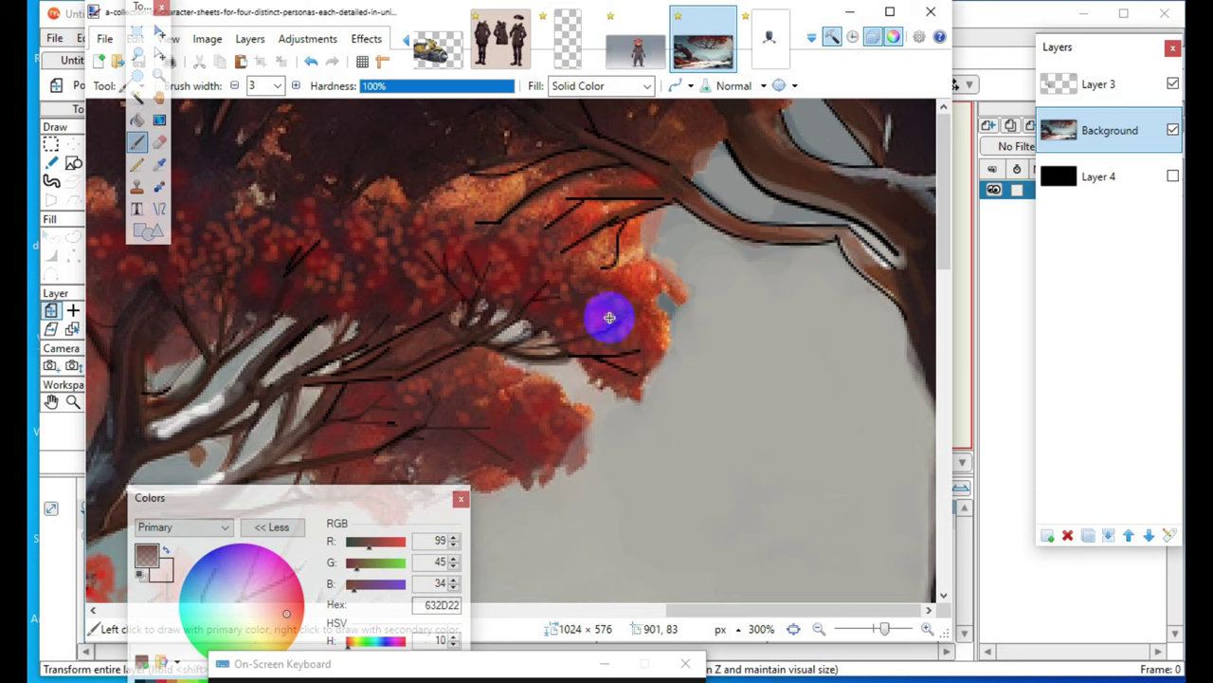
pyautogui.moveTo(618, 131)
pyautogui.mouseDown()
pyautogui.moveTo(734, 248)
pyautogui.moveTo(720, 205)
pyautogui.moveTo(730, 220)
pyautogui.moveTo(653, 162)
pyautogui.moveTo(697, 201)
pyautogui.moveTo(670, 162)
pyautogui.moveTo(581, 131)
pyautogui.moveTo(670, 175)
pyautogui.moveTo(634, 152)
pyautogui.moveTo(653, 112)
pyautogui.moveTo(749, 244)
pyautogui.mouseUp()
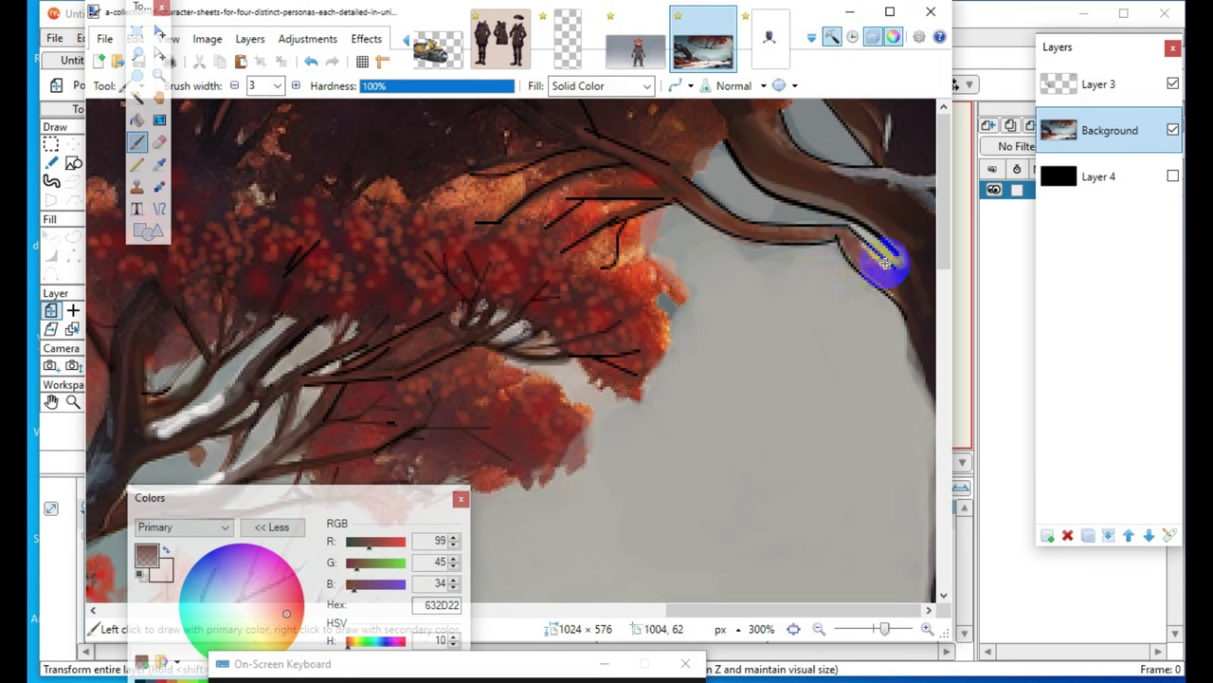
pyautogui.moveTo(851, 241)
pyautogui.mouseDown()
pyautogui.moveTo(905, 280)
pyautogui.moveTo(846, 222)
pyautogui.moveTo(874, 261)
pyautogui.moveTo(865, 255)
pyautogui.moveTo(849, 234)
pyautogui.moveTo(895, 266)
pyautogui.moveTo(927, 343)
pyautogui.moveTo(892, 233)
pyautogui.moveTo(849, 177)
pyautogui.moveTo(831, 184)
pyautogui.moveTo(848, 226)
pyautogui.moveTo(898, 274)
pyautogui.moveTo(888, 233)
pyautogui.moveTo(914, 267)
pyautogui.moveTo(906, 243)
pyautogui.moveTo(906, 279)
pyautogui.moveTo(896, 251)
pyautogui.moveTo(916, 248)
pyautogui.moveTo(889, 291)
pyautogui.moveTo(824, 194)
pyautogui.moveTo(766, 177)
pyautogui.moveTo(740, 139)
pyautogui.moveTo(789, 192)
pyautogui.moveTo(875, 221)
pyautogui.moveTo(909, 249)
pyautogui.moveTo(906, 298)
pyautogui.moveTo(889, 177)
pyautogui.moveTo(858, 124)
pyautogui.moveTo(872, 151)
pyautogui.mouseUp()
pyautogui.moveTo(845, 197)
pyautogui.mouseDown()
pyautogui.moveTo(769, 123)
pyautogui.moveTo(790, 156)
pyautogui.moveTo(776, 114)
pyautogui.moveTo(784, 154)
pyautogui.moveTo(769, 131)
pyautogui.moveTo(780, 106)
pyautogui.moveTo(806, 180)
pyautogui.moveTo(895, 286)
pyautogui.moveTo(847, 252)
pyautogui.moveTo(804, 158)
pyautogui.moveTo(754, 134)
pyautogui.moveTo(773, 141)
pyautogui.moveTo(820, 245)
pyautogui.moveTo(802, 192)
pyautogui.moveTo(732, 126)
pyautogui.moveTo(796, 175)
pyautogui.moveTo(722, 114)
pyautogui.moveTo(738, 154)
pyautogui.moveTo(710, 117)
pyautogui.mouseUp()
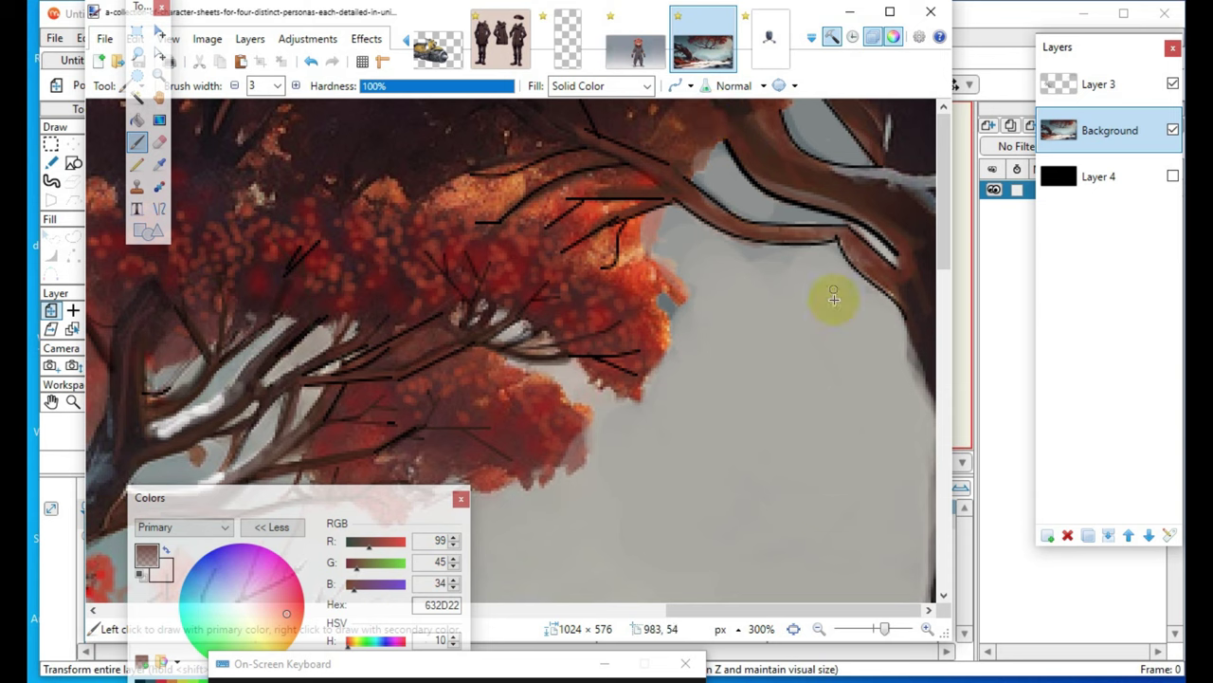
pyautogui.moveTo(773, 219)
pyautogui.mouseDown()
pyautogui.moveTo(724, 220)
pyautogui.moveTo(672, 180)
pyautogui.mouseUp()
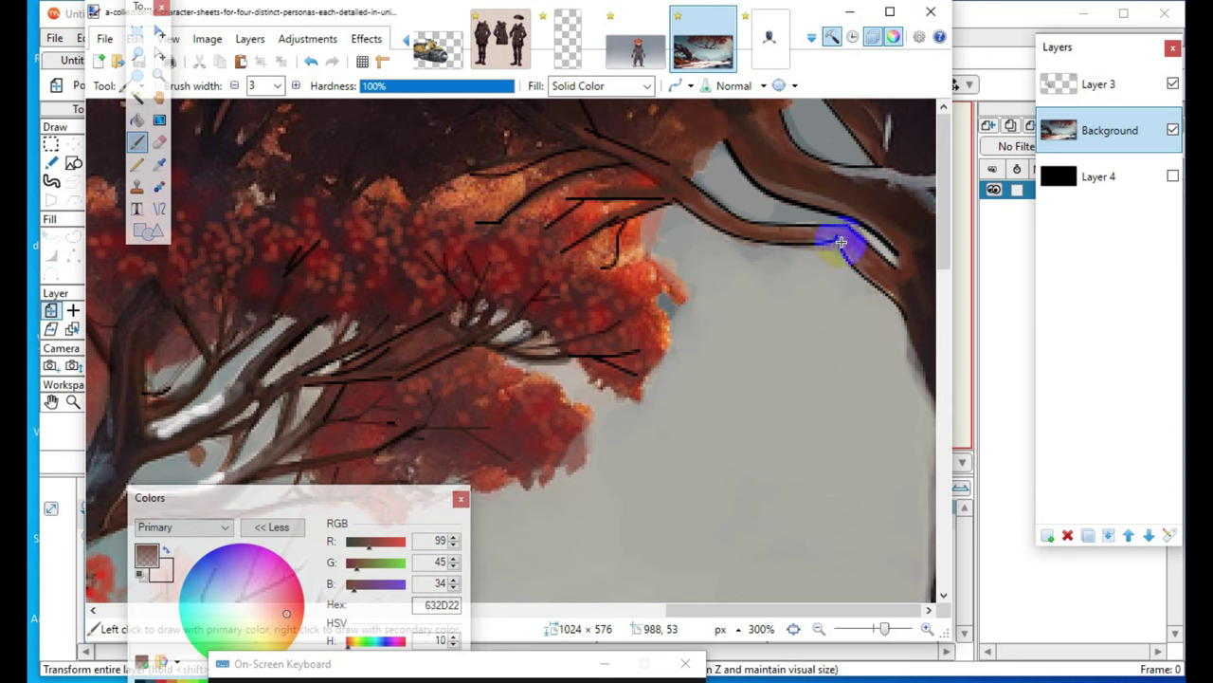
# - Extend the brown toward the large tree's trunk, undo the stray stroke, and recoat the trunk side and arched branch
pyautogui.moveTo(780, 232)
pyautogui.mouseDown()
pyautogui.moveTo(833, 232)
pyautogui.moveTo(940, 374)
pyautogui.mouseUp()
pyautogui.click(312, 63)
pyautogui.moveTo(933, 286)
pyautogui.mouseDown()
pyautogui.moveTo(903, 297)
pyautogui.moveTo(890, 282)
pyautogui.moveTo(917, 327)
pyautogui.moveTo(924, 281)
pyautogui.moveTo(912, 242)
pyautogui.moveTo(906, 286)
pyautogui.moveTo(819, 199)
pyautogui.moveTo(889, 241)
pyautogui.moveTo(875, 219)
pyautogui.moveTo(922, 263)
pyautogui.moveTo(902, 205)
pyautogui.moveTo(914, 248)
pyautogui.moveTo(895, 278)
pyautogui.moveTo(839, 233)
pyautogui.moveTo(903, 296)
pyautogui.moveTo(909, 267)
pyautogui.moveTo(802, 226)
pyautogui.mouseUp()
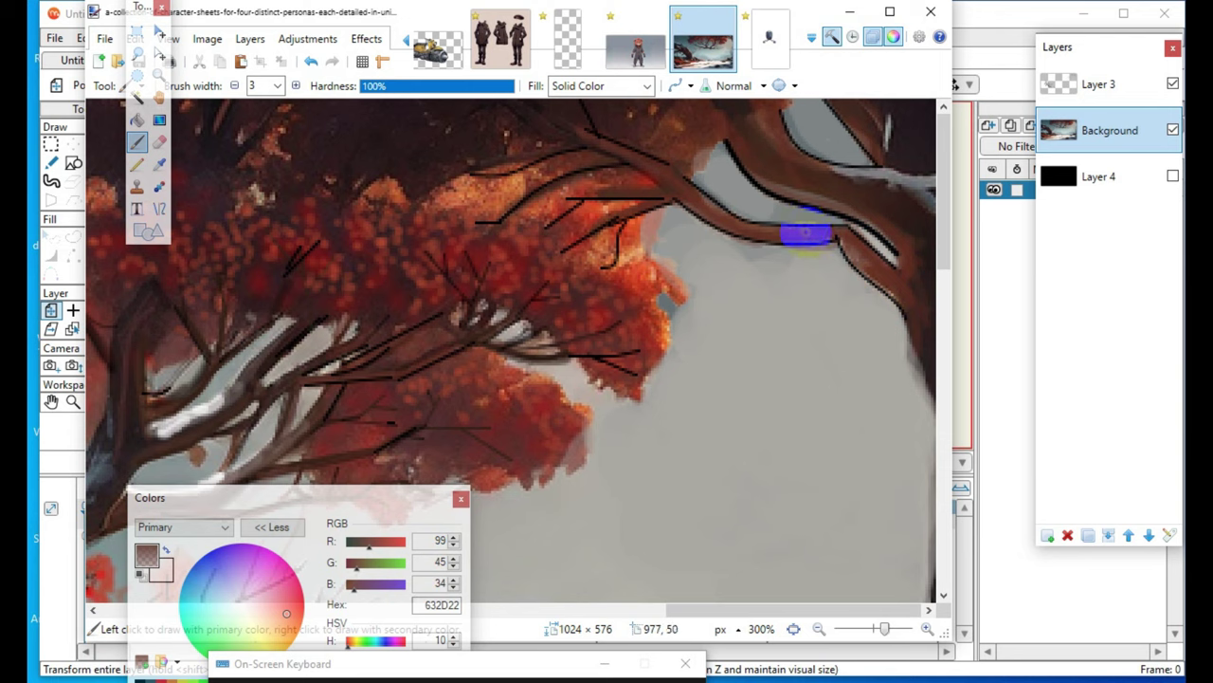
pyautogui.moveTo(707, 201)
pyautogui.mouseDown()
pyautogui.moveTo(669, 164)
pyautogui.moveTo(641, 174)
pyautogui.moveTo(618, 143)
pyautogui.moveTo(578, 134)
pyautogui.moveTo(662, 162)
pyautogui.moveTo(686, 194)
pyautogui.moveTo(712, 179)
pyautogui.moveTo(622, 285)
pyautogui.moveTo(602, 269)
pyautogui.moveTo(600, 259)
pyautogui.moveTo(618, 283)
pyautogui.moveTo(687, 232)
pyautogui.moveTo(551, 249)
pyautogui.moveTo(618, 259)
pyautogui.moveTo(419, 430)
pyautogui.moveTo(337, 412)
pyautogui.moveTo(360, 366)
pyautogui.moveTo(339, 378)
pyautogui.moveTo(332, 340)
pyautogui.mouseUp()
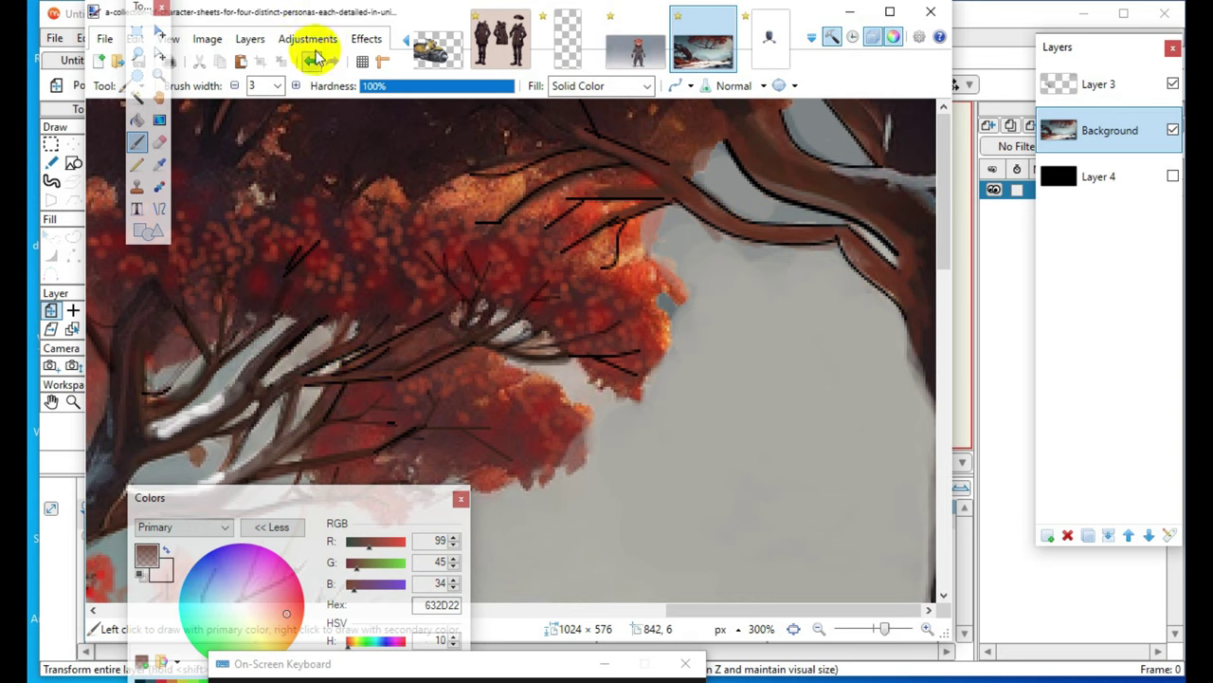
# - Reduce the brush width to 1 and add fine brown strokes along the arched branch's edges
pyautogui.click(234, 85)
pyautogui.click(234, 85)
pyautogui.moveTo(629, 200)
pyautogui.mouseDown()
pyautogui.moveTo(602, 196)
pyautogui.moveTo(679, 193)
pyautogui.moveTo(740, 224)
pyautogui.mouseUp()
pyautogui.moveTo(705, 219)
pyautogui.mouseDown()
pyautogui.moveTo(689, 194)
pyautogui.moveTo(728, 221)
pyautogui.moveTo(656, 184)
pyautogui.moveTo(762, 177)
pyautogui.moveTo(793, 187)
pyautogui.moveTo(785, 214)
pyautogui.moveTo(732, 163)
pyautogui.mouseUp()
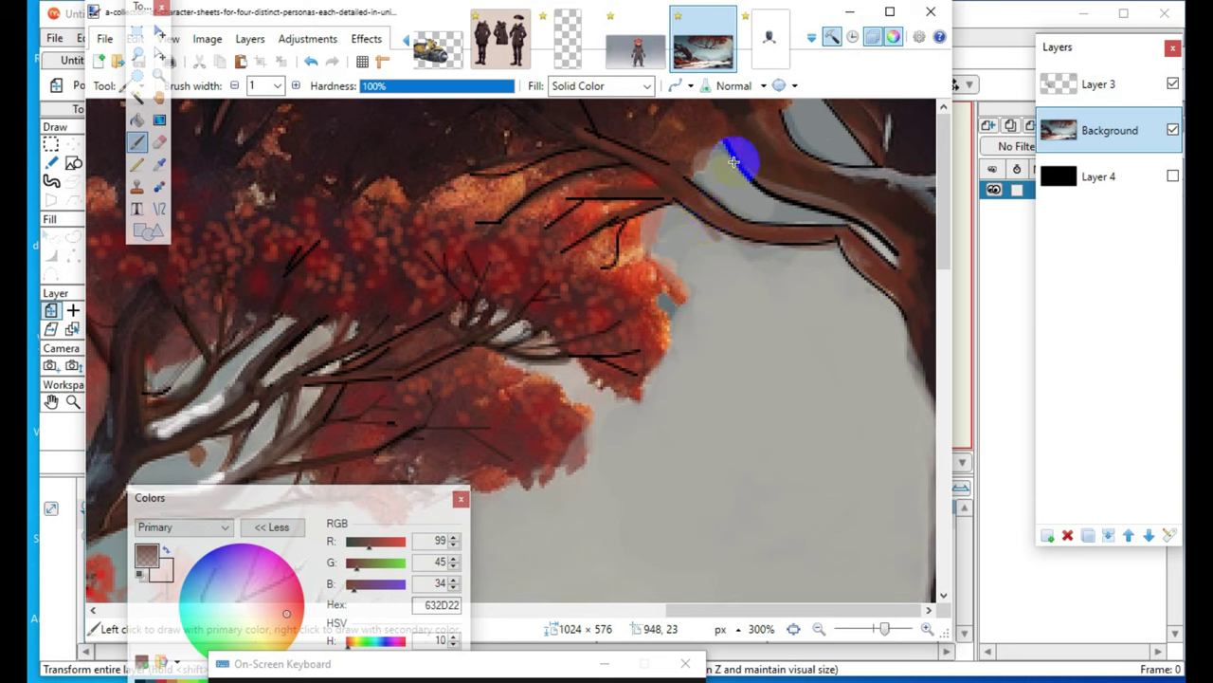
# - Add fine brown strokes to the left tree's middle branches and the forks around its sky gaps
pyautogui.moveTo(692, 250)
pyautogui.mouseDown()
pyautogui.moveTo(736, 159)
pyautogui.moveTo(729, 134)
pyautogui.moveTo(801, 223)
pyautogui.moveTo(768, 205)
pyautogui.moveTo(622, 218)
pyautogui.moveTo(631, 282)
pyautogui.moveTo(343, 382)
pyautogui.moveTo(373, 395)
pyautogui.moveTo(313, 385)
pyautogui.moveTo(400, 377)
pyautogui.moveTo(366, 375)
pyautogui.moveTo(407, 386)
pyautogui.moveTo(302, 386)
pyautogui.moveTo(466, 375)
pyautogui.moveTo(355, 384)
pyautogui.mouseUp()
pyautogui.moveTo(436, 344)
pyautogui.mouseDown()
pyautogui.moveTo(417, 387)
pyautogui.moveTo(382, 385)
pyautogui.mouseUp()
pyautogui.scroll(-3, 382, 385)
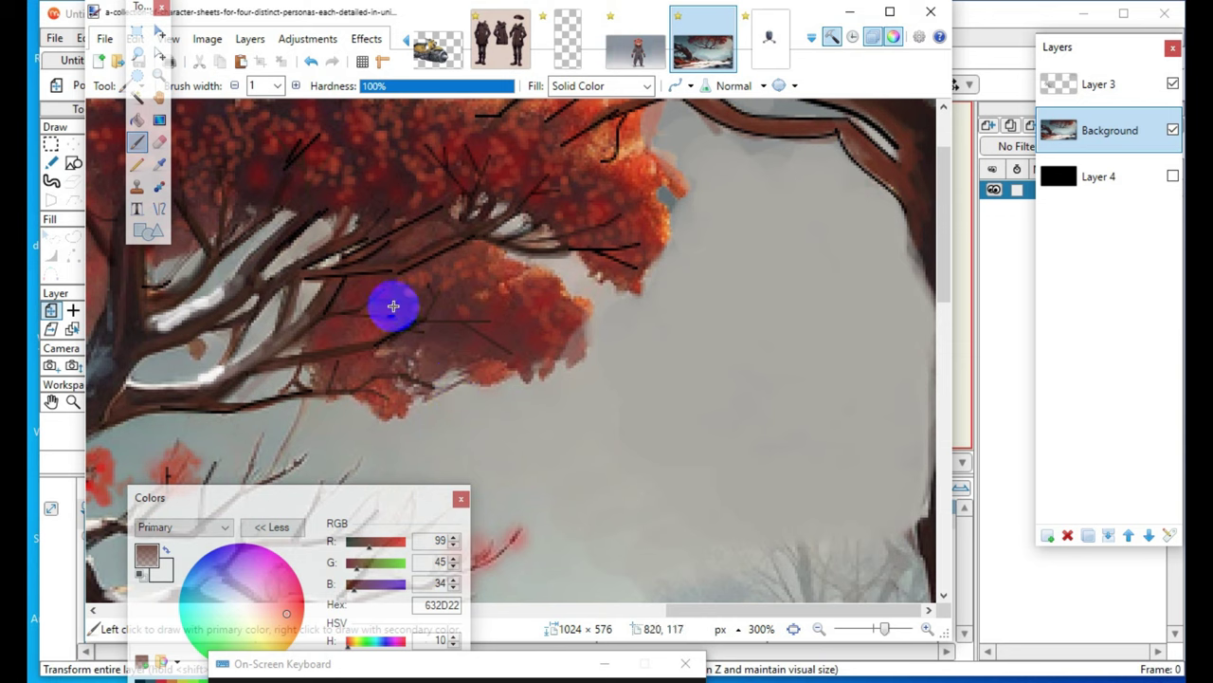
pyautogui.moveTo(365, 278)
pyautogui.mouseDown()
pyautogui.moveTo(301, 281)
pyautogui.moveTo(201, 326)
pyautogui.moveTo(292, 319)
pyautogui.moveTo(349, 298)
pyautogui.moveTo(314, 274)
pyautogui.moveTo(208, 311)
pyautogui.moveTo(273, 303)
pyautogui.moveTo(264, 289)
pyautogui.moveTo(315, 261)
pyautogui.moveTo(315, 271)
pyautogui.moveTo(404, 264)
pyautogui.moveTo(308, 282)
pyautogui.moveTo(401, 269)
pyautogui.moveTo(329, 273)
pyautogui.mouseUp()
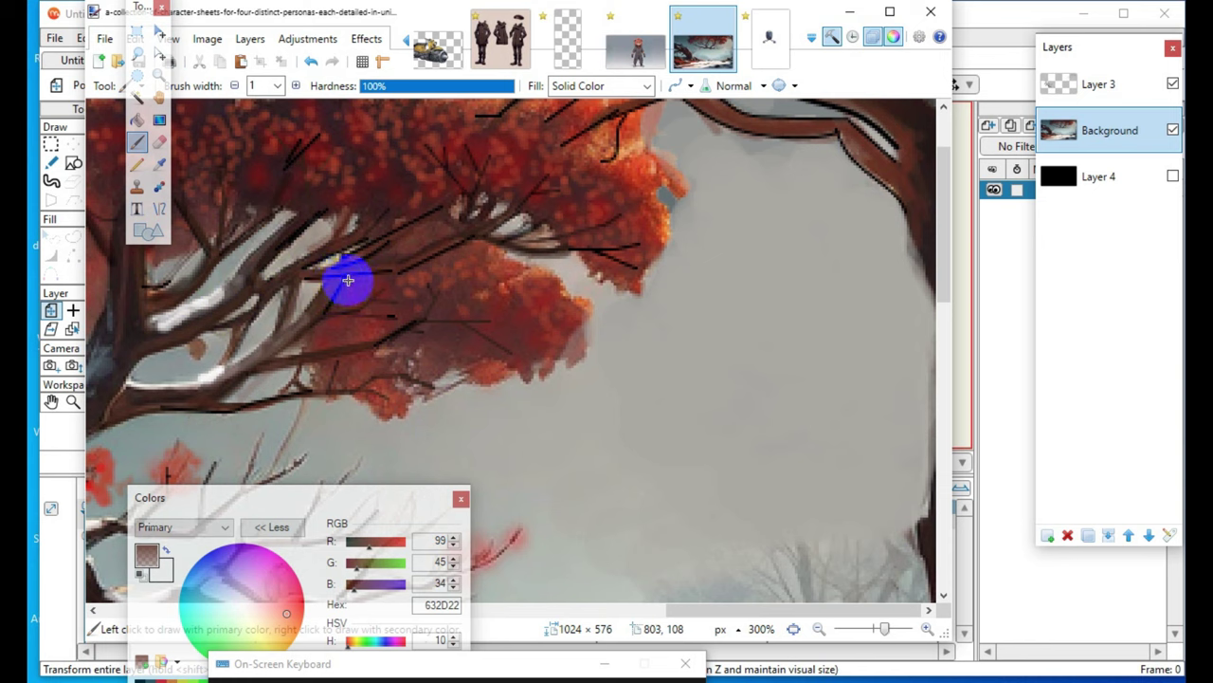
pyautogui.moveTo(300, 305)
pyautogui.mouseDown()
pyautogui.moveTo(438, 238)
pyautogui.moveTo(327, 270)
pyautogui.moveTo(745, 117)
pyautogui.moveTo(591, 206)
pyautogui.moveTo(285, 183)
pyautogui.mouseUp()
# - Raise the brown's opacity to 143 and paint stronger strokes on the left tree's branches beside the lower foliage
pyautogui.moveTo(285, 502); pyautogui.dragTo(641, 334)
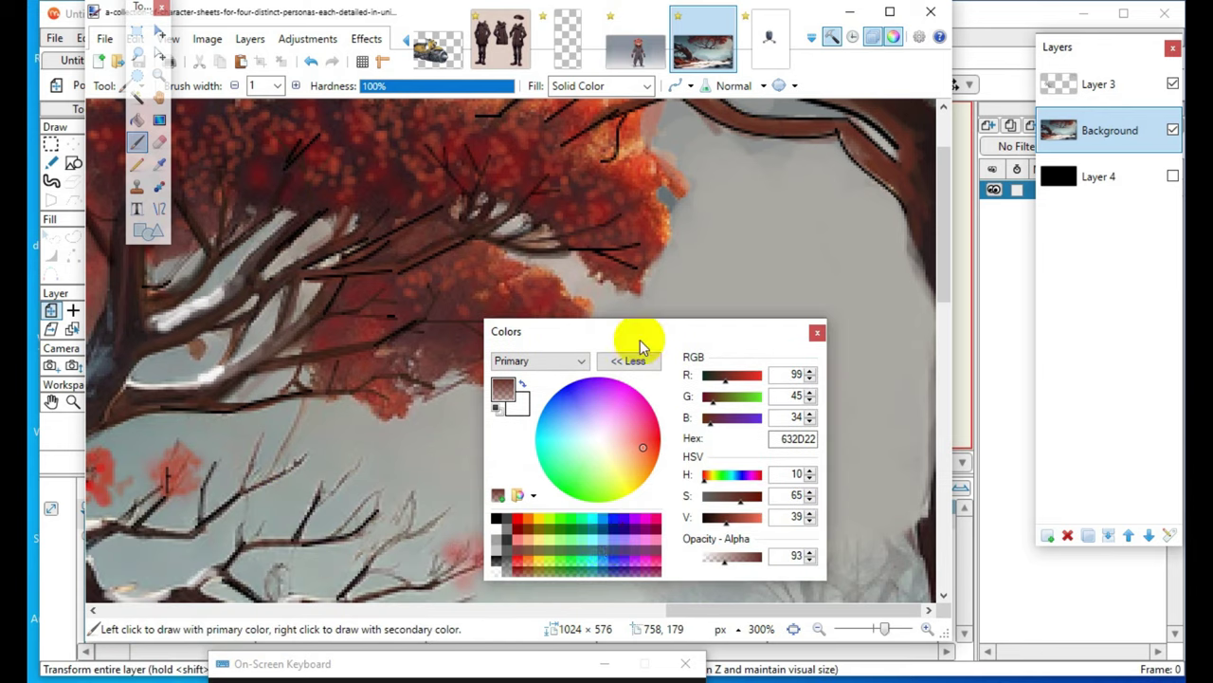
pyautogui.click(738, 561)
pyautogui.moveTo(388, 255)
pyautogui.mouseDown()
pyautogui.moveTo(341, 256)
pyautogui.moveTo(343, 307)
pyautogui.mouseUp()
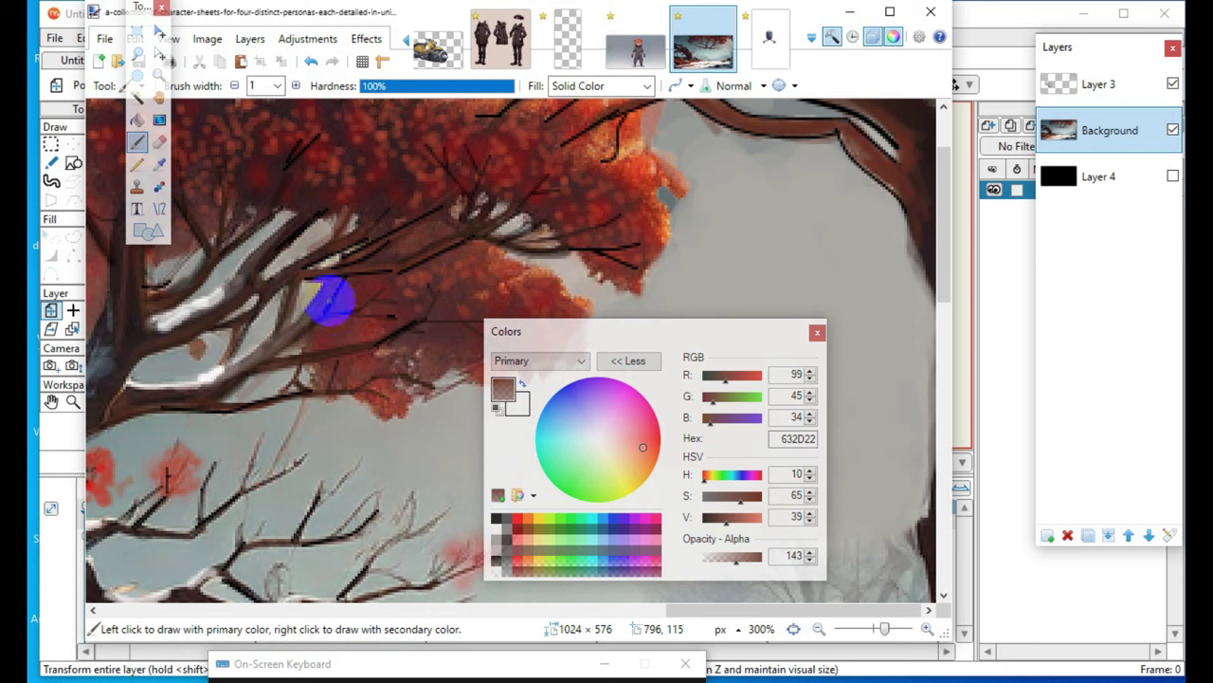
pyautogui.moveTo(319, 312)
pyautogui.mouseDown()
pyautogui.moveTo(292, 278)
pyautogui.moveTo(429, 274)
pyautogui.moveTo(408, 245)
pyautogui.moveTo(347, 254)
pyautogui.moveTo(331, 274)
pyautogui.moveTo(429, 213)
pyautogui.moveTo(336, 261)
pyautogui.moveTo(592, 239)
pyautogui.moveTo(505, 258)
pyautogui.moveTo(450, 243)
pyautogui.moveTo(441, 209)
pyautogui.moveTo(478, 232)
pyautogui.moveTo(452, 219)
pyautogui.moveTo(508, 180)
pyautogui.moveTo(500, 254)
pyautogui.moveTo(621, 244)
pyautogui.moveTo(395, 275)
pyautogui.moveTo(517, 208)
pyautogui.moveTo(451, 243)
pyautogui.moveTo(515, 215)
pyautogui.moveTo(520, 265)
pyautogui.moveTo(478, 234)
pyautogui.moveTo(511, 245)
pyautogui.moveTo(465, 217)
pyautogui.moveTo(522, 279)
pyautogui.moveTo(366, 373)
pyautogui.moveTo(380, 344)
pyautogui.moveTo(429, 315)
pyautogui.moveTo(433, 344)
pyautogui.mouseUp()
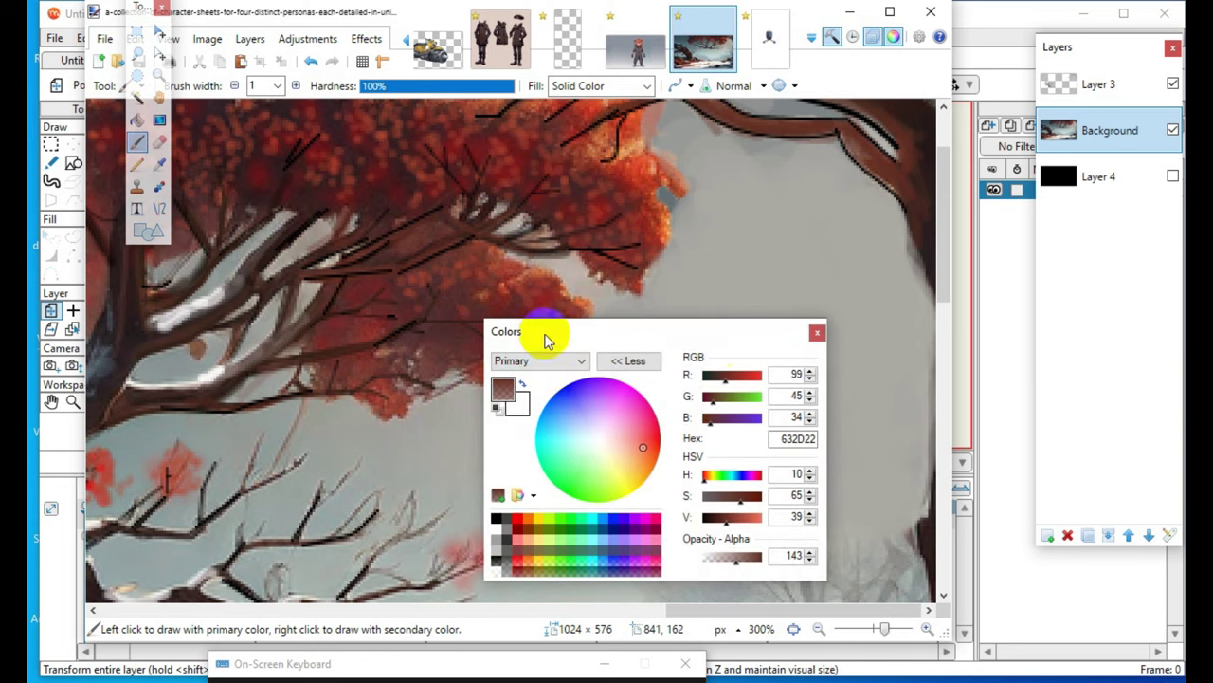
# - Move the Colors window off the canvas and paint fine brown strokes on the left tree's trunk and branches
pyautogui.moveTo(544, 337); pyautogui.dragTo(741, 354)
pyautogui.moveTo(206, 414)
pyautogui.mouseDown()
pyautogui.moveTo(149, 407)
pyautogui.moveTo(251, 405)
pyautogui.moveTo(296, 386)
pyautogui.moveTo(206, 403)
pyautogui.moveTo(246, 365)
pyautogui.moveTo(404, 312)
pyautogui.moveTo(303, 301)
pyautogui.moveTo(399, 212)
pyautogui.moveTo(180, 308)
pyautogui.moveTo(204, 293)
pyautogui.moveTo(330, 299)
pyautogui.moveTo(276, 301)
pyautogui.moveTo(154, 356)
pyautogui.moveTo(152, 344)
pyautogui.moveTo(224, 320)
pyautogui.moveTo(312, 336)
pyautogui.moveTo(201, 224)
pyautogui.moveTo(169, 305)
pyautogui.moveTo(149, 297)
pyautogui.moveTo(159, 308)
pyautogui.moveTo(190, 230)
pyautogui.moveTo(201, 240)
pyautogui.moveTo(188, 224)
pyautogui.moveTo(219, 238)
pyautogui.moveTo(141, 387)
pyautogui.moveTo(307, 318)
pyautogui.moveTo(276, 286)
pyautogui.moveTo(243, 299)
pyautogui.moveTo(258, 284)
pyautogui.moveTo(285, 289)
pyautogui.moveTo(330, 408)
pyautogui.moveTo(313, 311)
pyautogui.moveTo(230, 371)
pyautogui.moveTo(248, 337)
pyautogui.moveTo(194, 343)
pyautogui.moveTo(250, 322)
pyautogui.moveTo(186, 370)
pyautogui.moveTo(193, 330)
pyautogui.moveTo(231, 328)
pyautogui.moveTo(195, 335)
pyautogui.moveTo(217, 332)
pyautogui.moveTo(162, 319)
pyautogui.mouseUp()
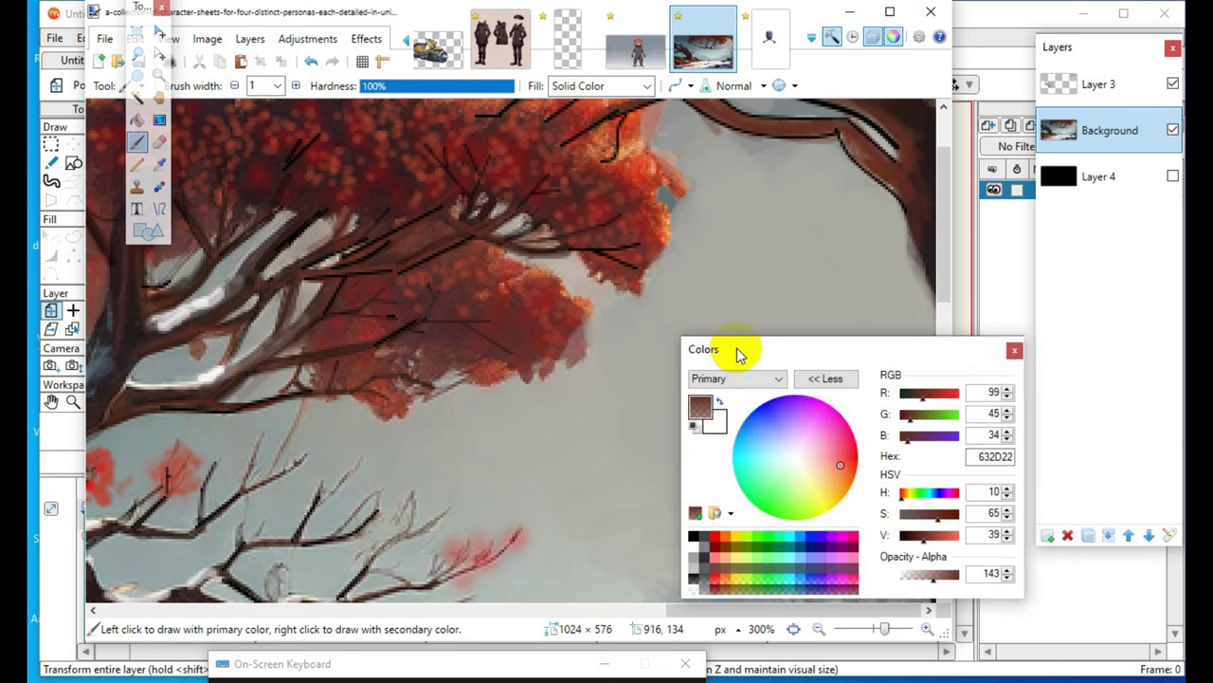
pyautogui.moveTo(740, 352); pyautogui.dragTo(1057, 503)
pyautogui.moveTo(625, 270)
pyautogui.mouseDown()
pyautogui.moveTo(548, 246)
pyautogui.moveTo(468, 255)
pyautogui.moveTo(435, 155)
pyautogui.moveTo(468, 193)
pyautogui.moveTo(427, 149)
pyautogui.moveTo(475, 196)
pyautogui.mouseUp()
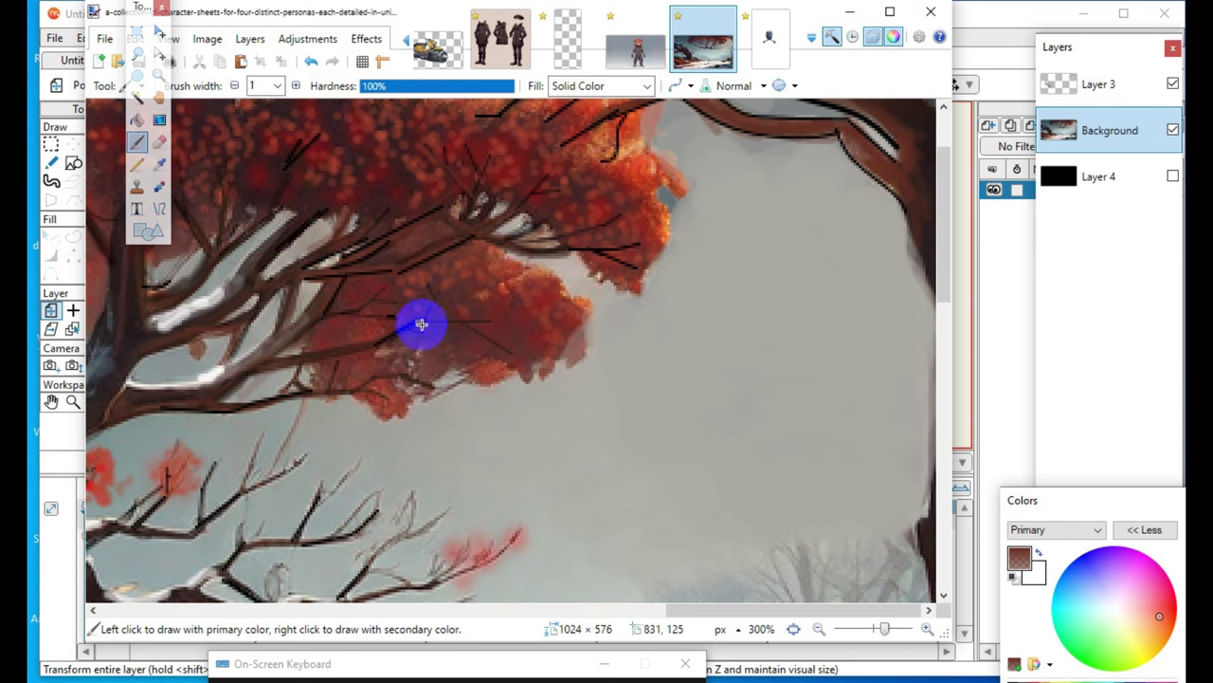
pyautogui.moveTo(338, 297)
pyautogui.mouseDown()
pyautogui.moveTo(343, 282)
pyautogui.moveTo(325, 313)
pyautogui.mouseUp()
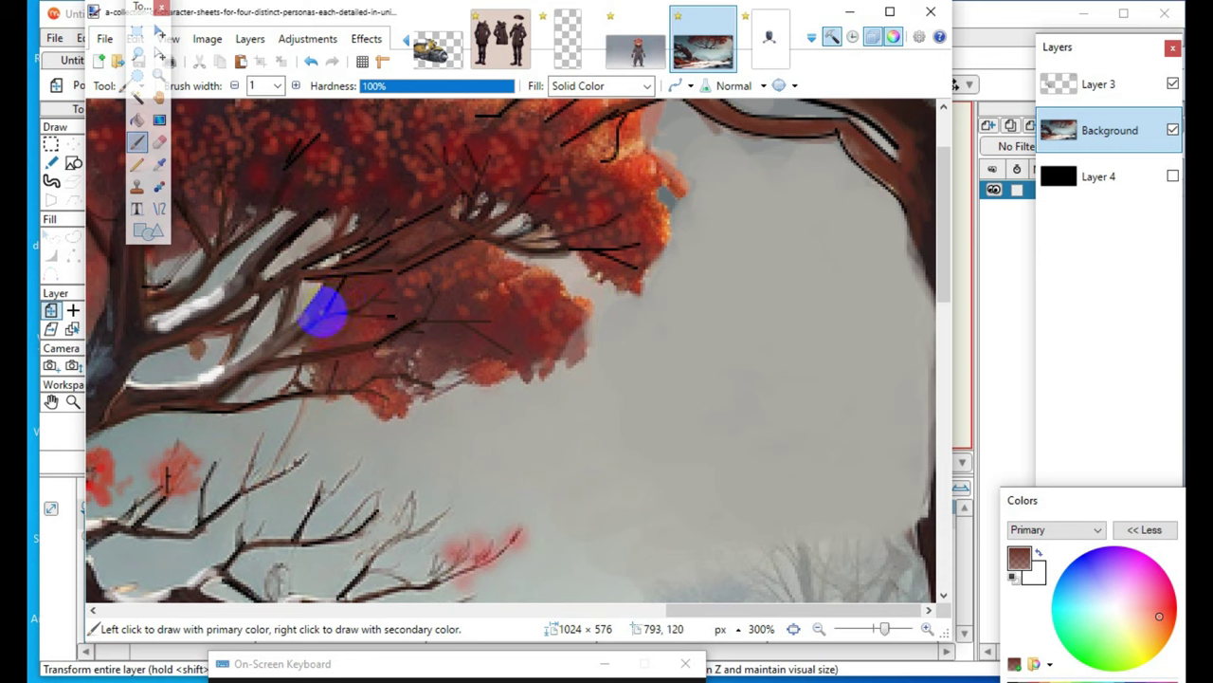
# - Paint fine brown strokes on the black-outlined twigs over the orange foliage below the arched branch
pyautogui.moveTo(646, 127)
pyautogui.mouseDown()
pyautogui.moveTo(603, 122)
pyautogui.moveTo(629, 108)
pyautogui.moveTo(587, 123)
pyautogui.moveTo(621, 106)
pyautogui.moveTo(576, 128)
pyautogui.moveTo(620, 105)
pyautogui.moveTo(562, 145)
pyautogui.moveTo(548, 120)
pyautogui.moveTo(567, 109)
pyautogui.moveTo(541, 125)
pyautogui.moveTo(563, 103)
pyautogui.moveTo(541, 122)
pyautogui.moveTo(574, 112)
pyautogui.mouseUp()
pyautogui.scroll(1, 574, 112)
pyautogui.scroll(3, 573, 112)
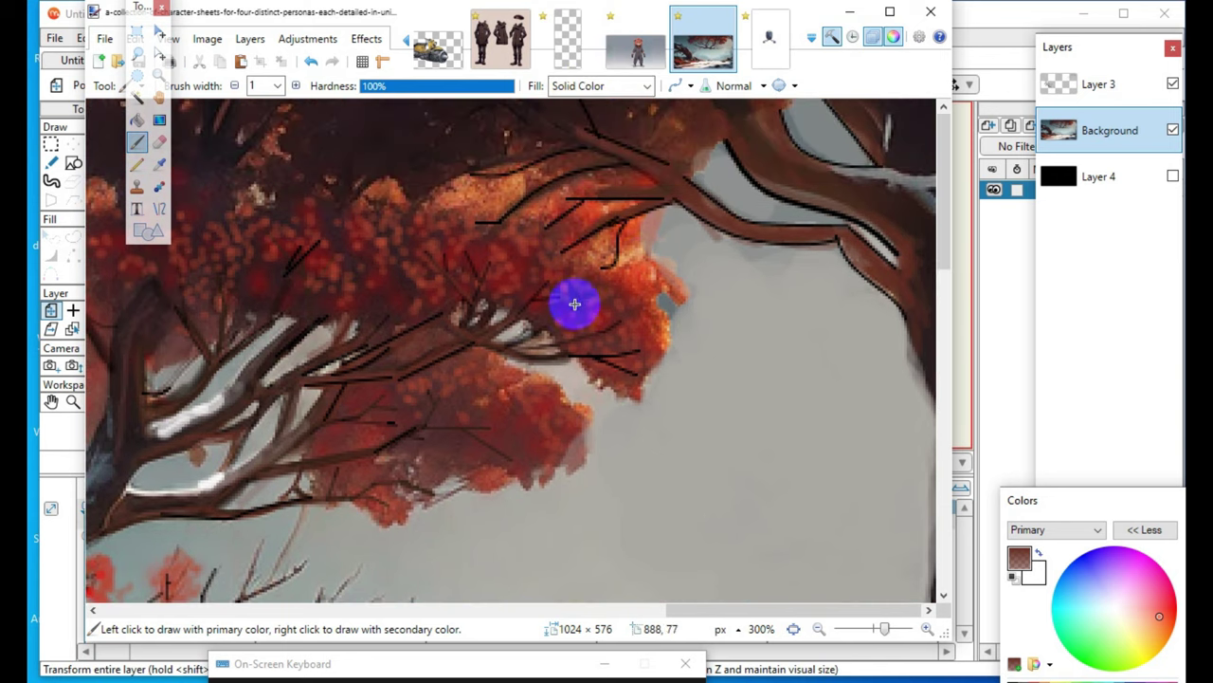
pyautogui.moveTo(475, 226); pyautogui.dragTo(516, 223)
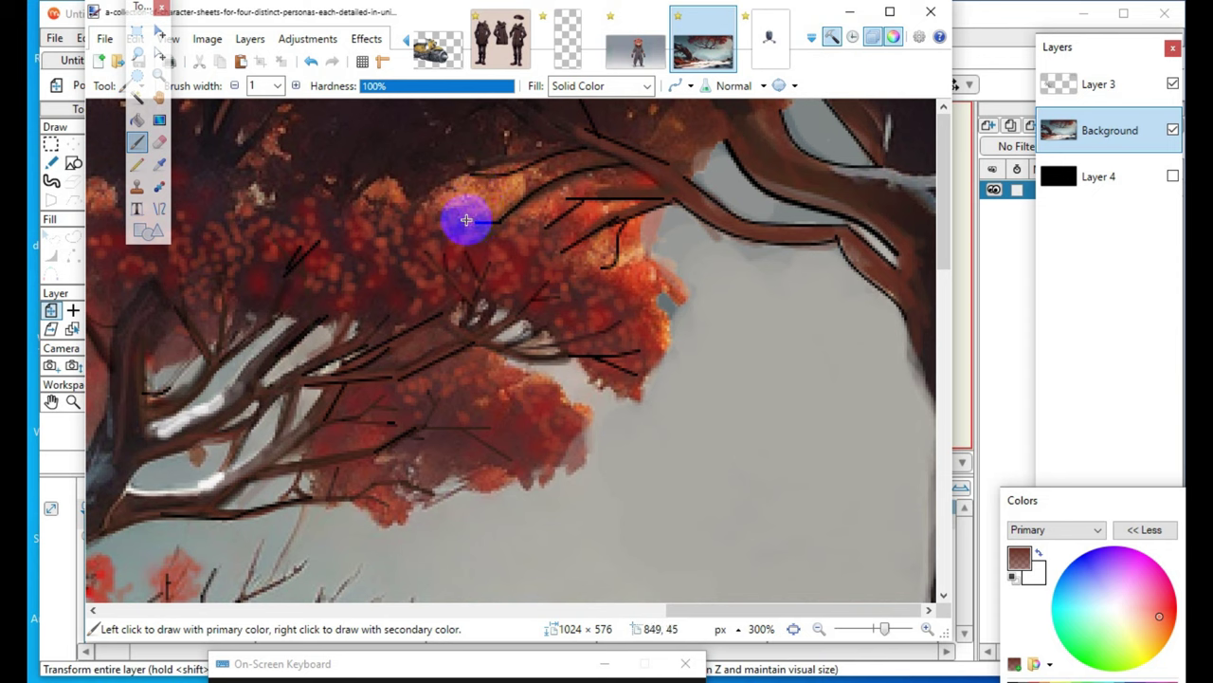
# - Paint fine brown strokes along the left tree's upper branches and the right tree's thick limb
pyautogui.moveTo(611, 367)
pyautogui.mouseDown()
pyautogui.moveTo(587, 352)
pyautogui.moveTo(521, 363)
pyautogui.moveTo(506, 350)
pyautogui.moveTo(535, 315)
pyautogui.moveTo(514, 340)
pyautogui.mouseUp()
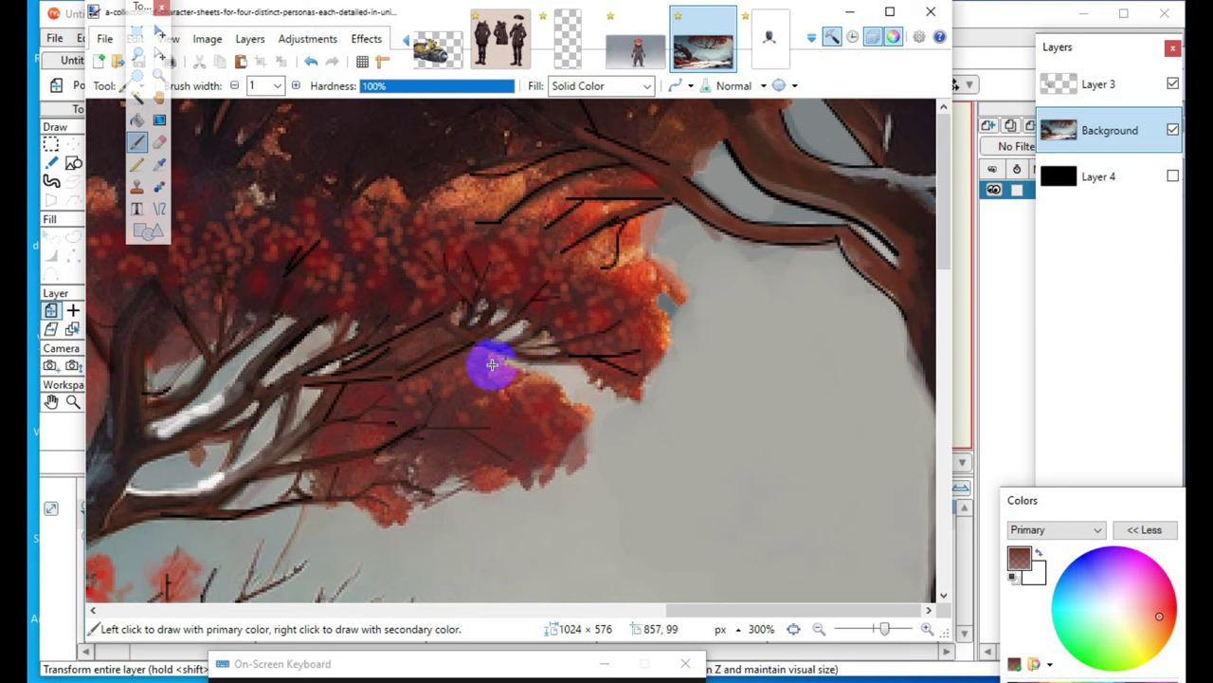
pyautogui.moveTo(439, 341)
pyautogui.mouseDown()
pyautogui.moveTo(336, 382)
pyautogui.moveTo(372, 348)
pyautogui.moveTo(407, 342)
pyautogui.moveTo(378, 361)
pyautogui.moveTo(430, 361)
pyautogui.moveTo(413, 380)
pyautogui.moveTo(448, 476)
pyautogui.moveTo(284, 434)
pyautogui.moveTo(302, 386)
pyautogui.moveTo(284, 391)
pyautogui.moveTo(335, 377)
pyautogui.moveTo(303, 420)
pyautogui.moveTo(299, 378)
pyautogui.moveTo(268, 392)
pyautogui.moveTo(352, 348)
pyautogui.mouseUp()
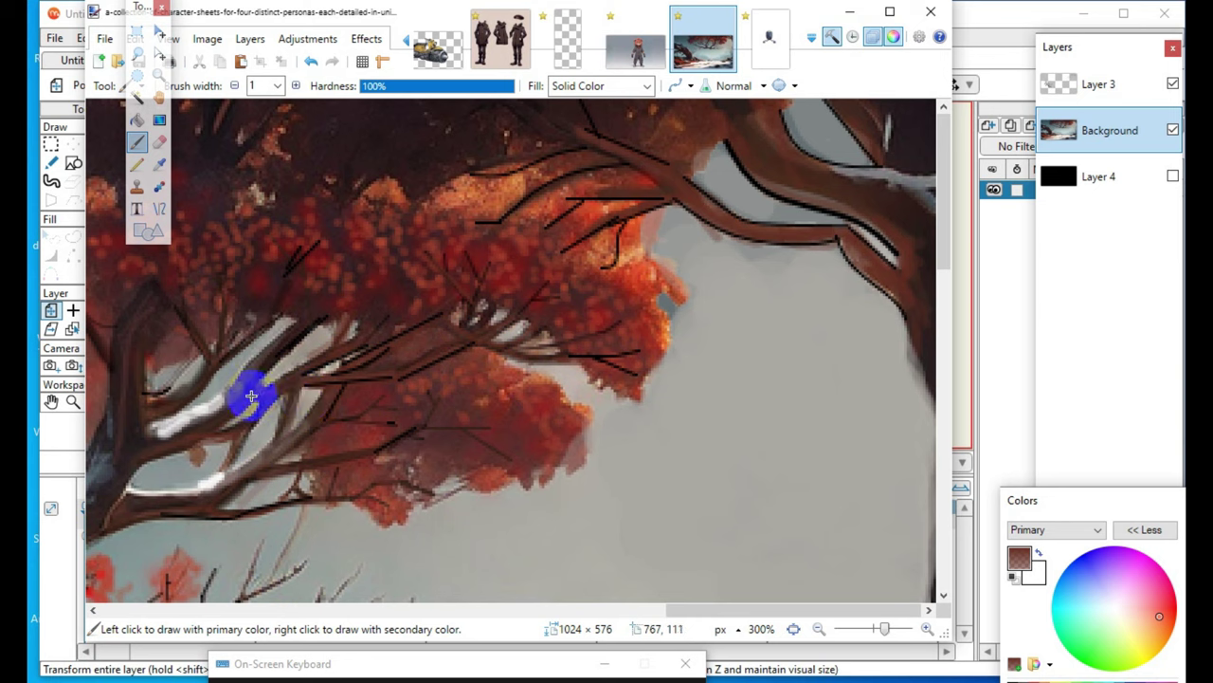
pyautogui.moveTo(322, 320)
pyautogui.mouseDown()
pyautogui.moveTo(299, 353)
pyautogui.moveTo(202, 333)
pyautogui.moveTo(181, 307)
pyautogui.moveTo(202, 351)
pyautogui.mouseUp()
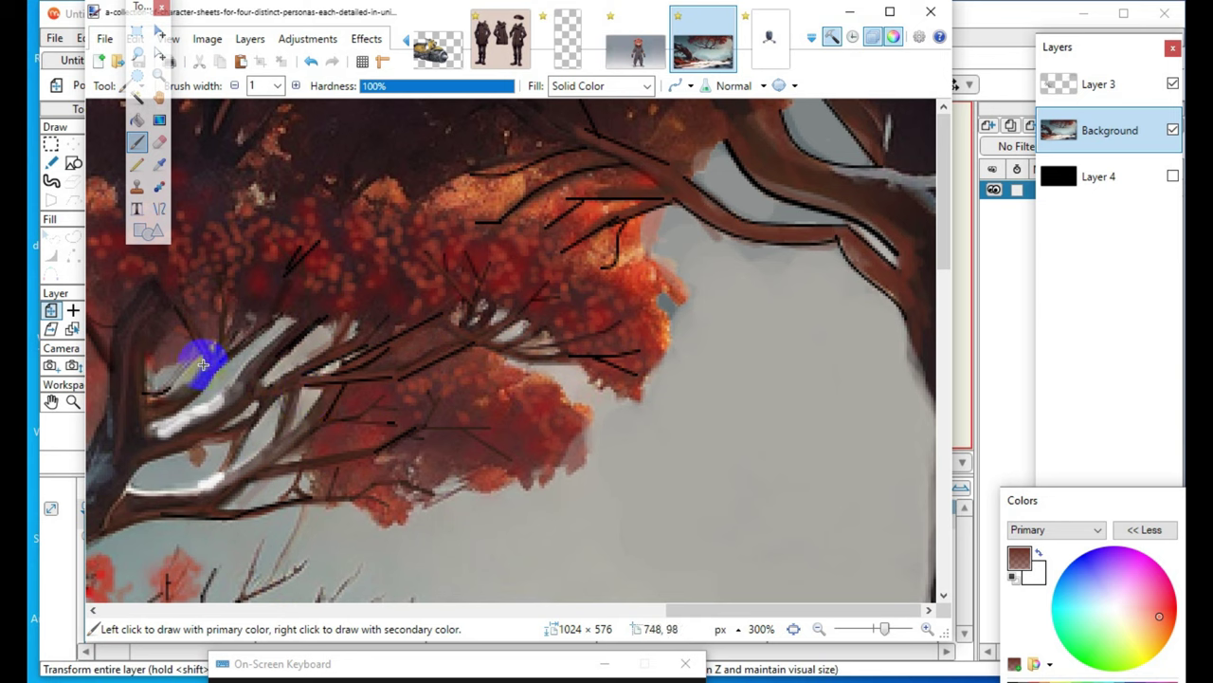
pyautogui.moveTo(734, 216)
pyautogui.mouseDown()
pyautogui.moveTo(912, 364)
pyautogui.moveTo(854, 243)
pyautogui.moveTo(911, 299)
pyautogui.moveTo(858, 245)
pyautogui.moveTo(822, 252)
pyautogui.moveTo(822, 166)
pyautogui.moveTo(823, 178)
pyautogui.moveTo(790, 111)
pyautogui.moveTo(773, 121)
pyautogui.moveTo(835, 199)
pyautogui.moveTo(784, 112)
pyautogui.moveTo(801, 155)
pyautogui.moveTo(886, 190)
pyautogui.moveTo(886, 170)
pyautogui.moveTo(901, 169)
pyautogui.moveTo(872, 156)
pyautogui.moveTo(890, 157)
pyautogui.moveTo(879, 142)
pyautogui.moveTo(915, 169)
pyautogui.mouseUp()
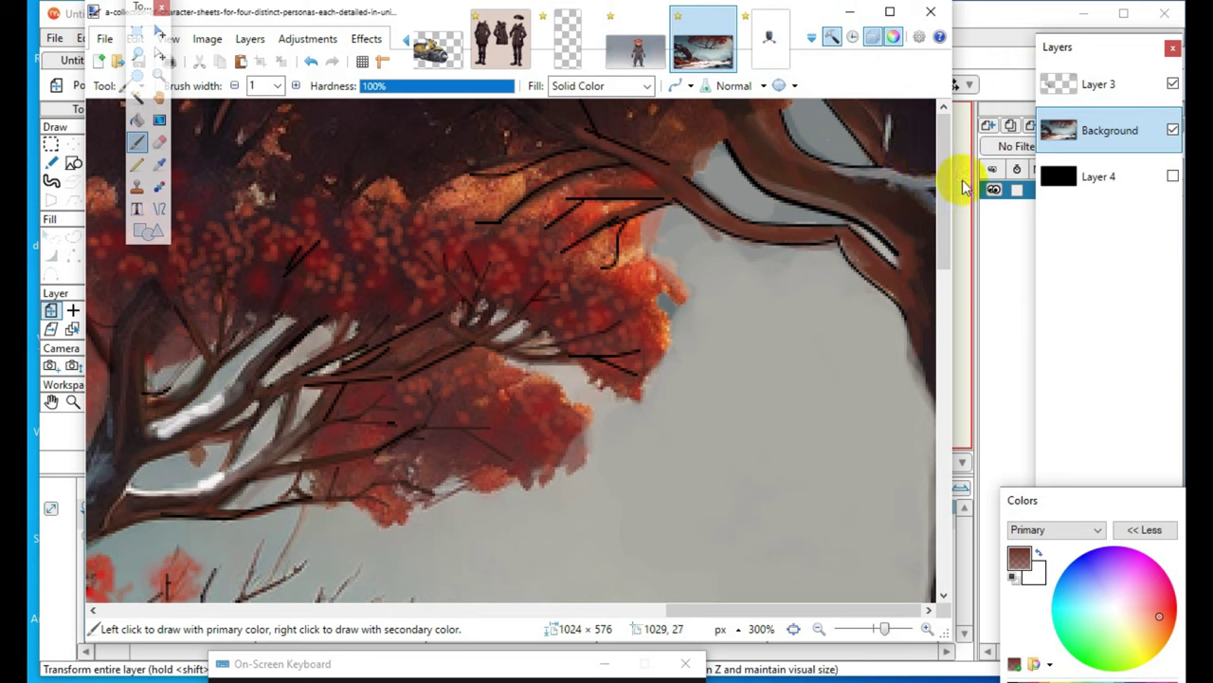
pyautogui.moveTo(680, 190)
pyautogui.mouseDown()
pyautogui.moveTo(718, 214)
pyautogui.moveTo(671, 164)
pyautogui.moveTo(667, 139)
pyautogui.mouseUp()
# - Darken the brown to hex 351812 and paint fine strokes along the arched branch and the right tree's limb
pyautogui.moveTo(1016, 507); pyautogui.dragTo(171, 292)
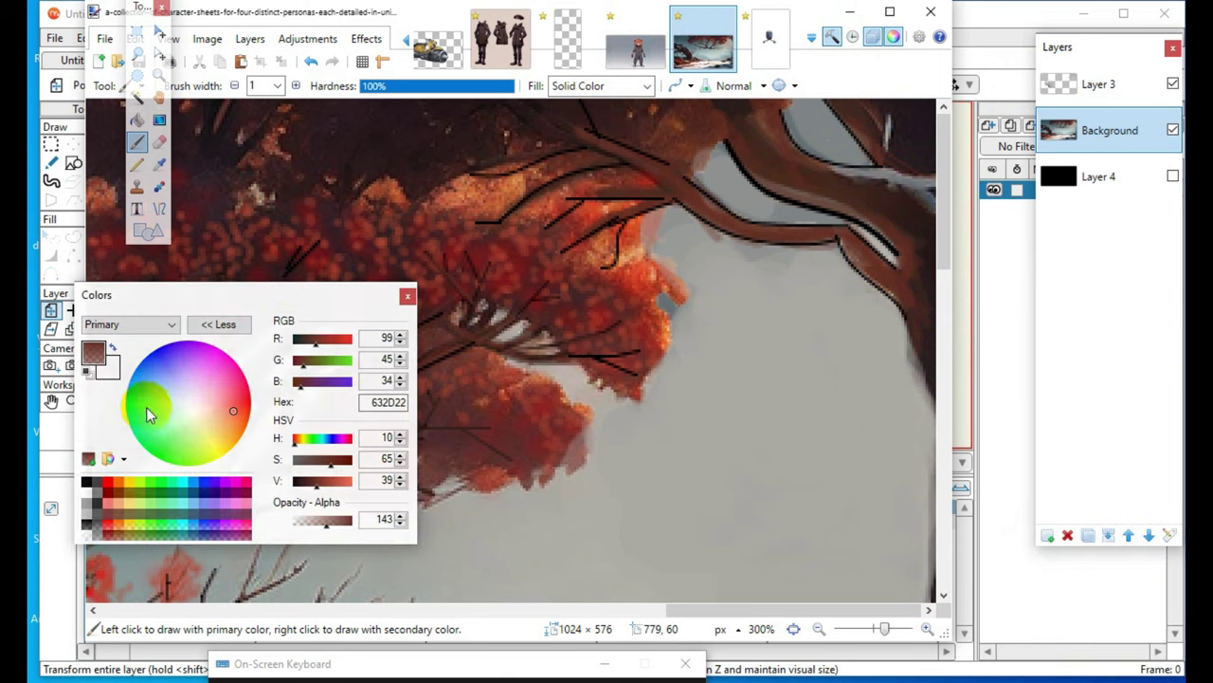
pyautogui.click(308, 491)
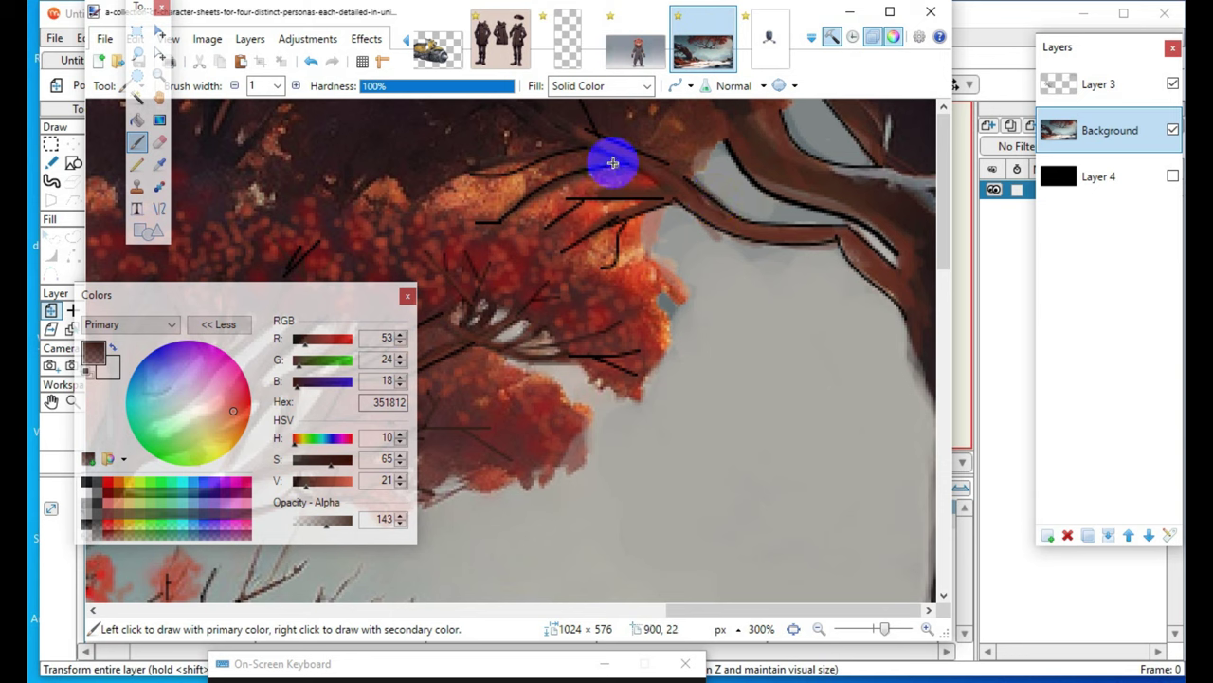
pyautogui.moveTo(602, 137)
pyautogui.mouseDown()
pyautogui.moveTo(582, 130)
pyautogui.moveTo(830, 257)
pyautogui.moveTo(808, 237)
pyautogui.moveTo(857, 245)
pyautogui.moveTo(906, 303)
pyautogui.moveTo(862, 249)
pyautogui.moveTo(918, 301)
pyautogui.moveTo(856, 244)
pyautogui.moveTo(935, 281)
pyautogui.moveTo(825, 187)
pyautogui.moveTo(754, 173)
pyautogui.mouseUp()
pyautogui.moveTo(835, 209); pyautogui.dragTo(897, 262)
pyautogui.moveTo(779, 184)
pyautogui.mouseDown()
pyautogui.moveTo(817, 162)
pyautogui.moveTo(784, 120)
pyautogui.moveTo(819, 174)
pyautogui.moveTo(786, 151)
pyautogui.moveTo(755, 108)
pyautogui.moveTo(752, 122)
pyautogui.moveTo(858, 220)
pyautogui.moveTo(781, 189)
pyautogui.mouseUp()
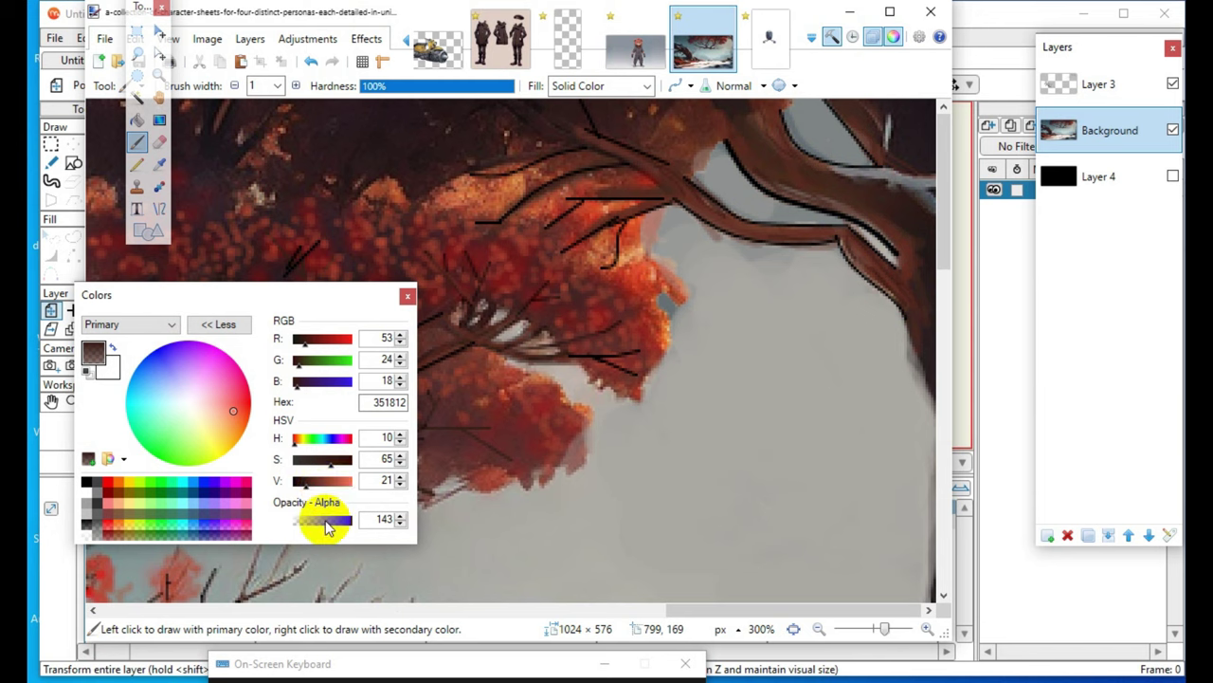
# - Raise the brush width to 10 and paint dark brown beside the right tree's upper sky gap
pyautogui.click(296, 86)
pyautogui.click(297, 86)
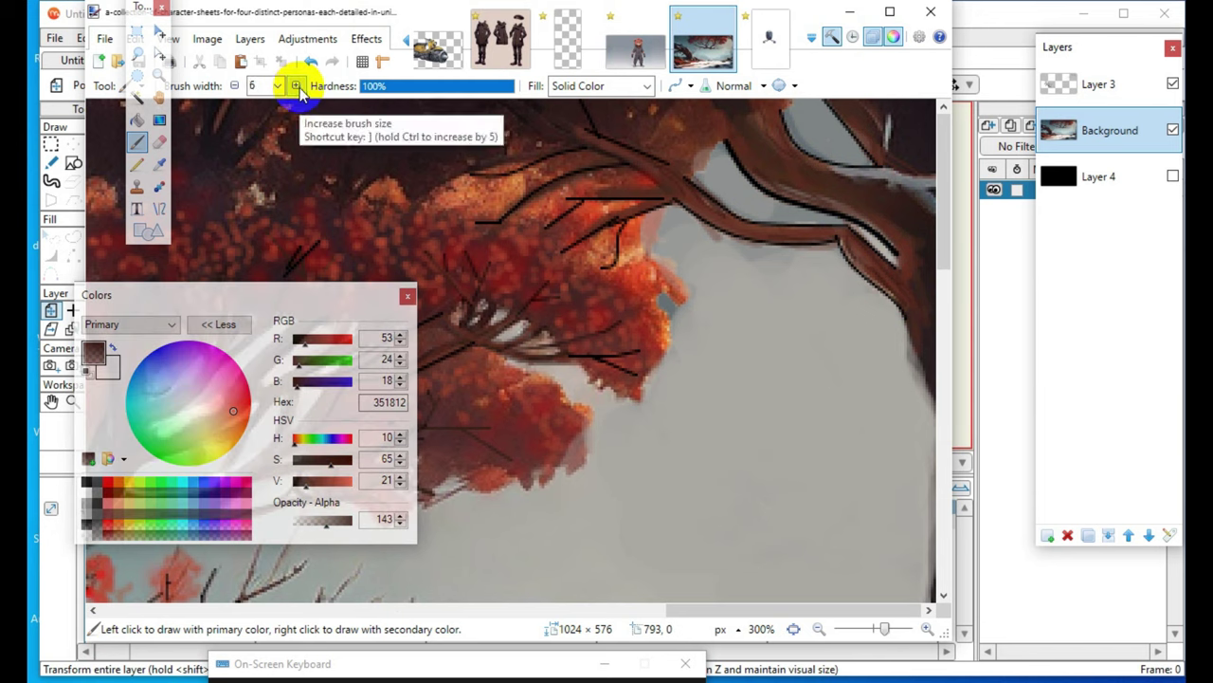
pyautogui.click(296, 86)
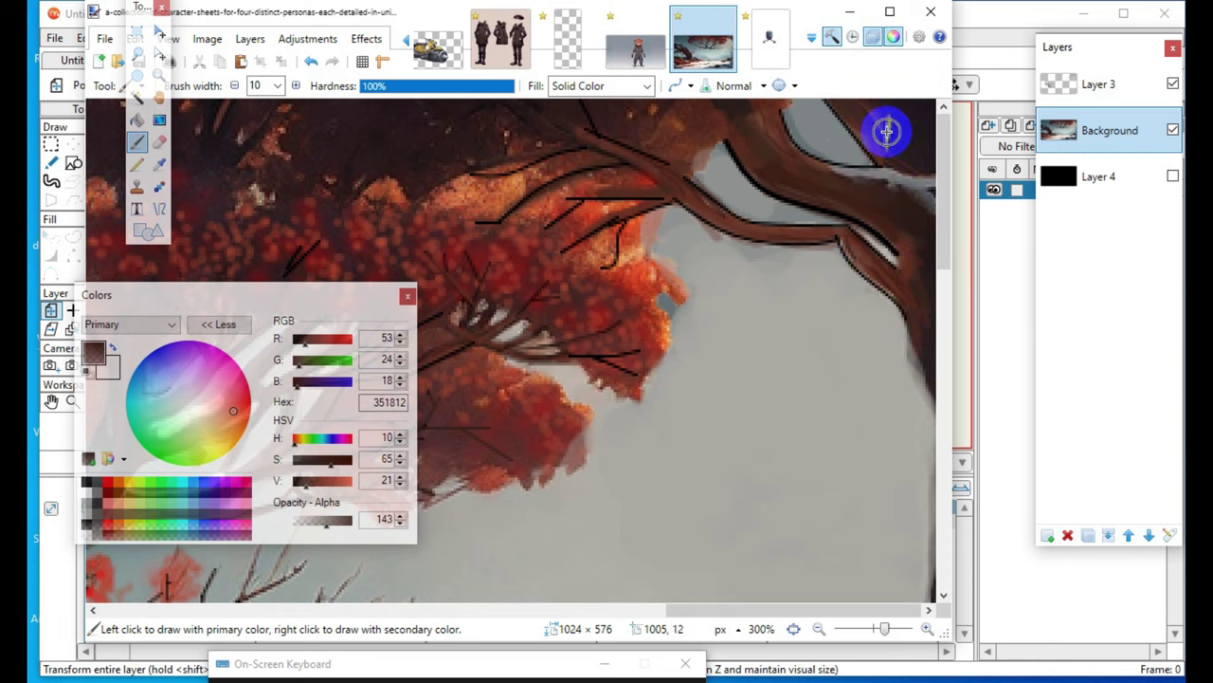
pyautogui.moveTo(894, 146); pyautogui.dragTo(891, 118)
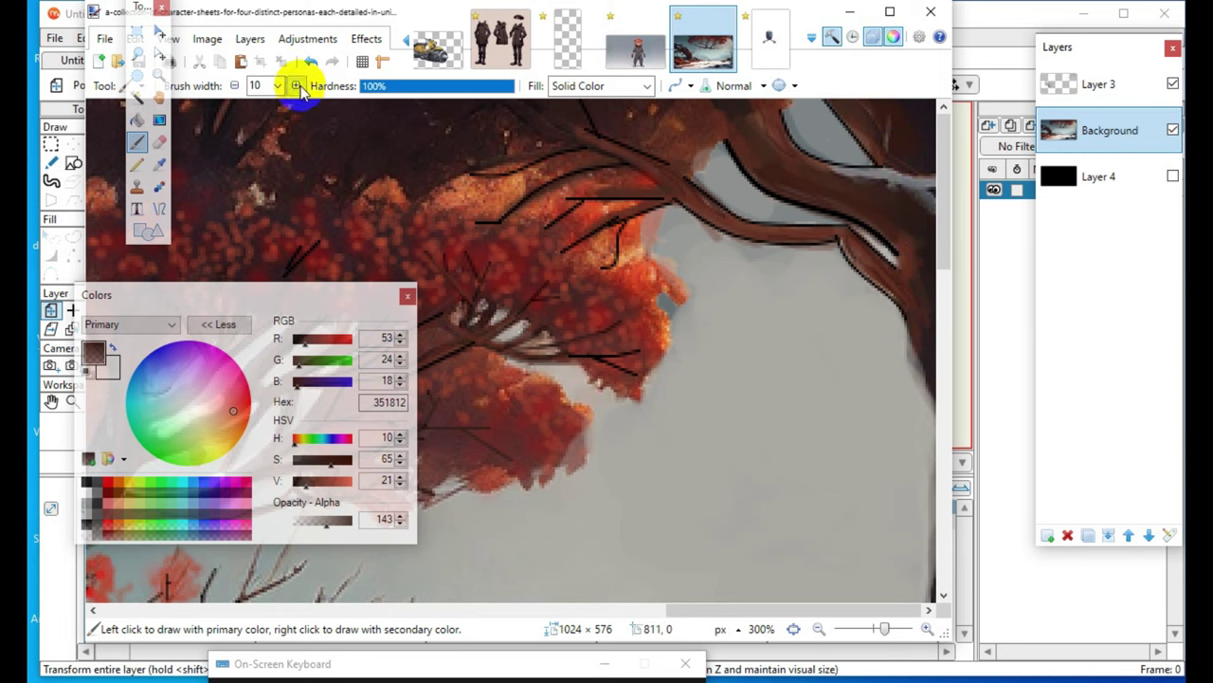
# - Reduce the brush width to 4 and shade the arched branch in dark brown up to where it joins the trunk
pyautogui.click(234, 85)
pyautogui.click(234, 85)
pyautogui.click(234, 85)
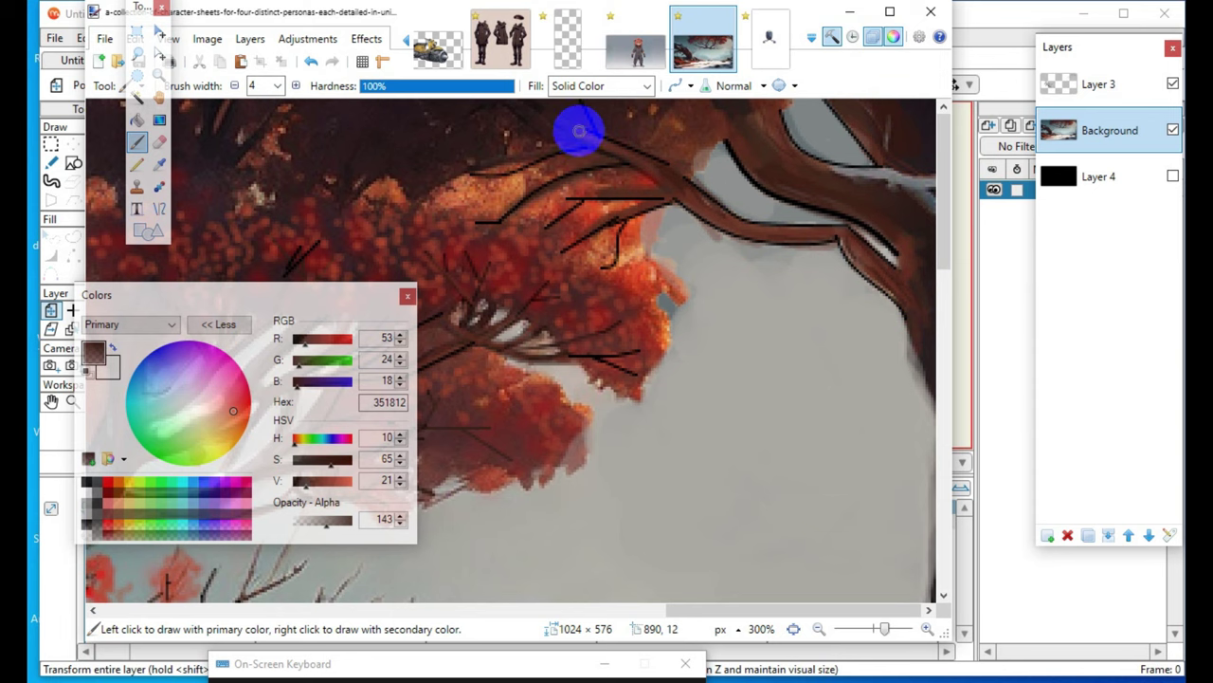
pyautogui.moveTo(654, 158)
pyautogui.mouseDown()
pyautogui.moveTo(544, 135)
pyautogui.moveTo(611, 190)
pyautogui.mouseUp()
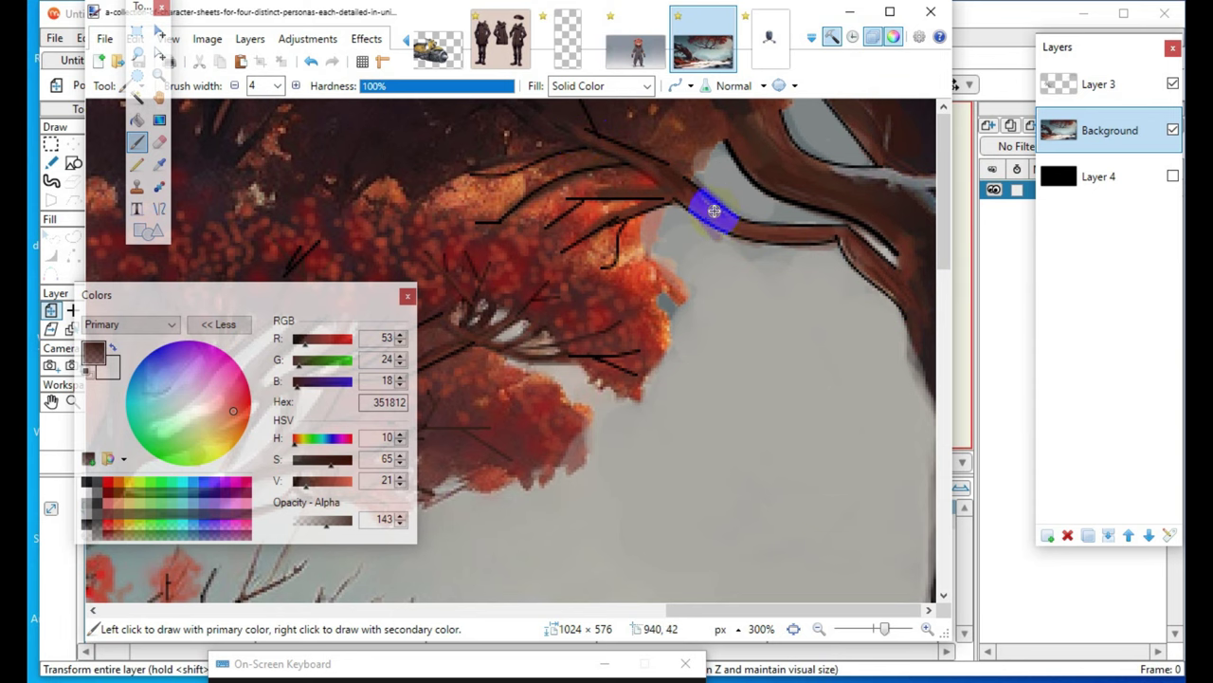
pyautogui.moveTo(817, 200)
pyautogui.mouseDown()
pyautogui.moveTo(916, 336)
pyautogui.moveTo(829, 248)
pyautogui.moveTo(795, 237)
pyautogui.mouseUp()
pyautogui.moveTo(849, 287)
pyautogui.mouseDown()
pyautogui.moveTo(956, 213)
pyautogui.moveTo(833, 249)
pyautogui.mouseUp()
pyautogui.moveTo(922, 277); pyautogui.dragTo(907, 273)
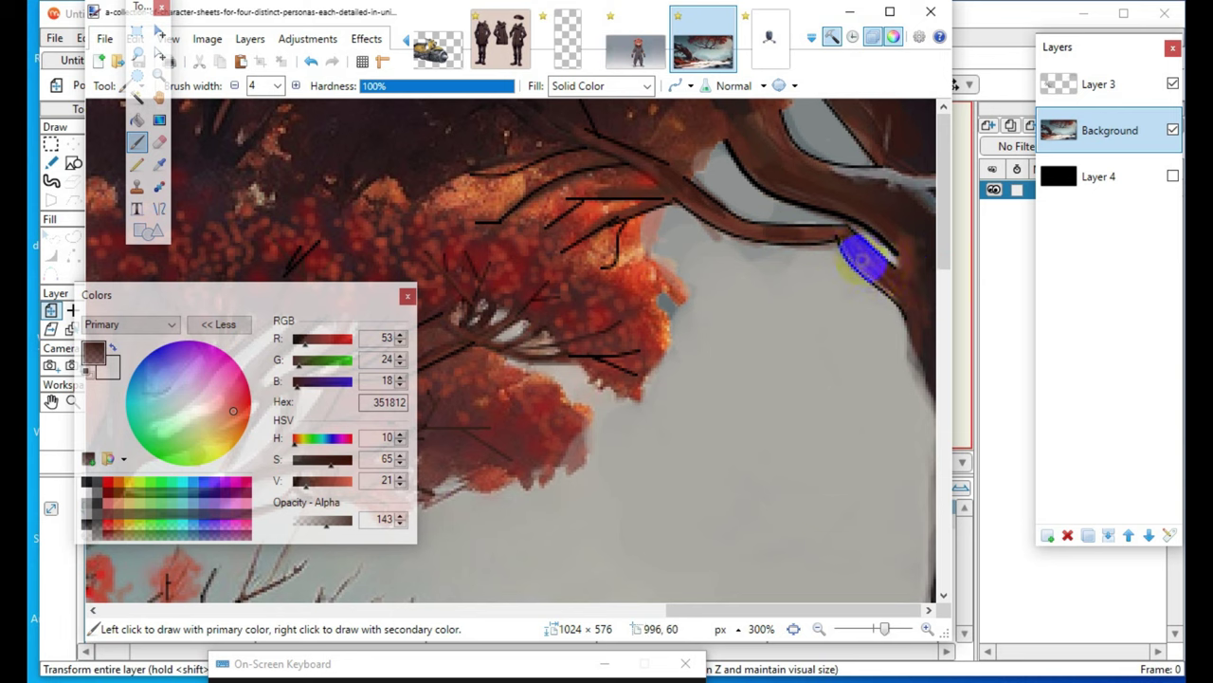
# - Shade the right tree's trunk edge and thick upper limb with dark brown strokes
pyautogui.moveTo(911, 323); pyautogui.dragTo(866, 263)
pyautogui.moveTo(929, 327)
pyautogui.mouseDown()
pyautogui.moveTo(916, 312)
pyautogui.moveTo(932, 354)
pyautogui.moveTo(906, 239)
pyautogui.mouseUp()
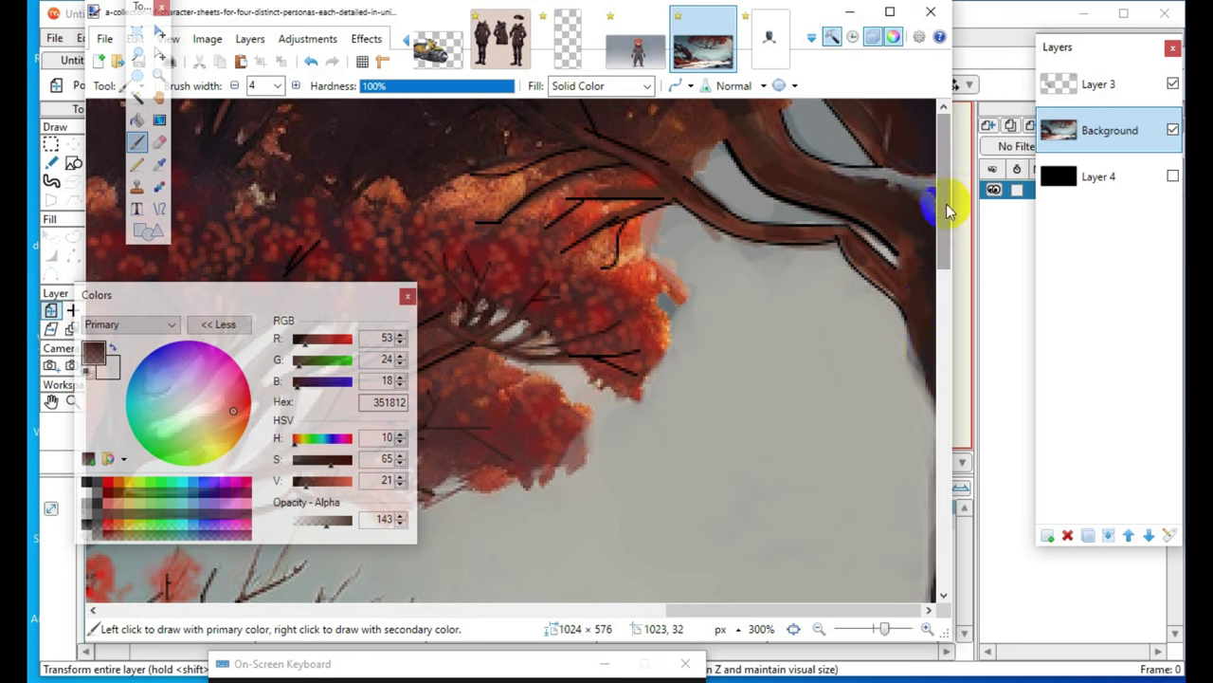
pyautogui.moveTo(760, 170)
pyautogui.mouseDown()
pyautogui.moveTo(838, 201)
pyautogui.moveTo(880, 260)
pyautogui.moveTo(879, 164)
pyautogui.moveTo(819, 189)
pyautogui.moveTo(716, 111)
pyautogui.moveTo(752, 154)
pyautogui.moveTo(704, 97)
pyautogui.moveTo(709, 117)
pyautogui.moveTo(773, 165)
pyautogui.moveTo(726, 130)
pyautogui.moveTo(723, 146)
pyautogui.moveTo(735, 146)
pyautogui.moveTo(699, 98)
pyautogui.mouseUp()
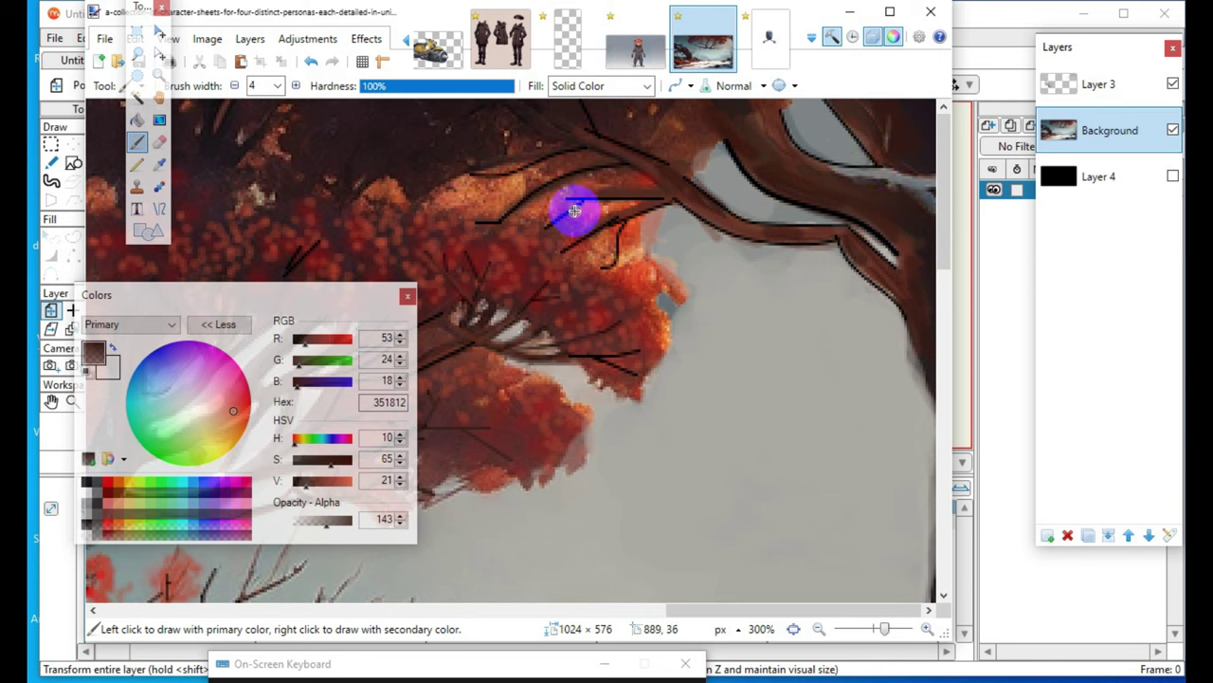
# - Reduce the brush width to 2 and darken the tips of the twigs branching off the arched branch
pyautogui.click(254, 85)
pyautogui.click(235, 85)
pyautogui.click(235, 85)
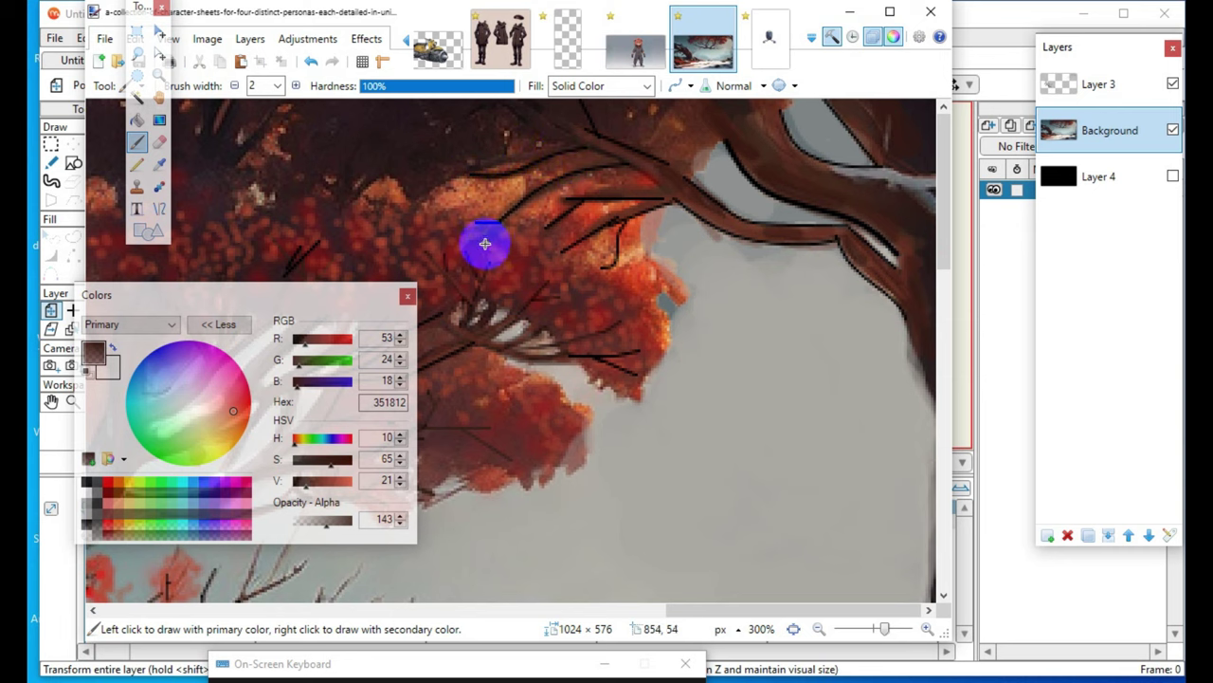
pyautogui.moveTo(492, 223); pyautogui.dragTo(501, 219)
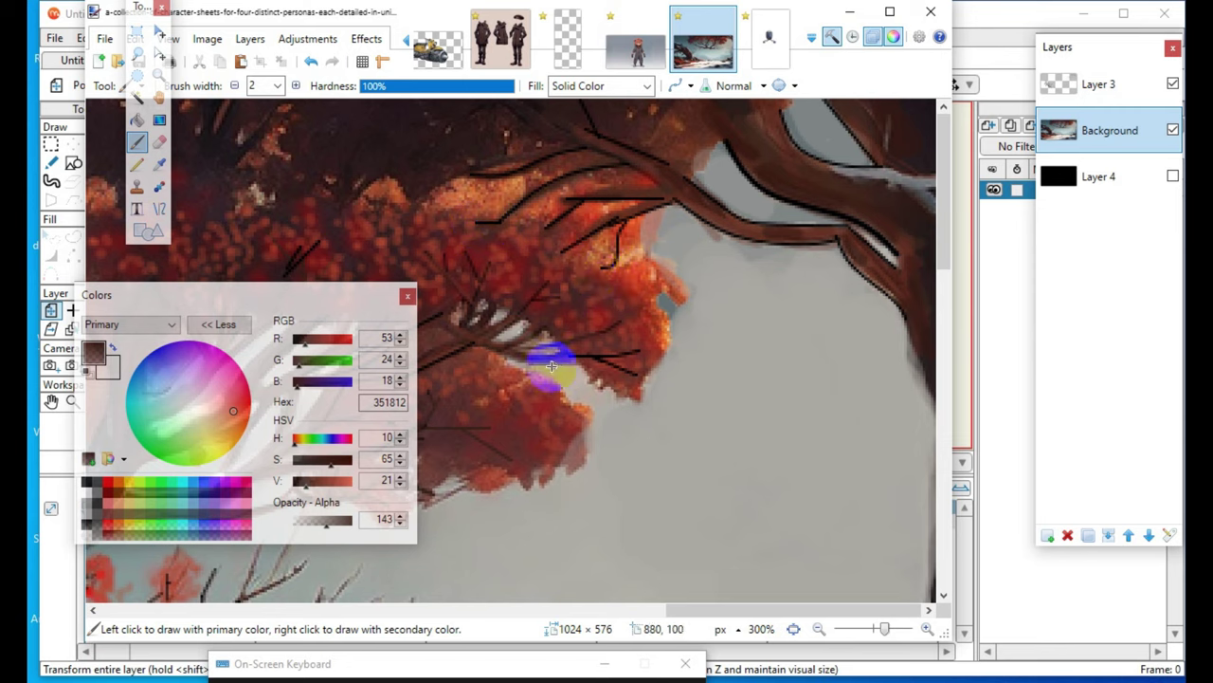
# - Paint thin dark brown strokes on the left tree's outermost twigs at the edge of the red foliage
pyautogui.scroll(-2, 551, 365)
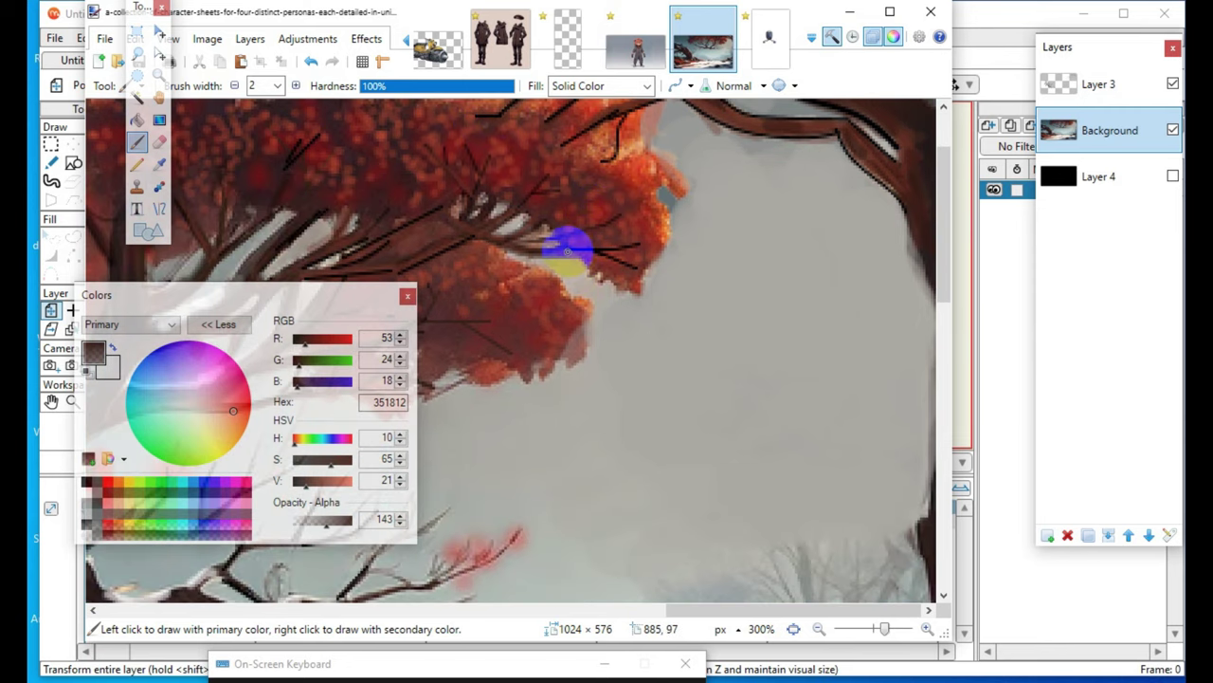
pyautogui.moveTo(646, 244)
pyautogui.mouseDown()
pyautogui.moveTo(560, 255)
pyautogui.moveTo(629, 244)
pyautogui.moveTo(628, 269)
pyautogui.moveTo(544, 254)
pyautogui.moveTo(634, 250)
pyautogui.moveTo(594, 249)
pyautogui.moveTo(636, 282)
pyautogui.mouseUp()
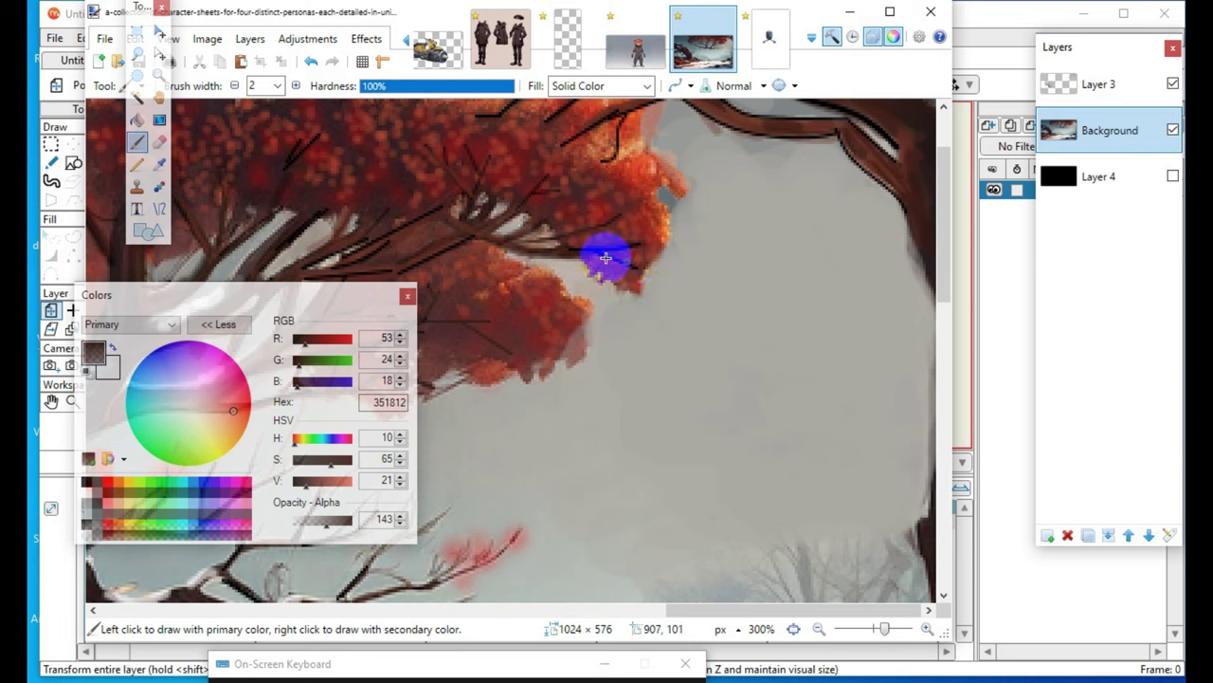
pyautogui.moveTo(628, 263); pyautogui.dragTo(560, 249)
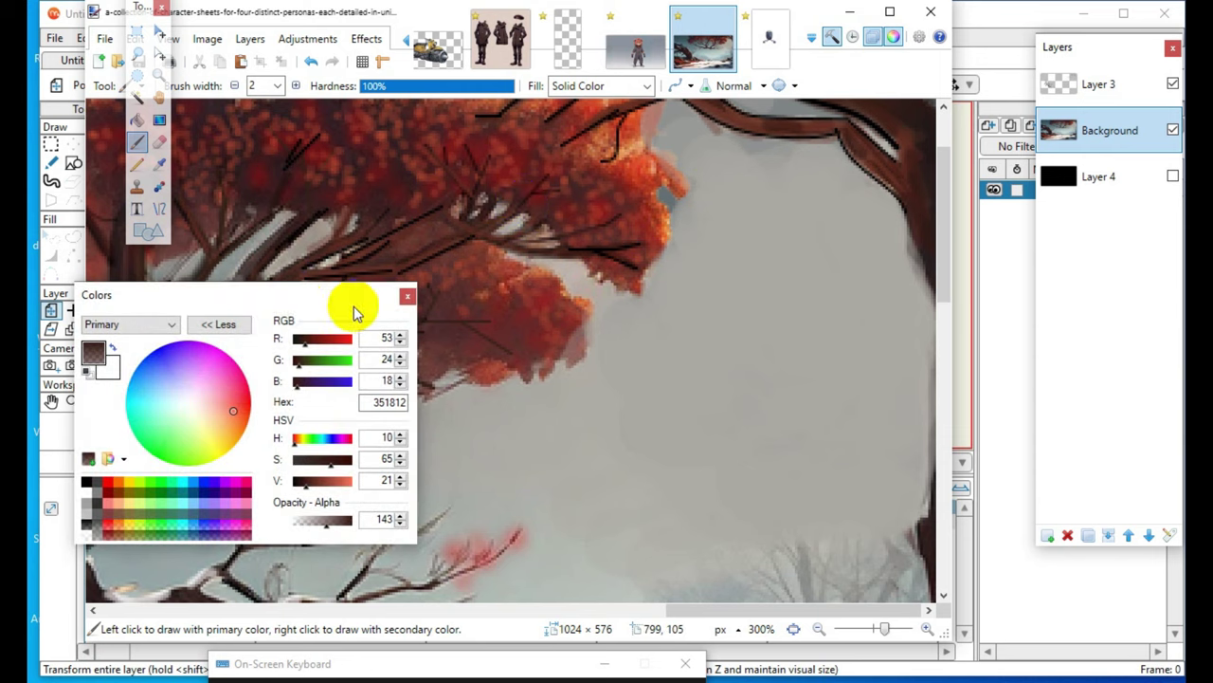
# - Move the Colors window off the left tree and paint dark brown strokes on its middle and upper branches
pyautogui.moveTo(292, 297); pyautogui.dragTo(486, 416)
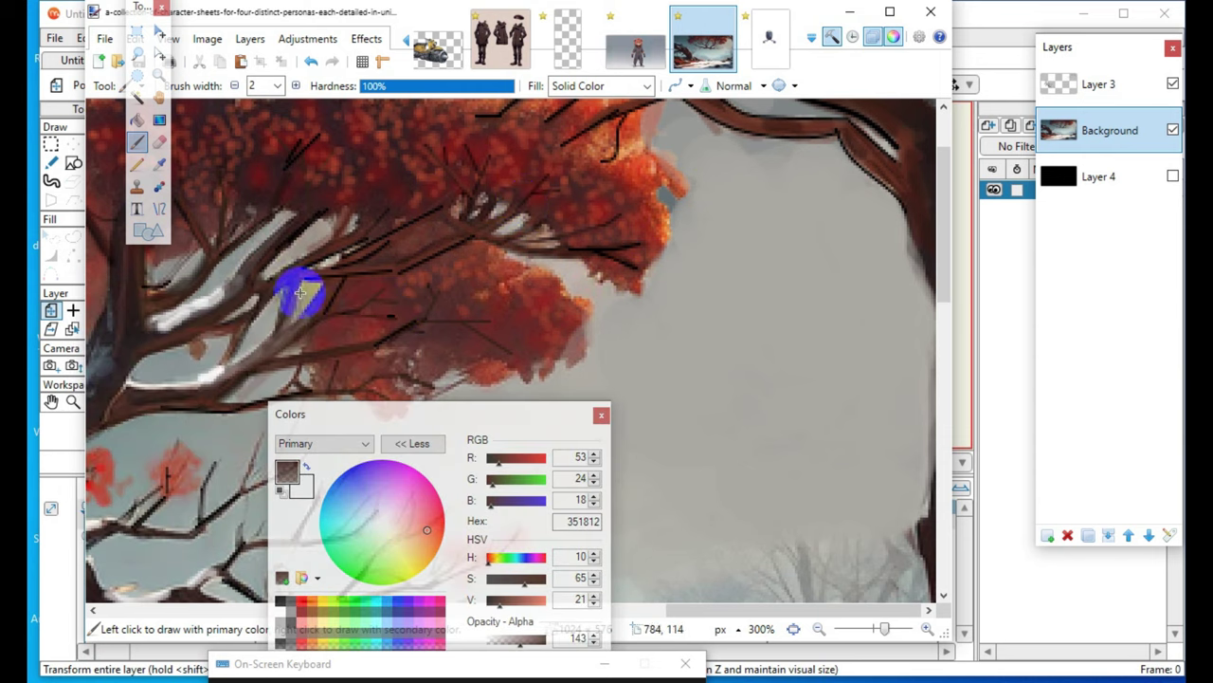
pyautogui.moveTo(332, 275)
pyautogui.mouseDown()
pyautogui.moveTo(415, 260)
pyautogui.moveTo(313, 275)
pyautogui.mouseUp()
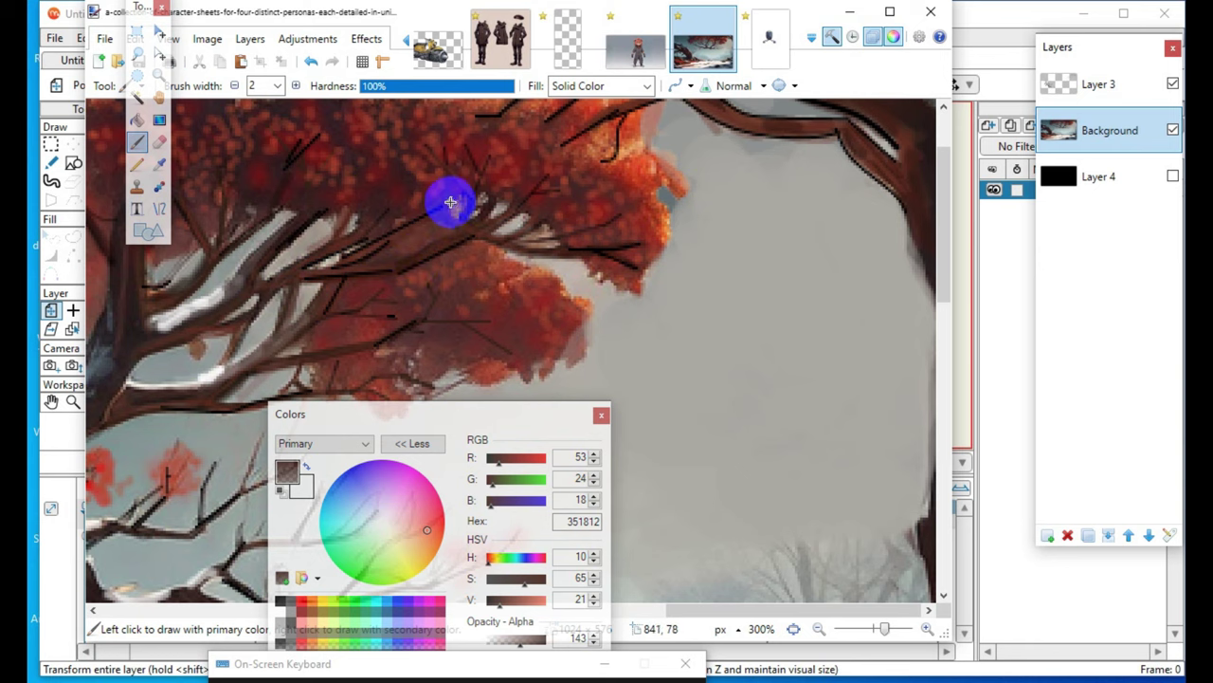
pyautogui.moveTo(470, 211)
pyautogui.mouseDown()
pyautogui.moveTo(501, 210)
pyautogui.moveTo(504, 231)
pyautogui.moveTo(516, 206)
pyautogui.moveTo(473, 241)
pyautogui.moveTo(527, 271)
pyautogui.moveTo(528, 229)
pyautogui.moveTo(500, 245)
pyautogui.mouseUp()
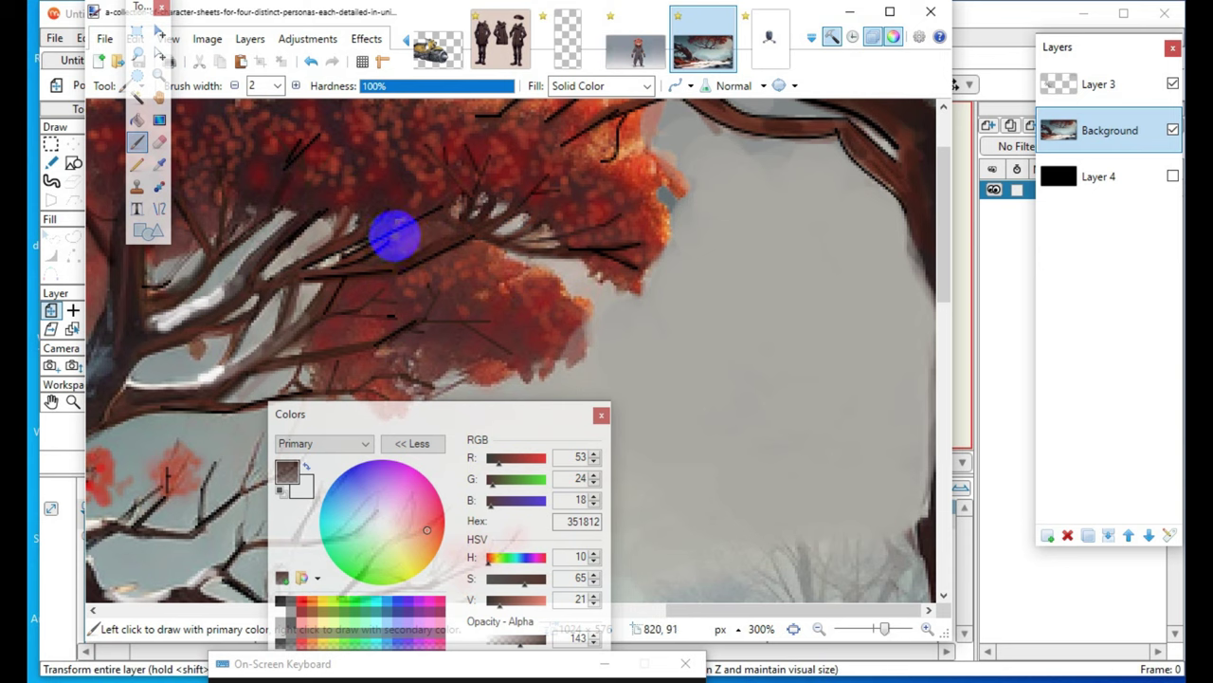
pyautogui.moveTo(407, 228)
pyautogui.mouseDown()
pyautogui.moveTo(342, 269)
pyautogui.moveTo(336, 240)
pyautogui.moveTo(340, 251)
pyautogui.moveTo(361, 237)
pyautogui.moveTo(374, 213)
pyautogui.moveTo(359, 204)
pyautogui.moveTo(335, 240)
pyautogui.mouseUp()
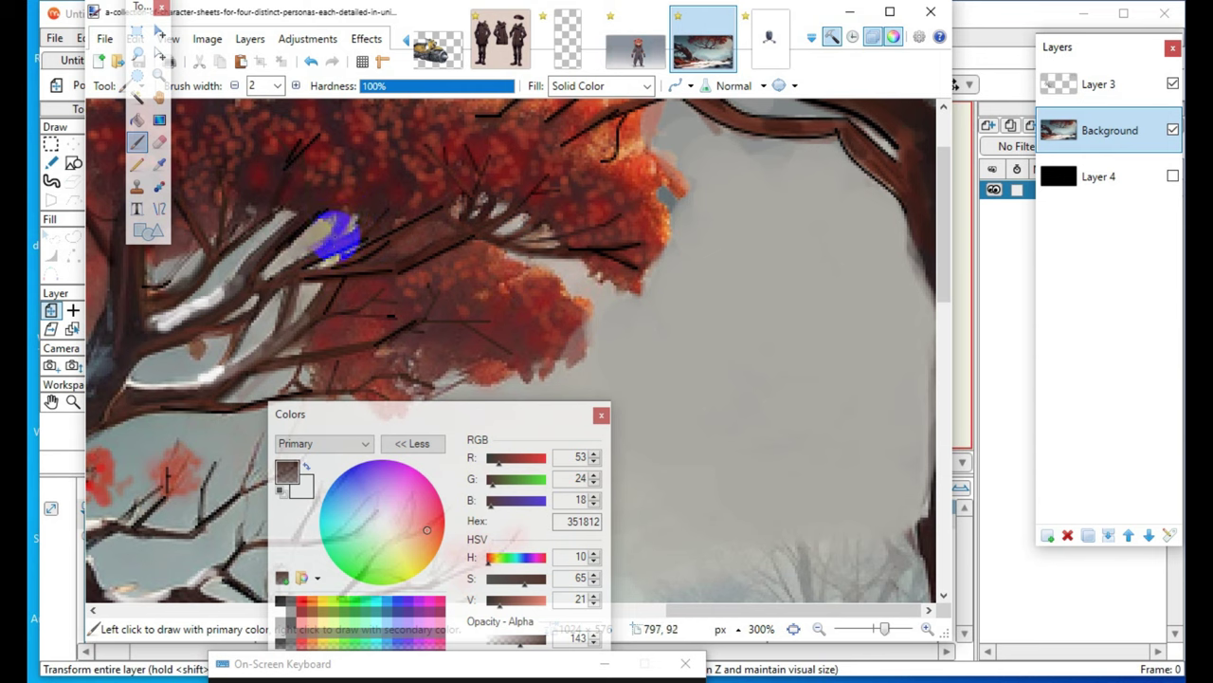
# - Move the Colors window clear of the lower snowy branches and touch up the left tree's outer twigs in dark brown
pyautogui.scroll(-3, 460, 338)
pyautogui.scroll(3, 457, 357)
pyautogui.moveTo(399, 416); pyautogui.dragTo(820, 438)
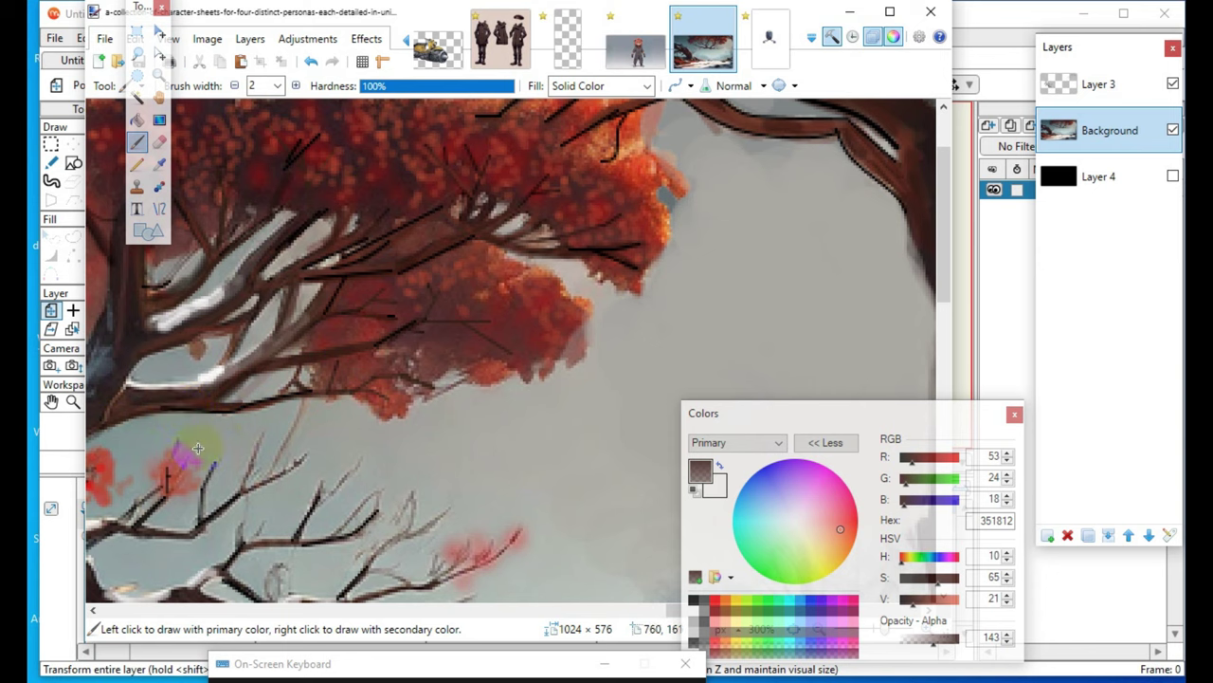
pyautogui.click(577, 251)
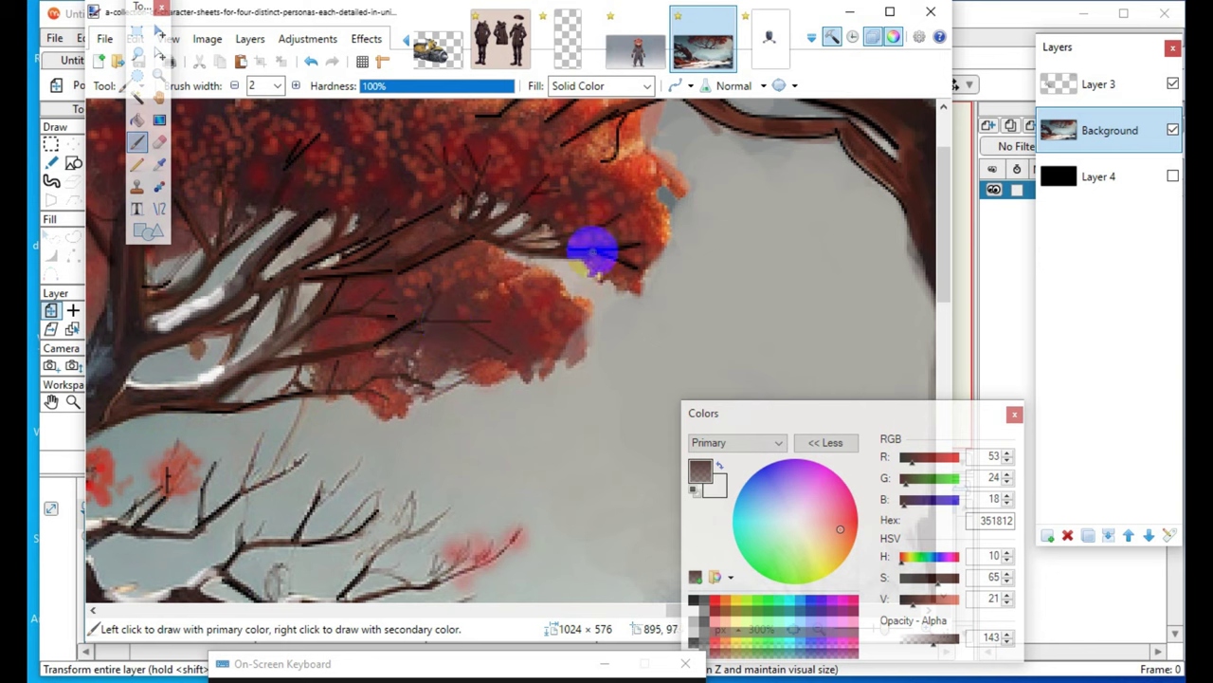
pyautogui.click(555, 253)
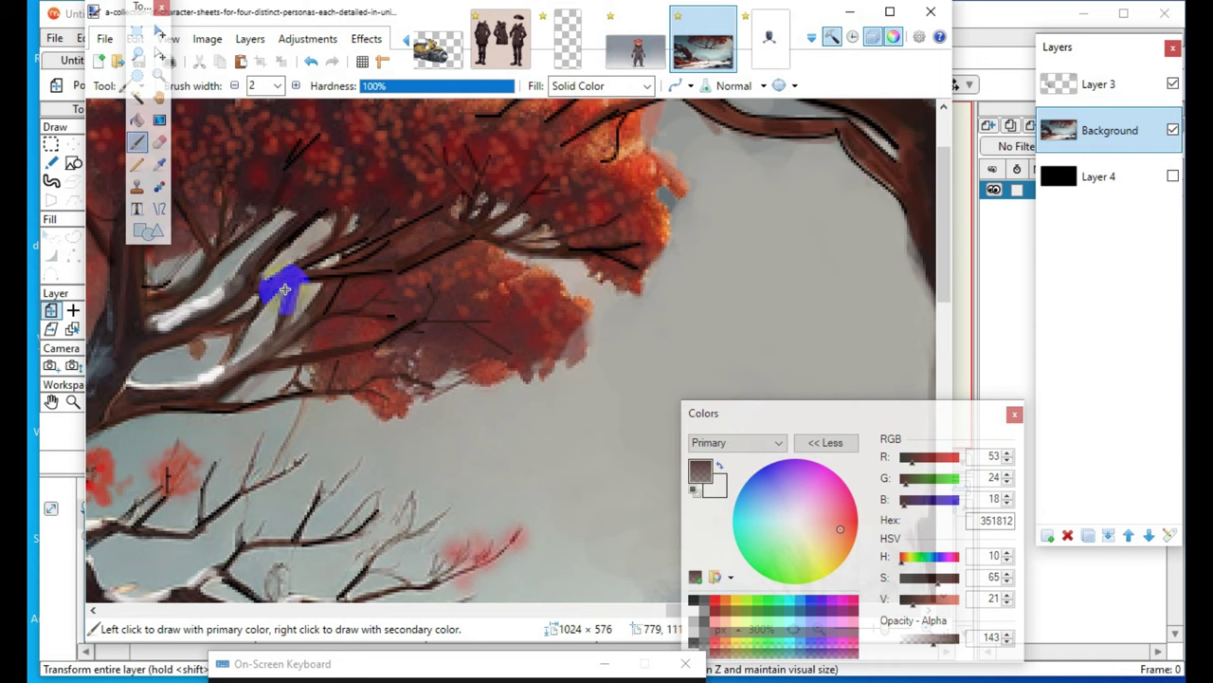
pyautogui.click(638, 296)
# - Darken the twigs over the orange foliage and undo the stray stroke below the arched branch
pyautogui.scroll(2, 638, 296)
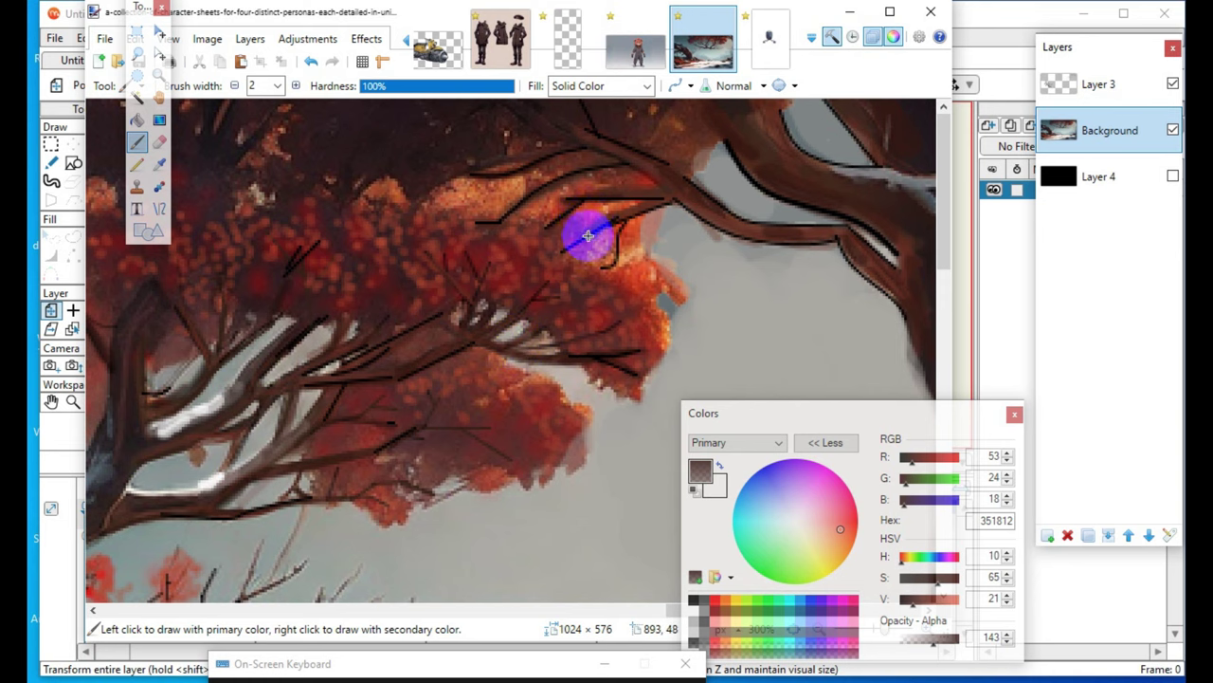
pyautogui.moveTo(560, 218); pyautogui.dragTo(580, 200)
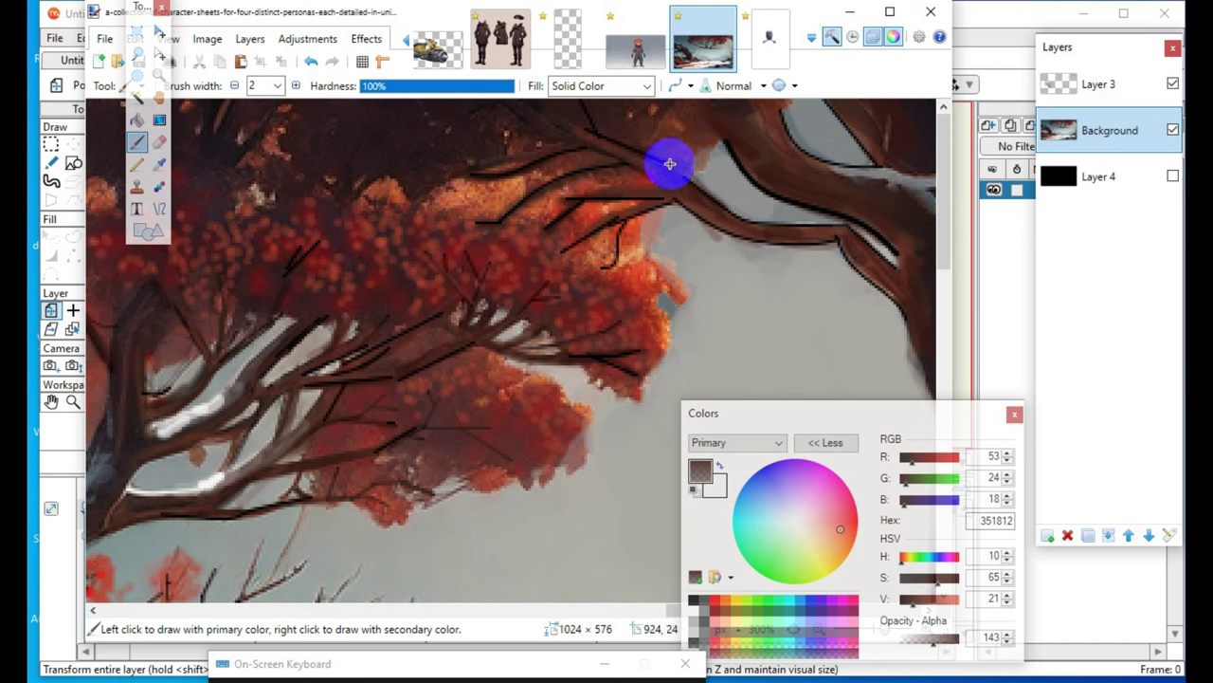
pyautogui.moveTo(705, 213); pyautogui.dragTo(736, 259)
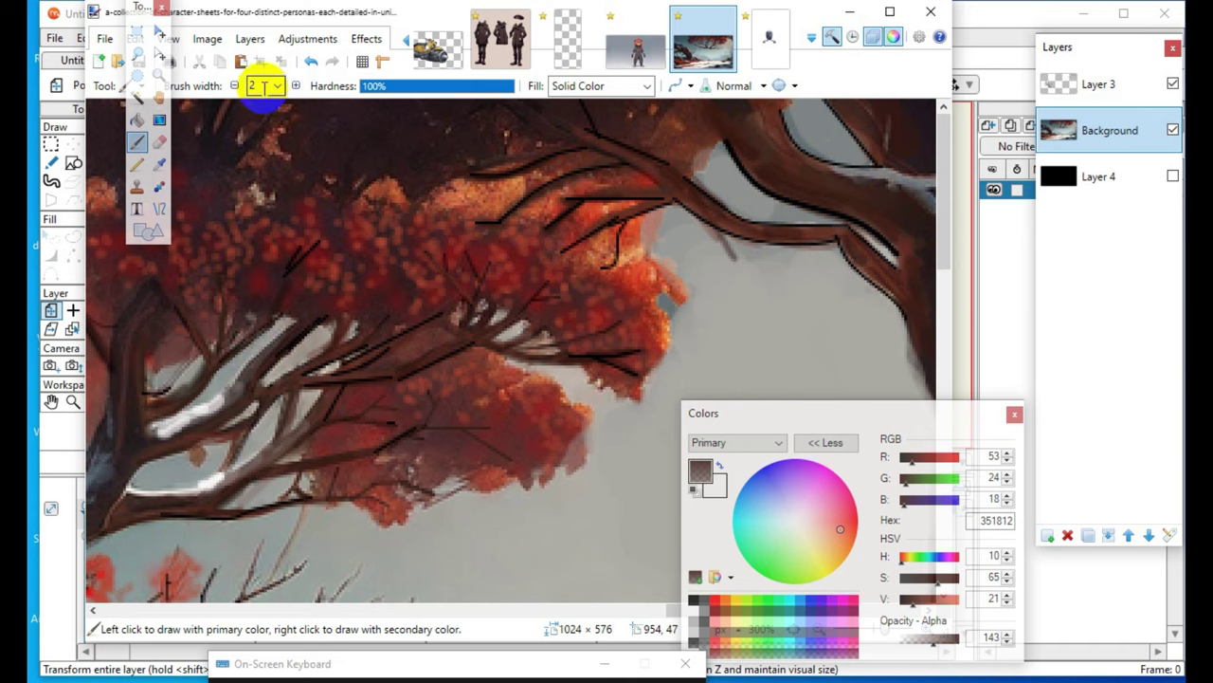
pyautogui.click(311, 62)
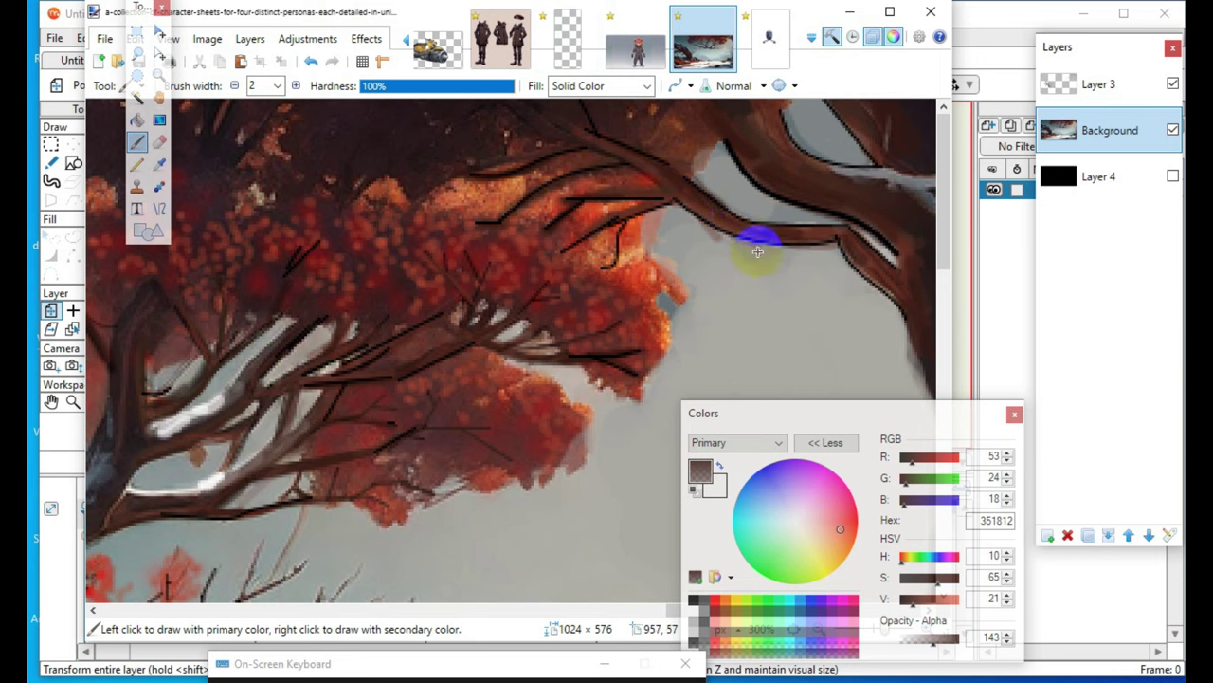
pyautogui.scroll(-2, 935, 351)
pyautogui.scroll(2, 910, 250)
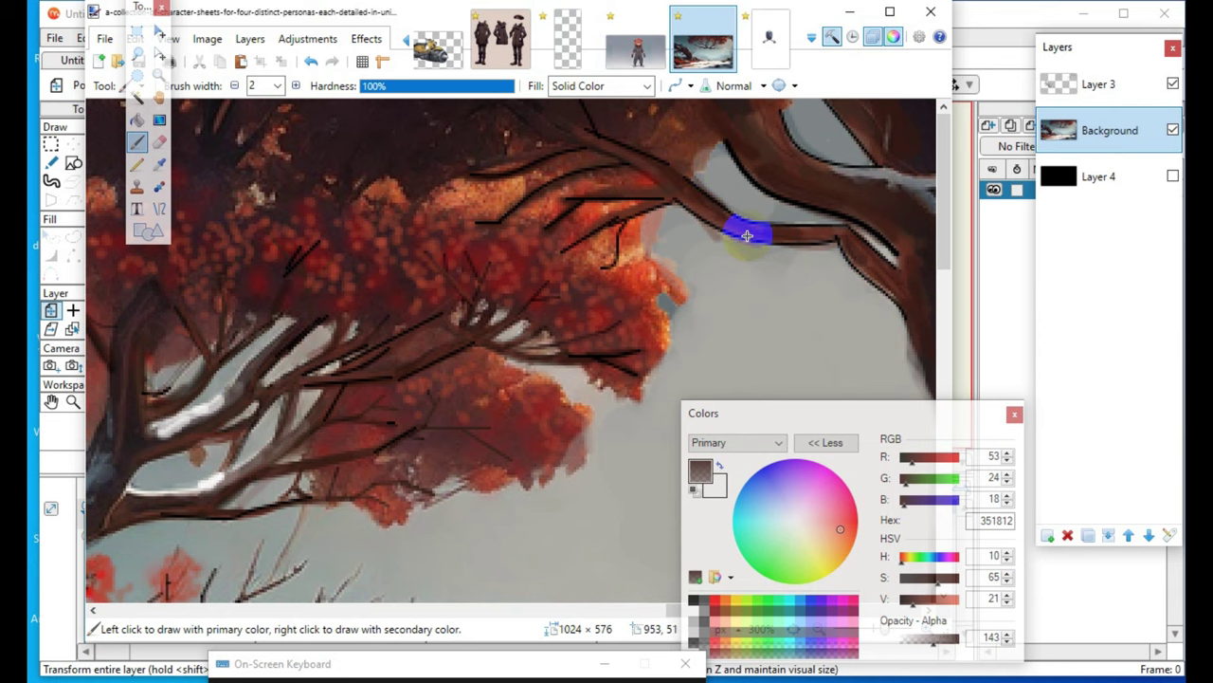
pyautogui.scroll(-5, 436, 383)
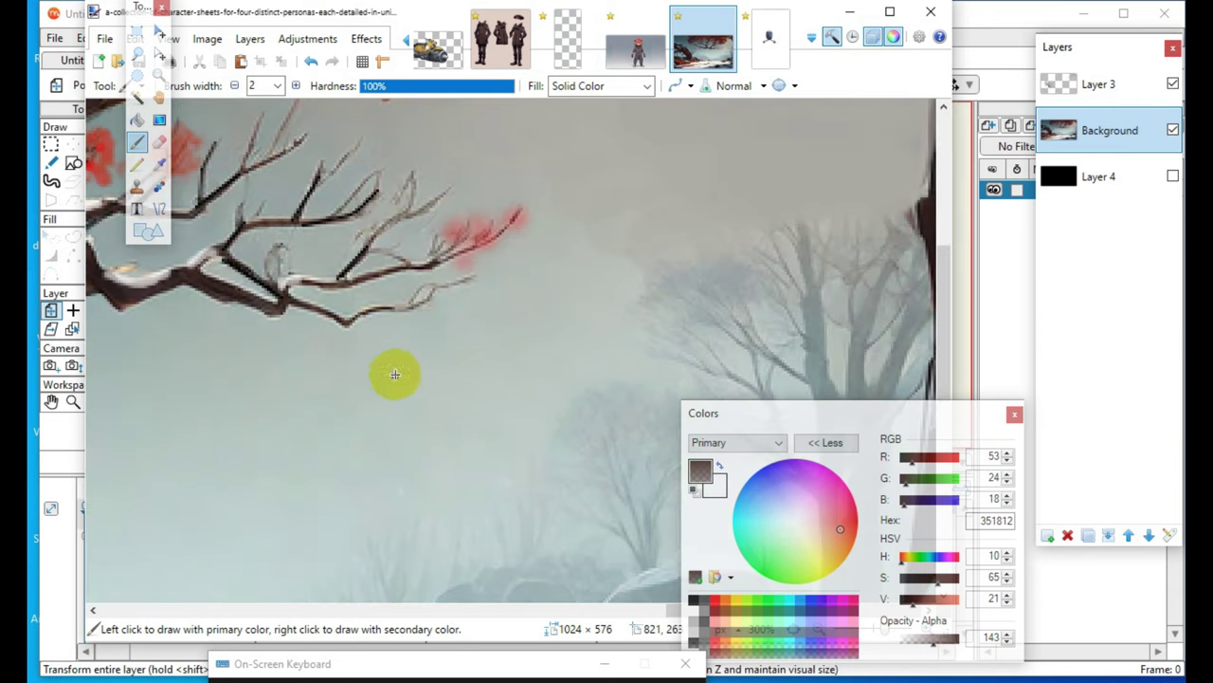
# - Move the Colors and Layers windows aside, sample the pale gray-green sky color, and return to the Paintbrush tool
pyautogui.moveTo(742, 426); pyautogui.dragTo(1134, 454)
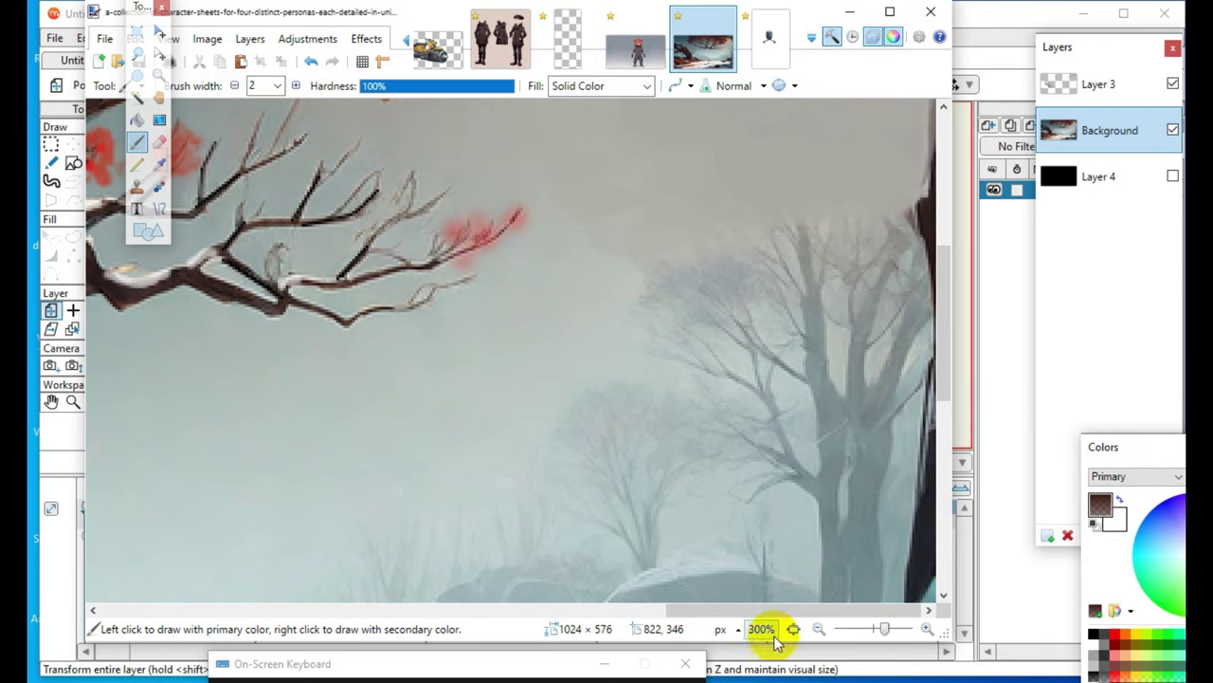
pyautogui.click(823, 632)
pyautogui.click(826, 631)
pyautogui.click(825, 632)
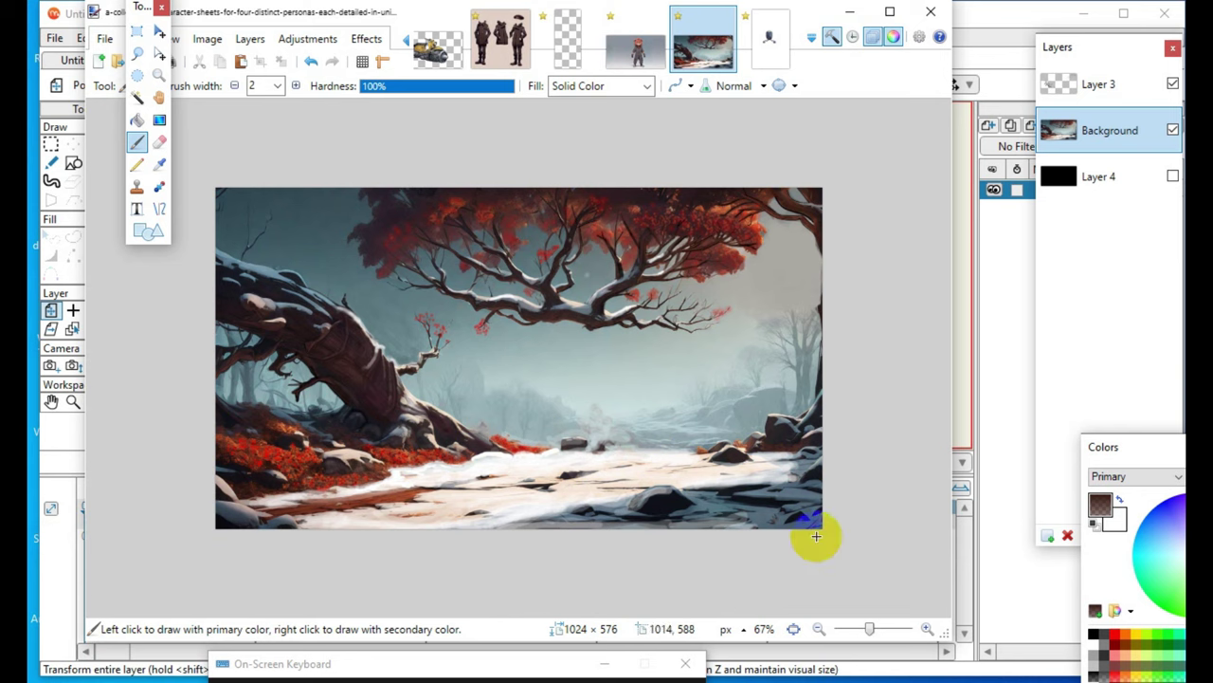
pyautogui.click(785, 445)
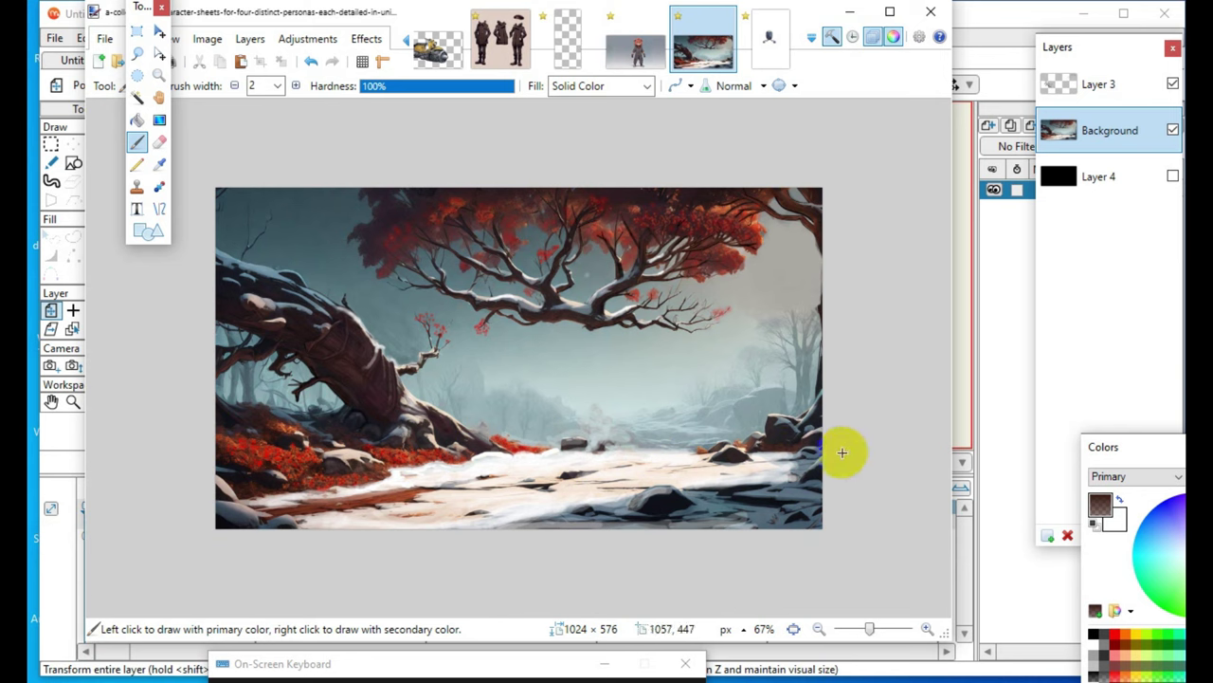
pyautogui.doubleClick(929, 631)
pyautogui.moveTo(482, 612); pyautogui.dragTo(802, 648)
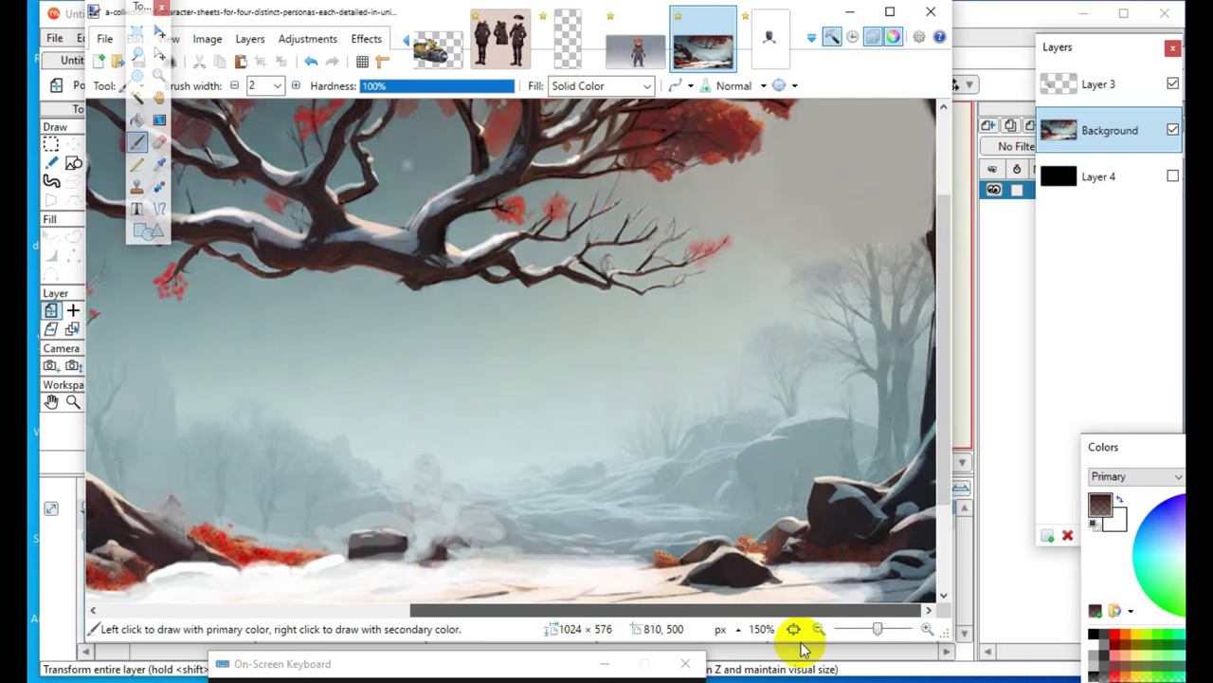
pyautogui.moveTo(1109, 46); pyautogui.dragTo(250, 100)
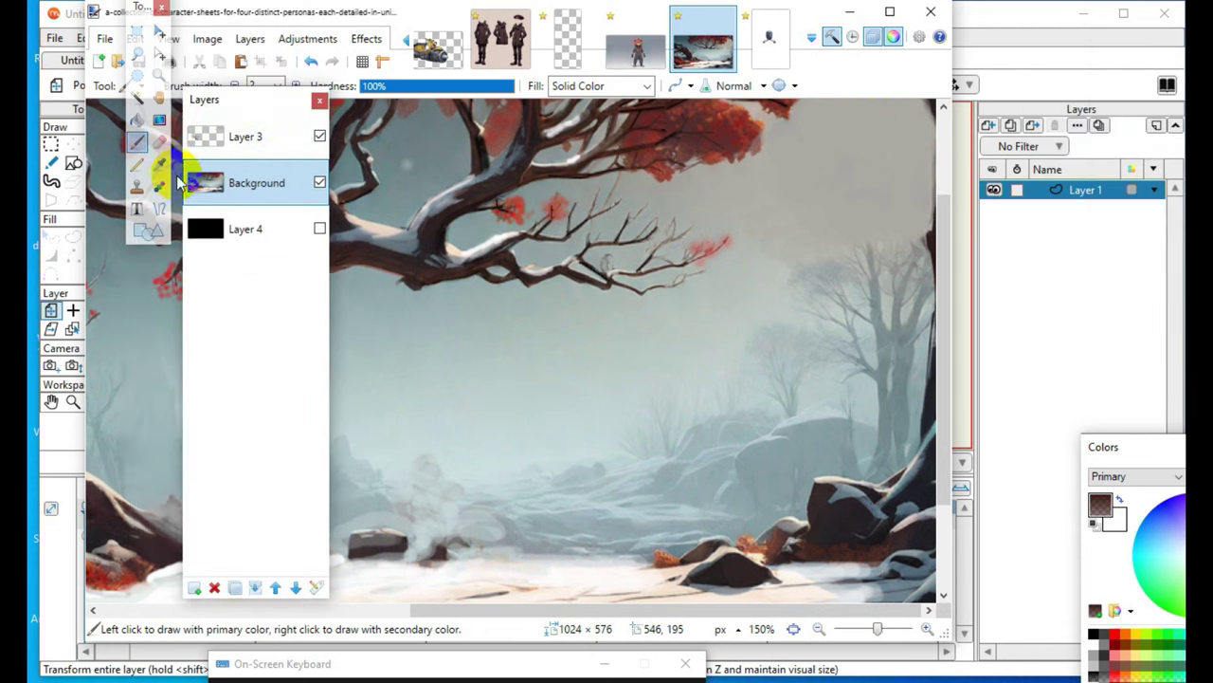
pyautogui.click(161, 166)
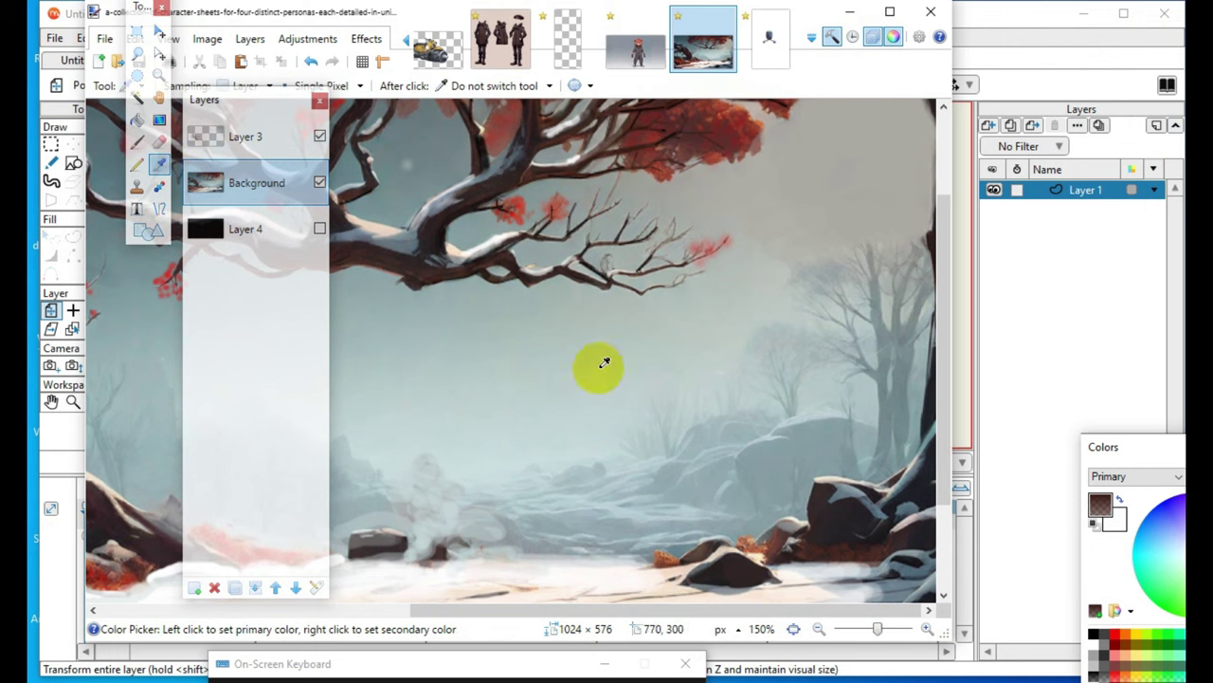
pyautogui.click(137, 144)
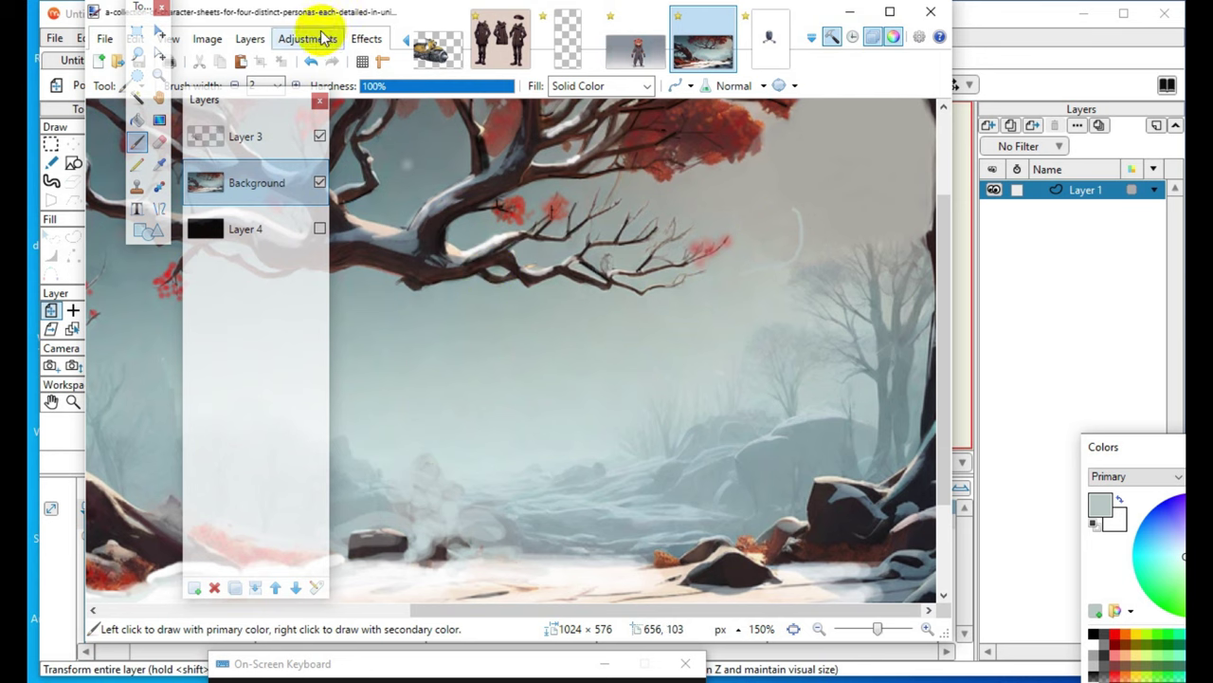
# - Set the brush width to 14 and reposition the Layers and Colors windows over the painting
pyautogui.moveTo(271, 104); pyautogui.dragTo(243, 222)
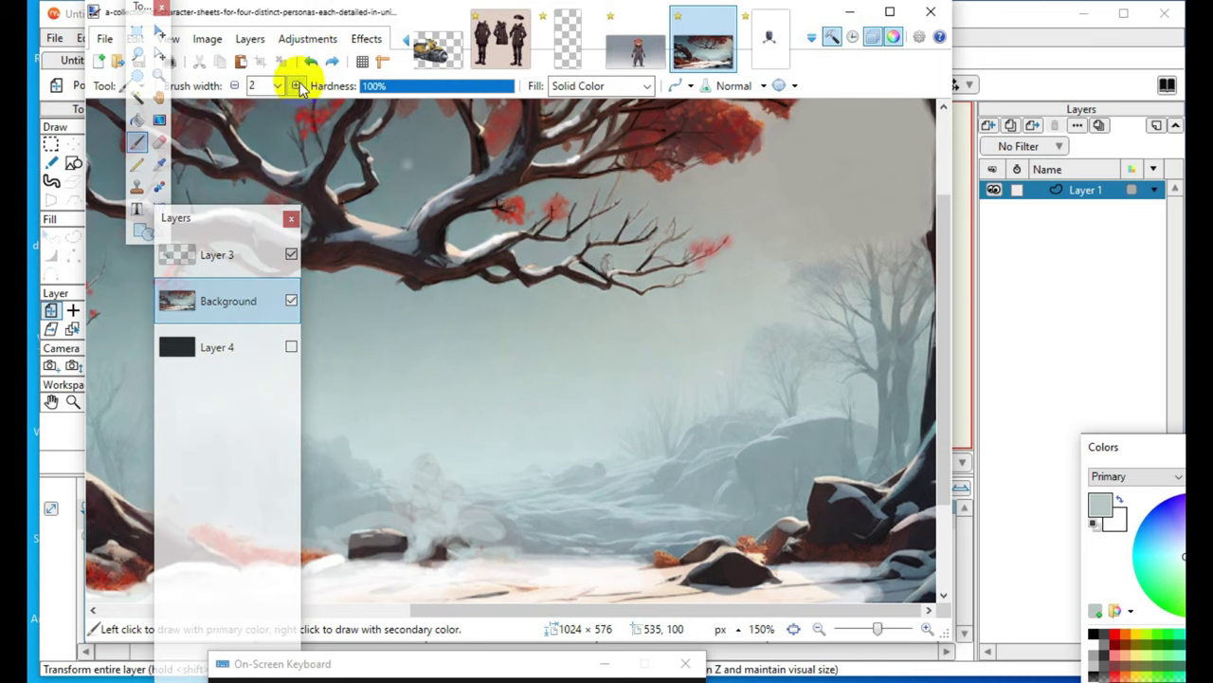
pyautogui.click(278, 86)
pyautogui.click(267, 265)
pyautogui.moveTo(1132, 444)
pyautogui.mouseDown()
pyautogui.moveTo(628, 482)
pyautogui.moveTo(385, 428)
pyautogui.mouseUp()
# - Try an opaque stroke in the sky beside the red twigs, undo it, and lower the primary color's opacity to 20
pyautogui.moveTo(821, 149); pyautogui.dragTo(752, 238)
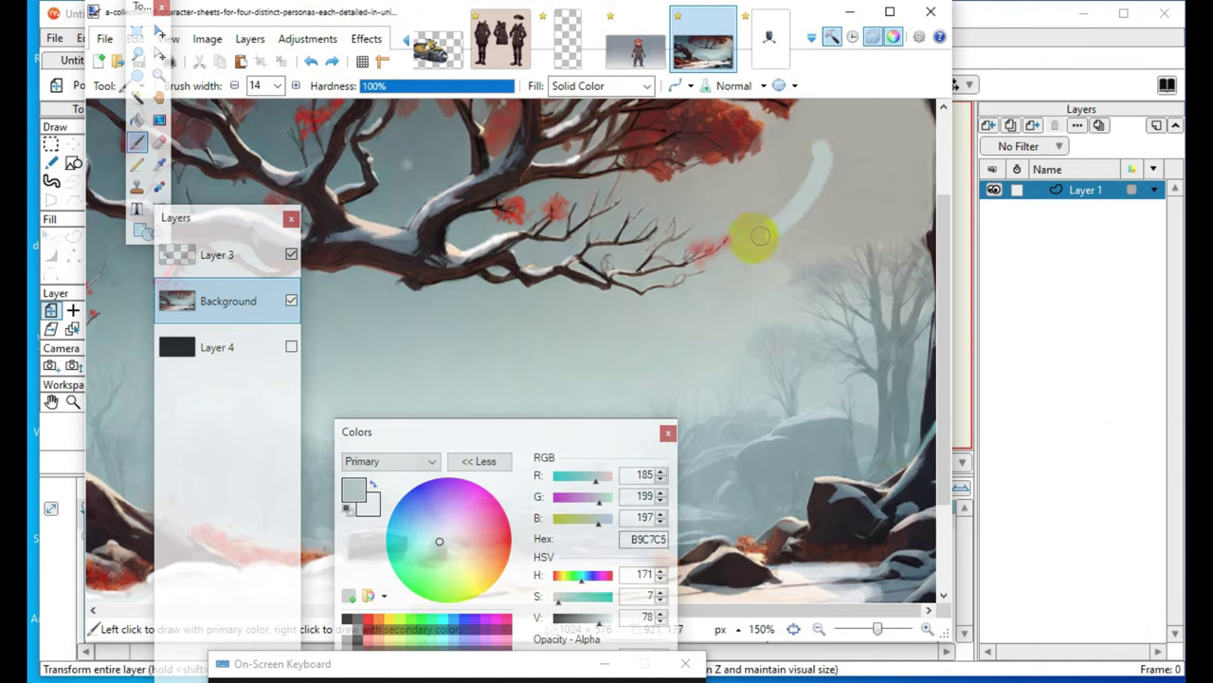
pyautogui.moveTo(477, 433)
pyautogui.mouseDown()
pyautogui.moveTo(454, 310)
pyautogui.moveTo(427, 286)
pyautogui.mouseUp()
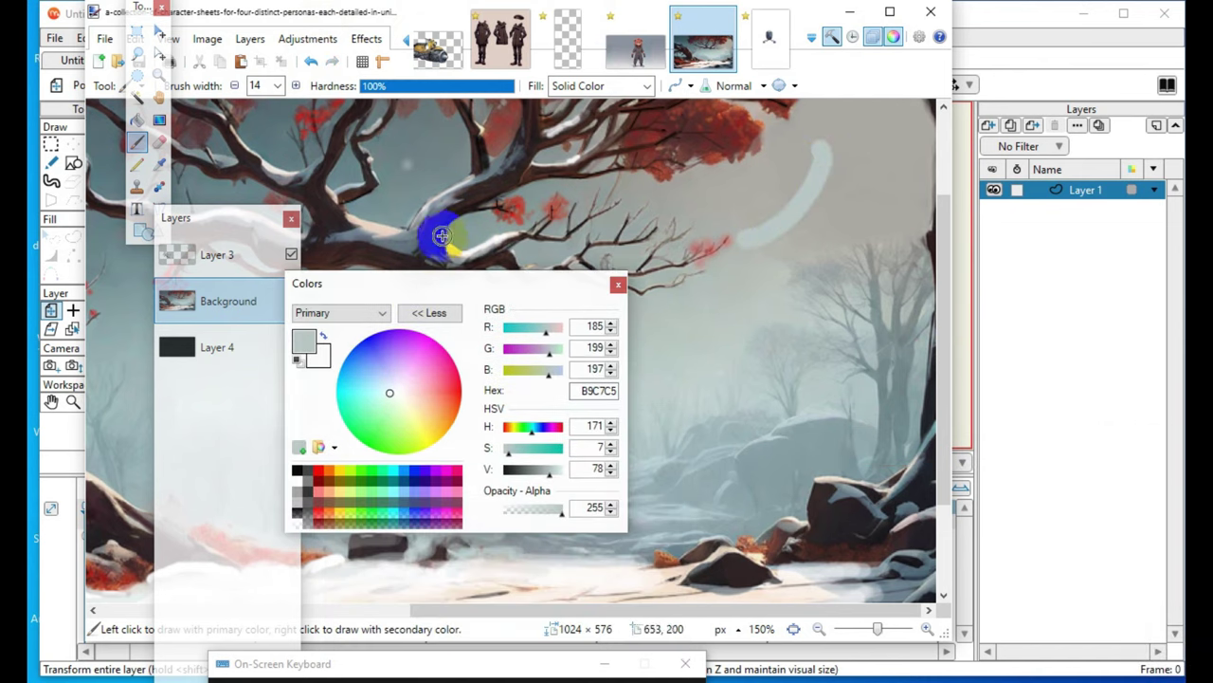
pyautogui.click(311, 62)
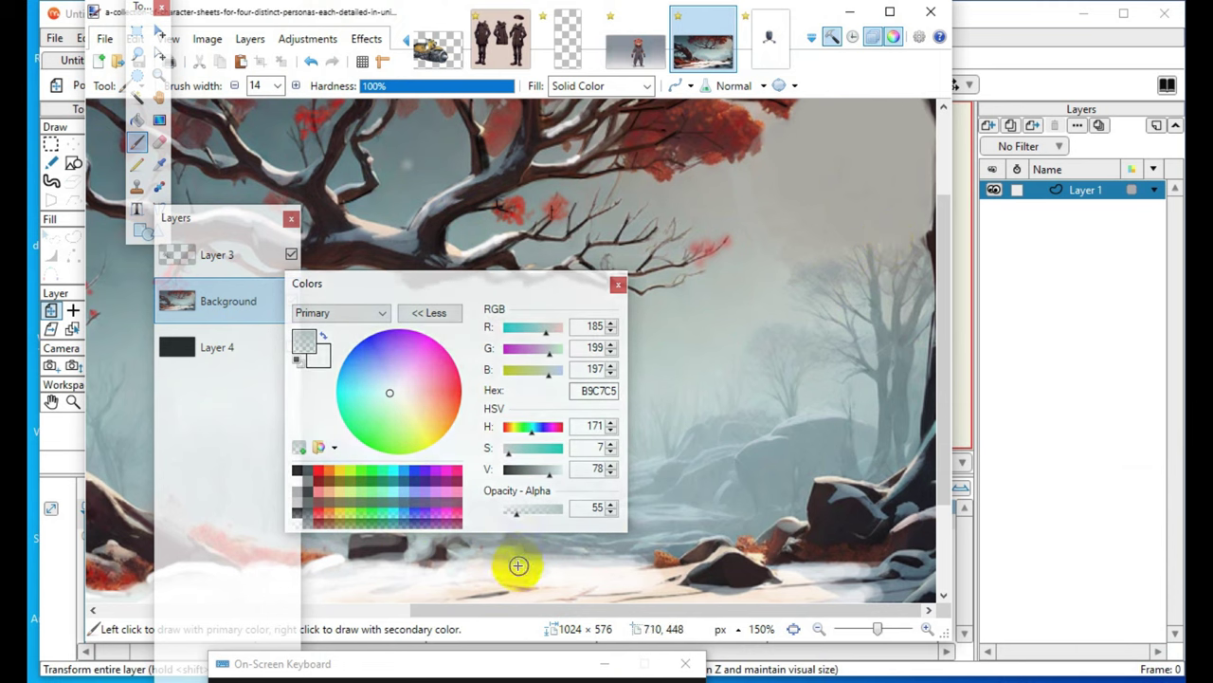
pyautogui.moveTo(512, 516); pyautogui.dragTo(509, 537)
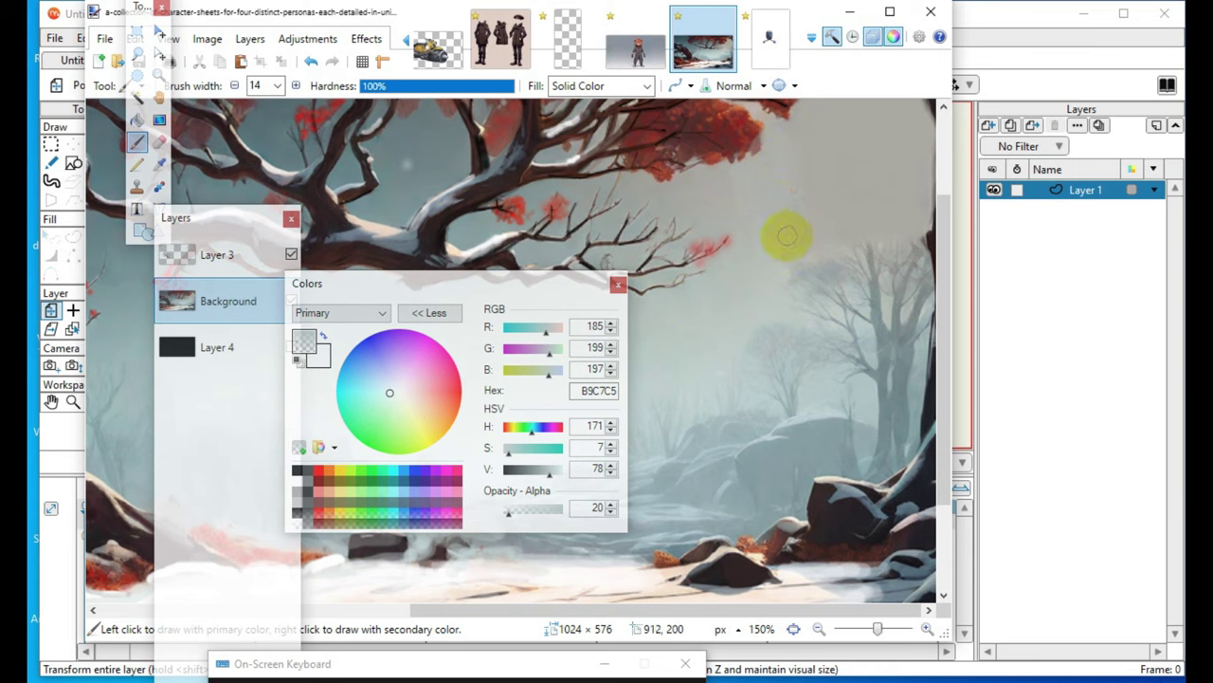
# - Paint translucent pale gray-green strokes over the sky around the outer edge of the red foliage
pyautogui.click(691, 184)
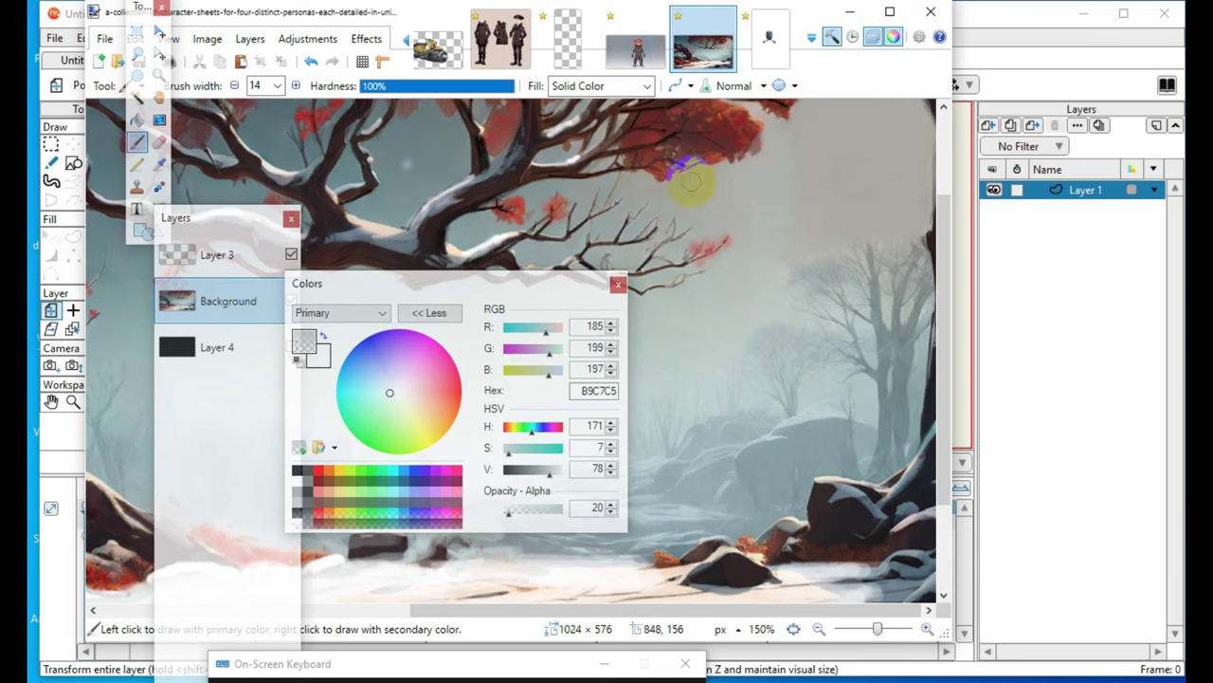
pyautogui.click(907, 110)
pyautogui.moveTo(907, 110)
pyautogui.mouseDown()
pyautogui.moveTo(897, 250)
pyautogui.moveTo(898, 202)
pyautogui.moveTo(766, 207)
pyautogui.moveTo(840, 159)
pyautogui.moveTo(804, 119)
pyautogui.moveTo(789, 185)
pyautogui.moveTo(788, 129)
pyautogui.mouseUp()
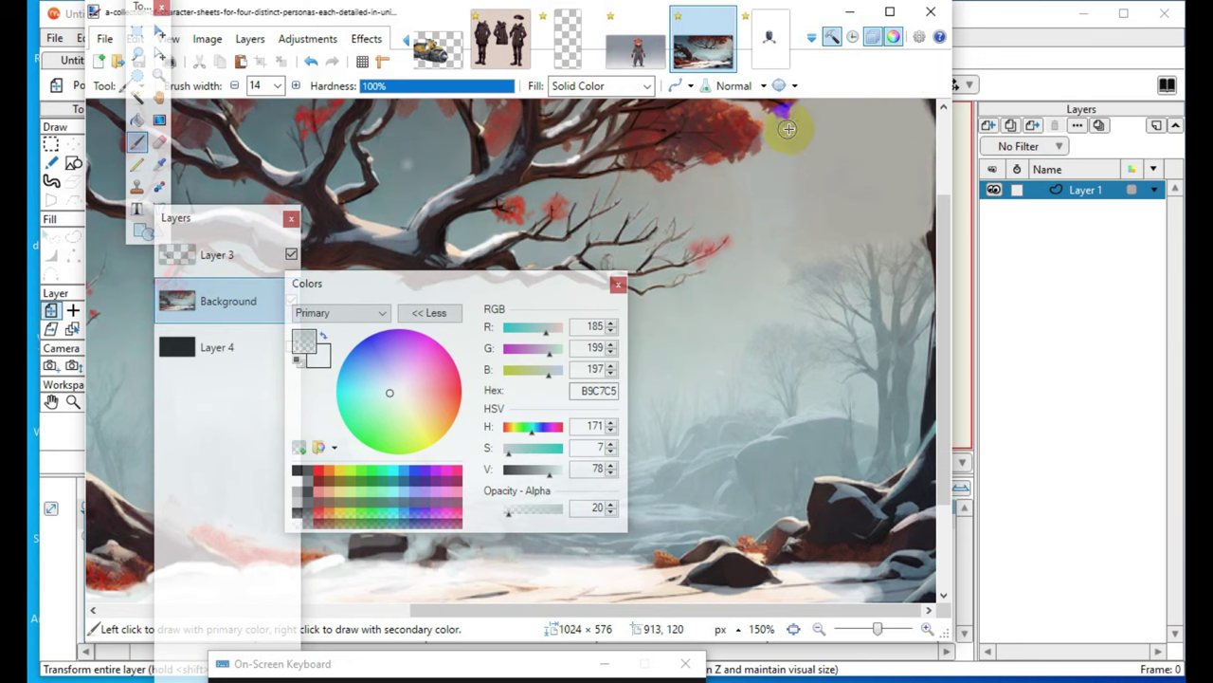
pyautogui.scroll(2, 902, 256)
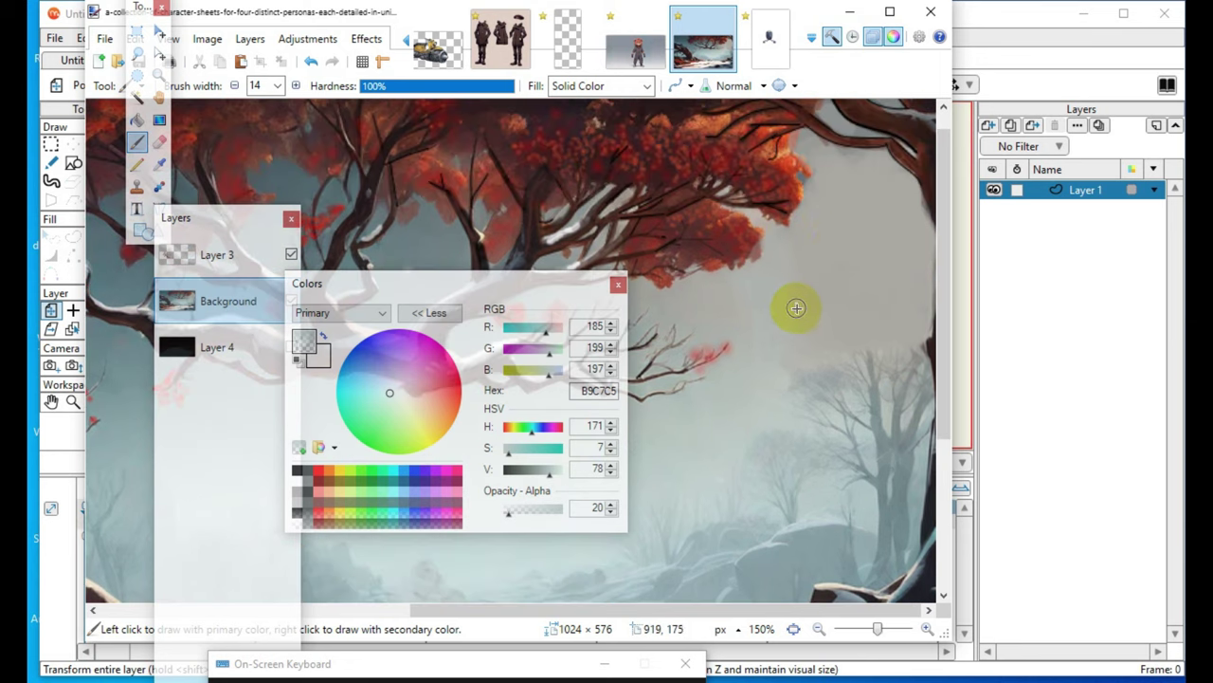
pyautogui.moveTo(667, 283); pyautogui.dragTo(673, 300)
pyautogui.click(745, 280)
pyautogui.click(766, 228)
pyautogui.click(815, 165)
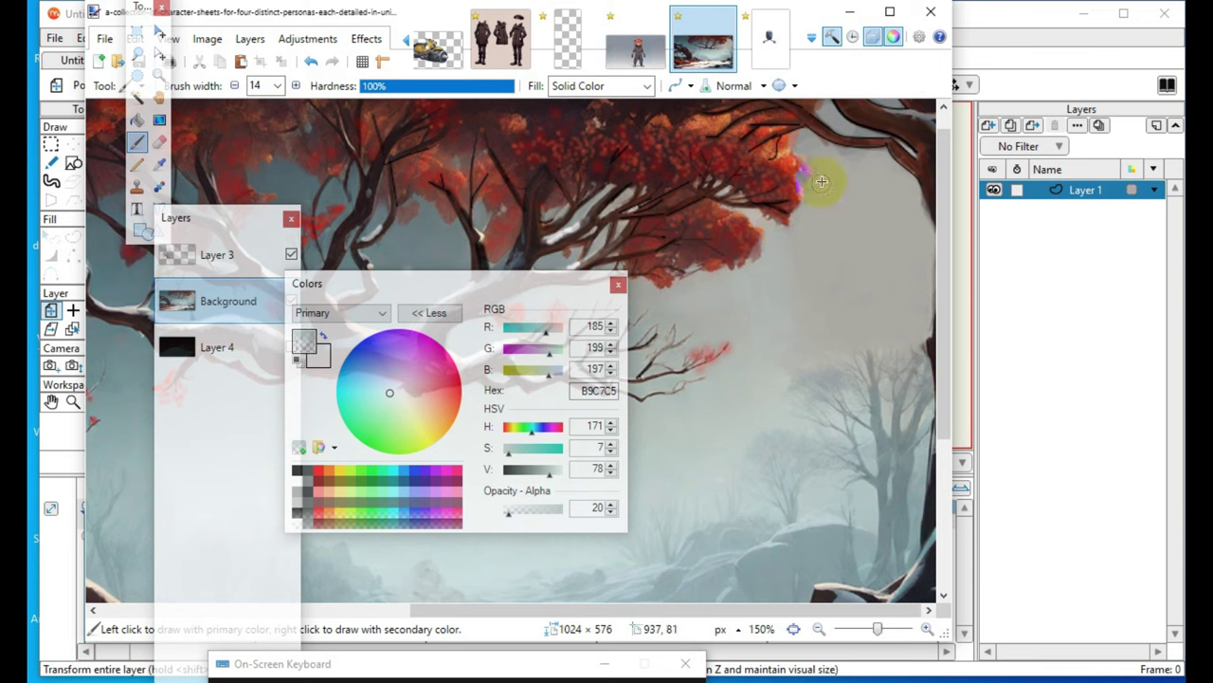
# - Blend translucent pale strokes into the sky gaps beneath and between the right tree's overhanging branches
pyautogui.scroll(1, 877, 218)
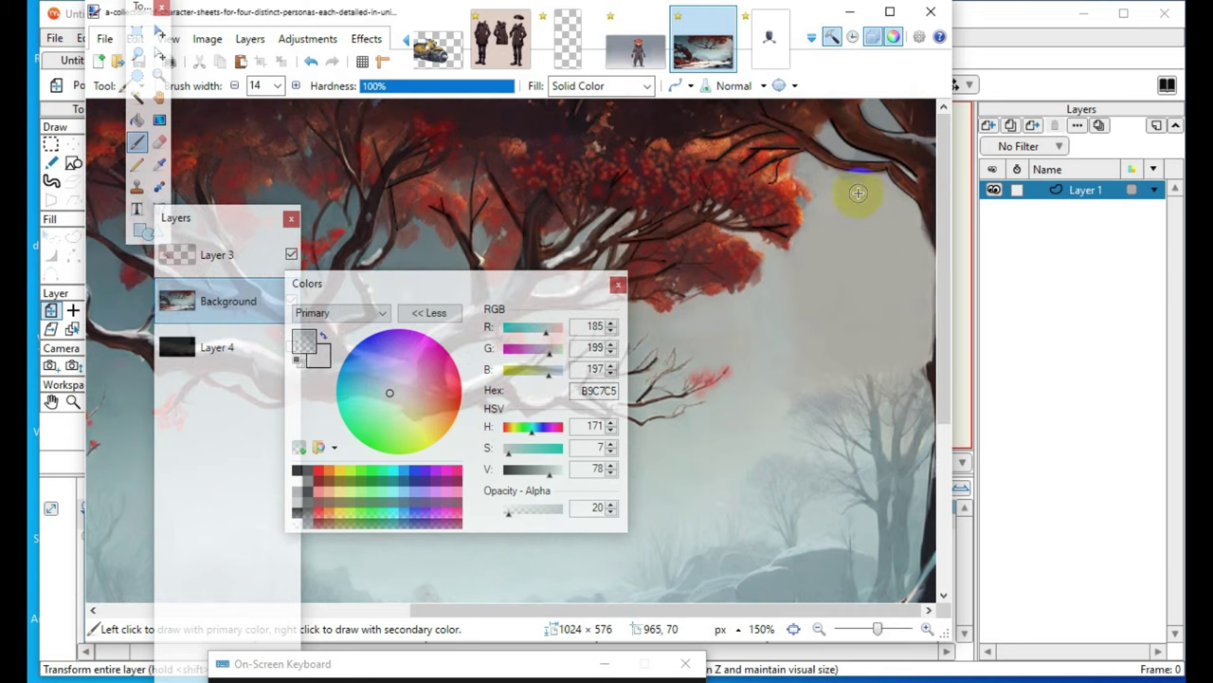
pyautogui.moveTo(802, 165); pyautogui.dragTo(811, 172)
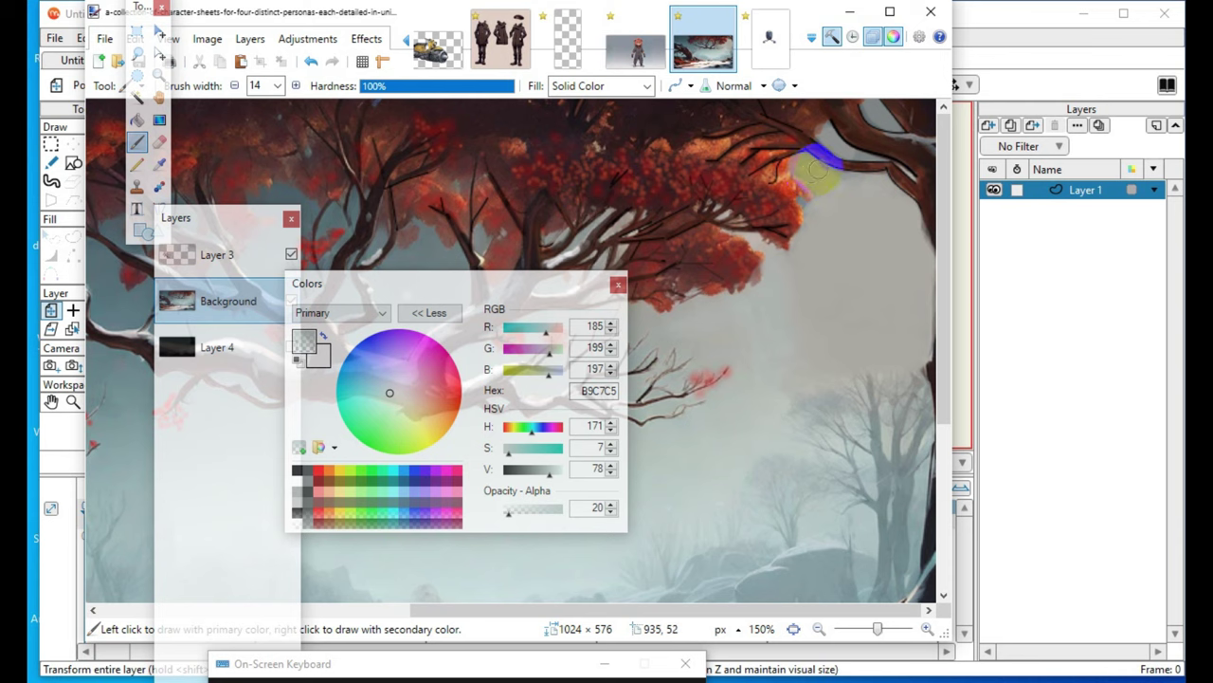
pyautogui.moveTo(858, 117); pyautogui.dragTo(831, 133)
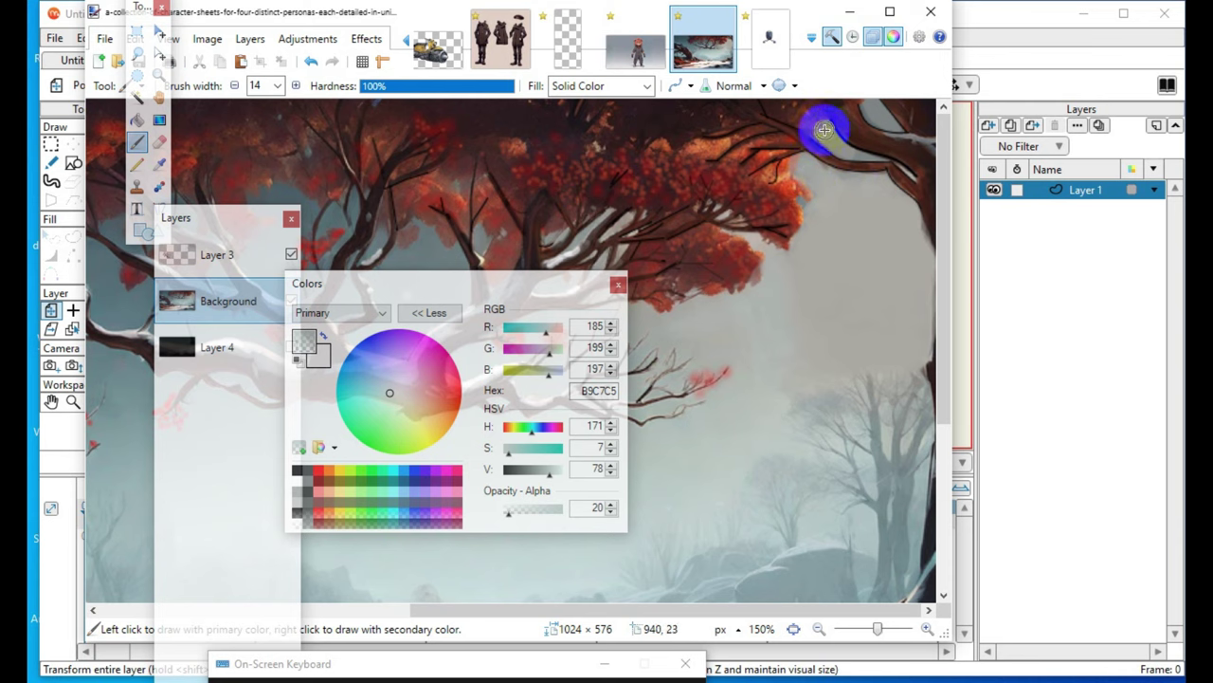
pyautogui.click(888, 196)
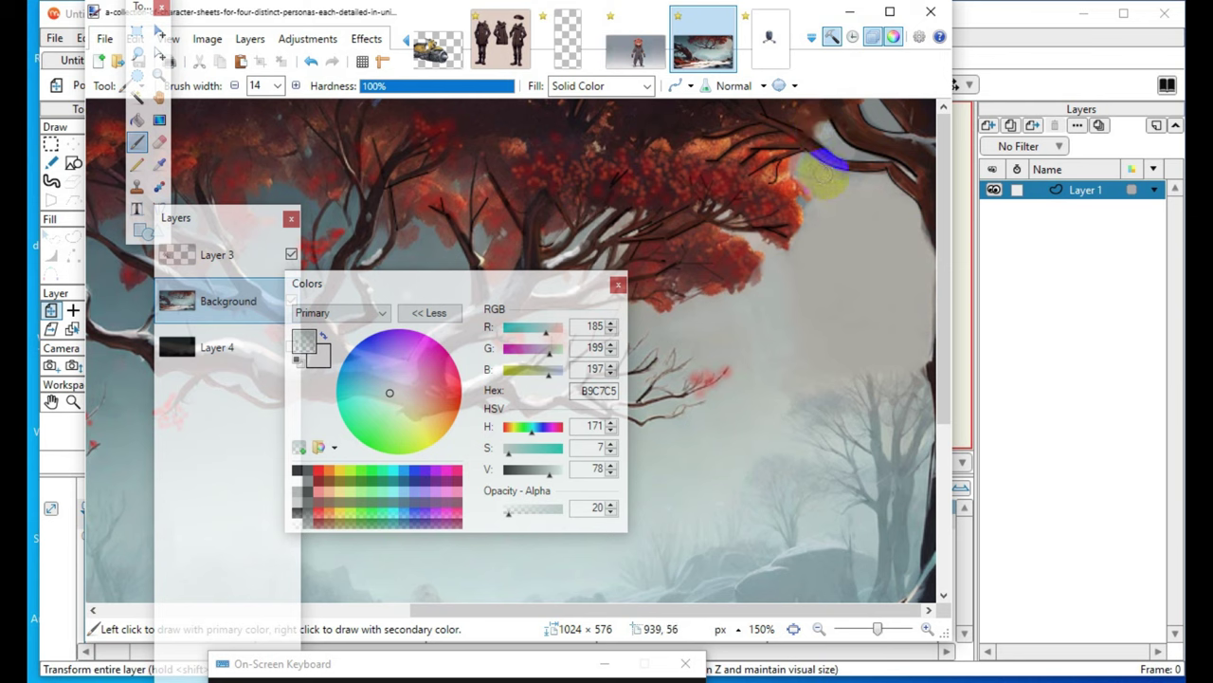
pyautogui.moveTo(884, 183)
pyautogui.mouseDown()
pyautogui.moveTo(850, 180)
pyautogui.moveTo(941, 253)
pyautogui.moveTo(913, 220)
pyautogui.mouseUp()
pyautogui.click(919, 172)
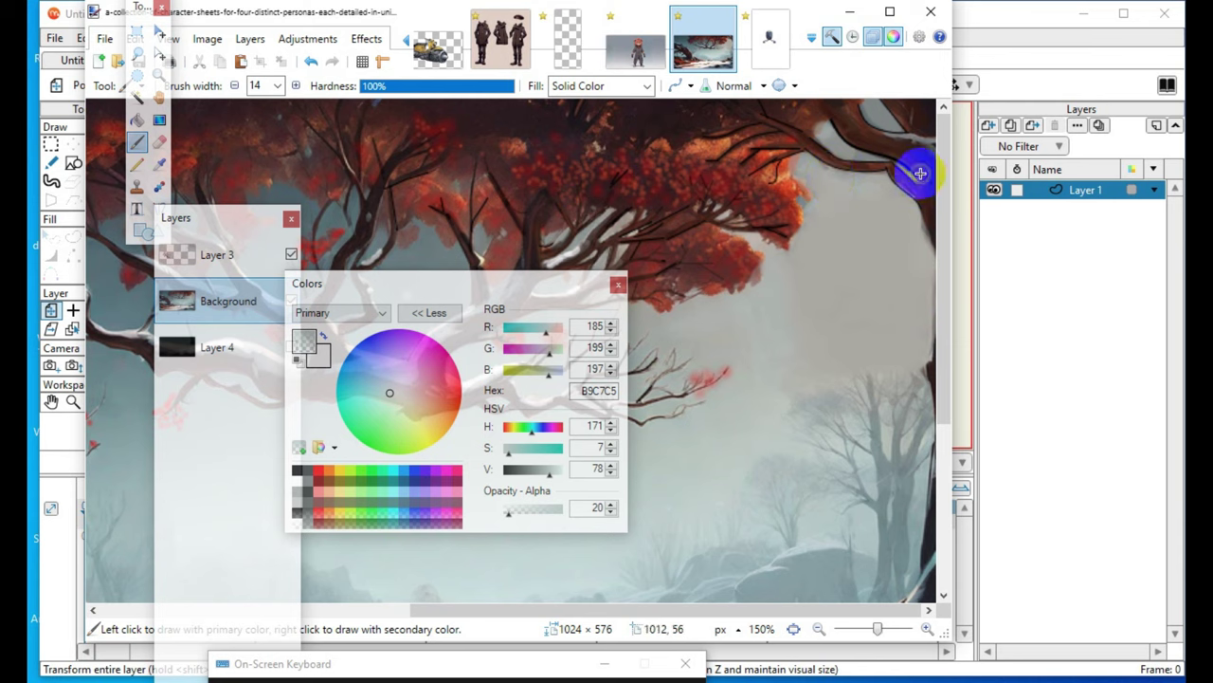
pyautogui.click(870, 116)
pyautogui.moveTo(871, 107); pyautogui.dragTo(929, 173)
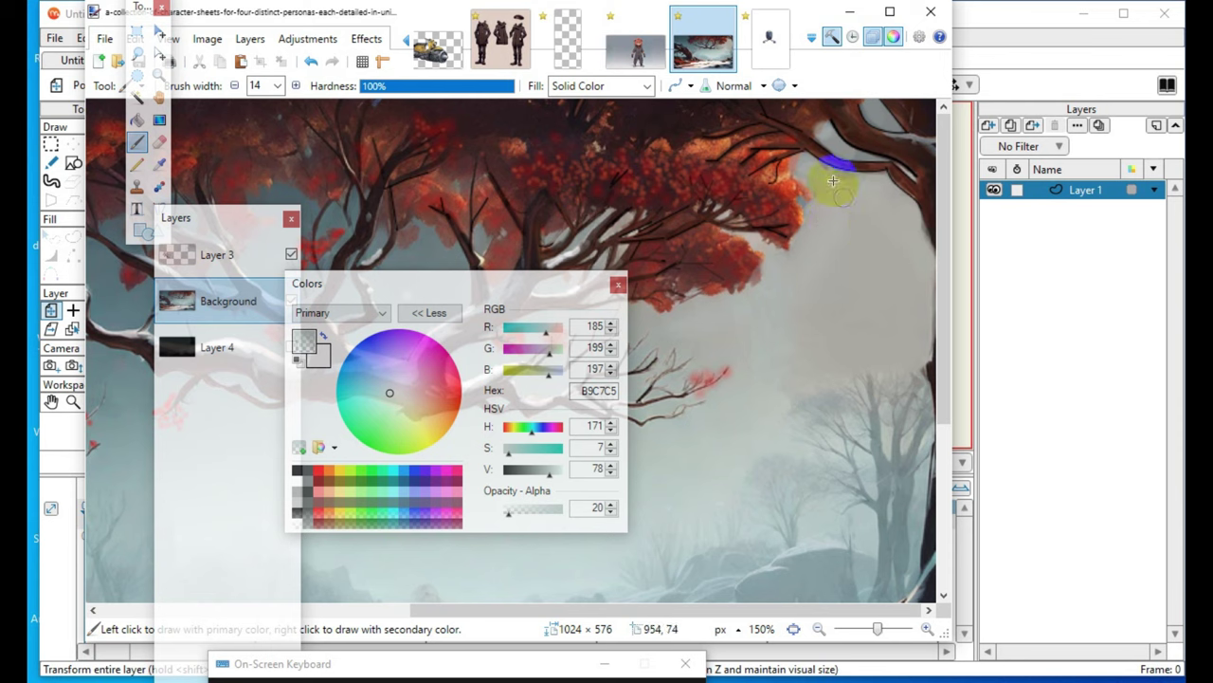
# - Lighten the open sky between the red foliage and the right trunk with translucent strokes, undoing one stray stroke
pyautogui.moveTo(839, 178)
pyautogui.mouseDown()
pyautogui.moveTo(901, 224)
pyautogui.moveTo(893, 208)
pyautogui.moveTo(912, 289)
pyautogui.moveTo(894, 224)
pyautogui.moveTo(855, 192)
pyautogui.mouseUp()
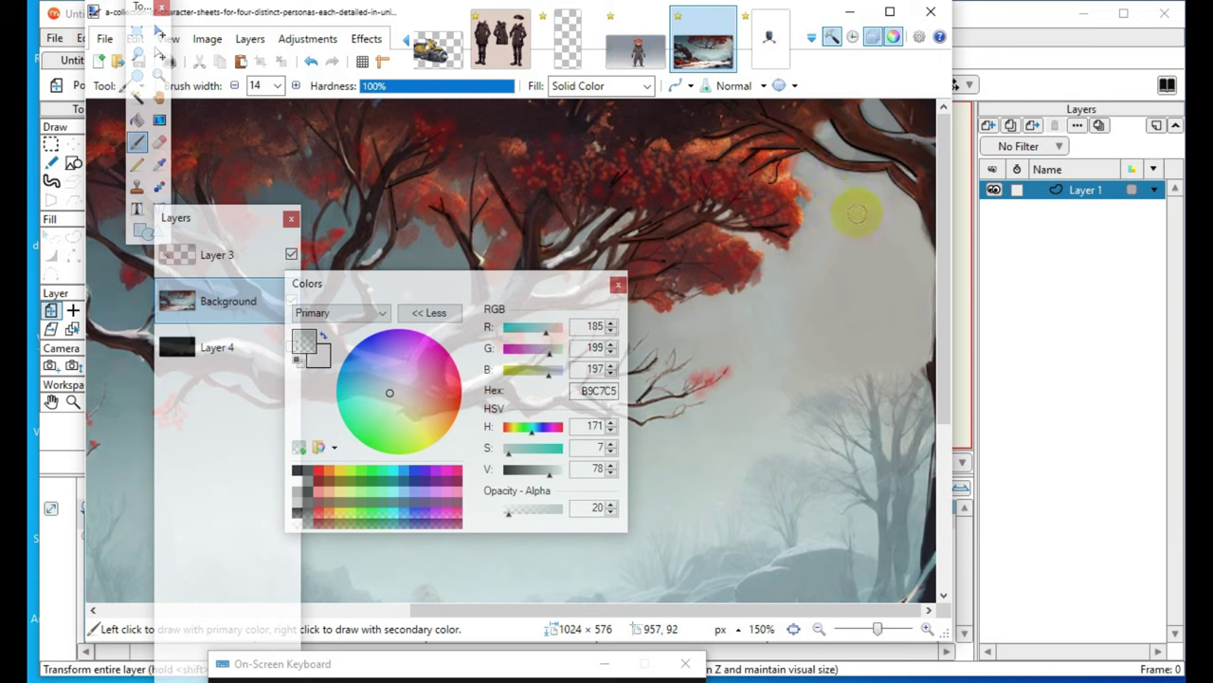
pyautogui.moveTo(779, 285)
pyautogui.mouseDown()
pyautogui.moveTo(771, 243)
pyautogui.moveTo(892, 277)
pyautogui.mouseUp()
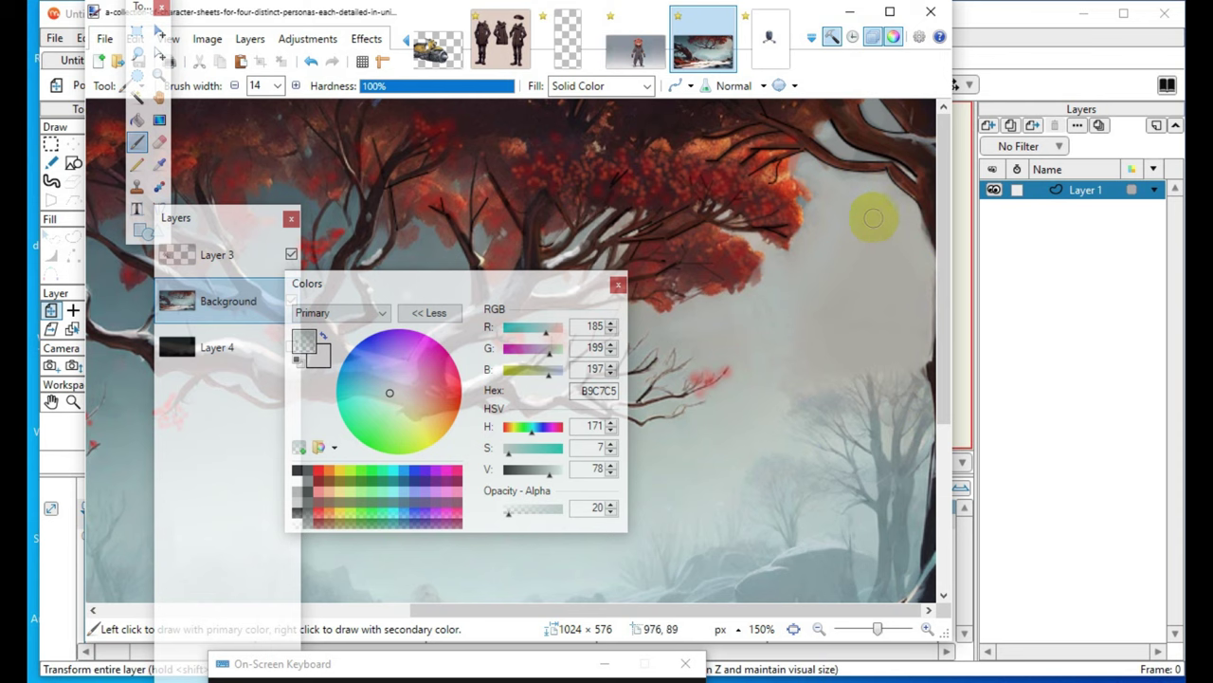
pyautogui.moveTo(885, 193); pyautogui.dragTo(905, 211)
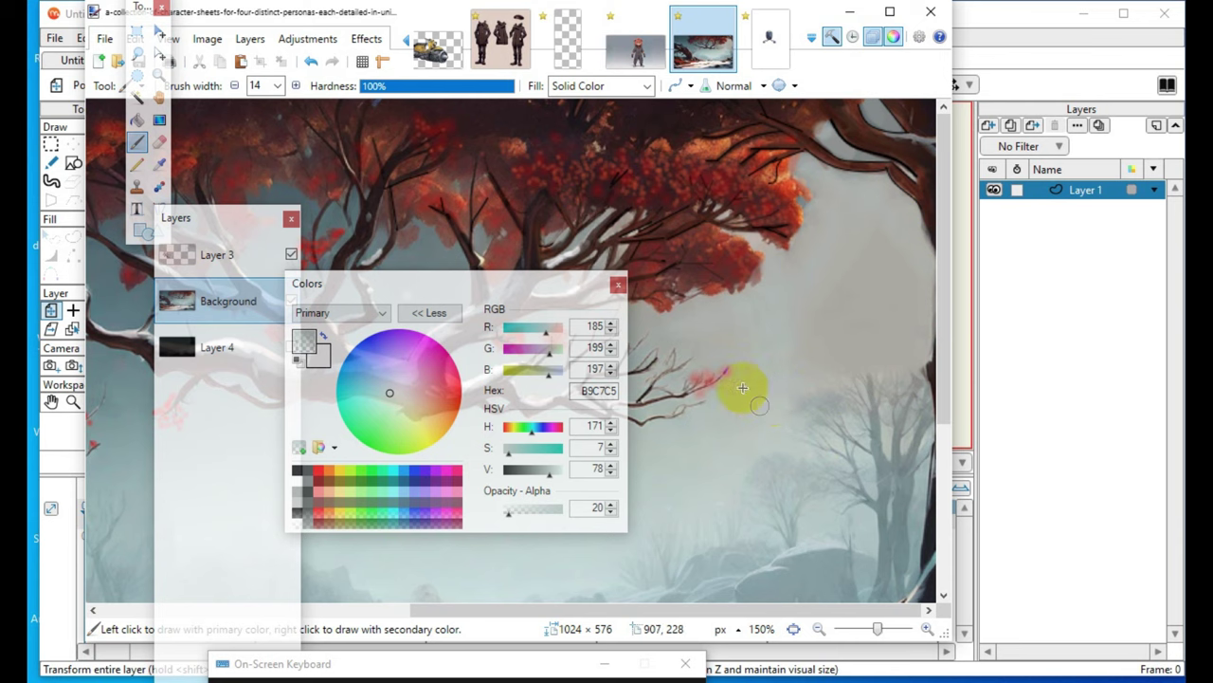
pyautogui.hotkey('ctrl', 'z')
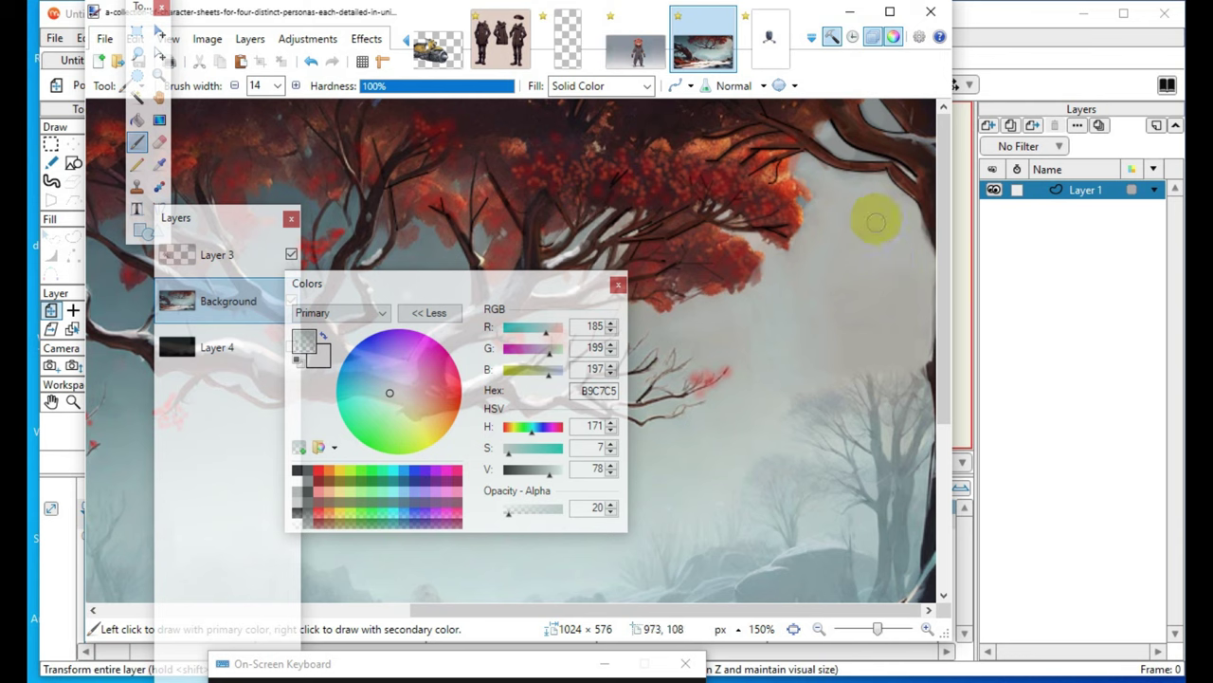
pyautogui.click(806, 171)
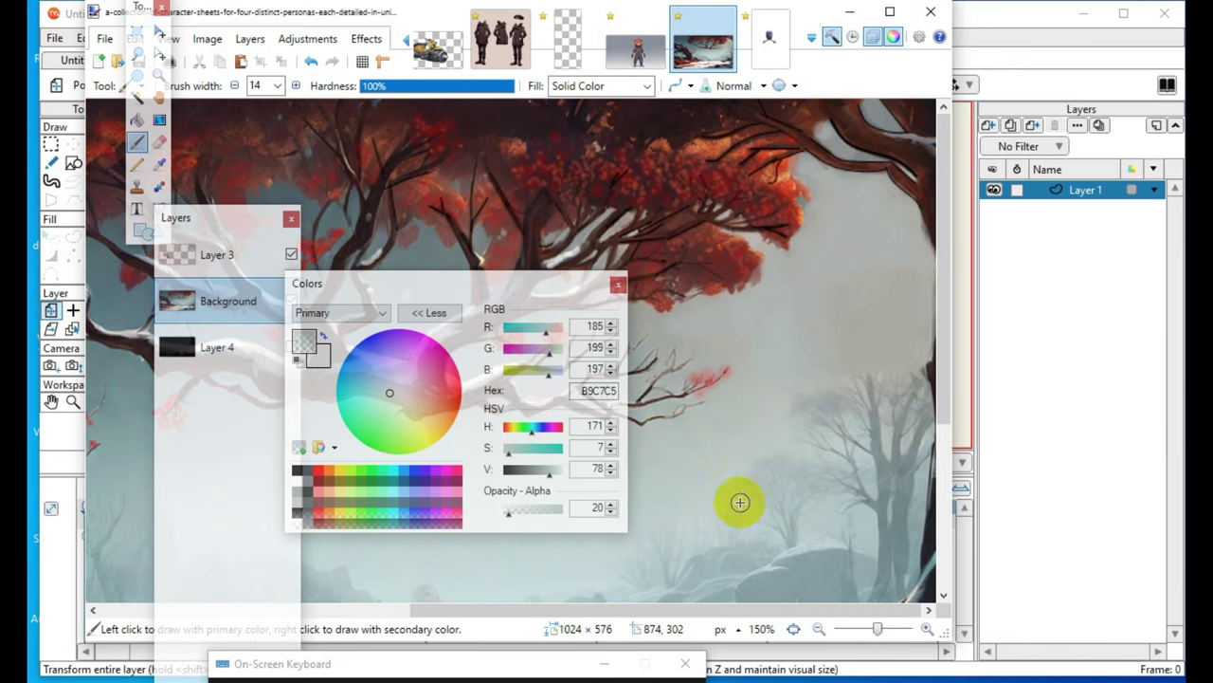
# - Move the Layers window clear of the painting and add a new layer above Layer 3
pyautogui.scroll(-3, 739, 502)
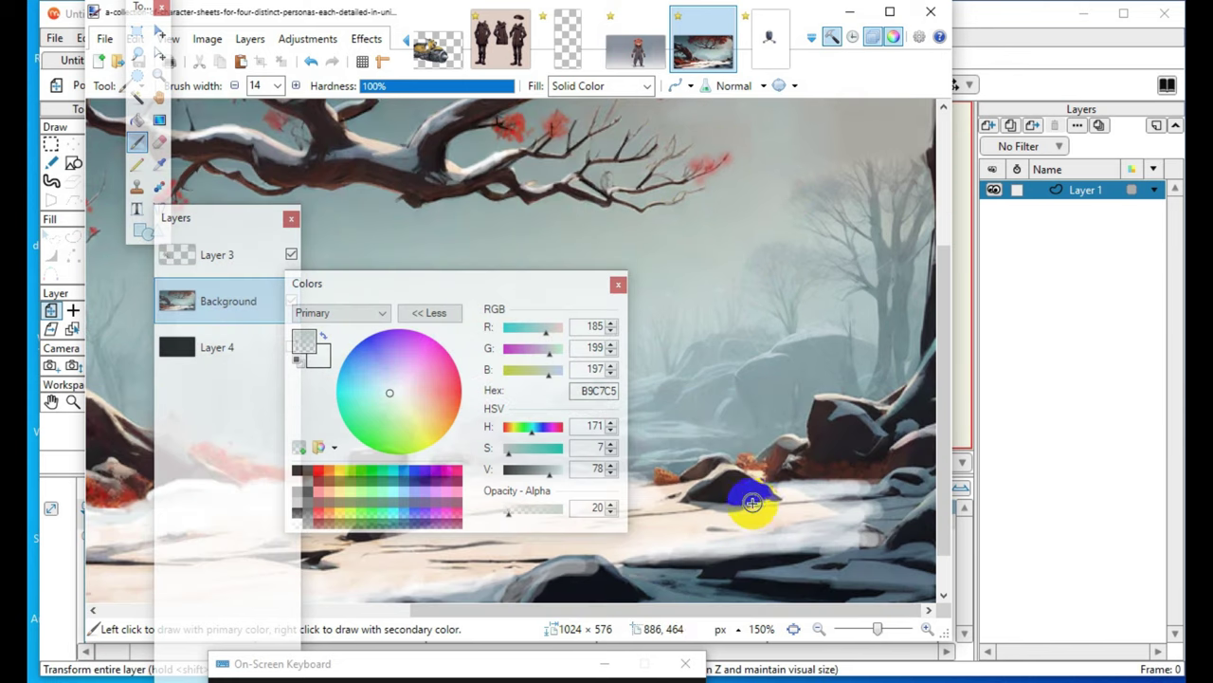
pyautogui.scroll(3, 748, 500)
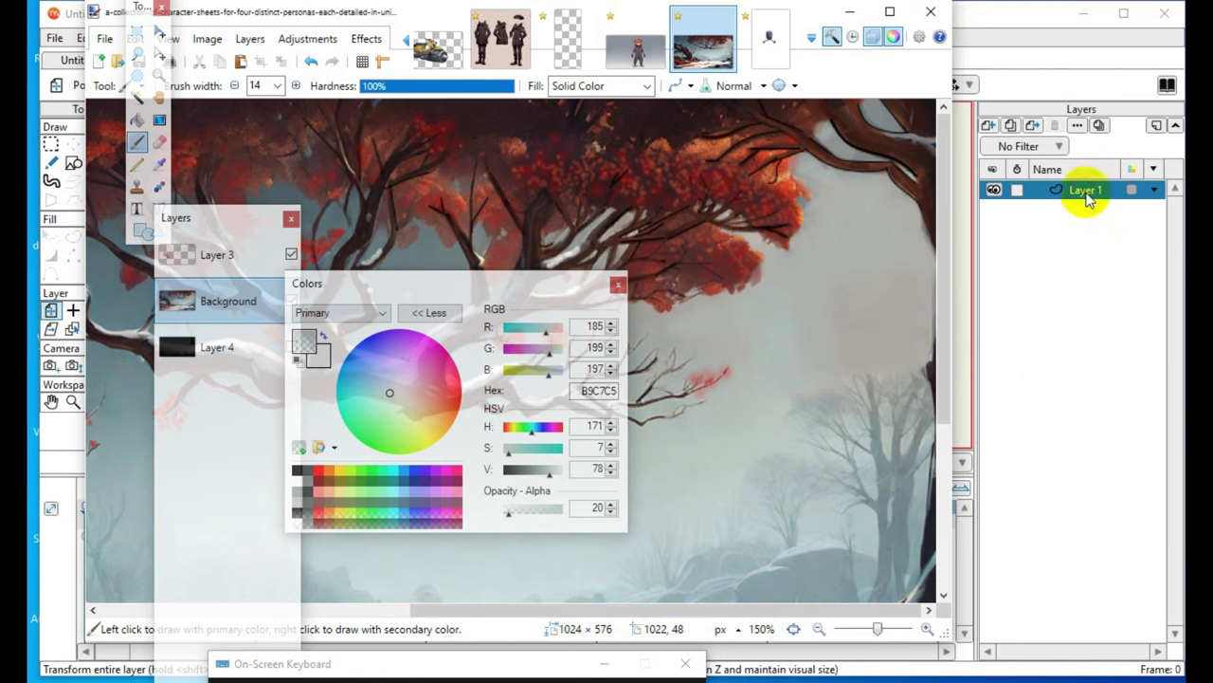
pyautogui.moveTo(216, 223); pyautogui.dragTo(1086, 28)
pyautogui.click(1089, 61)
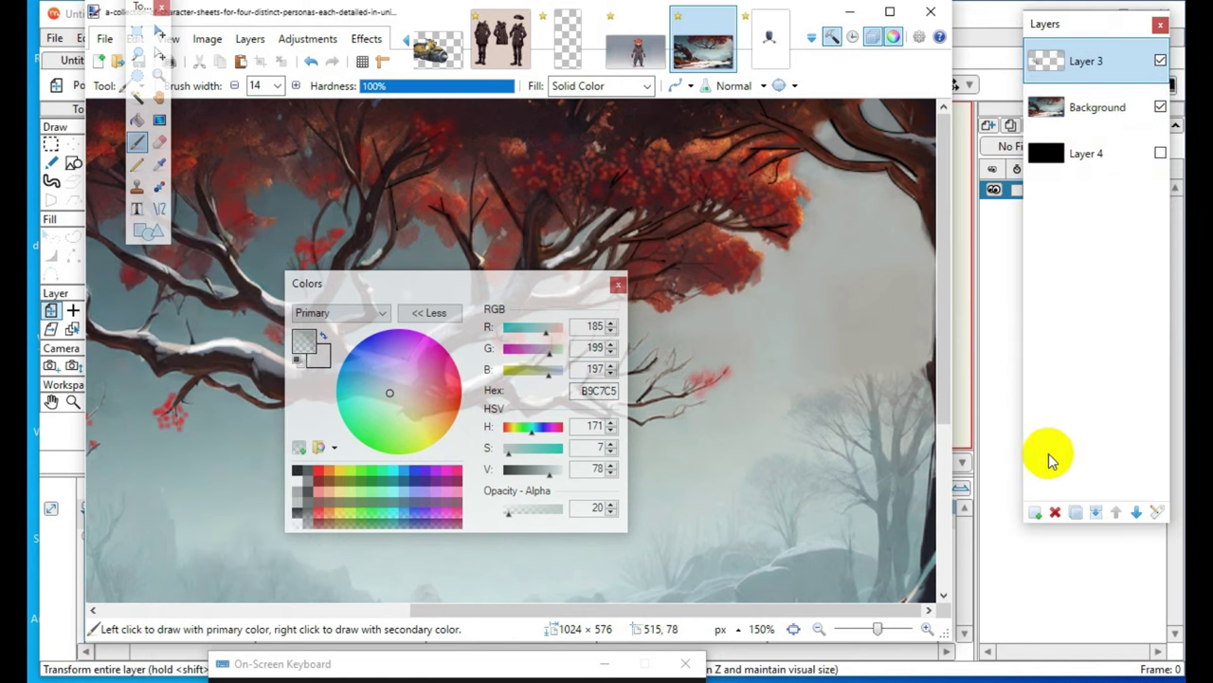
pyautogui.click(1035, 512)
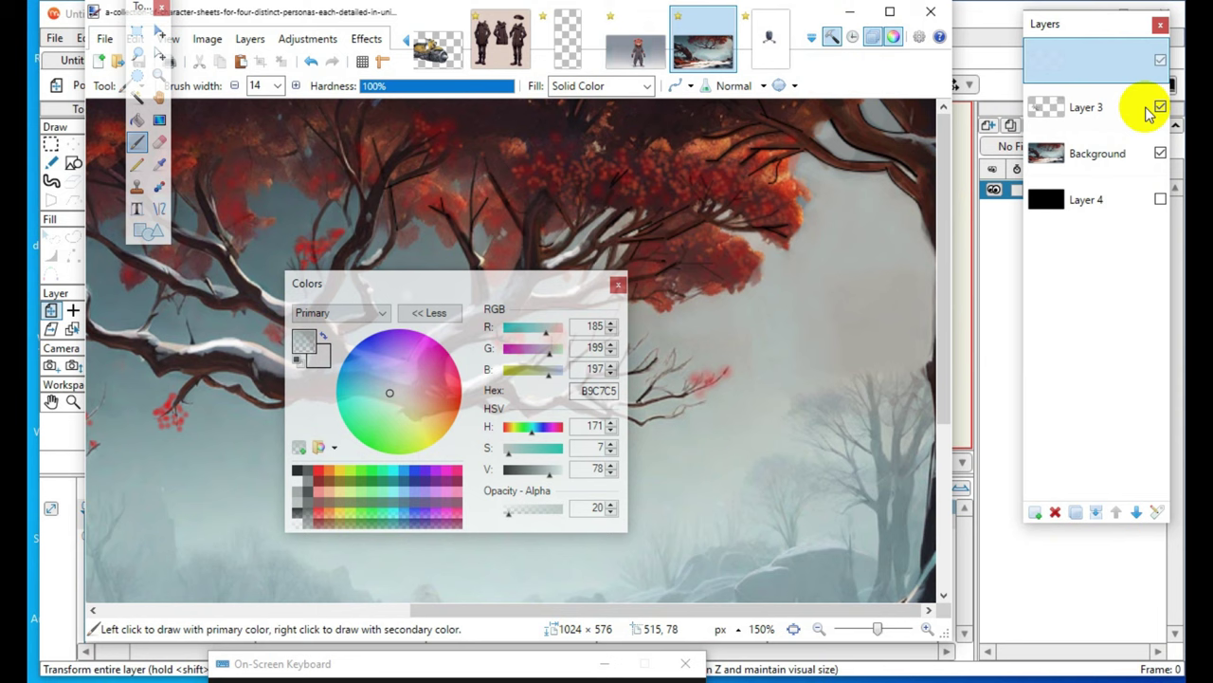
# - Sample the misty distant tree's blue-gray (71888B) from the Background layer and select the new top Layer 4
pyautogui.click(159, 165)
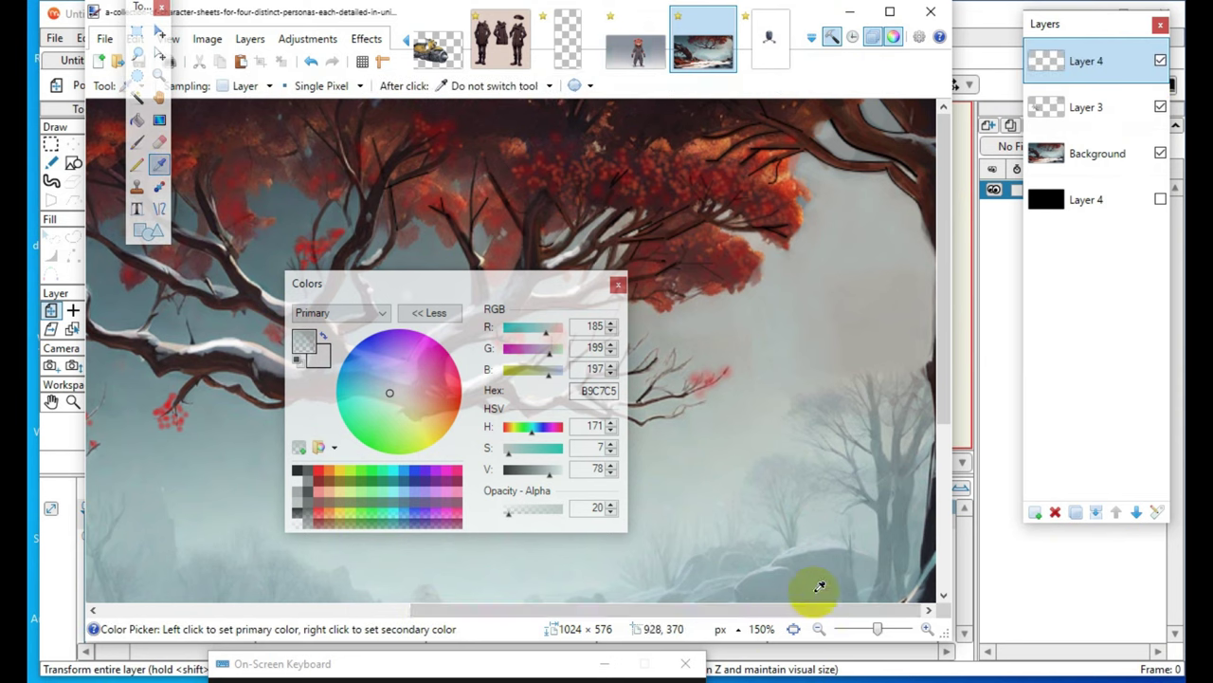
pyautogui.click(894, 532)
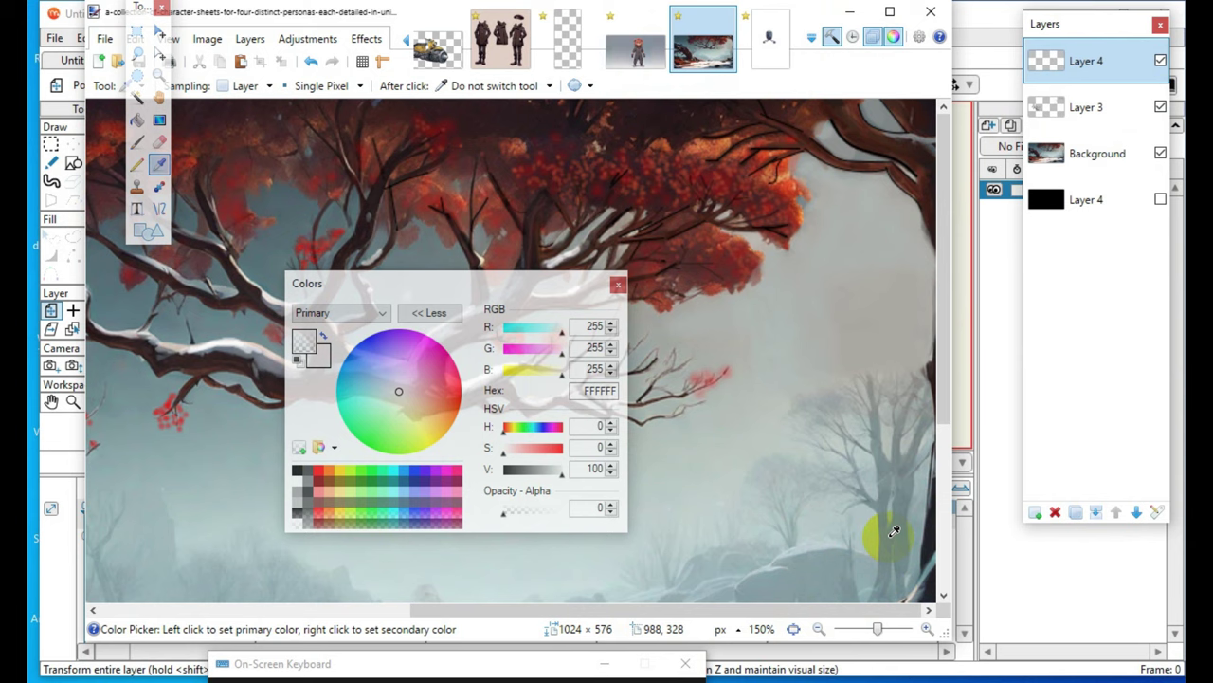
pyautogui.click(1113, 106)
pyautogui.click(1097, 160)
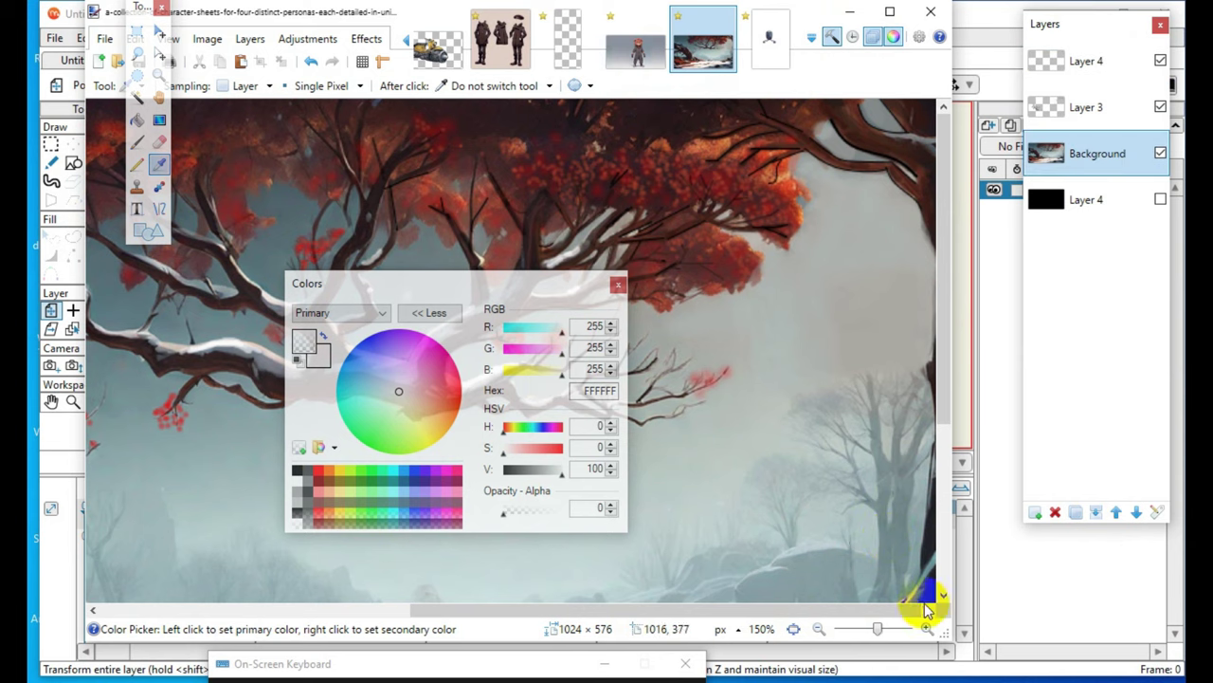
pyautogui.click(894, 533)
pyautogui.click(1085, 61)
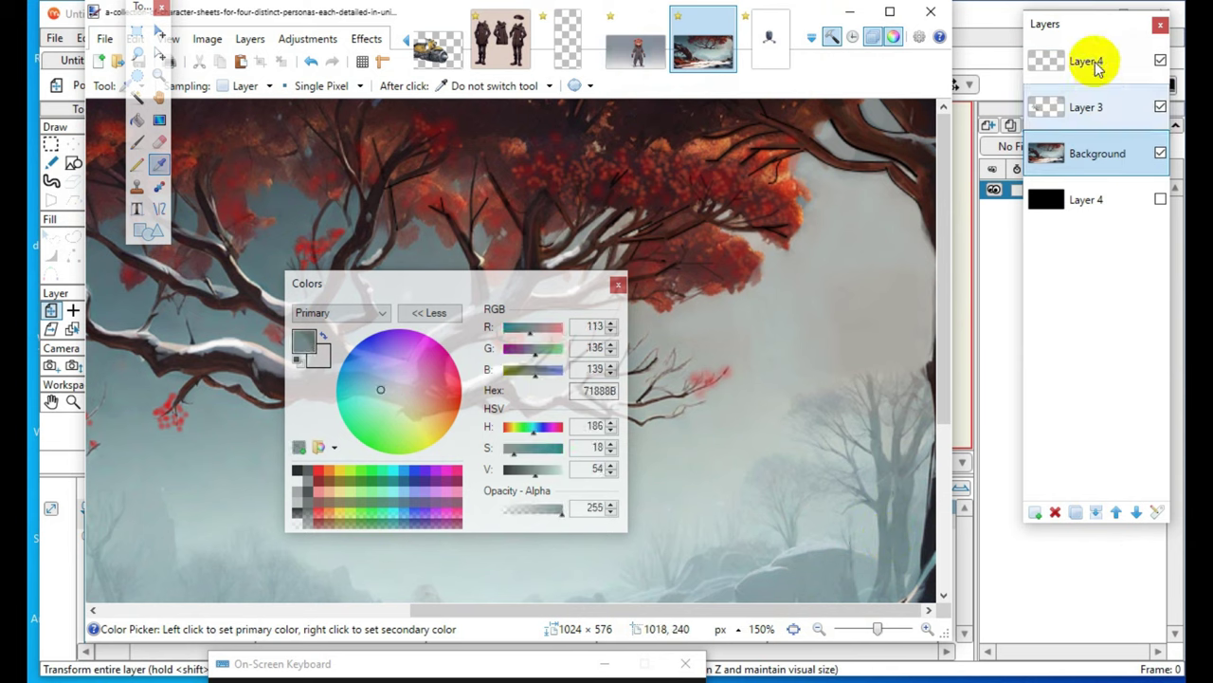
# - Set up the Line/Curve tool for translucent strokes with colour opacity 128 and brush width 5, undoing the overly thick test line
pyautogui.click(158, 209)
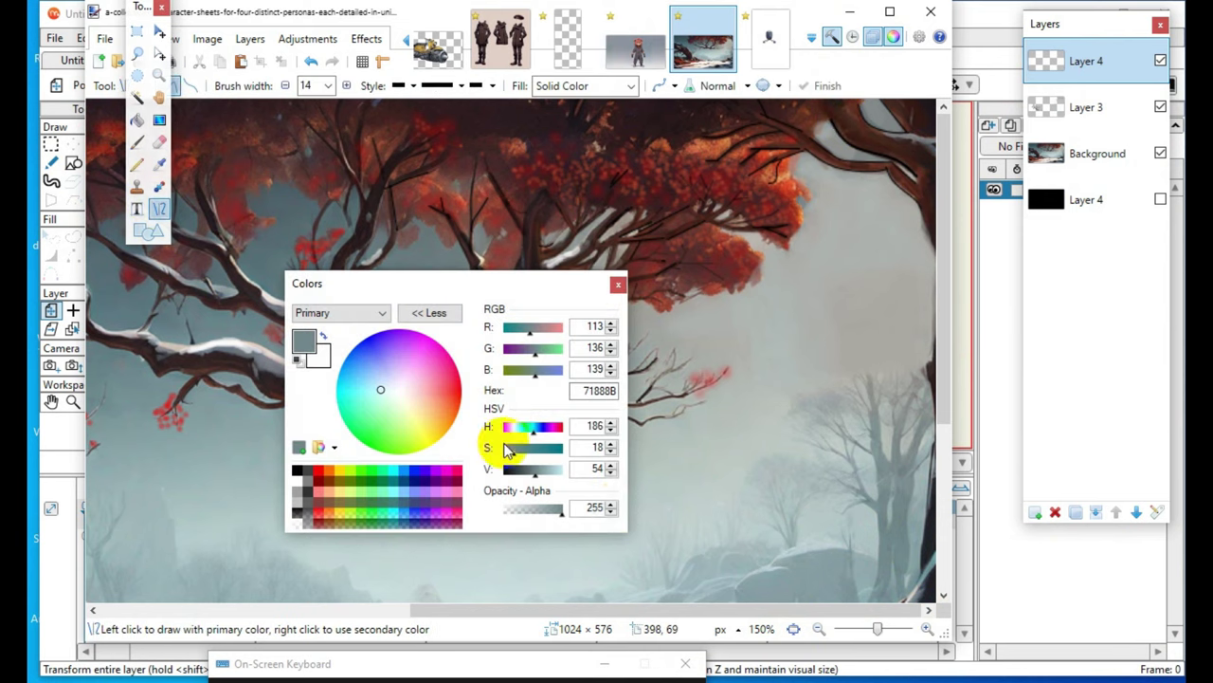
pyautogui.moveTo(540, 511); pyautogui.dragTo(533, 512)
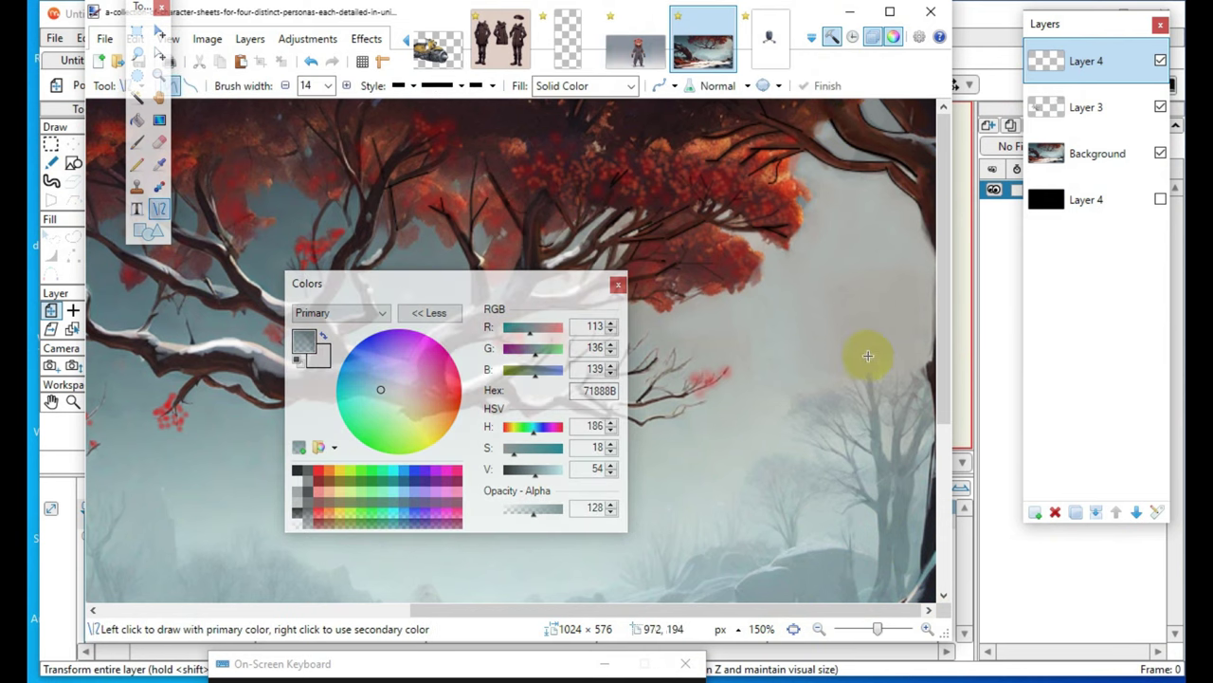
pyautogui.moveTo(857, 311); pyautogui.dragTo(873, 388)
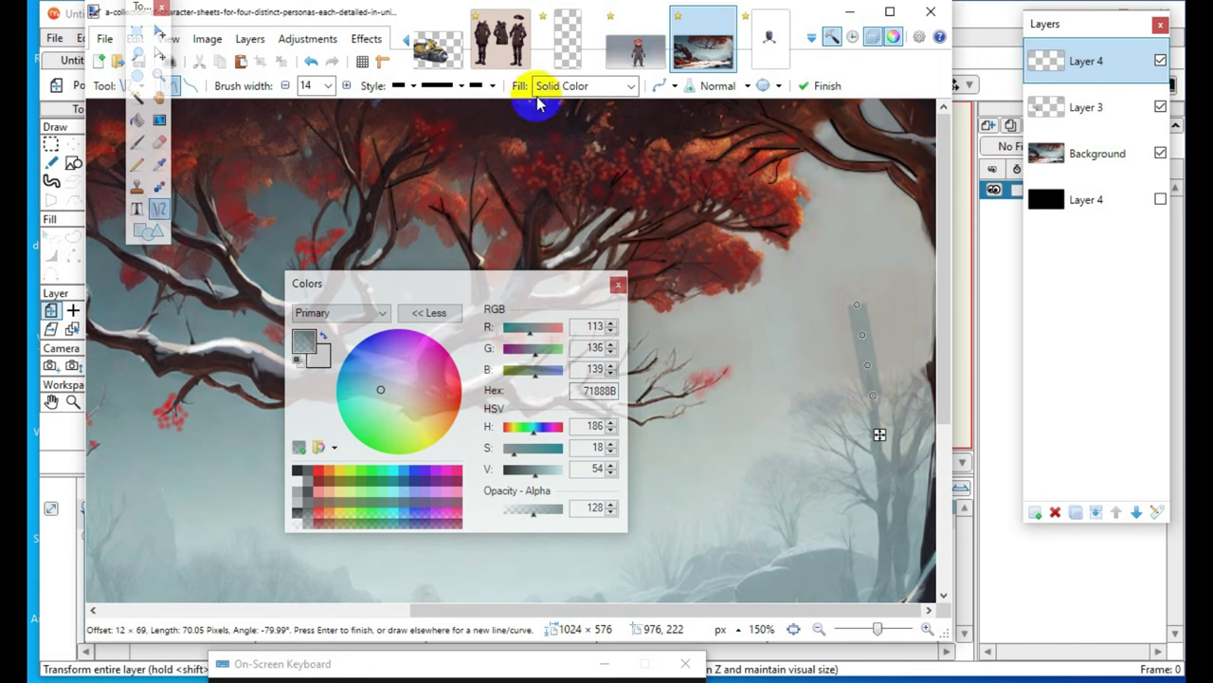
pyautogui.click(311, 61)
pyautogui.click(285, 87)
pyautogui.click(284, 87)
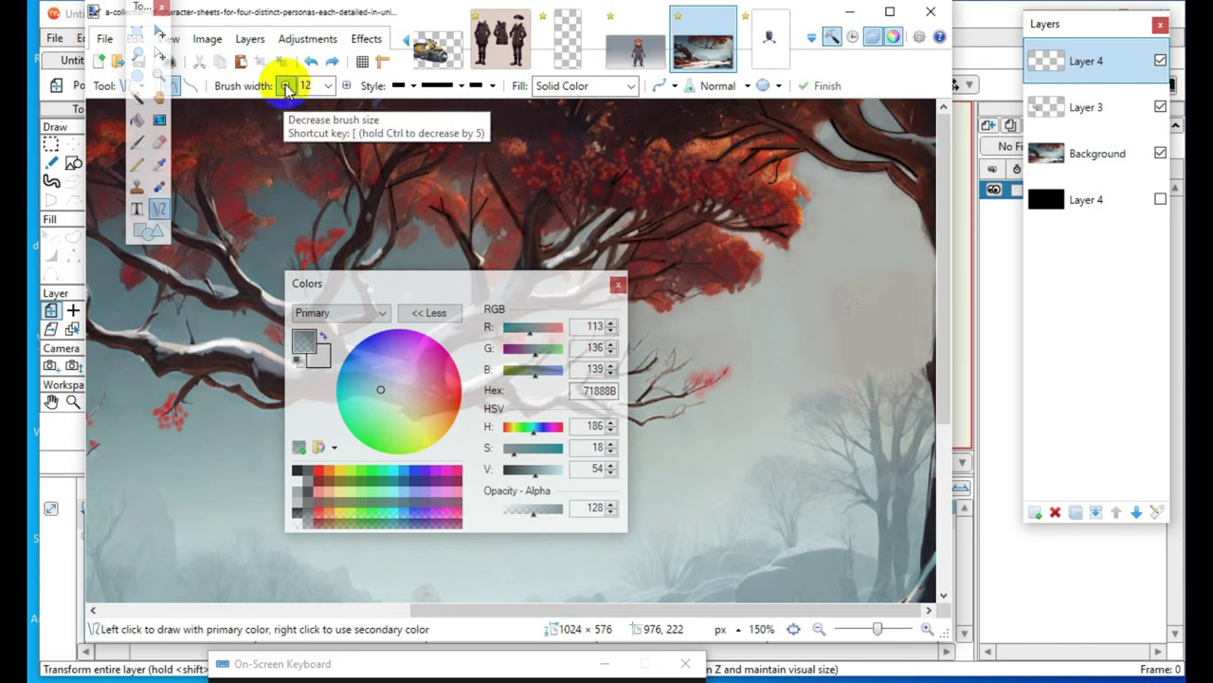
pyautogui.click(284, 86)
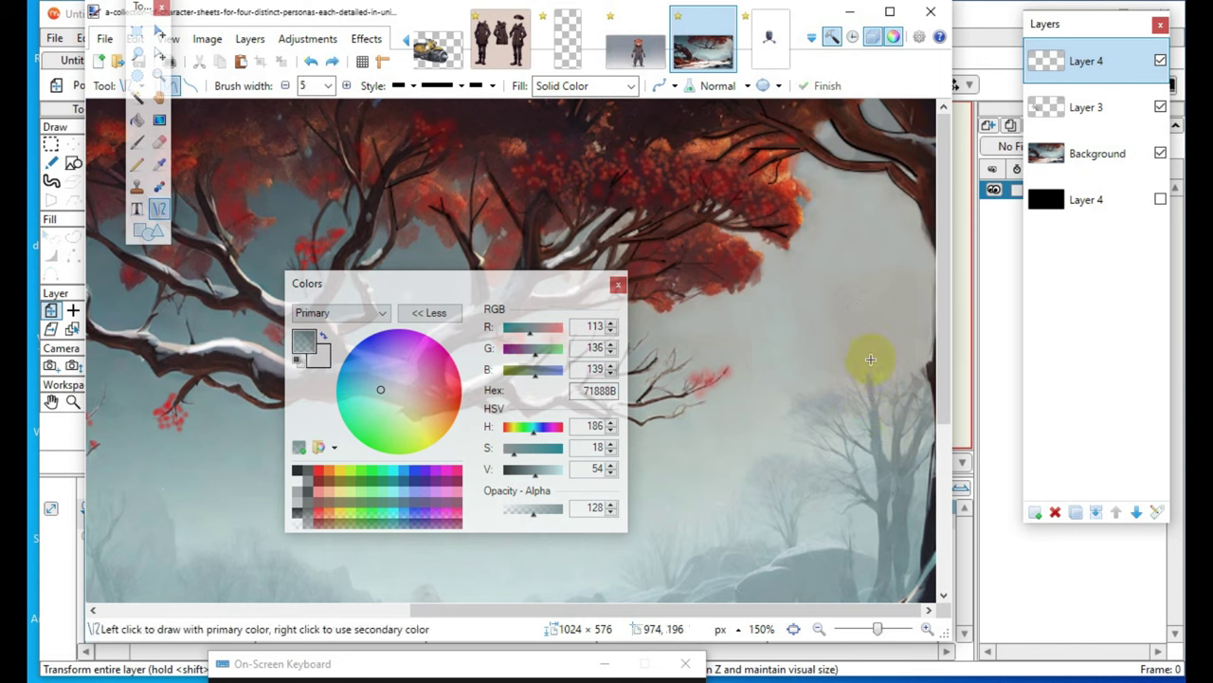
# - Extend the misty distant tree upward with two translucent trunk lines, about 83 px and 78 px long
pyautogui.moveTo(872, 397); pyautogui.dragTo(855, 289)
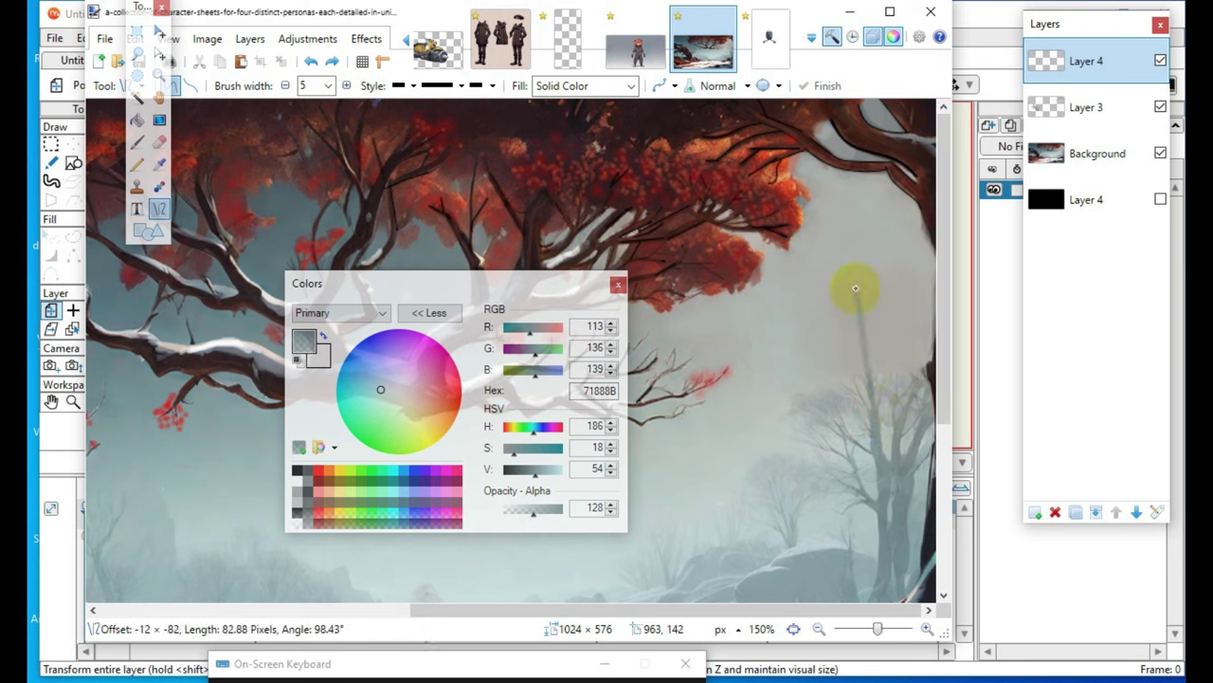
pyautogui.click(933, 493)
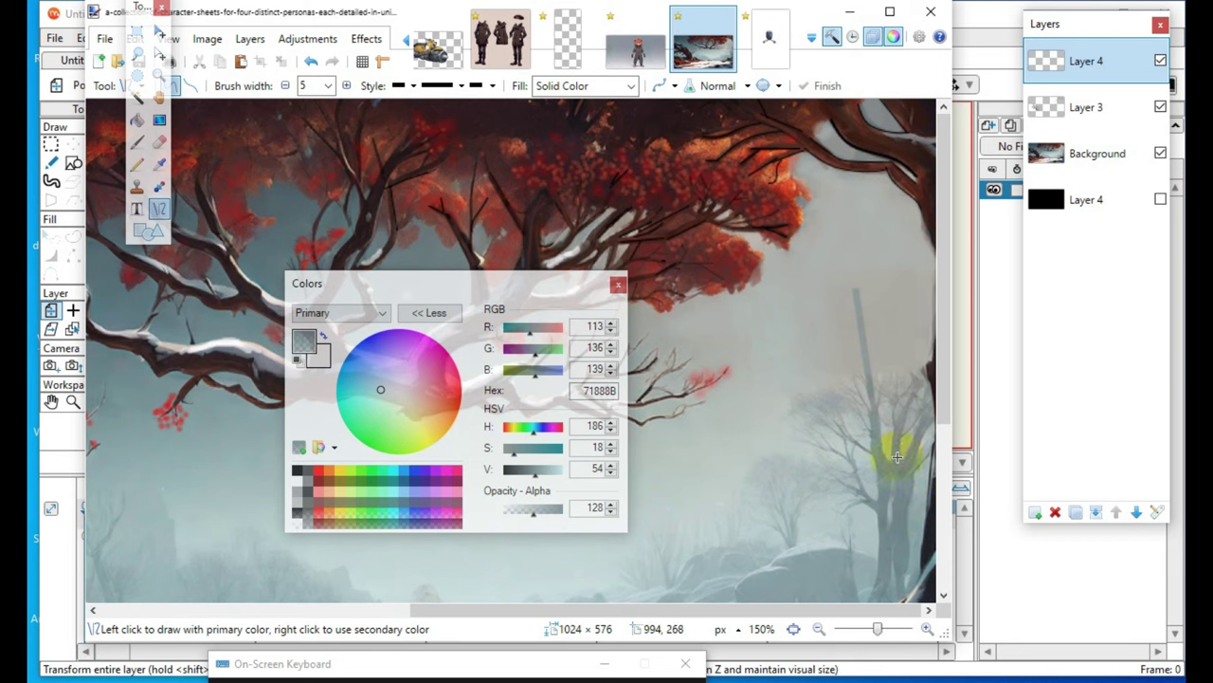
pyautogui.moveTo(900, 432); pyautogui.dragTo(888, 322)
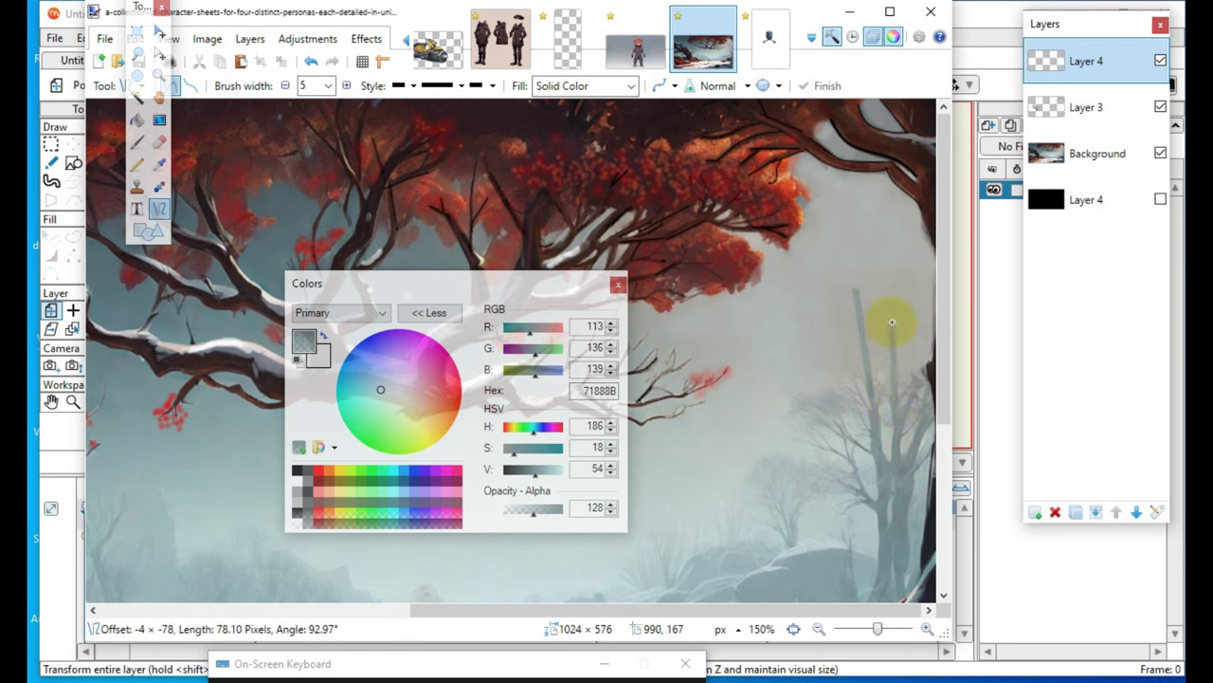
pyautogui.click(577, 176)
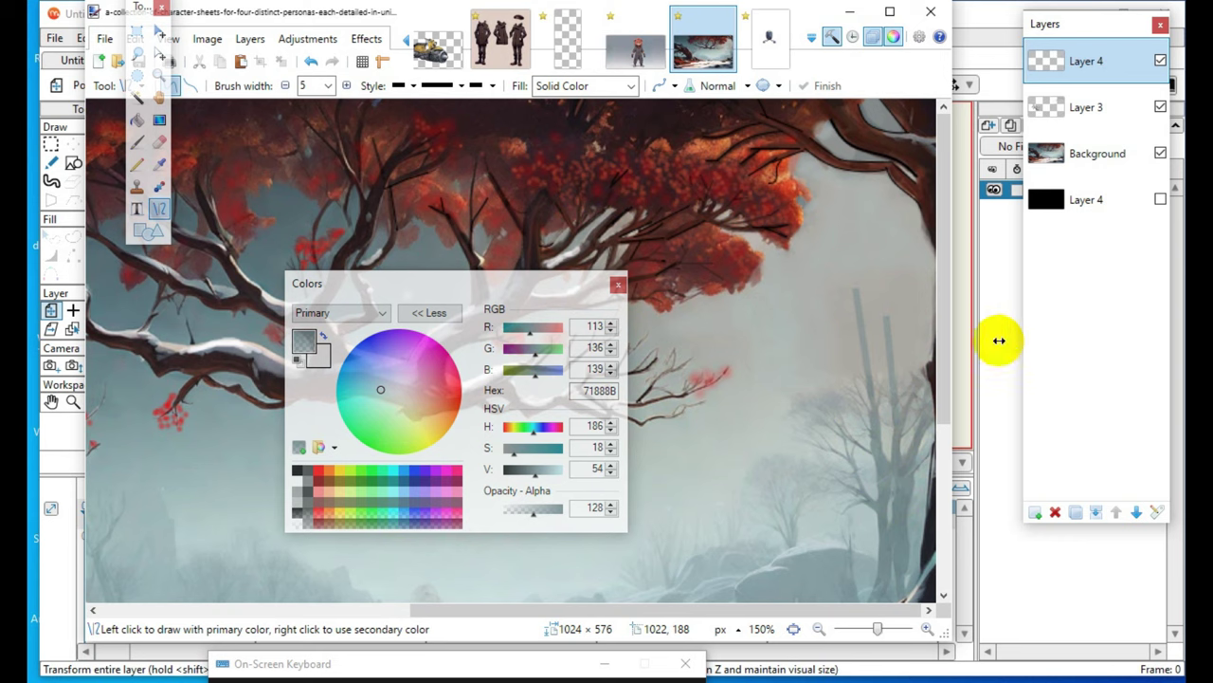
pyautogui.moveTo(924, 377)
pyautogui.mouseDown()
pyautogui.moveTo(936, 352)
pyautogui.moveTo(921, 370)
pyautogui.moveTo(930, 367)
pyautogui.mouseUp()
pyautogui.hotkey('ctrl', 'z')
pyautogui.click(850, 285)
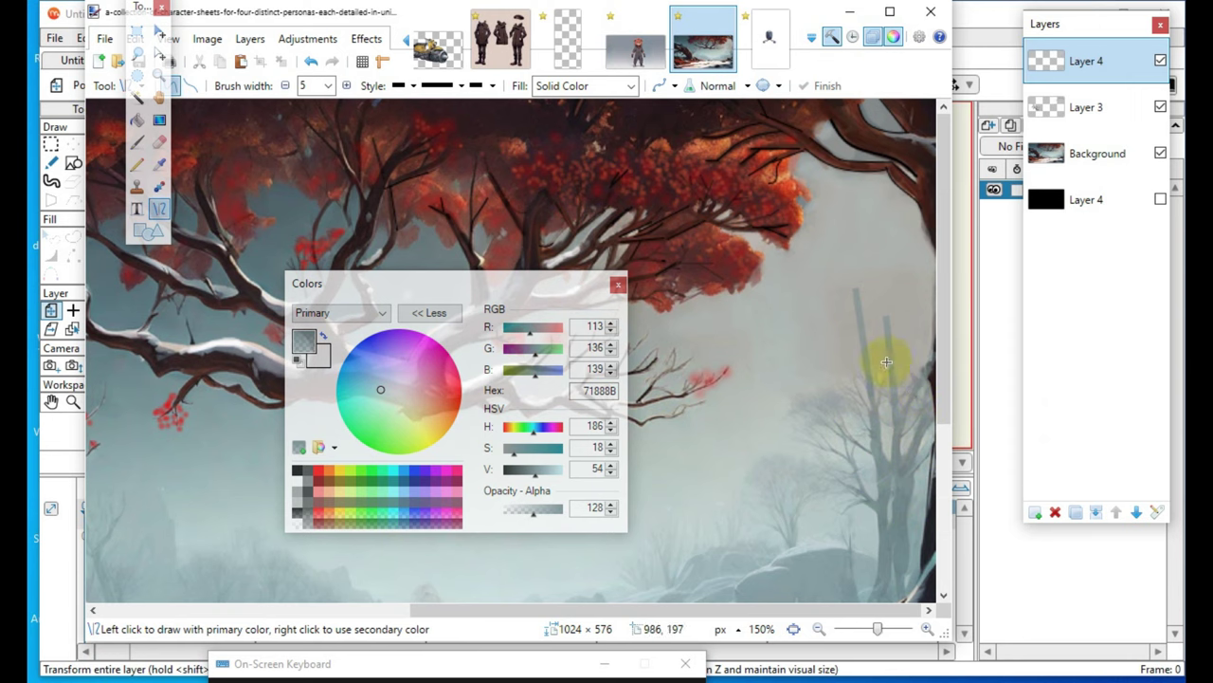
# - Draw a branch about 58 px long angling up and left from the misty tree's left trunk at brush width 3
pyautogui.click(285, 86)
pyautogui.click(285, 85)
pyautogui.moveTo(868, 365); pyautogui.dragTo(813, 321)
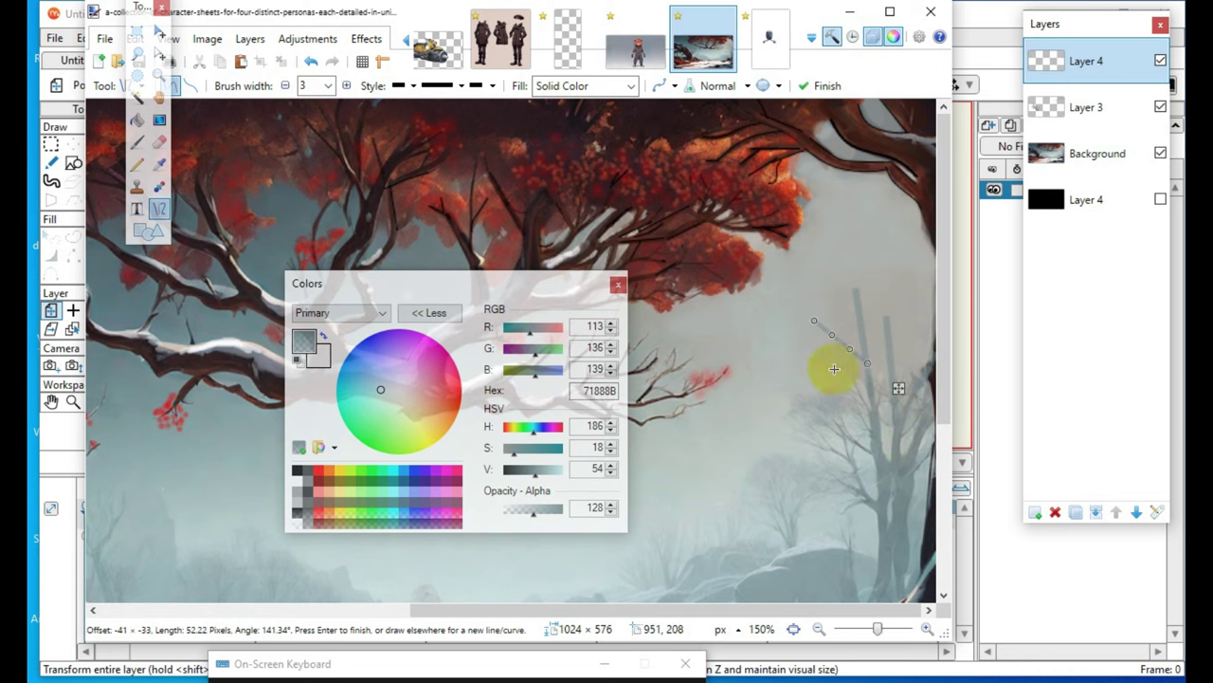
pyautogui.moveTo(817, 320); pyautogui.dragTo(824, 313)
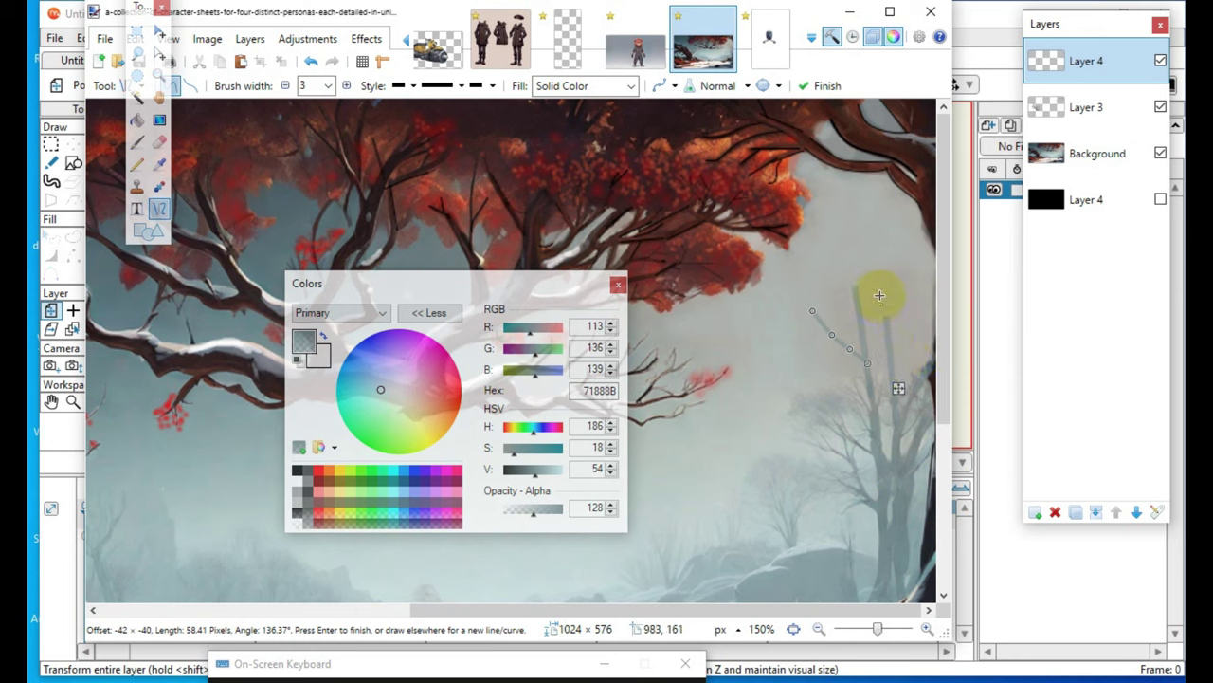
pyautogui.moveTo(856, 294)
pyautogui.mouseDown()
pyautogui.moveTo(899, 266)
pyautogui.moveTo(881, 246)
pyautogui.mouseUp()
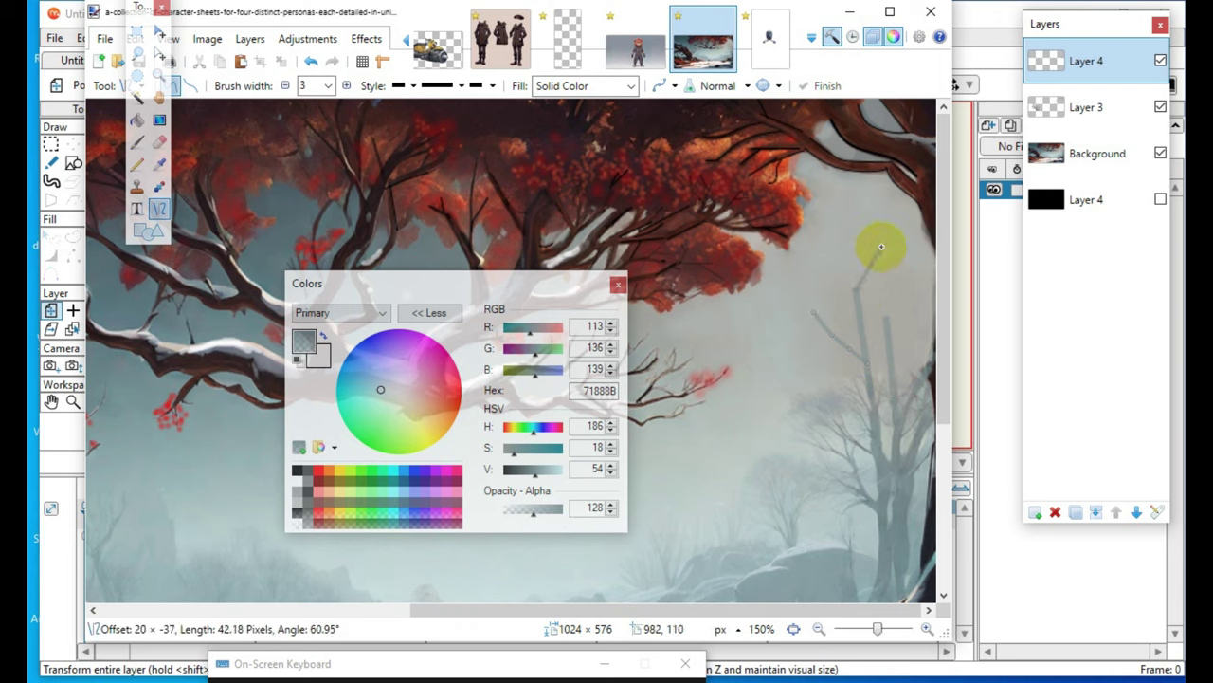
pyautogui.moveTo(882, 247); pyautogui.dragTo(818, 258)
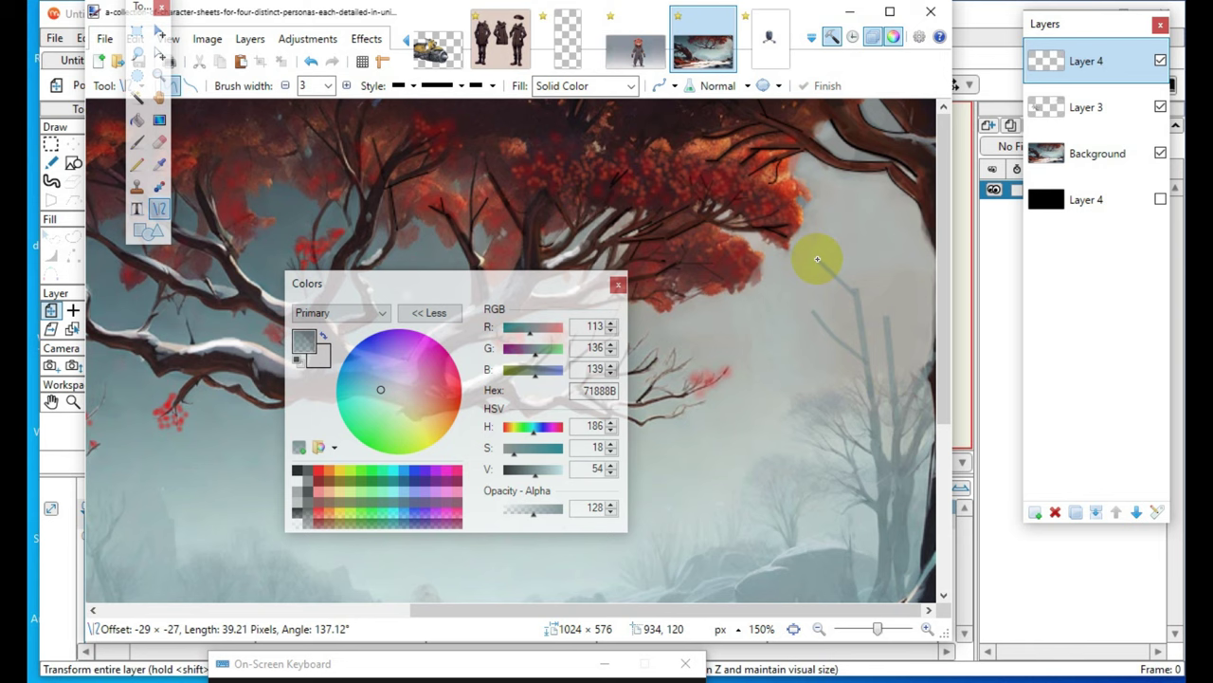
pyautogui.moveTo(817, 257); pyautogui.dragTo(817, 258)
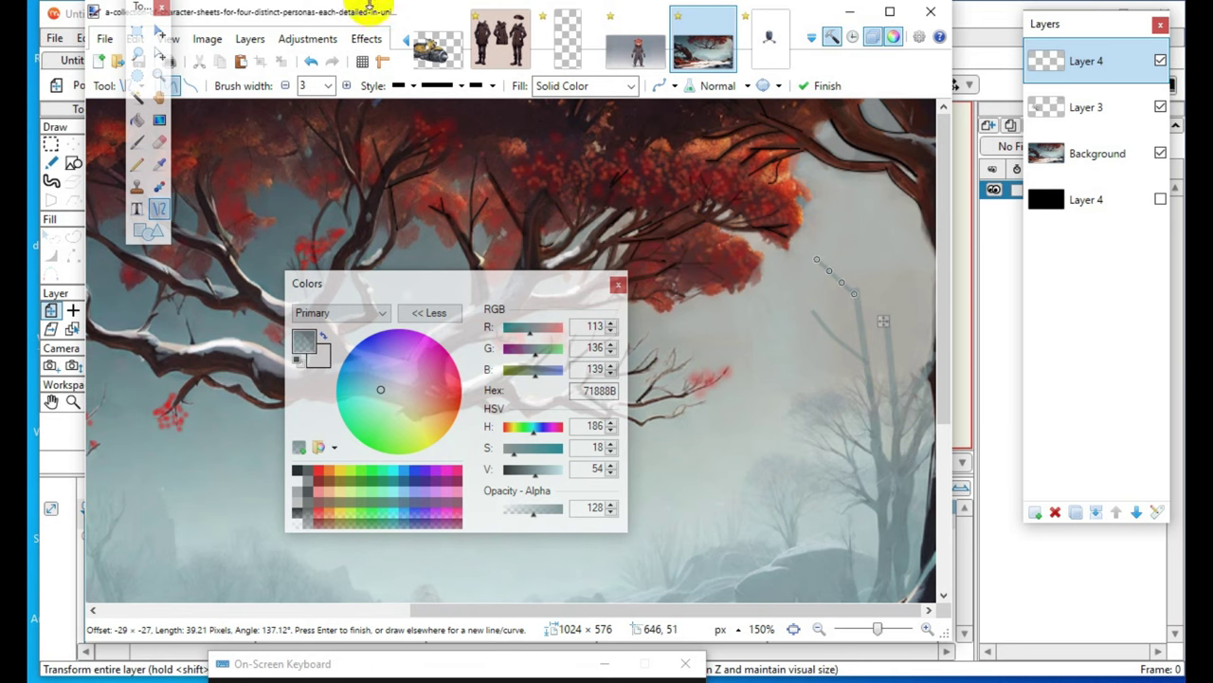
pyautogui.click(312, 62)
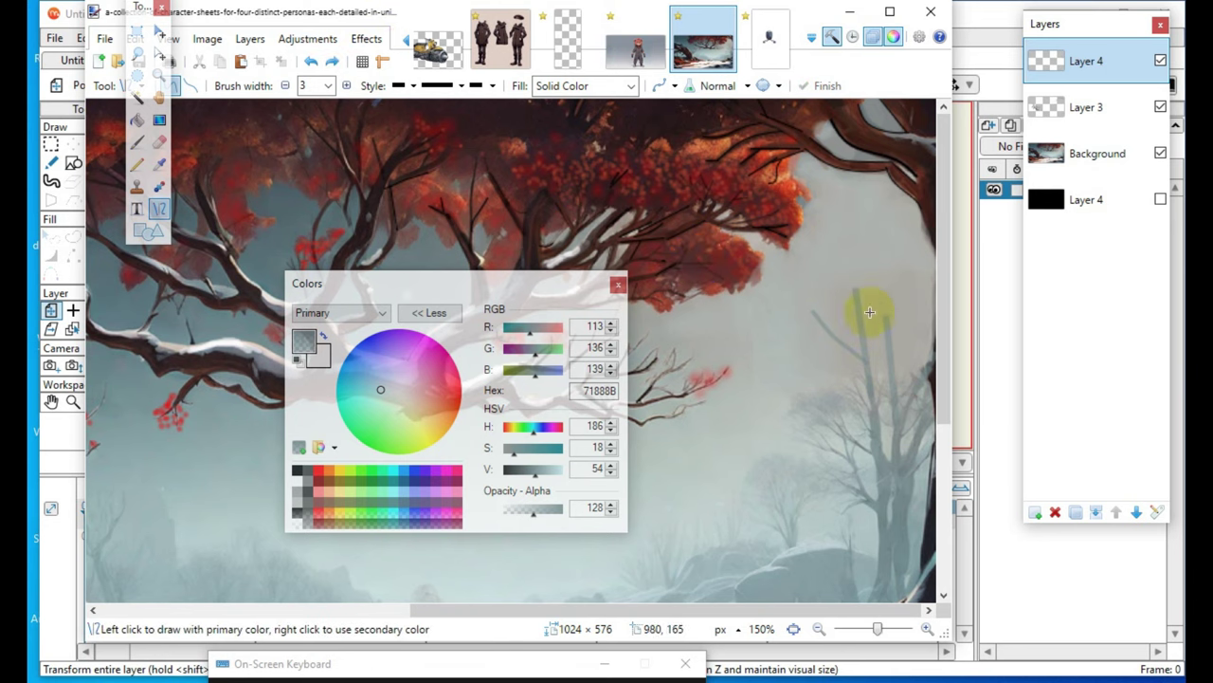
# - At brush width 2, add a twig to the upper-left branch and a curved branch about 59 px long rising right from the right trunk
pyautogui.click(286, 86)
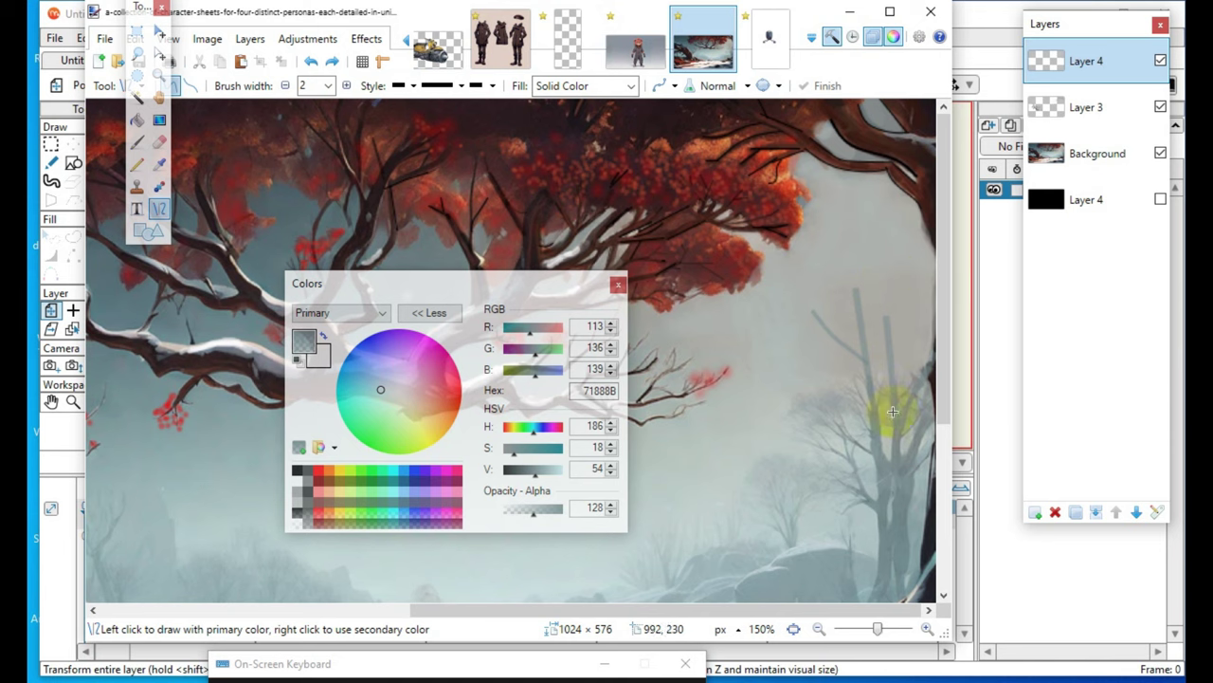
pyautogui.moveTo(823, 332); pyautogui.dragTo(799, 327)
pyautogui.click(674, 477)
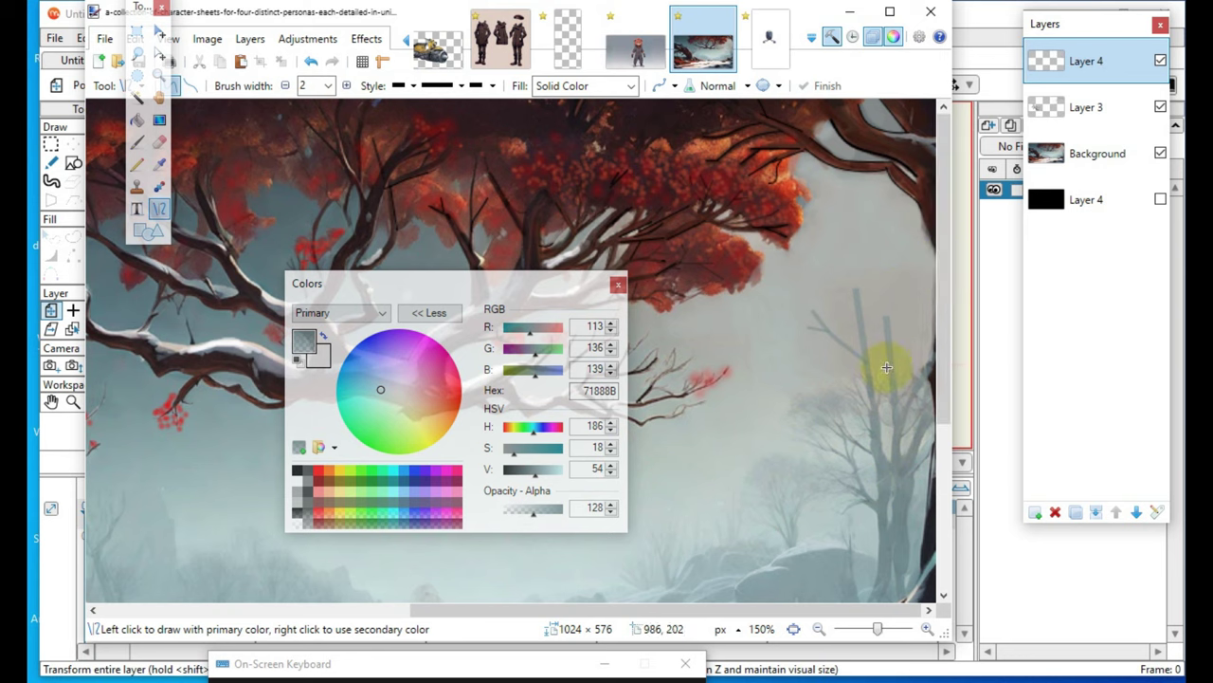
pyautogui.moveTo(893, 379)
pyautogui.mouseDown()
pyautogui.moveTo(893, 339)
pyautogui.moveTo(930, 313)
pyautogui.mouseUp()
pyautogui.moveTo(907, 359); pyautogui.dragTo(914, 332)
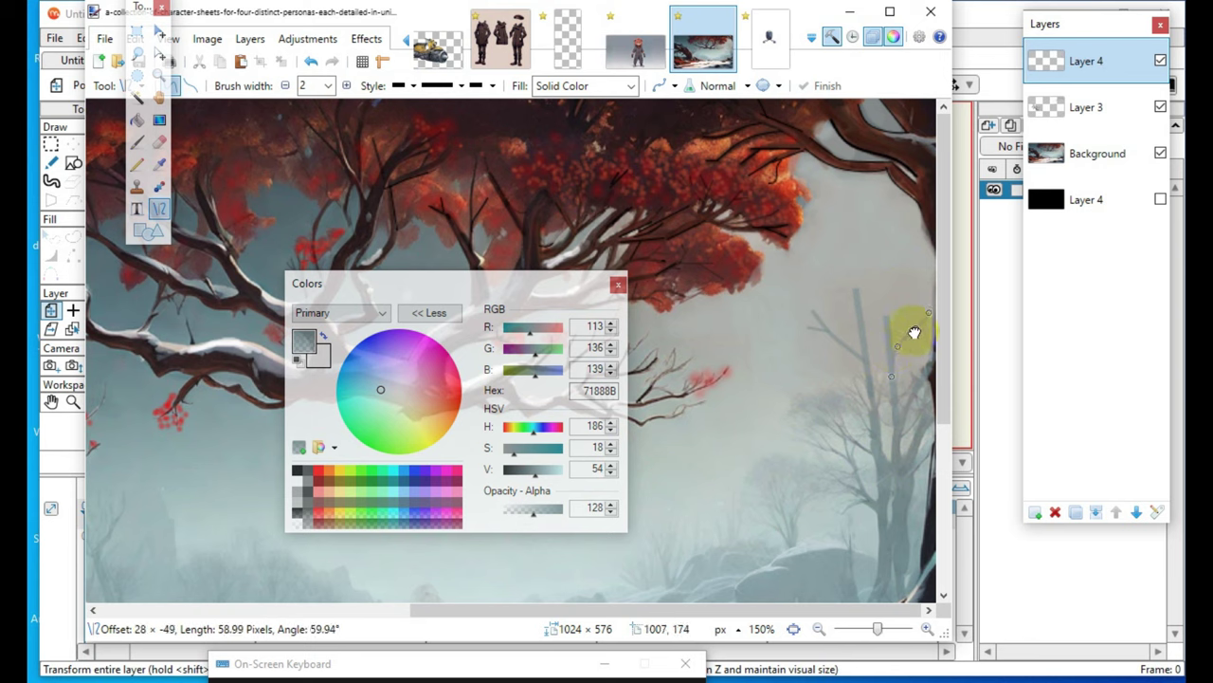
pyautogui.press('Return')
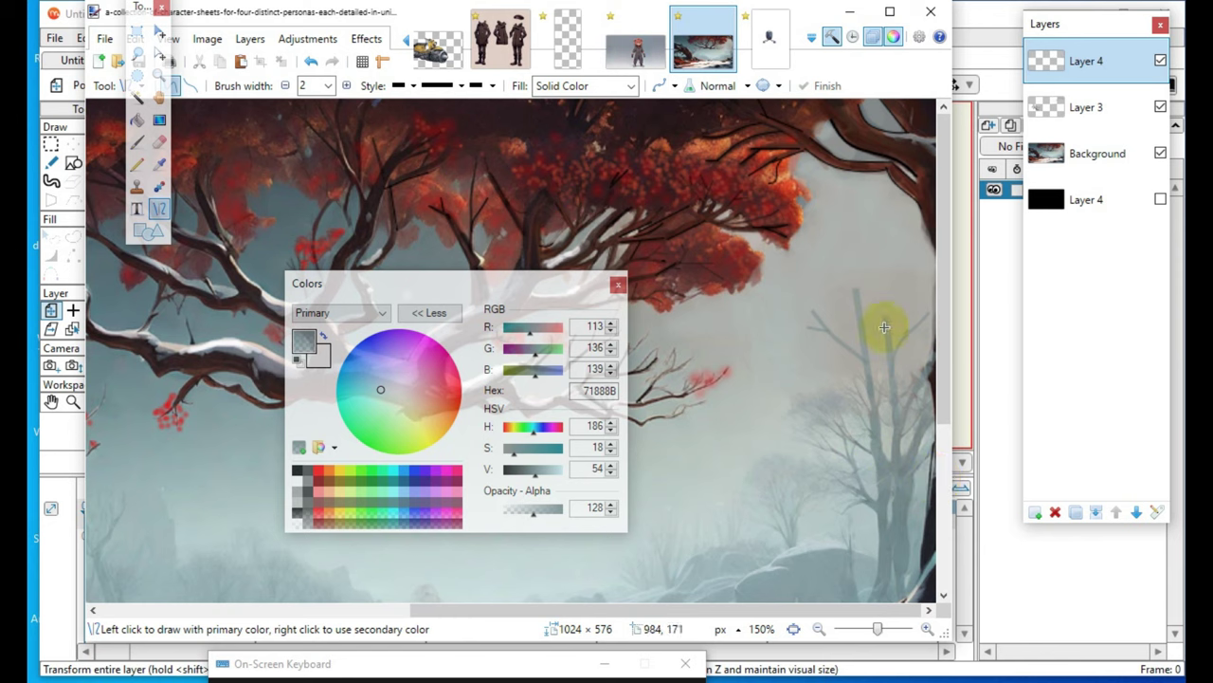
# - Extend the right trunk's tip with a thin line about 27 px long and add a thin branch left of the left trunk
pyautogui.moveTo(885, 319)
pyautogui.mouseDown()
pyautogui.moveTo(910, 293)
pyautogui.moveTo(885, 277)
pyautogui.mouseUp()
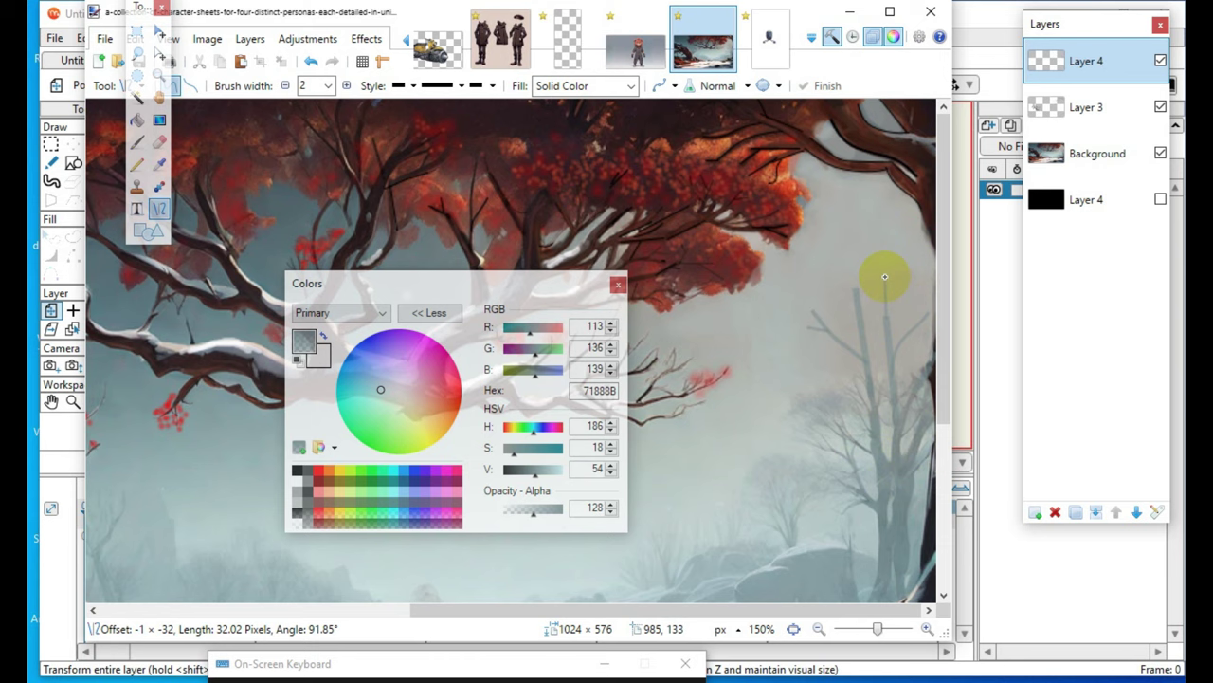
pyautogui.moveTo(883, 279)
pyautogui.mouseDown()
pyautogui.moveTo(881, 291)
pyautogui.moveTo(865, 286)
pyautogui.moveTo(877, 285)
pyautogui.mouseUp()
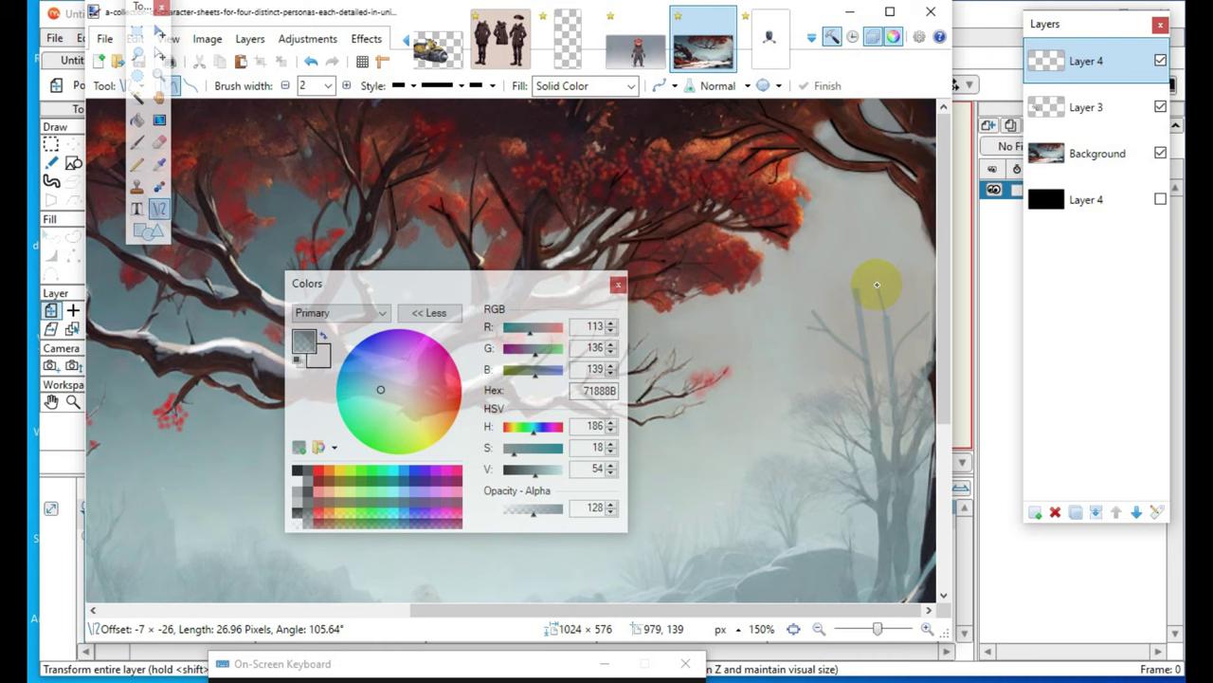
pyautogui.moveTo(876, 284); pyautogui.dragTo(873, 284)
pyautogui.click(835, 474)
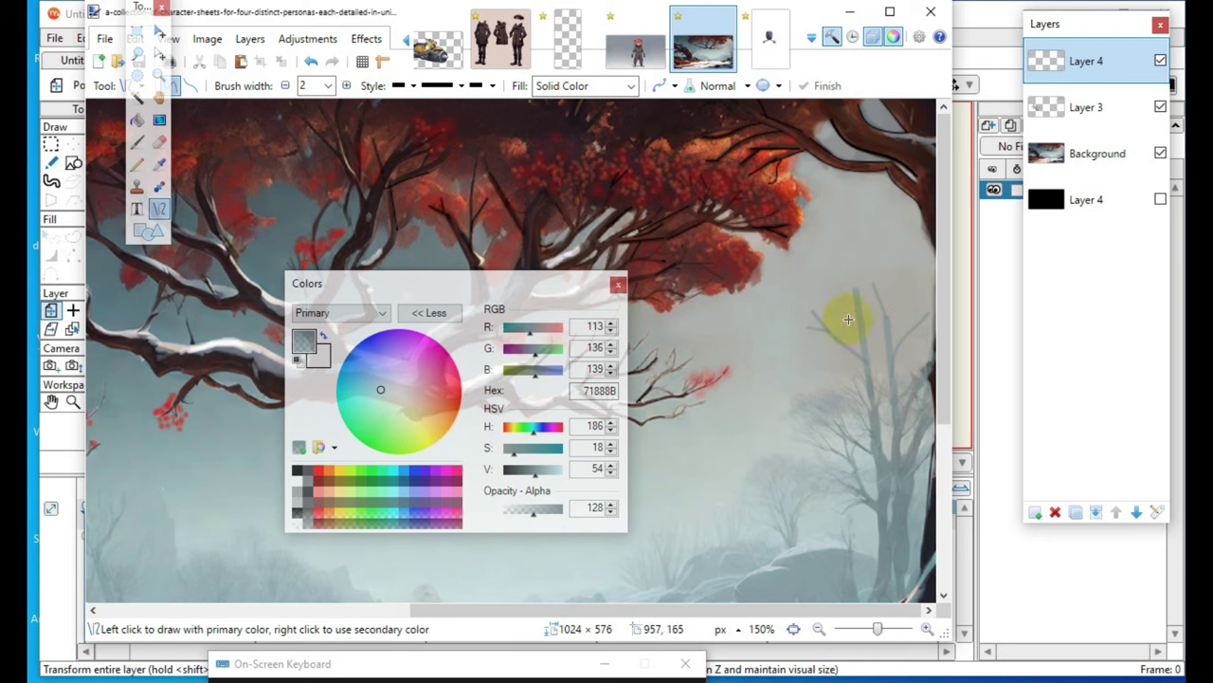
pyautogui.moveTo(861, 327)
pyautogui.mouseDown()
pyautogui.moveTo(821, 284)
pyautogui.moveTo(843, 308)
pyautogui.moveTo(830, 305)
pyautogui.mouseUp()
pyautogui.click(893, 499)
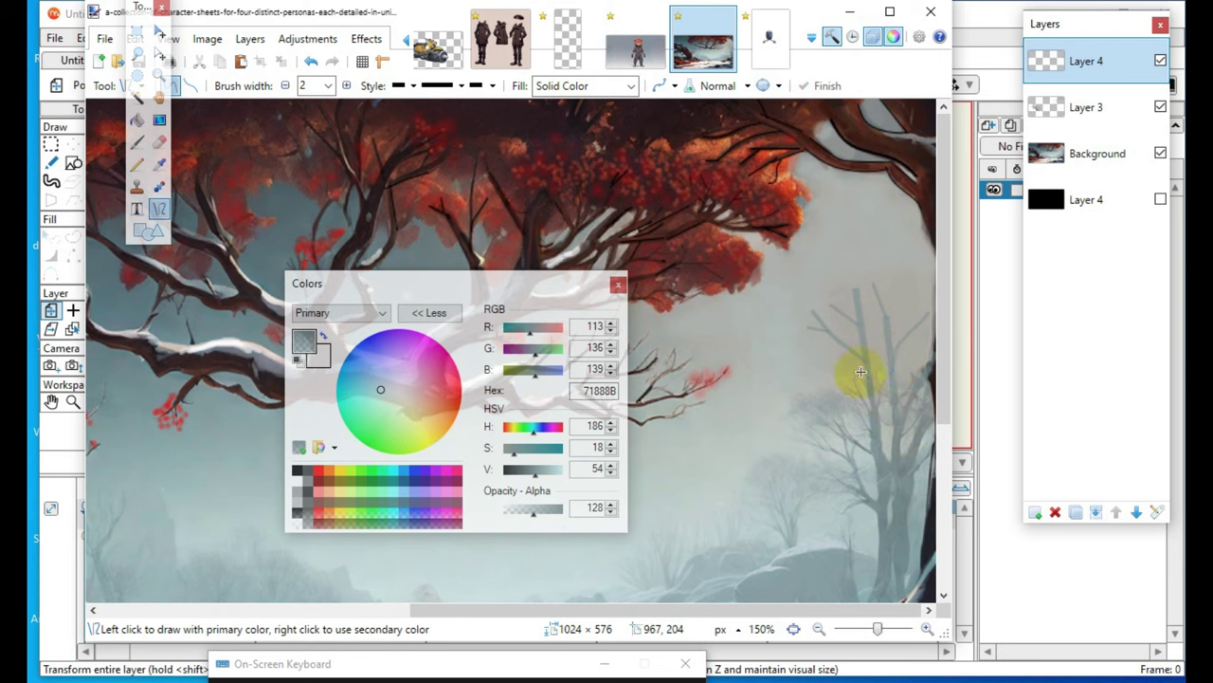
# - Reinforce the left trunk with a line about 52 px long at brush width 4, and add short strokes beside its base and between the trunks
pyautogui.moveTo(862, 360); pyautogui.dragTo(870, 425)
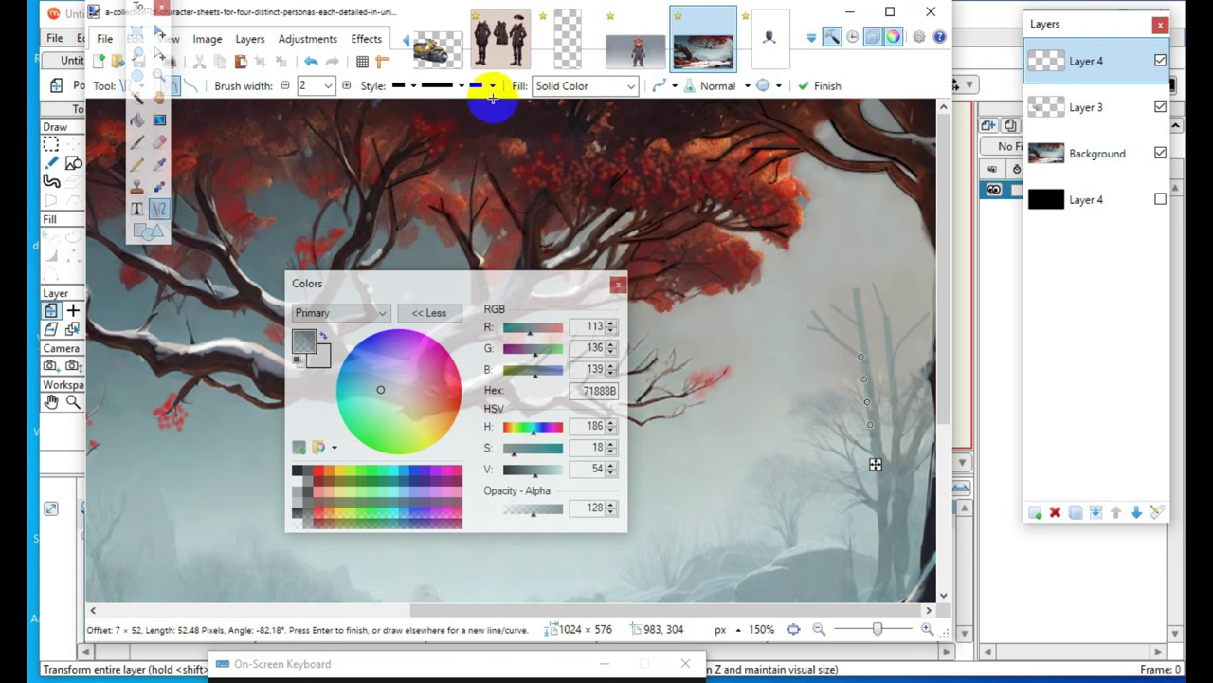
pyautogui.click(346, 85)
pyautogui.click(346, 86)
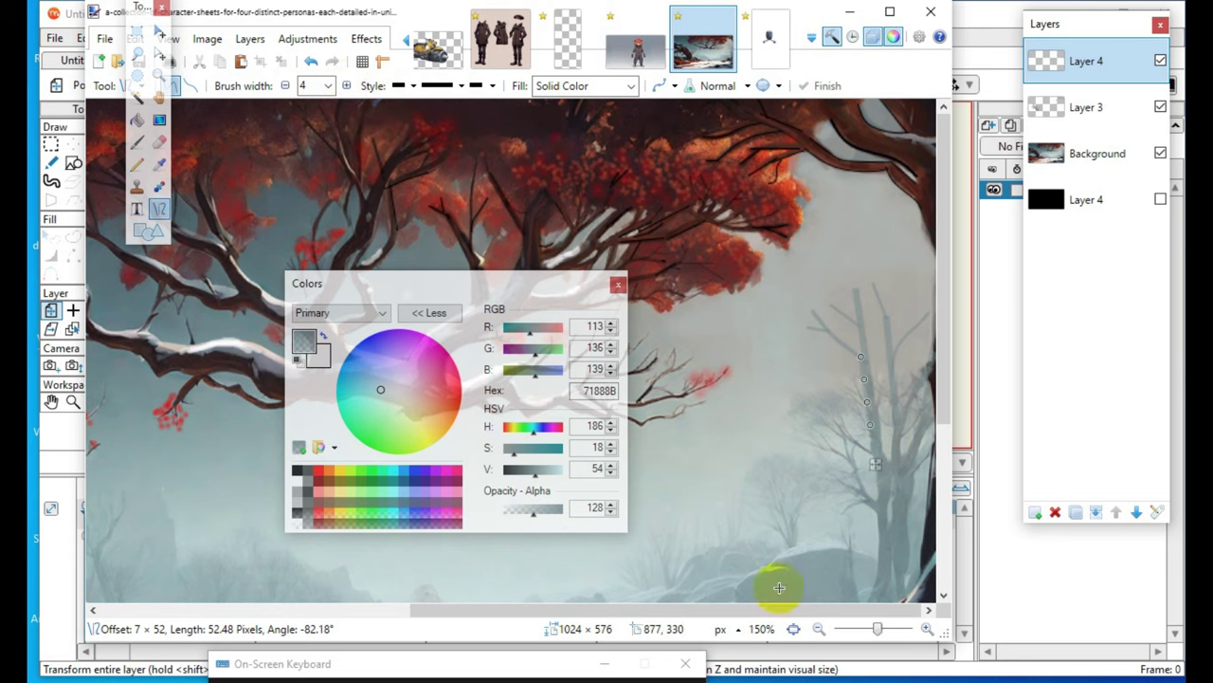
pyautogui.press('Return')
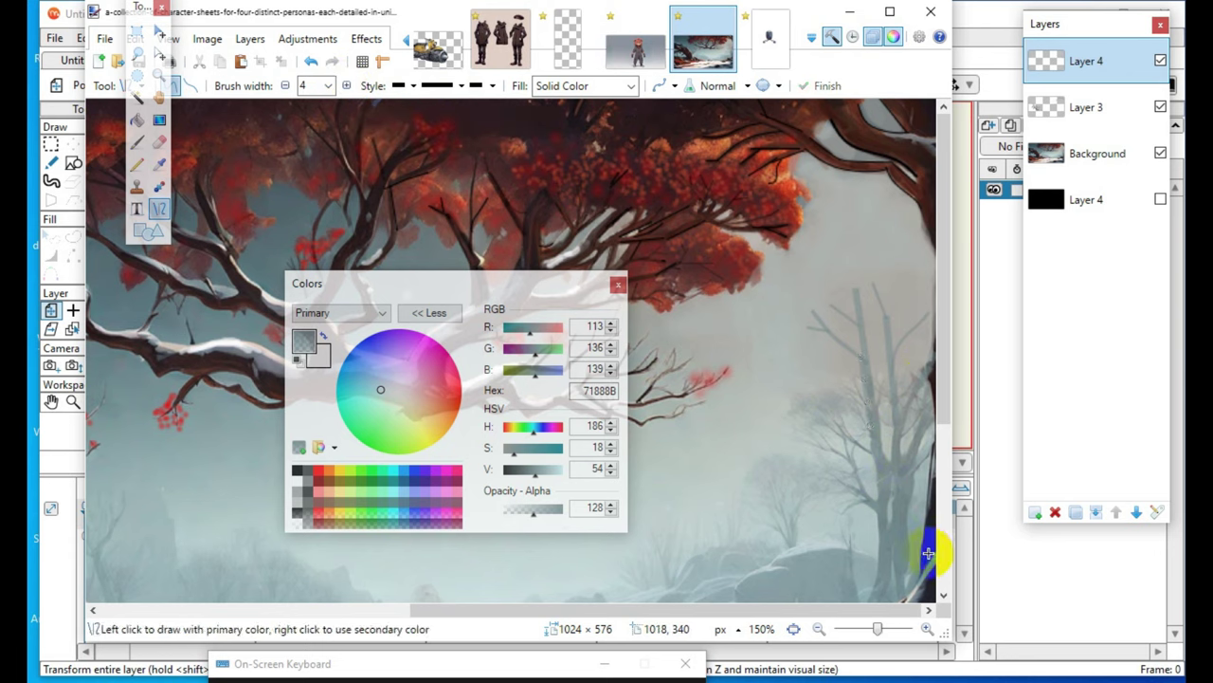
pyautogui.moveTo(850, 438); pyautogui.dragTo(881, 464)
pyautogui.click(886, 556)
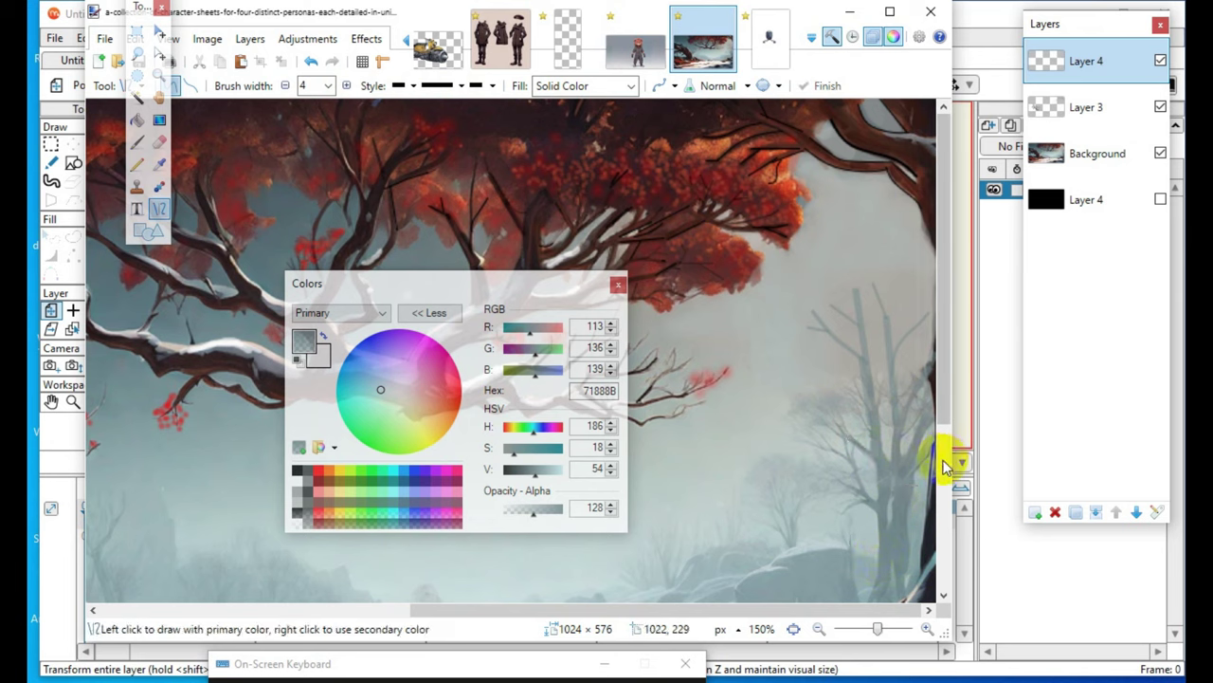
pyautogui.moveTo(872, 328); pyautogui.dragTo(889, 350)
pyautogui.press('Return')
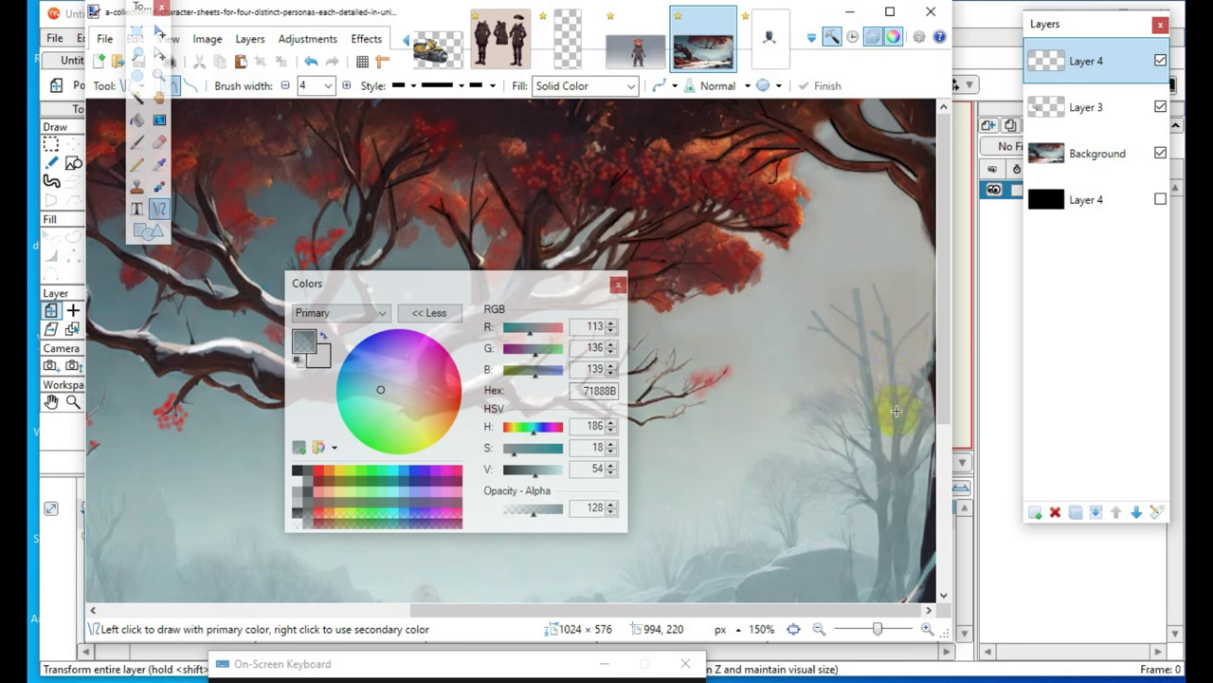
# - Retrace the lower part of the right trunk extension and draw a curved branch reaching left from the left trunk
pyautogui.moveTo(897, 418)
pyautogui.mouseDown()
pyautogui.moveTo(888, 348)
pyautogui.moveTo(895, 353)
pyautogui.mouseUp()
pyautogui.click(878, 442)
pyautogui.moveTo(862, 392); pyautogui.dragTo(827, 368)
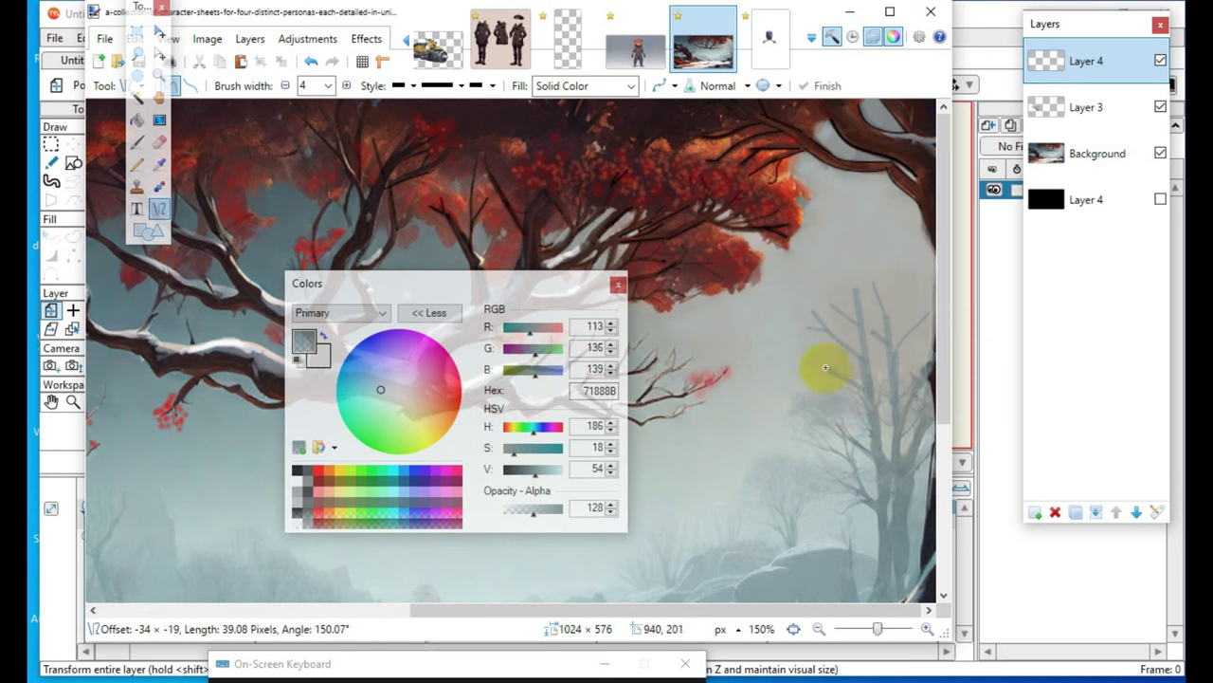
pyautogui.moveTo(825, 367)
pyautogui.mouseDown()
pyautogui.moveTo(813, 347)
pyautogui.moveTo(851, 368)
pyautogui.moveTo(786, 412)
pyautogui.moveTo(826, 366)
pyautogui.moveTo(834, 382)
pyautogui.mouseUp()
pyautogui.press('Return')
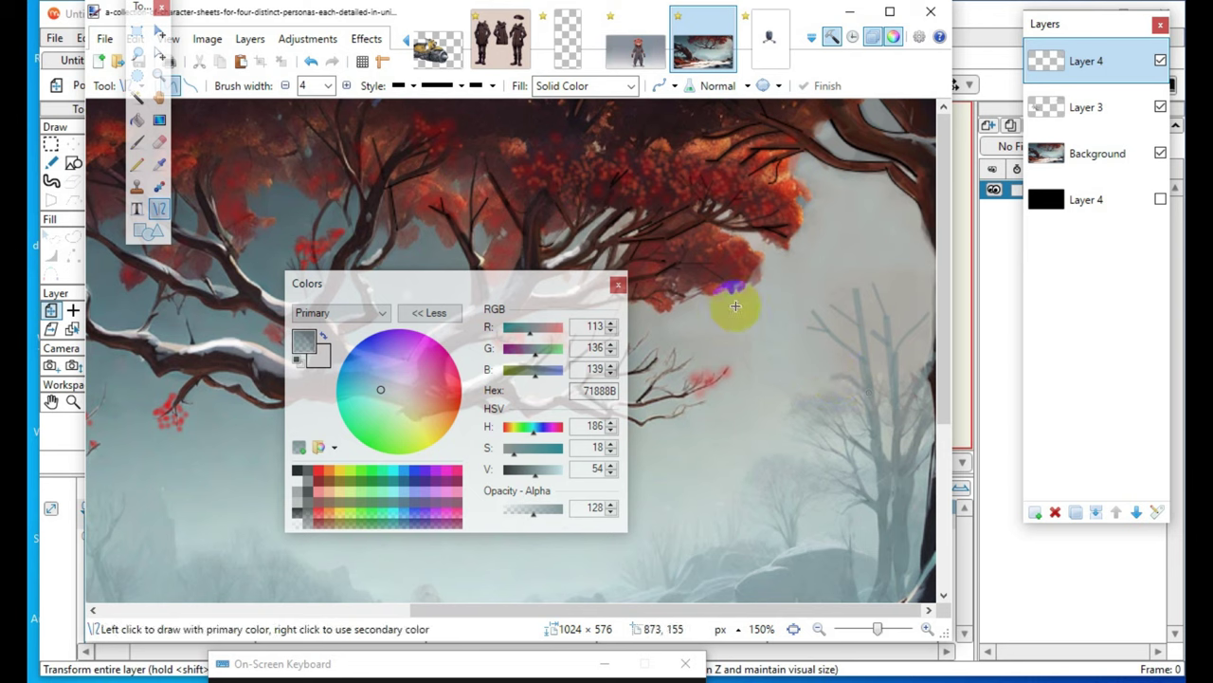
# - At brush width 2, draw a short branch reaching left from the left trunk
pyautogui.click(285, 85)
pyautogui.click(285, 85)
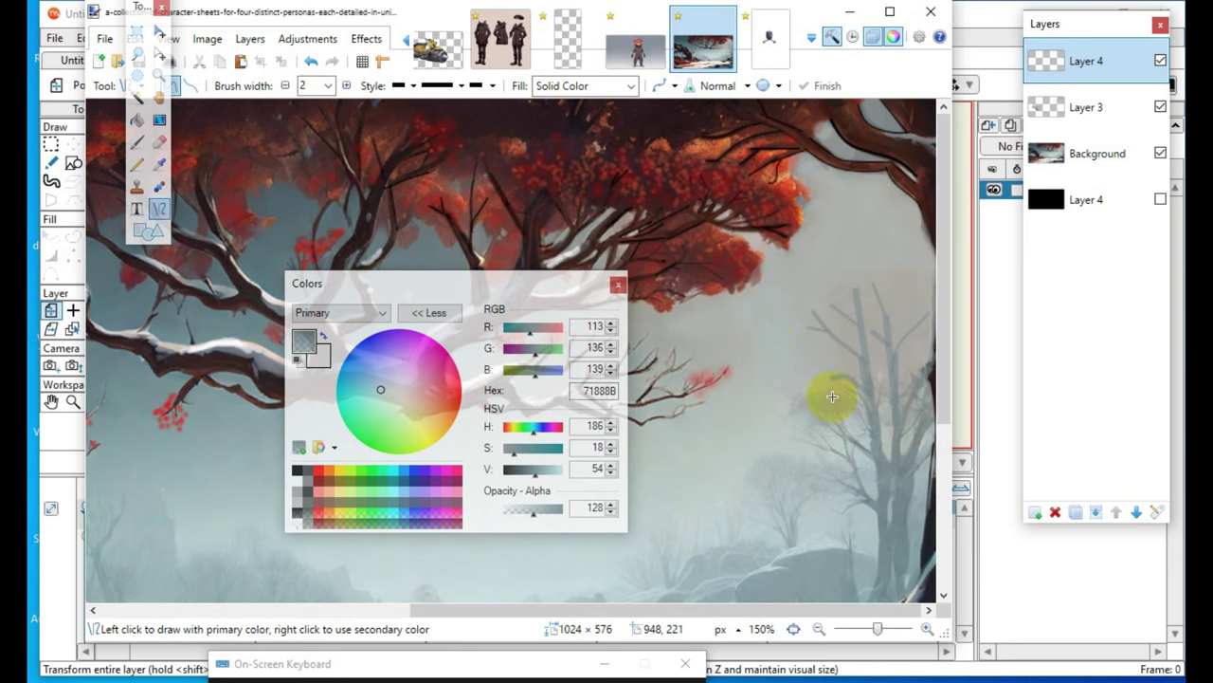
pyautogui.moveTo(847, 379); pyautogui.dragTo(825, 387)
pyautogui.press('Return')
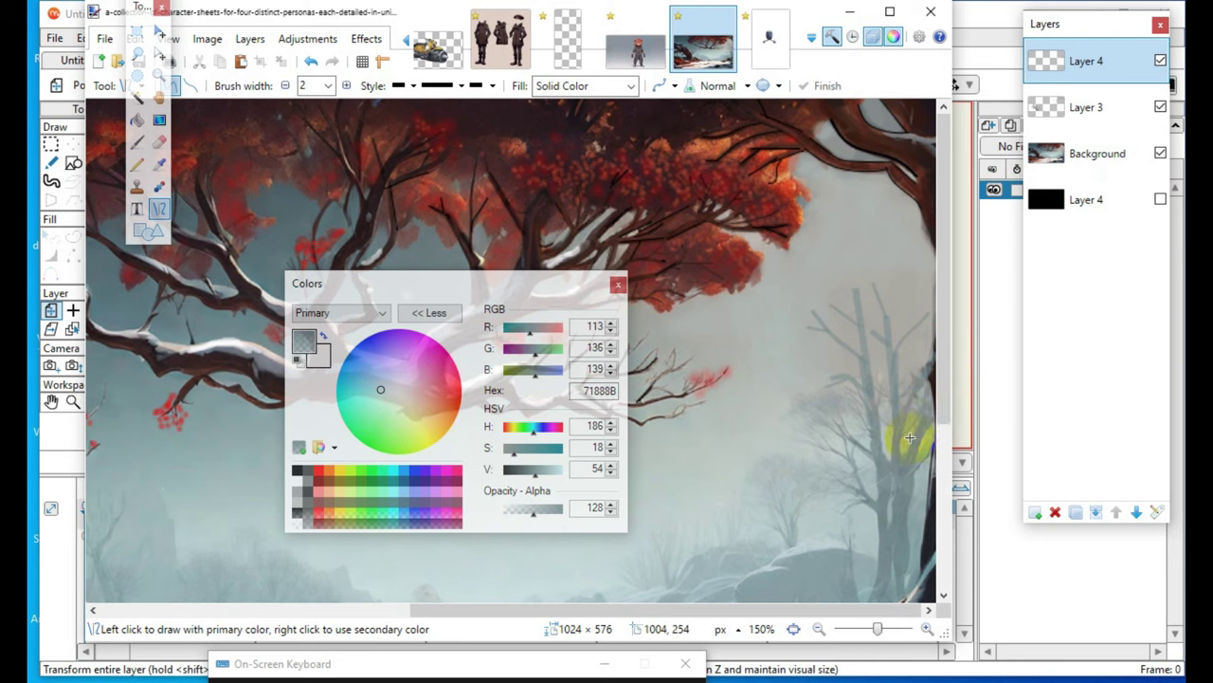
# - Add two short strokes to the upper part of the right trunk, one of them about 14 px long
pyautogui.moveTo(876, 341); pyautogui.dragTo(871, 348)
pyautogui.click(769, 432)
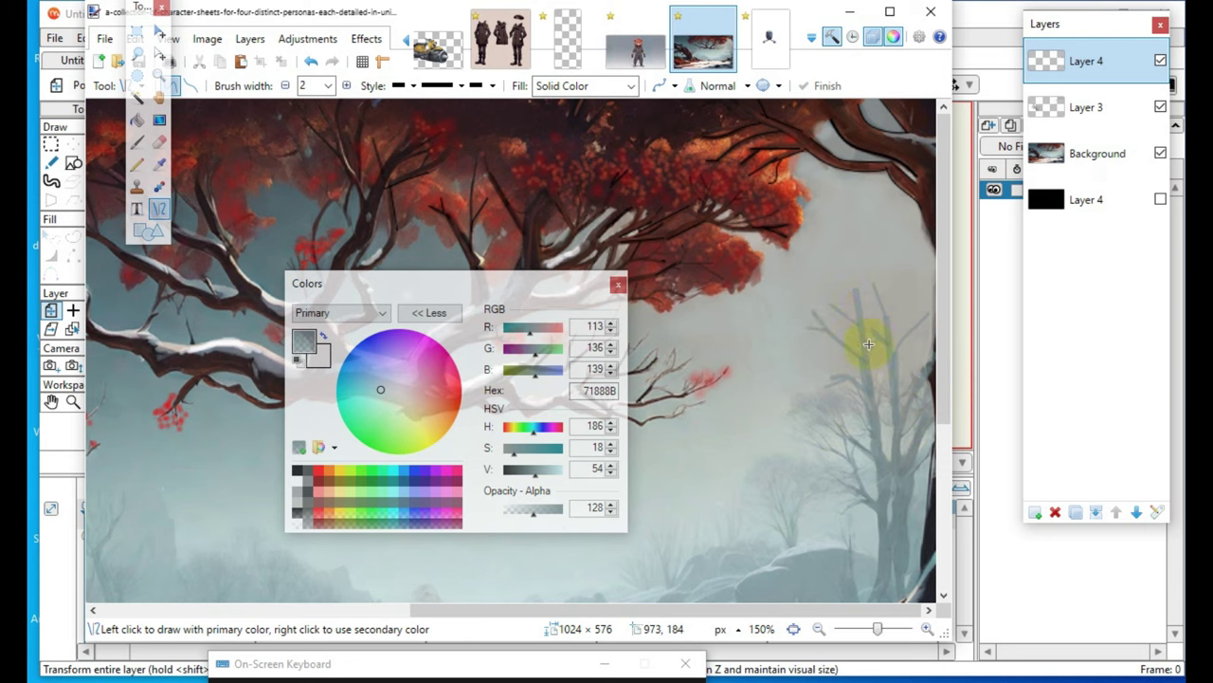
pyautogui.moveTo(868, 307); pyautogui.dragTo(874, 301)
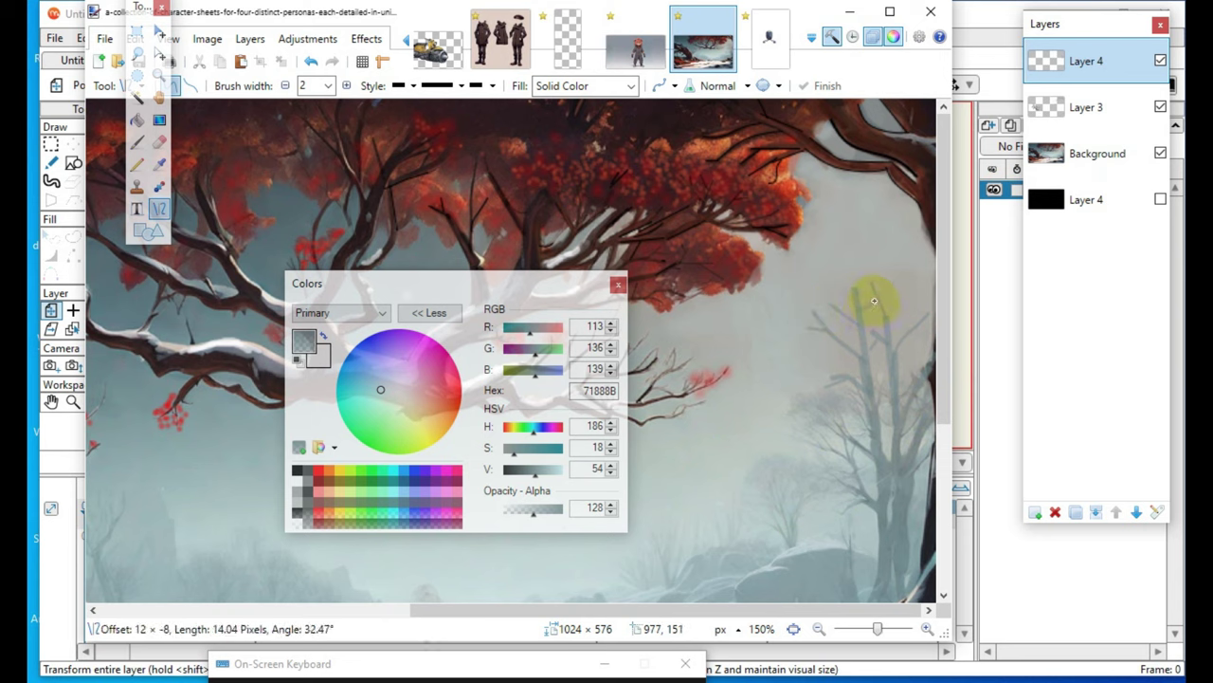
pyautogui.click(832, 238)
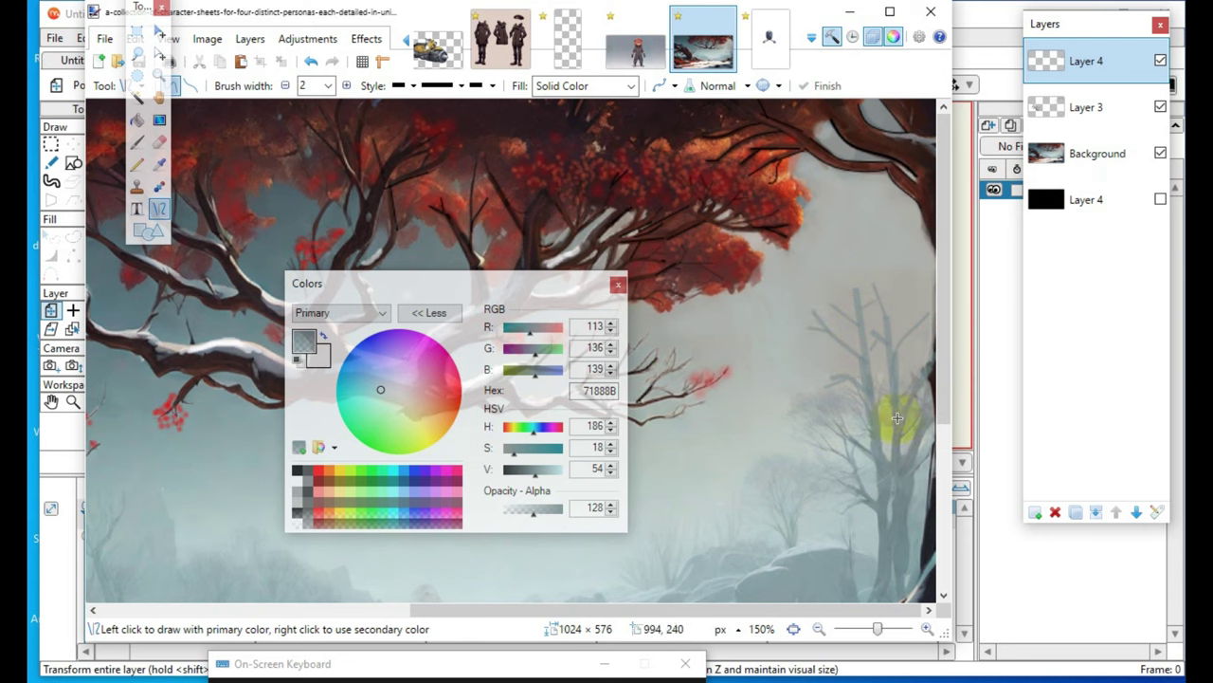
# - Draw a short stroke between the two trunks and a twig about 13 px long on the right side of the tree
pyautogui.moveTo(871, 408); pyautogui.dragTo(881, 381)
pyautogui.moveTo(888, 379); pyautogui.dragTo(899, 342)
pyautogui.press('Return')
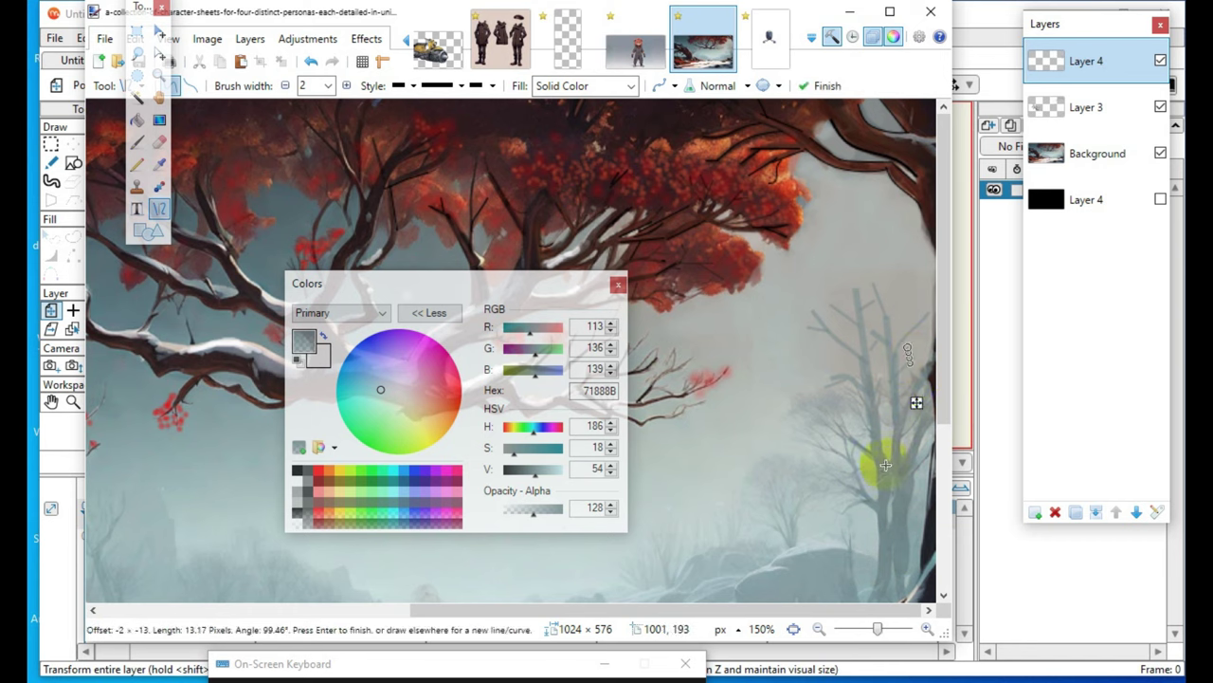
pyautogui.press('Return')
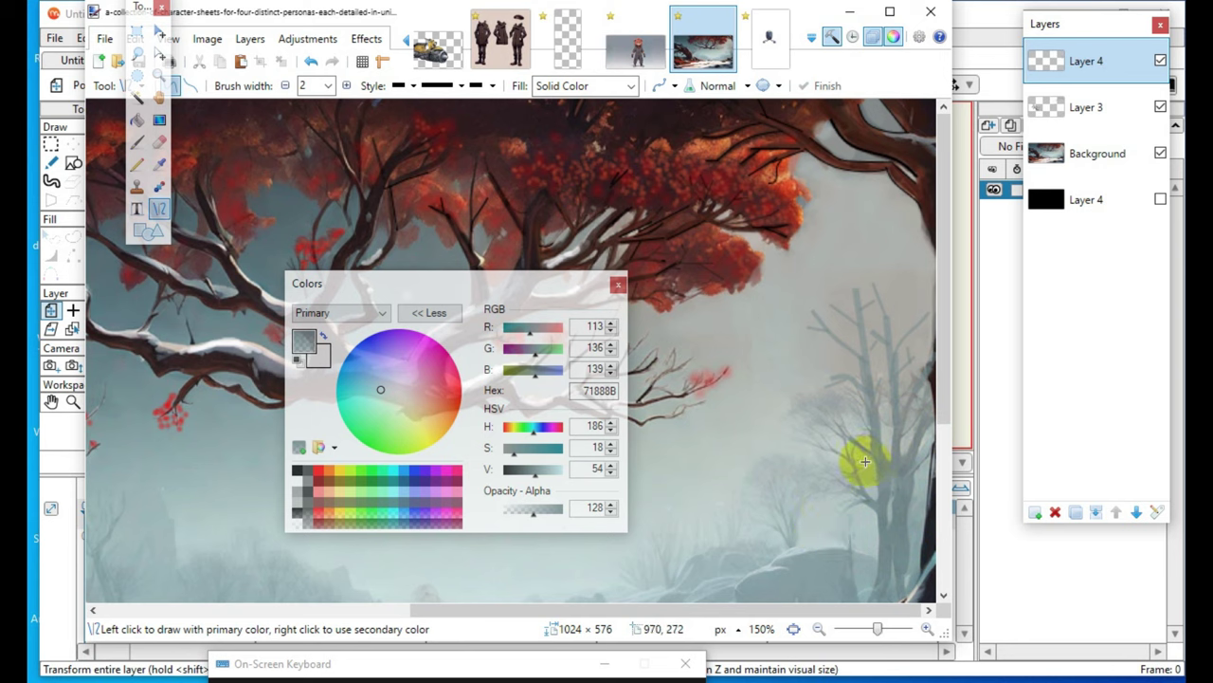
# - Draw a branch about 45 px long slanting down to the left trunk's lower part and adjust its outer end
pyautogui.moveTo(845, 436); pyautogui.dragTo(887, 483)
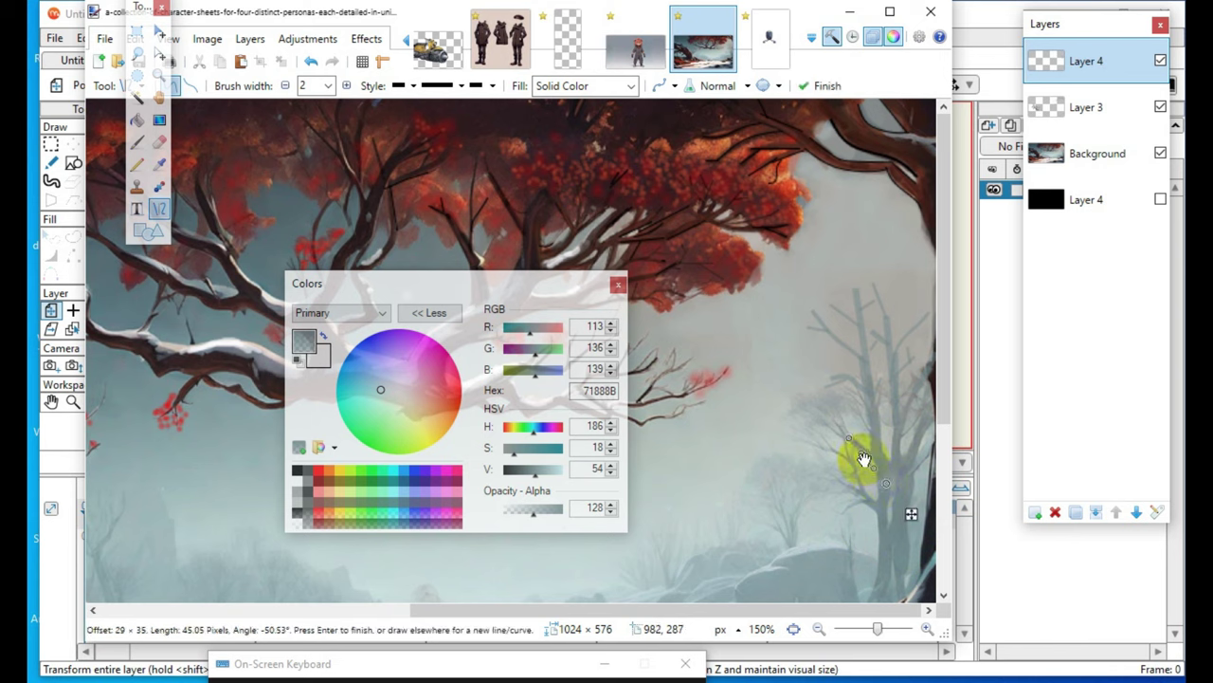
pyautogui.moveTo(846, 436)
pyautogui.mouseDown()
pyautogui.moveTo(847, 466)
pyautogui.moveTo(842, 441)
pyautogui.mouseUp()
pyautogui.press('Return')
pyautogui.press('Return')
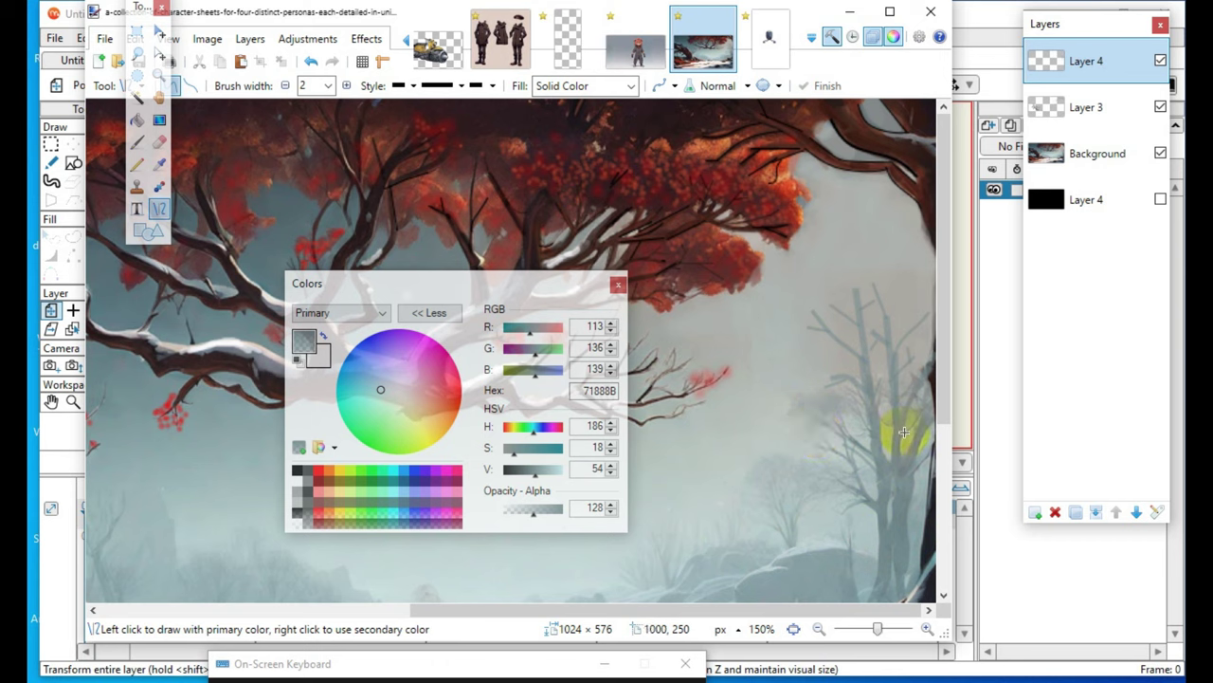
# - Draw a twig about 20 px long rising from the short left branch of the left trunk
pyautogui.click(933, 360)
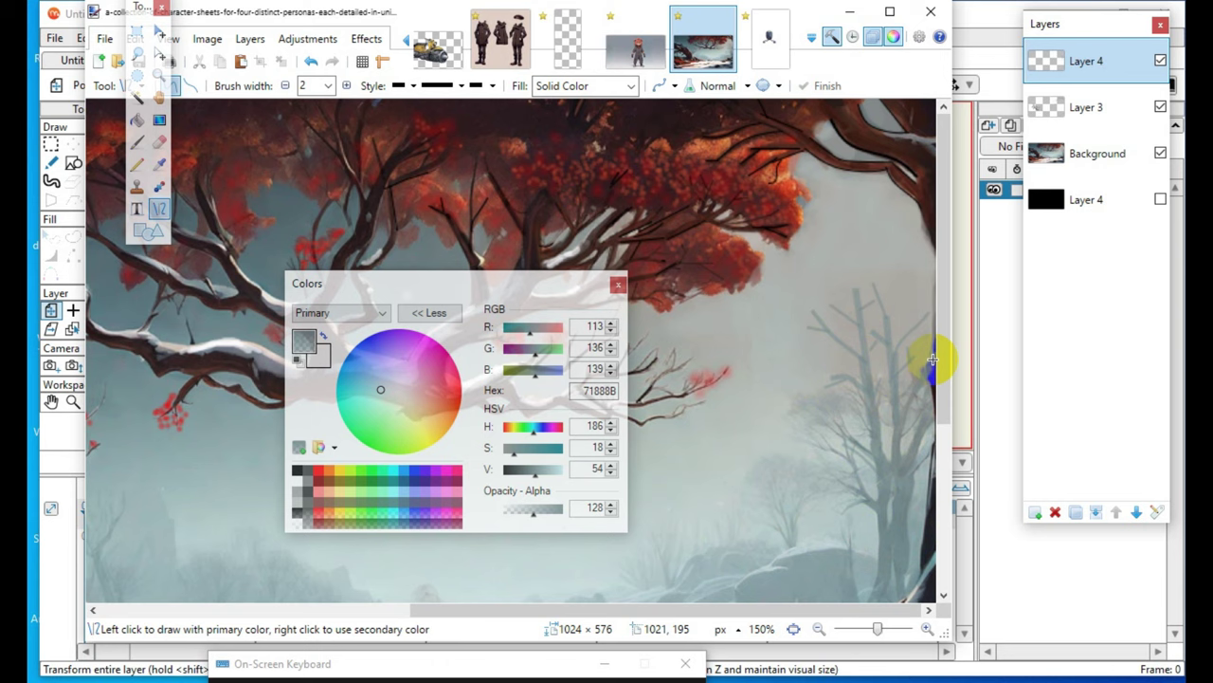
pyautogui.click(844, 374)
pyautogui.moveTo(843, 375)
pyautogui.mouseDown()
pyautogui.moveTo(870, 391)
pyautogui.moveTo(834, 356)
pyautogui.mouseUp()
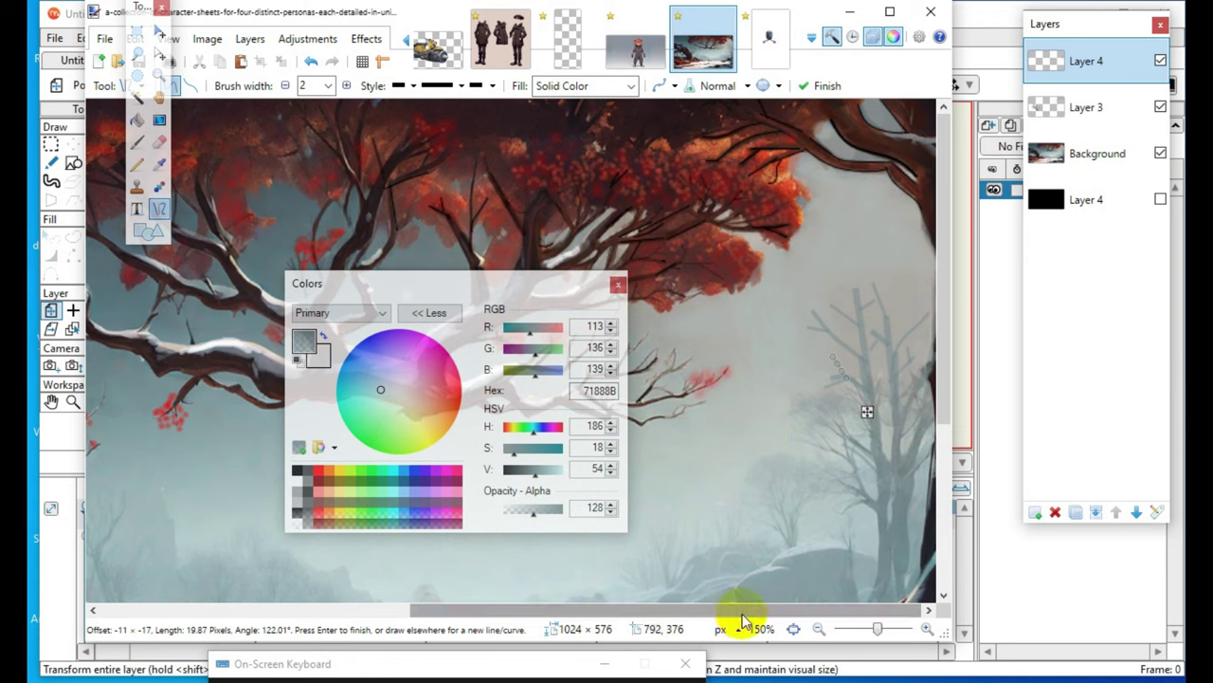
pyautogui.press('Return')
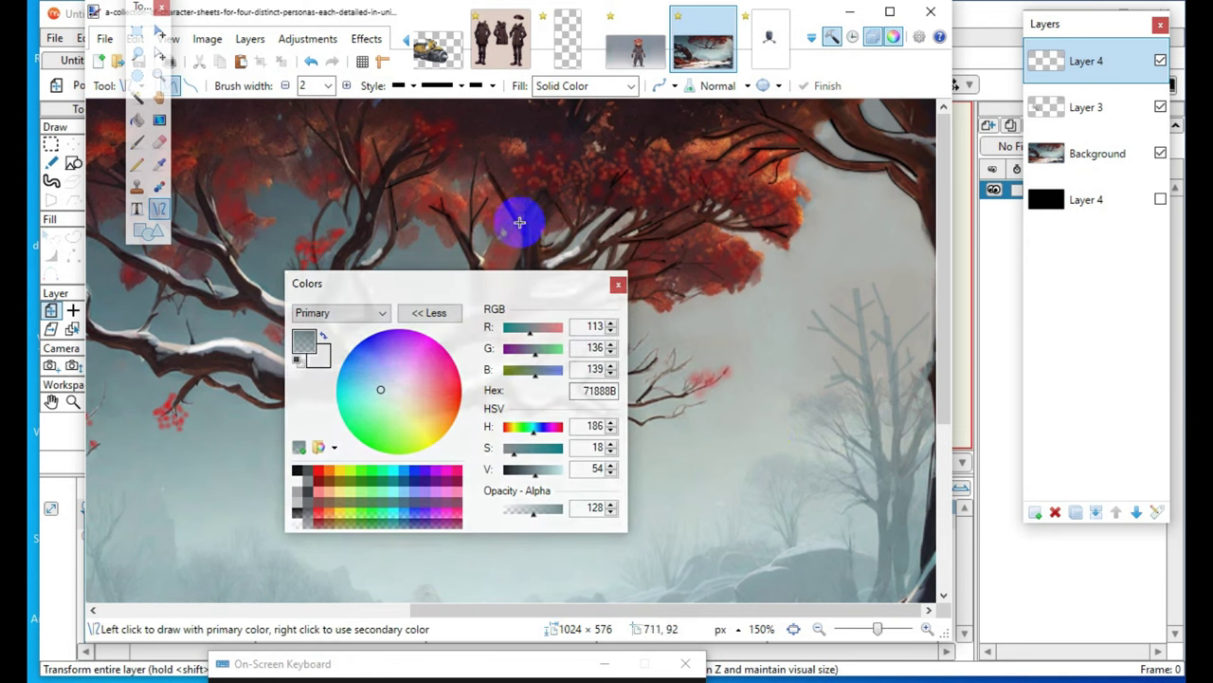
# - Set the primary color to value 44 and opacity 85, and retrace the outer part of the upper-left branch
pyautogui.moveTo(464, 282); pyautogui.dragTo(362, 115)
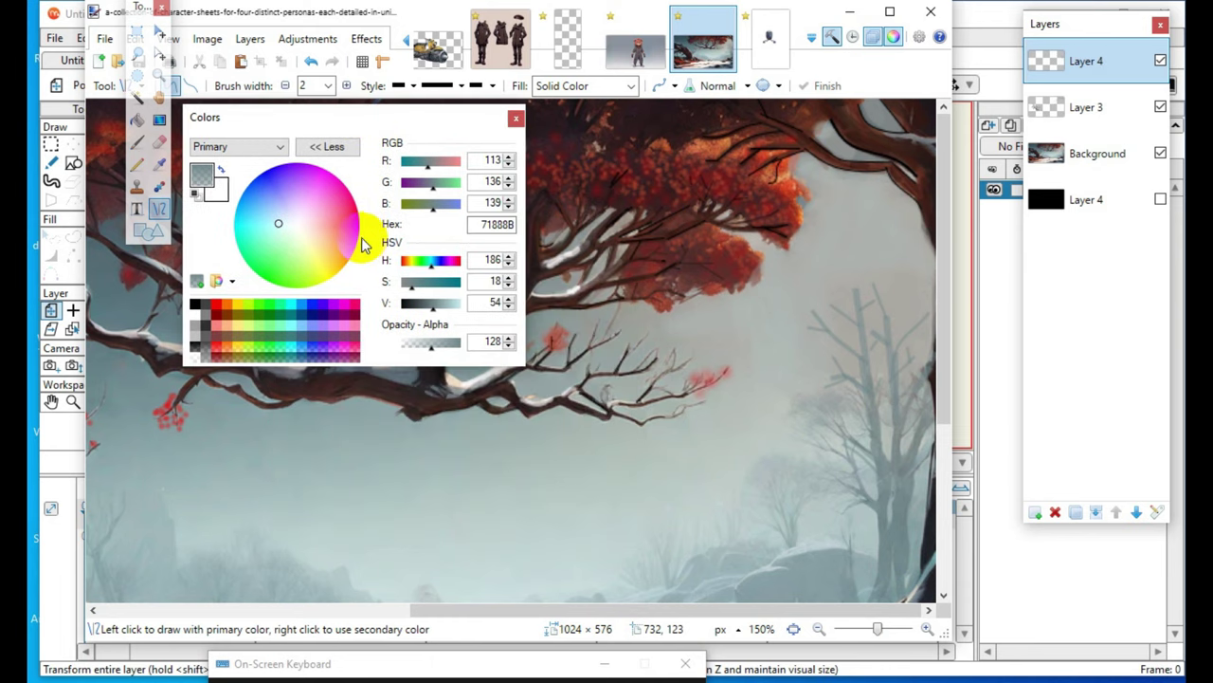
pyautogui.click(426, 303)
pyautogui.click(424, 350)
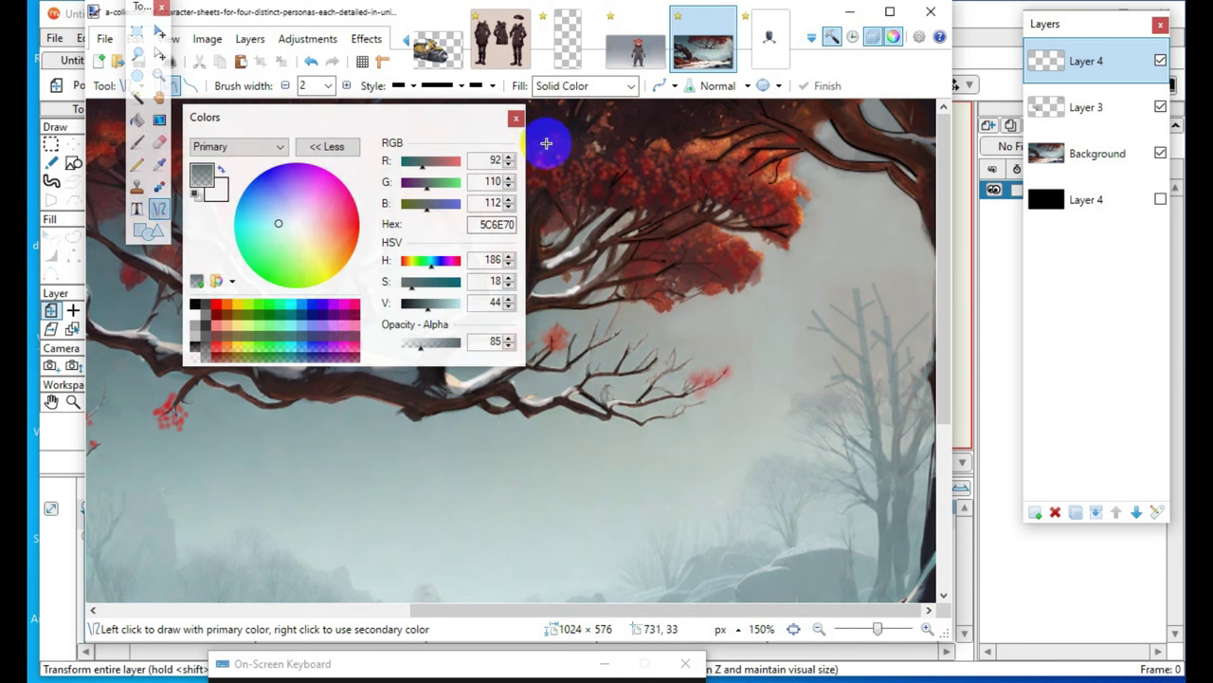
pyautogui.moveTo(813, 313); pyautogui.dragTo(834, 333)
pyautogui.press('Return')
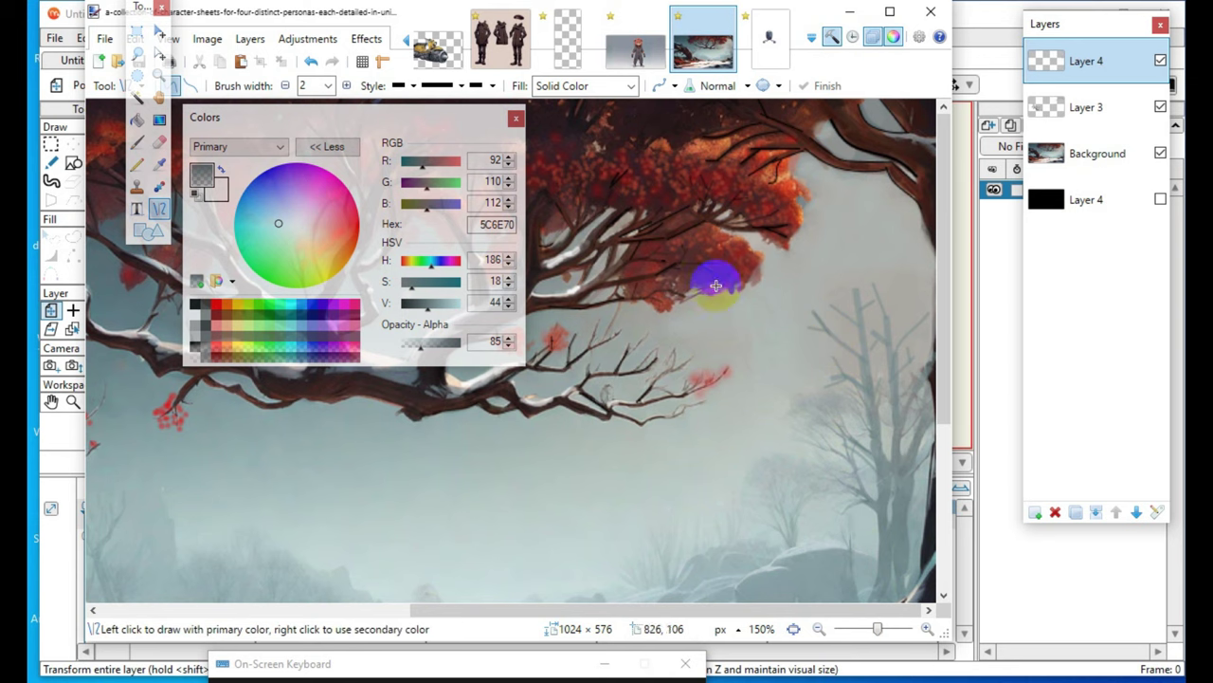
# - Darken the primary color to value 38, and retrace the upper-right branch and the short branch left of the left trunk
pyautogui.click(424, 308)
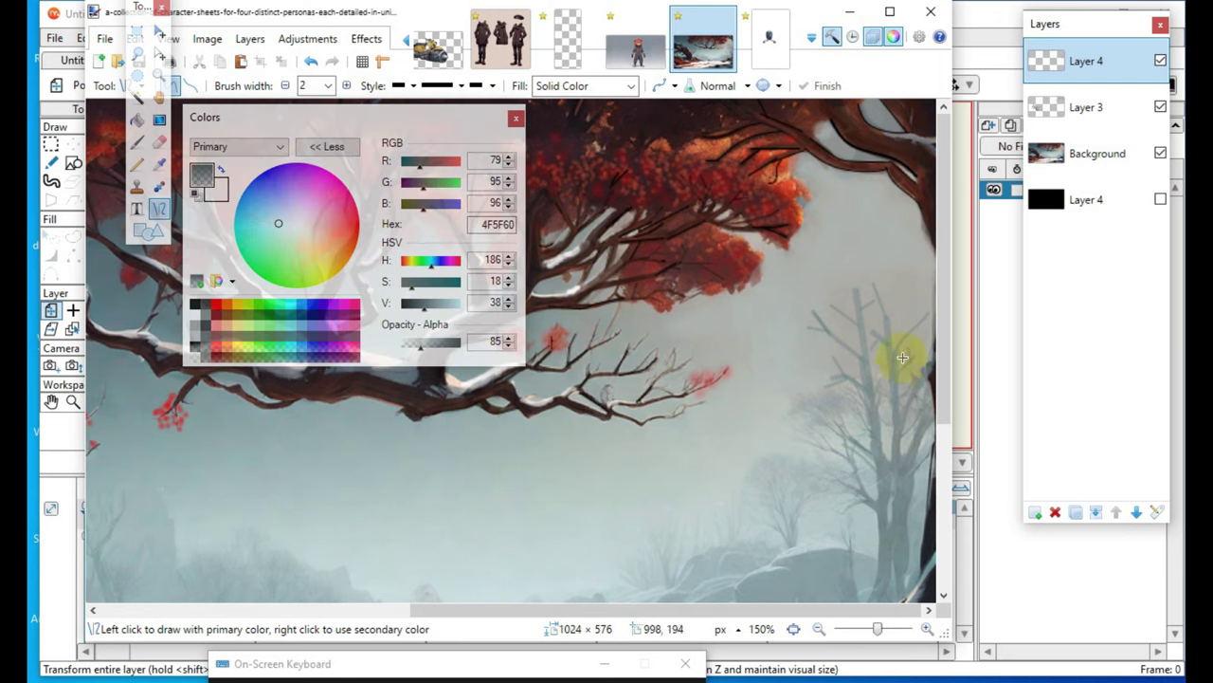
pyautogui.moveTo(891, 351); pyautogui.dragTo(910, 330)
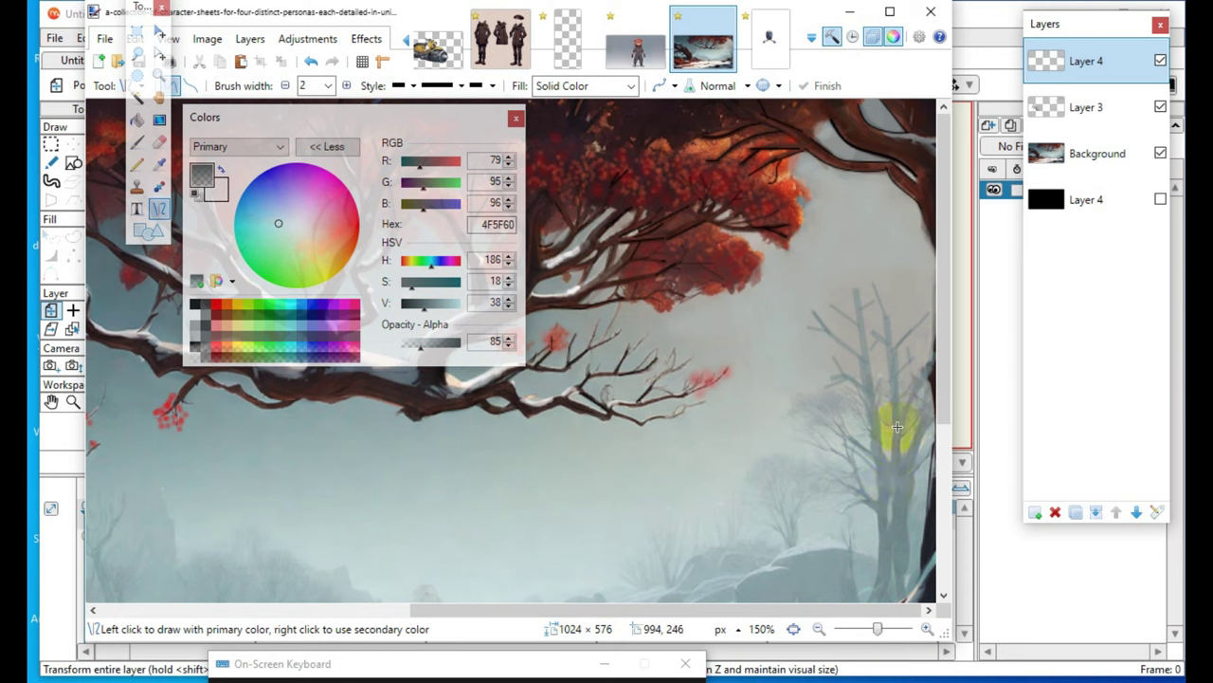
pyautogui.moveTo(822, 389); pyautogui.dragTo(847, 380)
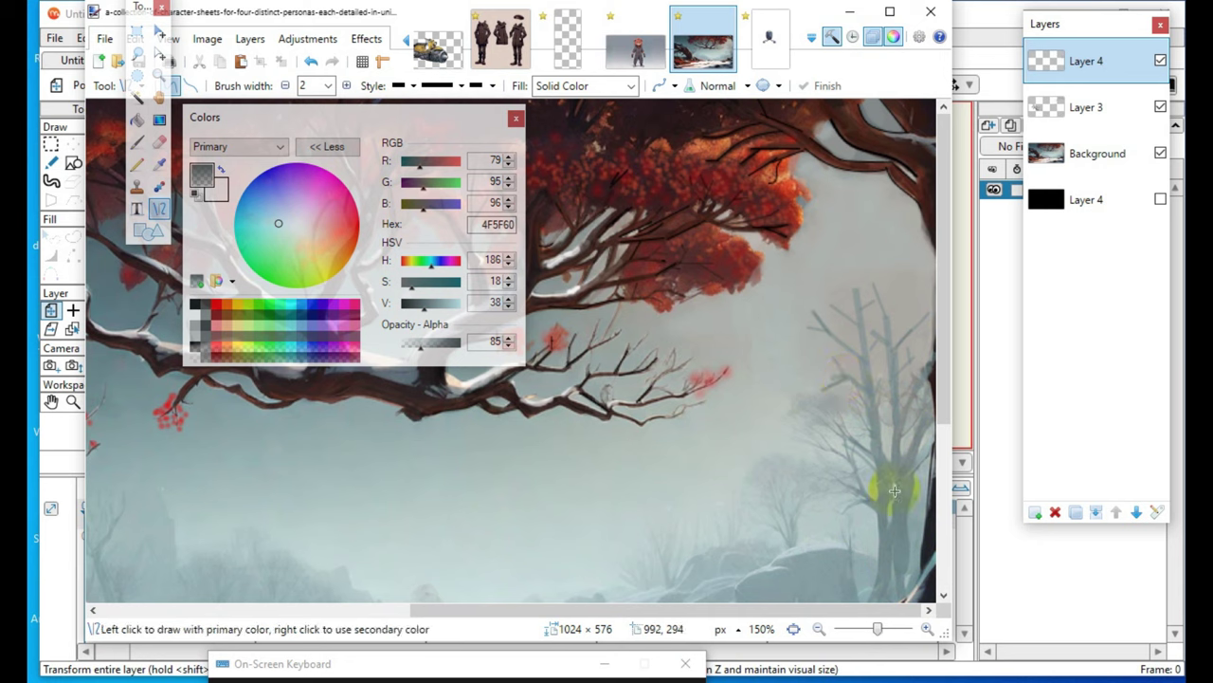
# - Retrace the right trunk with a line about 60 px long and add a short stroke along the branch to its right
pyautogui.moveTo(891, 360); pyautogui.dragTo(898, 439)
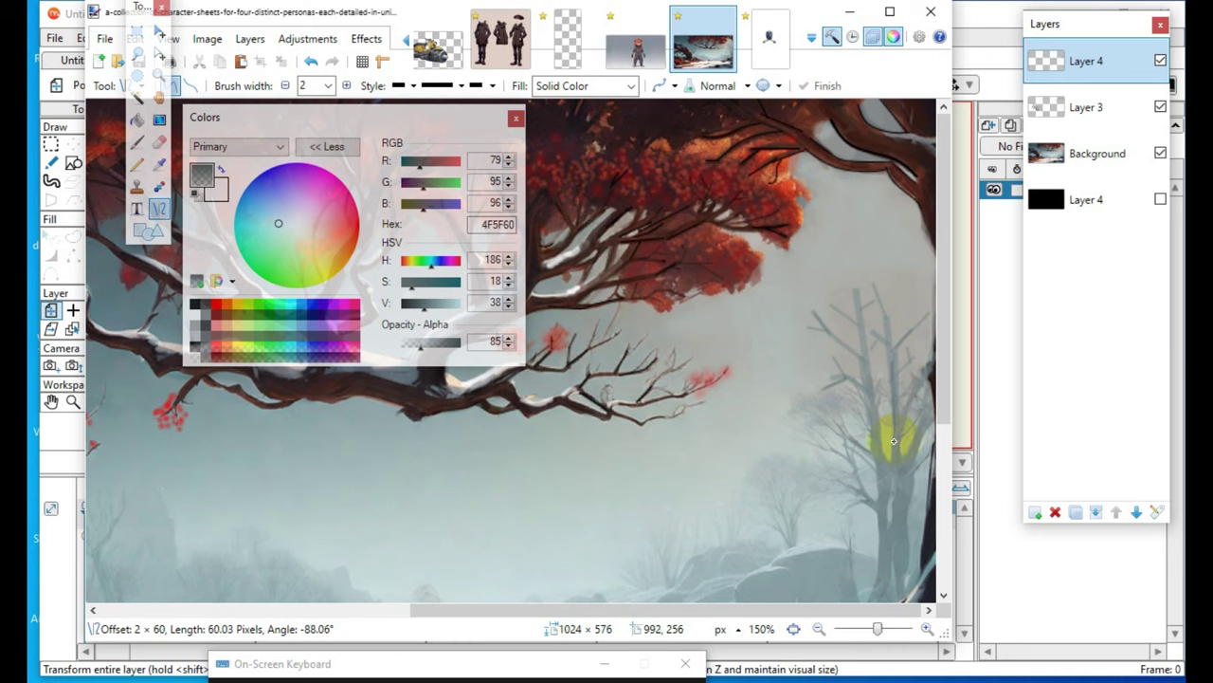
pyautogui.moveTo(894, 441); pyautogui.dragTo(893, 441)
pyautogui.click(866, 552)
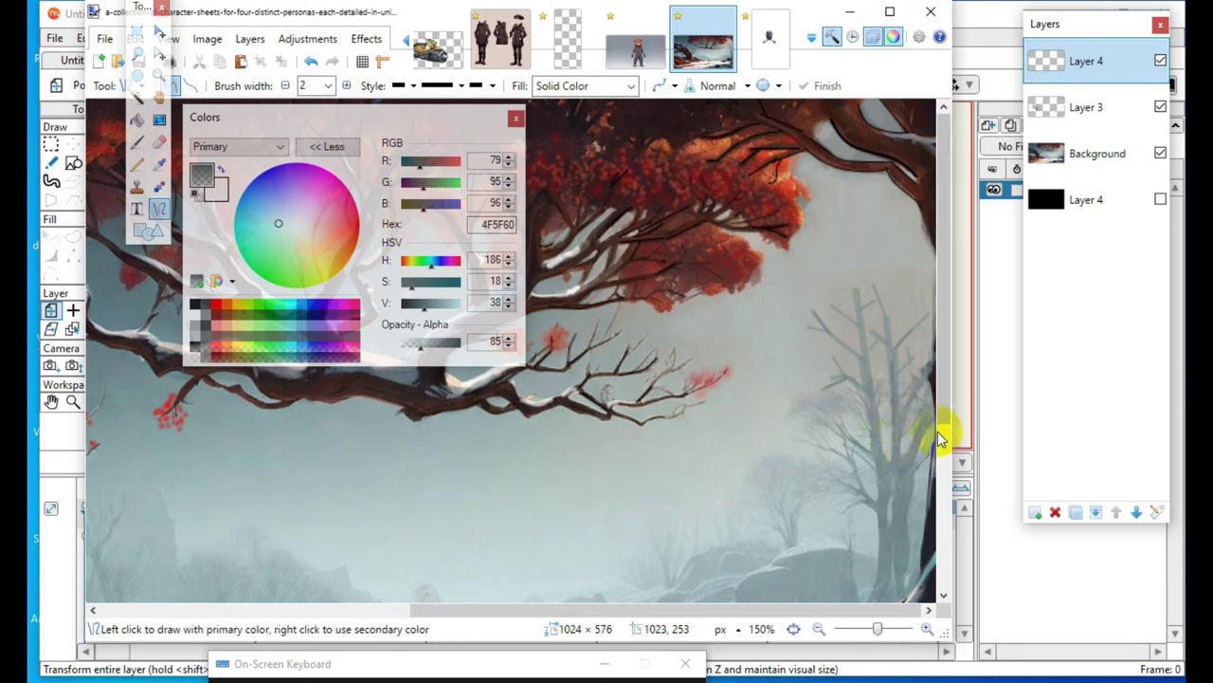
pyautogui.moveTo(893, 379); pyautogui.dragTo(907, 364)
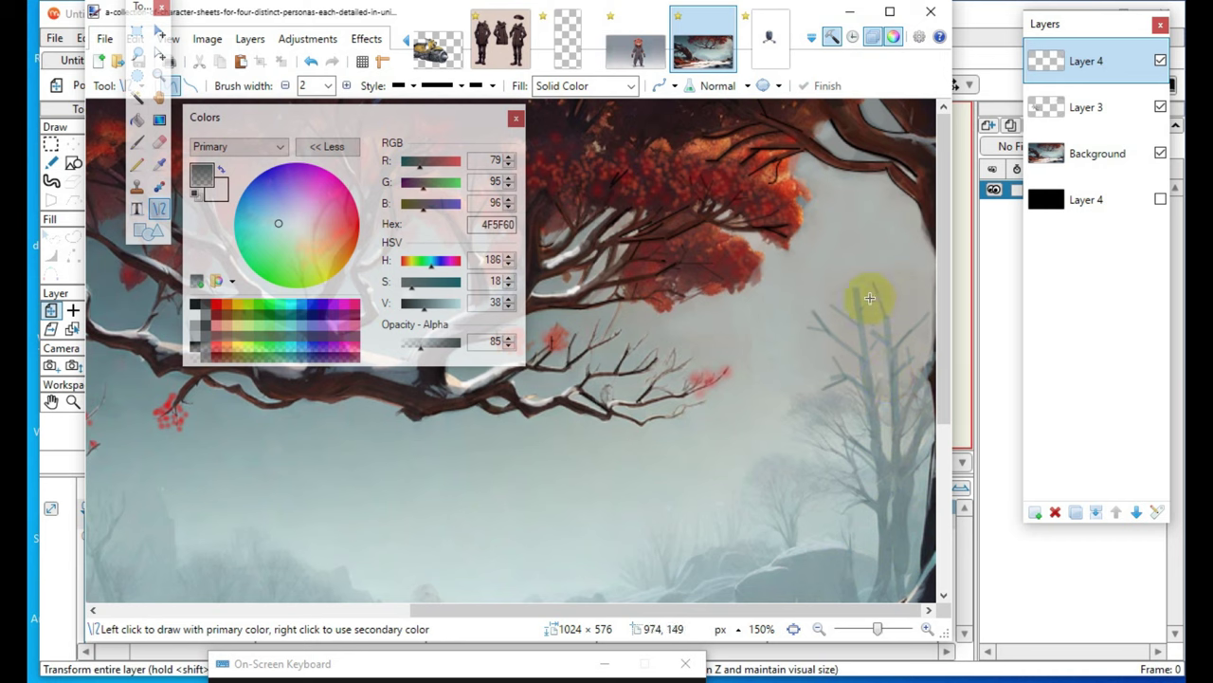
# - Darken the right trunk's tip with a line about 32 px long and the upper-left branch's tip with one about 17 px long
pyautogui.moveTo(874, 289); pyautogui.dragTo(888, 327)
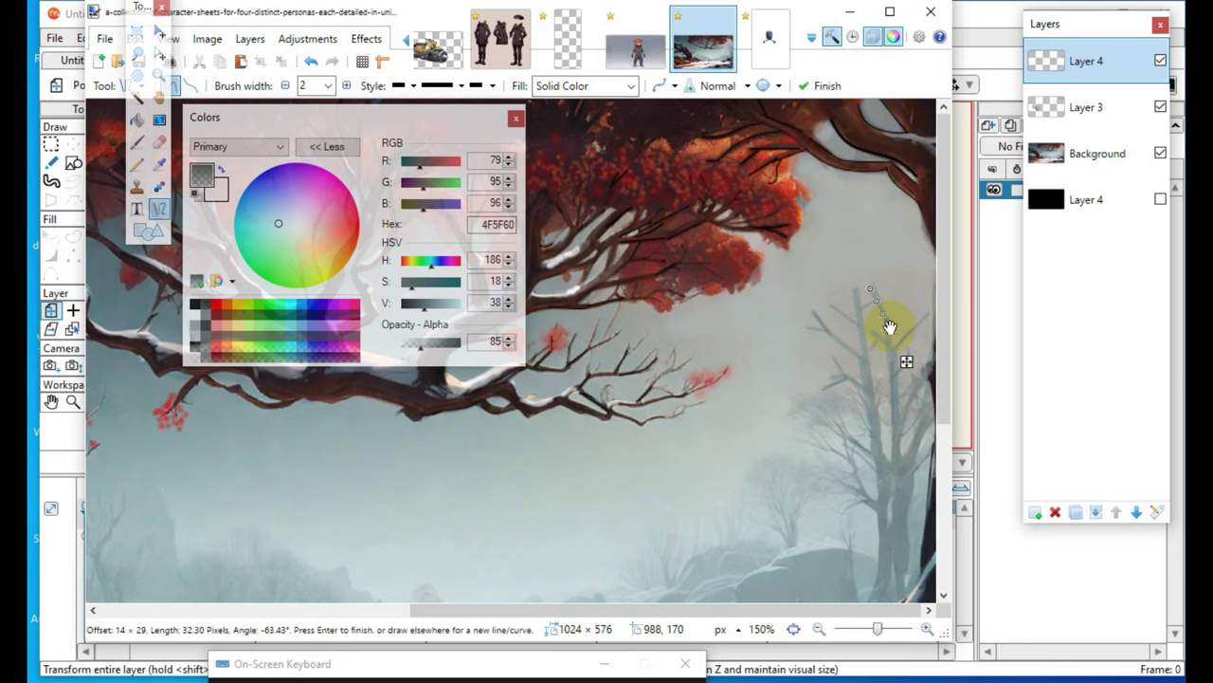
pyautogui.press('Return')
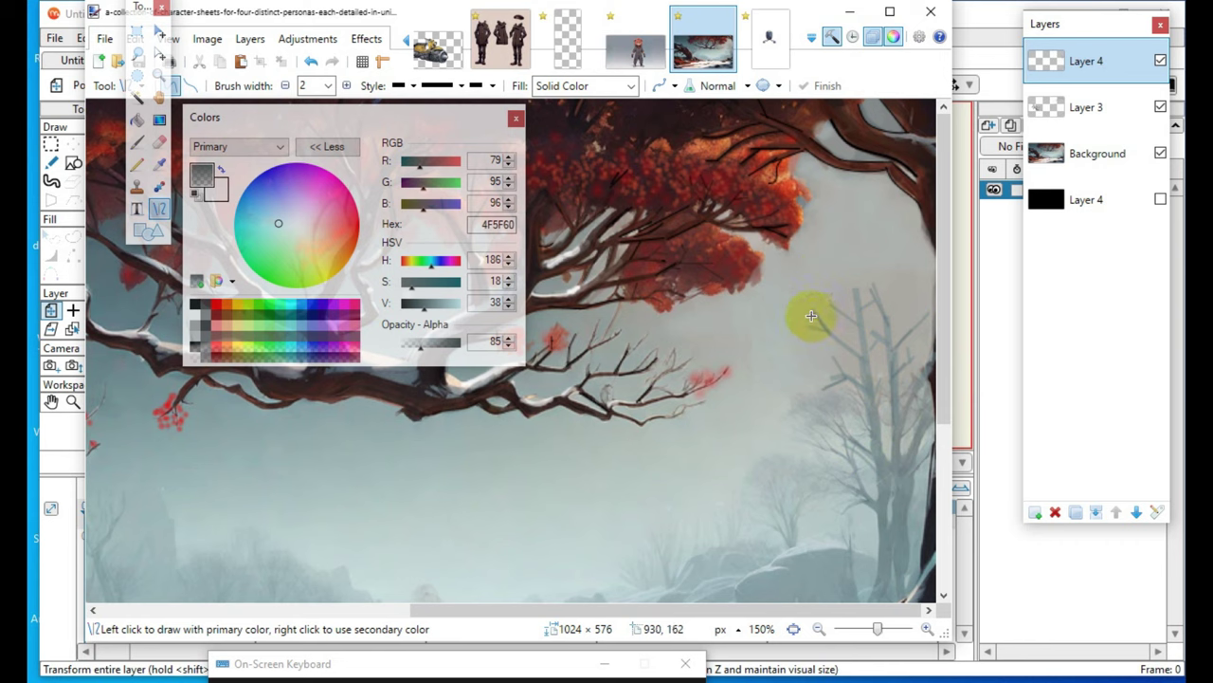
pyautogui.moveTo(814, 315); pyautogui.dragTo(825, 328)
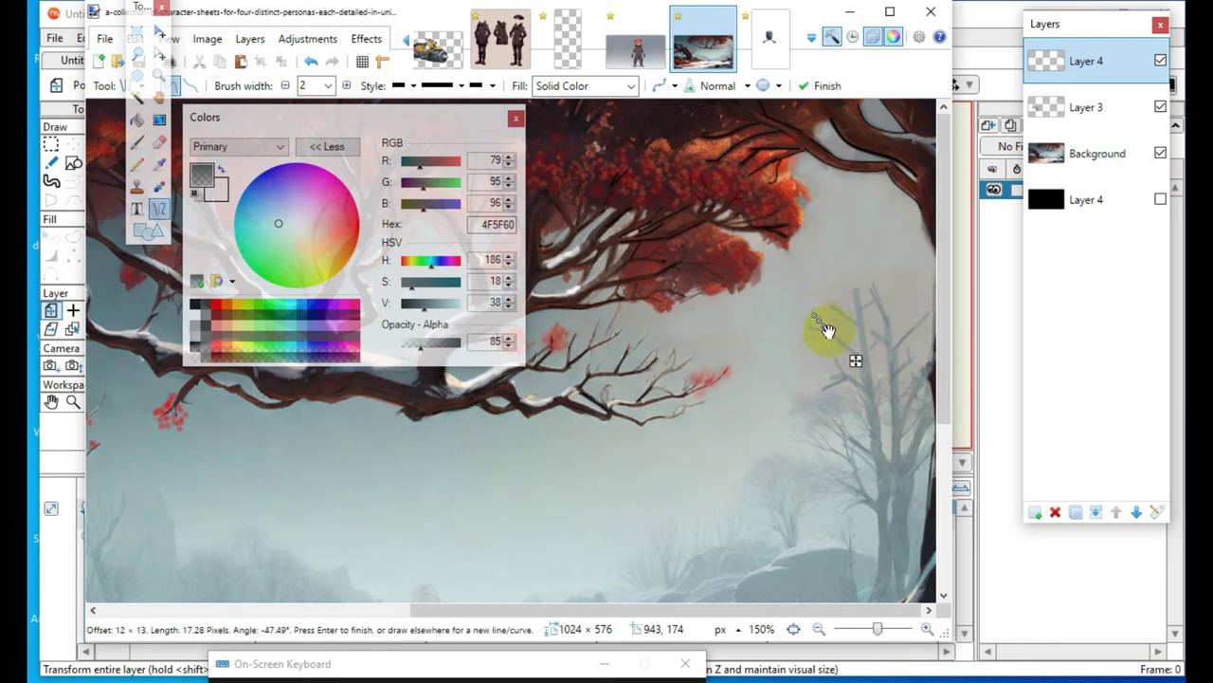
pyautogui.press('Return')
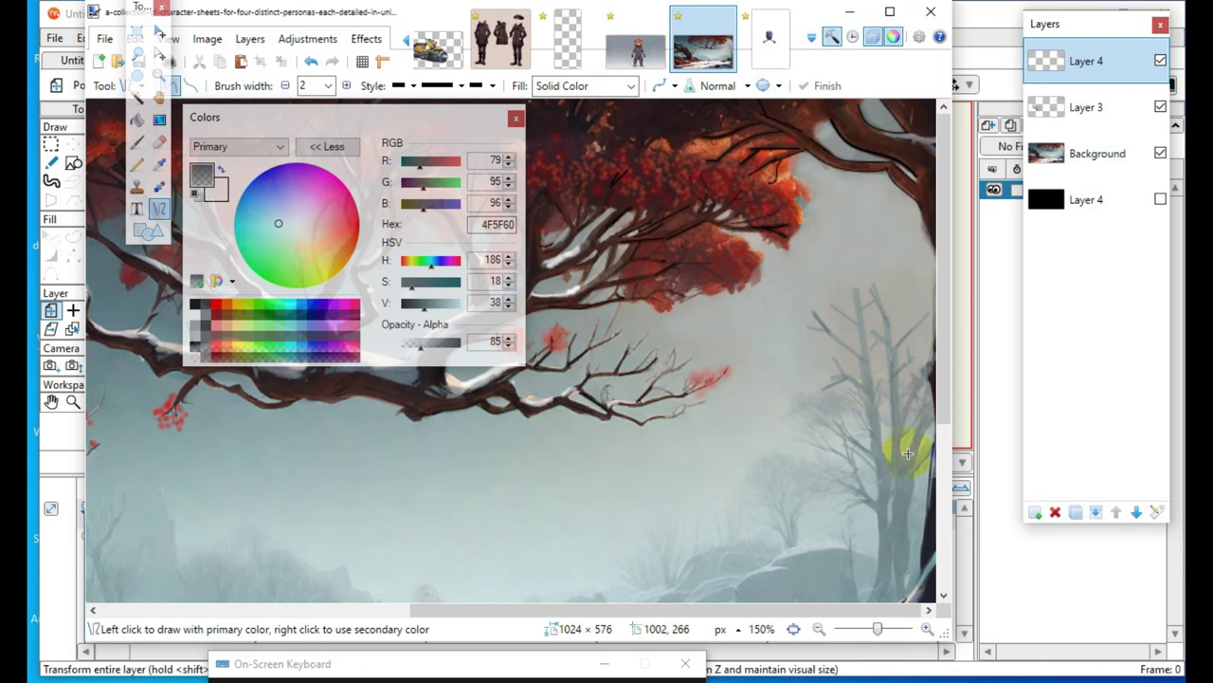
# - Draw a thin branch reaching left from the left trunk and a short twig at the upper-right branch's tip
pyautogui.moveTo(847, 376)
pyautogui.mouseDown()
pyautogui.moveTo(814, 390)
pyautogui.moveTo(804, 376)
pyautogui.mouseUp()
pyautogui.press('Return')
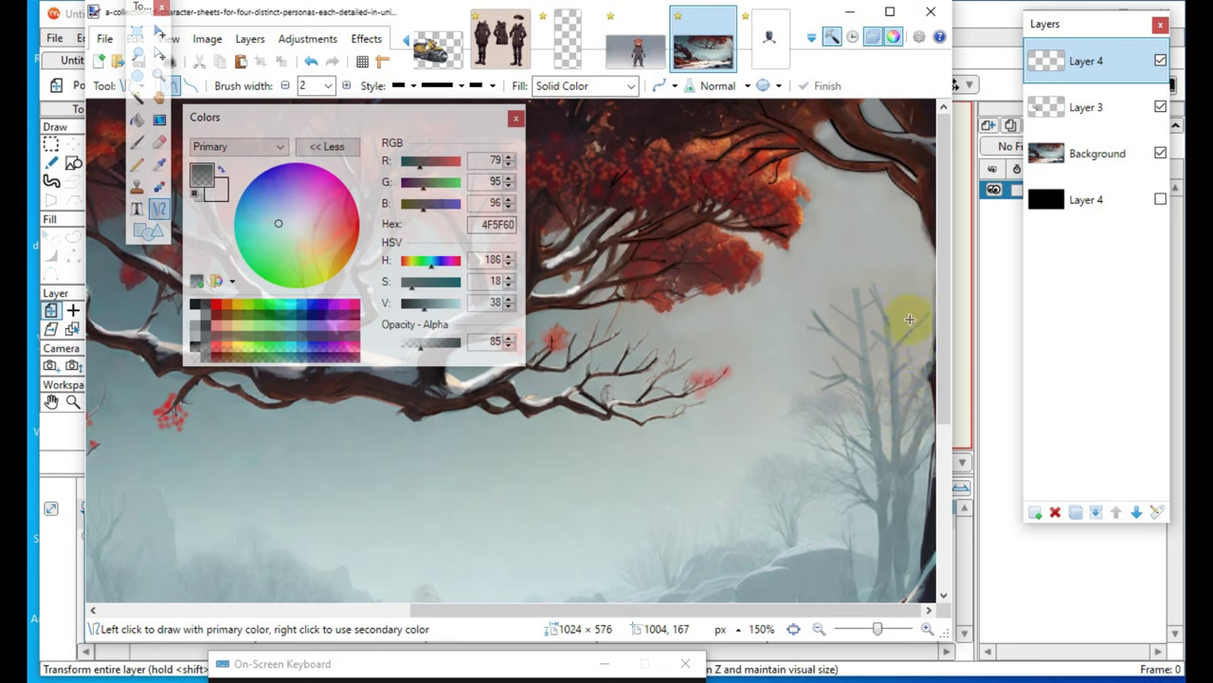
pyautogui.moveTo(915, 323); pyautogui.dragTo(922, 304)
pyautogui.press('Return')
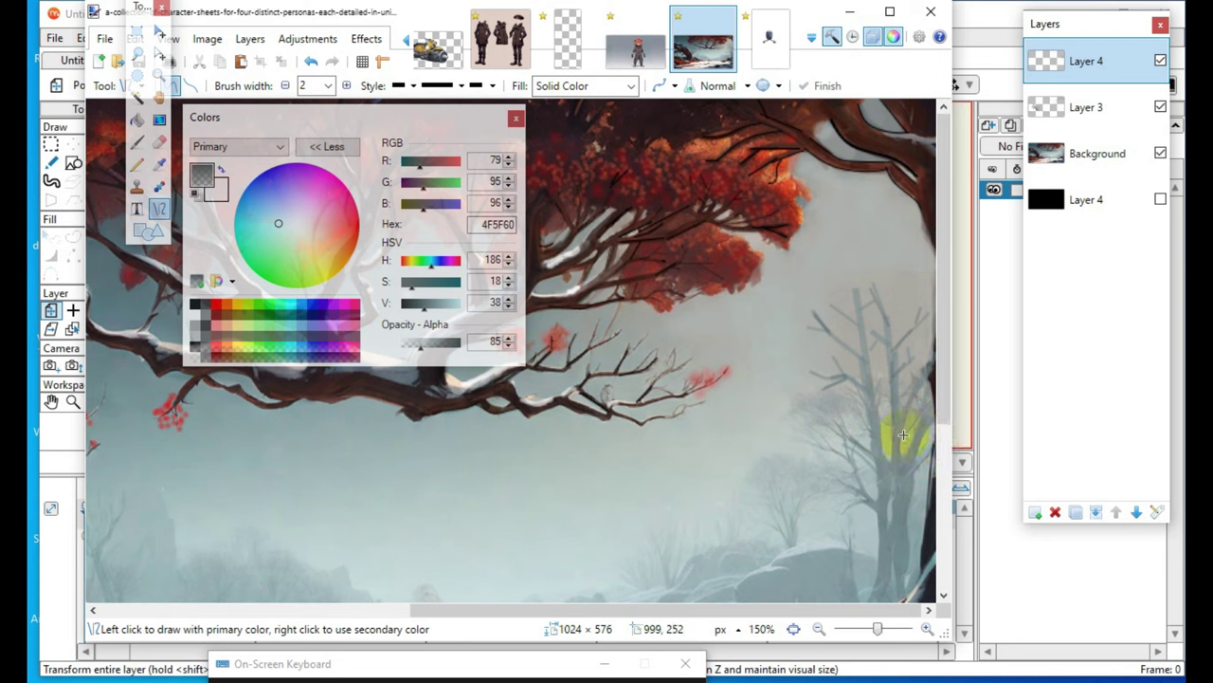
# - Draw a branch about 26 px long rising right from near the right trunk's tip and reshape its end
pyautogui.moveTo(880, 313); pyautogui.dragTo(904, 282)
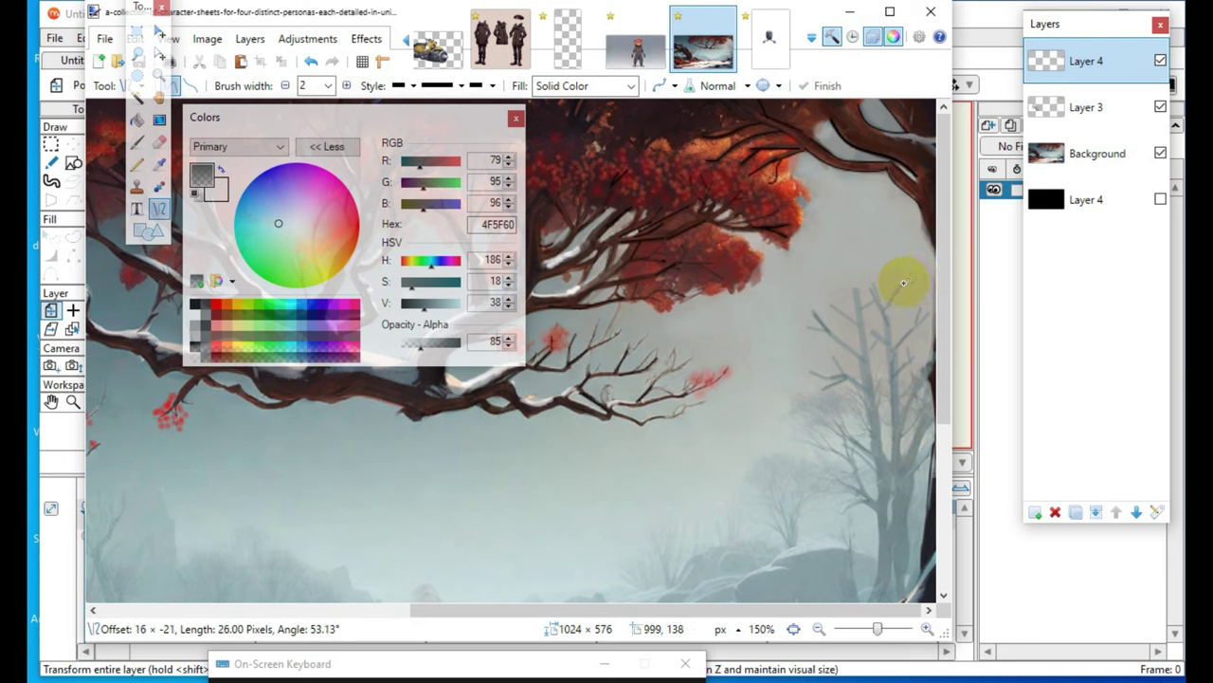
pyautogui.moveTo(910, 283); pyautogui.dragTo(908, 297)
pyautogui.press('Return')
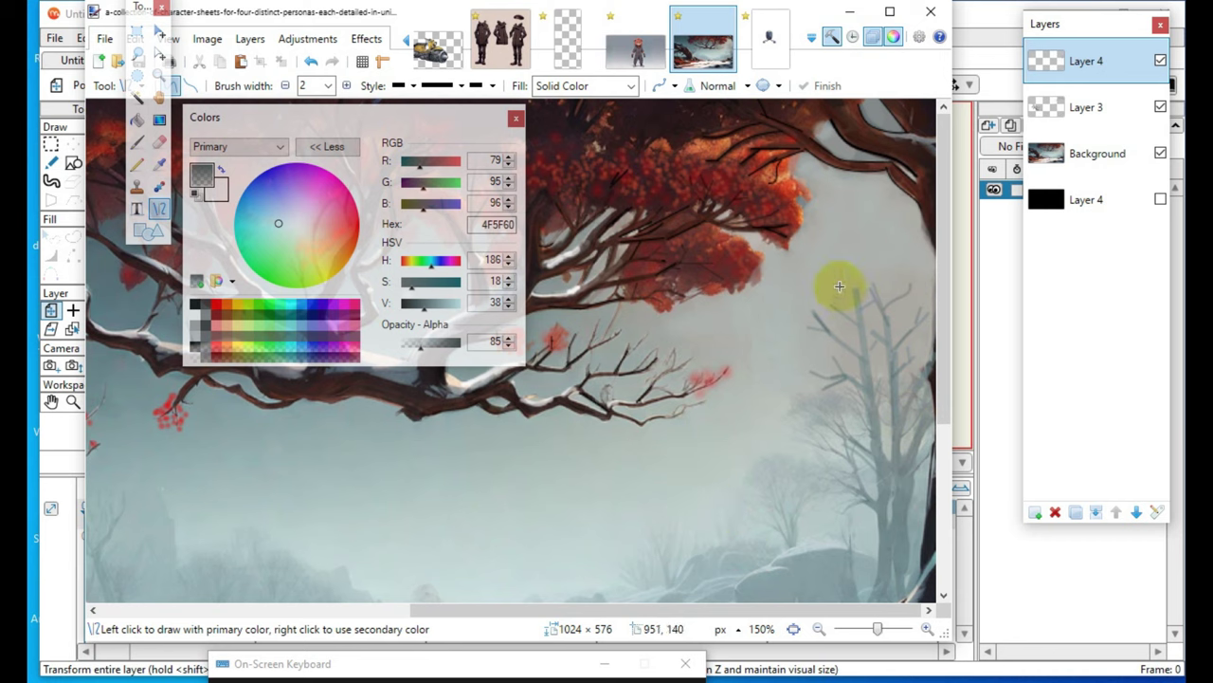
# - Retrace the left trunk's top with a line about 54 px long and add a short stroke along its lower part
pyautogui.moveTo(855, 290); pyautogui.dragTo(860, 366)
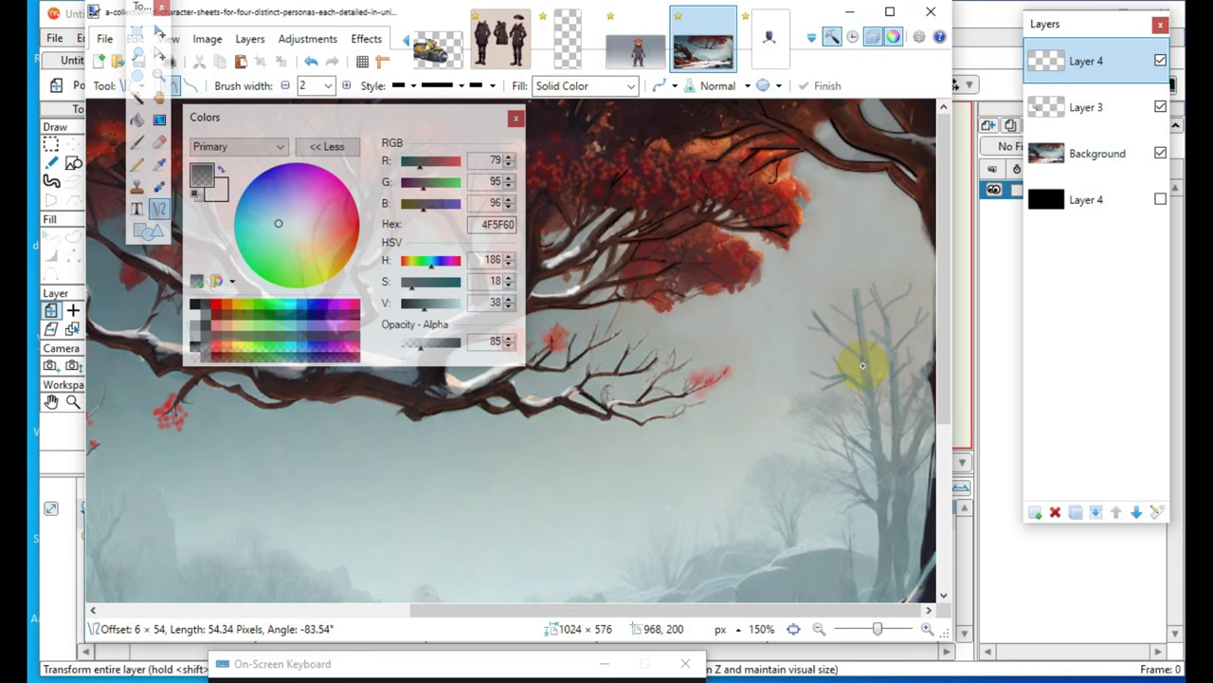
pyautogui.moveTo(862, 366); pyautogui.dragTo(863, 367)
pyautogui.click(852, 550)
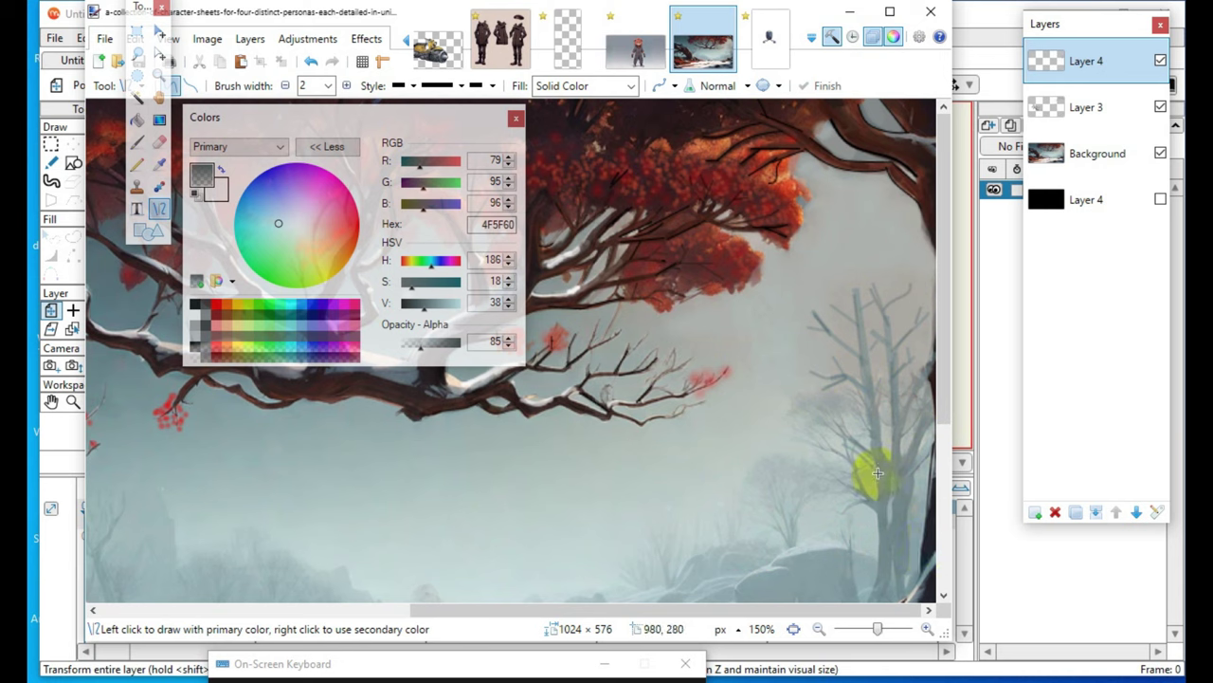
pyautogui.moveTo(874, 461)
pyautogui.mouseDown()
pyautogui.moveTo(878, 505)
pyautogui.moveTo(857, 487)
pyautogui.moveTo(880, 499)
pyautogui.mouseUp()
pyautogui.press('Return')
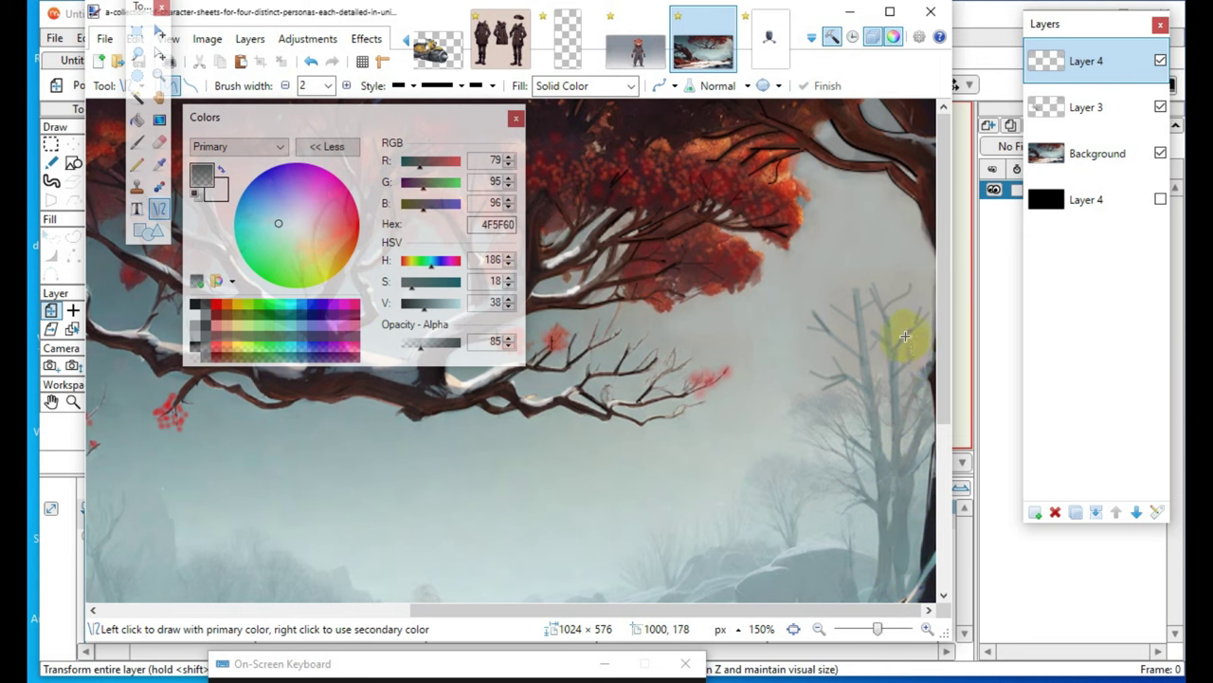
# - Switch to the Paintbrush and add a new layer above the branch layer
pyautogui.click(821, 630)
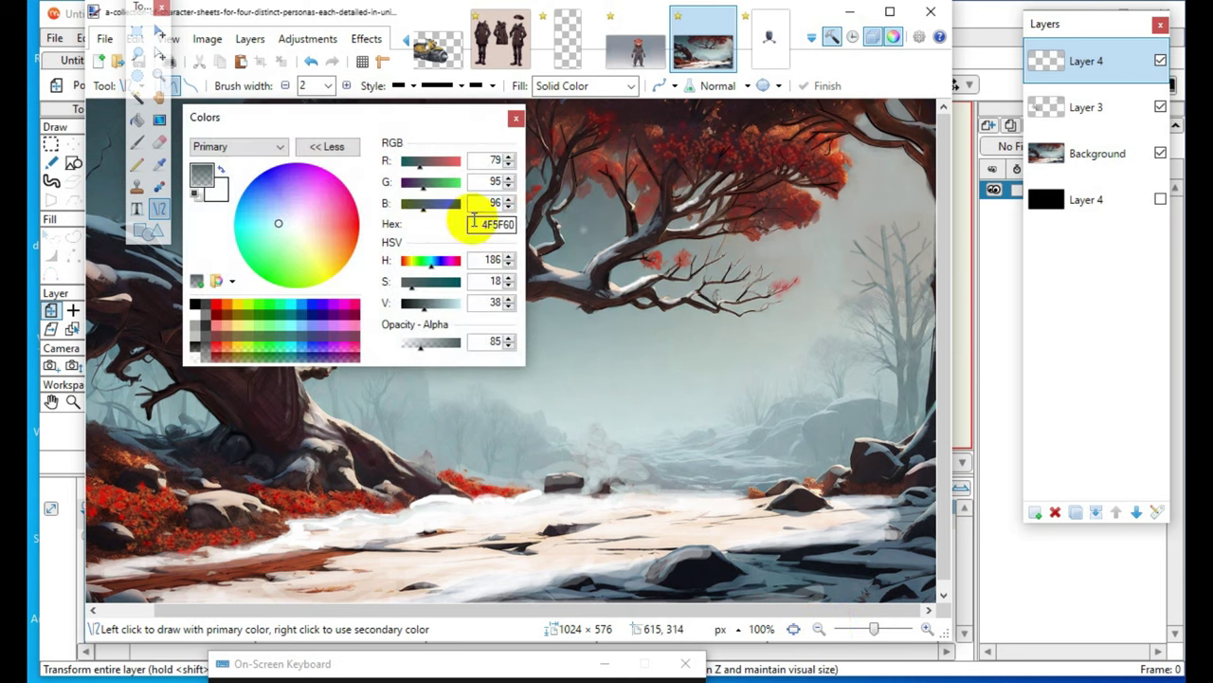
pyautogui.click(138, 142)
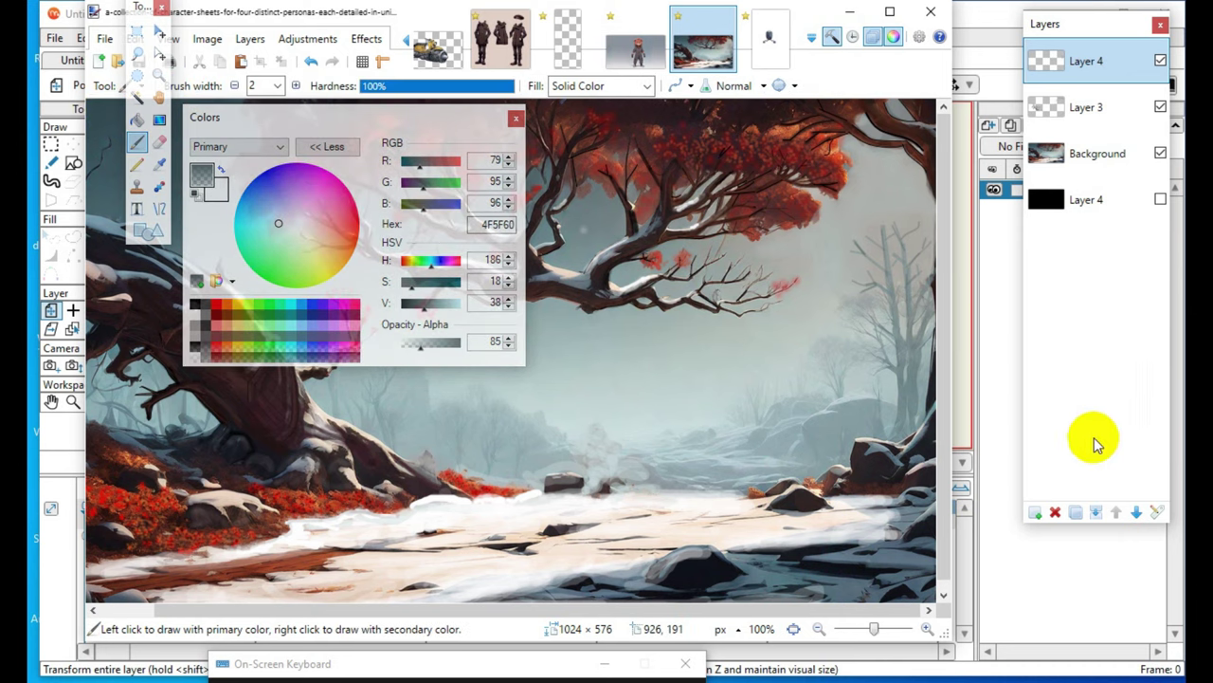
pyautogui.click(1036, 513)
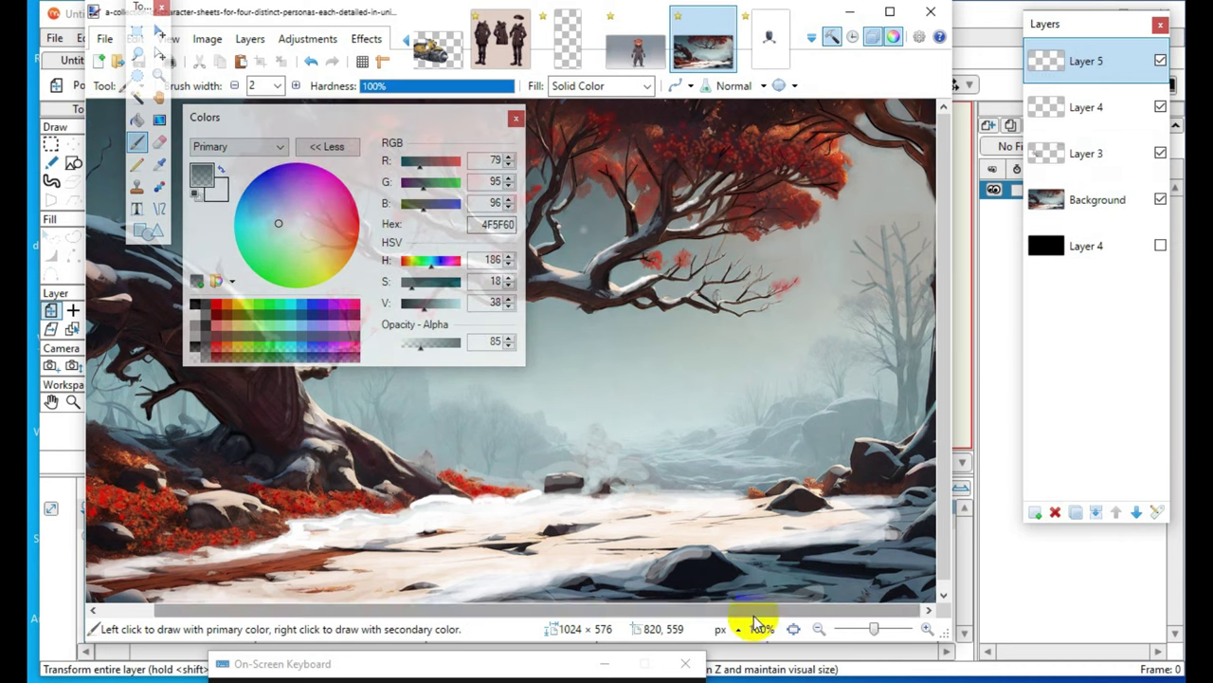
# - Paint fine twigs and leaf flecks around the misty distant tree's crown with the brush width set to 1
pyautogui.click(928, 628)
pyautogui.click(928, 628)
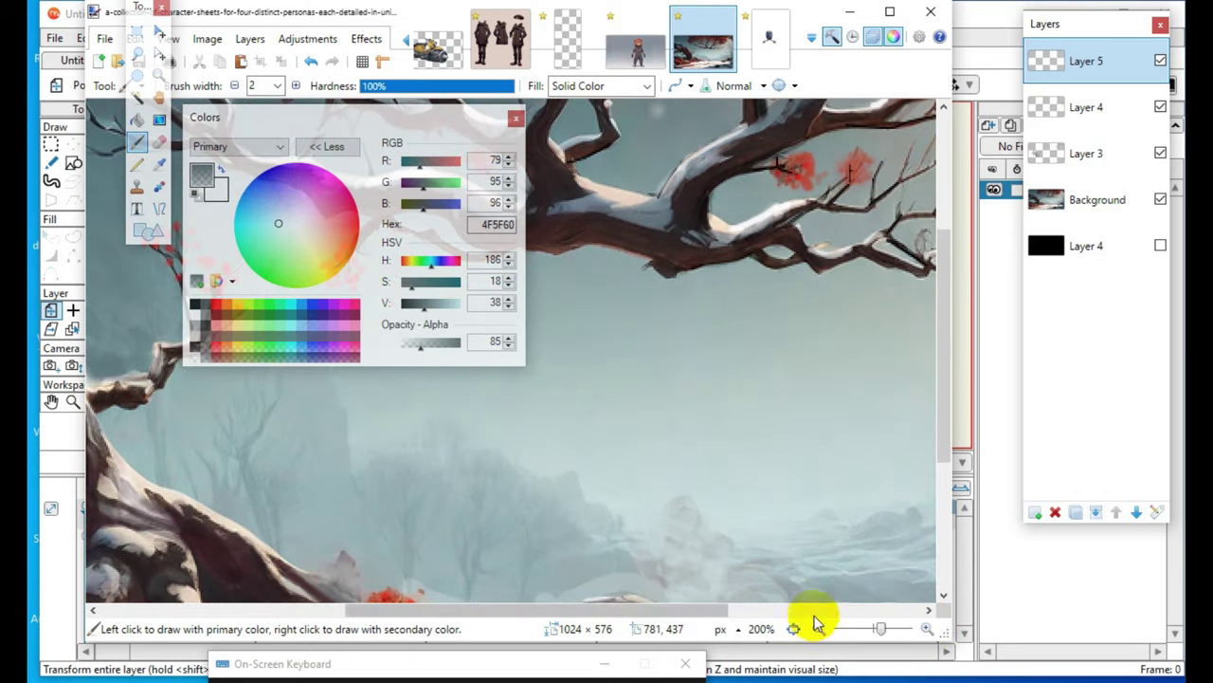
pyautogui.moveTo(650, 612); pyautogui.dragTo(848, 639)
pyautogui.scroll(2, 840, 528)
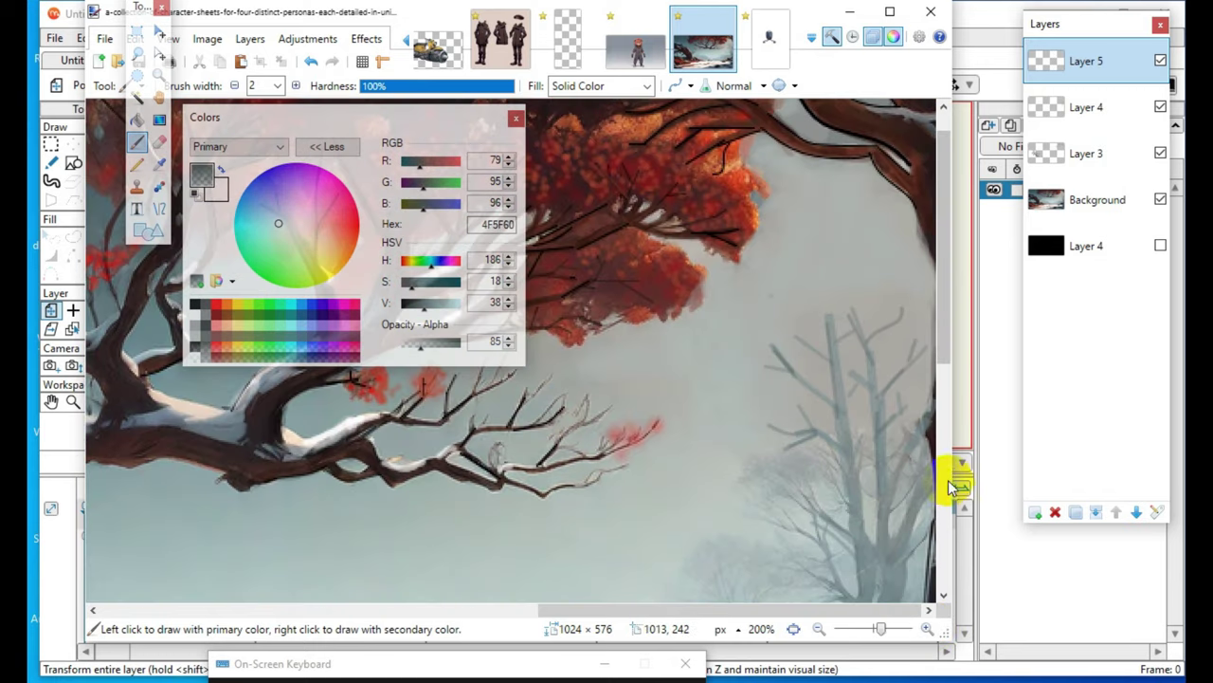
pyautogui.click(311, 64)
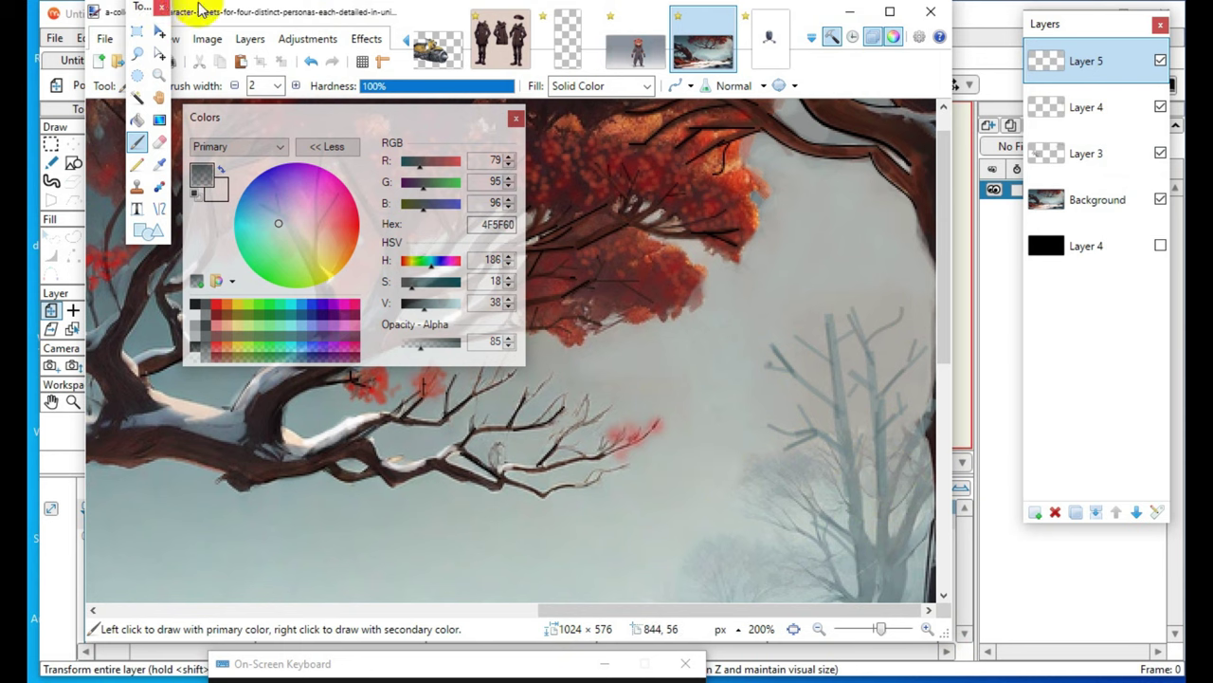
pyautogui.click(234, 86)
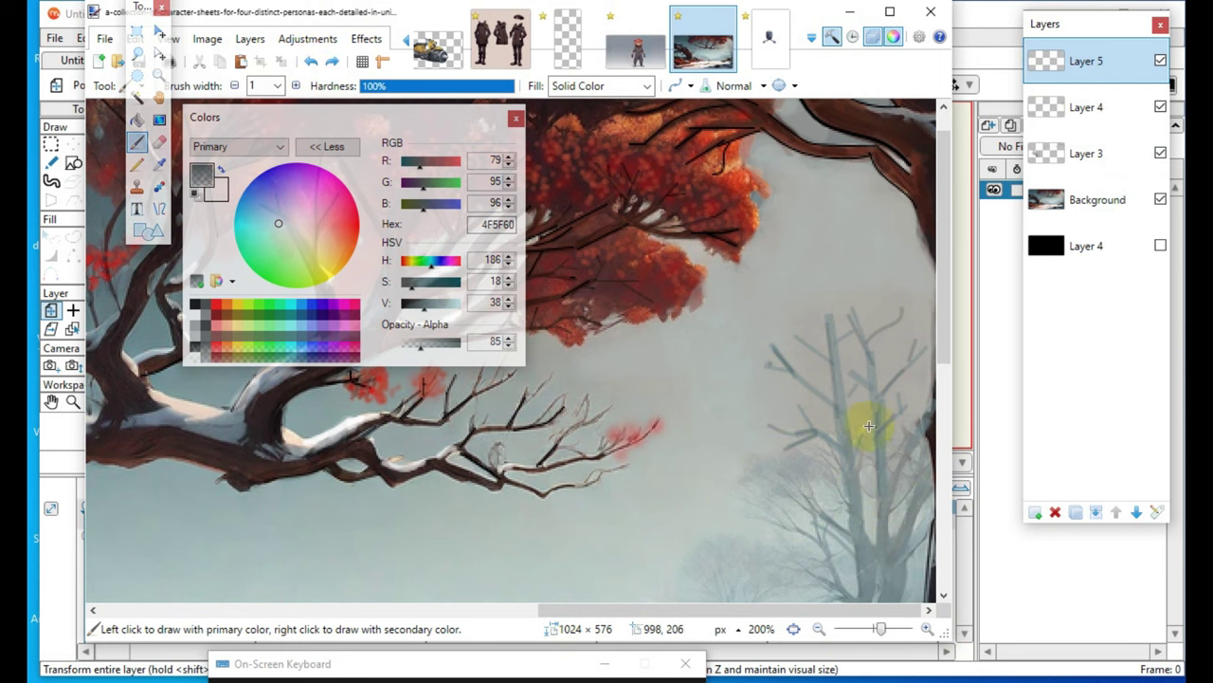
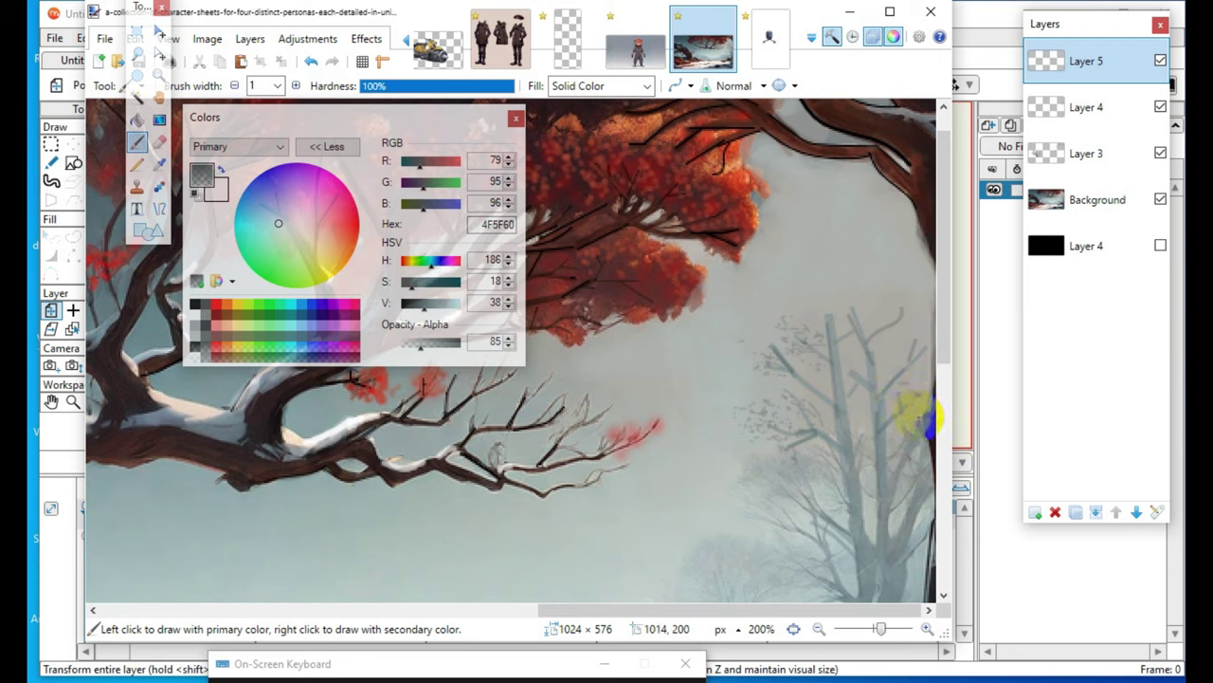
pyautogui.moveTo(917, 398); pyautogui.dragTo(903, 381)
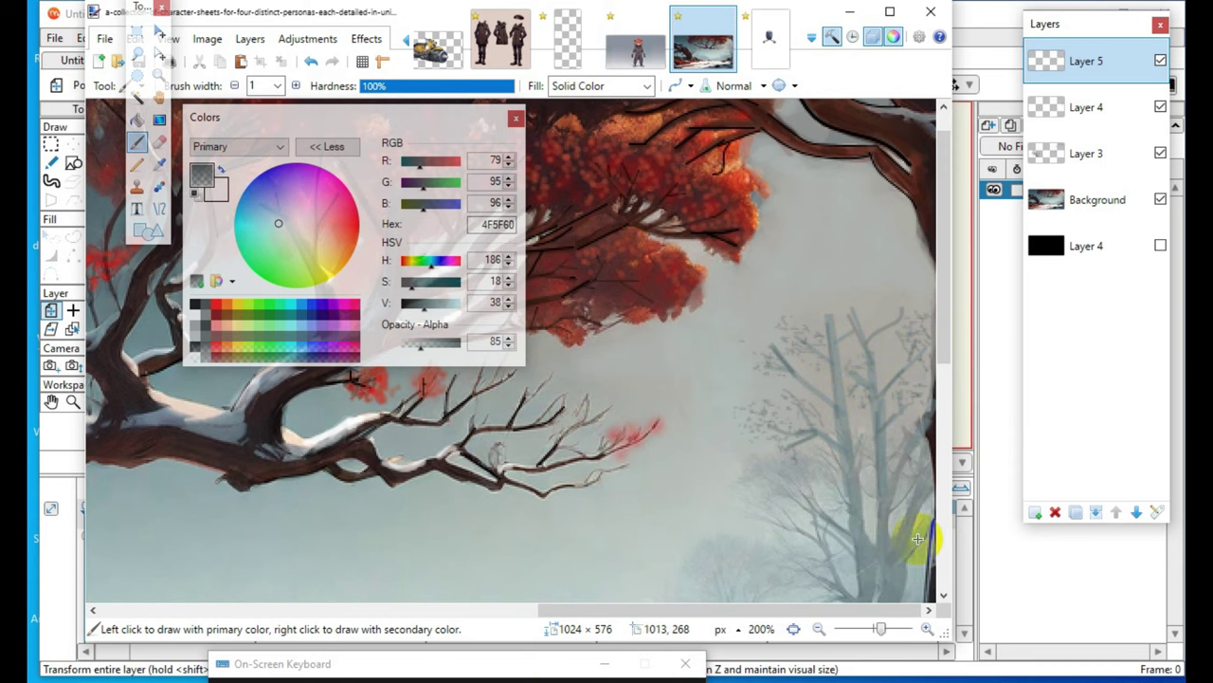
pyautogui.scroll(-3, 840, 529)
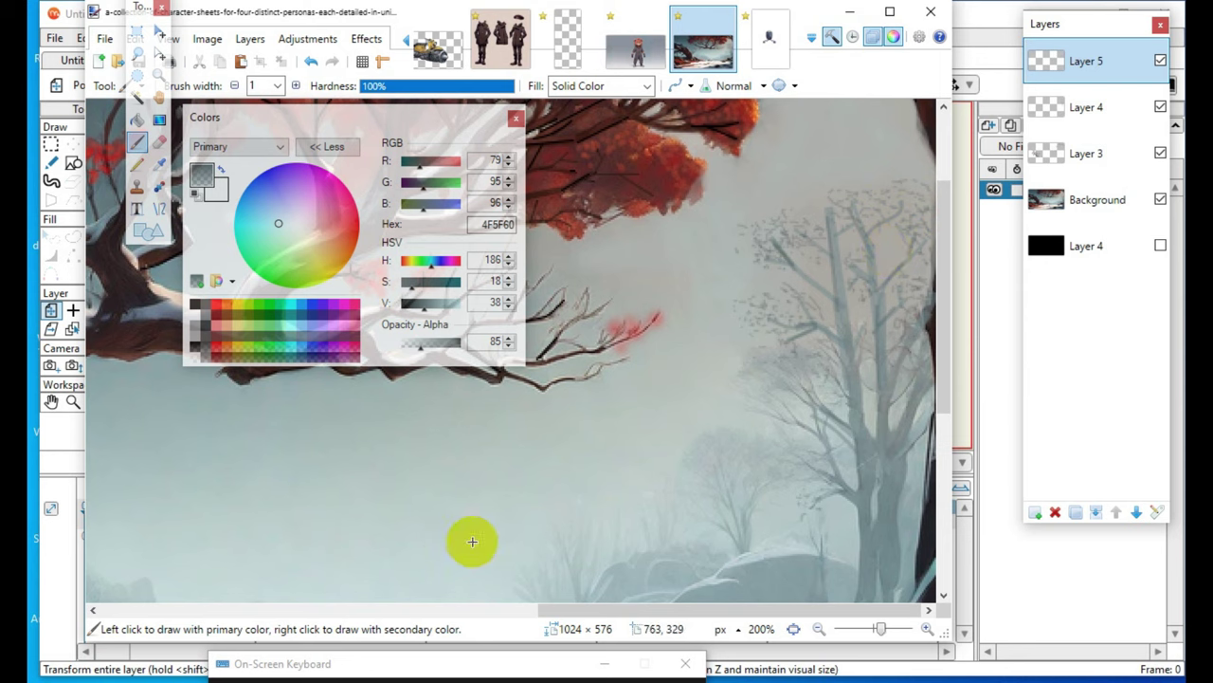
# - Draw a line about 89 px long down the left trunk in colour 2B3435 at opacity 51
pyautogui.moveTo(450, 306); pyautogui.dragTo(432, 305)
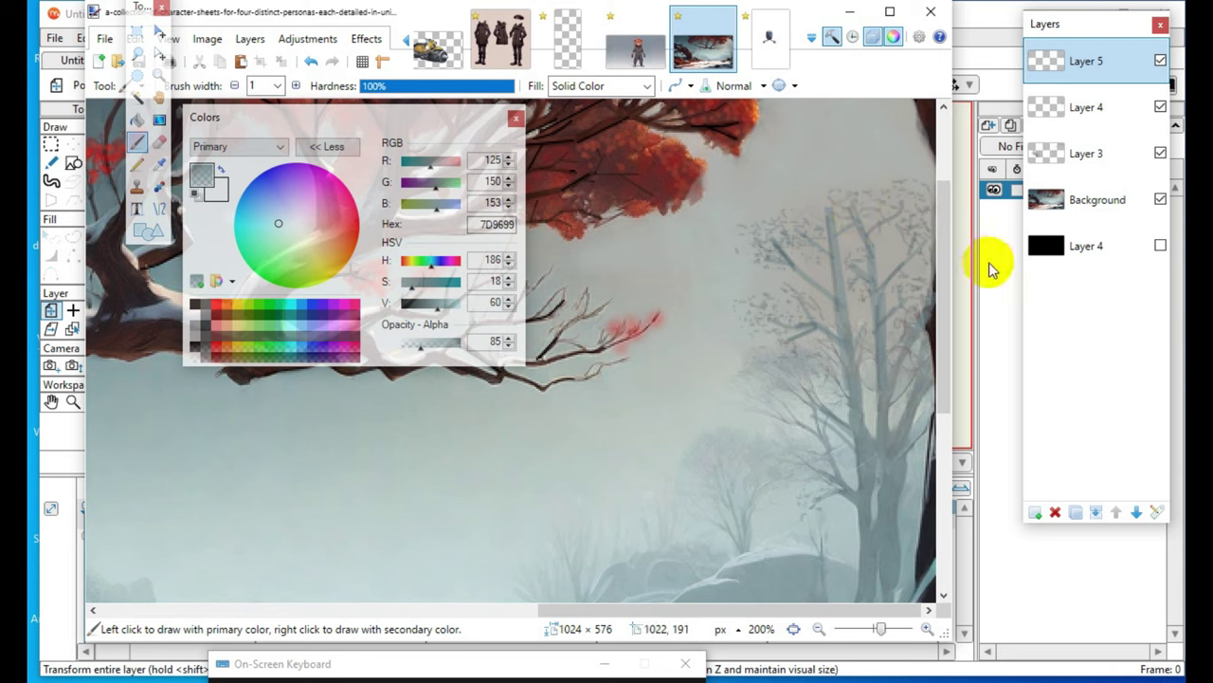
pyautogui.click(413, 303)
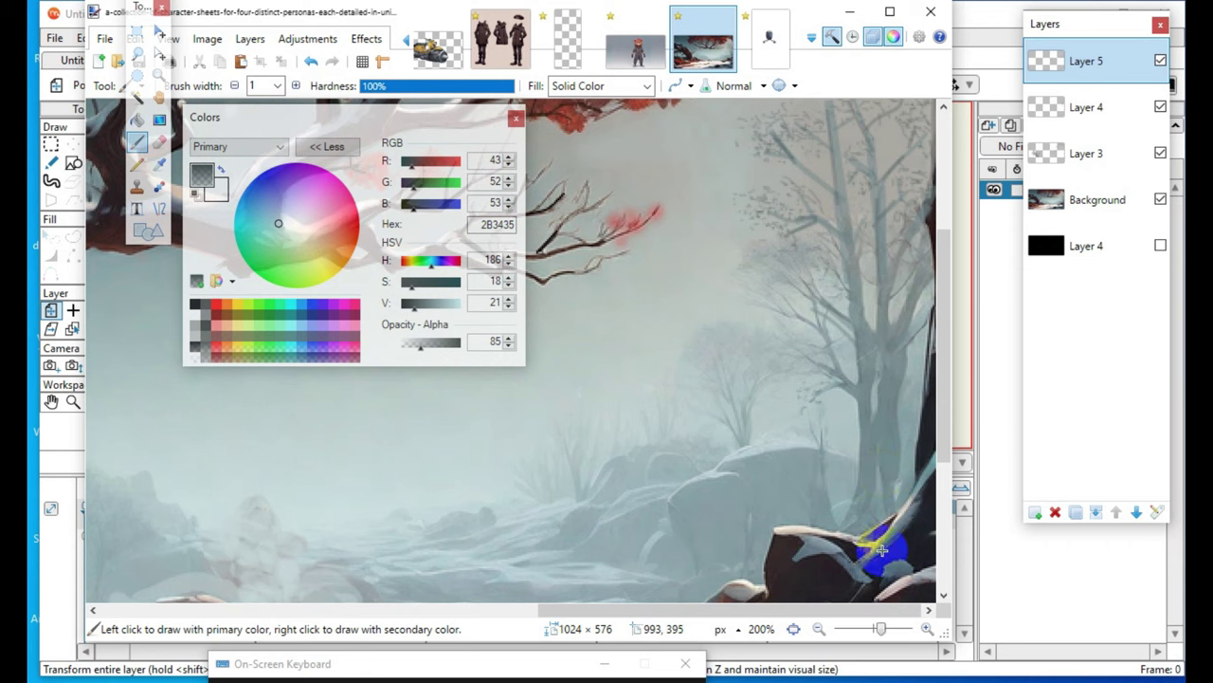
pyautogui.click(167, 216)
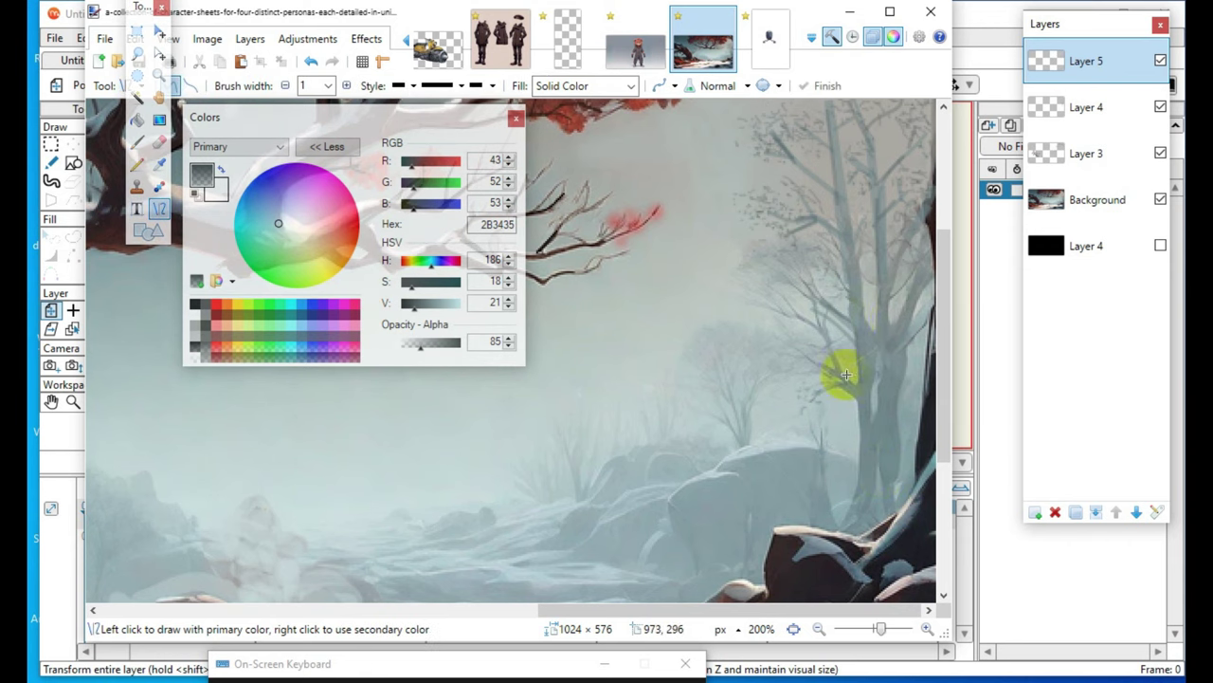
pyautogui.moveTo(866, 335)
pyautogui.mouseDown()
pyautogui.moveTo(870, 475)
pyautogui.moveTo(917, 442)
pyautogui.moveTo(857, 480)
pyautogui.moveTo(870, 477)
pyautogui.moveTo(859, 500)
pyautogui.mouseUp()
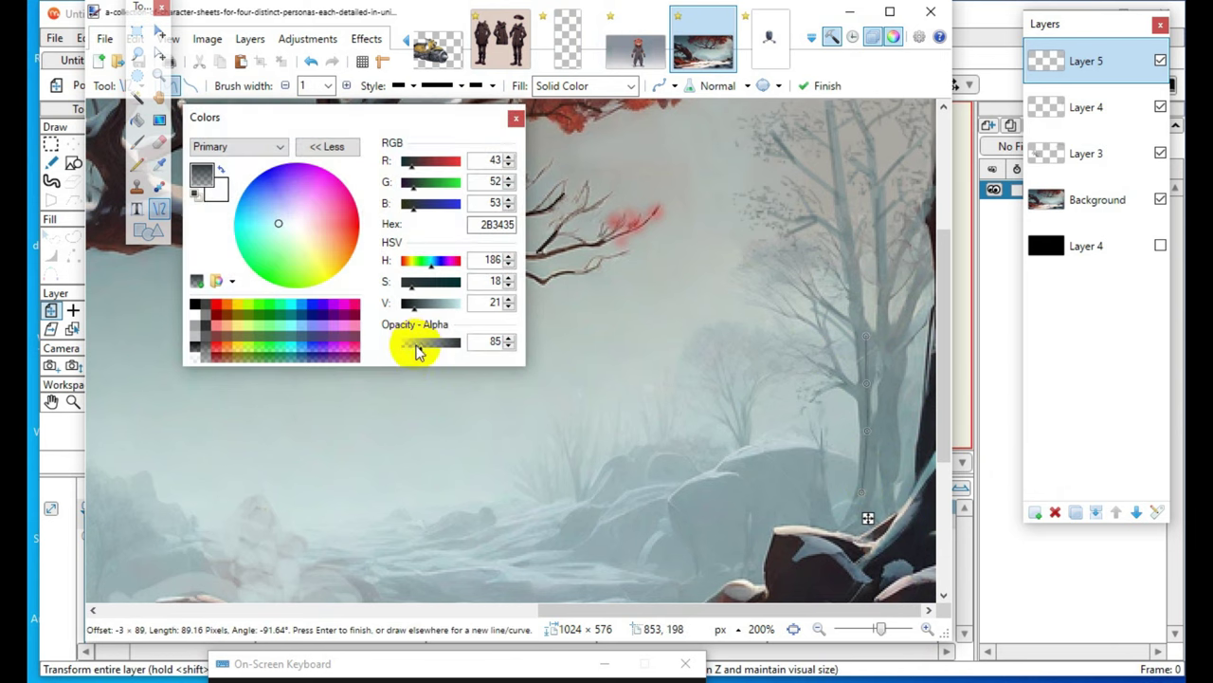
pyautogui.moveTo(420, 351); pyautogui.dragTo(414, 354)
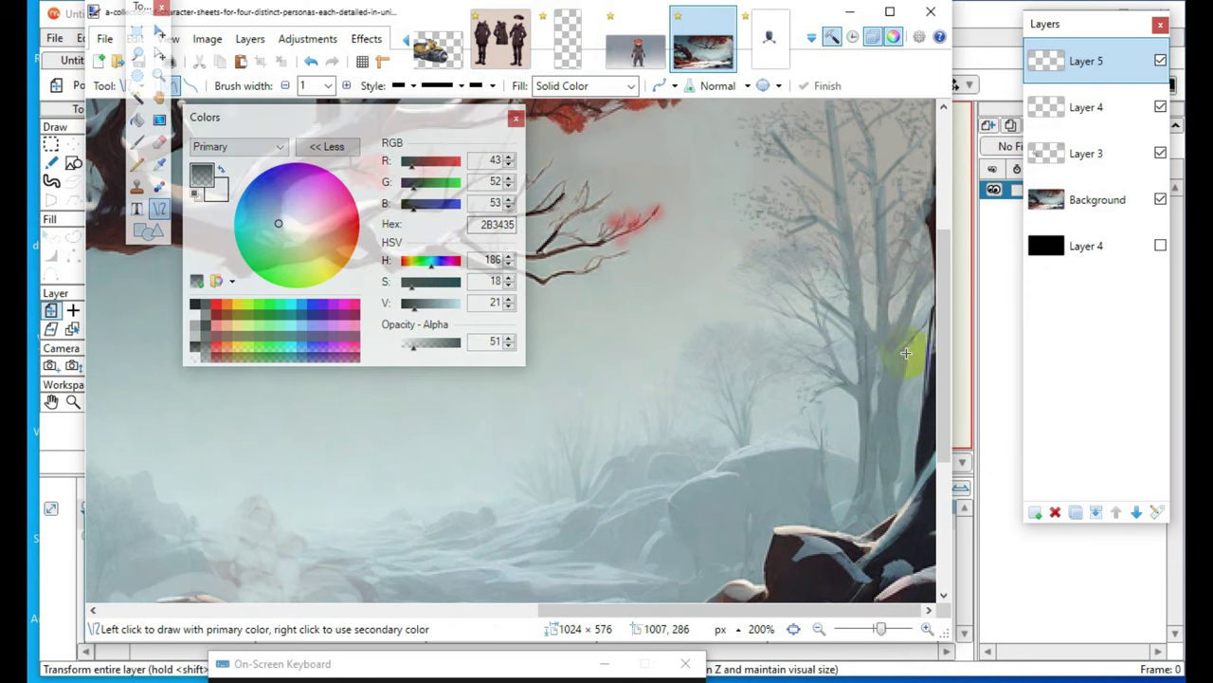
# - Add thin translucent lines along the right trunk, from its lower part up through its middle
pyautogui.moveTo(887, 345)
pyautogui.mouseDown()
pyautogui.moveTo(887, 481)
pyautogui.moveTo(919, 361)
pyautogui.moveTo(913, 485)
pyautogui.moveTo(893, 472)
pyautogui.moveTo(902, 351)
pyautogui.mouseUp()
pyautogui.press('Return')
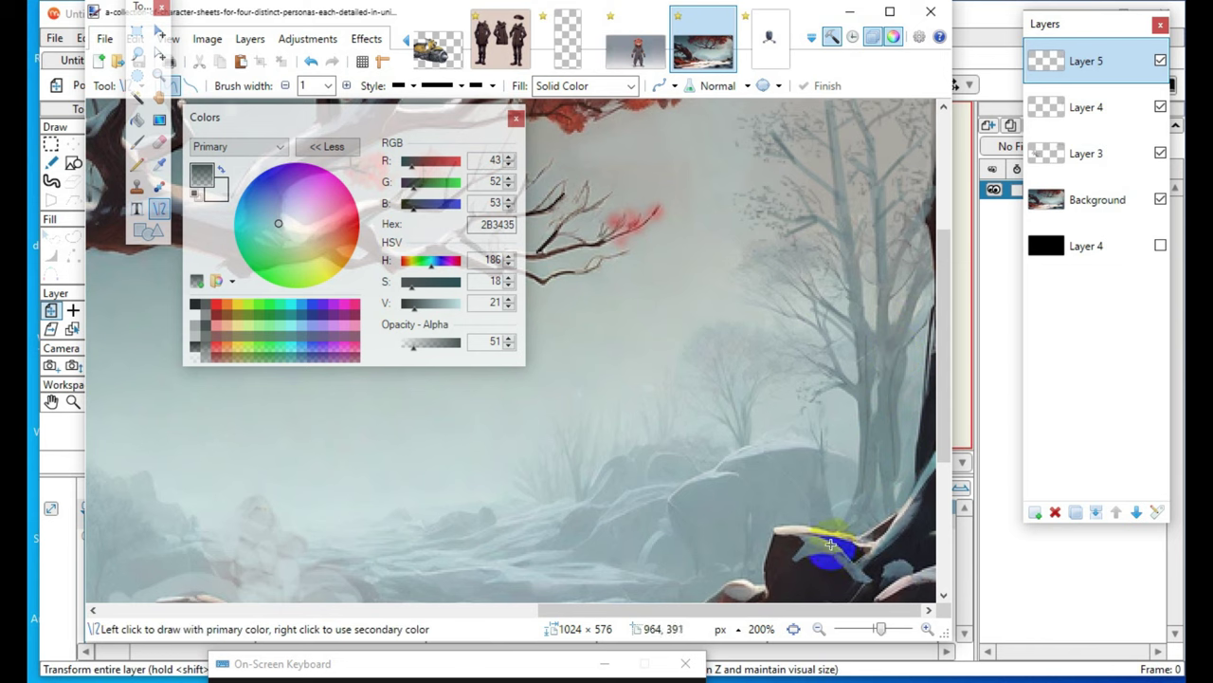
pyautogui.click(902, 512)
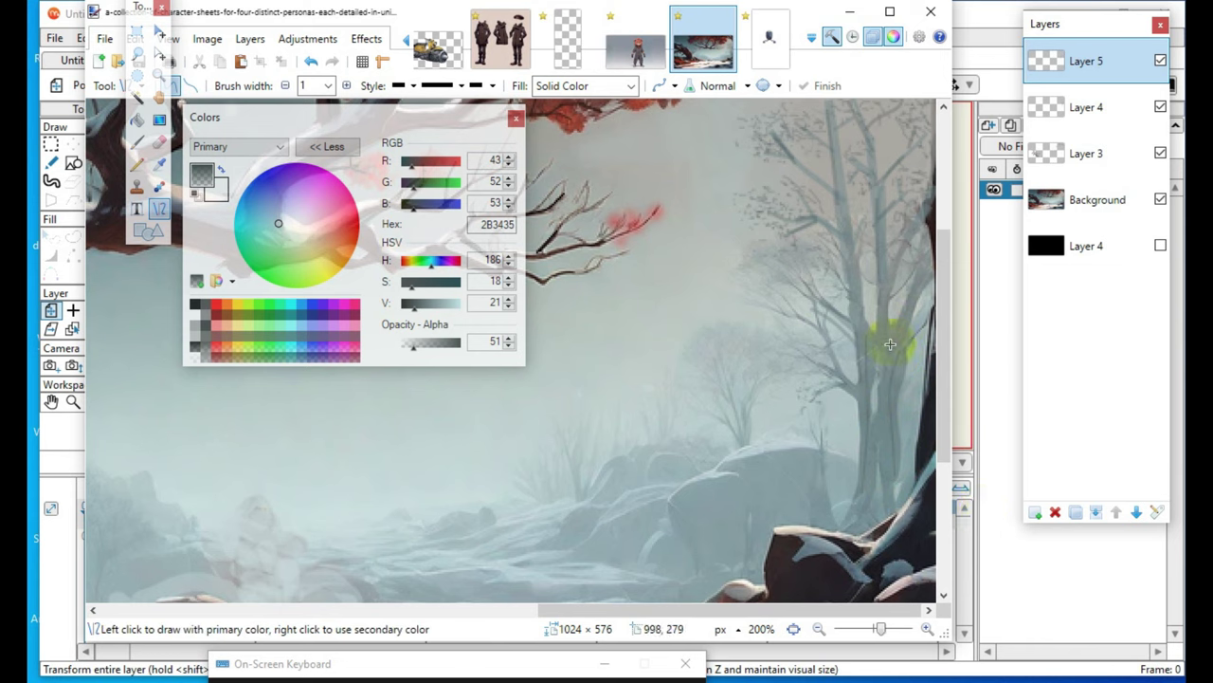
pyautogui.moveTo(885, 340); pyautogui.dragTo(882, 239)
pyautogui.press('Return')
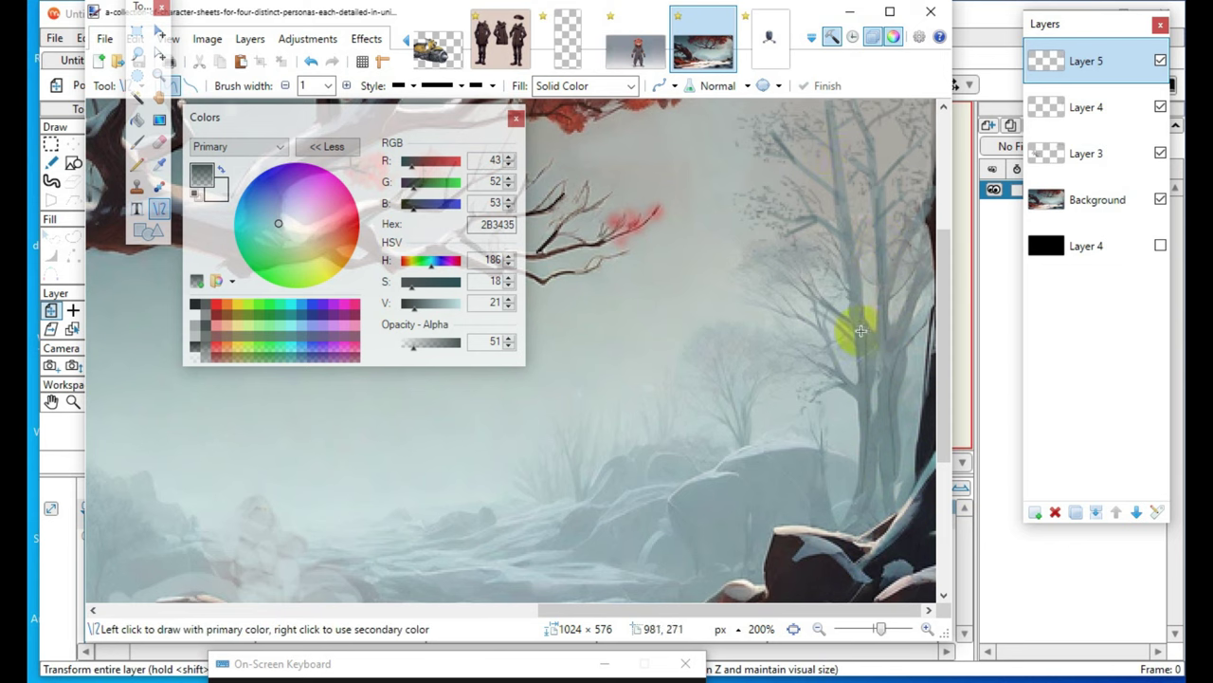
# - Draw short thin shading lines on the left trunk's middle branch and on the right trunk's upper branches
pyautogui.moveTo(811, 218); pyautogui.dragTo(833, 232)
pyautogui.press('Return')
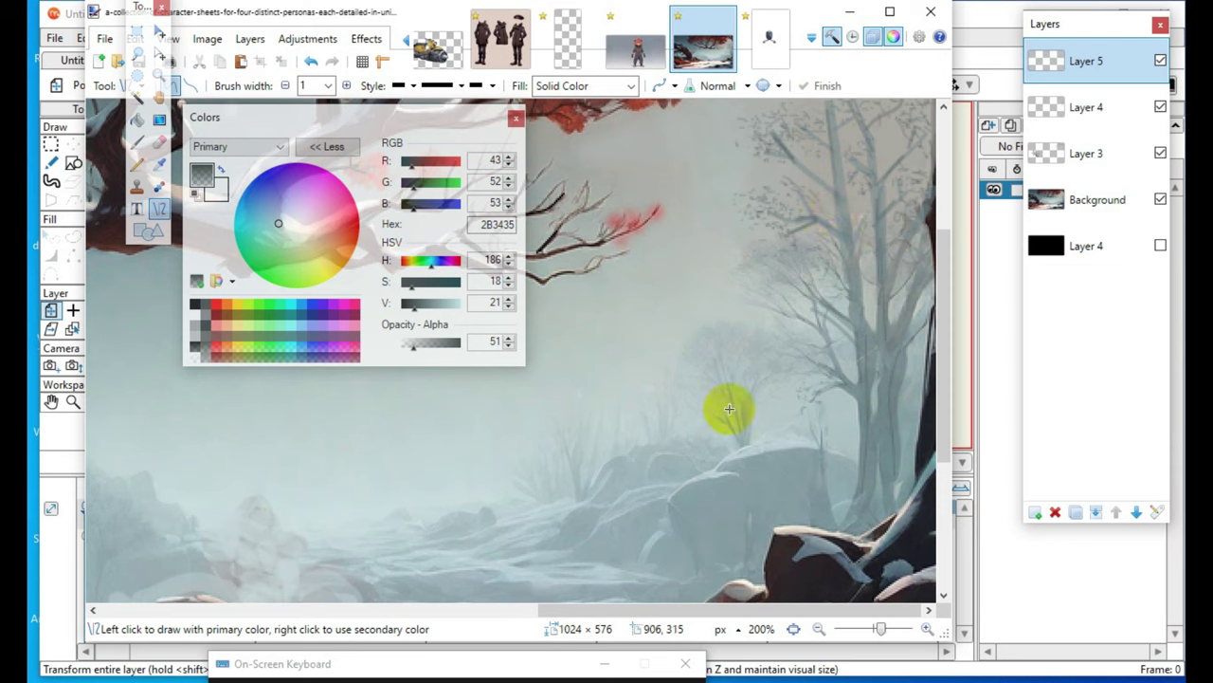
pyautogui.moveTo(889, 287); pyautogui.dragTo(894, 244)
pyautogui.click(845, 303)
pyautogui.moveTo(877, 230); pyautogui.dragTo(897, 216)
pyautogui.click(837, 359)
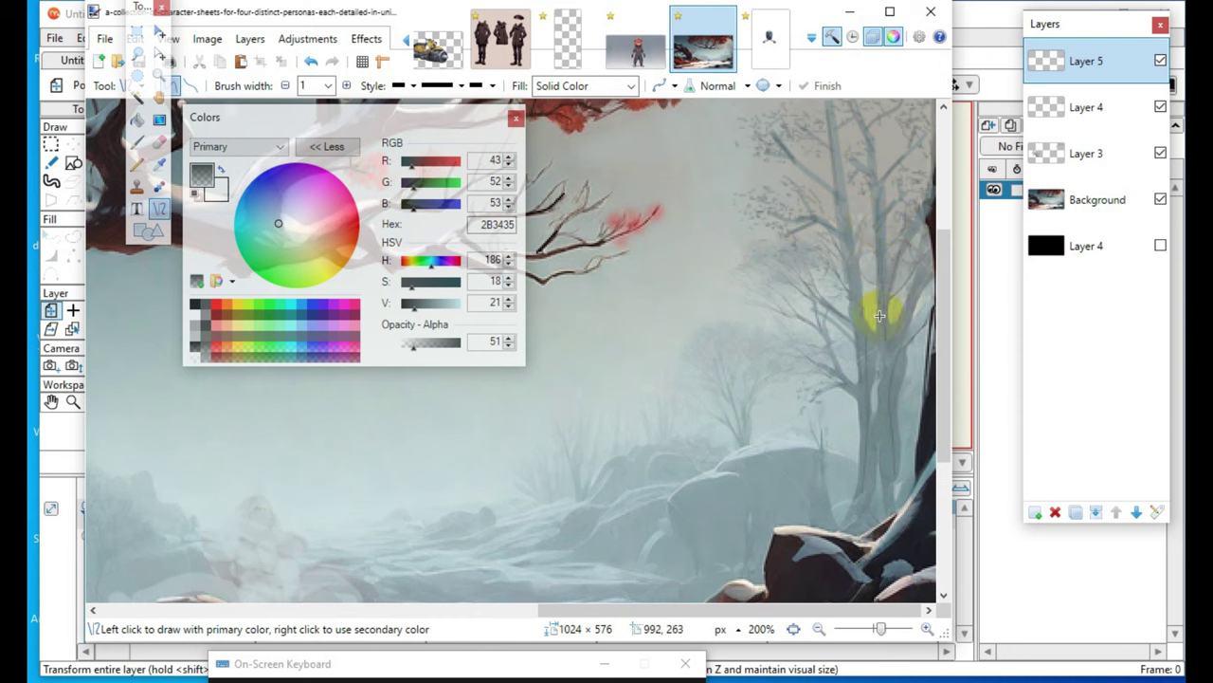
# - Add thin lines to the crown's upper-right branches, one about 15 px long, and a short one on an upper-left branch
pyautogui.moveTo(876, 190); pyautogui.dragTo(893, 134)
pyautogui.press('Return')
pyautogui.press('Return')
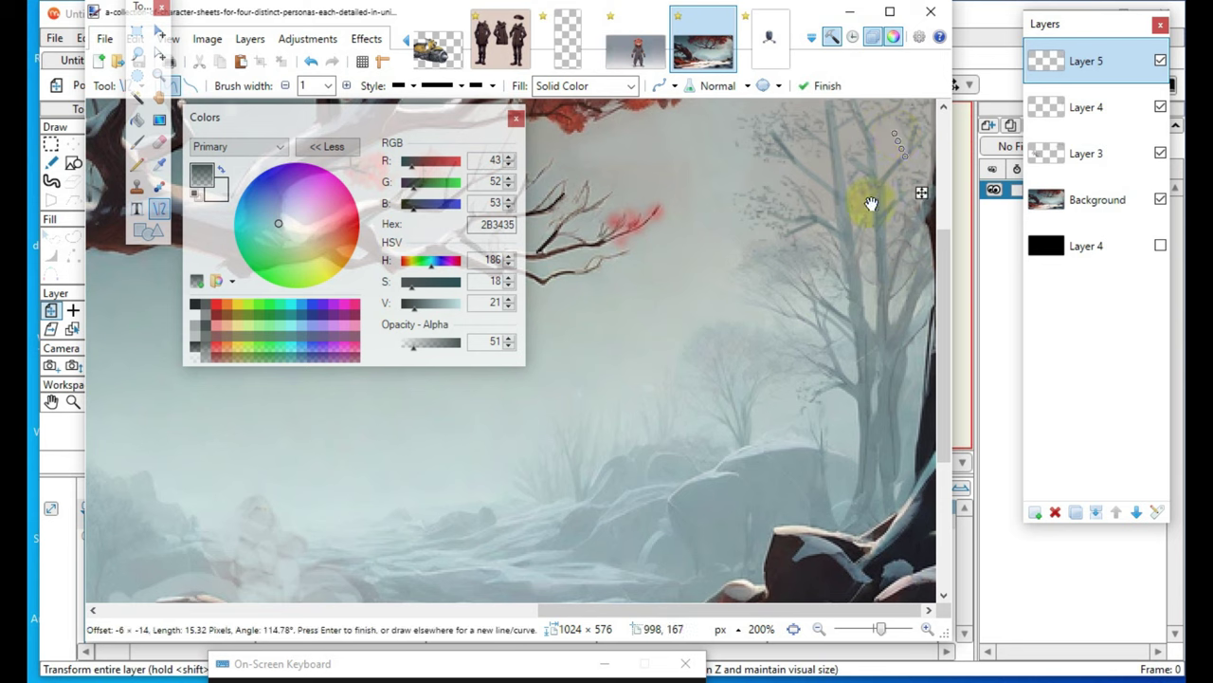
pyautogui.press('Return')
pyautogui.moveTo(808, 162); pyautogui.dragTo(811, 154)
pyautogui.press('Return')
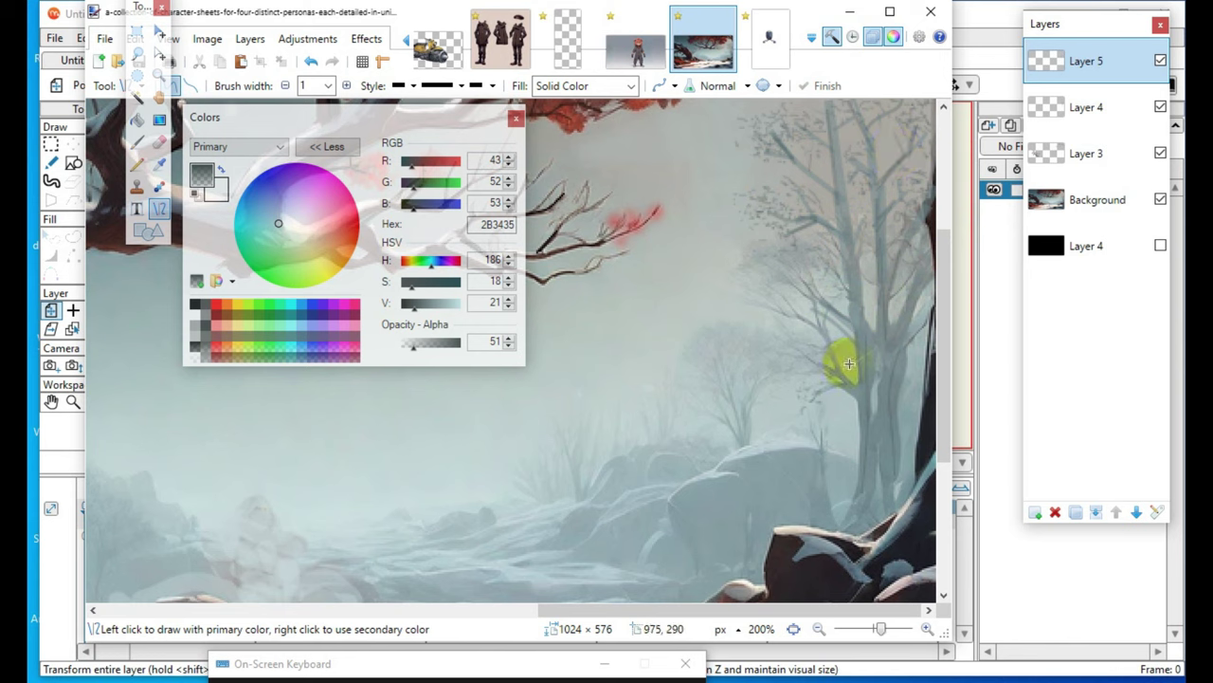
# - Draw short diagonal lines along the lower-left branches that reach out from the left trunk
pyautogui.click(911, 420)
pyautogui.moveTo(779, 338); pyautogui.dragTo(814, 363)
pyautogui.click(834, 433)
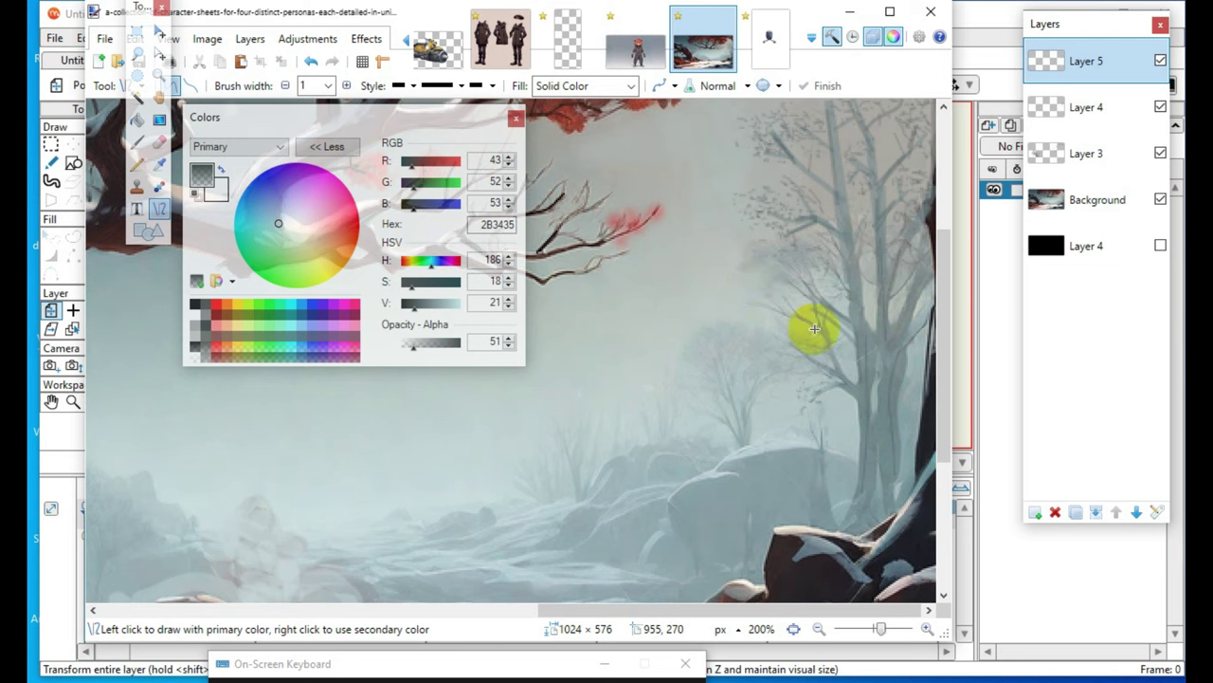
pyautogui.moveTo(788, 265); pyautogui.dragTo(807, 284)
pyautogui.click(849, 446)
pyautogui.click(848, 308)
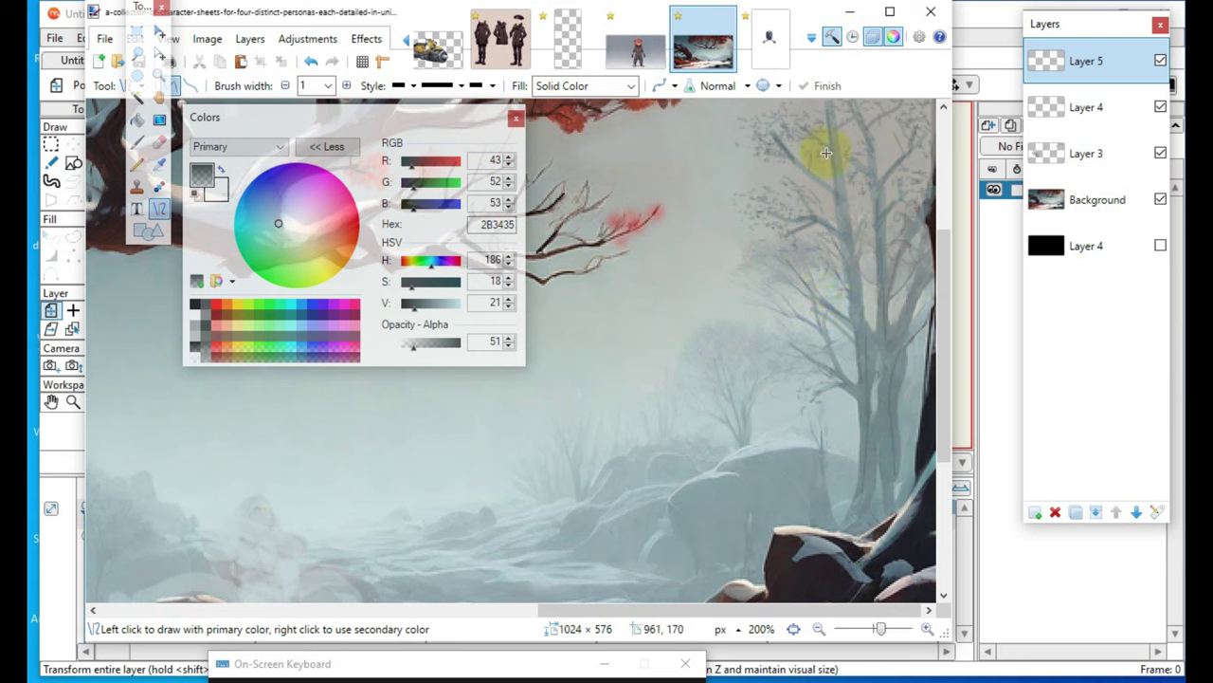
# - Darken two upper-left branches beside the left trunk's top with thin diagonal lines
pyautogui.moveTo(802, 110); pyautogui.dragTo(823, 124)
pyautogui.click(778, 451)
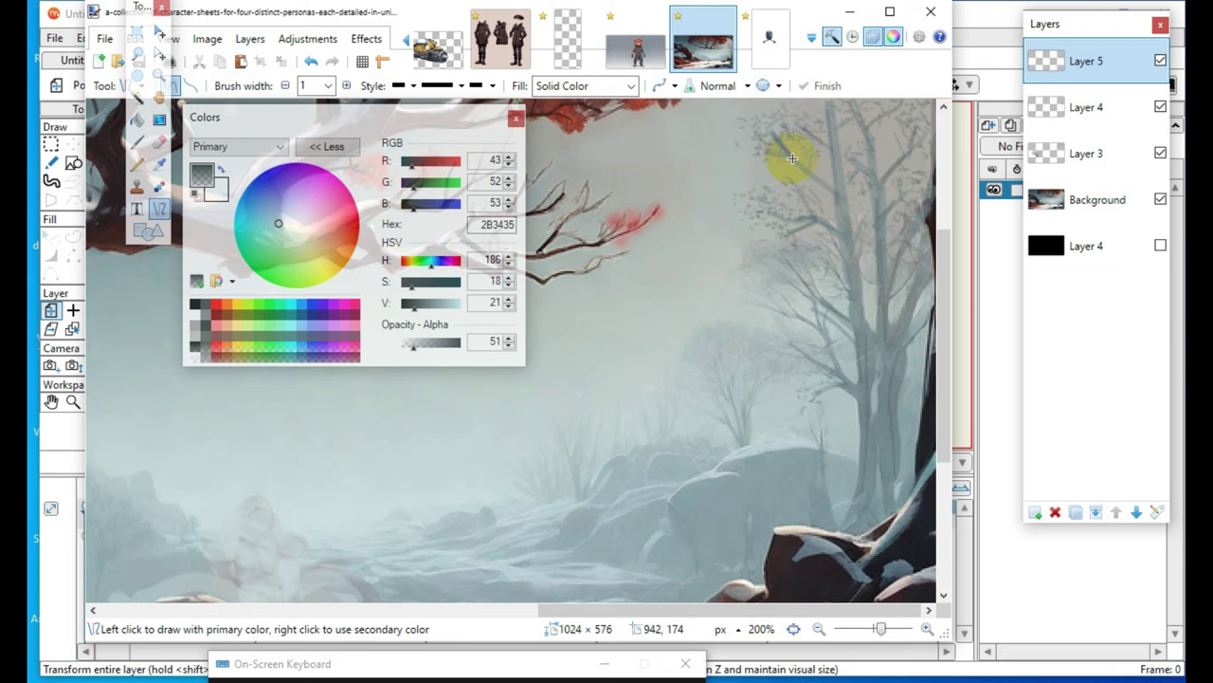
pyautogui.moveTo(787, 156)
pyautogui.mouseDown()
pyautogui.moveTo(832, 180)
pyautogui.moveTo(832, 197)
pyautogui.mouseUp()
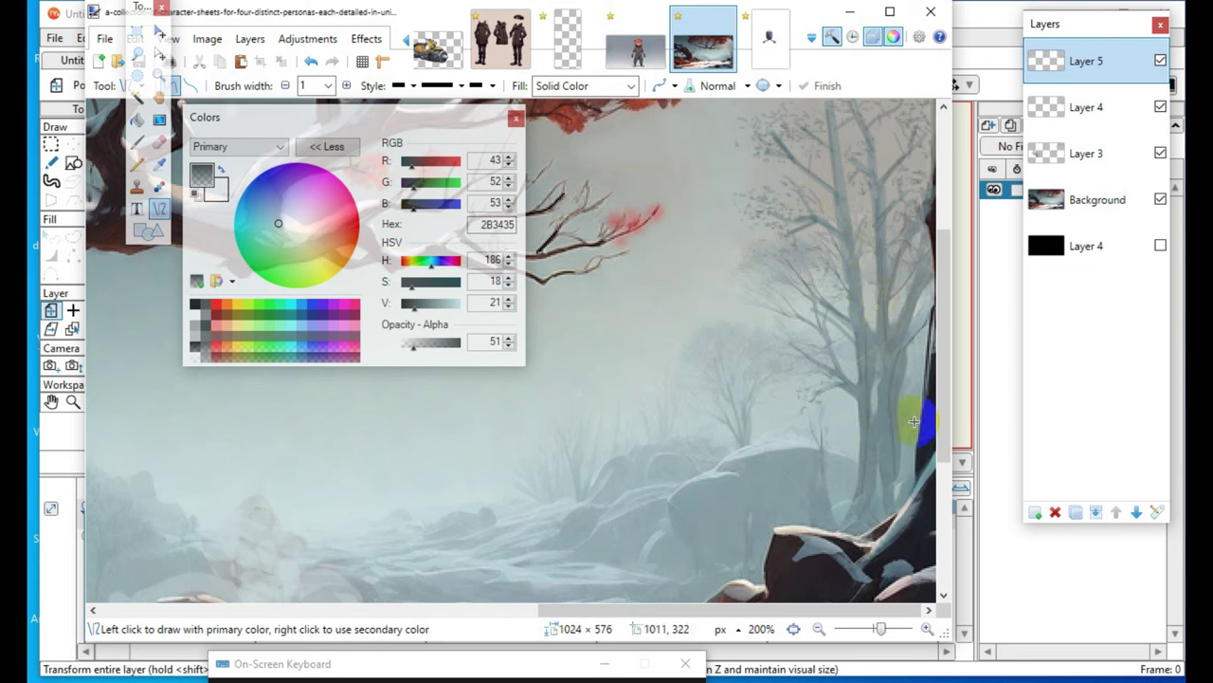
# - Draw short thin shading lines between the trunks, from the base up to the fork, one about 15 px long
pyautogui.moveTo(879, 462); pyautogui.dragTo(887, 513)
pyautogui.press('Return')
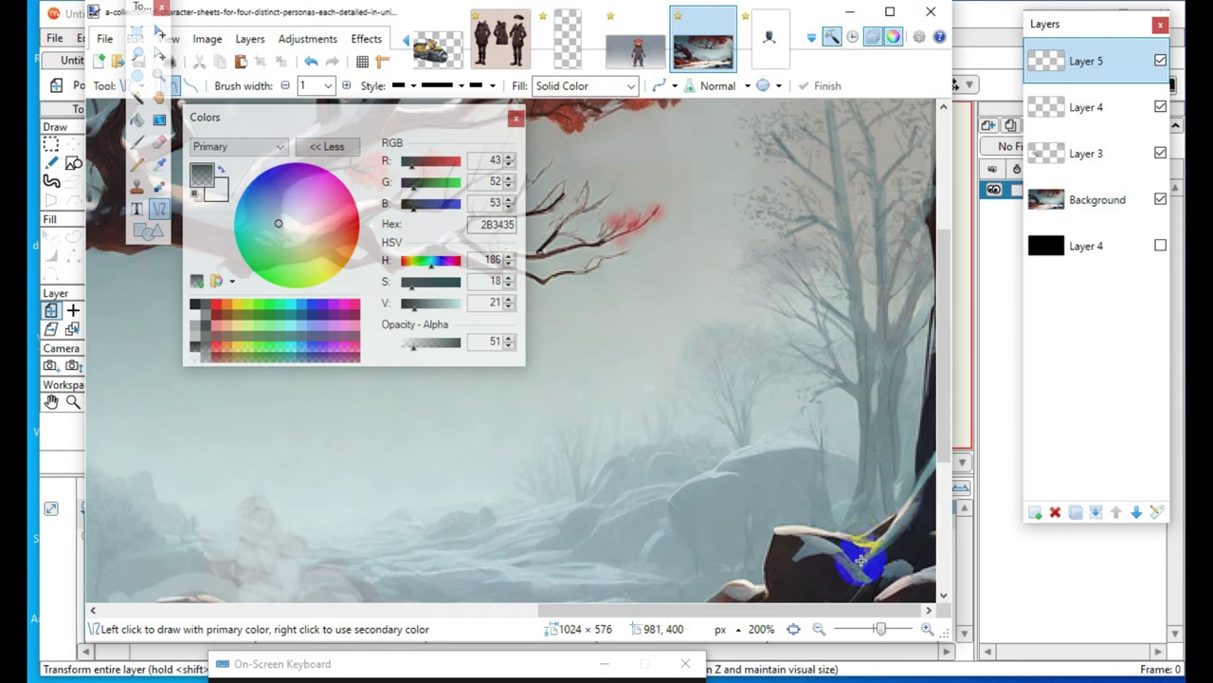
pyautogui.moveTo(874, 423); pyautogui.dragTo(880, 400)
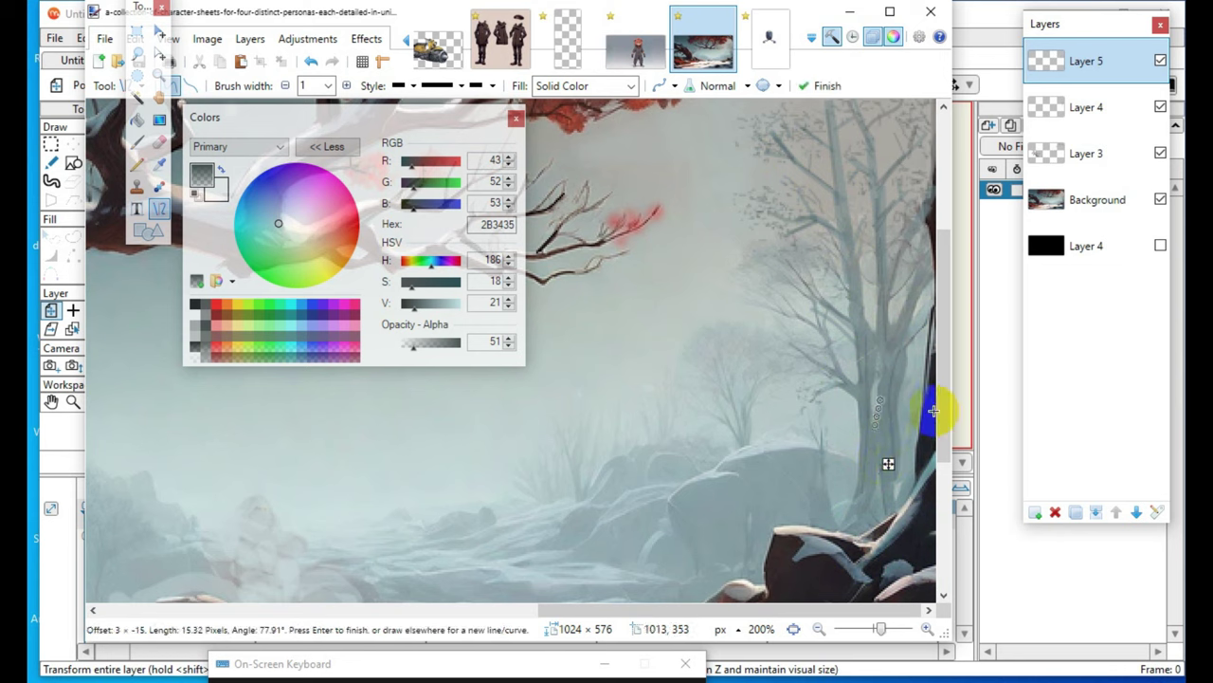
pyautogui.press('Return')
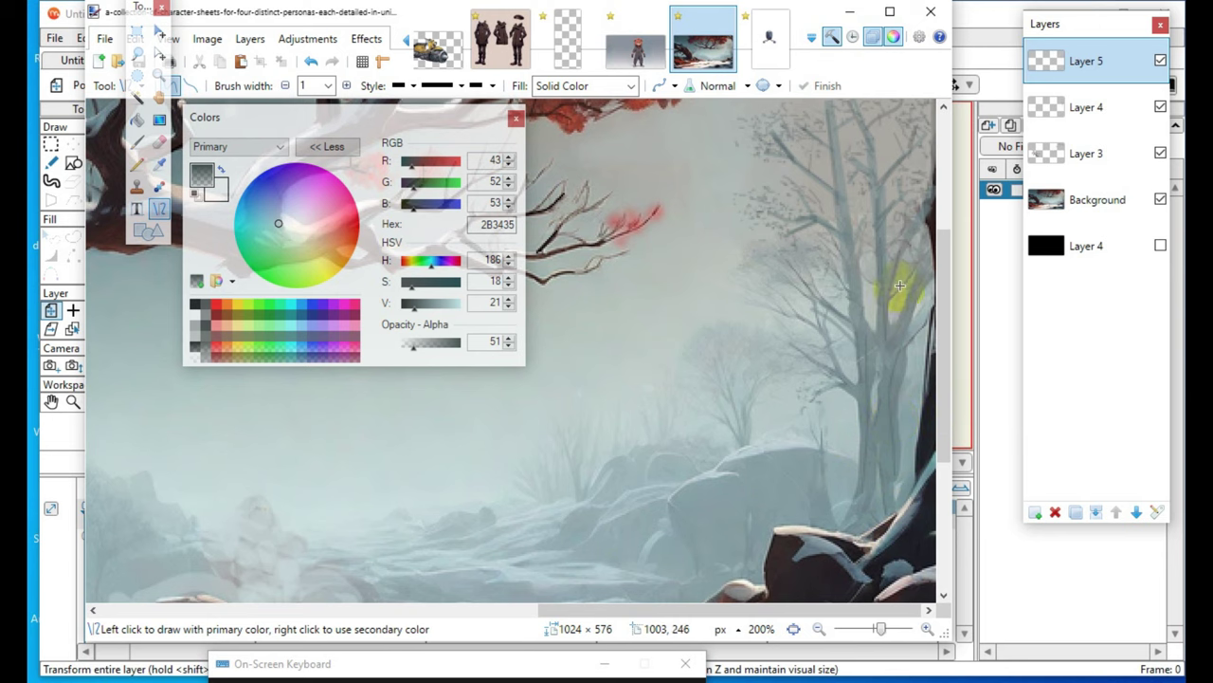
pyautogui.moveTo(874, 315); pyautogui.dragTo(877, 349)
pyautogui.press('Return')
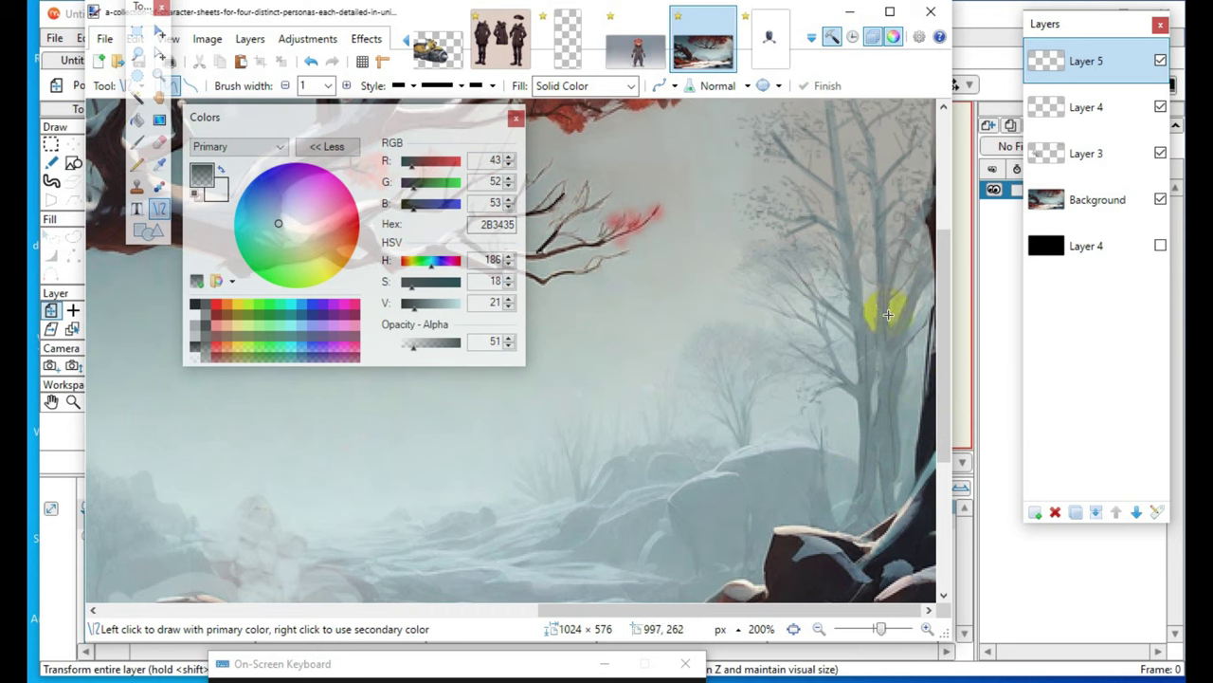
pyautogui.moveTo(883, 304); pyautogui.dragTo(892, 332)
pyautogui.press('Return')
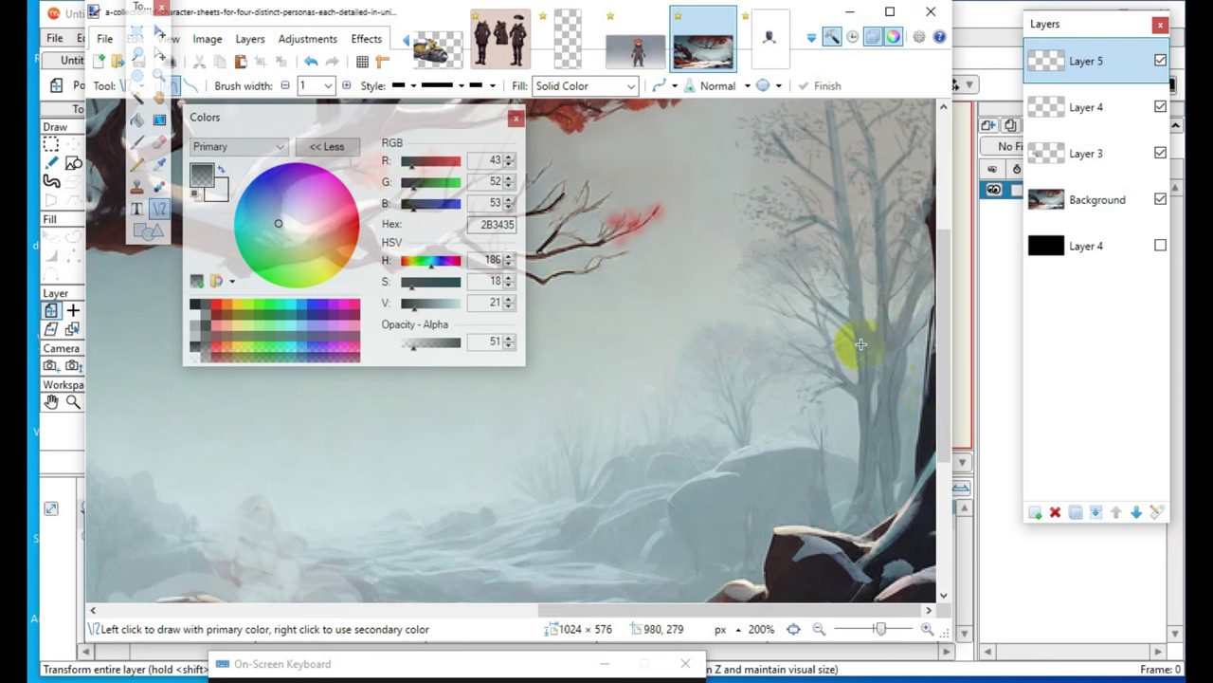
# - Draw a thin line about 70 px long down the left trunk's lower part, extending its upper end
pyautogui.moveTo(849, 338); pyautogui.dragTo(862, 446)
pyautogui.moveTo(857, 344); pyautogui.dragTo(855, 318)
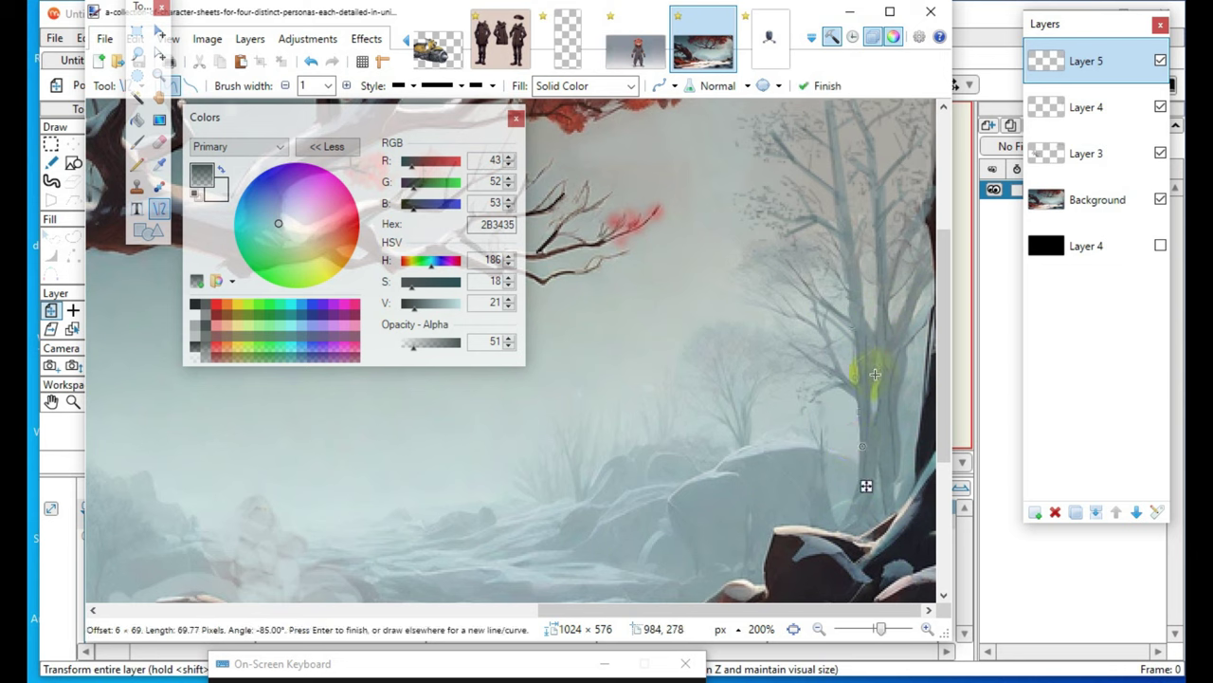
pyautogui.click(830, 524)
# - Merge Layer 5, the transparent Layer 4 and Layer 3 down into the Background layer
pyautogui.click(819, 629)
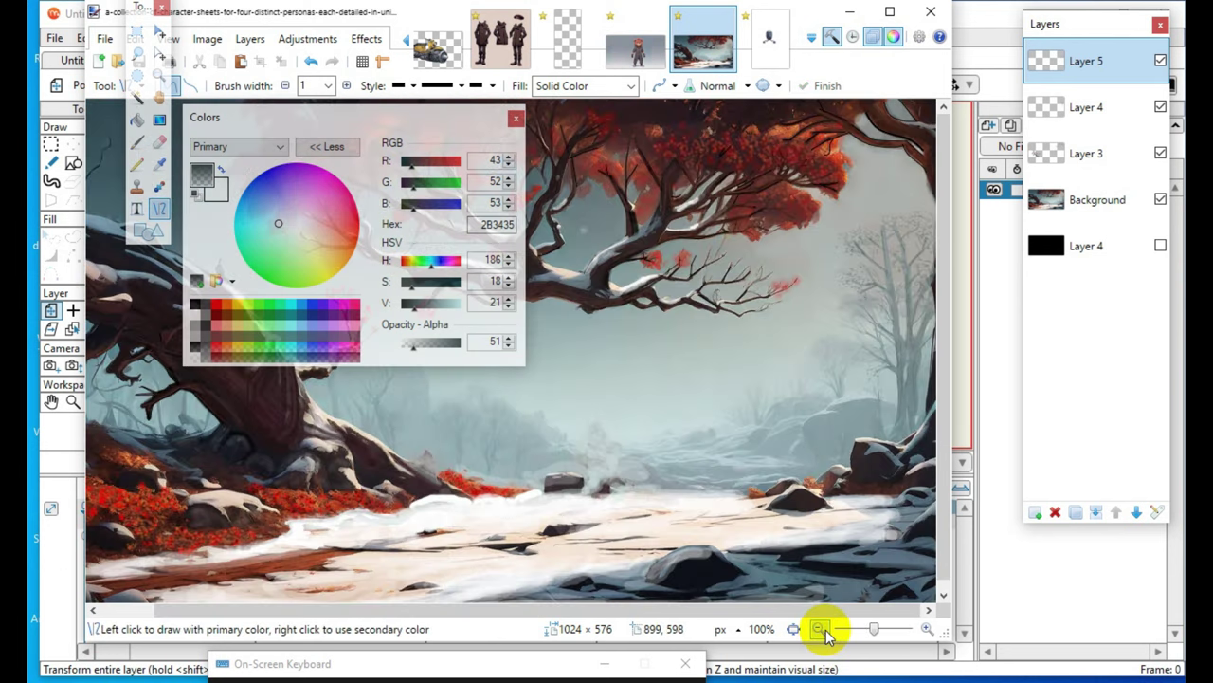
pyautogui.click(821, 630)
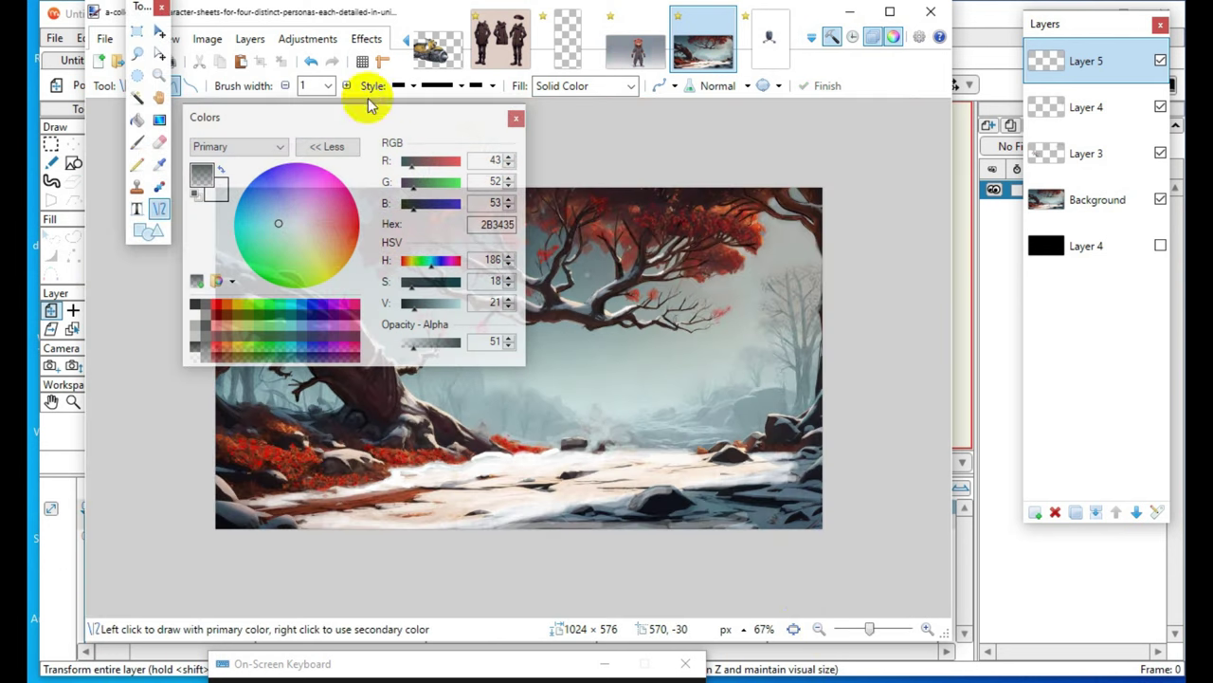
pyautogui.moveTo(462, 355); pyautogui.dragTo(588, 654)
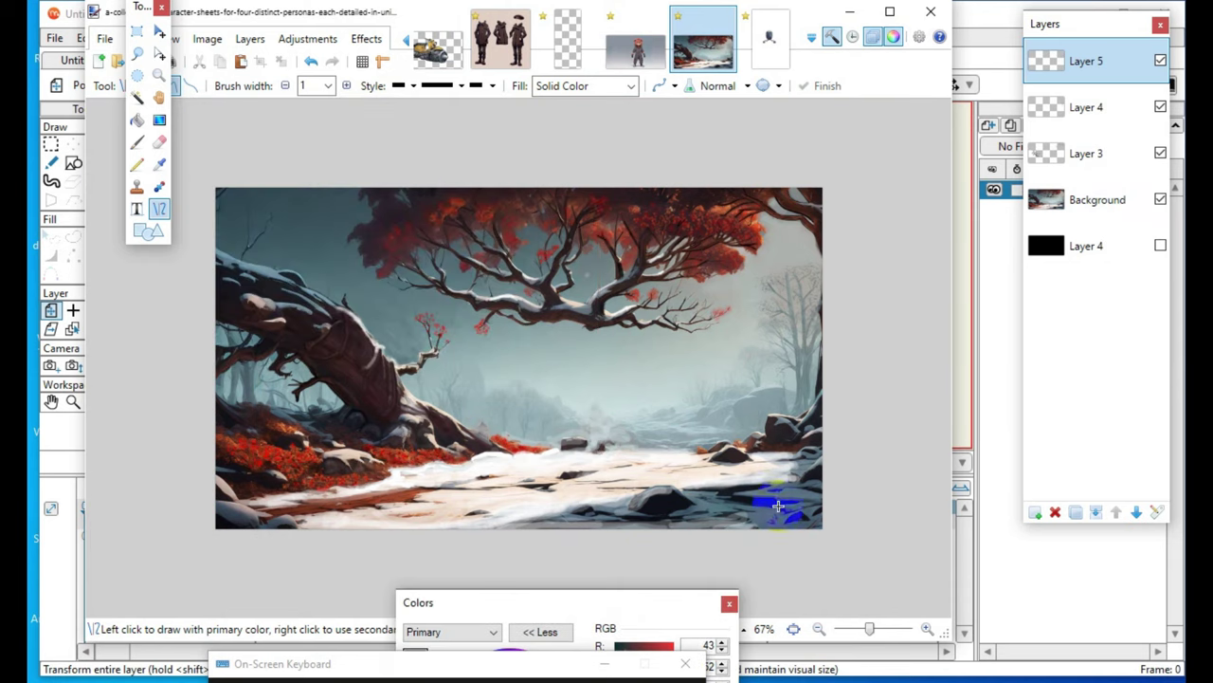
pyautogui.moveTo(1099, 32); pyautogui.dragTo(1035, 24)
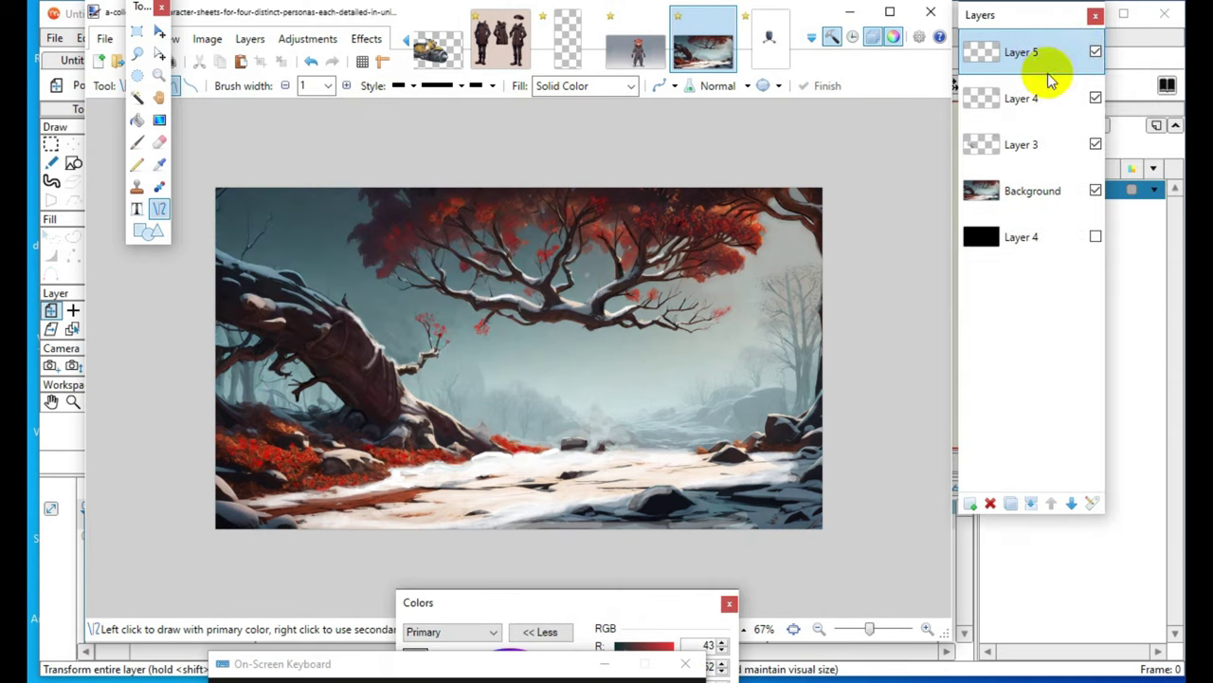
pyautogui.click(1032, 503)
pyautogui.click(1032, 504)
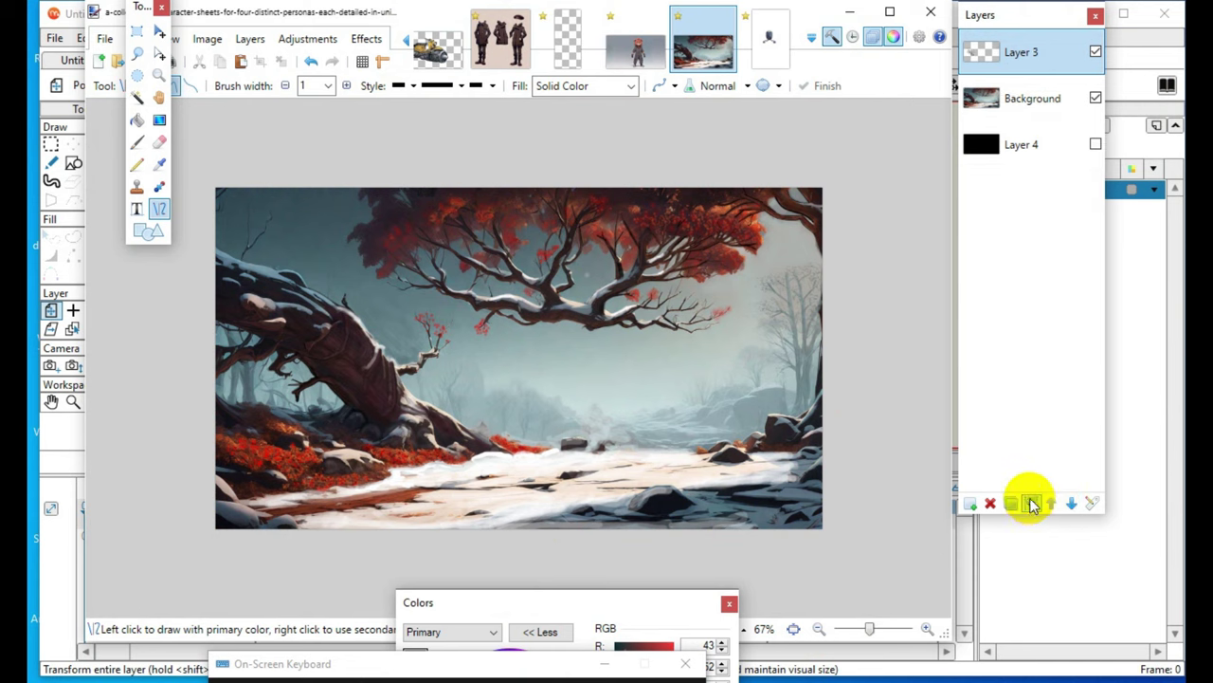
pyautogui.click(1033, 504)
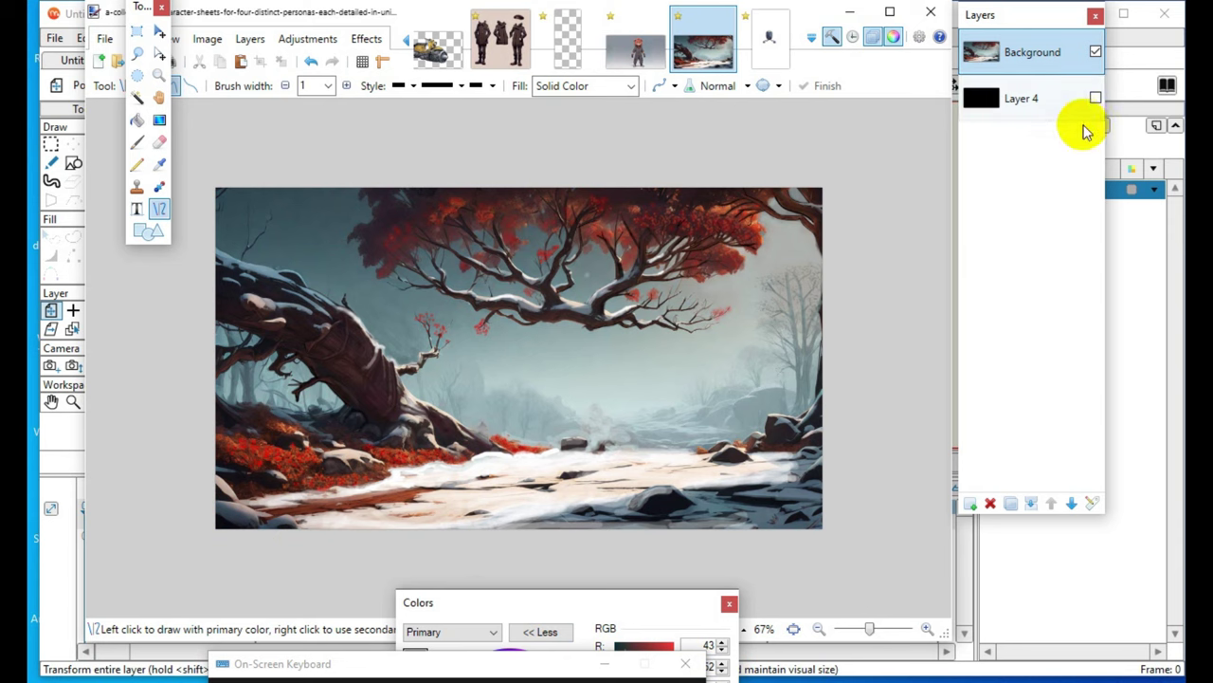
# - Move the tools palette clear of the menu bar, then select the whole Background layer and copy it
pyautogui.click(138, 235)
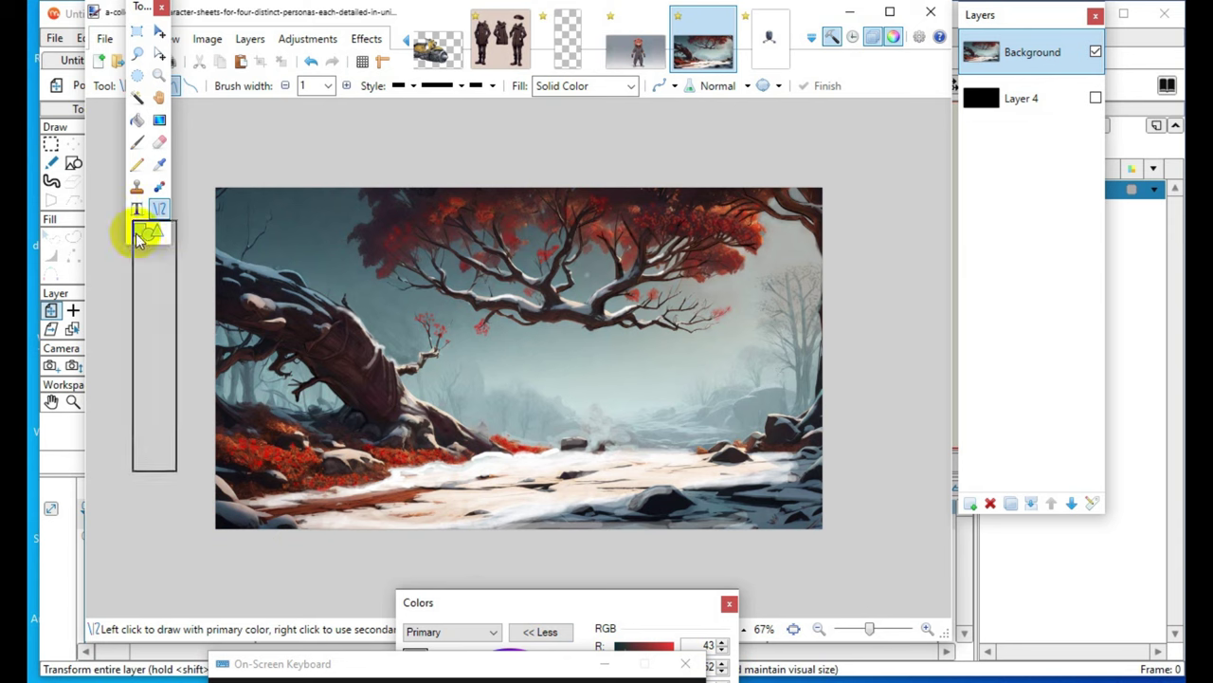
pyautogui.moveTo(137, 237); pyautogui.dragTo(130, 237)
pyautogui.click(134, 39)
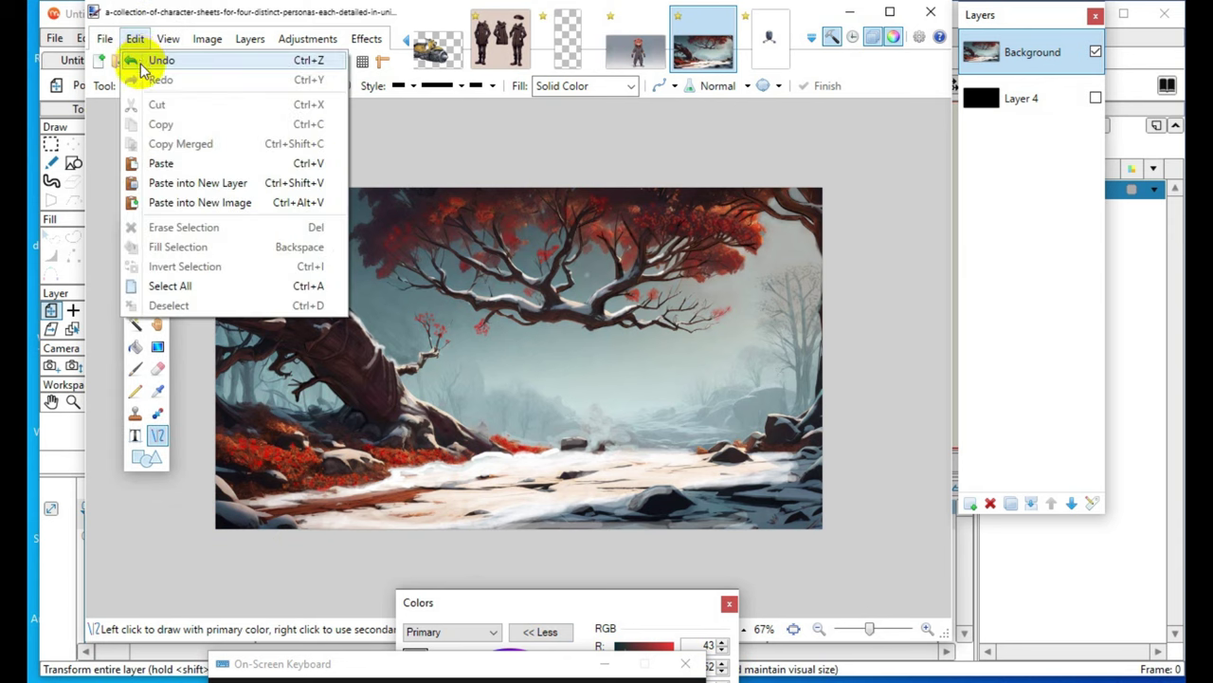
pyautogui.click(246, 290)
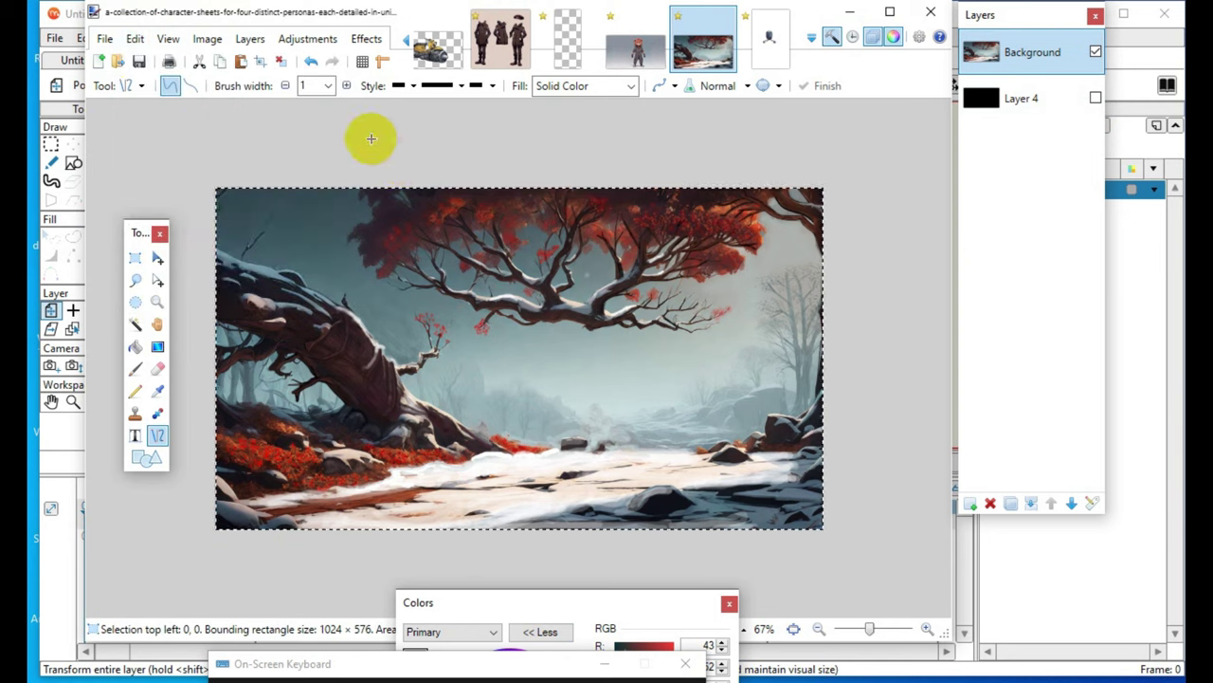
pyautogui.click(135, 39)
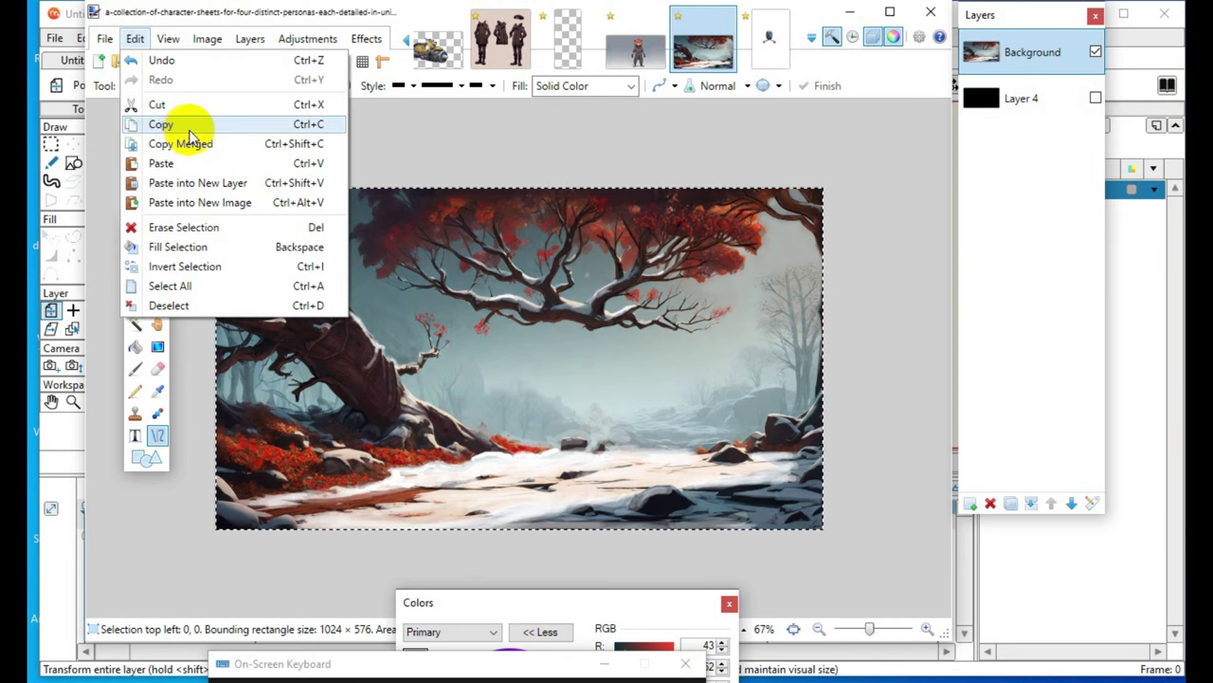
pyautogui.click(164, 122)
# - Switch to the open Inkscape document and paste the copied background painting into it
pyautogui.click(438, 681)
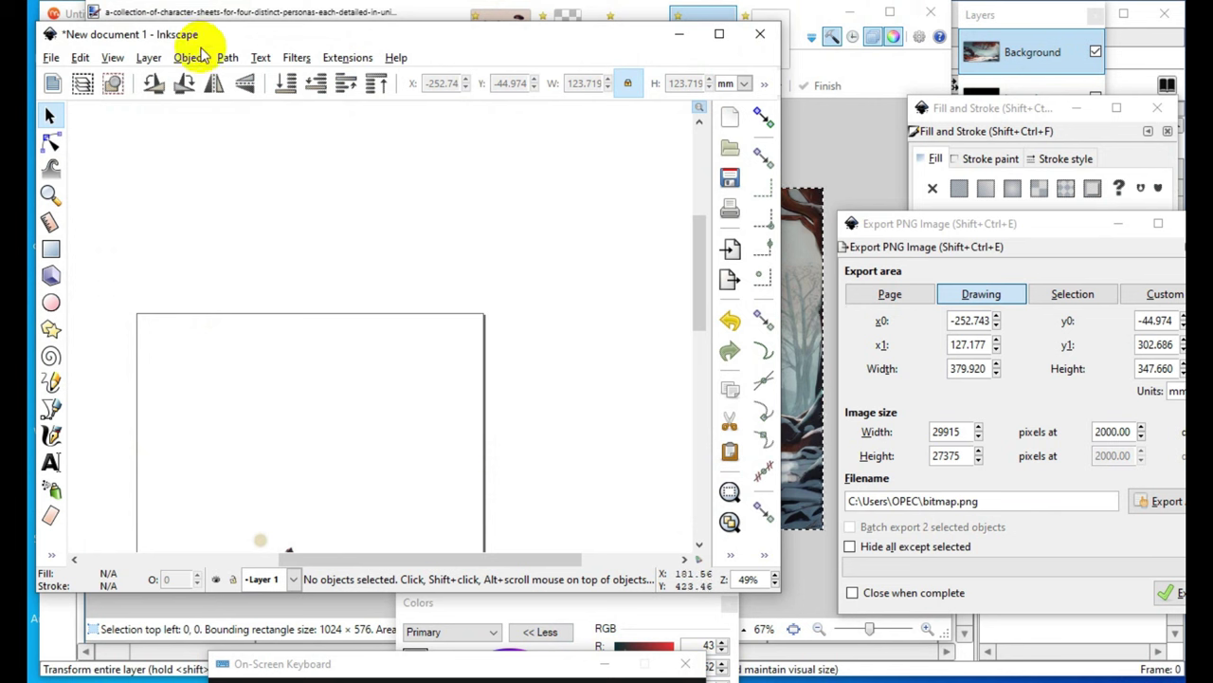
pyautogui.click(81, 58)
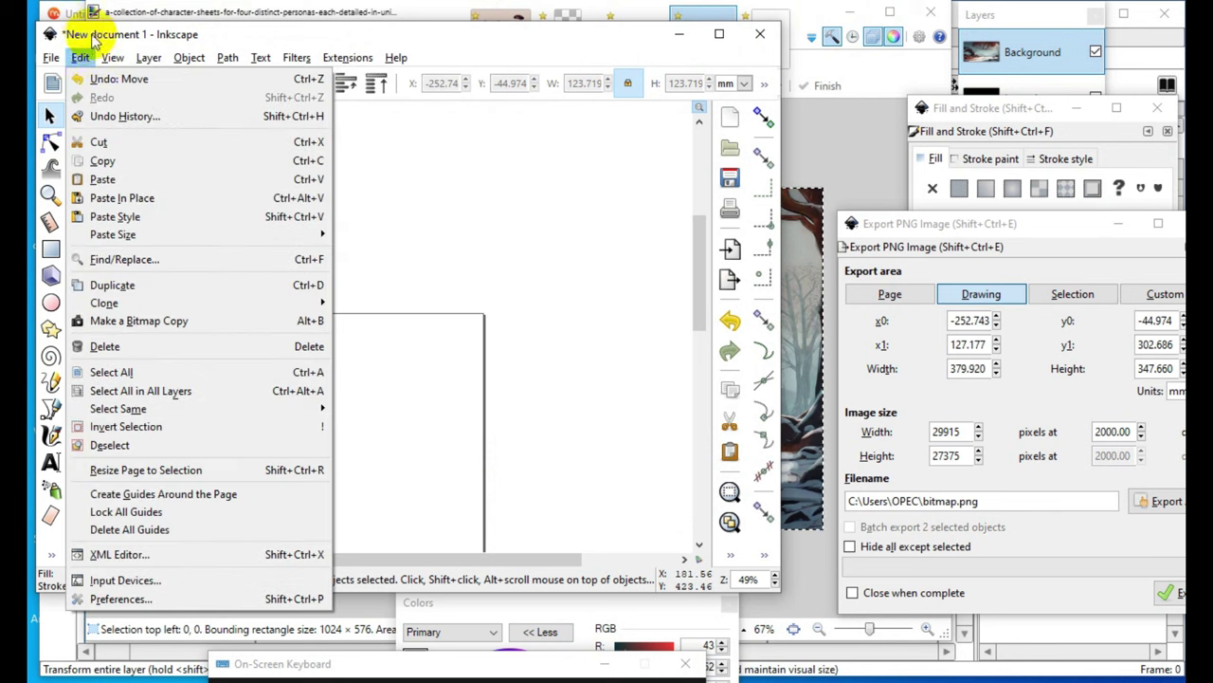
pyautogui.click(82, 186)
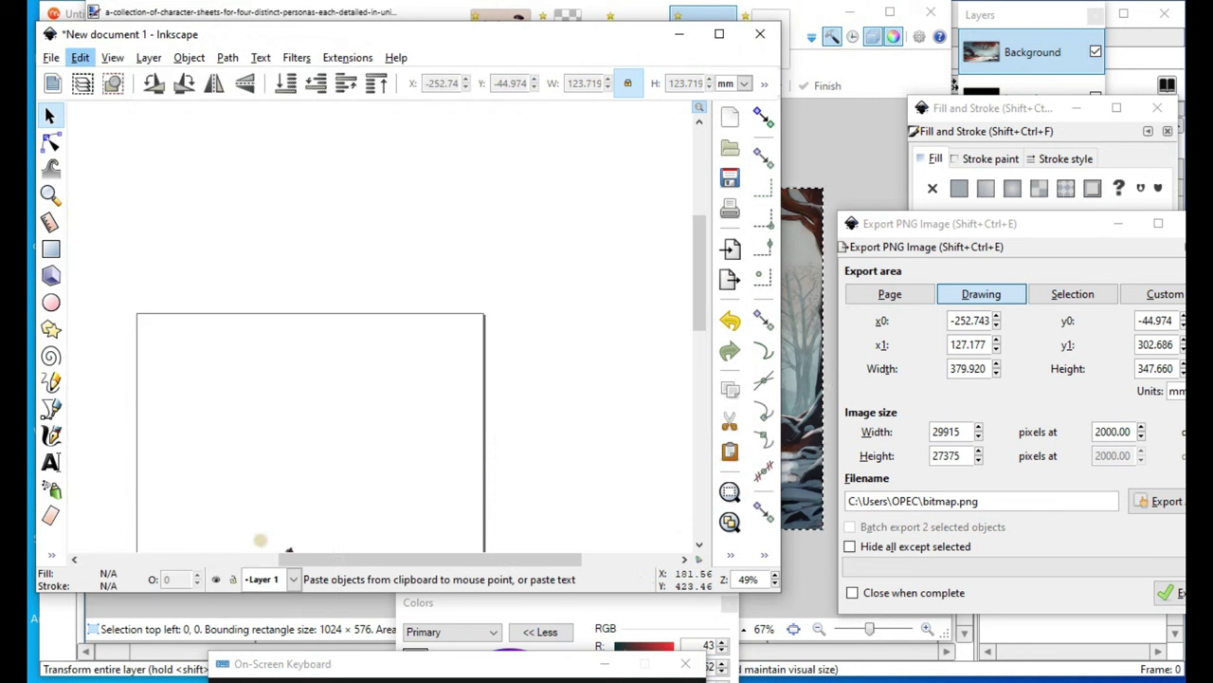